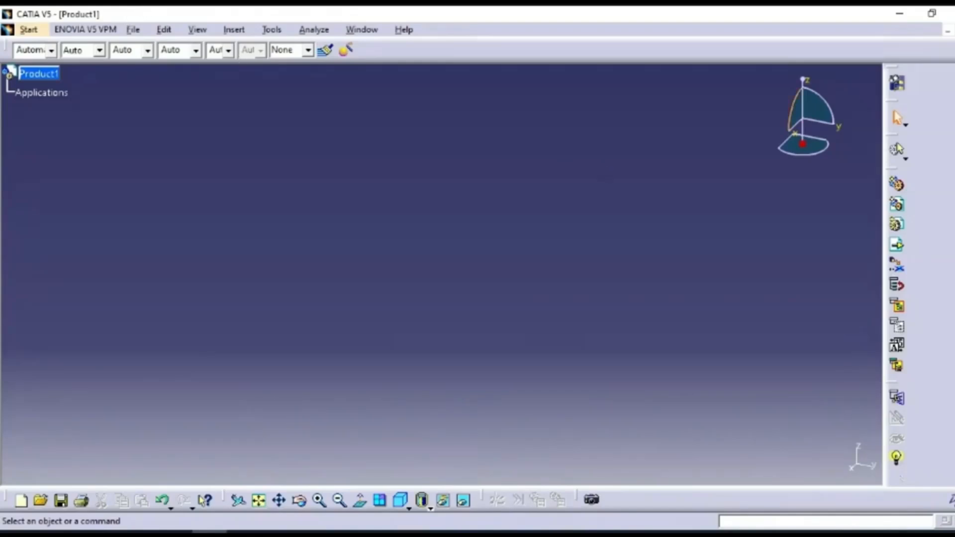
- Close the empty product and create a new mechanical design part named Part1 with hybrid design enabled
{"action": "left_click", "coordinate": [954, 31]}
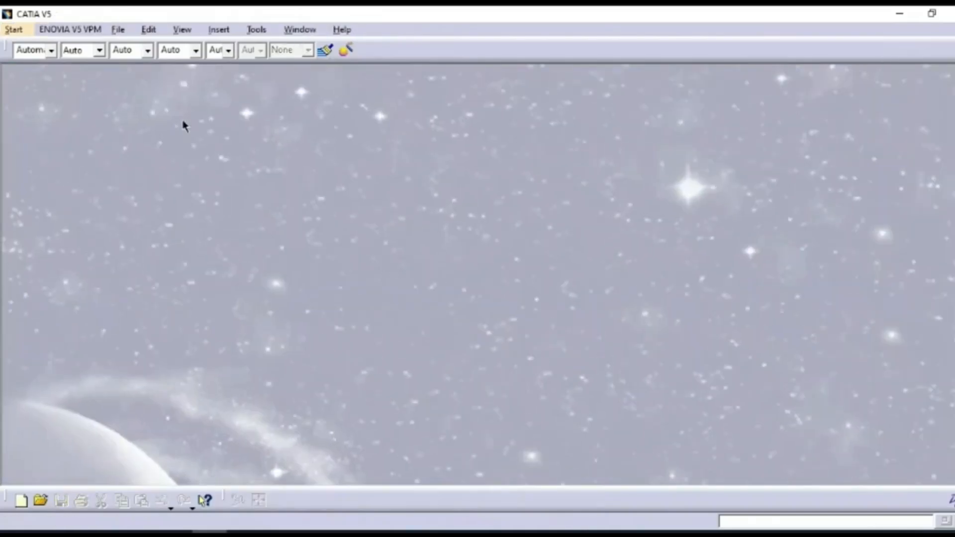
{"action": "left_click", "coordinate": [20, 30]}
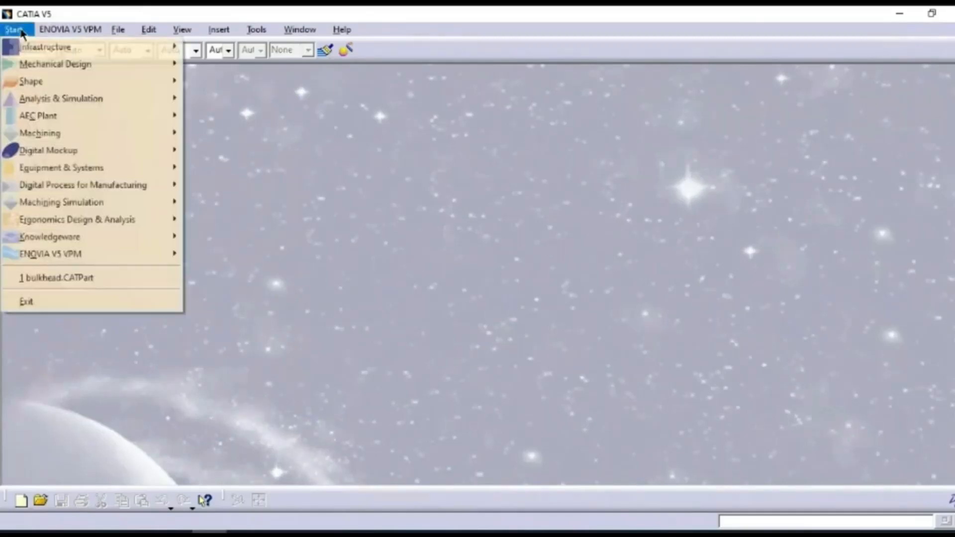
{"action": "mouse_move", "coordinate": [55, 70]}
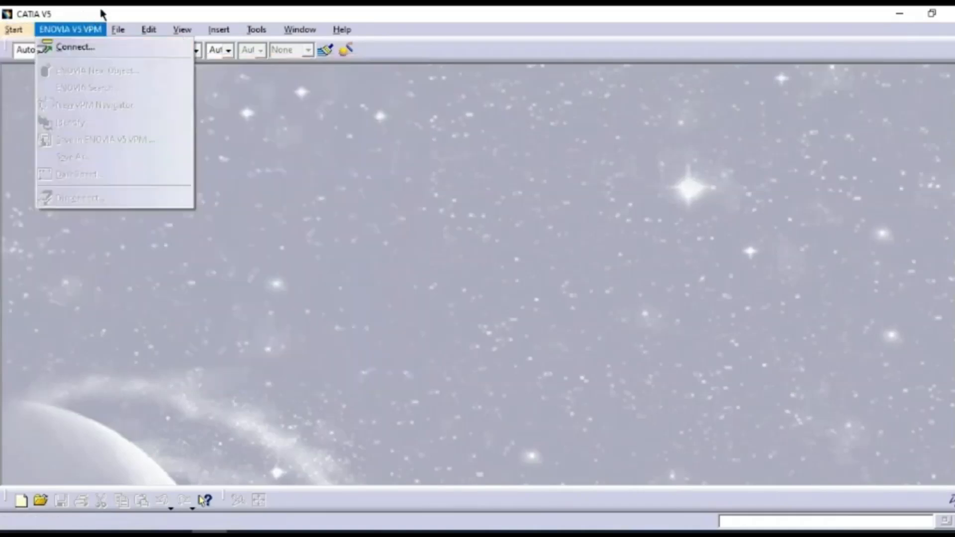
{"action": "left_click", "coordinate": [128, 9]}
{"action": "left_click", "coordinate": [14, 30]}
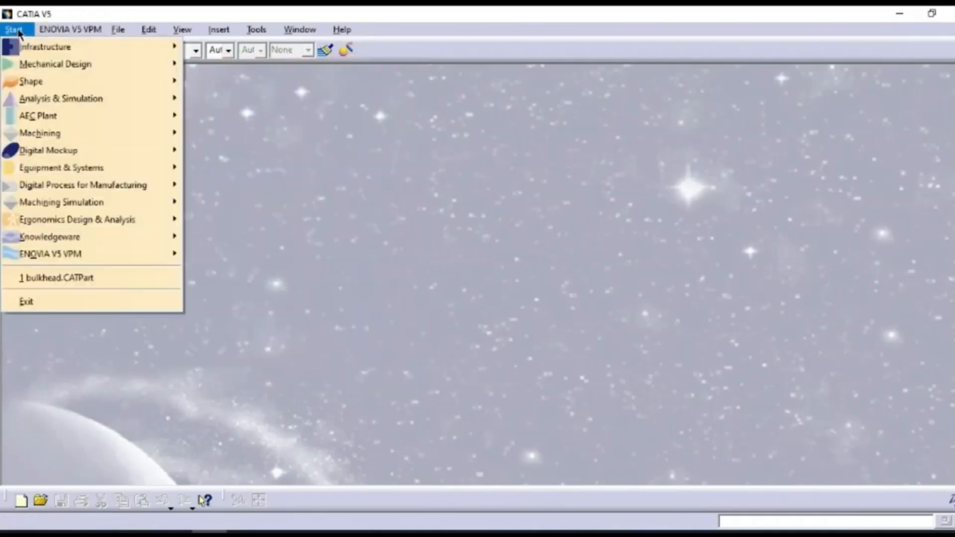
{"action": "mouse_move", "coordinate": [95, 64]}
{"action": "left_click", "coordinate": [223, 99]}
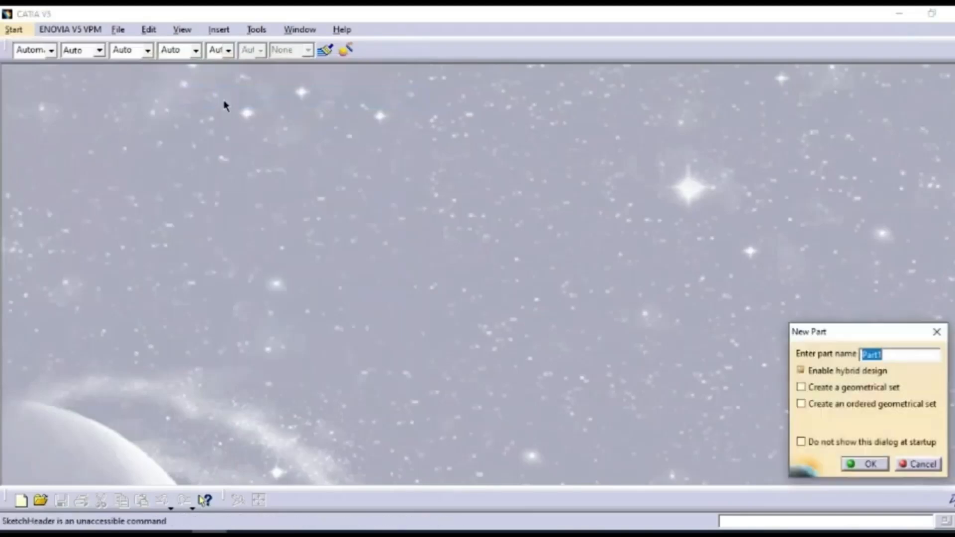
{"action": "left_click", "coordinate": [869, 464]}
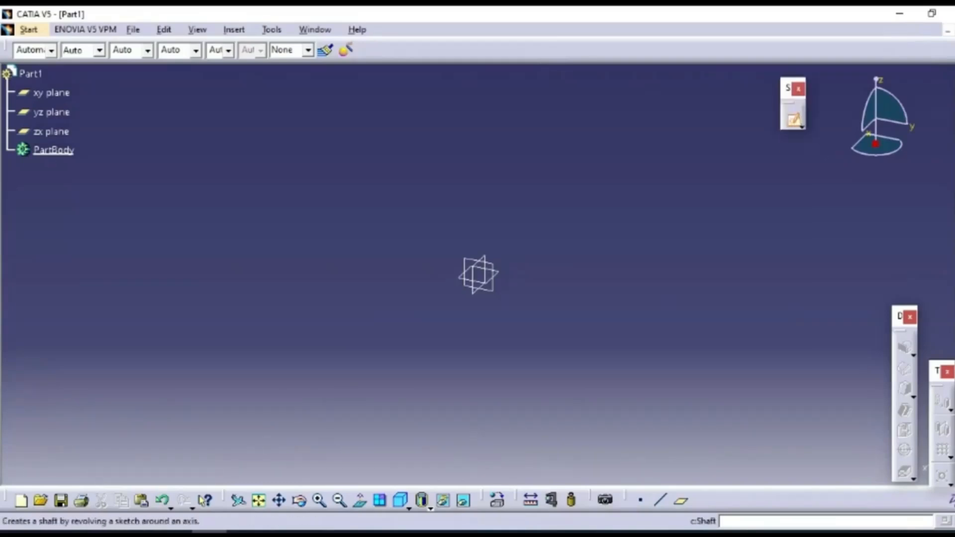
- Start a new sketch on the yz plane of the part
{"action": "left_click", "coordinate": [792, 125]}
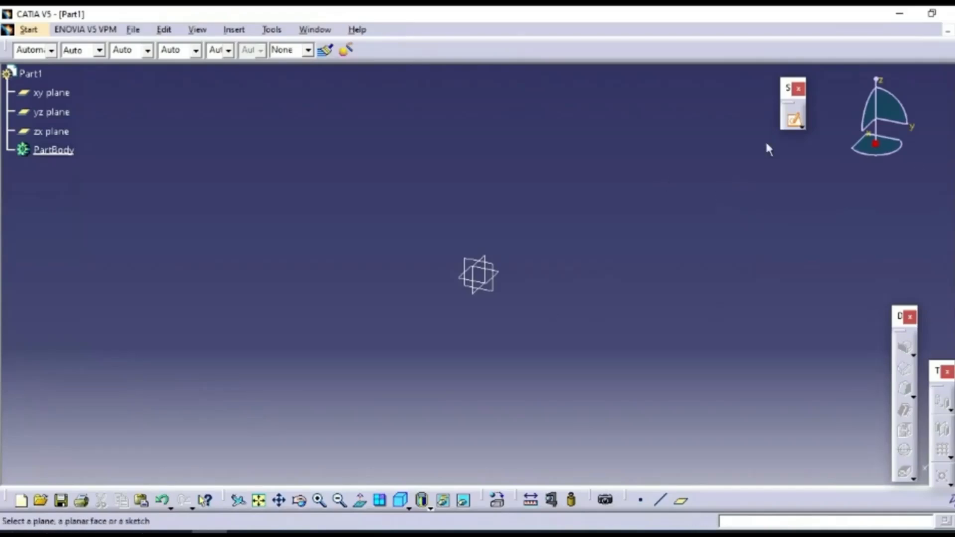
{"action": "left_click", "coordinate": [793, 120]}
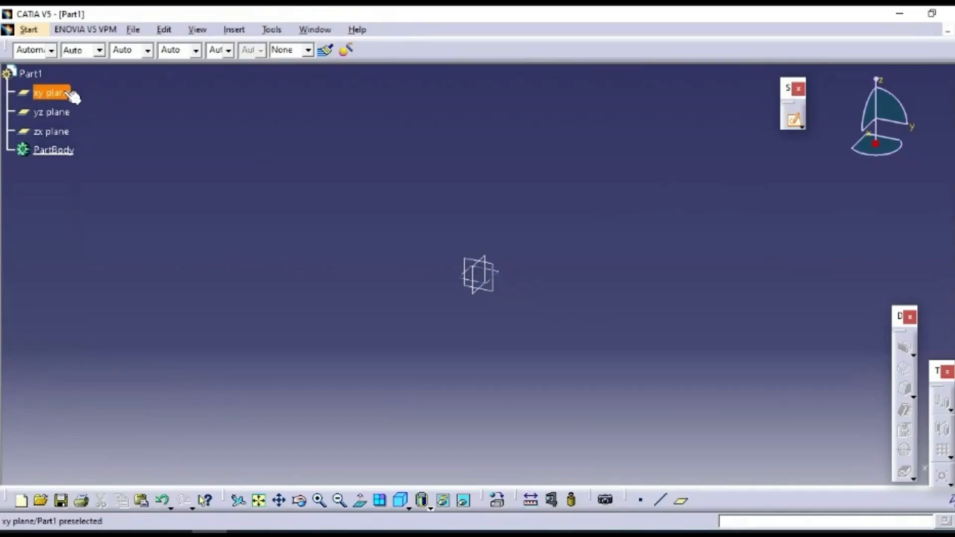
{"action": "left_click", "coordinate": [54, 112]}
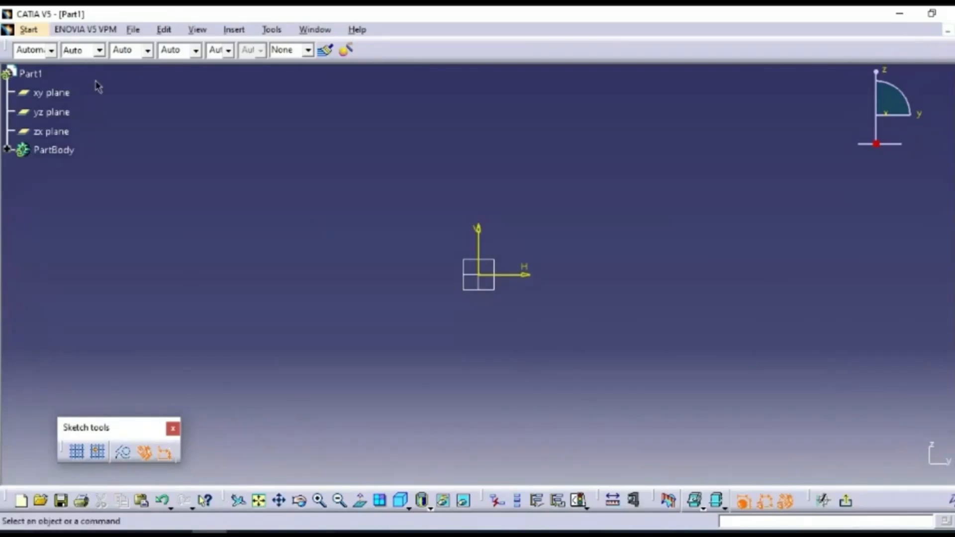
- Float the View, Profile, Operation, Constraint and Workbench toolbars in a row above the sketch and stack Sketch tools and Visualization below it
{"action": "left_click_drag", "start_coordinate": [94, 97], "coordinate": [87, 96]}
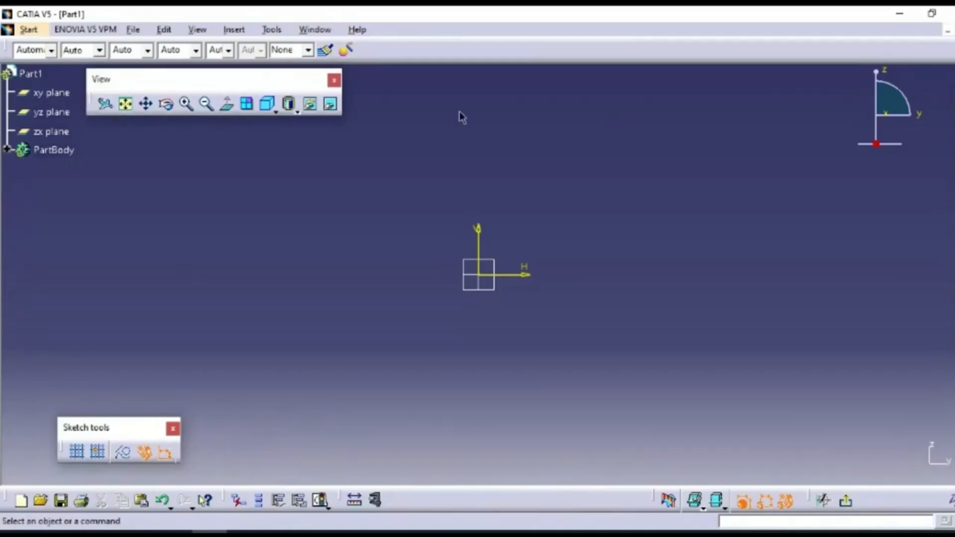
{"action": "left_click_drag", "start_coordinate": [375, 84], "coordinate": [361, 92]}
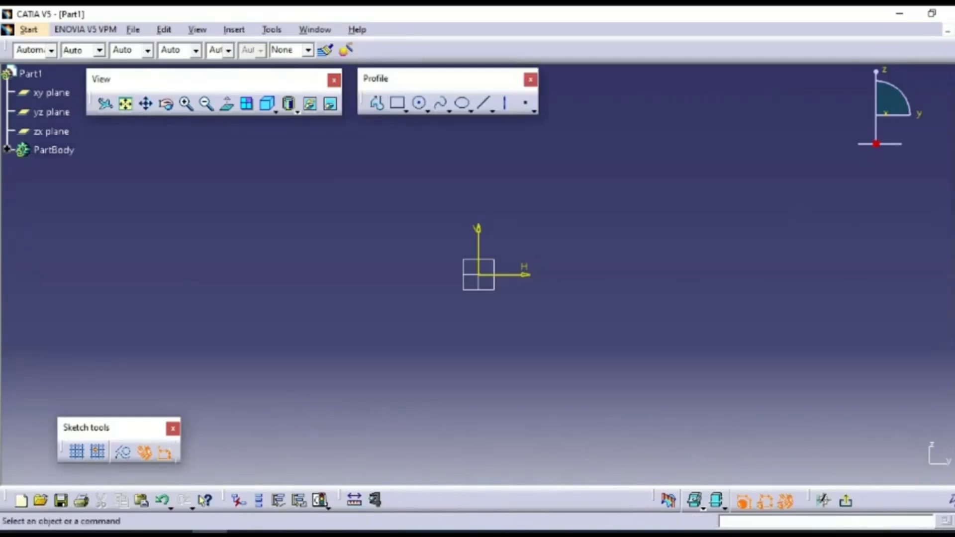
{"action": "left_click_drag", "start_coordinate": [893, 328], "coordinate": [662, 244]}
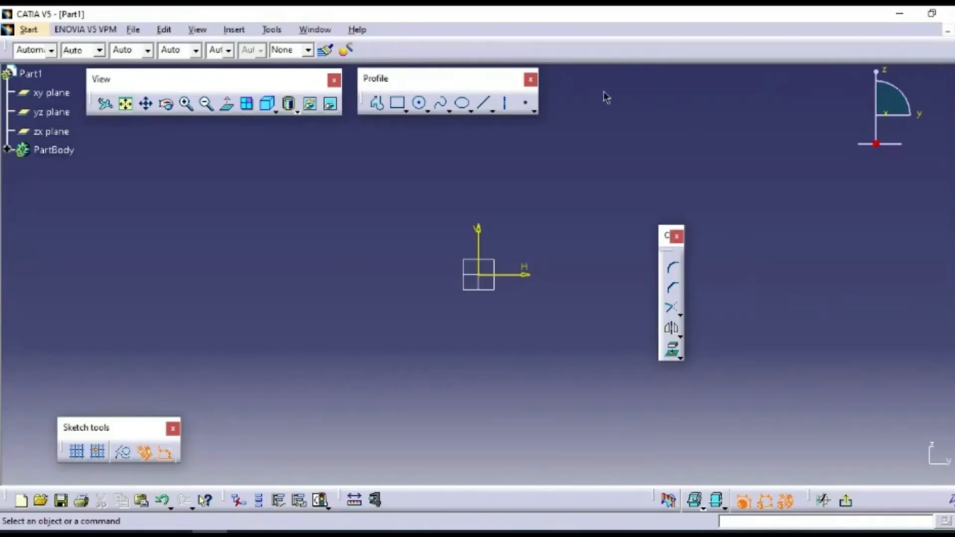
{"action": "left_click_drag", "start_coordinate": [564, 87], "coordinate": [565, 82]}
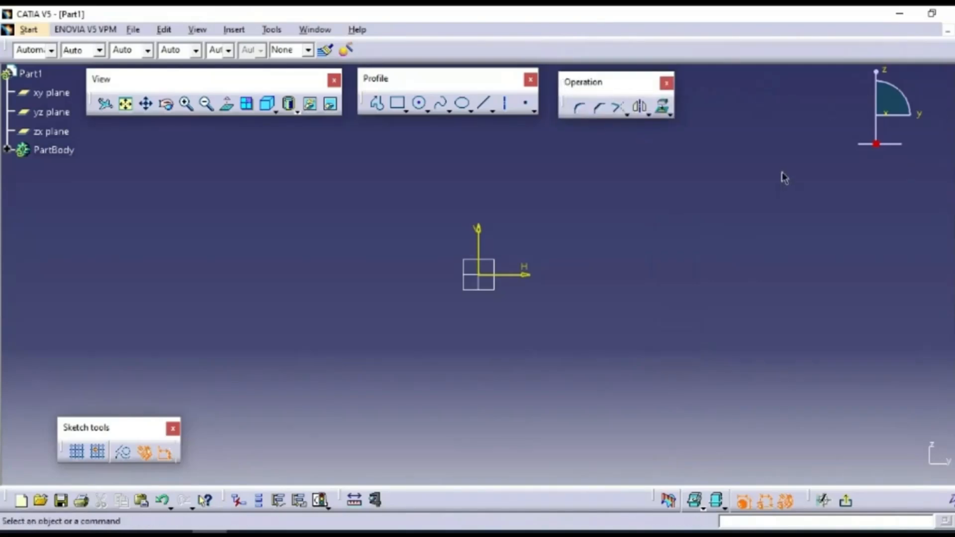
{"action": "left_click_drag", "start_coordinate": [785, 178], "coordinate": [696, 89]}
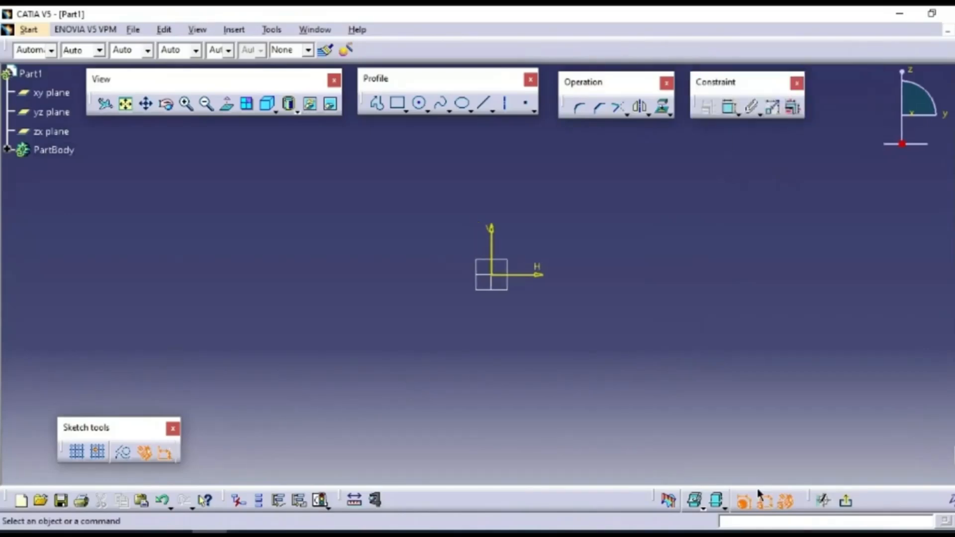
{"action": "left_click_drag", "start_coordinate": [813, 499], "coordinate": [830, 101]}
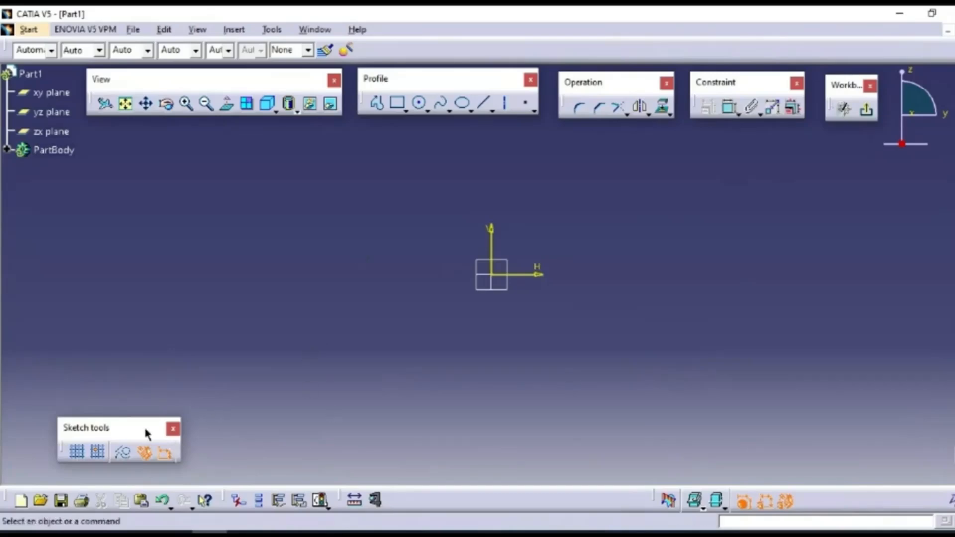
{"action": "left_click_drag", "start_coordinate": [125, 428], "coordinate": [87, 396]}
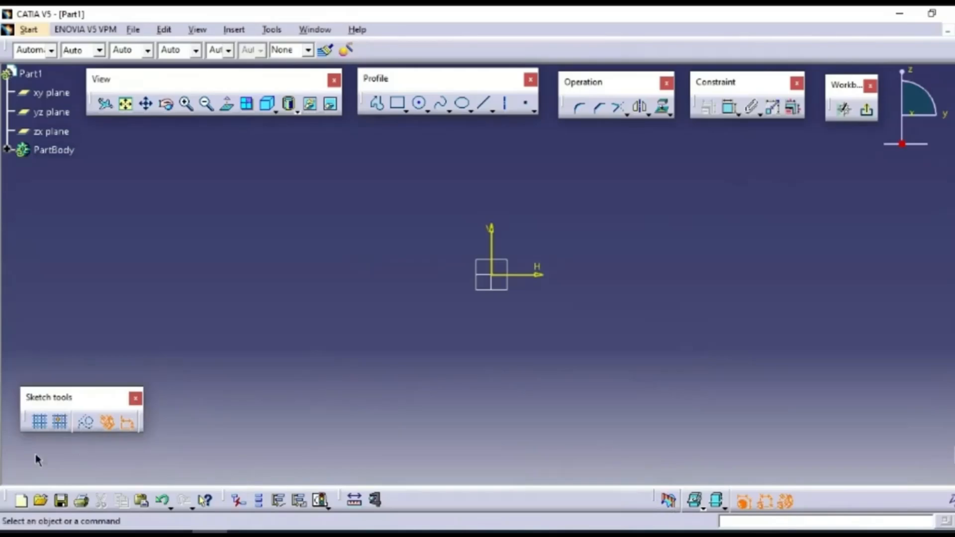
{"action": "left_click_drag", "start_coordinate": [27, 466], "coordinate": [27, 466]}
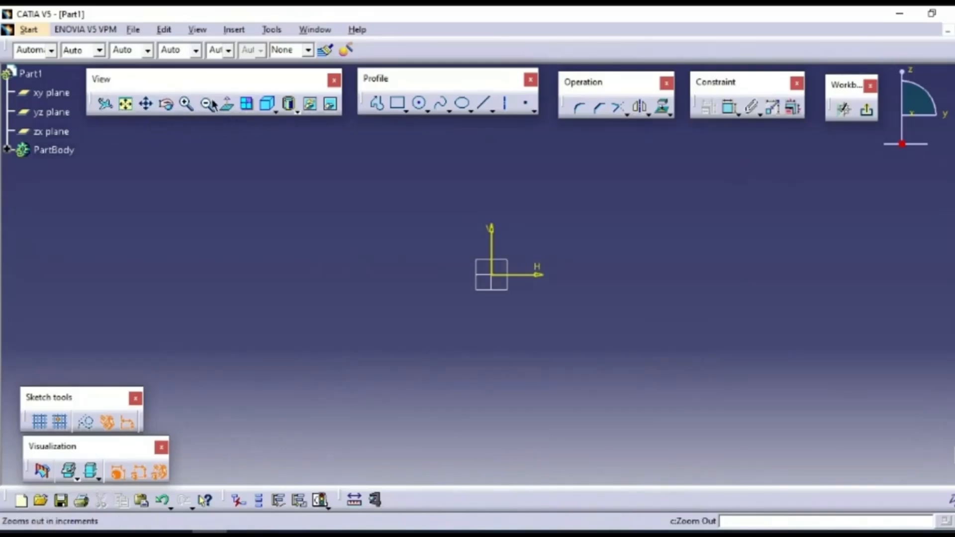
- Sketch an open profile with a horizontal line, slanted line, tangent arc of about 27 mm radius, slanted line of about 61 mm and horizontal line
{"action": "left_click", "coordinate": [376, 106]}
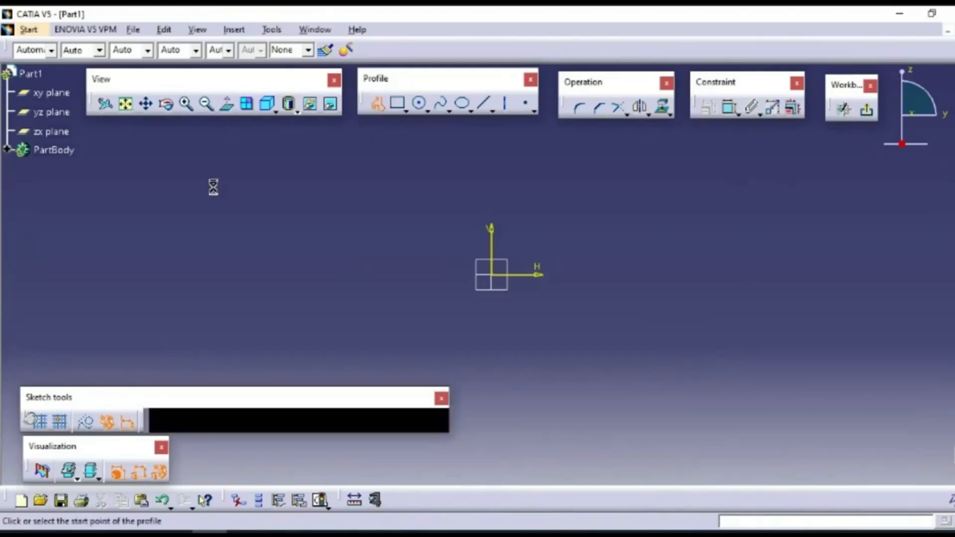
{"action": "left_click", "coordinate": [177, 191]}
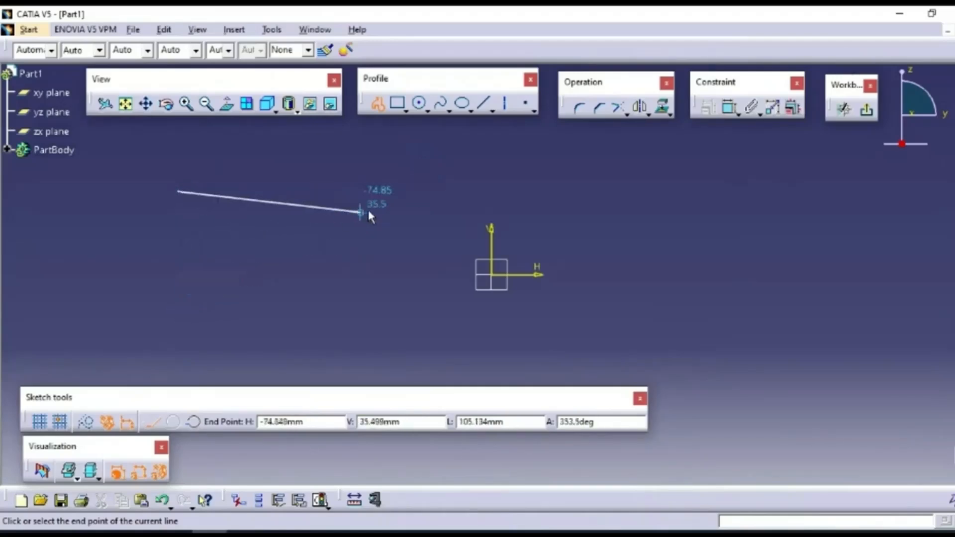
{"action": "left_click", "coordinate": [405, 191]}
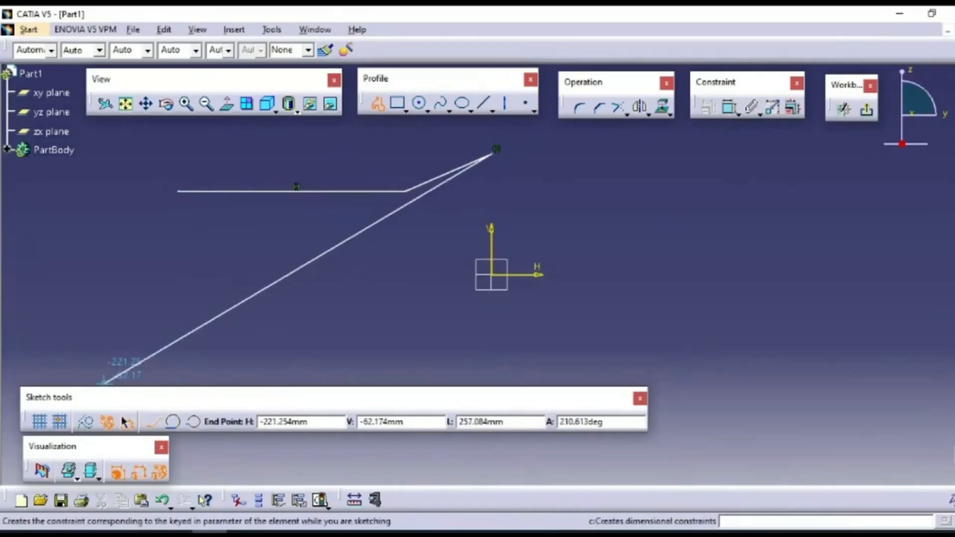
{"action": "left_click", "coordinate": [175, 423]}
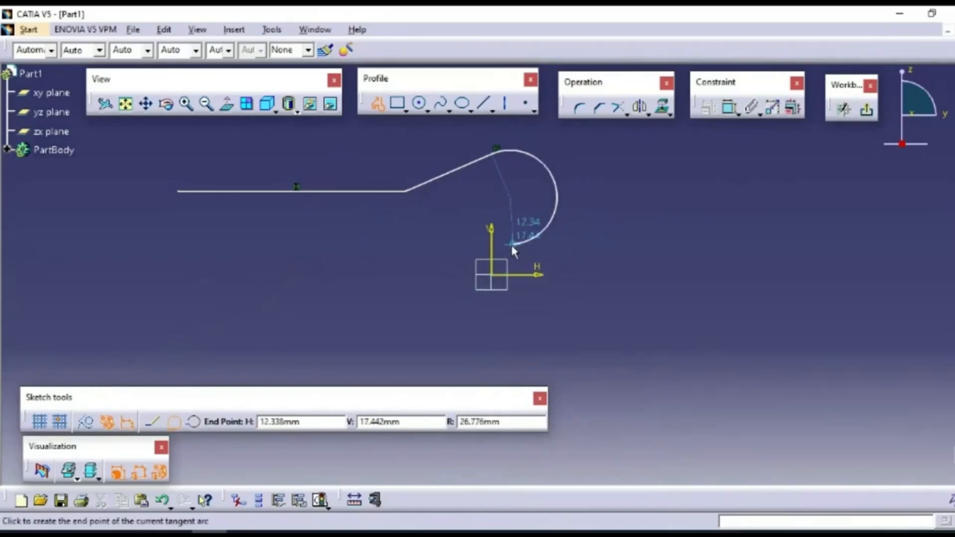
{"action": "left_click", "coordinate": [510, 246]}
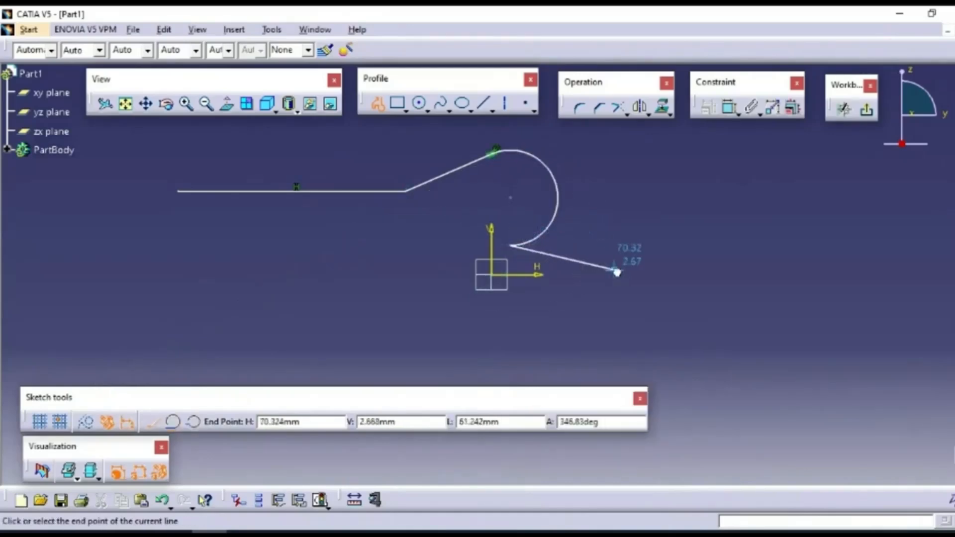
{"action": "left_click", "coordinate": [615, 270]}
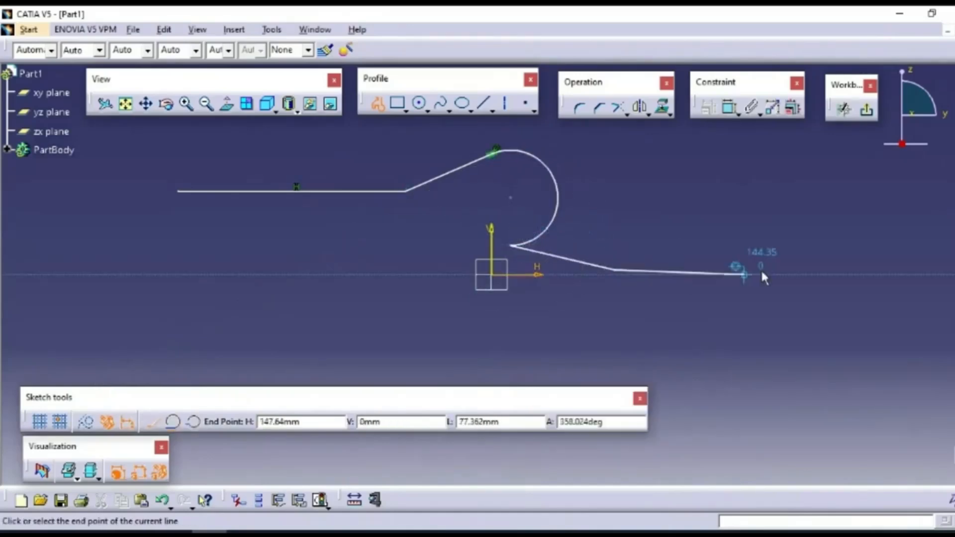
{"action": "left_click", "coordinate": [833, 270]}
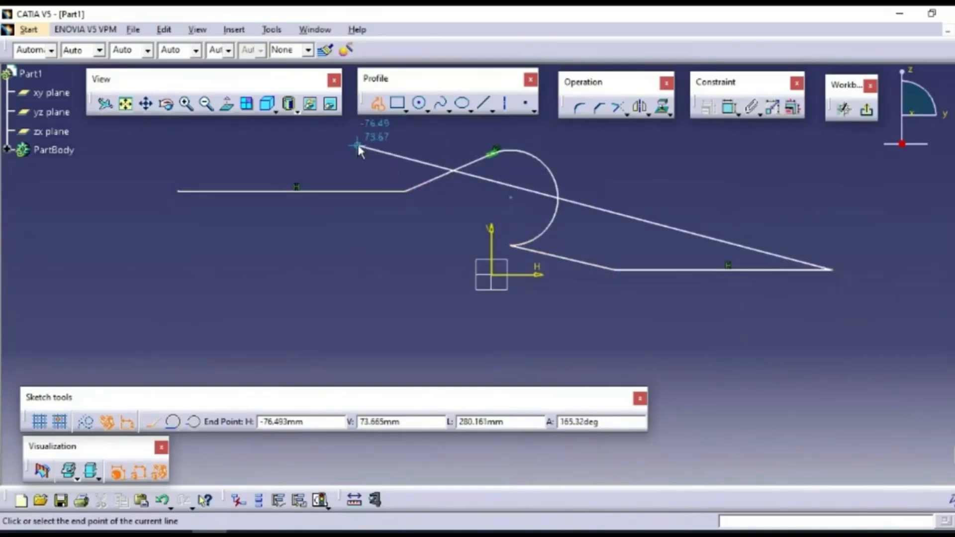
{"action": "key", "text": "Escape"}
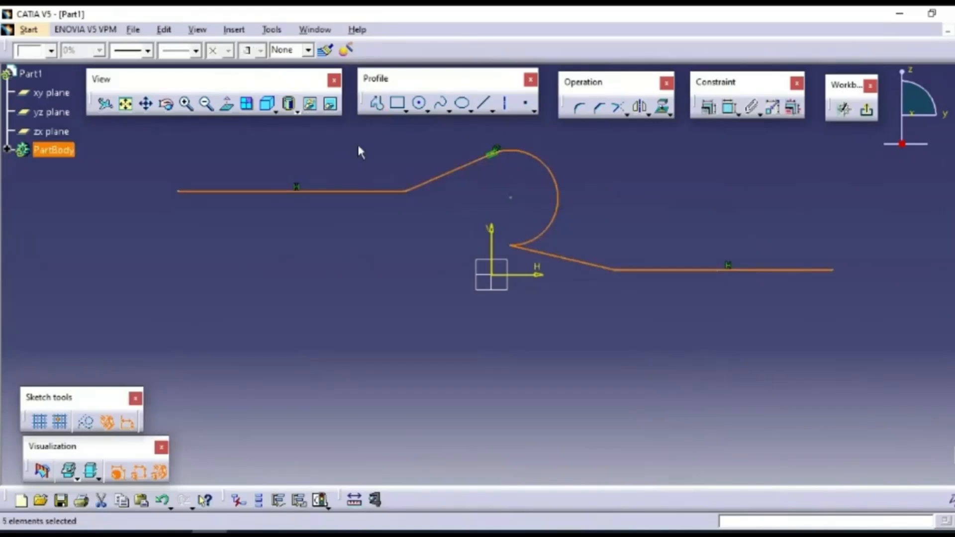
{"action": "left_click", "coordinate": [358, 147]}
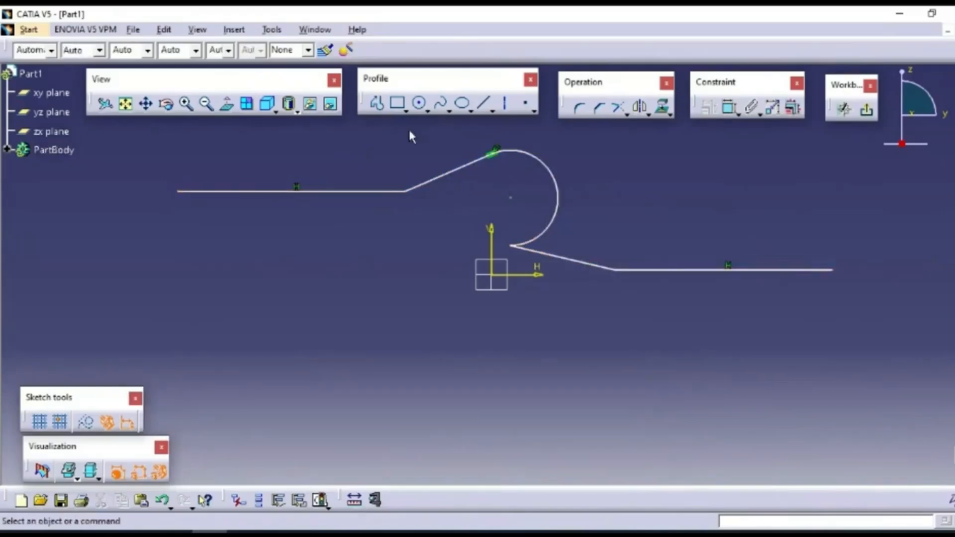
- Sketch a two-point rectangle below the profile's first horizontal line, to the left of the sketch origin
{"action": "left_click", "coordinate": [399, 109]}
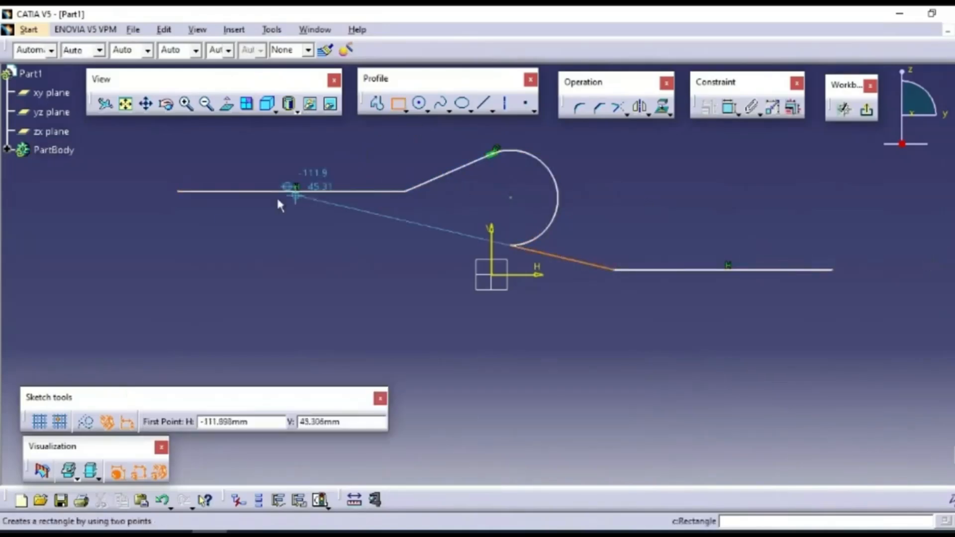
{"action": "left_click", "coordinate": [219, 224]}
{"action": "left_click", "coordinate": [430, 340]}
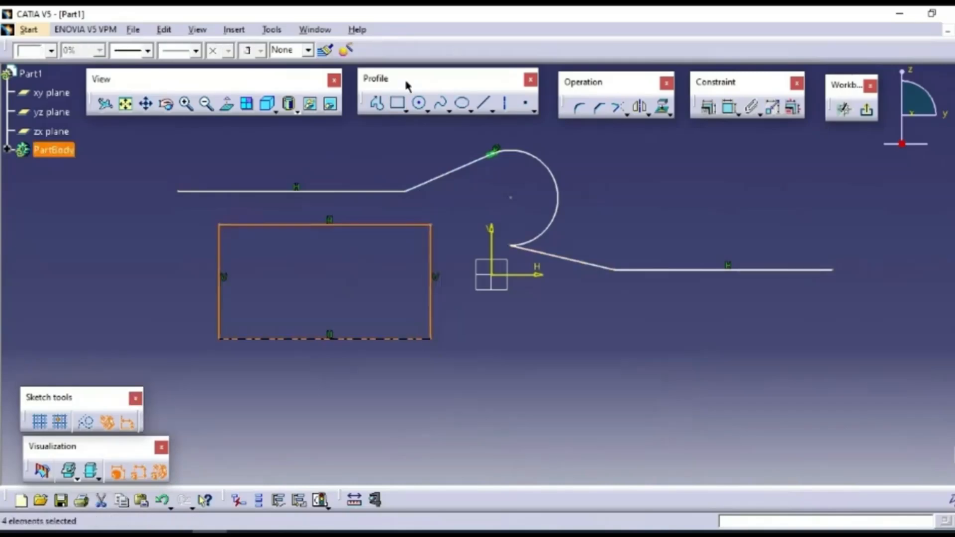
{"action": "left_click", "coordinate": [406, 110]}
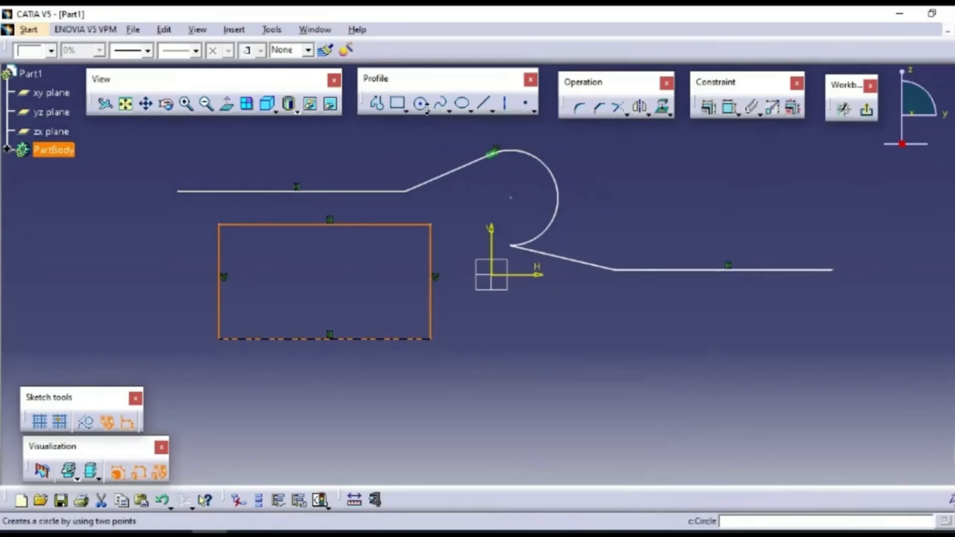
{"action": "left_click", "coordinate": [427, 108]}
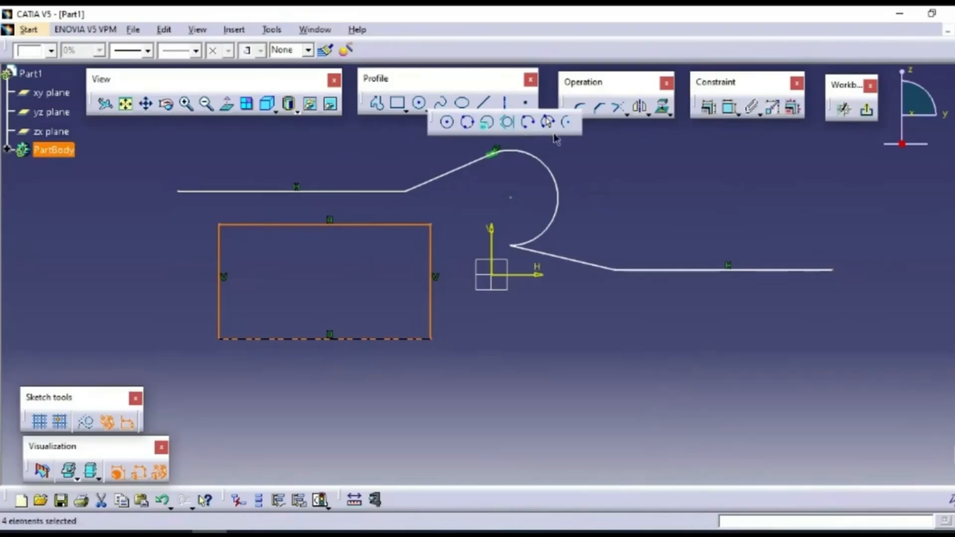
- Sketch a spline through five points beyond the profile's arc, ending level with the rectangle's upper edge
{"action": "left_click", "coordinate": [440, 105]}
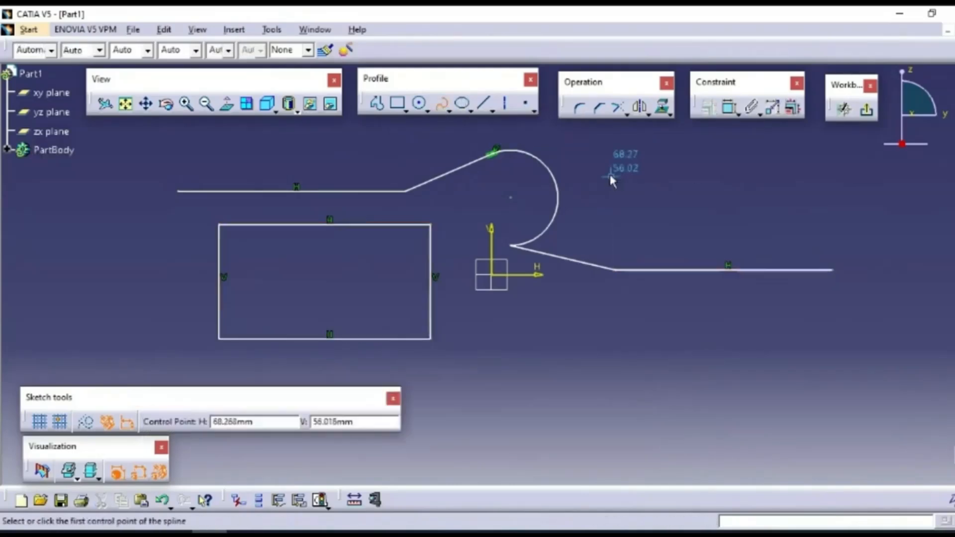
{"action": "left_click", "coordinate": [601, 182]}
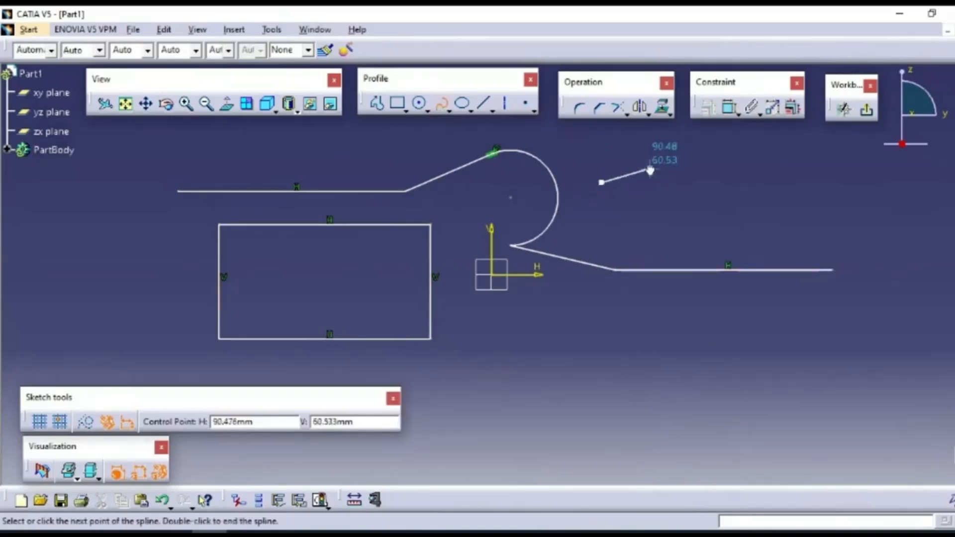
{"action": "left_click", "coordinate": [650, 168]}
{"action": "left_click", "coordinate": [723, 168]}
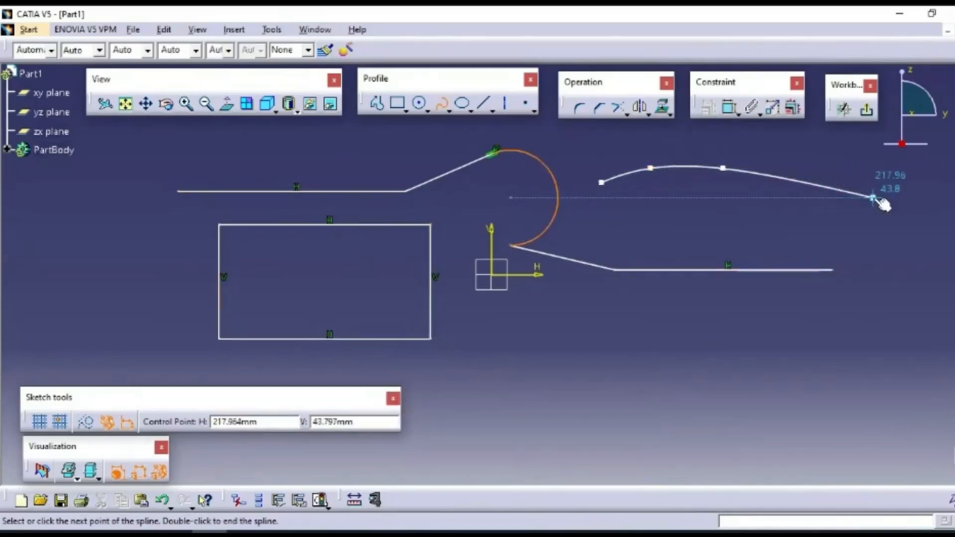
{"action": "left_click", "coordinate": [899, 205]}
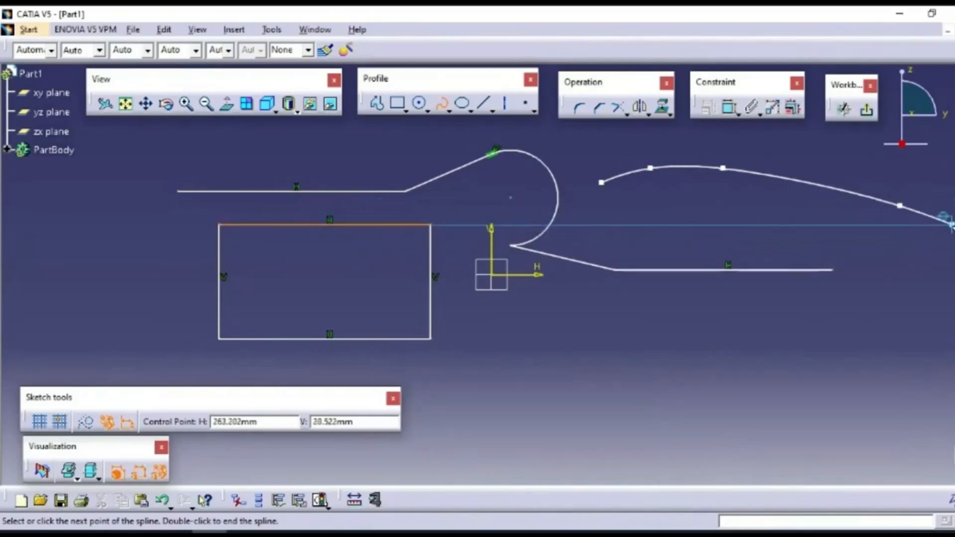
{"action": "left_click", "coordinate": [950, 224]}
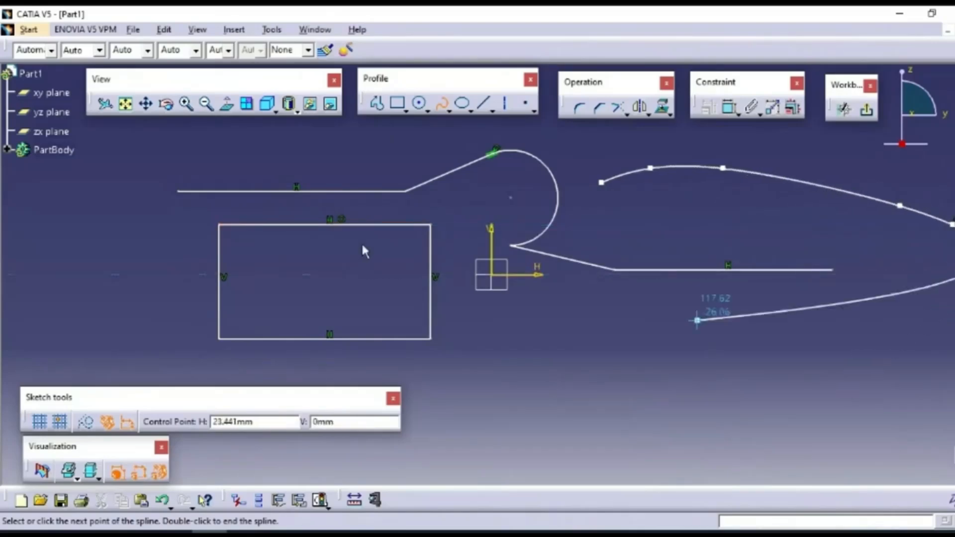
{"action": "left_click", "coordinate": [441, 104]}
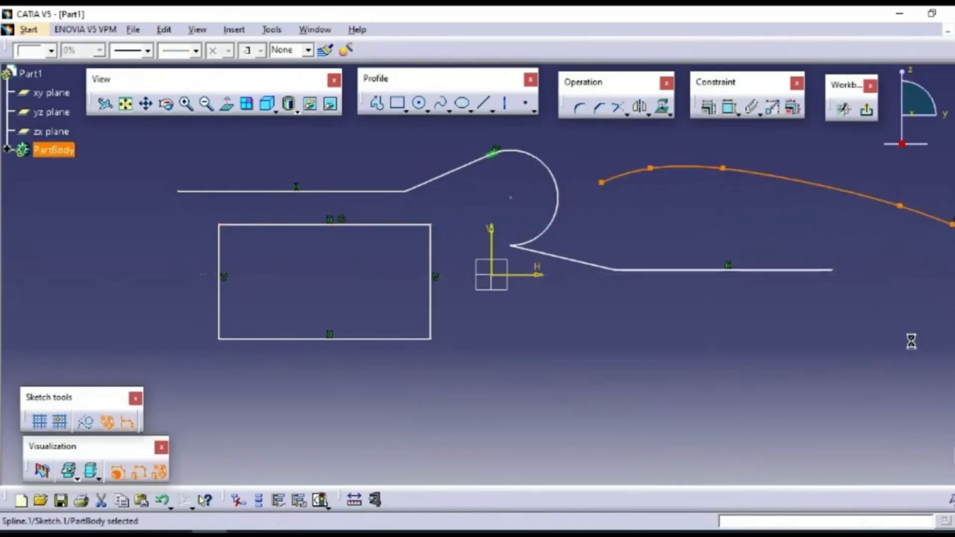
- Reshape the spline by moving its second, third and fourth control points upward and repositioning its end point
{"action": "left_click", "coordinate": [912, 342]}
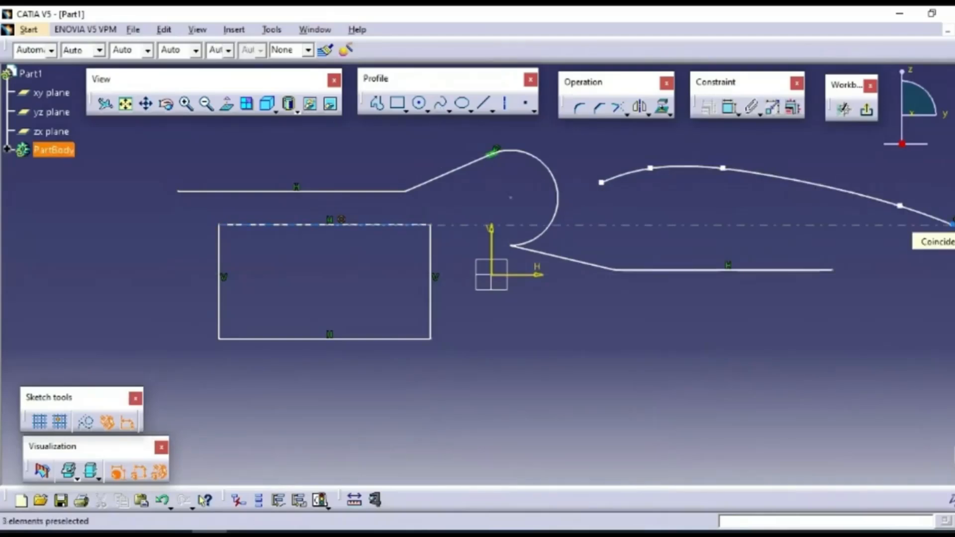
{"action": "left_click", "coordinate": [951, 224]}
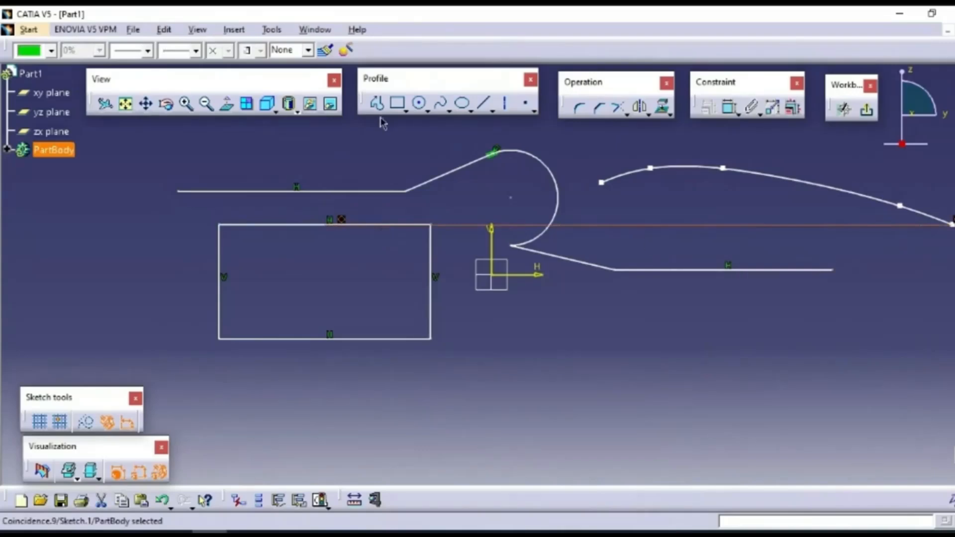
{"action": "left_click", "coordinate": [768, 409]}
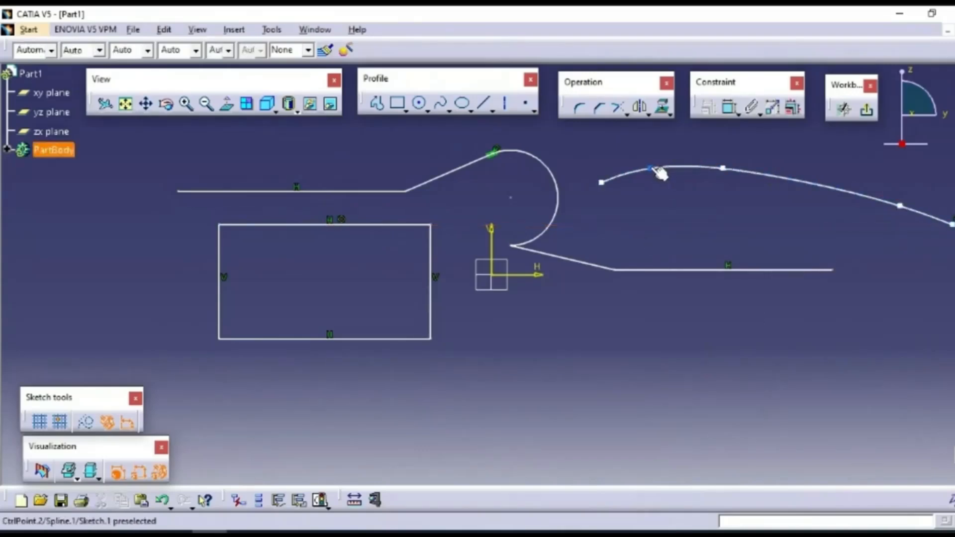
{"action": "left_click_drag", "start_coordinate": [661, 172], "coordinate": [659, 156]}
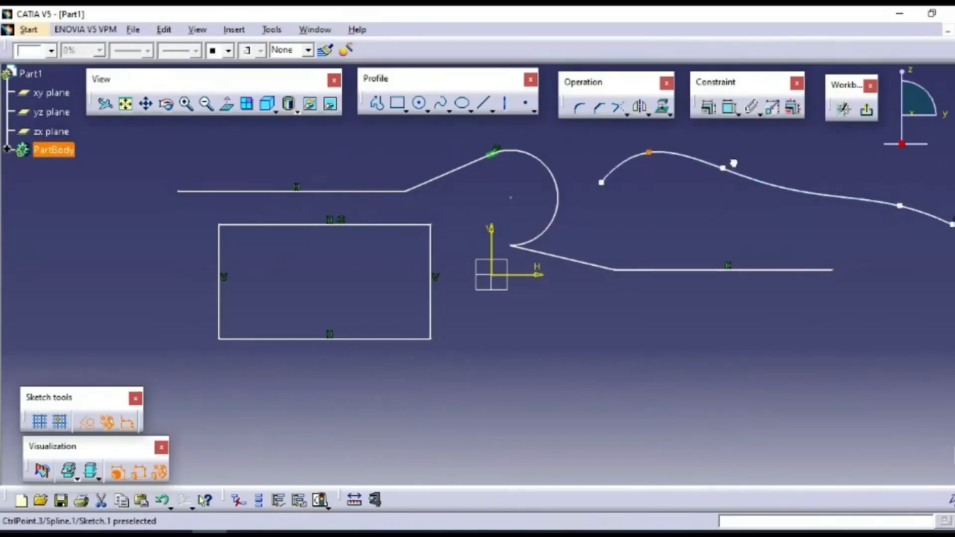
{"action": "left_click_drag", "start_coordinate": [732, 162], "coordinate": [759, 149]}
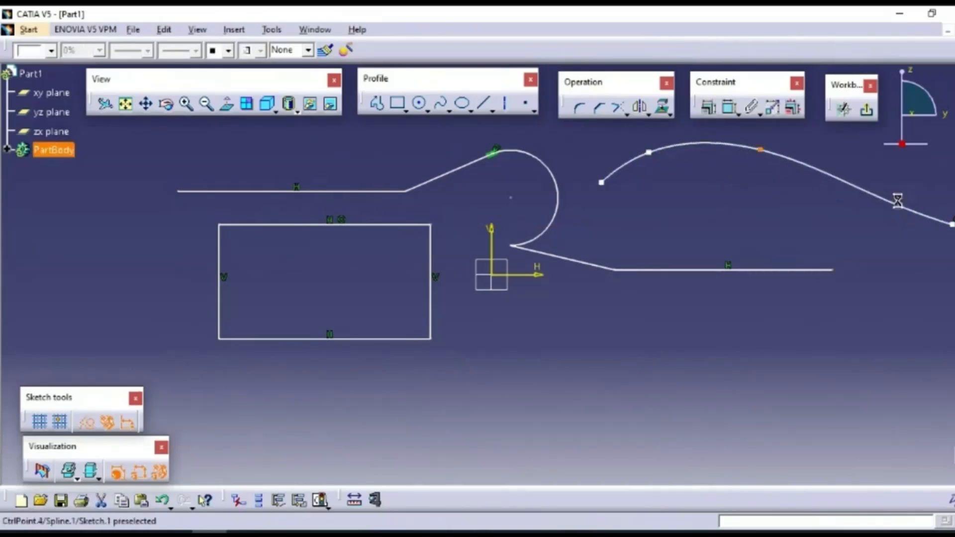
{"action": "left_click_drag", "start_coordinate": [898, 200], "coordinate": [883, 176]}
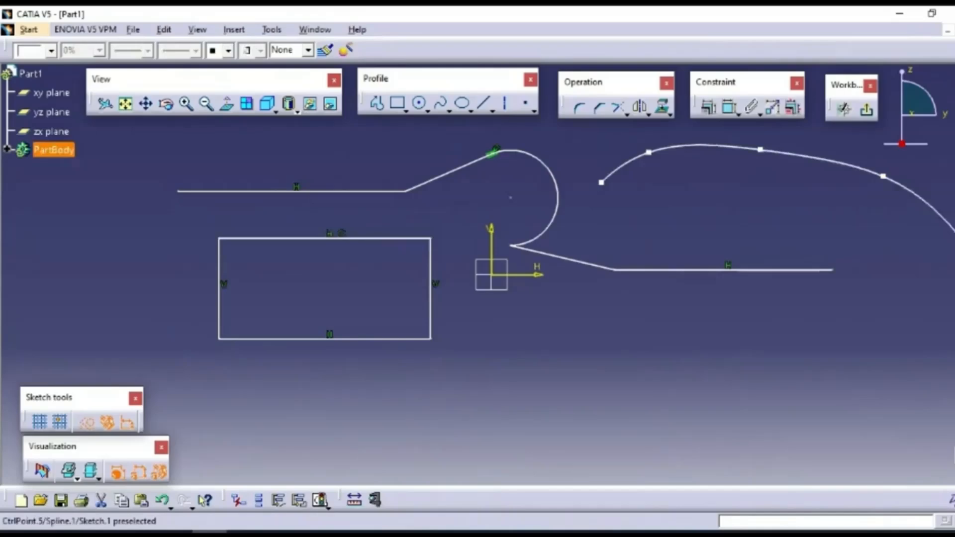
{"action": "mouse_move", "coordinate": [954, 238]}
{"action": "left_mouse_down"}
{"action": "mouse_move", "coordinate": [954, 211]}
{"action": "mouse_move", "coordinate": [952, 237]}
{"action": "mouse_move", "coordinate": [951, 213]}
{"action": "mouse_move", "coordinate": [951, 224]}
{"action": "left_mouse_up"}
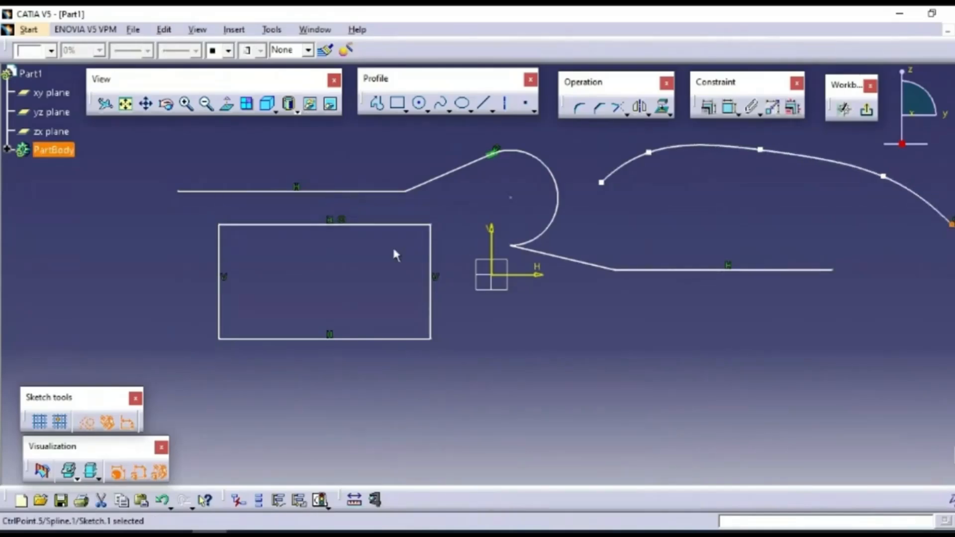
- Dimension the vertical distance between the sketch's H axis and the rectangle's upper edge
{"action": "left_click", "coordinate": [375, 225]}
{"action": "left_click", "coordinate": [541, 276]}
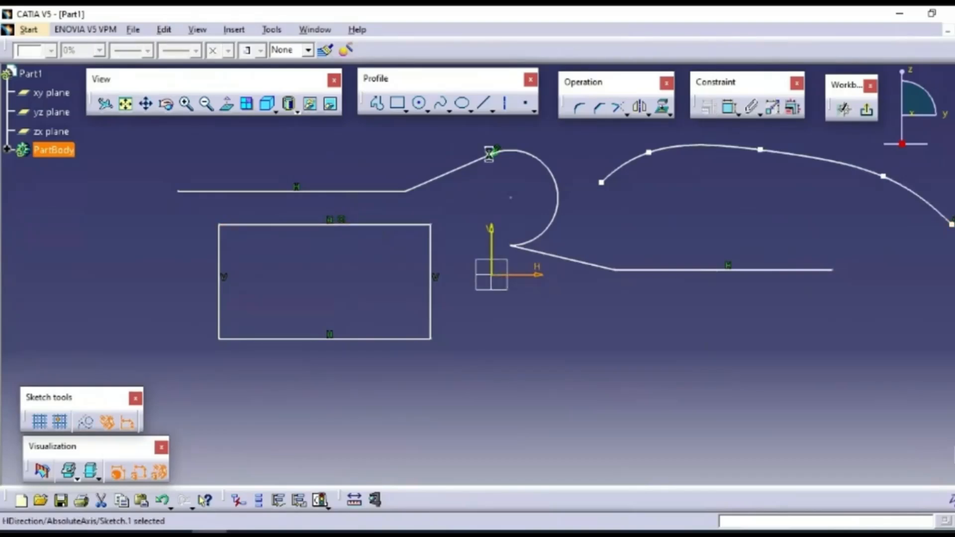
{"action": "left_click", "coordinate": [729, 107]}
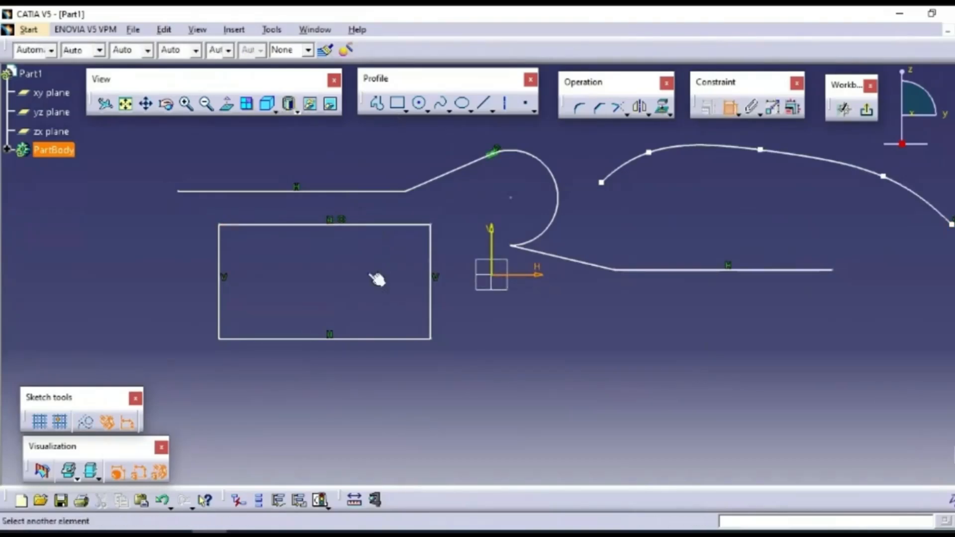
{"action": "left_click", "coordinate": [394, 225]}
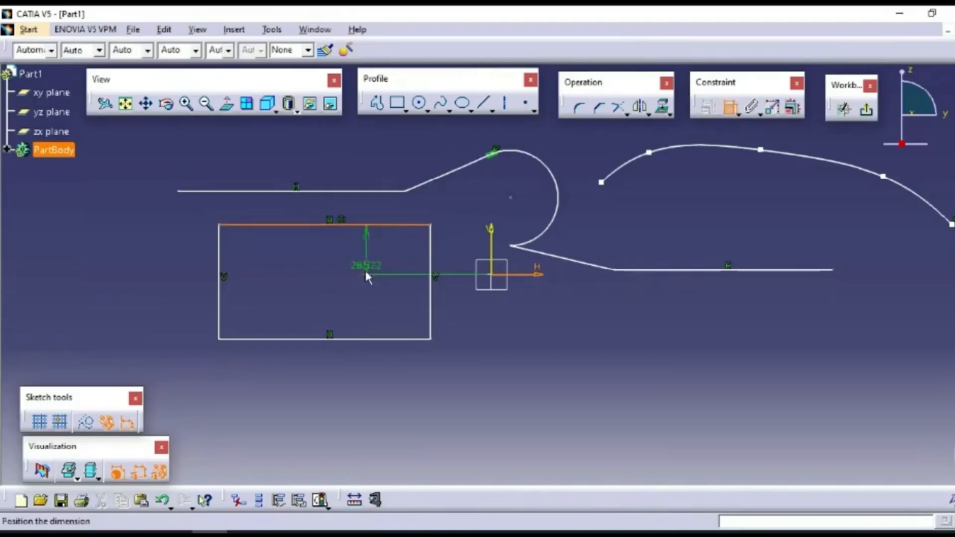
{"action": "left_click", "coordinate": [378, 271]}
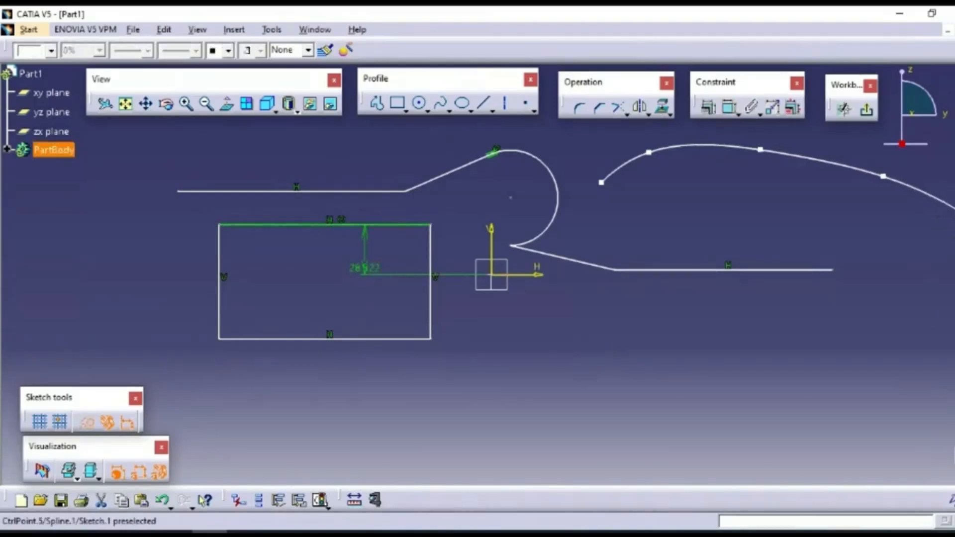
- Try moving the spline's end point vertically and delete the coincidence constraint linking it to the rectangle's upper edge
{"action": "mouse_move", "coordinate": [953, 222]}
{"action": "left_mouse_down"}
{"action": "mouse_move", "coordinate": [789, 231]}
{"action": "mouse_move", "coordinate": [954, 239]}
{"action": "left_mouse_up"}
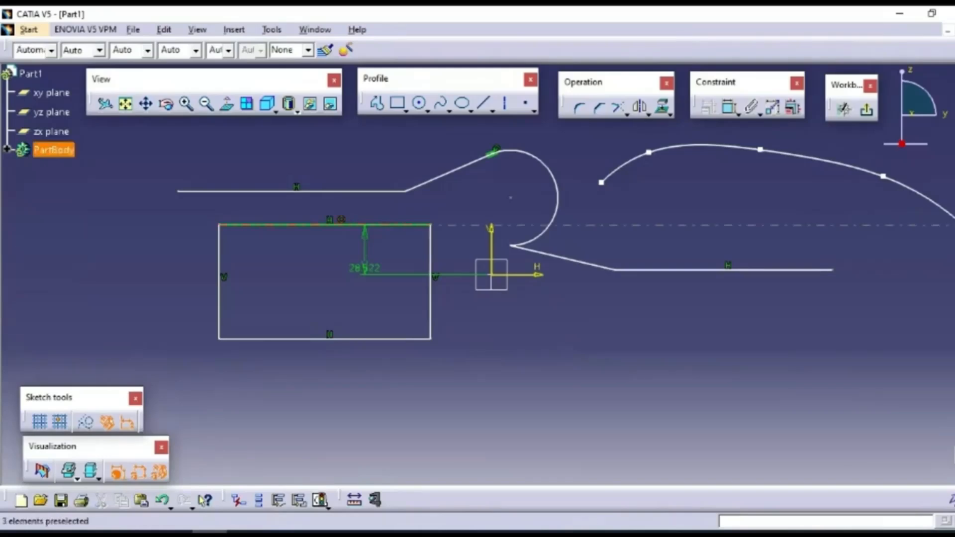
{"action": "left_click", "coordinate": [341, 219]}
{"action": "key", "text": "Delete"}
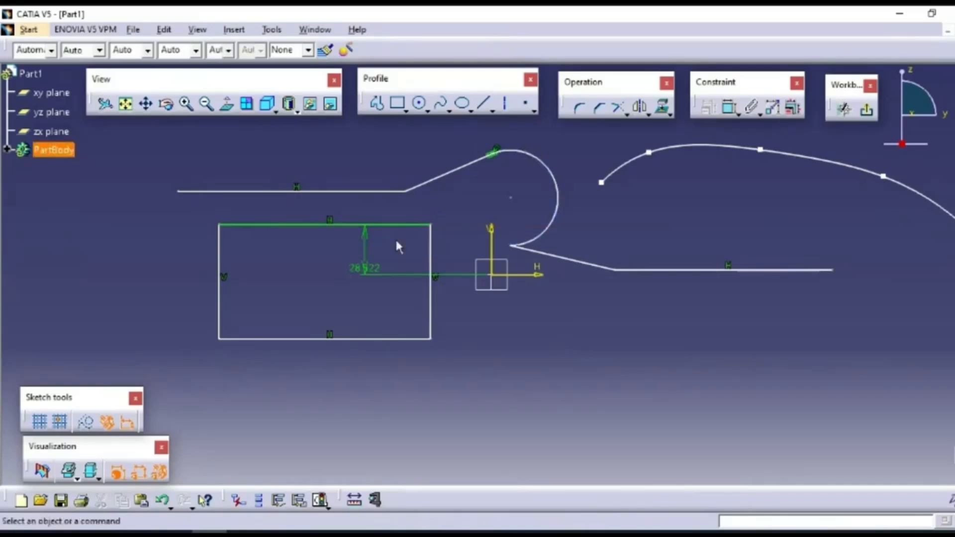
- Delete the constraint at the start of the profile's tangent arc together with the arc itself
{"action": "left_click", "coordinate": [496, 149]}
{"action": "key", "text": "Delete"}
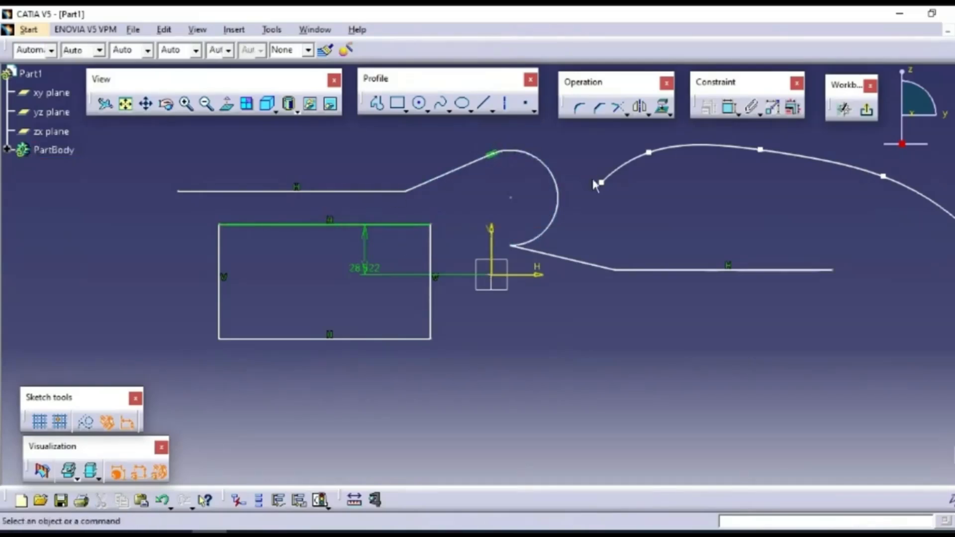
{"action": "left_click", "coordinate": [558, 177]}
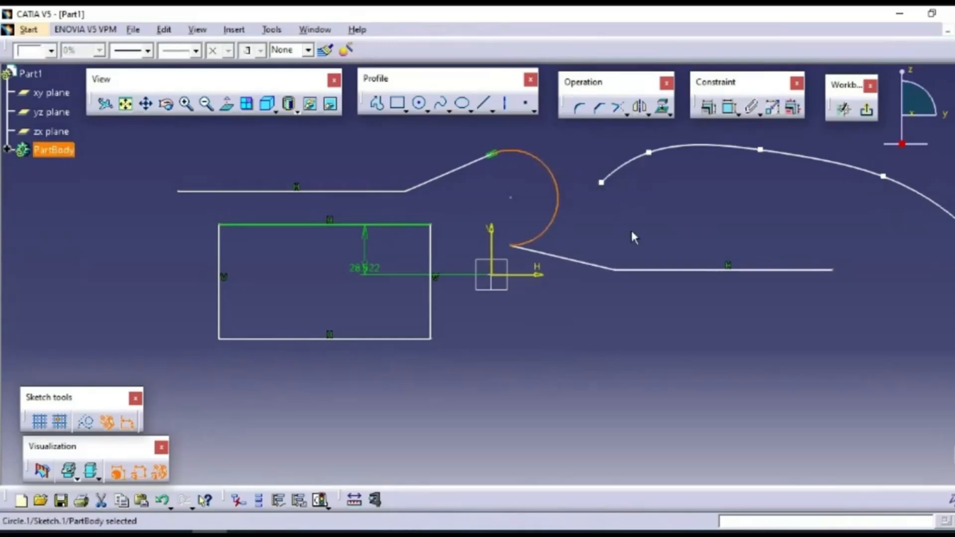
{"action": "key", "text": "Delete"}
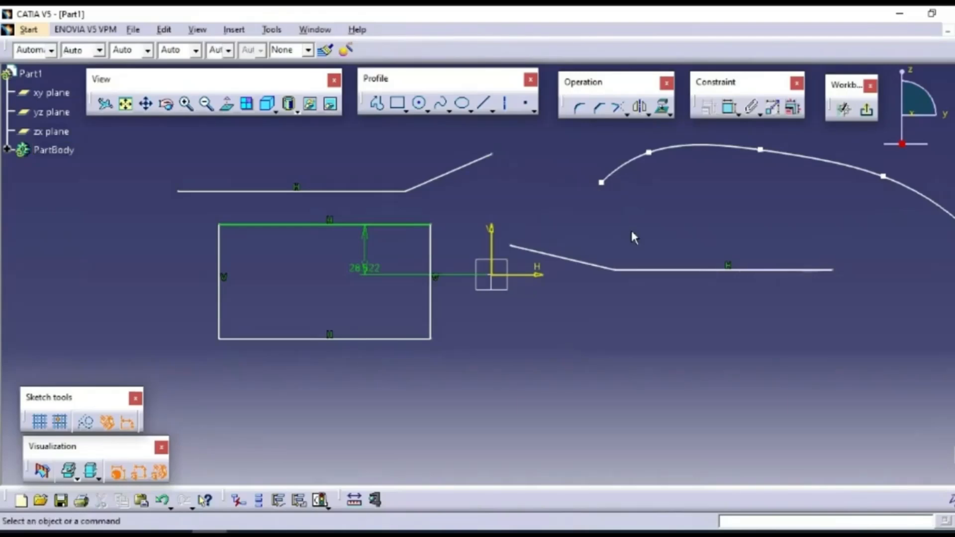
- Draw a vertical axis line across the lower horizontal profile line, ending level with the rectangle's lower edge
{"action": "left_click", "coordinate": [462, 103]}
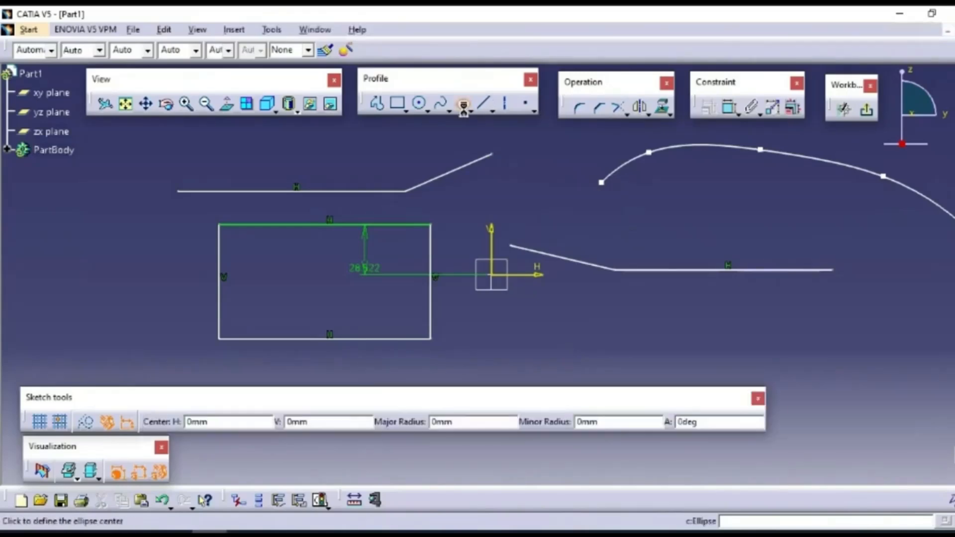
{"action": "left_click", "coordinate": [471, 111]}
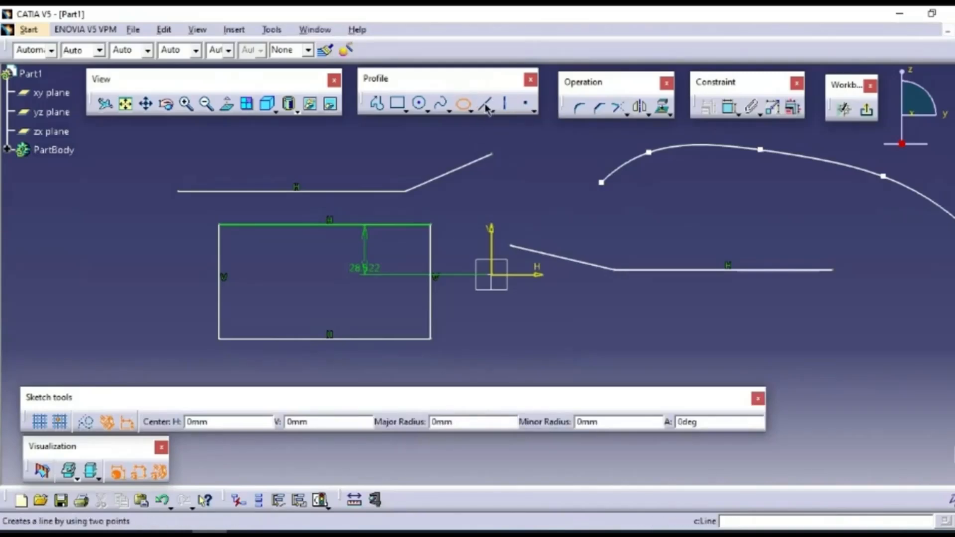
{"action": "left_click", "coordinate": [507, 107]}
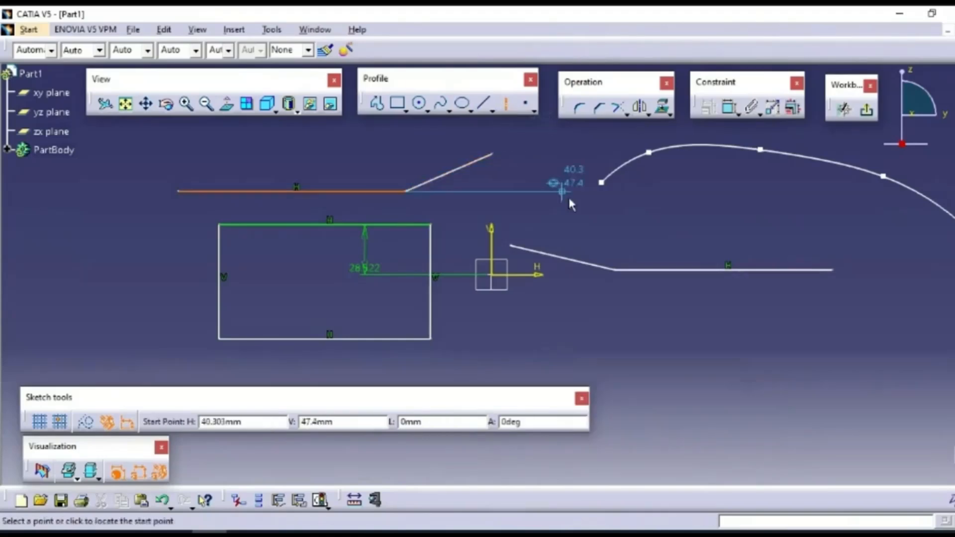
{"action": "left_click", "coordinate": [684, 214]}
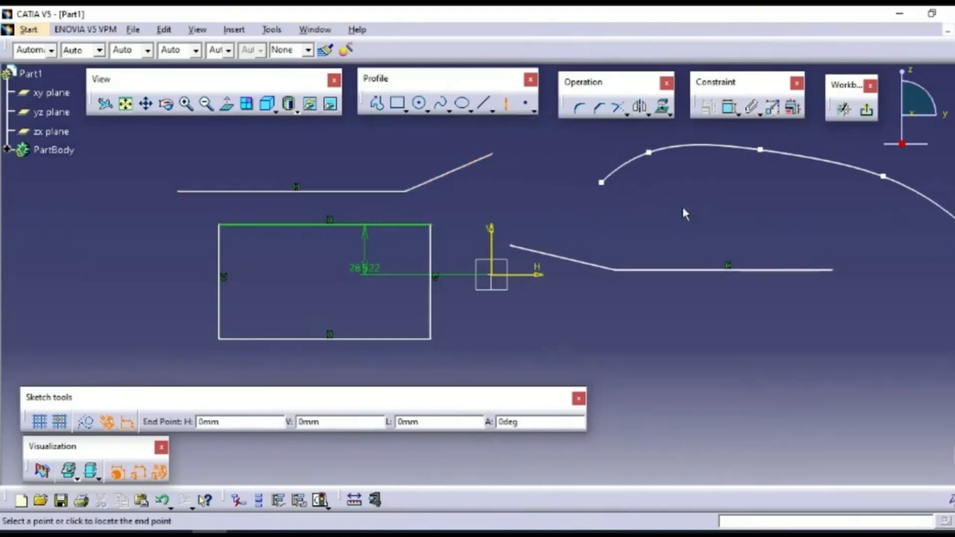
{"action": "left_click", "coordinate": [682, 339]}
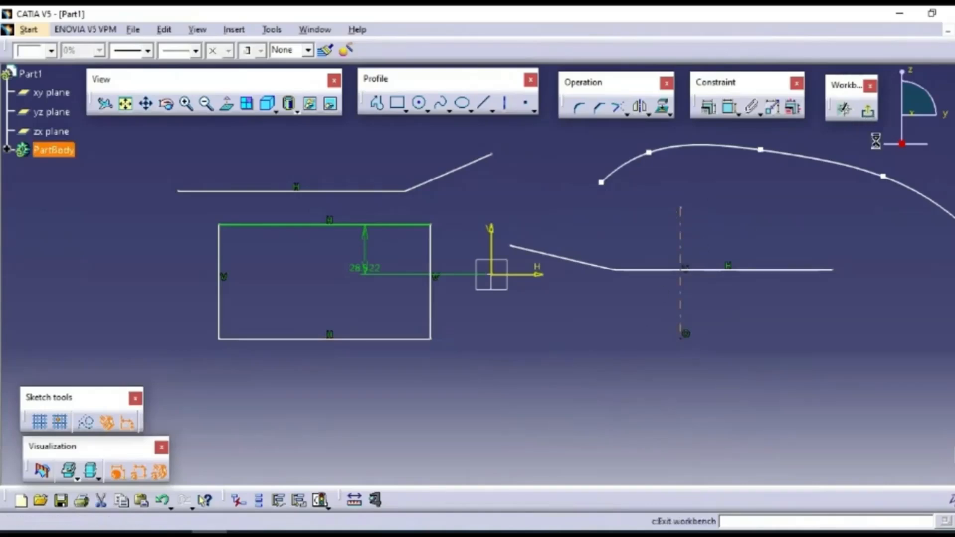
- Exit the sketch to view its geometry in the 3D part and reopen it for editing
{"action": "left_click", "coordinate": [865, 110]}
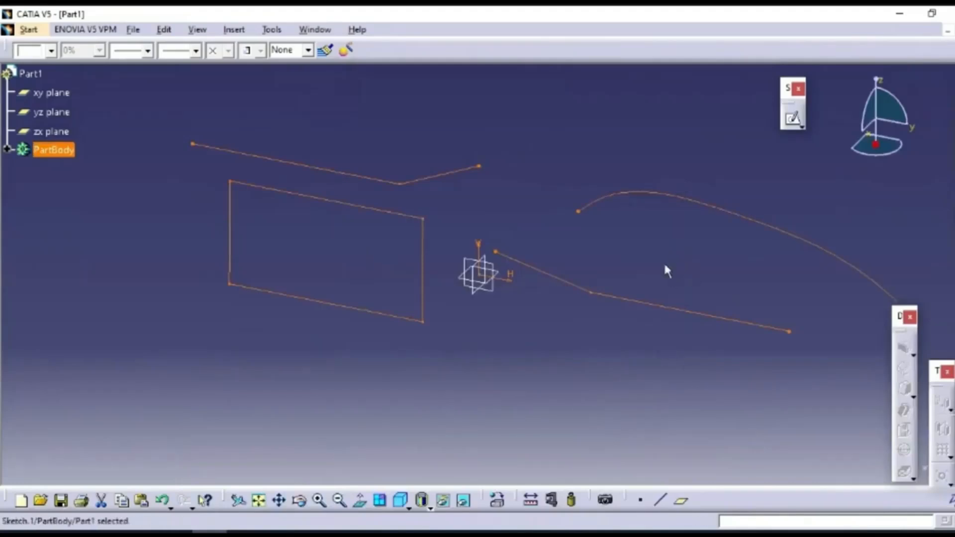
{"action": "left_click", "coordinate": [793, 118]}
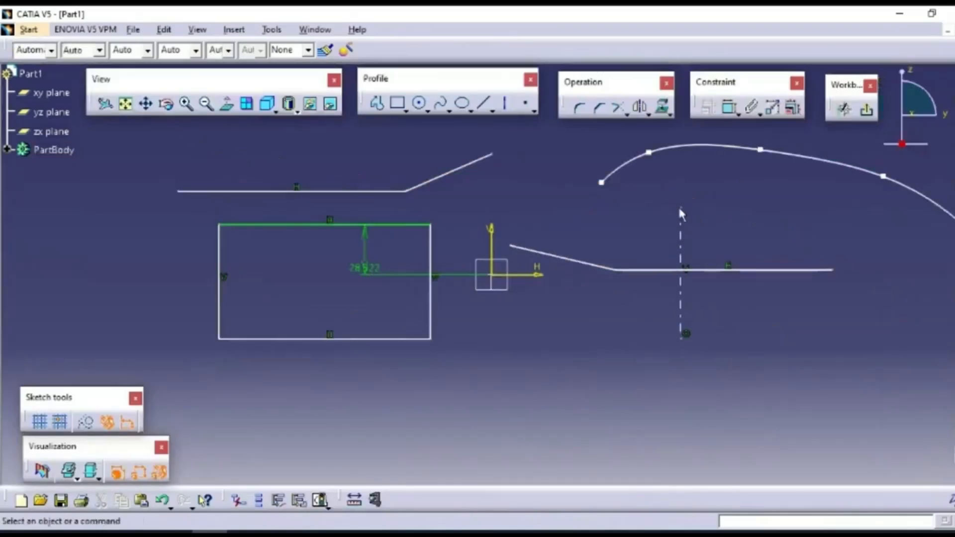
- Place a point above the far end of the lower horizontal profile line, level with the rectangle's upper edge
{"action": "left_click", "coordinate": [525, 103]}
{"action": "left_click", "coordinate": [843, 217]}
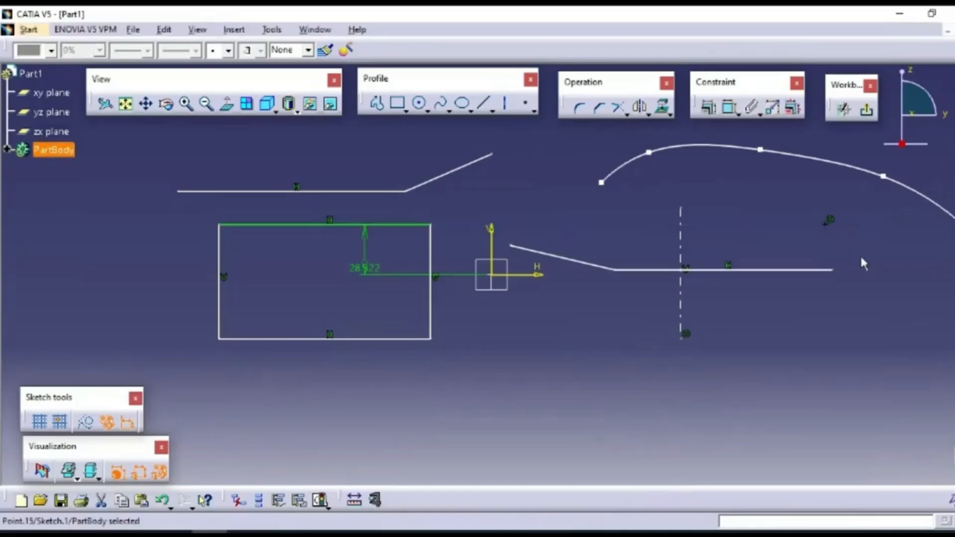
{"action": "left_click", "coordinate": [845, 206]}
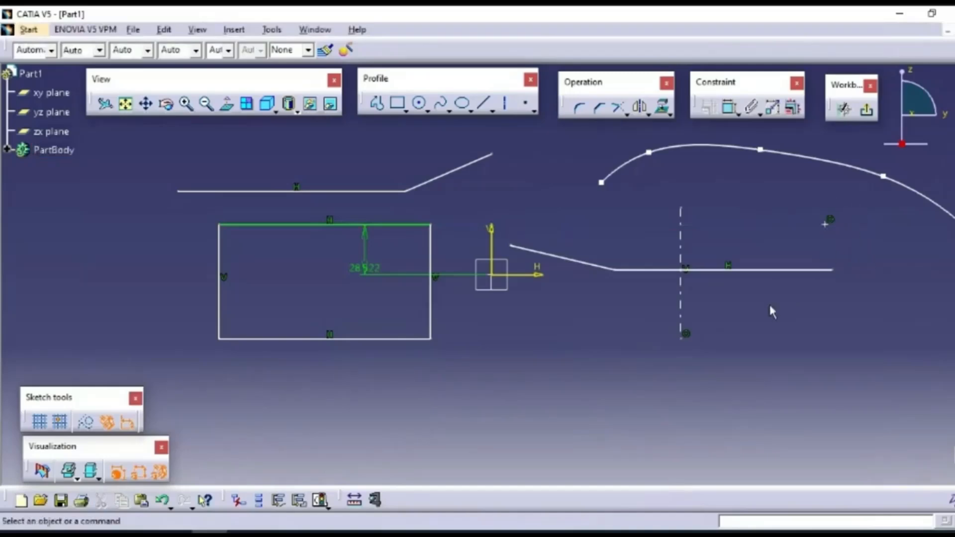
- Delete the remaining profile lines, spline, axis line and point, keeping only the dimensioned rectangle in the sketch
{"action": "left_click_drag", "start_coordinate": [456, 138], "coordinate": [544, 172]}
{"action": "key", "text": "Delete"}
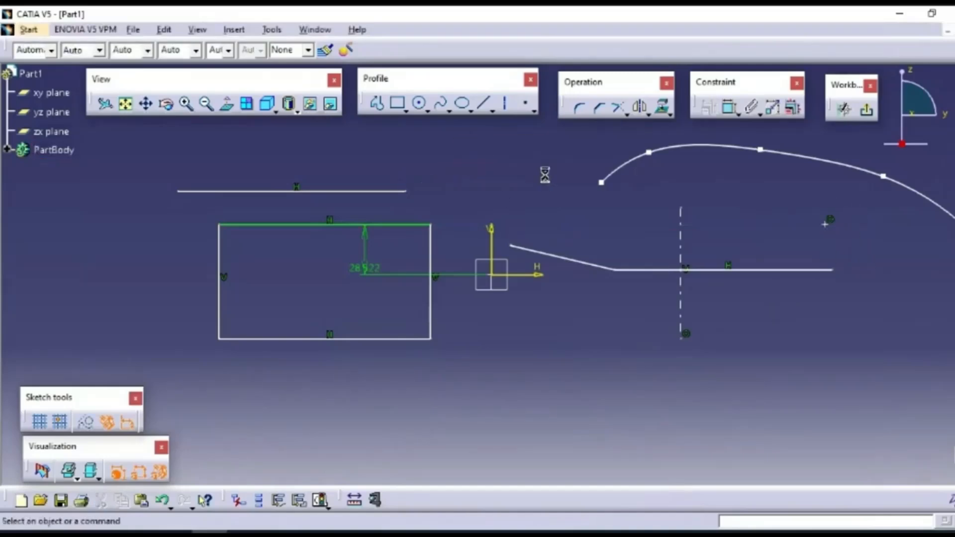
{"action": "mouse_move", "coordinate": [489, 138]}
{"action": "left_mouse_down"}
{"action": "mouse_move", "coordinate": [603, 213]}
{"action": "mouse_move", "coordinate": [915, 305]}
{"action": "mouse_move", "coordinate": [954, 356]}
{"action": "mouse_move", "coordinate": [954, 376]}
{"action": "left_mouse_up"}
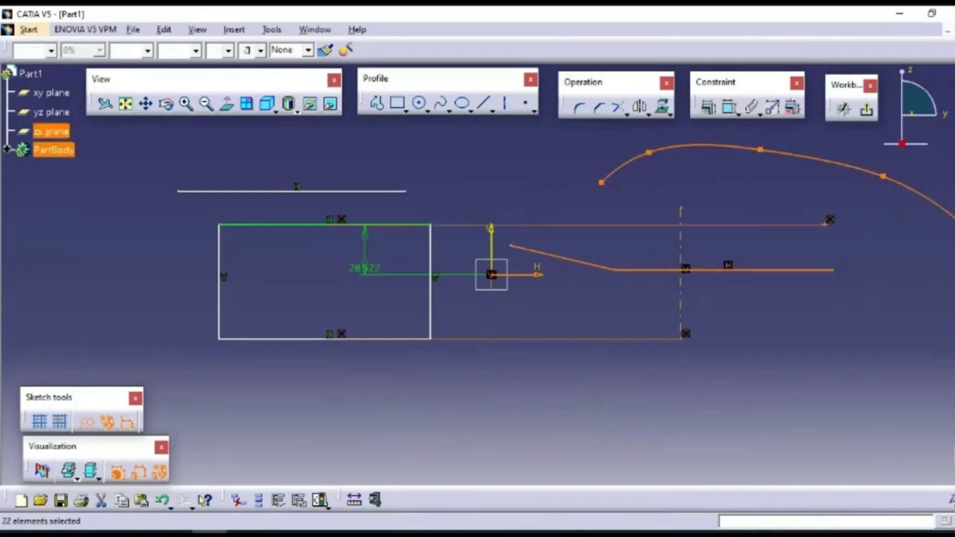
{"action": "key", "text": "Delete"}
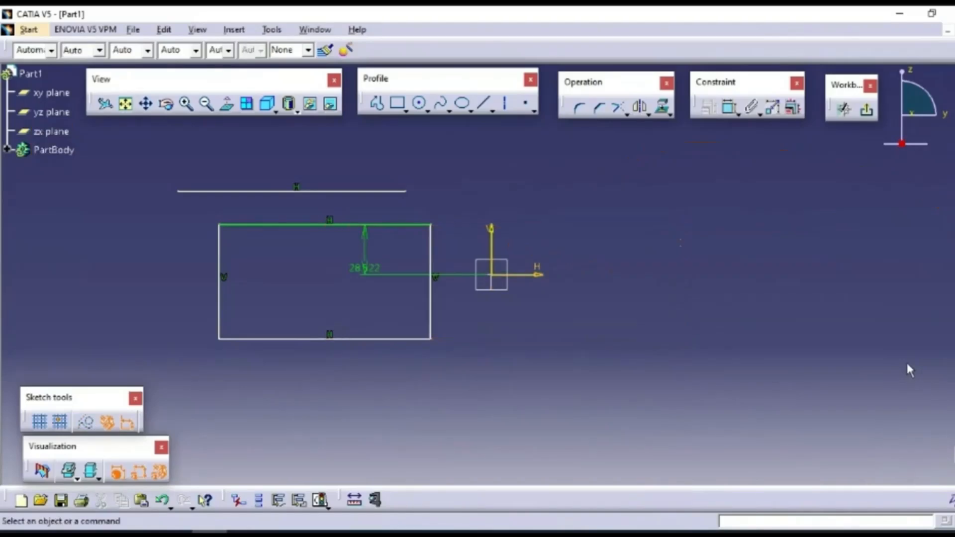
{"action": "left_click", "coordinate": [391, 191]}
{"action": "key", "text": "Delete"}
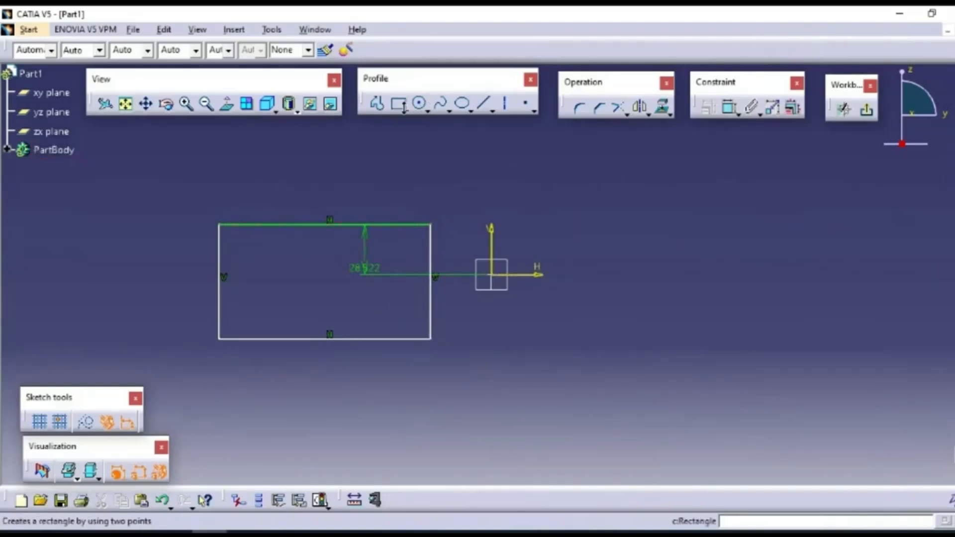
- Draw a rectangular outline with the Profile tool on the positive H side of the origin, ending at its upper starting corner
{"action": "left_click", "coordinate": [377, 104]}
{"action": "left_click", "coordinate": [605, 204]}
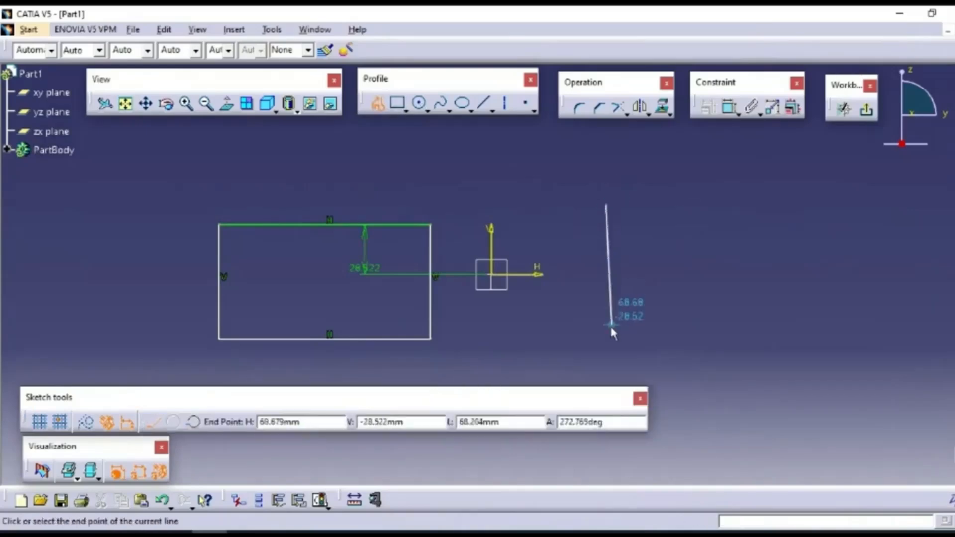
{"action": "left_click", "coordinate": [605, 325]}
{"action": "left_click", "coordinate": [880, 325]}
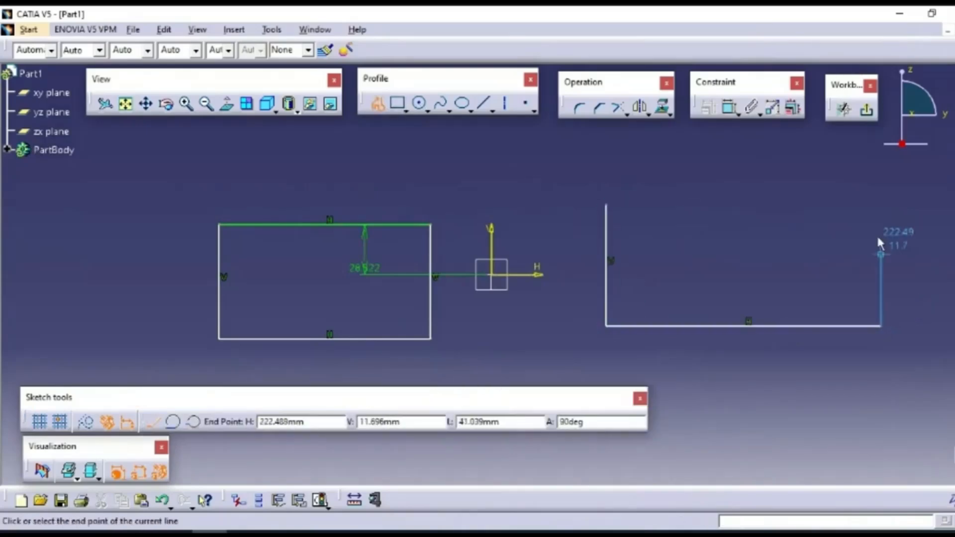
{"action": "left_click", "coordinate": [883, 209]}
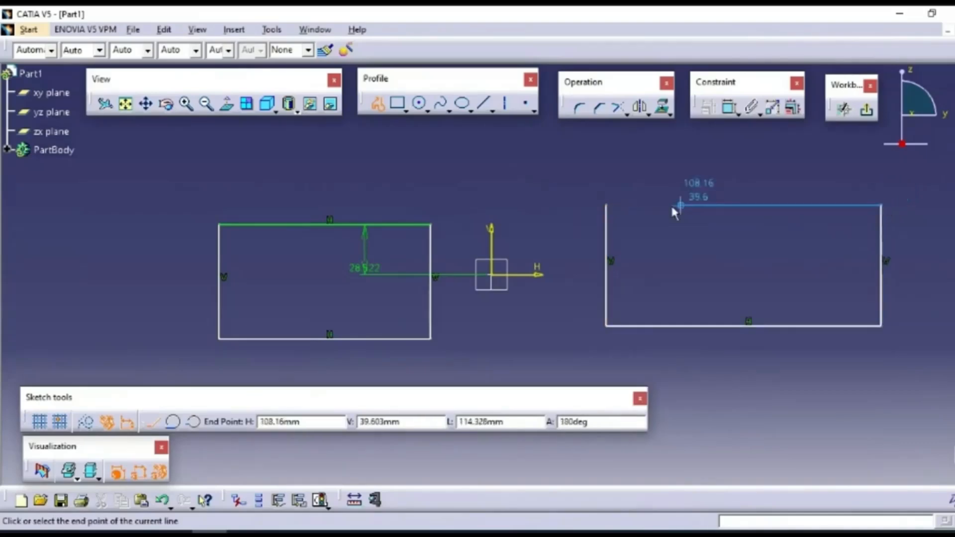
{"action": "left_click", "coordinate": [607, 205]}
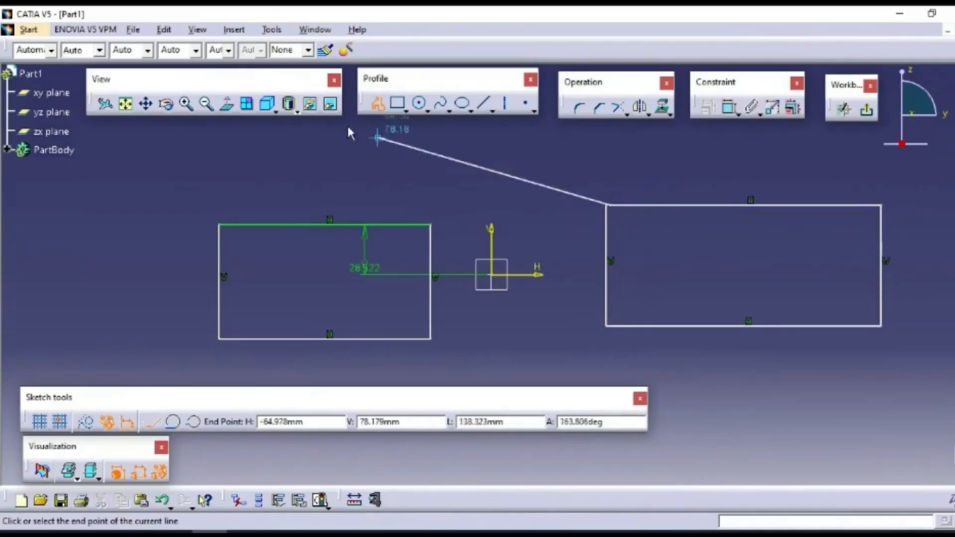
{"action": "left_click", "coordinate": [378, 103]}
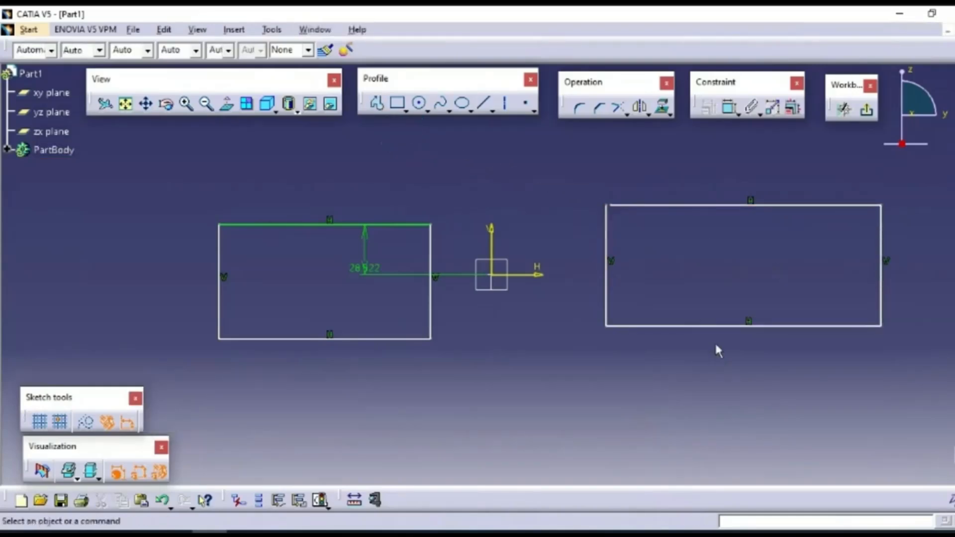
- Exit the sketch to inspect the new outline's starting corner in the 3D part, and reopen the sketch for editing
{"action": "middle_click", "coordinate": [651, 281]}
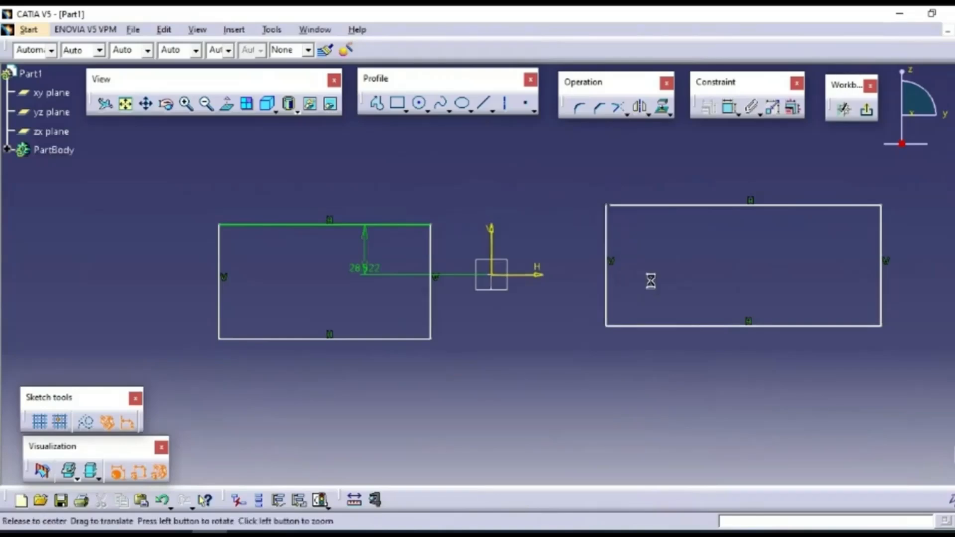
{"action": "mouse_move", "coordinate": [651, 281]}
{"action": "middle_mouse_down"}
{"action": "mouse_move", "coordinate": [661, 166]}
{"action": "mouse_move", "coordinate": [675, 377]}
{"action": "mouse_move", "coordinate": [649, 306]}
{"action": "mouse_move", "coordinate": [135, 215]}
{"action": "middle_mouse_up"}
{"action": "left_click", "coordinate": [675, 377]}
{"action": "left_click_drag", "start_coordinate": [799, 287], "coordinate": [768, 282]}
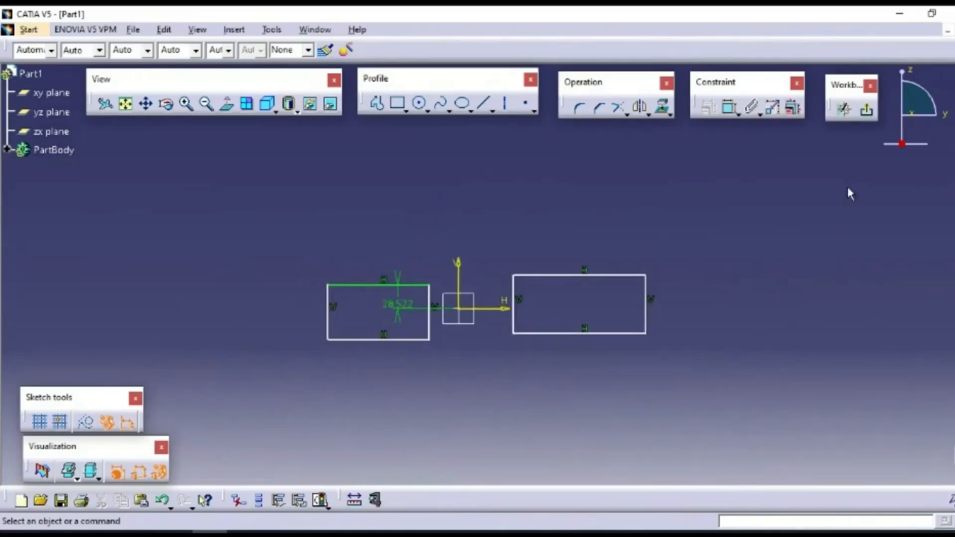
{"action": "left_click", "coordinate": [866, 110]}
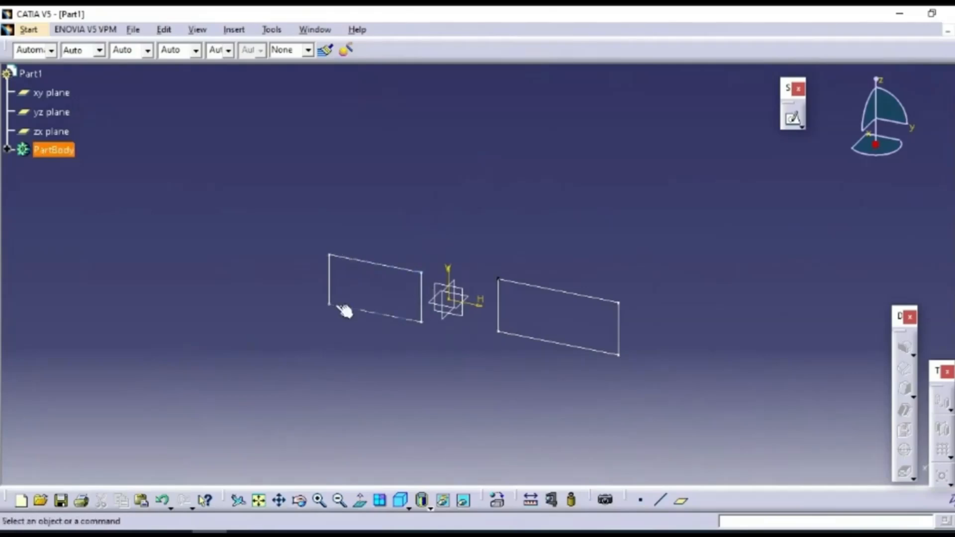
{"action": "middle_click_drag", "start_coordinate": [463, 386], "coordinate": [485, 279]}
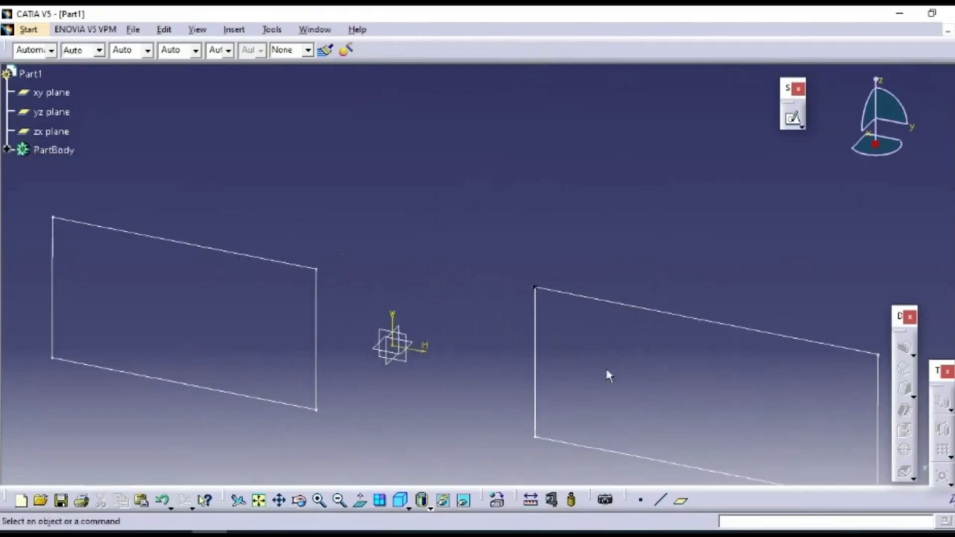
{"action": "middle_click_drag", "start_coordinate": [655, 367], "coordinate": [474, 302]}
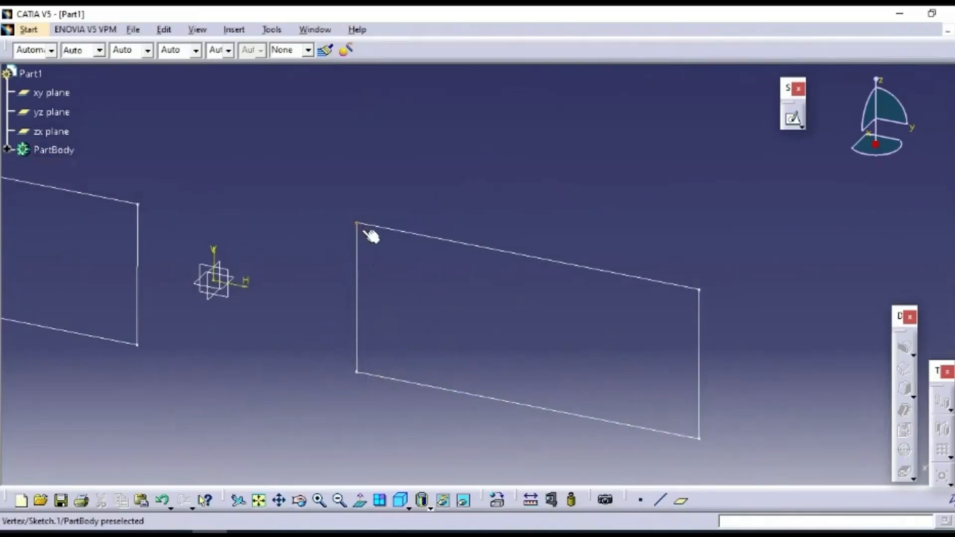
{"action": "mouse_move", "coordinate": [370, 236]}
{"action": "middle_mouse_down"}
{"action": "mouse_move", "coordinate": [426, 380]}
{"action": "mouse_move", "coordinate": [428, 420]}
{"action": "middle_mouse_up"}
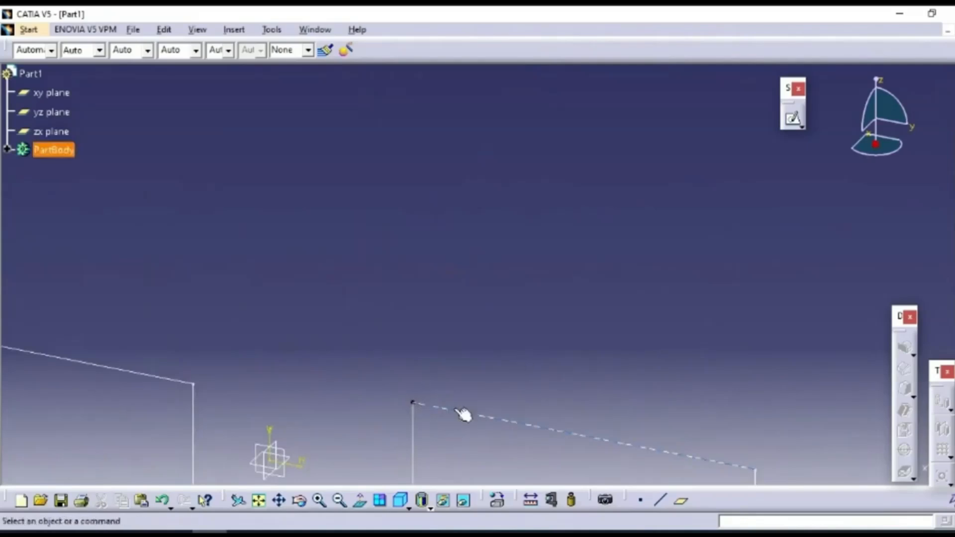
{"action": "mouse_move", "coordinate": [458, 222]}
{"action": "middle_mouse_down"}
{"action": "mouse_move", "coordinate": [470, 318]}
{"action": "mouse_move", "coordinate": [480, 278]}
{"action": "middle_mouse_up"}
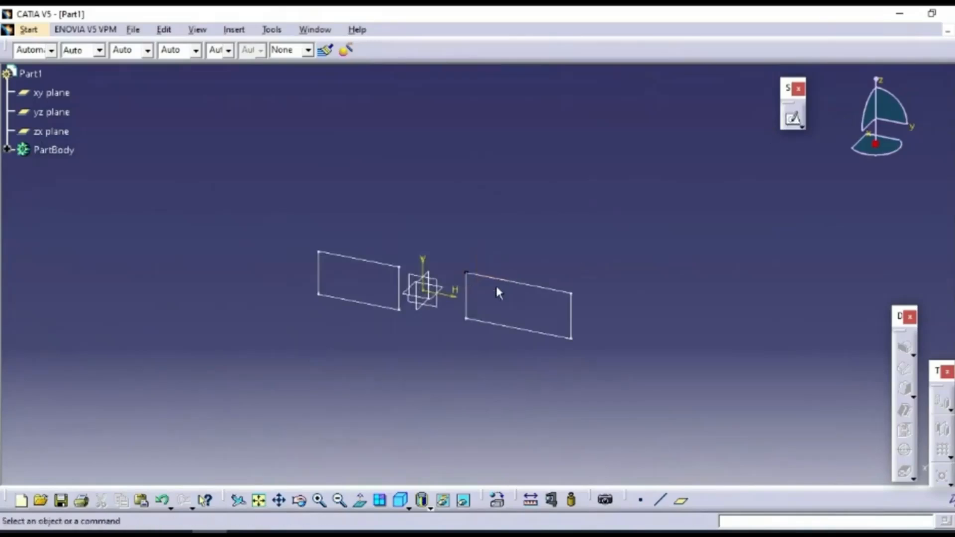
{"action": "left_click", "coordinate": [499, 292]}
{"action": "left_click", "coordinate": [793, 118]}
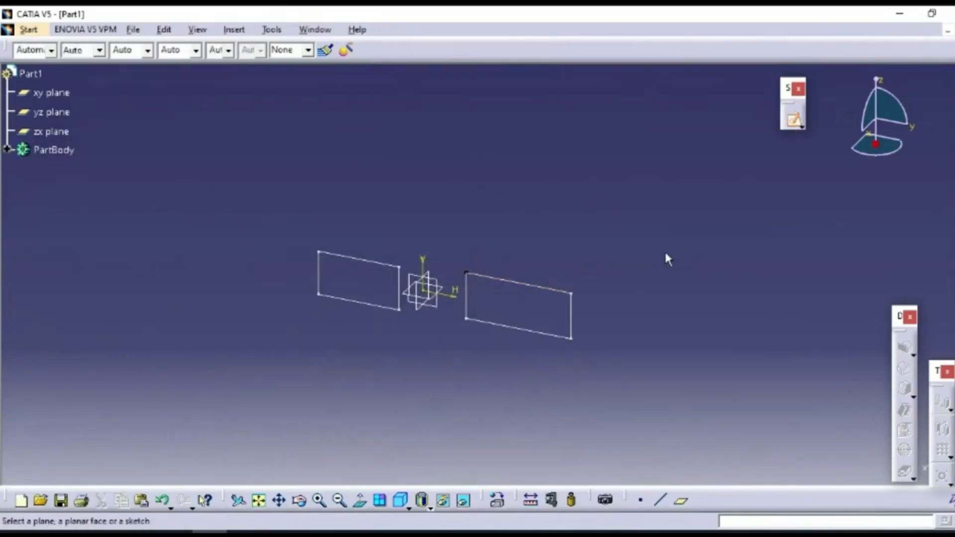
{"action": "left_click", "coordinate": [534, 289]}
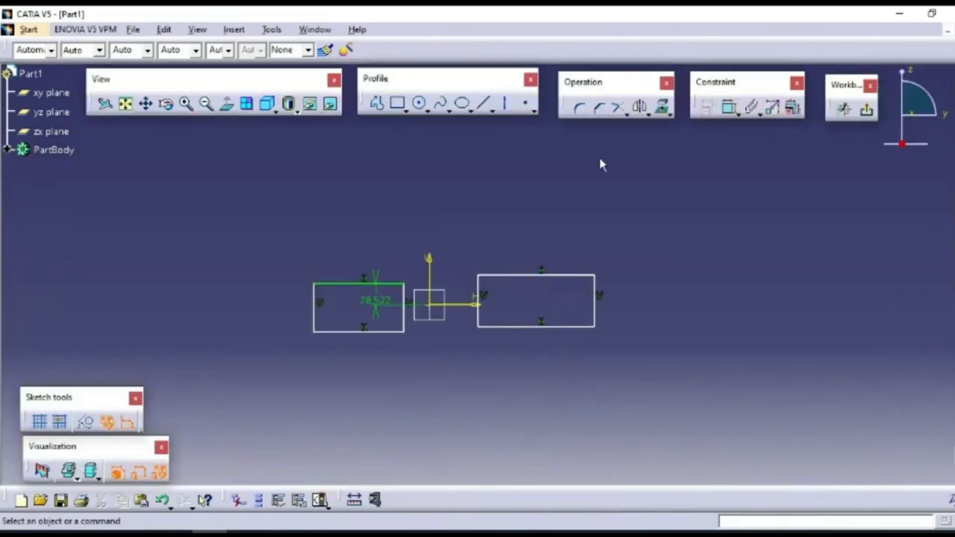
- Draw a circle of about 100 mm radius overlapping the upper far corner of the new rectangular outline
{"action": "left_click", "coordinate": [420, 103]}
{"action": "left_click", "coordinate": [609, 234]}
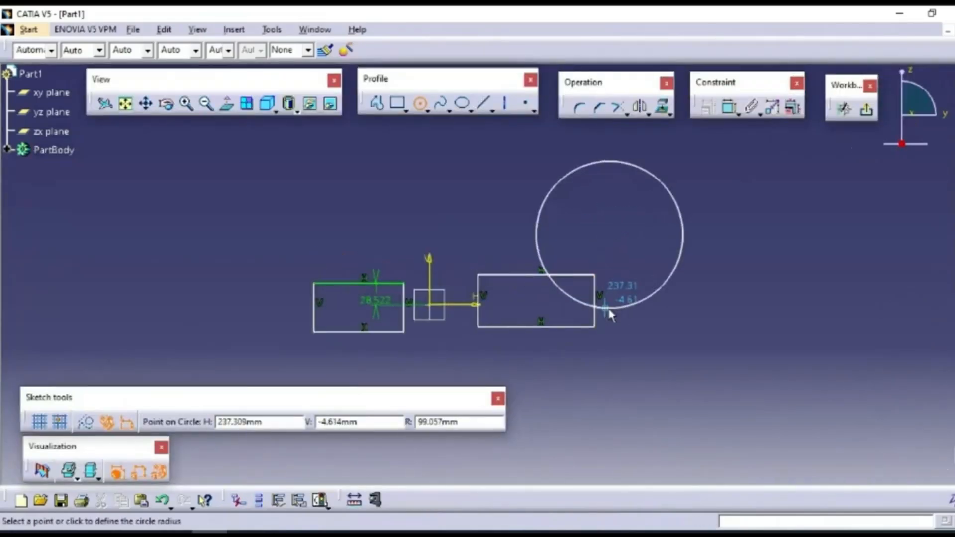
{"action": "left_click", "coordinate": [608, 312]}
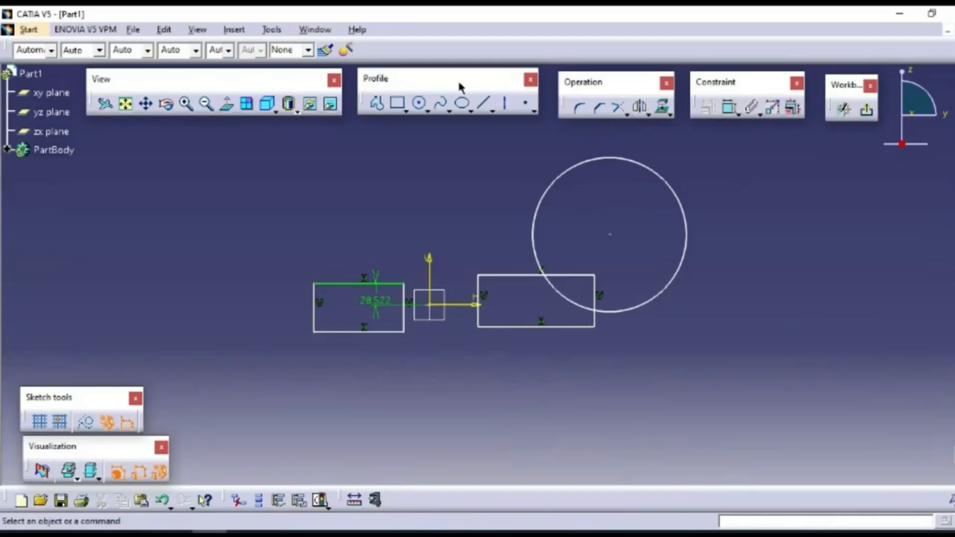
- Delete both rectangles, the circle and their dimension so that the sketch is empty
{"action": "left_click_drag", "start_coordinate": [242, 154], "coordinate": [343, 266]}
{"action": "left_click_drag", "start_coordinate": [737, 345], "coordinate": [736, 357]}
{"action": "key", "text": "Delete"}
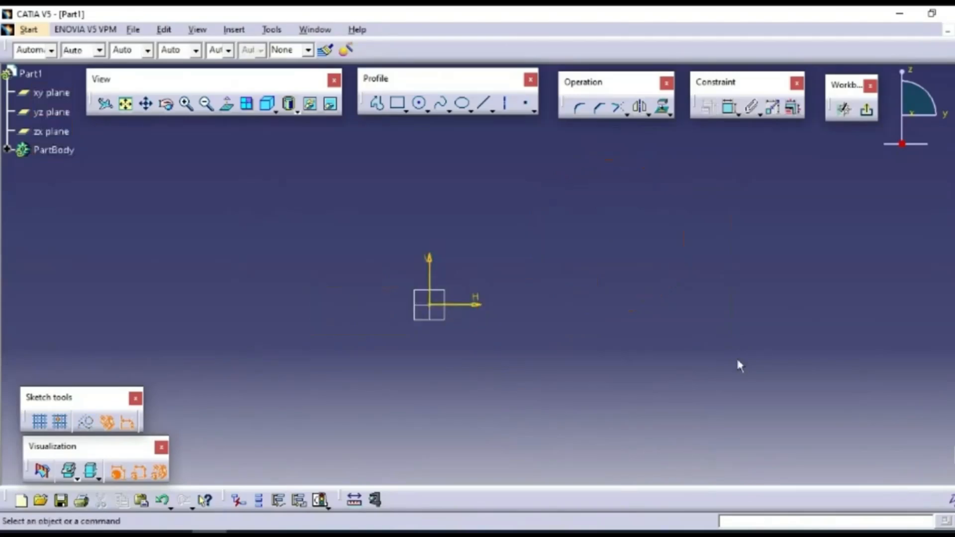
- Draw a rectangle about 480 mm wide and 240 mm high around the sketch origin
{"action": "left_click", "coordinate": [397, 103]}
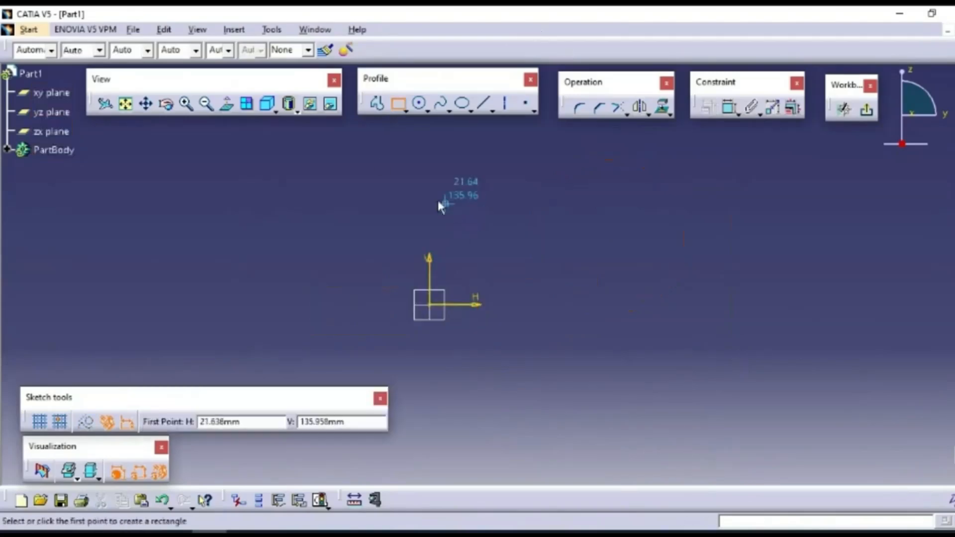
{"action": "left_click", "coordinate": [301, 201]}
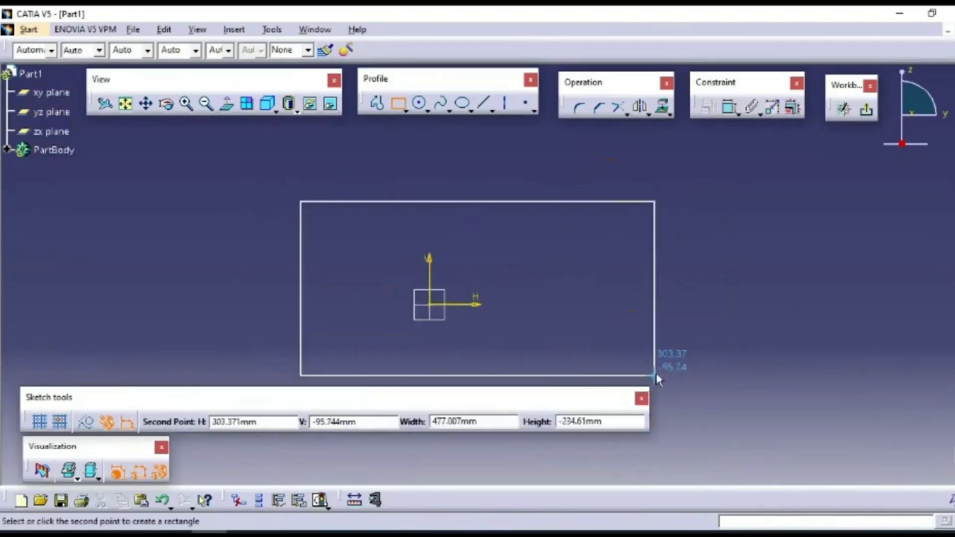
{"action": "left_click", "coordinate": [661, 380]}
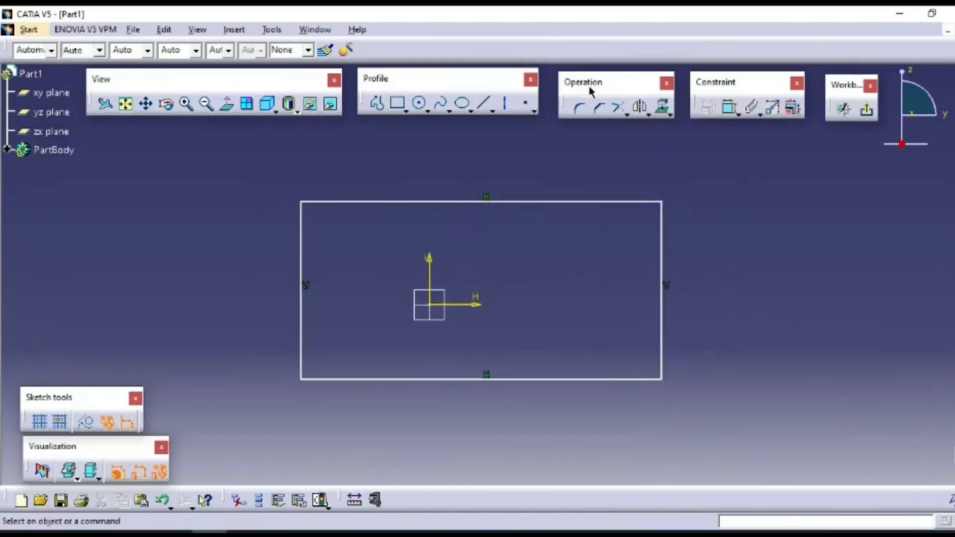
- Round the rectangle's upper corner on the positive H side with a Corner of about 89 mm radius
{"action": "left_click", "coordinate": [580, 110]}
{"action": "left_click", "coordinate": [645, 201]}
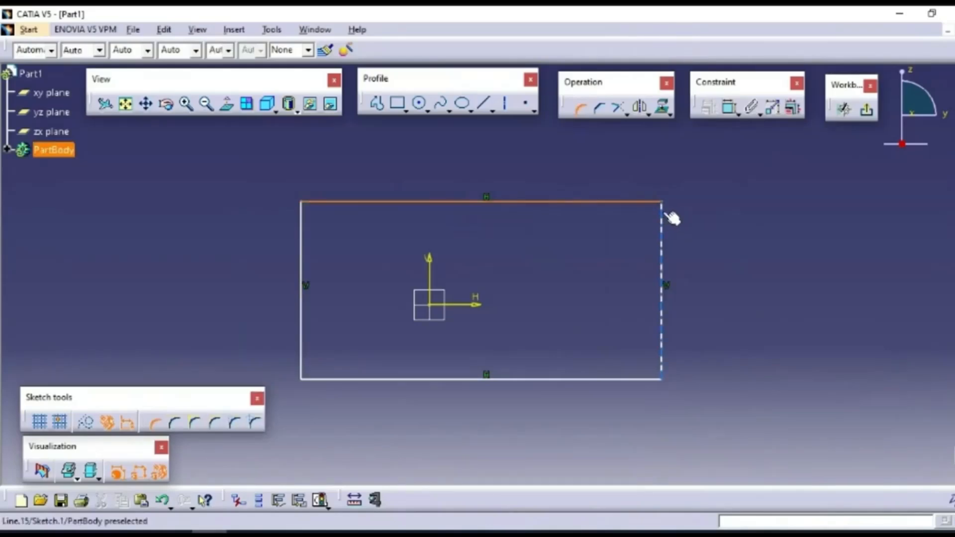
{"action": "left_click", "coordinate": [662, 229]}
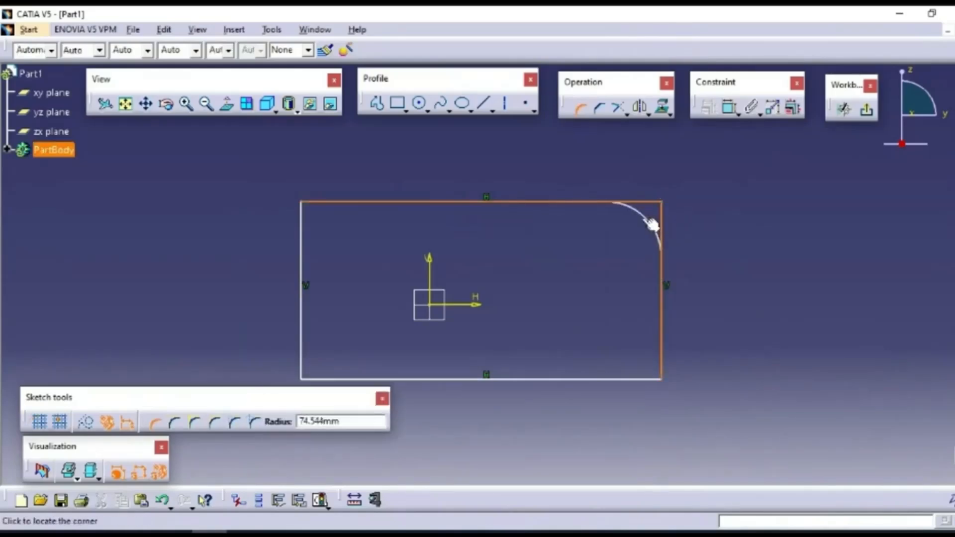
{"action": "left_click", "coordinate": [650, 227]}
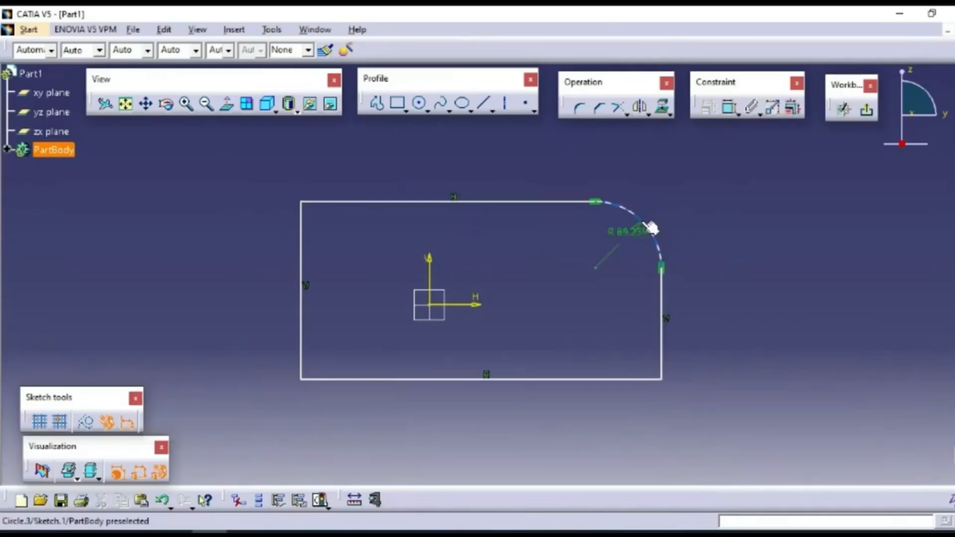
- Chamfer the rectangle's lower corner on the positive H side at 45°, about 103 mm long
{"action": "left_click", "coordinate": [597, 107]}
{"action": "left_click", "coordinate": [664, 354]}
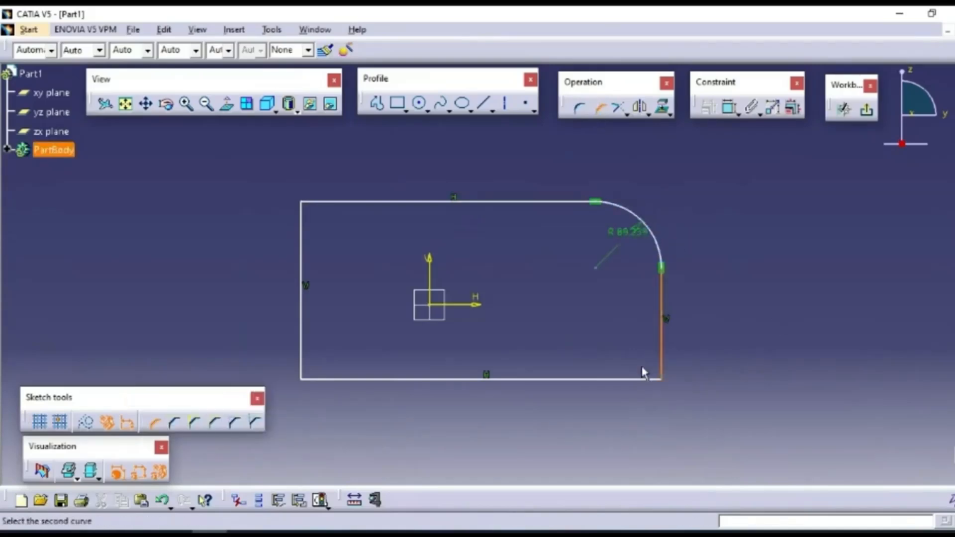
{"action": "left_click", "coordinate": [640, 381]}
{"action": "left_click", "coordinate": [636, 362]}
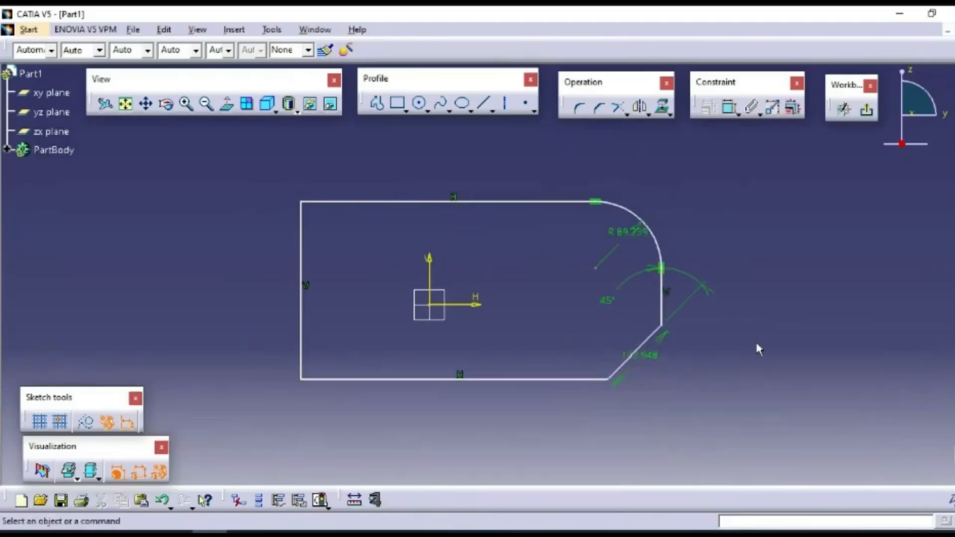
- Detach the Relimitations, Transformation and 3D Geometry tool groups from the Operation toolbar and place them as floating toolbars beneath it
{"action": "left_click", "coordinate": [641, 108]}
{"action": "left_click", "coordinate": [646, 114]}
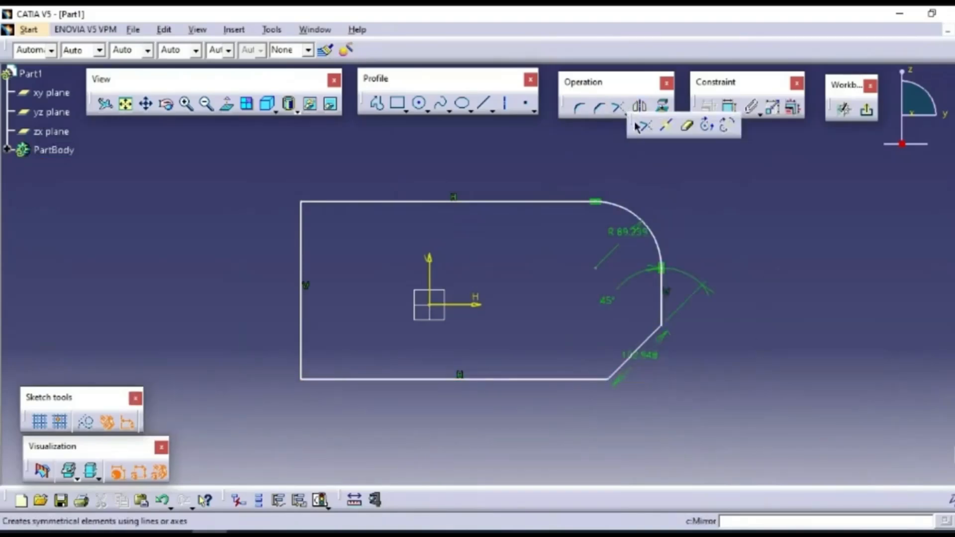
{"action": "left_click_drag", "start_coordinate": [629, 125], "coordinate": [667, 162]}
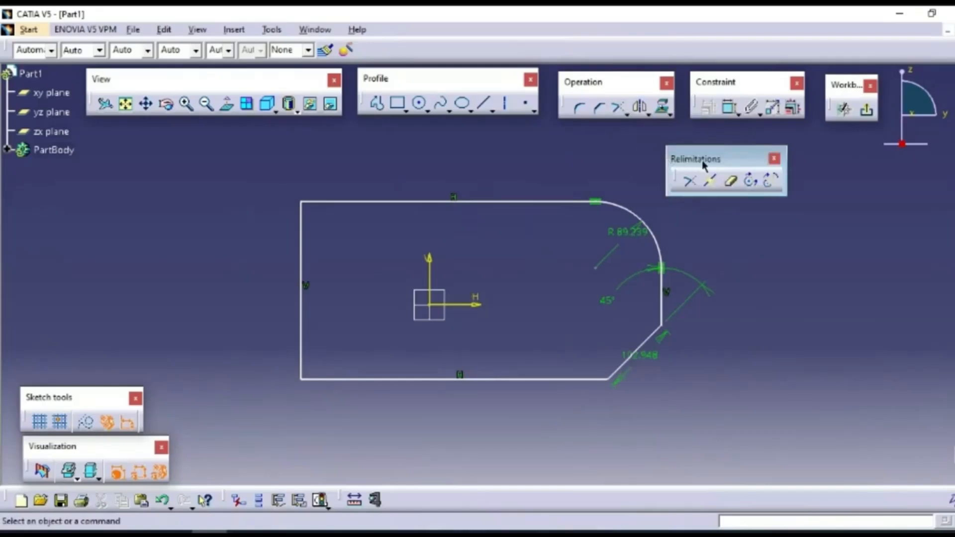
{"action": "left_click", "coordinate": [647, 114]}
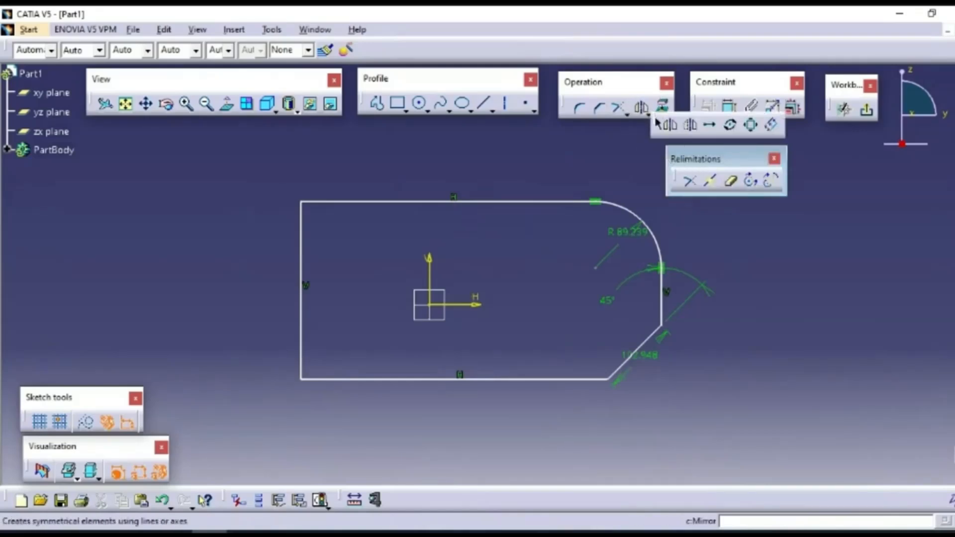
{"action": "left_click_drag", "start_coordinate": [694, 245], "coordinate": [693, 239]}
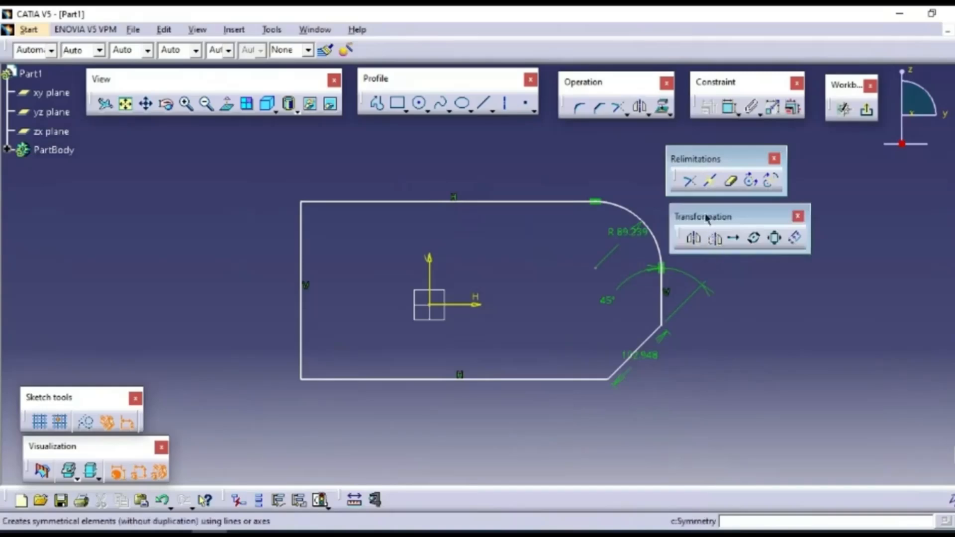
{"action": "left_click", "coordinate": [670, 113]}
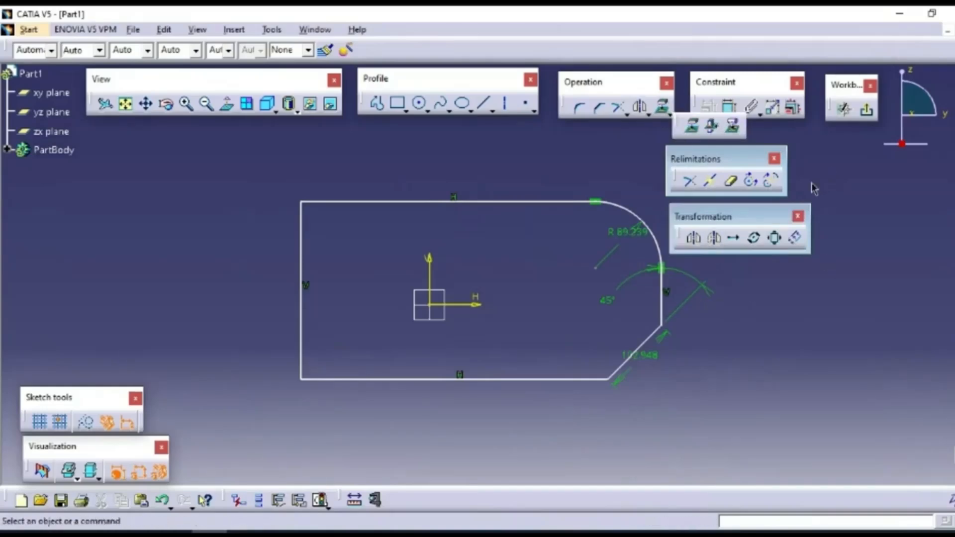
{"action": "left_click_drag", "start_coordinate": [814, 191], "coordinate": [815, 190]}
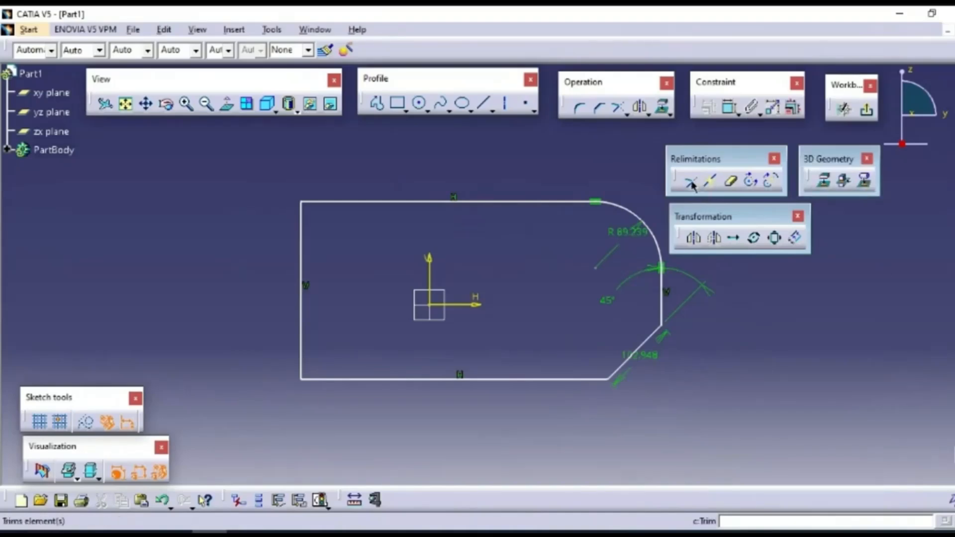
- Break the rectangle's lower horizontal line at the vertical sketch axis and select the resulting segments individually
{"action": "left_click", "coordinate": [730, 189]}
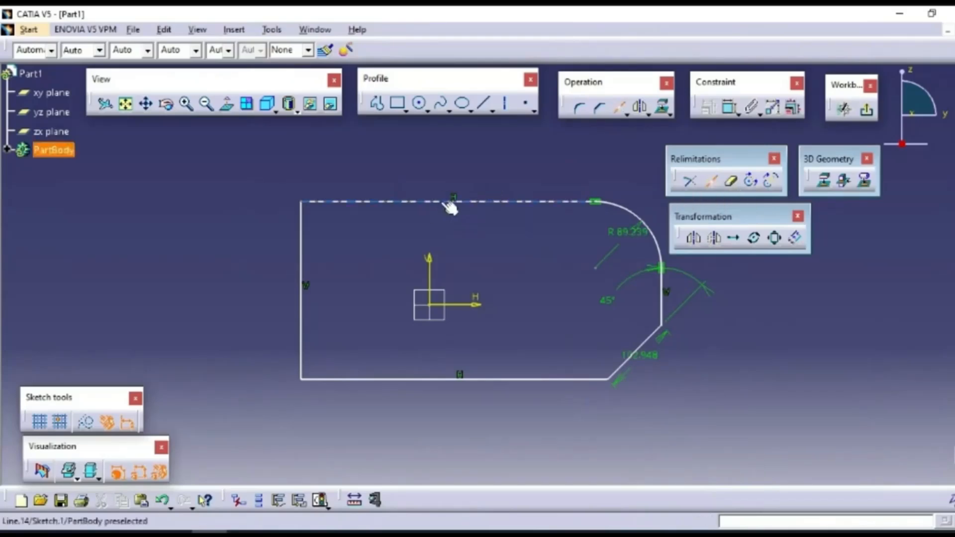
{"action": "left_click", "coordinate": [502, 380]}
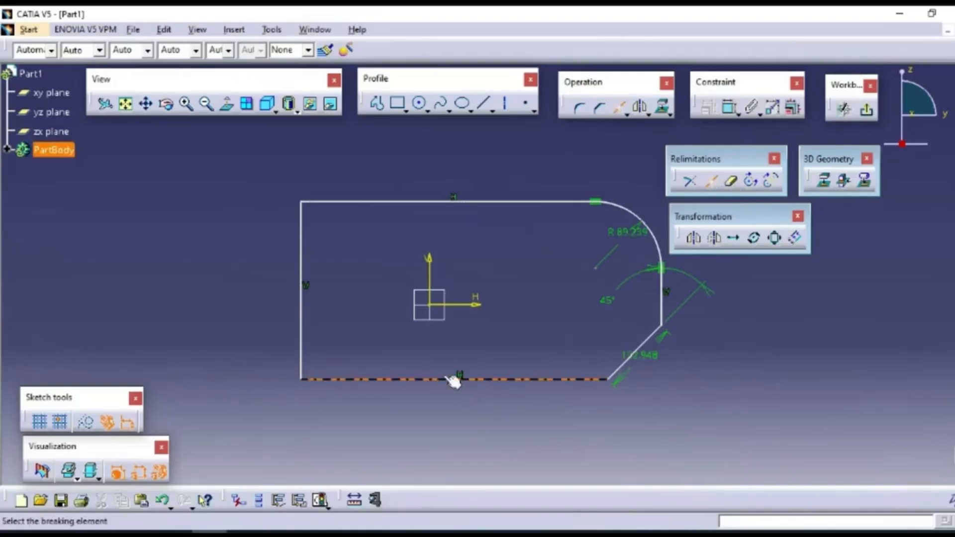
{"action": "left_click", "coordinate": [430, 270]}
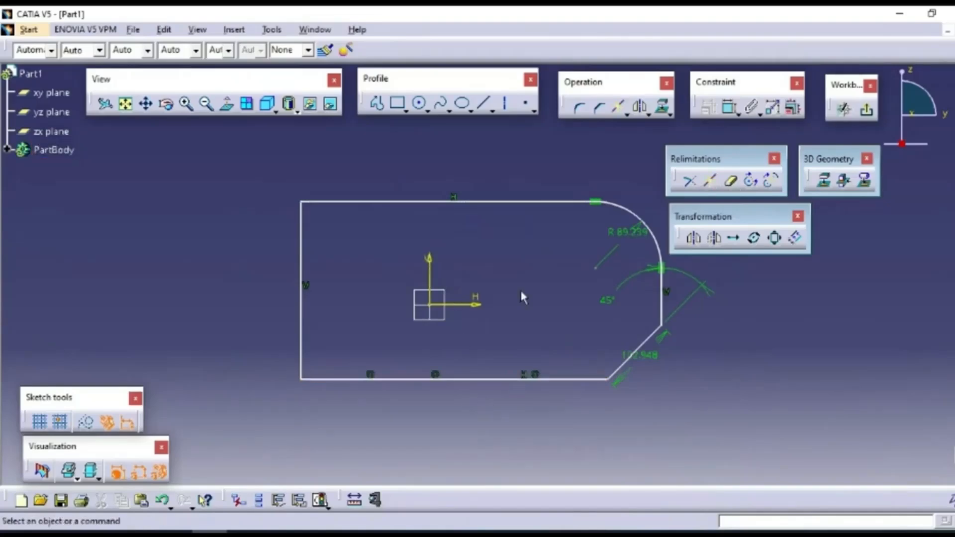
{"action": "left_click", "coordinate": [489, 381]}
{"action": "left_click", "coordinate": [396, 380]}
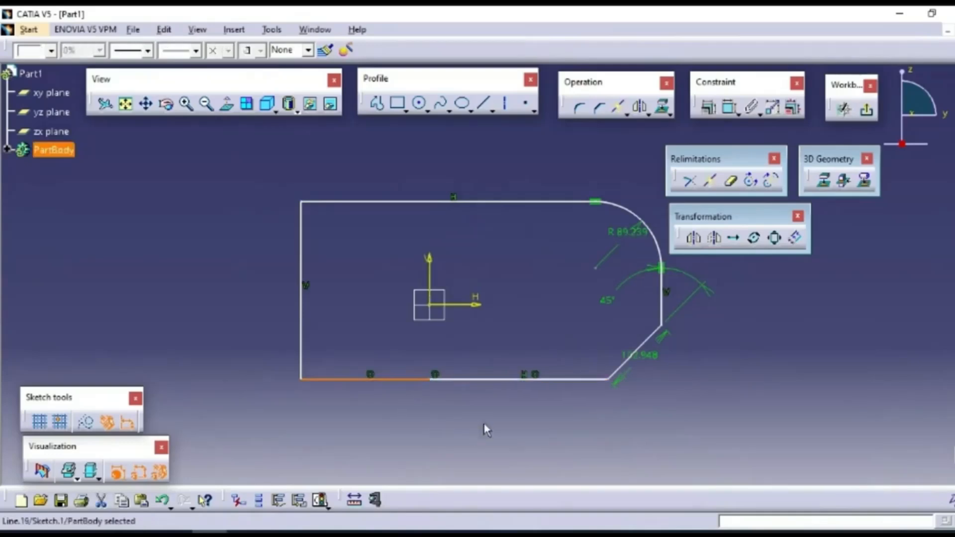
{"action": "left_click", "coordinate": [488, 399]}
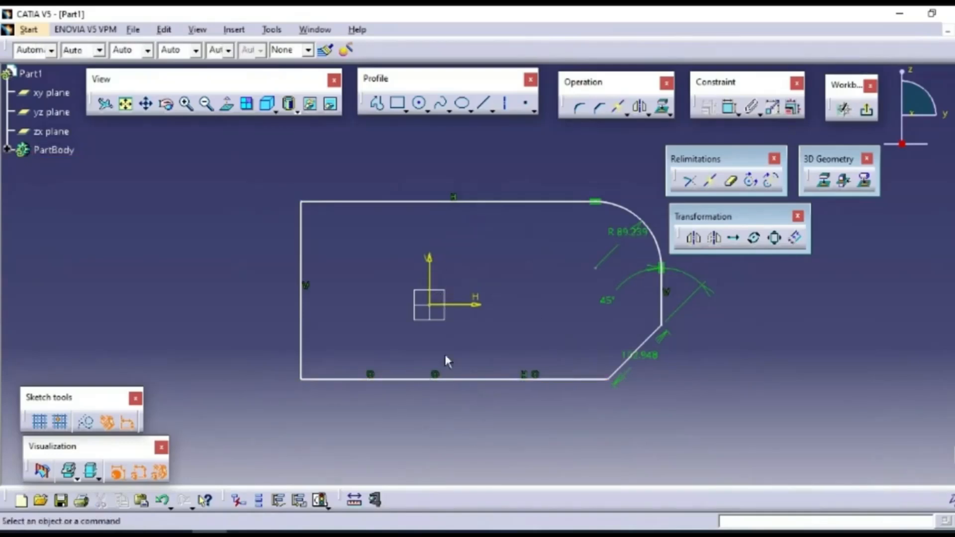
{"action": "left_click", "coordinate": [474, 382]}
{"action": "left_click", "coordinate": [400, 395]}
{"action": "left_click", "coordinate": [734, 185]}
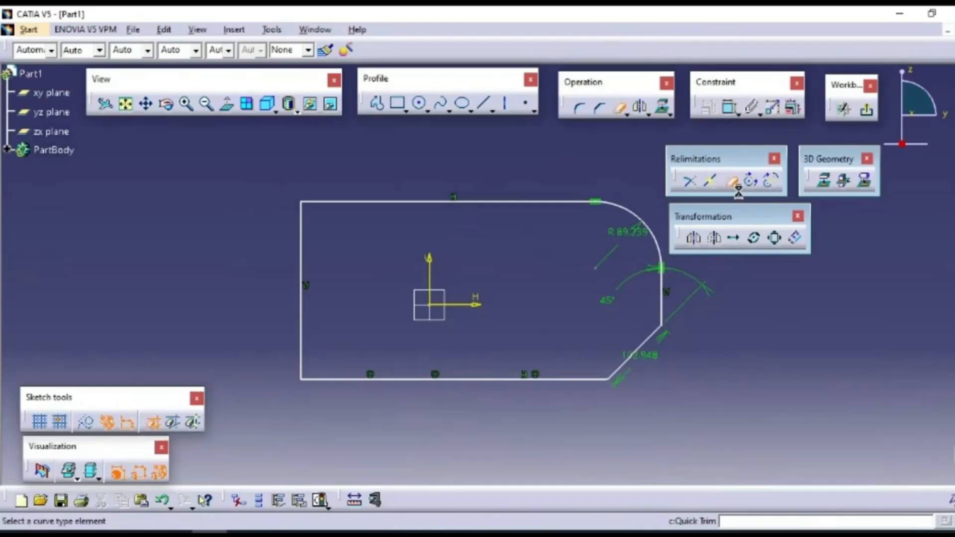
{"action": "left_click", "coordinate": [735, 184]}
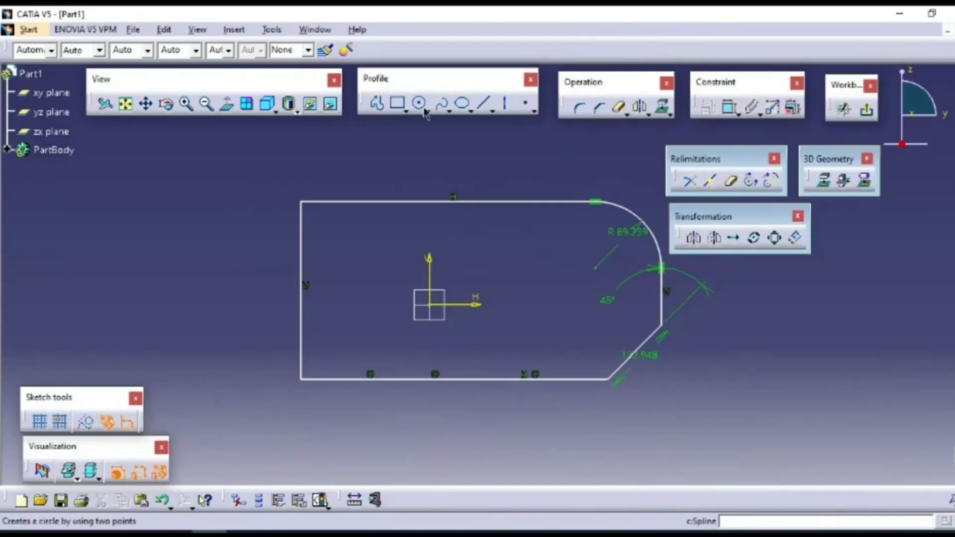
- Draw a four-point spline from above the rectangle's upper line, past the vertical axis and beyond the negative-H edge, back above the upper line
{"action": "left_click", "coordinate": [441, 103]}
{"action": "left_click", "coordinate": [527, 184]}
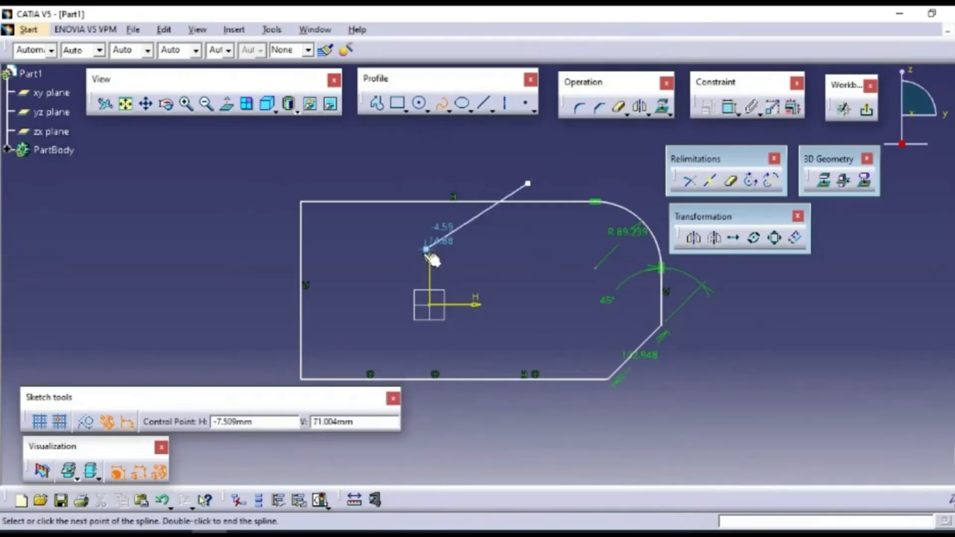
{"action": "left_click", "coordinate": [425, 250]}
{"action": "left_click", "coordinate": [232, 312]}
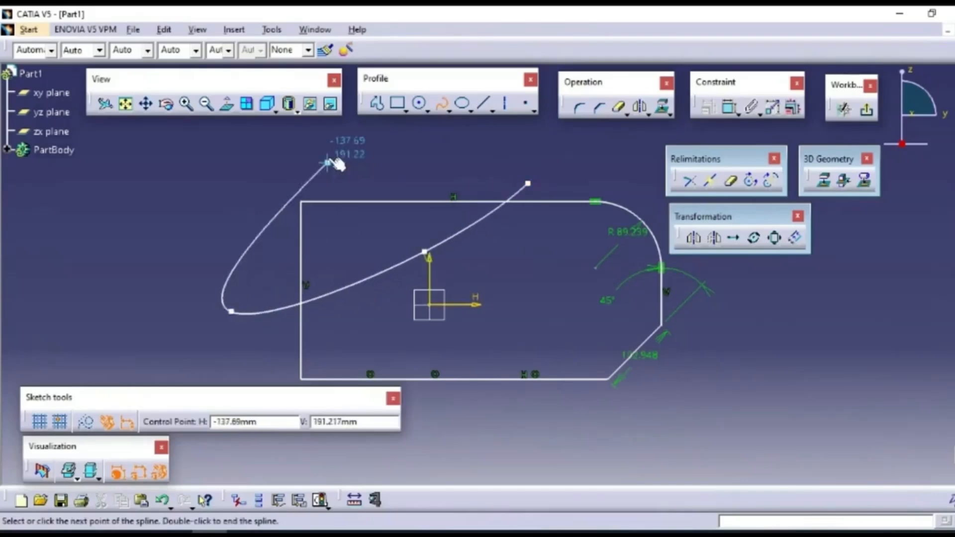
{"action": "left_click", "coordinate": [367, 187]}
{"action": "left_click", "coordinate": [442, 104]}
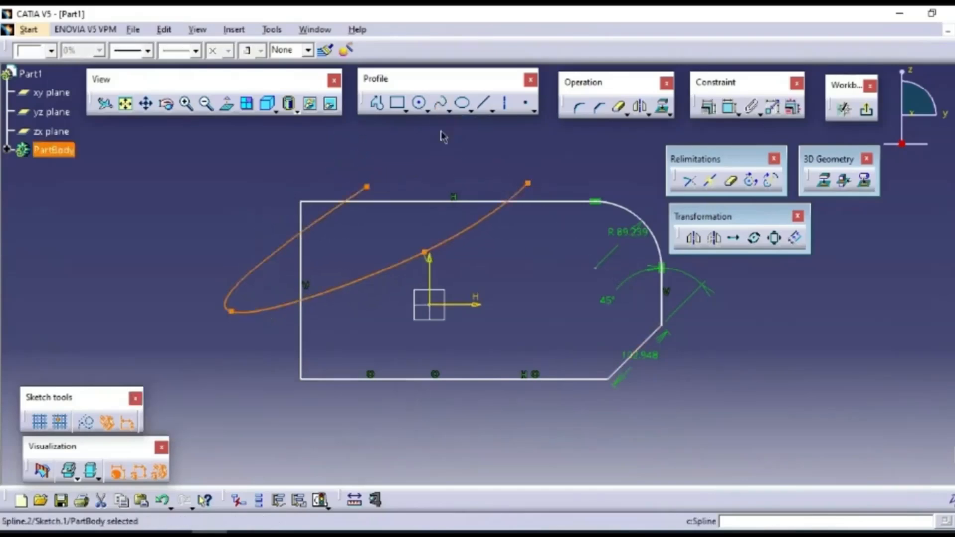
{"action": "left_click", "coordinate": [467, 159]}
- Quick Trim the spline's two ends above the rectangle and its piece between the upper line and the vertical line on the negative H side
{"action": "left_click", "coordinate": [730, 181]}
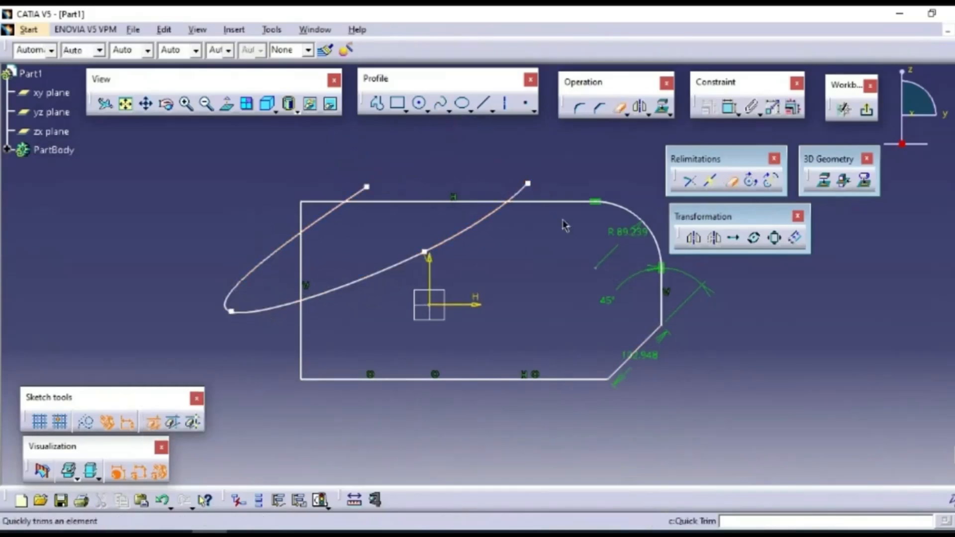
{"action": "left_click", "coordinate": [518, 195]}
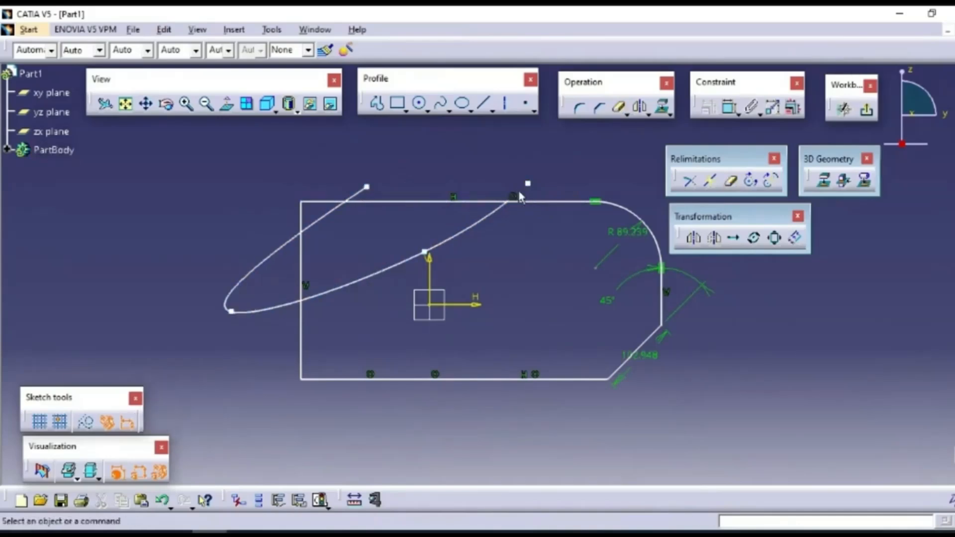
{"action": "left_click", "coordinate": [730, 181]}
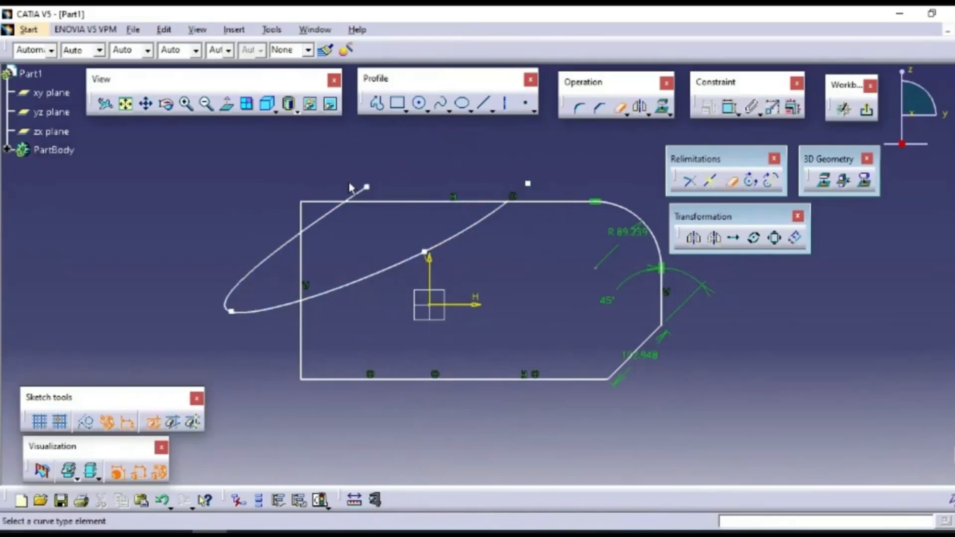
{"action": "left_click", "coordinate": [365, 197]}
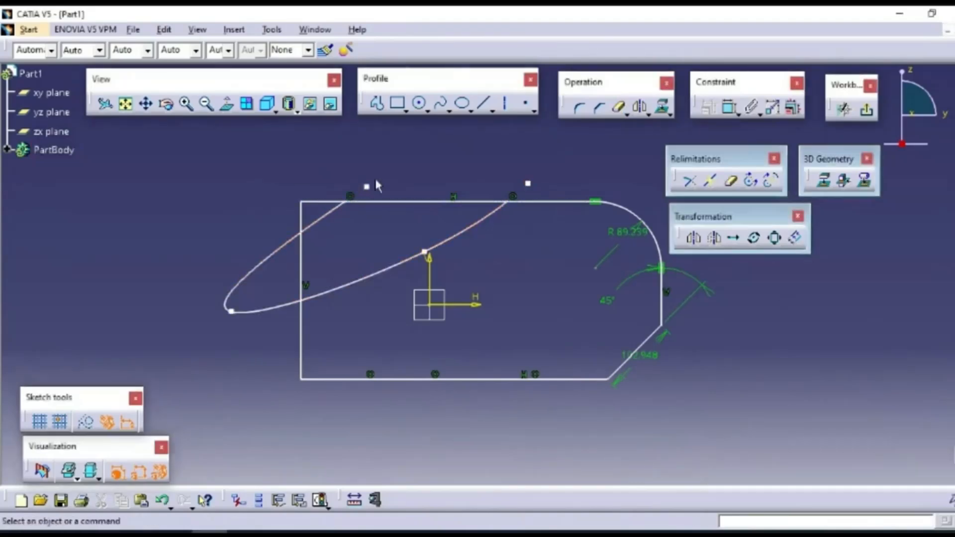
{"action": "left_click", "coordinate": [731, 182]}
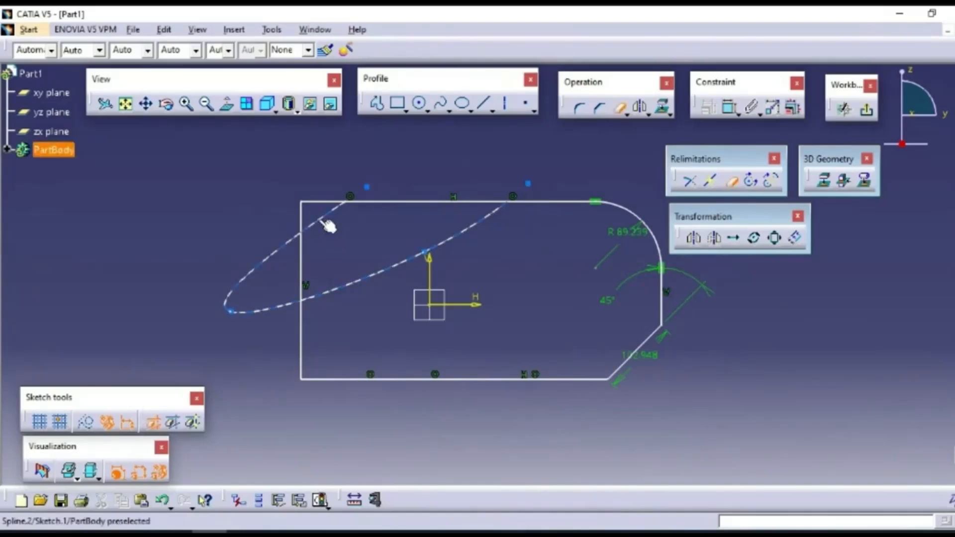
{"action": "left_click", "coordinate": [325, 223]}
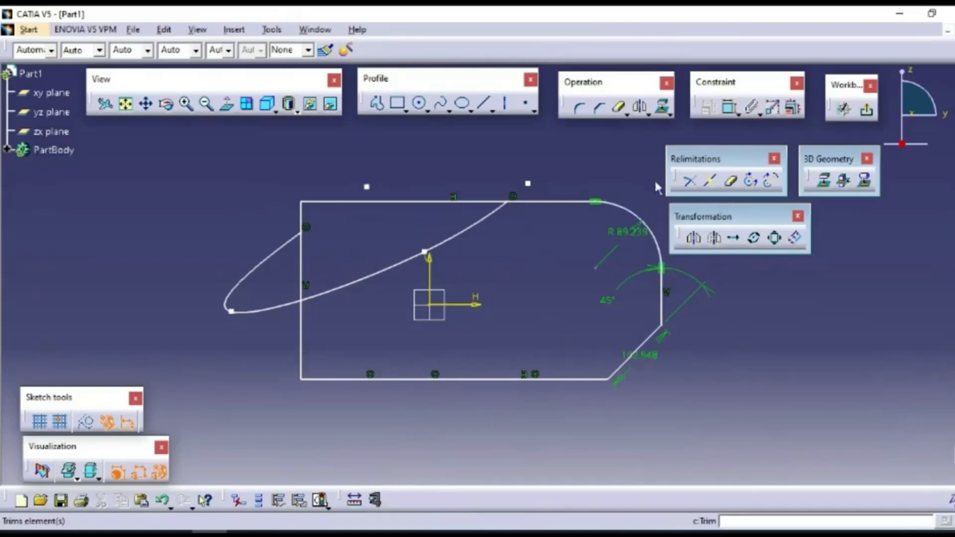
{"action": "left_click", "coordinate": [734, 183]}
{"action": "left_click", "coordinate": [529, 187]}
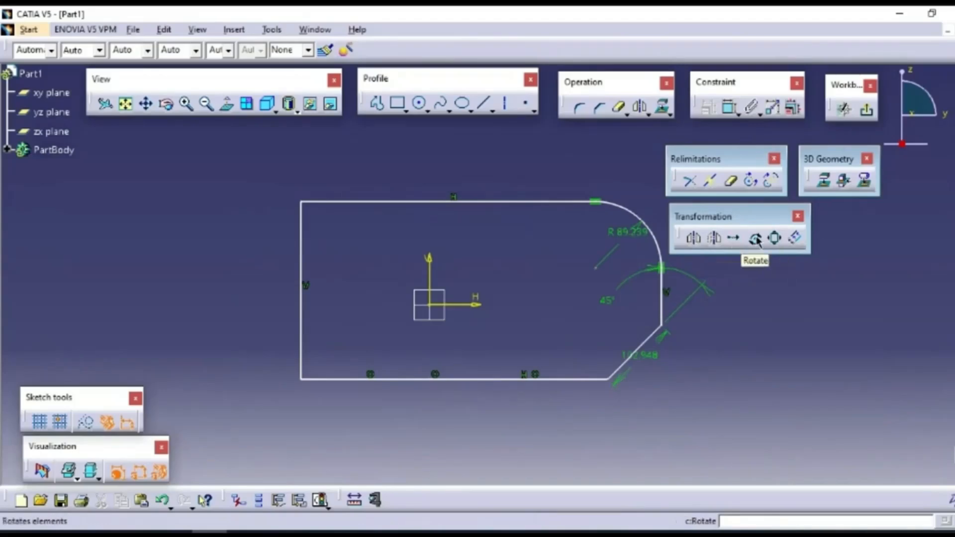
- Try to offset everything in the sketch at once, with the axes and reference planes included in the selection
{"action": "left_click", "coordinate": [796, 239]}
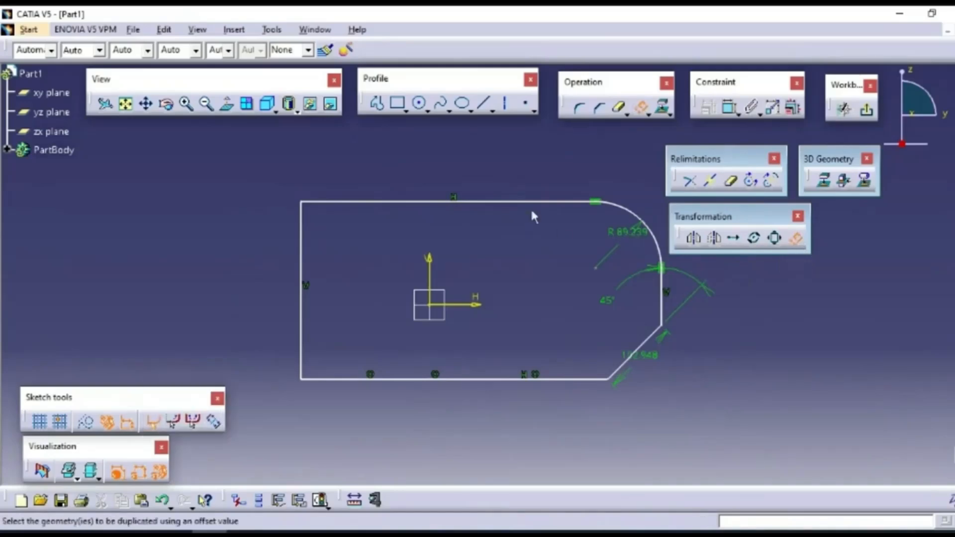
{"action": "mouse_move", "coordinate": [243, 170]}
{"action": "left_mouse_down"}
{"action": "mouse_move", "coordinate": [269, 196]}
{"action": "mouse_move", "coordinate": [762, 480]}
{"action": "mouse_move", "coordinate": [720, 422]}
{"action": "left_mouse_up"}
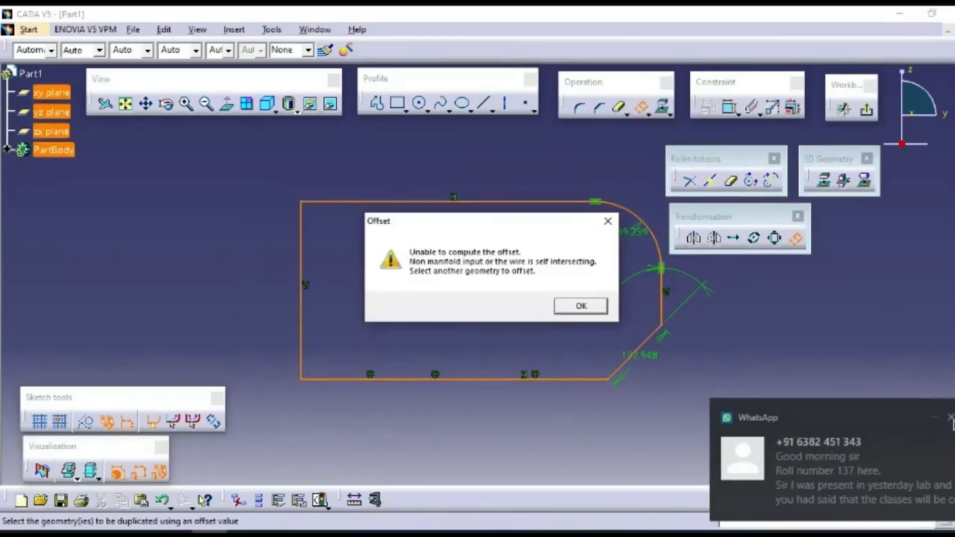
{"action": "left_click", "coordinate": [950, 417]}
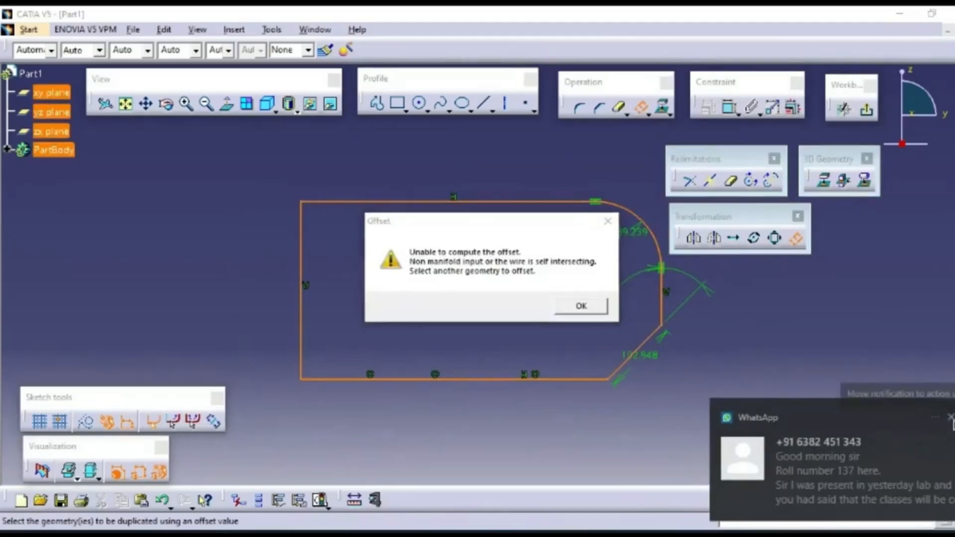
{"action": "left_click", "coordinate": [582, 307]}
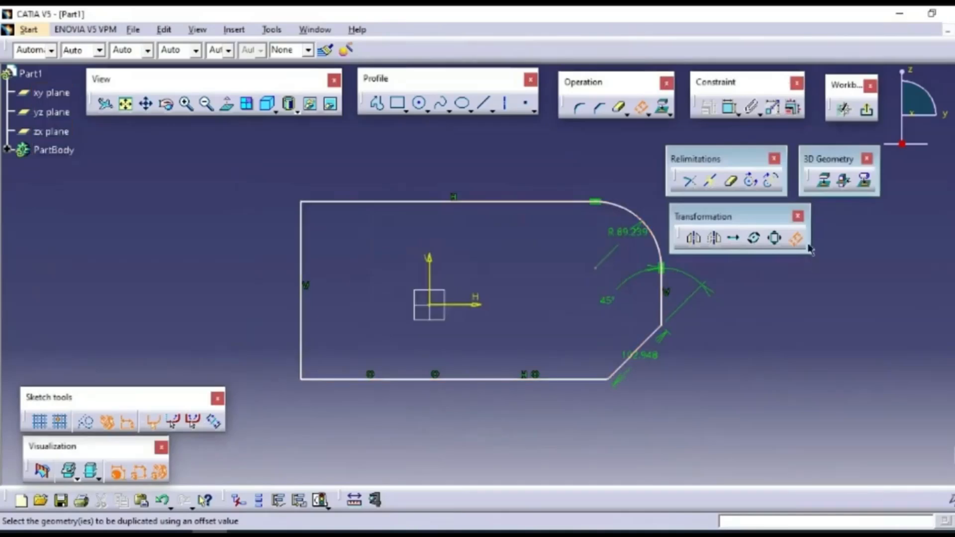
- Select the whole profile and remove the sketch's H and V axes and the yz and zx planes from the selection
{"action": "mouse_move", "coordinate": [233, 149]}
{"action": "left_mouse_down"}
{"action": "mouse_move", "coordinate": [669, 426]}
{"action": "mouse_move", "coordinate": [692, 424]}
{"action": "mouse_move", "coordinate": [683, 426]}
{"action": "left_mouse_up"}
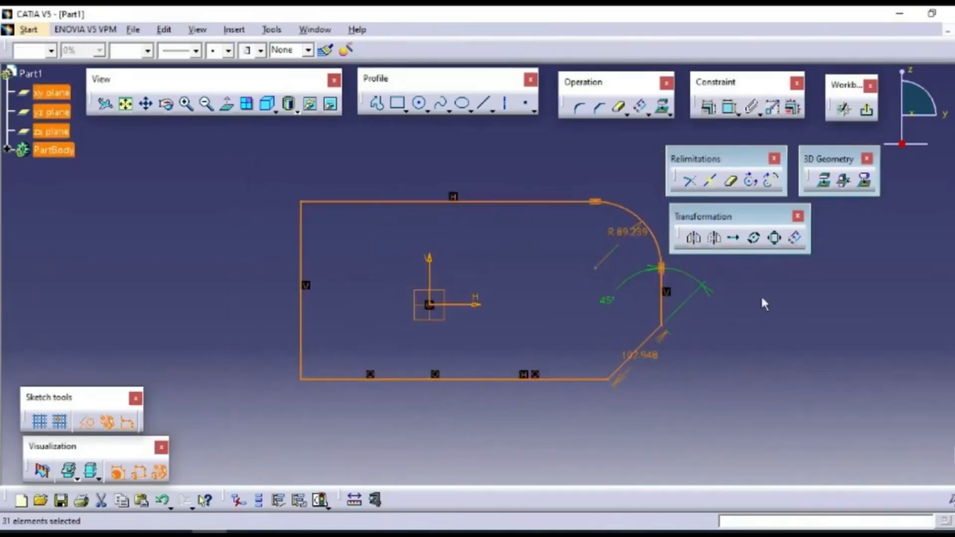
{"action": "left_click", "coordinate": [431, 276], "text": "ctrl"}
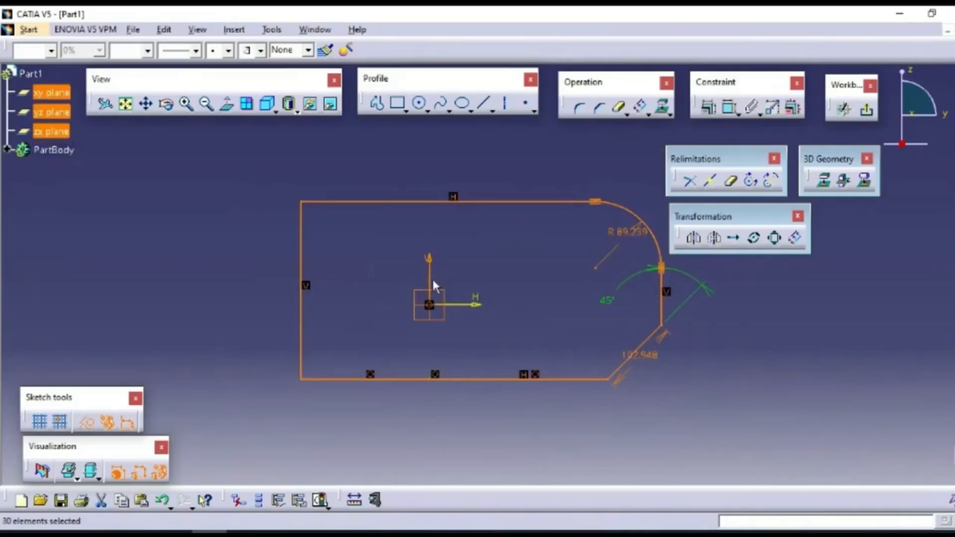
{"action": "left_click", "coordinate": [431, 275], "text": "ctrl"}
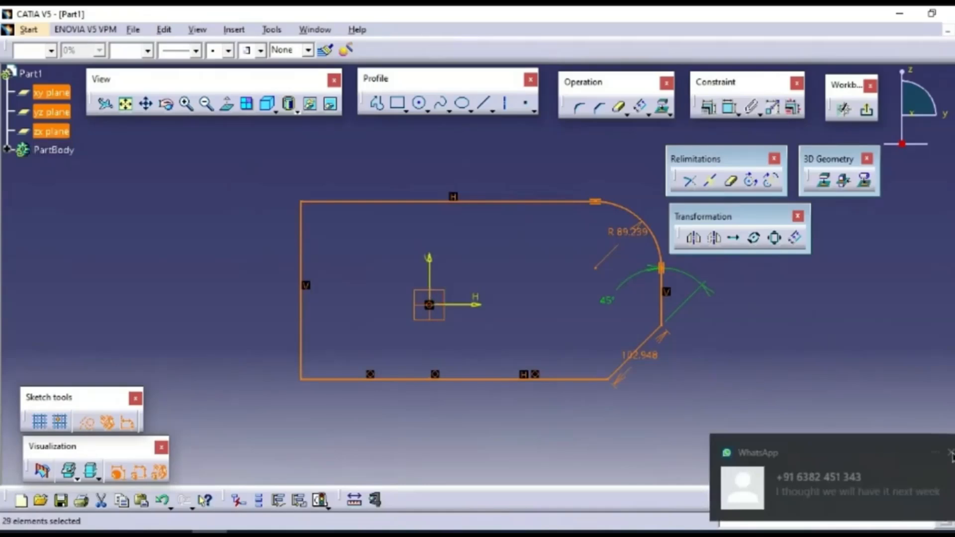
{"action": "left_click", "coordinate": [949, 454]}
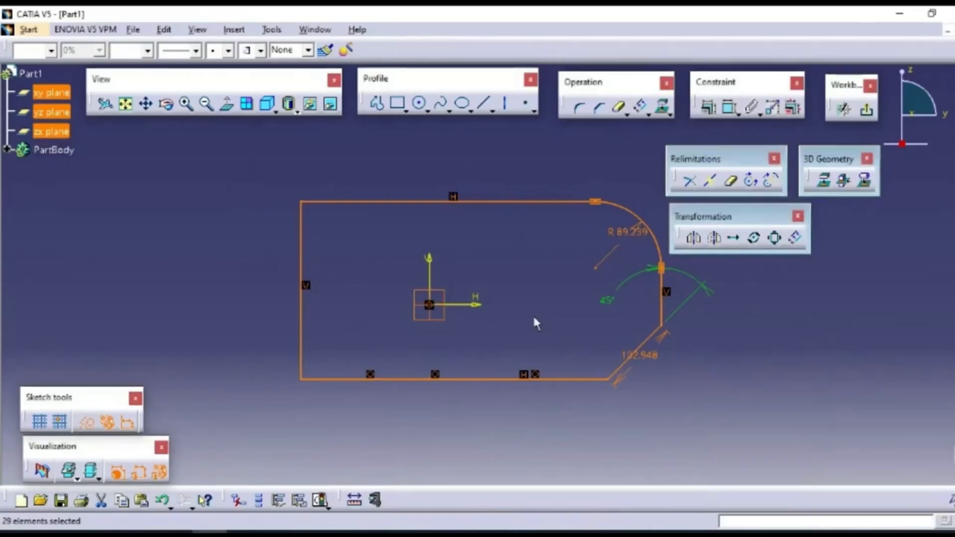
{"action": "left_click", "coordinate": [431, 325], "text": "ctrl"}
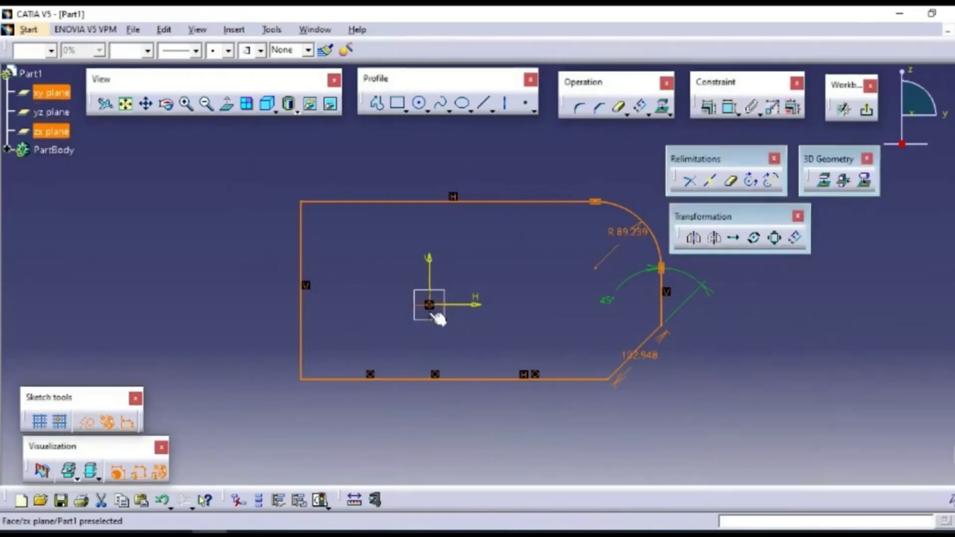
{"action": "left_click", "coordinate": [429, 314], "text": "ctrl"}
- Offset the selected profile inward by 20 mm with one instance
{"action": "left_click", "coordinate": [795, 237]}
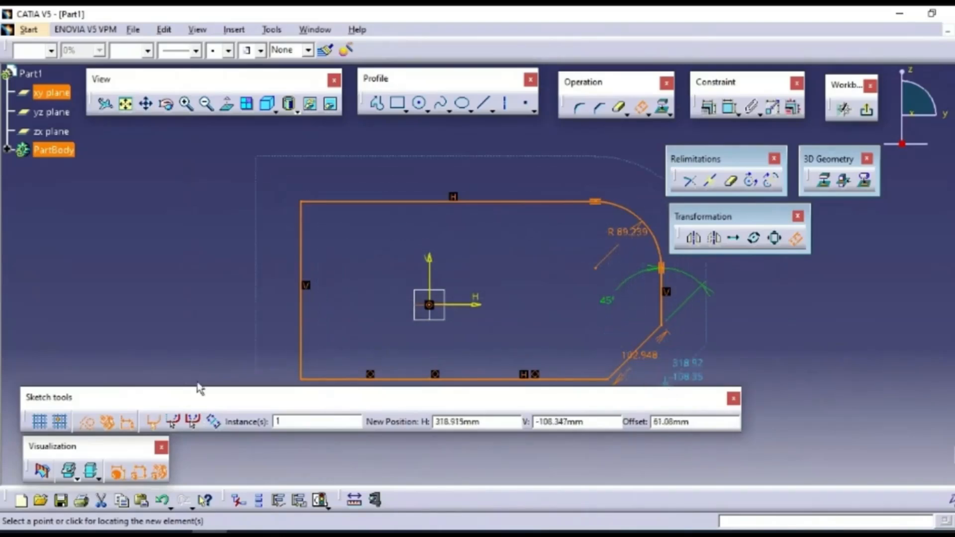
{"action": "left_click", "coordinate": [688, 422]}
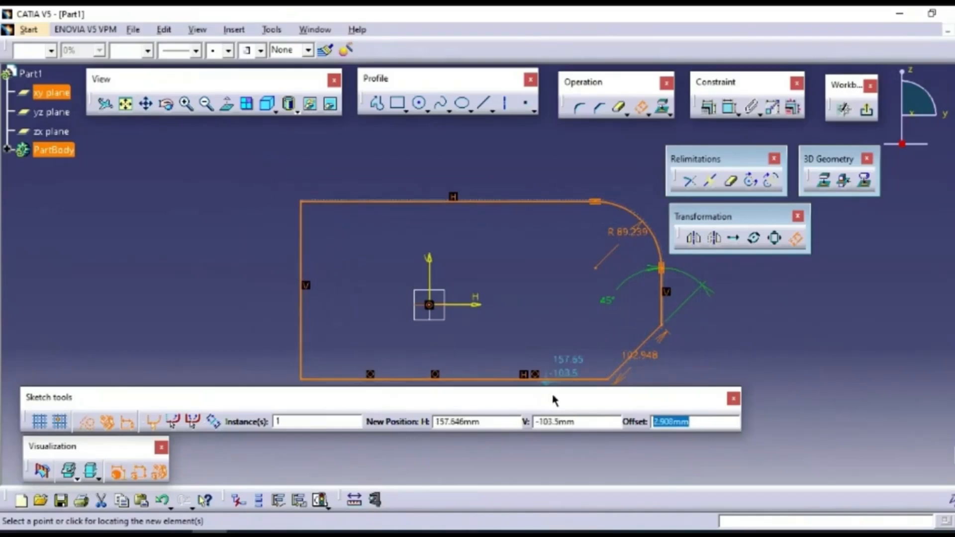
{"action": "mouse_move", "coordinate": [552, 395]}
{"action": "left_mouse_down"}
{"action": "mouse_move", "coordinate": [646, 356]}
{"action": "mouse_move", "coordinate": [606, 360]}
{"action": "left_mouse_up"}
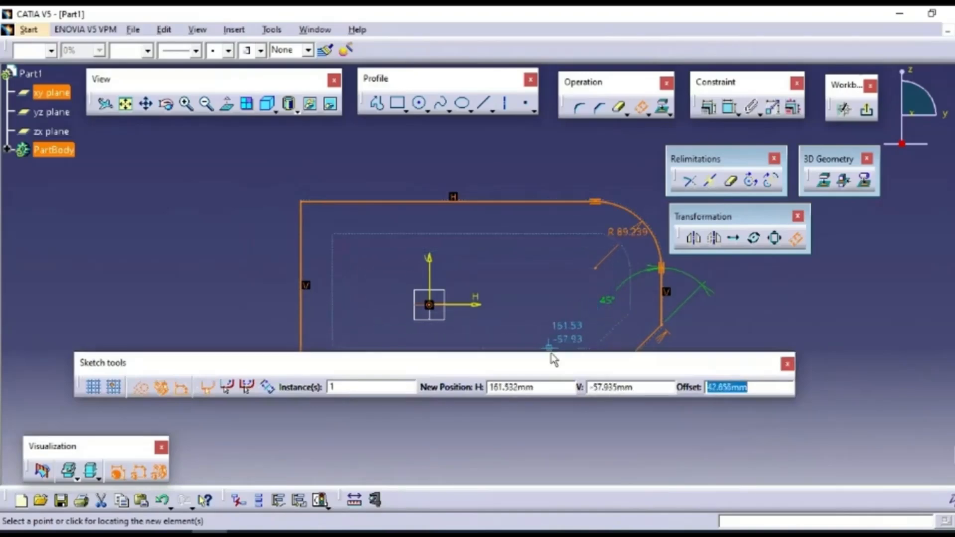
{"action": "type", "text": "30"}
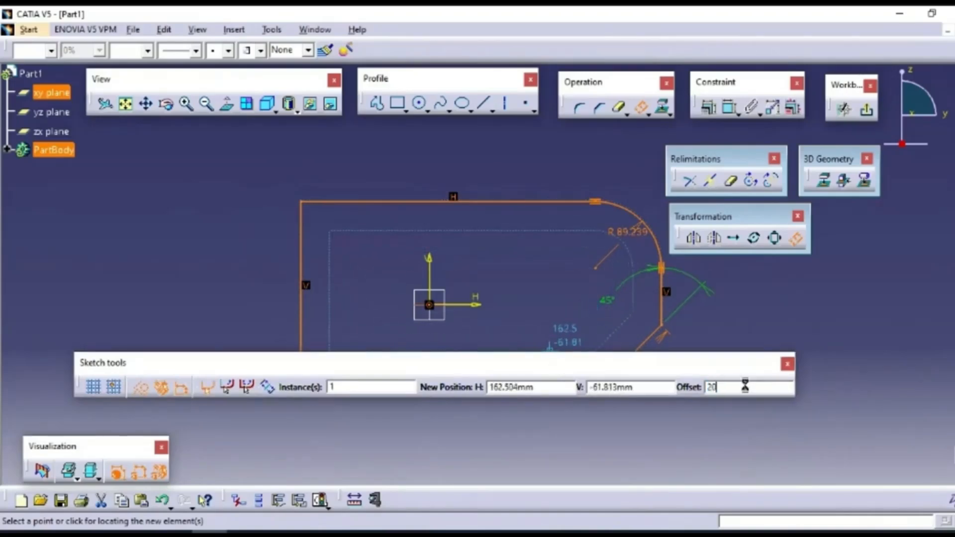
{"action": "key", "text": "Return"}
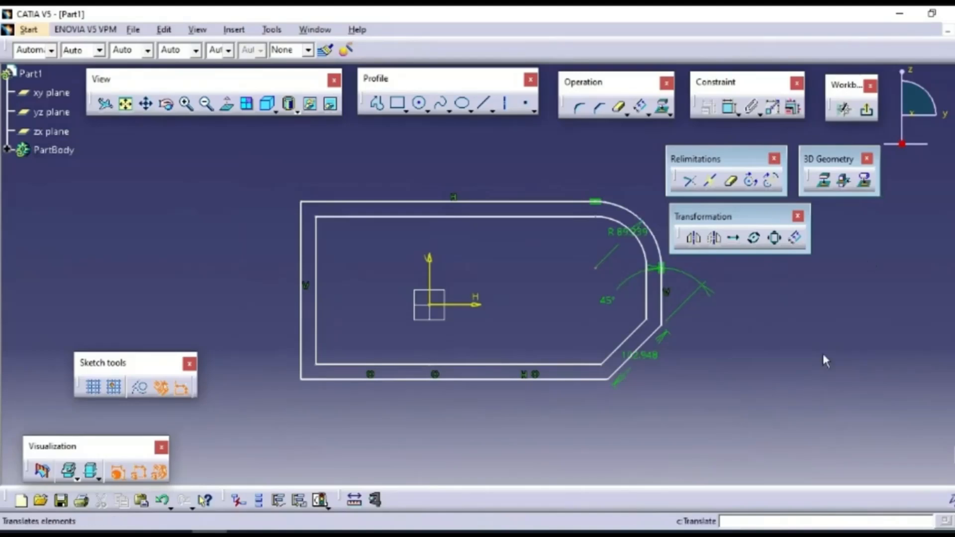
- Dimension the length of the outer profile's upper horizontal line above it and set it to 400 mm
{"action": "left_click", "coordinate": [730, 109]}
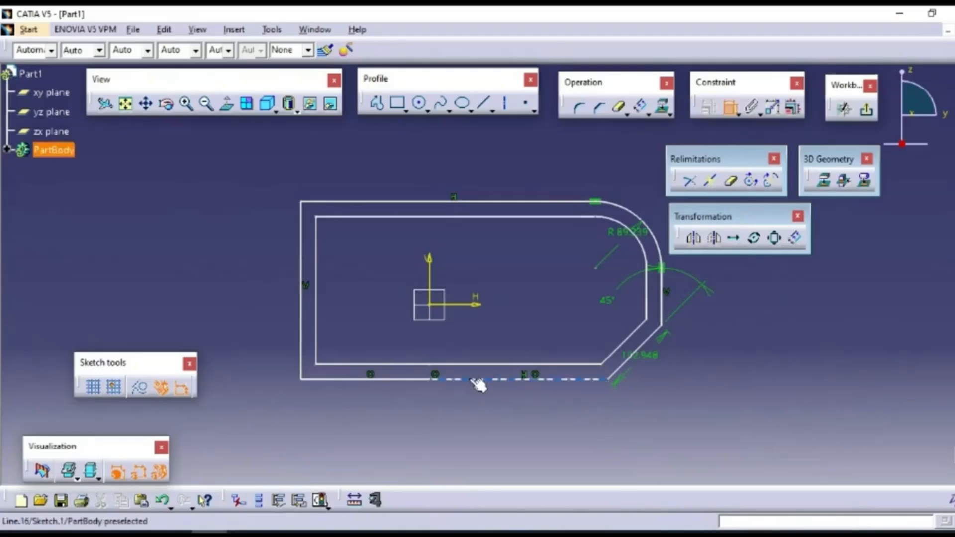
{"action": "left_click", "coordinate": [500, 202]}
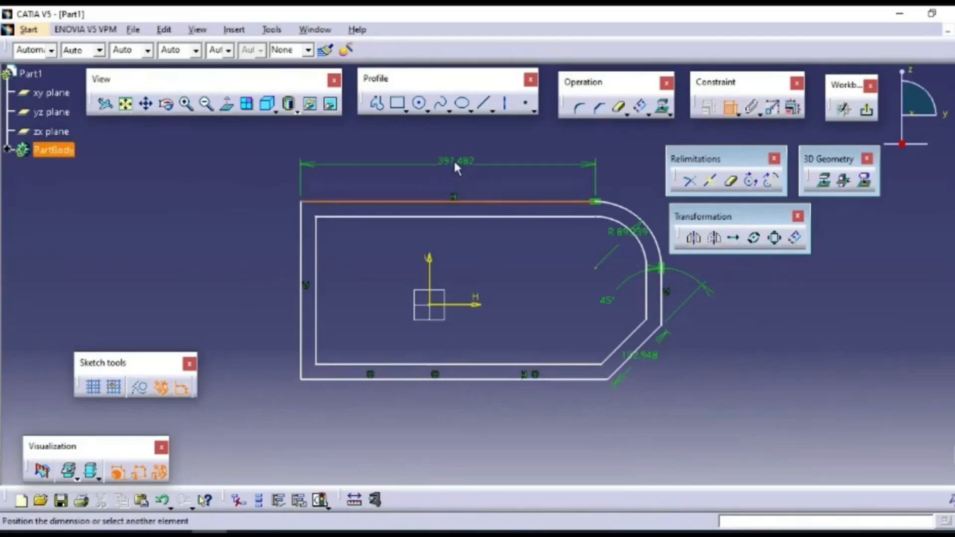
{"action": "left_click", "coordinate": [454, 163]}
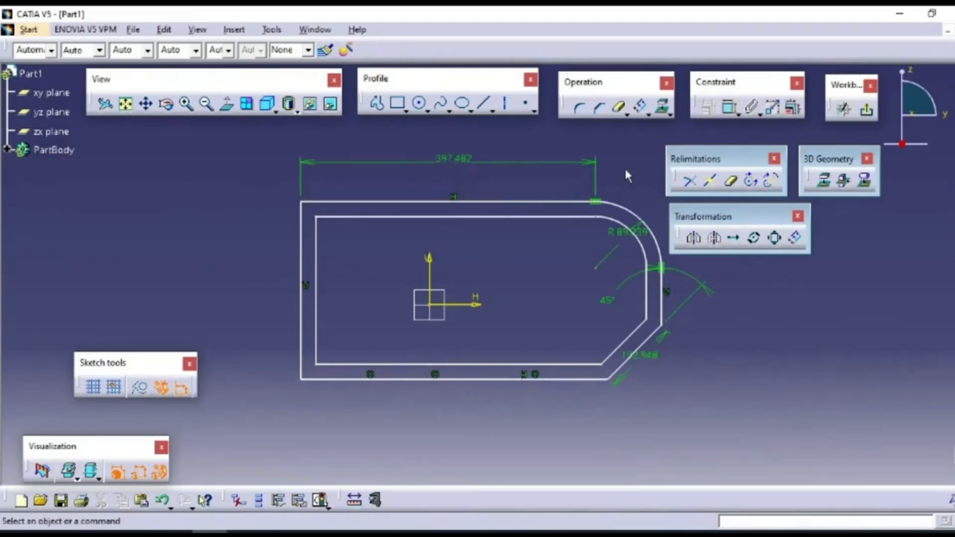
{"action": "double_click", "coordinate": [468, 162]}
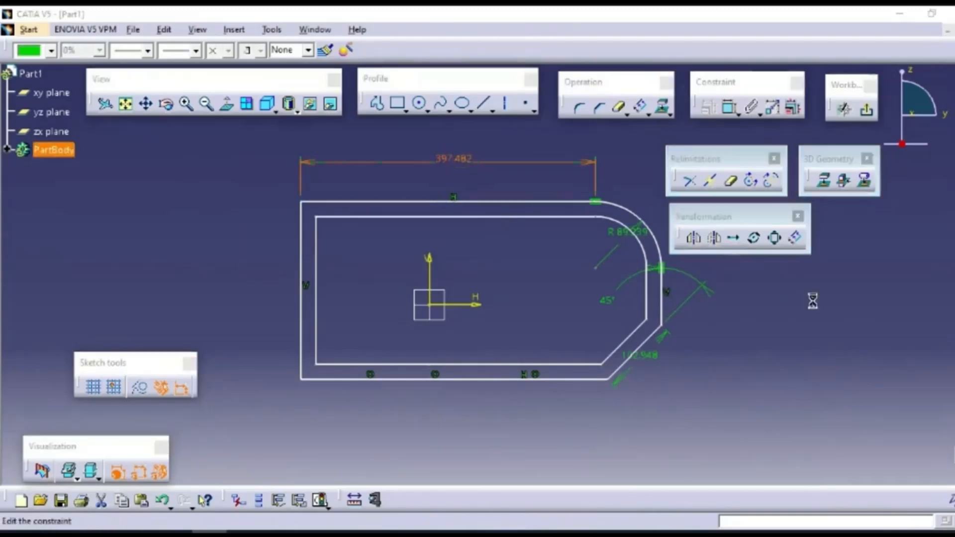
{"action": "type", "text": "4"}
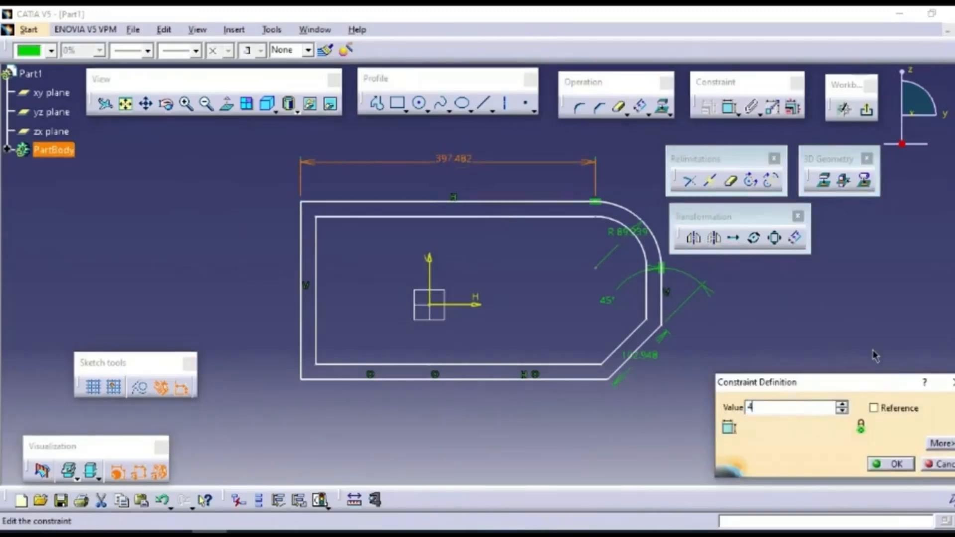
{"action": "type", "text": "00mm"}
{"action": "key", "text": "Return"}
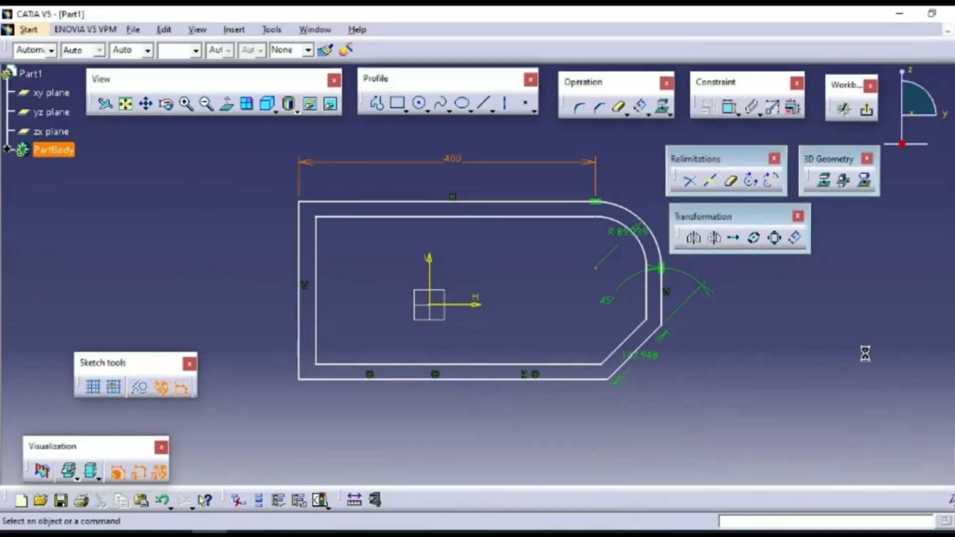
- Dimension the length of the outer profile's vertical line farthest from the rounded corner and set it to 300 mm
{"action": "left_click", "coordinate": [738, 113]}
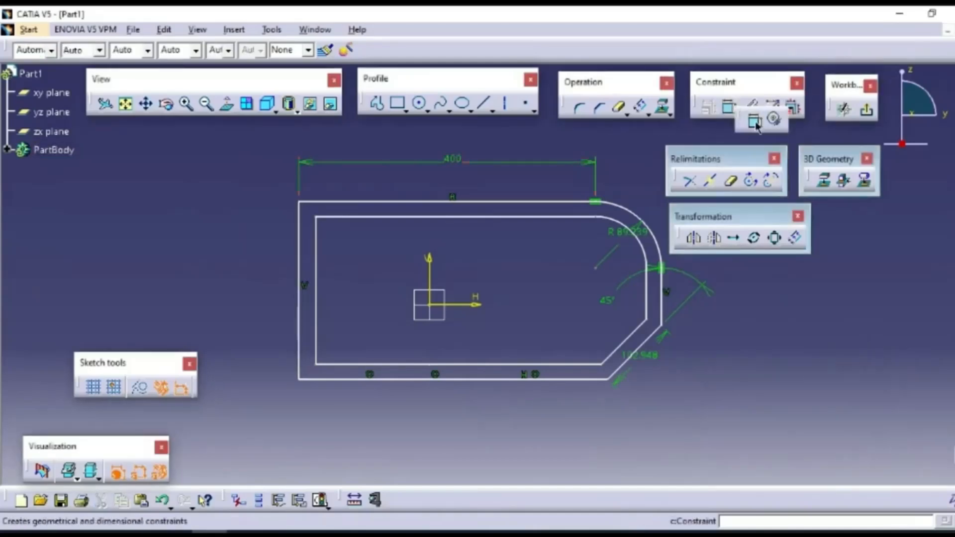
{"action": "left_click", "coordinate": [753, 120]}
{"action": "left_click", "coordinate": [299, 282]}
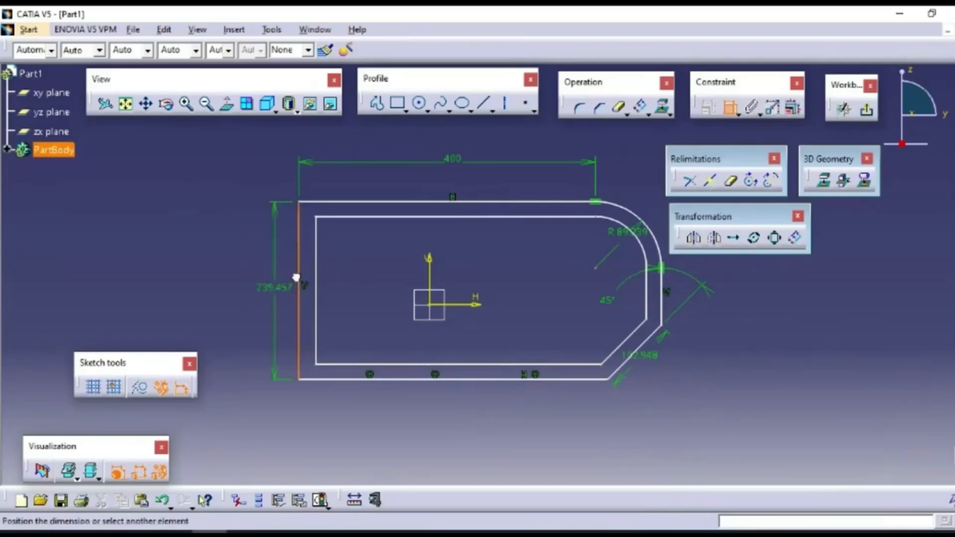
{"action": "left_click", "coordinate": [233, 288]}
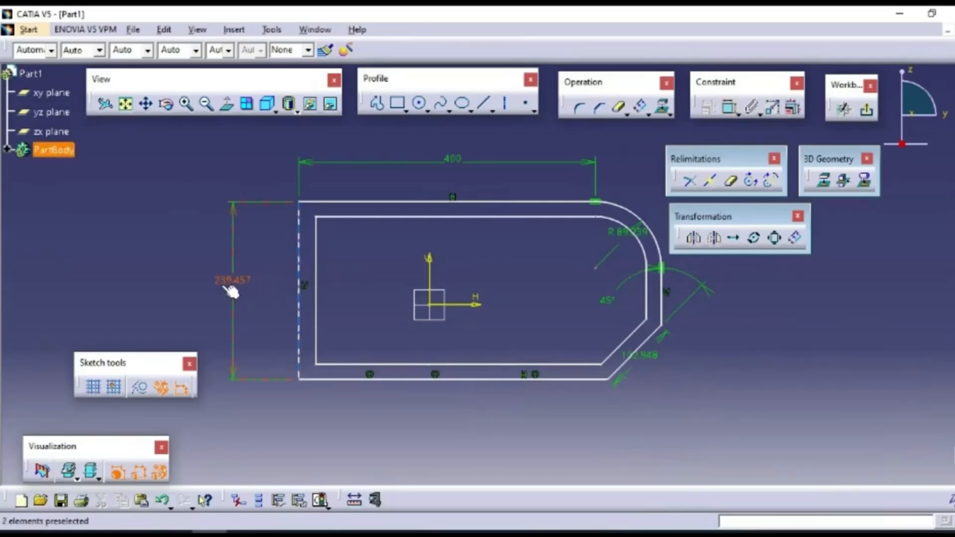
{"action": "double_click", "coordinate": [234, 284]}
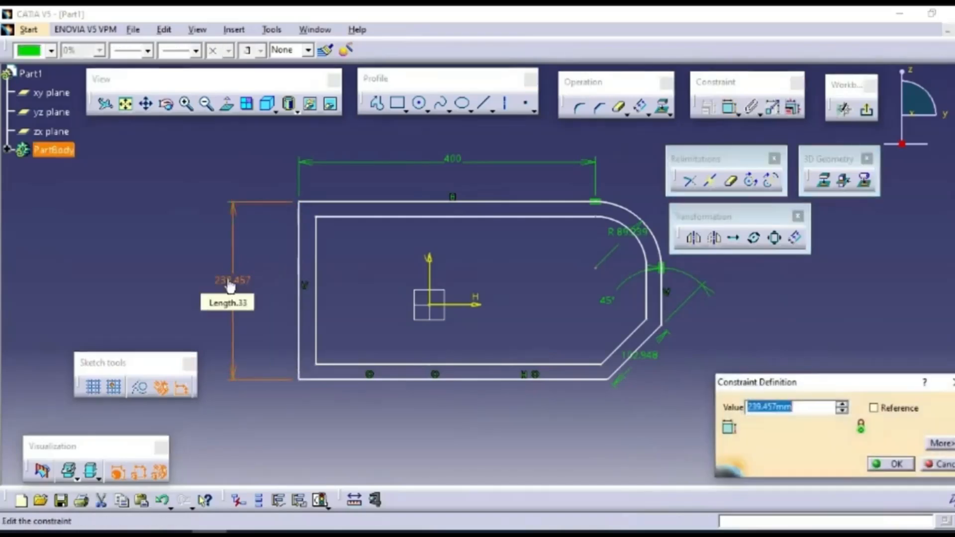
{"action": "type", "text": "300"}
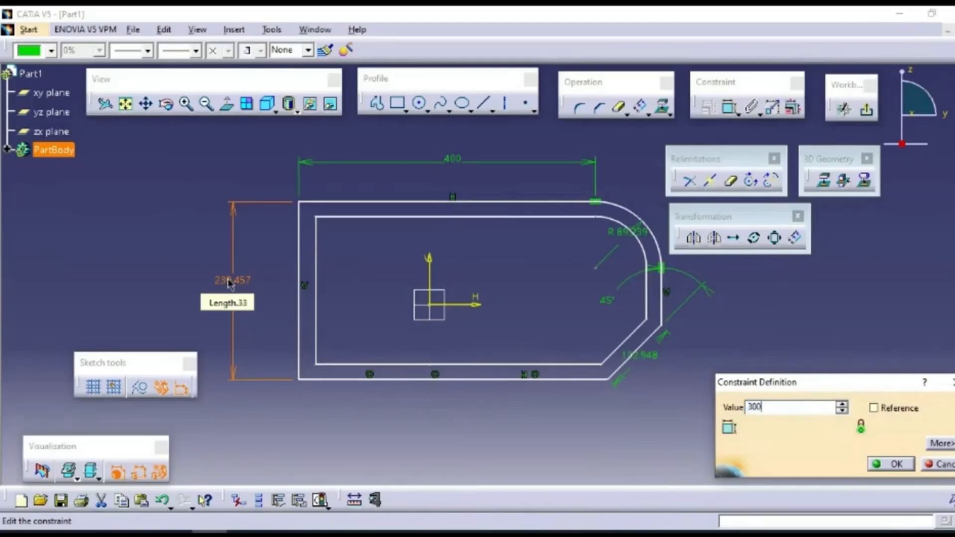
{"action": "key", "text": "Return"}
{"action": "left_click", "coordinate": [390, 189]}
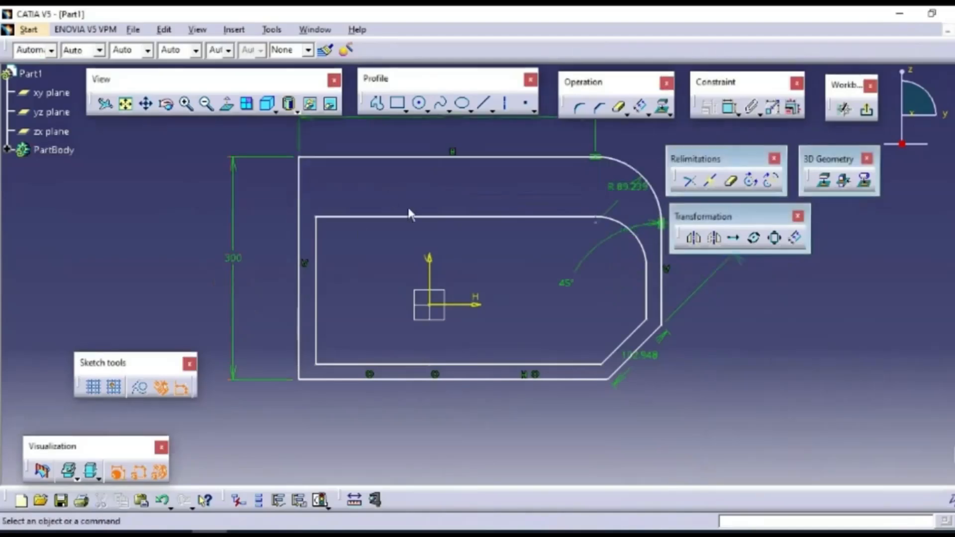
- Delete the entire outer and inner profile together with all its dimensions from the sketch
{"action": "middle_click_drag", "start_coordinate": [524, 273], "coordinate": [476, 335]}
{"action": "left_click_drag", "start_coordinate": [122, 156], "coordinate": [692, 438]}
{"action": "key", "text": "Delete"}
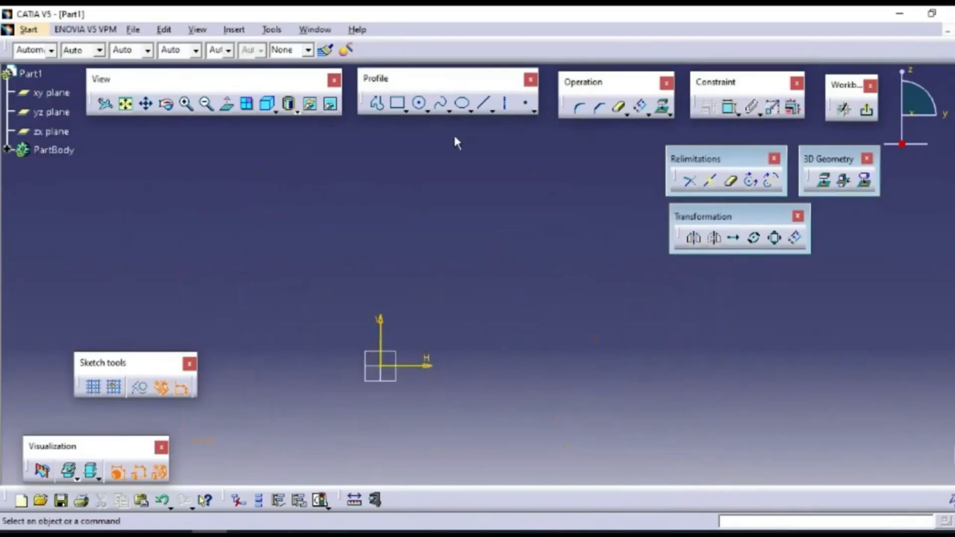
- Sketch a rectangle about 406 mm wide and 242 mm high, up and to the positive H side of the origin
{"action": "left_click", "coordinate": [397, 102]}
{"action": "left_click", "coordinate": [494, 213]}
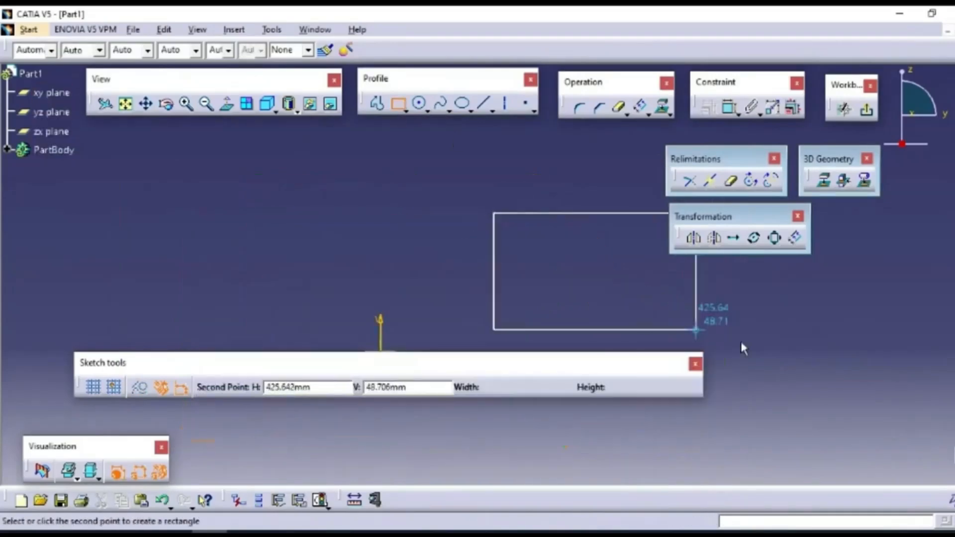
{"action": "left_click", "coordinate": [794, 392]}
- Close the Transformation, Relimitations and 3D Geometry toolbars and clear the rectangle's selection
{"action": "left_click", "coordinate": [798, 215]}
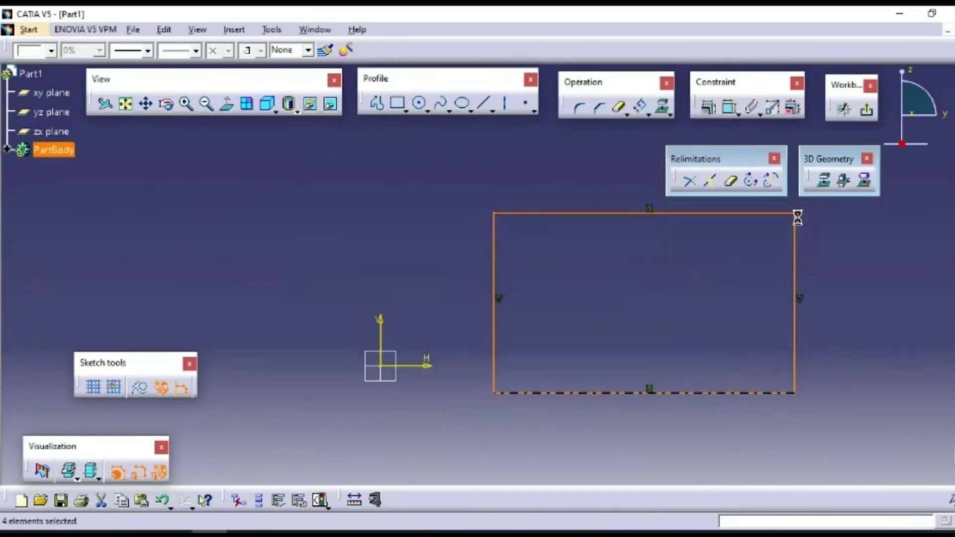
{"action": "left_click", "coordinate": [774, 160]}
{"action": "left_click", "coordinate": [866, 158]}
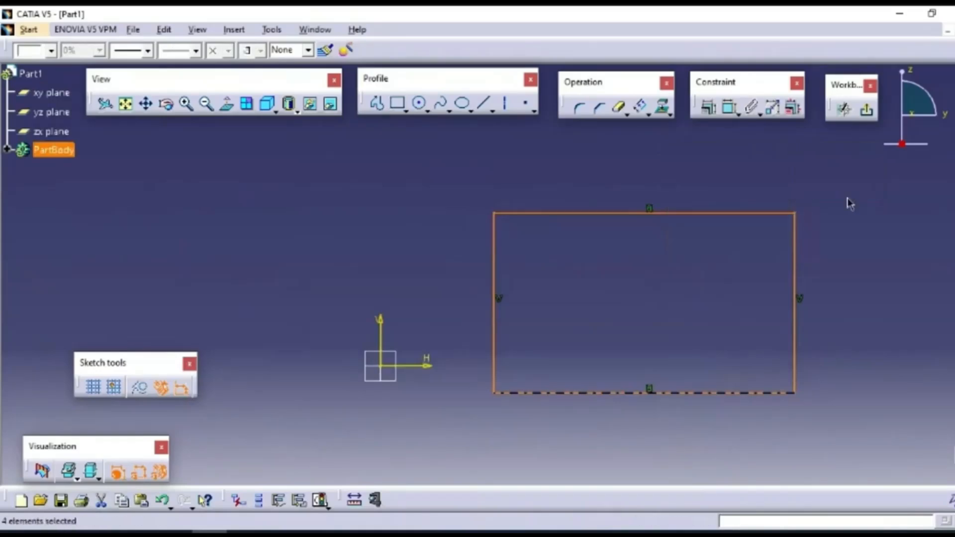
{"action": "left_click", "coordinate": [670, 178]}
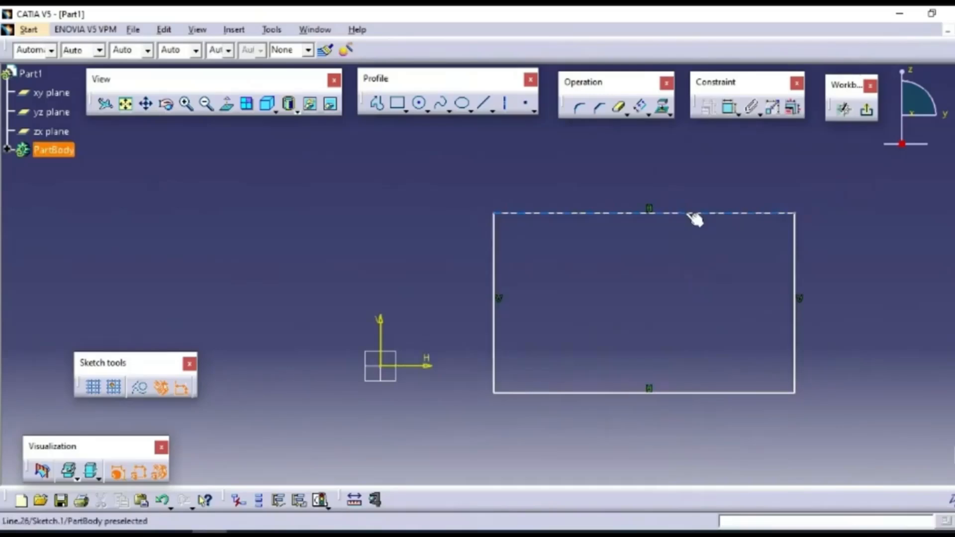
- Dimension the rectangle's upper line above it and its vertical line farthest from the origin beside it
{"action": "left_click", "coordinate": [729, 107]}
{"action": "left_click", "coordinate": [695, 214]}
{"action": "left_click", "coordinate": [649, 166]}
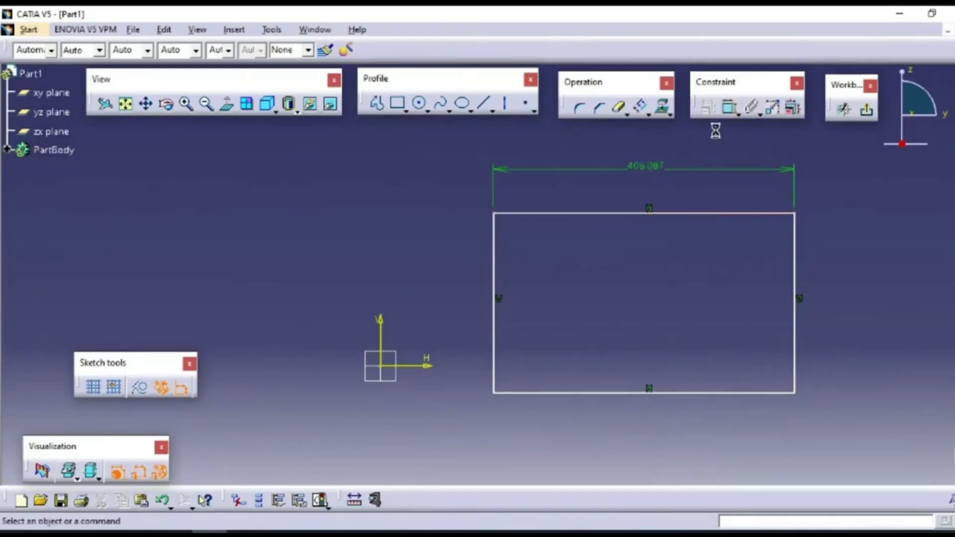
{"action": "left_click", "coordinate": [729, 108]}
{"action": "left_click", "coordinate": [795, 270]}
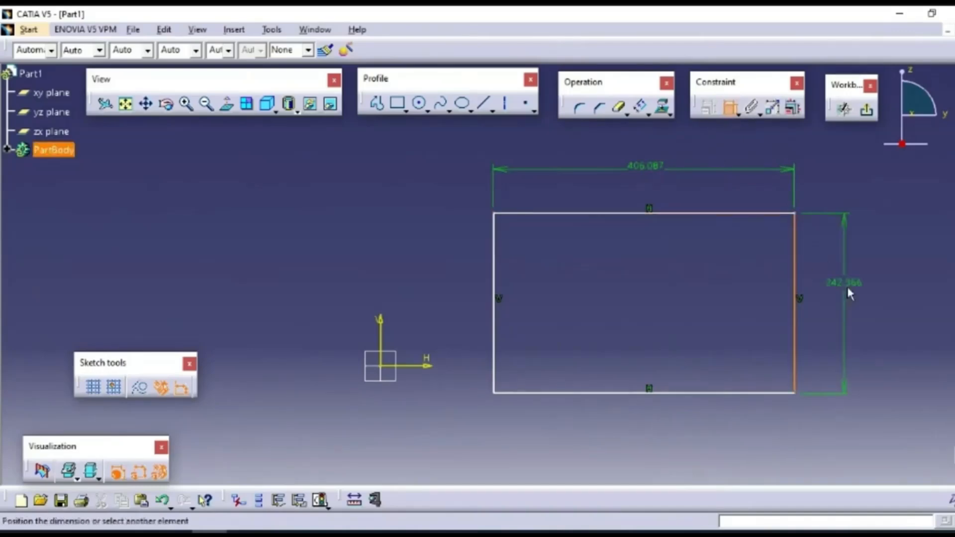
{"action": "left_click", "coordinate": [852, 286]}
- Set the rectangle's horizontal dimension to 400 mm
{"action": "double_click", "coordinate": [651, 167]}
{"action": "type", "text": "4"}
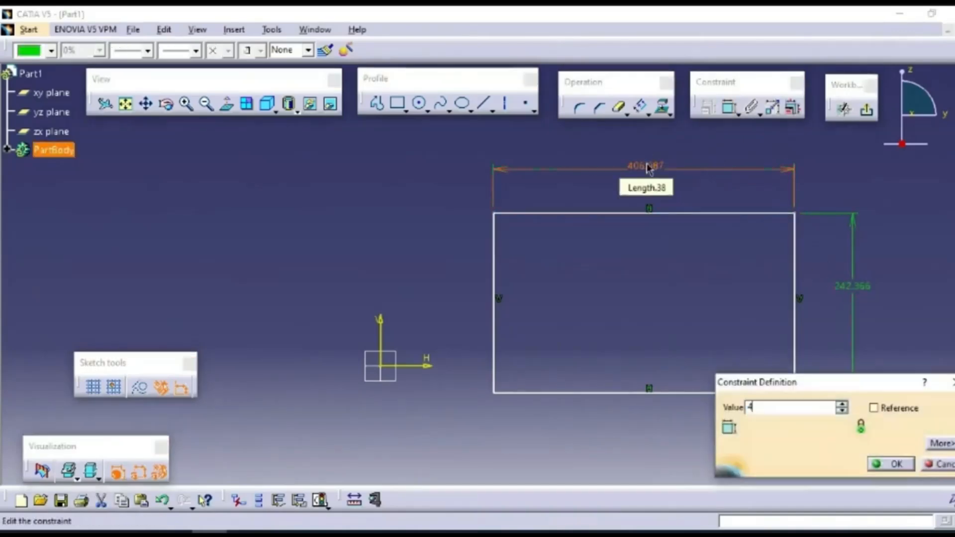
{"action": "type", "text": "00"}
{"action": "key", "text": "Return"}
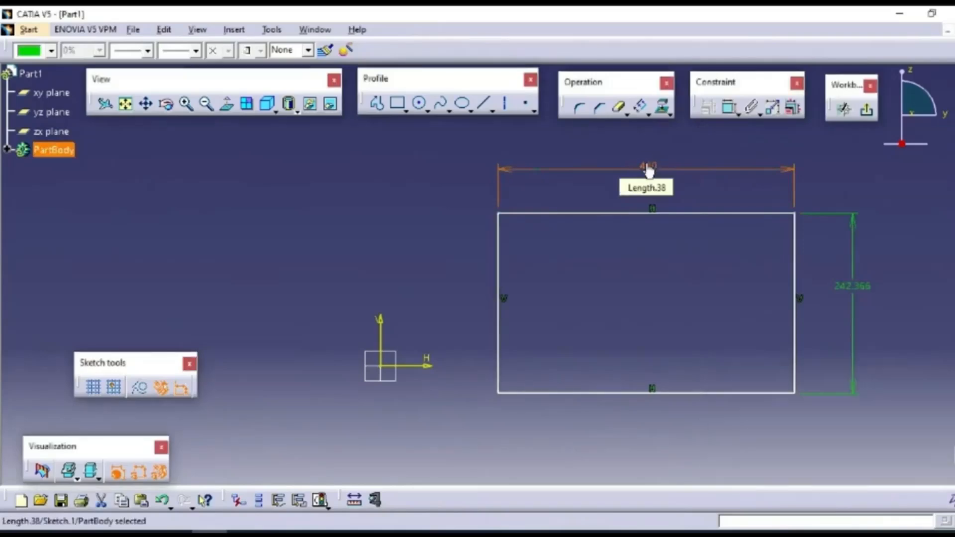
- Set the rectangle's vertical dimension to 300 mm
{"action": "double_click", "coordinate": [852, 288]}
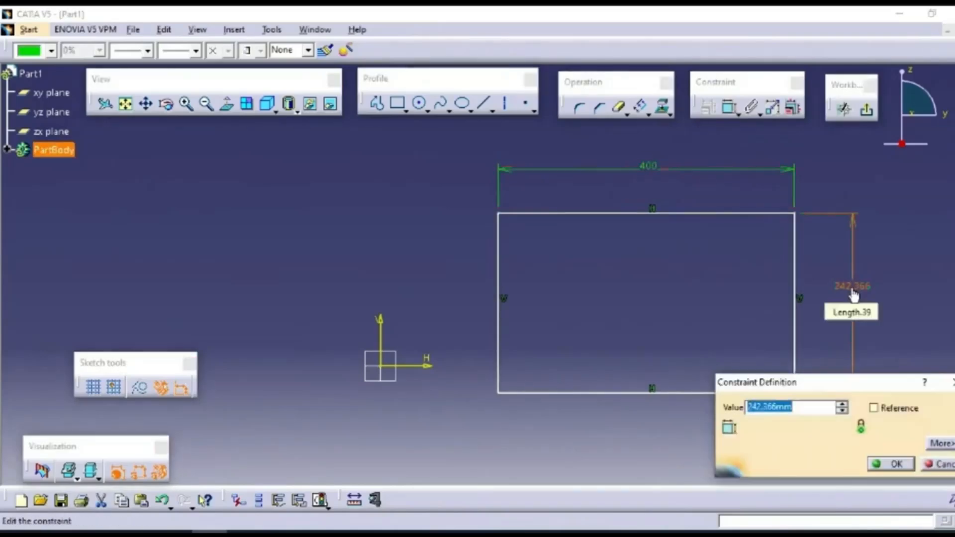
{"action": "type", "text": "300"}
{"action": "key", "text": "Return"}
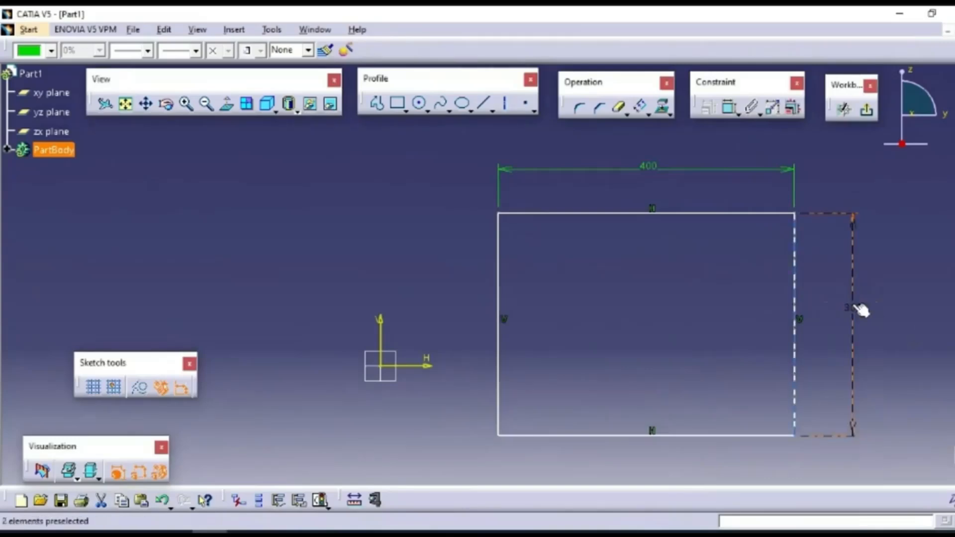
- Set the rectangle's vertical dimension to 200 mm and clear the selection
{"action": "double_click", "coordinate": [854, 307]}
{"action": "type", "text": "200"}
{"action": "key", "text": "Return"}
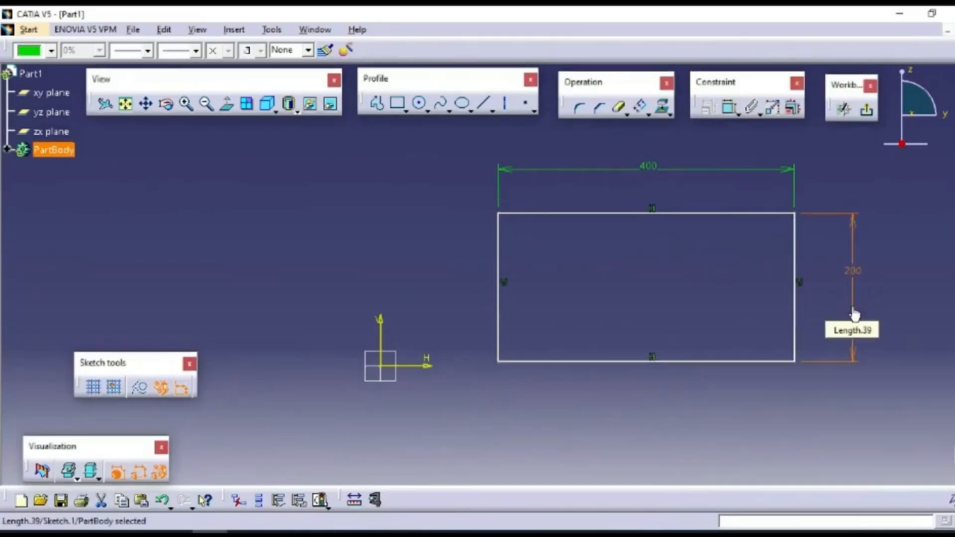
{"action": "left_click", "coordinate": [901, 268]}
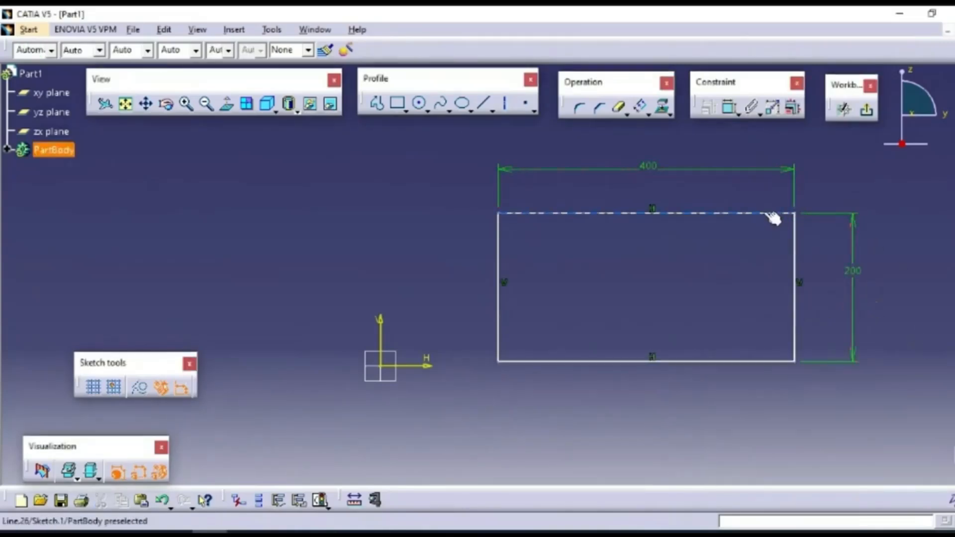
- Shift the dimensioned rectangle around by its upper line several times to test its freedom of movement
{"action": "left_click_drag", "start_coordinate": [771, 214], "coordinate": [750, 239]}
{"action": "left_click", "coordinate": [741, 220]}
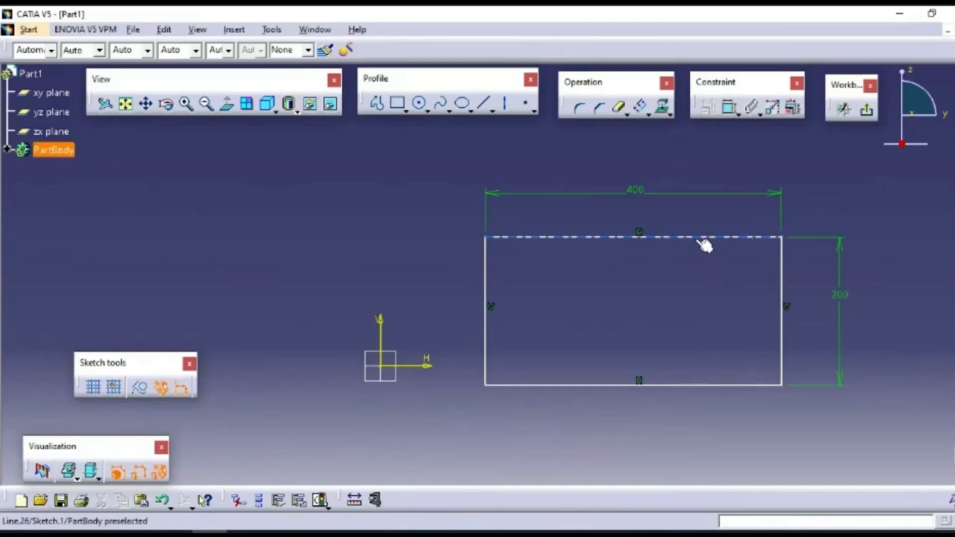
{"action": "left_click_drag", "start_coordinate": [703, 243], "coordinate": [683, 220]}
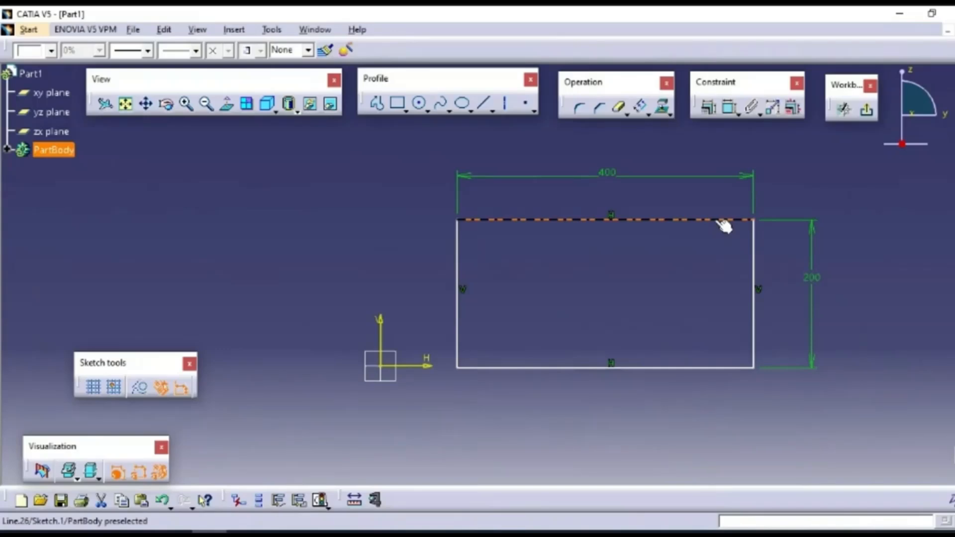
{"action": "left_click", "coordinate": [717, 241]}
{"action": "mouse_move", "coordinate": [723, 220]}
{"action": "left_mouse_down"}
{"action": "mouse_move", "coordinate": [723, 253]}
{"action": "mouse_move", "coordinate": [710, 243]}
{"action": "mouse_move", "coordinate": [703, 266]}
{"action": "mouse_move", "coordinate": [664, 207]}
{"action": "mouse_move", "coordinate": [761, 273]}
{"action": "mouse_move", "coordinate": [729, 236]}
{"action": "left_mouse_up"}
{"action": "left_click", "coordinate": [743, 285]}
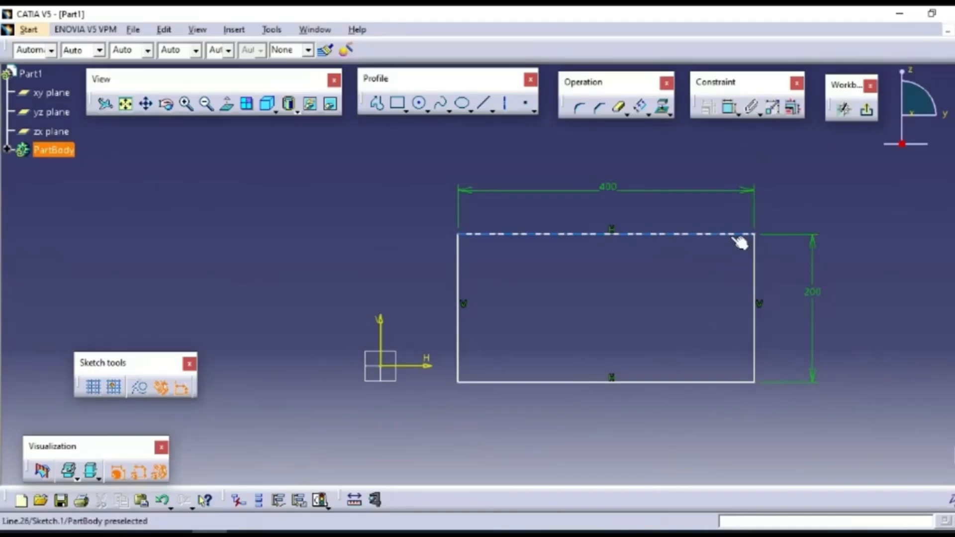
{"action": "left_click_drag", "start_coordinate": [742, 240], "coordinate": [777, 239]}
{"action": "left_click", "coordinate": [771, 258]}
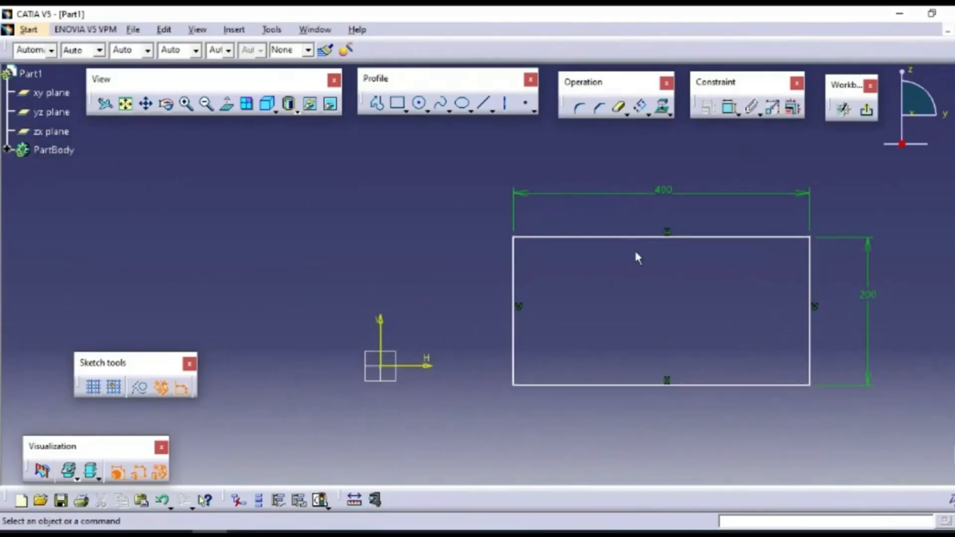
- Move the rectangle by its upper line so that it surrounds the sketch origin, roughly centred on it
{"action": "left_click", "coordinate": [694, 237]}
{"action": "mouse_move", "coordinate": [695, 239]}
{"action": "left_mouse_down"}
{"action": "mouse_move", "coordinate": [522, 228]}
{"action": "mouse_move", "coordinate": [575, 216]}
{"action": "mouse_move", "coordinate": [567, 219]}
{"action": "mouse_move", "coordinate": [714, 219]}
{"action": "mouse_move", "coordinate": [425, 284]}
{"action": "left_mouse_up"}
{"action": "middle_click_drag", "start_coordinate": [751, 329], "coordinate": [846, 298]}
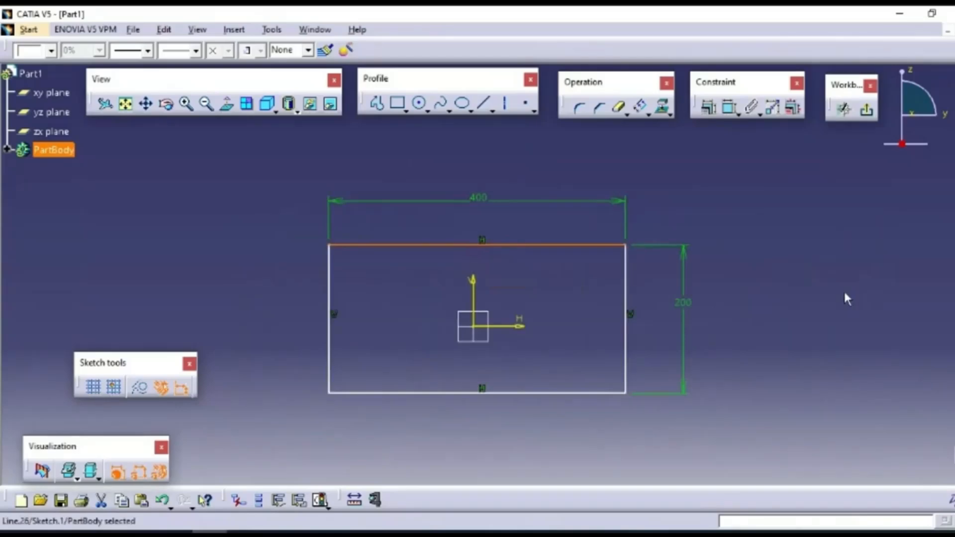
{"action": "left_click", "coordinate": [845, 297]}
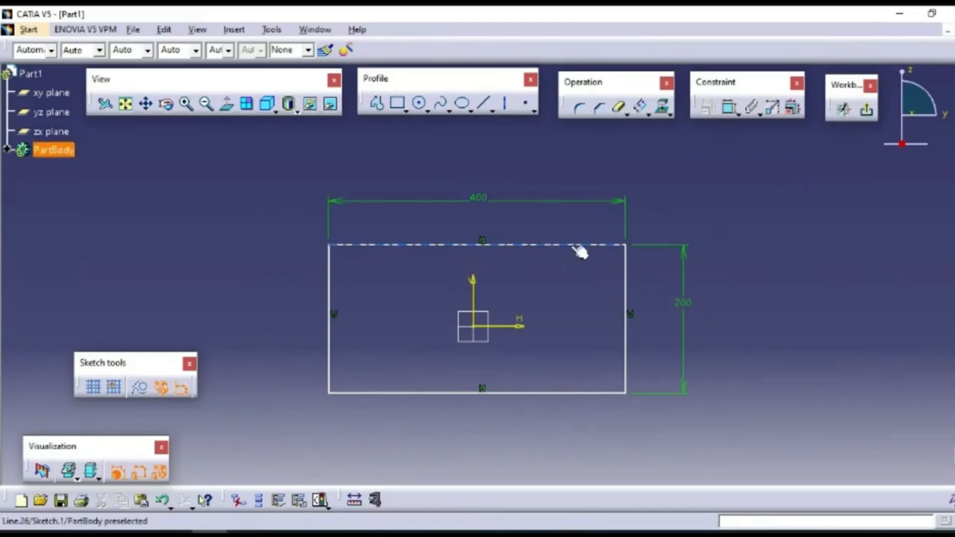
{"action": "mouse_move", "coordinate": [574, 248]}
{"action": "left_mouse_down"}
{"action": "mouse_move", "coordinate": [561, 285]}
{"action": "mouse_move", "coordinate": [552, 249]}
{"action": "mouse_move", "coordinate": [568, 249]}
{"action": "left_mouse_up"}
{"action": "left_click", "coordinate": [571, 277]}
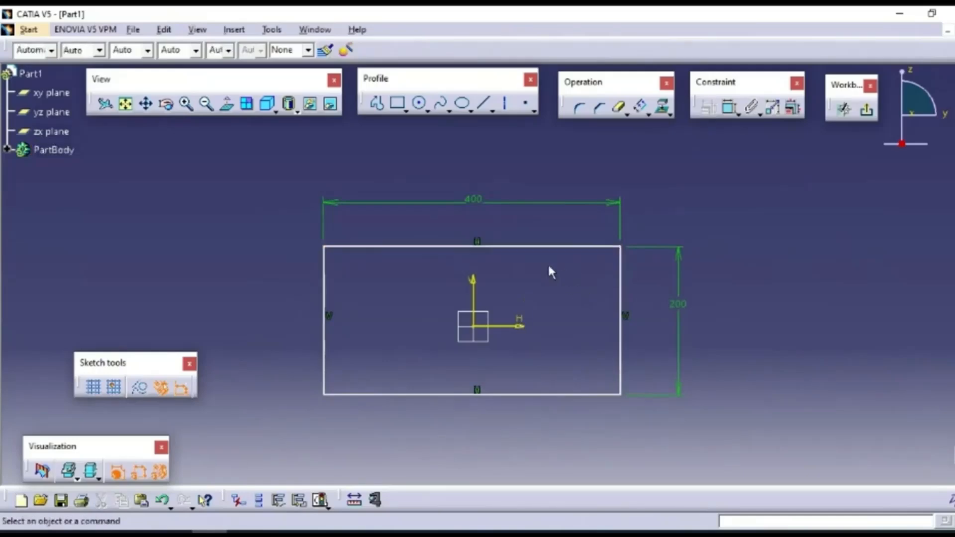
- Dimension the distance between the rectangle's upper line and the H axis and set it to 100 mm
{"action": "left_click", "coordinate": [730, 113]}
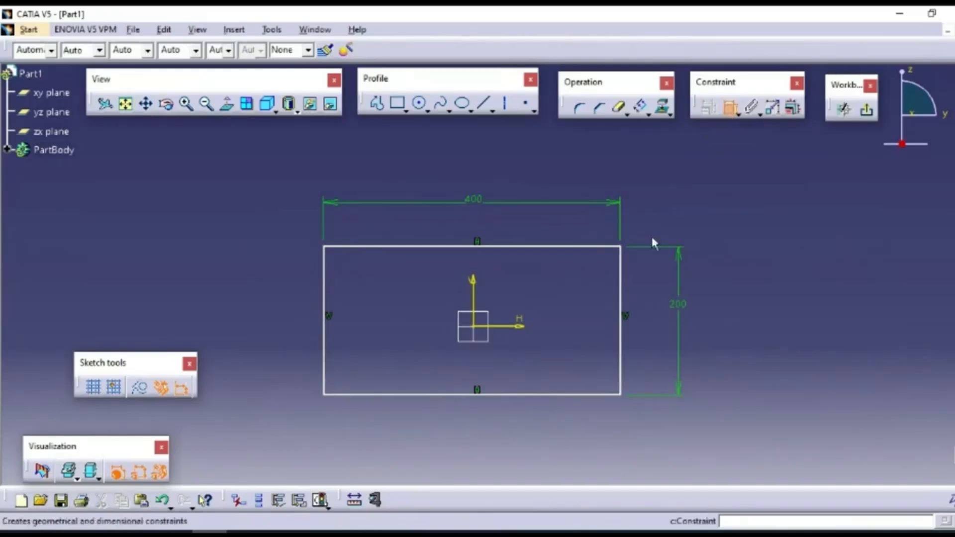
{"action": "left_click", "coordinate": [512, 247]}
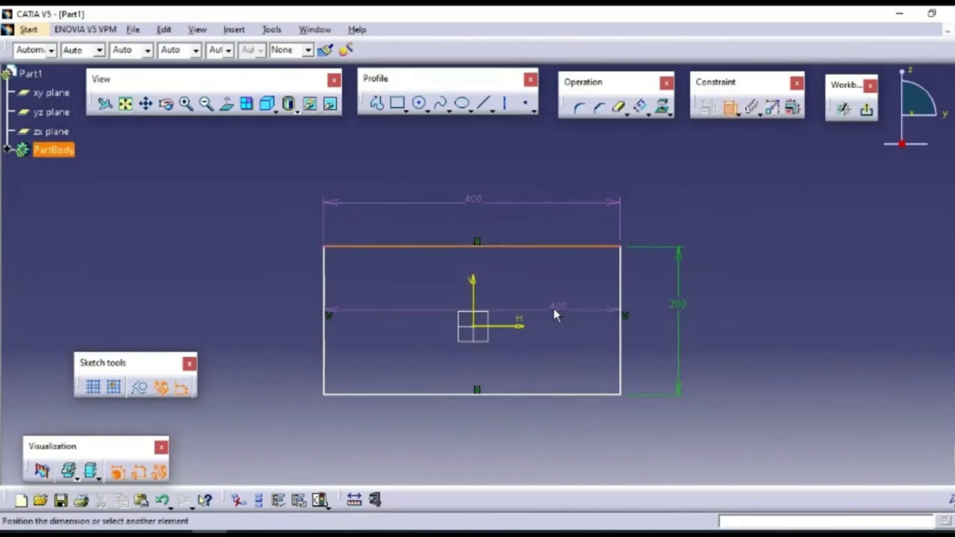
{"action": "left_click", "coordinate": [522, 327]}
{"action": "left_click", "coordinate": [778, 295]}
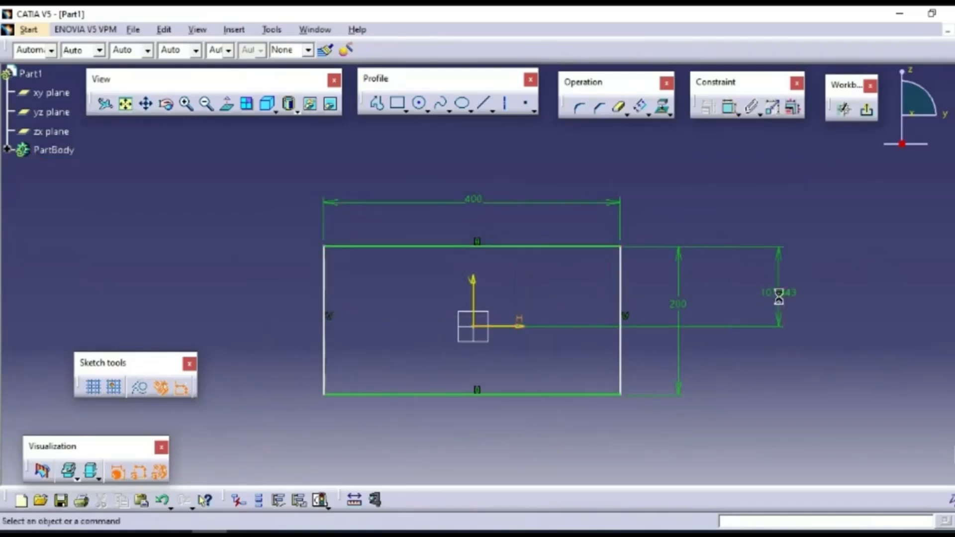
{"action": "double_click", "coordinate": [782, 293]}
{"action": "type", "text": "100"}
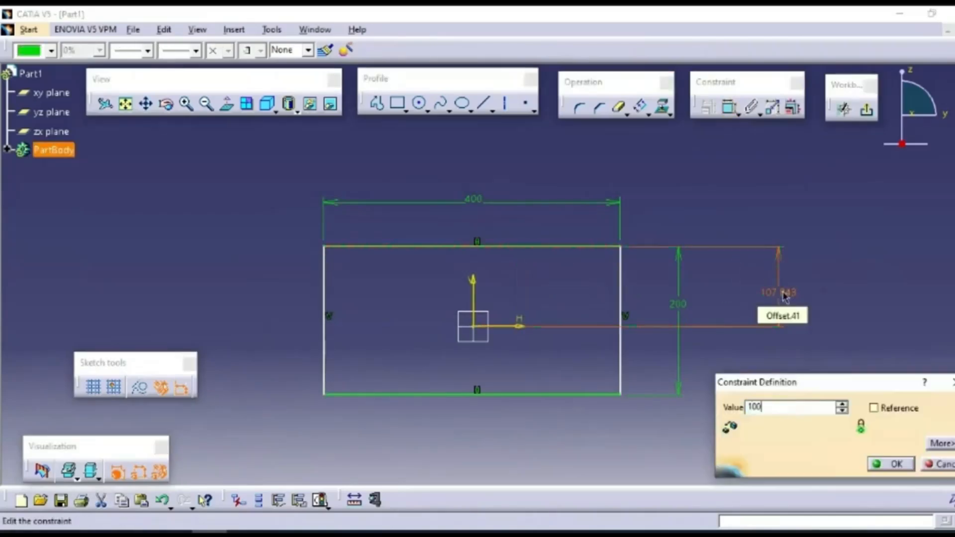
{"action": "key", "text": "Return"}
{"action": "left_click", "coordinate": [856, 377]}
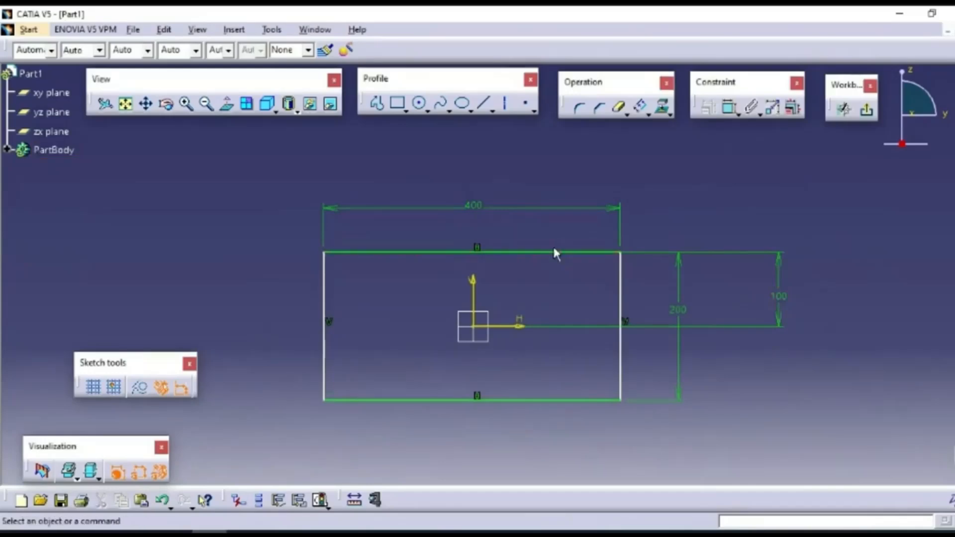
- Dimension the distance from the V axis to the vertical line on its positive H side and set it to 200 mm
{"action": "left_click", "coordinate": [730, 107]}
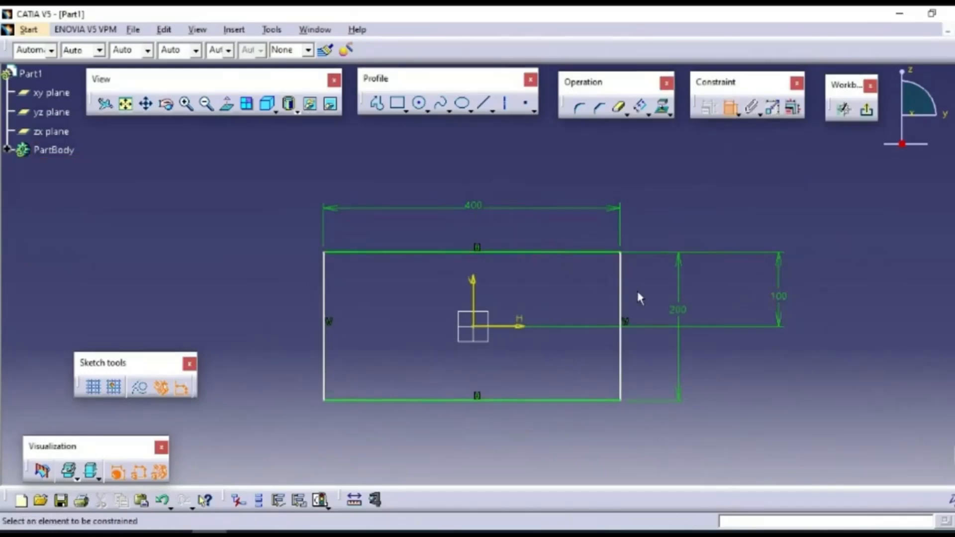
{"action": "left_click", "coordinate": [621, 288]}
{"action": "left_click", "coordinate": [475, 290]}
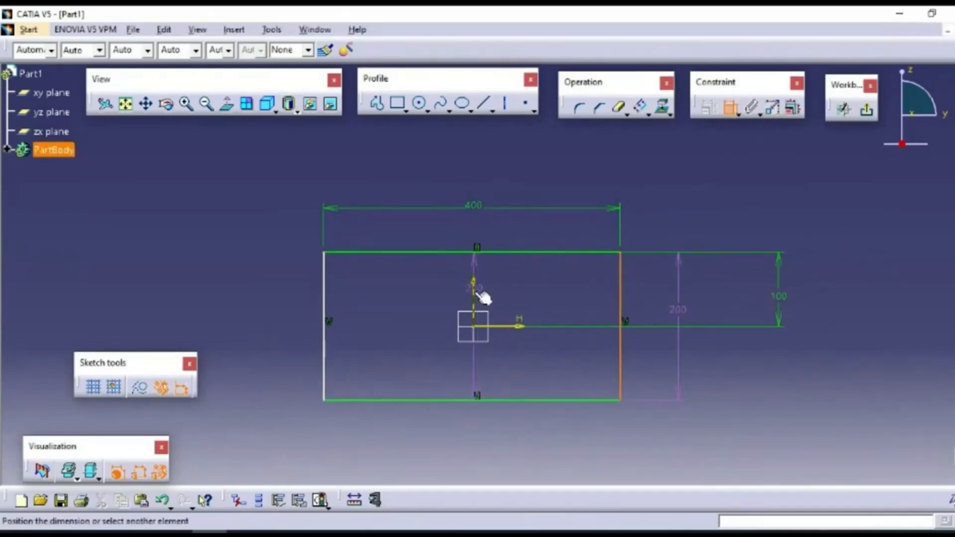
{"action": "left_click", "coordinate": [537, 235]}
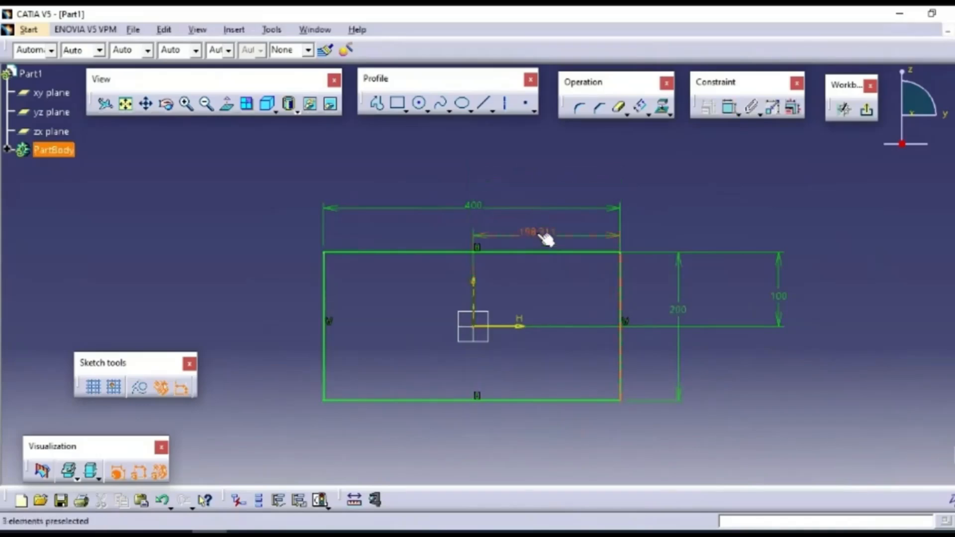
{"action": "double_click", "coordinate": [536, 234]}
{"action": "type", "text": "200mm"}
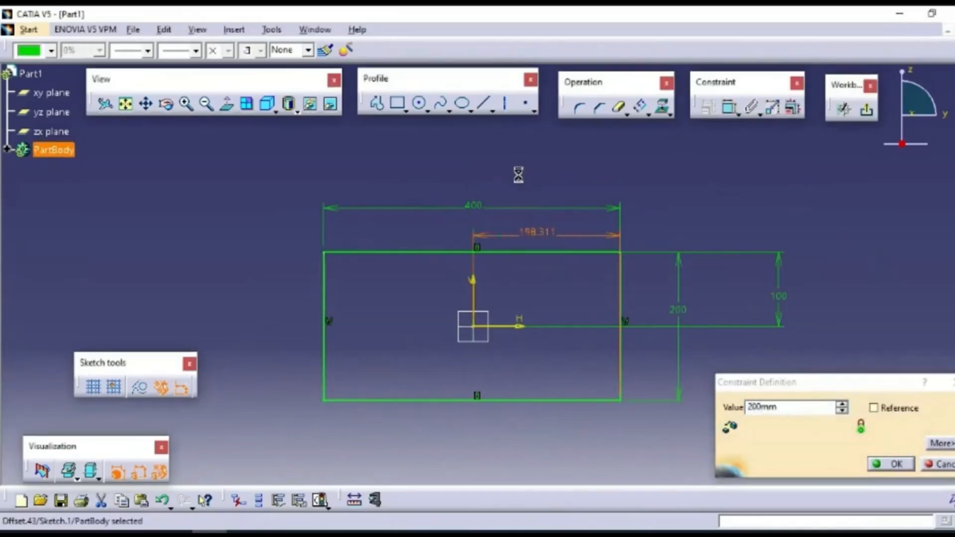
- Apply 200 mm as the distance between the V axis and the rectangle's vertical line on the positive H side
{"action": "key", "text": "Return"}
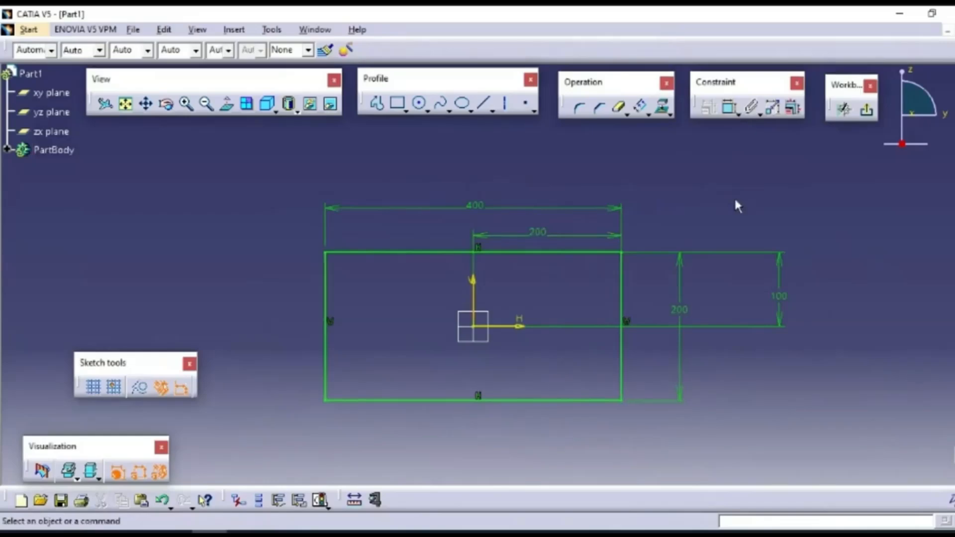
{"action": "left_click", "coordinate": [564, 252]}
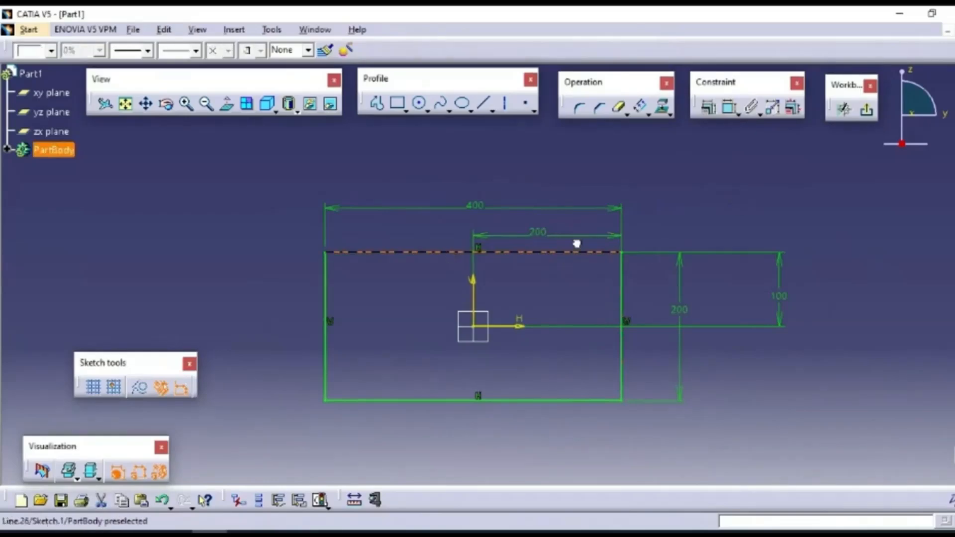
{"action": "left_click", "coordinate": [674, 223]}
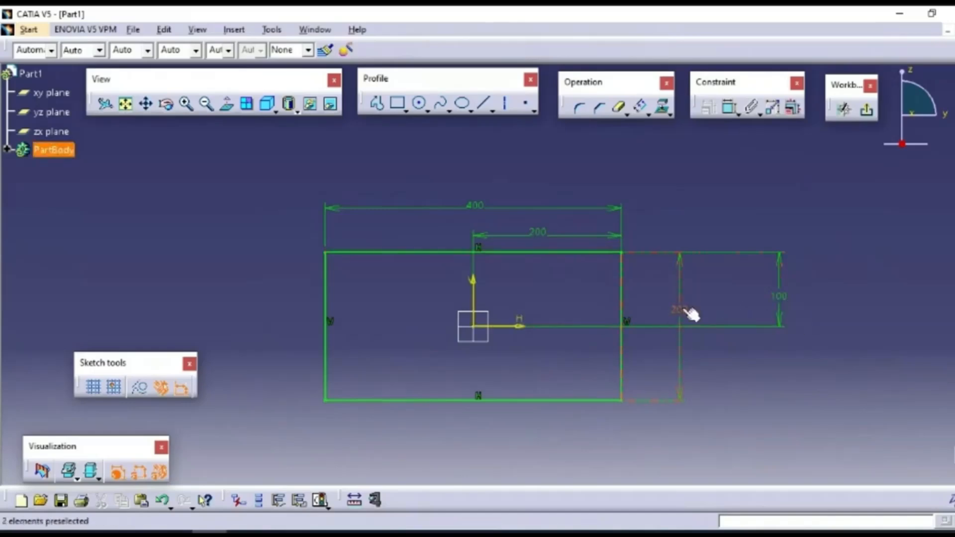
- Delete the 100 mm and 200 mm offset dimensions that tie the rectangle to the H and V axes
{"action": "left_click", "coordinate": [791, 301]}
{"action": "key", "text": "Delete"}
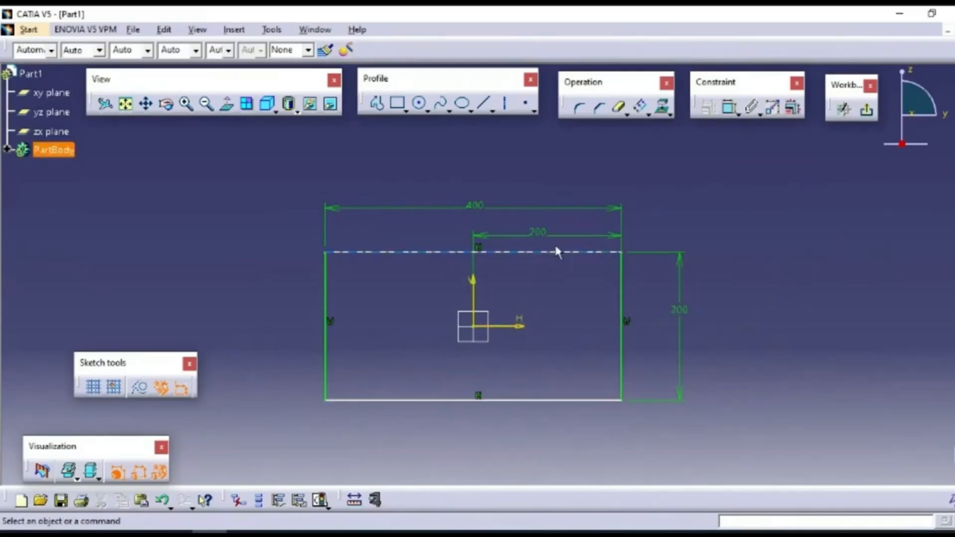
{"action": "left_click", "coordinate": [541, 232]}
{"action": "key", "text": "Delete"}
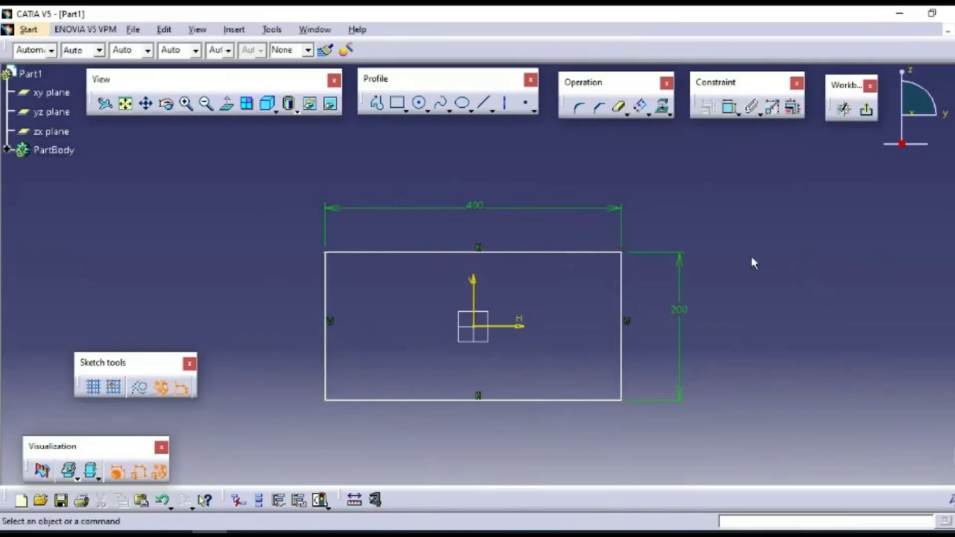
{"action": "left_click", "coordinate": [541, 401]}
{"action": "left_click", "coordinate": [531, 252], "text": "ctrl"}
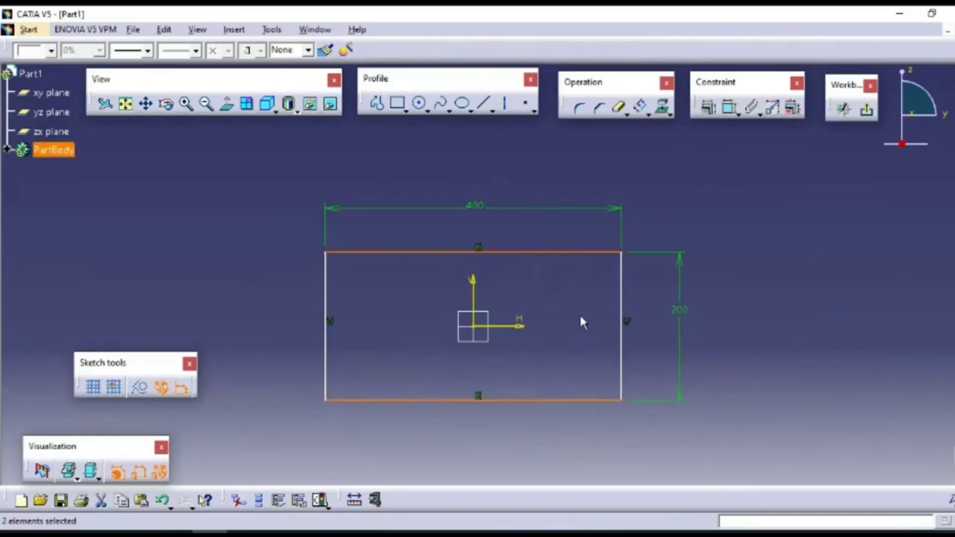
{"action": "left_click", "coordinate": [521, 328], "text": "ctrl"}
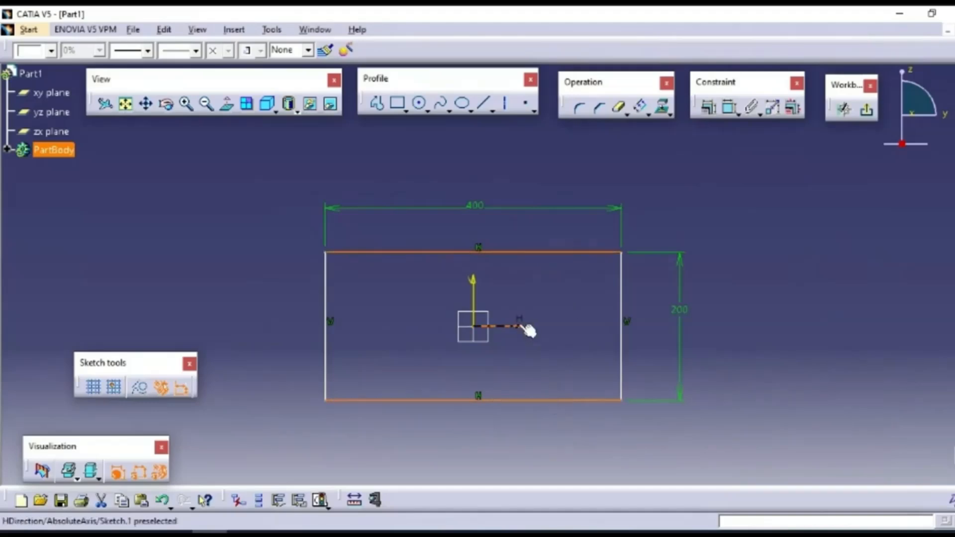
{"action": "left_click", "coordinate": [599, 442]}
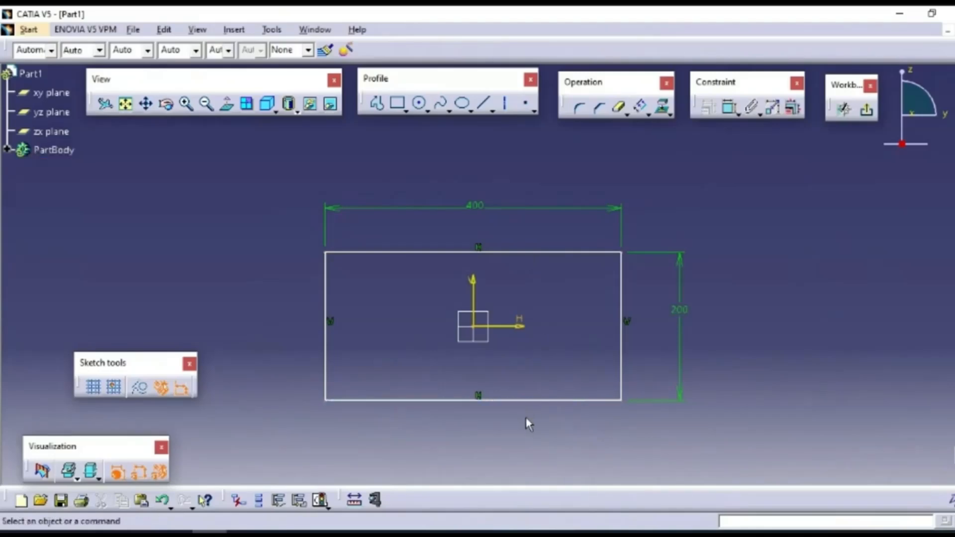
{"action": "left_click", "coordinate": [528, 400]}
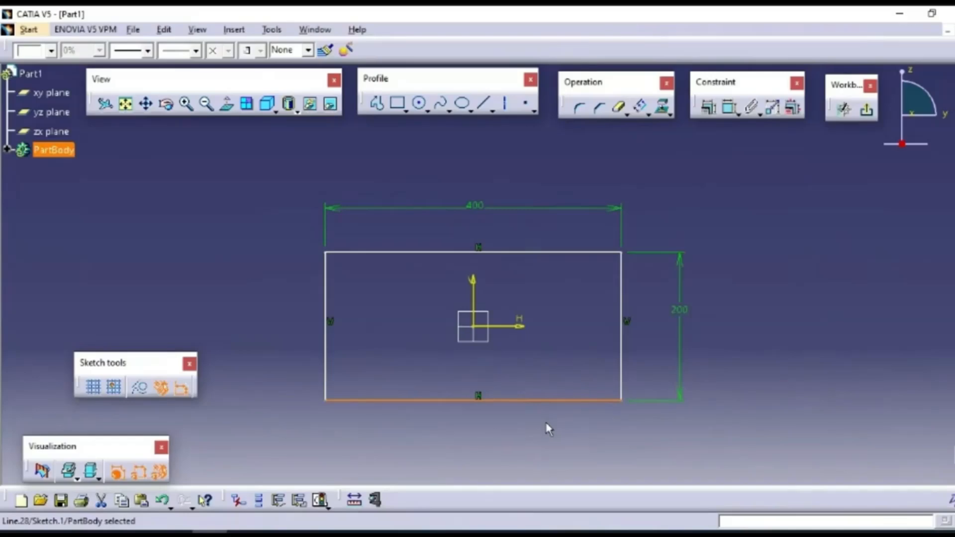
{"action": "left_click", "coordinate": [543, 252]}
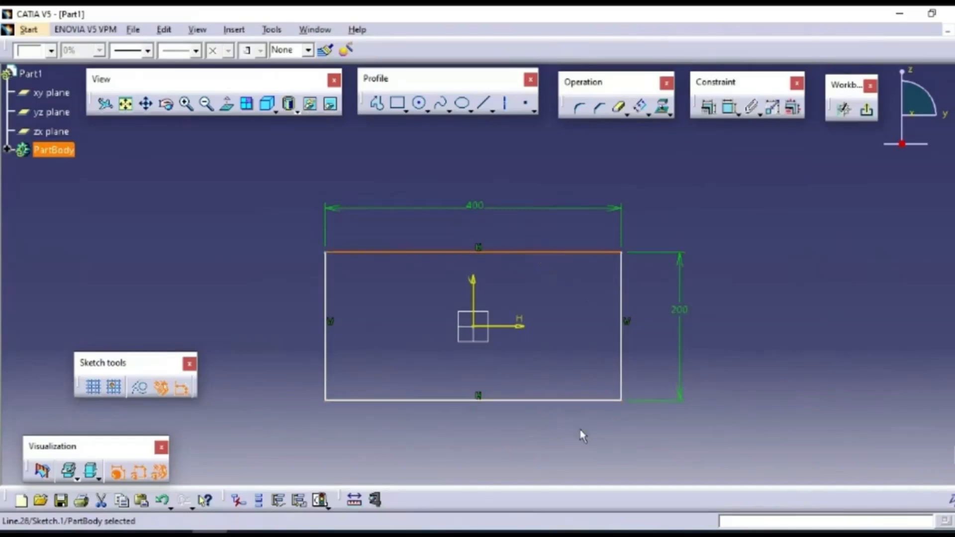
{"action": "left_click", "coordinate": [556, 420]}
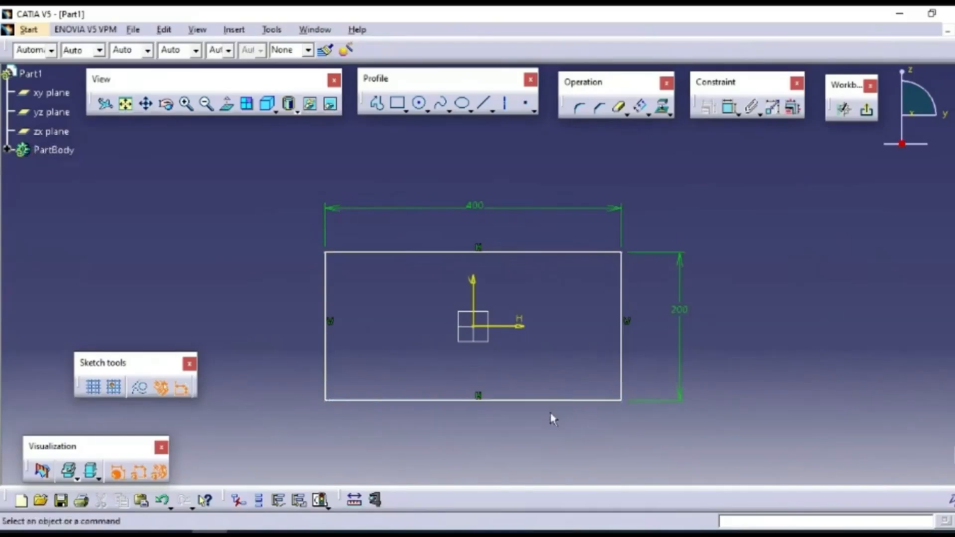
- Constrain the rectangle's upper and lower lines to be symmetric about the H axis
{"action": "left_click", "coordinate": [557, 400]}
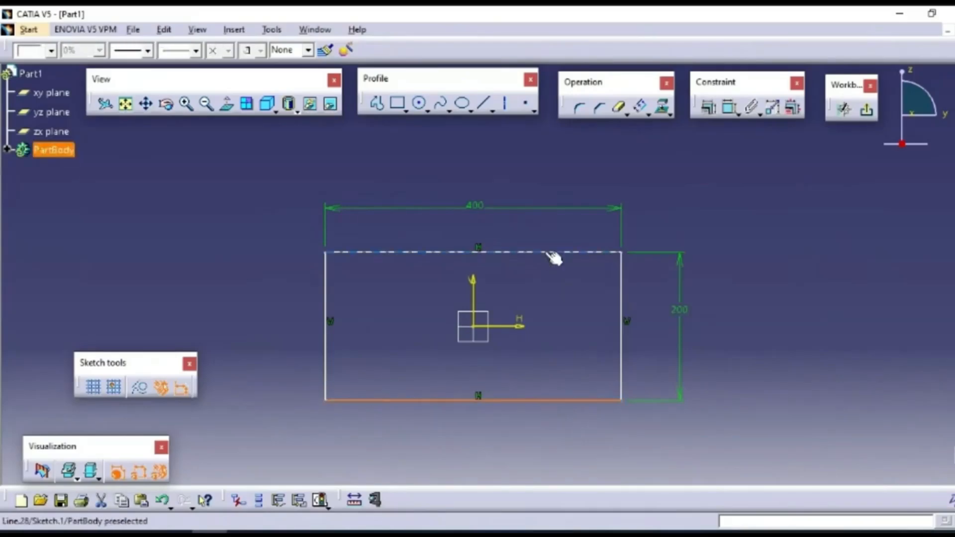
{"action": "left_click", "coordinate": [550, 253], "text": "ctrl"}
{"action": "left_click", "coordinate": [527, 327], "text": "ctrl"}
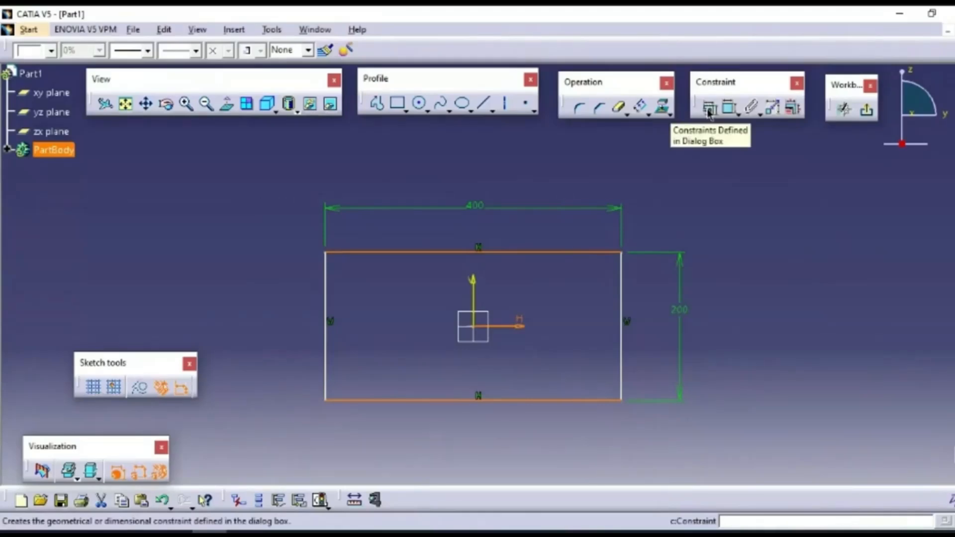
{"action": "left_click", "coordinate": [708, 111]}
{"action": "left_click_drag", "start_coordinate": [888, 280], "coordinate": [832, 181]}
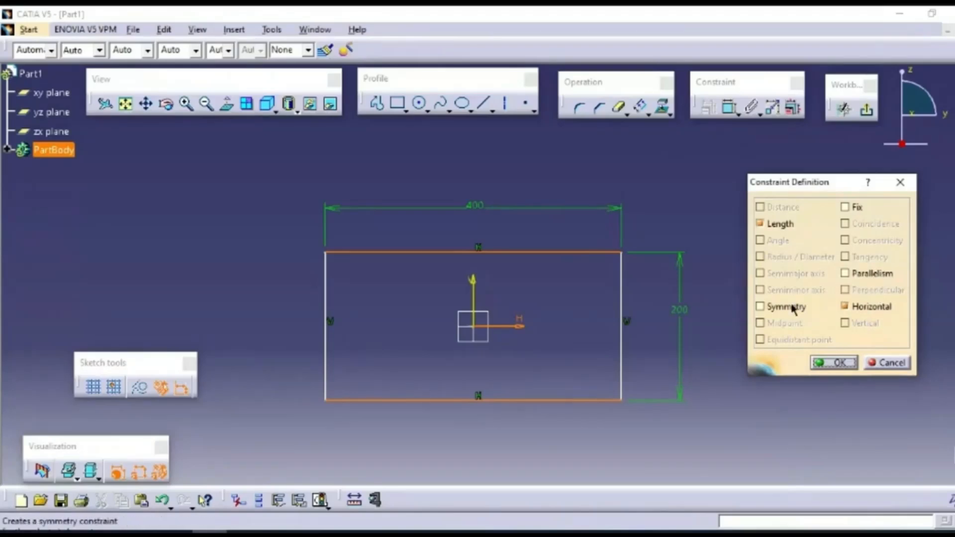
{"action": "left_click", "coordinate": [771, 306]}
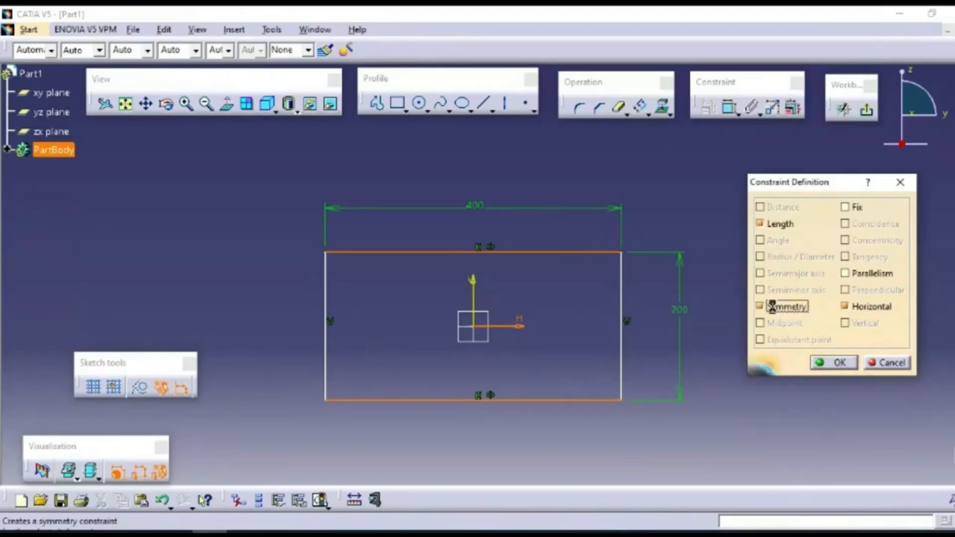
{"action": "left_click", "coordinate": [840, 362]}
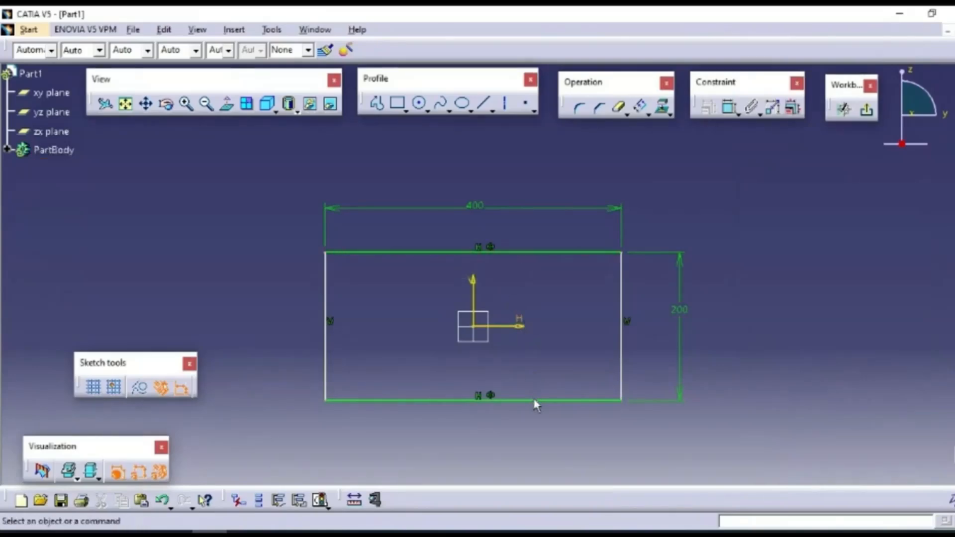
- Constrain the rectangle's two vertical lines to be symmetric about the V axis
{"action": "left_click", "coordinate": [623, 298]}
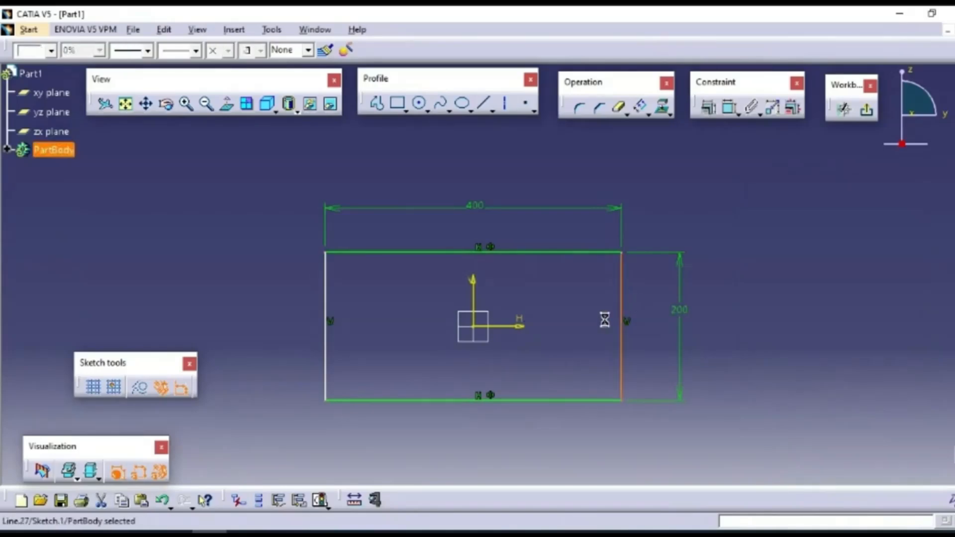
{"action": "left_click", "coordinate": [324, 300], "text": "ctrl"}
{"action": "left_click", "coordinate": [479, 294], "text": "ctrl"}
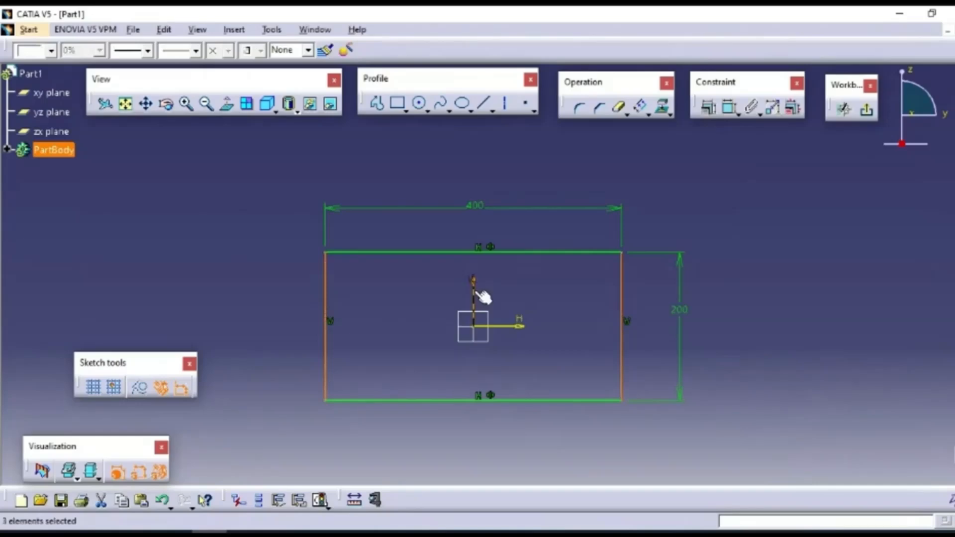
{"action": "left_click", "coordinate": [708, 108]}
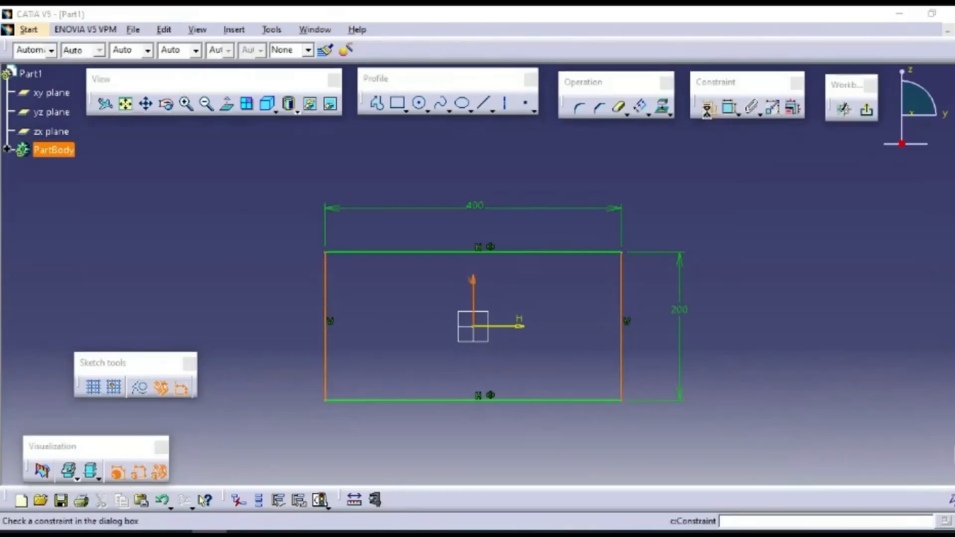
{"action": "left_click", "coordinate": [776, 306]}
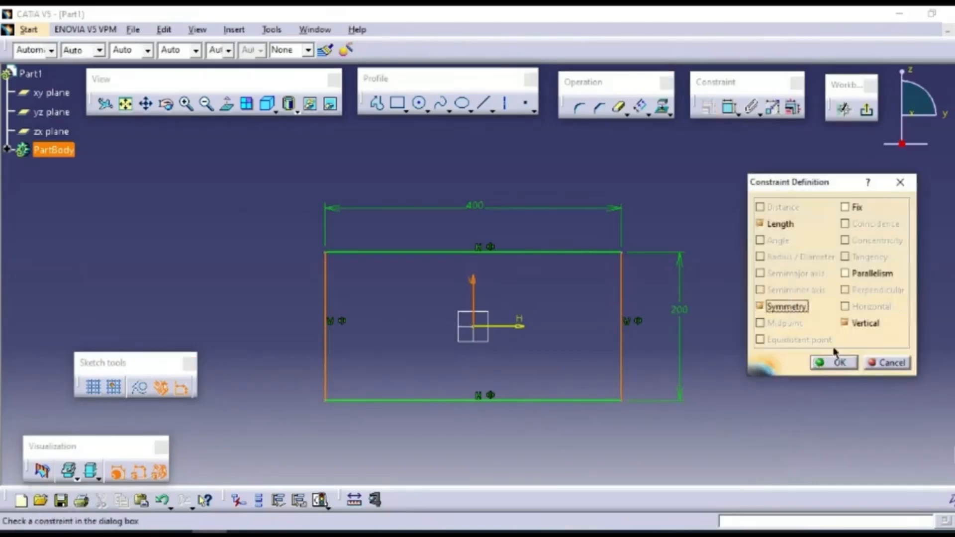
{"action": "left_click", "coordinate": [833, 362]}
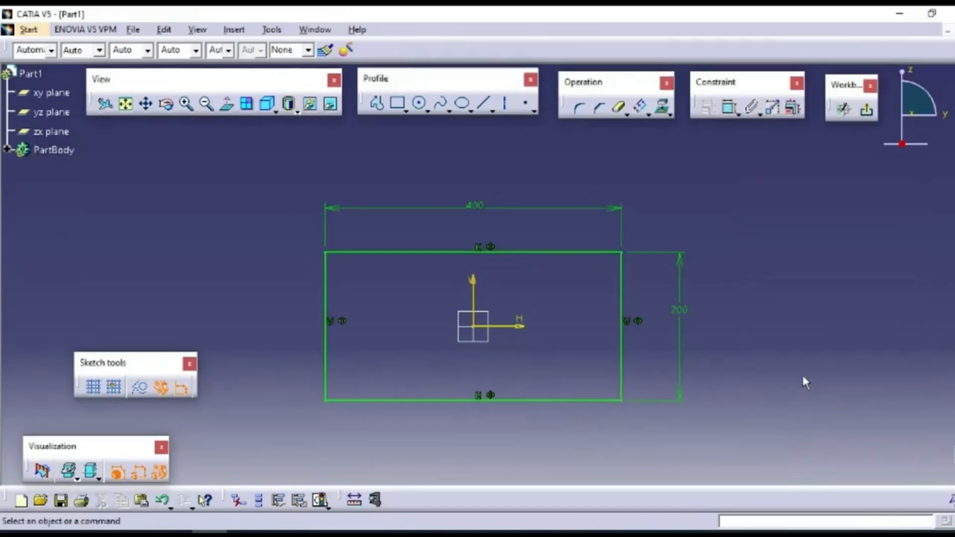
- Draw a circle about 545 mm in diameter beside the rectangle, centred at about H 520 mm, V -43 mm
{"action": "mouse_move", "coordinate": [806, 383]}
{"action": "middle_mouse_down"}
{"action": "mouse_move", "coordinate": [786, 364]}
{"action": "mouse_move", "coordinate": [696, 333]}
{"action": "middle_mouse_up"}
{"action": "left_click", "coordinate": [485, 103]}
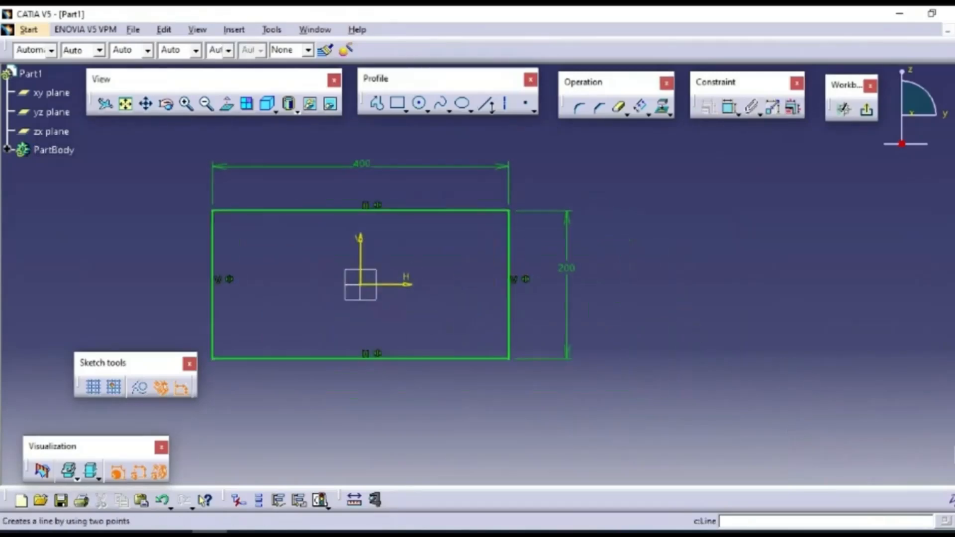
{"action": "left_click", "coordinate": [419, 104]}
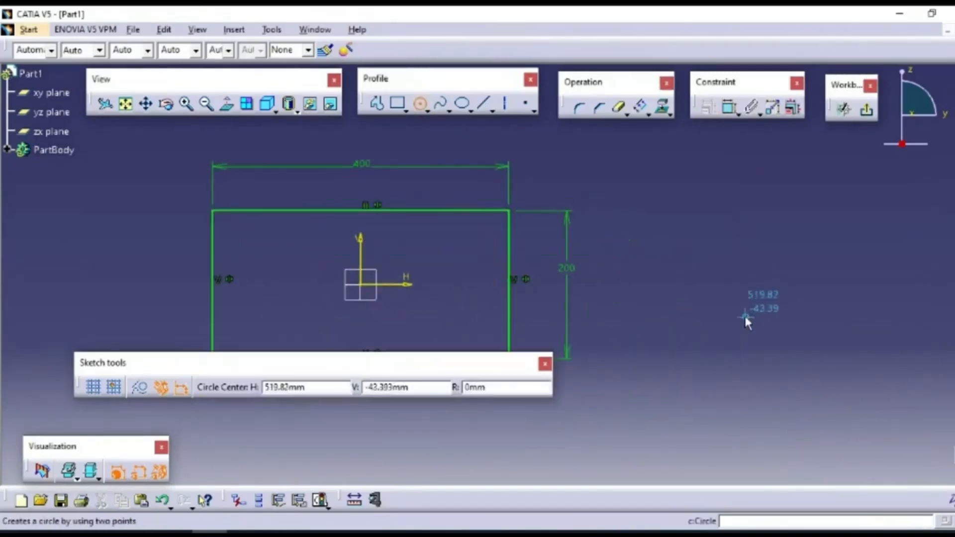
{"action": "left_click", "coordinate": [744, 316]}
{"action": "left_click", "coordinate": [586, 441]}
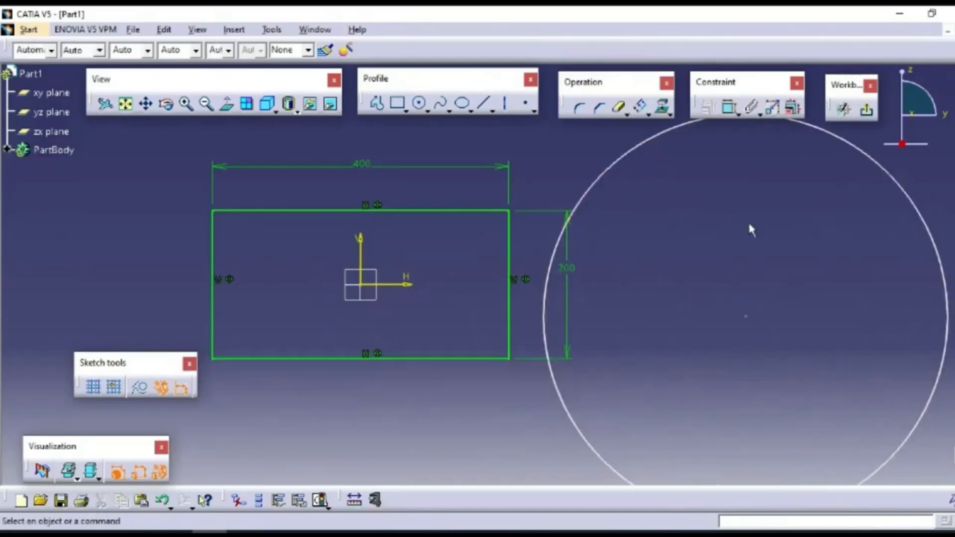
- Dimension the circle's diameter as 500 mm and shift the circle slightly to test its freedom of movement
{"action": "middle_click_drag", "start_coordinate": [747, 219], "coordinate": [733, 296]}
{"action": "left_click", "coordinate": [730, 110]}
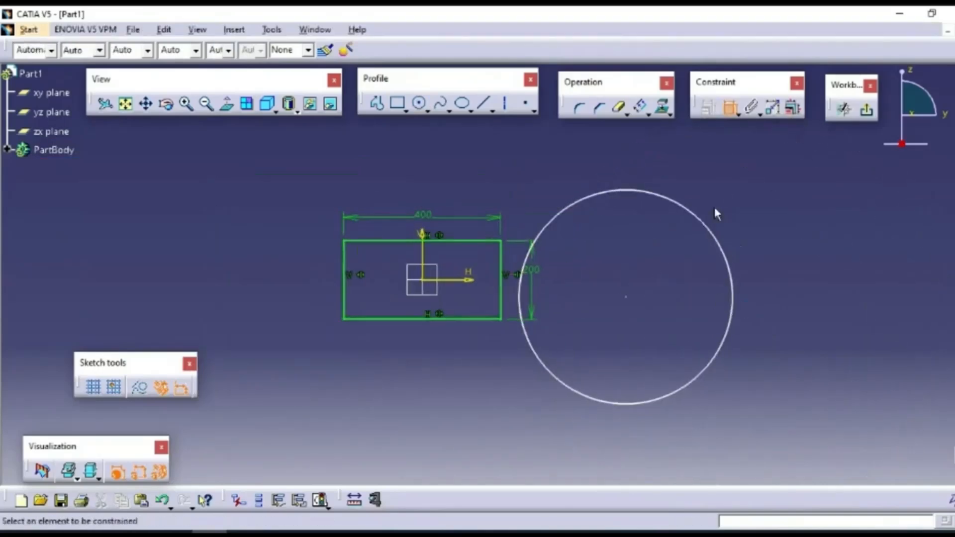
{"action": "left_click", "coordinate": [709, 227]}
{"action": "double_click", "coordinate": [765, 162]}
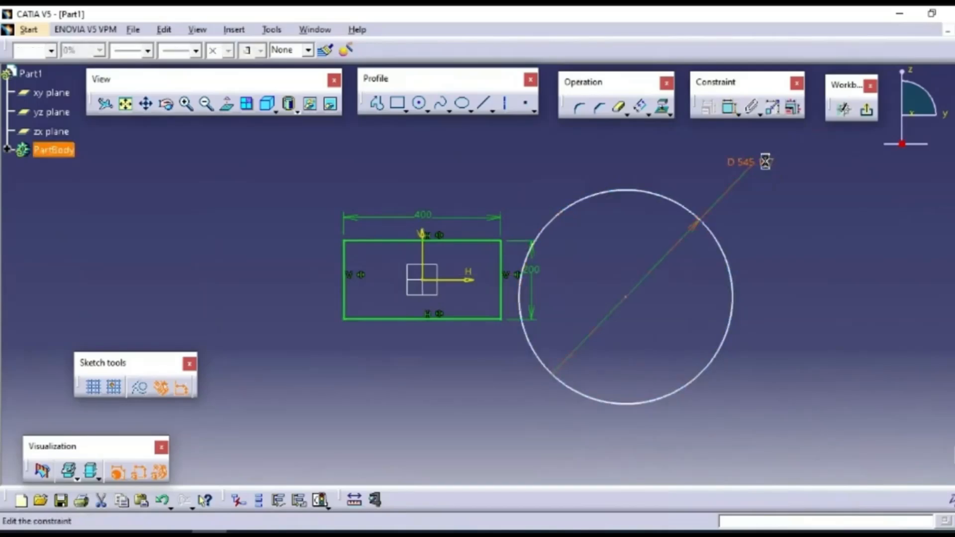
{"action": "type", "text": "500"}
{"action": "key", "text": "Return"}
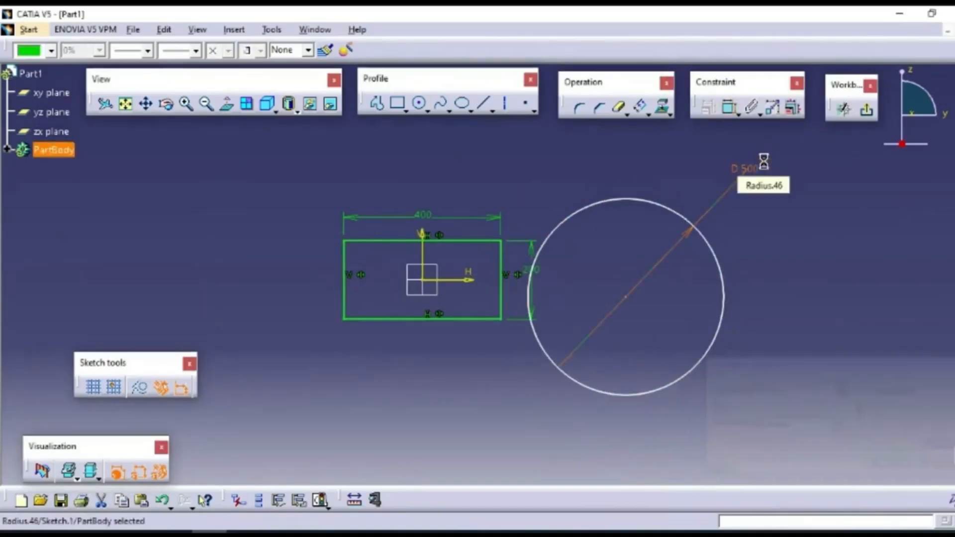
{"action": "mouse_move", "coordinate": [720, 276]}
{"action": "left_mouse_down"}
{"action": "mouse_move", "coordinate": [779, 303]}
{"action": "mouse_move", "coordinate": [767, 256]}
{"action": "mouse_move", "coordinate": [734, 281]}
{"action": "mouse_move", "coordinate": [724, 261]}
{"action": "mouse_move", "coordinate": [726, 286]}
{"action": "left_mouse_up"}
{"action": "left_click", "coordinate": [820, 306]}
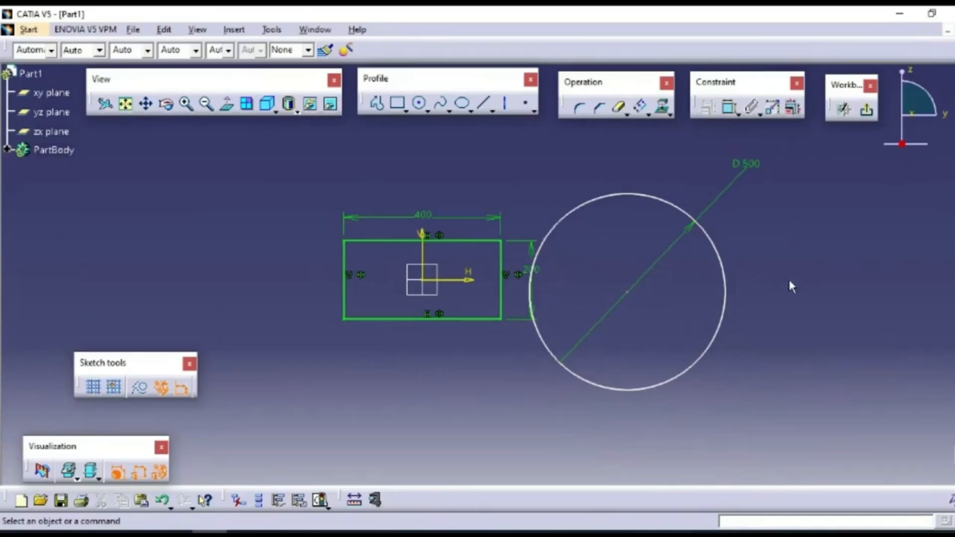
- Apply a tangency constraint between the circle and the rectangle's vertical line nearest to it
{"action": "left_click", "coordinate": [503, 260]}
{"action": "left_click", "coordinate": [559, 230], "text": "ctrl"}
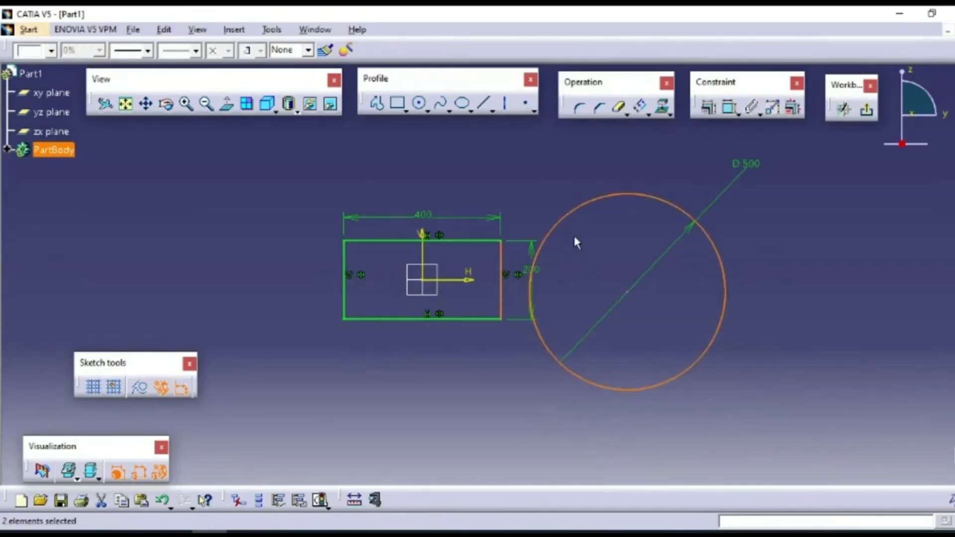
{"action": "left_click", "coordinate": [709, 110]}
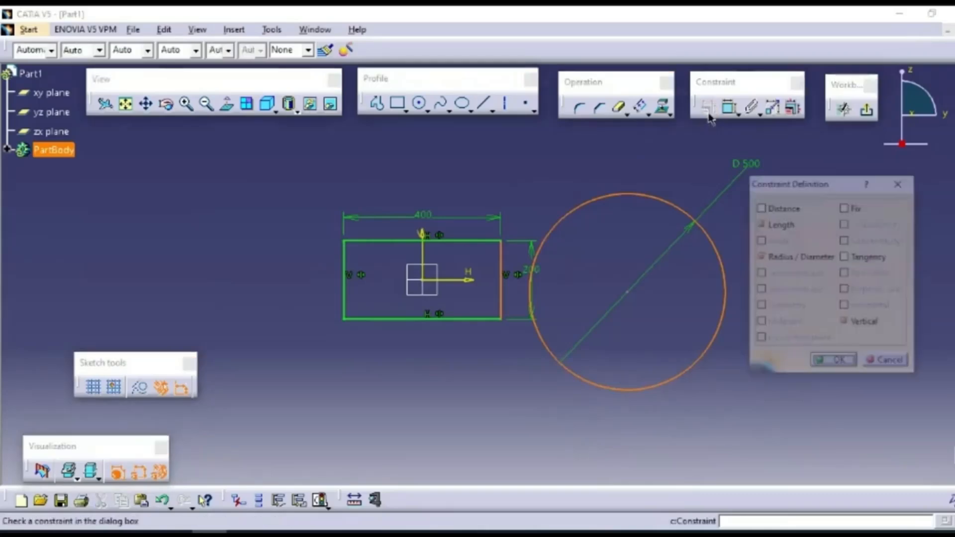
{"action": "left_click", "coordinate": [845, 257]}
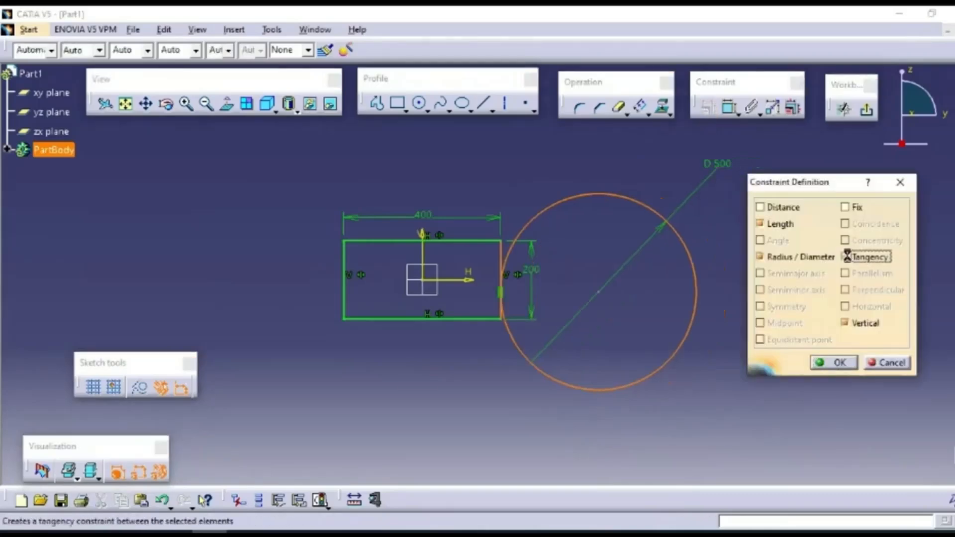
{"action": "left_click", "coordinate": [835, 362]}
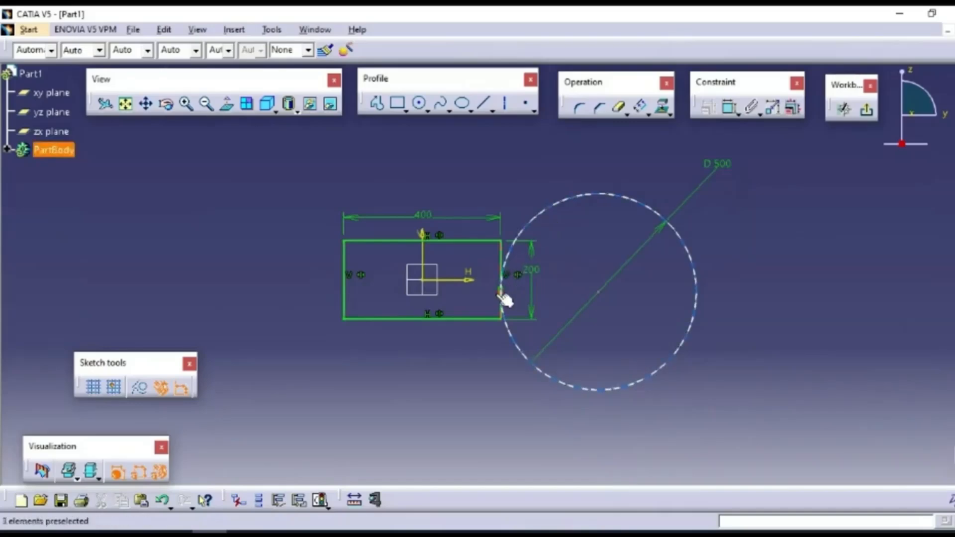
- Shift the tangent circle slightly along the rectangle's vertical line to test its remaining freedom of movement
{"action": "mouse_move", "coordinate": [489, 384]}
{"action": "middle_mouse_down"}
{"action": "mouse_move", "coordinate": [471, 383]}
{"action": "mouse_move", "coordinate": [477, 268]}
{"action": "middle_mouse_up"}
{"action": "mouse_move", "coordinate": [556, 262]}
{"action": "middle_mouse_down"}
{"action": "mouse_move", "coordinate": [531, 326]}
{"action": "mouse_move", "coordinate": [524, 415]}
{"action": "middle_mouse_up"}
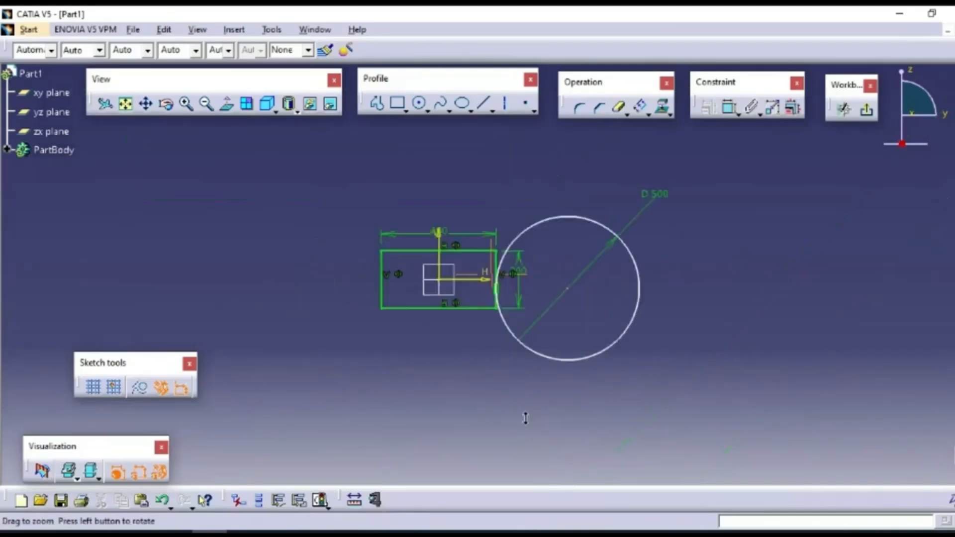
{"action": "left_click_drag", "start_coordinate": [579, 220], "coordinate": [601, 229]}
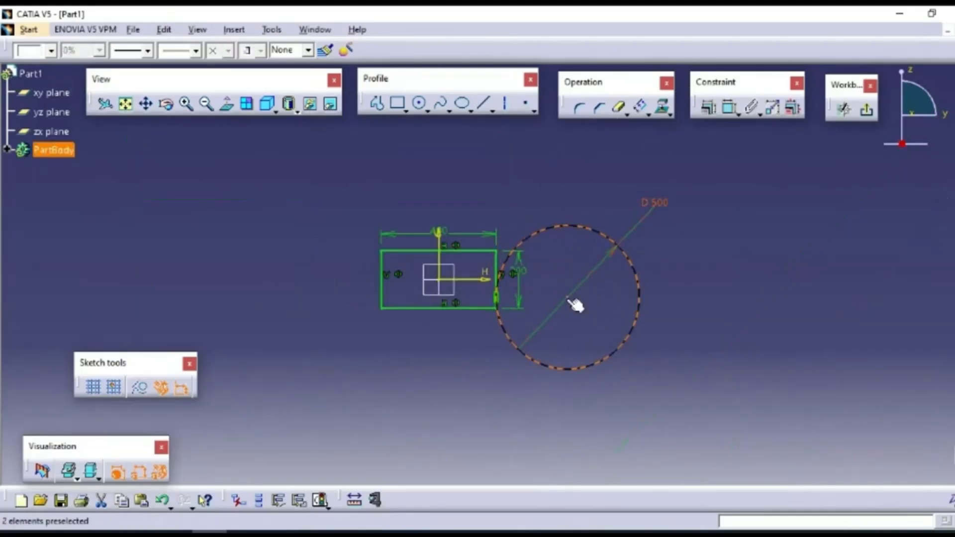
- Shift the tangent circle along the rectangle's line, and constrain its centre coincident with the sketch's H axis
{"action": "left_click", "coordinate": [570, 301]}
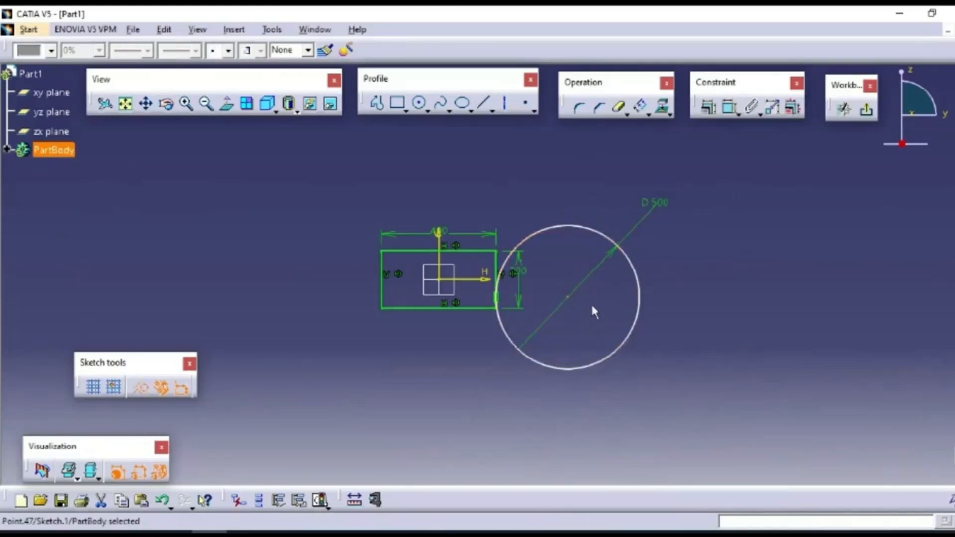
{"action": "left_click_drag", "start_coordinate": [639, 326], "coordinate": [587, 291]}
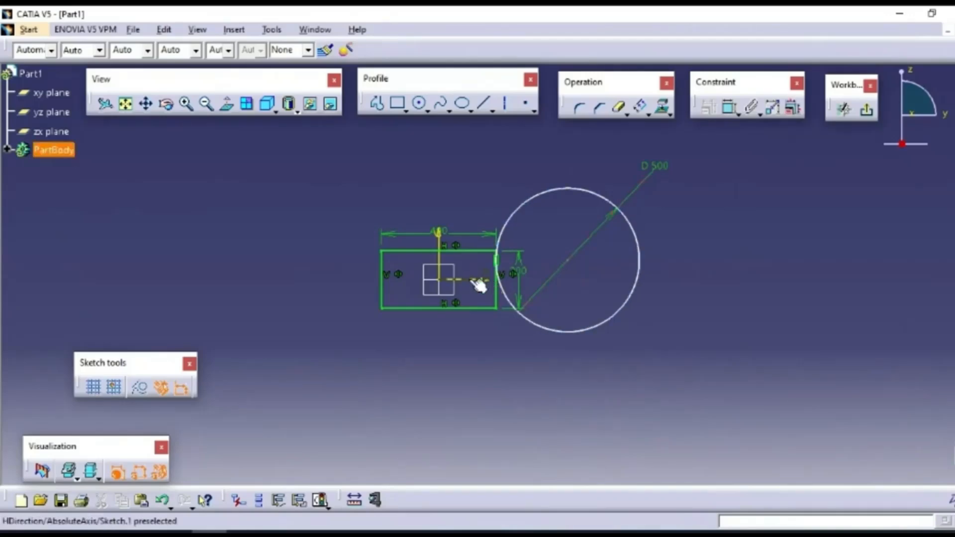
{"action": "left_click", "coordinate": [571, 265]}
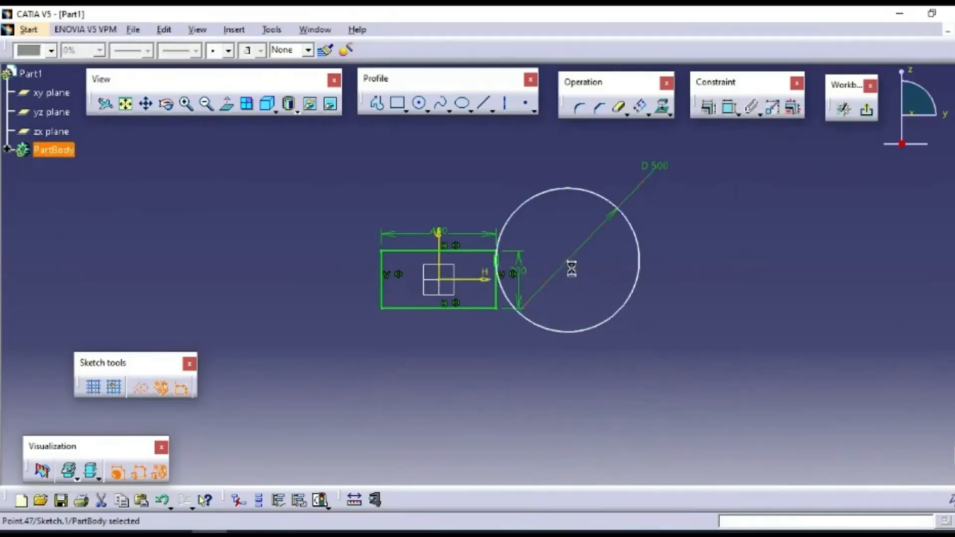
{"action": "left_click", "coordinate": [476, 279], "text": "ctrl"}
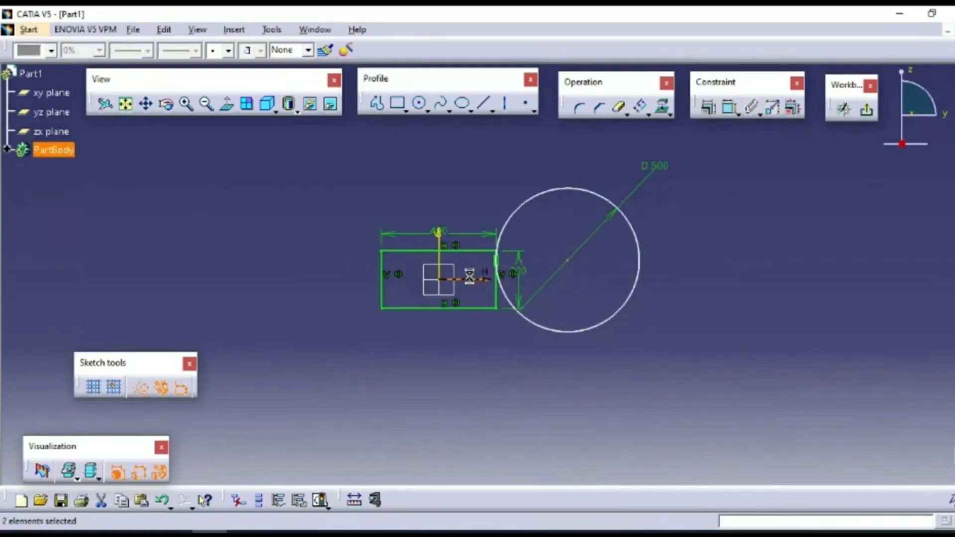
{"action": "left_click", "coordinate": [706, 112]}
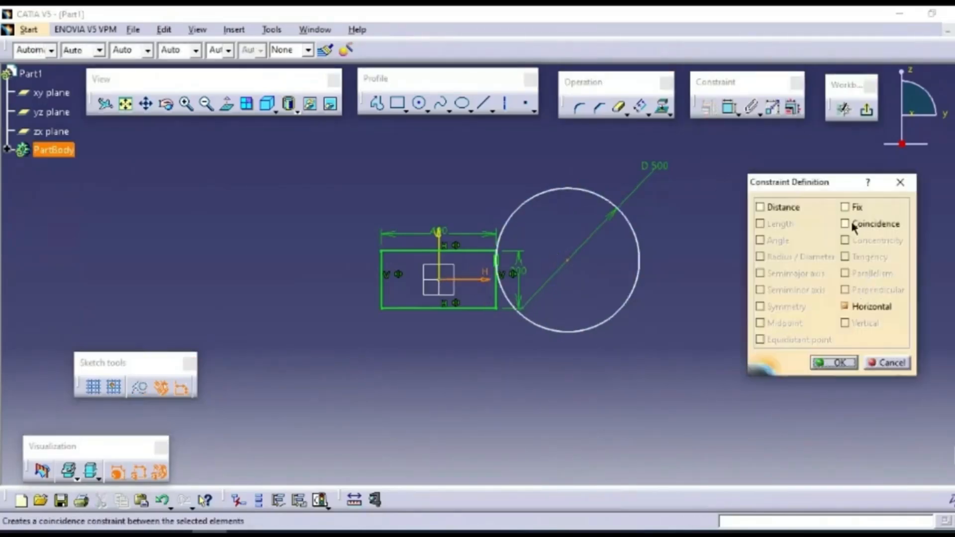
{"action": "left_click", "coordinate": [846, 224]}
{"action": "left_click", "coordinate": [851, 363]}
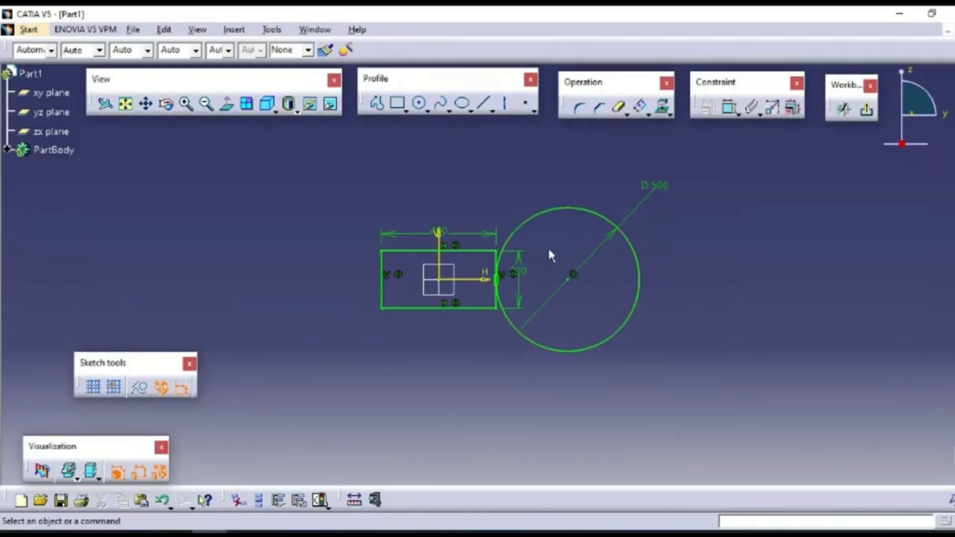
- Delete the 500 mm circle from the sketch
{"action": "left_click", "coordinate": [605, 219]}
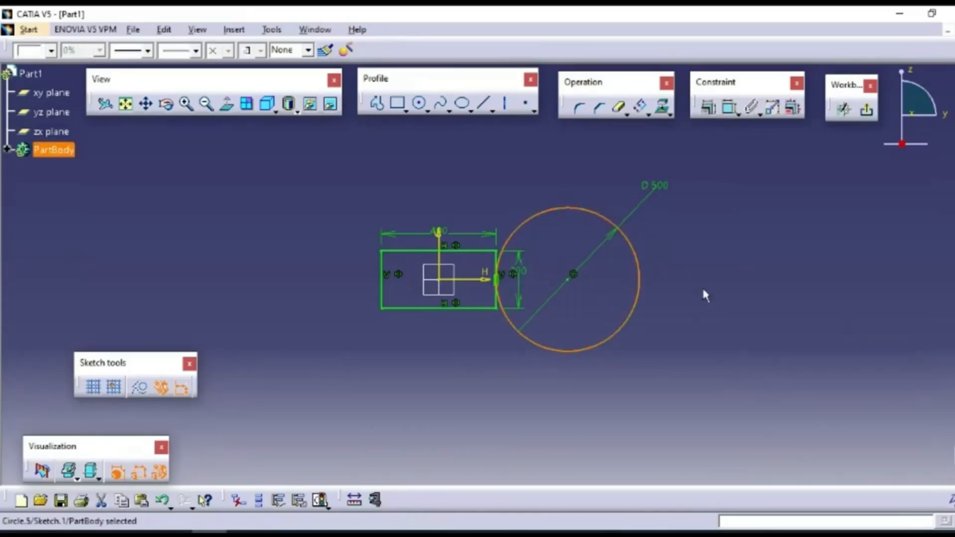
{"action": "key", "text": "Delete"}
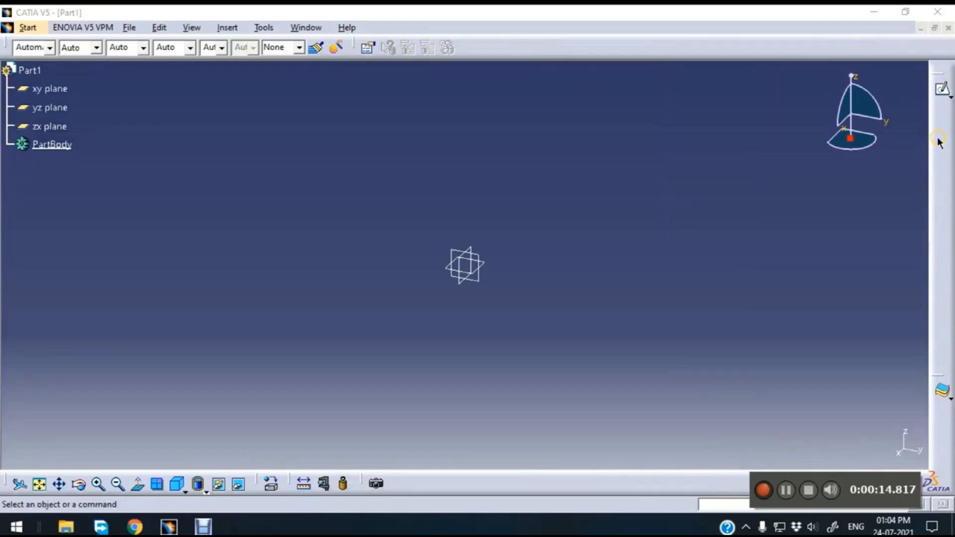
{"action": "right_click", "coordinate": [820, 46]}
{"action": "right_click", "coordinate": [669, 44]}
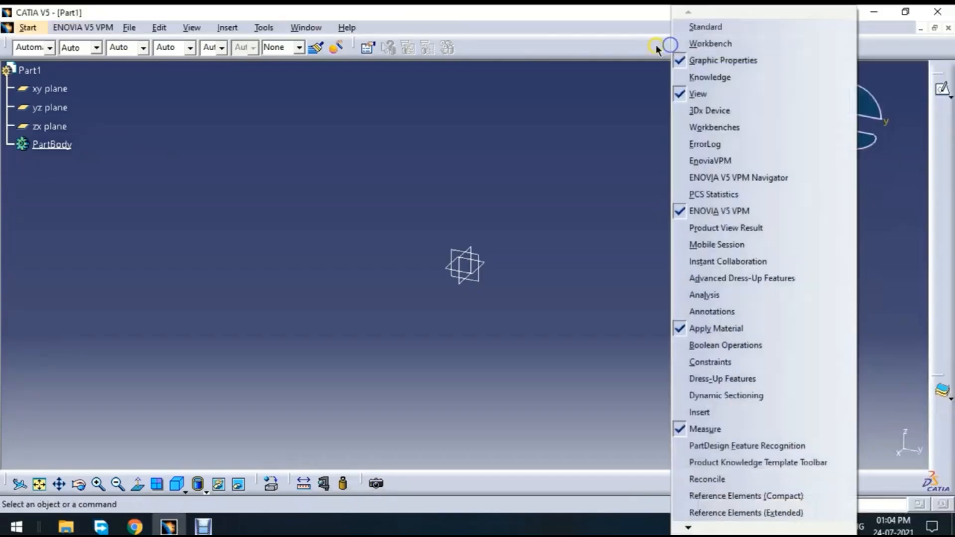
{"action": "right_click", "coordinate": [943, 148]}
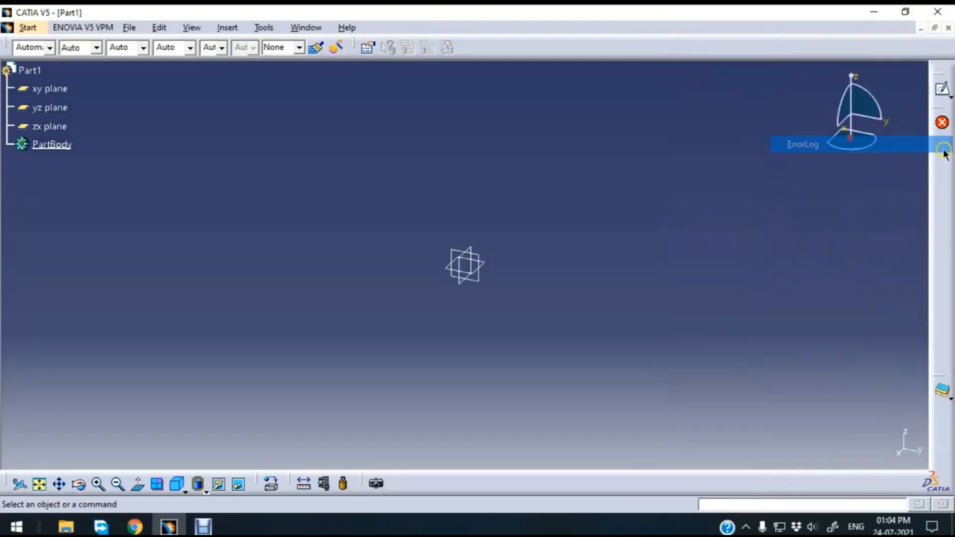
{"action": "left_click", "coordinate": [941, 124]}
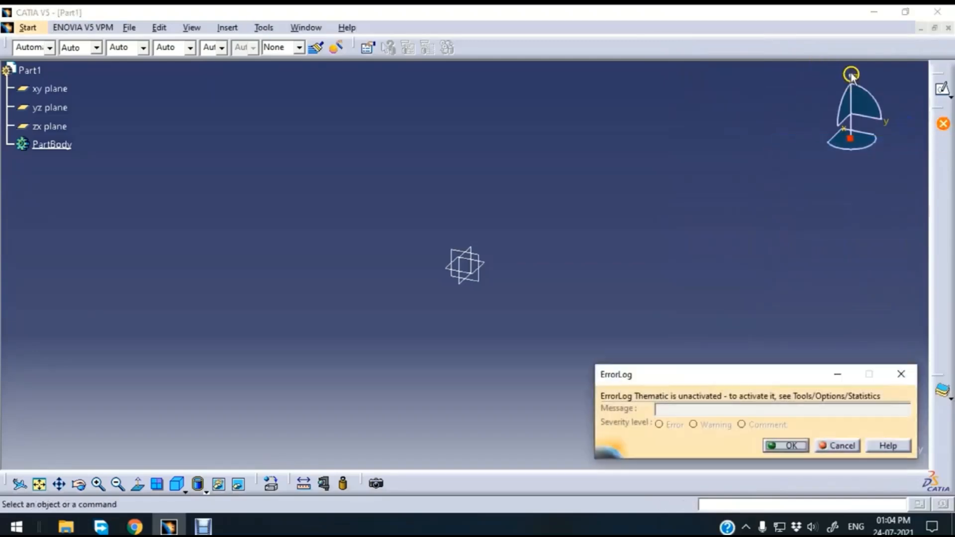
{"action": "left_click", "coordinate": [848, 451]}
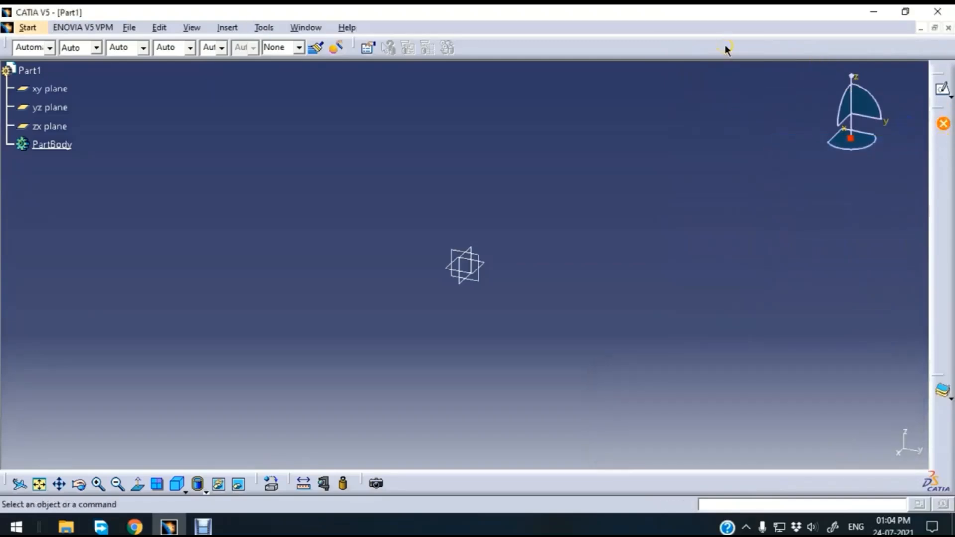
- Open the toolbar customization settings and restore the default contents of all toolbars
{"action": "right_click", "coordinate": [724, 44]}
{"action": "right_click", "coordinate": [944, 265]}
{"action": "mouse_move", "coordinate": [786, 526]}
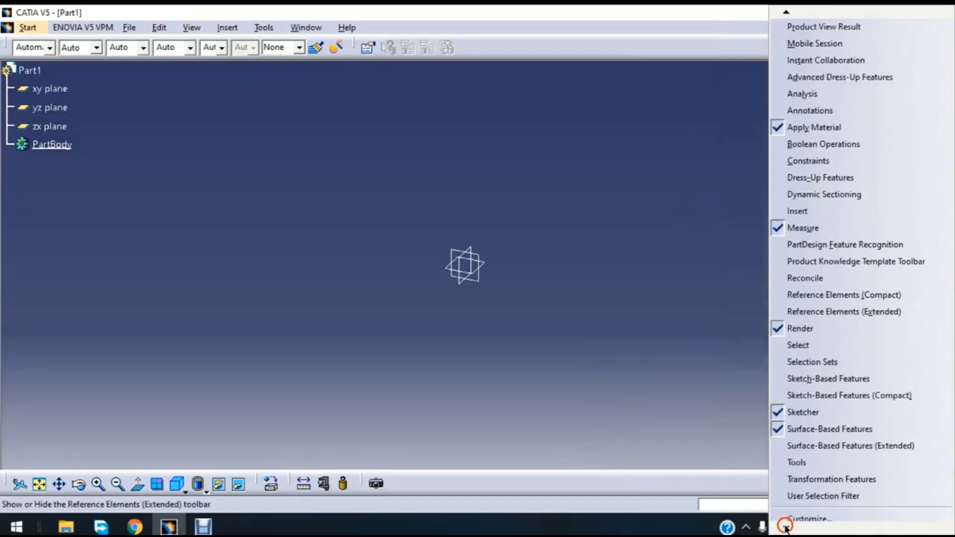
{"action": "left_click", "coordinate": [810, 485]}
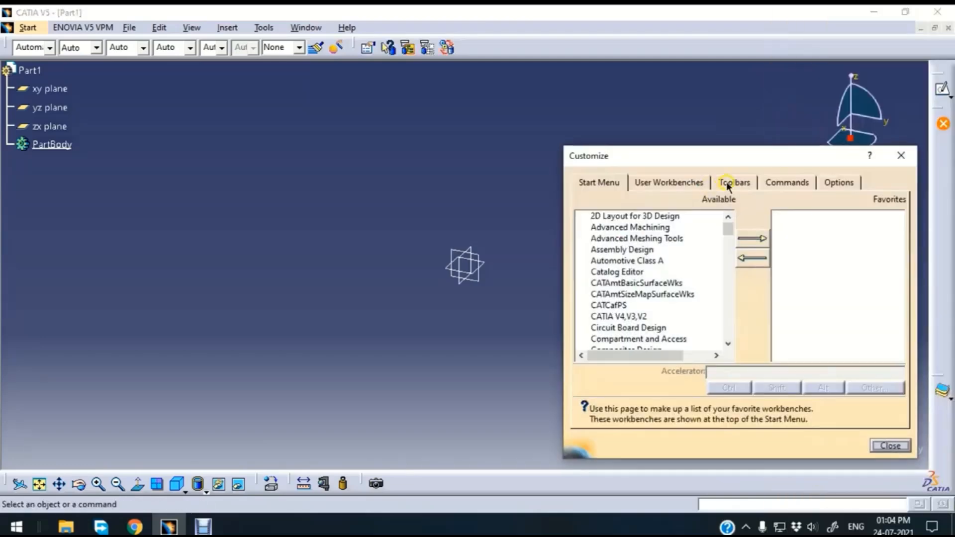
{"action": "left_click", "coordinate": [727, 183]}
{"action": "left_click", "coordinate": [866, 275]}
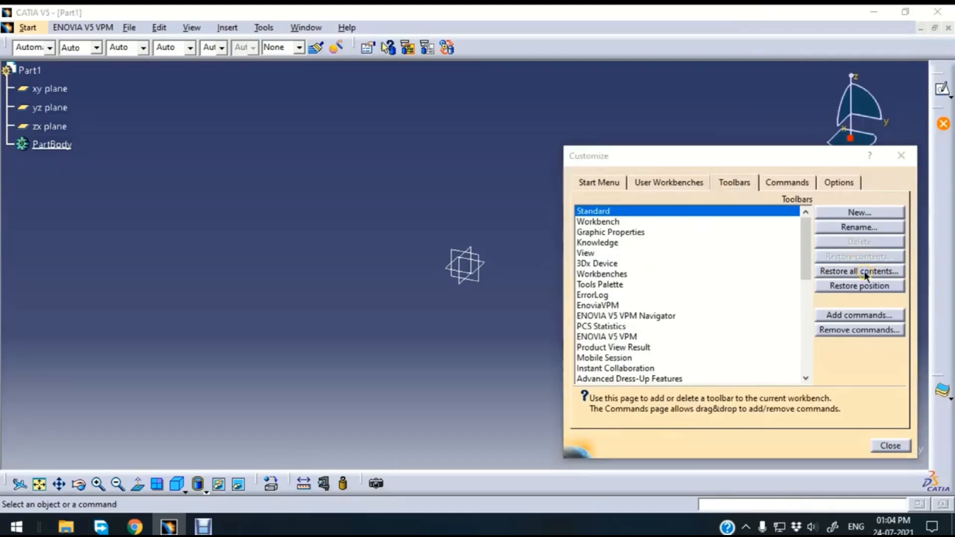
{"action": "left_click", "coordinate": [471, 294]}
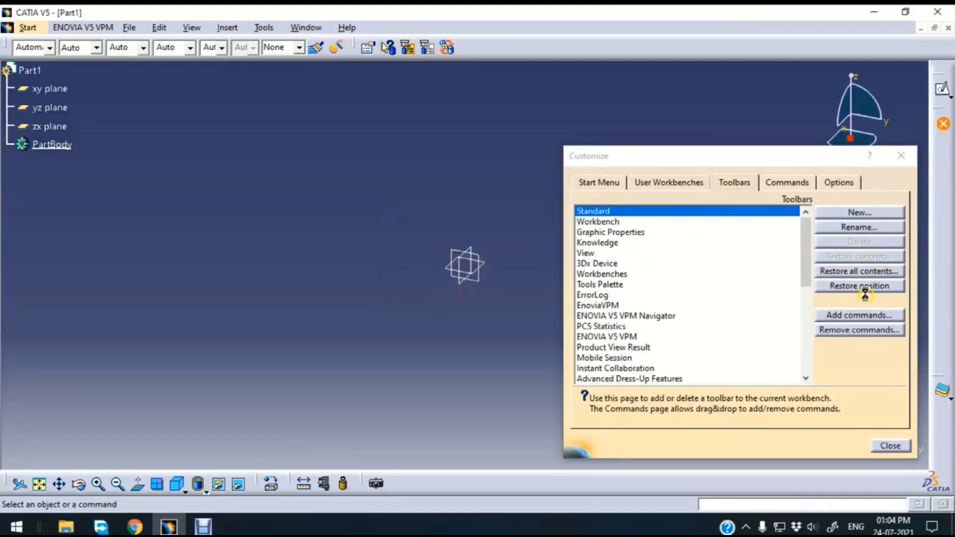
- Restore the toolbars to their default positions, and close the floating ENOVIA V5 VPM Navigator toolbar
{"action": "left_click", "coordinate": [859, 287]}
{"action": "left_click", "coordinate": [471, 294]}
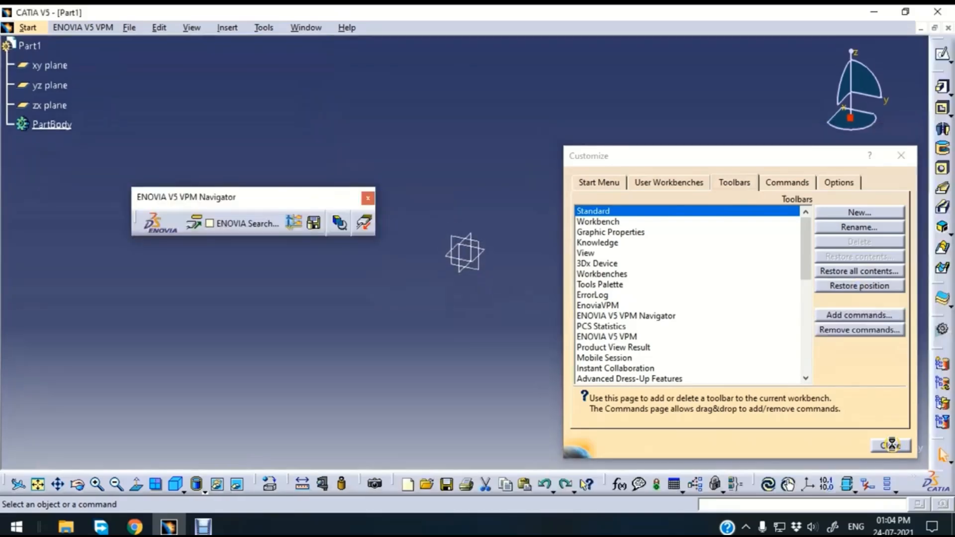
{"action": "left_click", "coordinate": [890, 445]}
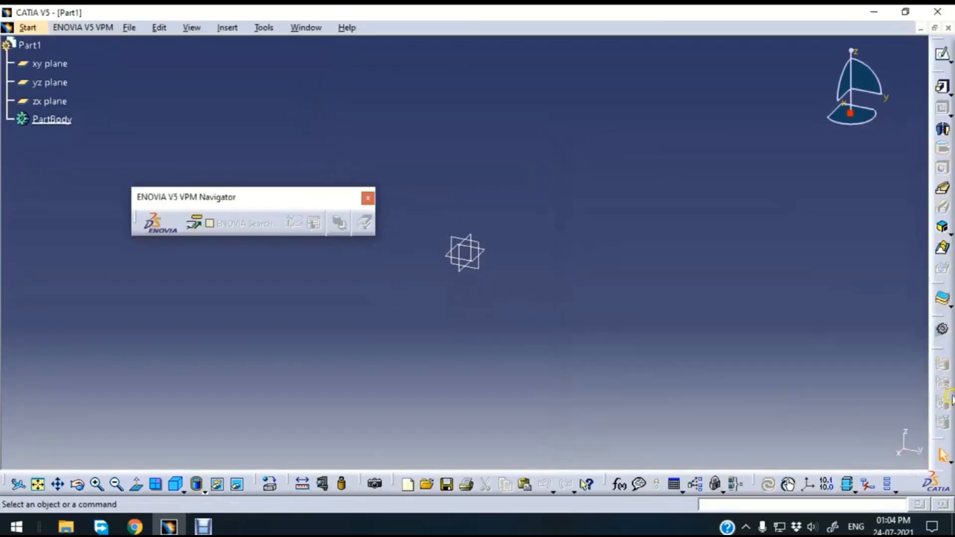
{"action": "left_click", "coordinate": [338, 223]}
{"action": "left_click", "coordinate": [368, 198]}
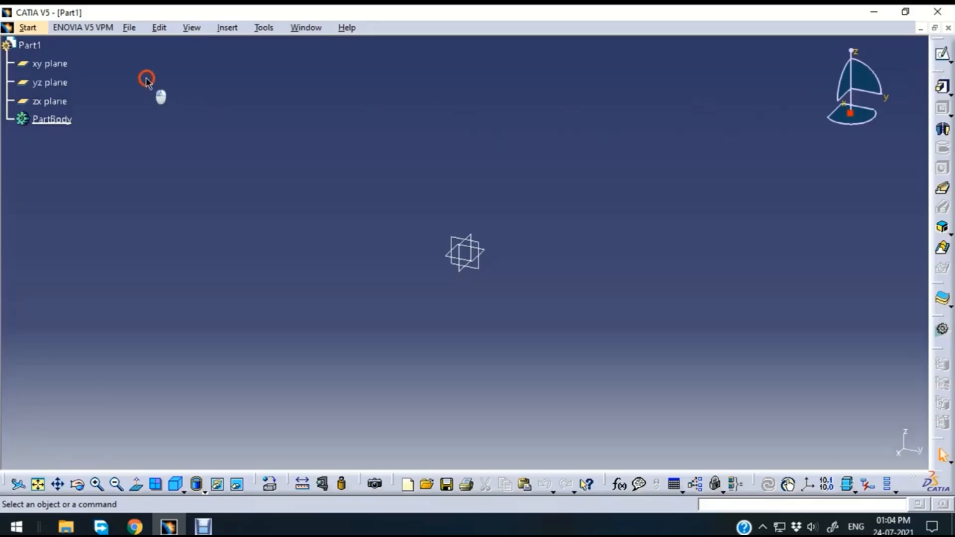
- Undock the Sketch-Based Features, Dress-Up Features, Transformation Features, Reference Elements and Sketcher toolbars and float them in a row above the model
{"action": "left_click_drag", "start_coordinate": [146, 79], "coordinate": [146, 80]}
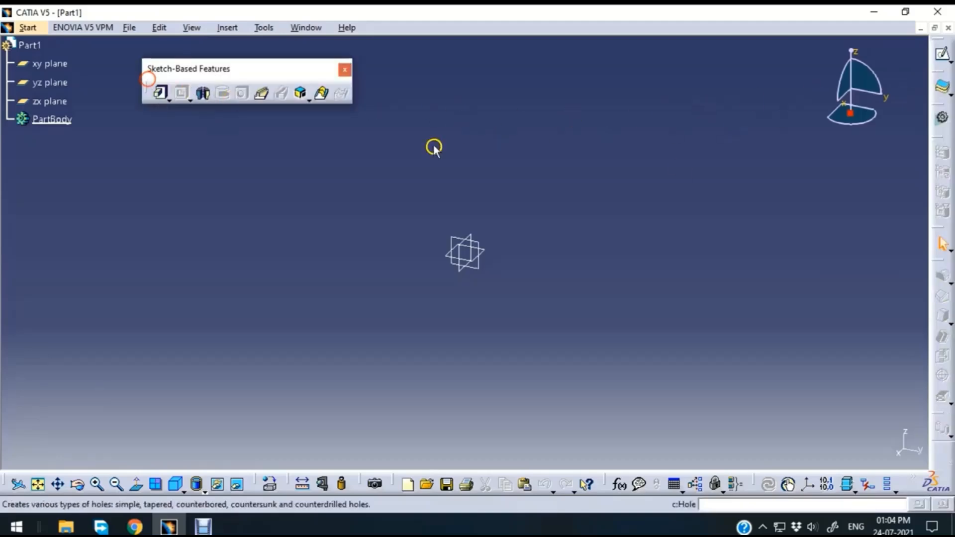
{"action": "left_click_drag", "start_coordinate": [938, 260], "coordinate": [375, 76]}
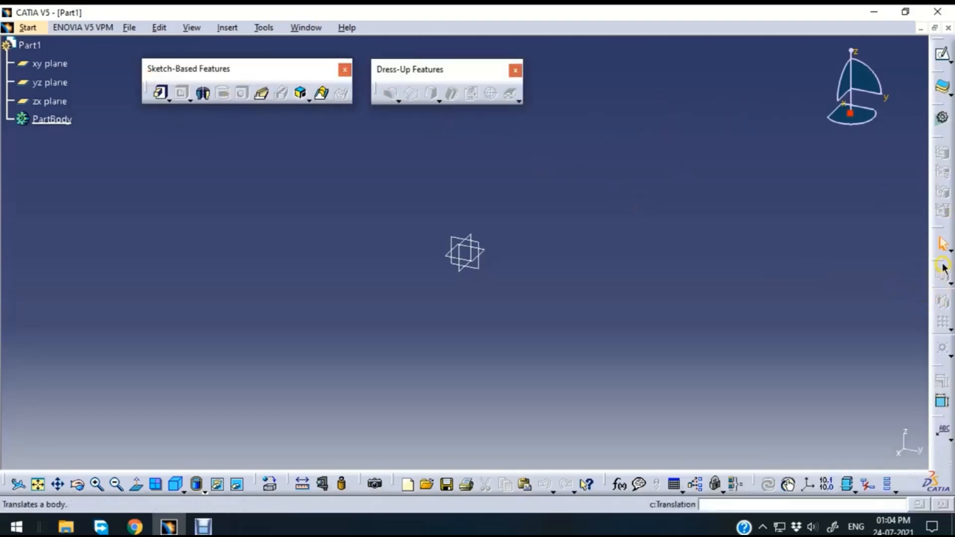
{"action": "left_click_drag", "start_coordinate": [942, 266], "coordinate": [544, 75]}
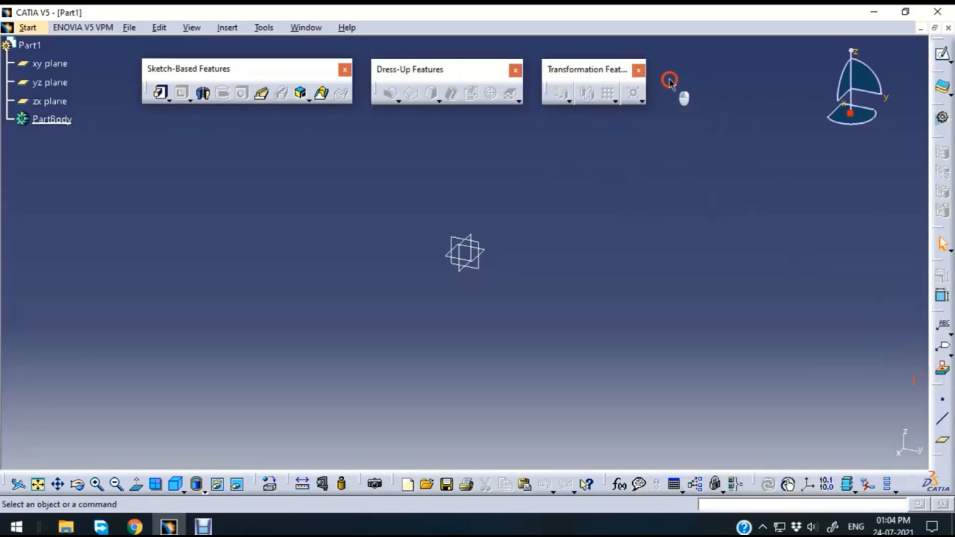
{"action": "left_click_drag", "start_coordinate": [670, 81], "coordinate": [670, 81]}
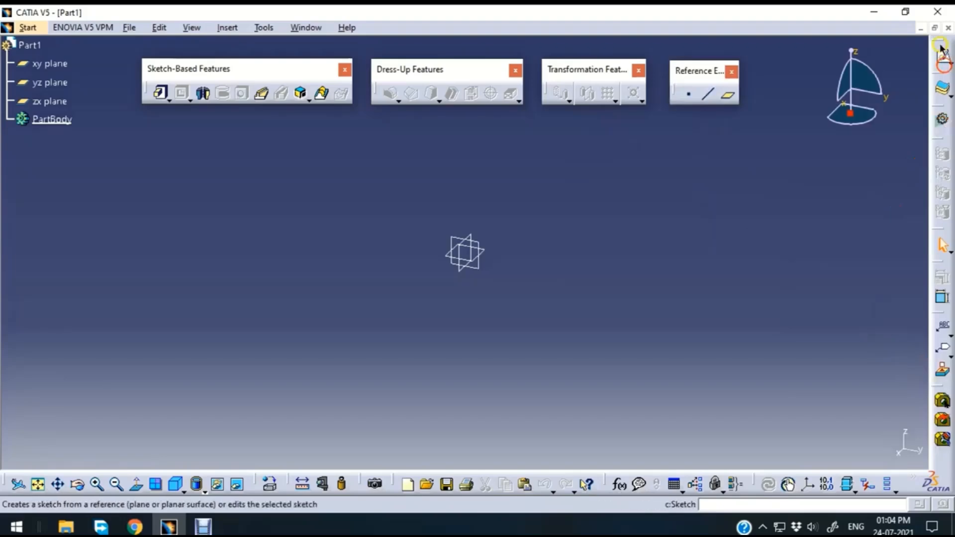
{"action": "left_click_drag", "start_coordinate": [765, 79], "coordinate": [765, 79]}
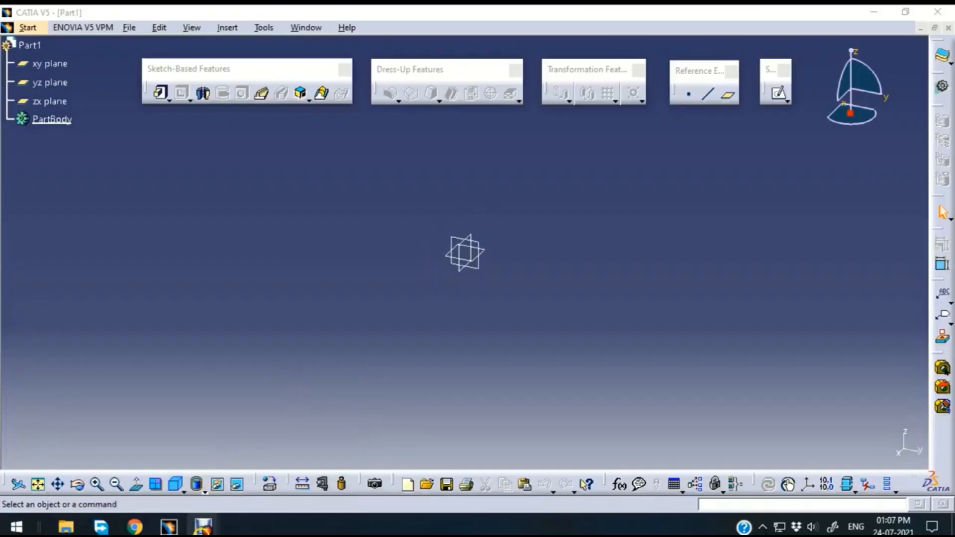
- Reposition the floating Sketch-Based Features toolbar slightly and view the available Pad command variants
{"action": "mouse_move", "coordinate": [207, 523]}
{"action": "mouse_move", "coordinate": [235, 423]}
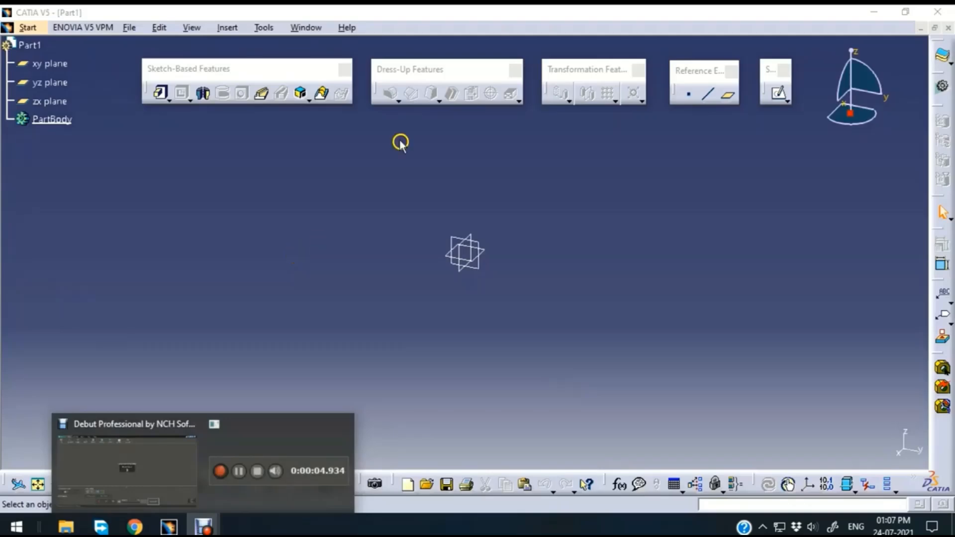
{"action": "left_click", "coordinate": [245, 216]}
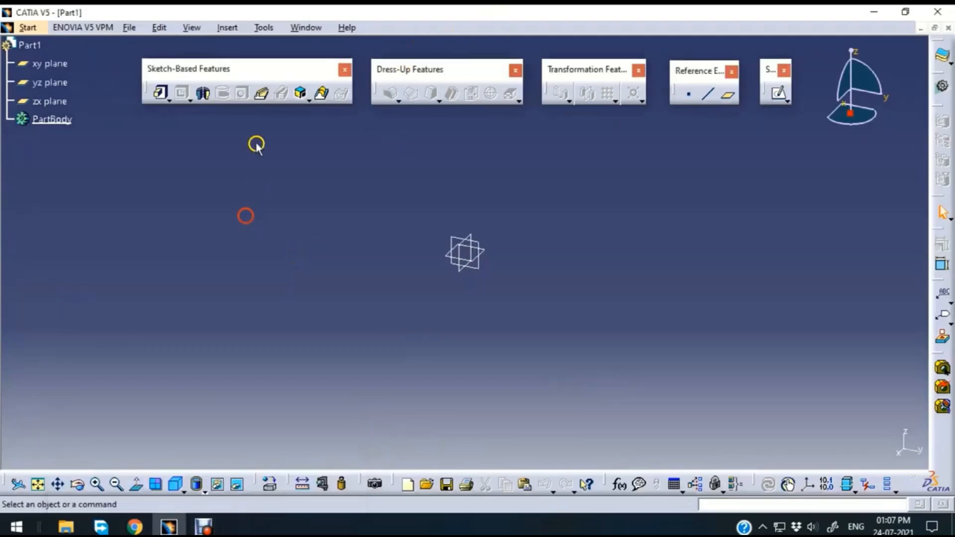
{"action": "left_click_drag", "start_coordinate": [268, 68], "coordinate": [258, 70]}
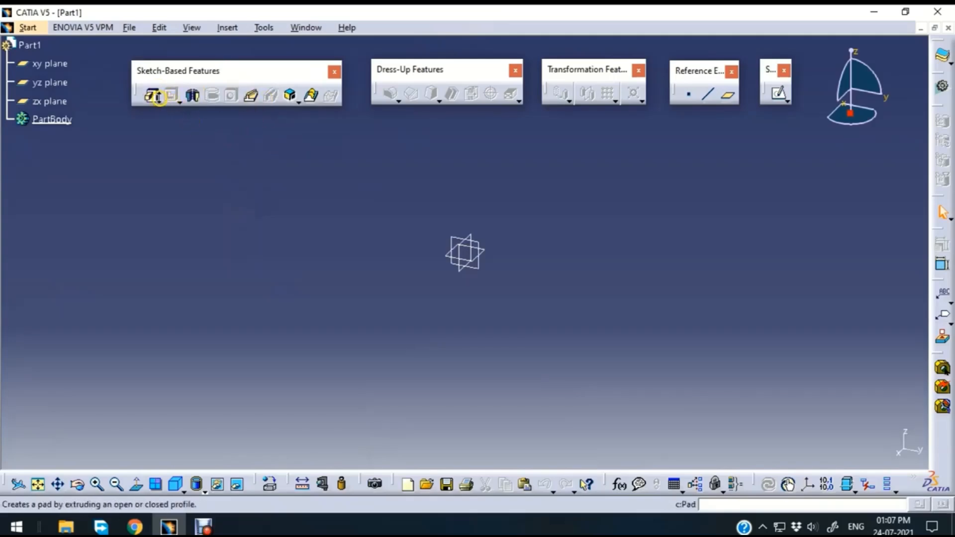
{"action": "left_click", "coordinate": [158, 100]}
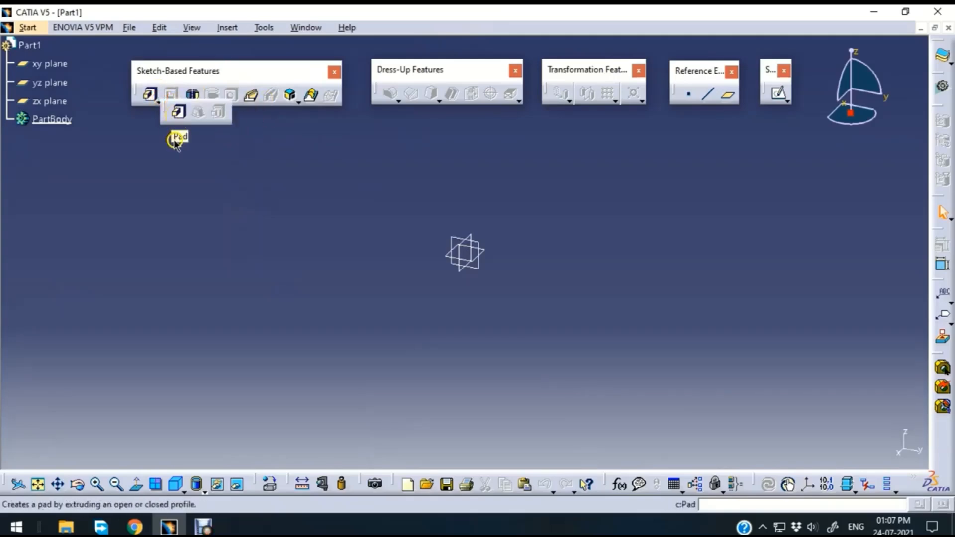
{"action": "left_click", "coordinate": [198, 163]}
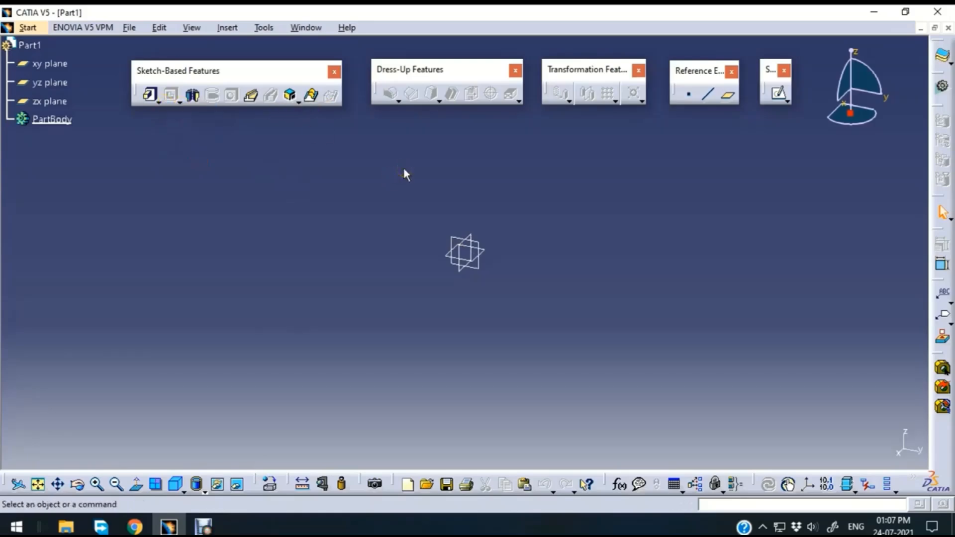
- Start a sketch on the yz plane and draw a circle about 188 mm in diameter centred on the origin
{"action": "left_click", "coordinate": [778, 95]}
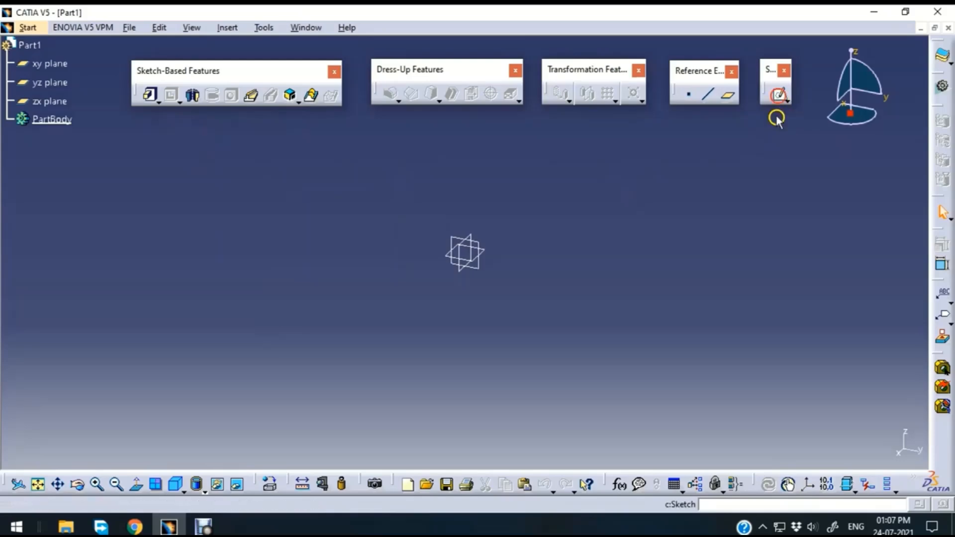
{"action": "left_click", "coordinate": [455, 238]}
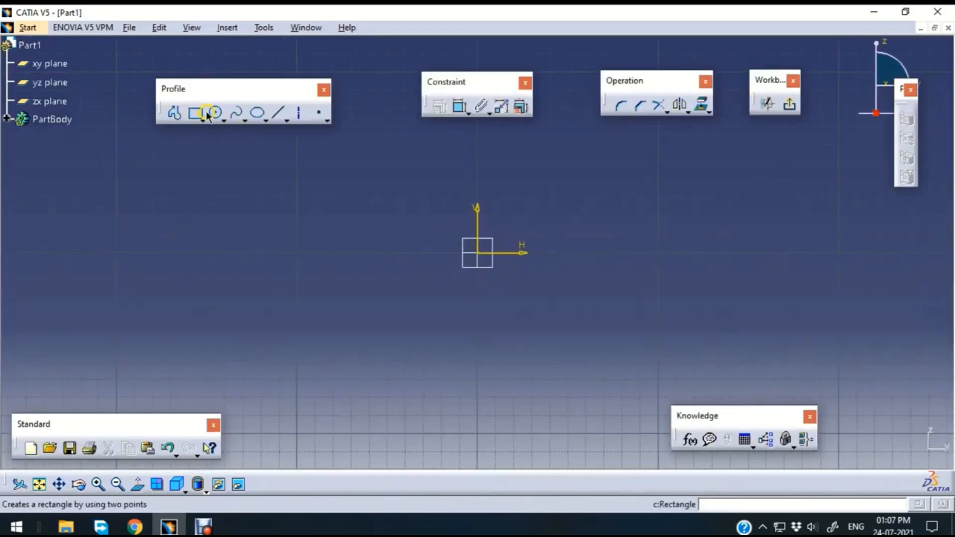
{"action": "left_click", "coordinate": [215, 113]}
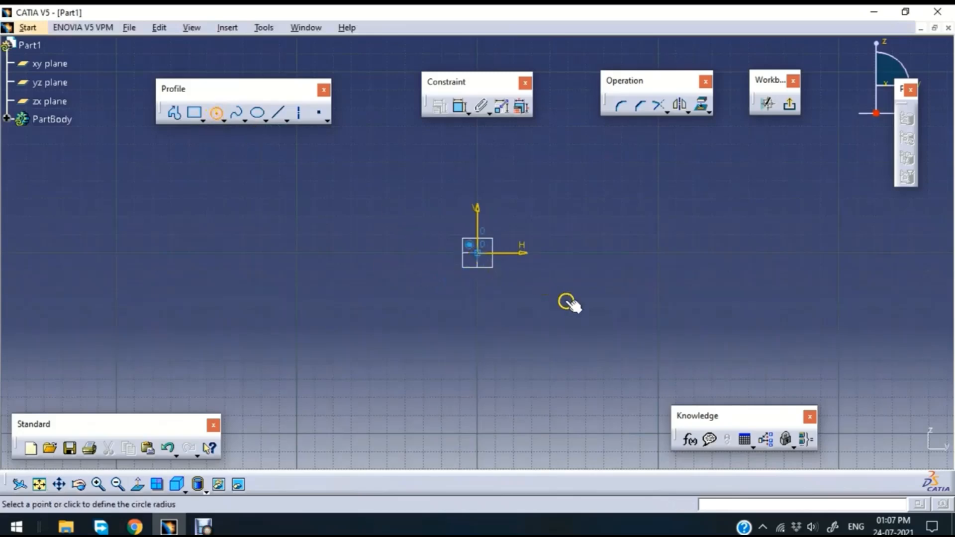
{"action": "left_click", "coordinate": [477, 253]}
{"action": "left_click", "coordinate": [623, 337]}
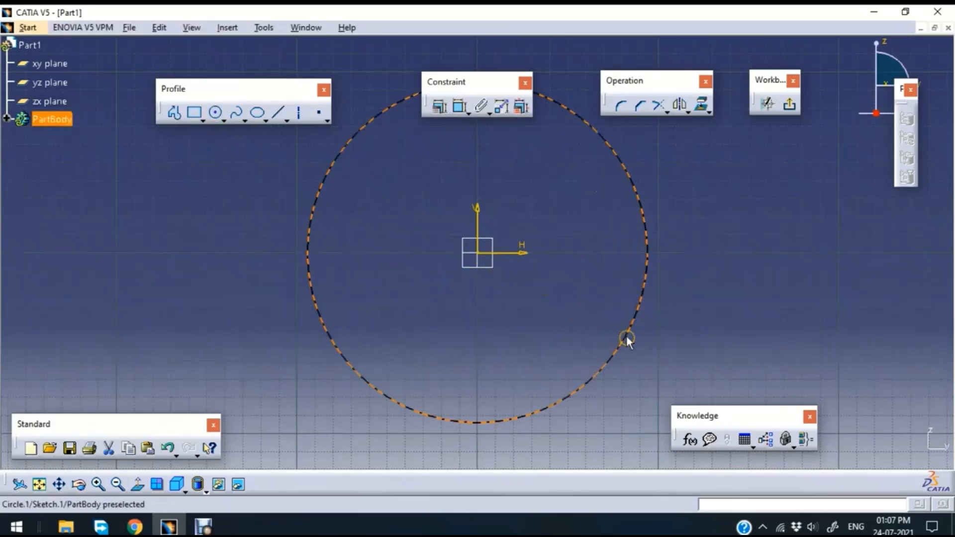
- Dimension the circle's diameter, set it to 200 mm, and exit the sketch
{"action": "middle_click_drag", "start_coordinate": [738, 202], "coordinate": [710, 232]}
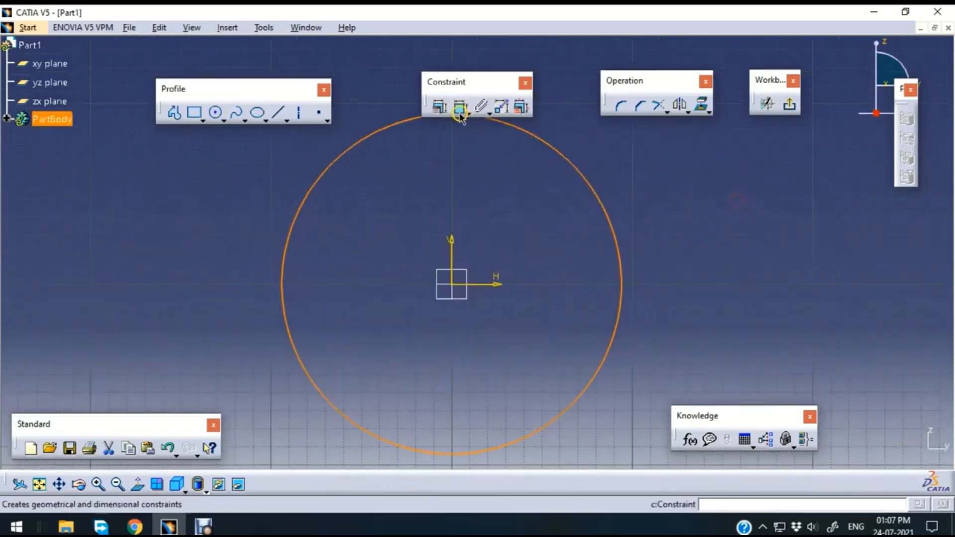
{"action": "left_click", "coordinate": [699, 219]}
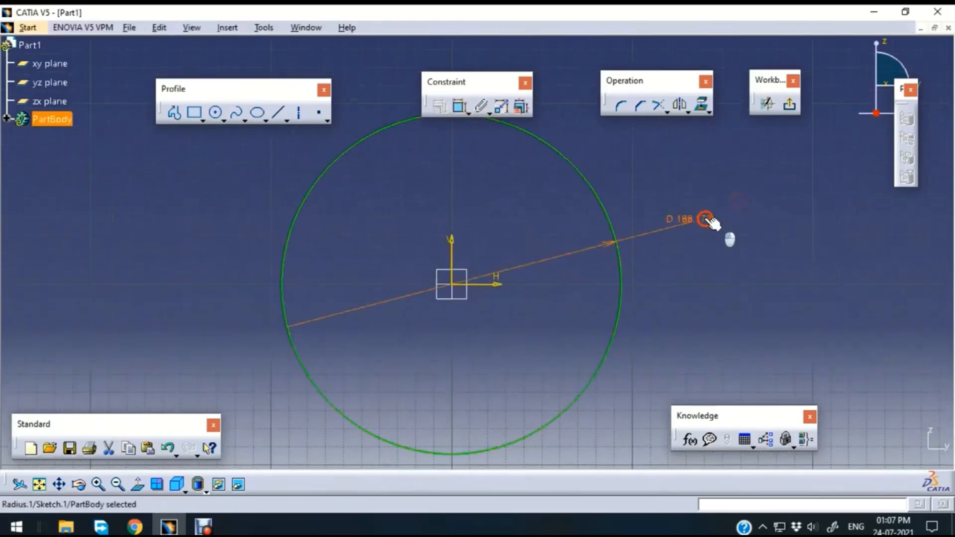
{"action": "double_click", "coordinate": [705, 219]}
{"action": "type", "text": "200mm"}
{"action": "key", "text": "Return"}
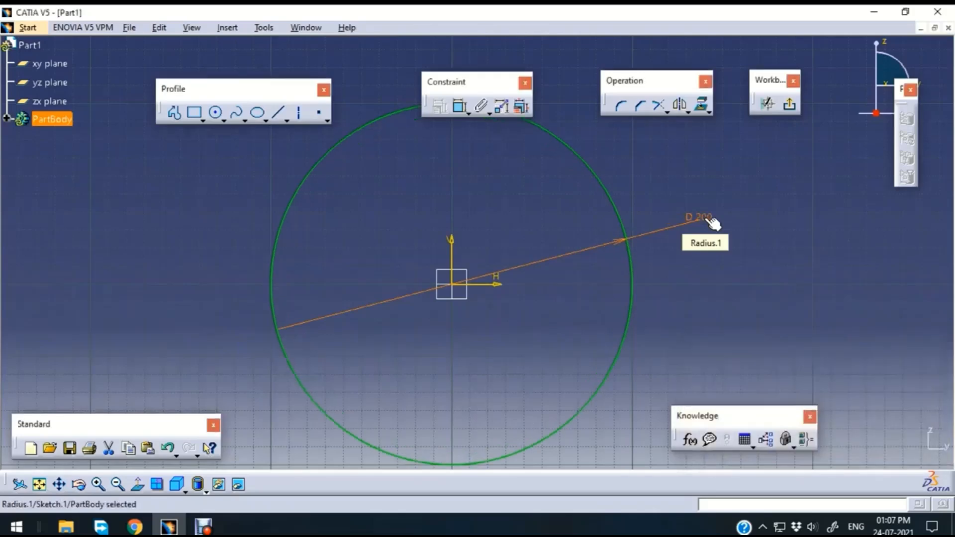
{"action": "left_click", "coordinate": [786, 158]}
{"action": "left_click", "coordinate": [789, 104]}
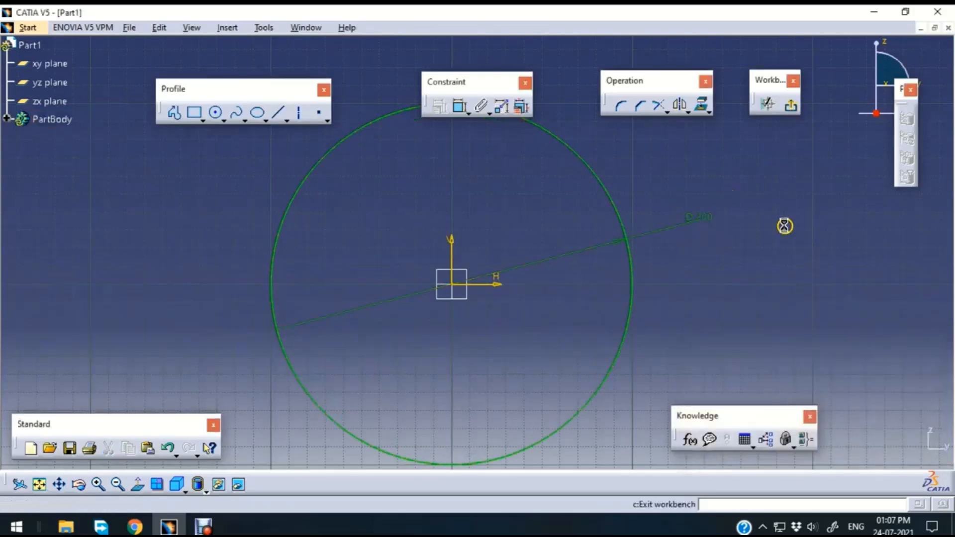
- Start a Pad on the circle sketch with a Dimension length of 1000 mm and preview it
{"action": "middle_click_drag", "start_coordinate": [658, 214], "coordinate": [662, 276], "text": "ctrl"}
{"action": "left_click", "coordinate": [203, 242]}
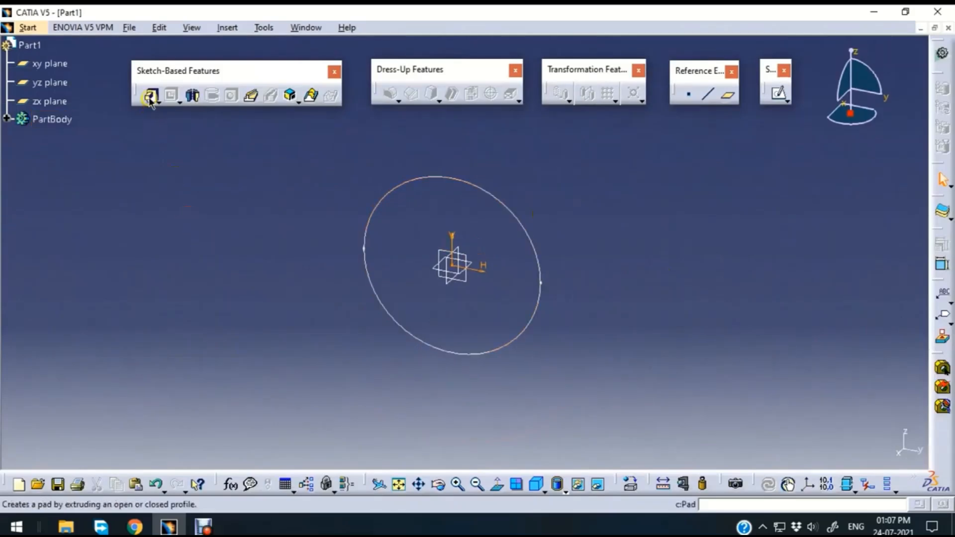
{"action": "left_click", "coordinate": [149, 95]}
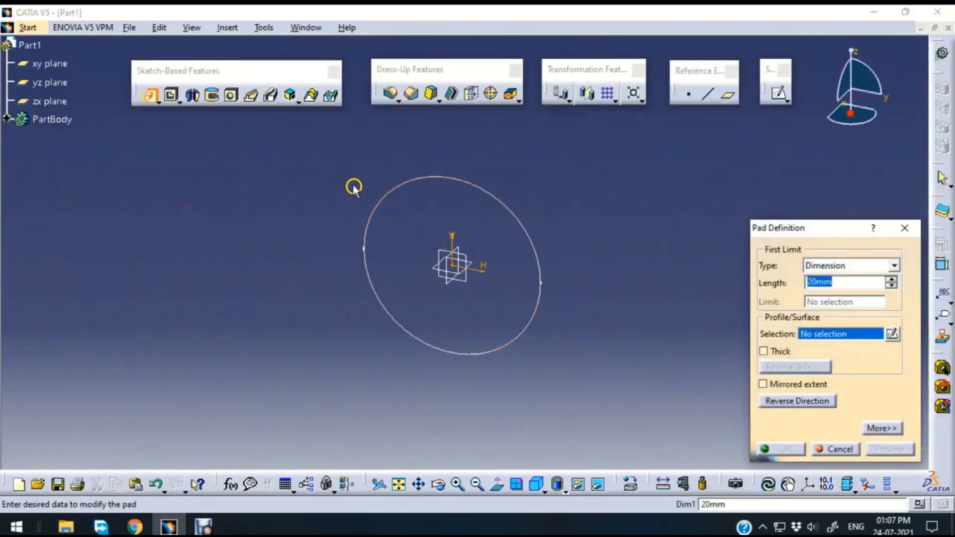
{"action": "left_click", "coordinate": [396, 186]}
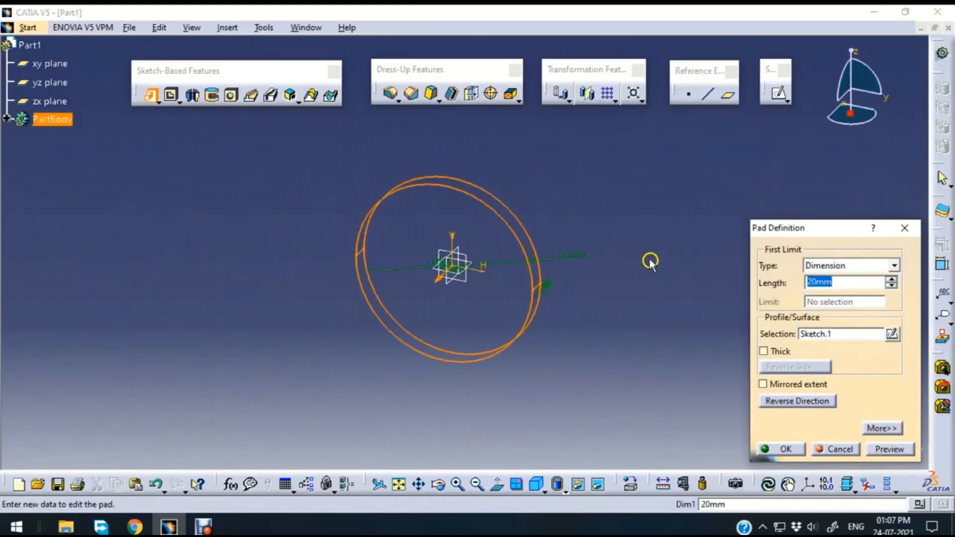
{"action": "type", "text": "10"}
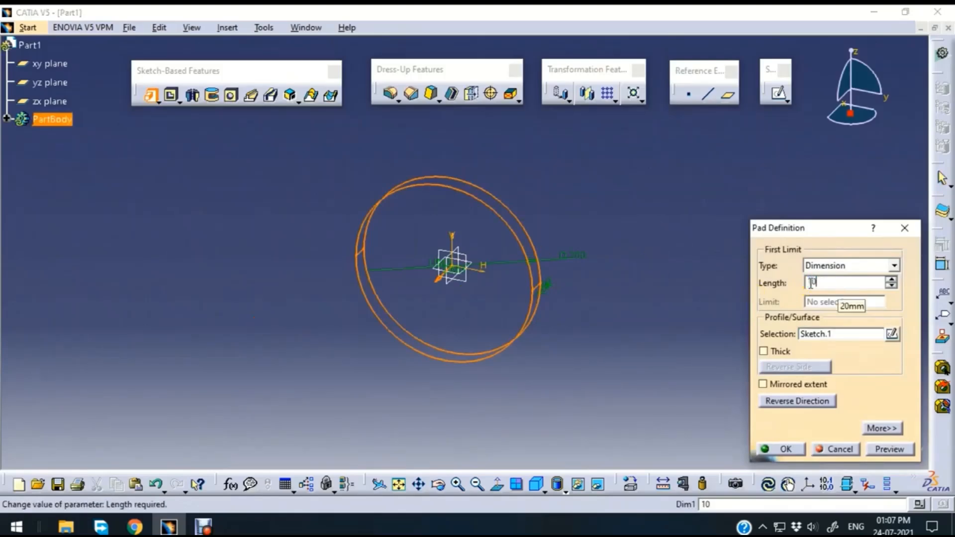
{"action": "type", "text": "00"}
{"action": "left_click", "coordinate": [885, 448]}
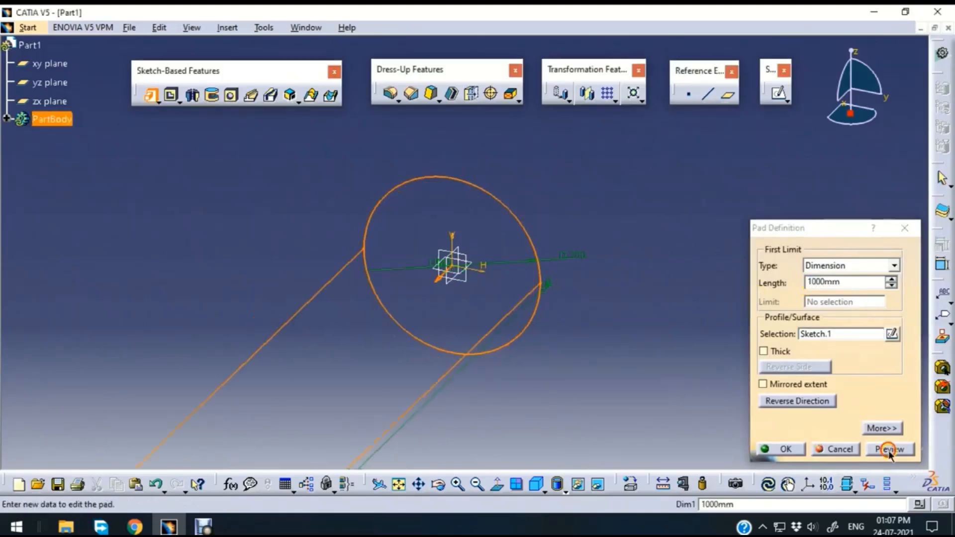
{"action": "middle_click_drag", "start_coordinate": [636, 190], "coordinate": [480, 323]}
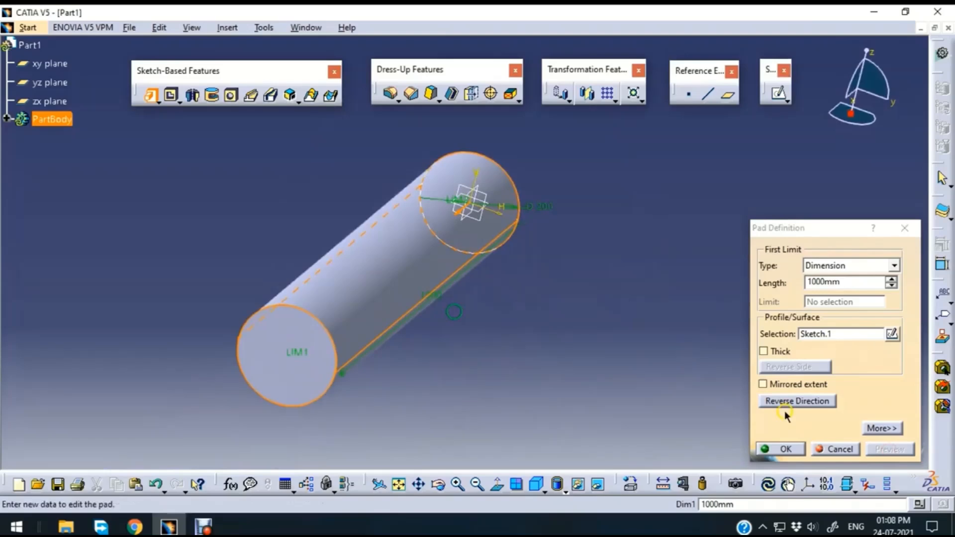
- Make the pad thick with Thickness1 set to 2 mm and preview the hollow tube
{"action": "left_click", "coordinate": [762, 351]}
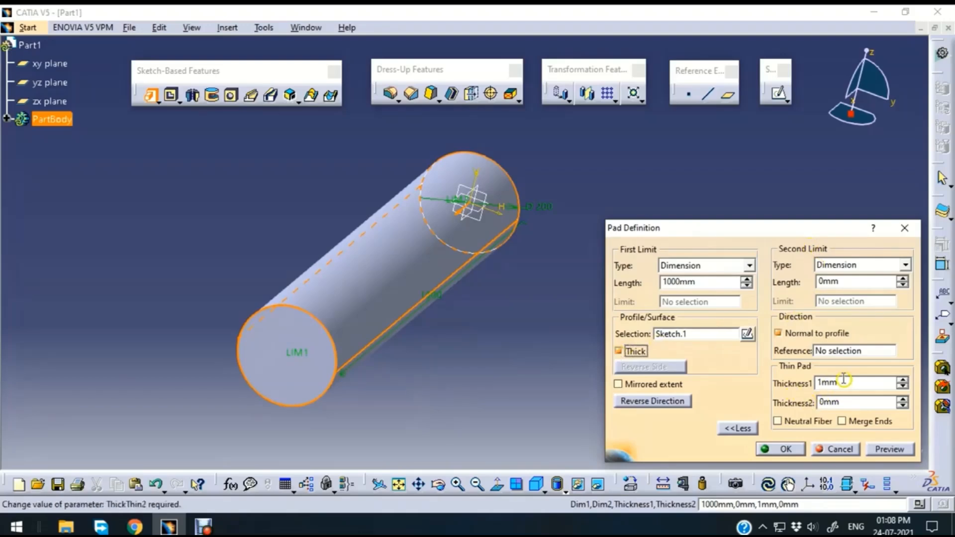
{"action": "left_click_drag", "start_coordinate": [846, 382], "coordinate": [767, 385]}
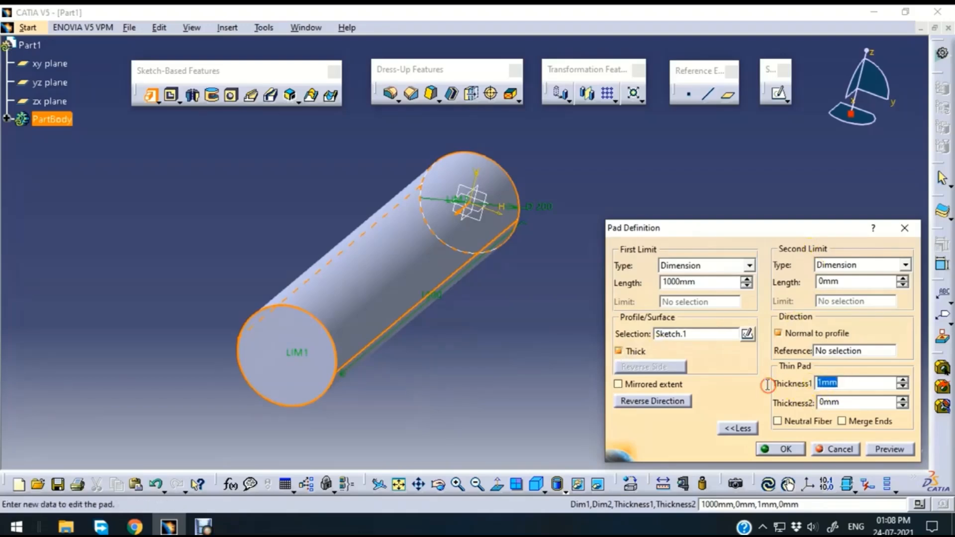
{"action": "type", "text": "2"}
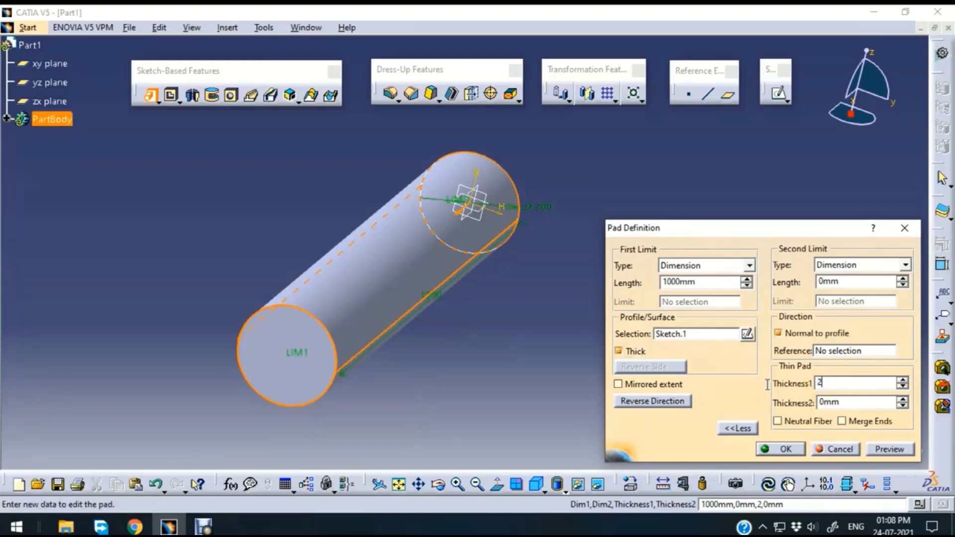
{"action": "left_click", "coordinate": [904, 450]}
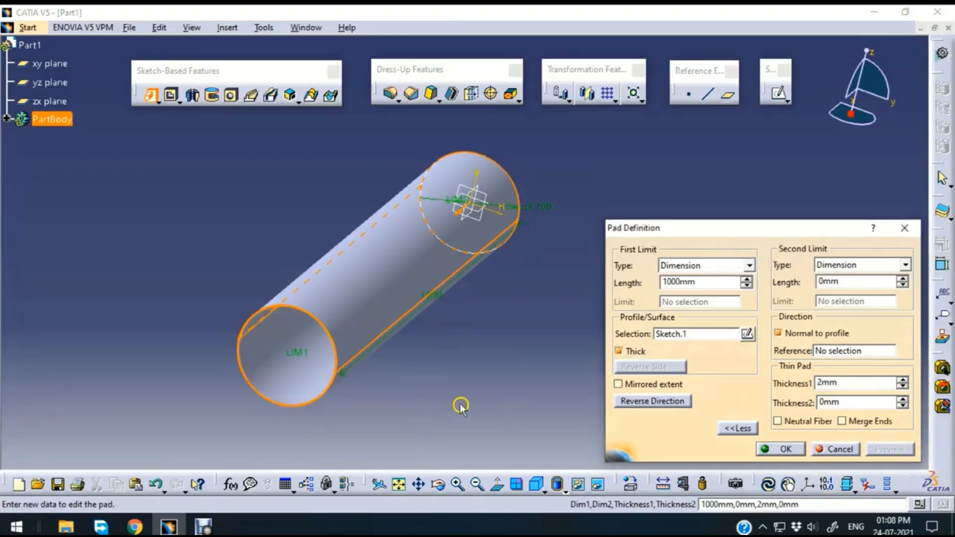
{"action": "middle_click_drag", "start_coordinate": [458, 405], "coordinate": [486, 390]}
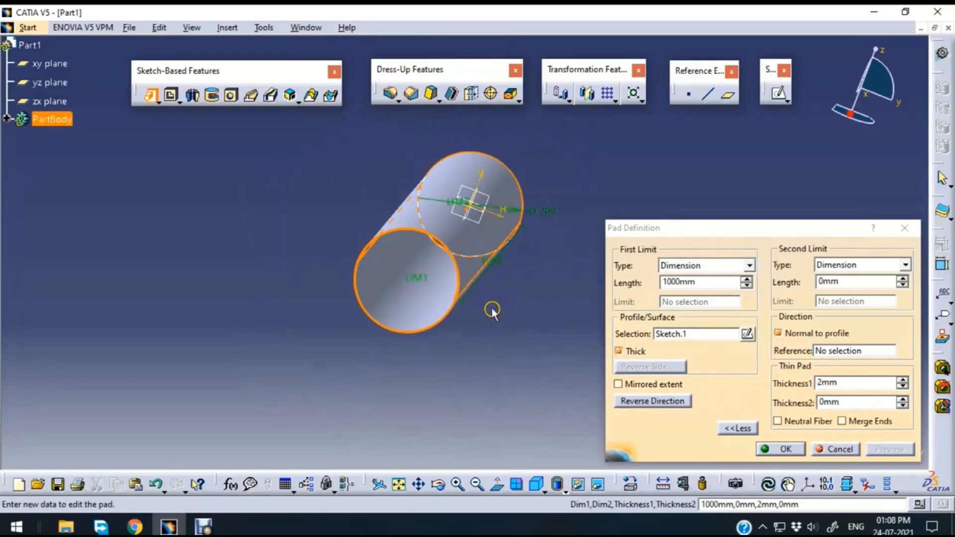
- Enable Mirrored extent for the pad, review the first limit types while keeping Dimension, and create the pad
{"action": "left_click", "coordinate": [617, 384]}
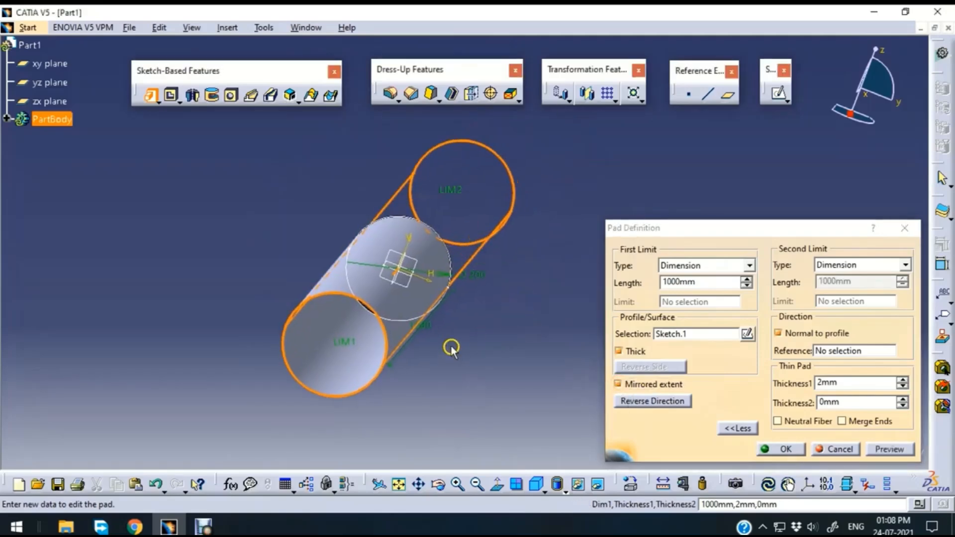
{"action": "middle_click_drag", "start_coordinate": [540, 261], "coordinate": [425, 289]}
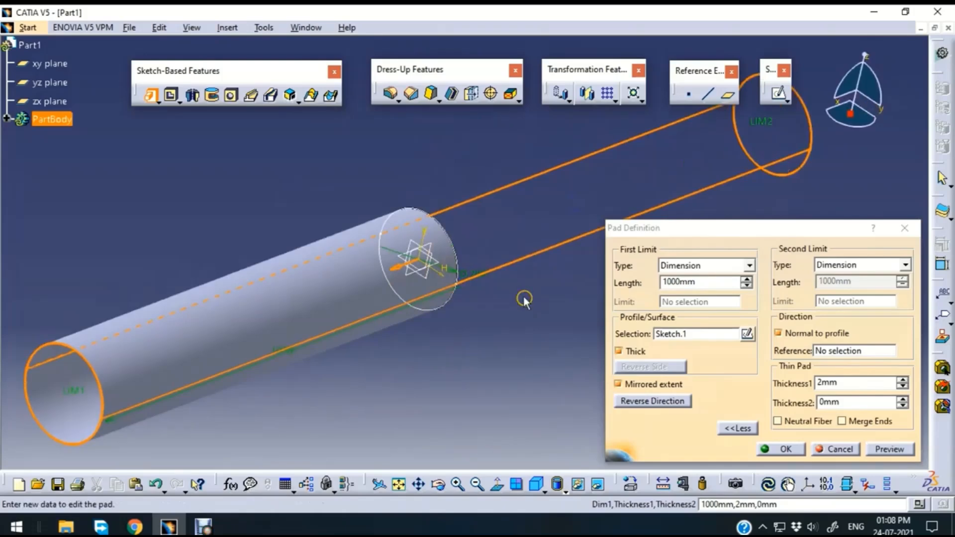
{"action": "middle_click_drag", "start_coordinate": [524, 299], "coordinate": [515, 353]}
{"action": "left_click", "coordinate": [705, 281]}
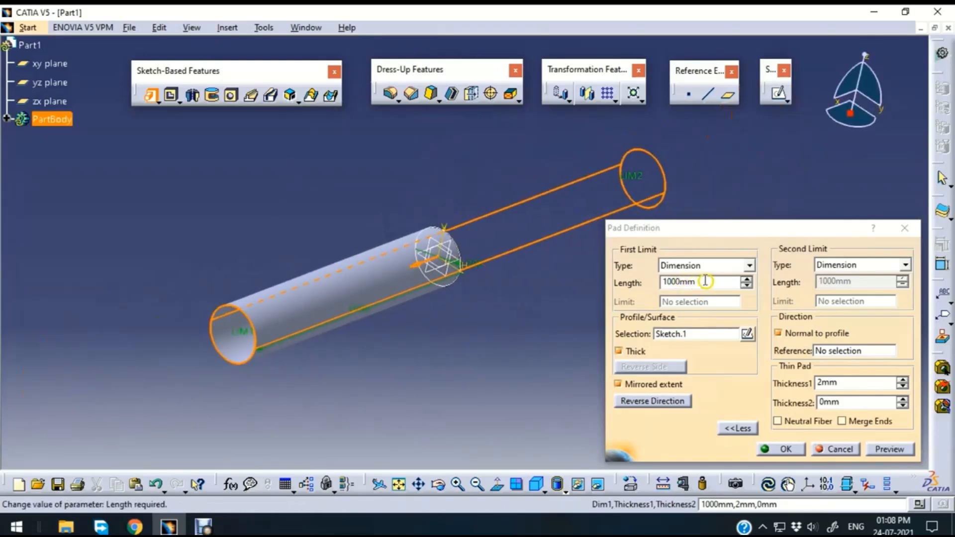
{"action": "left_click", "coordinate": [749, 265]}
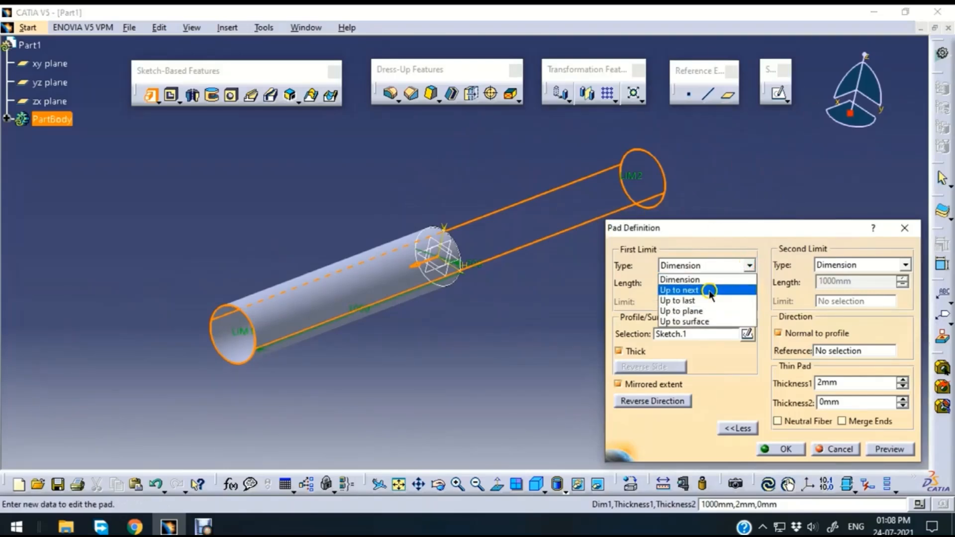
{"action": "left_click", "coordinate": [732, 265]}
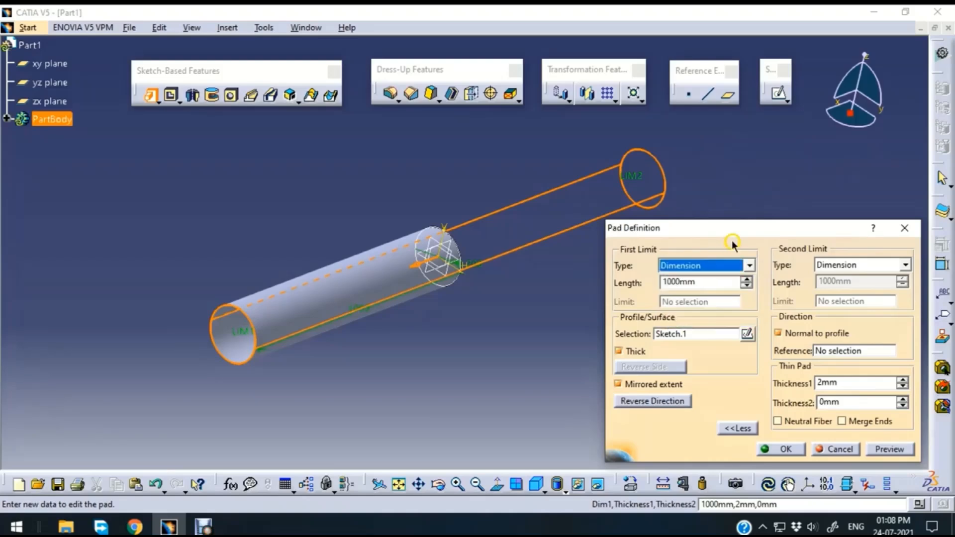
{"action": "left_click", "coordinate": [716, 258]}
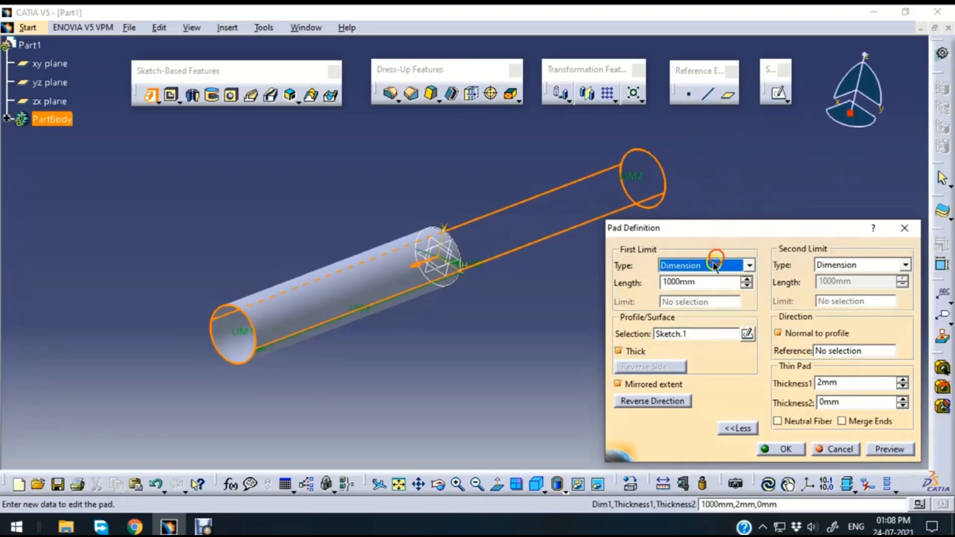
{"action": "left_click", "coordinate": [782, 449]}
{"action": "left_click", "coordinate": [538, 355]}
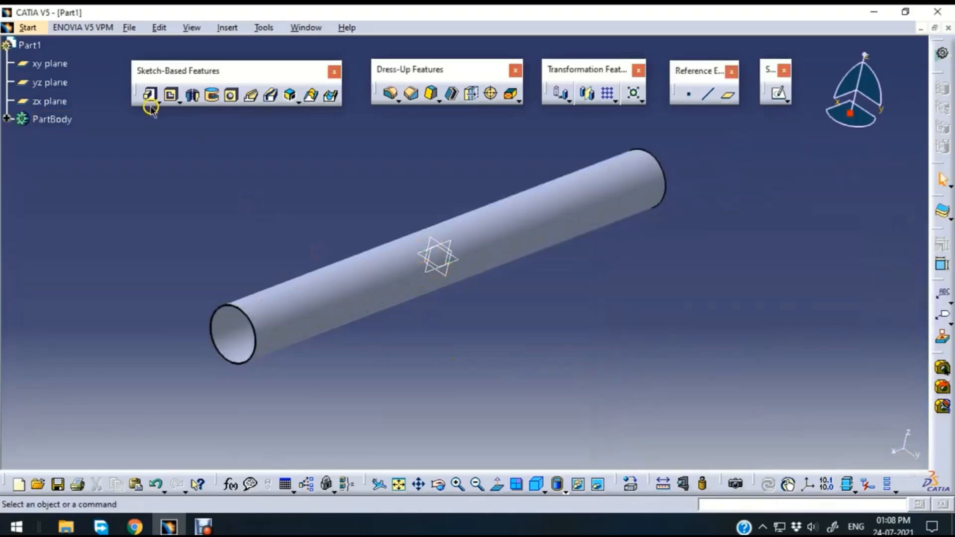
- Edit the pad's Thickness1 to 10 mm, and undo the pad back to the circle sketch
{"action": "middle_click_drag", "start_coordinate": [170, 266], "coordinate": [363, 221]}
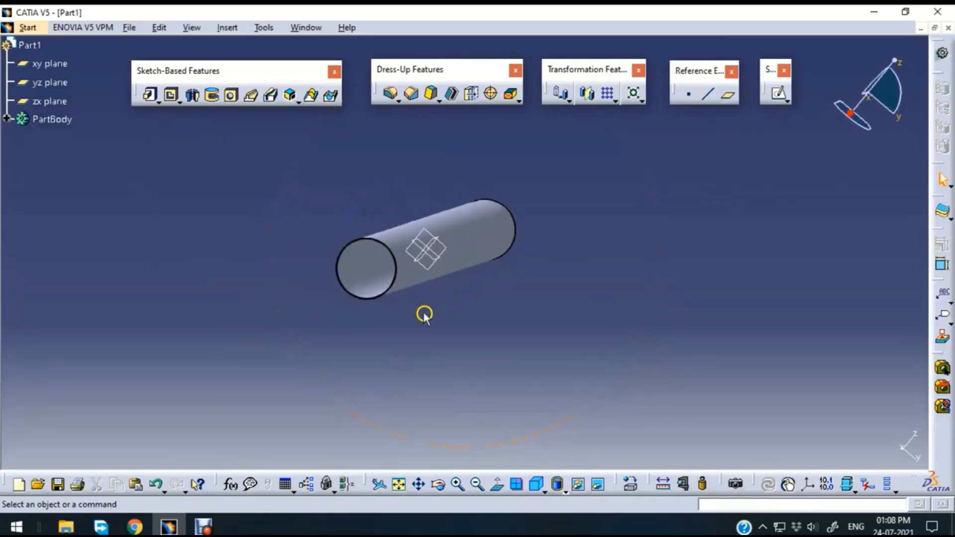
{"action": "middle_click_drag", "start_coordinate": [424, 313], "coordinate": [420, 177]}
{"action": "left_click", "coordinate": [243, 211]}
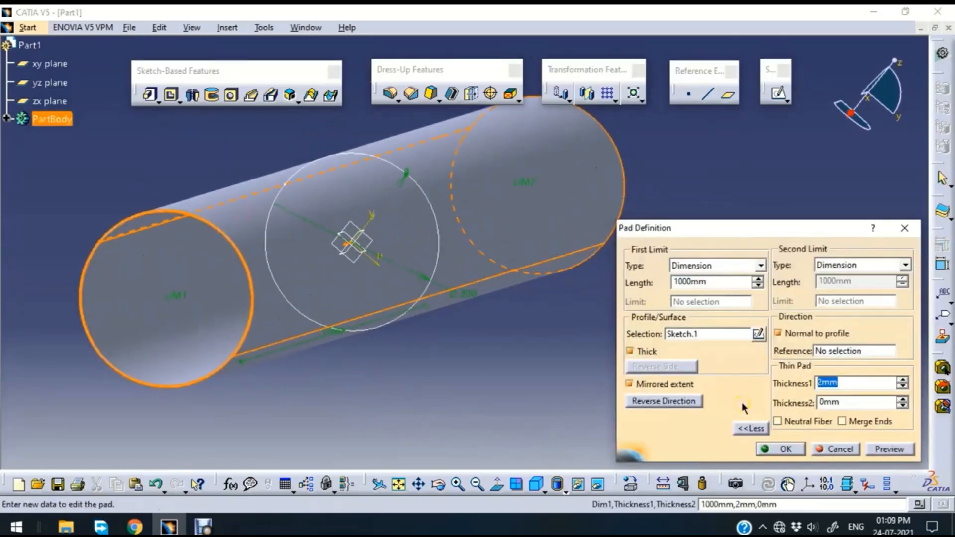
{"action": "type", "text": "10"}
{"action": "key", "text": "Return"}
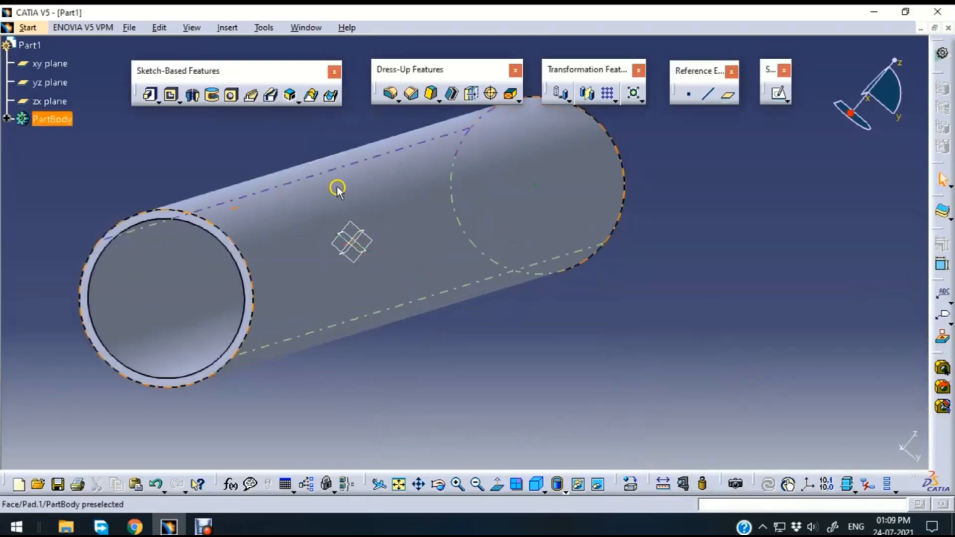
{"action": "left_click", "coordinate": [156, 482]}
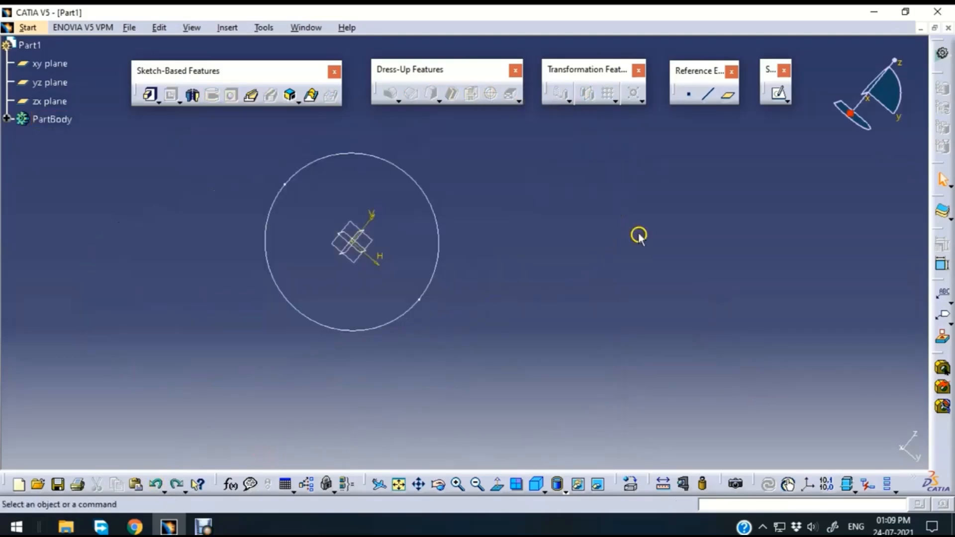
- Detach the Pad command variants as a floating Pads toolbar below the Sketch-Based Features toolbar
{"action": "left_click", "coordinate": [160, 102]}
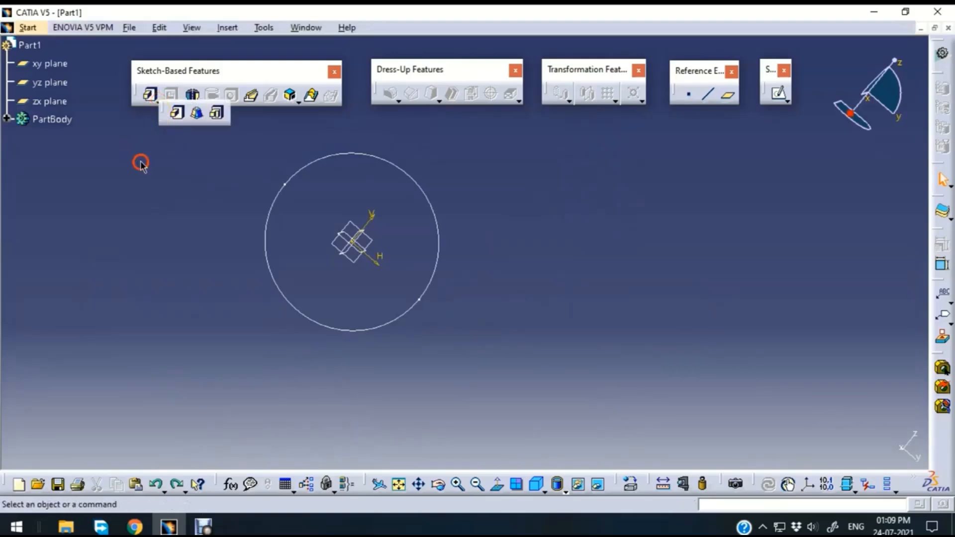
{"action": "left_click_drag", "start_coordinate": [163, 111], "coordinate": [141, 162]}
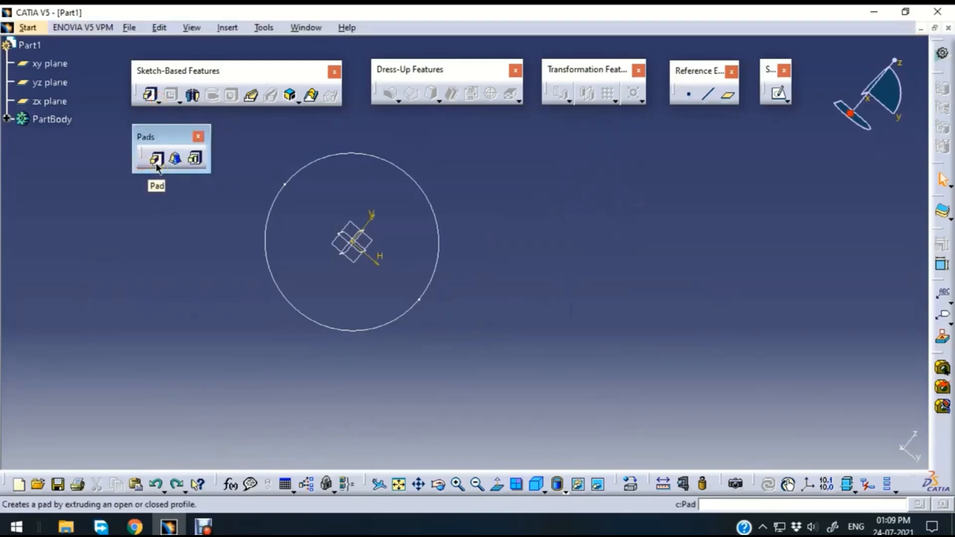
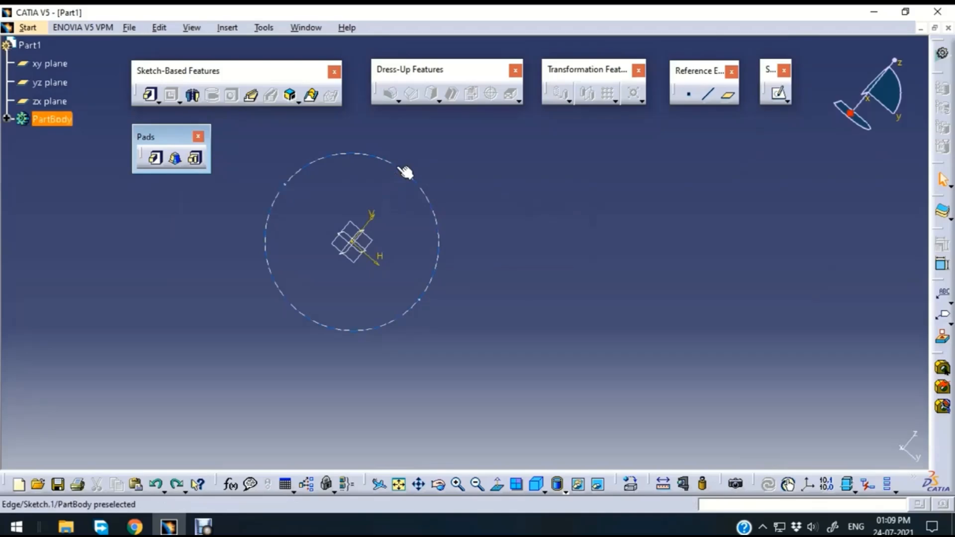
- Reopen the circle's sketch for editing and draw a rectangle enclosing the circle
{"action": "left_click", "coordinate": [424, 174]}
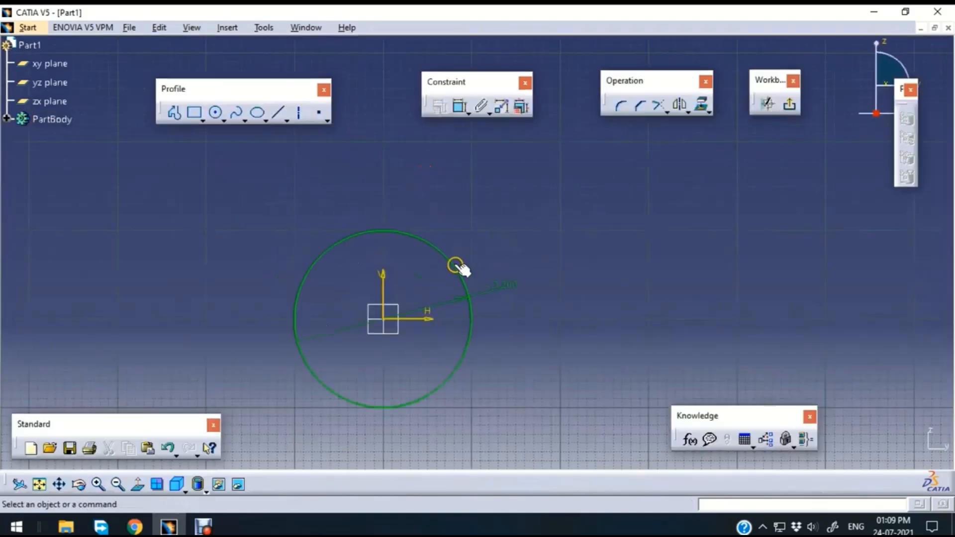
{"action": "left_click", "coordinate": [794, 103]}
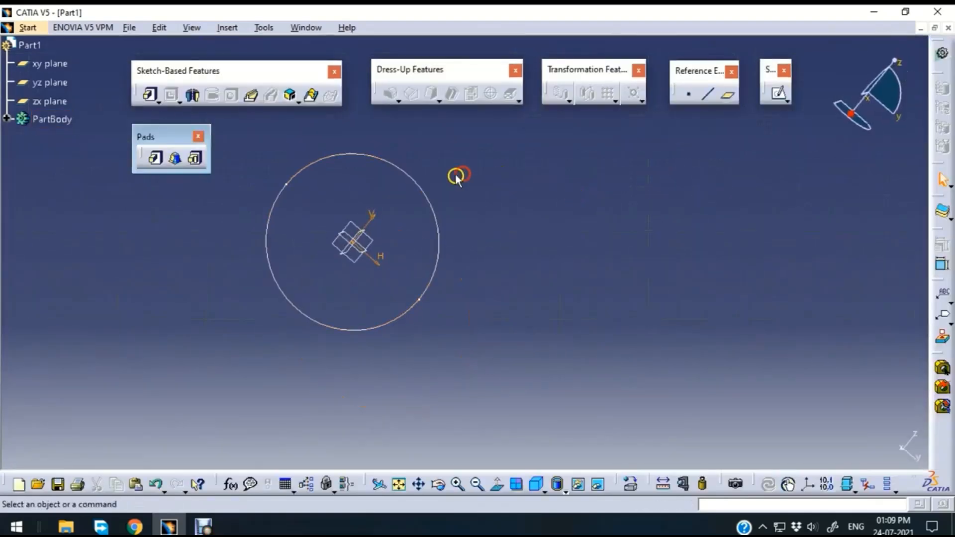
{"action": "double_click", "coordinate": [410, 175]}
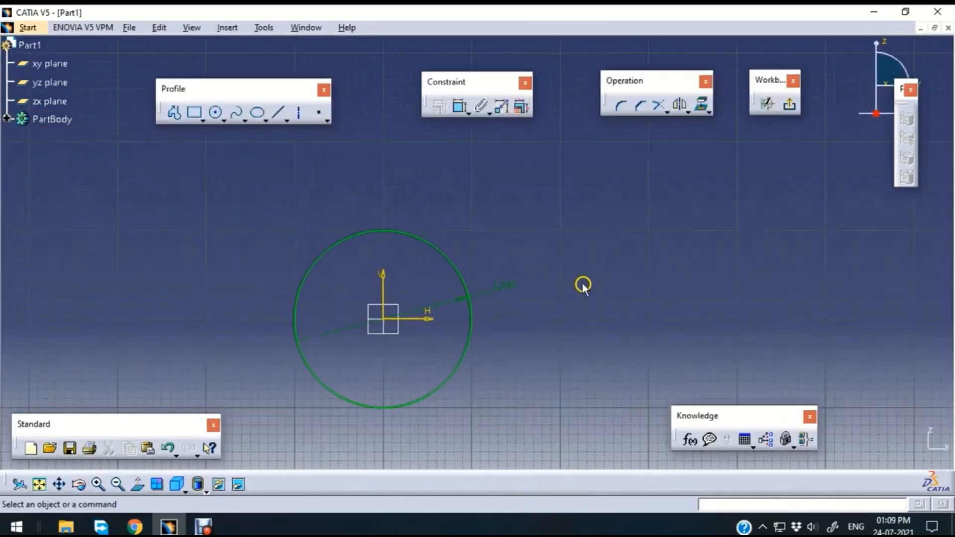
{"action": "middle_click_drag", "start_coordinate": [582, 286], "coordinate": [637, 225]}
{"action": "left_click", "coordinate": [193, 113]}
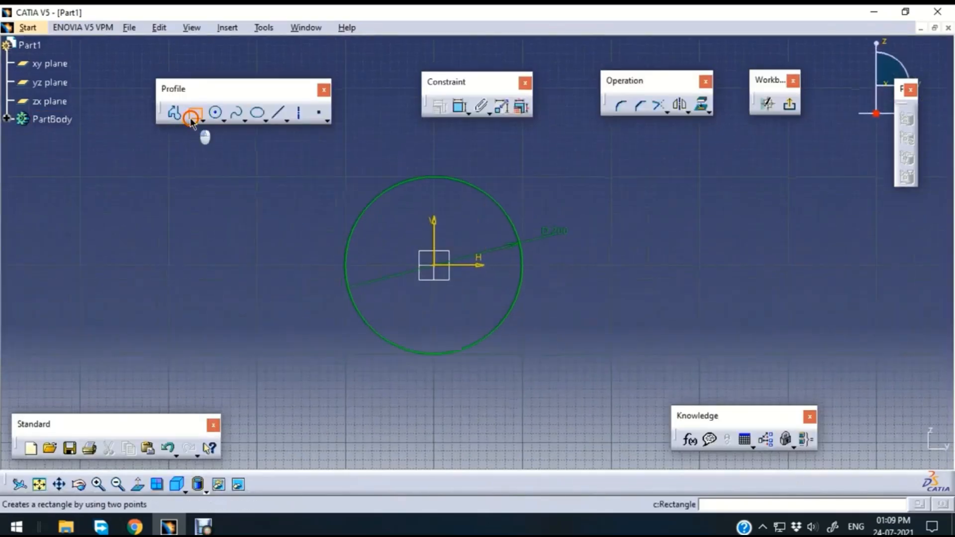
{"action": "left_click", "coordinate": [305, 151]}
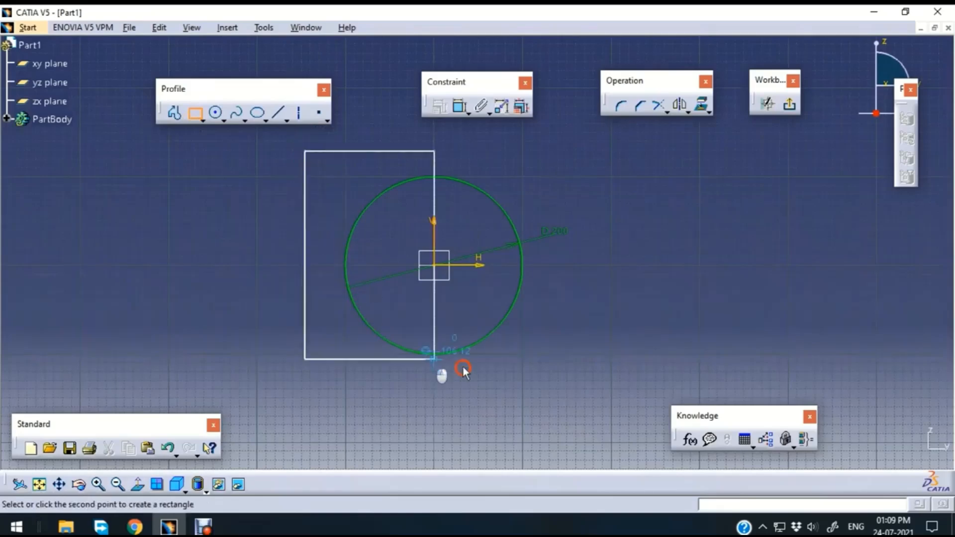
{"action": "left_click", "coordinate": [571, 382]}
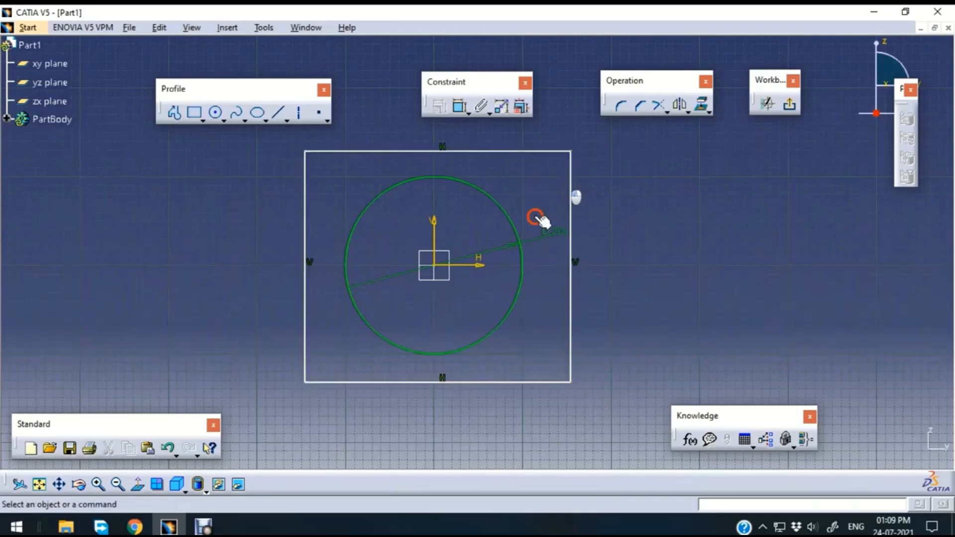
- Dimension the vertical side of the rectangle and set its length to 300 mm
{"action": "left_click", "coordinate": [459, 105]}
{"action": "left_click", "coordinate": [571, 201]}
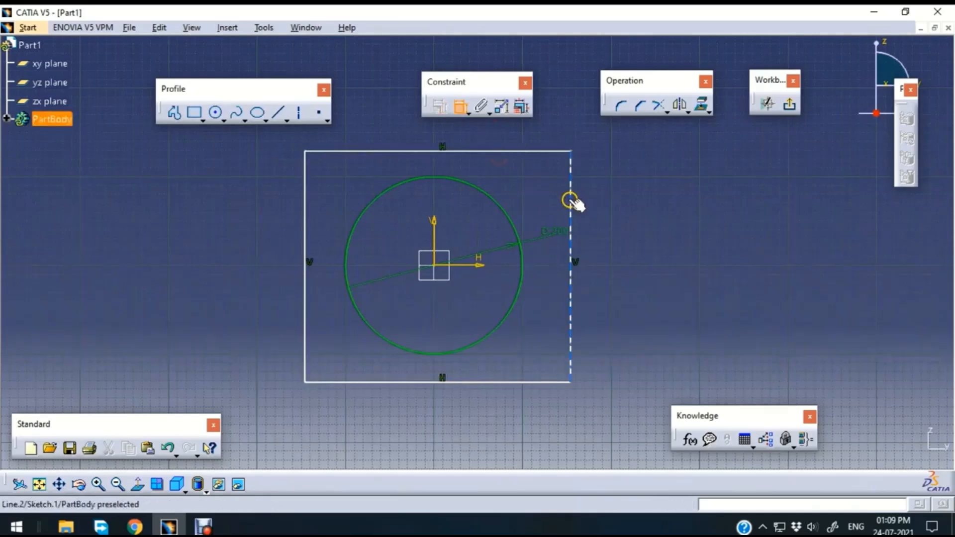
{"action": "left_click", "coordinate": [657, 216]}
{"action": "double_click", "coordinate": [655, 214]}
{"action": "type", "text": "300mm"}
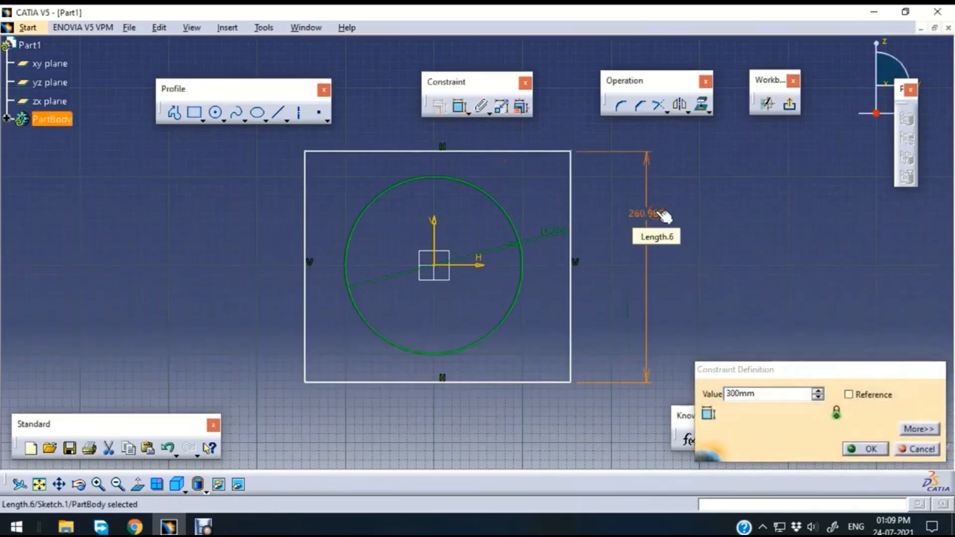
{"action": "key", "text": "Return"}
- Dimension the horizontal side of the rectangle and set its length to 300 mm
{"action": "left_click", "coordinate": [459, 106]}
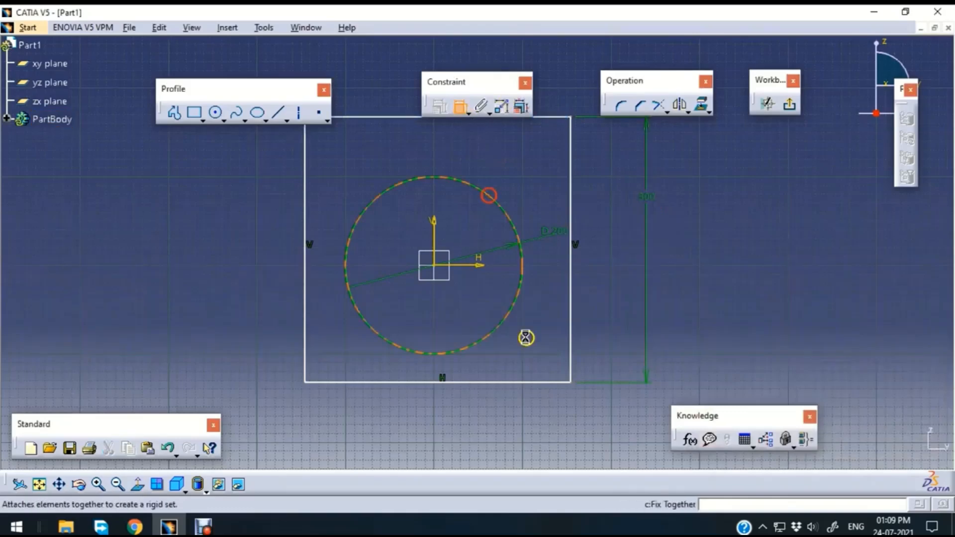
{"action": "left_click", "coordinate": [492, 382]}
{"action": "left_click", "coordinate": [485, 425]}
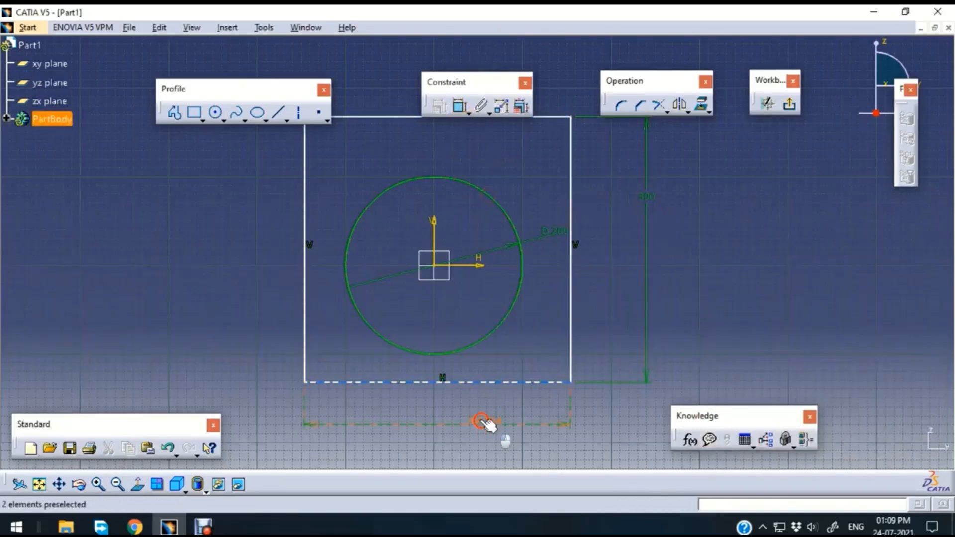
{"action": "double_click", "coordinate": [487, 423]}
{"action": "key", "text": "Return"}
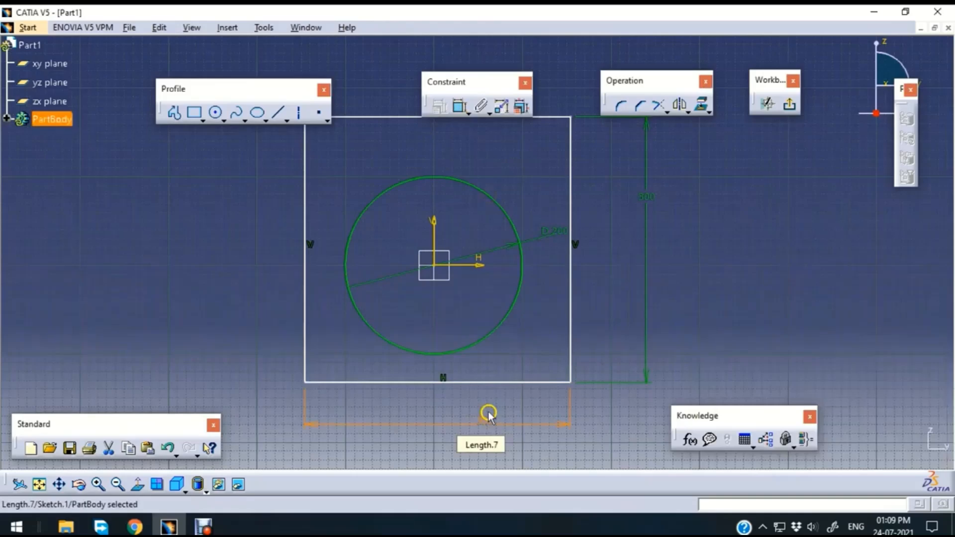
{"action": "left_click", "coordinate": [718, 264]}
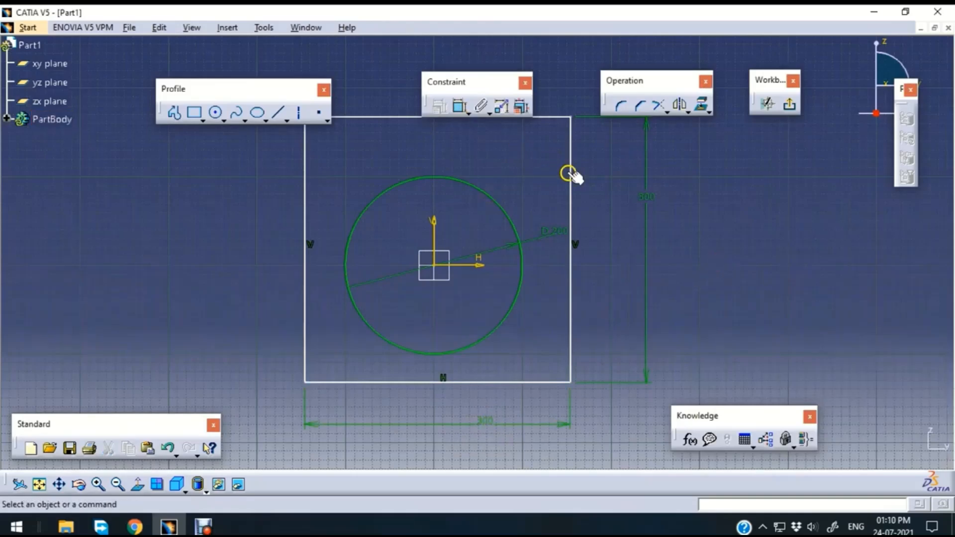
- Constrain the rectangle's two vertical sides with Symmetry about the sketch's V axis
{"action": "left_click", "coordinate": [570, 174]}
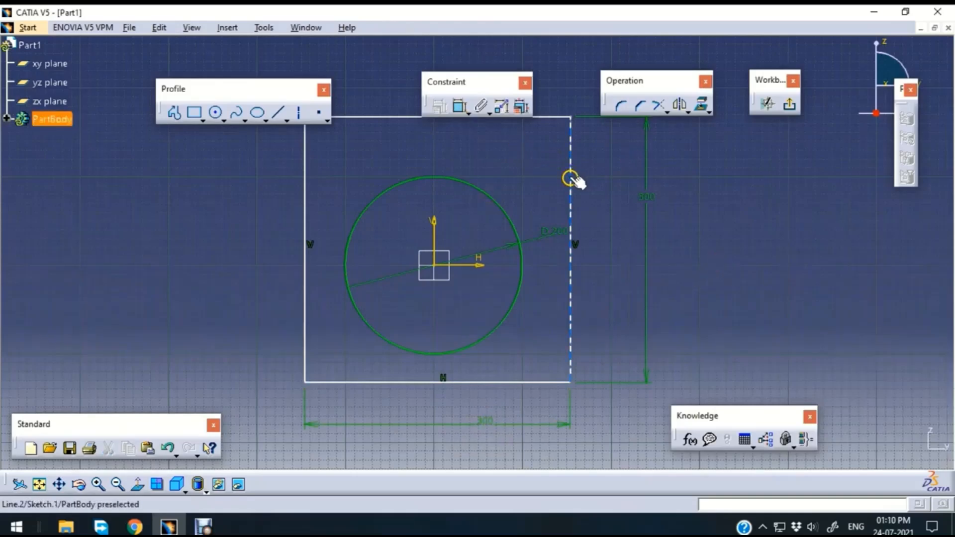
{"action": "left_click", "coordinate": [303, 183], "text": "ctrl"}
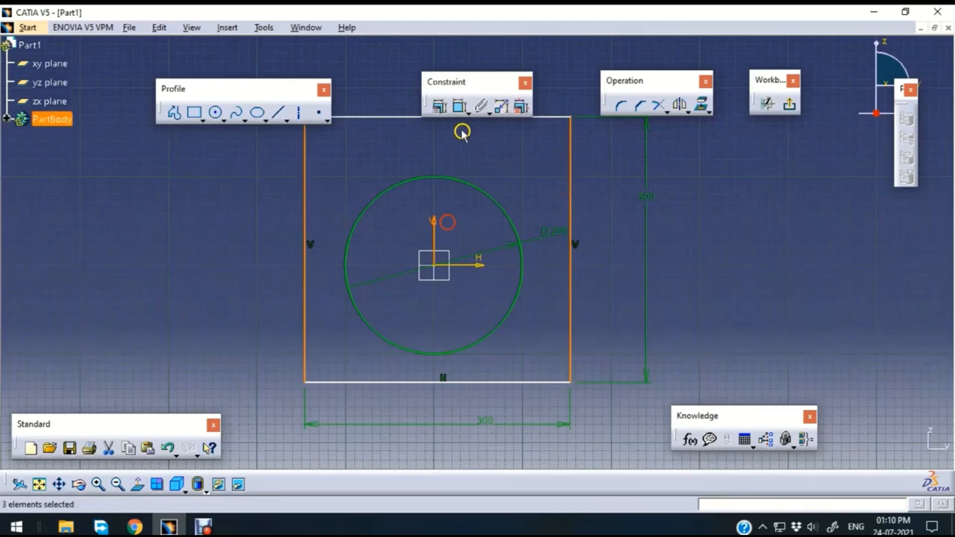
{"action": "left_click", "coordinate": [440, 108]}
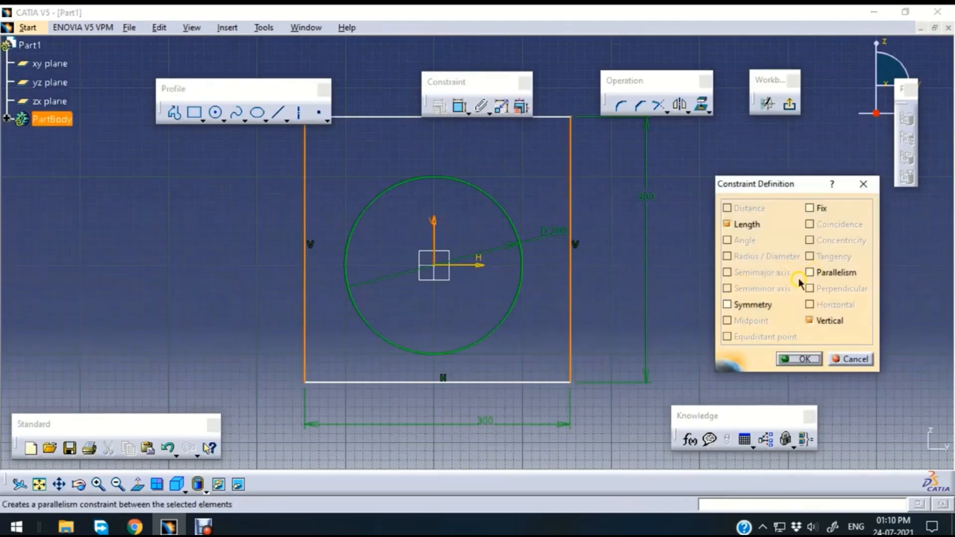
{"action": "left_click", "coordinate": [764, 305]}
{"action": "left_click", "coordinate": [798, 359]}
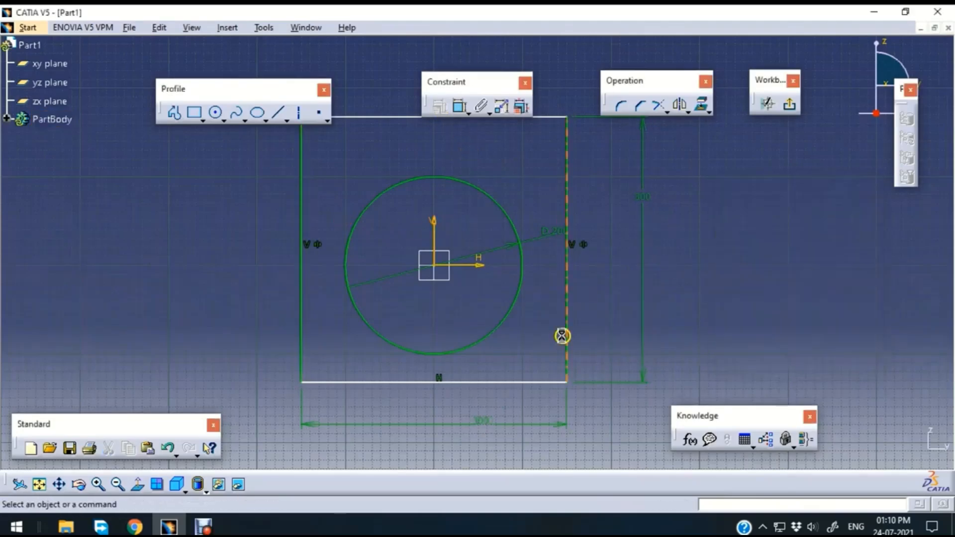
- Constrain the rectangle's two horizontal sides with Symmetry about the H axis, and exit the sketch
{"action": "left_click", "coordinate": [508, 382]}
{"action": "left_click", "coordinate": [392, 117], "text": "ctrl"}
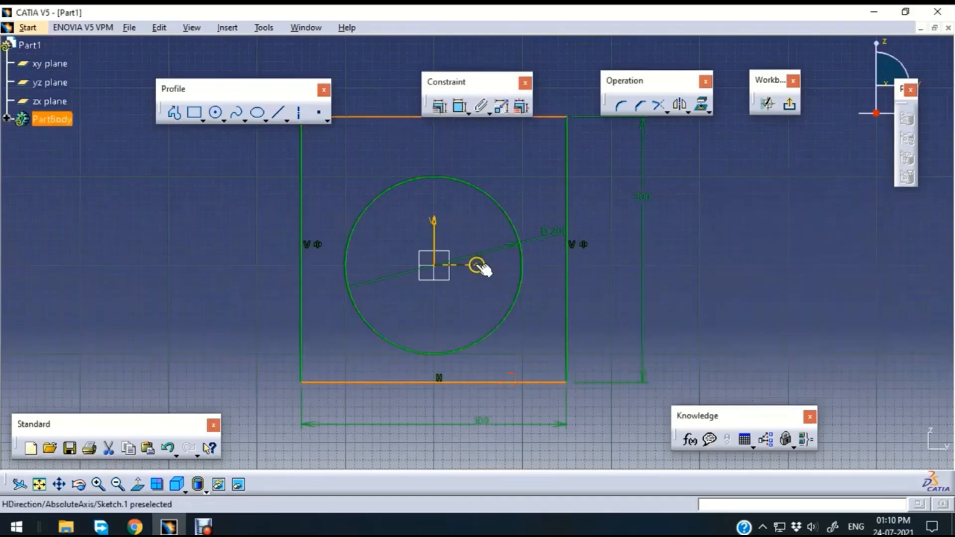
{"action": "left_click", "coordinate": [440, 107]}
{"action": "left_click", "coordinate": [727, 304]}
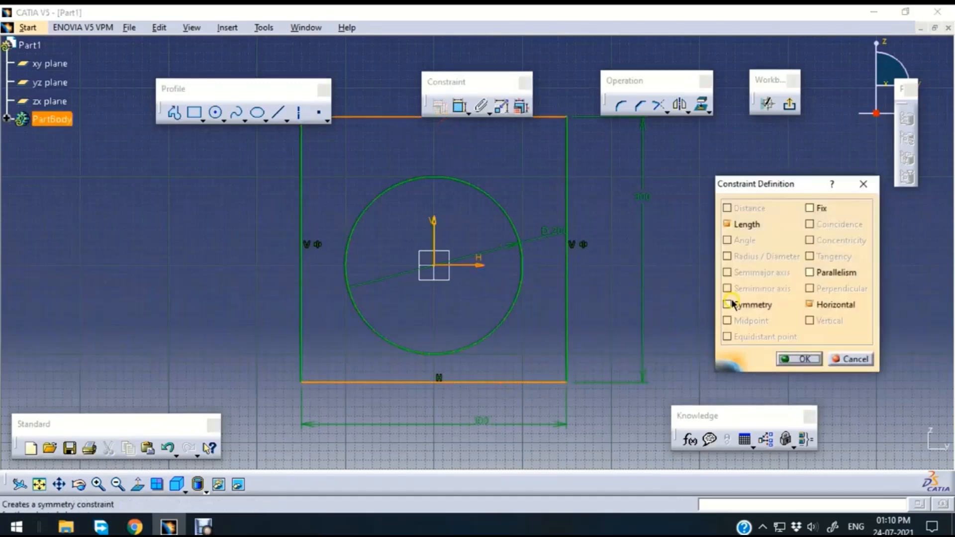
{"action": "left_click", "coordinate": [804, 360]}
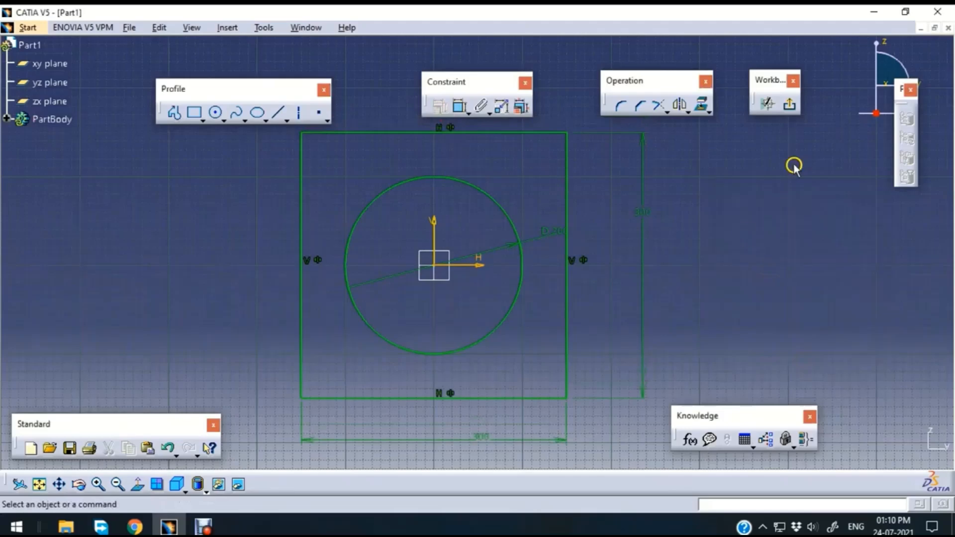
{"action": "left_click", "coordinate": [789, 104]}
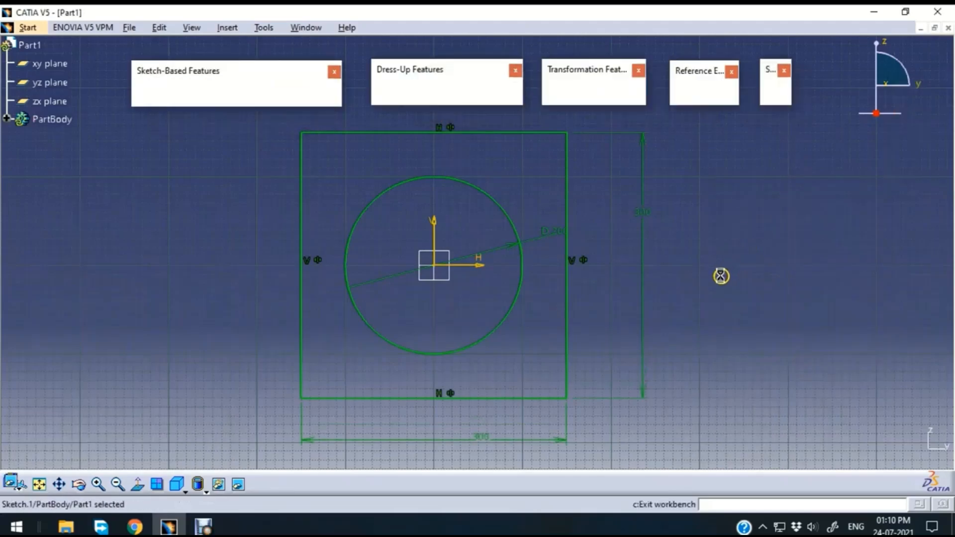
{"action": "left_click", "coordinate": [713, 175]}
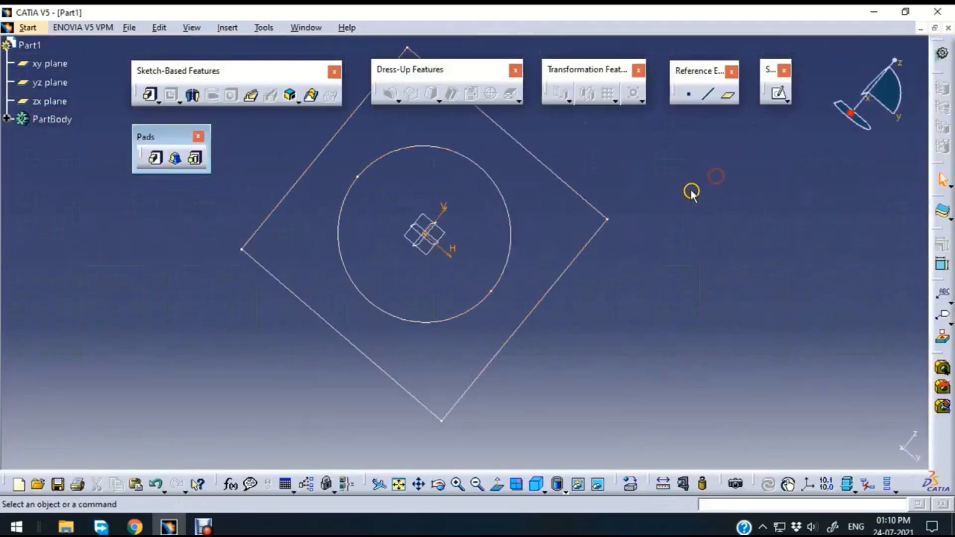
- Preview a Pad of the circle-and-rectangle sketch with a Dimension length of 1000 mm
{"action": "mouse_move", "coordinate": [691, 191]}
{"action": "middle_mouse_down"}
{"action": "mouse_move", "coordinate": [687, 218]}
{"action": "mouse_move", "coordinate": [689, 181]}
{"action": "mouse_move", "coordinate": [648, 230]}
{"action": "middle_mouse_up"}
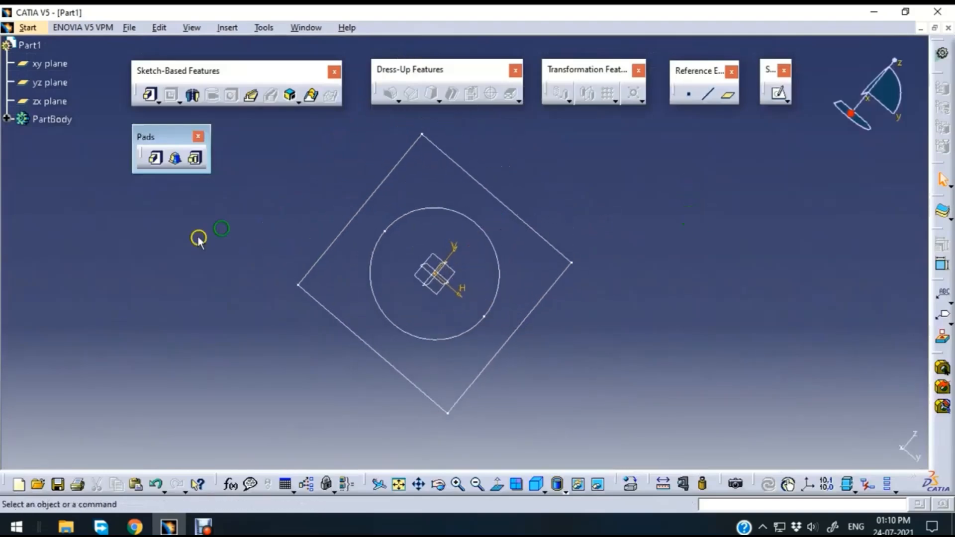
{"action": "left_click", "coordinate": [155, 160]}
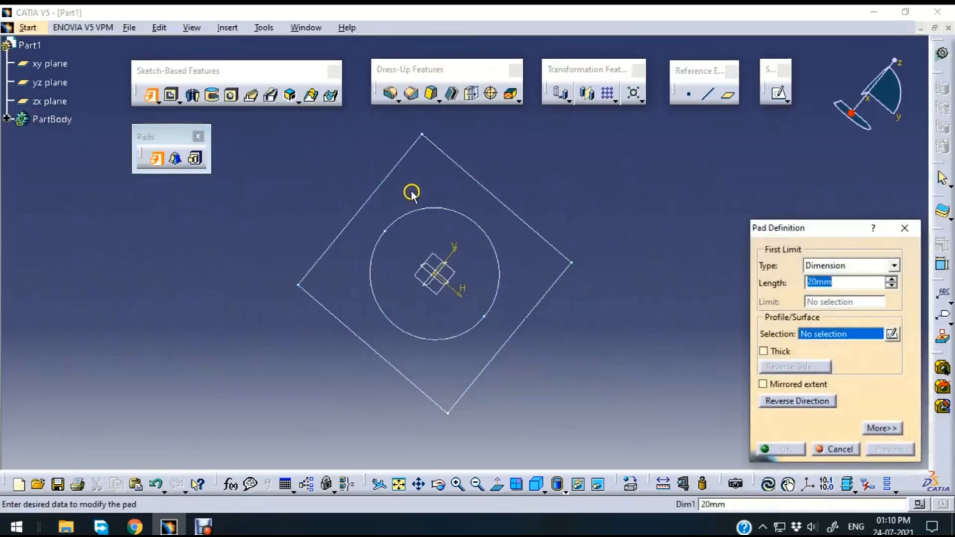
{"action": "left_click", "coordinate": [451, 158]}
{"action": "left_click", "coordinate": [7, 119]}
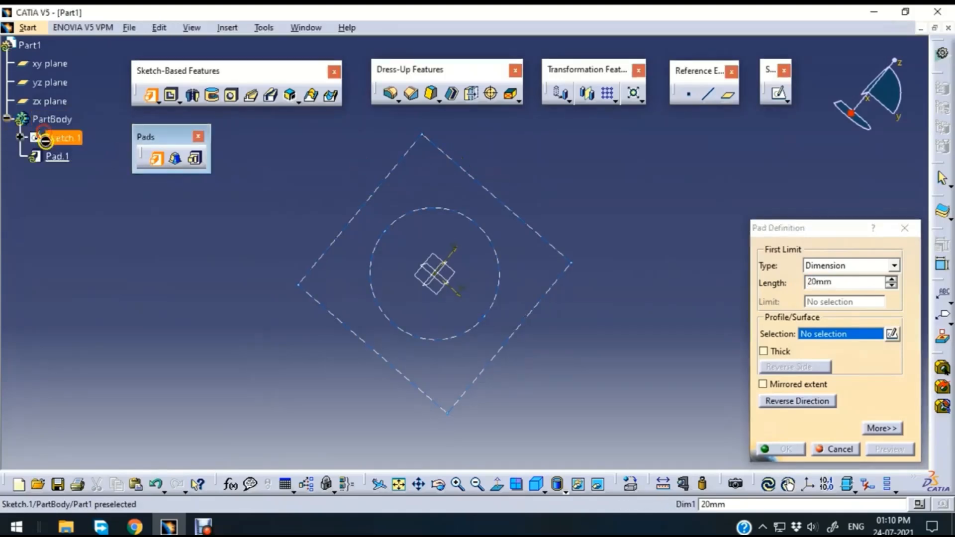
{"action": "left_click", "coordinate": [50, 183]}
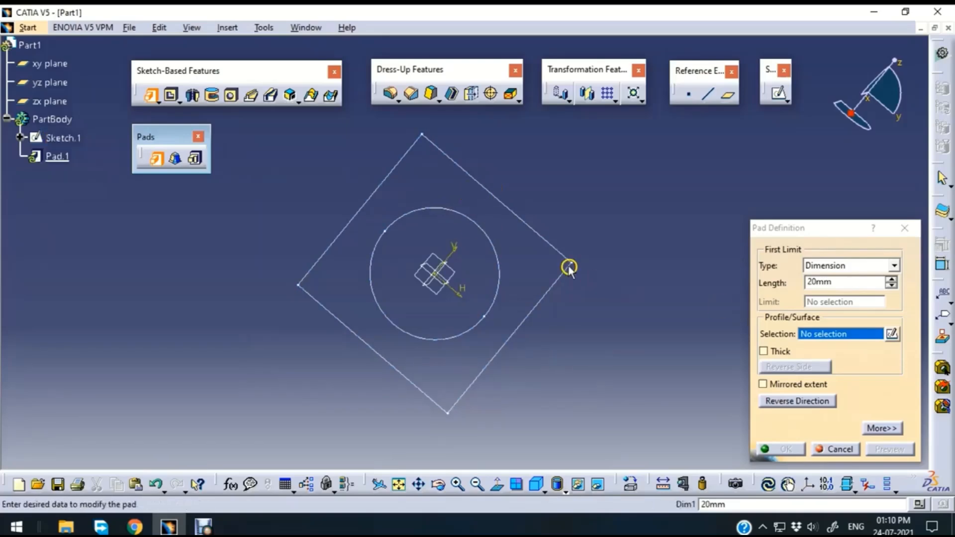
{"action": "left_click", "coordinate": [529, 223]}
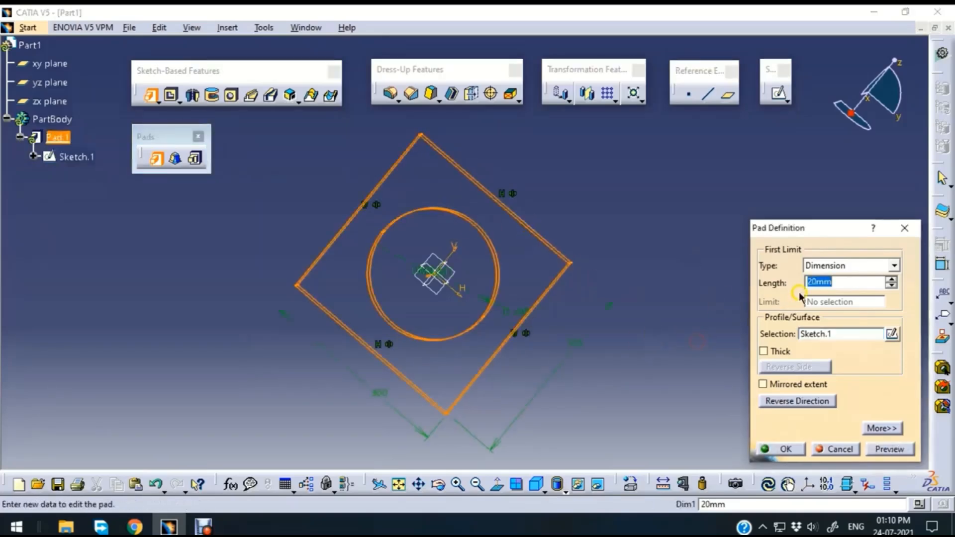
{"action": "type", "text": "1000"}
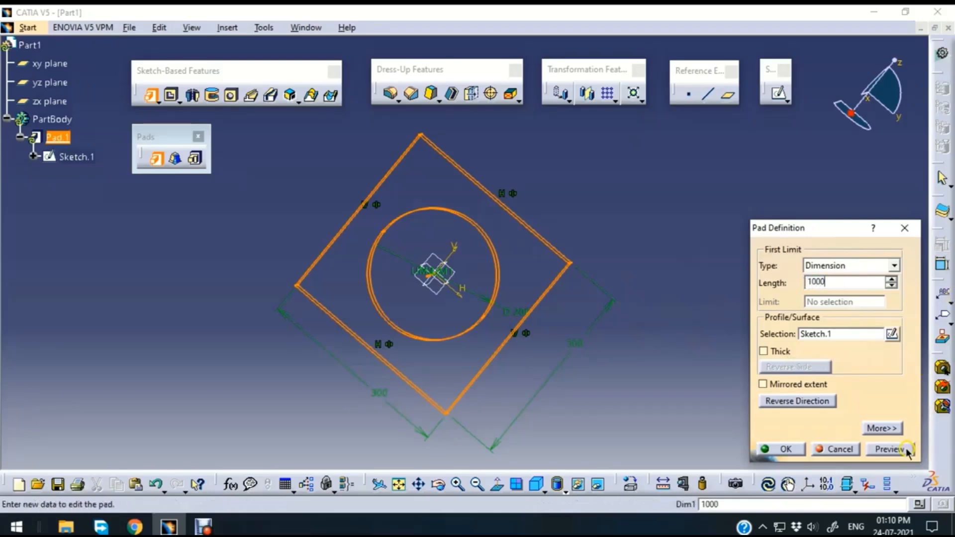
{"action": "left_click", "coordinate": [905, 450]}
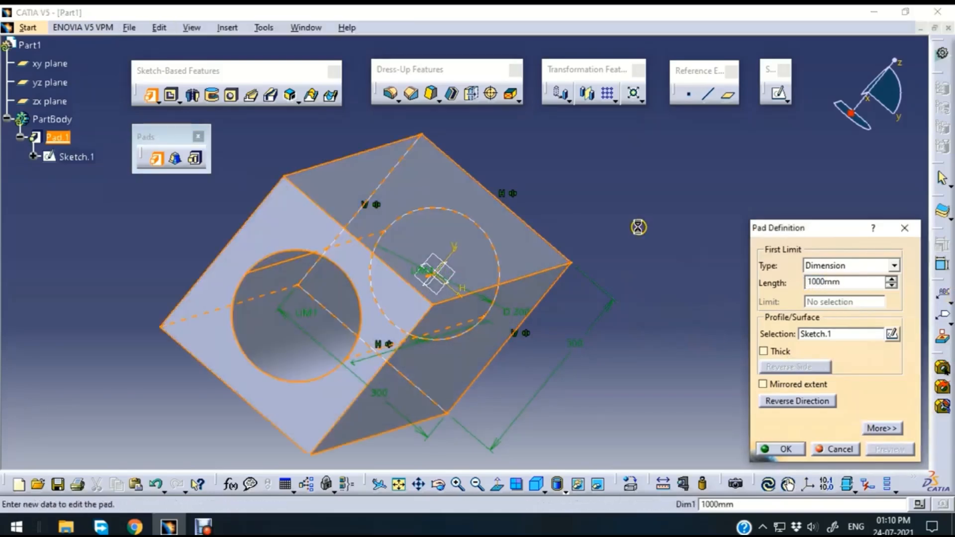
{"action": "middle_click_drag", "start_coordinate": [170, 396], "coordinate": [505, 247]}
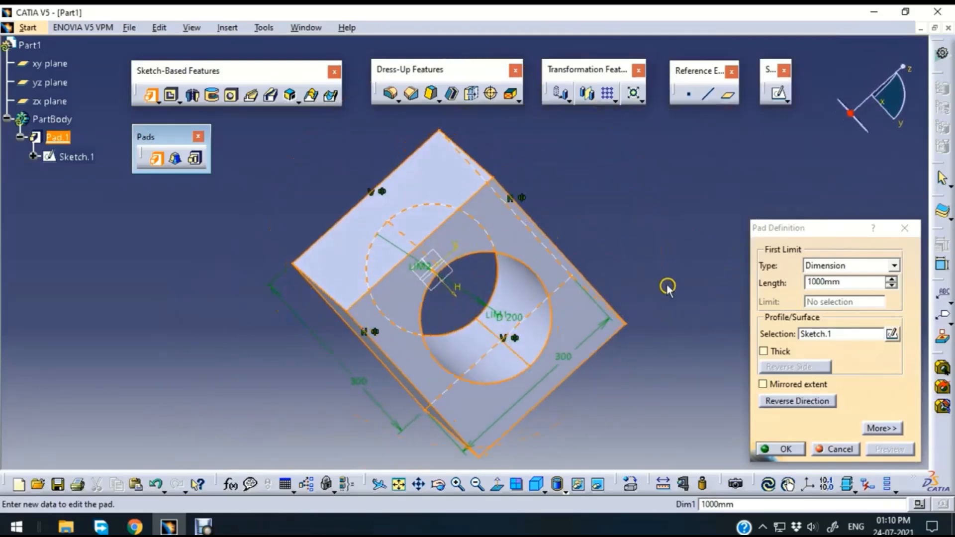
- Enable Thick for the pad, set Thickness1 to 10 mm, and preview the thin-walled result
{"action": "left_click", "coordinate": [764, 351]}
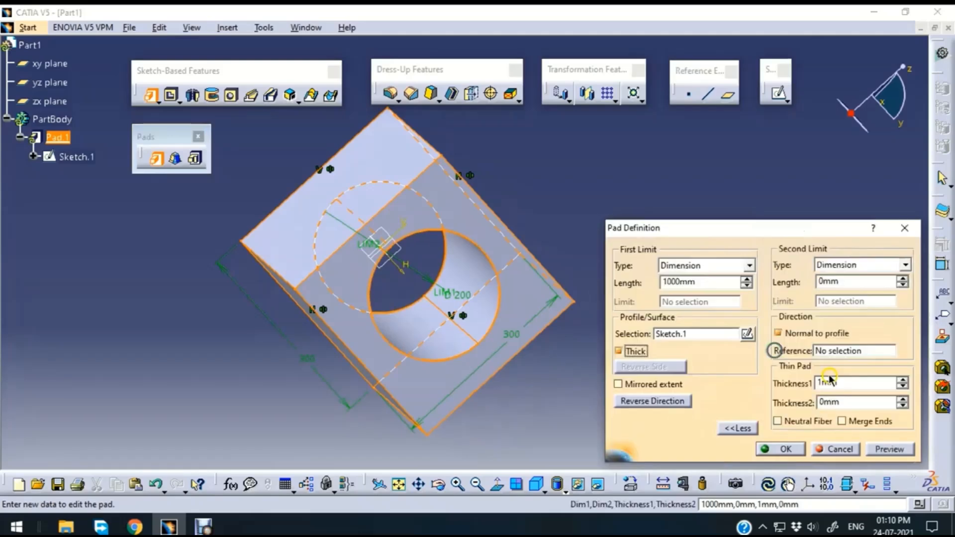
{"action": "double_click", "coordinate": [830, 382]}
{"action": "type", "text": "10"}
{"action": "left_click", "coordinate": [412, 394]}
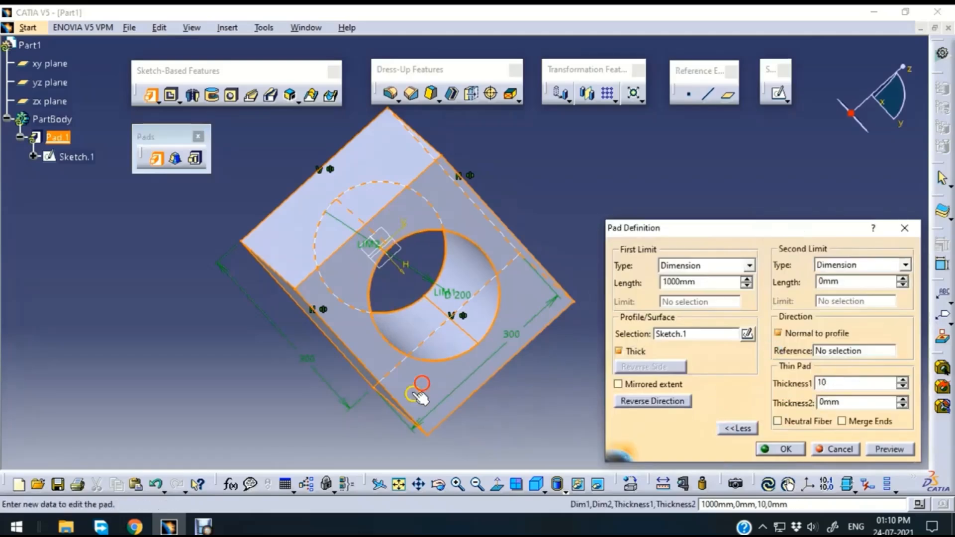
{"action": "left_click", "coordinate": [889, 448]}
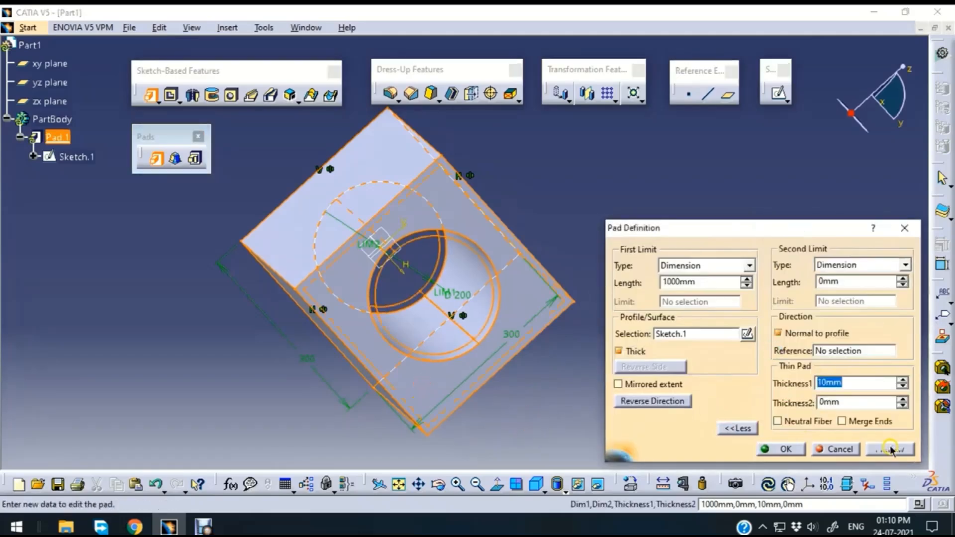
{"action": "mouse_move", "coordinate": [533, 411]}
{"action": "middle_mouse_down"}
{"action": "mouse_move", "coordinate": [486, 341]}
{"action": "mouse_move", "coordinate": [500, 408]}
{"action": "mouse_move", "coordinate": [524, 398]}
{"action": "mouse_move", "coordinate": [523, 413]}
{"action": "middle_mouse_up"}
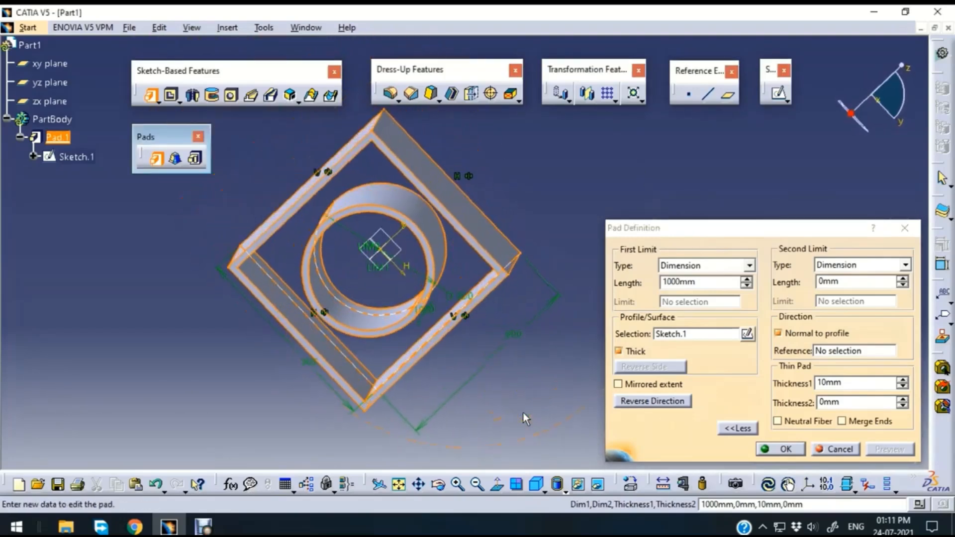
- Try Mirrored extent on the pad, preview it with Mirrored extent and Thick disabled, and cancel the pad
{"action": "left_click", "coordinate": [618, 384]}
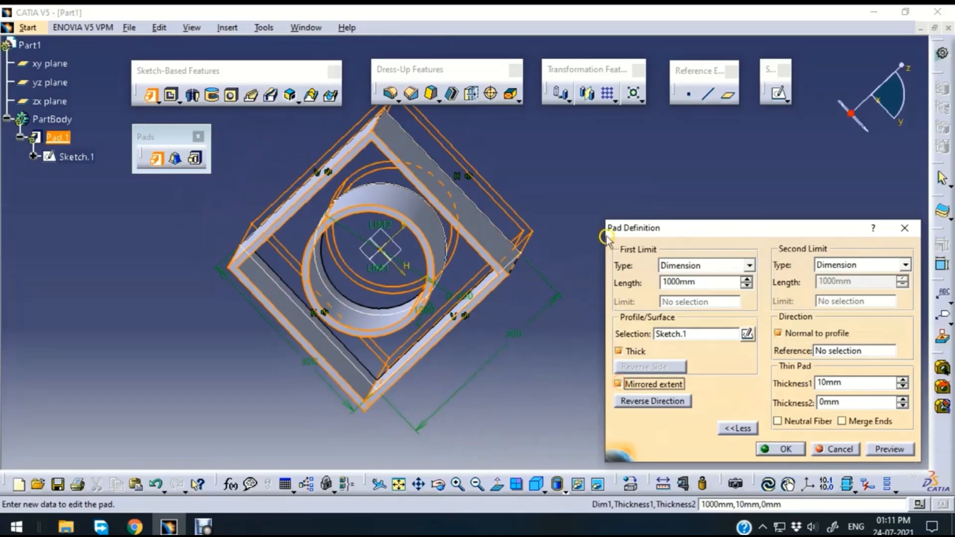
{"action": "left_click", "coordinate": [618, 384]}
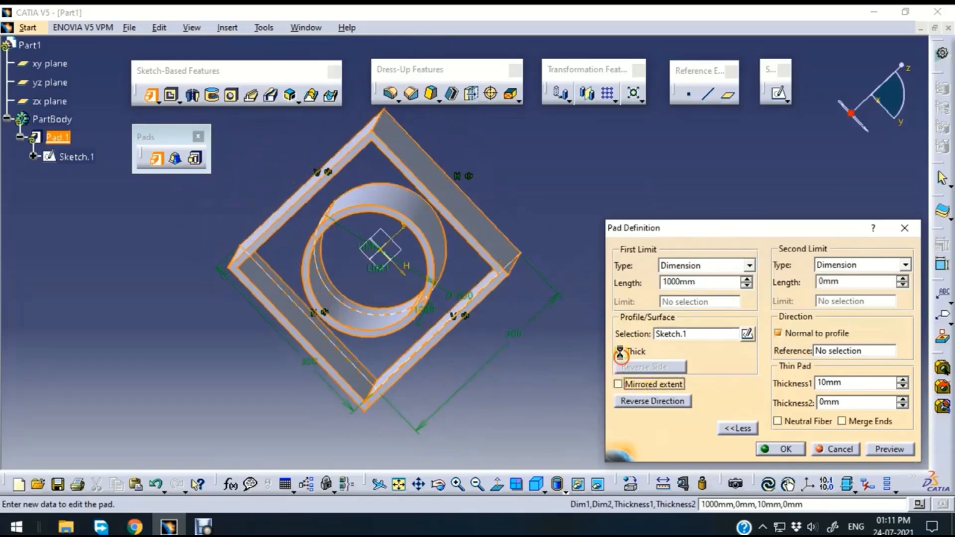
{"action": "left_click", "coordinate": [618, 351]}
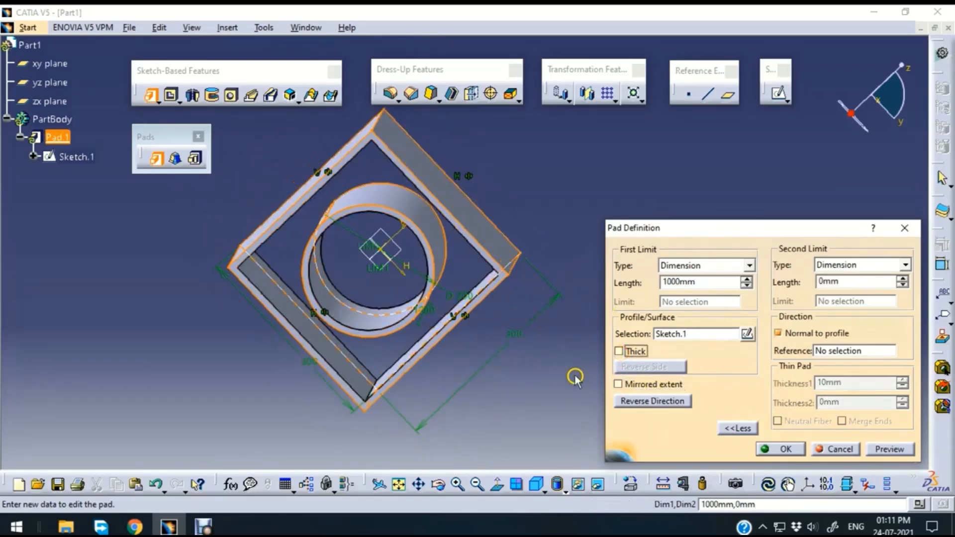
{"action": "left_click", "coordinate": [882, 449]}
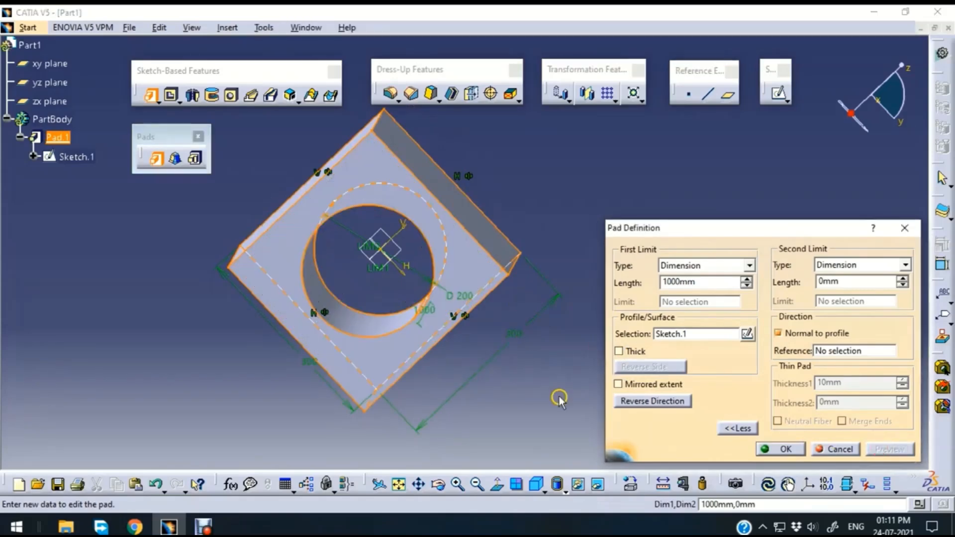
{"action": "middle_click_drag", "start_coordinate": [559, 398], "coordinate": [316, 232]}
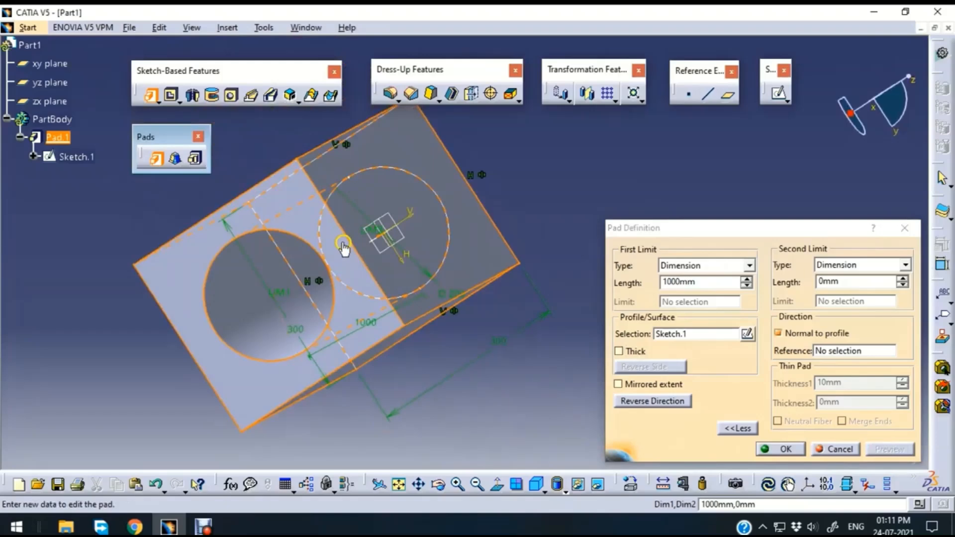
{"action": "left_click", "coordinate": [838, 449]}
{"action": "middle_click_drag", "start_coordinate": [651, 250], "coordinate": [663, 292]}
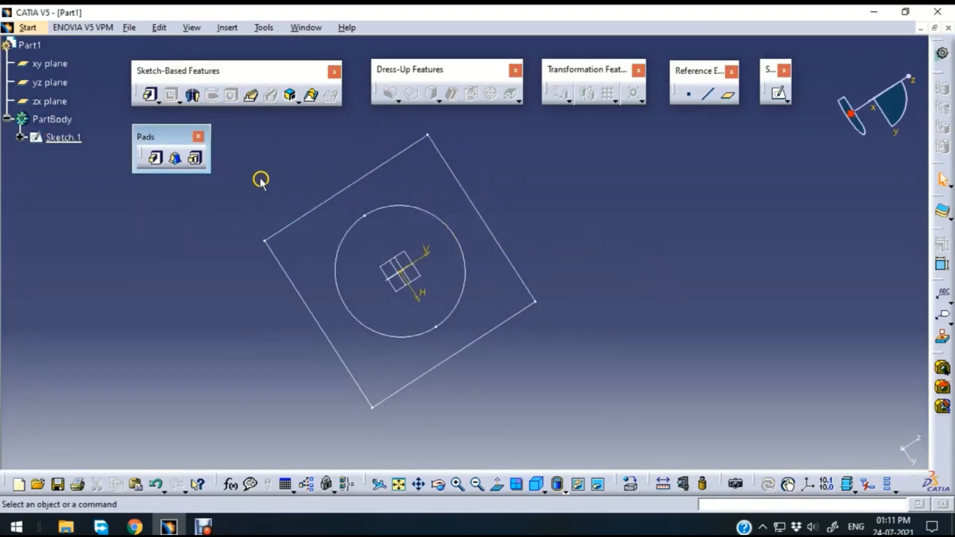
- Start a Multi-Pad from the circle-and-rectangle sketch and set the outer rectangular domain's length to 500 mm
{"action": "left_click", "coordinate": [196, 159]}
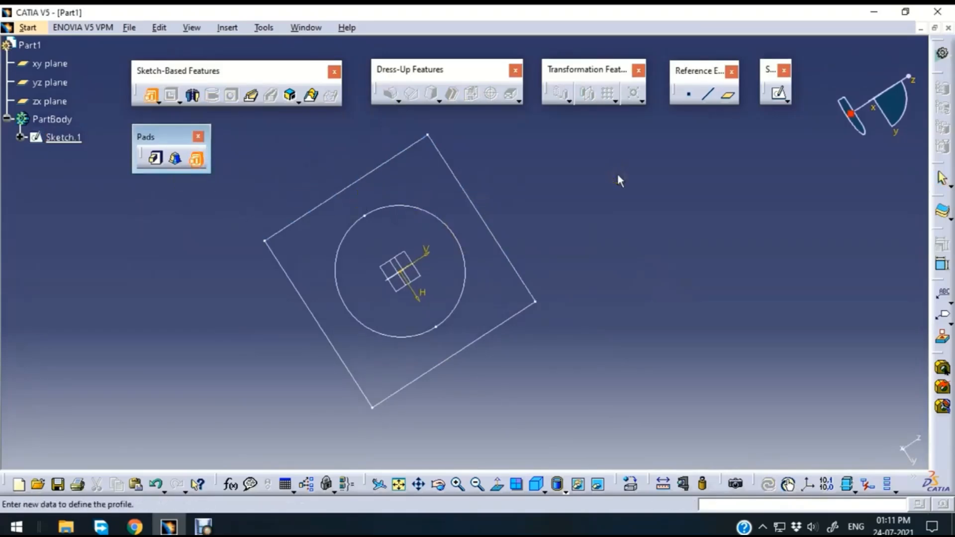
{"action": "left_click", "coordinate": [471, 192]}
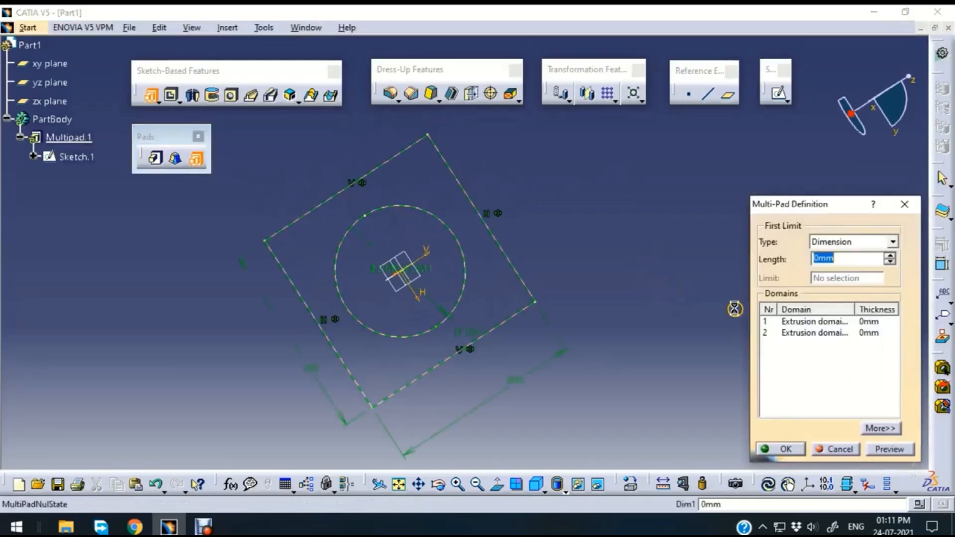
{"action": "mouse_move", "coordinate": [642, 357]}
{"action": "middle_mouse_down"}
{"action": "mouse_move", "coordinate": [658, 375]}
{"action": "mouse_move", "coordinate": [571, 367]}
{"action": "mouse_move", "coordinate": [497, 286]}
{"action": "middle_mouse_up"}
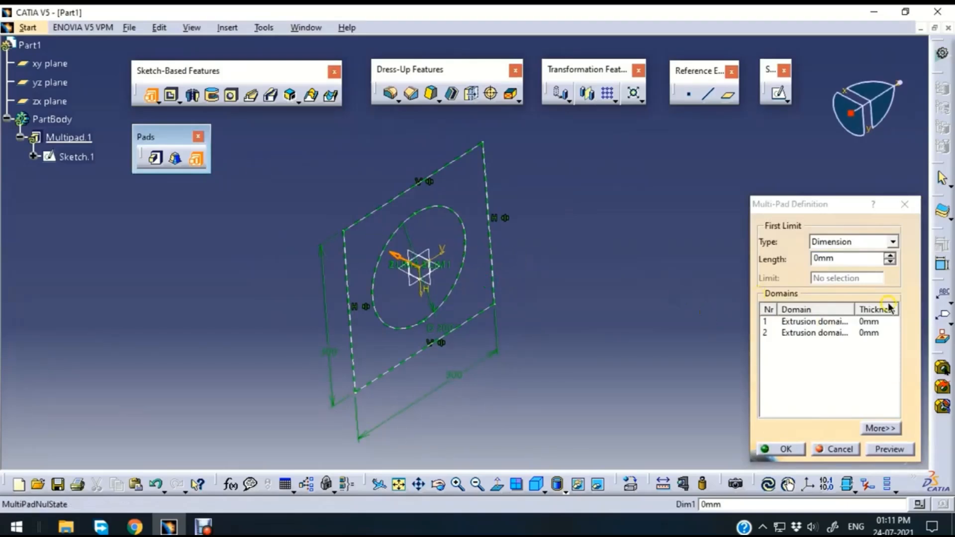
{"action": "left_click", "coordinate": [839, 324]}
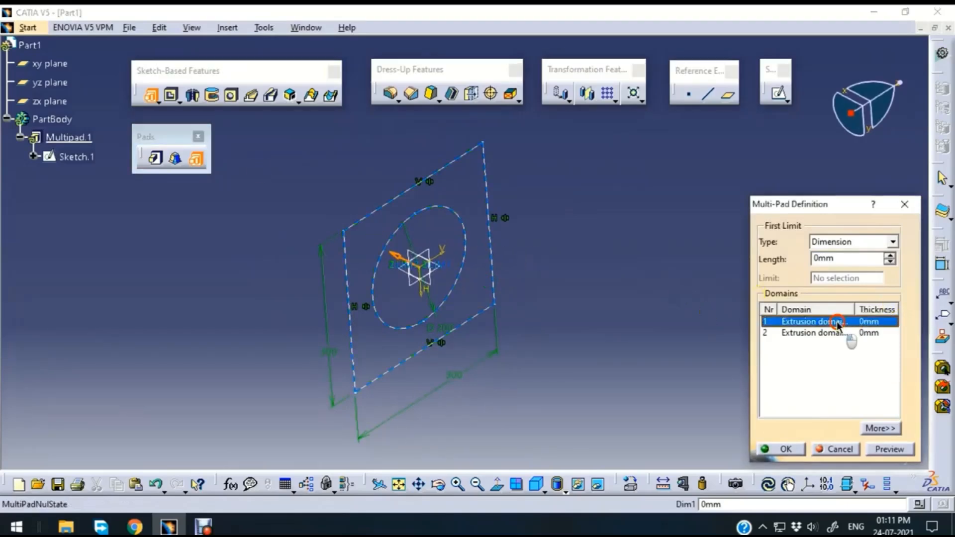
{"action": "left_click", "coordinate": [844, 258]}
{"action": "left_click_drag", "start_coordinate": [844, 258], "coordinate": [759, 275]}
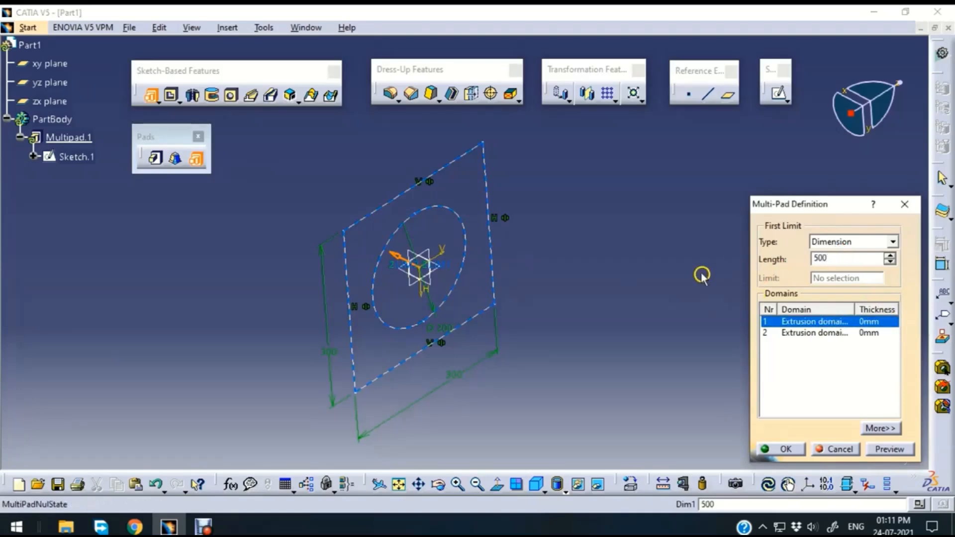
{"action": "left_click", "coordinate": [684, 304]}
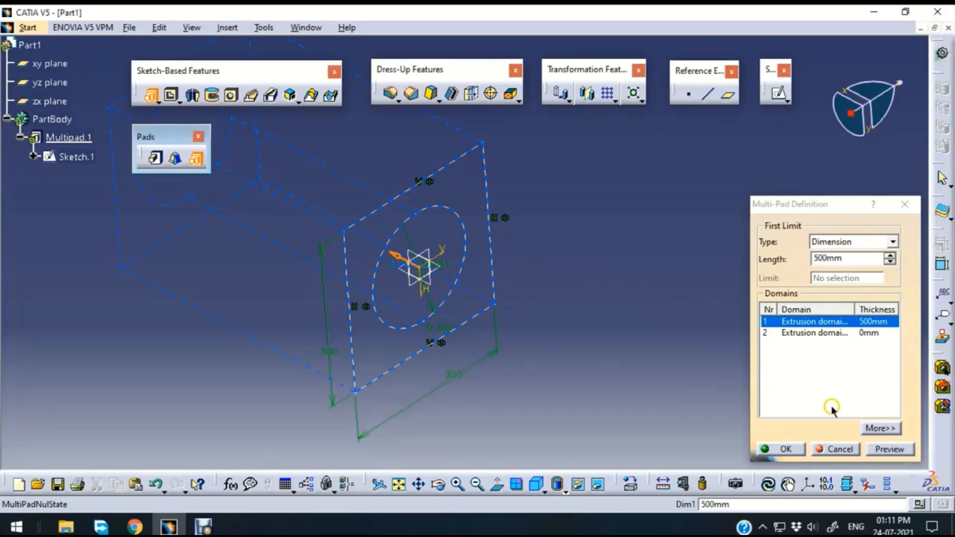
- Set the Multi-Pad's circular domain length to 1000 mm, preview the stepped solid from several angles, and create it
{"action": "left_click", "coordinate": [813, 333]}
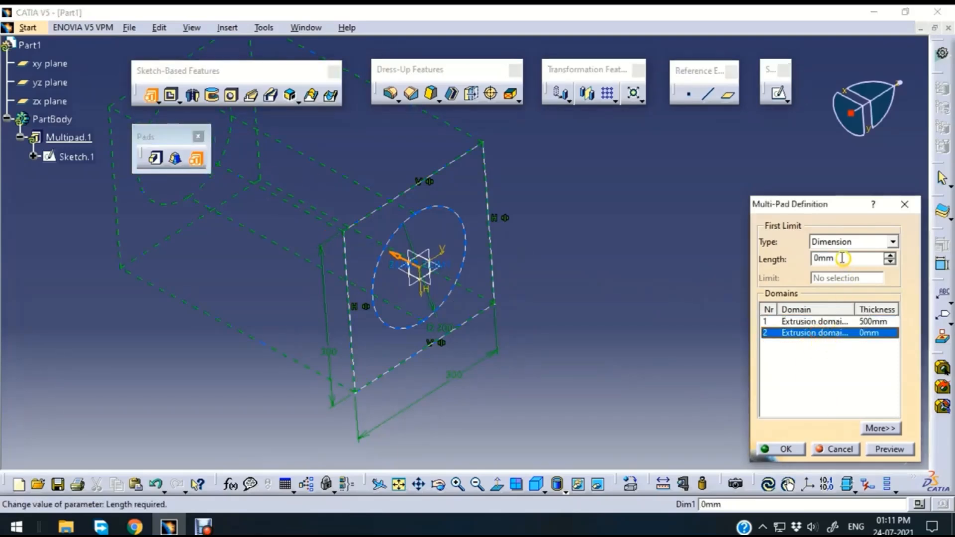
{"action": "double_click", "coordinate": [842, 259]}
{"action": "type", "text": "1000"}
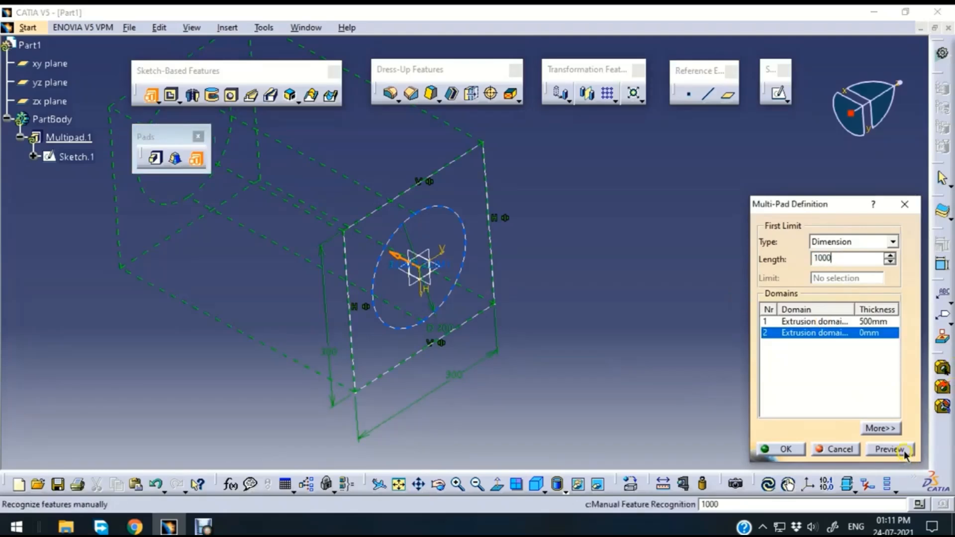
{"action": "left_click", "coordinate": [888, 449]}
{"action": "middle_click_drag", "start_coordinate": [610, 252], "coordinate": [682, 340]}
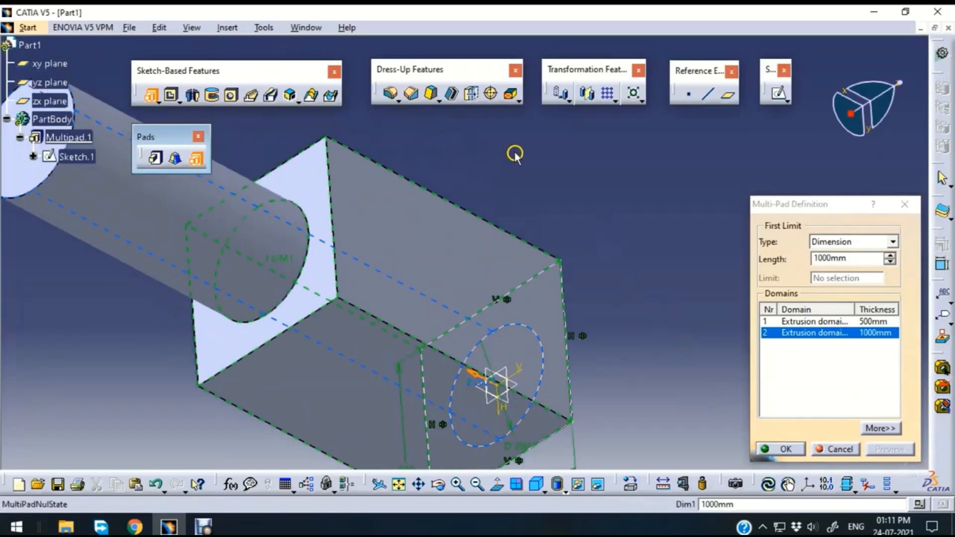
{"action": "middle_click_drag", "start_coordinate": [514, 154], "coordinate": [565, 216]}
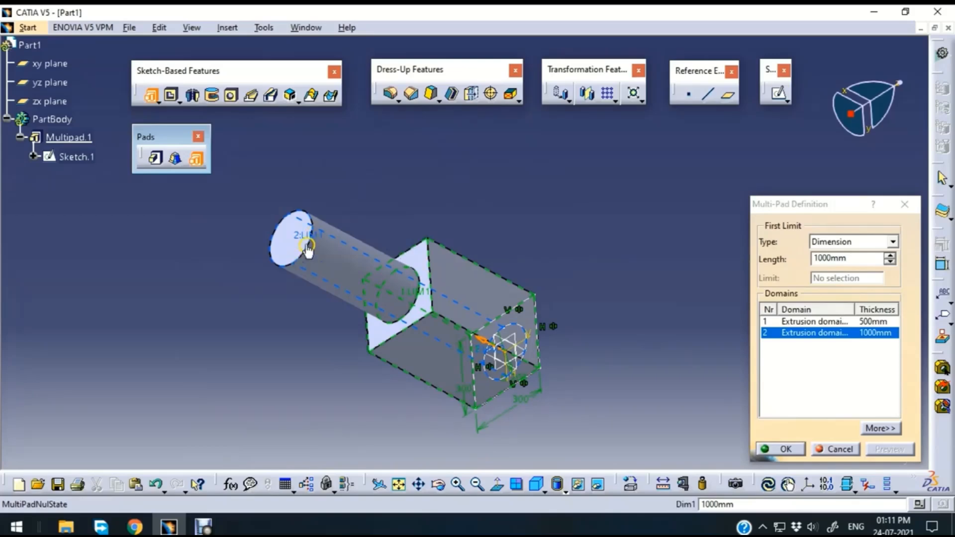
{"action": "middle_click_drag", "start_coordinate": [239, 335], "coordinate": [537, 288]}
{"action": "left_click", "coordinate": [796, 449]}
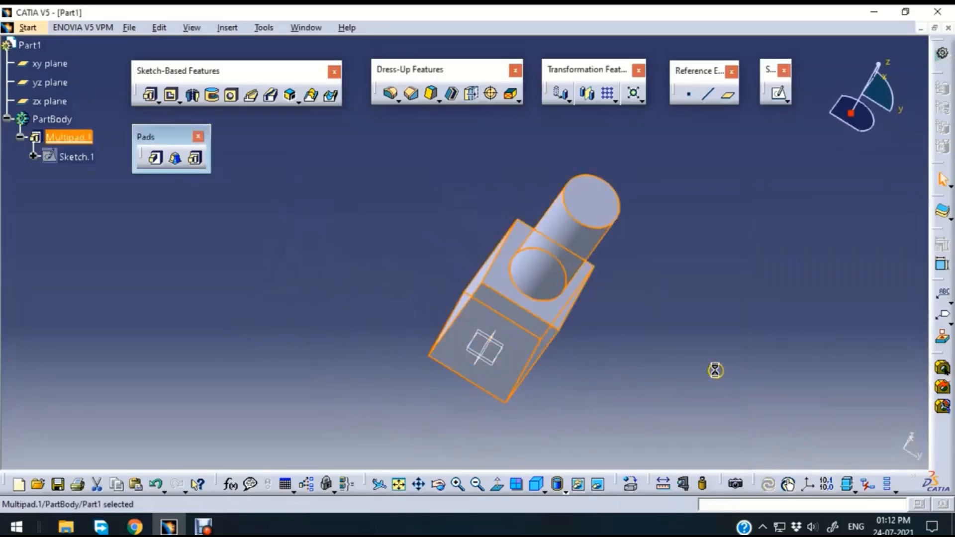
{"action": "left_click", "coordinate": [718, 370]}
{"action": "mouse_move", "coordinate": [722, 377]}
{"action": "middle_mouse_down"}
{"action": "mouse_move", "coordinate": [722, 352]}
{"action": "mouse_move", "coordinate": [751, 318]}
{"action": "mouse_move", "coordinate": [532, 283]}
{"action": "middle_mouse_up"}
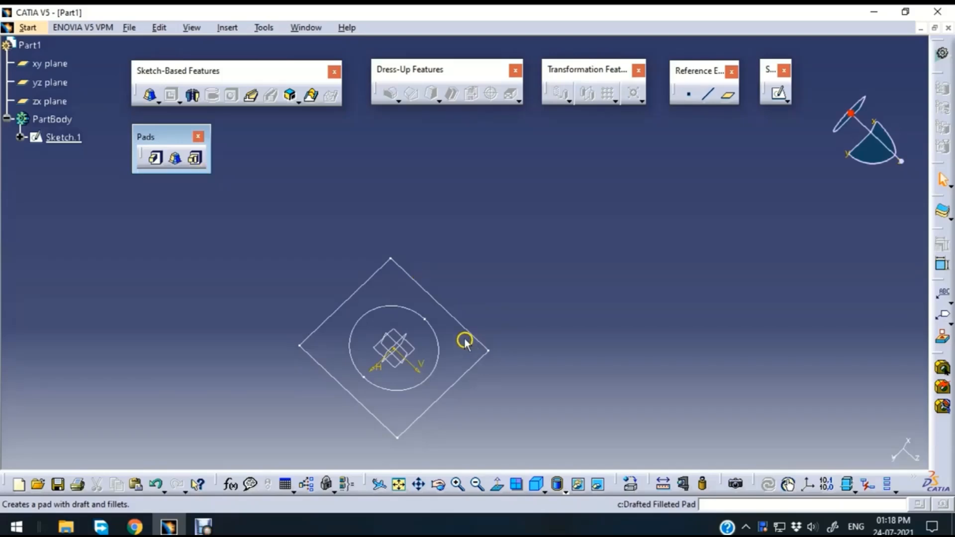
- Edit the circle-and-rectangle sketch, delete the circle, and exit the sketch
{"action": "double_click", "coordinate": [426, 292]}
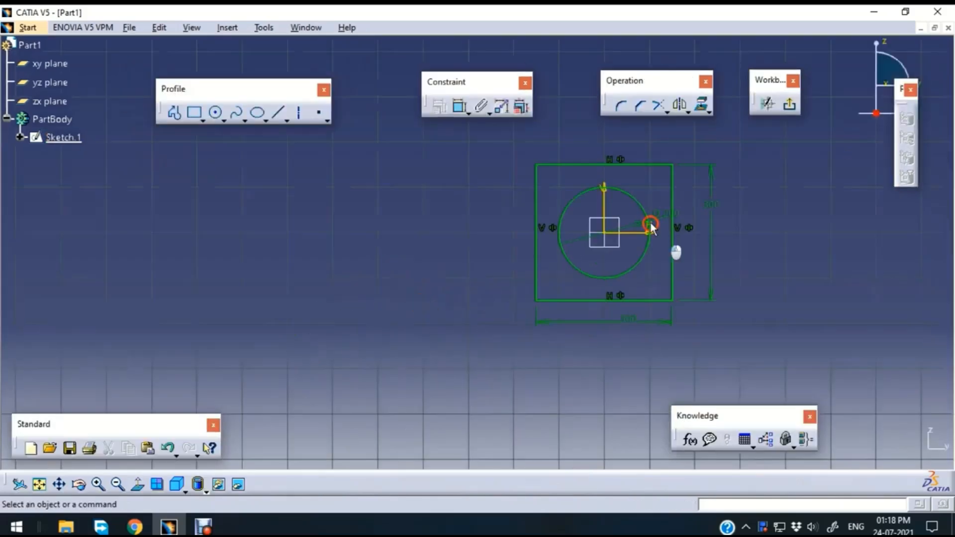
{"action": "left_click", "coordinate": [624, 192]}
{"action": "key", "text": "Delete"}
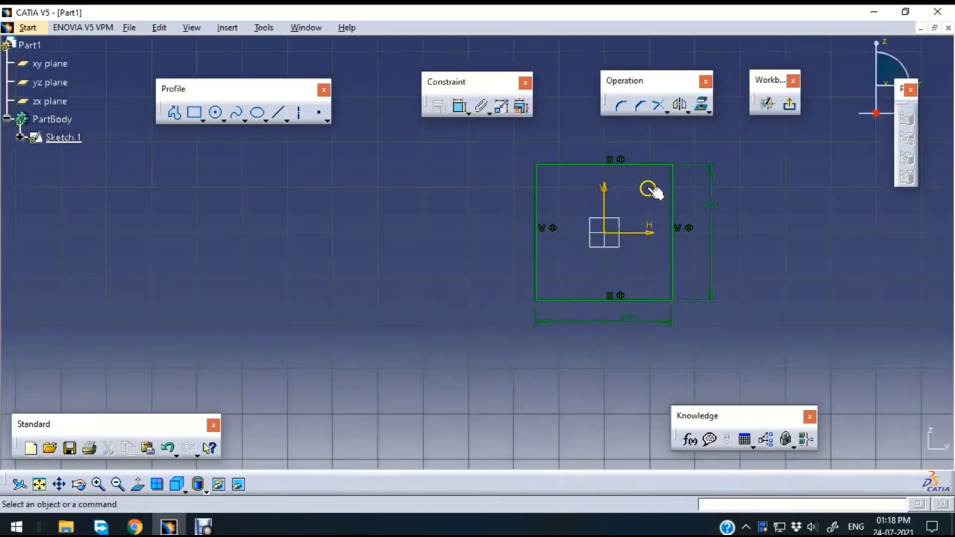
{"action": "left_click", "coordinate": [783, 111]}
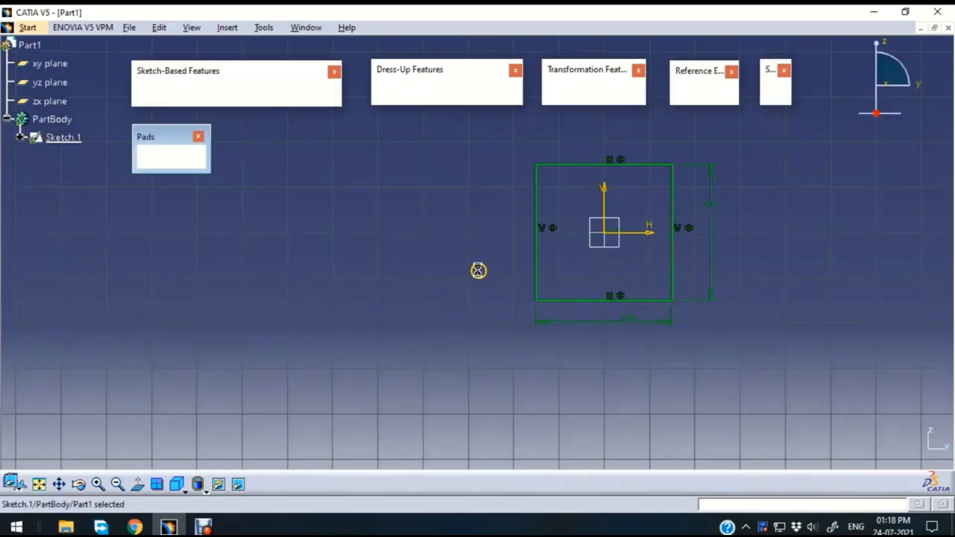
- Pad the remaining square profile with a Dimension length of 100 mm
{"action": "left_click", "coordinate": [157, 160]}
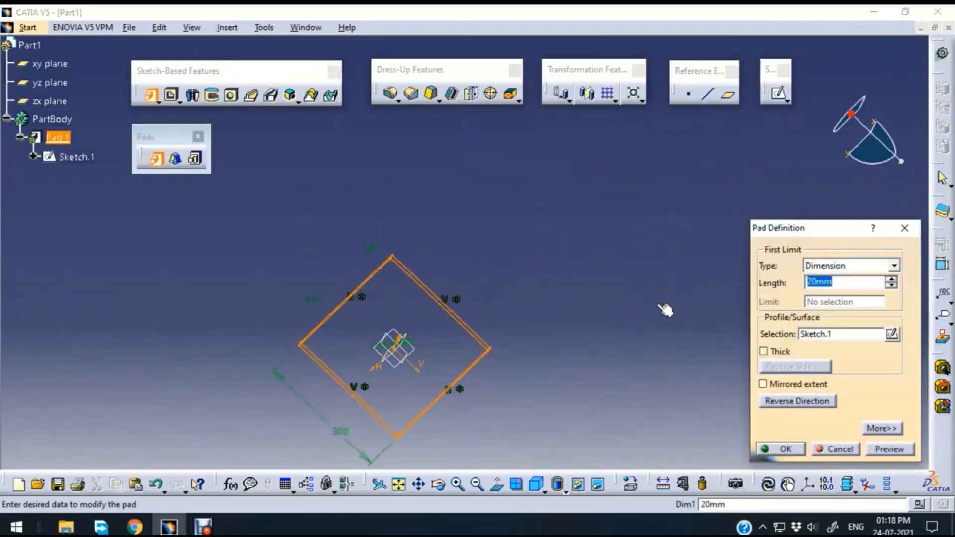
{"action": "type", "text": "100"}
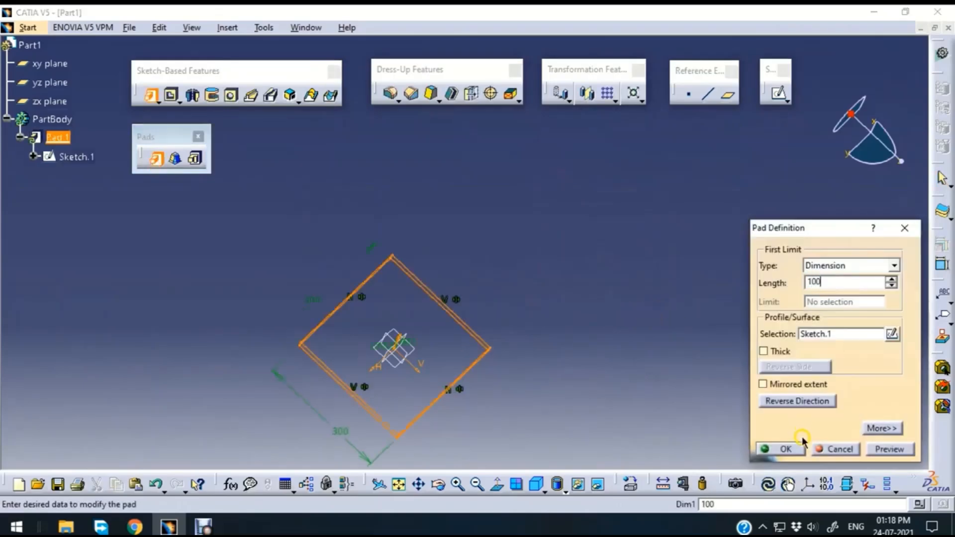
{"action": "left_click", "coordinate": [788, 448]}
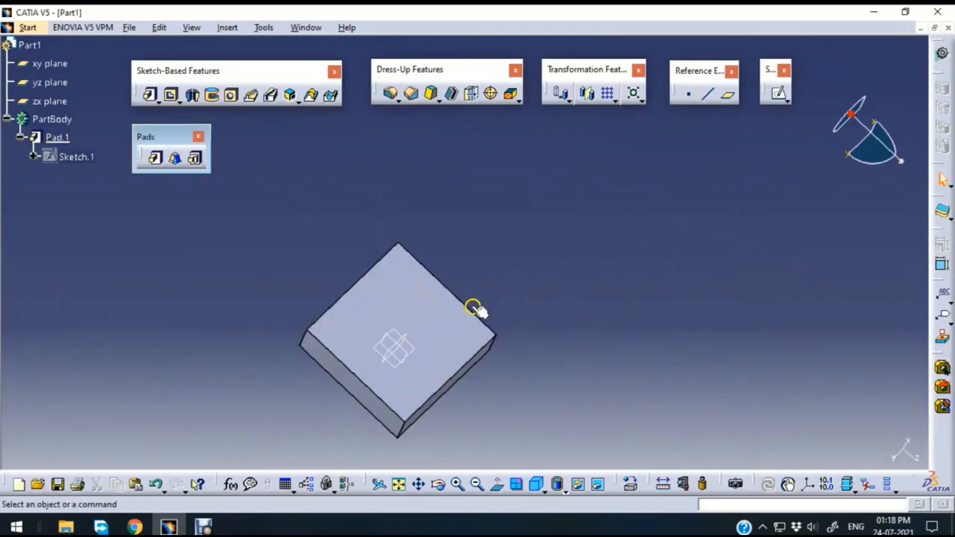
- Start a sketch on the pad's large front face and draw a rectangle about 133 mm high around the origin
{"action": "left_click", "coordinate": [428, 307]}
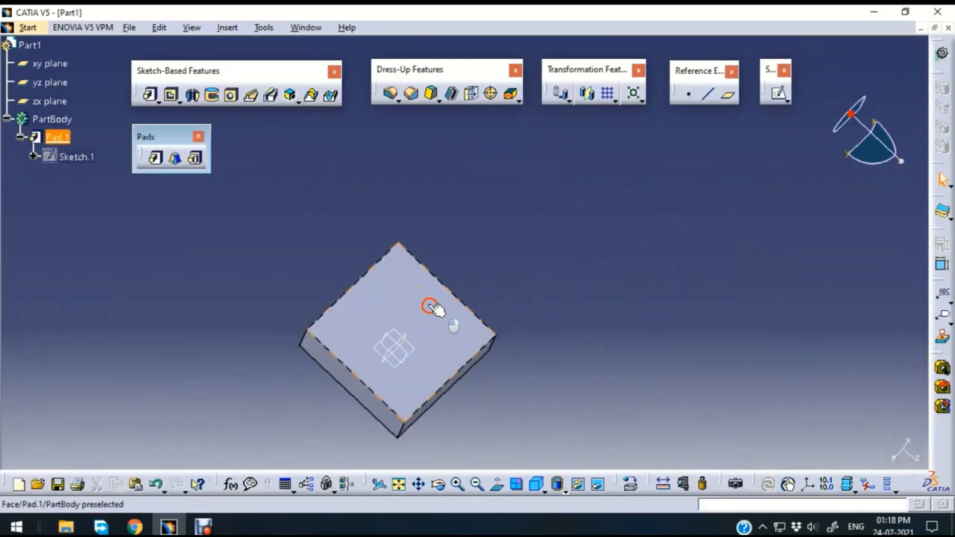
{"action": "left_click", "coordinate": [779, 94]}
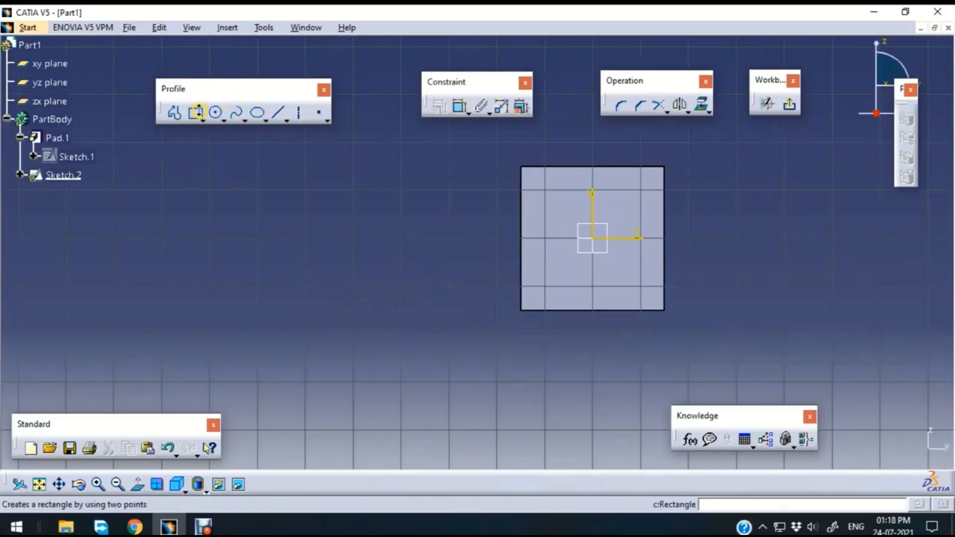
{"action": "left_click", "coordinate": [194, 112]}
{"action": "left_click", "coordinate": [561, 208]}
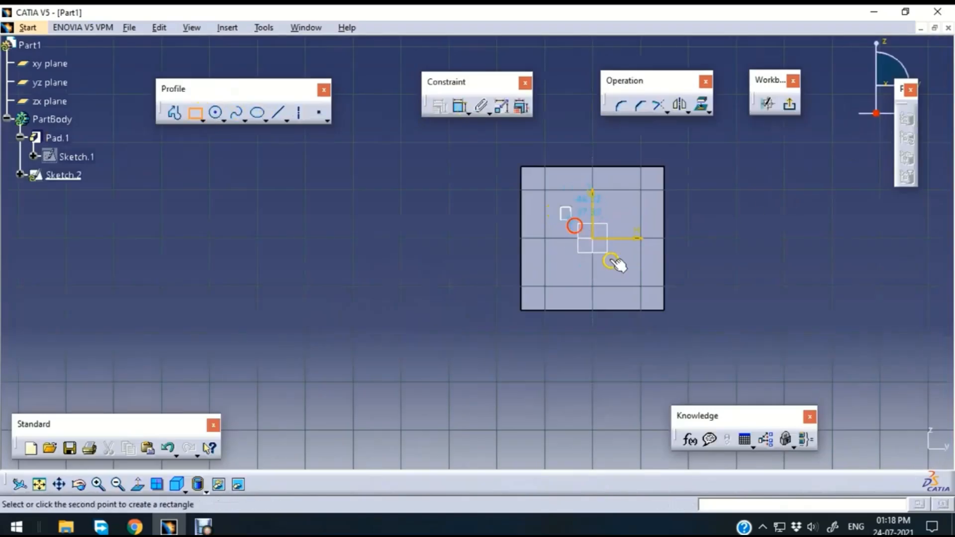
{"action": "left_click", "coordinate": [627, 271]}
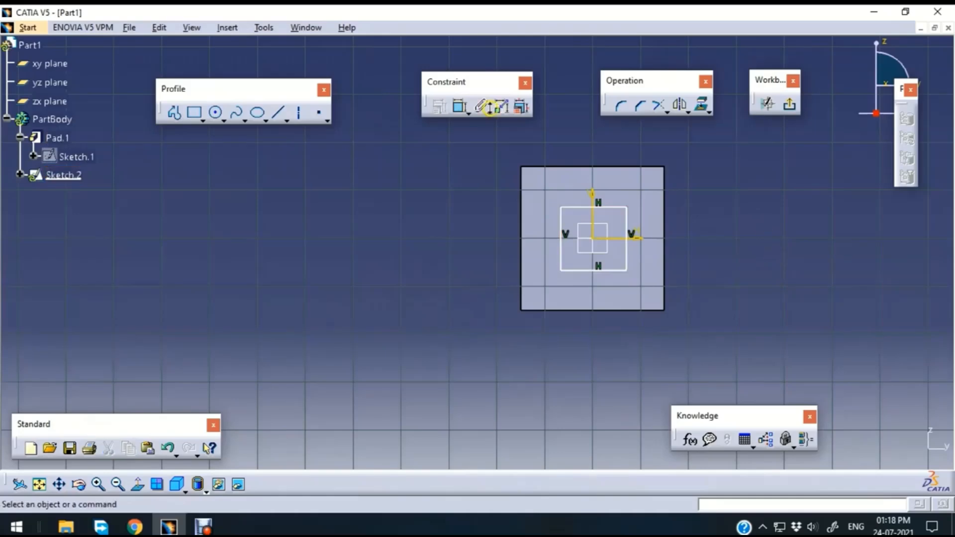
- Dimension the upper horizontal side of the inner rectangle and set its length to 120 mm
{"action": "left_click", "coordinate": [459, 106]}
{"action": "left_click", "coordinate": [616, 208]}
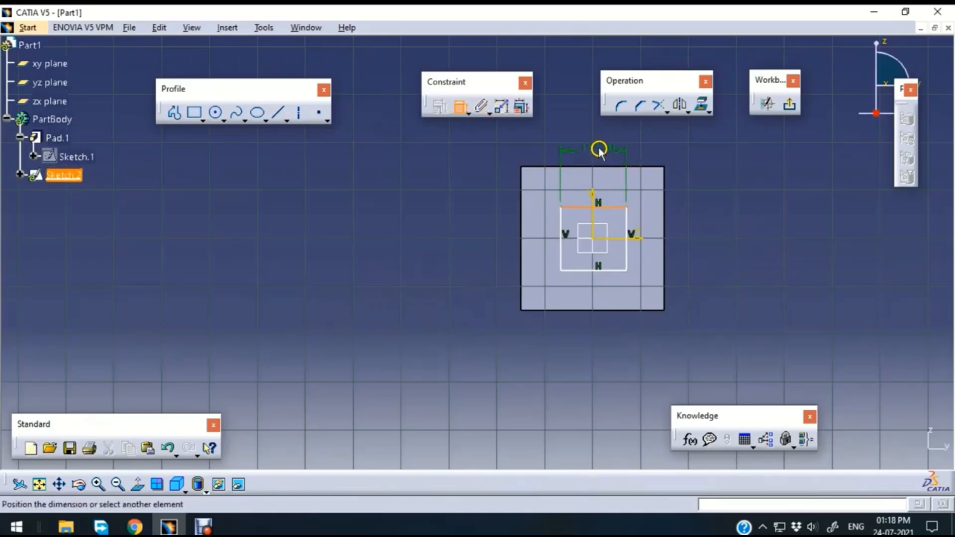
{"action": "left_click", "coordinate": [602, 148]}
{"action": "double_click", "coordinate": [605, 149]}
{"action": "type", "text": "120"}
{"action": "key", "text": "Return"}
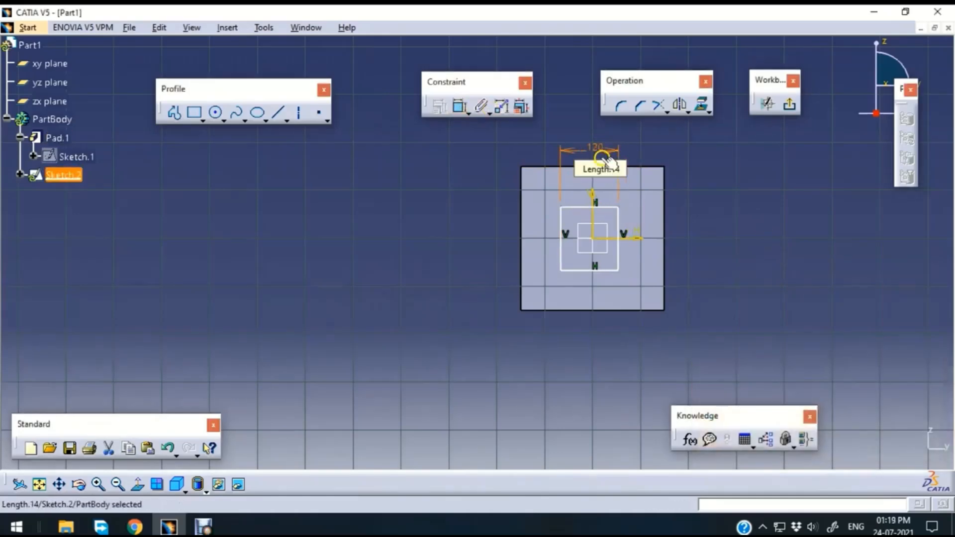
- Dimension a vertical side of the inner rectangle and set its length to 120 mm
{"action": "left_click", "coordinate": [618, 224]}
{"action": "left_click", "coordinate": [459, 105]}
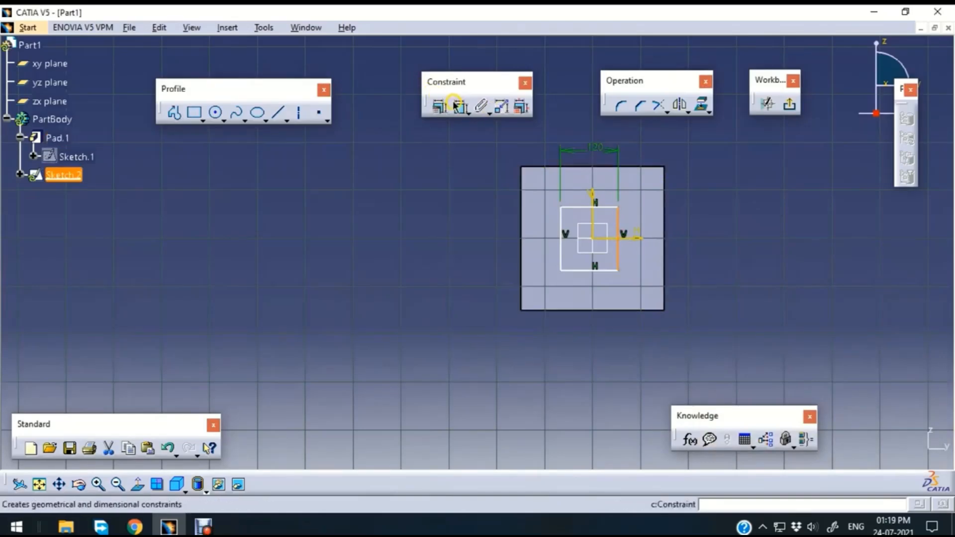
{"action": "left_click", "coordinate": [770, 239]}
{"action": "double_click", "coordinate": [770, 239]}
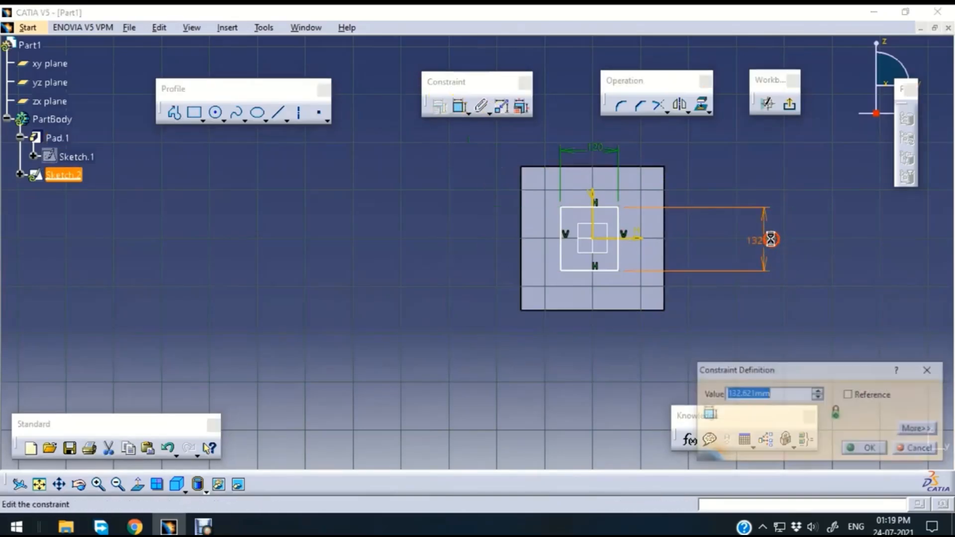
{"action": "type", "text": "120"}
{"action": "key", "text": "Return"}
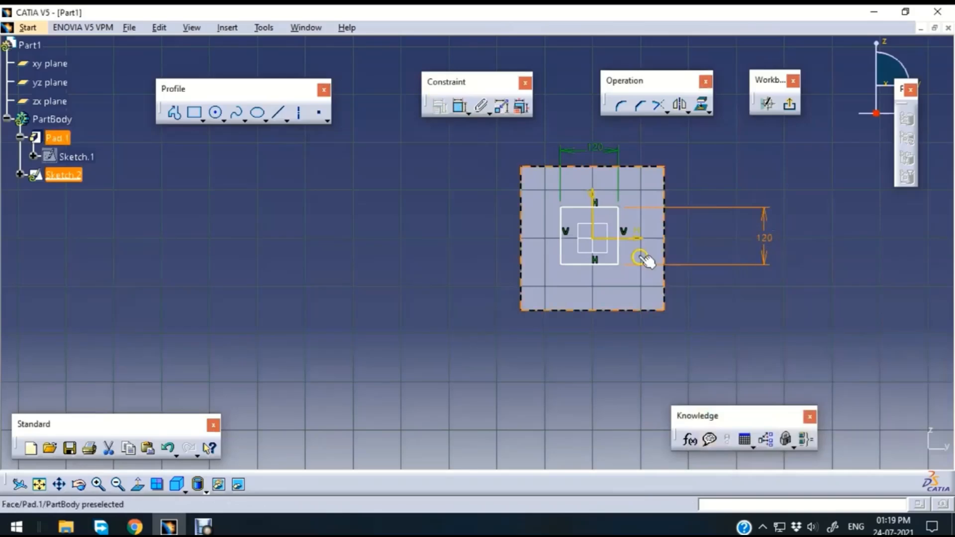
- Constrain the inner square's two horizontal sides with Symmetry about the H axis
{"action": "left_click", "coordinate": [608, 264]}
{"action": "left_click", "coordinate": [605, 207], "text": "ctrl"}
{"action": "left_click", "coordinate": [637, 240], "text": "ctrl"}
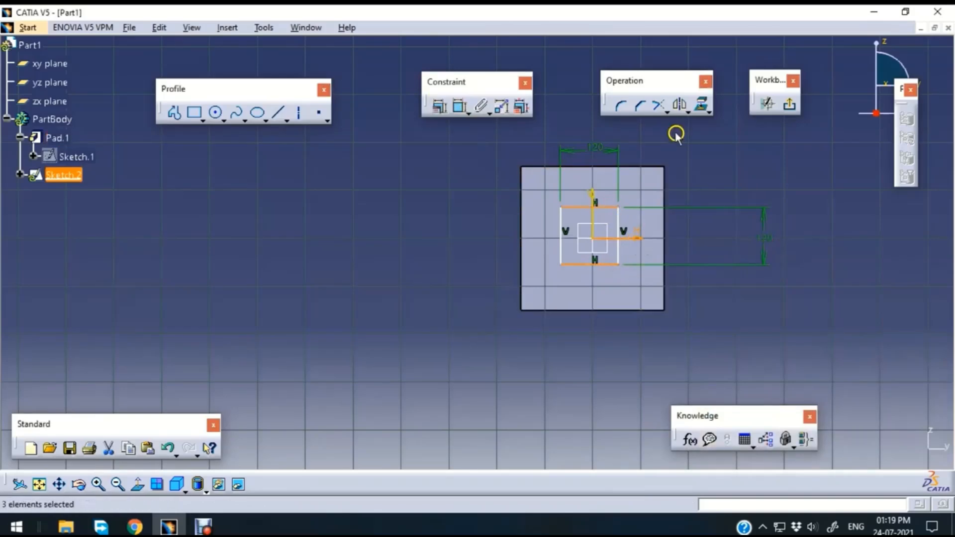
{"action": "left_click", "coordinate": [440, 106]}
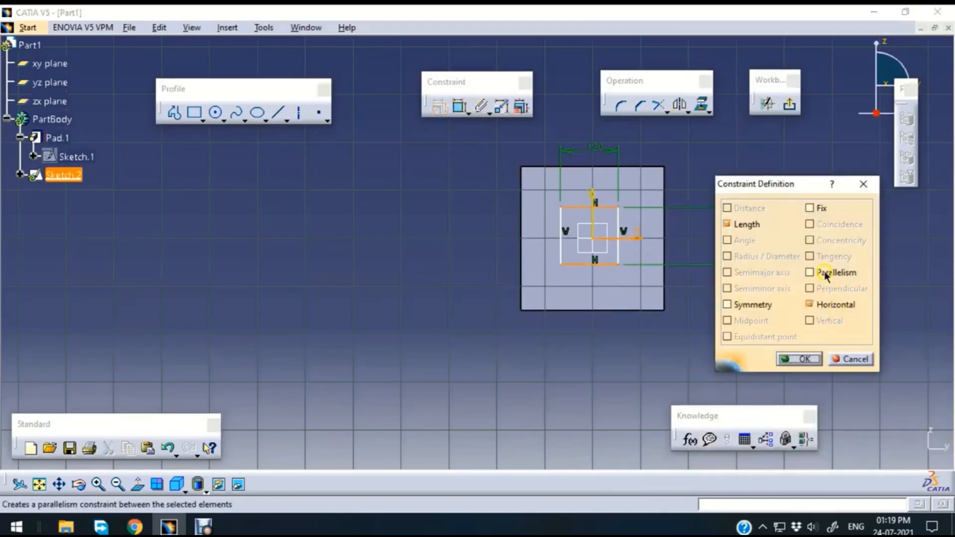
{"action": "left_click", "coordinate": [731, 303]}
{"action": "left_click", "coordinate": [793, 355]}
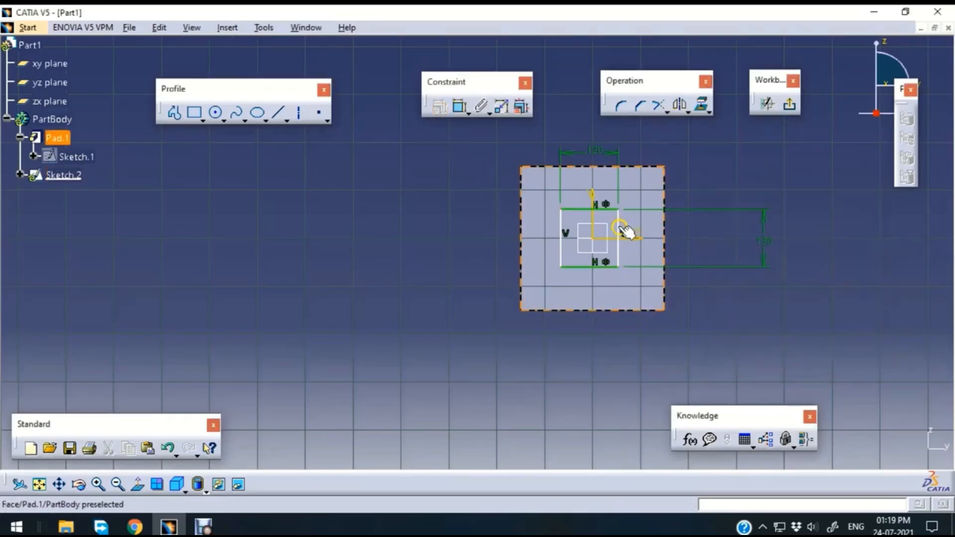
- Constrain the inner square's two vertical sides to be symmetric about the V axis
{"action": "left_click", "coordinate": [561, 220]}
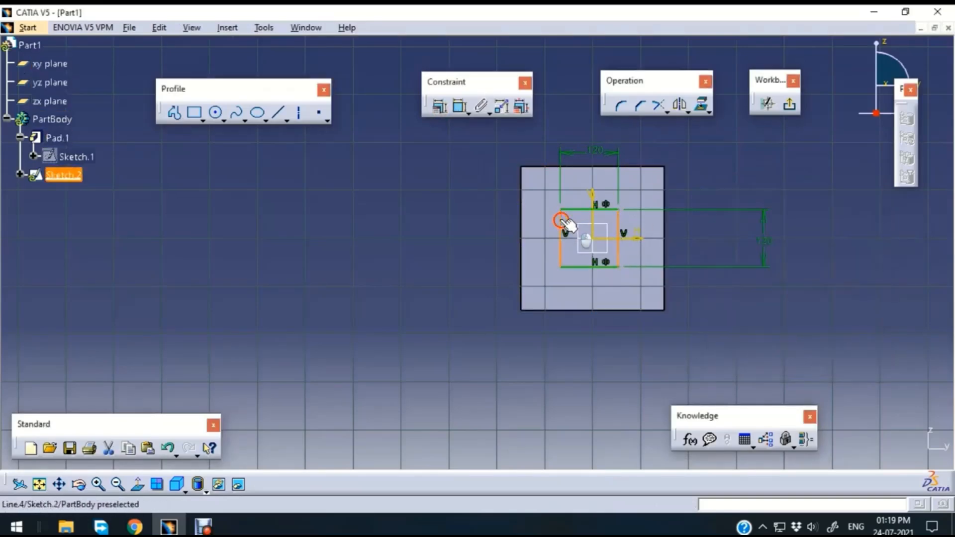
{"action": "left_click", "coordinate": [592, 219], "text": "ctrl"}
{"action": "left_click", "coordinate": [433, 112]}
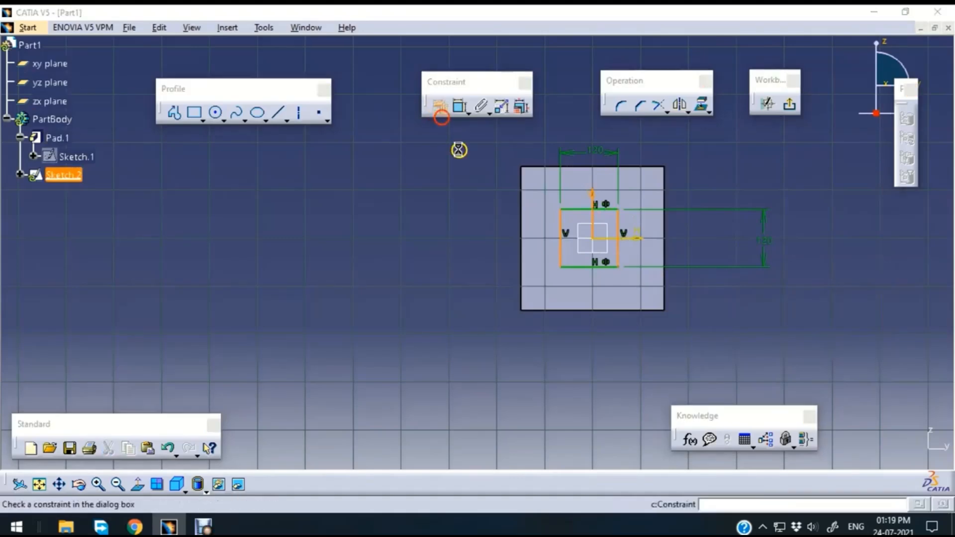
- Constrain the square's two vertical sides to be symmetric about the vertical sketch axis and exit the sketch
{"action": "left_click", "coordinate": [765, 307]}
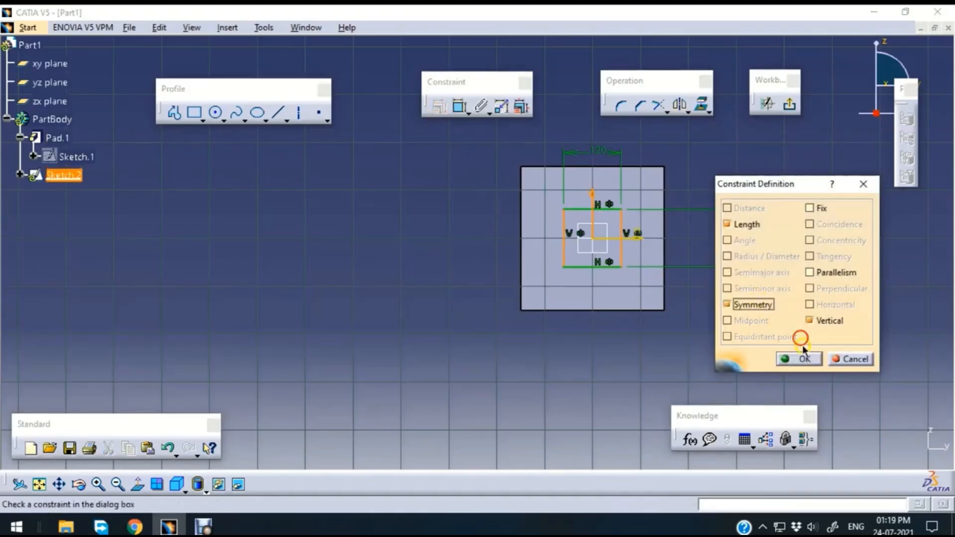
{"action": "left_click", "coordinate": [799, 359]}
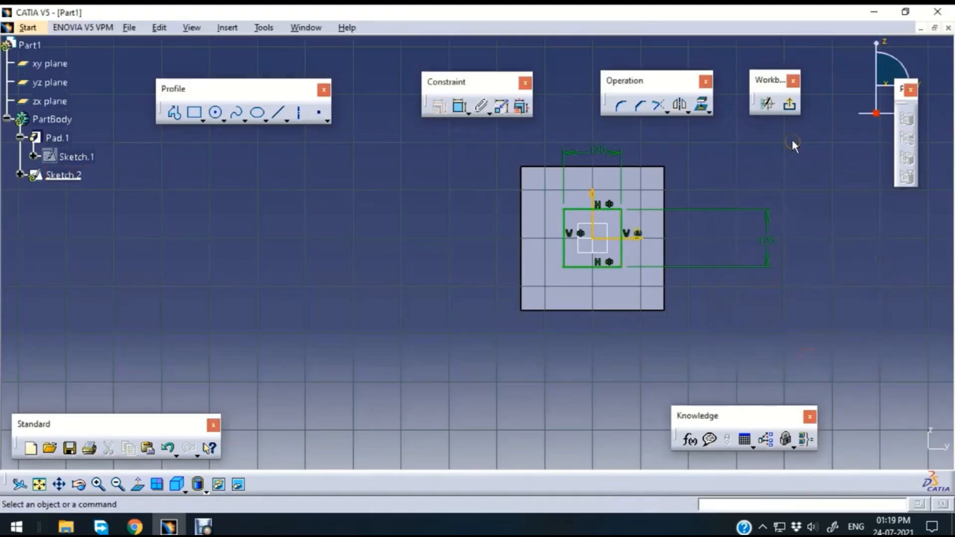
{"action": "left_click", "coordinate": [789, 103]}
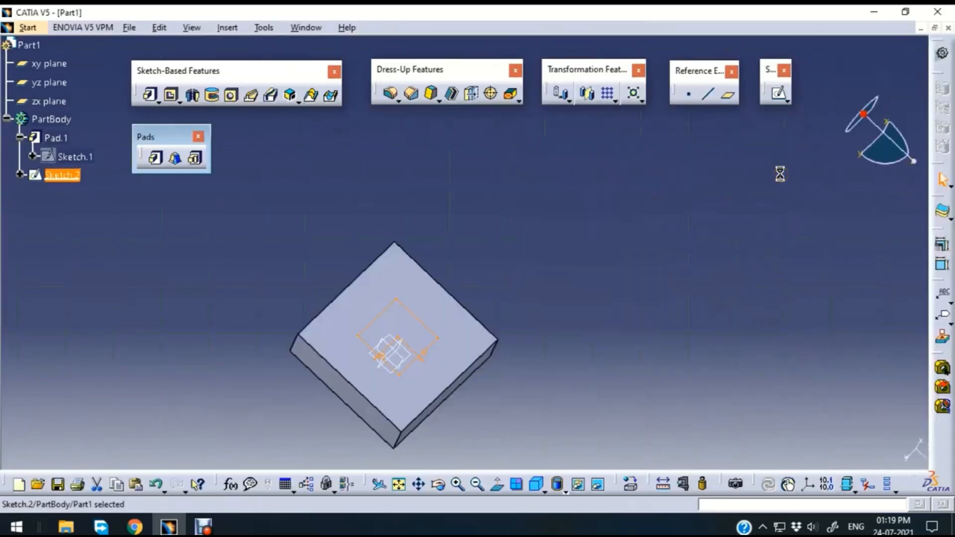
{"action": "middle_click_drag", "start_coordinate": [650, 296], "coordinate": [641, 266]}
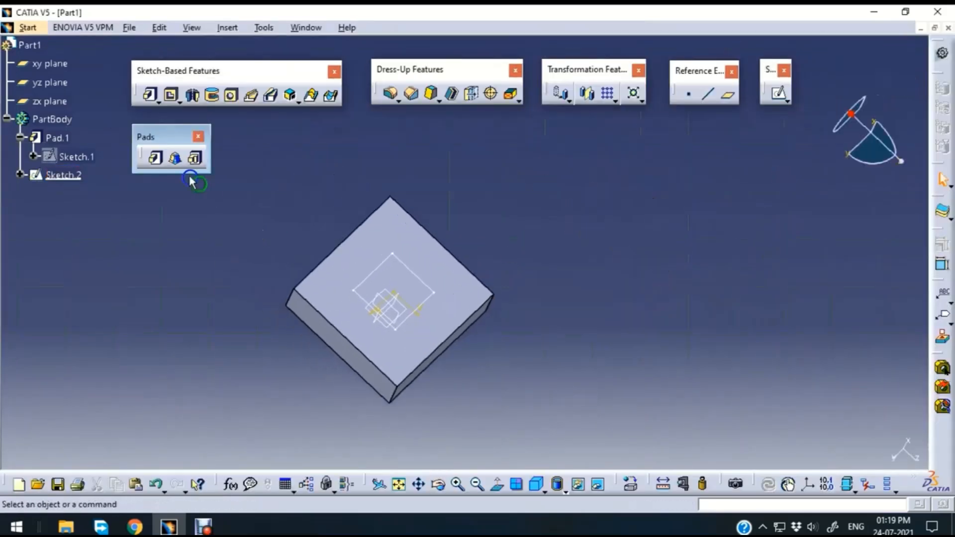
{"action": "left_click", "coordinate": [156, 160]}
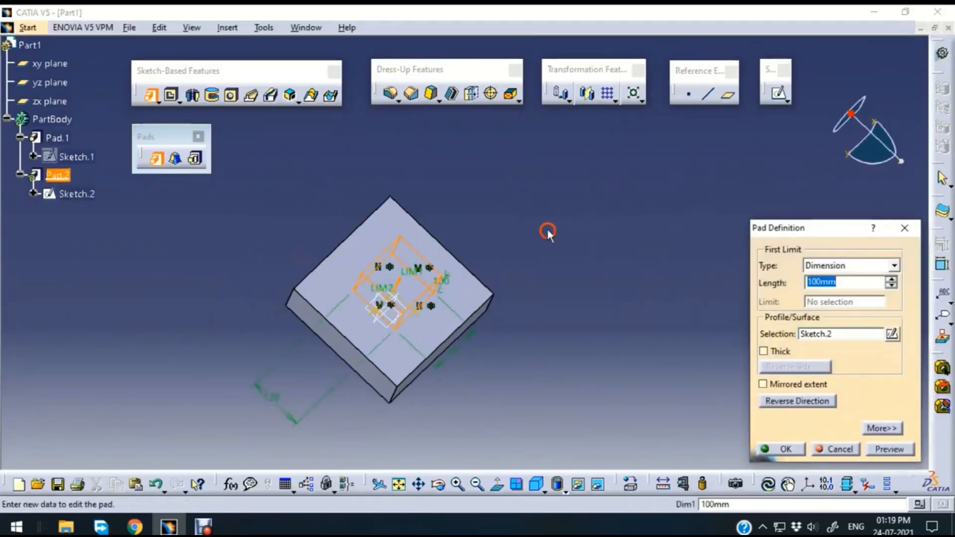
{"action": "left_click", "coordinate": [898, 447]}
{"action": "mouse_move", "coordinate": [524, 397]}
{"action": "middle_mouse_down"}
{"action": "mouse_move", "coordinate": [622, 264]}
{"action": "mouse_move", "coordinate": [564, 166]}
{"action": "mouse_move", "coordinate": [494, 212]}
{"action": "mouse_move", "coordinate": [511, 266]}
{"action": "middle_mouse_up"}
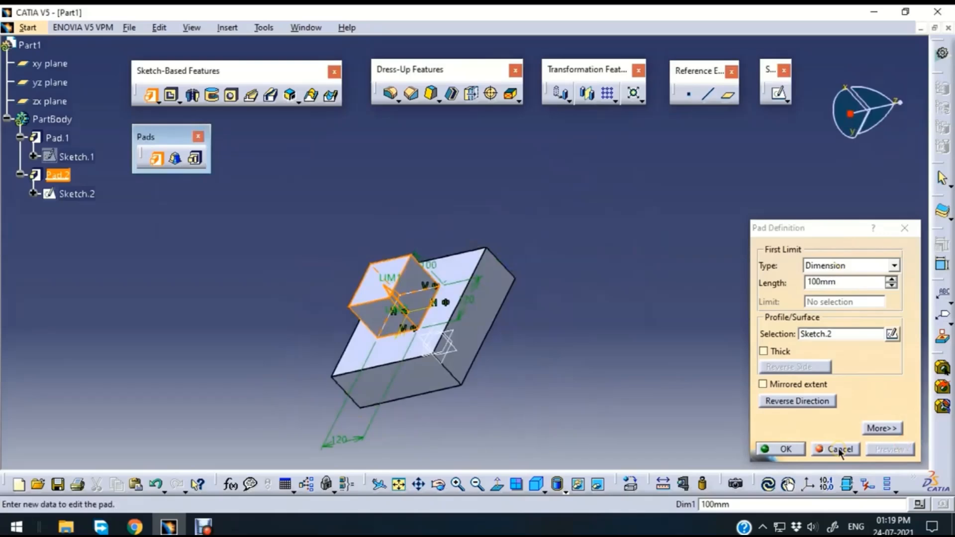
{"action": "left_click", "coordinate": [837, 448]}
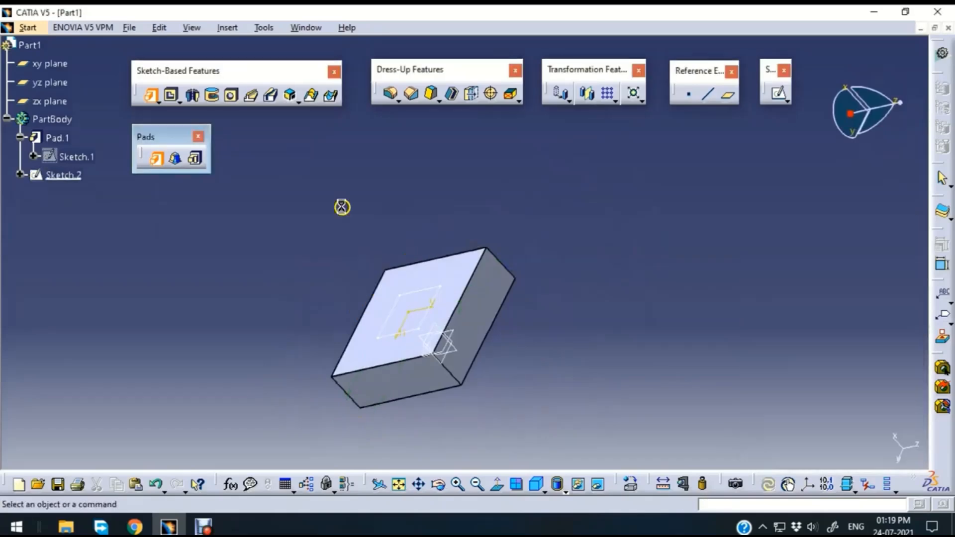
- Define a 100 mm drafted filleted pad from the square sketch, using the block's sketched face as second limit, and preview it
{"action": "left_click", "coordinate": [177, 159]}
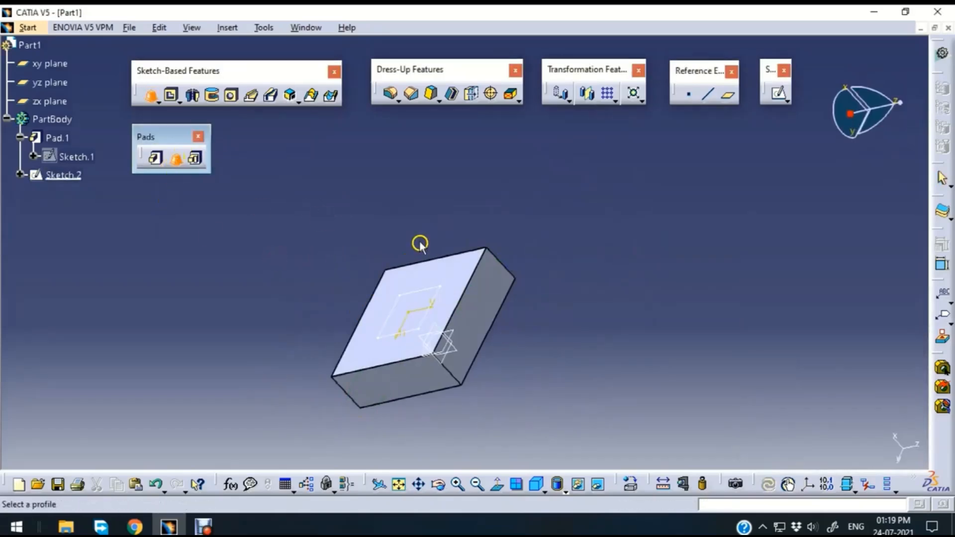
{"action": "left_click", "coordinate": [432, 294]}
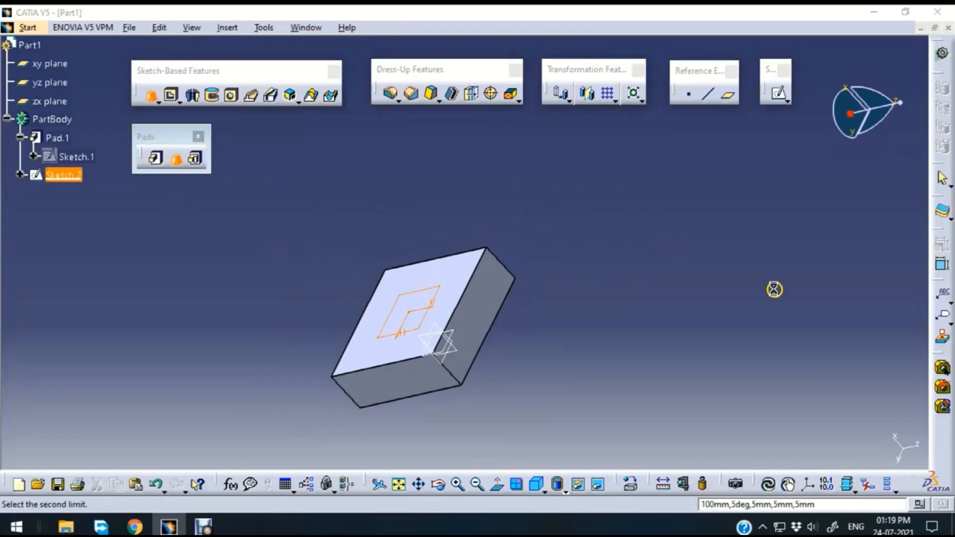
{"action": "left_click_drag", "start_coordinate": [827, 203], "coordinate": [806, 180]}
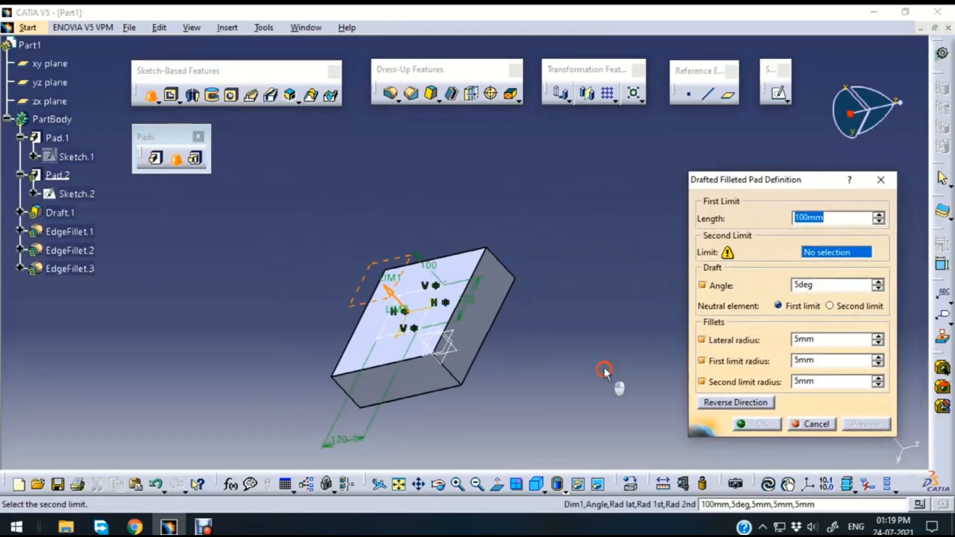
{"action": "middle_click_drag", "start_coordinate": [603, 373], "coordinate": [603, 328]}
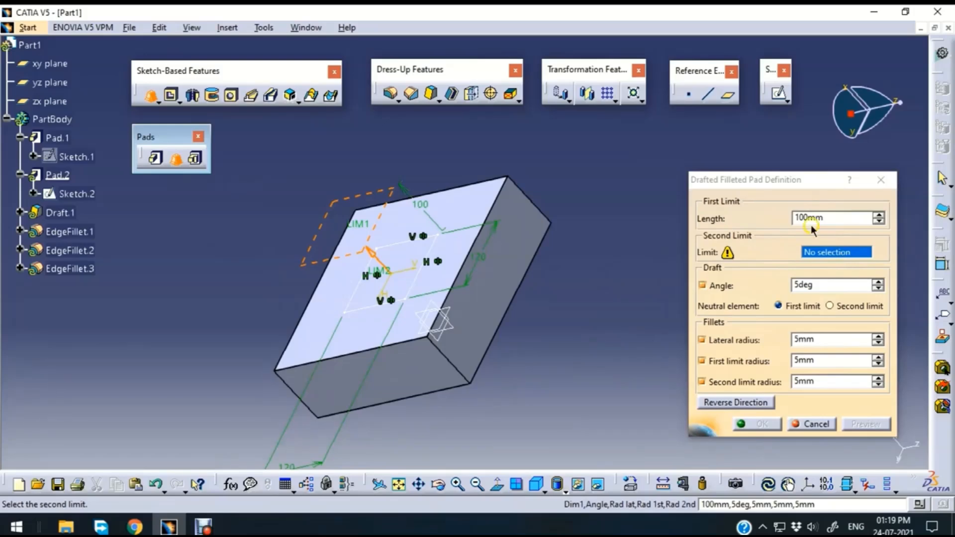
{"action": "left_click", "coordinate": [491, 200]}
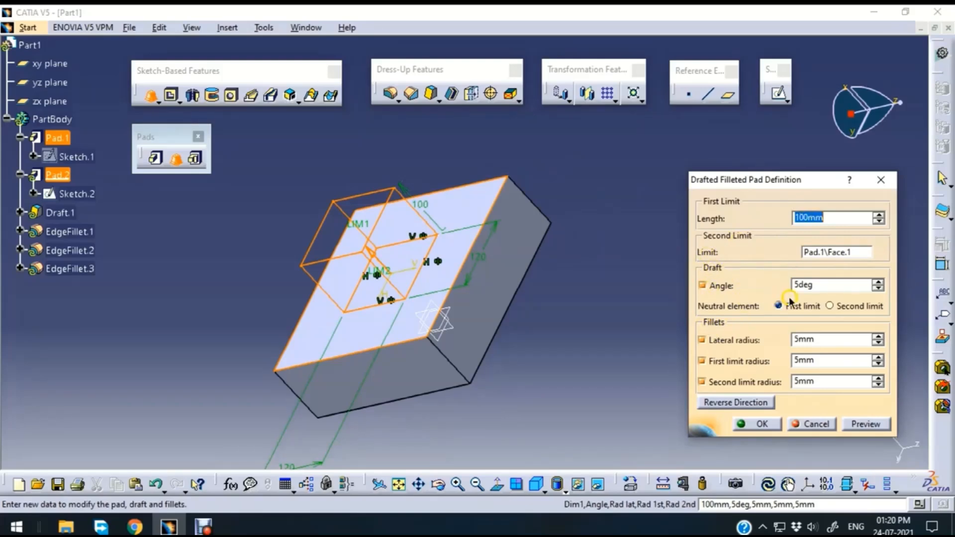
{"action": "left_click", "coordinate": [804, 284]}
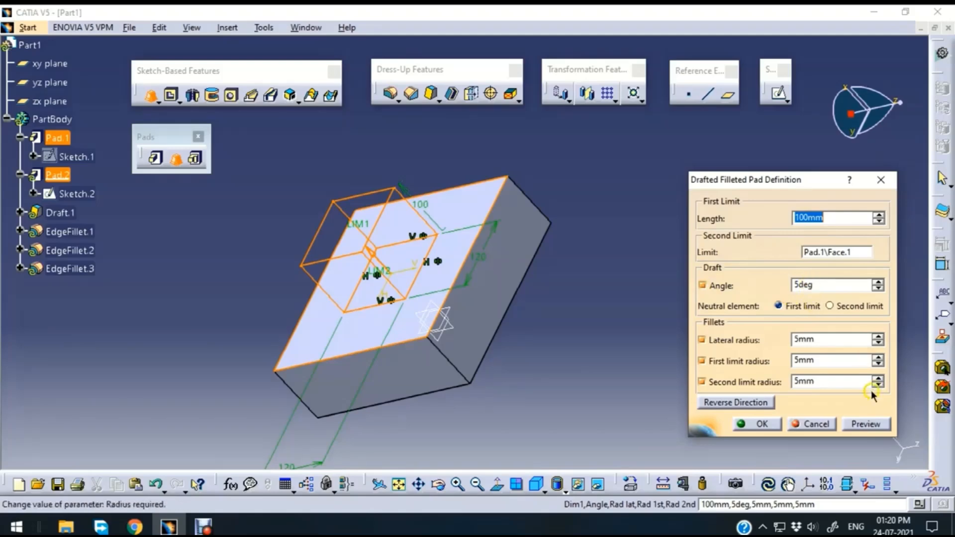
{"action": "left_click", "coordinate": [870, 424]}
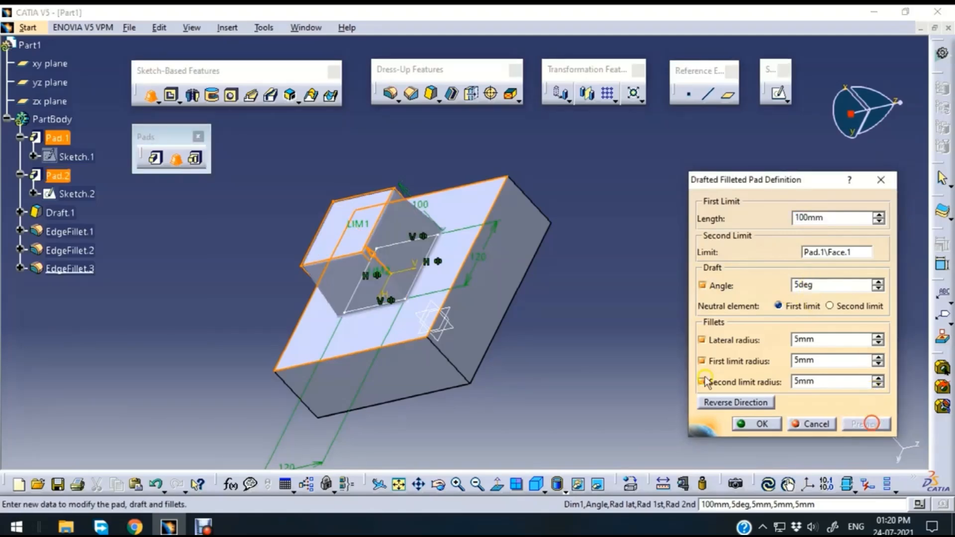
{"action": "middle_click_drag", "start_coordinate": [555, 328], "coordinate": [534, 204]}
{"action": "middle_click_drag", "start_coordinate": [552, 358], "coordinate": [562, 233]}
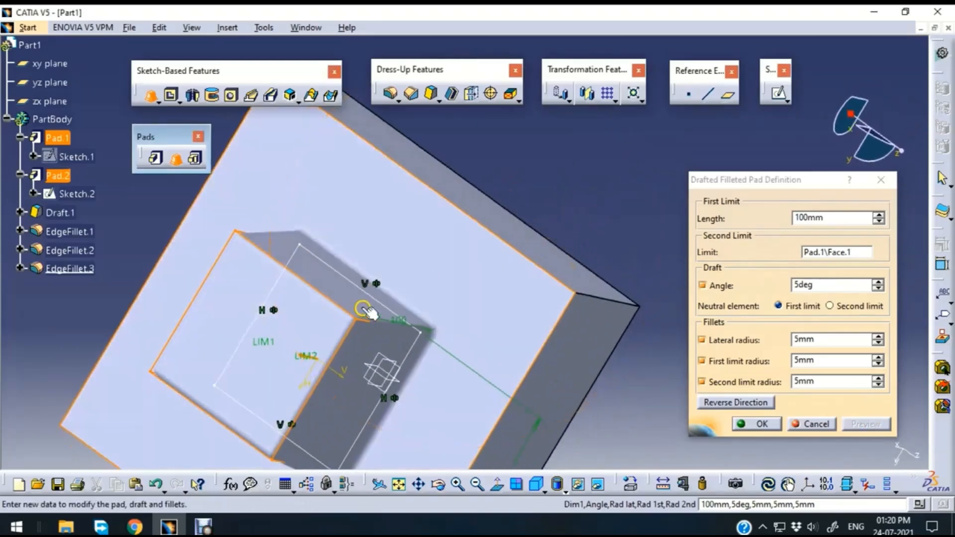
- Set the drafted filleted pad's draft angle to 20 degrees and preview the result
{"action": "double_click", "coordinate": [825, 285]}
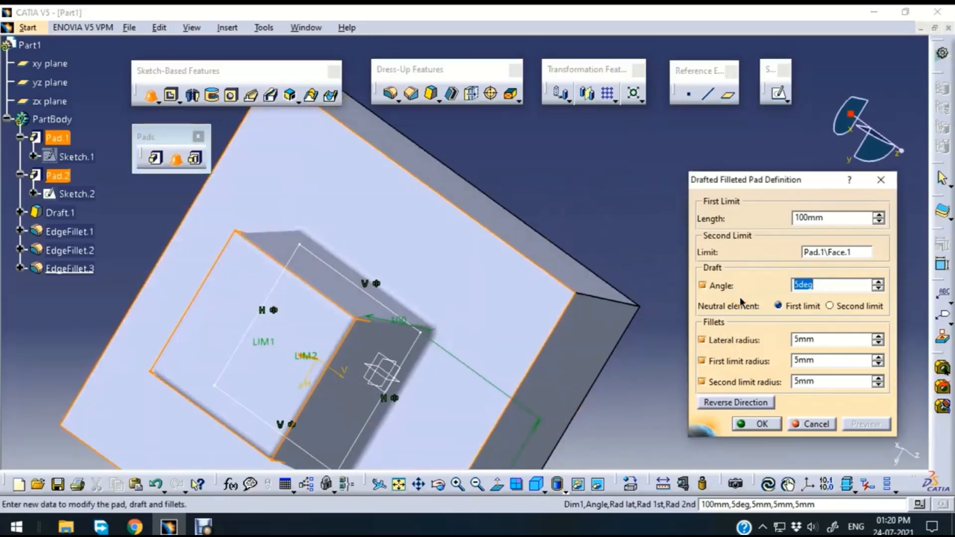
{"action": "type", "text": "20"}
{"action": "left_click", "coordinate": [643, 211]}
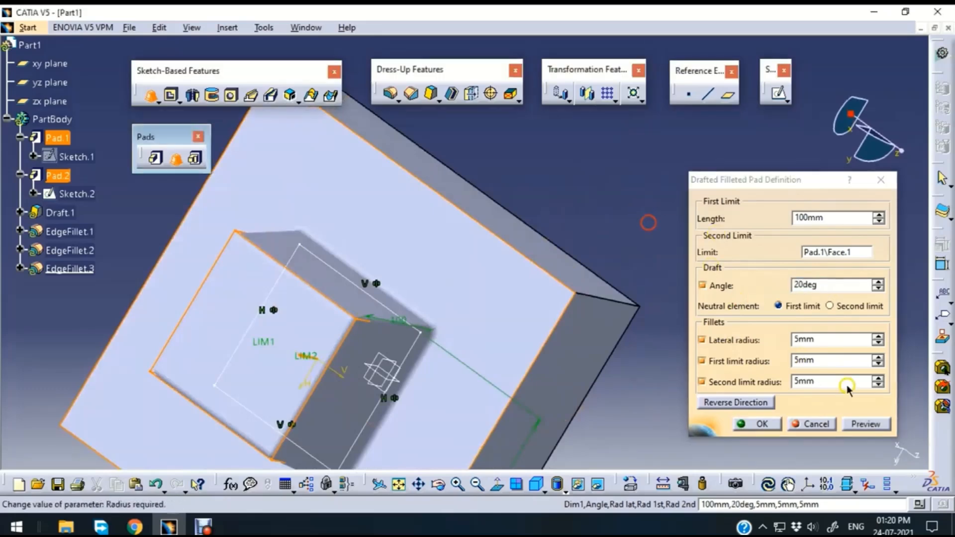
{"action": "left_click", "coordinate": [872, 427]}
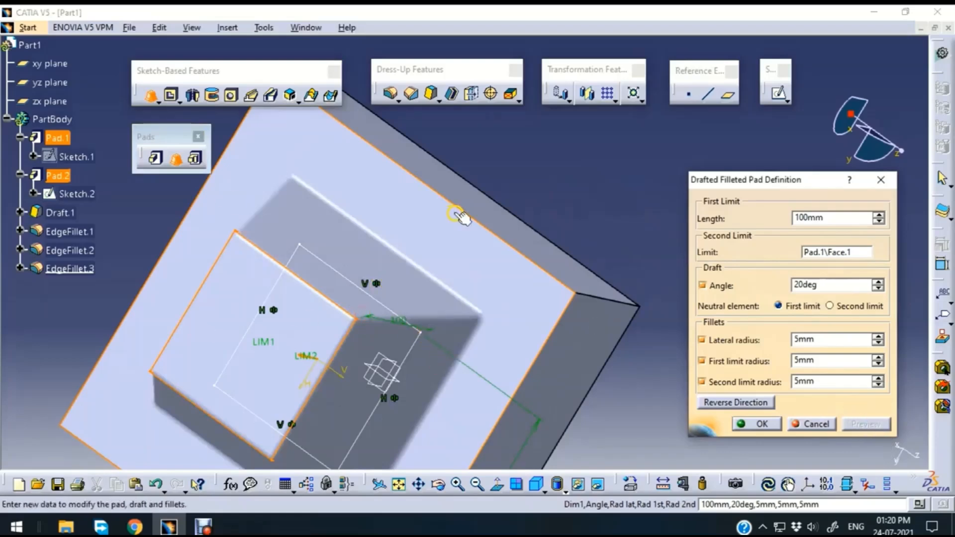
{"action": "middle_click_drag", "start_coordinate": [554, 199], "coordinate": [597, 125]}
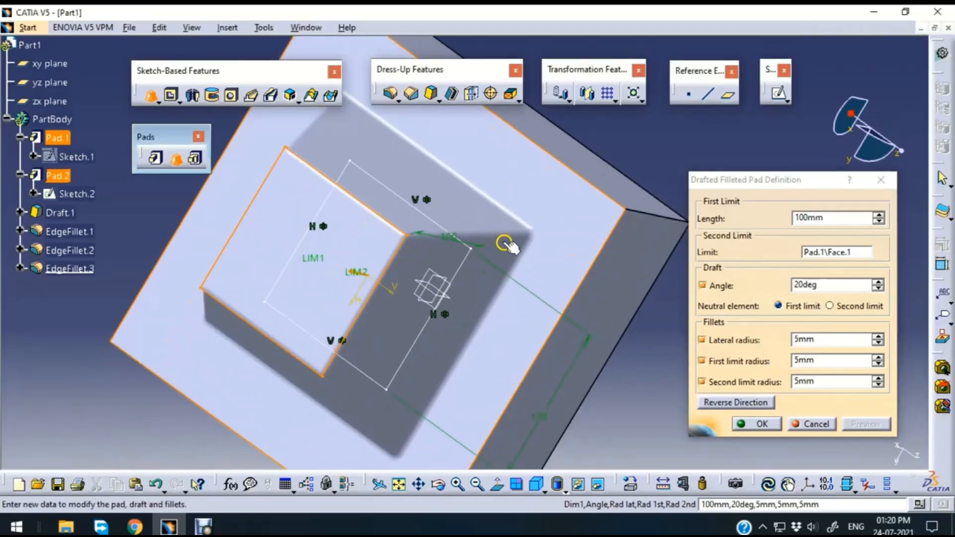
- Preview the pad with the draft angle disabled, and enable the draft again
{"action": "left_click", "coordinate": [703, 284]}
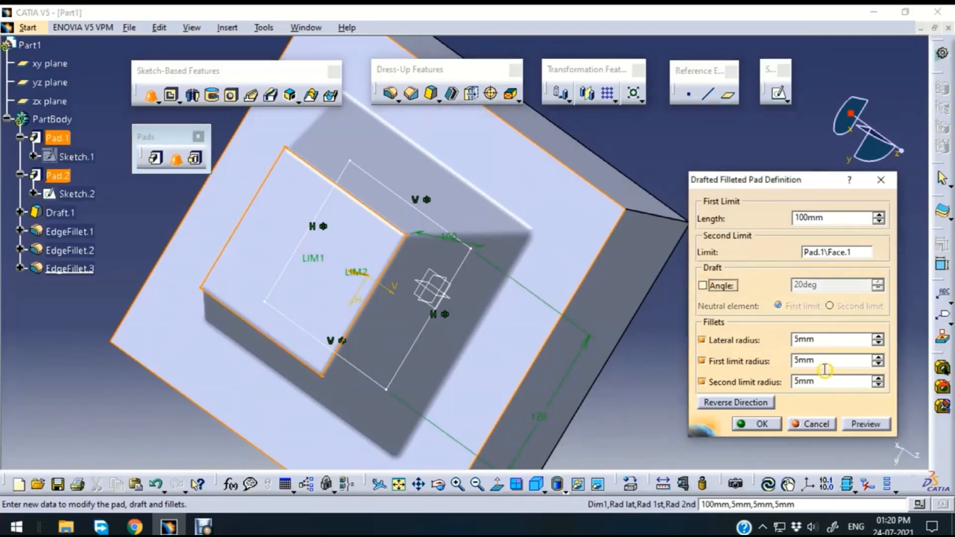
{"action": "left_click", "coordinate": [870, 424]}
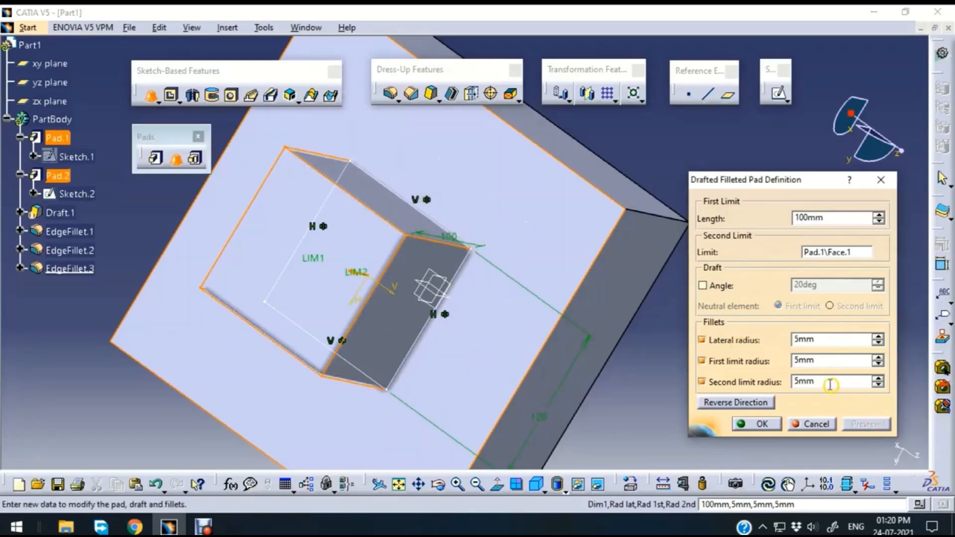
{"action": "middle_click_drag", "start_coordinate": [617, 406], "coordinate": [542, 378]}
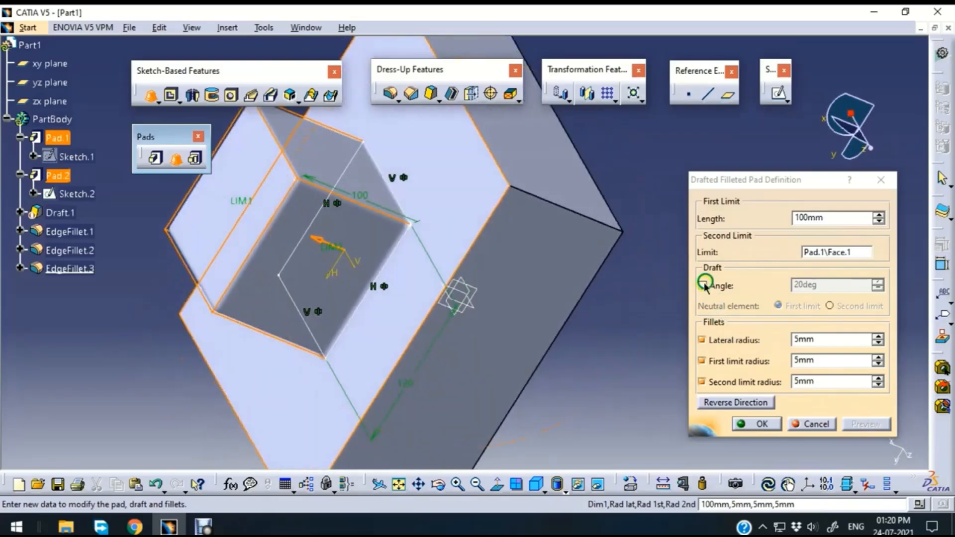
{"action": "left_click", "coordinate": [702, 285]}
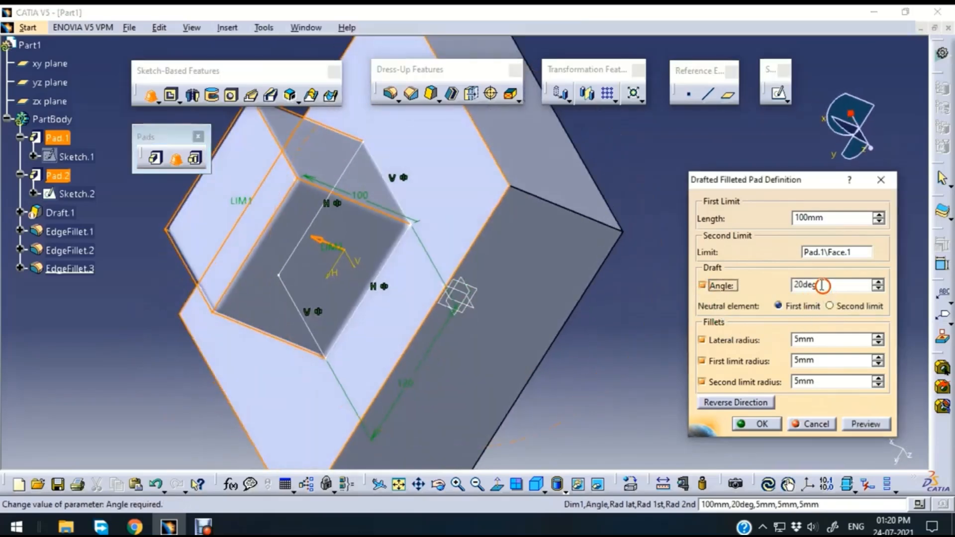
{"action": "left_click", "coordinate": [875, 425]}
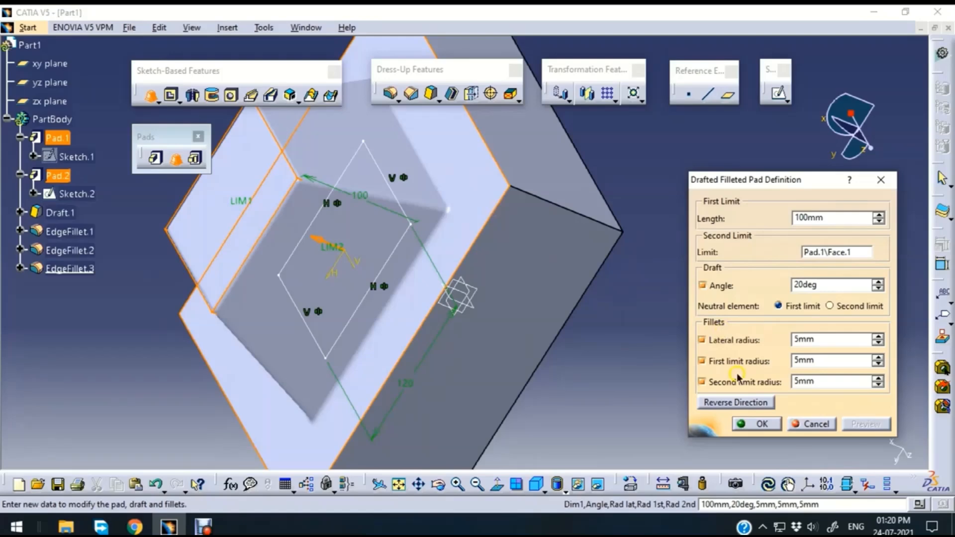
- Set the pad's second limit fillet radius to 20 mm and preview the rounded base edges
{"action": "left_click", "coordinate": [827, 336]}
{"action": "left_click_drag", "start_coordinate": [810, 338], "coordinate": [780, 383]}
{"action": "middle_click_drag", "start_coordinate": [582, 382], "coordinate": [622, 373]}
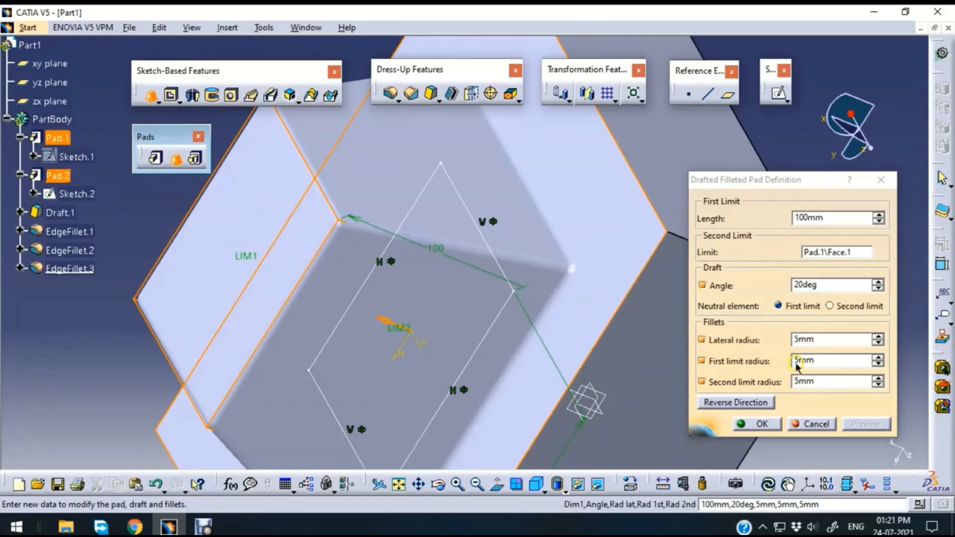
{"action": "double_click", "coordinate": [816, 382]}
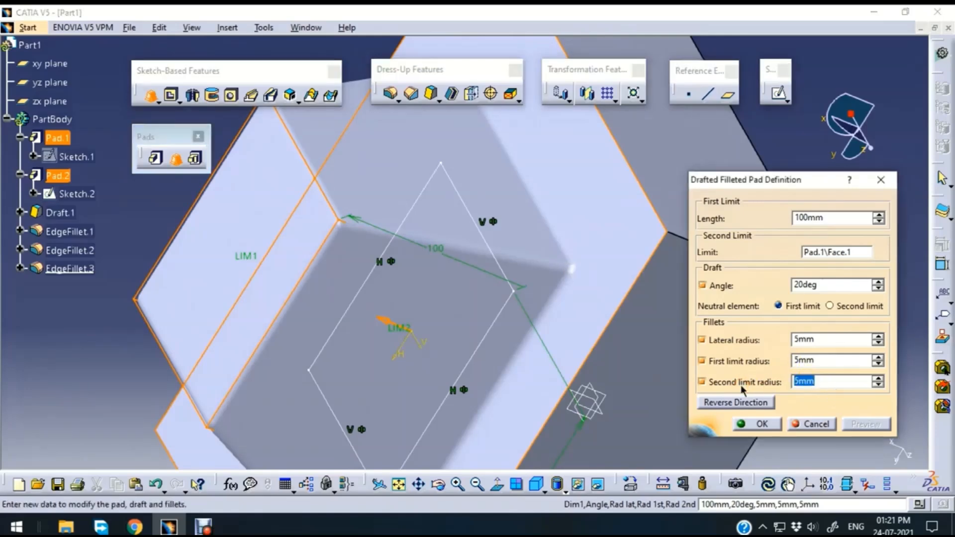
{"action": "type", "text": "20"}
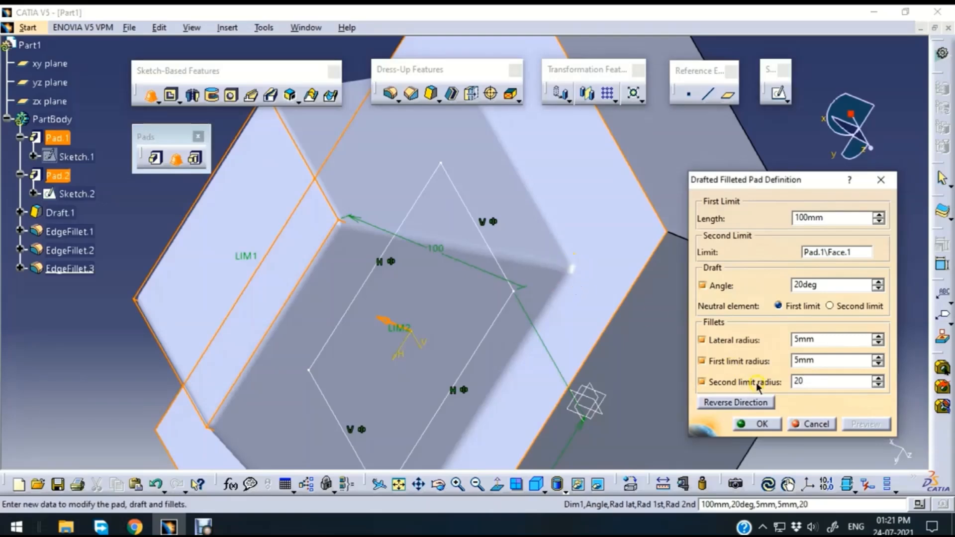
{"action": "left_click", "coordinate": [893, 67]}
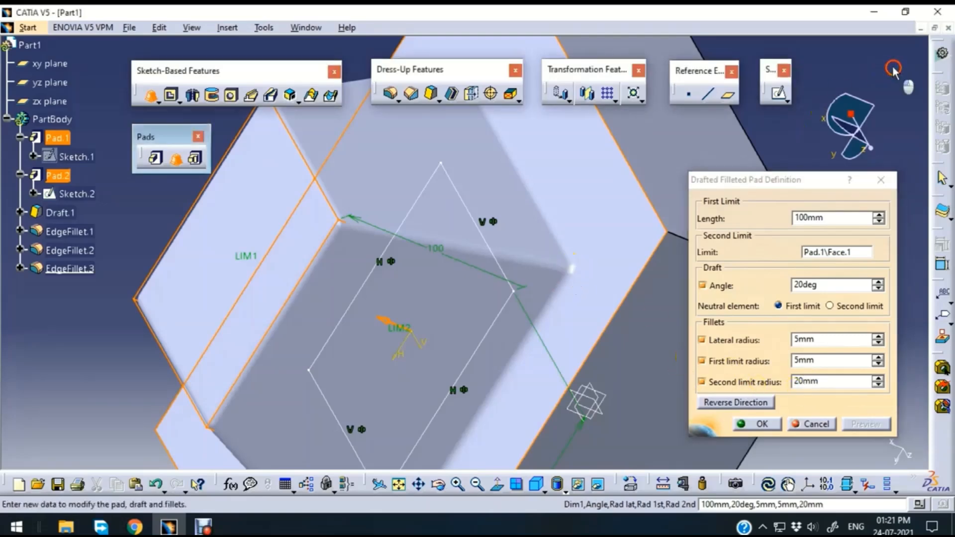
{"action": "left_click", "coordinate": [865, 424]}
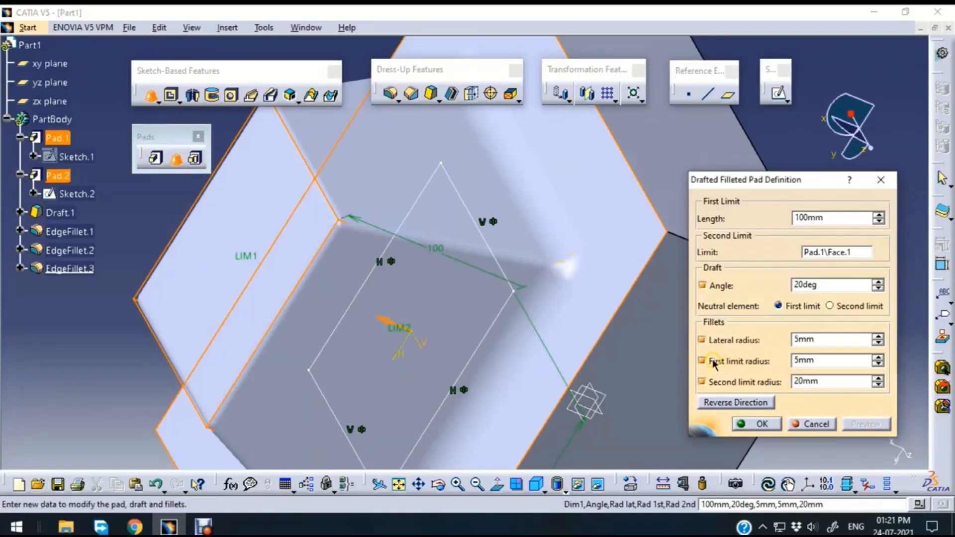
- Set the pad's first limit fillet radius to 30 mm and preview the rounded top edges
{"action": "left_click", "coordinate": [815, 358]}
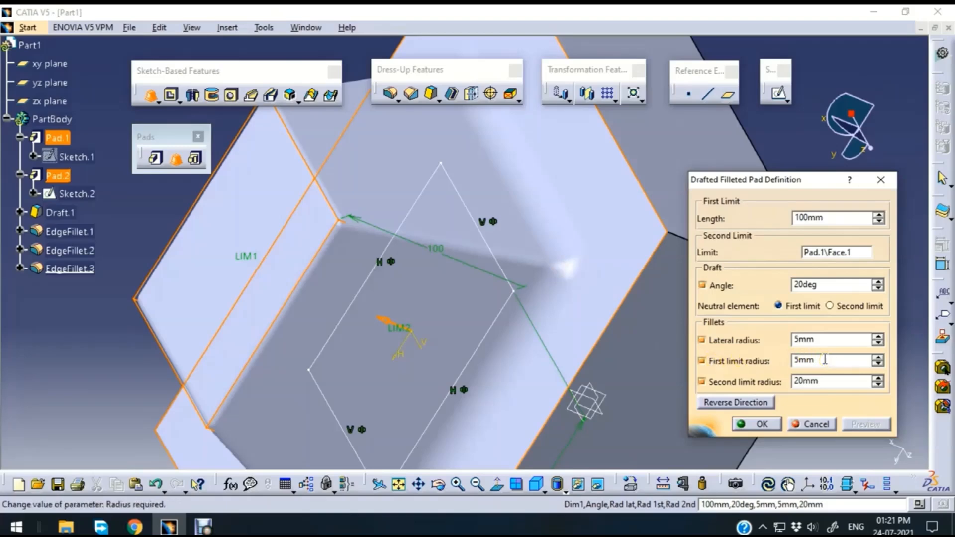
{"action": "double_click", "coordinate": [806, 360]}
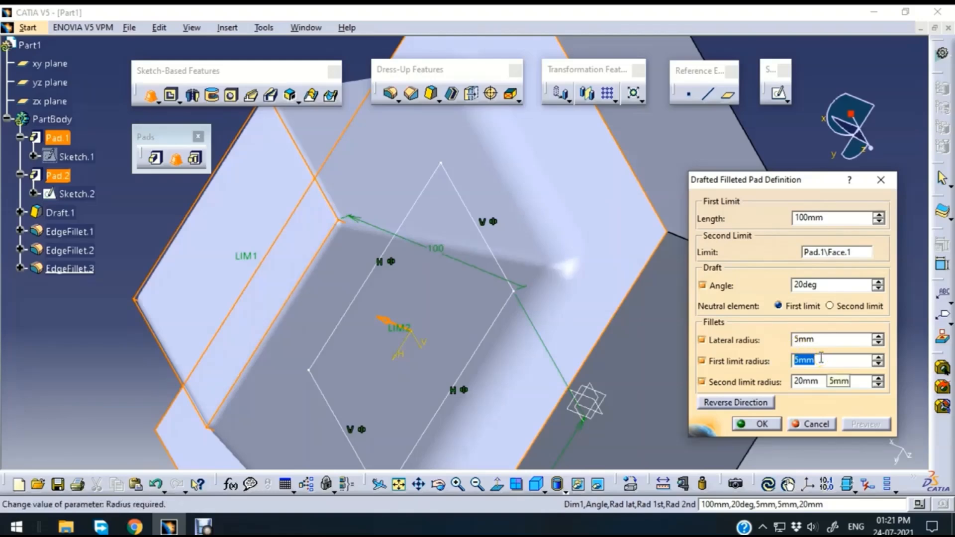
{"action": "type", "text": "30"}
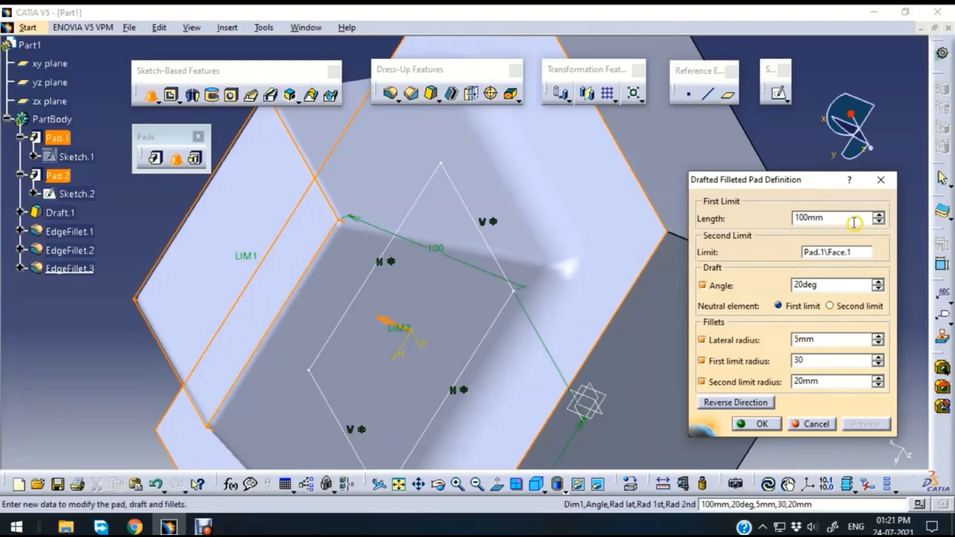
{"action": "left_click", "coordinate": [895, 144]}
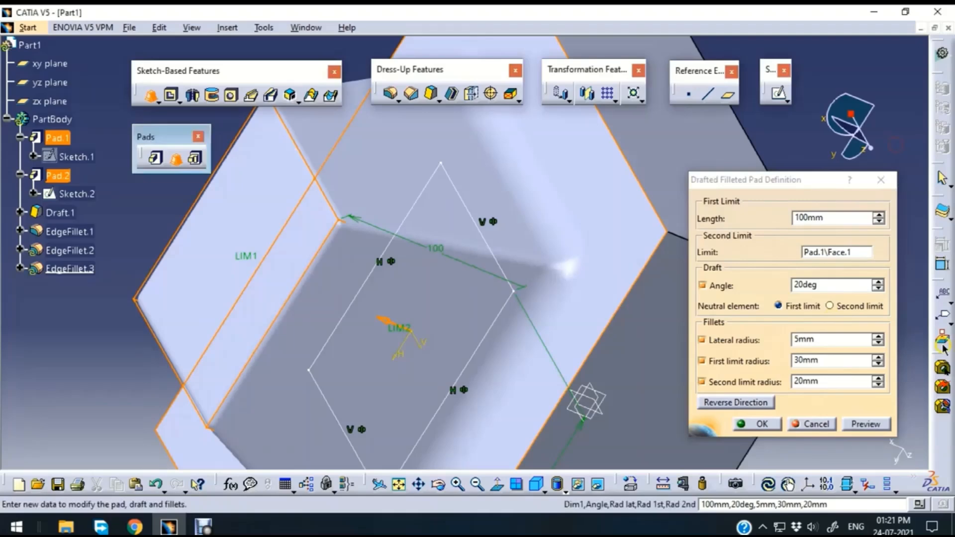
{"action": "left_click", "coordinate": [865, 423]}
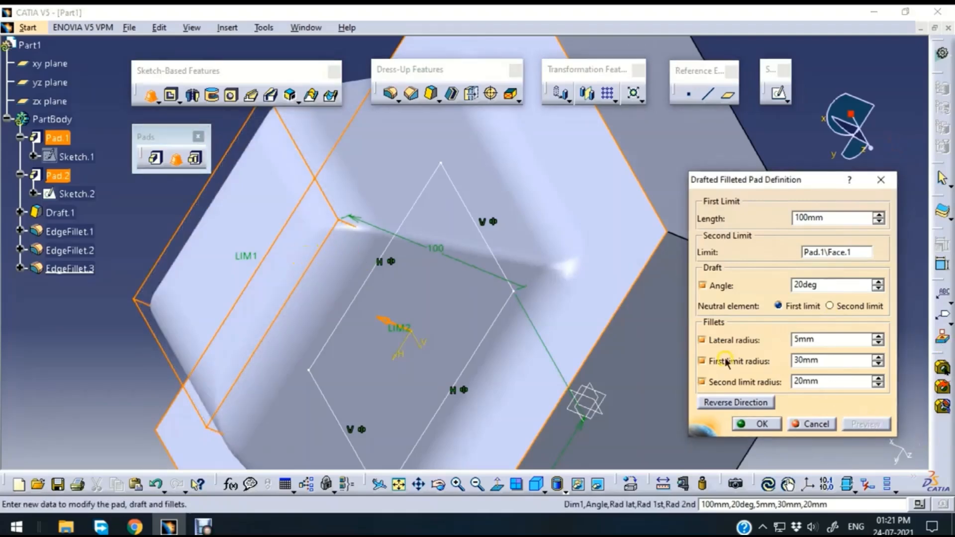
{"action": "right_click", "coordinate": [440, 180]}
{"action": "left_click", "coordinate": [480, 202]}
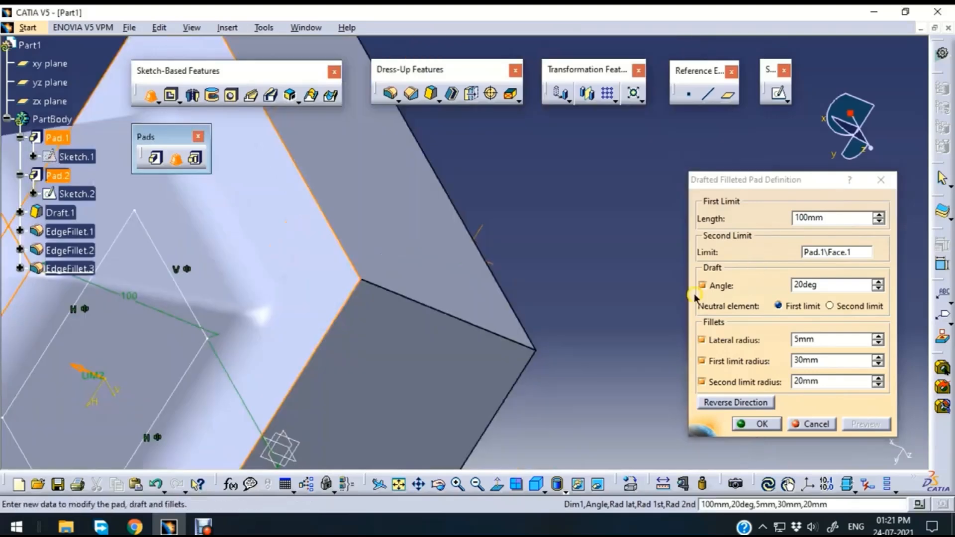
- Set the drafted filleted pad's lateral fillet radius to 15 mm and preview the rounded side corners
{"action": "middle_click_drag", "start_coordinate": [134, 225], "coordinate": [665, 164]}
{"action": "middle_click_drag", "start_coordinate": [272, 213], "coordinate": [479, 260], "text": "ctrl"}
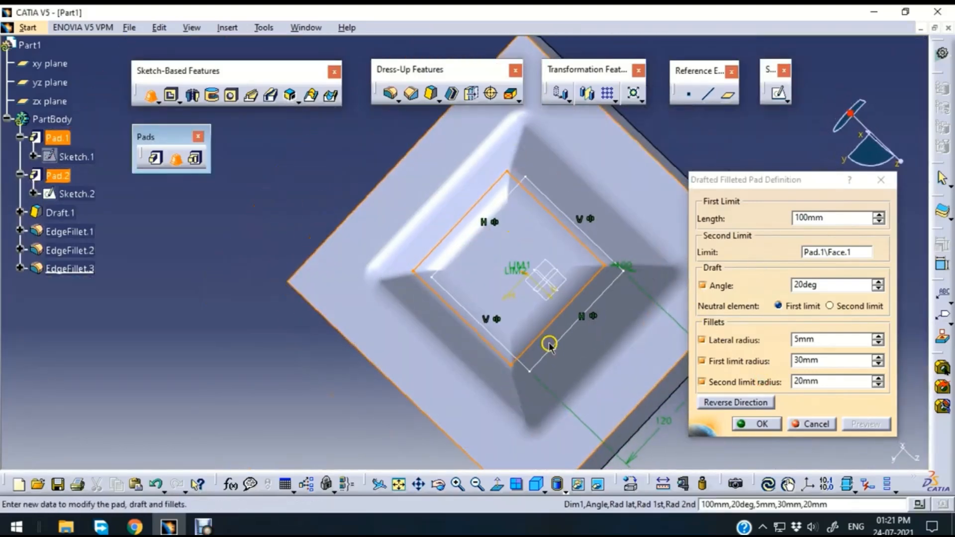
{"action": "double_click", "coordinate": [823, 339]}
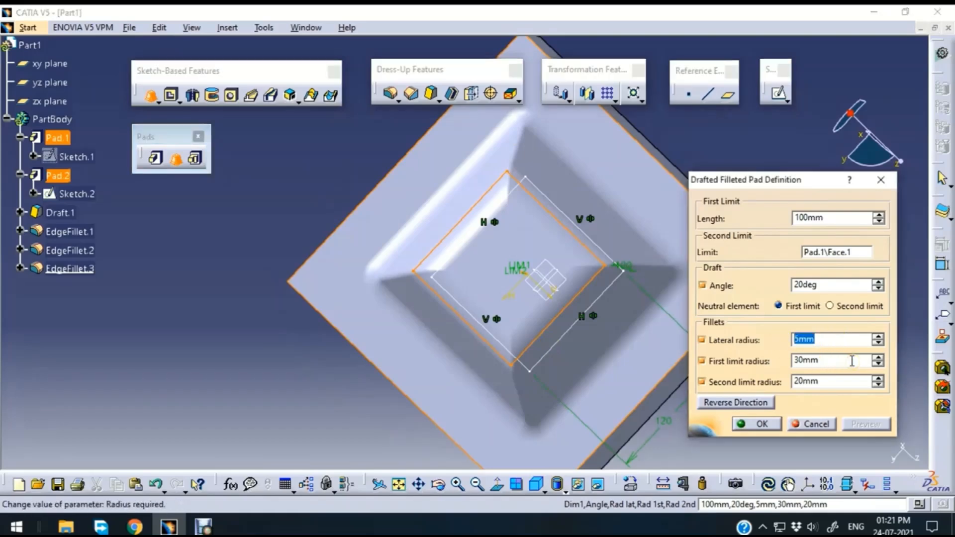
{"action": "type", "text": "15"}
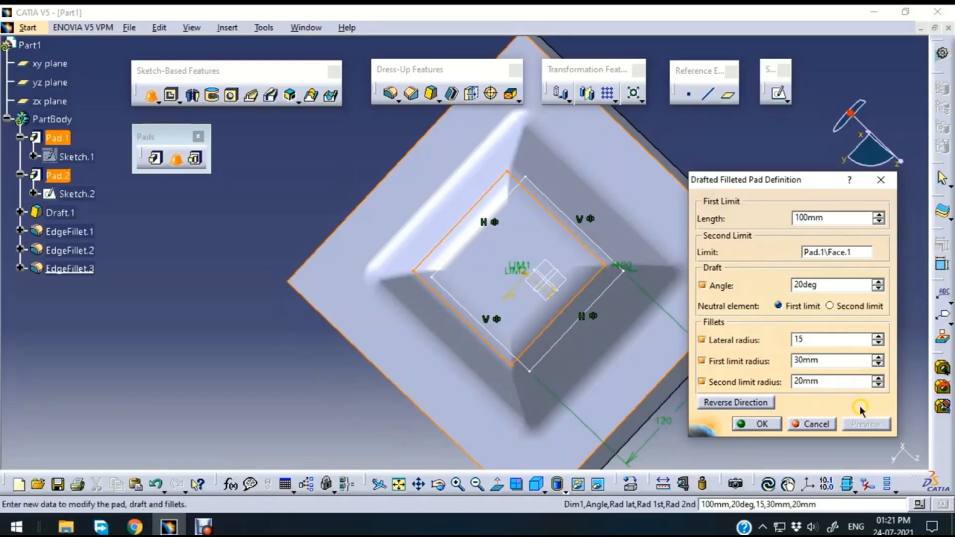
{"action": "left_click", "coordinate": [804, 453]}
{"action": "left_click", "coordinate": [864, 423]}
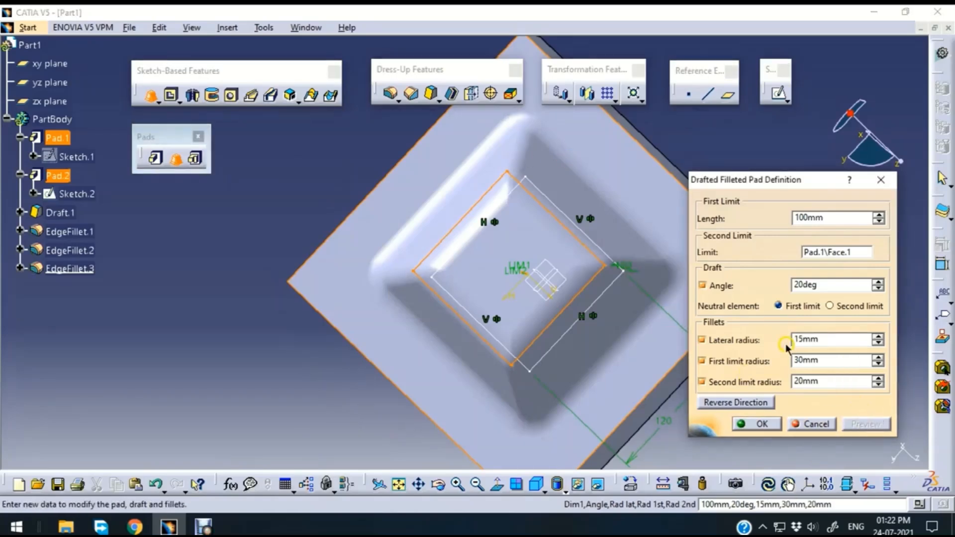
- Set the drafted filleted pad's lateral fillet radius to 40 mm and preview the rounded side corners from different angles
{"action": "double_click", "coordinate": [806, 339]}
{"action": "type", "text": "40"}
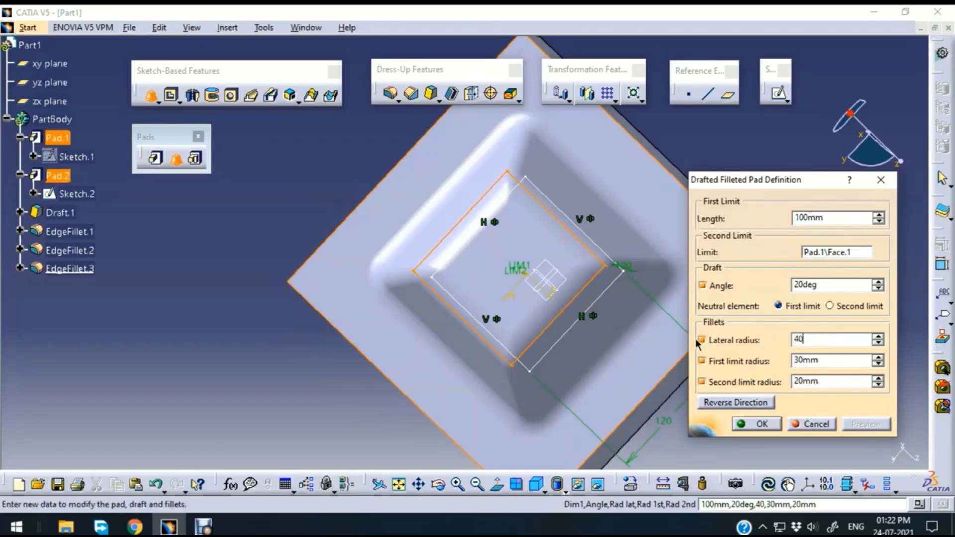
{"action": "left_click", "coordinate": [687, 450]}
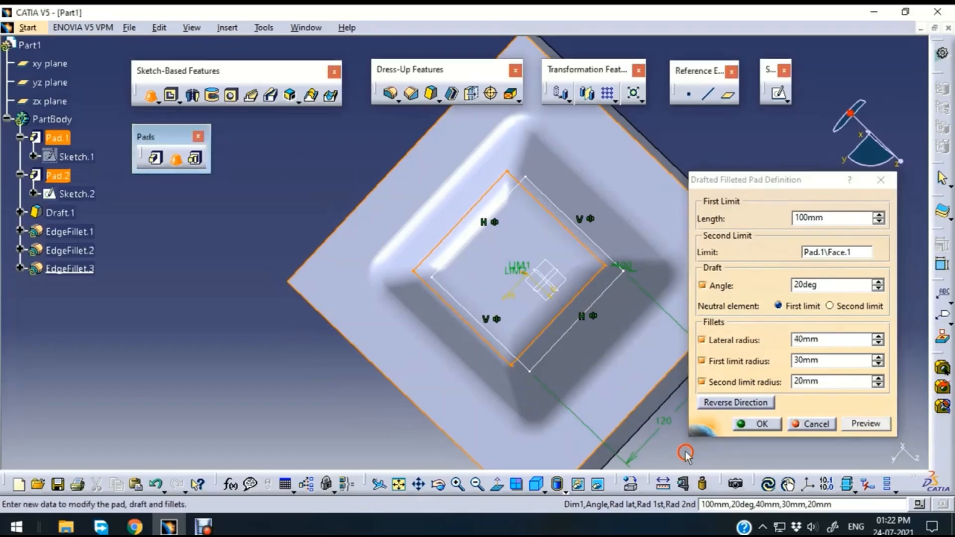
{"action": "left_click", "coordinate": [857, 418]}
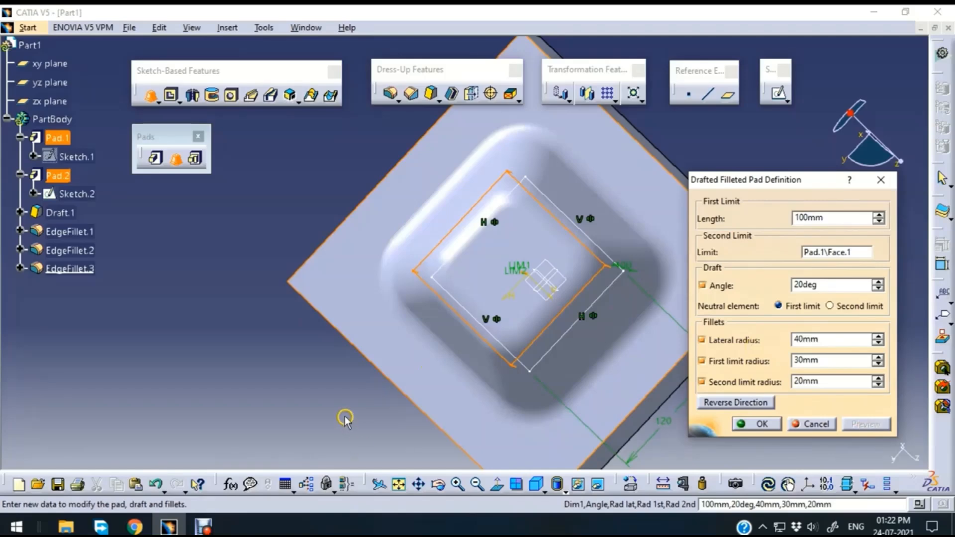
{"action": "middle_click_drag", "start_coordinate": [345, 418], "coordinate": [207, 375]}
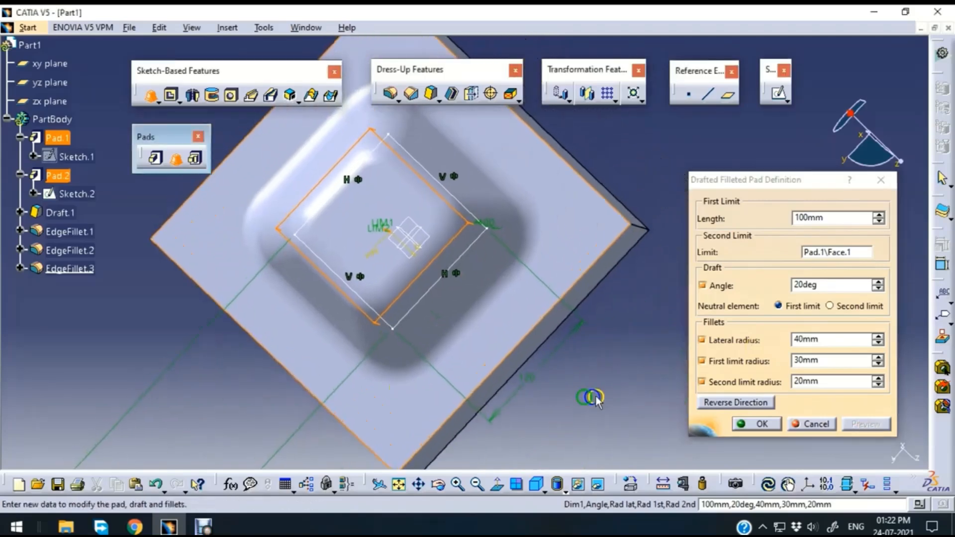
{"action": "middle_click_drag", "start_coordinate": [591, 398], "coordinate": [519, 291]}
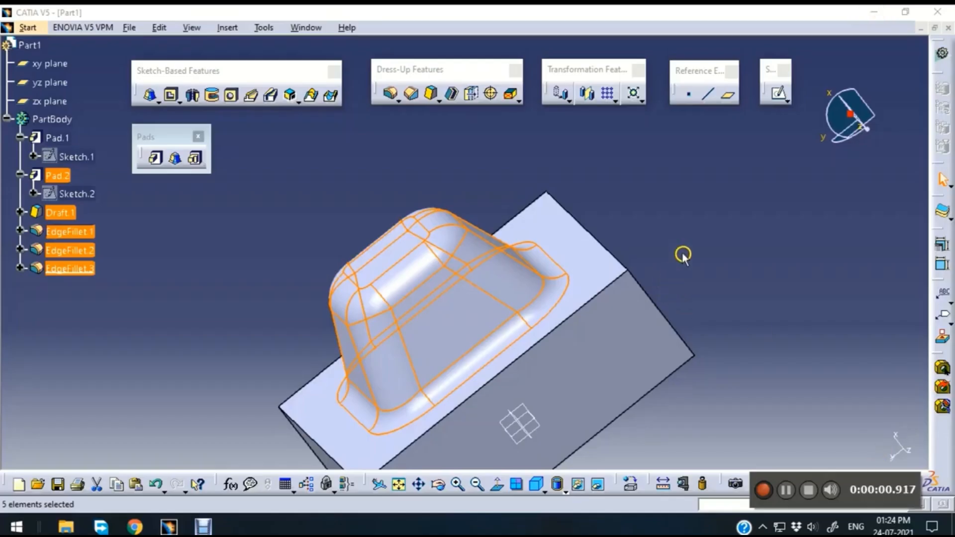
{"action": "left_click", "coordinate": [802, 283]}
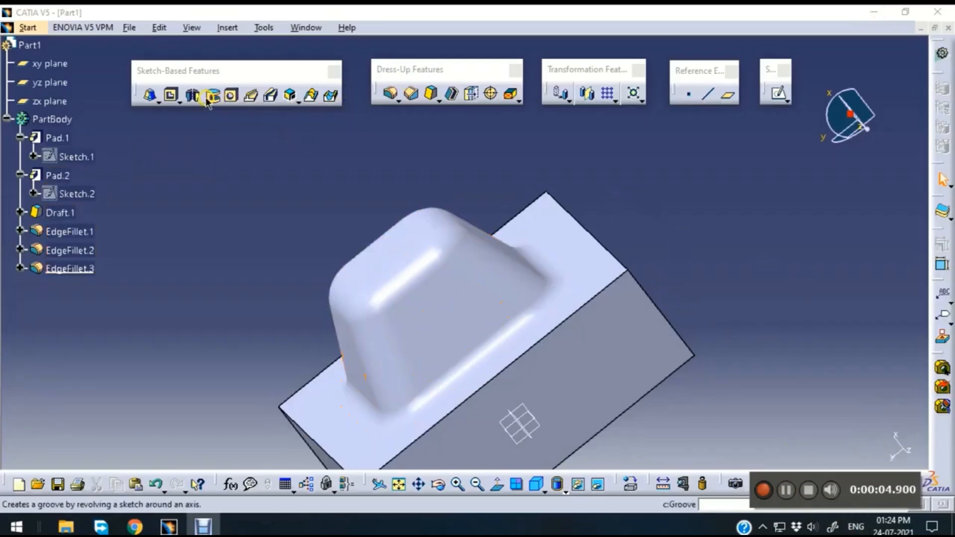
{"action": "left_click", "coordinate": [157, 101]}
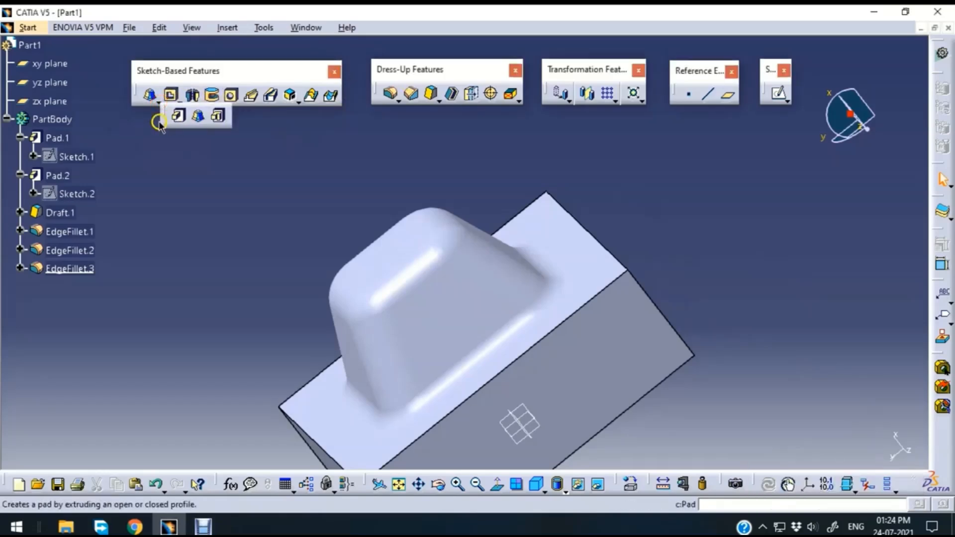
{"action": "left_click", "coordinate": [149, 98]}
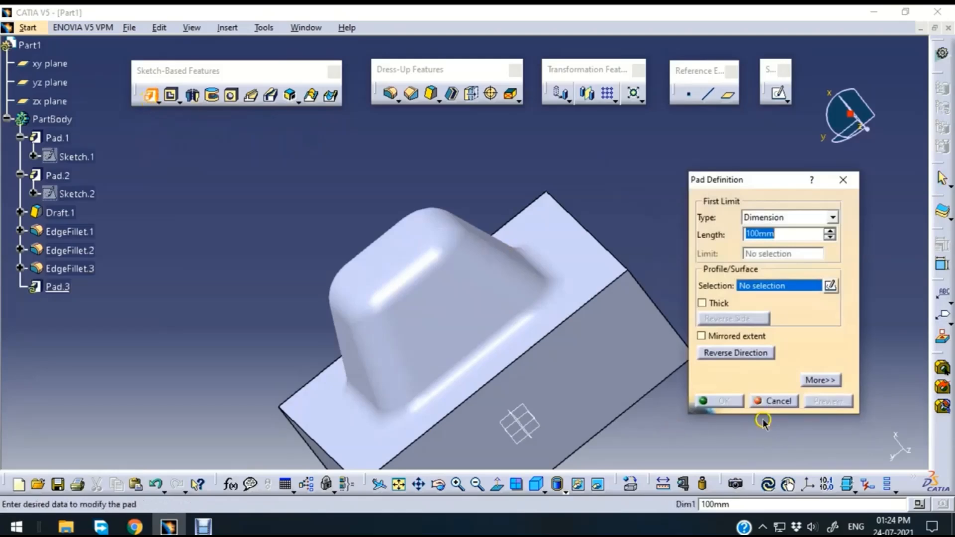
{"action": "left_click", "coordinate": [777, 403]}
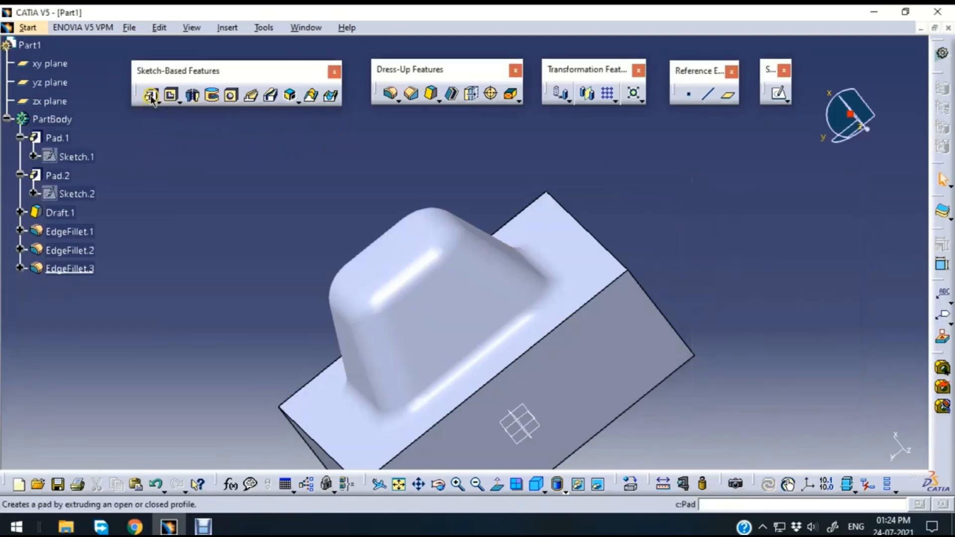
- Detach the pocket tools as a floating toolbar and undo the drafted filleted pad back to its sketch on the block
{"action": "left_click", "coordinate": [177, 97]}
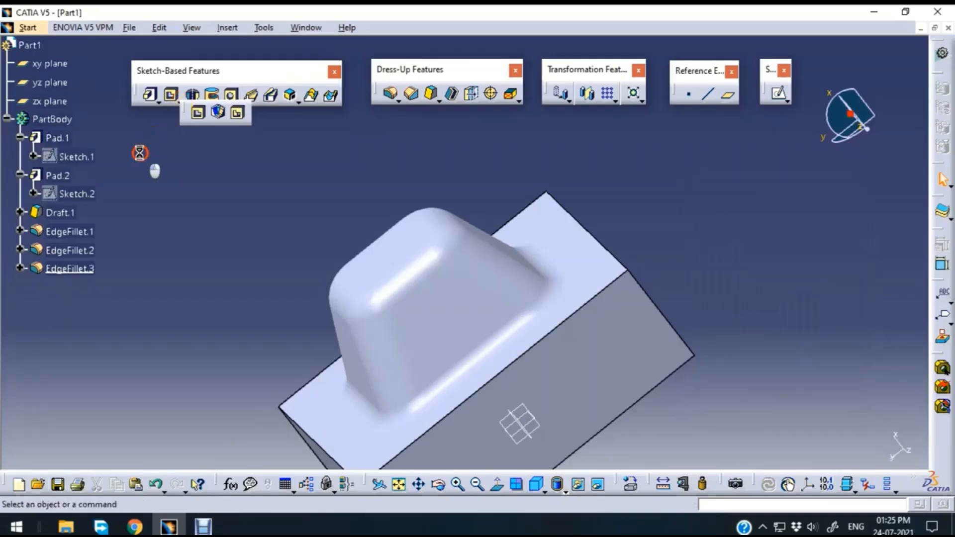
{"action": "left_click_drag", "start_coordinate": [140, 154], "coordinate": [149, 154]}
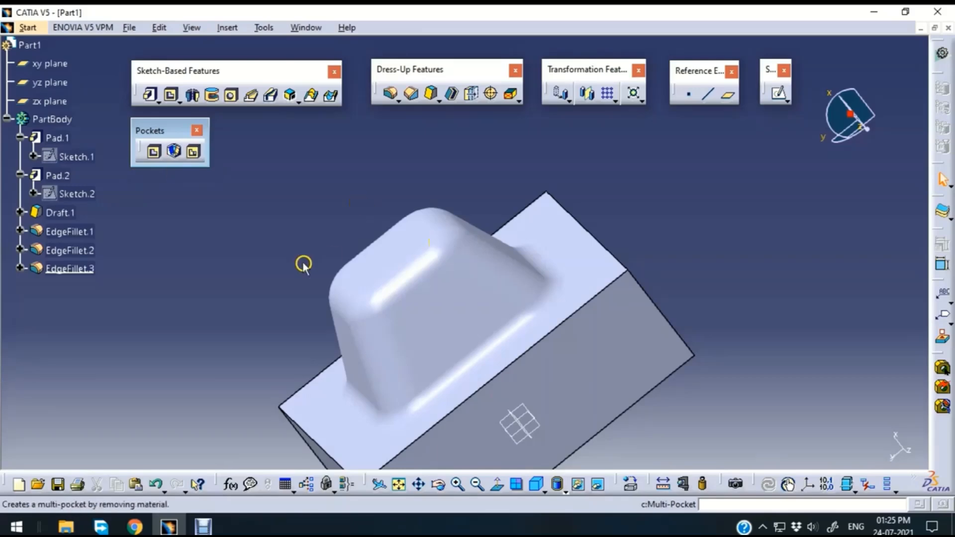
{"action": "left_click", "coordinate": [155, 488]}
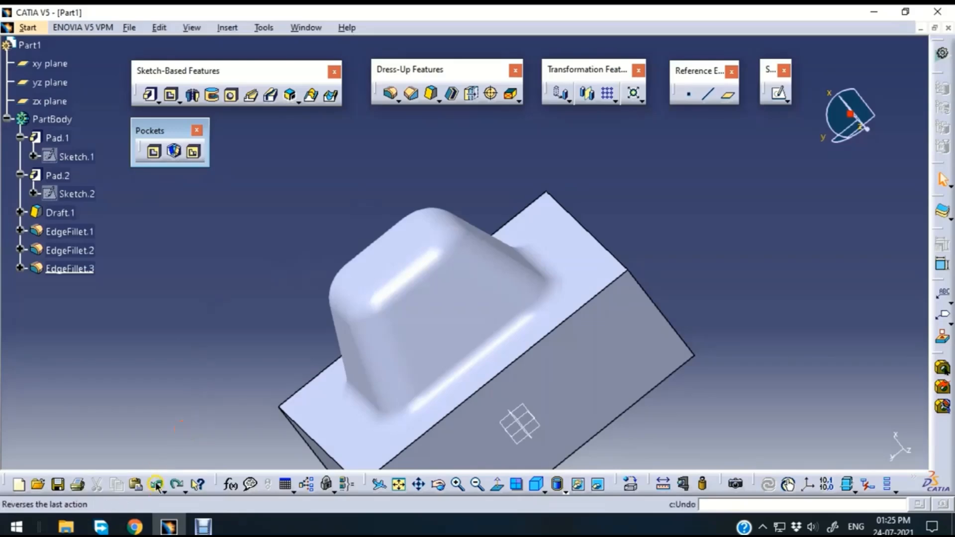
{"action": "left_click", "coordinate": [324, 258]}
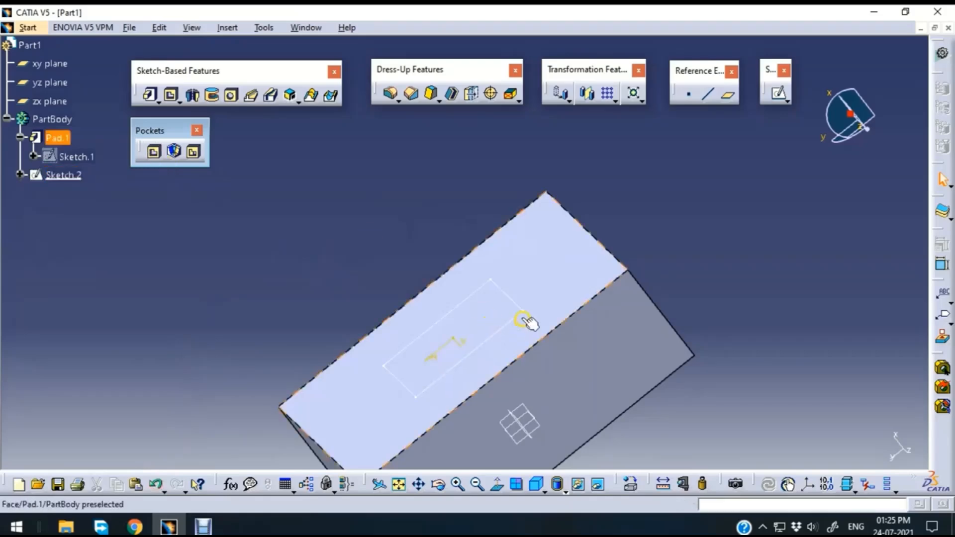
- Define a 20 mm deep pocket from the rectangular sketch on the block's face and preview the cut
{"action": "left_click", "coordinate": [156, 154]}
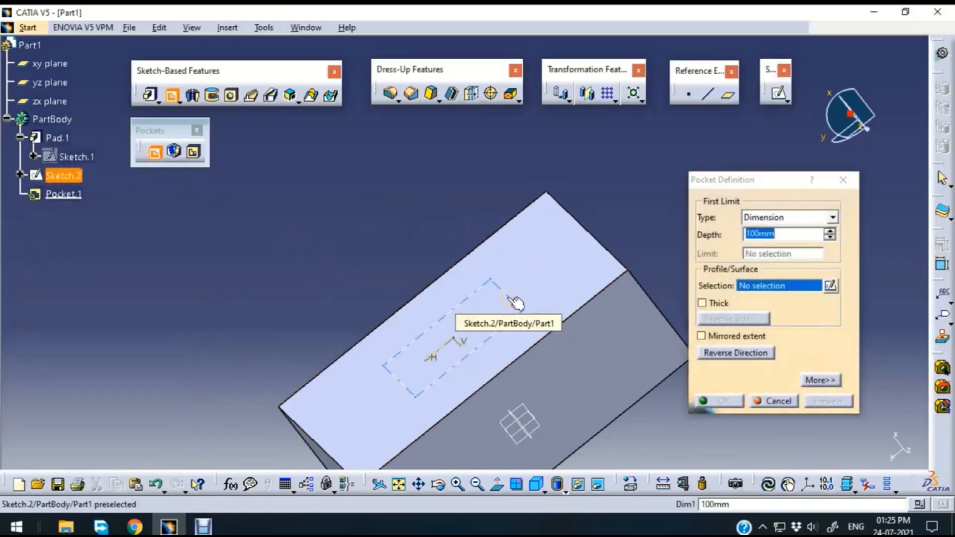
{"action": "left_click", "coordinate": [514, 299]}
{"action": "mouse_move", "coordinate": [383, 215]}
{"action": "middle_mouse_down"}
{"action": "mouse_move", "coordinate": [353, 162]}
{"action": "mouse_move", "coordinate": [633, 330]}
{"action": "middle_mouse_up"}
{"action": "middle_click_drag", "start_coordinate": [586, 378], "coordinate": [646, 315]}
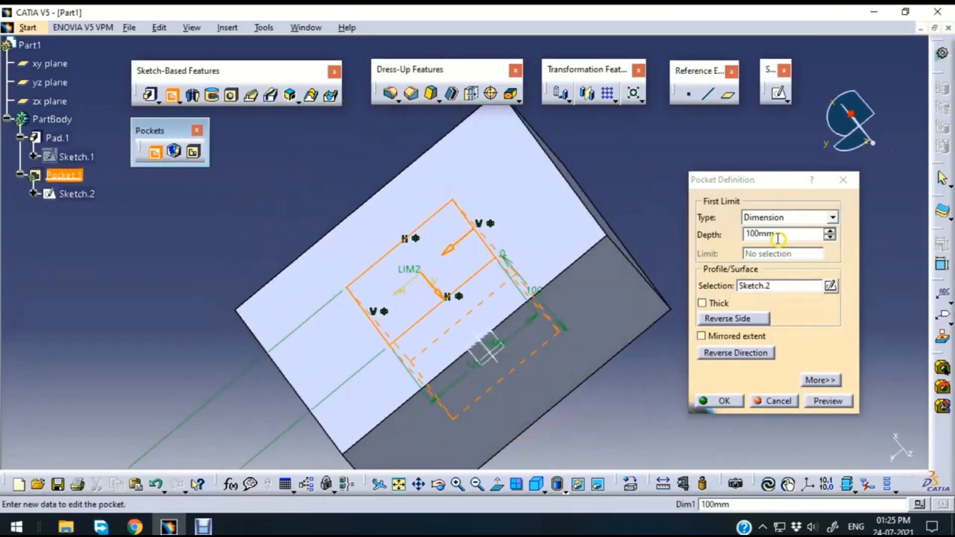
{"action": "double_click", "coordinate": [752, 233]}
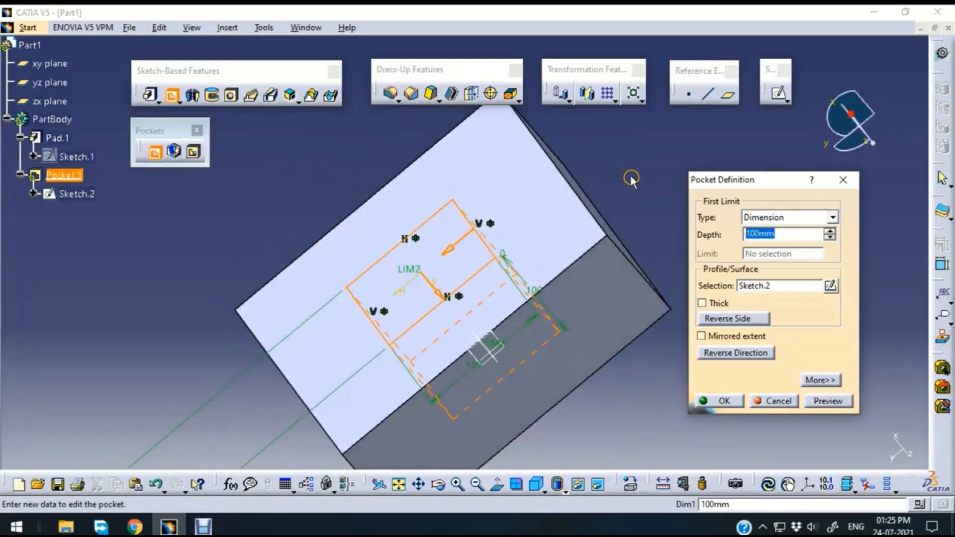
{"action": "type", "text": "20"}
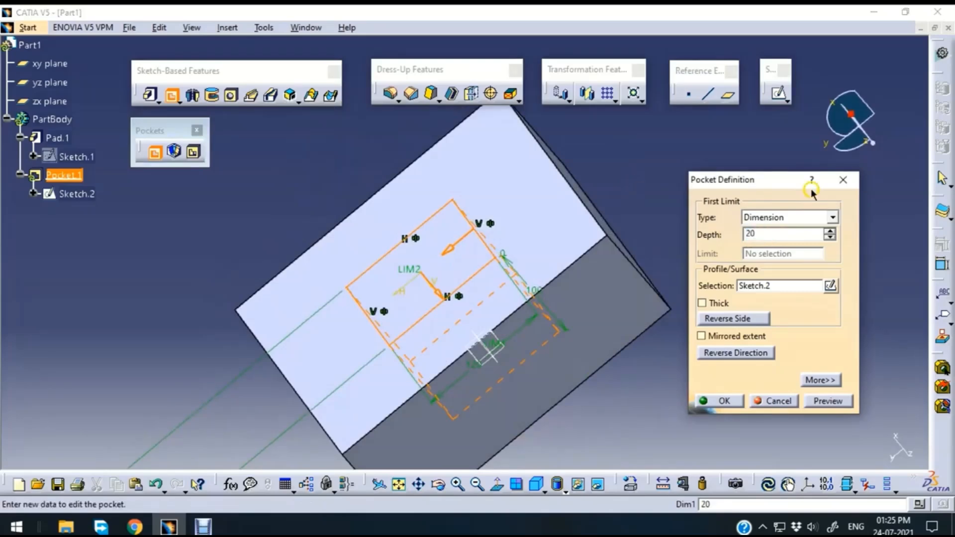
{"action": "left_click", "coordinate": [839, 428]}
{"action": "left_click", "coordinate": [828, 400]}
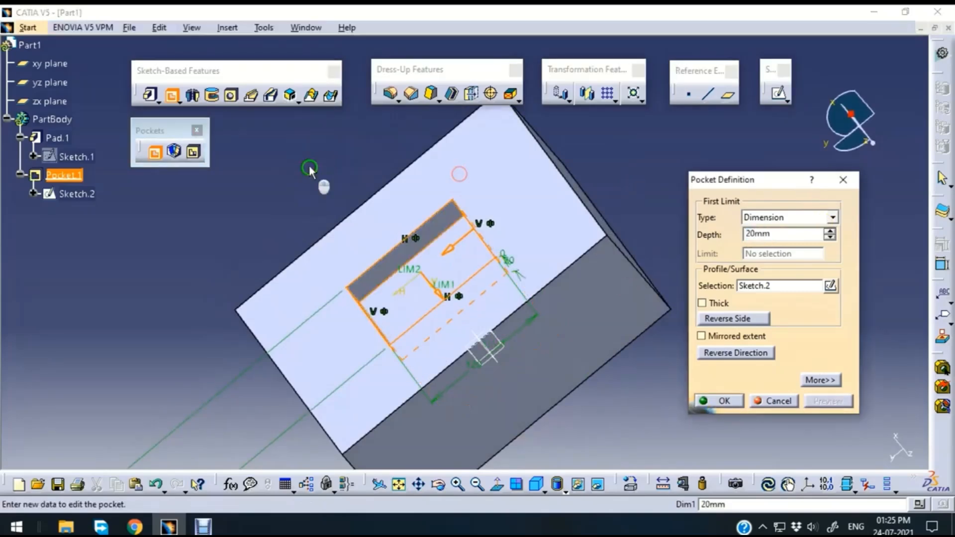
{"action": "middle_click_drag", "start_coordinate": [309, 170], "coordinate": [419, 227]}
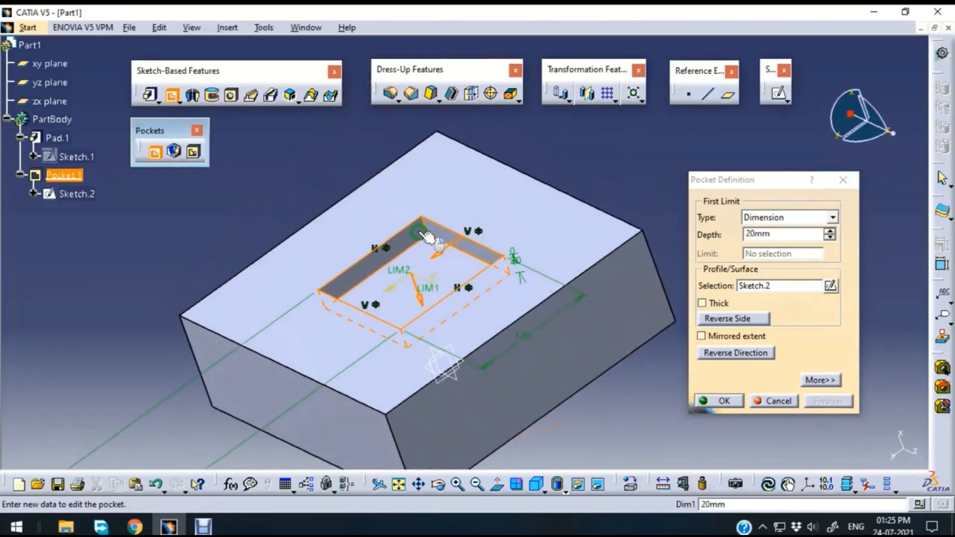
- Set the pocket's first limit type to Up to last, preview the cut, and cancel the pocket
{"action": "left_click", "coordinate": [832, 217]}
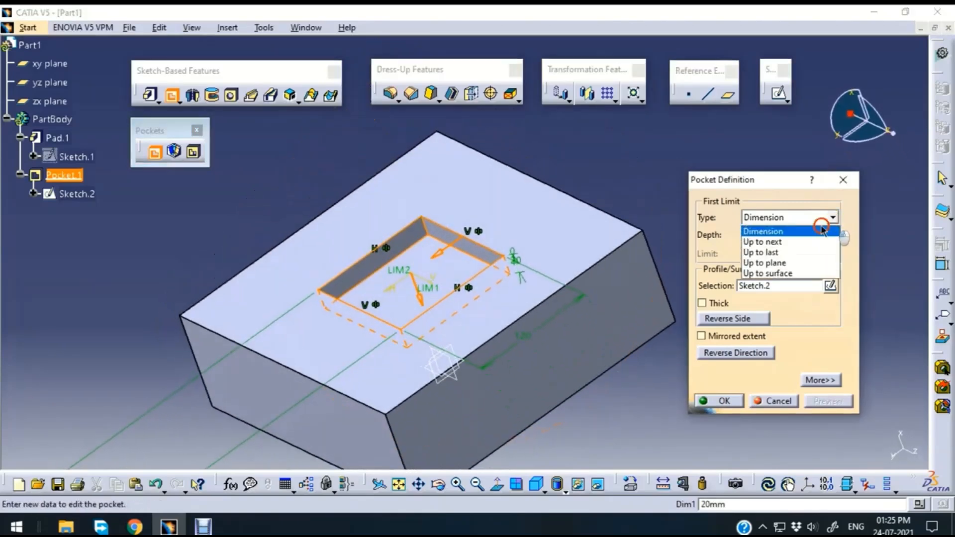
{"action": "left_click", "coordinate": [794, 252]}
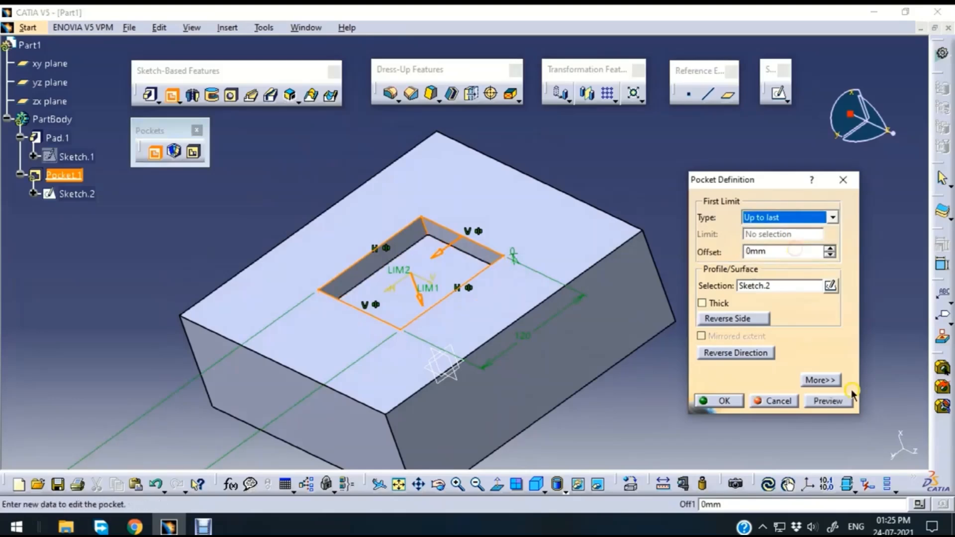
{"action": "left_click", "coordinate": [847, 405]}
{"action": "middle_click_drag", "start_coordinate": [554, 145], "coordinate": [569, 388]}
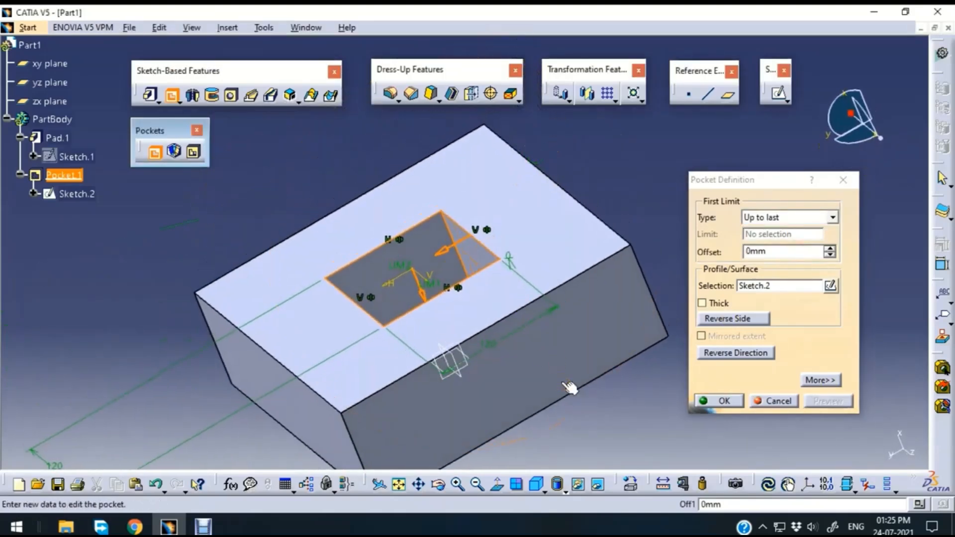
{"action": "left_click", "coordinate": [775, 217]}
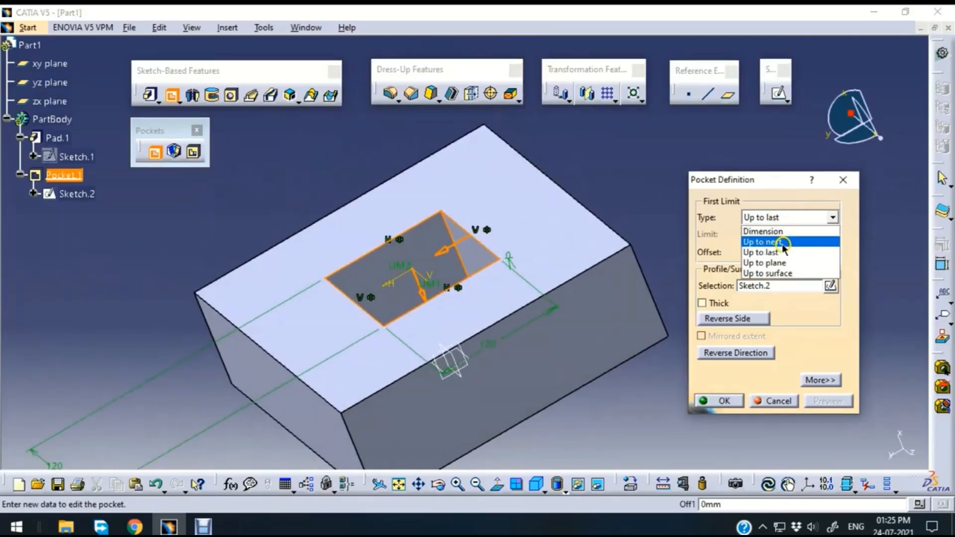
{"action": "left_click", "coordinate": [641, 421]}
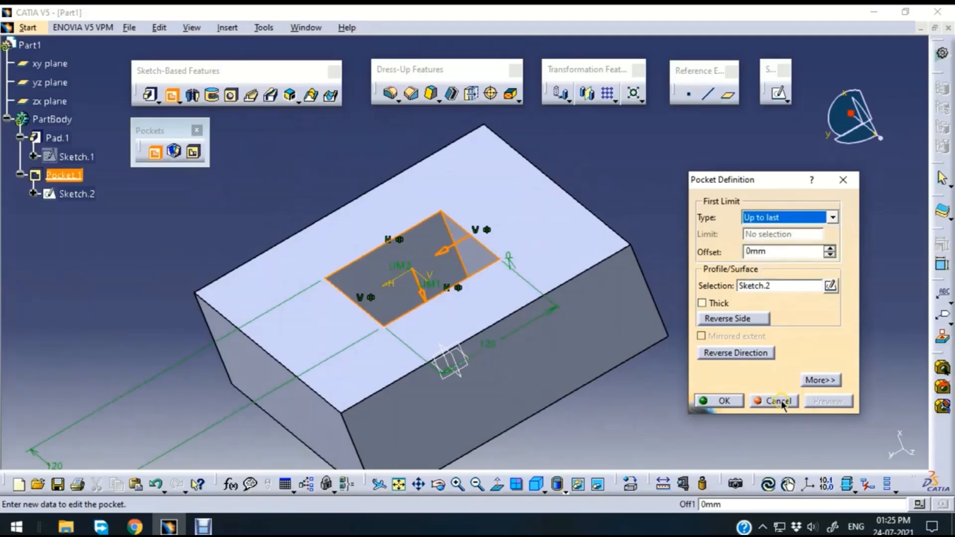
{"action": "left_click", "coordinate": [780, 401]}
- Define a 50 mm deep pocket from the rectangular sketch on the block's face and preview the cut
{"action": "middle_click_drag", "start_coordinate": [645, 401], "coordinate": [533, 394]}
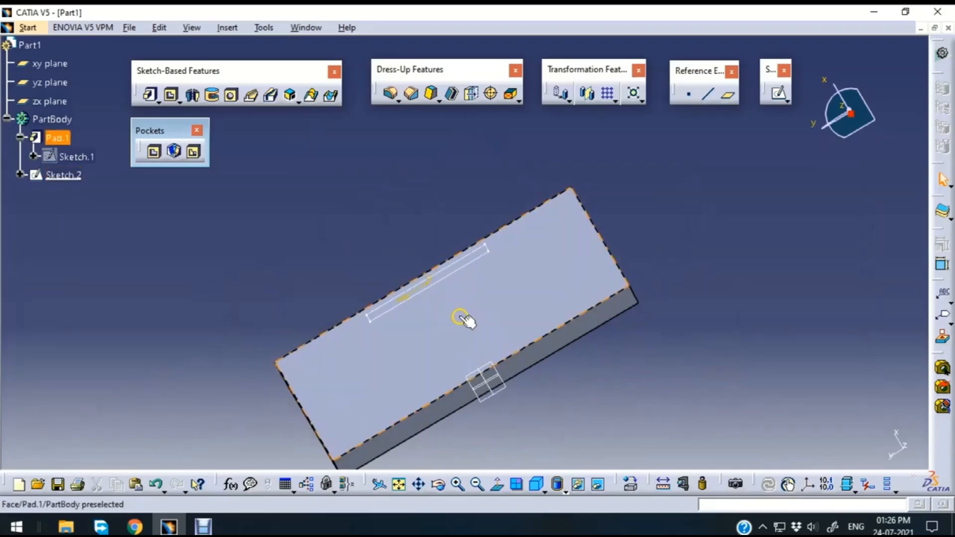
{"action": "left_click", "coordinate": [156, 158]}
{"action": "left_click", "coordinate": [457, 267]}
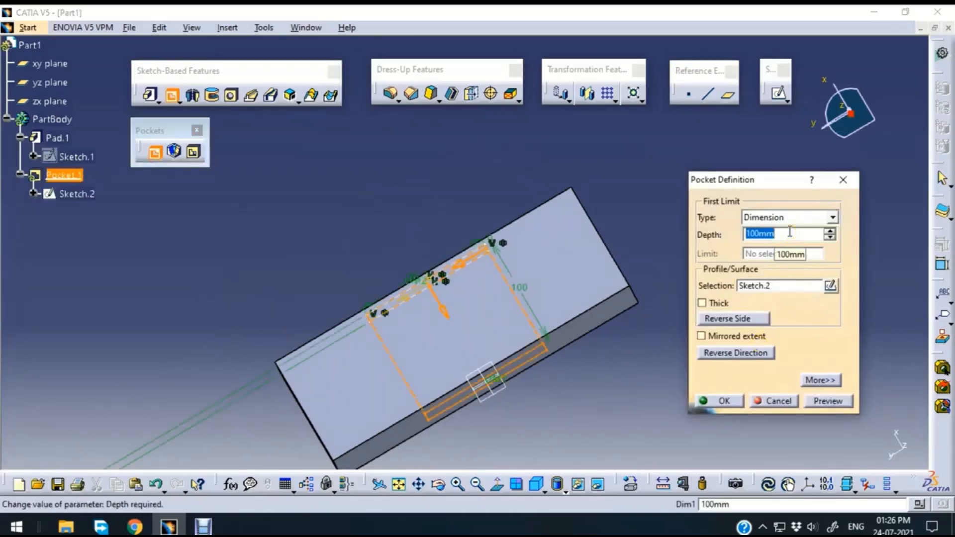
{"action": "type", "text": "50"}
{"action": "left_click", "coordinate": [828, 401]}
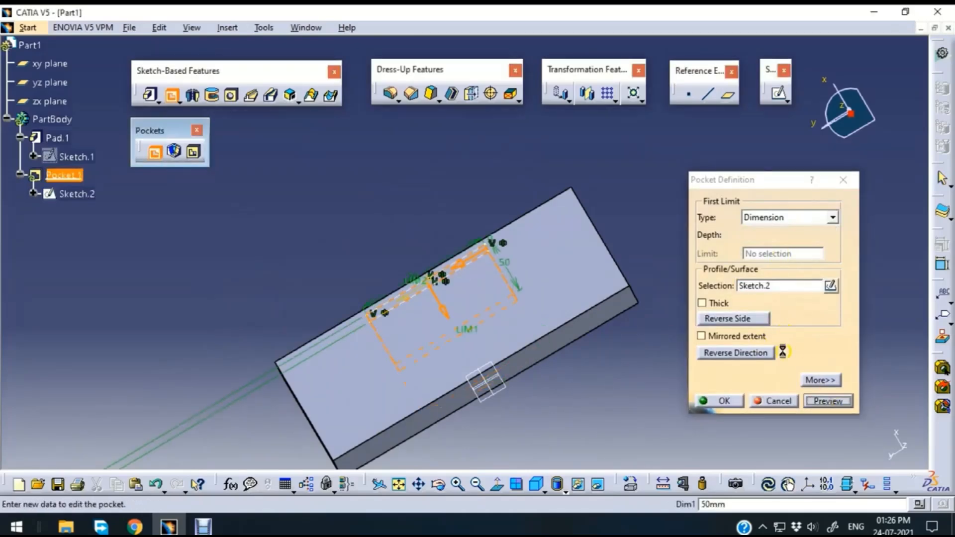
{"action": "middle_click_drag", "start_coordinate": [399, 206], "coordinate": [540, 326]}
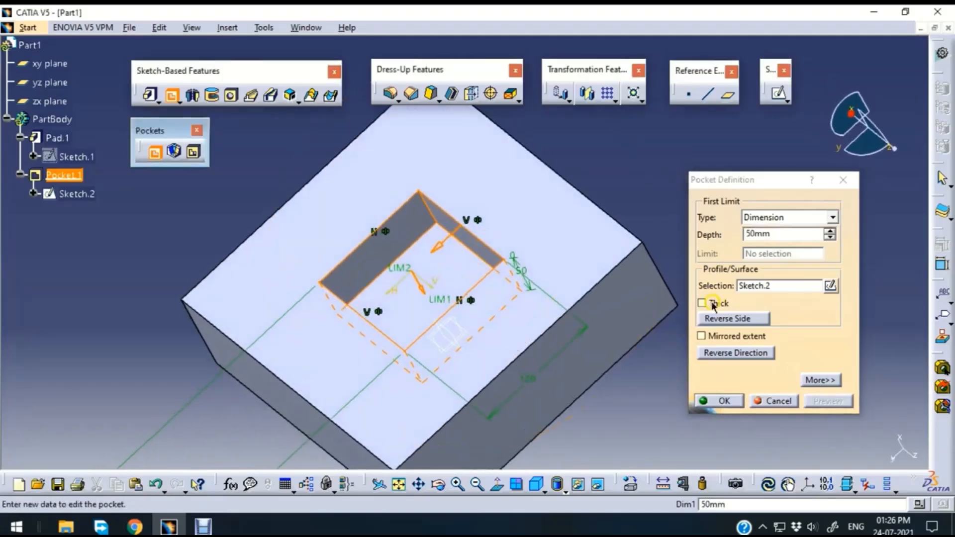
- Enable the pocket's Thick option with Thickness1 of 10 mm and preview the thin-walled cut
{"action": "left_click", "coordinate": [702, 303]}
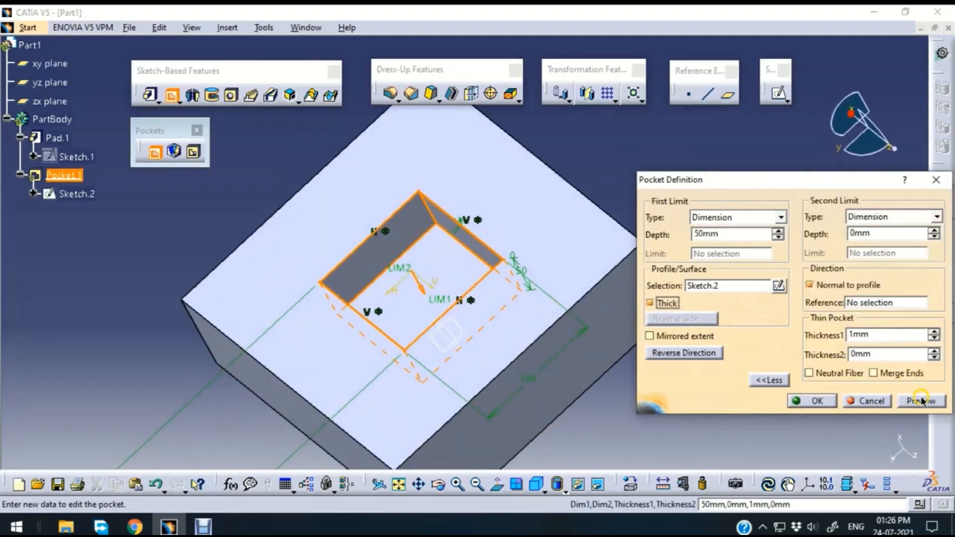
{"action": "left_click_drag", "start_coordinate": [887, 334], "coordinate": [847, 334]}
{"action": "type", "text": "10"}
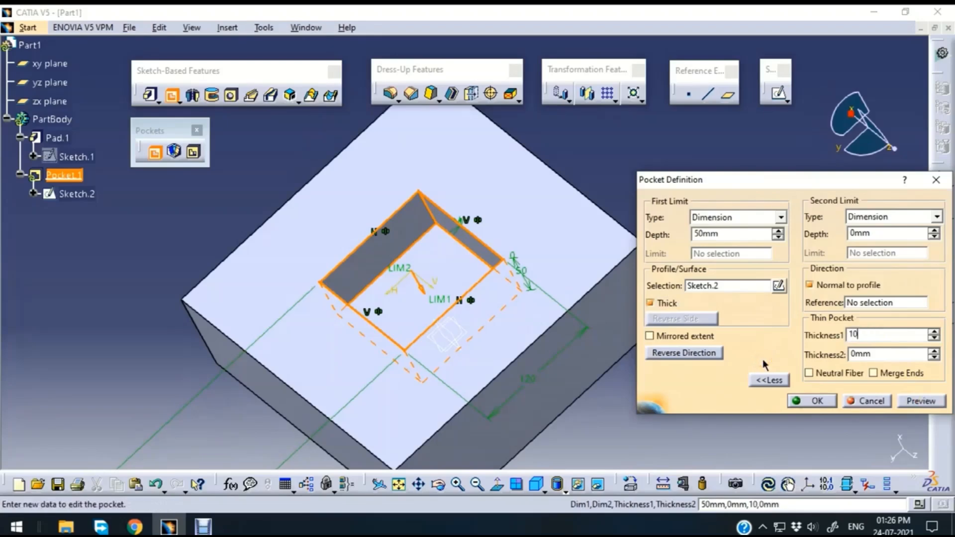
{"action": "left_click", "coordinate": [919, 400]}
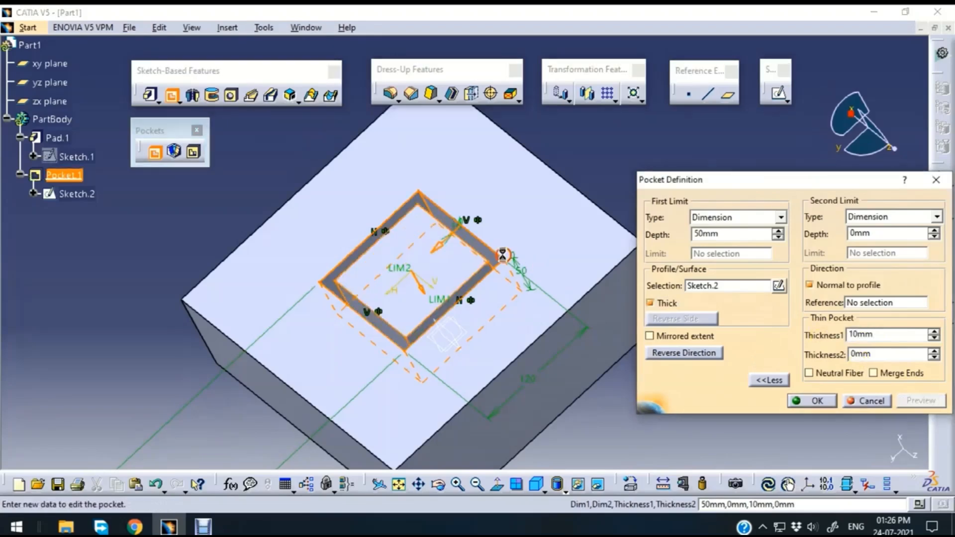
- Set the thin pocket's Thickness1 to 20 mm and preview the cut
{"action": "middle_click_drag", "start_coordinate": [287, 154], "coordinate": [356, 282]}
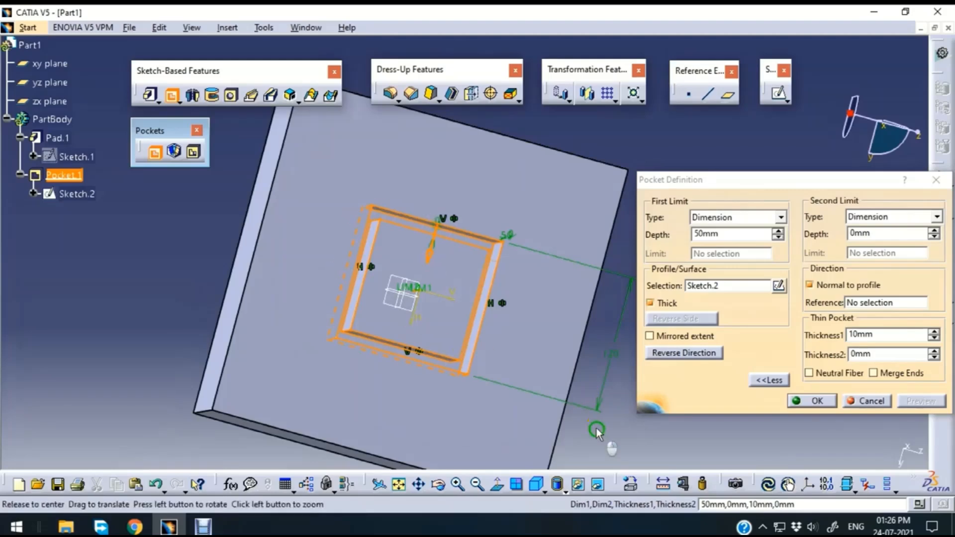
{"action": "middle_click_drag", "start_coordinate": [597, 430], "coordinate": [437, 230]}
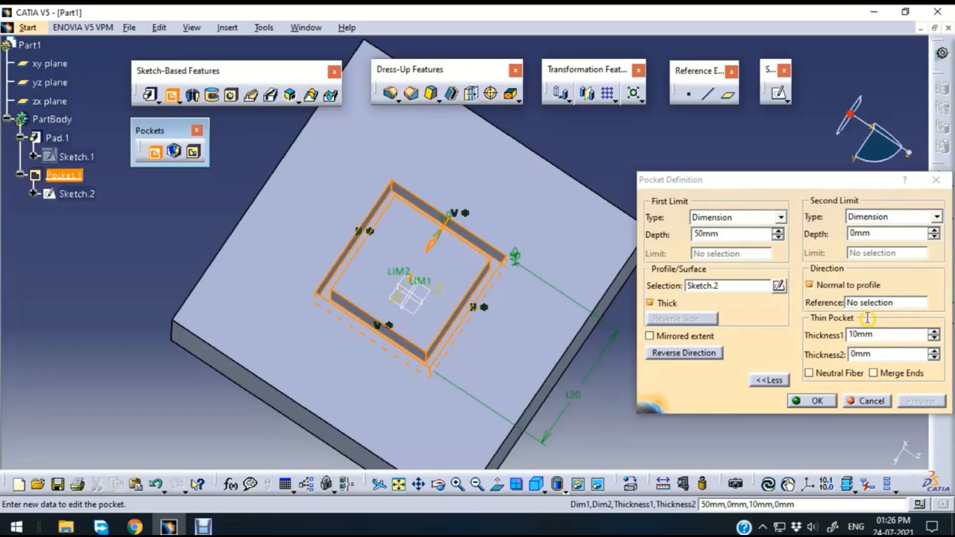
{"action": "double_click", "coordinate": [860, 334]}
{"action": "type", "text": "20"}
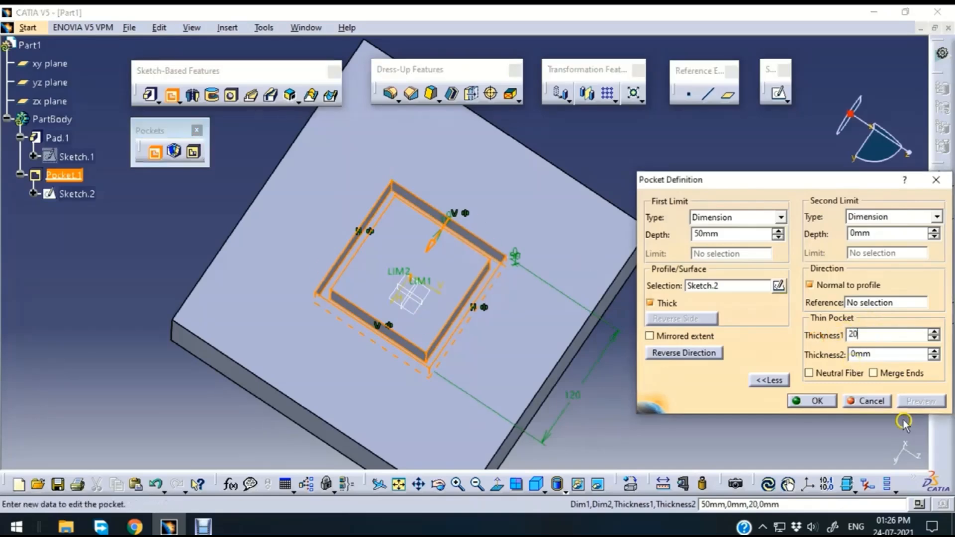
{"action": "left_click", "coordinate": [919, 401]}
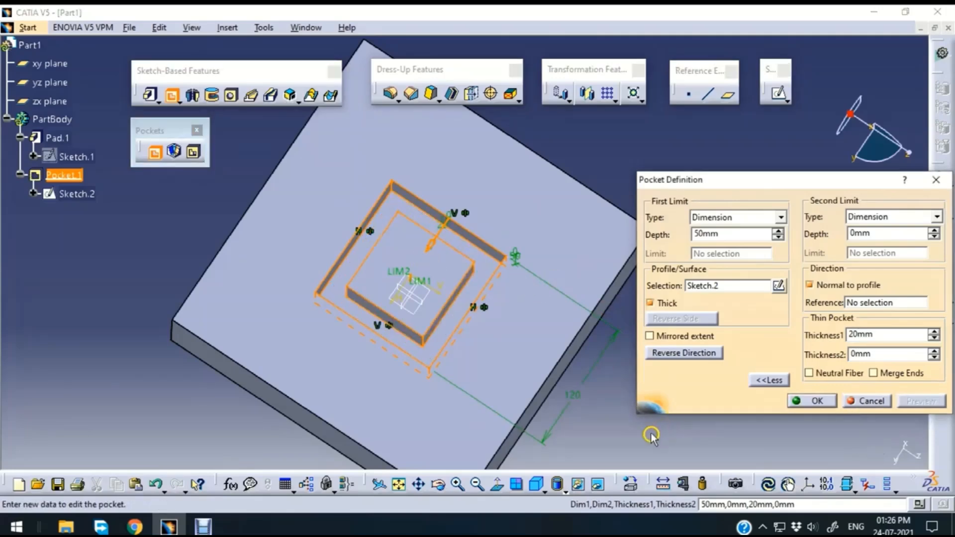
{"action": "middle_click_drag", "start_coordinate": [652, 436], "coordinate": [641, 278]}
- Try the Mirrored extent option on the 50 mm deep thin pocket, inspect the mirrored preview, and turn the option off
{"action": "double_click", "coordinate": [706, 233]}
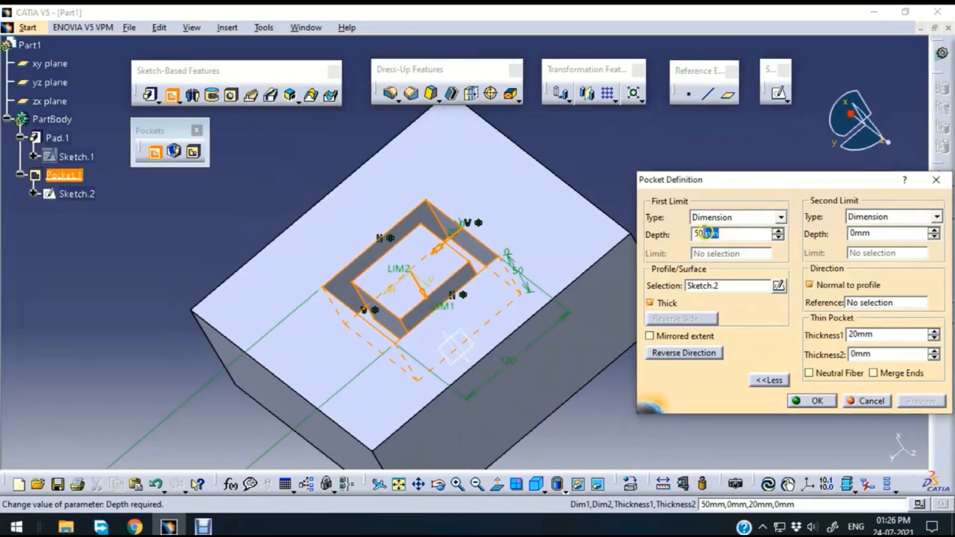
{"action": "left_click_drag", "start_coordinate": [705, 233], "coordinate": [666, 251]}
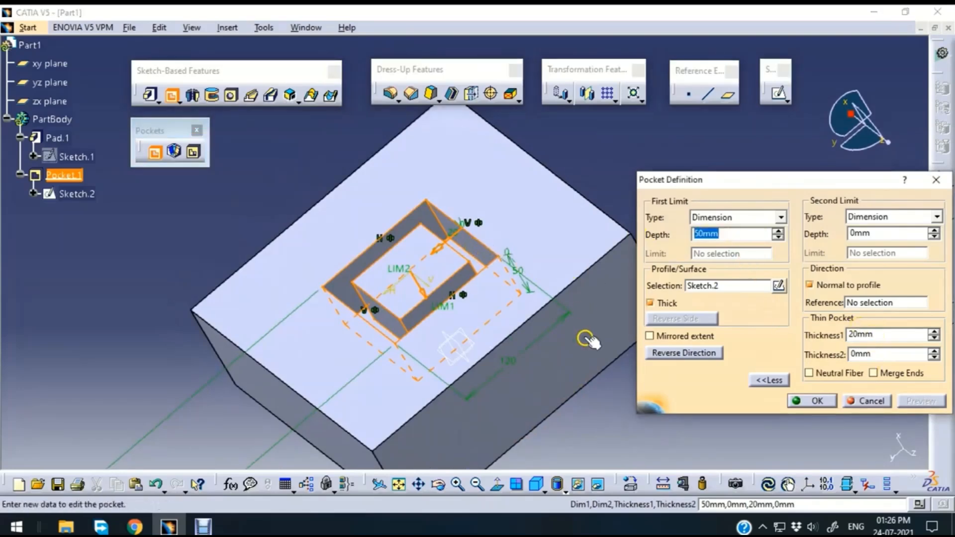
{"action": "left_click", "coordinate": [649, 336]}
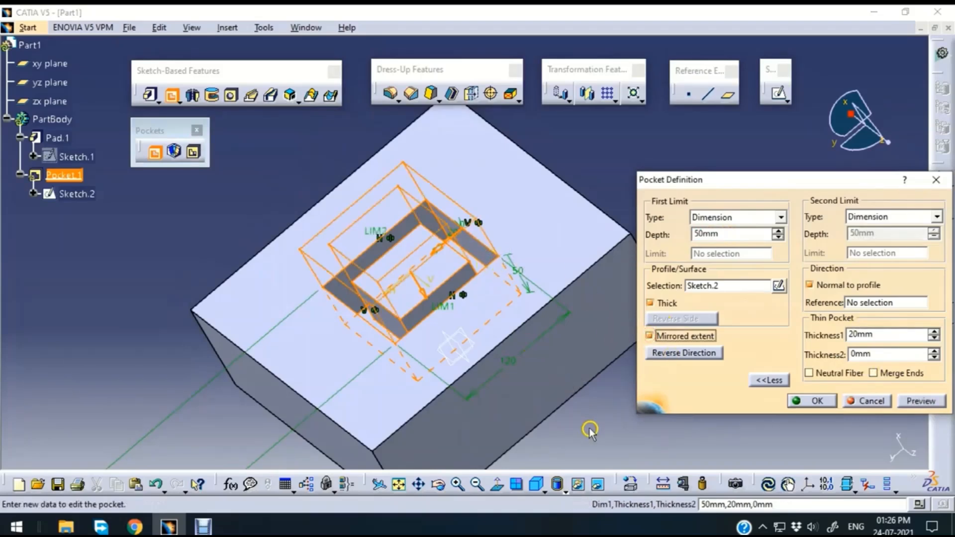
{"action": "middle_click_drag", "start_coordinate": [590, 432], "coordinate": [512, 387]}
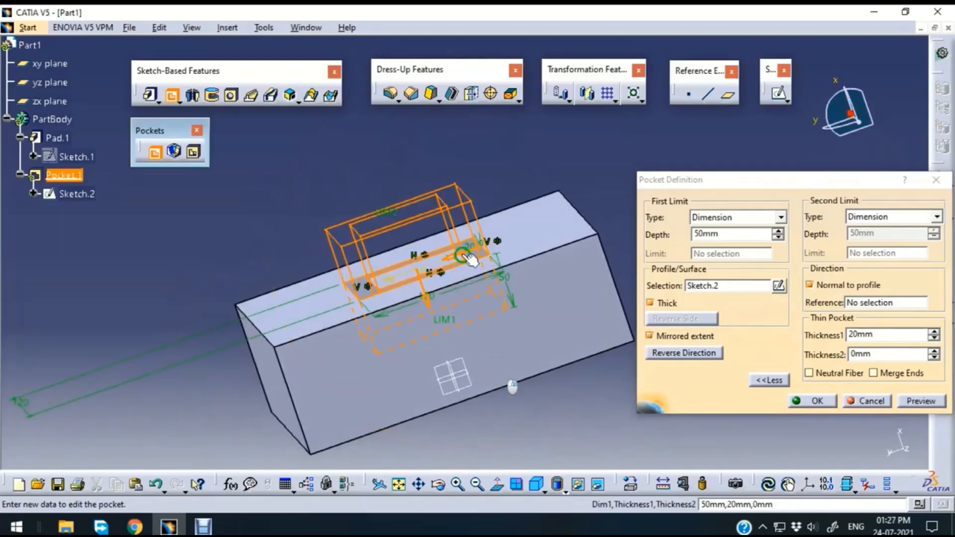
{"action": "left_click", "coordinate": [650, 336]}
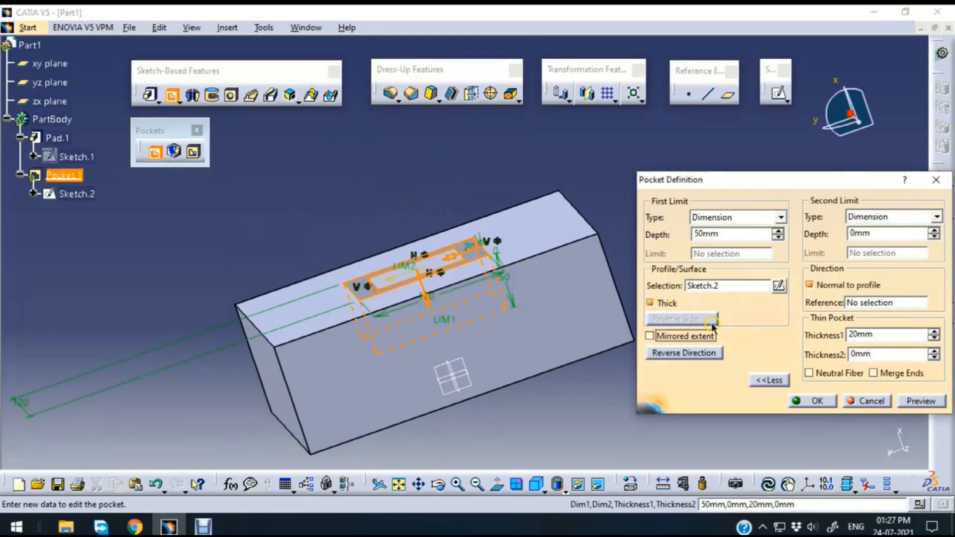
- Turn off the Thick option and create the 50 mm deep rectangular pocket in the block
{"action": "left_click", "coordinate": [650, 302]}
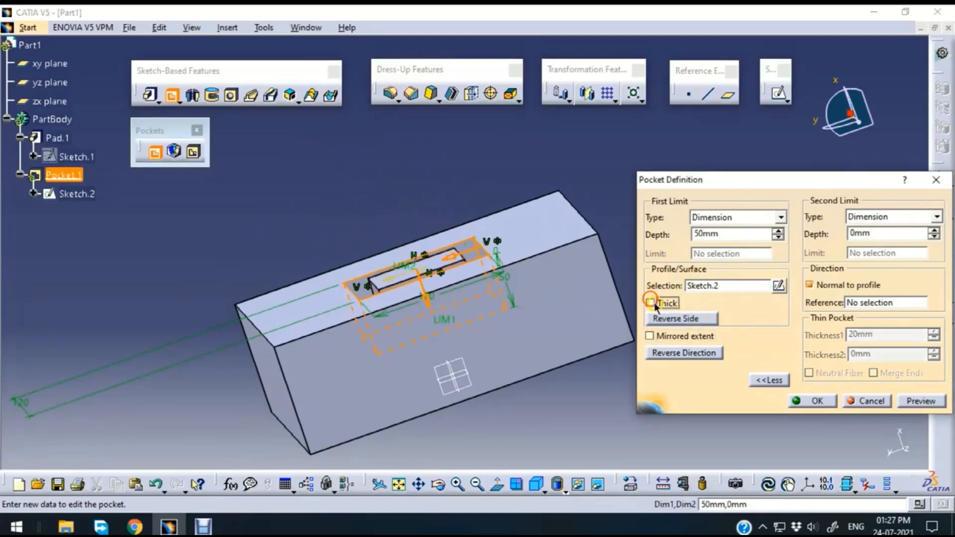
{"action": "left_click", "coordinate": [827, 401]}
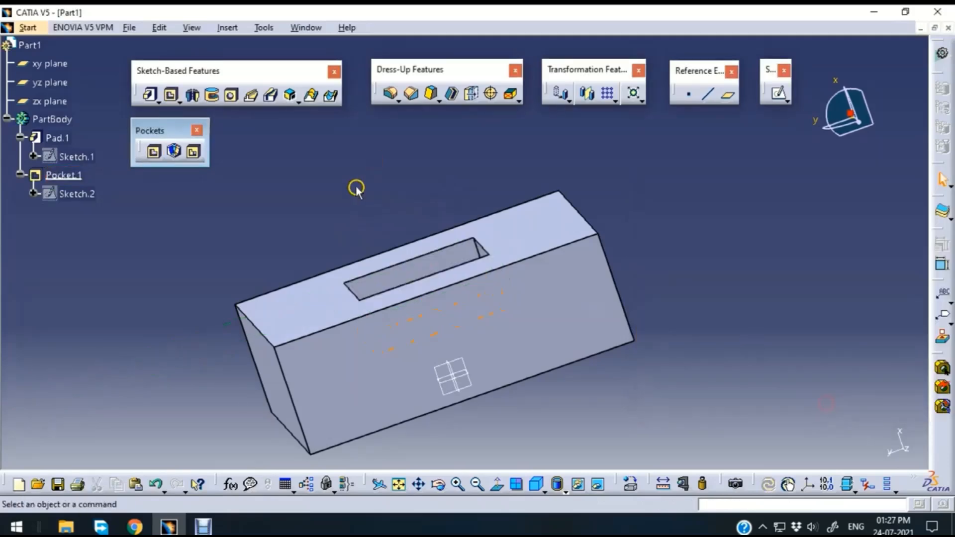
{"action": "middle_click_drag", "start_coordinate": [356, 189], "coordinate": [422, 265]}
- Undo the rectangular pocket, keeping its sketch on the block's face
{"action": "left_click", "coordinate": [402, 235]}
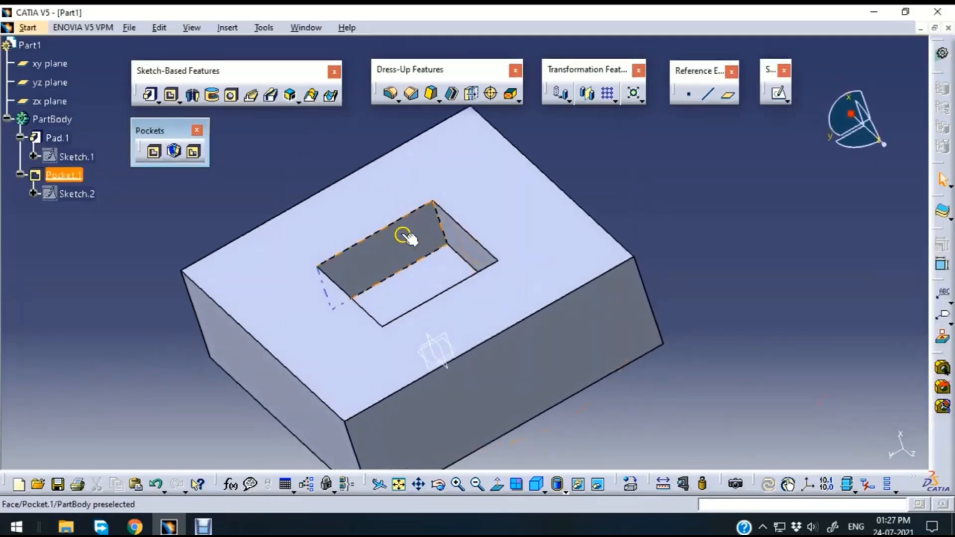
{"action": "left_click", "coordinate": [155, 485]}
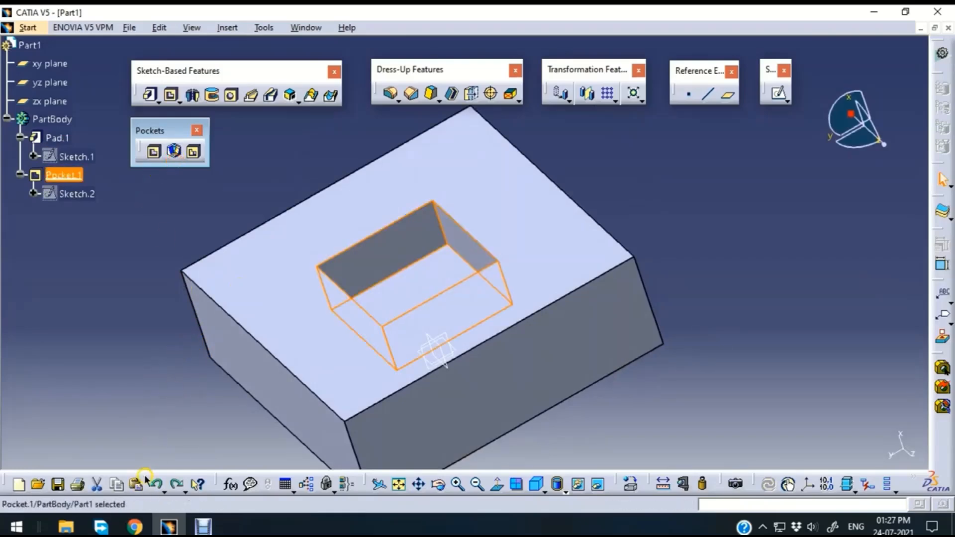
{"action": "left_click", "coordinate": [147, 478]}
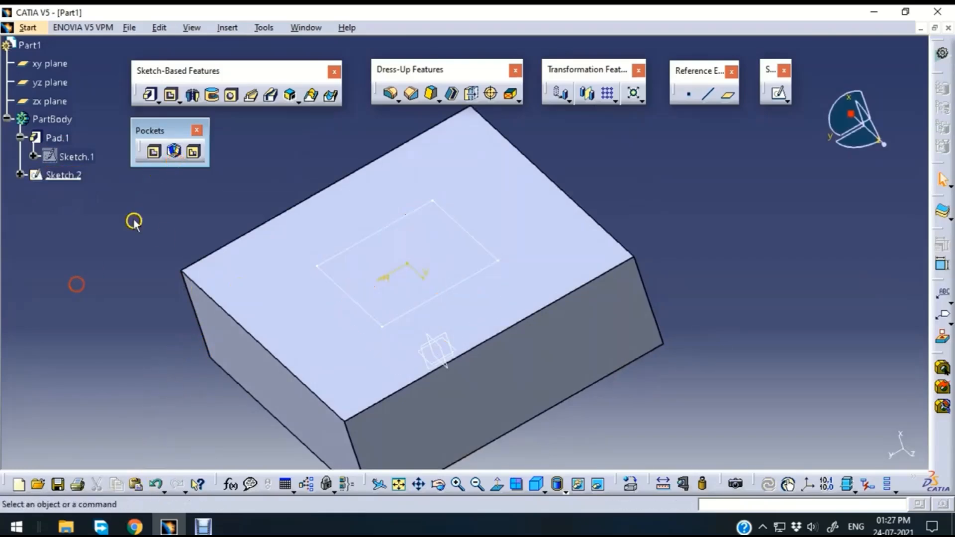
- Define a drafted filleted pocket from the rectangular sketch, using the block's sketched face as second limit, and preview it
{"action": "left_click", "coordinate": [173, 152]}
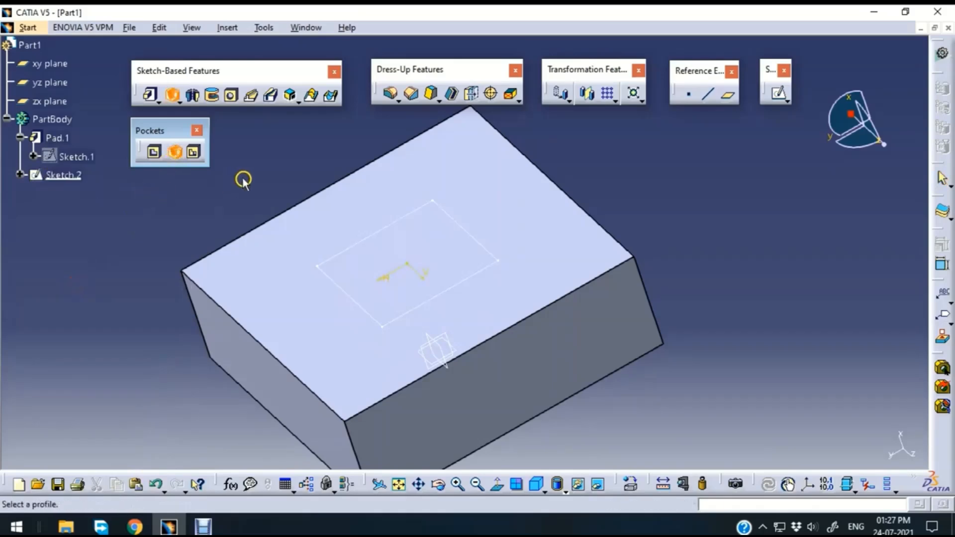
{"action": "left_click", "coordinate": [396, 224]}
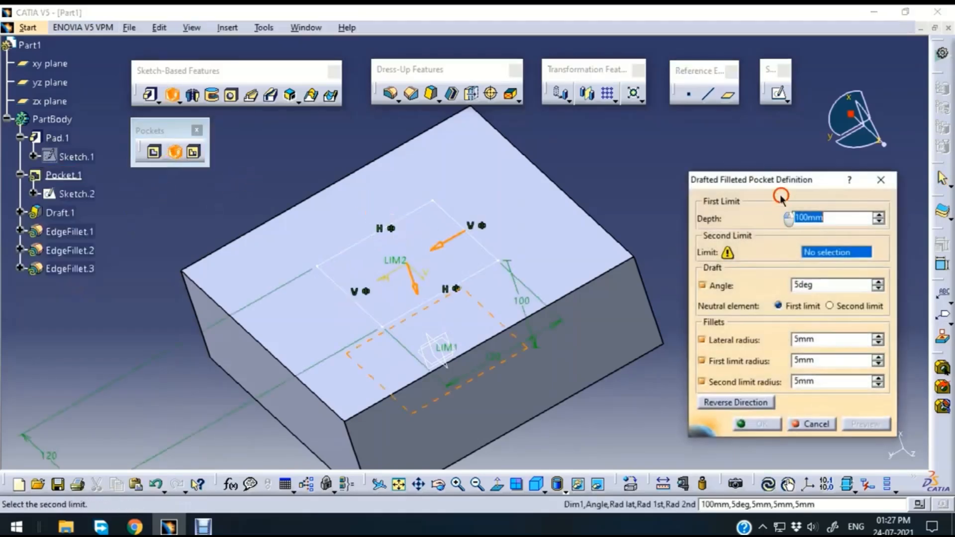
{"action": "left_click_drag", "start_coordinate": [796, 180], "coordinate": [798, 161]}
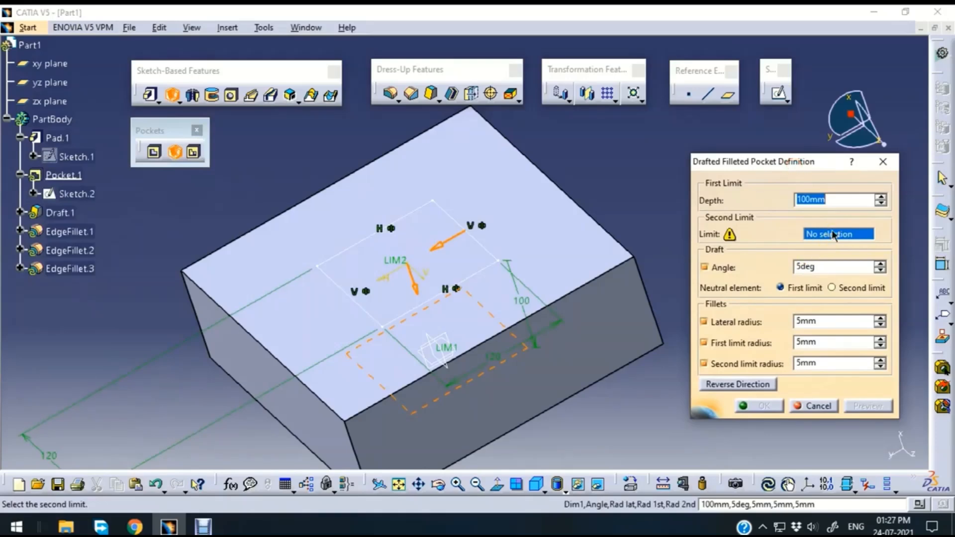
{"action": "left_click", "coordinate": [517, 194]}
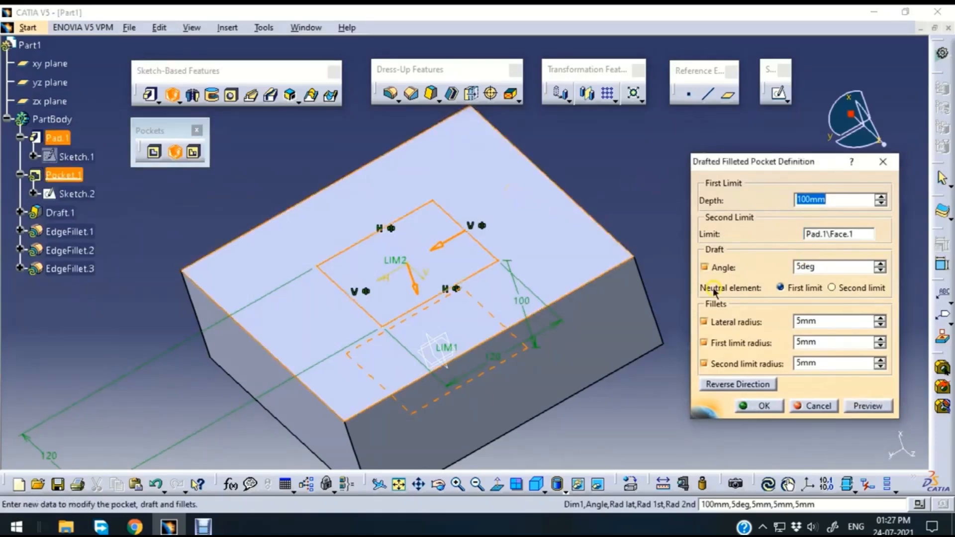
{"action": "left_click", "coordinate": [865, 405]}
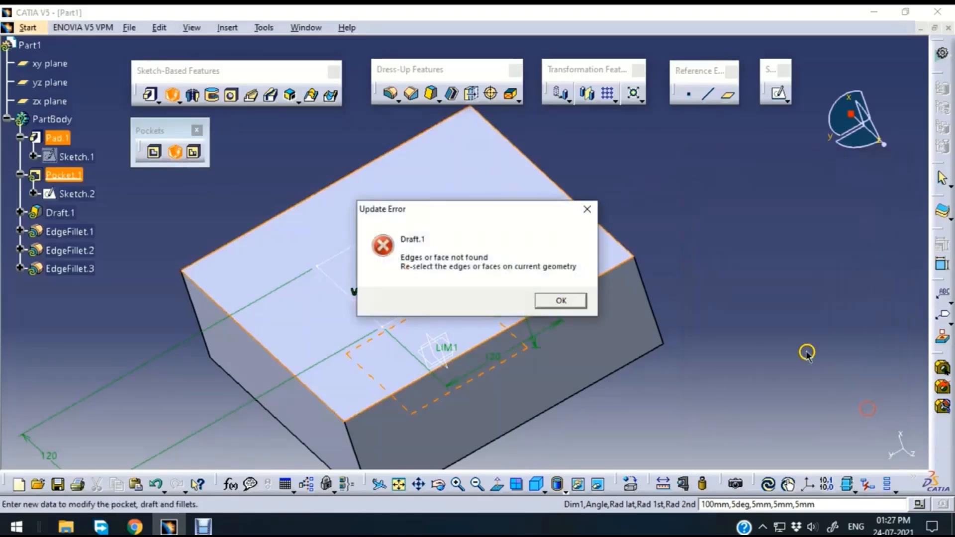
{"action": "left_click", "coordinate": [561, 301]}
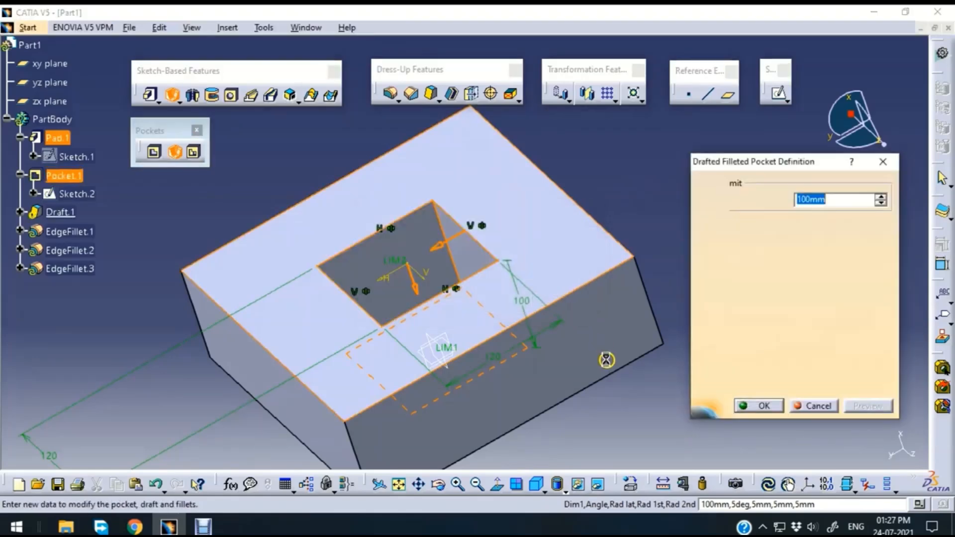
- Set the drafted filleted pocket's depth to 50 mm and preview the cut
{"action": "middle_click_drag", "start_coordinate": [617, 408], "coordinate": [537, 318]}
{"action": "left_click", "coordinate": [837, 200]}
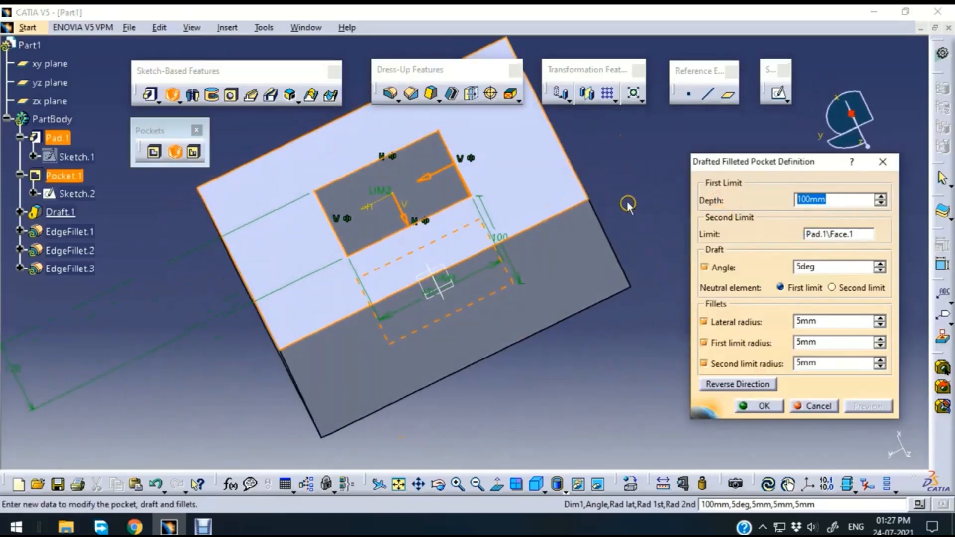
{"action": "type", "text": "50"}
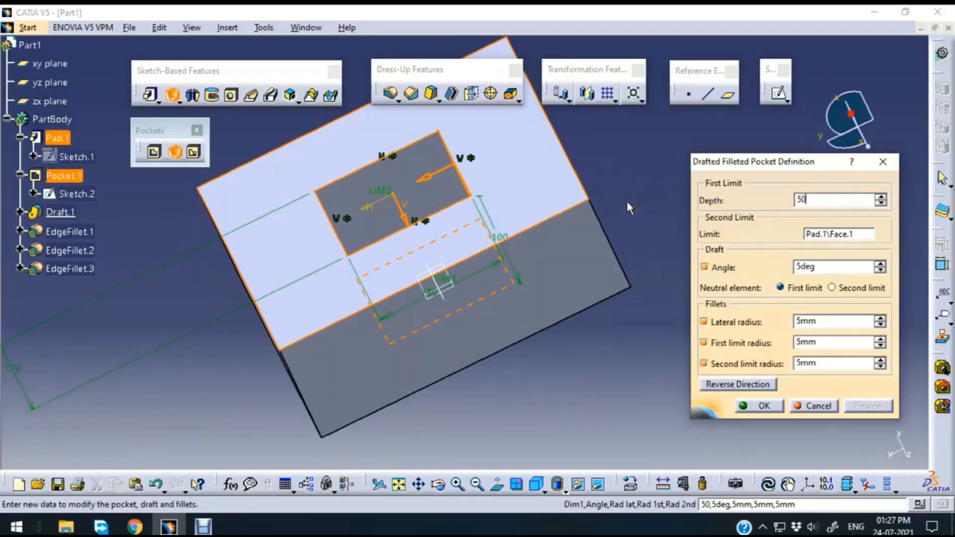
{"action": "left_click", "coordinate": [641, 378]}
{"action": "left_click", "coordinate": [866, 407]}
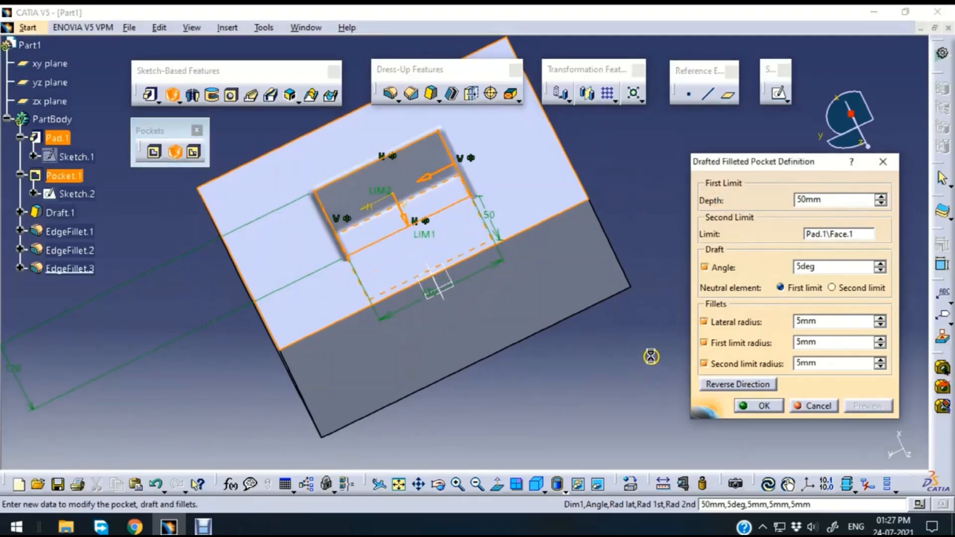
{"action": "middle_click_drag", "start_coordinate": [610, 171], "coordinate": [640, 191]}
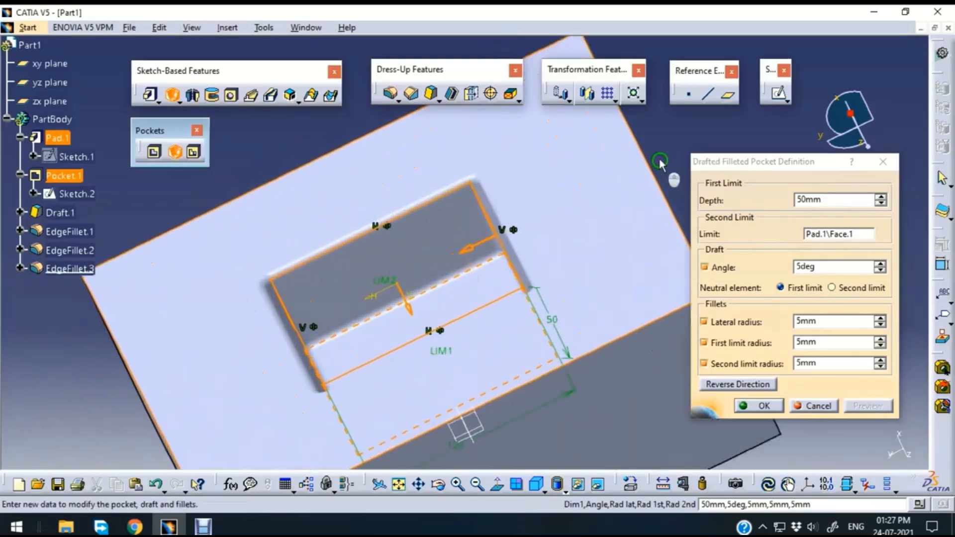
{"action": "middle_click_drag", "start_coordinate": [659, 152], "coordinate": [657, 124]}
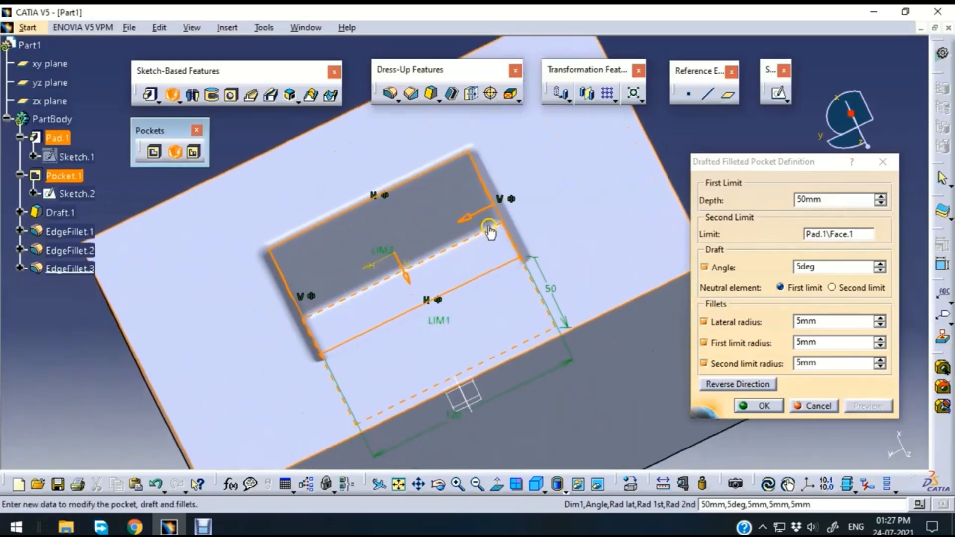
- Set the drafted filleted pocket's draft angle to 20 degrees, preview it, and inspect the sloped walls
{"action": "double_click", "coordinate": [803, 269]}
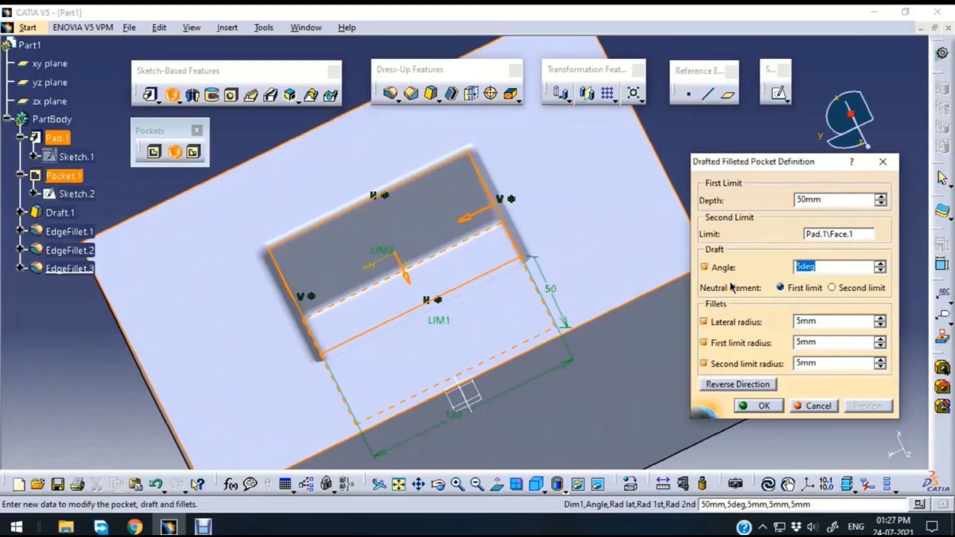
{"action": "type", "text": "20"}
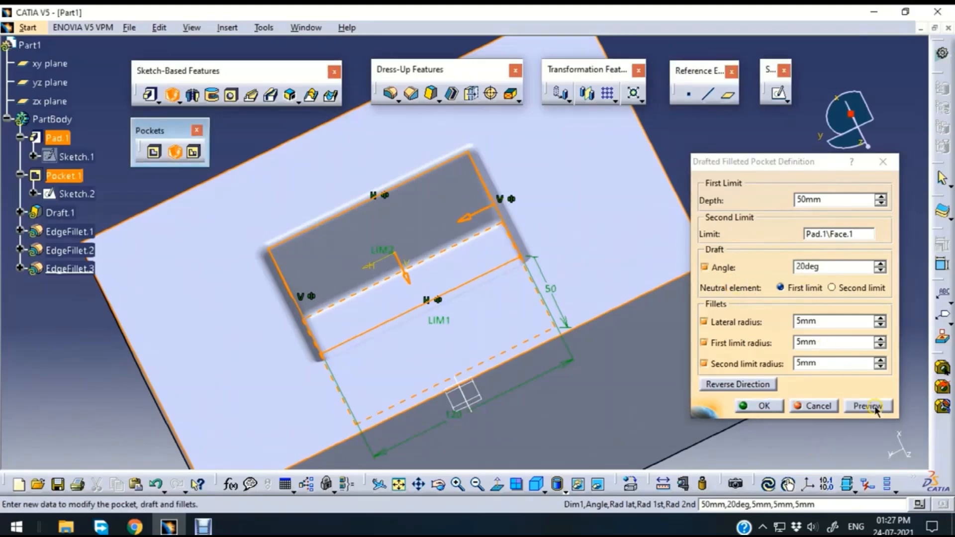
{"action": "left_click", "coordinate": [869, 406]}
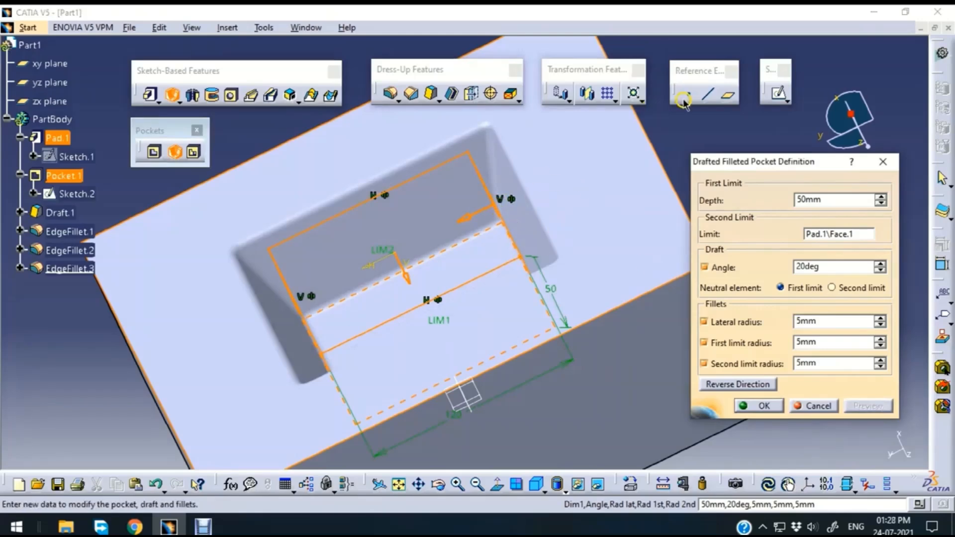
{"action": "middle_click_drag", "start_coordinate": [685, 134], "coordinate": [642, 220]}
{"action": "middle_click_drag", "start_coordinate": [323, 195], "coordinate": [446, 276]}
{"action": "middle_click_drag", "start_coordinate": [602, 418], "coordinate": [610, 375]}
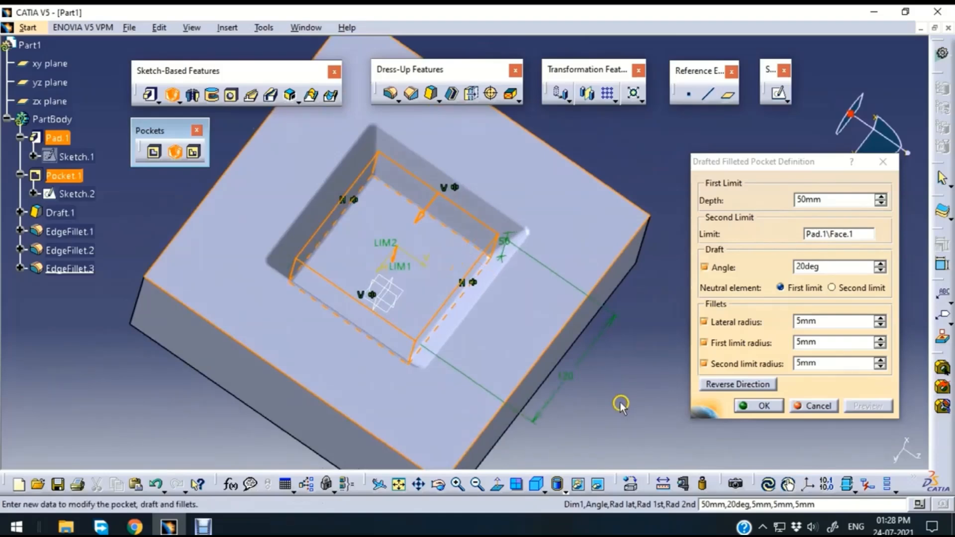
{"action": "middle_click_drag", "start_coordinate": [620, 403], "coordinate": [610, 397]}
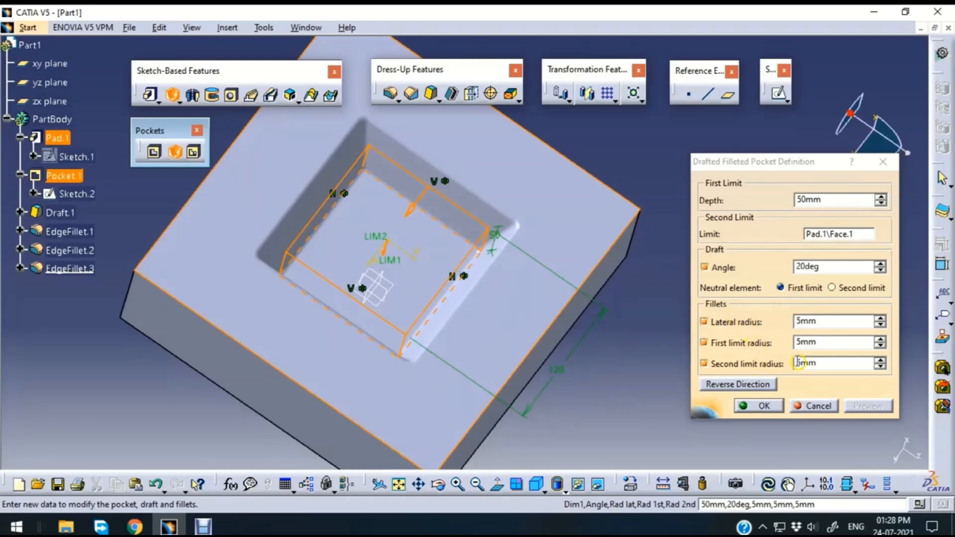
- Set the drafted filleted pocket's second limit radius to 20 mm and preview the rounded opening edge
{"action": "left_click", "coordinate": [821, 362]}
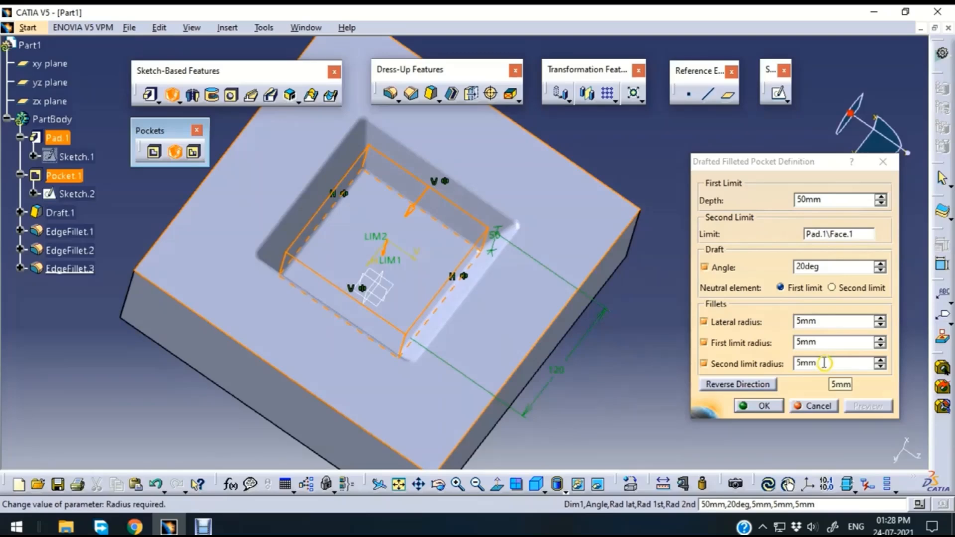
{"action": "left_click_drag", "start_coordinate": [822, 362], "coordinate": [697, 286]}
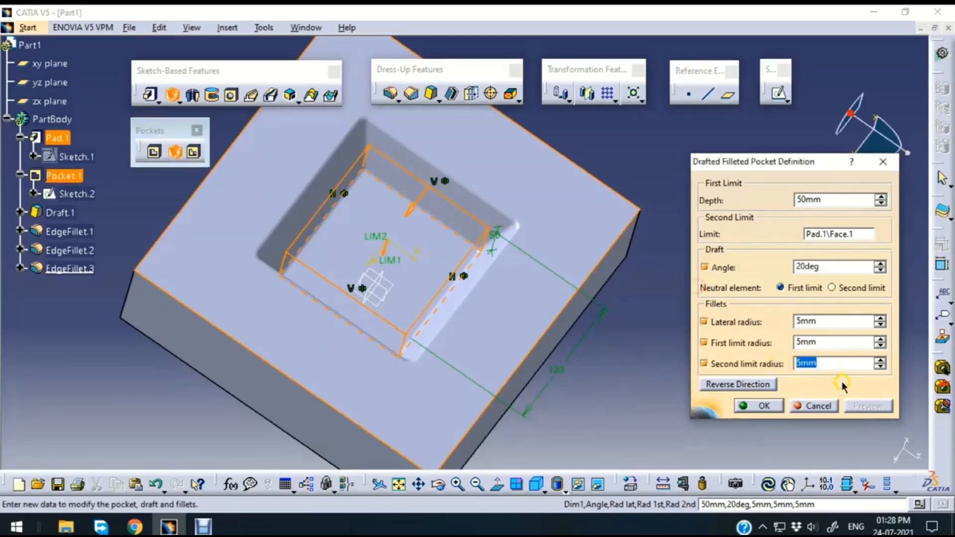
{"action": "type", "text": "20"}
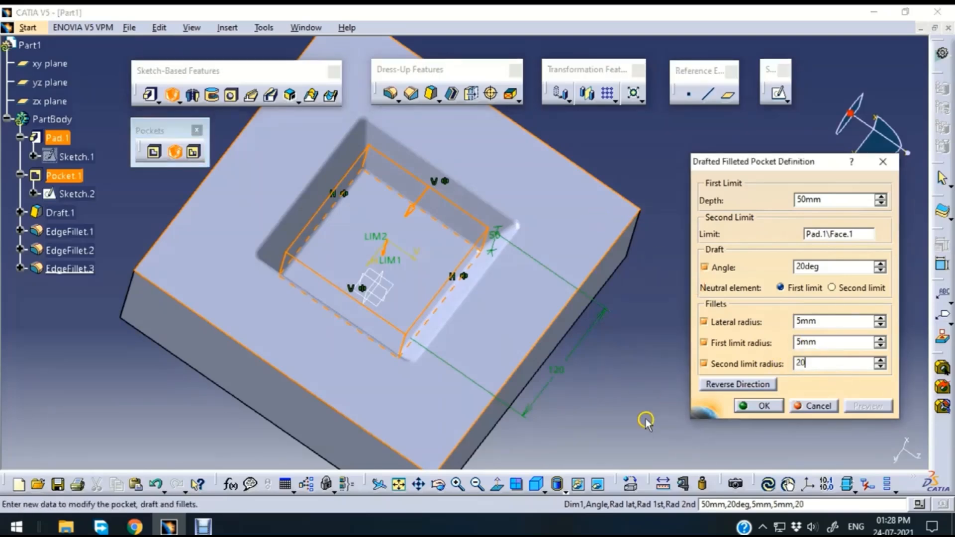
{"action": "key", "text": "Return"}
{"action": "left_click", "coordinate": [869, 405]}
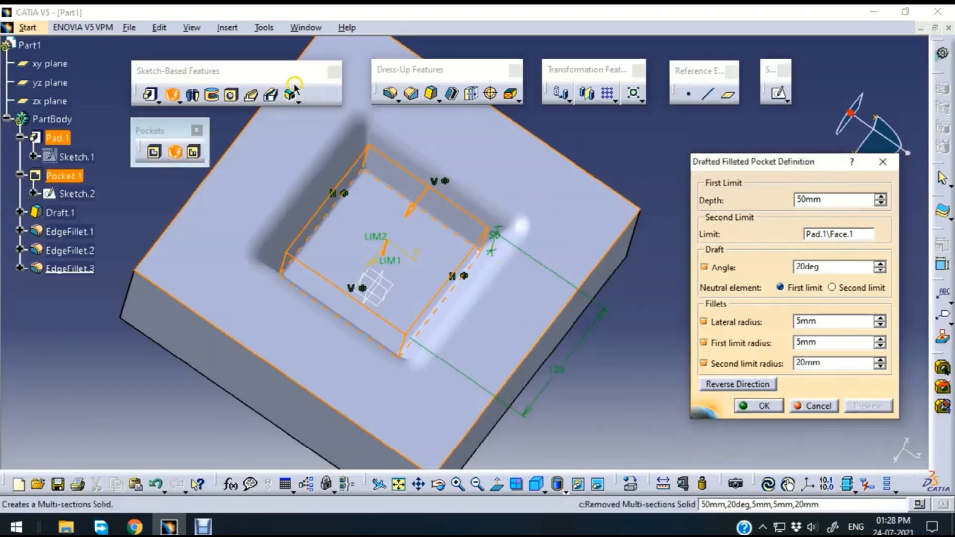
- Set the drafted filleted pocket's first limit radius to 40 mm and preview the rounded floor edges
{"action": "double_click", "coordinate": [810, 343]}
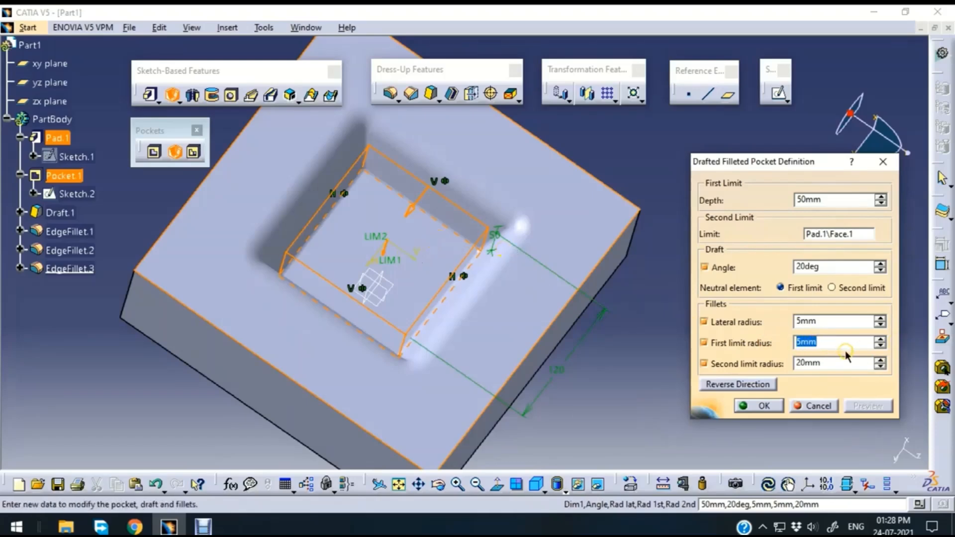
{"action": "type", "text": "40"}
{"action": "left_click", "coordinate": [642, 429]}
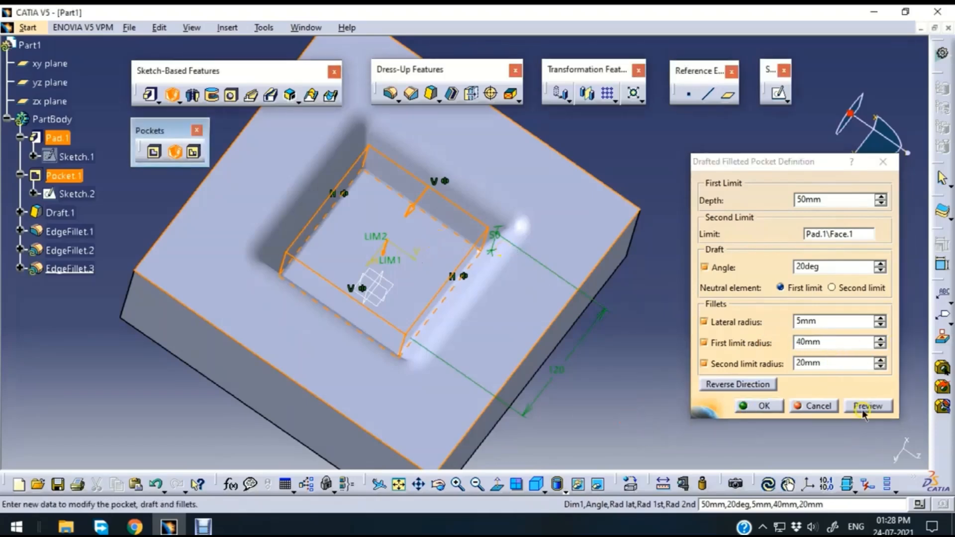
{"action": "left_click", "coordinate": [865, 406]}
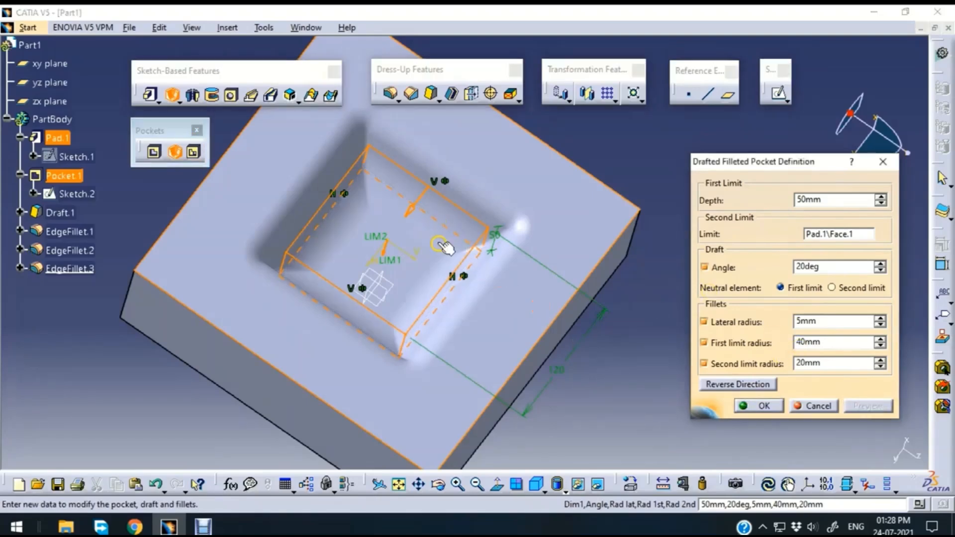
- Set the drafted filleted pocket's lateral radius to 30 mm, preview the rounded corners, and create the pocket
{"action": "left_click", "coordinate": [814, 321]}
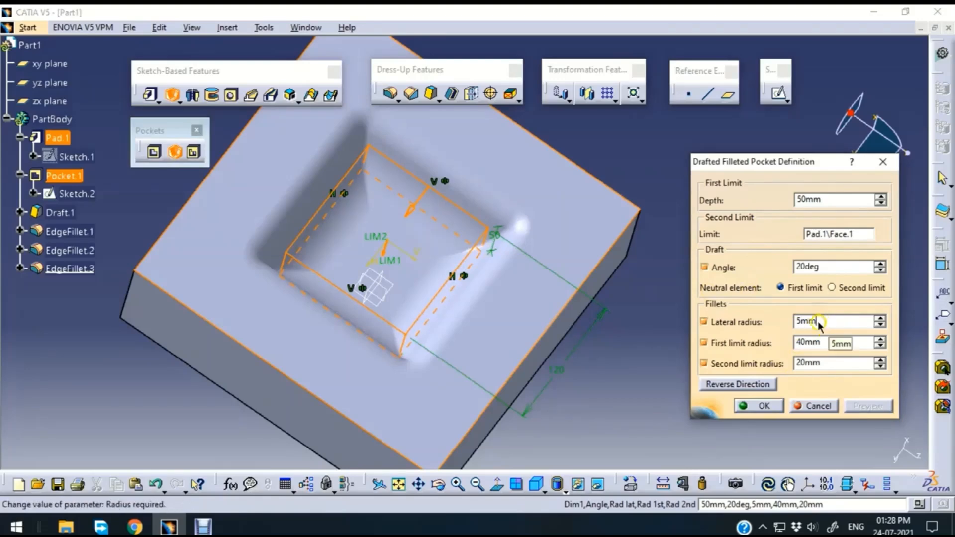
{"action": "left_click_drag", "start_coordinate": [817, 322], "coordinate": [746, 338]}
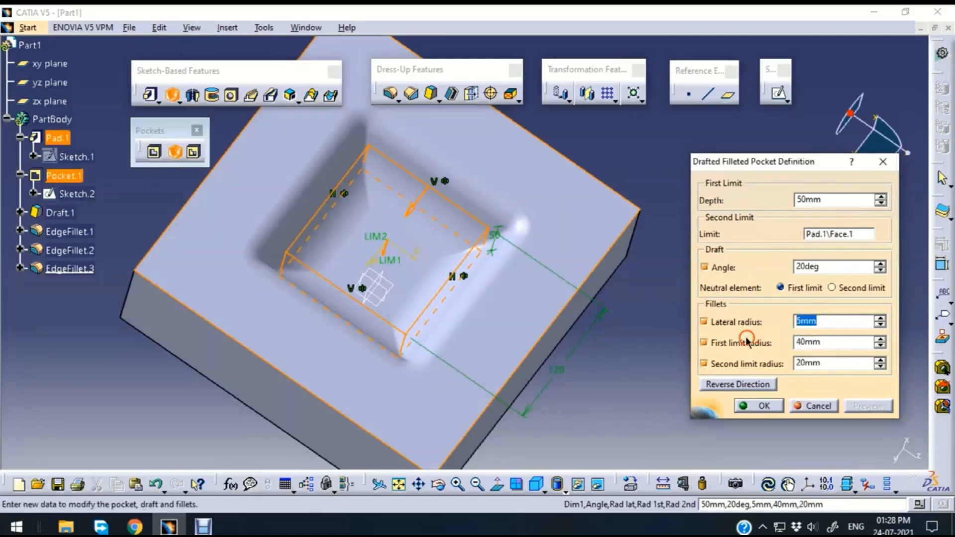
{"action": "type", "text": "30"}
{"action": "left_click", "coordinate": [691, 401]}
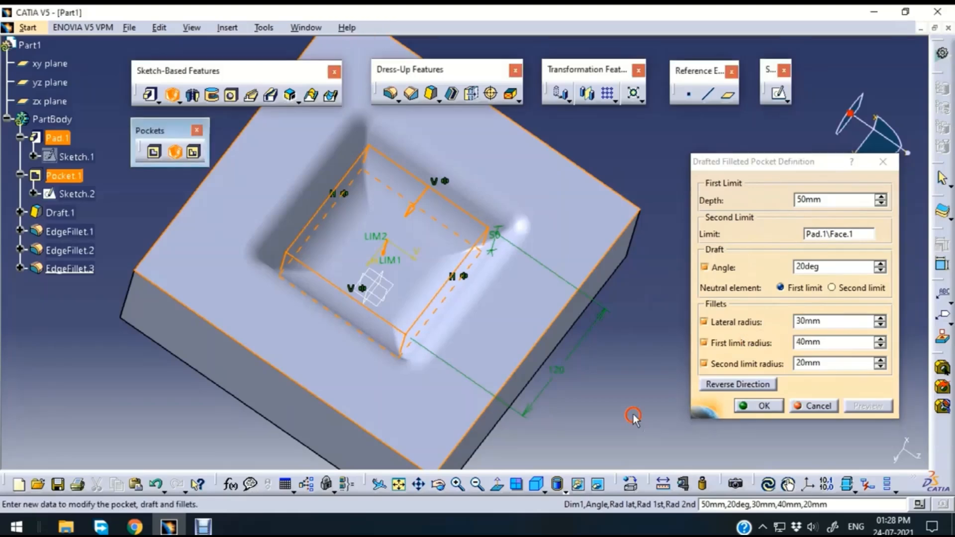
{"action": "left_click", "coordinate": [867, 406]}
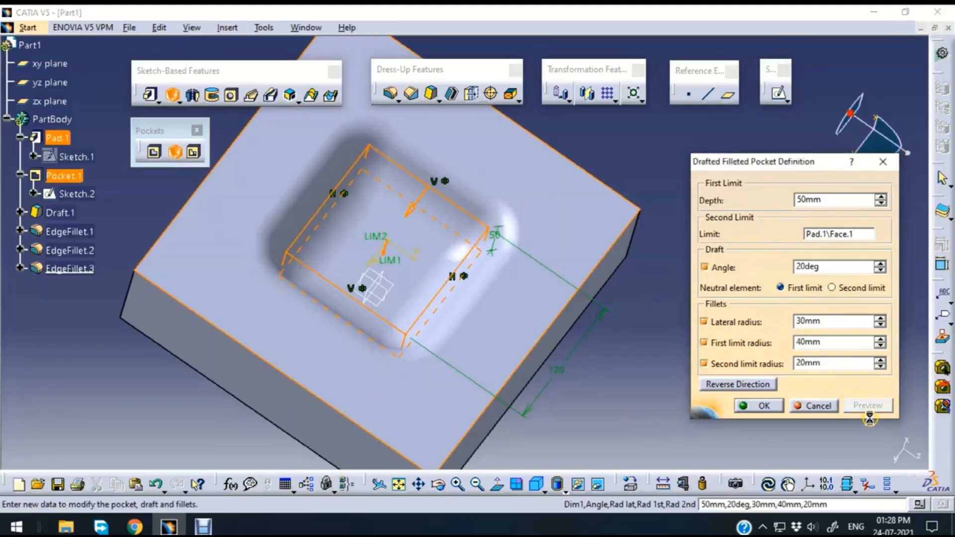
{"action": "left_click", "coordinate": [773, 405]}
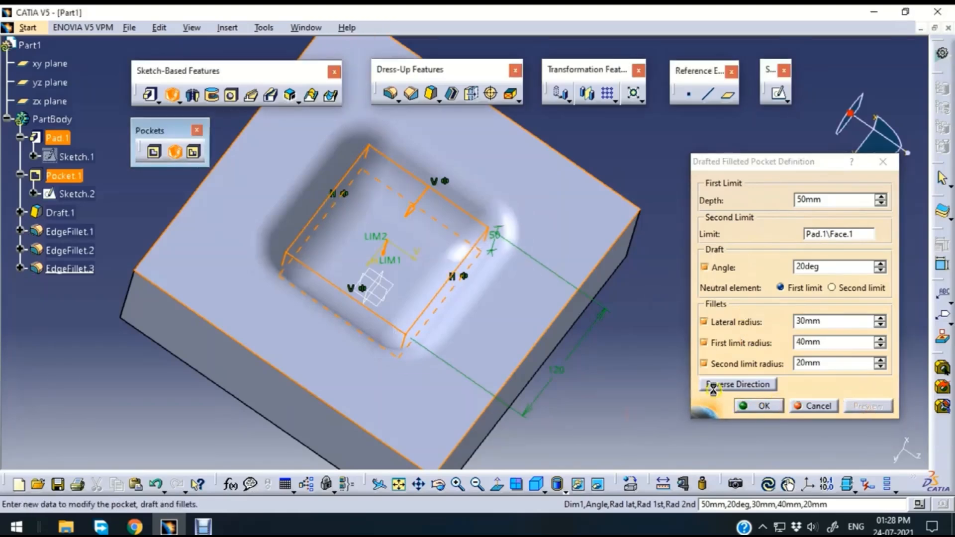
{"action": "left_click", "coordinate": [689, 326]}
{"action": "middle_click_drag", "start_coordinate": [690, 222], "coordinate": [604, 486]}
- Try shading with edges without smooth edges, and switch the display to shading with edges to inspect the pocket's fillet boundaries
{"action": "left_click", "coordinate": [565, 491]}
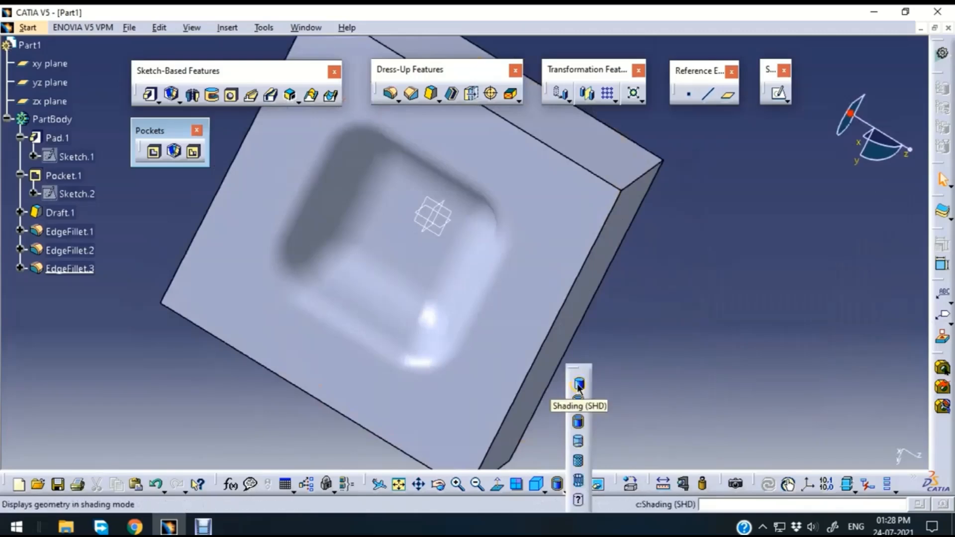
{"action": "left_click", "coordinate": [579, 423]}
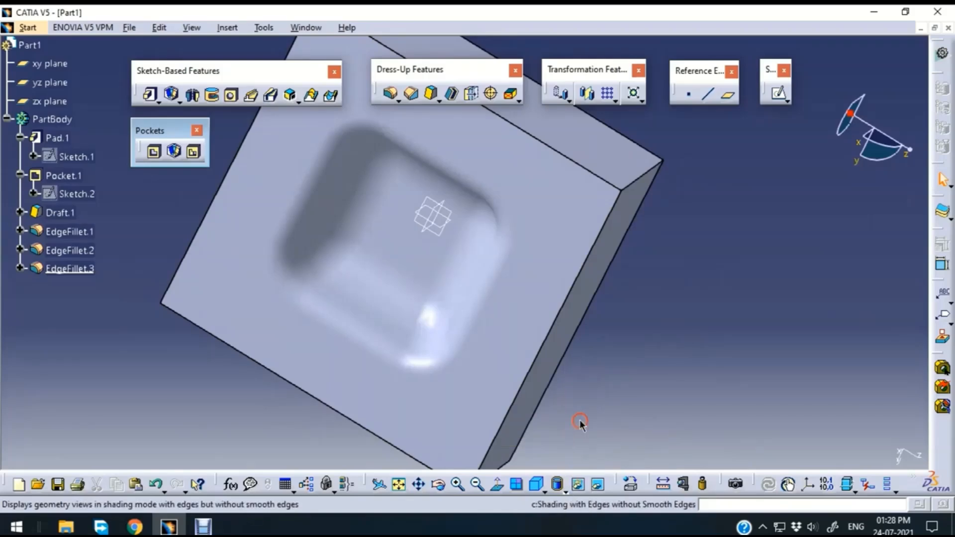
{"action": "left_click", "coordinate": [561, 489]}
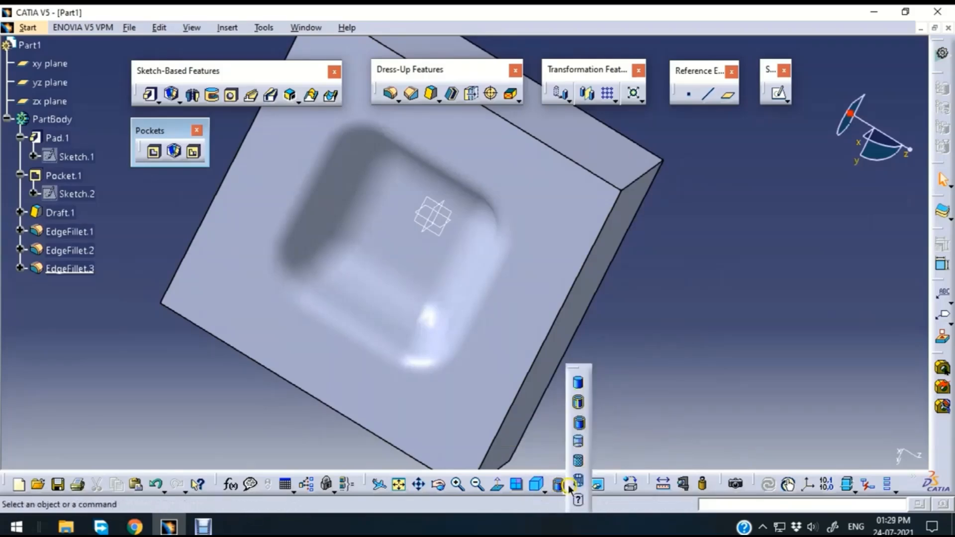
{"action": "left_click", "coordinate": [578, 405]}
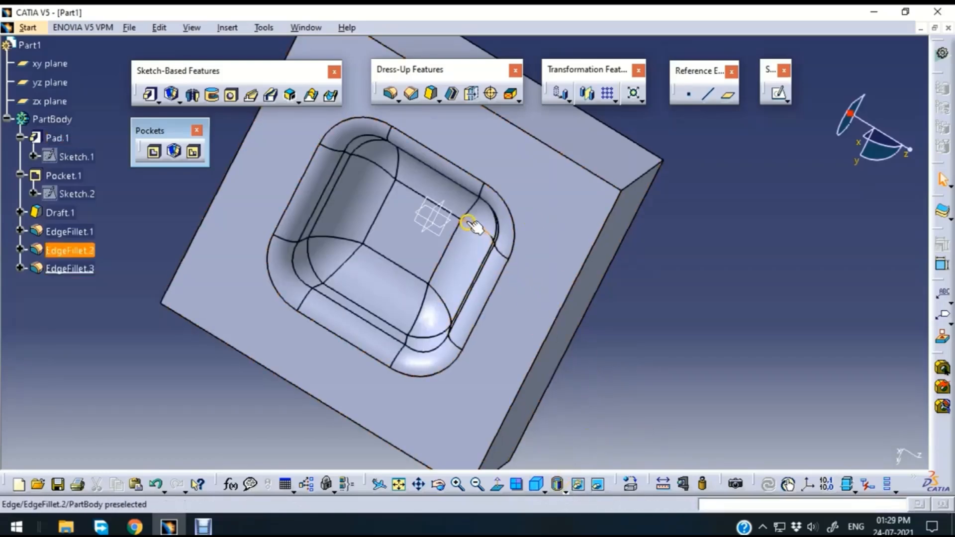
{"action": "mouse_move", "coordinate": [627, 368]}
{"action": "middle_mouse_down"}
{"action": "mouse_move", "coordinate": [454, 253]}
{"action": "mouse_move", "coordinate": [590, 220]}
{"action": "mouse_move", "coordinate": [633, 300]}
{"action": "mouse_move", "coordinate": [634, 368]}
{"action": "middle_mouse_up"}
{"action": "left_click", "coordinate": [212, 523]}
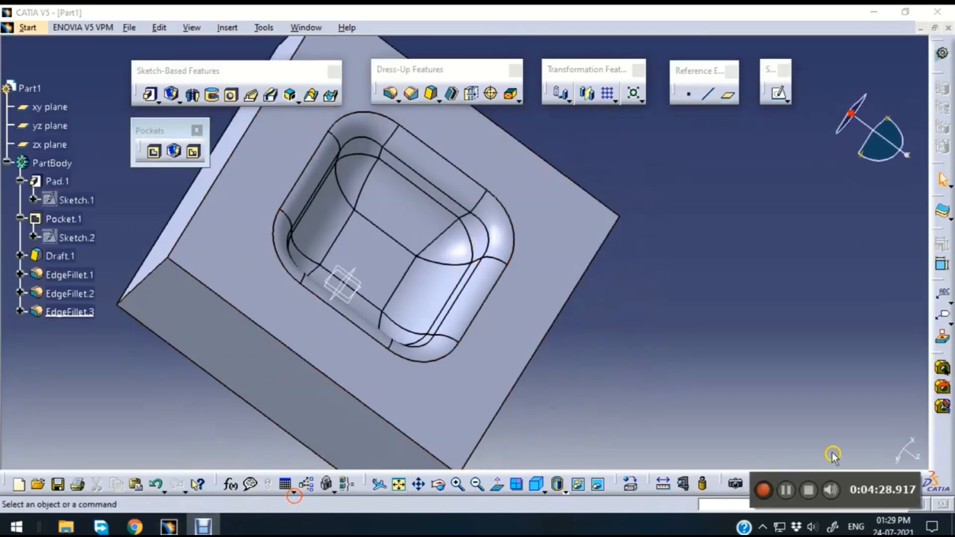
{"action": "left_click", "coordinate": [785, 492]}
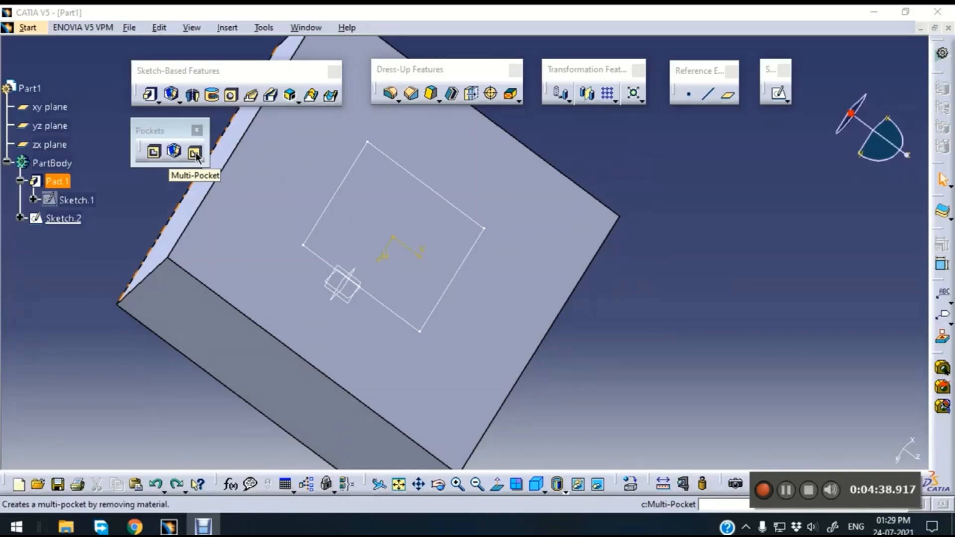
- Open the rectangular sketch on the block's face and draw an origin-centred circle around the square, about 207 mm in diameter
{"action": "left_click", "coordinate": [194, 153]}
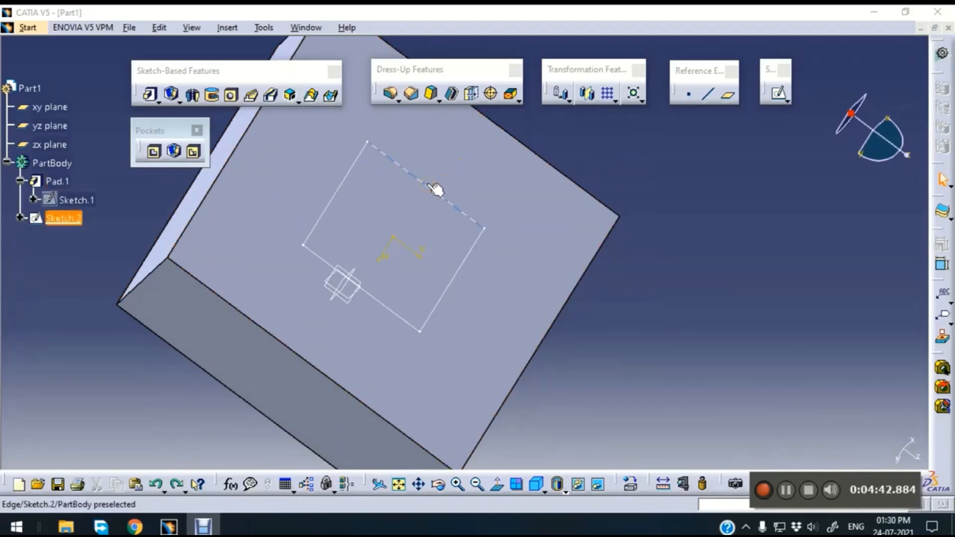
{"action": "double_click", "coordinate": [432, 186]}
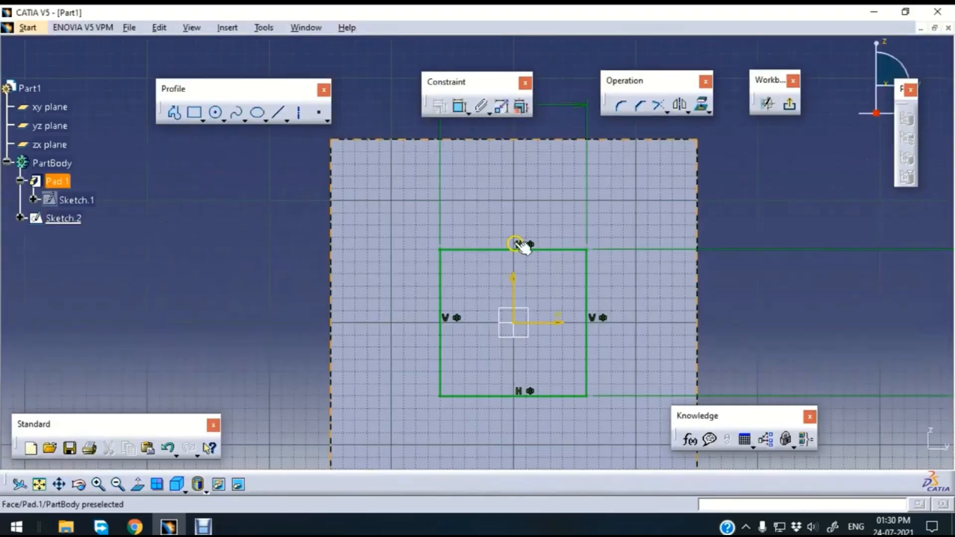
{"action": "mouse_move", "coordinate": [830, 308]}
{"action": "middle_mouse_down"}
{"action": "mouse_move", "coordinate": [795, 255]}
{"action": "mouse_move", "coordinate": [804, 263]}
{"action": "middle_mouse_up"}
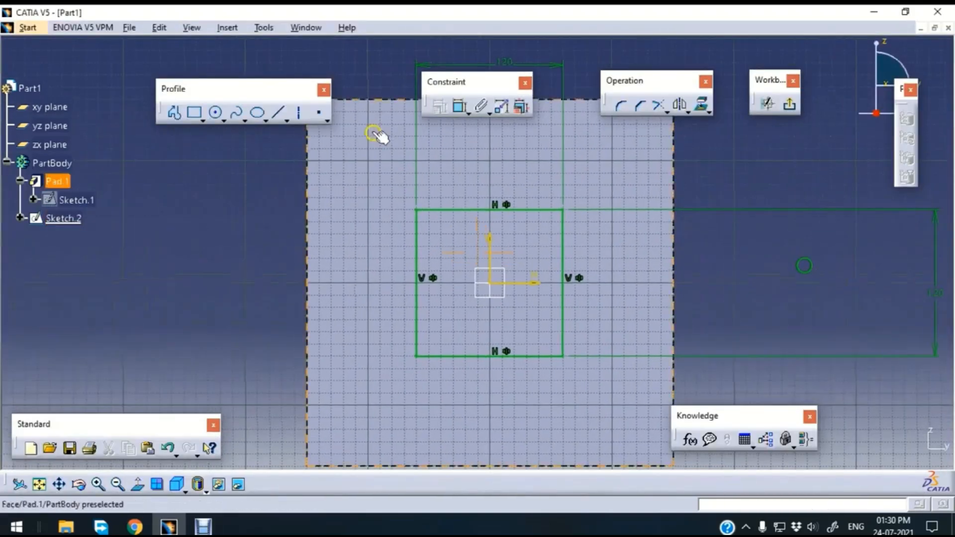
{"action": "left_click", "coordinate": [214, 121]}
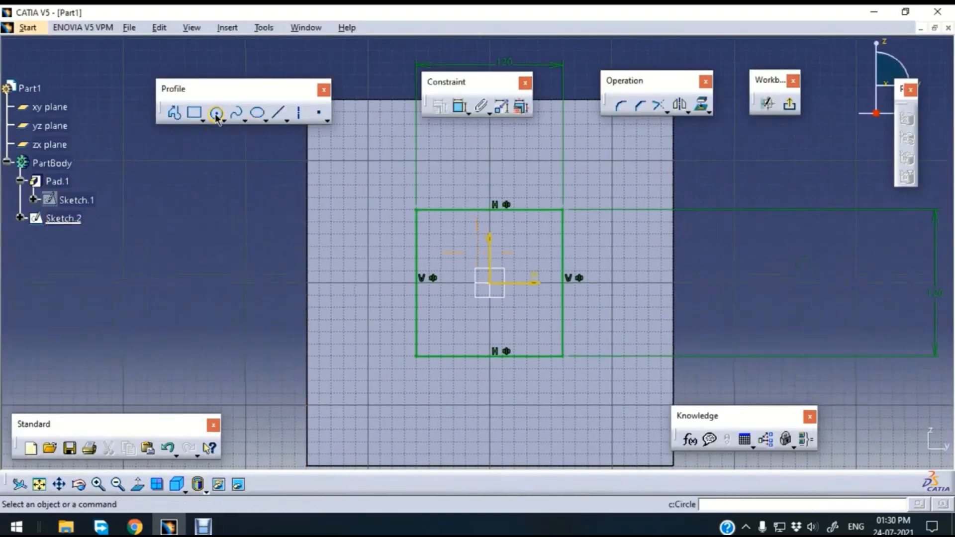
{"action": "left_click", "coordinate": [490, 283]}
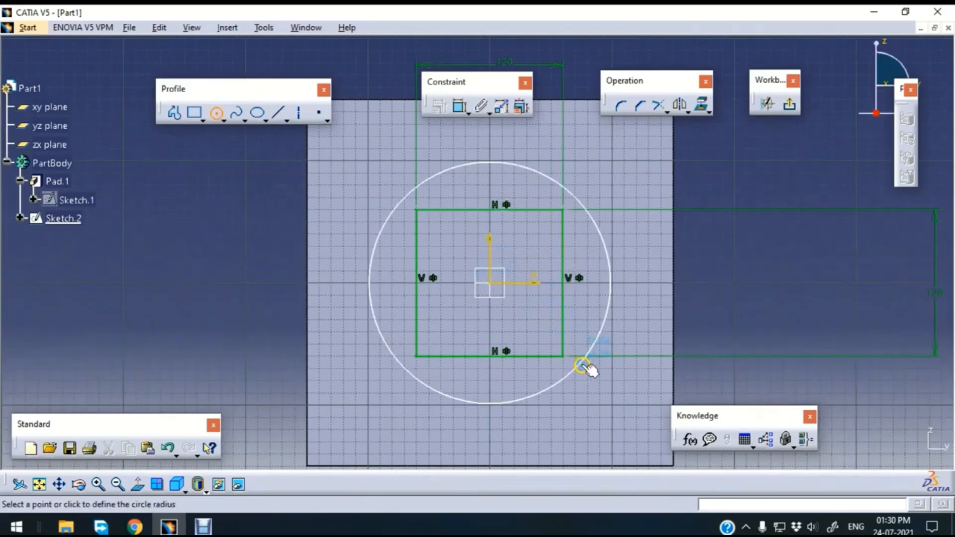
{"action": "left_click", "coordinate": [587, 369]}
- Dimension the circle's diameter, set it to 200 mm, and exit the sketch
{"action": "left_click", "coordinate": [456, 107]}
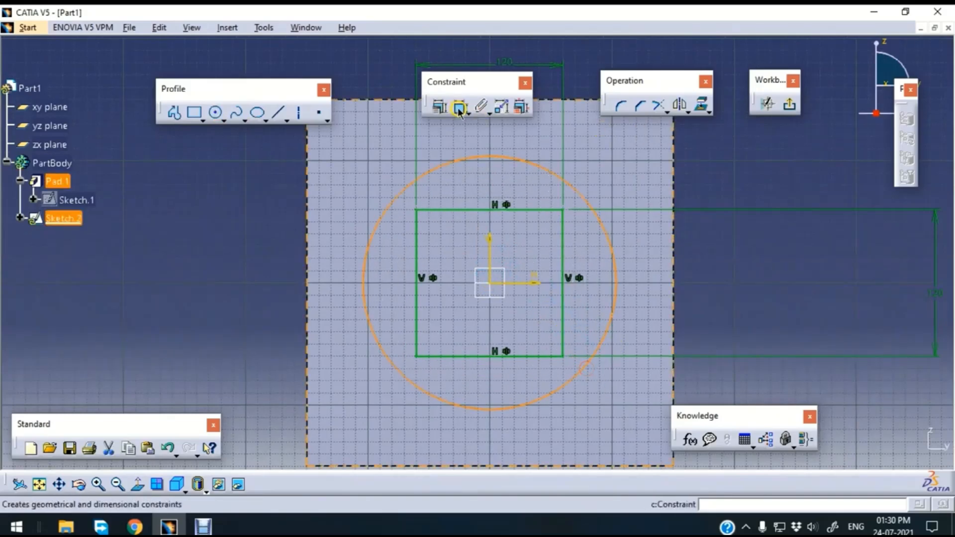
{"action": "left_click", "coordinate": [810, 259]}
{"action": "double_click", "coordinate": [812, 255]}
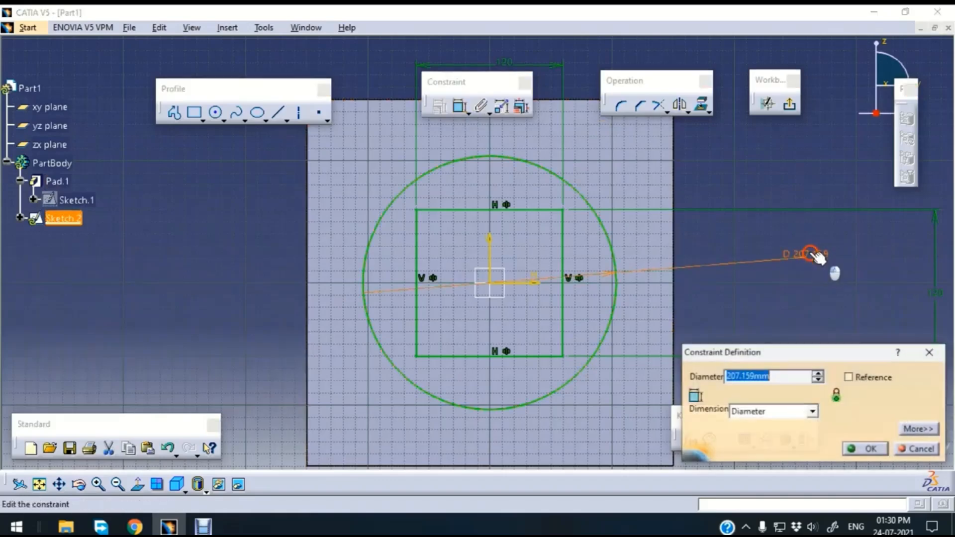
{"action": "type", "text": "200"}
{"action": "key", "text": "Return"}
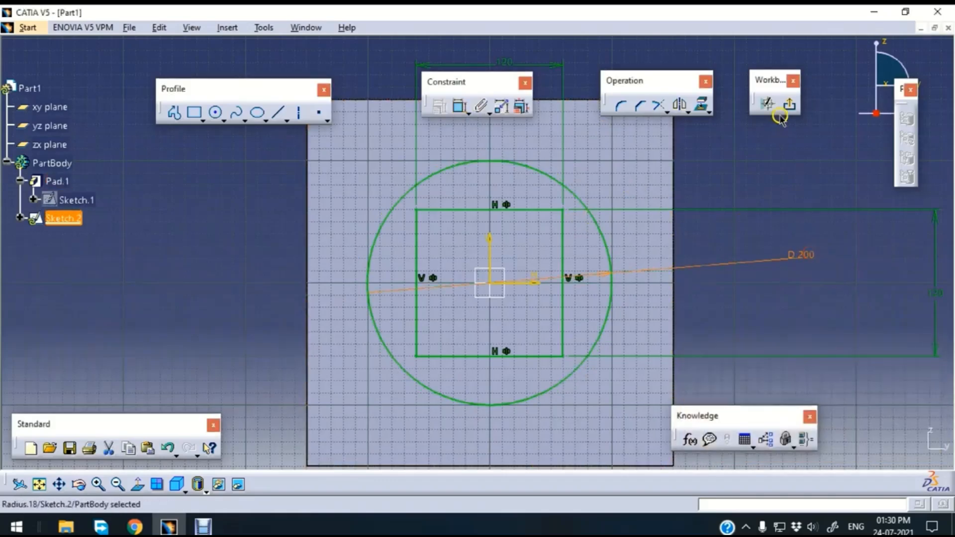
{"action": "left_click", "coordinate": [781, 112]}
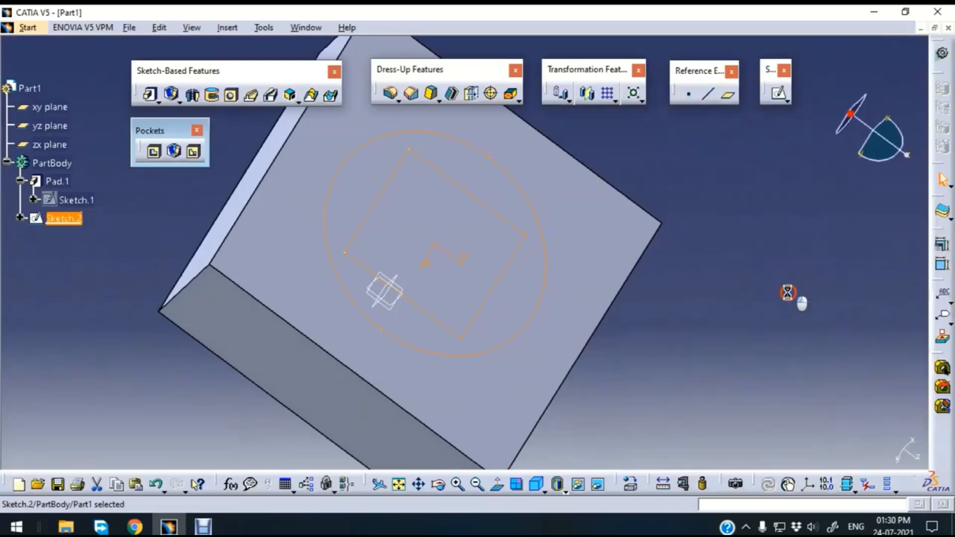
- Preview an ordinary pocket 50 mm deep from the circle-and-square sketch, inspect the cut, and cancel it
{"action": "middle_click_drag", "start_coordinate": [783, 235], "coordinate": [829, 292]}
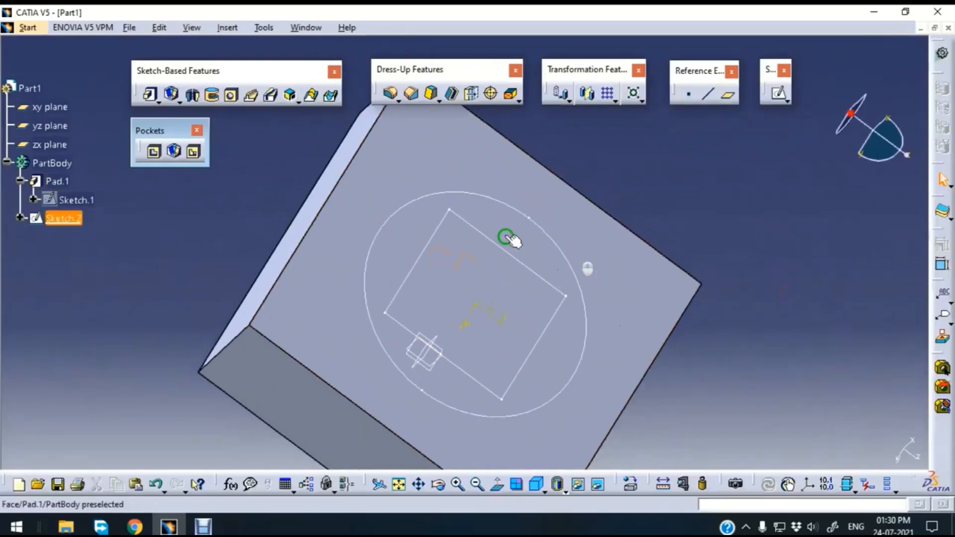
{"action": "left_click", "coordinate": [154, 153]}
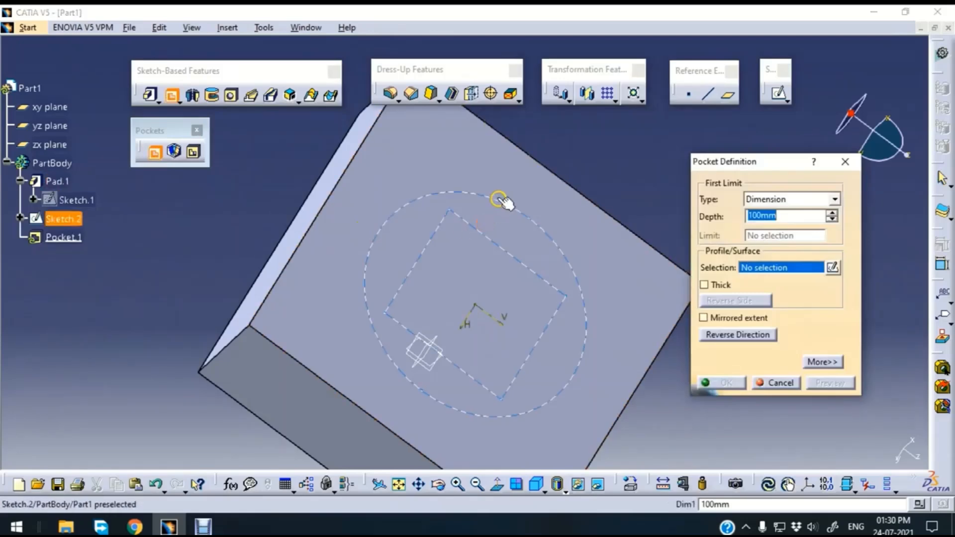
{"action": "left_click", "coordinate": [504, 203]}
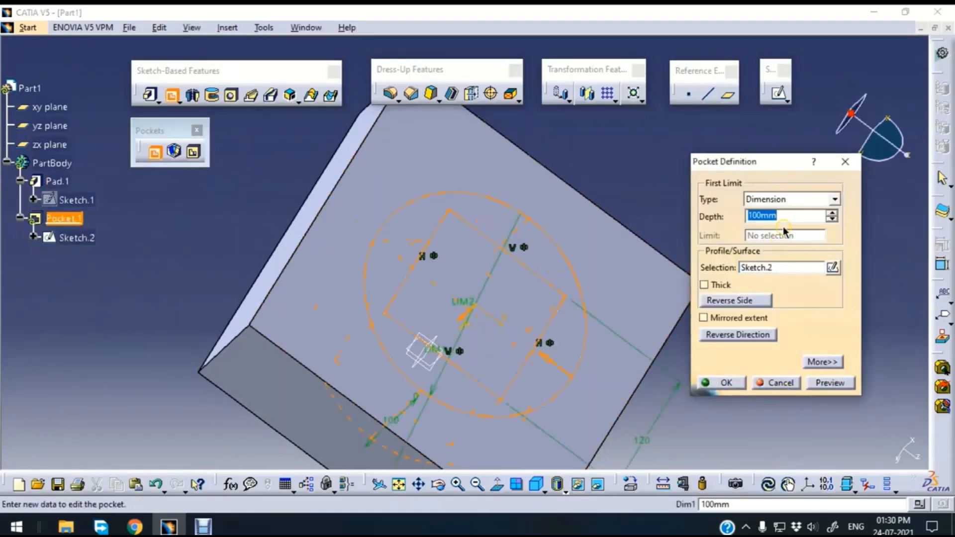
{"action": "type", "text": "50"}
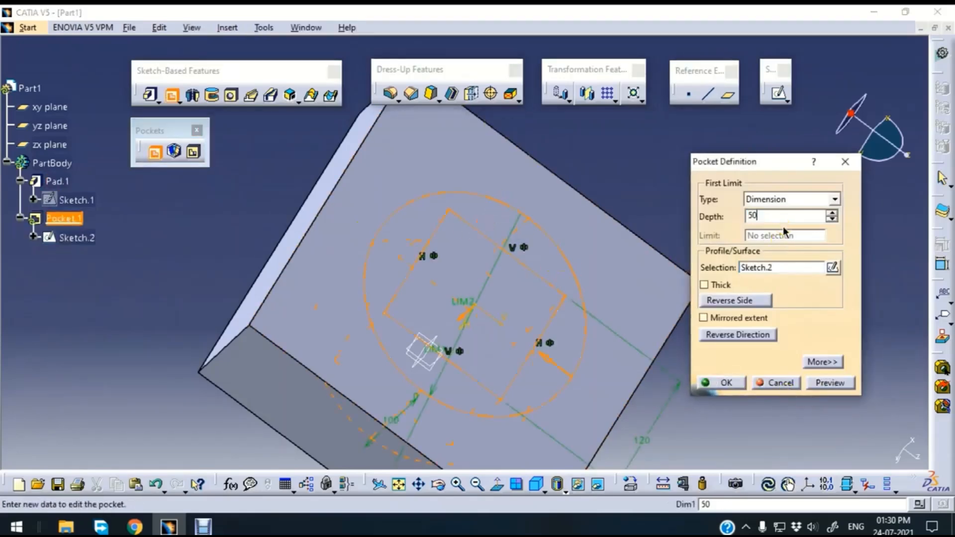
{"action": "left_click", "coordinate": [844, 381]}
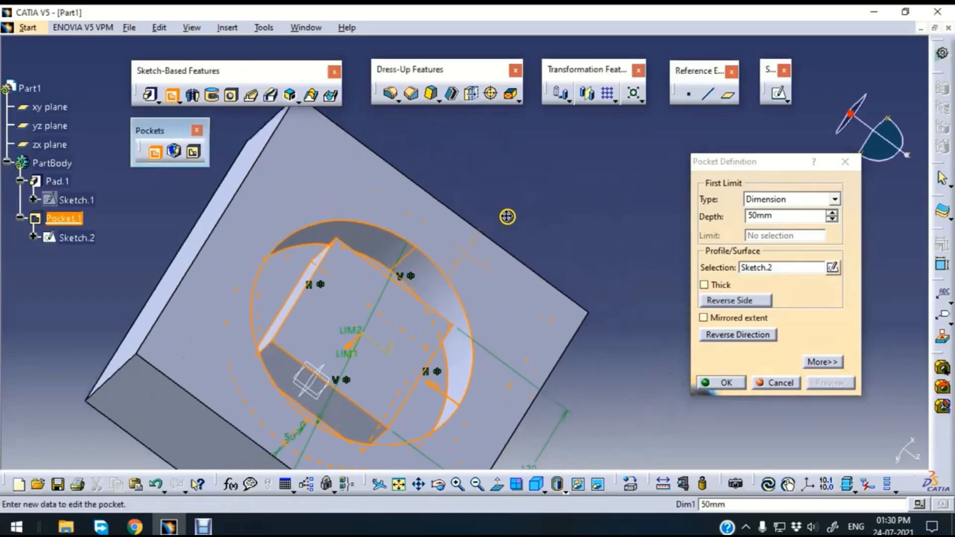
{"action": "middle_click_drag", "start_coordinate": [507, 216], "coordinate": [505, 239]}
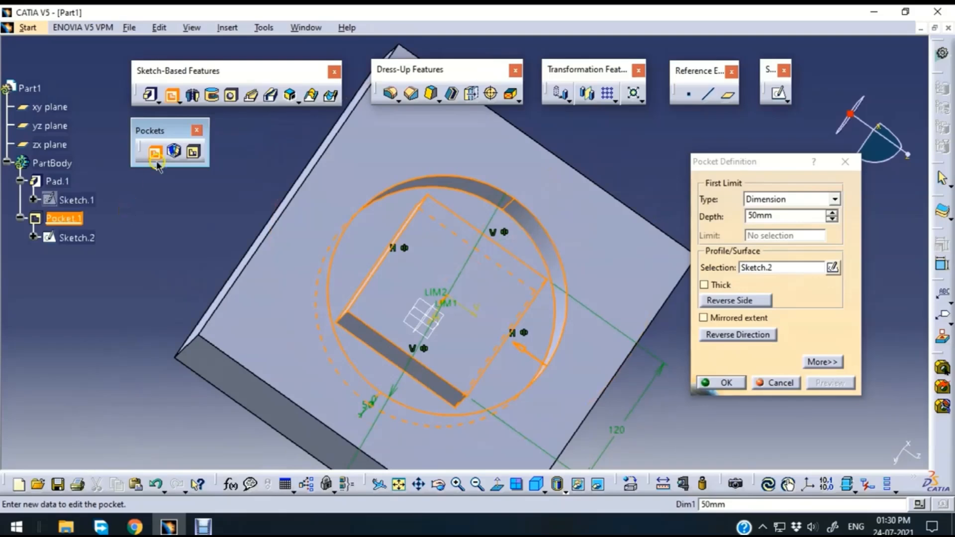
{"action": "left_click", "coordinate": [787, 384]}
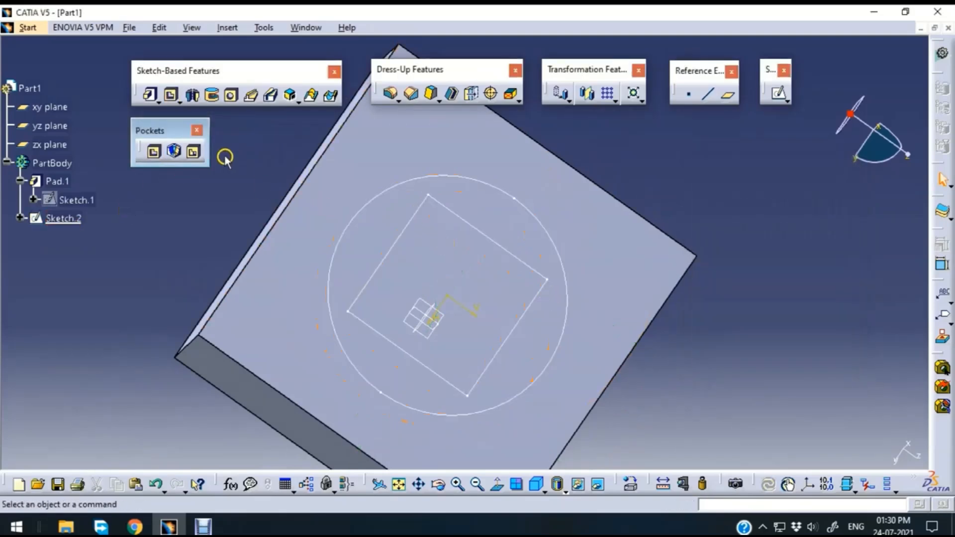
- Define a multi-pocket from the circle-and-square sketch, set the inner square domain's depth to 70 mm, and preview it
{"action": "left_click", "coordinate": [193, 154]}
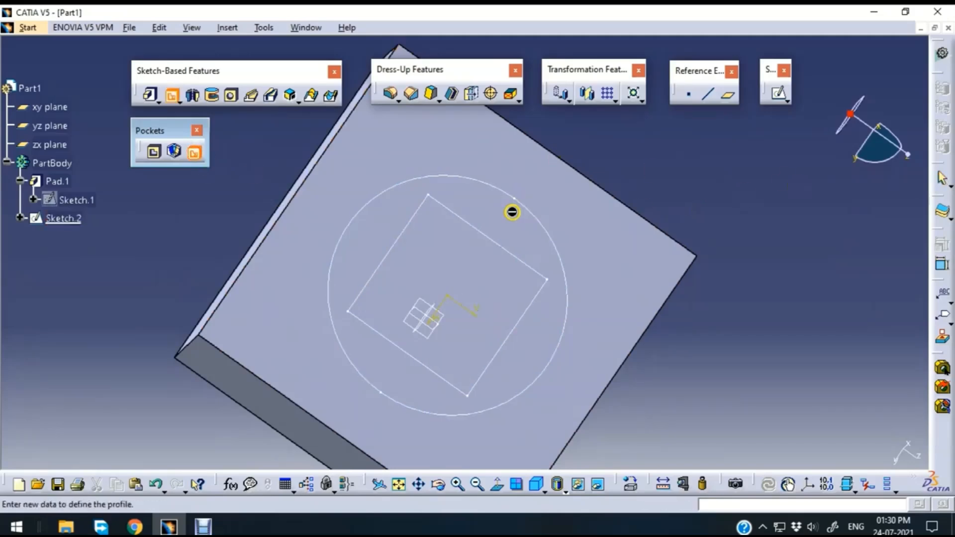
{"action": "left_click", "coordinate": [515, 208]}
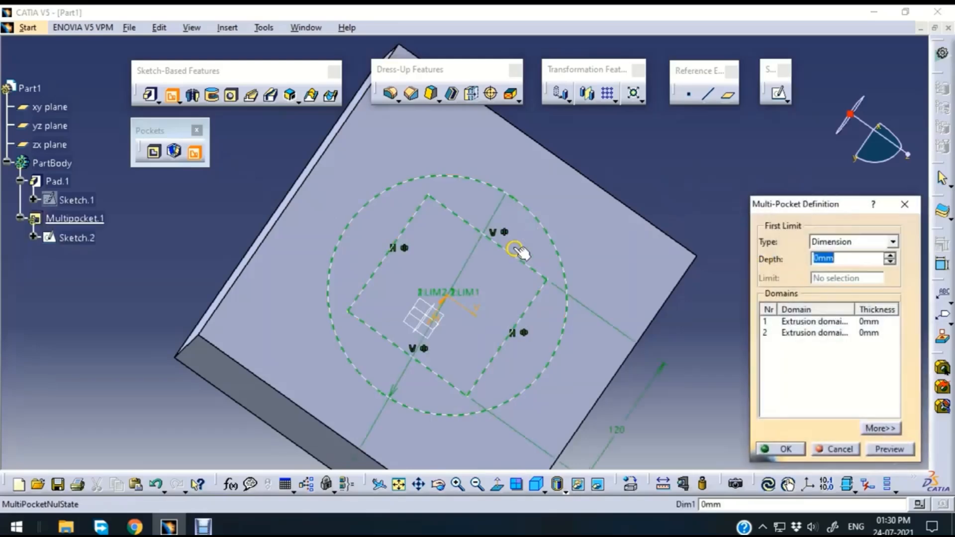
{"action": "left_click", "coordinate": [824, 322]}
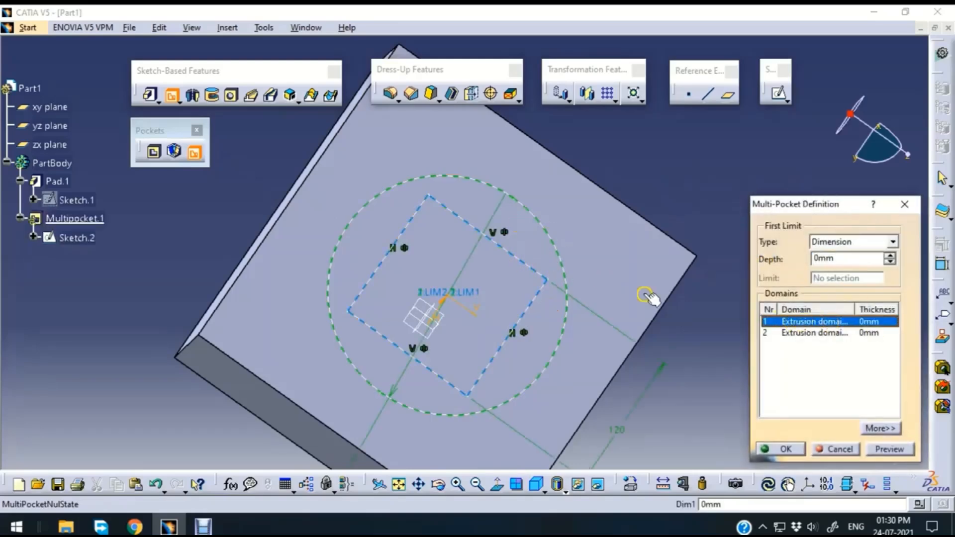
{"action": "double_click", "coordinate": [825, 262]}
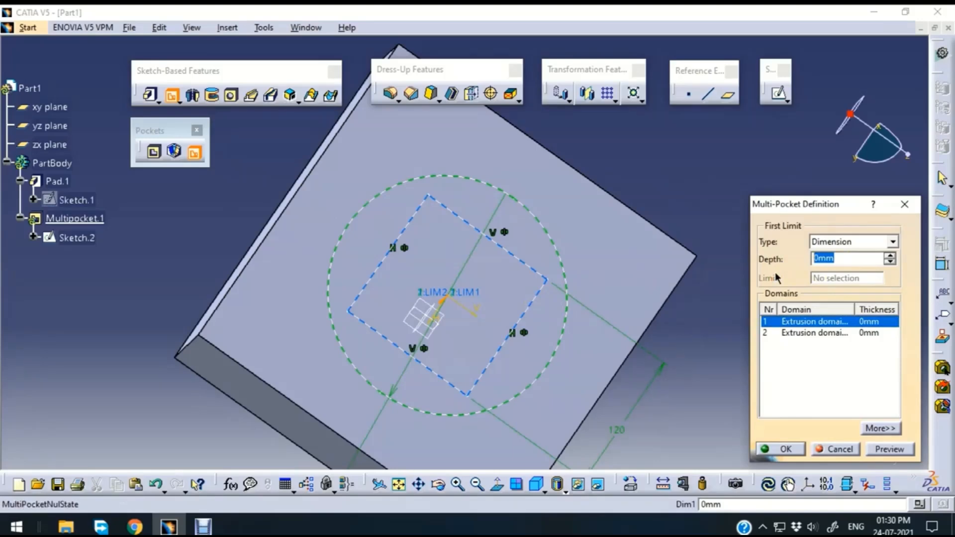
{"action": "type", "text": "70"}
{"action": "left_click", "coordinate": [889, 449]}
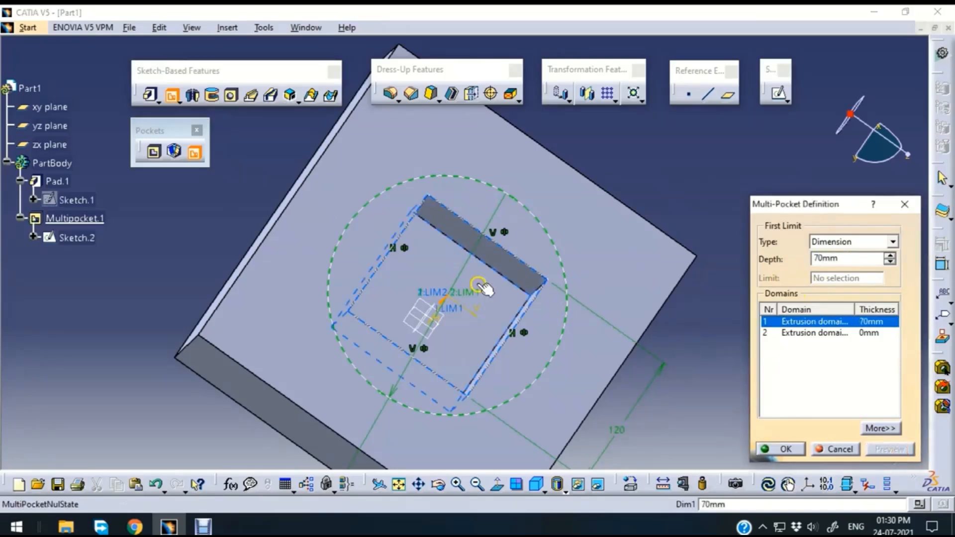
- Set the outer circle domain's depth to 50 mm in the multi-pocket, preview it, and create the feature
{"action": "left_click", "coordinate": [833, 337]}
{"action": "double_click", "coordinate": [841, 259]}
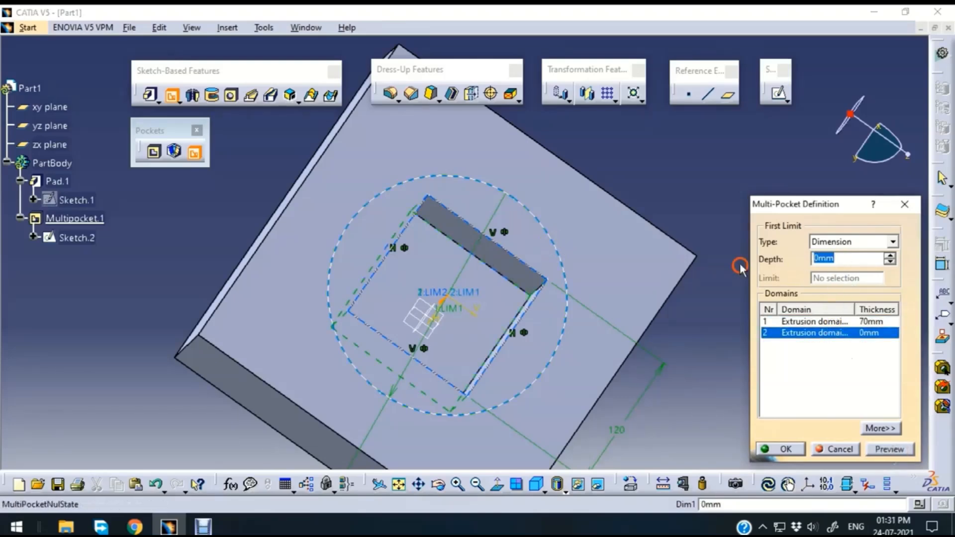
{"action": "type", "text": "50"}
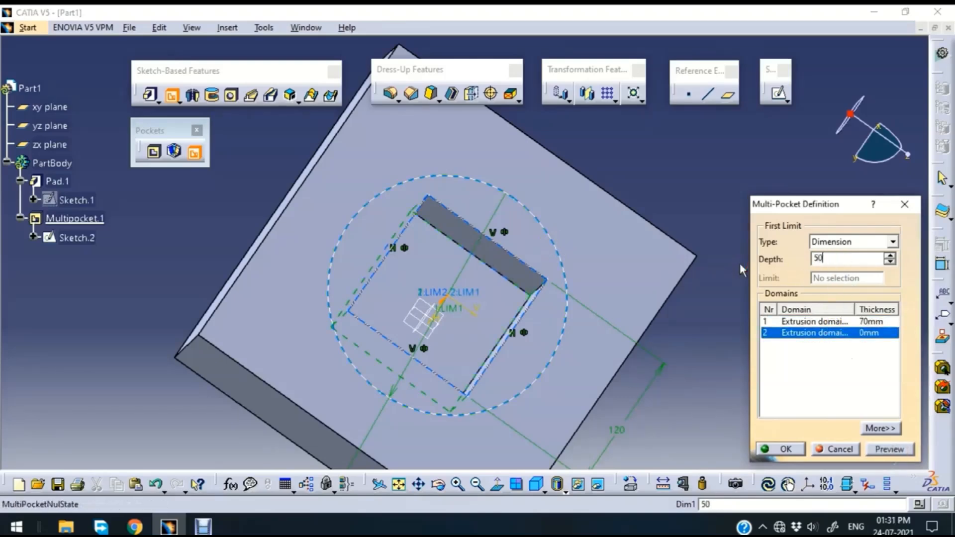
{"action": "left_click", "coordinate": [879, 450]}
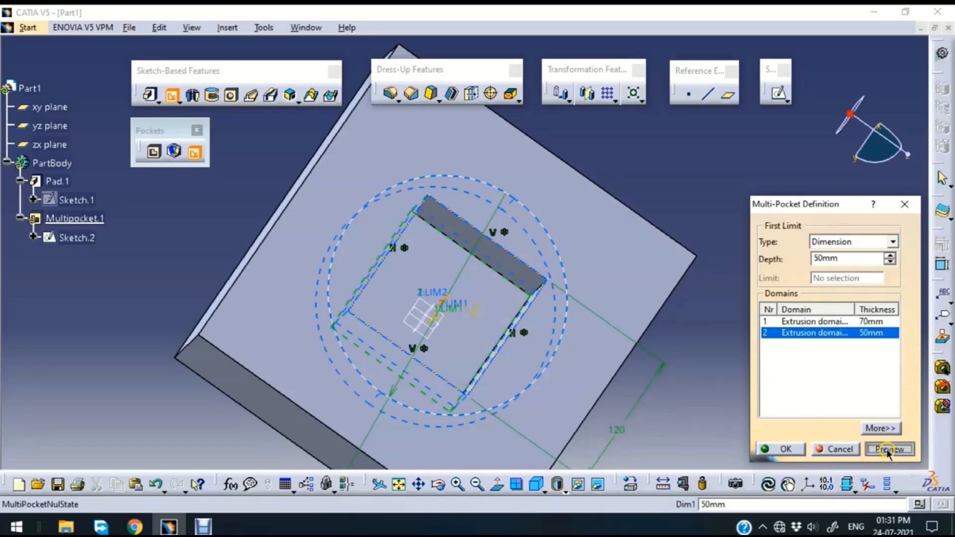
{"action": "left_click", "coordinate": [785, 449]}
{"action": "middle_click_drag", "start_coordinate": [788, 373], "coordinate": [550, 283]}
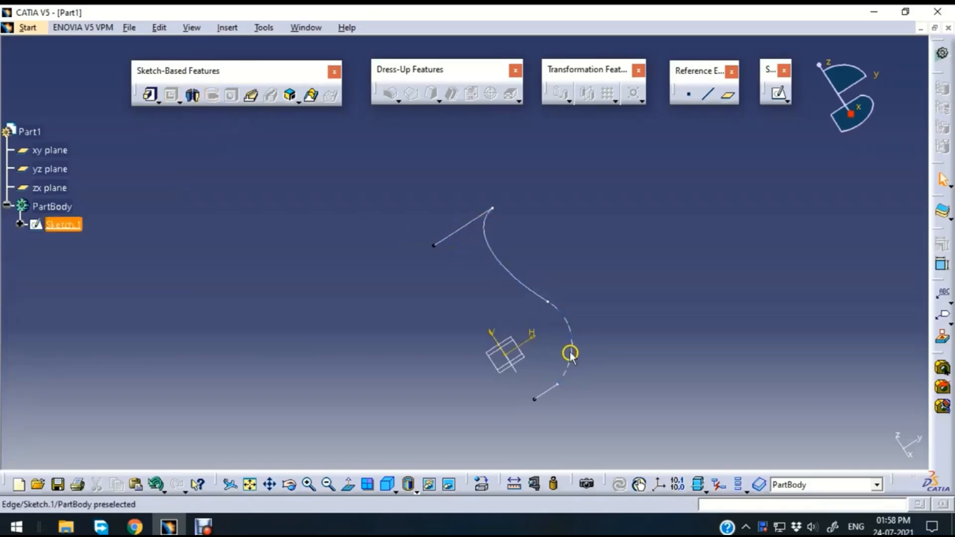
- Open the vase profile sketch and draw a vertical line joining the open ends of the two horizontal lines
{"action": "double_click", "coordinate": [518, 280]}
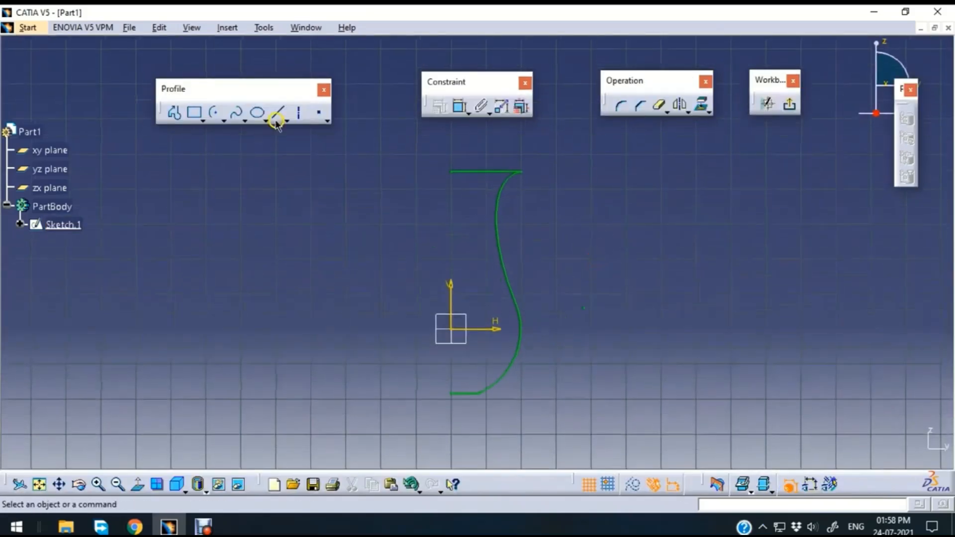
{"action": "left_click", "coordinate": [277, 117]}
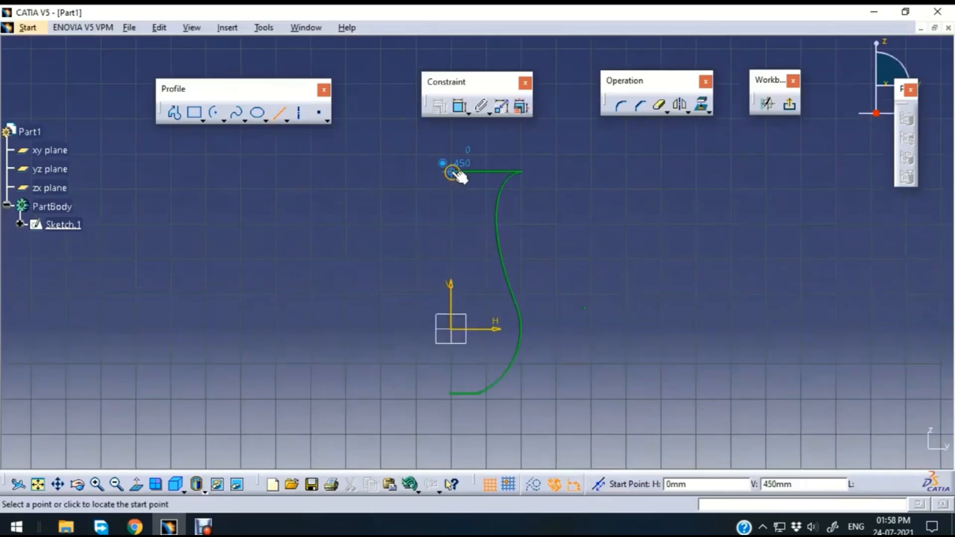
{"action": "left_click", "coordinate": [451, 172]}
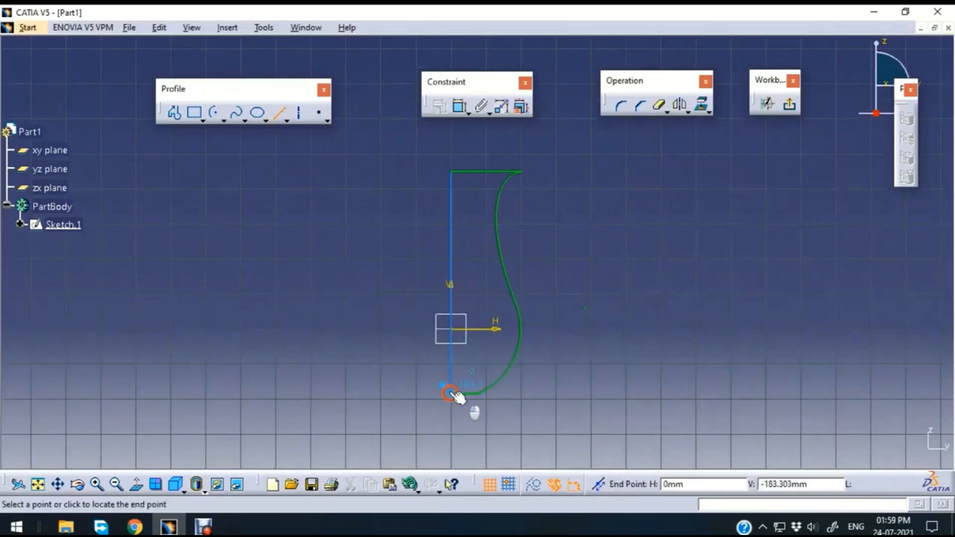
{"action": "left_click", "coordinate": [451, 394]}
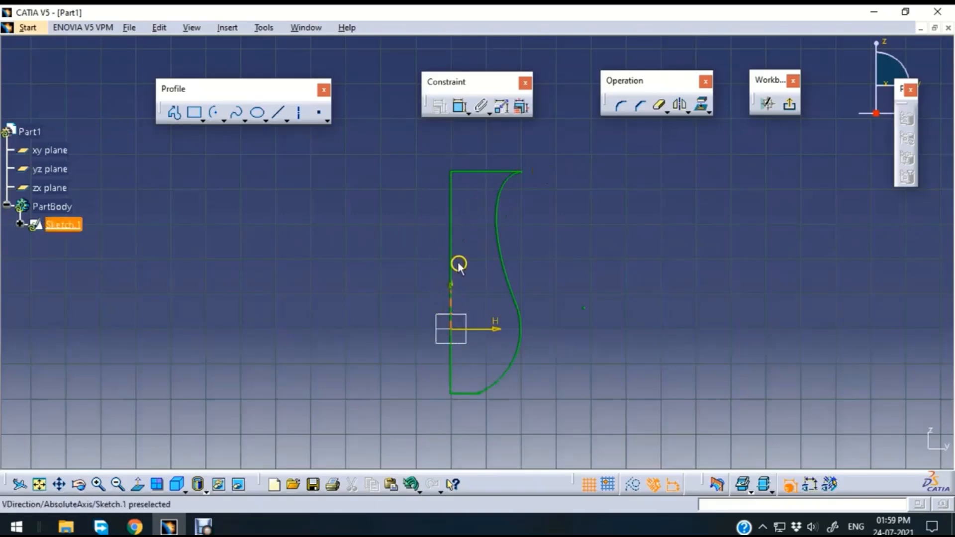
- Delete the vertical closing line from the vase profile and exit the sketch
{"action": "left_click", "coordinate": [451, 194]}
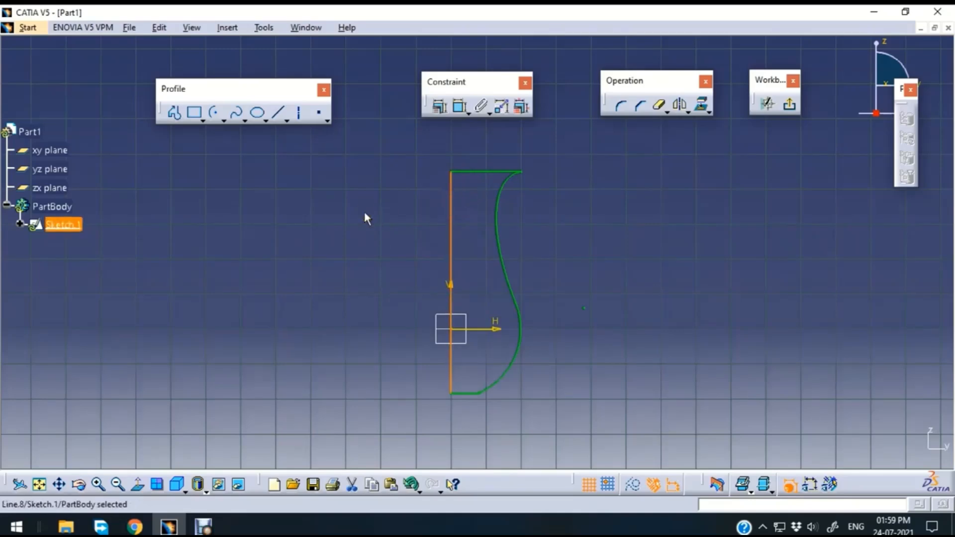
{"action": "key", "text": "Delete"}
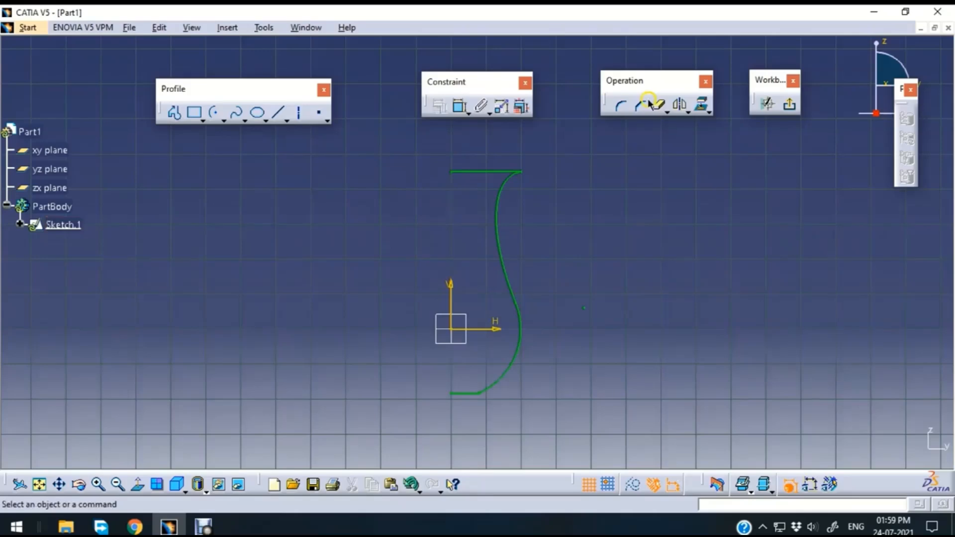
{"action": "left_click", "coordinate": [790, 104]}
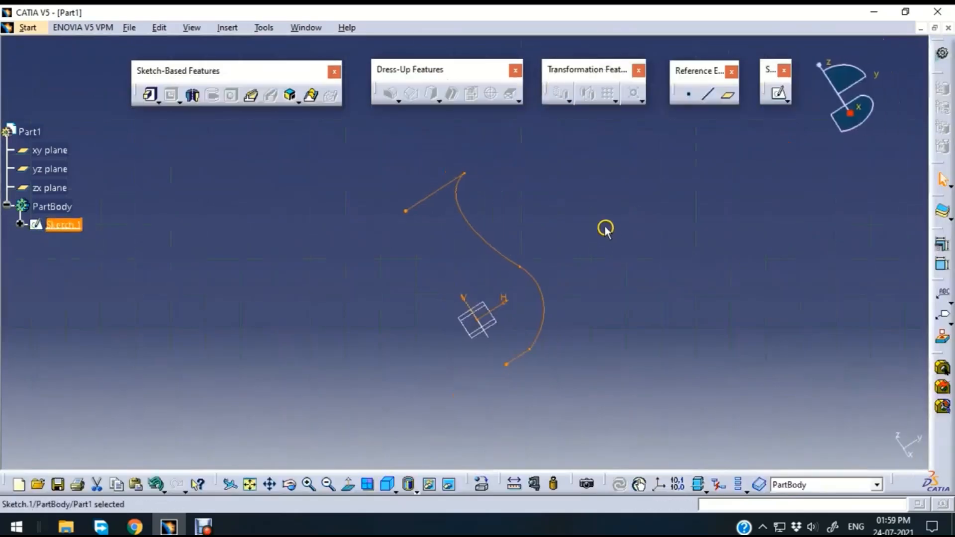
- Create a 360-degree Shaft from the open vase profile sketch, using the Z Axis as the rotation axis
{"action": "left_click", "coordinate": [606, 228]}
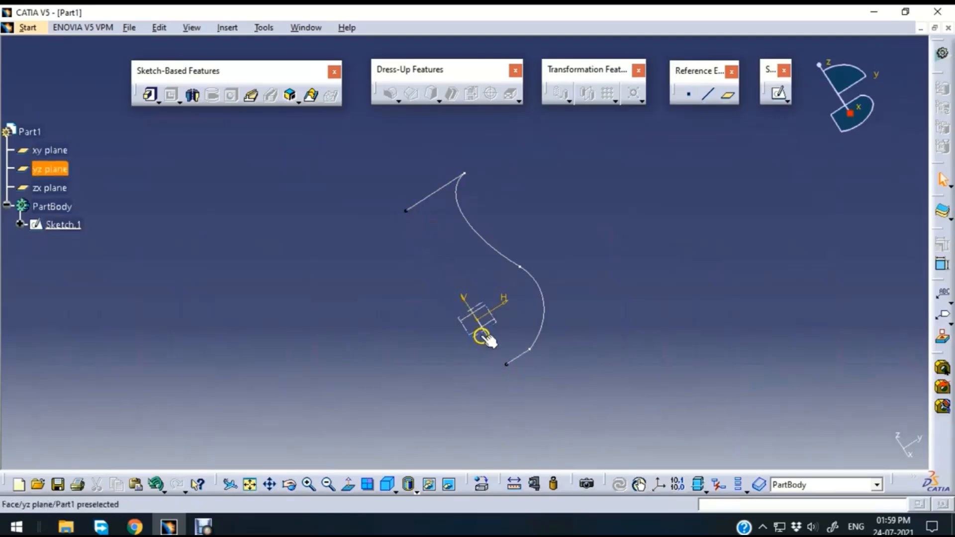
{"action": "left_click", "coordinate": [193, 98]}
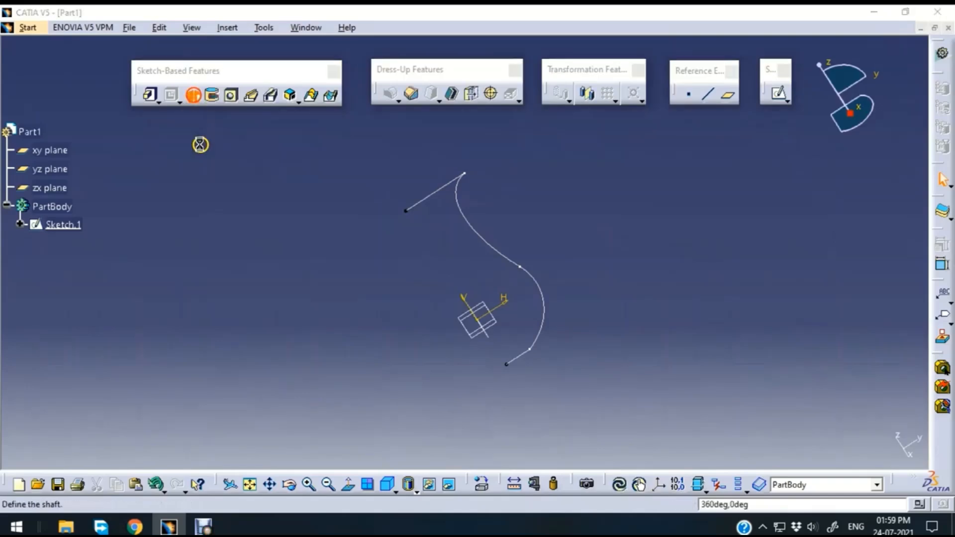
{"action": "left_click", "coordinate": [465, 217]}
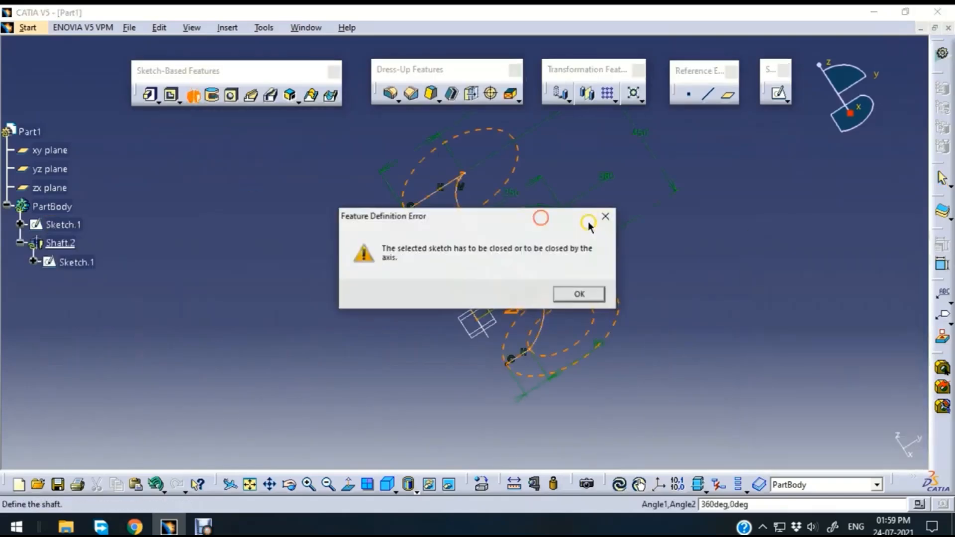
{"action": "left_click", "coordinate": [579, 294]}
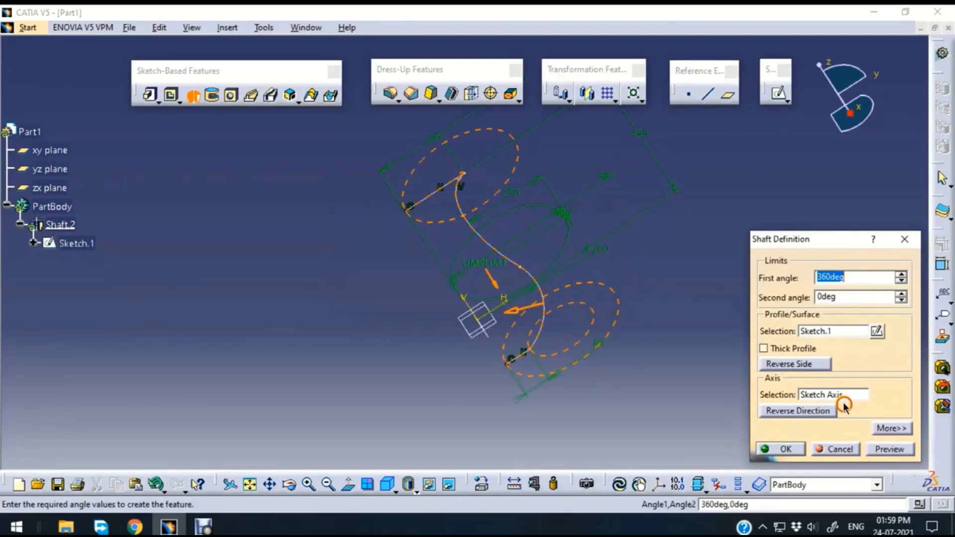
{"action": "left_click", "coordinate": [844, 395]}
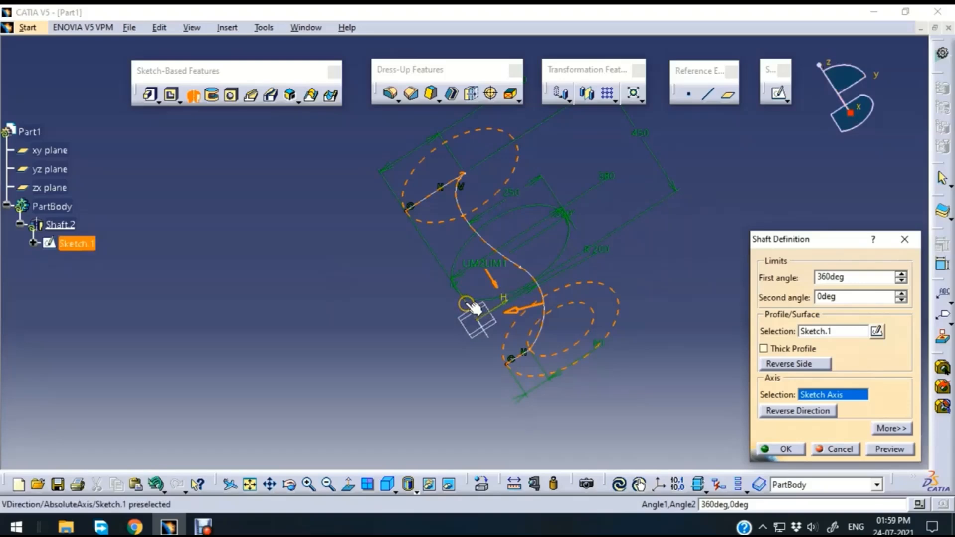
{"action": "right_click", "coordinate": [828, 396]}
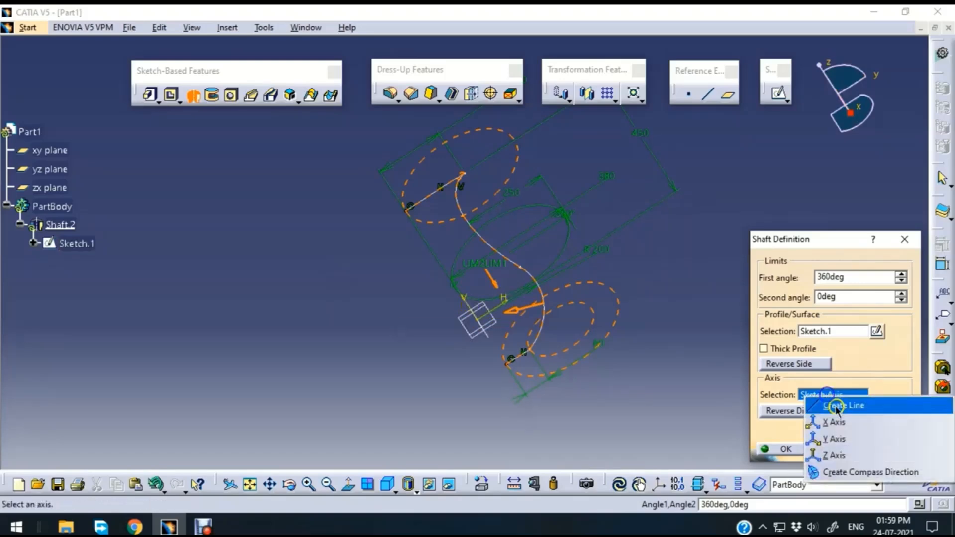
{"action": "left_click", "coordinate": [858, 455]}
{"action": "left_click", "coordinate": [837, 456]}
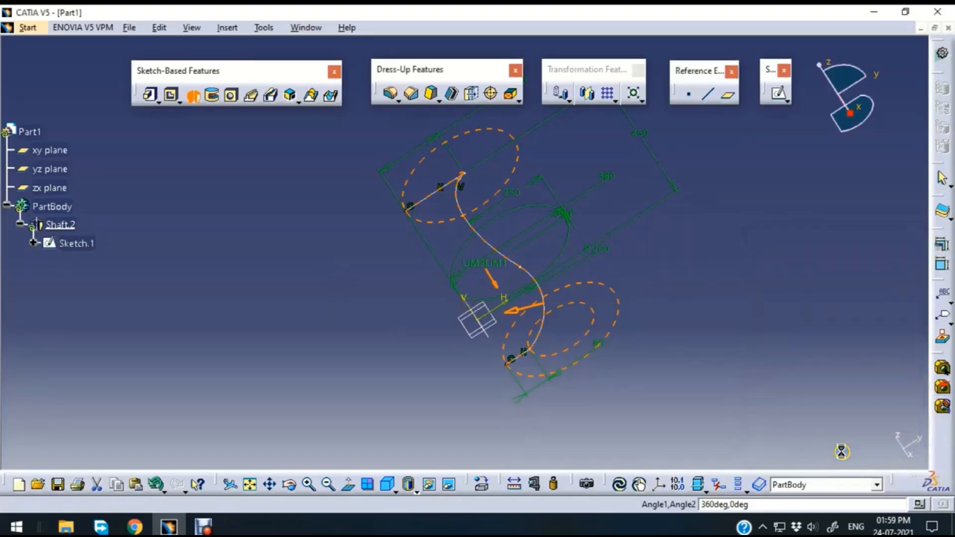
{"action": "left_click", "coordinate": [597, 294]}
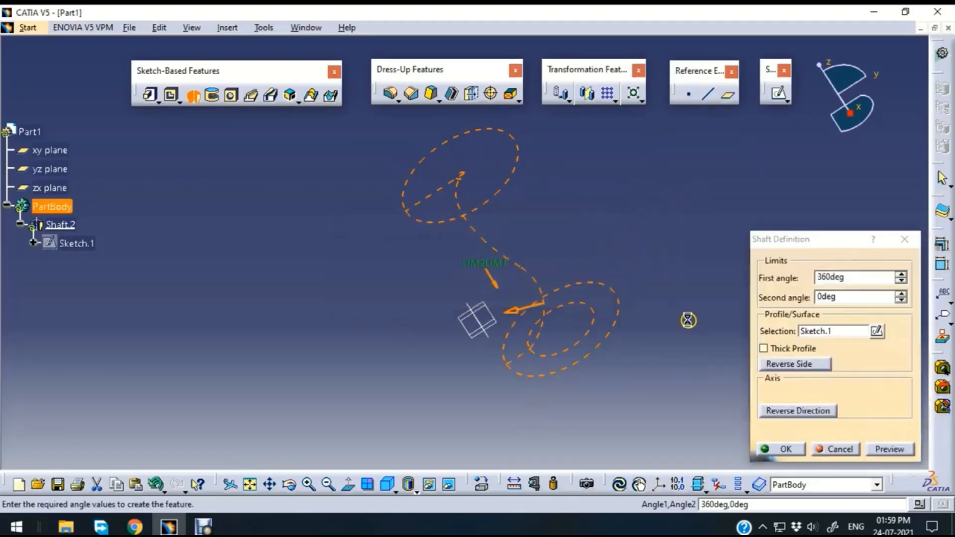
{"action": "left_click", "coordinate": [891, 449]}
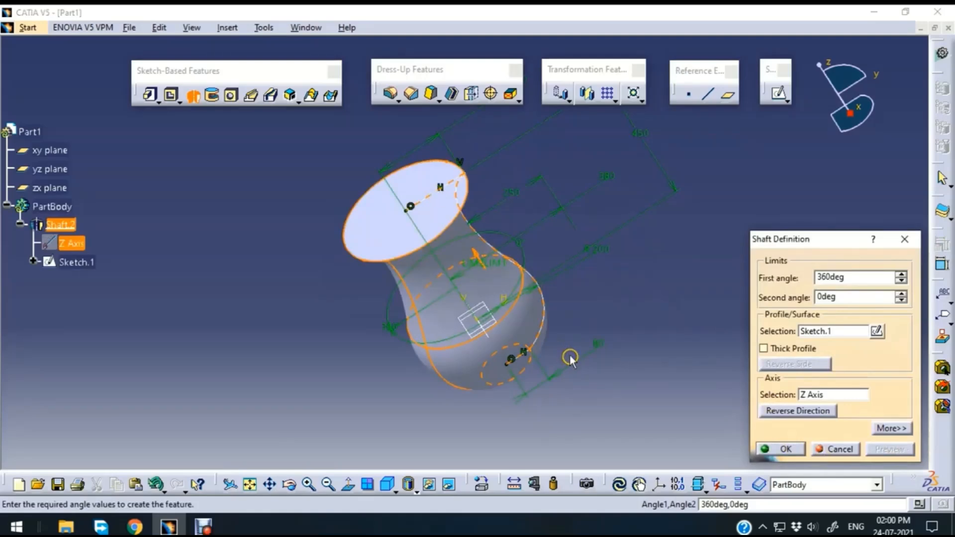
{"action": "left_click", "coordinate": [778, 449]}
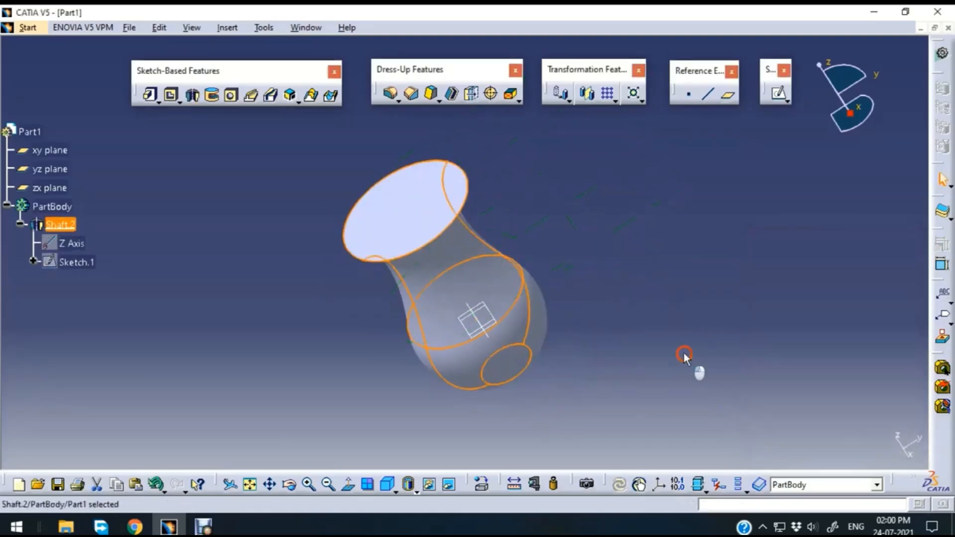
- Edit the vase shaft to use a Thick Profile with Thickness1 set to 10 mm, and apply the change
{"action": "middle_click_drag", "start_coordinate": [690, 326], "coordinate": [443, 390]}
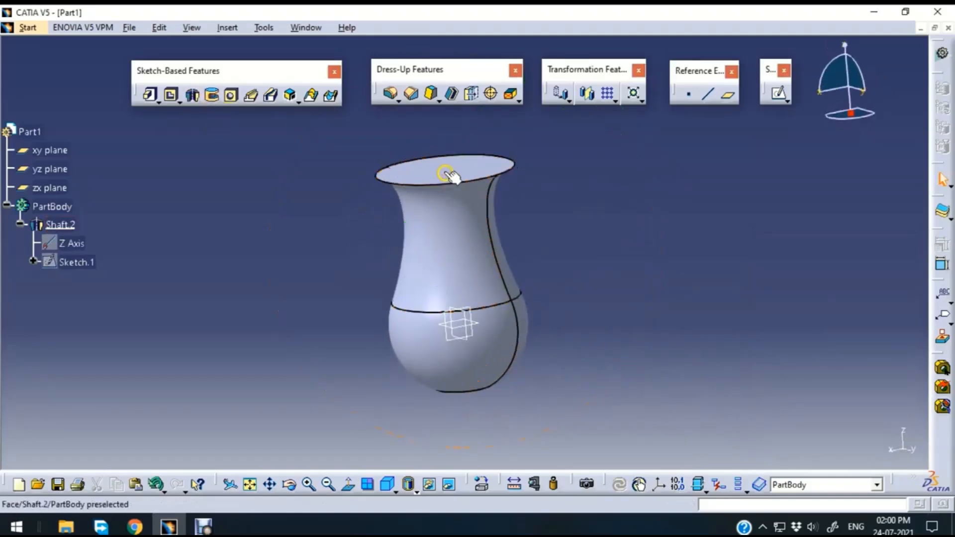
{"action": "left_click", "coordinate": [481, 198]}
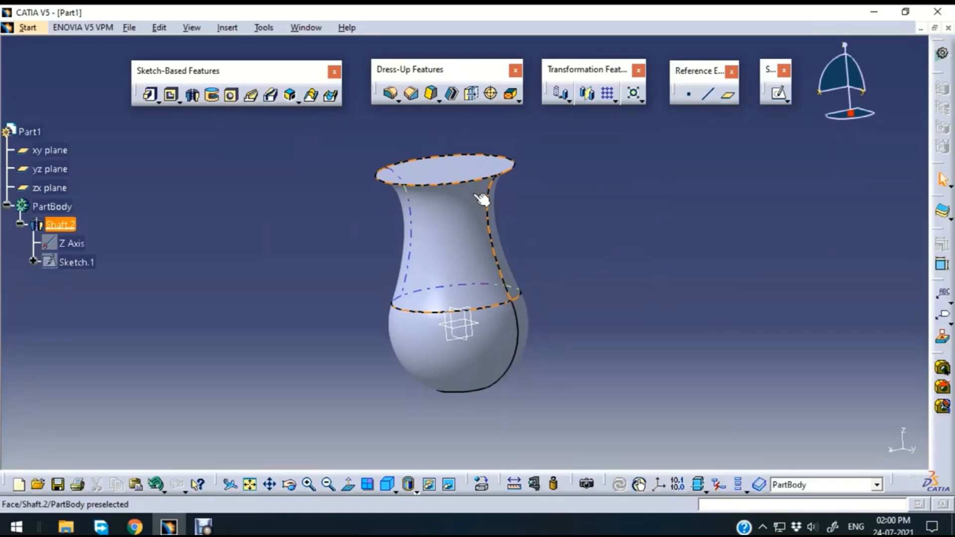
{"action": "left_click", "coordinate": [517, 212]}
{"action": "middle_click_drag", "start_coordinate": [577, 209], "coordinate": [603, 296]}
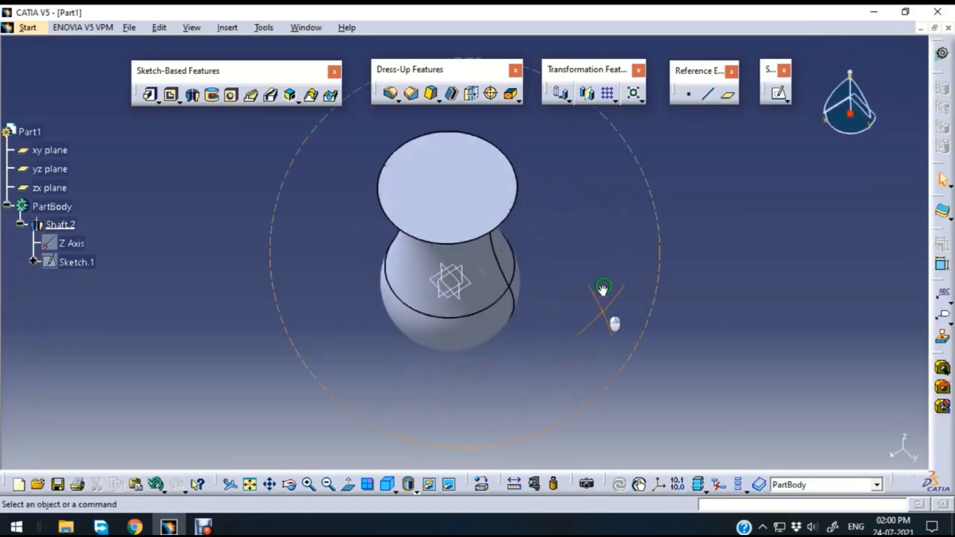
{"action": "double_click", "coordinate": [466, 264]}
{"action": "left_click_drag", "start_coordinate": [814, 241], "coordinate": [793, 217]}
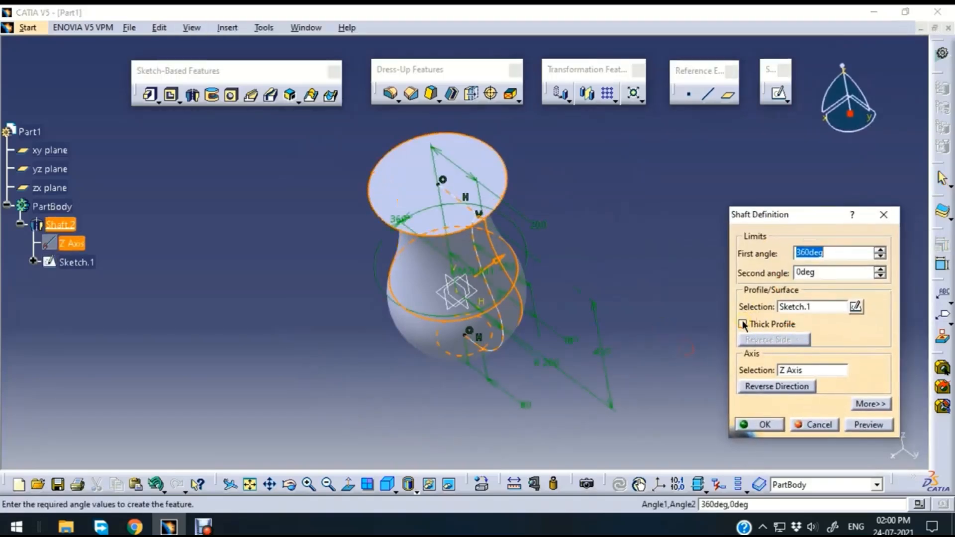
{"action": "left_click", "coordinate": [743, 324]}
{"action": "left_click", "coordinate": [868, 252]}
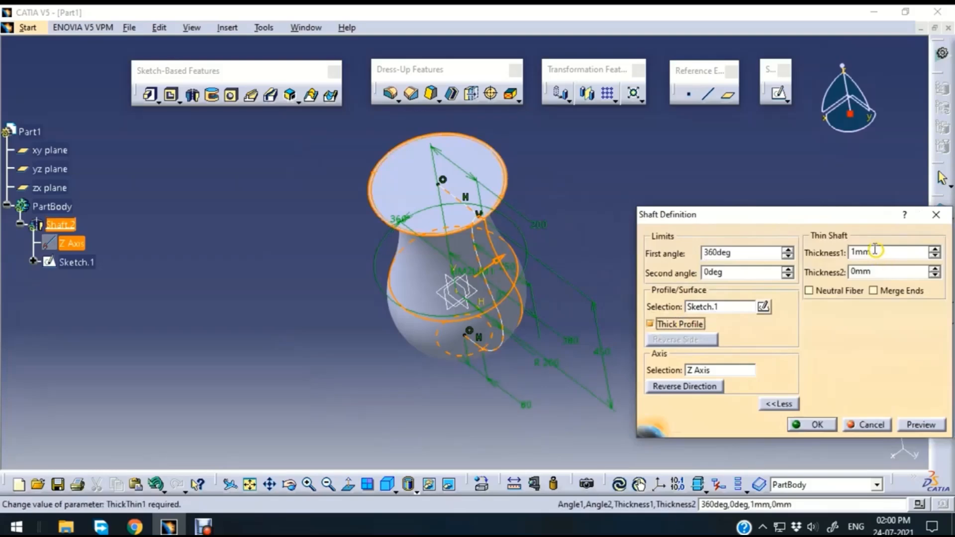
{"action": "type", "text": "0"}
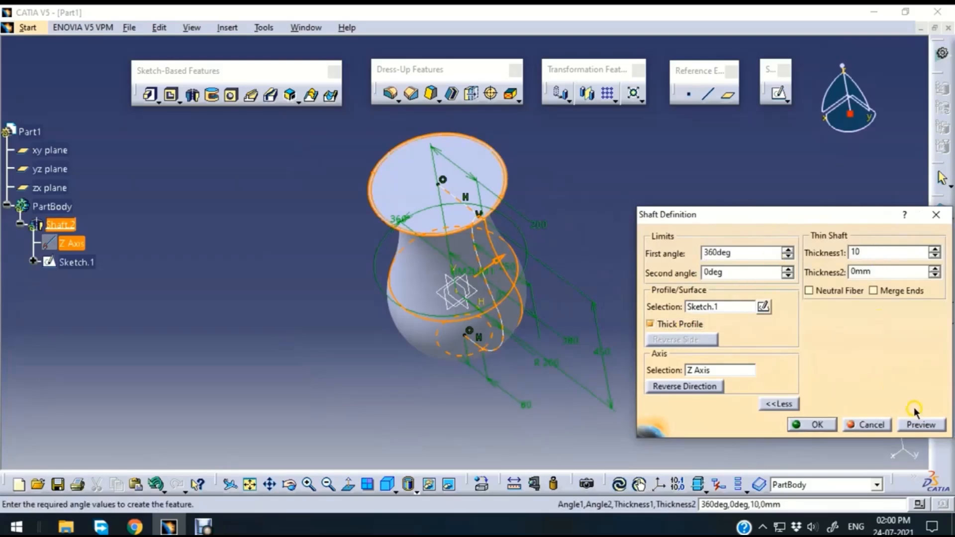
{"action": "left_click", "coordinate": [920, 424]}
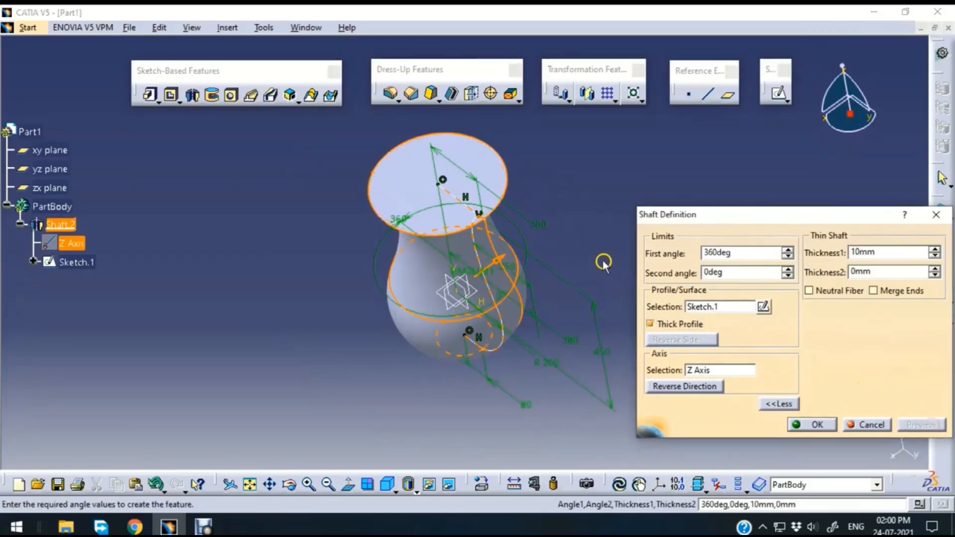
{"action": "left_click", "coordinate": [815, 424]}
- Display the vase in wireframe, examine its wall thickness and closed ends, and restore shading with edges
{"action": "middle_click_drag", "start_coordinate": [663, 277], "coordinate": [530, 175]}
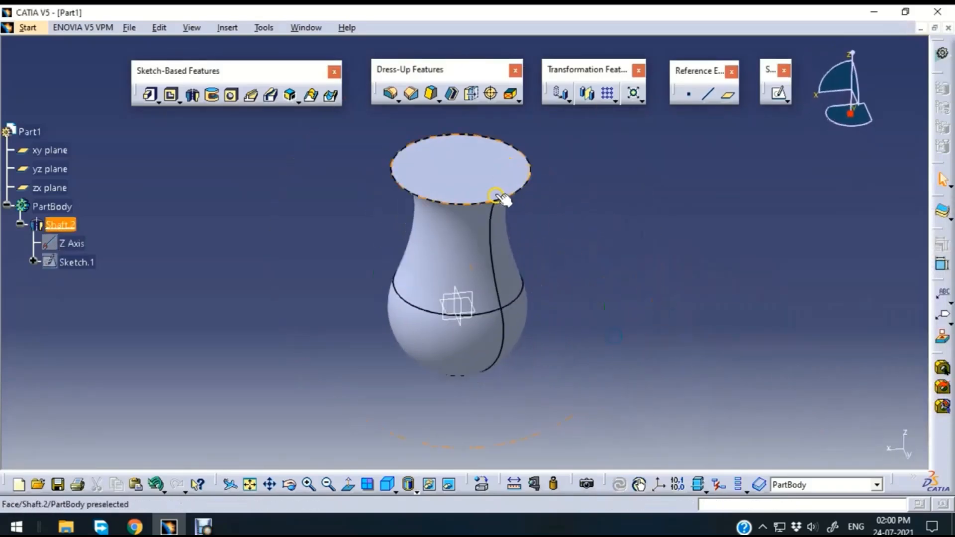
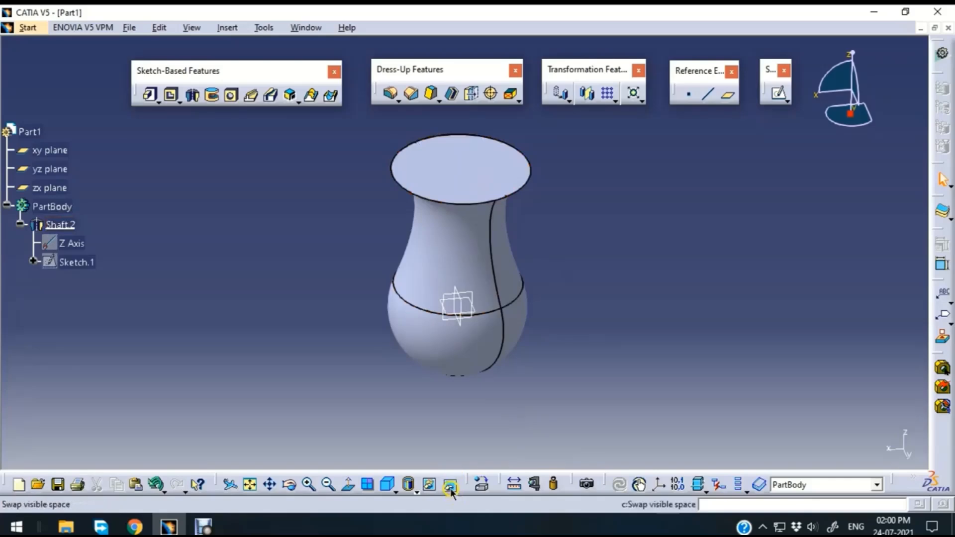
{"action": "left_click", "coordinate": [417, 491]}
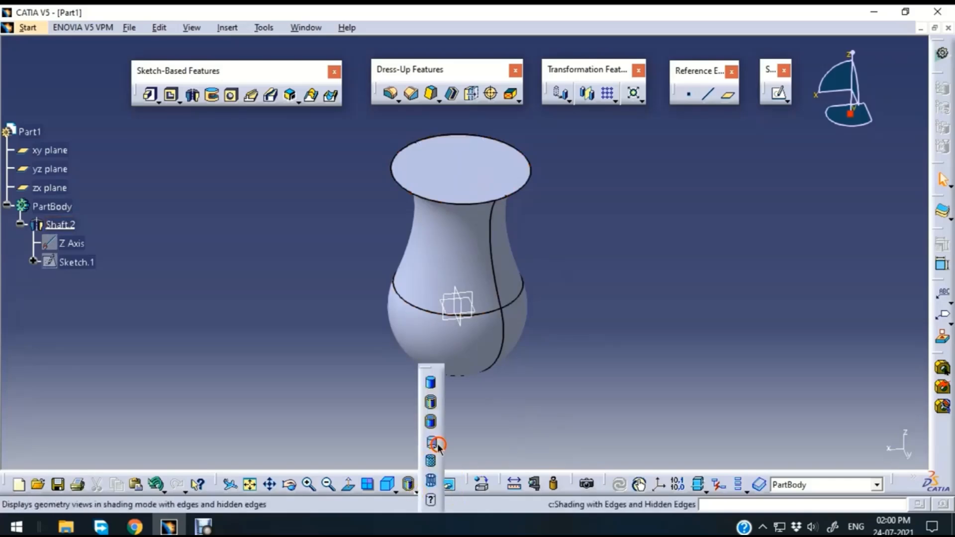
{"action": "left_click", "coordinate": [430, 480]}
{"action": "middle_click_drag", "start_coordinate": [571, 253], "coordinate": [672, 201]}
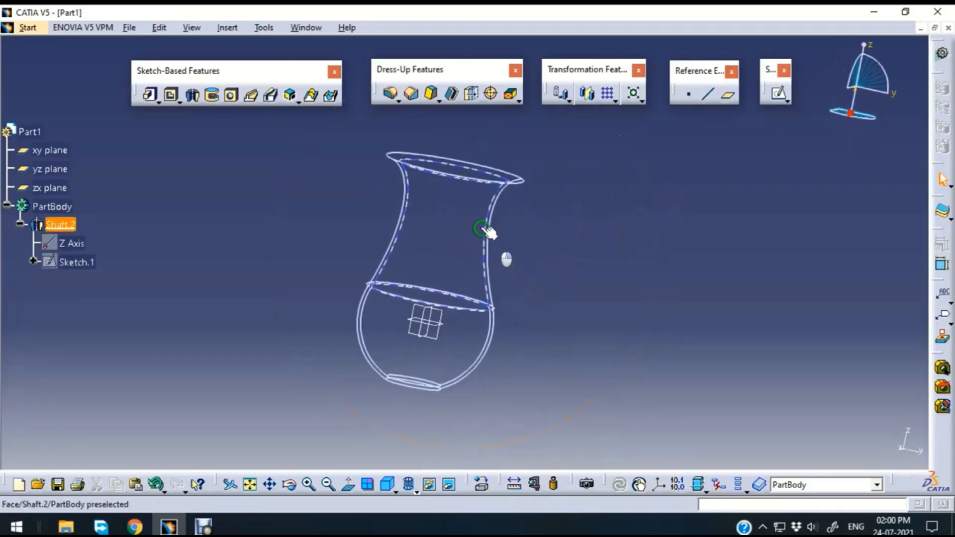
{"action": "middle_click_drag", "start_coordinate": [582, 266], "coordinate": [528, 207], "text": "ctrl"}
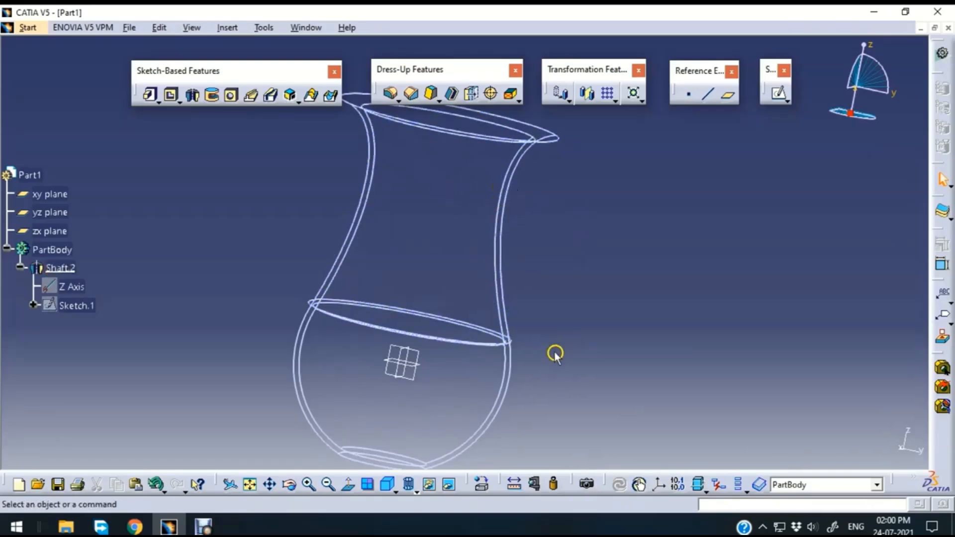
{"action": "middle_click_drag", "start_coordinate": [576, 279], "coordinate": [470, 437]}
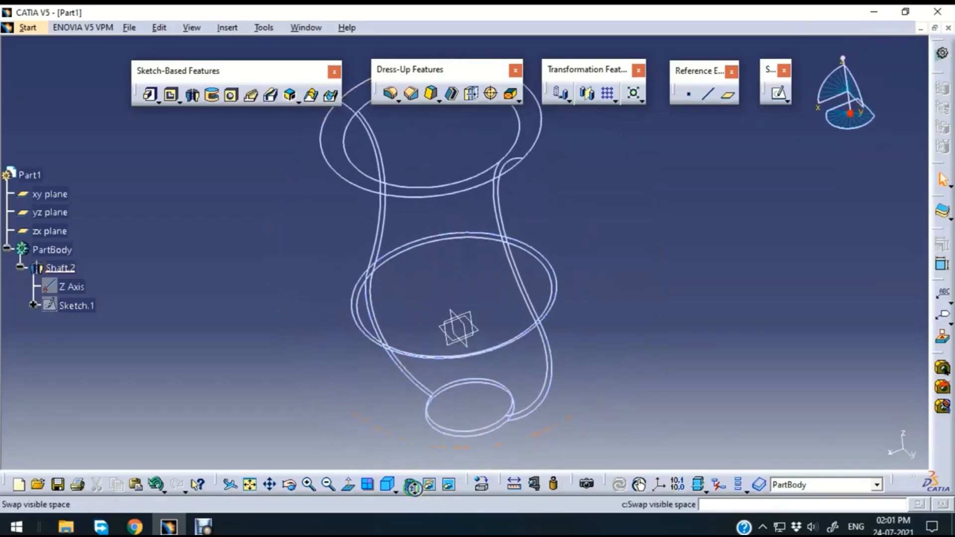
{"action": "left_click", "coordinate": [413, 489]}
{"action": "left_click", "coordinate": [430, 402]}
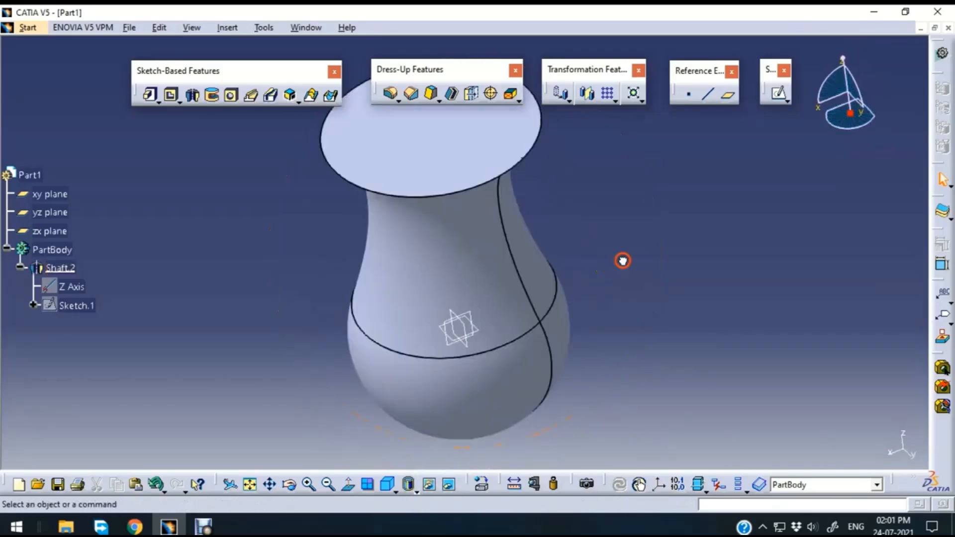
- Delete the horizontal top line from the vase profile sketch, exit the sketch, and inspect the vase's opening
{"action": "double_click", "coordinate": [101, 304]}
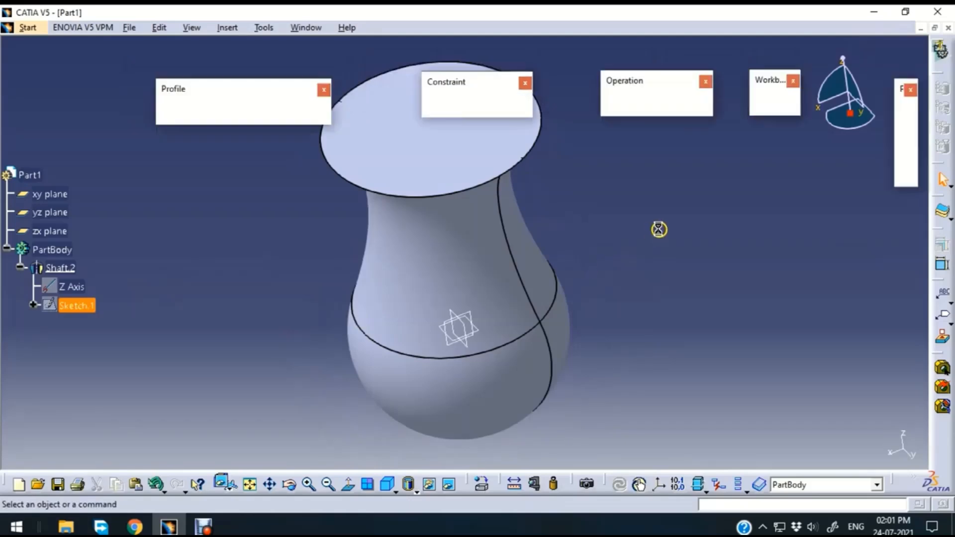
{"action": "middle_click_drag", "start_coordinate": [655, 225], "coordinate": [632, 312]}
{"action": "left_click", "coordinate": [462, 203]}
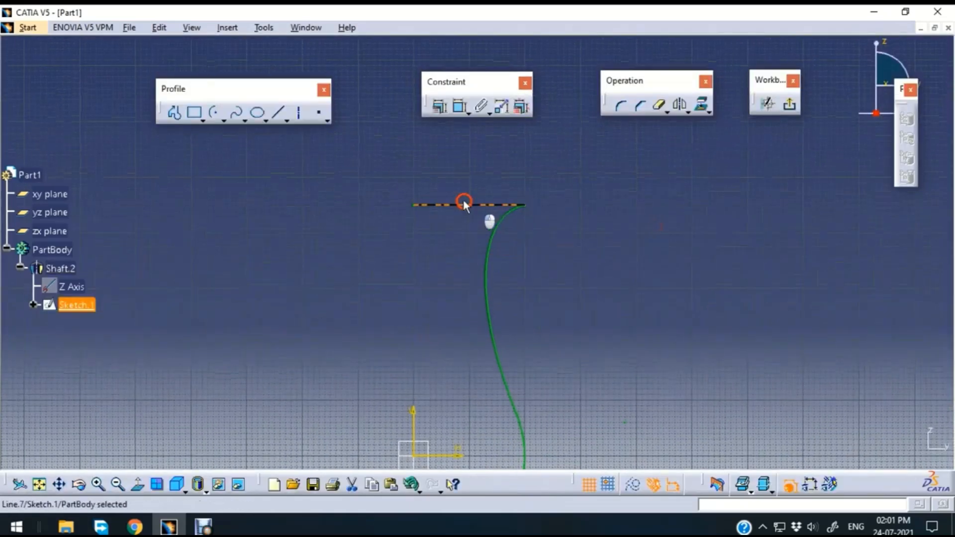
{"action": "key", "text": "Delete"}
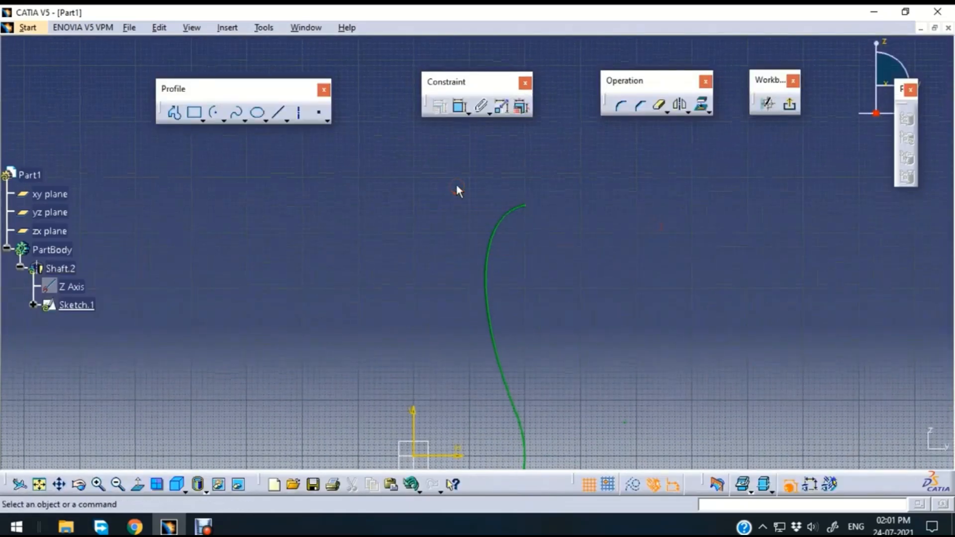
{"action": "middle_click_drag", "start_coordinate": [569, 251], "coordinate": [616, 193]}
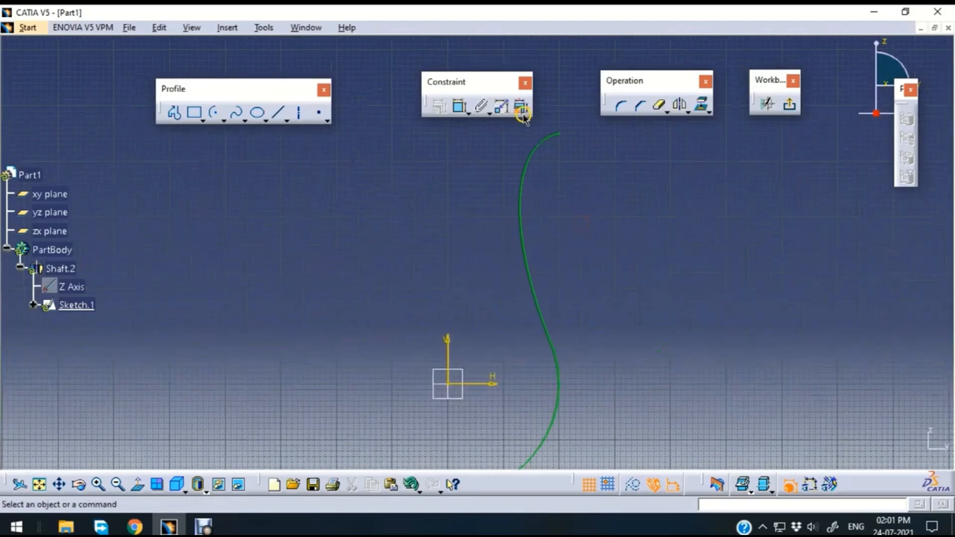
{"action": "left_click", "coordinate": [780, 114]}
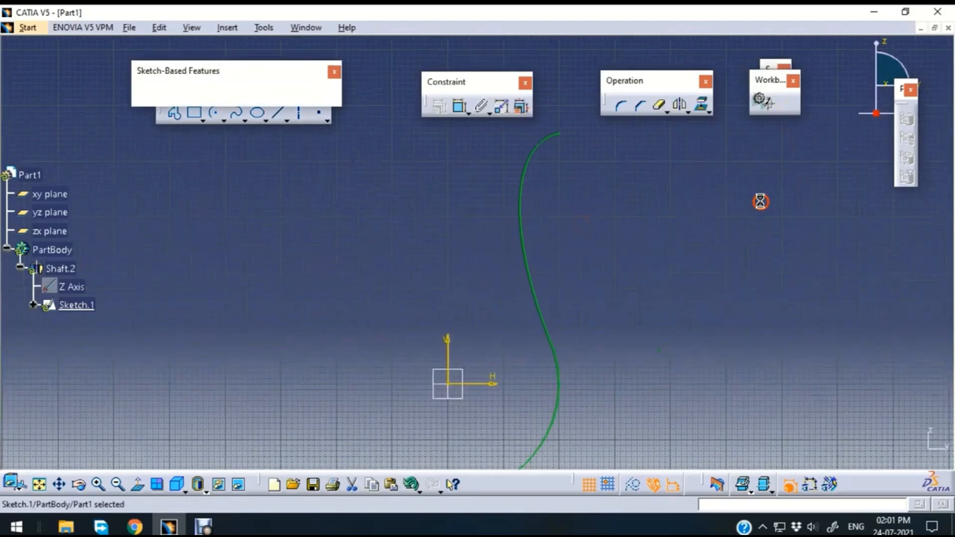
{"action": "left_click", "coordinate": [673, 195]}
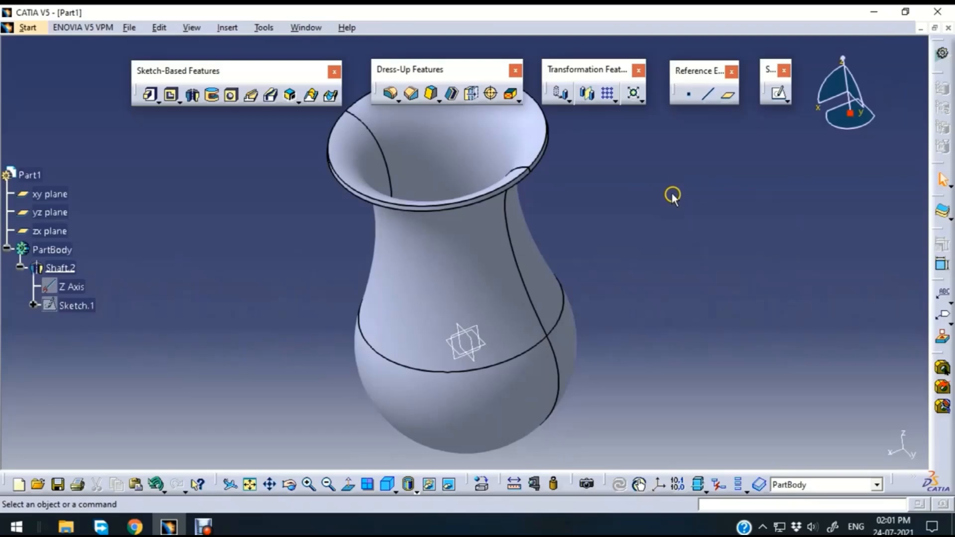
{"action": "mouse_move", "coordinate": [674, 195]}
{"action": "middle_mouse_down"}
{"action": "mouse_move", "coordinate": [692, 264]}
{"action": "mouse_move", "coordinate": [609, 418]}
{"action": "mouse_move", "coordinate": [688, 159]}
{"action": "mouse_move", "coordinate": [507, 237]}
{"action": "mouse_move", "coordinate": [586, 327]}
{"action": "mouse_move", "coordinate": [630, 242]}
{"action": "mouse_move", "coordinate": [592, 269]}
{"action": "middle_mouse_up"}
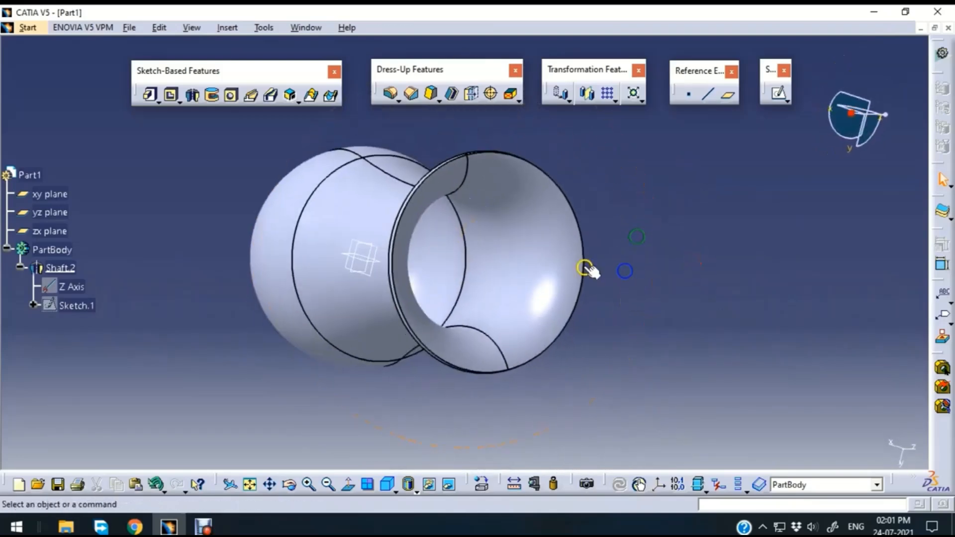
{"action": "middle_click_drag", "start_coordinate": [662, 351], "coordinate": [522, 224]}
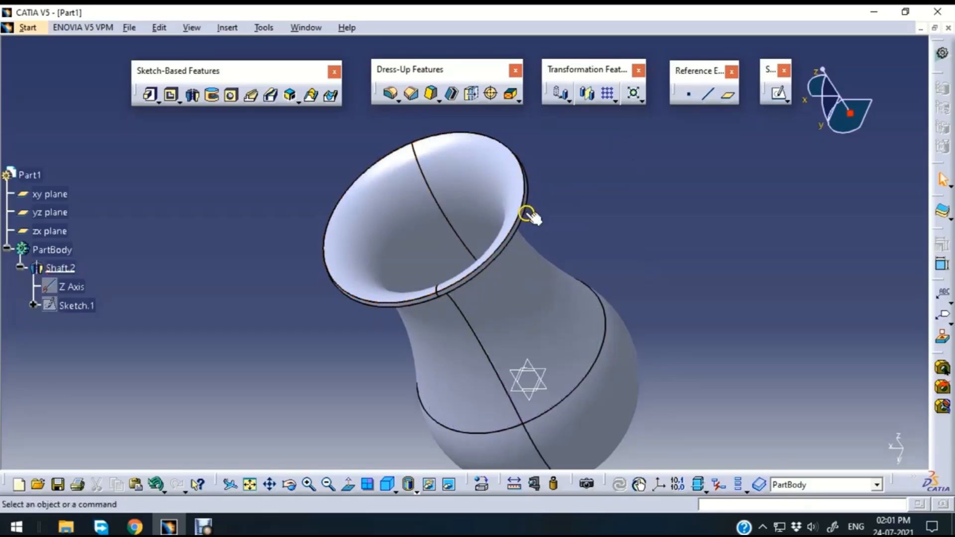
{"action": "double_click", "coordinate": [59, 267]}
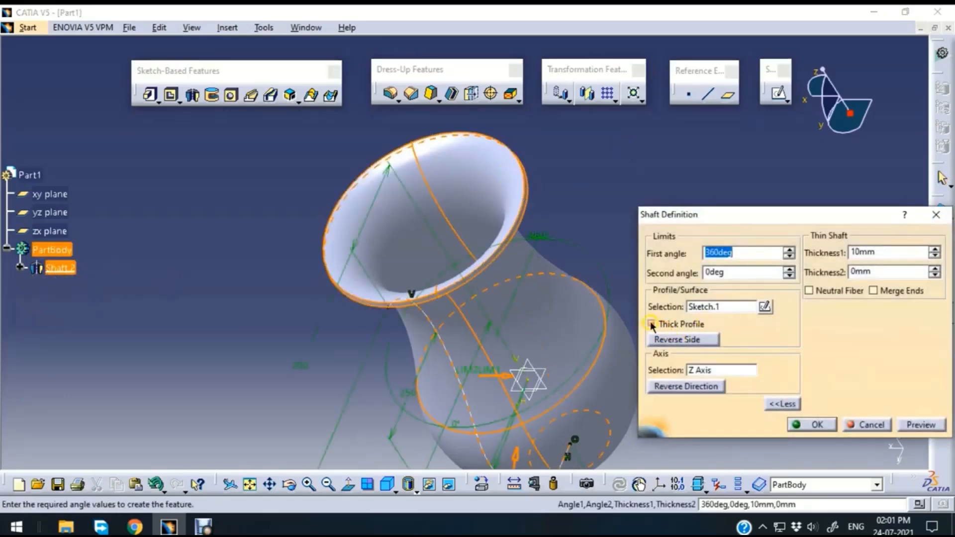
{"action": "left_click", "coordinate": [878, 425]}
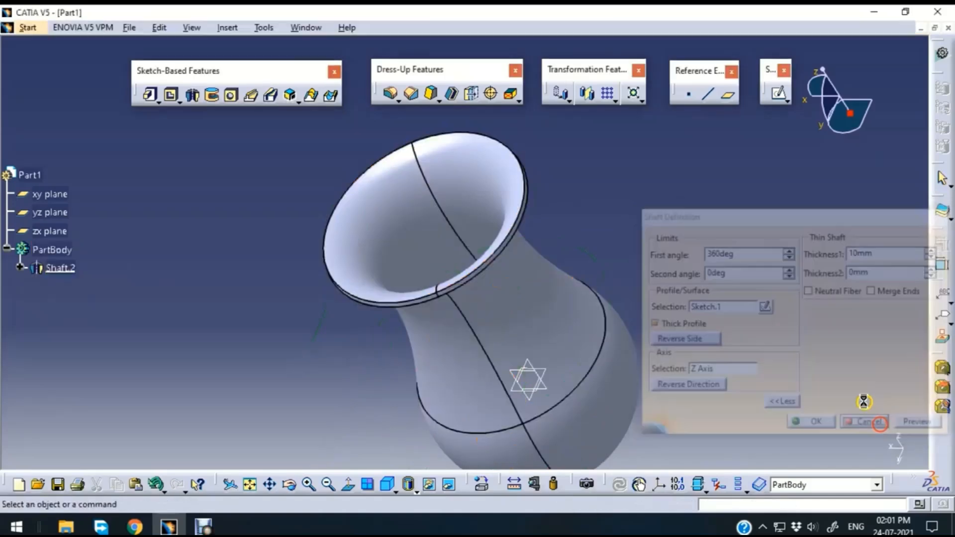
{"action": "left_click", "coordinate": [732, 251]}
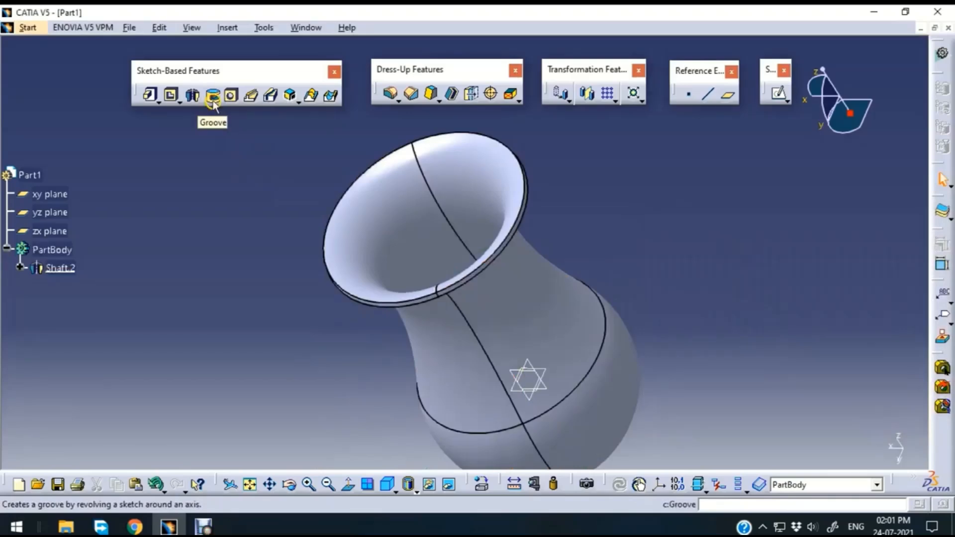
- Edit the vase shaft's profile sketch, add a horizontal line from the curve's upper end to the vertical axis, and exit the sketch
{"action": "left_click", "coordinate": [58, 268]}
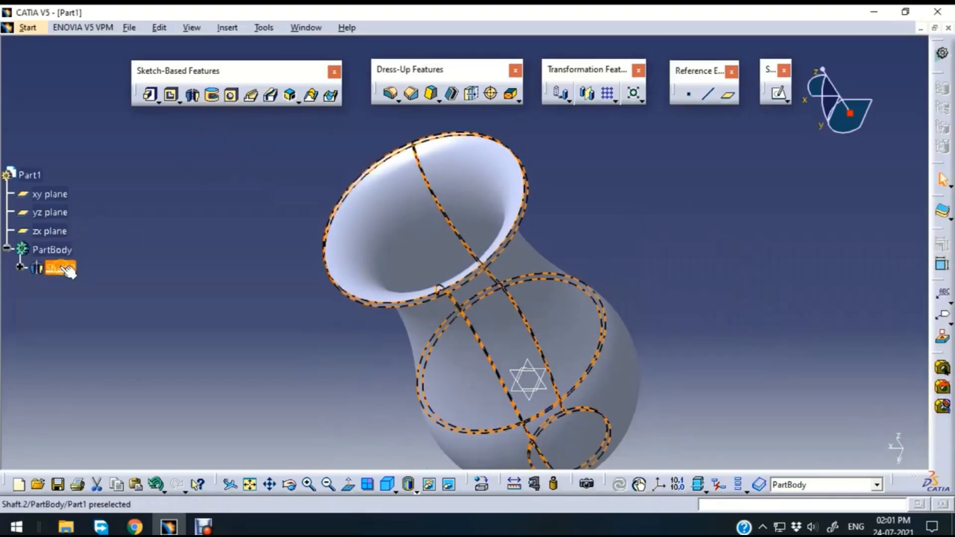
{"action": "double_click", "coordinate": [68, 271]}
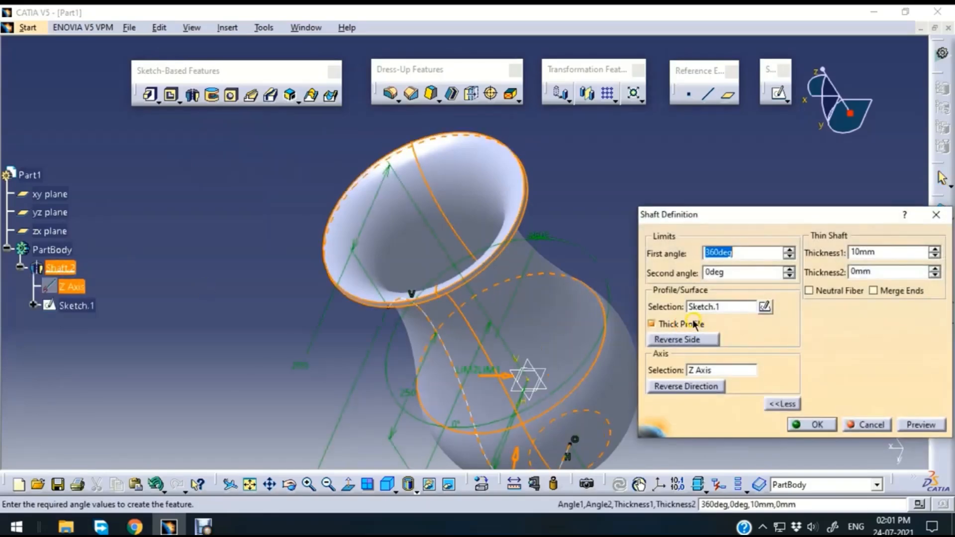
{"action": "left_click", "coordinate": [764, 307]}
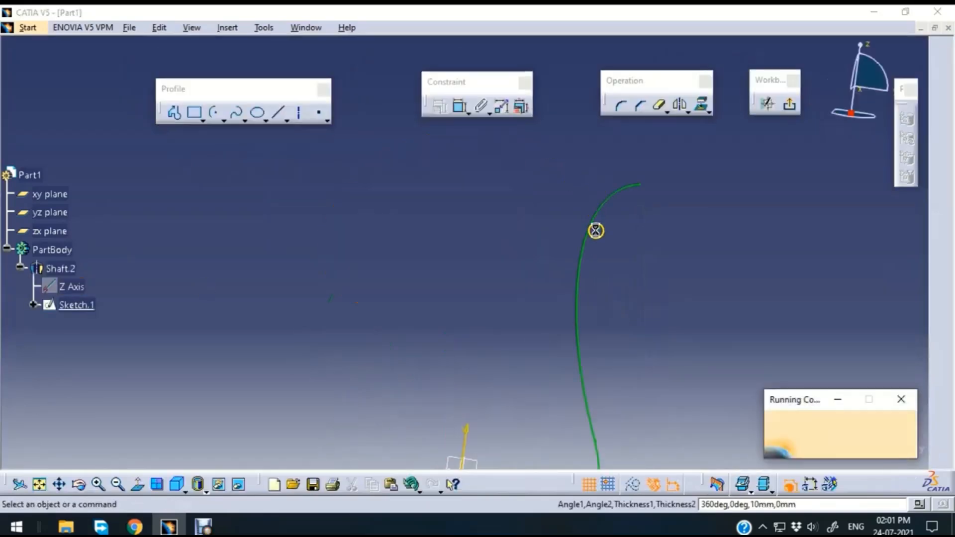
{"action": "left_click", "coordinate": [279, 114]}
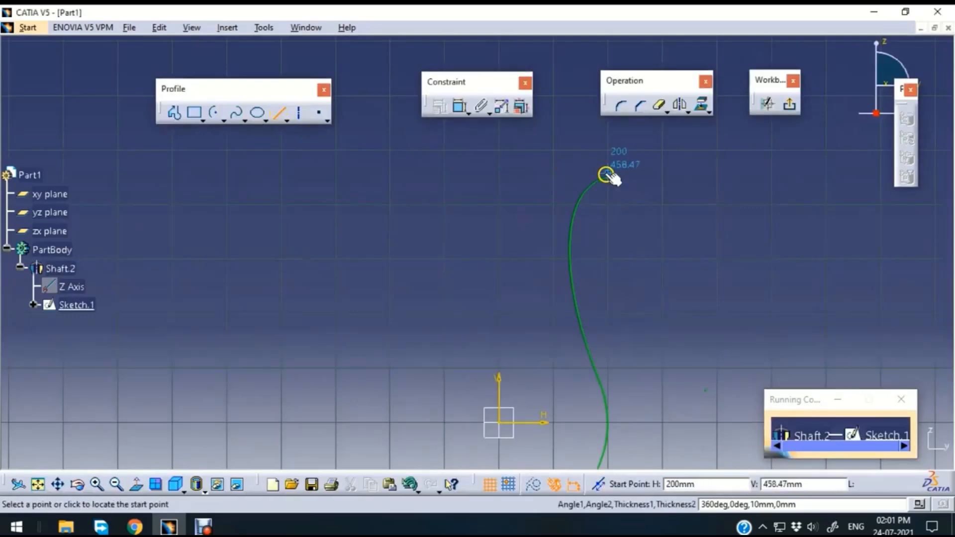
{"action": "left_click", "coordinate": [608, 177]}
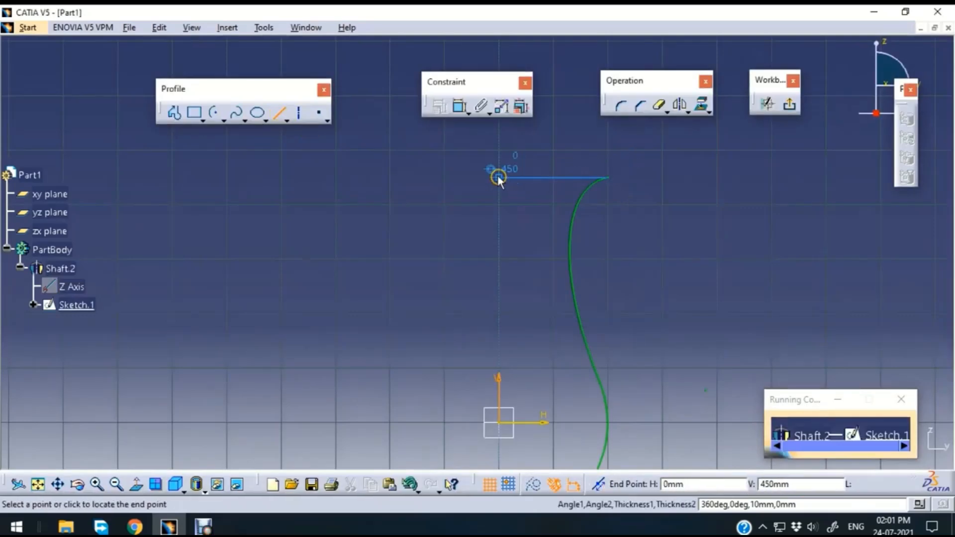
{"action": "left_click", "coordinate": [498, 178]}
{"action": "left_click", "coordinate": [777, 118]}
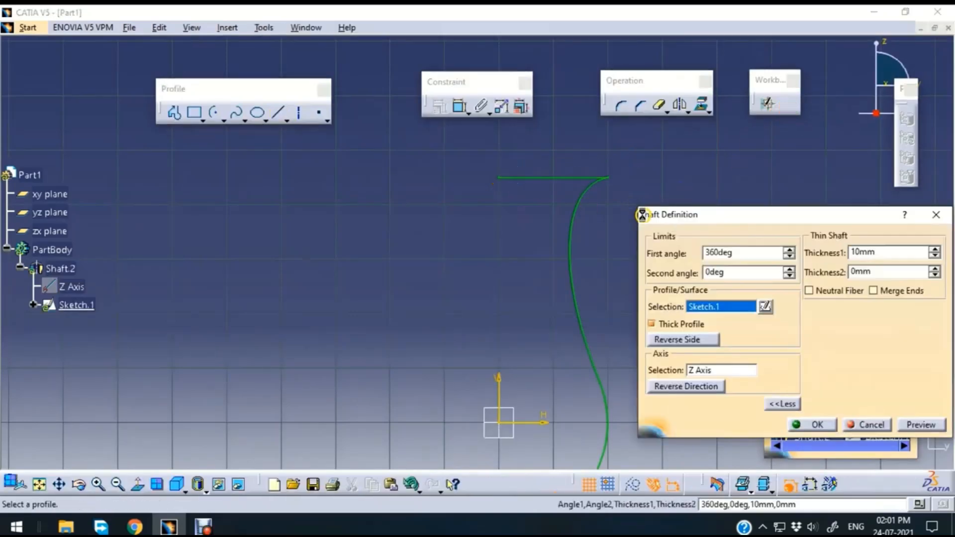
- Turn off Thick Profile for the vase shaft and apply the change
{"action": "left_click", "coordinate": [652, 324]}
{"action": "left_click", "coordinate": [773, 424]}
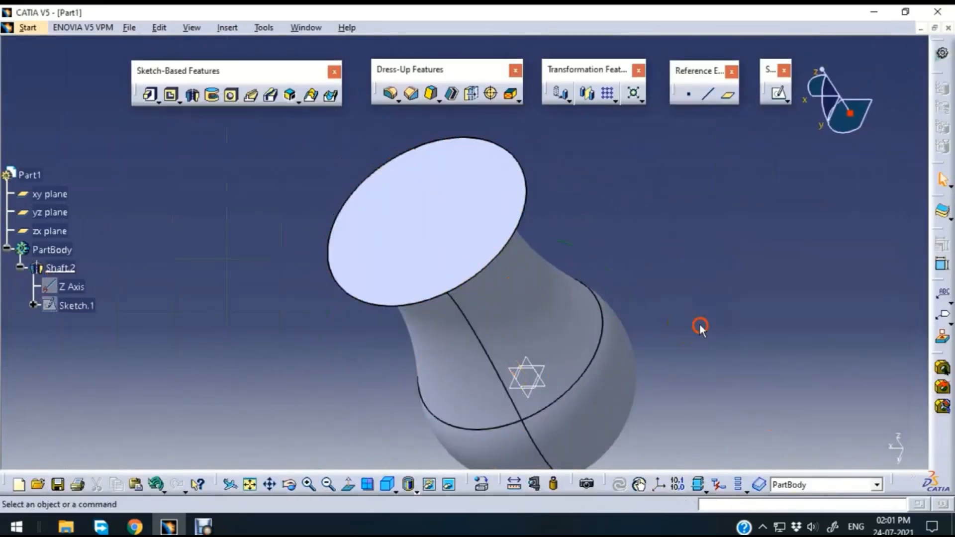
{"action": "mouse_move", "coordinate": [699, 324]}
{"action": "middle_mouse_down"}
{"action": "mouse_move", "coordinate": [612, 352]}
{"action": "mouse_move", "coordinate": [550, 220]}
{"action": "mouse_move", "coordinate": [618, 328]}
{"action": "mouse_move", "coordinate": [618, 243]}
{"action": "mouse_move", "coordinate": [558, 221]}
{"action": "mouse_move", "coordinate": [527, 332]}
{"action": "mouse_move", "coordinate": [571, 299]}
{"action": "middle_mouse_up"}
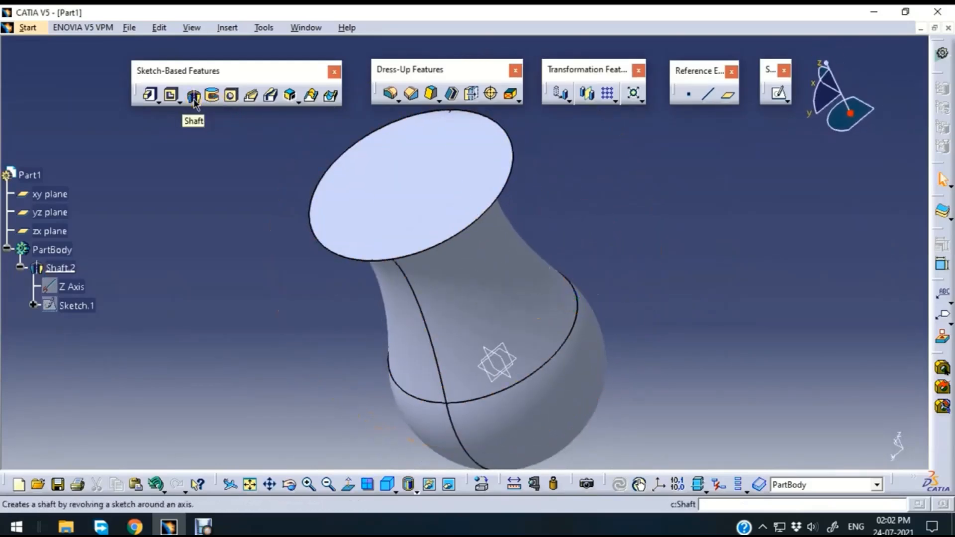
{"action": "left_click", "coordinate": [683, 214]}
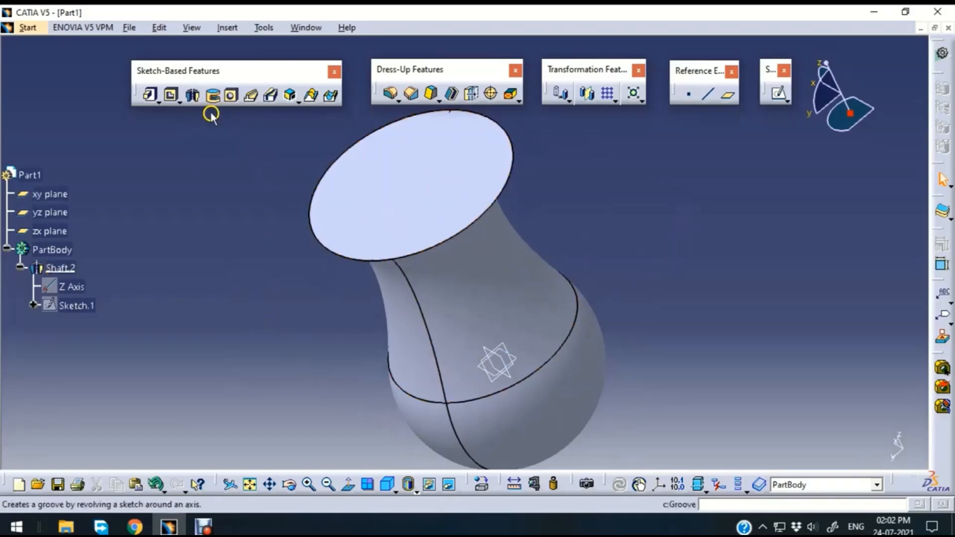
- Start a sketch on the yz plane and draw a four-point spline inside the vase, from its top edge to the vertical axis near the base
{"action": "left_click", "coordinate": [501, 349]}
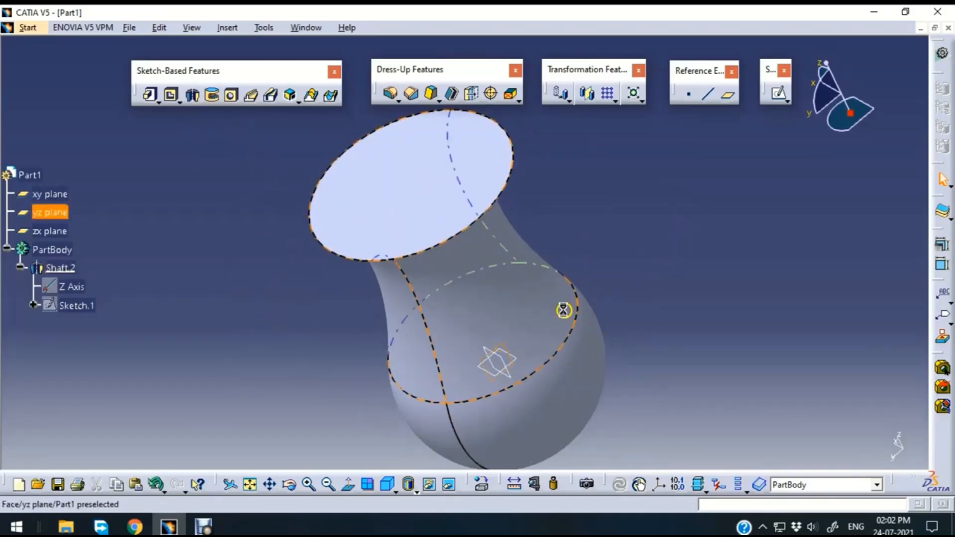
{"action": "left_click", "coordinate": [778, 97]}
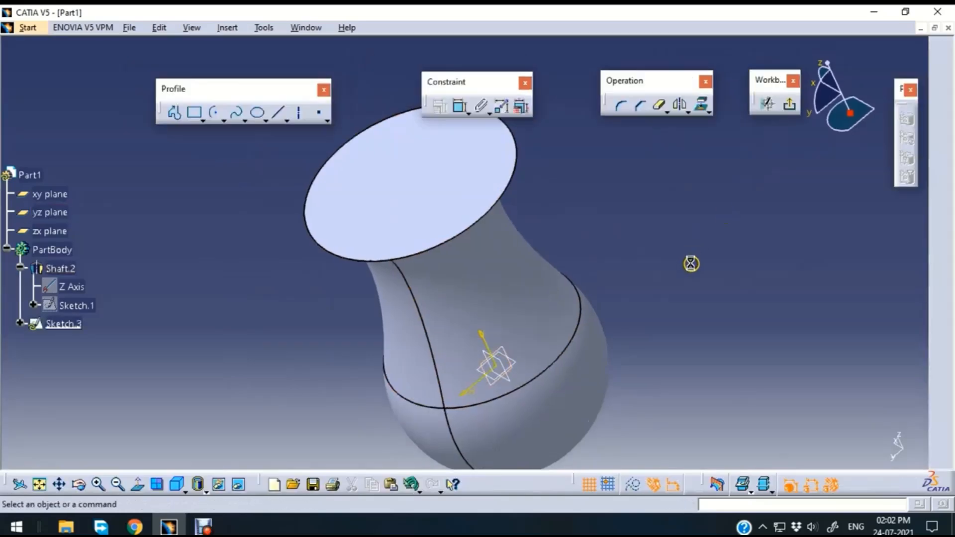
{"action": "middle_click_drag", "start_coordinate": [706, 215], "coordinate": [707, 234], "text": "ctrl"}
{"action": "middle_click_drag", "start_coordinate": [743, 266], "coordinate": [694, 258]}
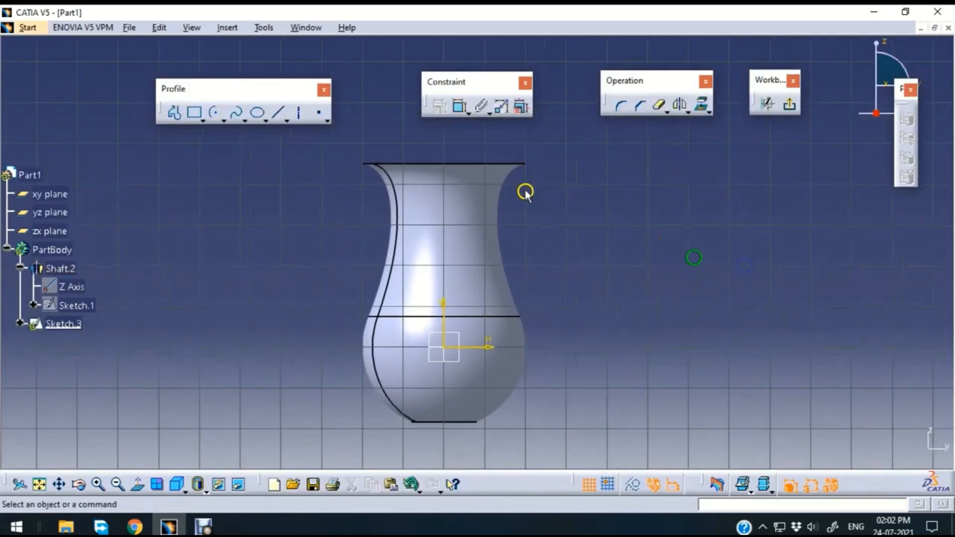
{"action": "left_click", "coordinate": [237, 119]}
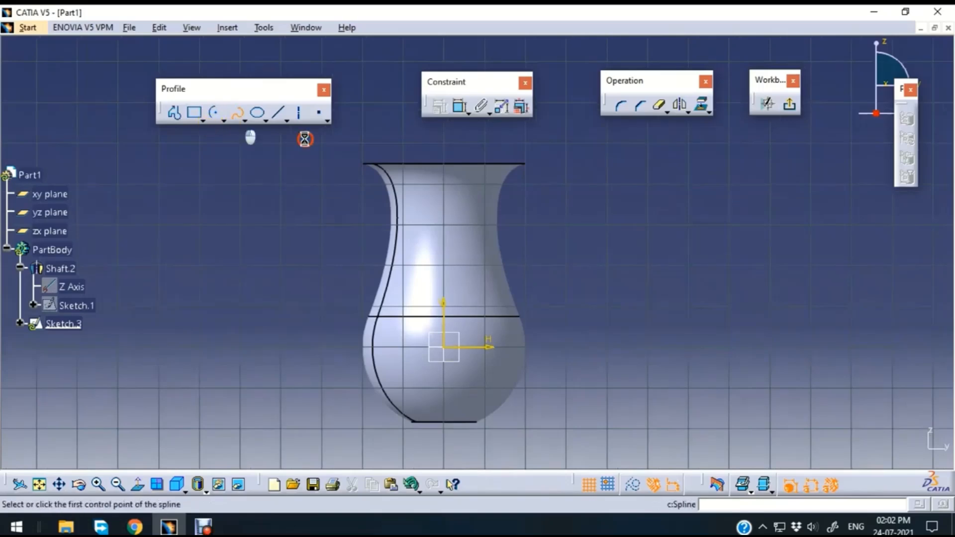
{"action": "left_click", "coordinate": [476, 164]}
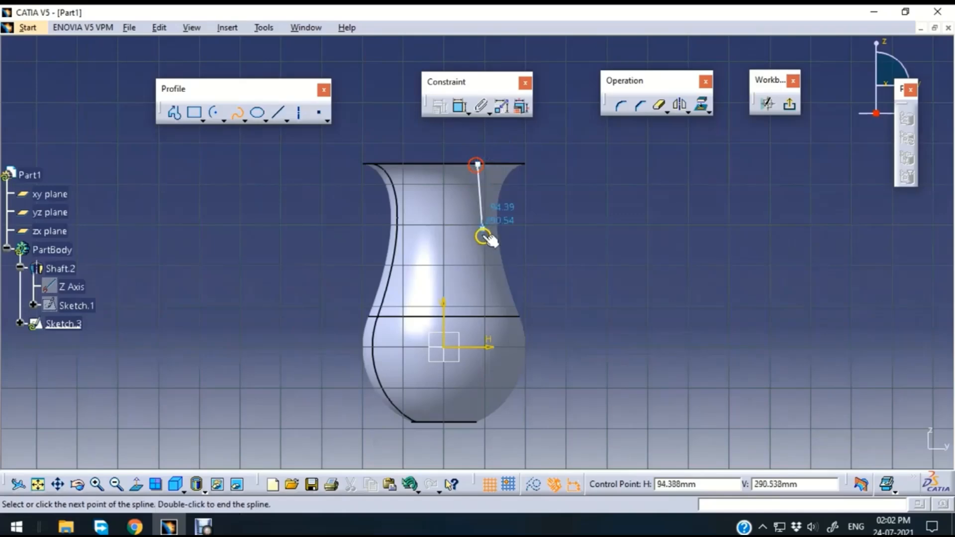
{"action": "left_click", "coordinate": [477, 302]}
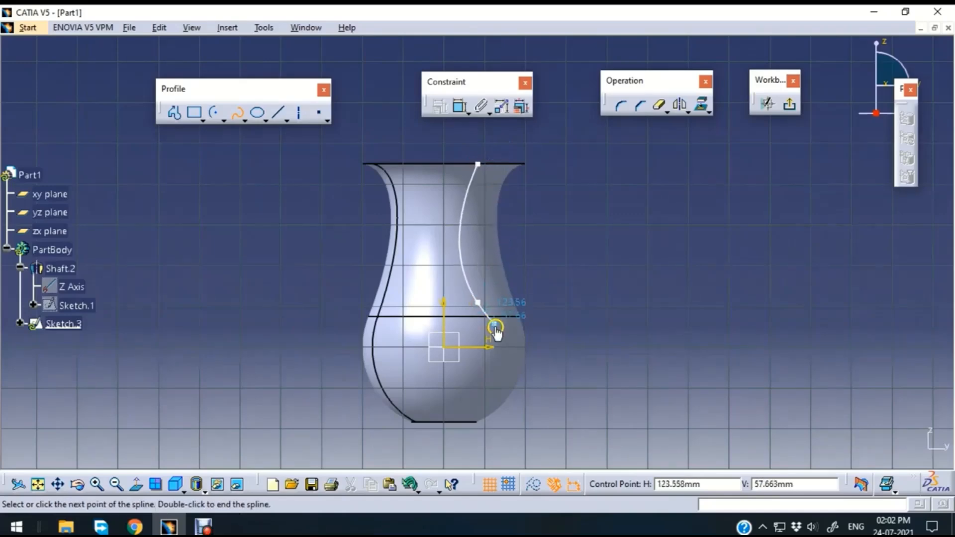
{"action": "left_click", "coordinate": [490, 359]}
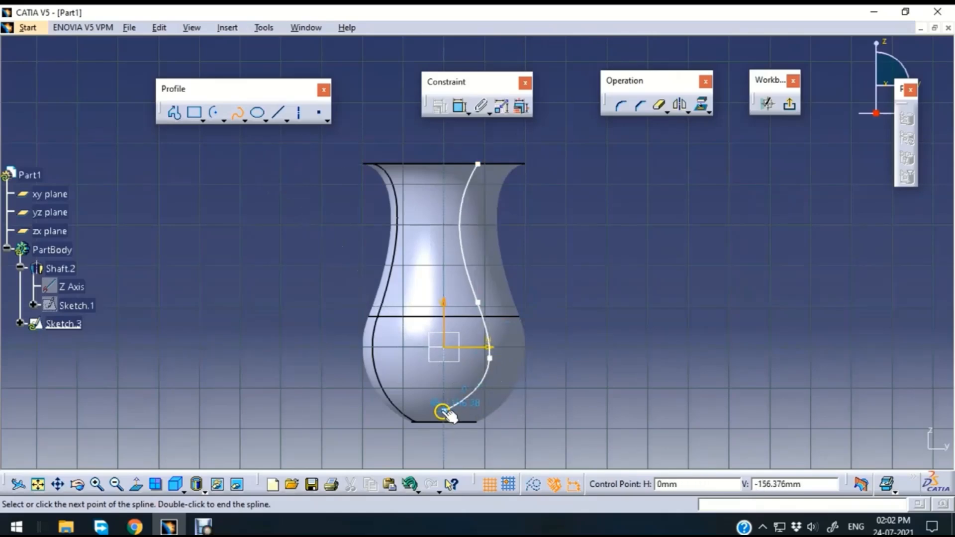
{"action": "left_click", "coordinate": [253, 120]}
{"action": "left_click", "coordinate": [640, 226]}
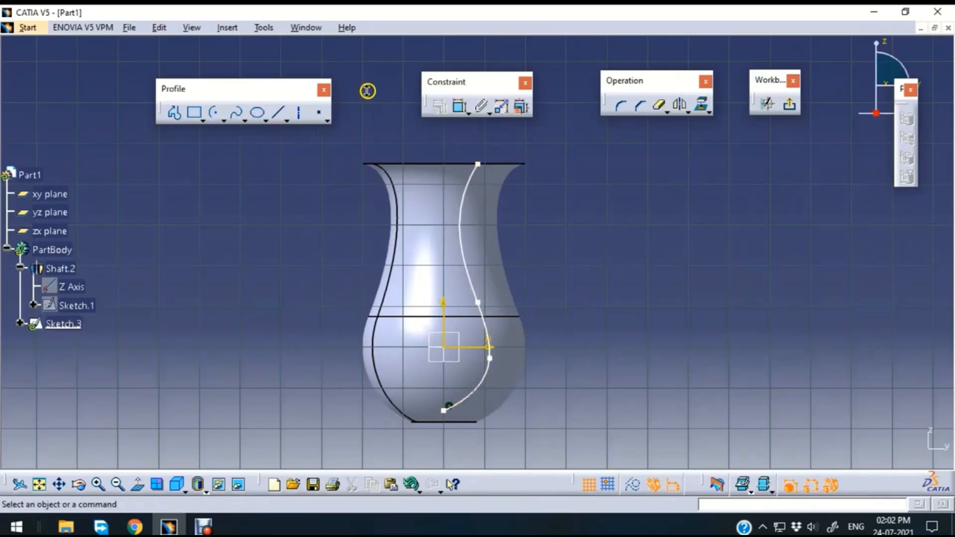
- Close the inner profile with a horizontal line along the vase top and a vertical line along the axis, and exit the sketch
{"action": "left_click", "coordinate": [276, 115]}
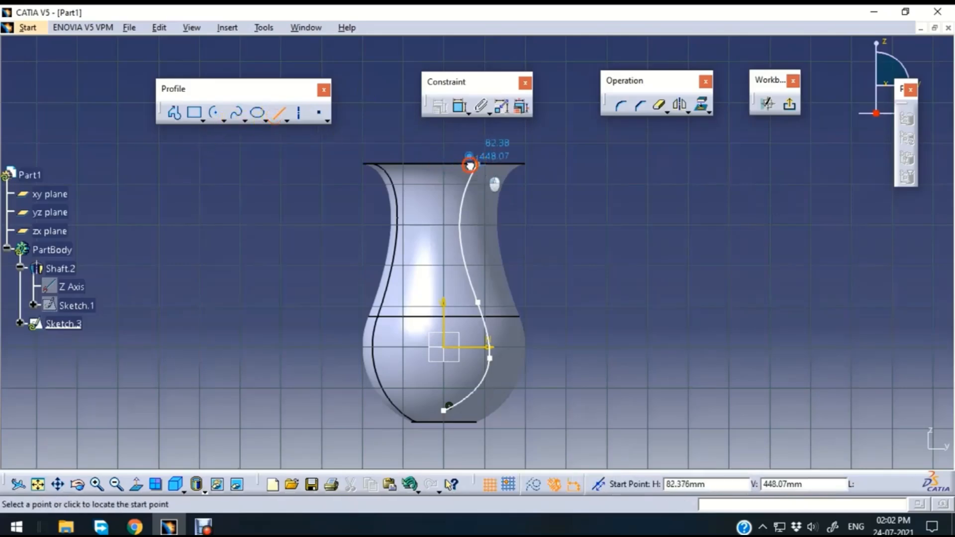
{"action": "left_click", "coordinate": [470, 166]}
{"action": "left_click", "coordinate": [446, 164]}
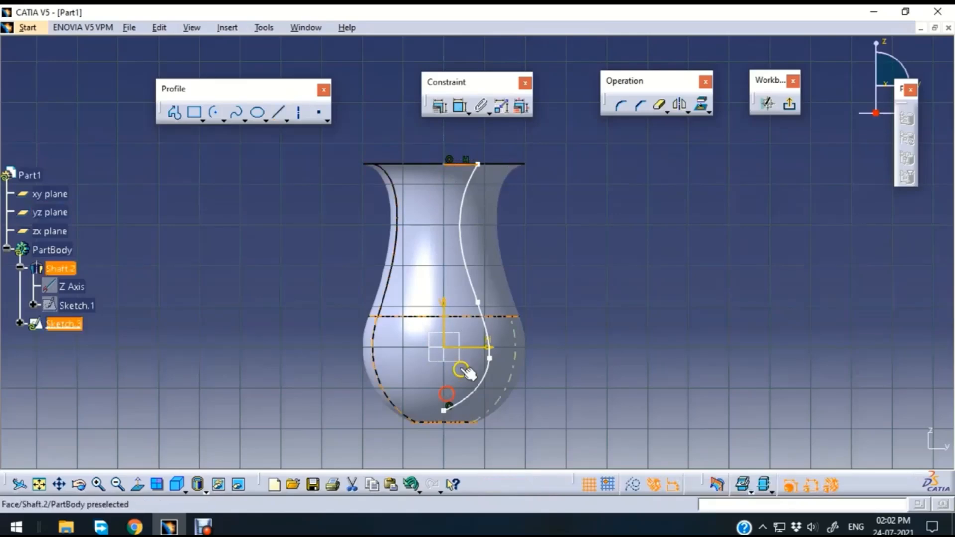
{"action": "left_click", "coordinate": [280, 113]}
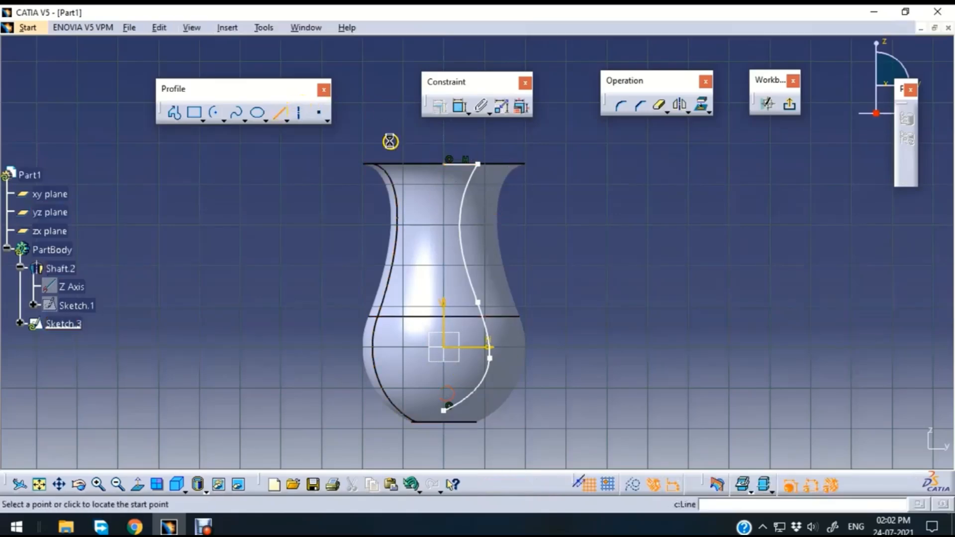
{"action": "left_click", "coordinate": [444, 163]}
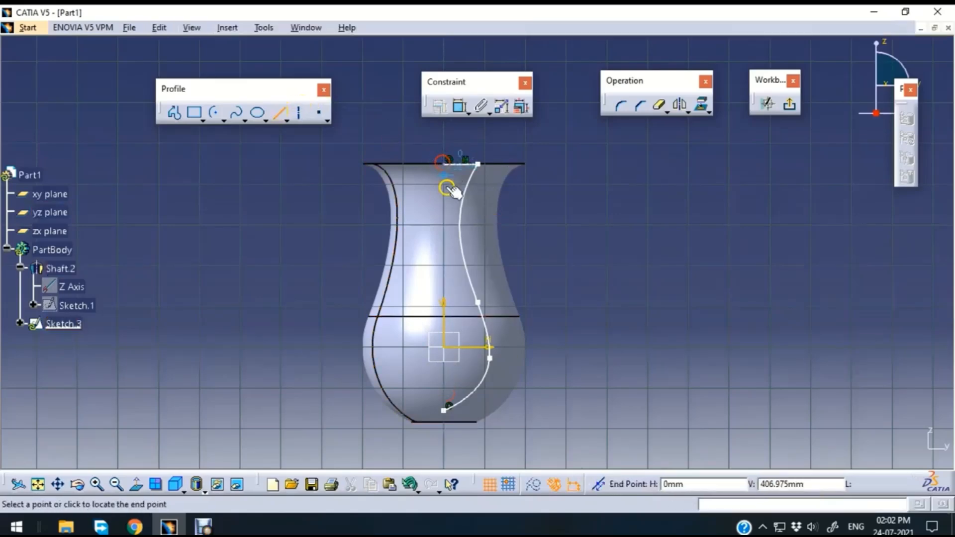
{"action": "left_click", "coordinate": [444, 414]}
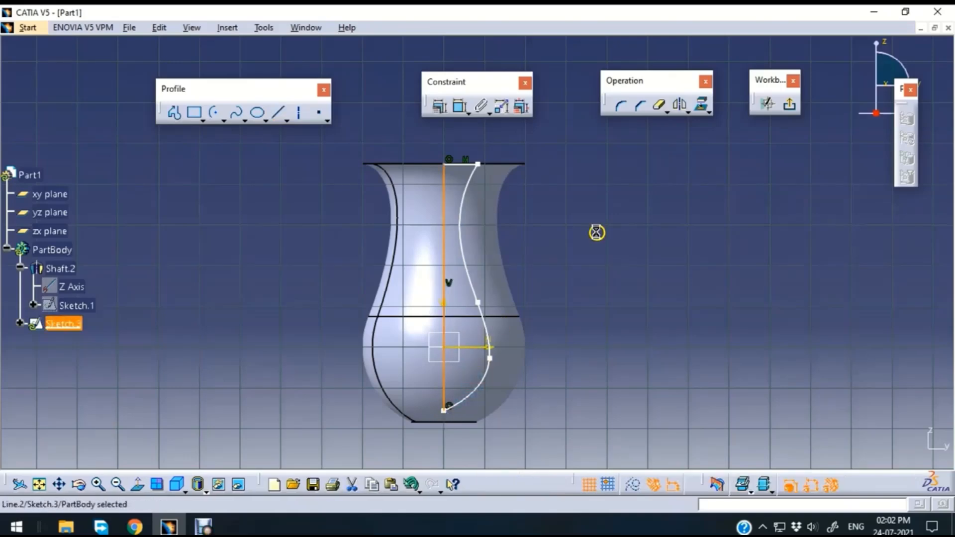
{"action": "left_click", "coordinate": [791, 104]}
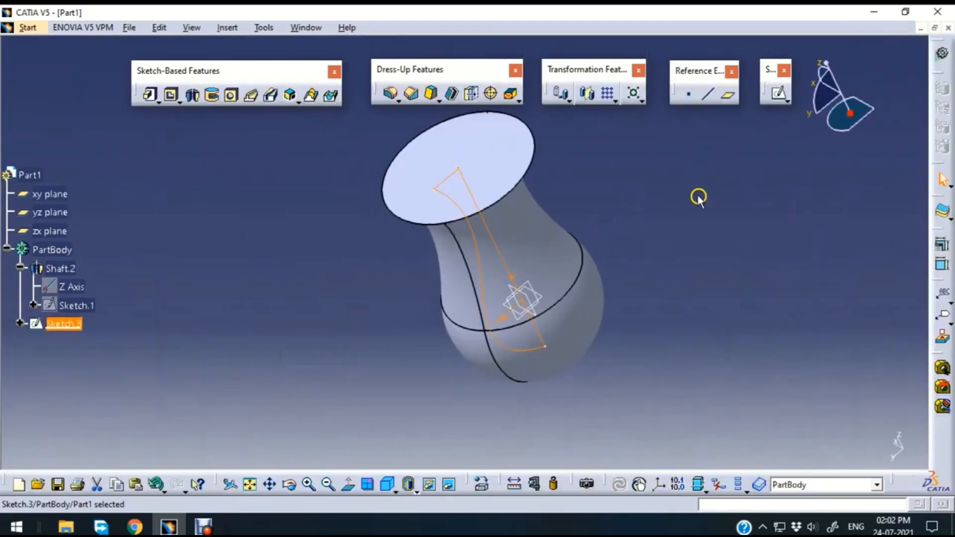
- Hollow the vase with a 360-degree groove from the inner profile, revolved about the profile's straight axis edge
{"action": "left_click", "coordinate": [213, 95]}
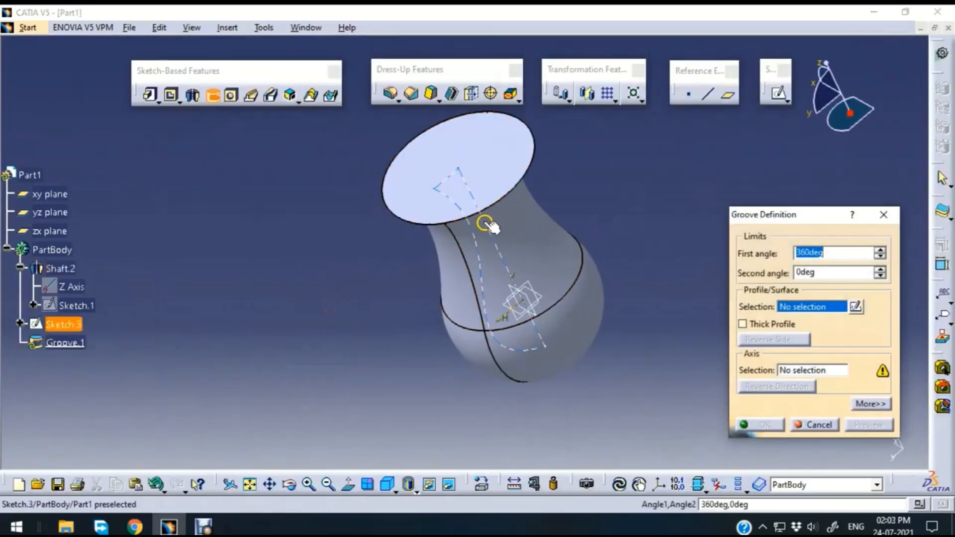
{"action": "left_click", "coordinate": [517, 278]}
{"action": "left_click", "coordinate": [859, 426]}
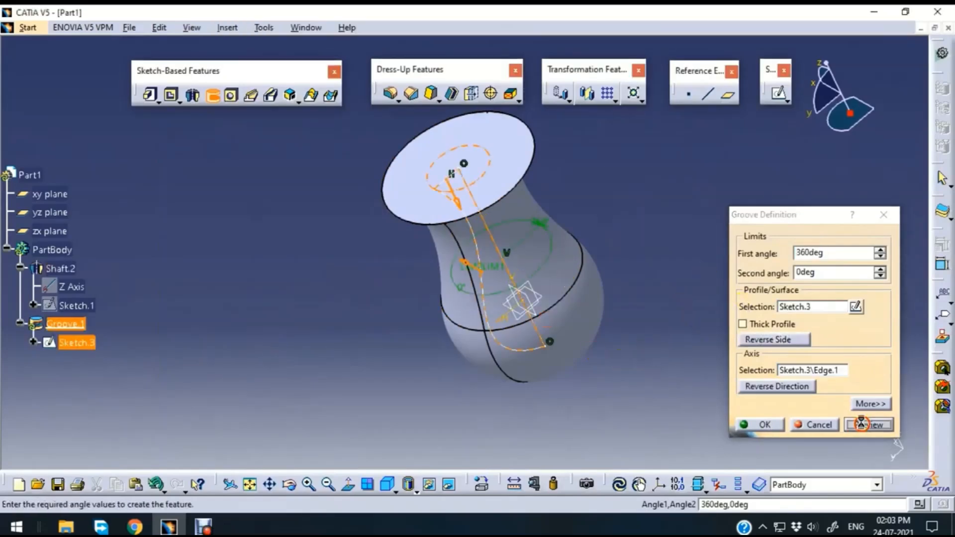
{"action": "left_click", "coordinate": [764, 425]}
{"action": "mouse_move", "coordinate": [639, 179]}
{"action": "middle_mouse_down"}
{"action": "mouse_move", "coordinate": [635, 235]}
{"action": "mouse_move", "coordinate": [595, 241]}
{"action": "mouse_move", "coordinate": [571, 305]}
{"action": "mouse_move", "coordinate": [537, 252]}
{"action": "middle_mouse_up"}
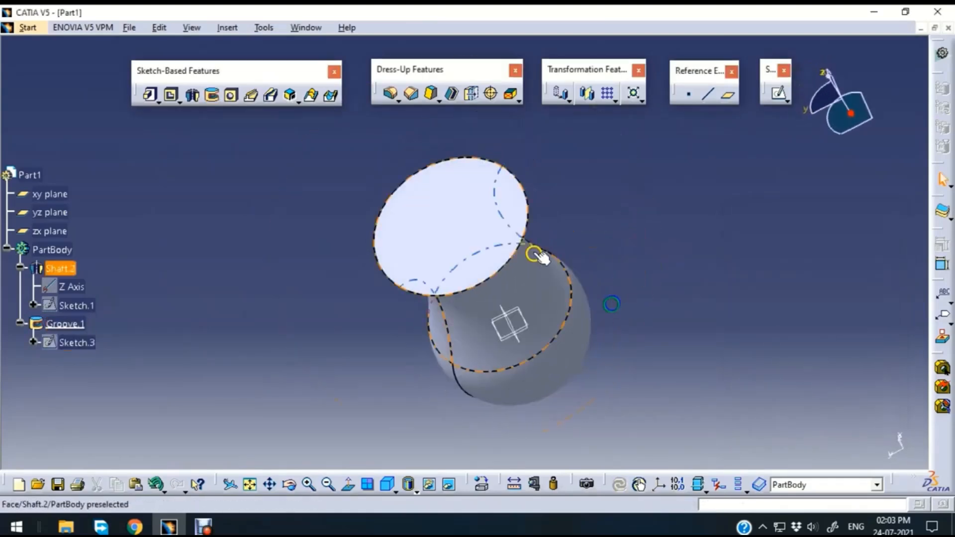
- Edit the groove's profile sketch, make its top line coincident with the vase's rim edge, and exit the sketch
{"action": "double_click", "coordinate": [68, 339]}
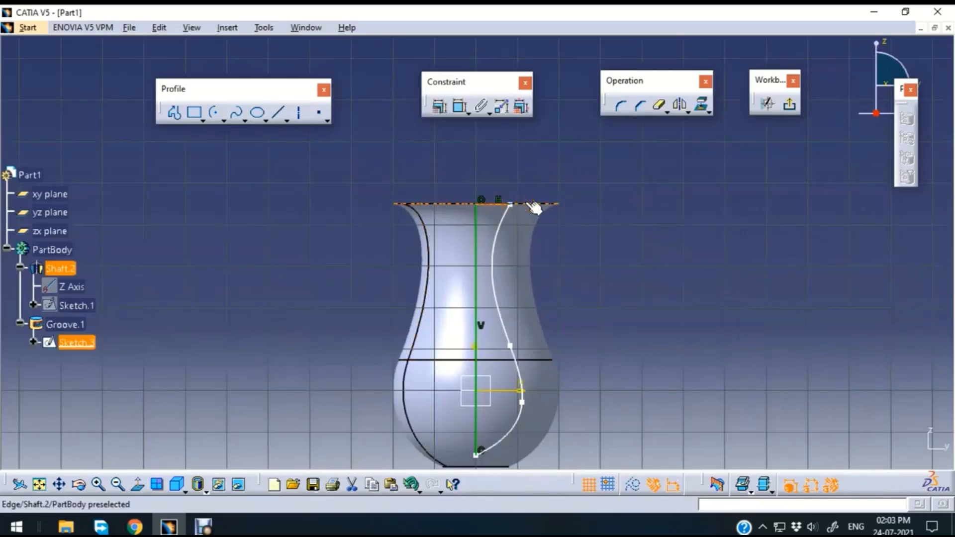
{"action": "left_click", "coordinate": [440, 107]}
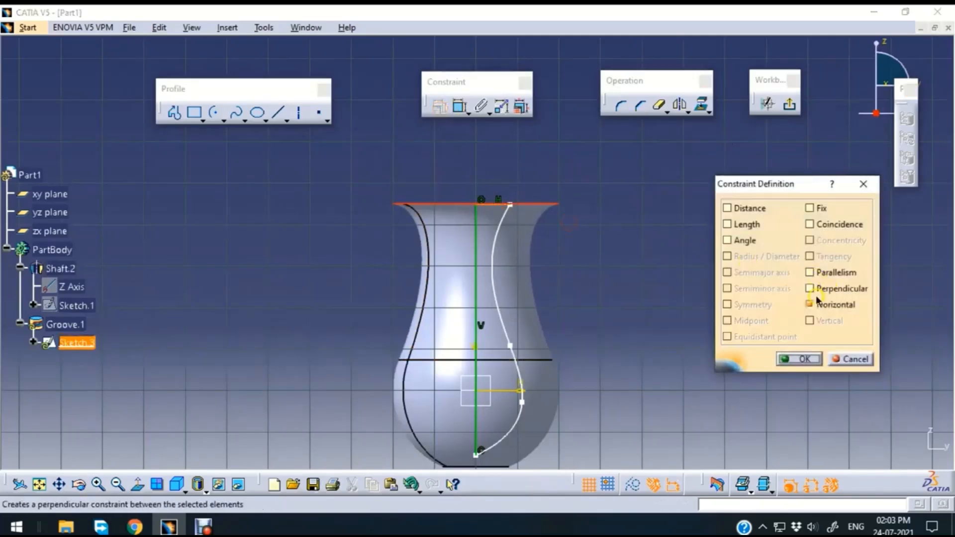
{"action": "left_click", "coordinate": [809, 224]}
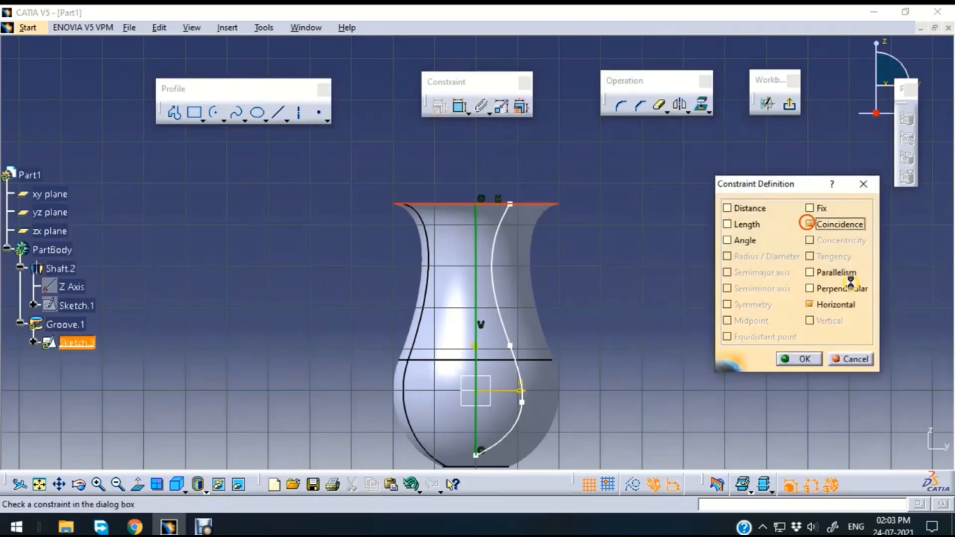
{"action": "left_click", "coordinate": [799, 359]}
{"action": "left_click", "coordinate": [685, 210]}
{"action": "left_click", "coordinate": [789, 105]}
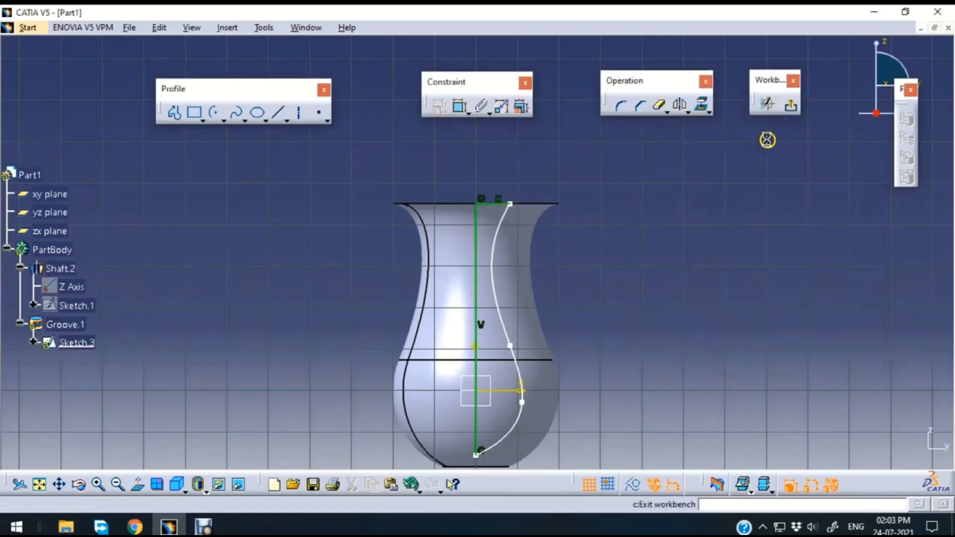
- Start a sketch on the zx plane, draw a rectangle overlapping one side of the vase neck, and exit the sketch
{"action": "mouse_move", "coordinate": [705, 187]}
{"action": "middle_mouse_down"}
{"action": "mouse_move", "coordinate": [645, 191]}
{"action": "mouse_move", "coordinate": [657, 206]}
{"action": "mouse_move", "coordinate": [641, 362]}
{"action": "mouse_move", "coordinate": [654, 409]}
{"action": "mouse_move", "coordinate": [599, 393]}
{"action": "mouse_move", "coordinate": [545, 411]}
{"action": "mouse_move", "coordinate": [576, 447]}
{"action": "mouse_move", "coordinate": [537, 437]}
{"action": "mouse_move", "coordinate": [389, 251]}
{"action": "middle_mouse_up"}
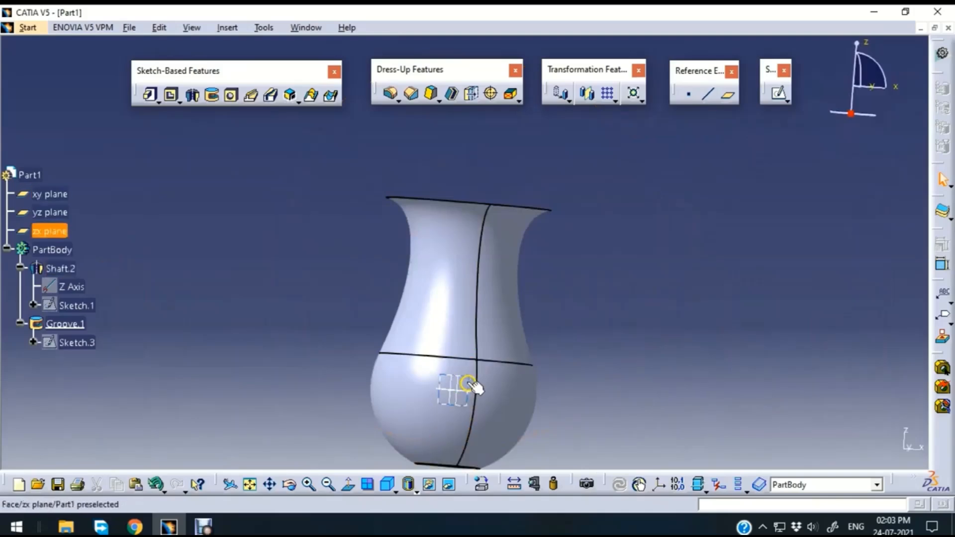
{"action": "left_click", "coordinate": [476, 386]}
{"action": "left_click", "coordinate": [778, 101]}
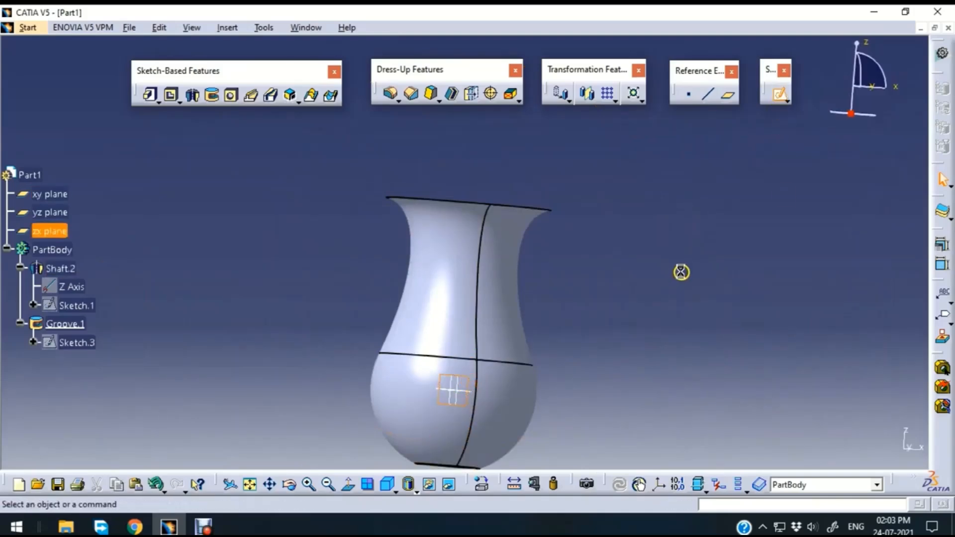
{"action": "middle_click_drag", "start_coordinate": [661, 242], "coordinate": [626, 214]}
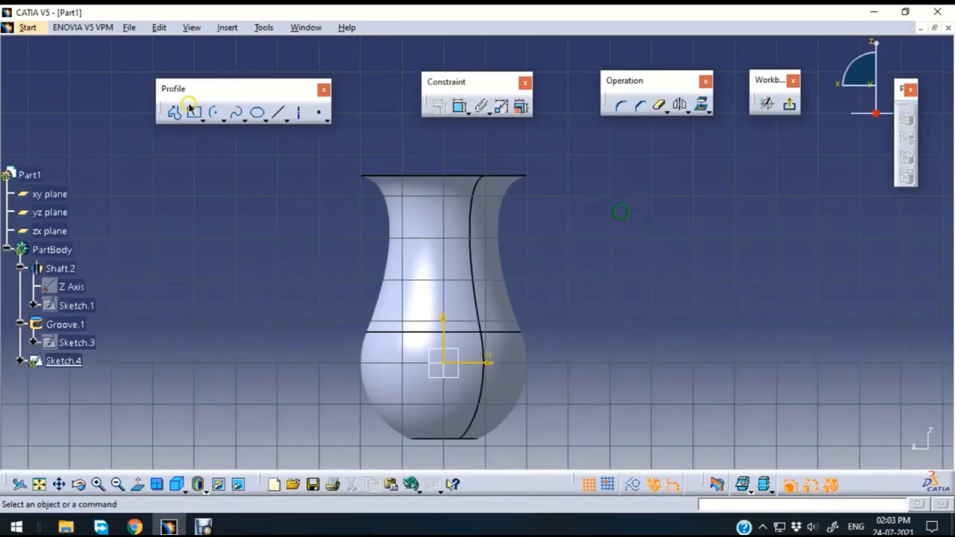
{"action": "left_click", "coordinate": [196, 118]}
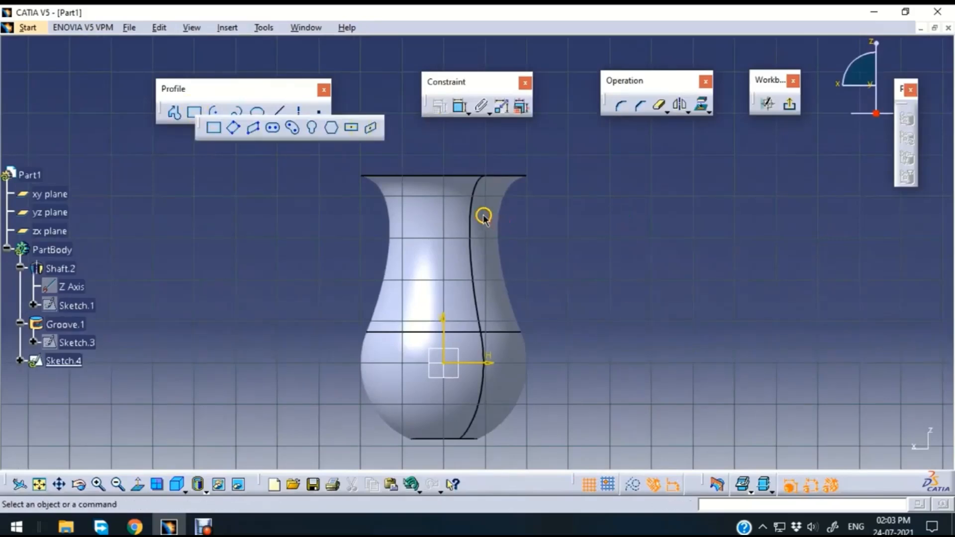
{"action": "left_click", "coordinate": [485, 215]}
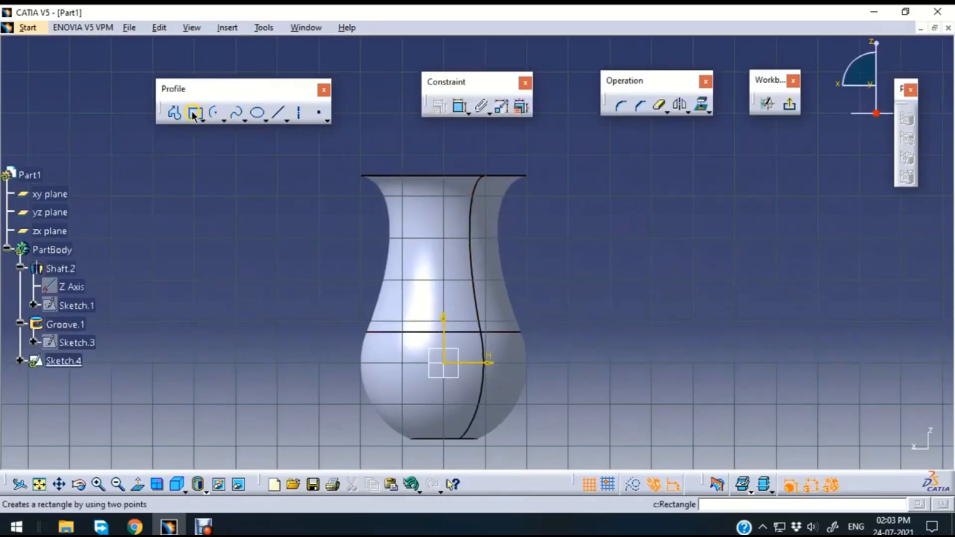
{"action": "left_click", "coordinate": [195, 114]}
{"action": "left_click", "coordinate": [480, 220]}
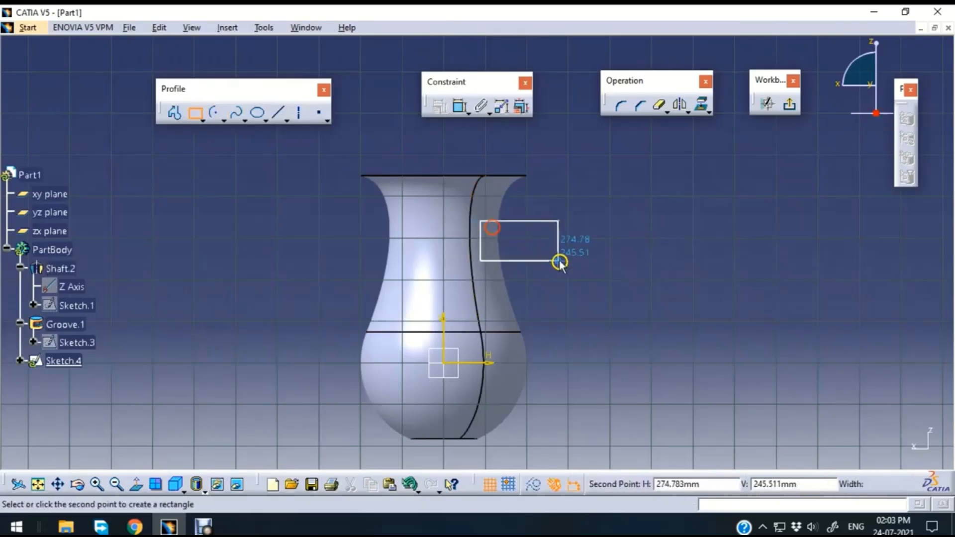
{"action": "left_click", "coordinate": [572, 264]}
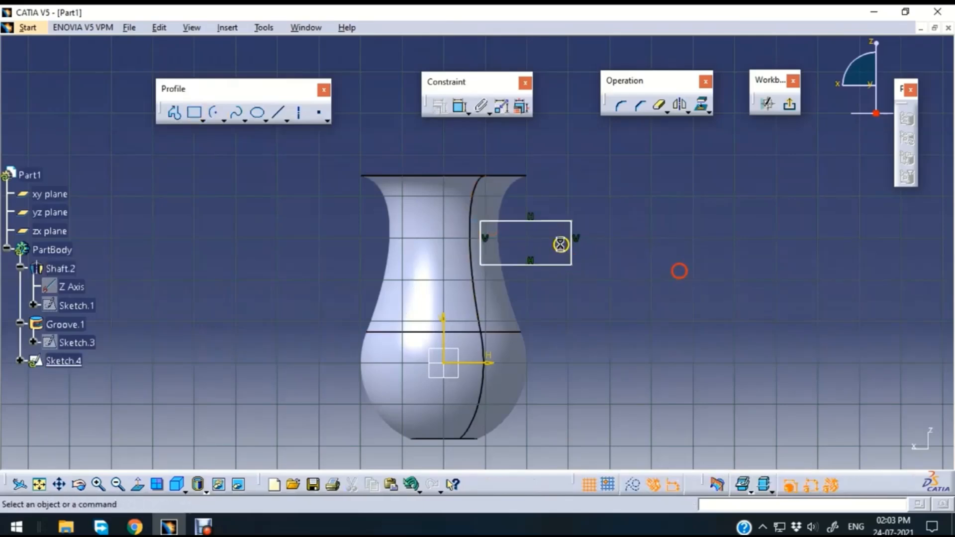
{"action": "left_click", "coordinate": [789, 104]}
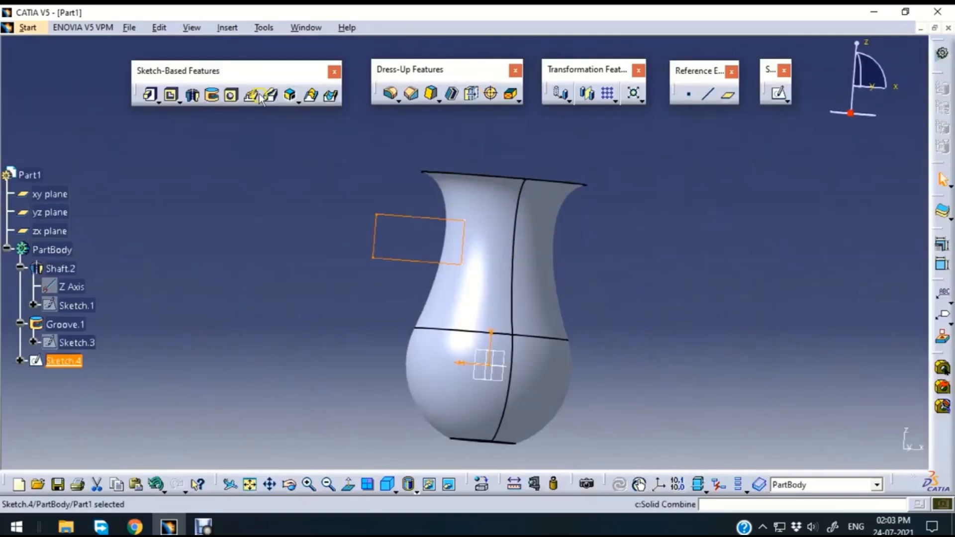
- Cut a 360-degree groove around the vase neck from the rectangle sketch, using the sketch's vertical direction as the axis
{"action": "left_click", "coordinate": [212, 94]}
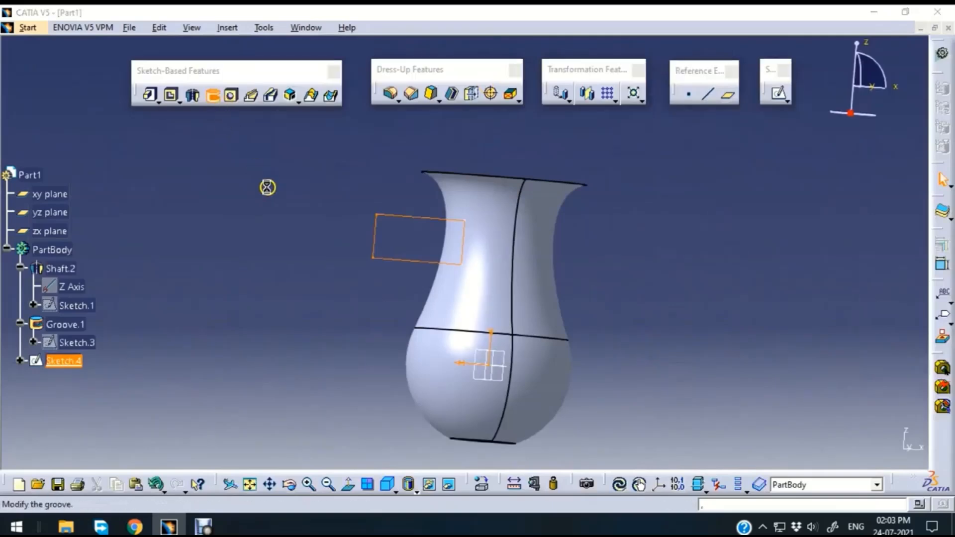
{"action": "left_click", "coordinate": [491, 344]}
{"action": "left_click", "coordinate": [869, 425]}
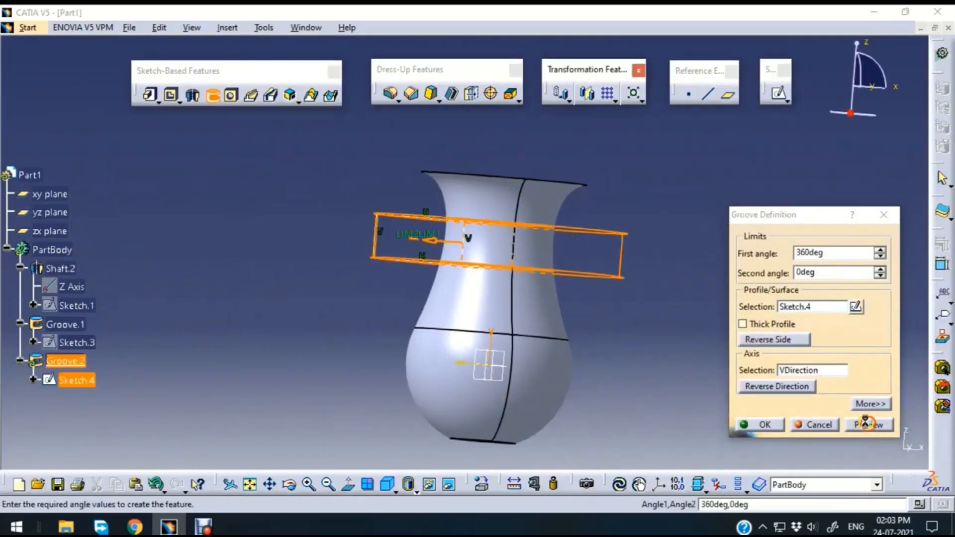
{"action": "left_click", "coordinate": [761, 424]}
{"action": "middle_click_drag", "start_coordinate": [662, 172], "coordinate": [420, 361]}
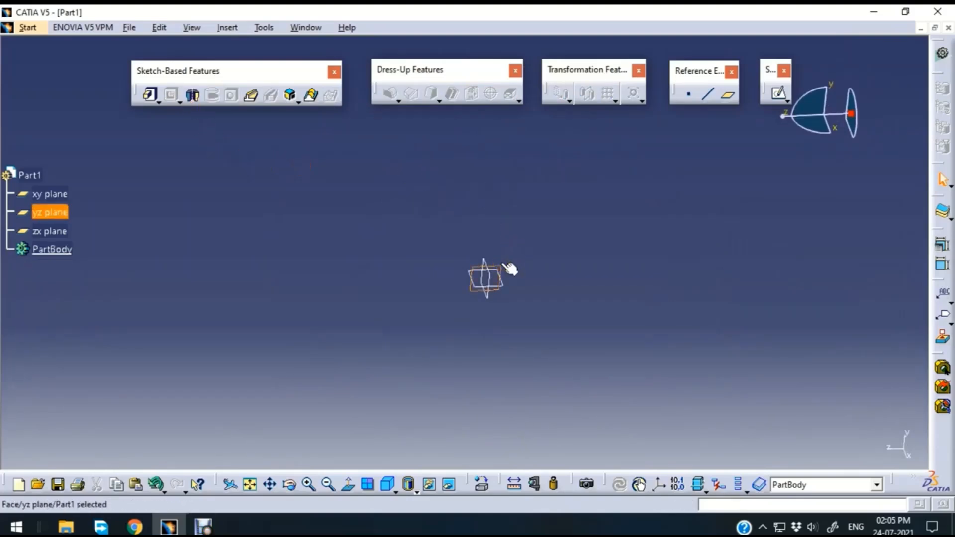
- In the empty part, sketch a tall rectangle on the yz plane with one long side on the vertical axis, and exit the sketch
{"action": "left_click", "coordinate": [772, 102]}
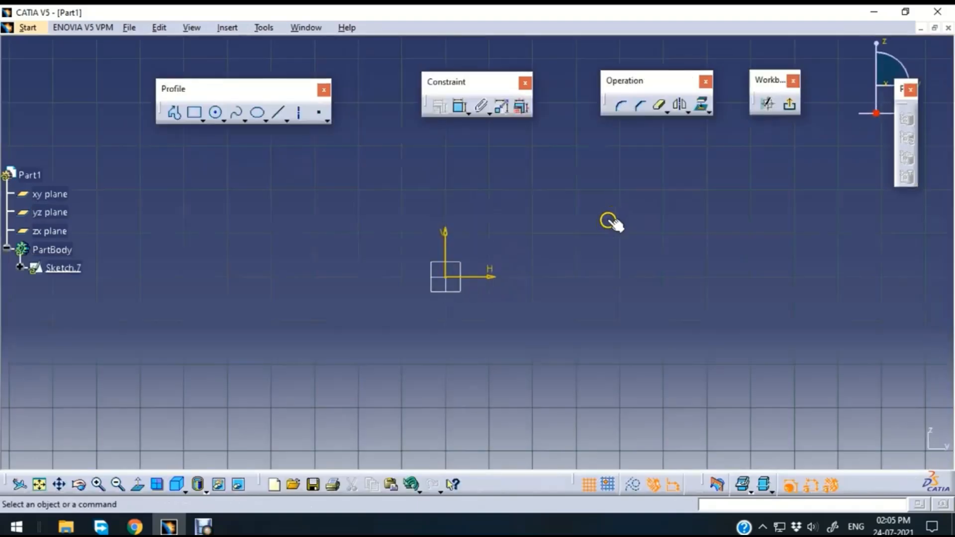
{"action": "left_click", "coordinate": [194, 114]}
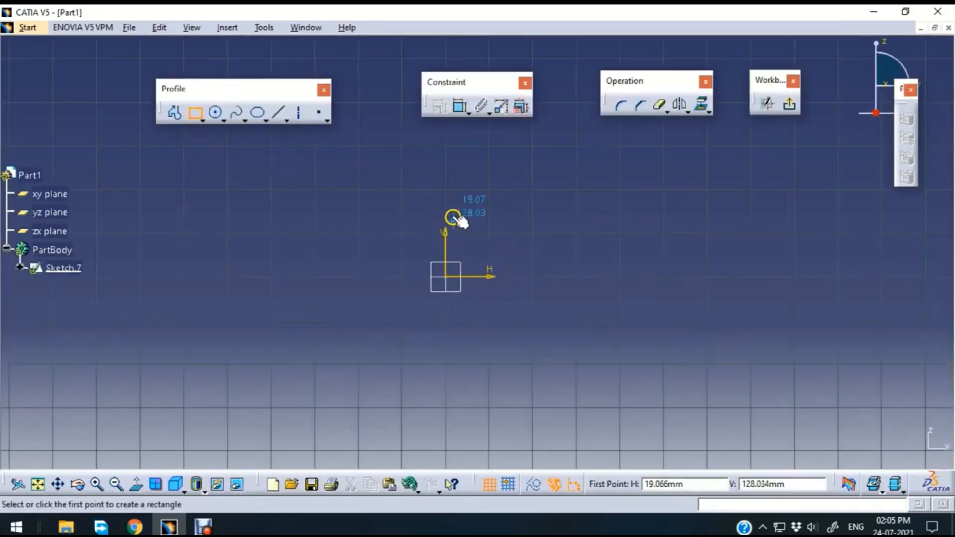
{"action": "left_click", "coordinate": [445, 144]}
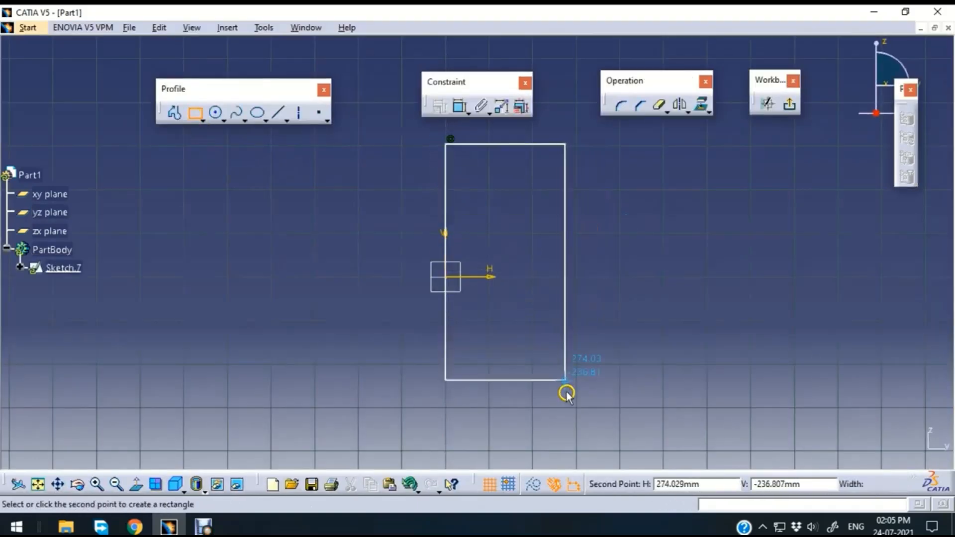
{"action": "left_click", "coordinate": [566, 438]}
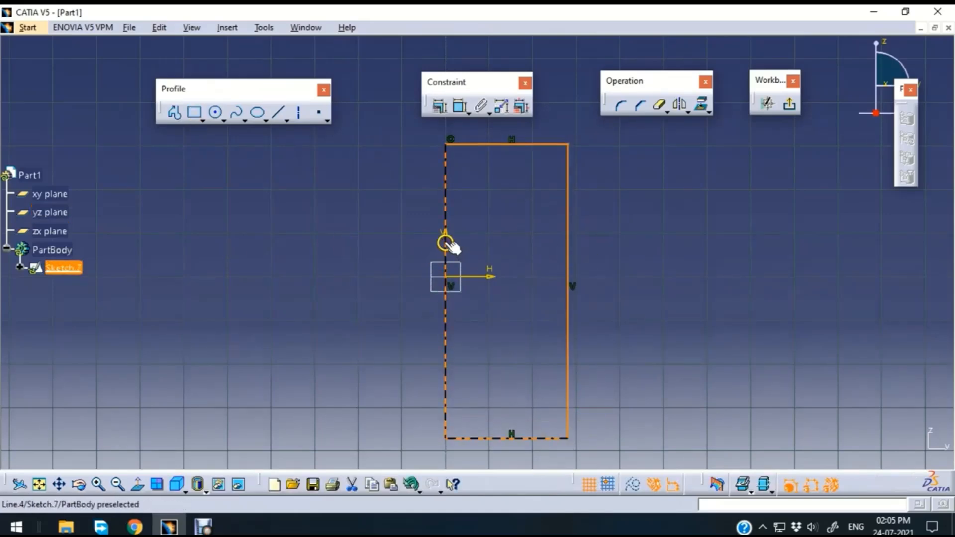
{"action": "left_click", "coordinate": [789, 105]}
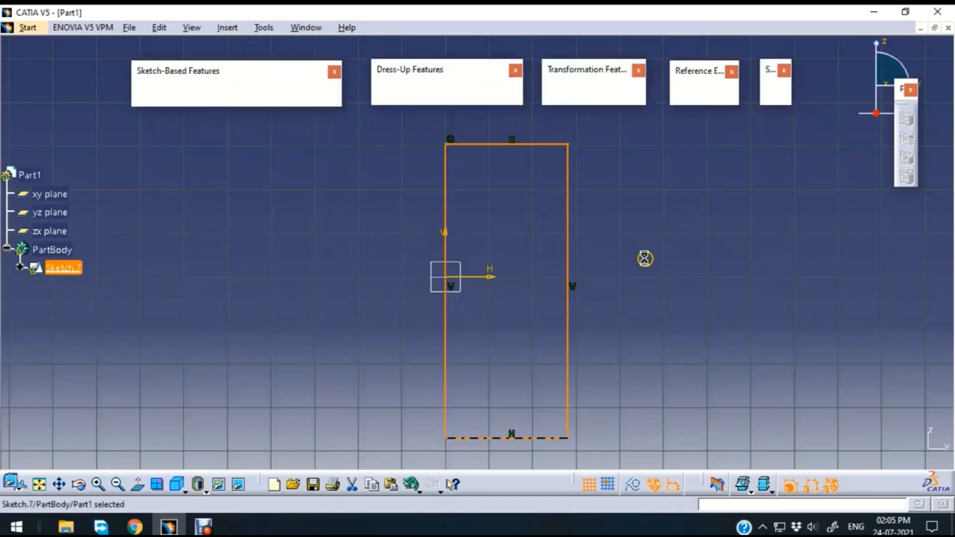
{"action": "left_click", "coordinate": [780, 287]}
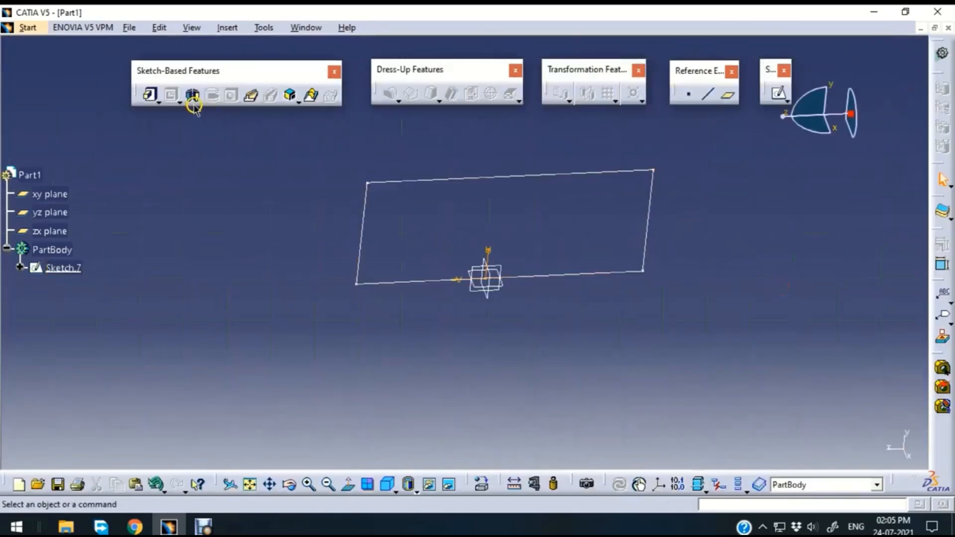
- Revolve the rectangle 360 degrees about its long edge on the axis as a solid cylindrical shaft
{"action": "left_click", "coordinate": [192, 95]}
{"action": "left_click", "coordinate": [625, 178]}
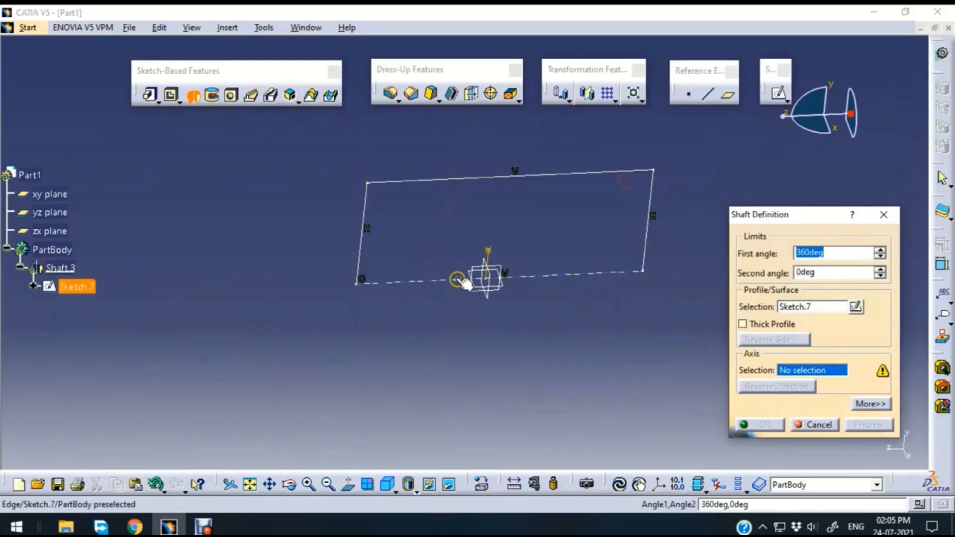
{"action": "left_click", "coordinate": [458, 282]}
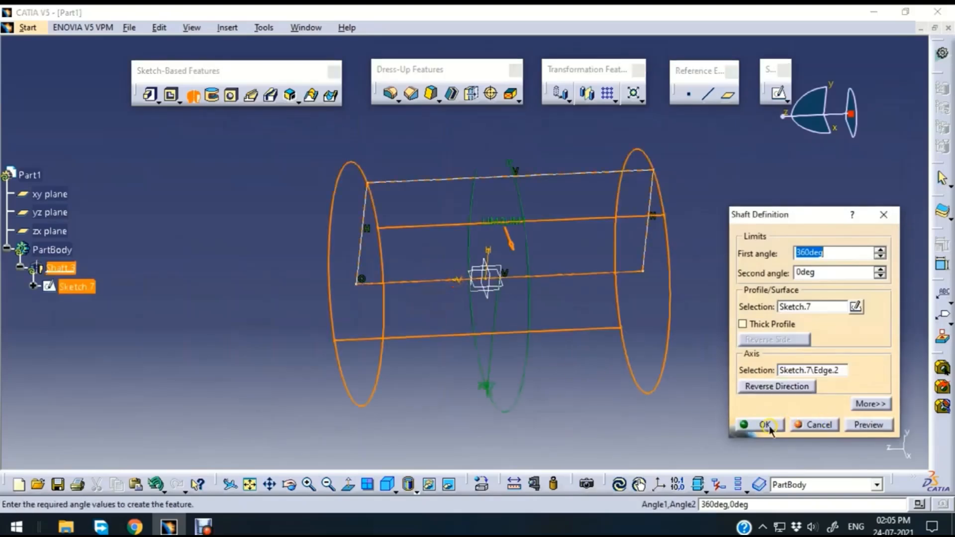
{"action": "left_click", "coordinate": [765, 424]}
{"action": "middle_click_drag", "start_coordinate": [778, 300], "coordinate": [494, 268]}
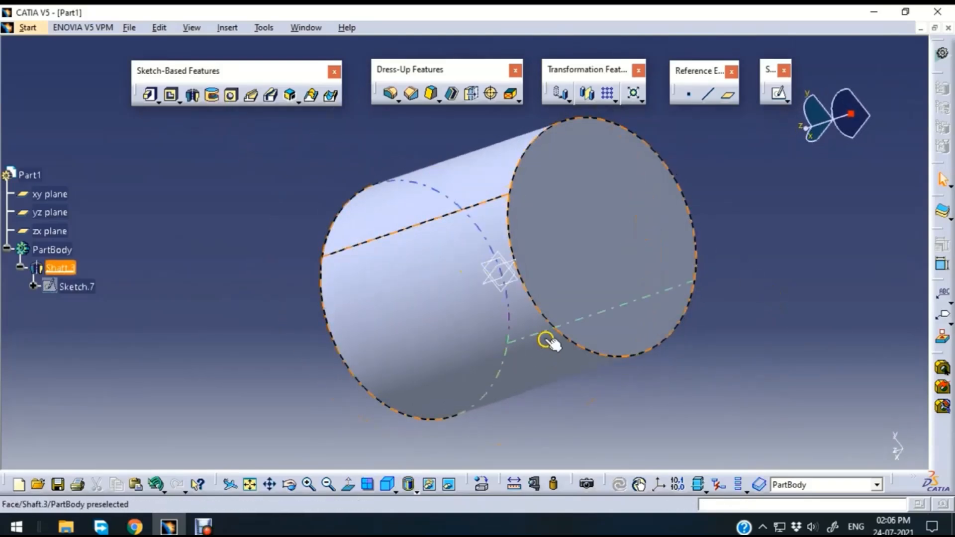
- Start a sketch on the zx plane, draw a circle centred on the cylinder's side edge at the horizontal axis, and exit the sketch
{"action": "left_click", "coordinate": [501, 291]}
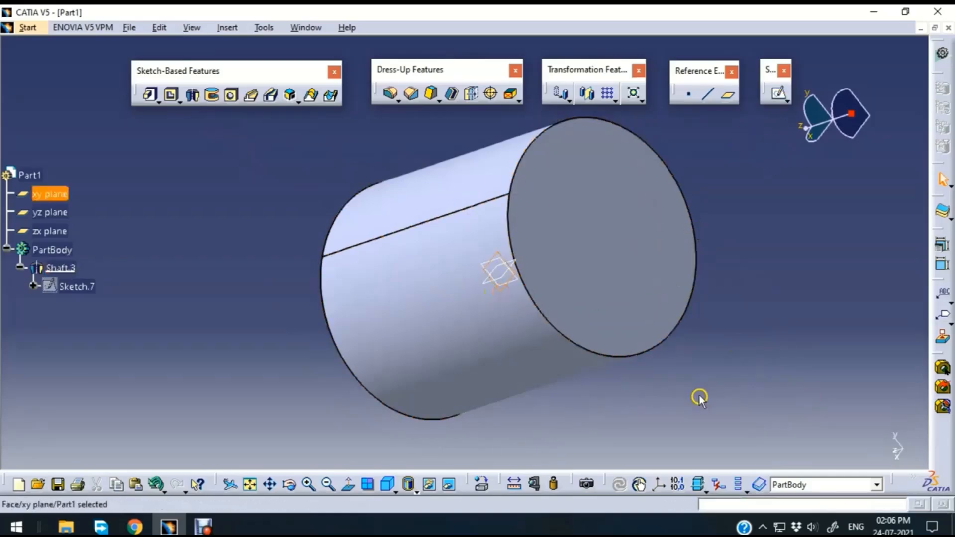
{"action": "middle_click_drag", "start_coordinate": [699, 397], "coordinate": [657, 252]}
{"action": "left_click", "coordinate": [646, 309]}
{"action": "middle_click_drag", "start_coordinate": [559, 318], "coordinate": [651, 441]}
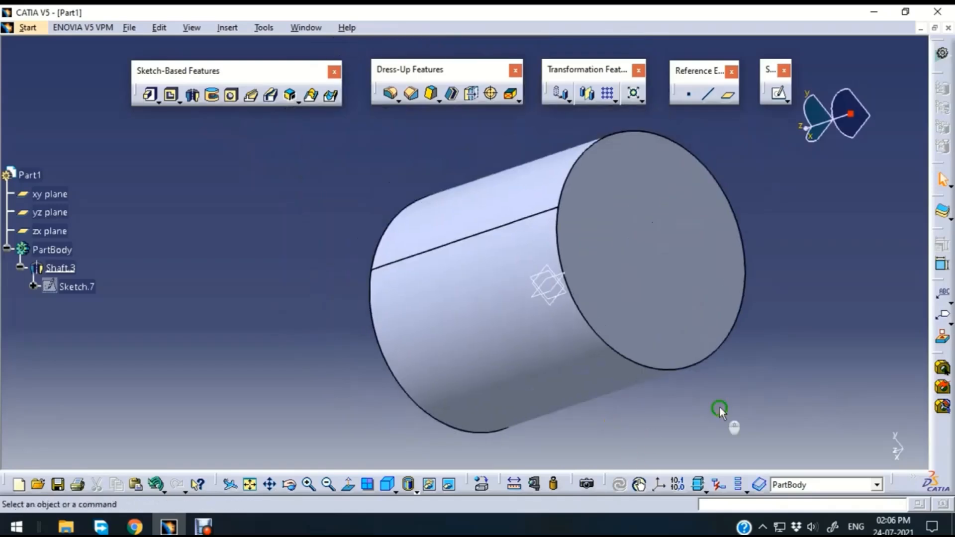
{"action": "middle_click_drag", "start_coordinate": [720, 408], "coordinate": [507, 384]}
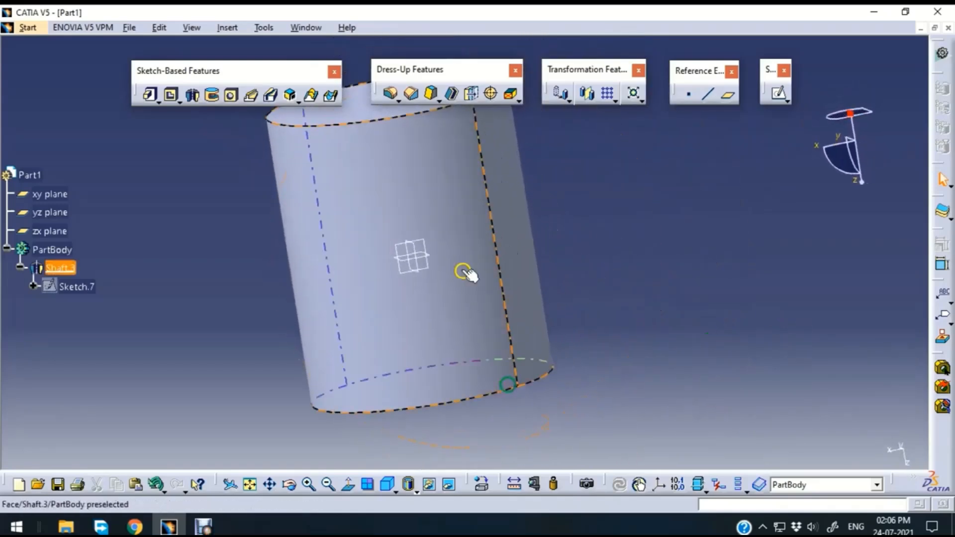
{"action": "left_click", "coordinate": [426, 241]}
{"action": "left_click", "coordinate": [775, 95]}
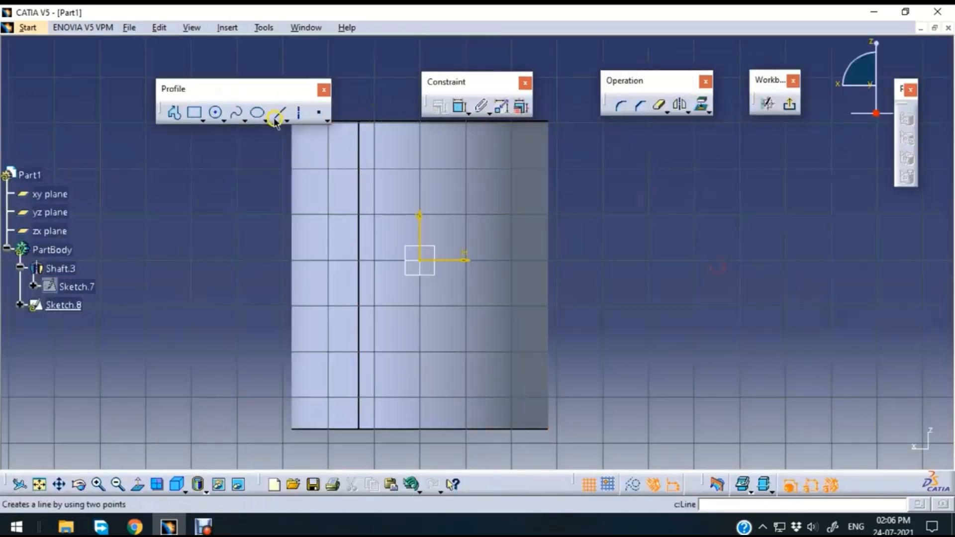
{"action": "left_click", "coordinate": [223, 113]}
{"action": "left_click", "coordinate": [218, 113]}
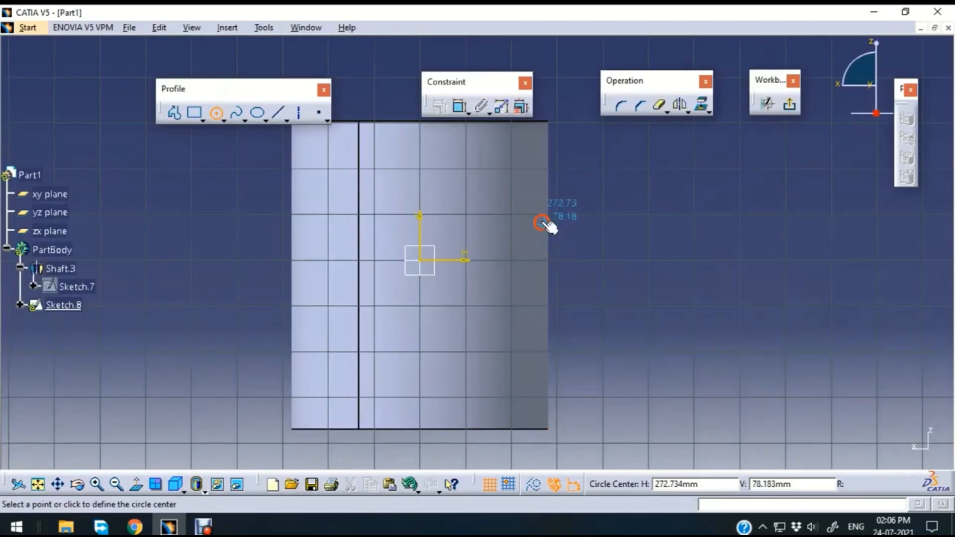
{"action": "left_click", "coordinate": [548, 260]}
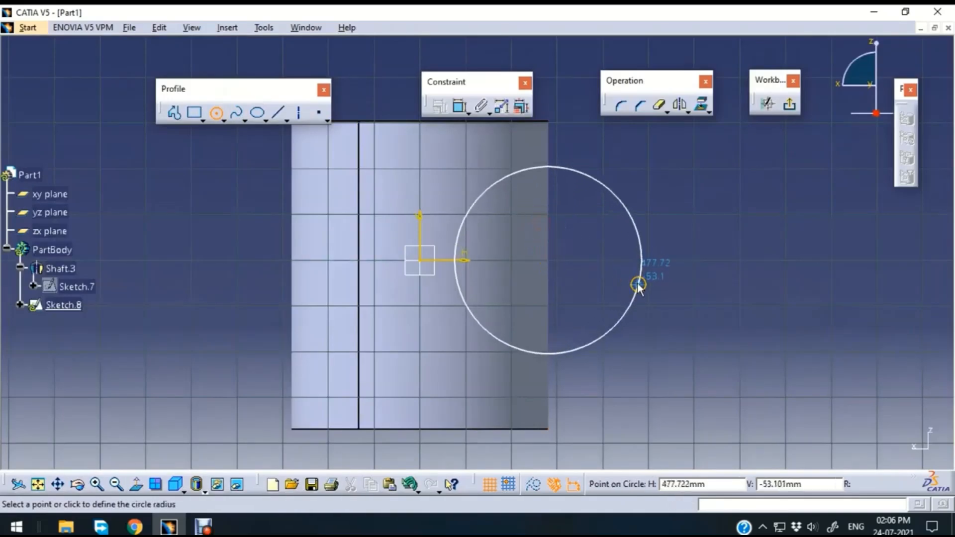
{"action": "left_click", "coordinate": [638, 286]}
{"action": "left_click", "coordinate": [782, 215]}
{"action": "left_click", "coordinate": [790, 106]}
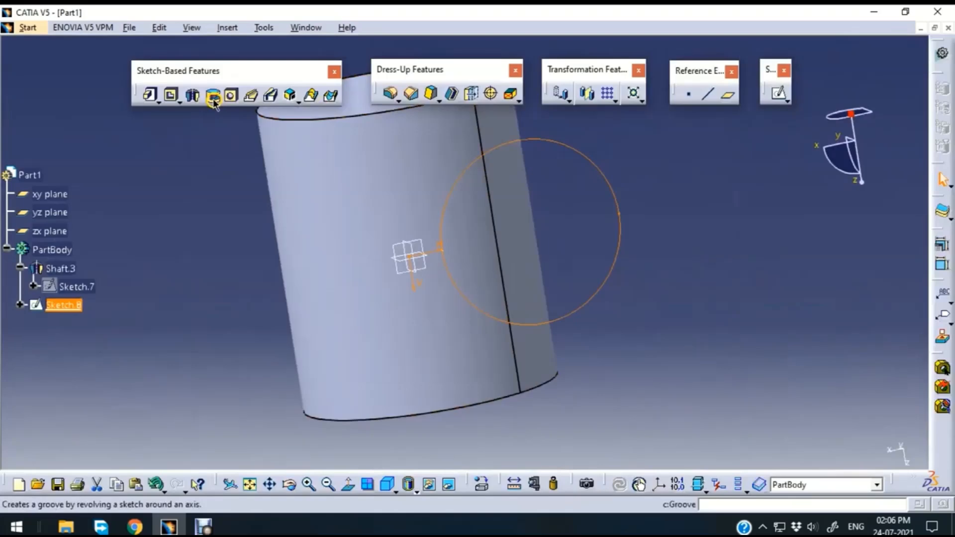
- Cut a 360-degree groove around the cylinder from the circle sketch, using the shaft's own axis
{"action": "left_click", "coordinate": [213, 97]}
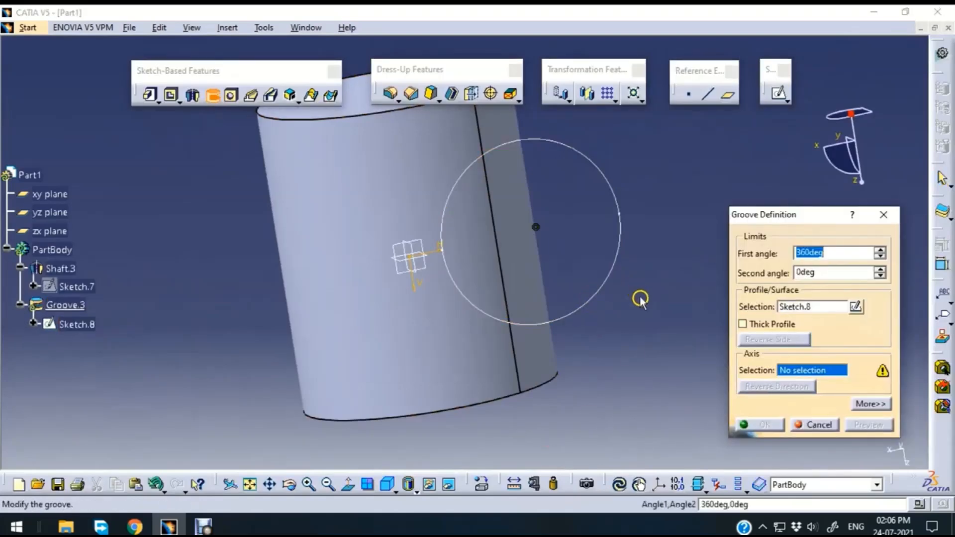
{"action": "left_click", "coordinate": [420, 315]}
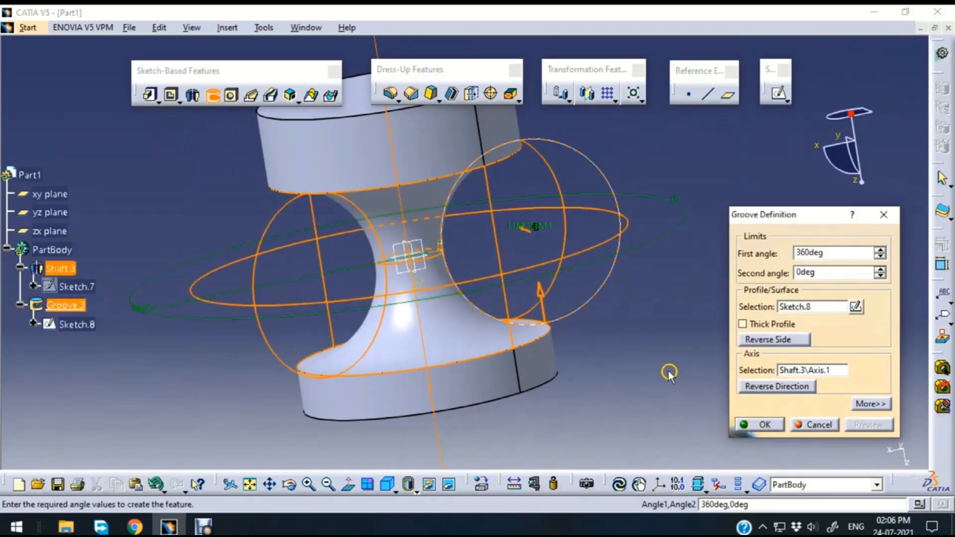
{"action": "left_click", "coordinate": [761, 424]}
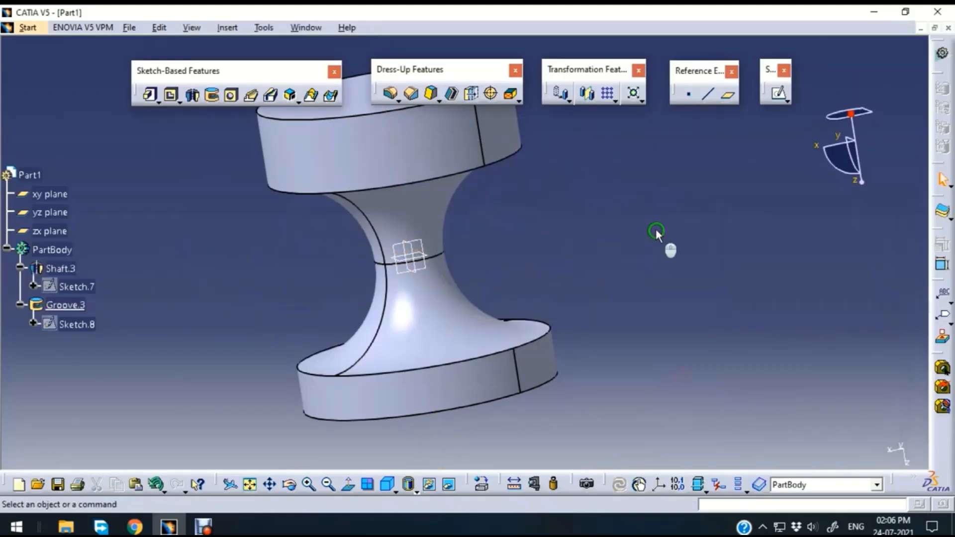
{"action": "middle_click_drag", "start_coordinate": [655, 233], "coordinate": [529, 279]}
- Edit the cylinder's groove to use a thick profile with 10 mm for Thickness1 and 0 mm for Thickness2
{"action": "left_click", "coordinate": [75, 305]}
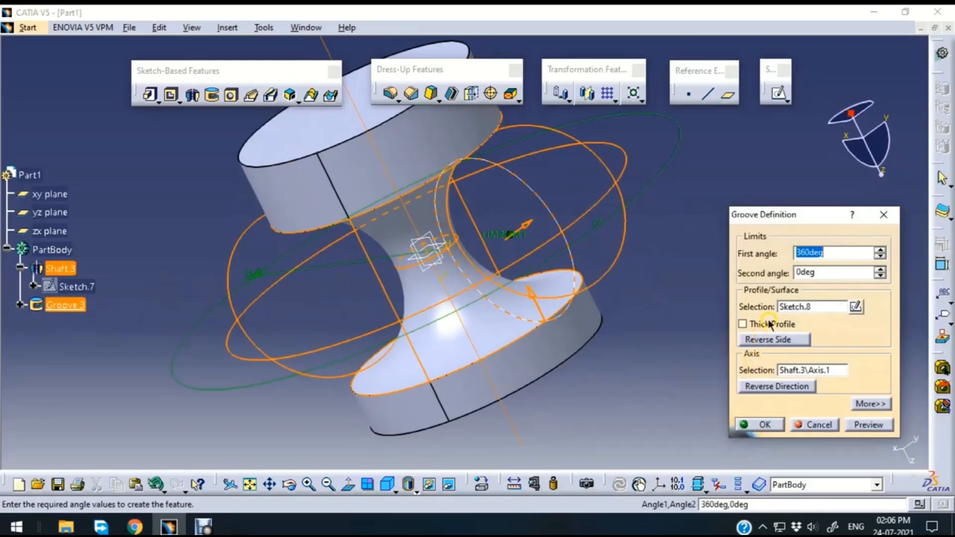
{"action": "left_click", "coordinate": [769, 324]}
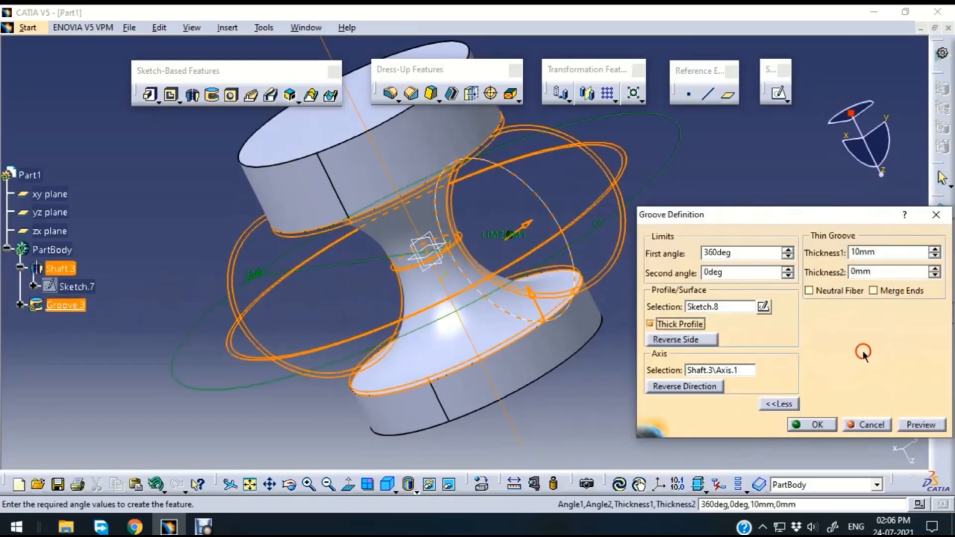
{"action": "left_click", "coordinate": [932, 425]}
{"action": "middle_click_drag", "start_coordinate": [669, 178], "coordinate": [577, 158]}
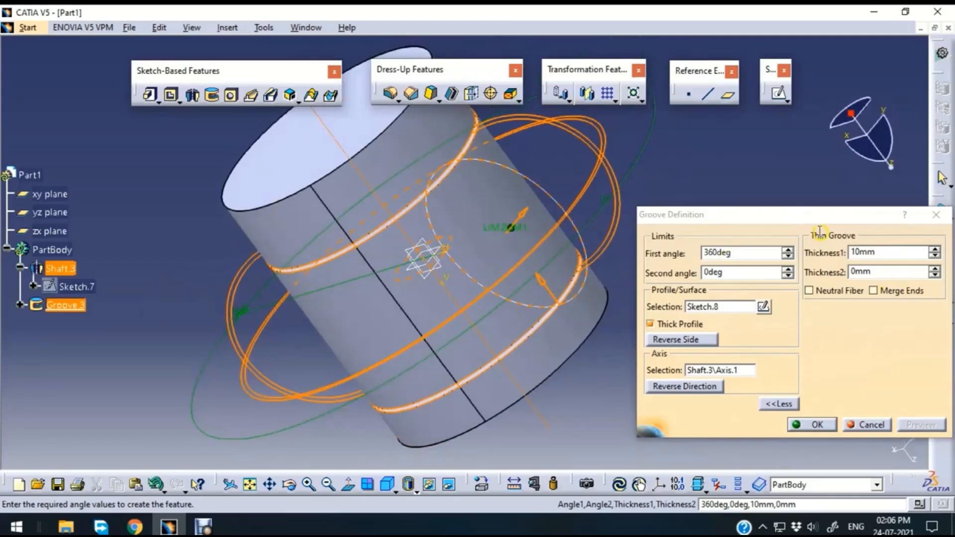
{"action": "middle_click_drag", "start_coordinate": [556, 418], "coordinate": [545, 240]}
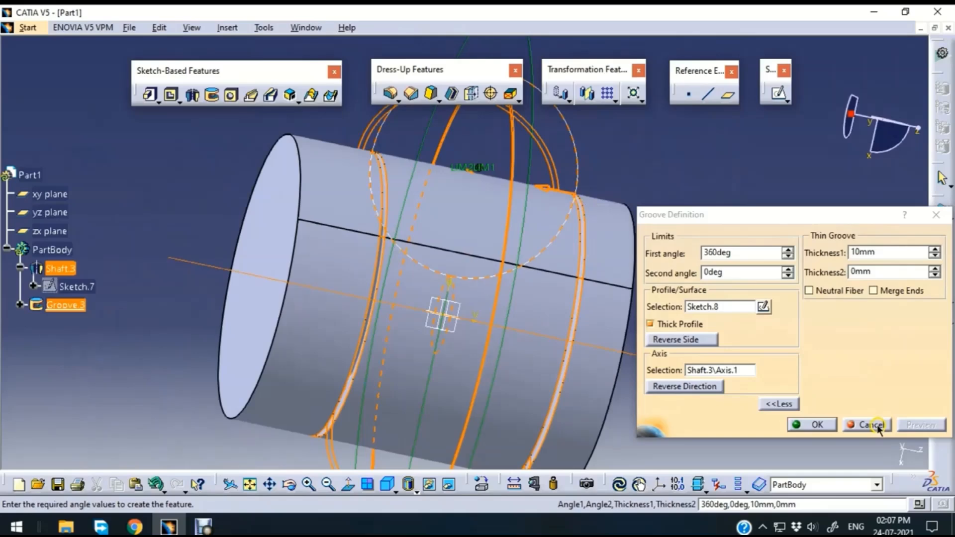
{"action": "left_click", "coordinate": [813, 423]}
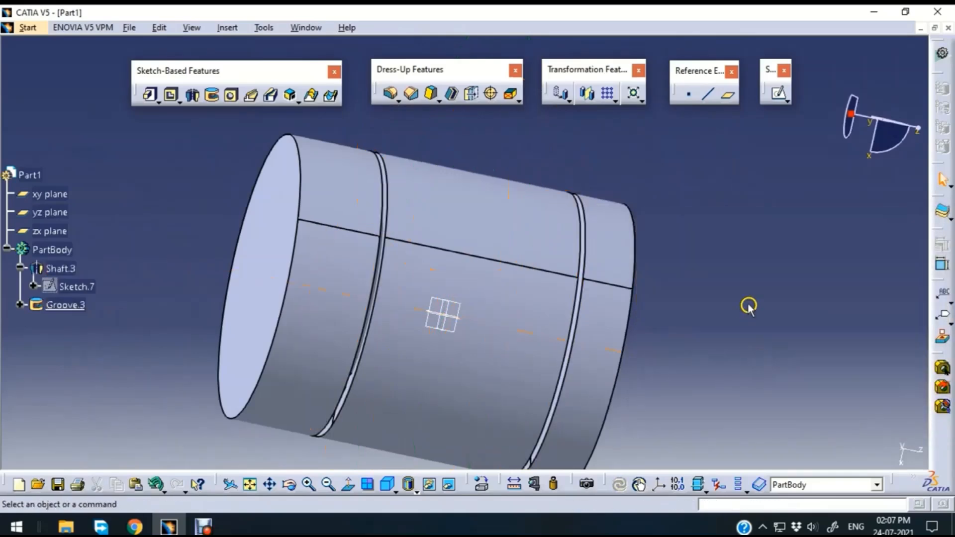
- Reopen the groove's definition, turn off its thick profile, and apply the change
{"action": "middle_click_drag", "start_coordinate": [748, 306], "coordinate": [509, 448]}
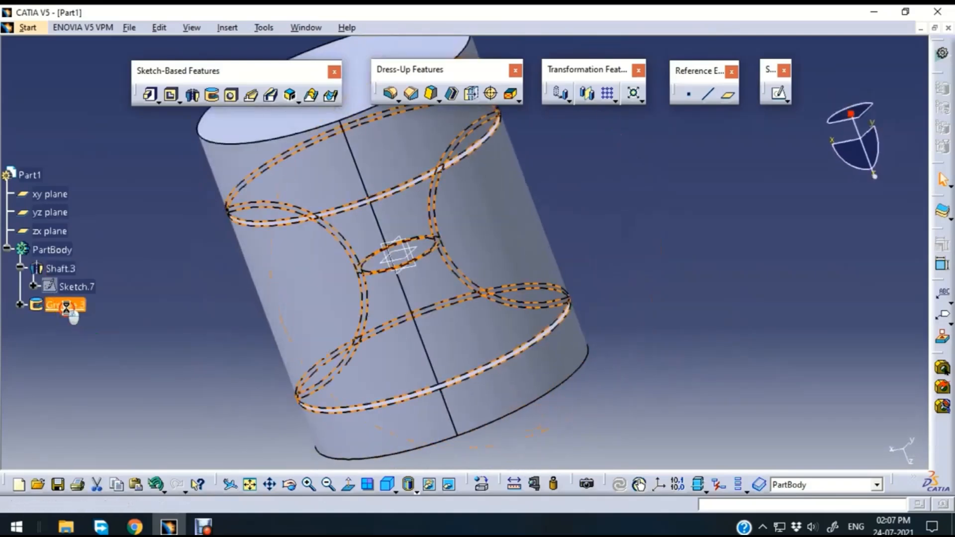
{"action": "double_click", "coordinate": [65, 305]}
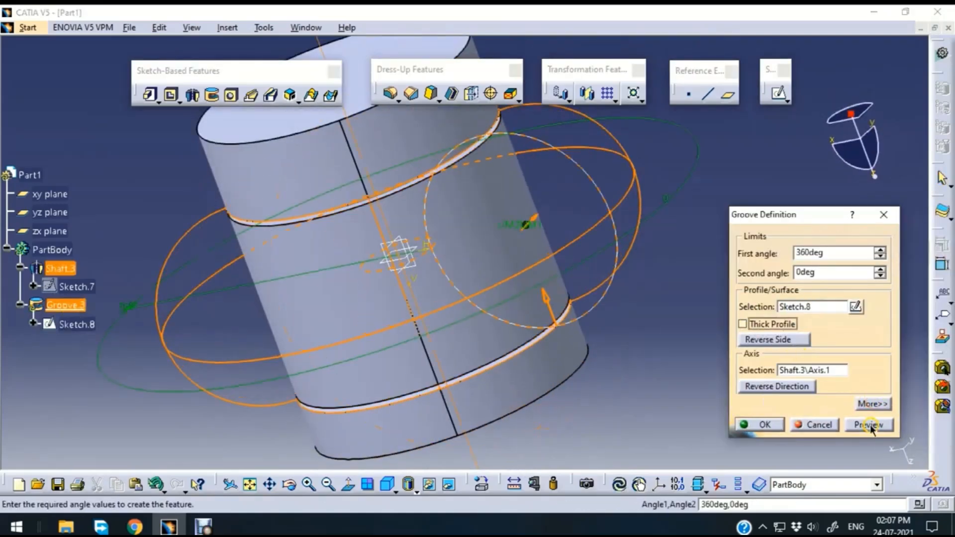
{"action": "left_click", "coordinate": [868, 425]}
{"action": "left_click", "coordinate": [771, 425]}
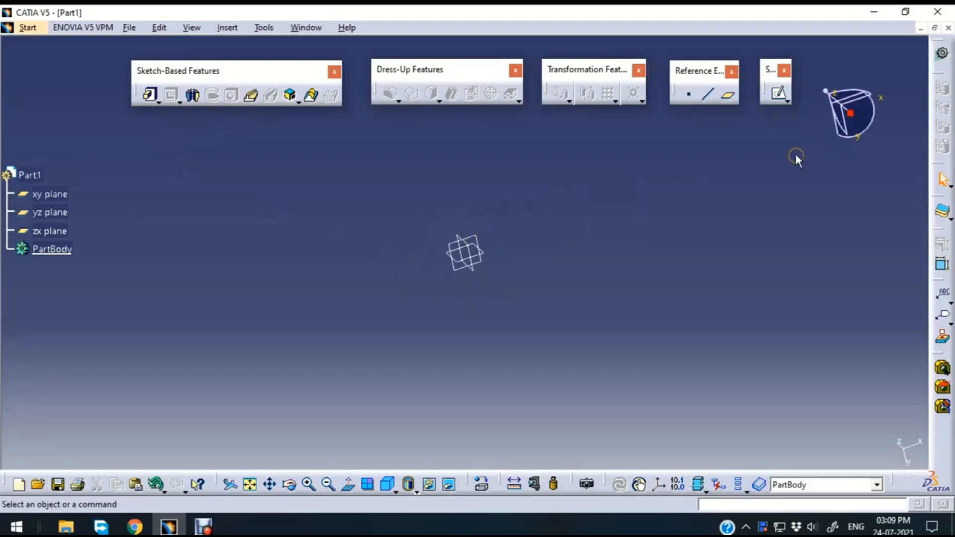
- In the empty part, sketch a circle centred on the origin of the xy plane, and exit the sketch
{"action": "left_click", "coordinate": [772, 111]}
{"action": "left_click", "coordinate": [778, 94]}
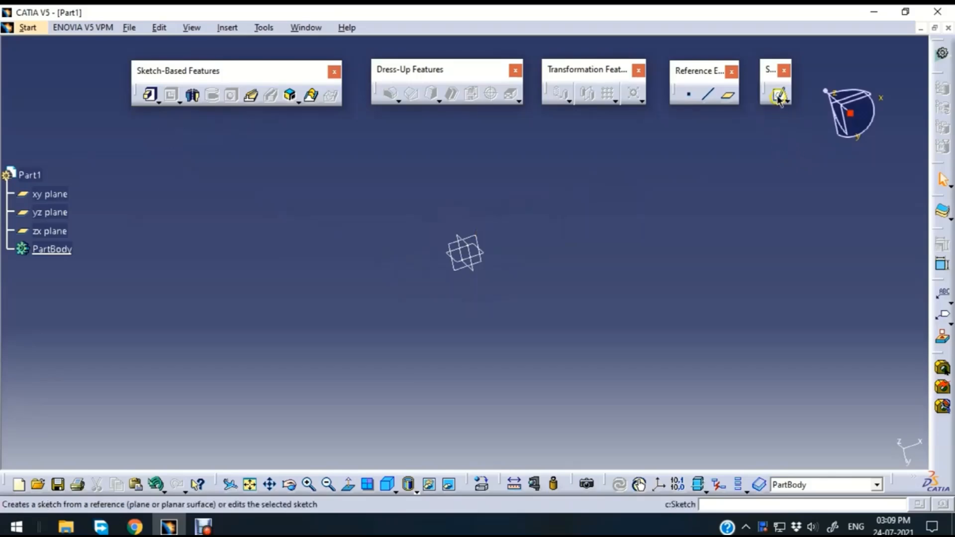
{"action": "left_click", "coordinate": [478, 240]}
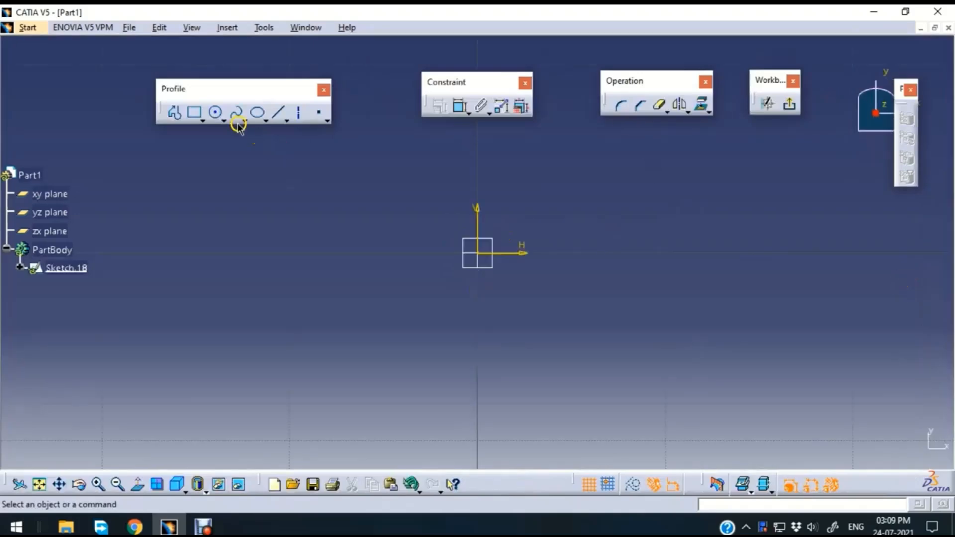
{"action": "left_click", "coordinate": [215, 114]}
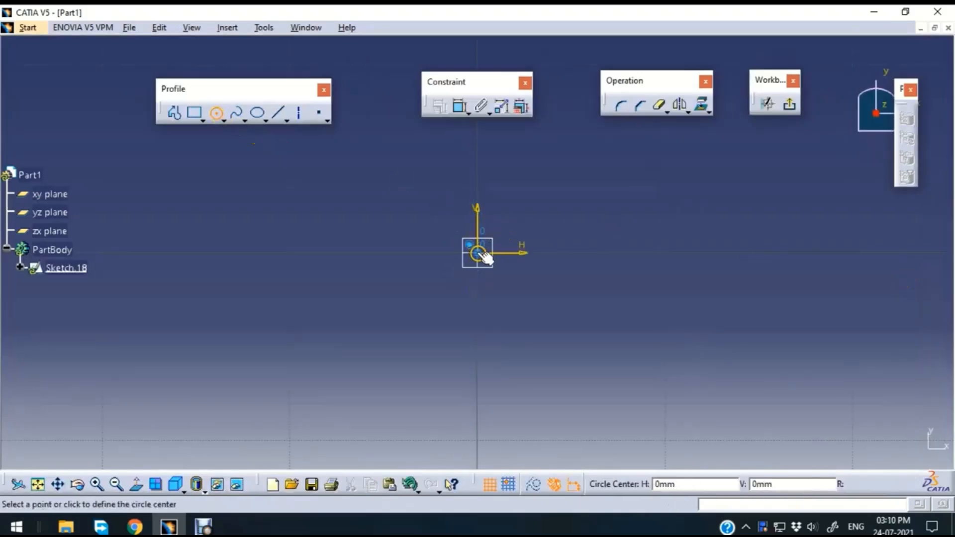
{"action": "left_click", "coordinate": [477, 253]}
{"action": "left_click", "coordinate": [578, 265]}
{"action": "left_click", "coordinate": [789, 104]}
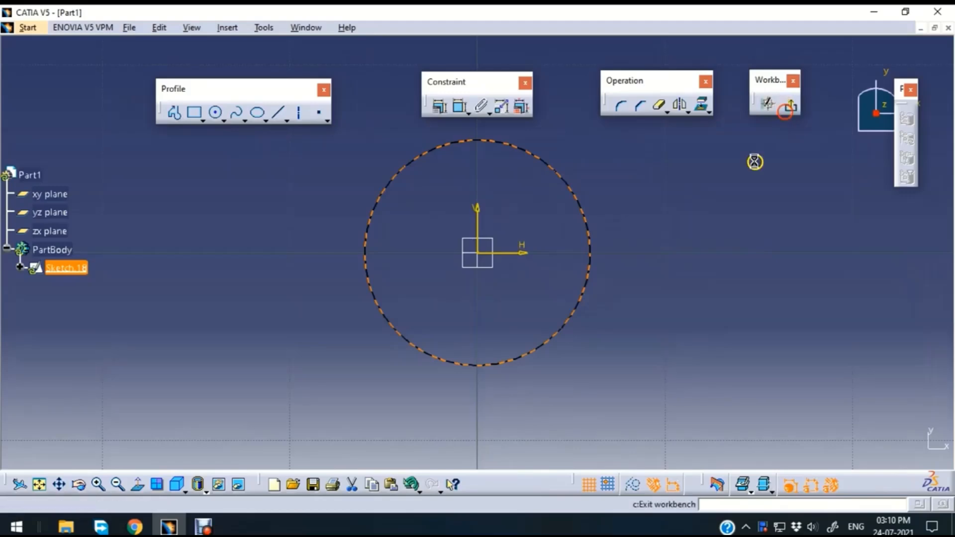
- Reopen the circle sketch, constrain the circle's diameter to 200 mm, and exit the sketch
{"action": "middle_click_drag", "start_coordinate": [639, 174], "coordinate": [622, 258]}
{"action": "left_click", "coordinate": [500, 222]}
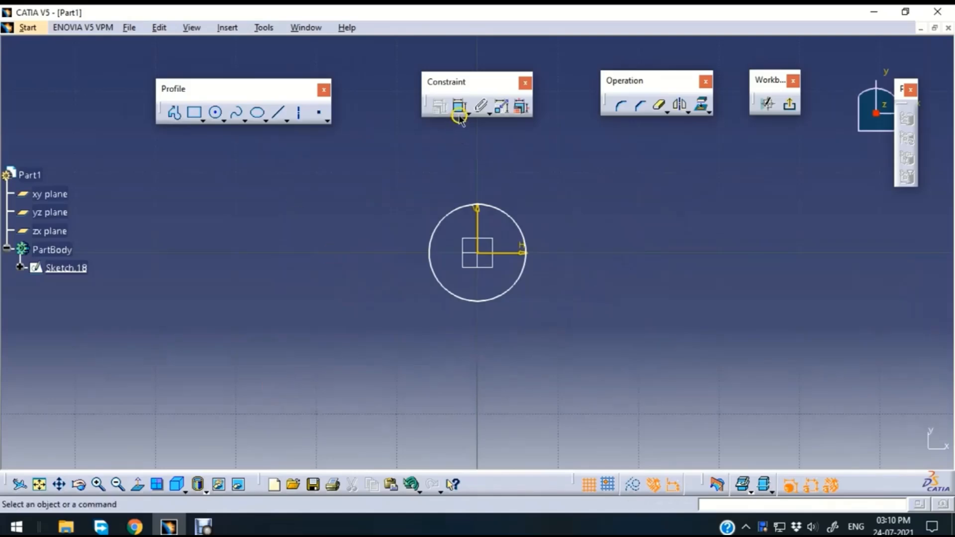
{"action": "left_click", "coordinate": [458, 114]}
{"action": "left_click", "coordinate": [506, 212]}
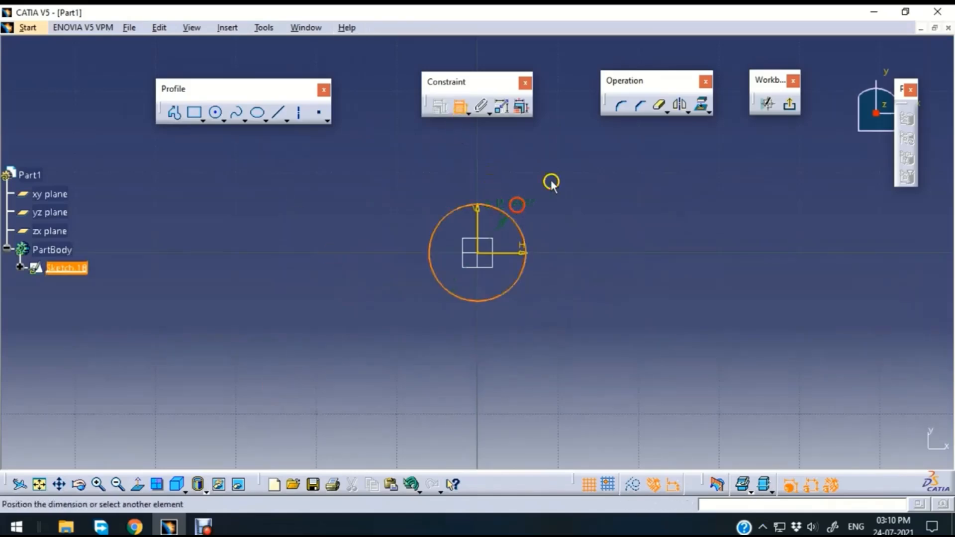
{"action": "double_click", "coordinate": [592, 150]}
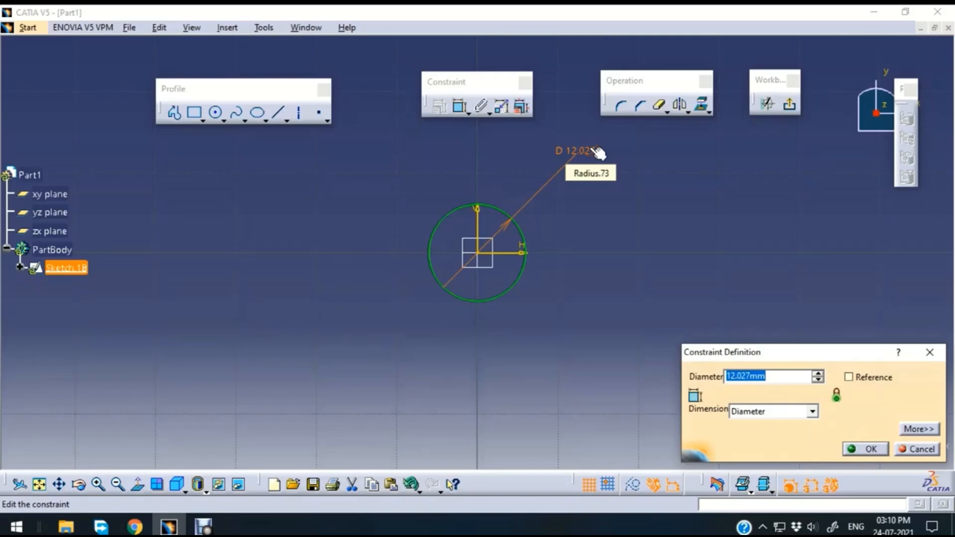
{"action": "key", "text": "Return"}
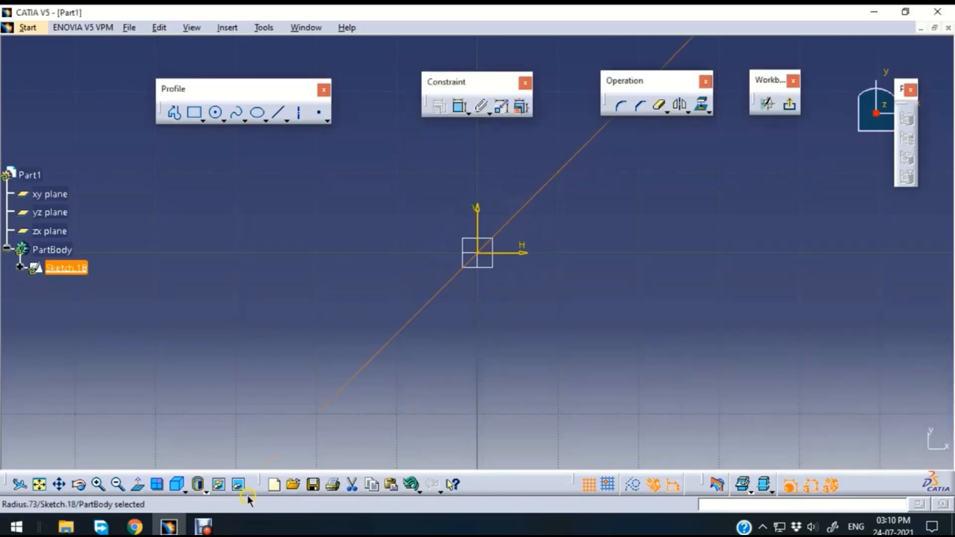
{"action": "left_click", "coordinate": [39, 484]}
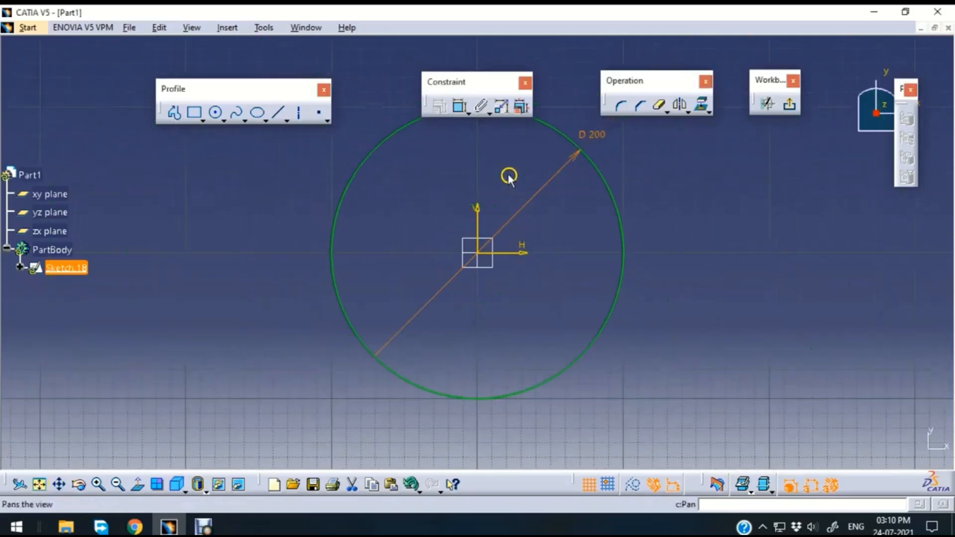
{"action": "left_click", "coordinate": [234, 151]}
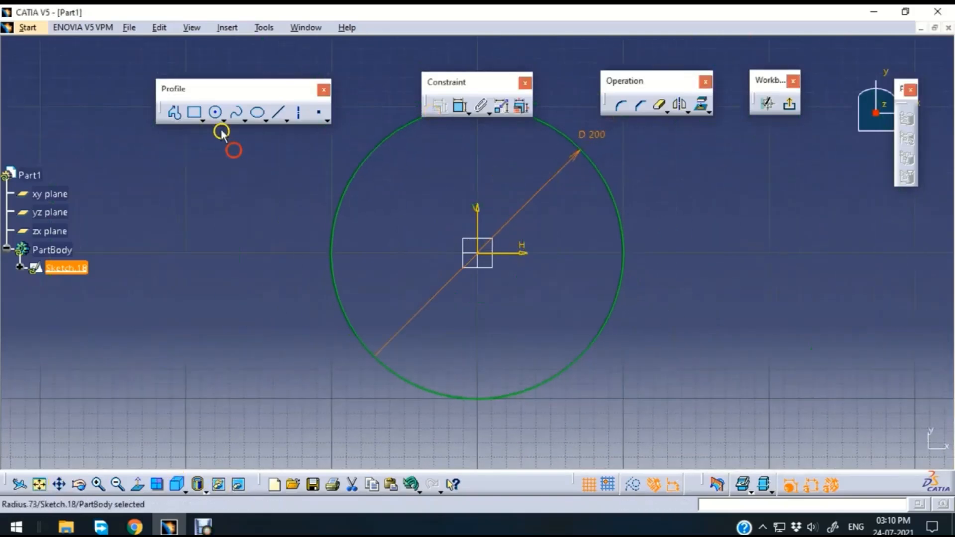
{"action": "left_click", "coordinate": [785, 107]}
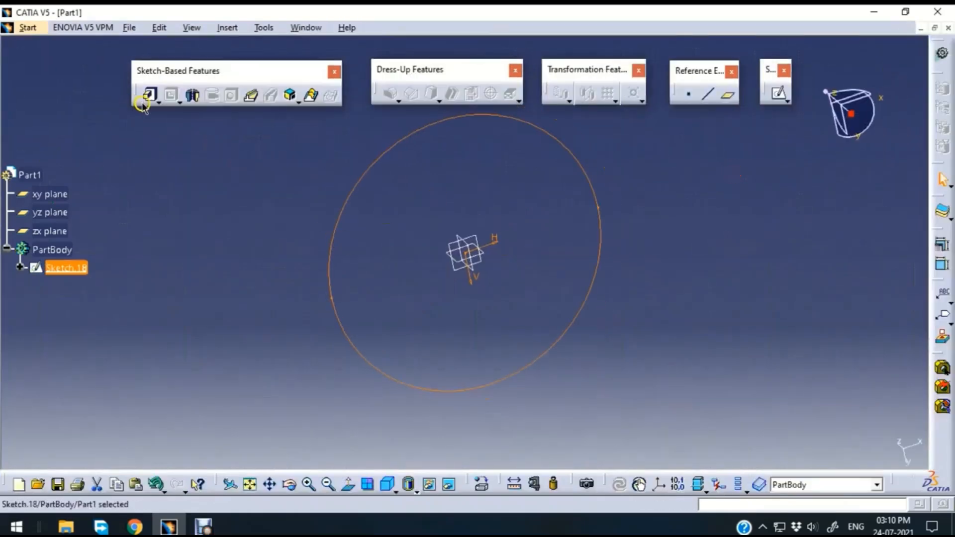
- Preview a 1000 mm pad of the circle sketch, inspect the straight extrusion, and cancel the pad
{"action": "left_click", "coordinate": [149, 96]}
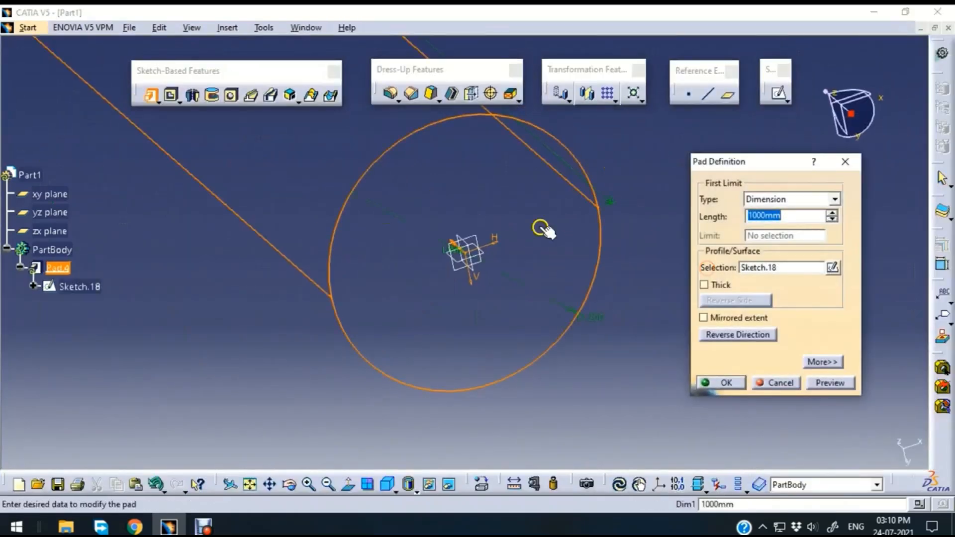
{"action": "left_click", "coordinate": [840, 383]}
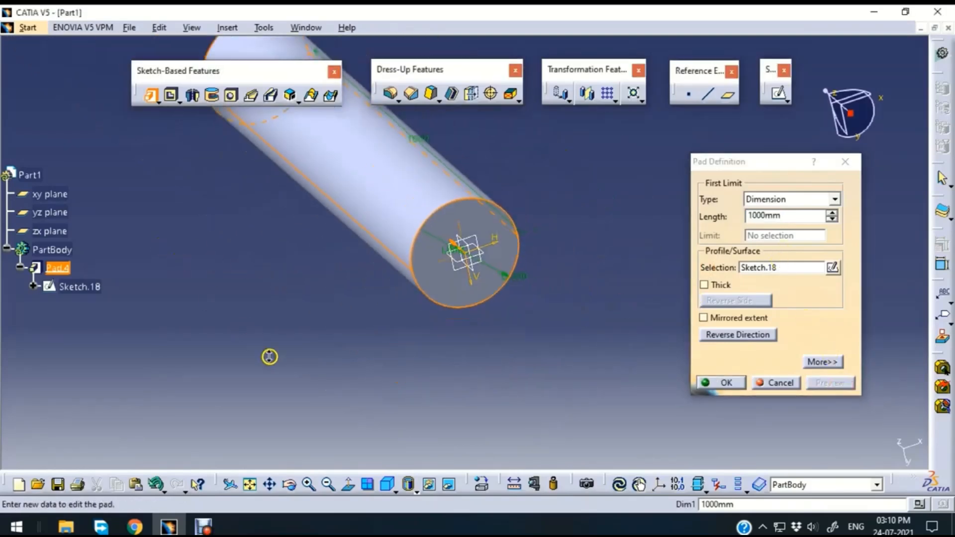
{"action": "middle_click_drag", "start_coordinate": [269, 357], "coordinate": [305, 405]}
{"action": "middle_click_drag", "start_coordinate": [307, 243], "coordinate": [300, 310]}
{"action": "middle_click_drag", "start_coordinate": [277, 262], "coordinate": [563, 320]}
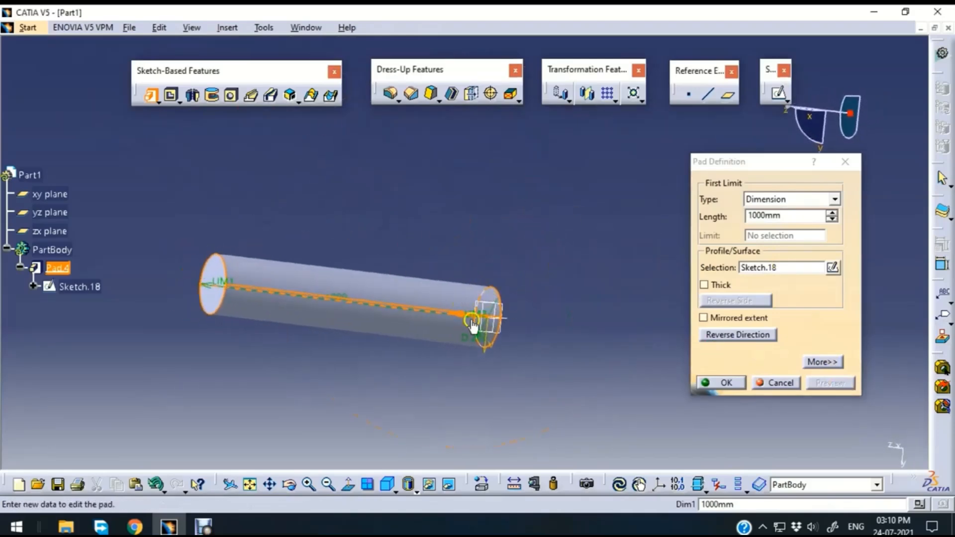
{"action": "middle_click_drag", "start_coordinate": [578, 280], "coordinate": [258, 119]}
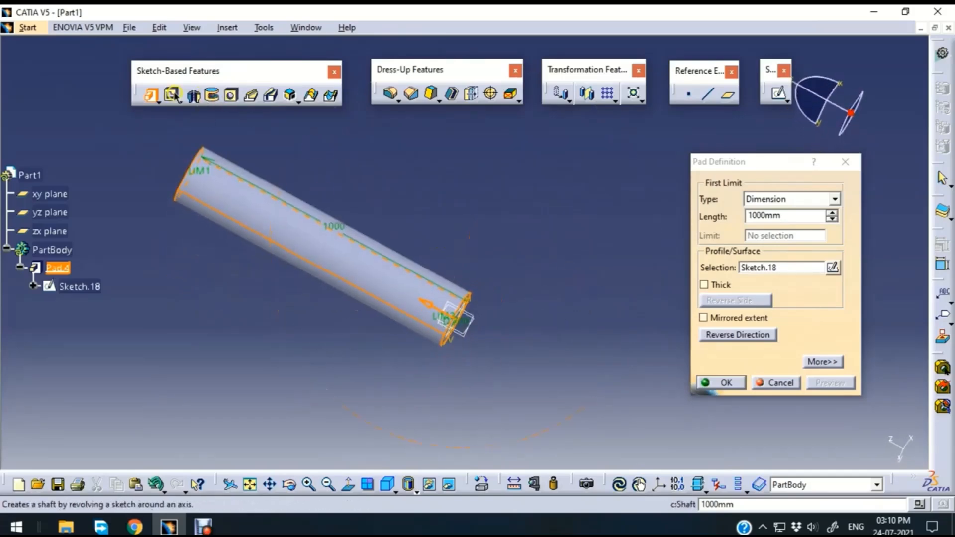
{"action": "middle_click_drag", "start_coordinate": [505, 213], "coordinate": [567, 278]}
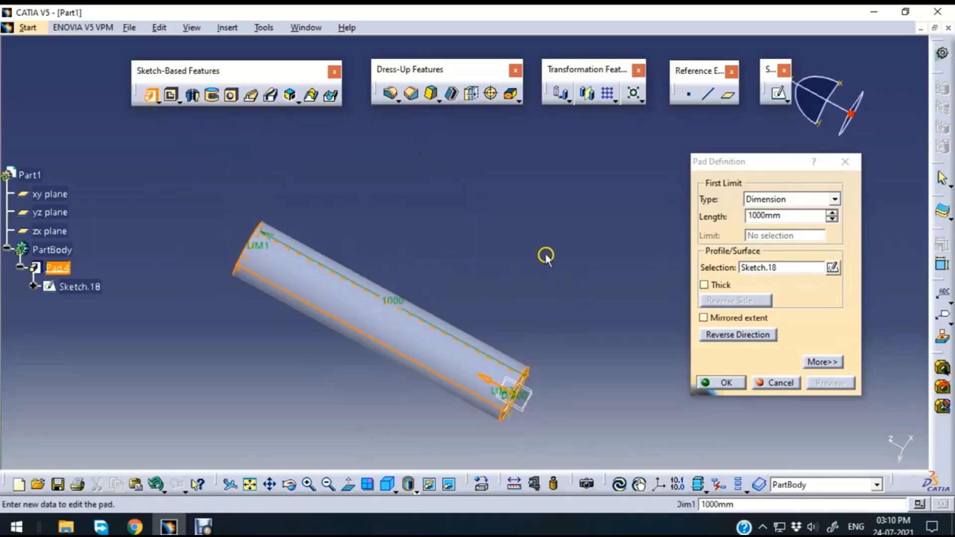
{"action": "left_click", "coordinate": [788, 384]}
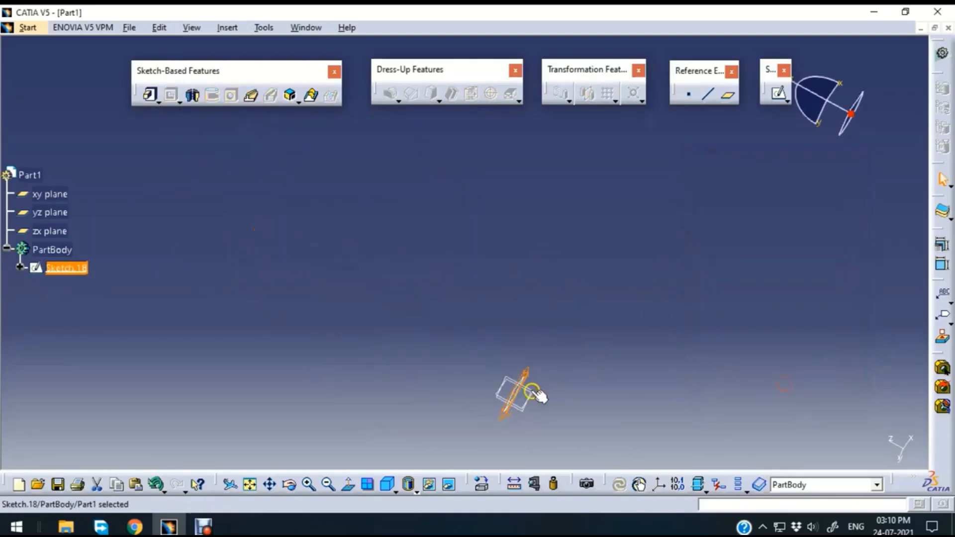
- Start a new sketch on the zx plane for the path, with the circle profile's origin in view
{"action": "mouse_move", "coordinate": [685, 350]}
{"action": "middle_mouse_down"}
{"action": "mouse_move", "coordinate": [698, 348]}
{"action": "mouse_move", "coordinate": [631, 364]}
{"action": "mouse_move", "coordinate": [559, 334]}
{"action": "mouse_move", "coordinate": [562, 348]}
{"action": "mouse_move", "coordinate": [485, 409]}
{"action": "mouse_move", "coordinate": [383, 429]}
{"action": "mouse_move", "coordinate": [360, 402]}
{"action": "mouse_move", "coordinate": [379, 365]}
{"action": "middle_mouse_up"}
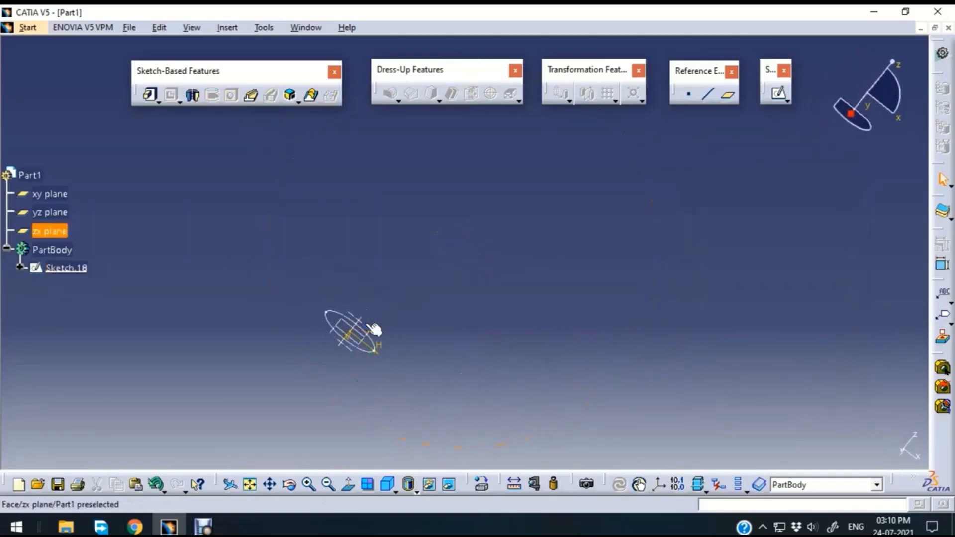
{"action": "mouse_move", "coordinate": [418, 330]}
{"action": "middle_mouse_down"}
{"action": "mouse_move", "coordinate": [332, 350]}
{"action": "mouse_move", "coordinate": [328, 368]}
{"action": "mouse_move", "coordinate": [321, 359]}
{"action": "middle_mouse_up"}
{"action": "left_click", "coordinate": [476, 262]}
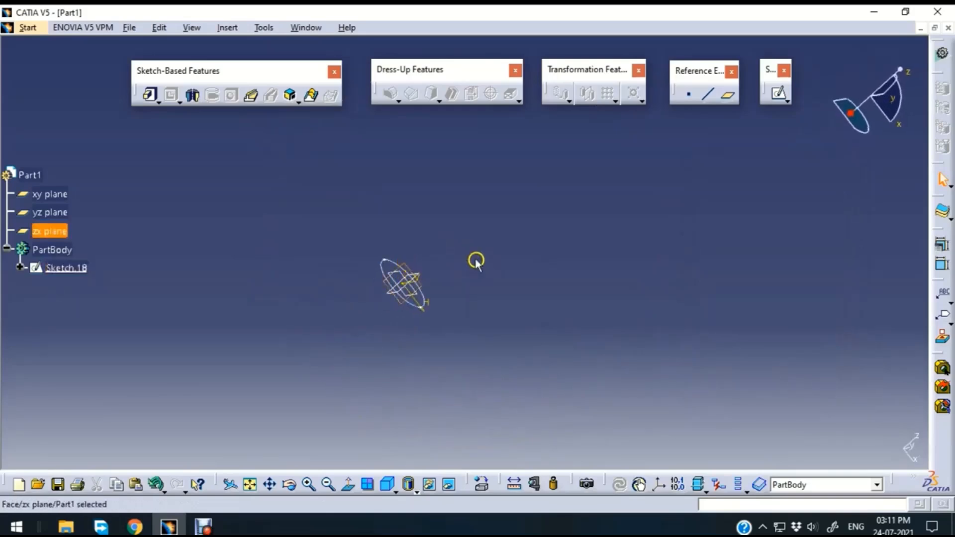
{"action": "left_click", "coordinate": [778, 94]}
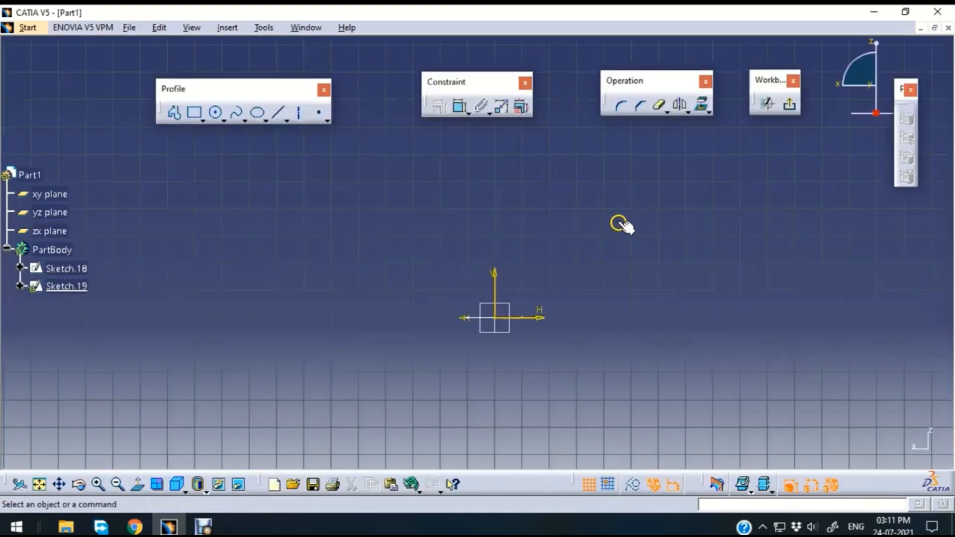
{"action": "middle_click_drag", "start_coordinate": [618, 223], "coordinate": [677, 403]}
{"action": "scroll", "coordinate": [722, 356], "scroll_direction": "up", "scroll_amount": 2}
{"action": "mouse_move", "coordinate": [725, 303]}
{"action": "middle_mouse_down"}
{"action": "mouse_move", "coordinate": [557, 207]}
{"action": "mouse_move", "coordinate": [585, 318]}
{"action": "middle_mouse_up"}
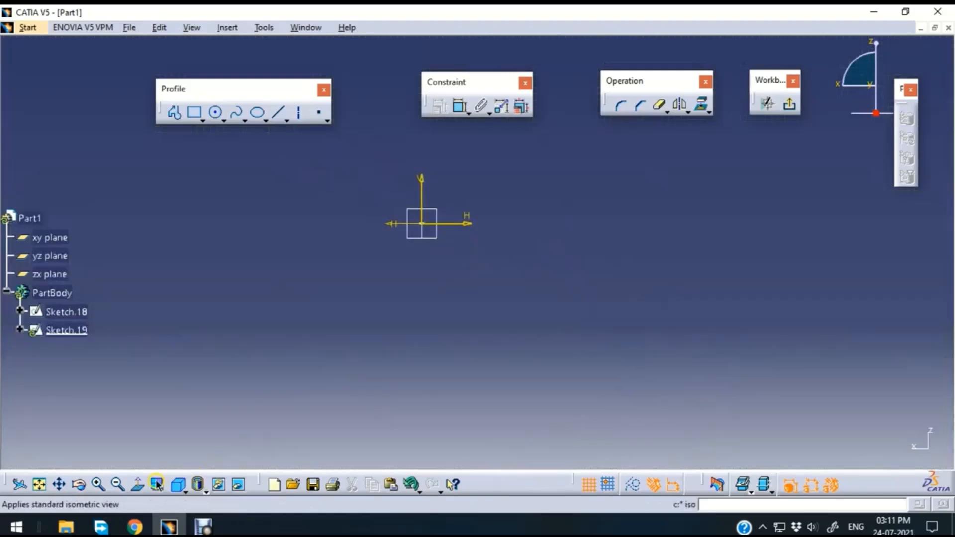
{"action": "left_click", "coordinate": [38, 484]}
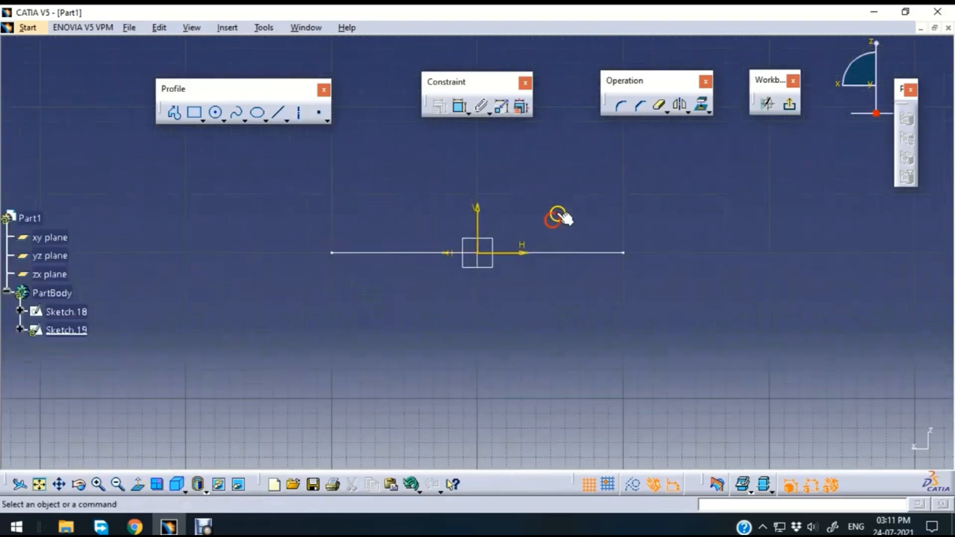
{"action": "middle_click_drag", "start_coordinate": [584, 154], "coordinate": [572, 247]}
{"action": "mouse_move", "coordinate": [599, 144]}
{"action": "middle_mouse_down"}
{"action": "mouse_move", "coordinate": [441, 276]}
{"action": "mouse_move", "coordinate": [423, 329]}
{"action": "middle_mouse_up"}
{"action": "middle_click_drag", "start_coordinate": [458, 235], "coordinate": [352, 290]}
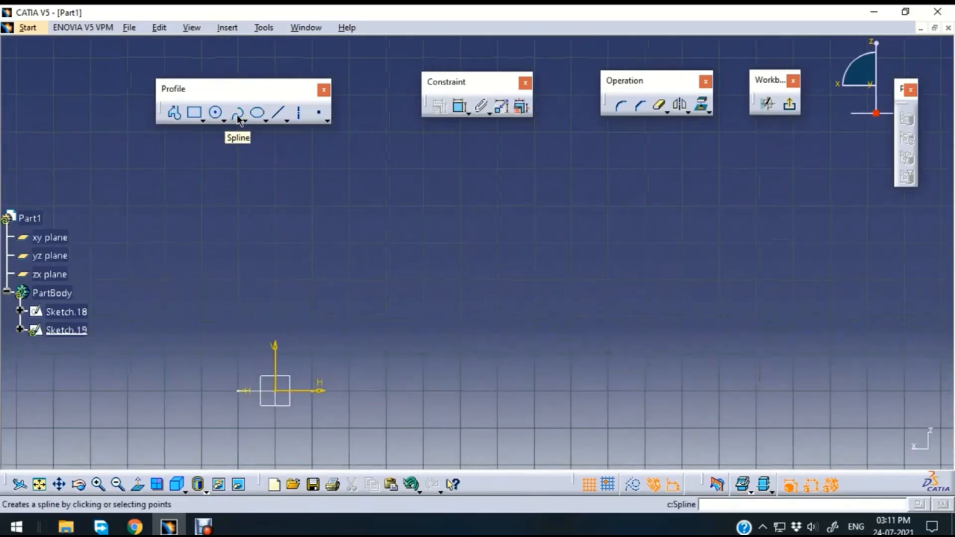
- Draw a vertical line about 279 mm long upward from the sketch origin
{"action": "left_click", "coordinate": [238, 114]}
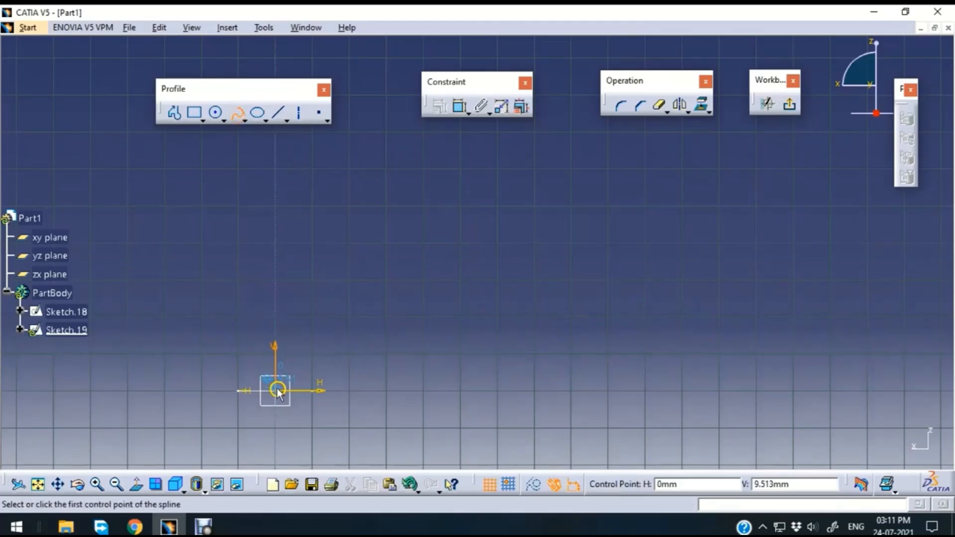
{"action": "left_click", "coordinate": [278, 112]}
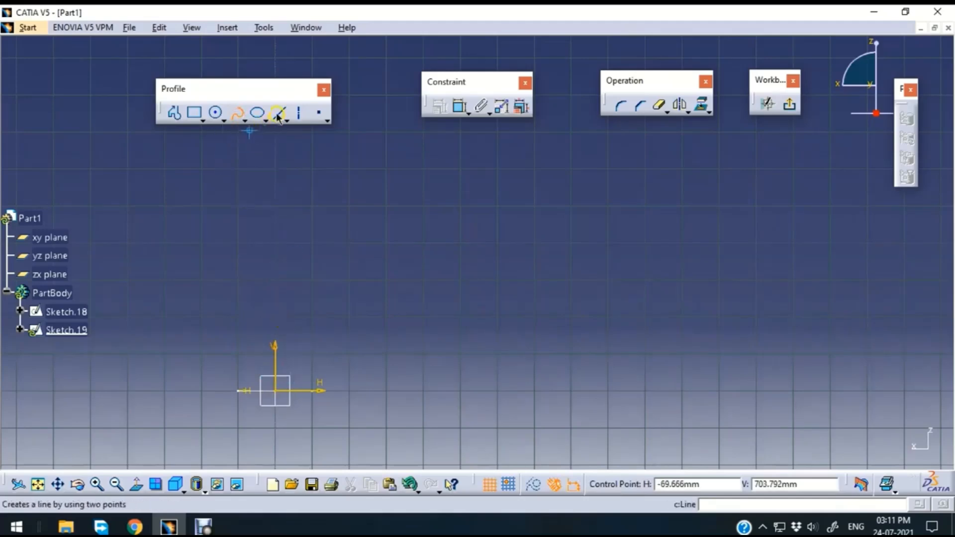
{"action": "left_click", "coordinate": [281, 390]}
{"action": "left_click", "coordinate": [274, 286]}
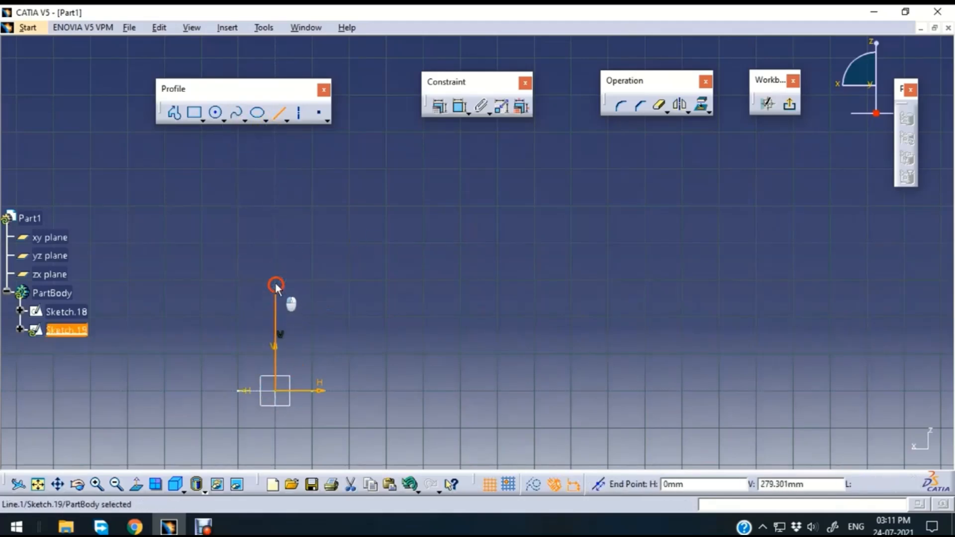
- Draw a centre-based arc starting just above the vertical line's upper end and curving over towards the positive H direction
{"action": "left_click", "coordinate": [215, 113]}
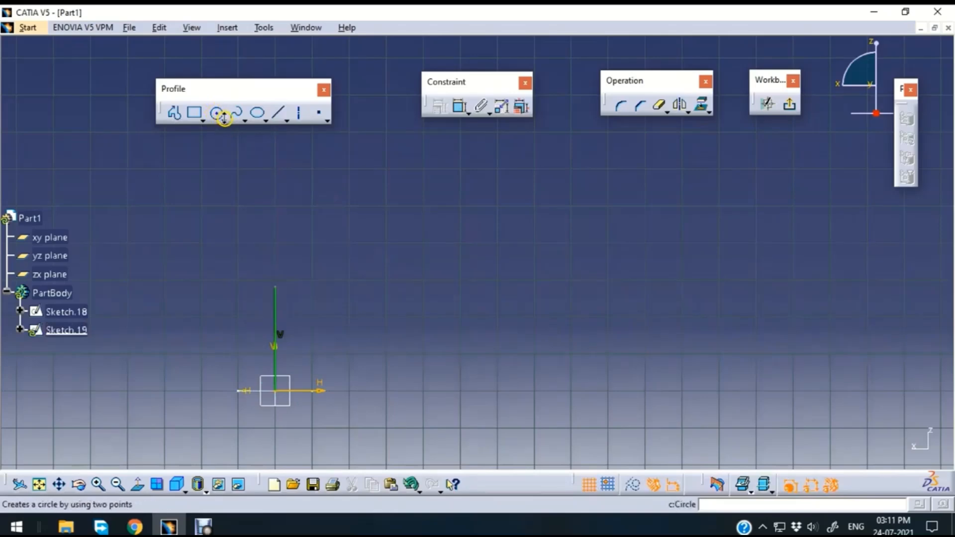
{"action": "left_click", "coordinate": [223, 119]}
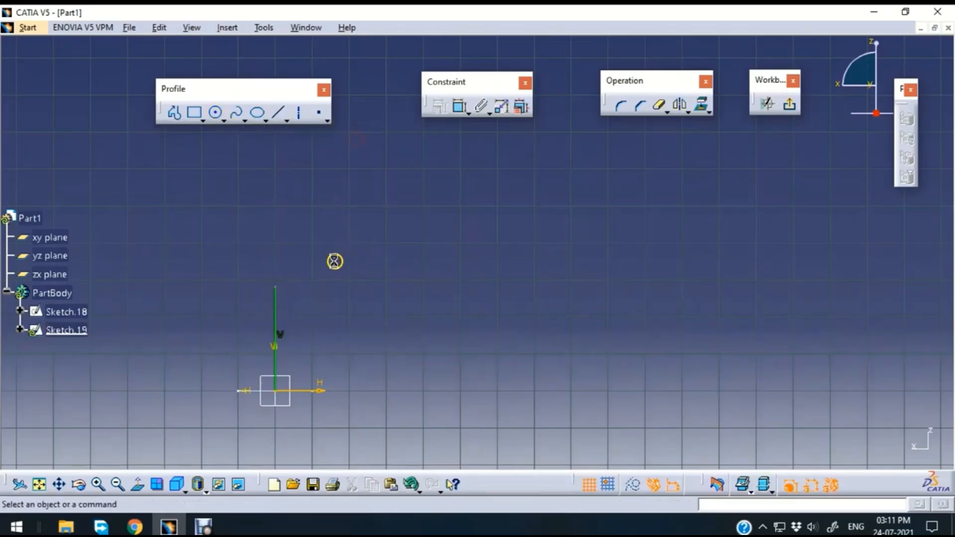
{"action": "left_click", "coordinate": [351, 266]}
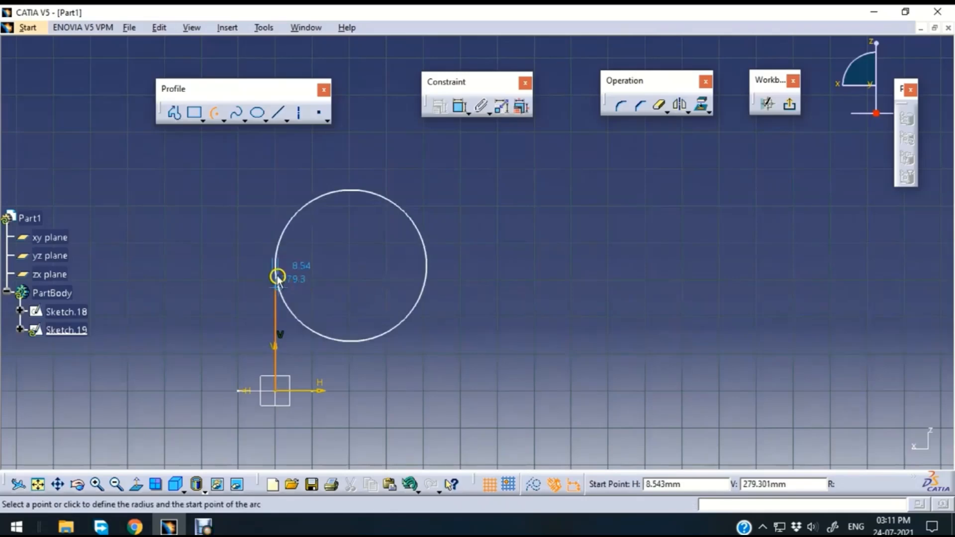
{"action": "left_click", "coordinate": [274, 266]}
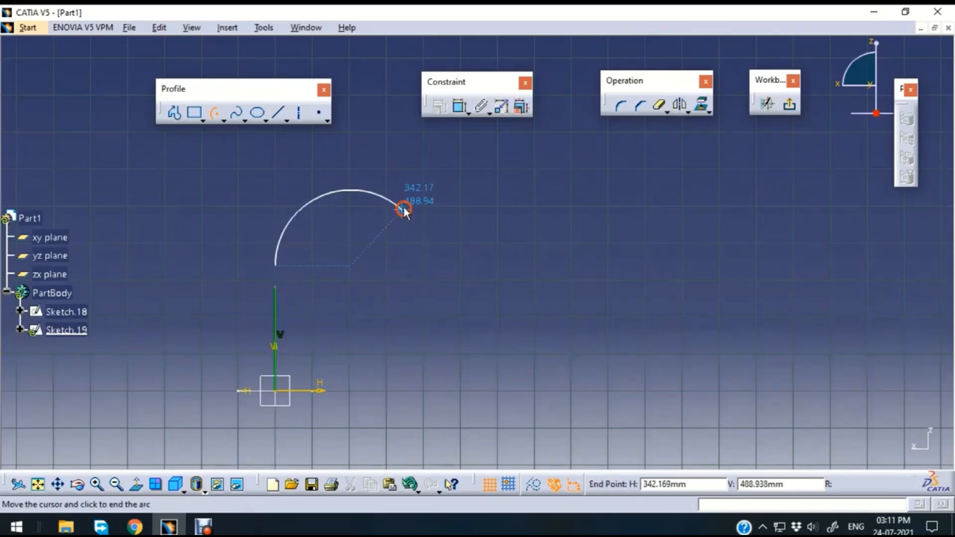
{"action": "left_click", "coordinate": [365, 191]}
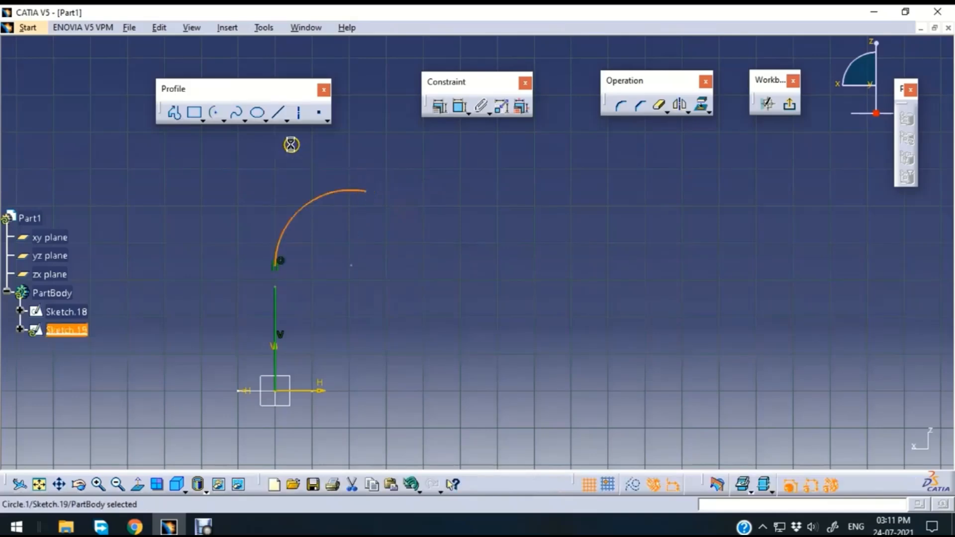
- Draw a horizontal line from the arc's upper end outward in the positive H direction
{"action": "left_click", "coordinate": [284, 111]}
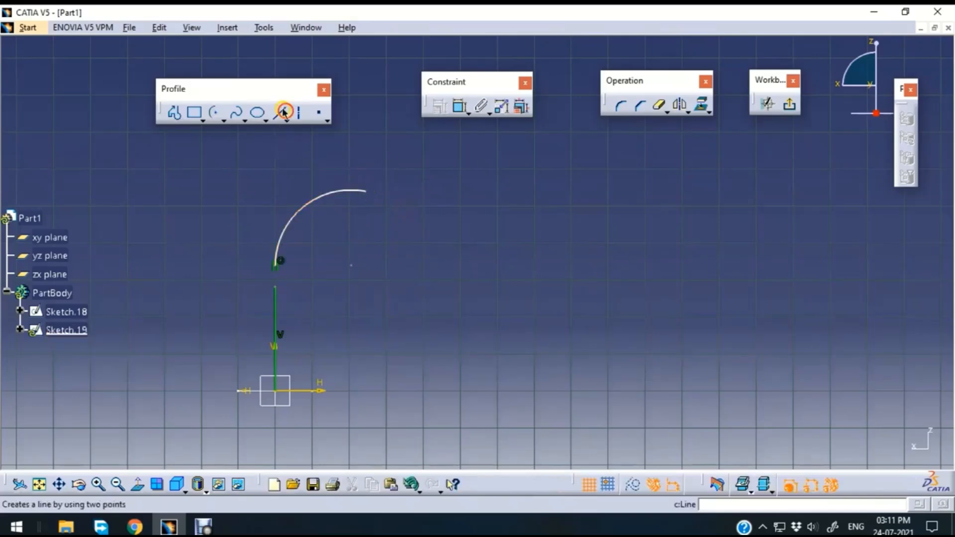
{"action": "left_click", "coordinate": [367, 191]}
{"action": "left_click", "coordinate": [514, 192]}
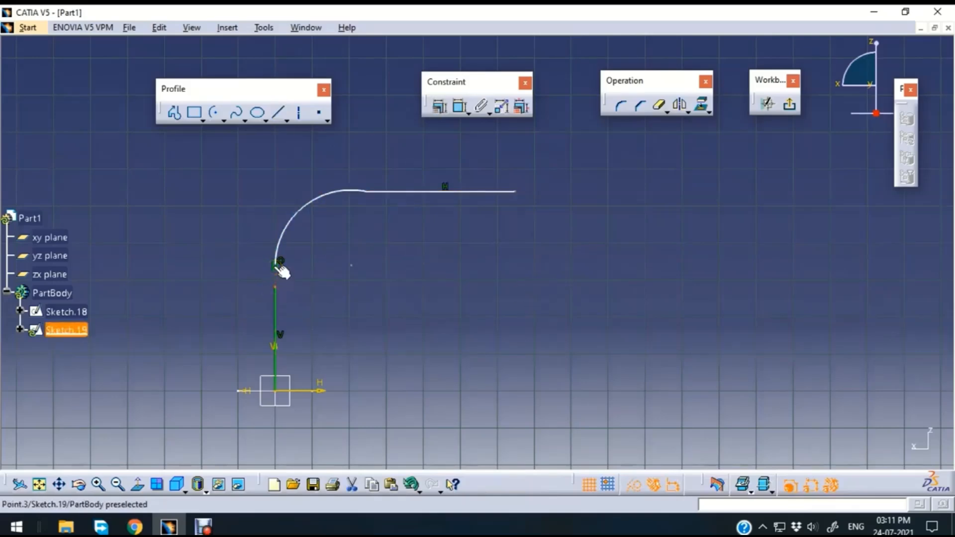
- Apply a coincidence constraint between the vertical line's upper endpoint and the arc's start point
{"action": "left_click", "coordinate": [276, 267]}
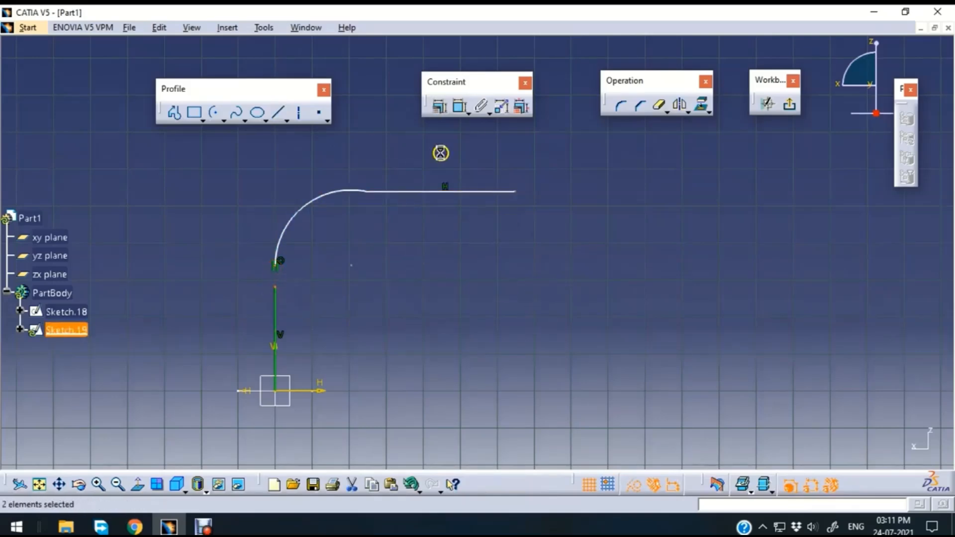
{"action": "left_click", "coordinate": [439, 106]}
{"action": "left_click", "coordinate": [809, 224]}
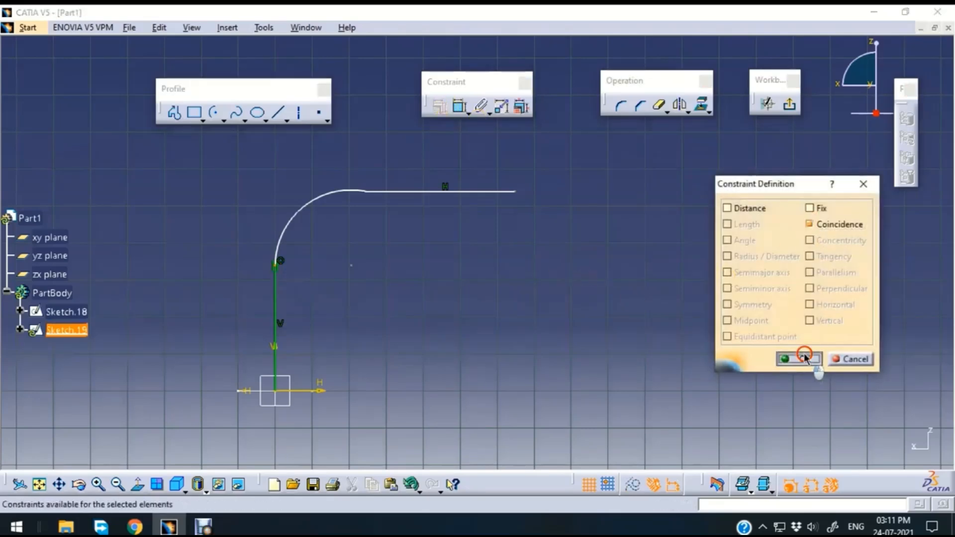
{"action": "left_click", "coordinate": [800, 359]}
- Apply a tangency constraint between the arc and the horizontal line
{"action": "left_click", "coordinate": [347, 195]}
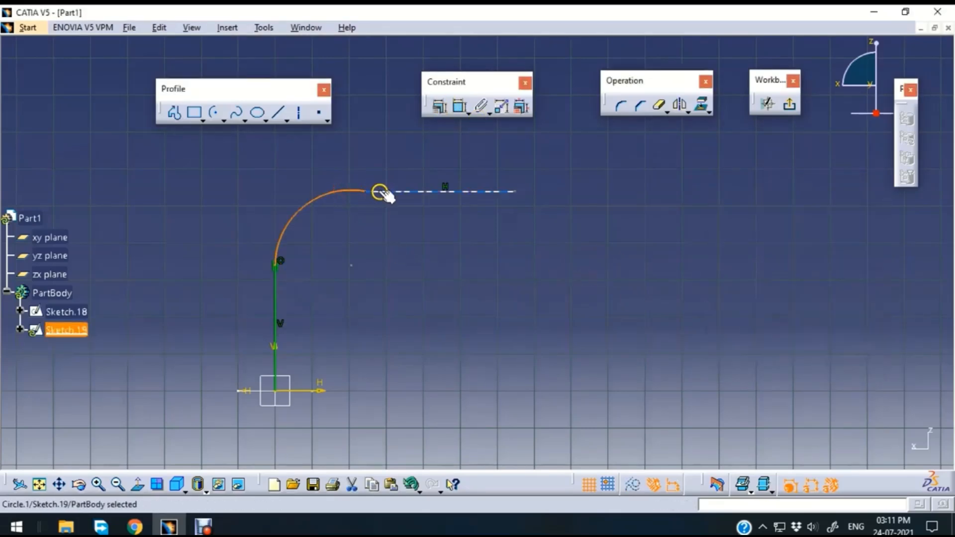
{"action": "left_click", "coordinate": [383, 192], "text": "ctrl"}
{"action": "left_click", "coordinate": [439, 106]}
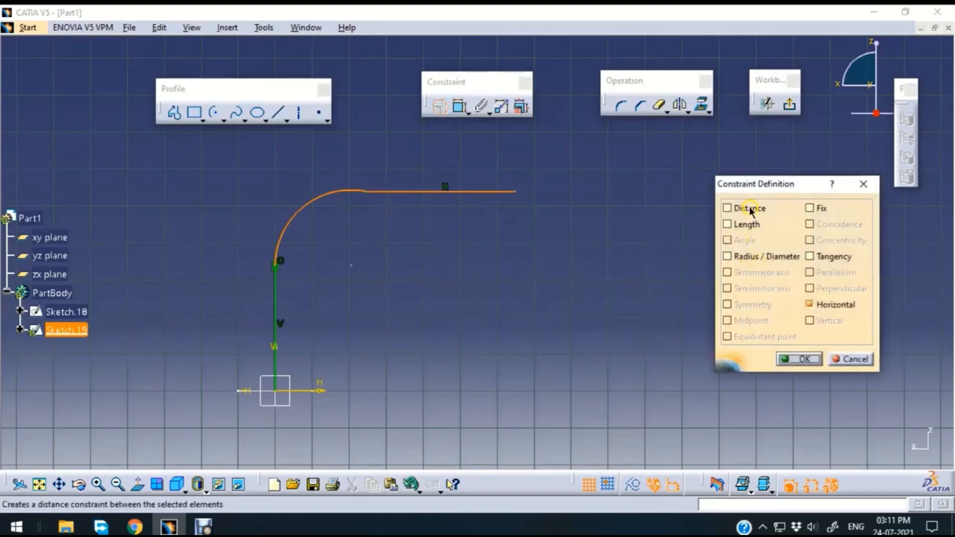
{"action": "left_click", "coordinate": [835, 256]}
{"action": "left_click", "coordinate": [805, 359]}
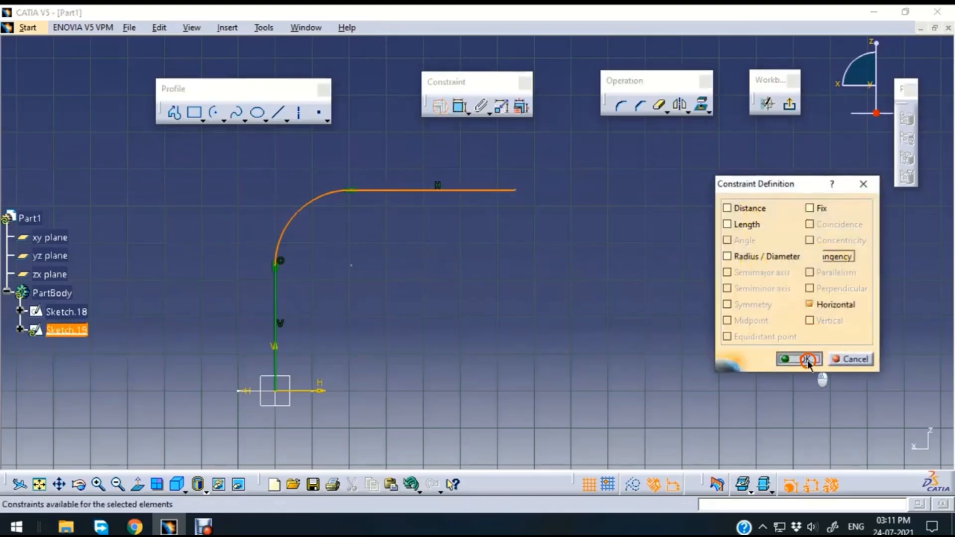
- Constrain the horizontal distance from the vertical line to the horizontal line's free end to 650 mm
{"action": "left_click", "coordinate": [458, 106]}
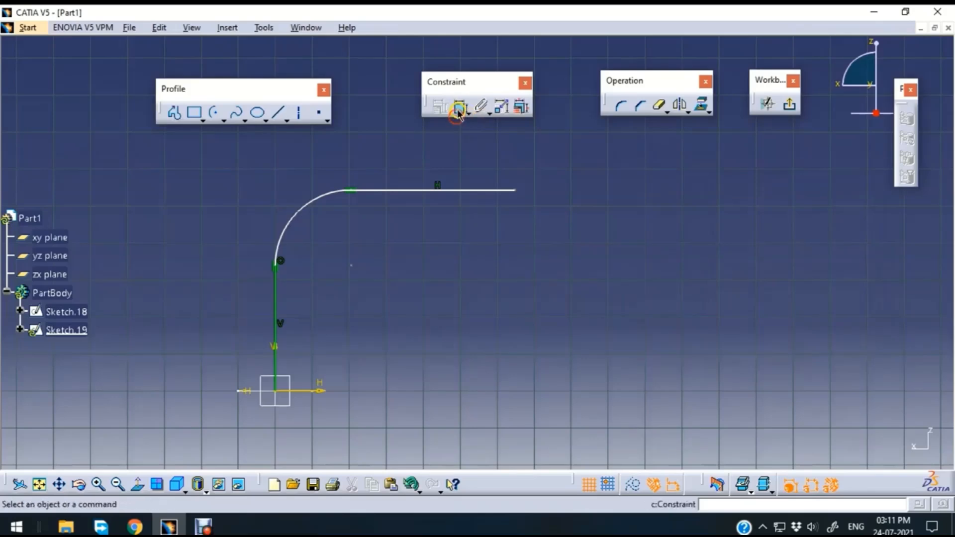
{"action": "left_click", "coordinate": [515, 191]}
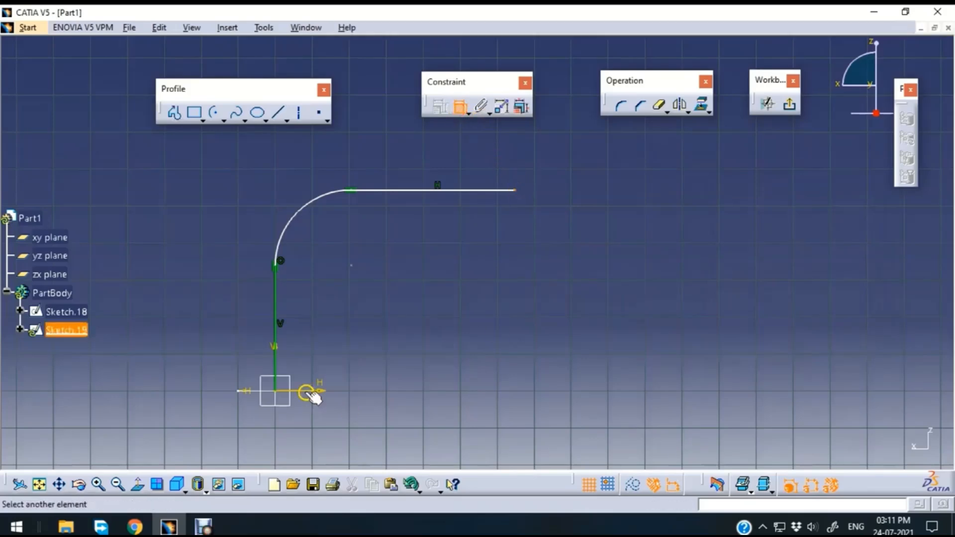
{"action": "left_click", "coordinate": [275, 355]}
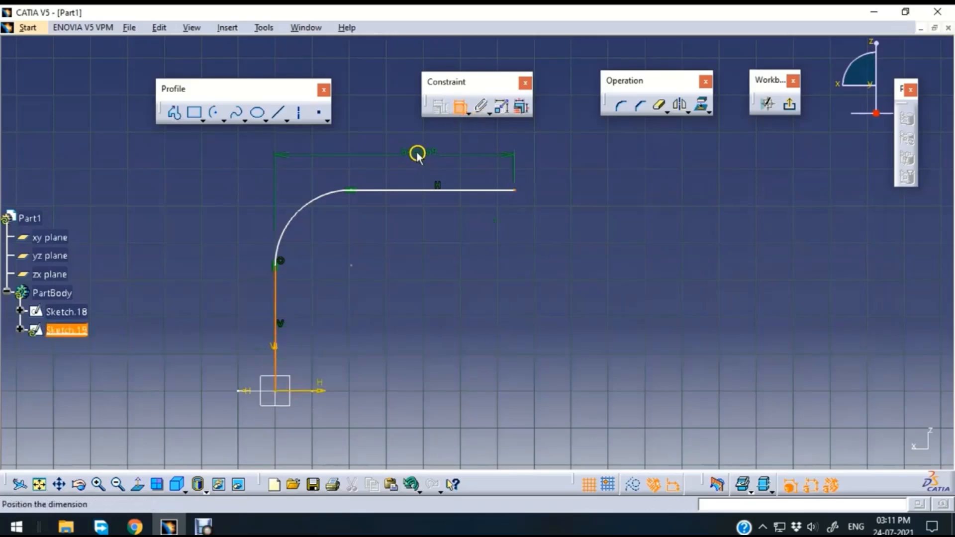
{"action": "left_click", "coordinate": [411, 146]}
{"action": "double_click", "coordinate": [412, 146]}
{"action": "type", "text": "650"}
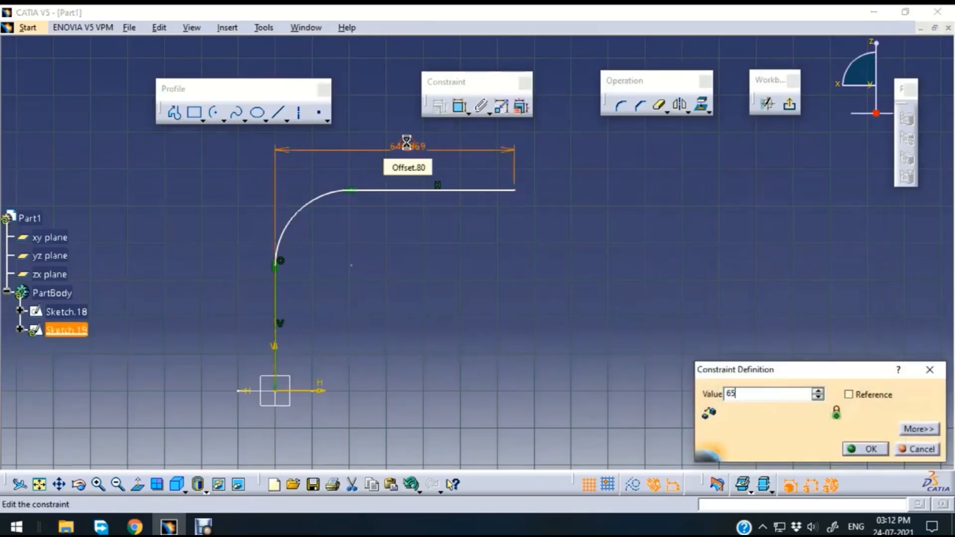
{"action": "key", "text": "Return"}
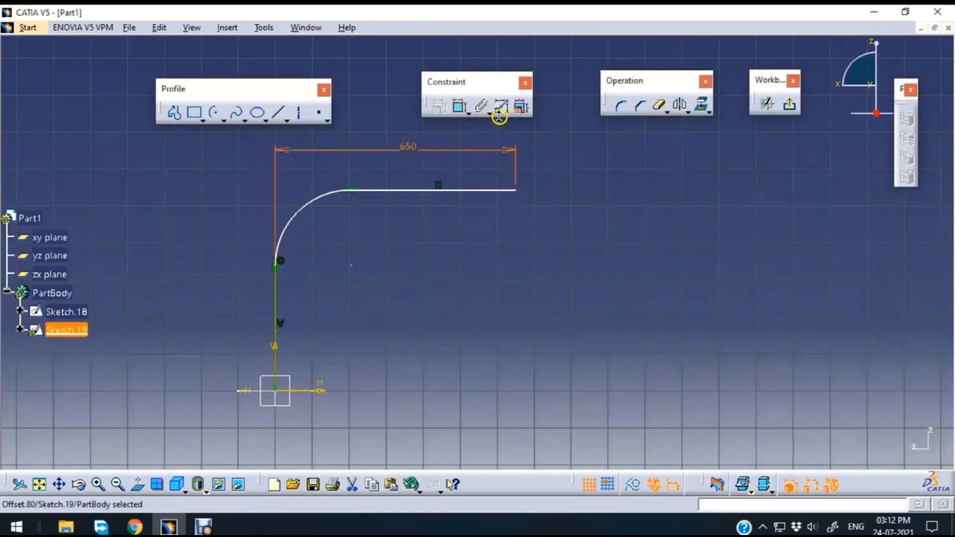
- Constrain the height of the horizontal line above the H axis to 550 mm
{"action": "left_click", "coordinate": [459, 107]}
{"action": "left_click", "coordinate": [514, 190]}
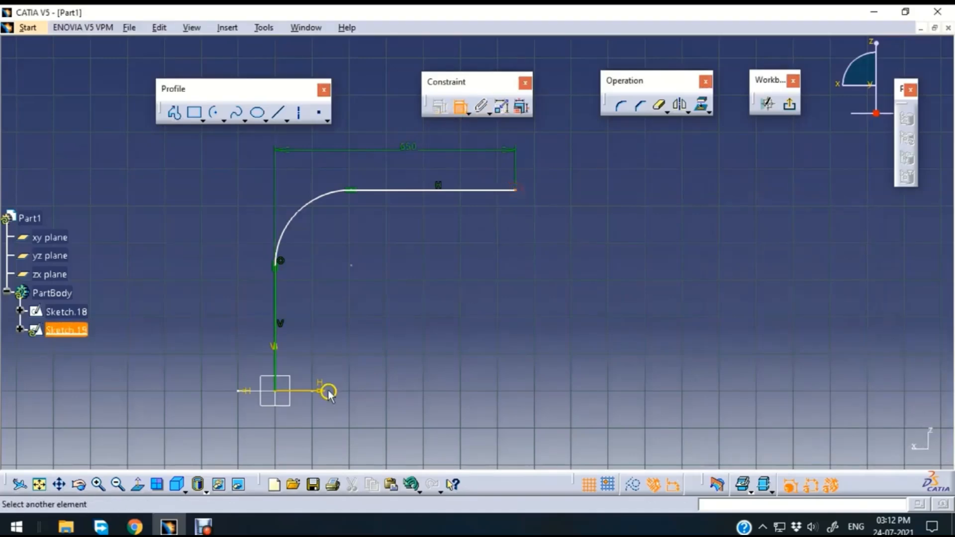
{"action": "left_click", "coordinate": [326, 390]}
{"action": "left_click", "coordinate": [604, 296]}
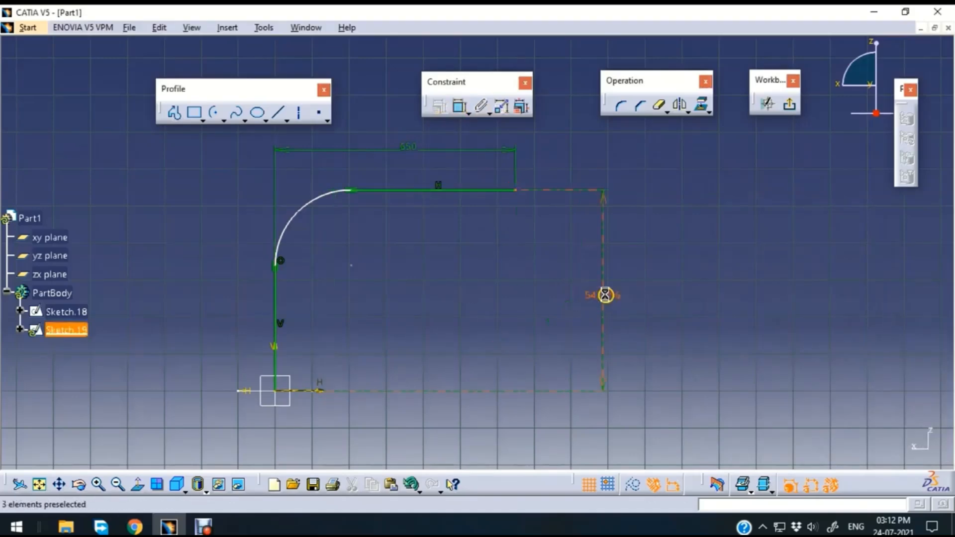
{"action": "double_click", "coordinate": [605, 295]}
{"action": "type", "text": "550mm"}
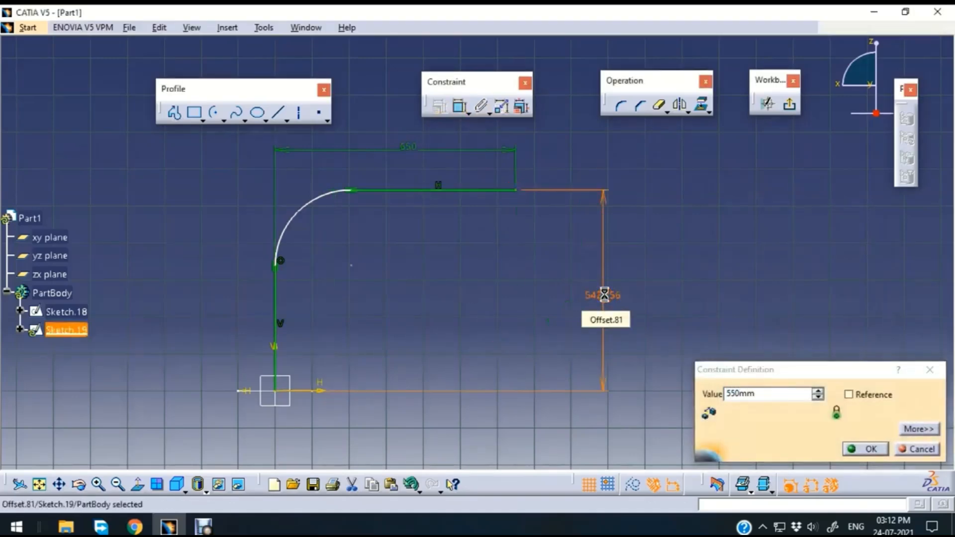
{"action": "key", "text": "Return"}
{"action": "left_click", "coordinate": [508, 285]}
- Constrain the arc's radius to 220 mm and exit the path sketch
{"action": "left_click", "coordinate": [459, 106]}
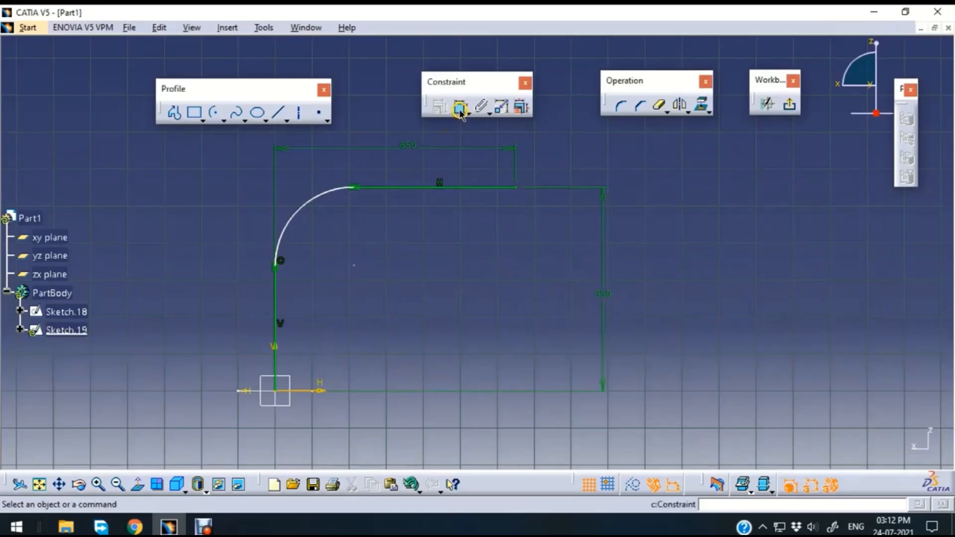
{"action": "left_click", "coordinate": [234, 183]}
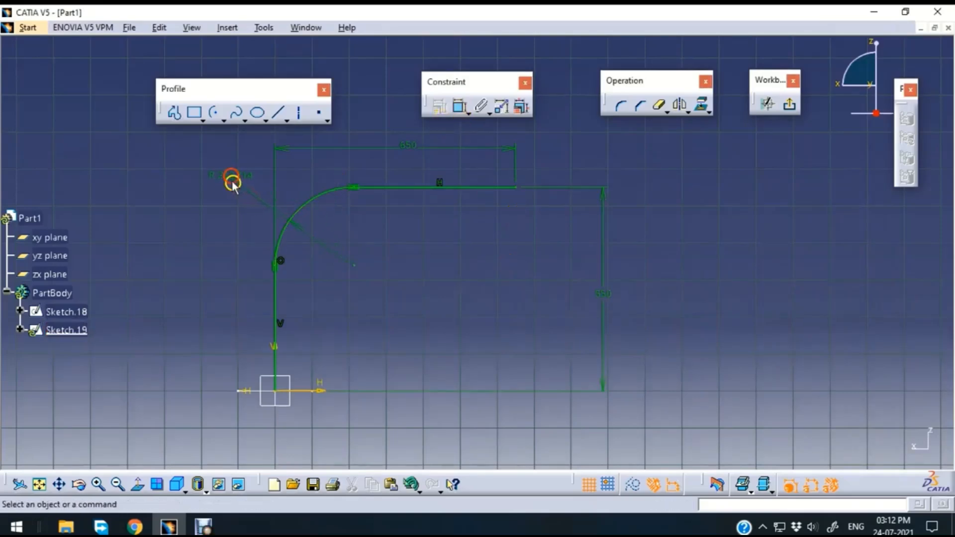
{"action": "double_click", "coordinate": [230, 175]}
{"action": "type", "text": "220"}
{"action": "key", "text": "Return"}
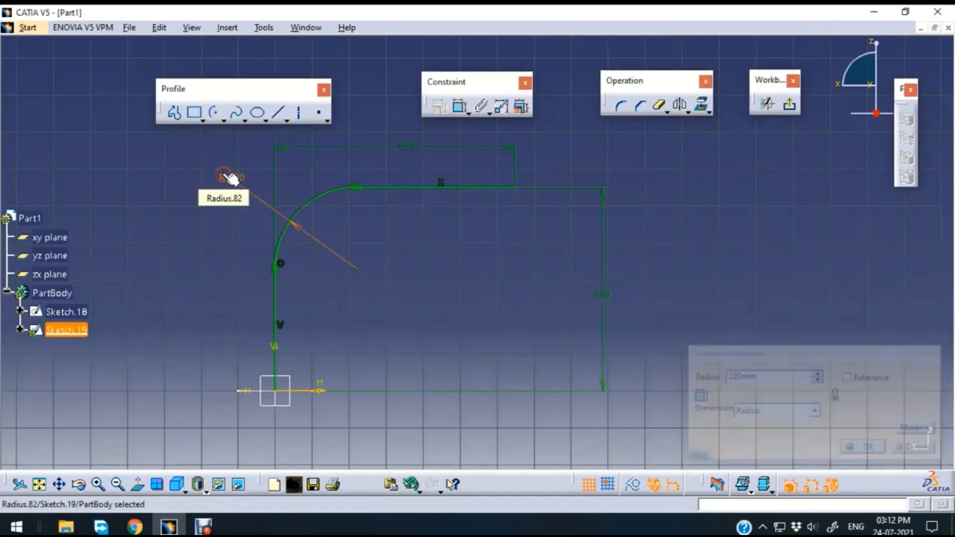
{"action": "left_click", "coordinate": [431, 274]}
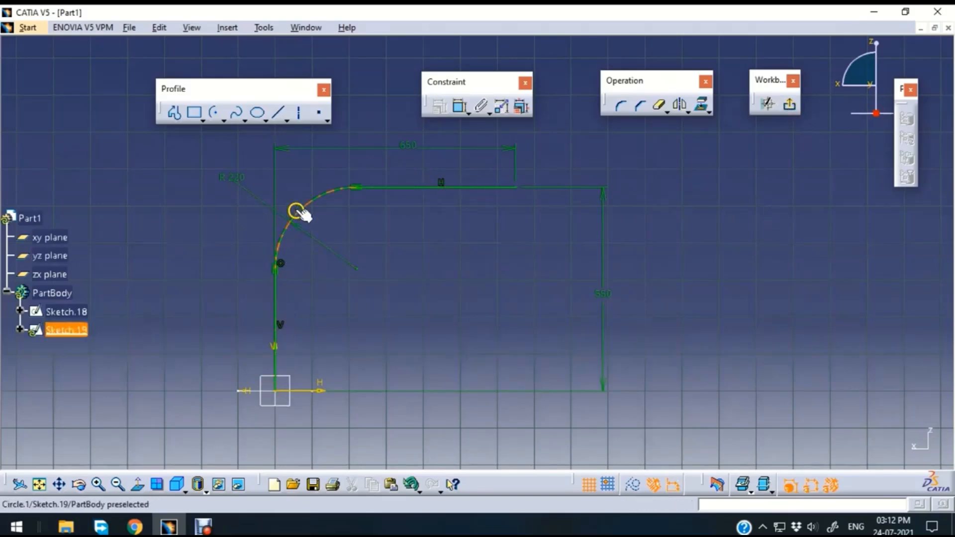
{"action": "left_click", "coordinate": [789, 103]}
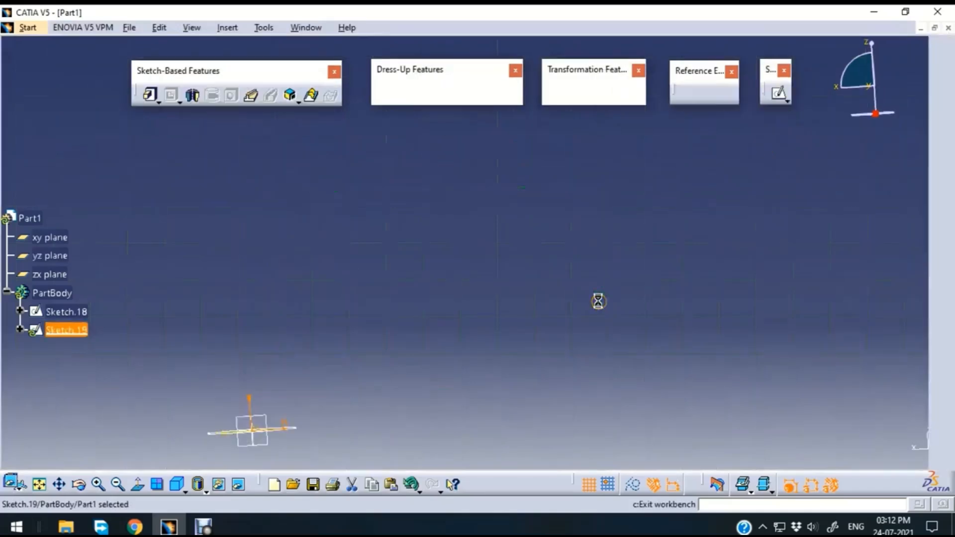
{"action": "mouse_move", "coordinate": [683, 321]}
{"action": "middle_mouse_down"}
{"action": "mouse_move", "coordinate": [640, 229]}
{"action": "mouse_move", "coordinate": [632, 242]}
{"action": "middle_mouse_up"}
{"action": "left_click", "coordinate": [640, 228]}
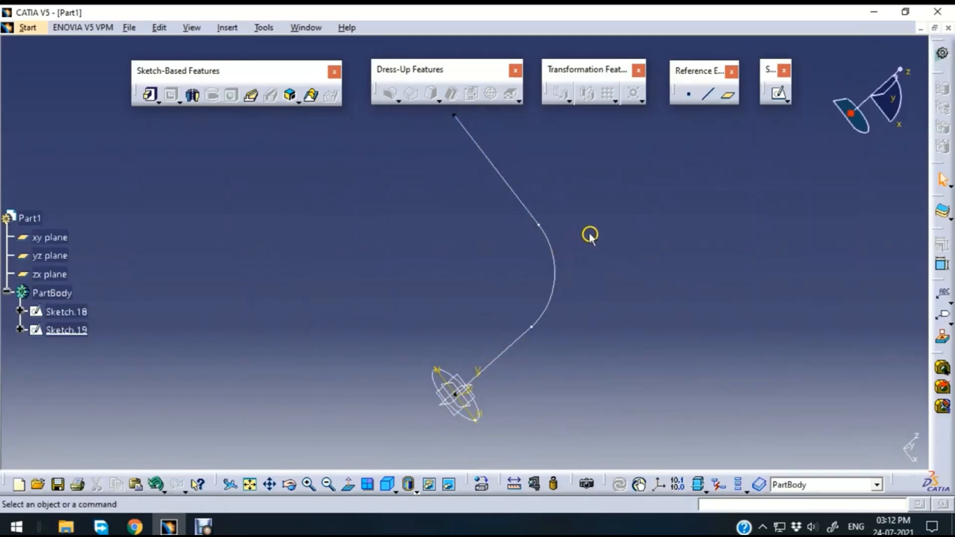
- Define a rib with the circle sketch as profile and the line-arc-line sketch as center curve, and preview it
{"action": "left_click", "coordinate": [252, 95]}
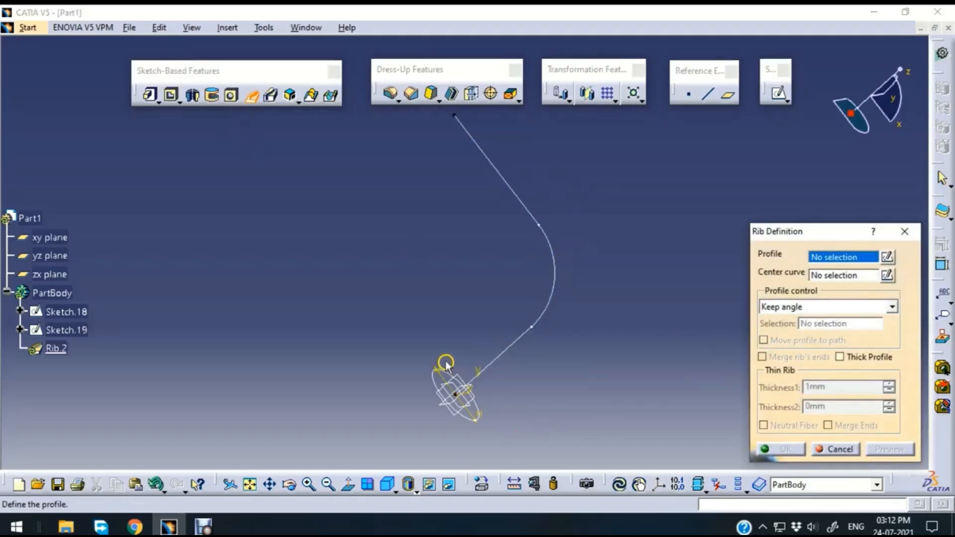
{"action": "left_click", "coordinate": [446, 366]}
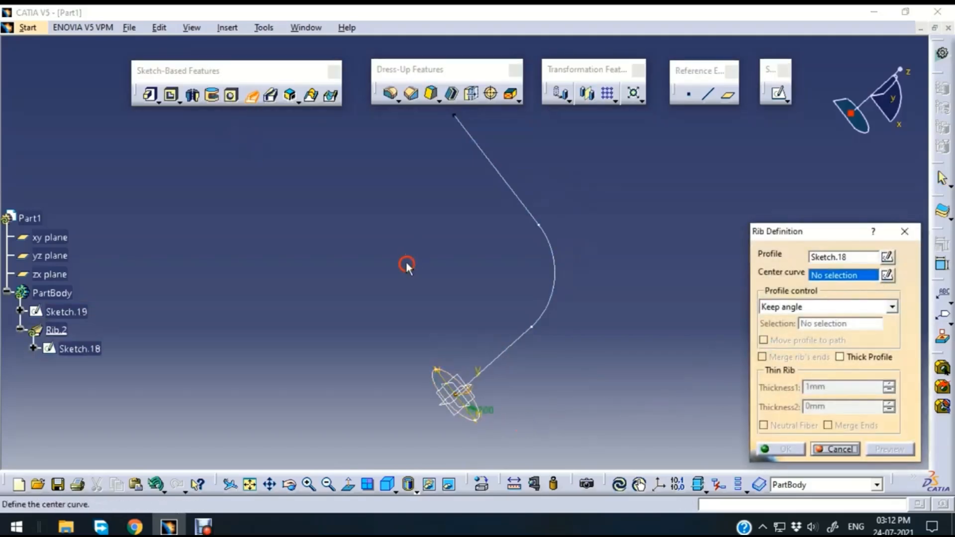
{"action": "left_click", "coordinate": [556, 283]}
{"action": "left_click", "coordinate": [889, 448]}
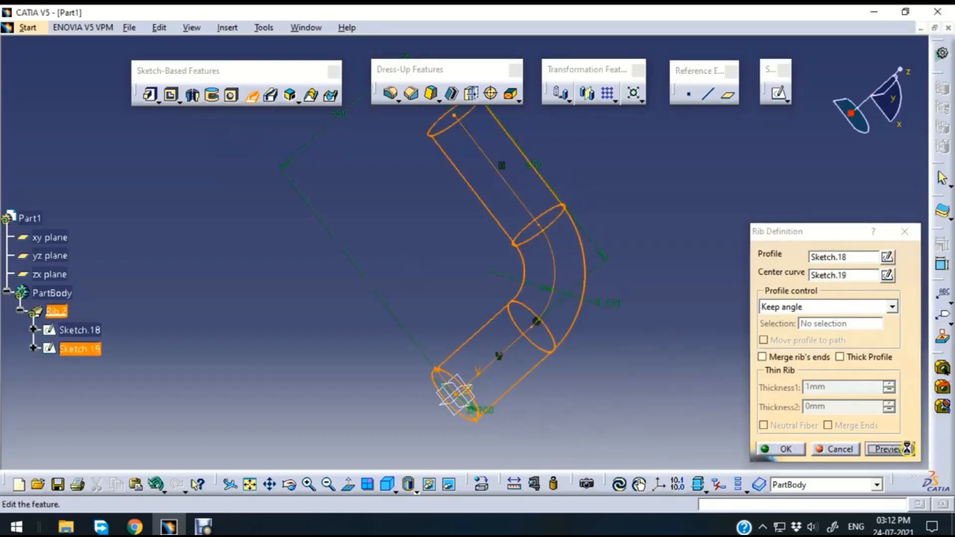
{"action": "mouse_move", "coordinate": [614, 181]}
{"action": "middle_mouse_down"}
{"action": "mouse_move", "coordinate": [614, 196]}
{"action": "mouse_move", "coordinate": [484, 369]}
{"action": "mouse_move", "coordinate": [405, 449]}
{"action": "mouse_move", "coordinate": [592, 283]}
{"action": "middle_mouse_up"}
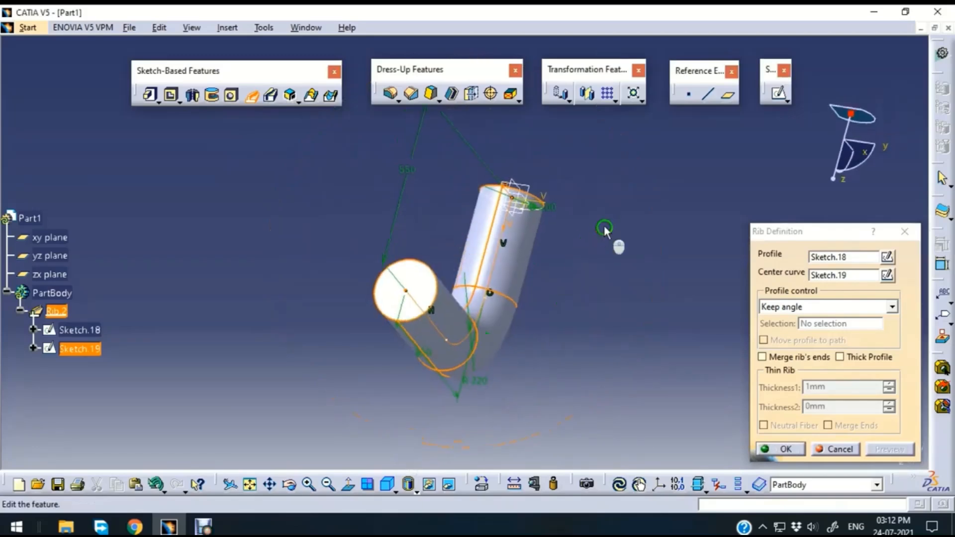
{"action": "middle_click_drag", "start_coordinate": [604, 229], "coordinate": [401, 398]}
- Preview the rib as a hollow pipe using a thick profile with Thickness1 set to 10 mm
{"action": "left_click", "coordinate": [839, 356]}
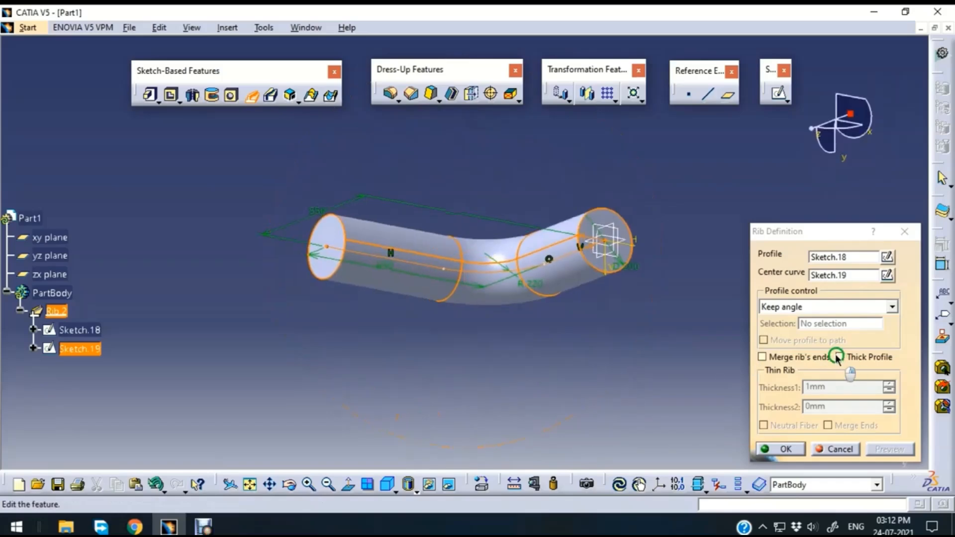
{"action": "left_click", "coordinate": [839, 357]}
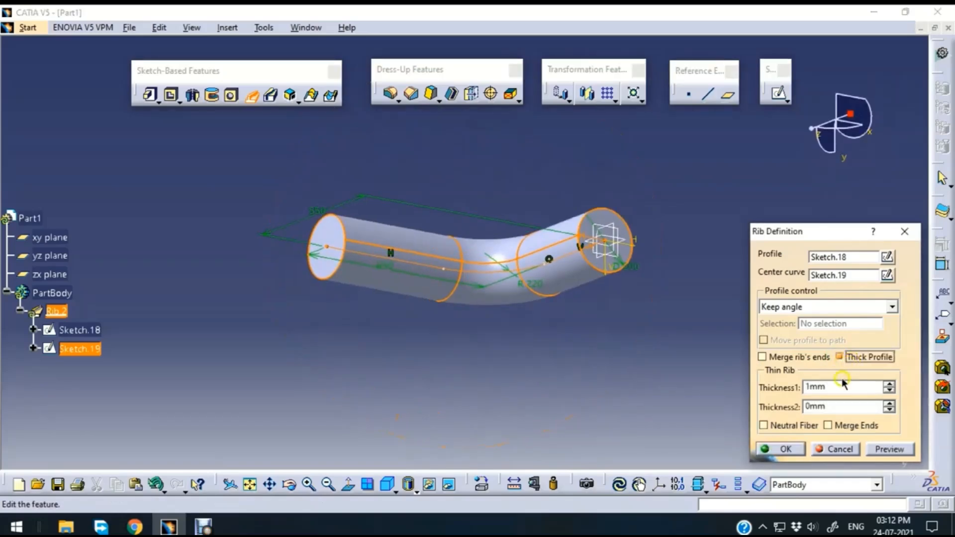
{"action": "double_click", "coordinate": [841, 384]}
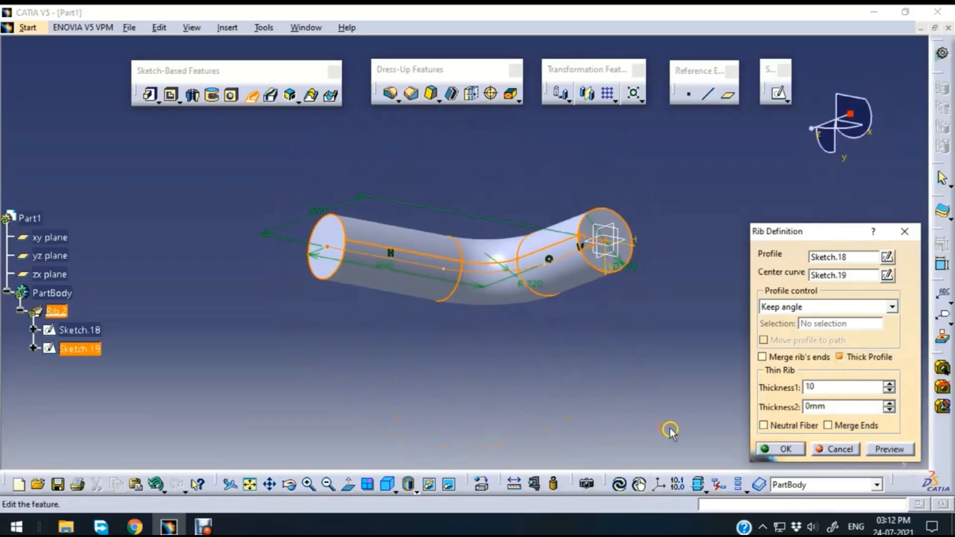
{"action": "type", "text": "10"}
{"action": "left_click", "coordinate": [899, 448]}
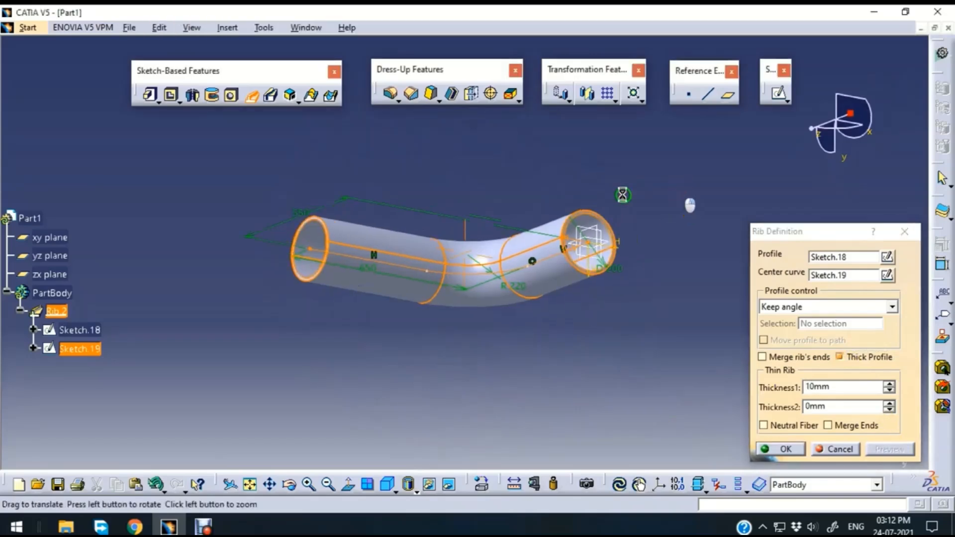
{"action": "mouse_move", "coordinate": [688, 204]}
{"action": "middle_mouse_down"}
{"action": "mouse_move", "coordinate": [424, 209]}
{"action": "mouse_move", "coordinate": [546, 215]}
{"action": "mouse_move", "coordinate": [433, 213]}
{"action": "mouse_move", "coordinate": [547, 208]}
{"action": "mouse_move", "coordinate": [631, 164]}
{"action": "mouse_move", "coordinate": [617, 189]}
{"action": "mouse_move", "coordinate": [642, 164]}
{"action": "middle_mouse_up"}
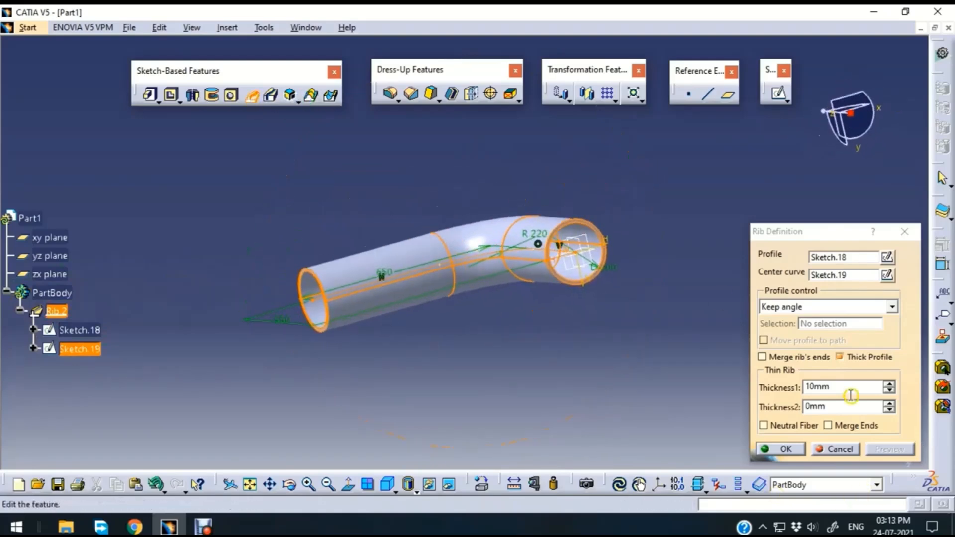
- Turn off the thick profile option and create the rib as a solid
{"action": "left_click", "coordinate": [840, 357]}
{"action": "left_click", "coordinate": [784, 448]}
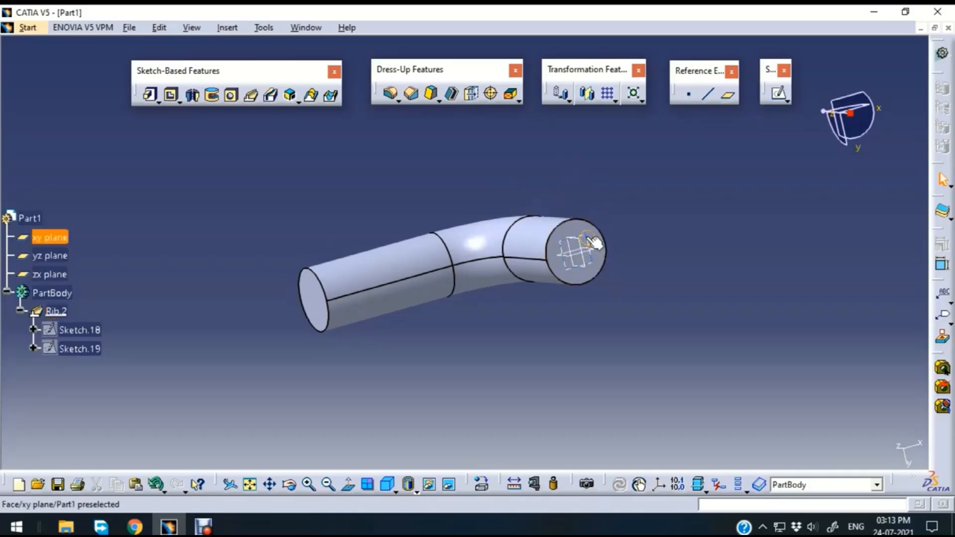
- Sketch a small rectangle around the origin on the rib's circular end face at the planes, and exit the sketch
{"action": "left_click", "coordinate": [597, 243]}
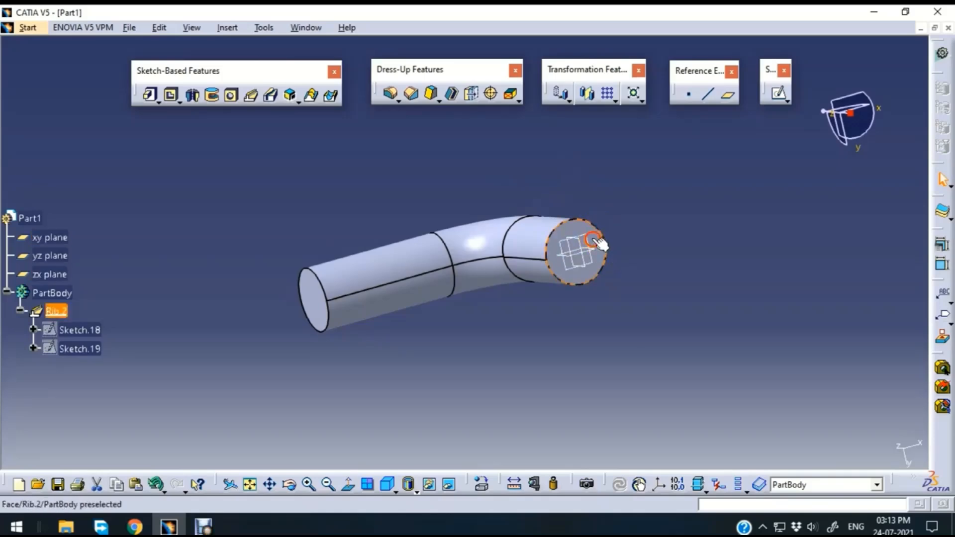
{"action": "left_click", "coordinate": [780, 95]}
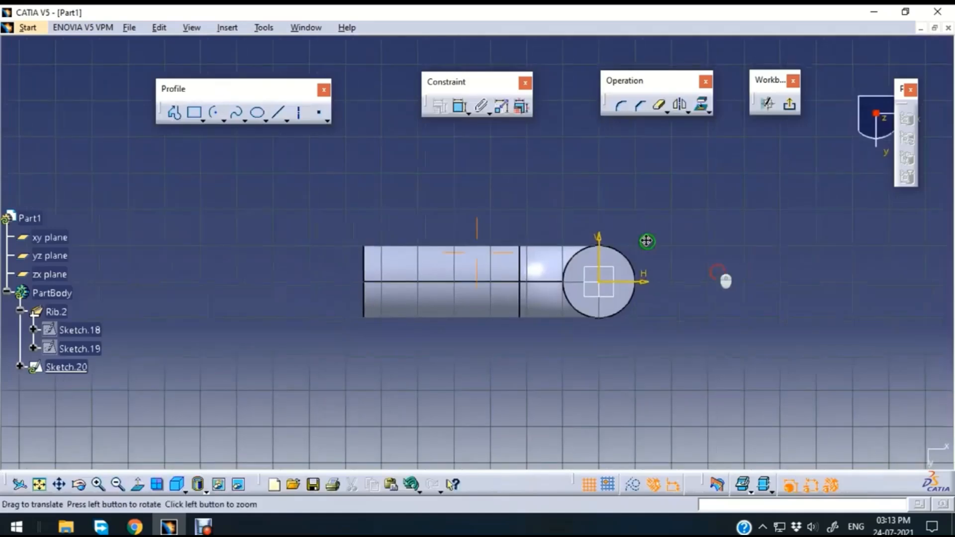
{"action": "left_click", "coordinate": [194, 113]}
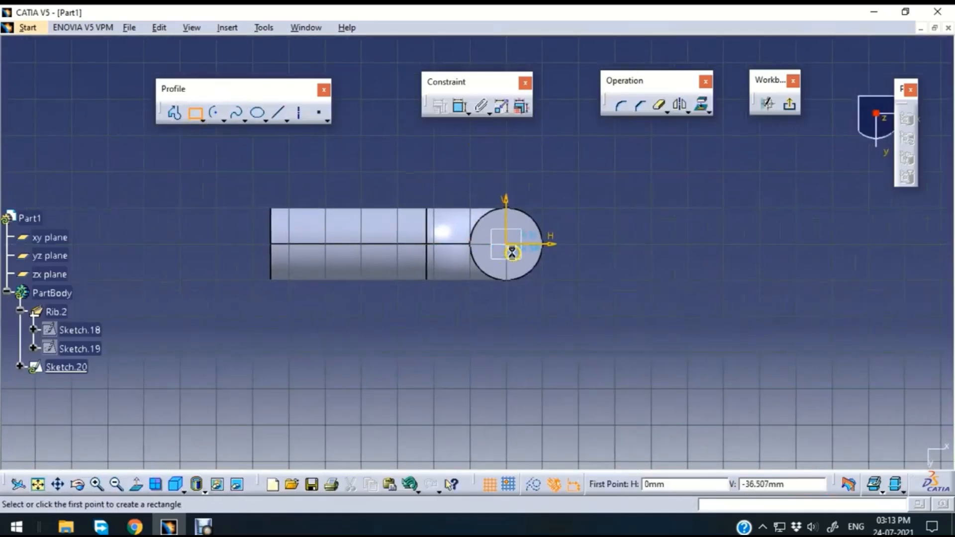
{"action": "left_click", "coordinate": [489, 229]}
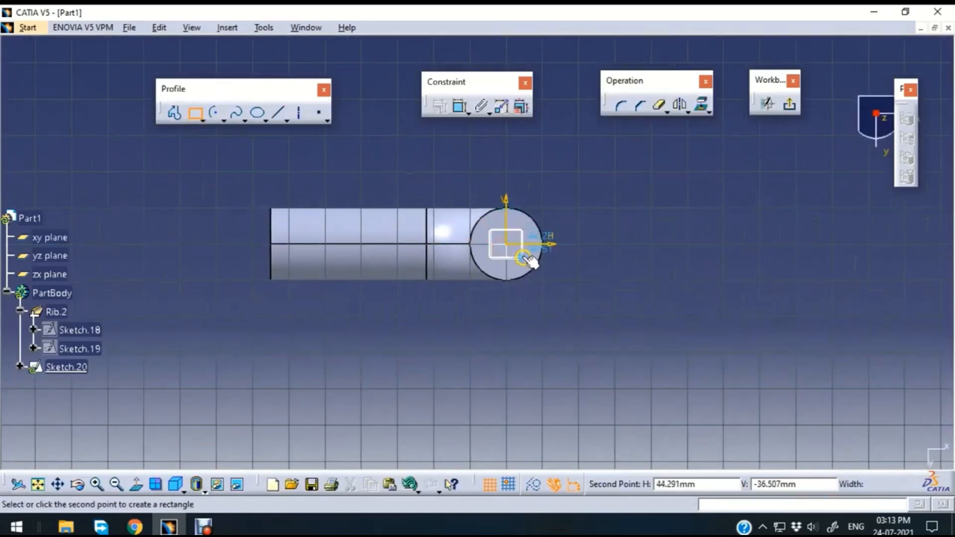
{"action": "left_click", "coordinate": [523, 259]}
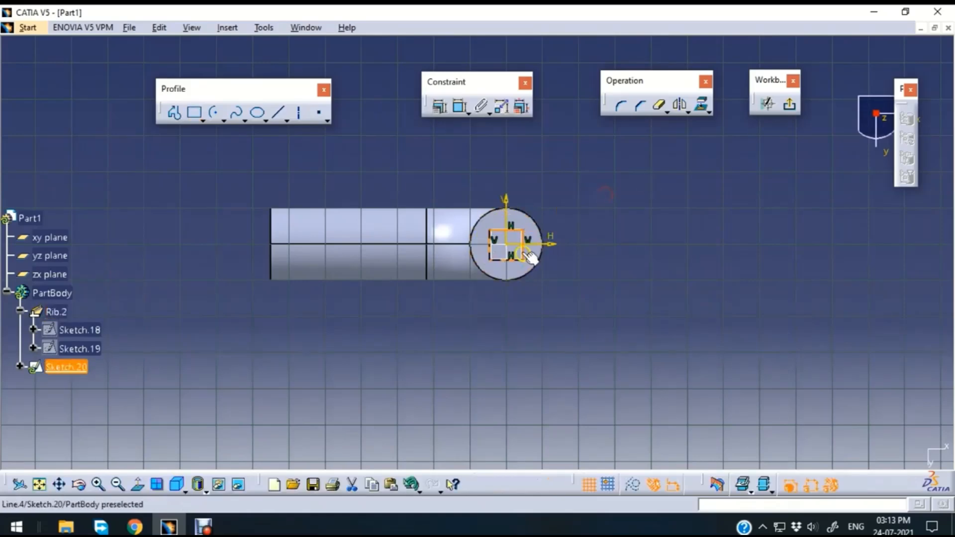
{"action": "left_click", "coordinate": [658, 266]}
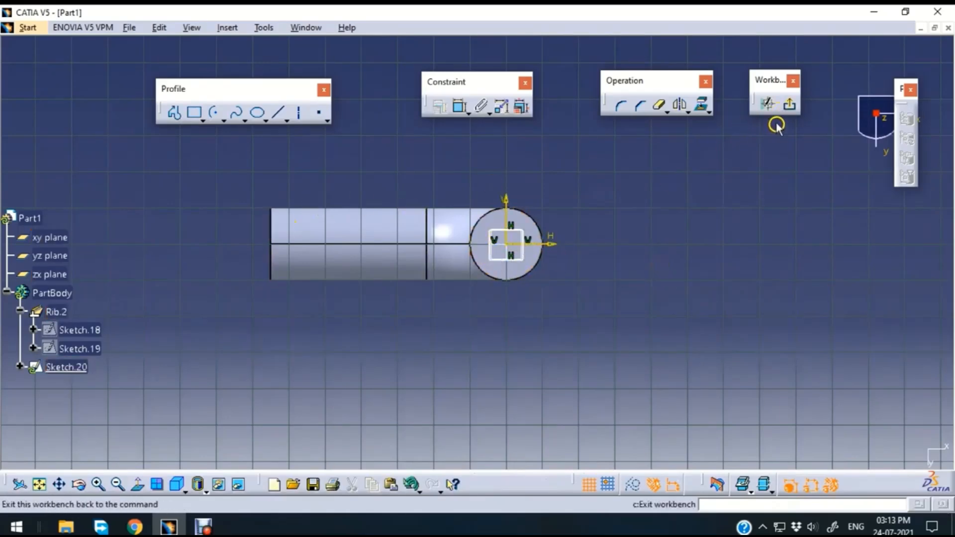
{"action": "left_click", "coordinate": [791, 107]}
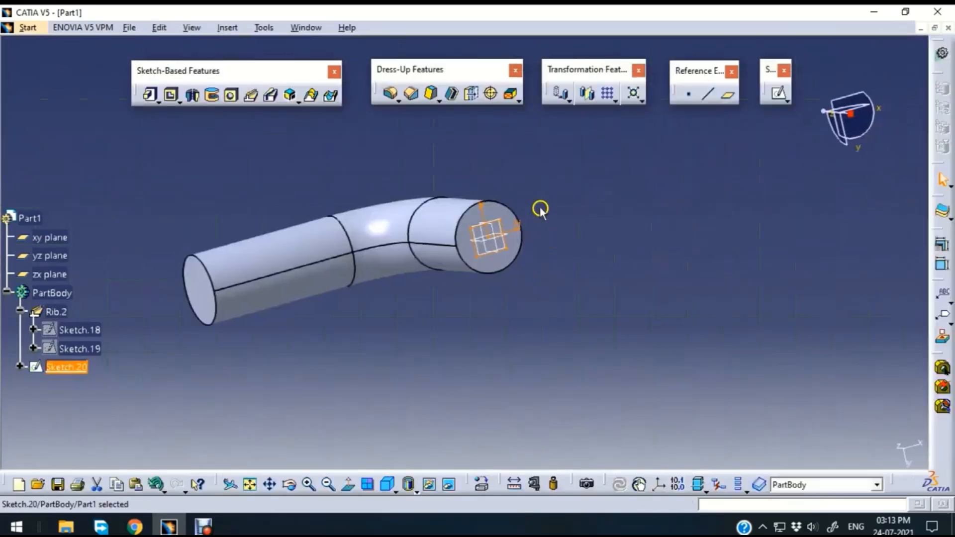
- Copy all the geometry and constraints of the rib's center curve sketch, Sketch.19, and exit that sketch
{"action": "middle_click_drag", "start_coordinate": [556, 184], "coordinate": [622, 175]}
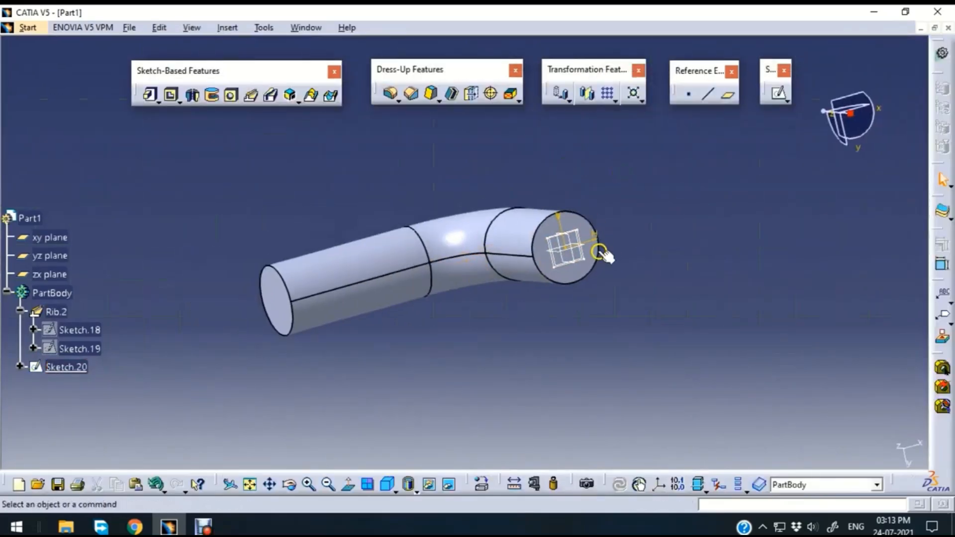
{"action": "left_click", "coordinate": [579, 251]}
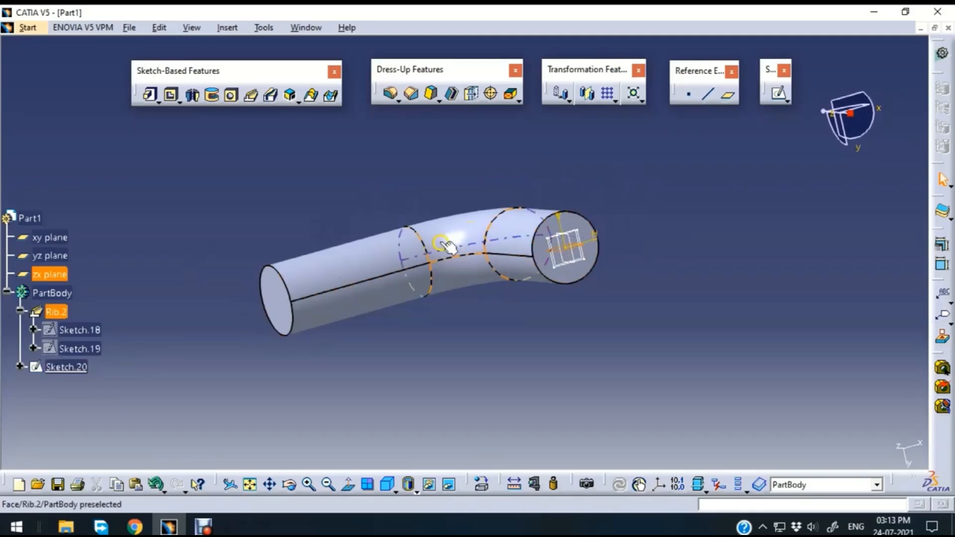
{"action": "left_click", "coordinate": [163, 352]}
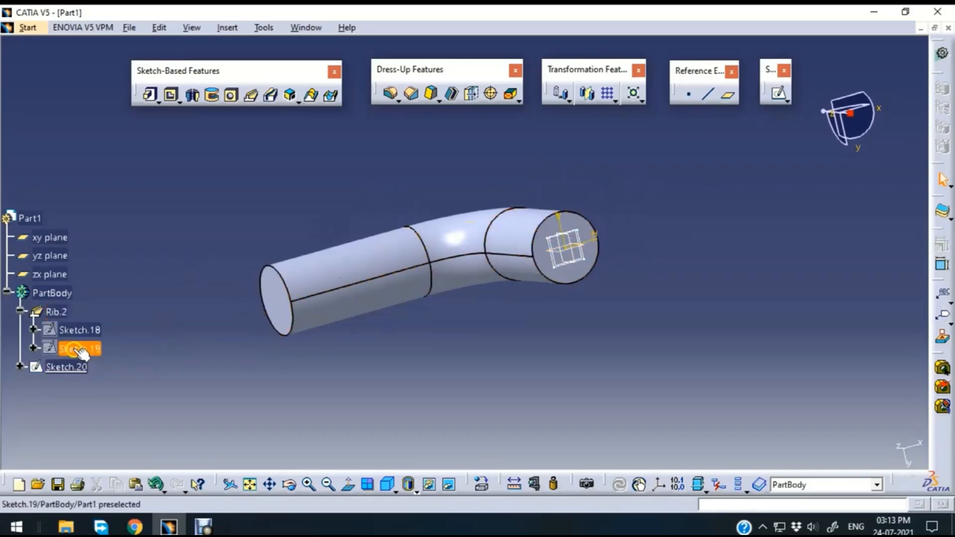
{"action": "scroll", "coordinate": [95, 344], "scroll_direction": "down", "scroll_amount": 1}
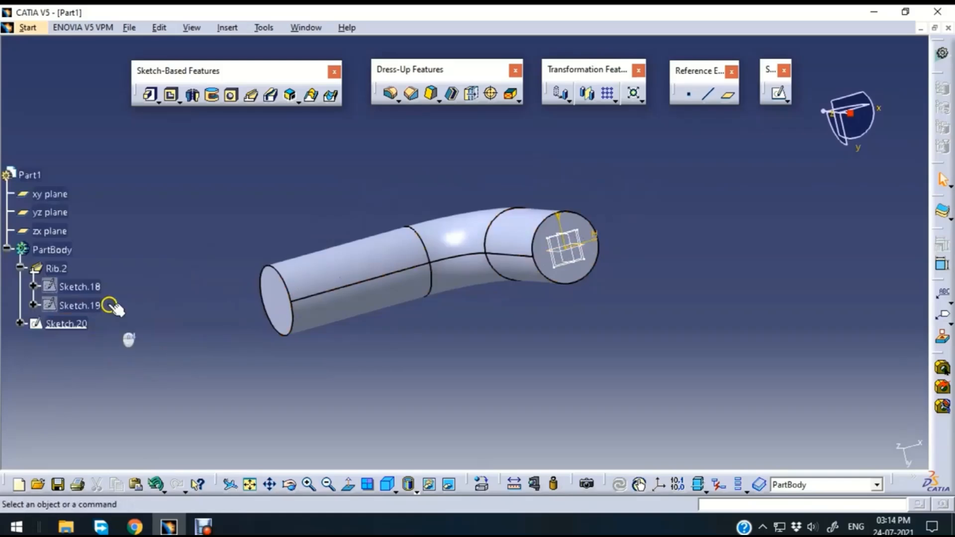
{"action": "scroll", "coordinate": [94, 288], "scroll_direction": "down", "scroll_amount": 1}
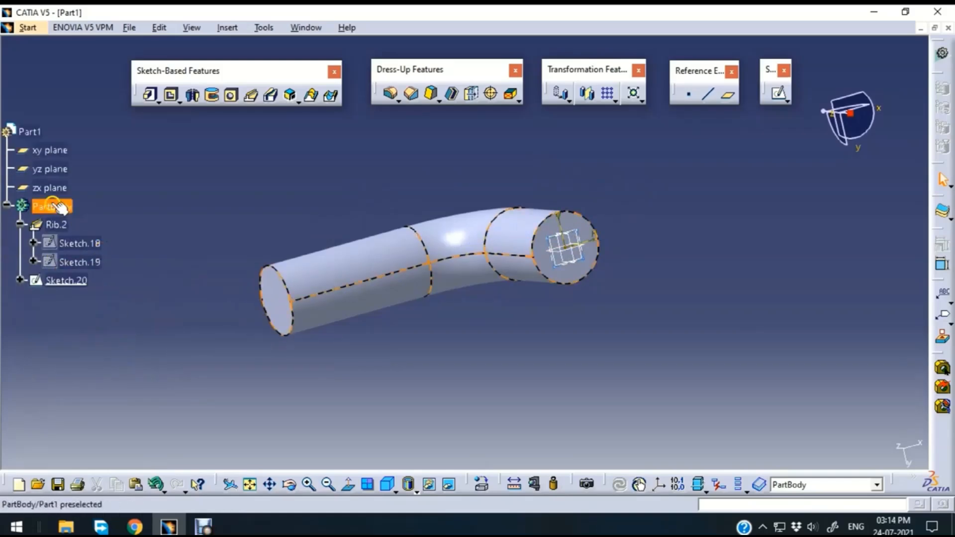
{"action": "double_click", "coordinate": [77, 263]}
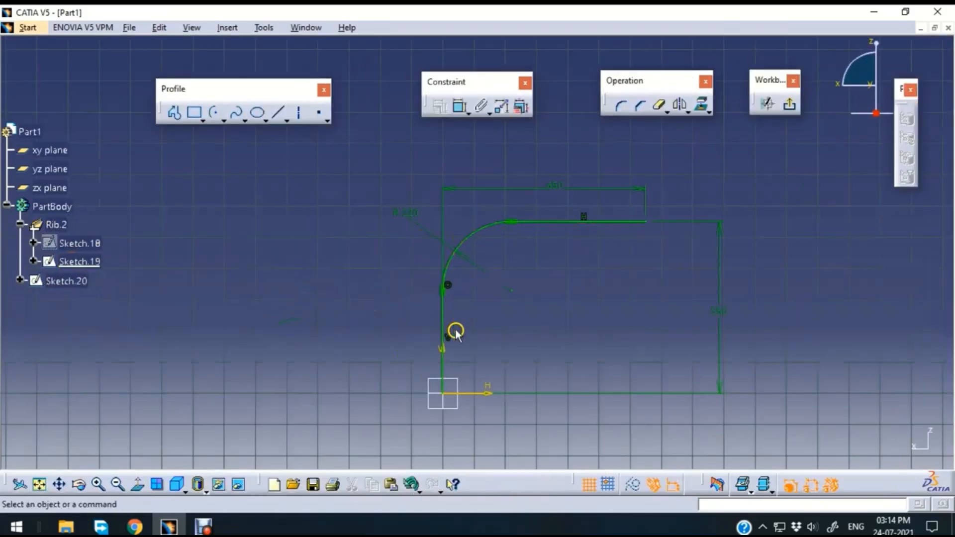
{"action": "mouse_move", "coordinate": [354, 141]}
{"action": "left_mouse_down"}
{"action": "mouse_move", "coordinate": [822, 423]}
{"action": "mouse_move", "coordinate": [843, 424]}
{"action": "left_mouse_up"}
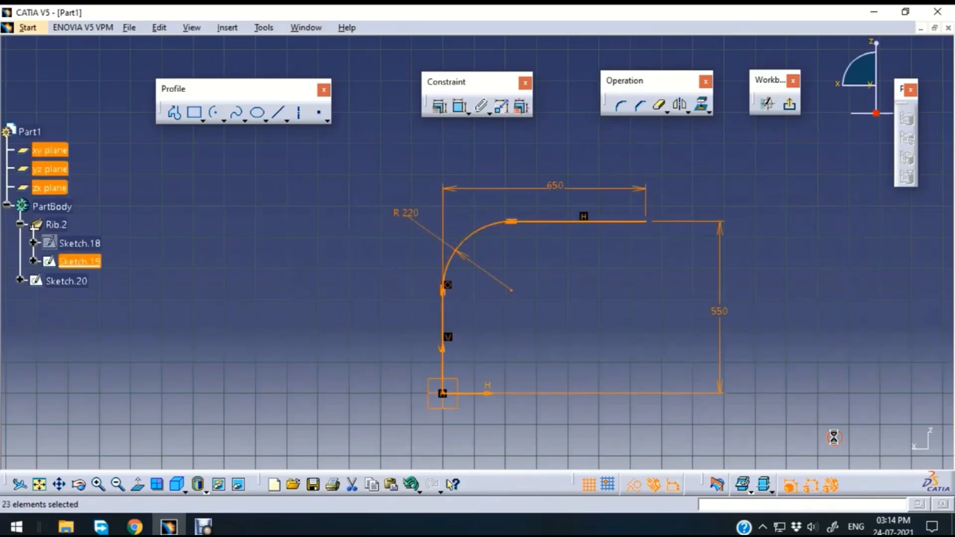
{"action": "left_click", "coordinate": [789, 105]}
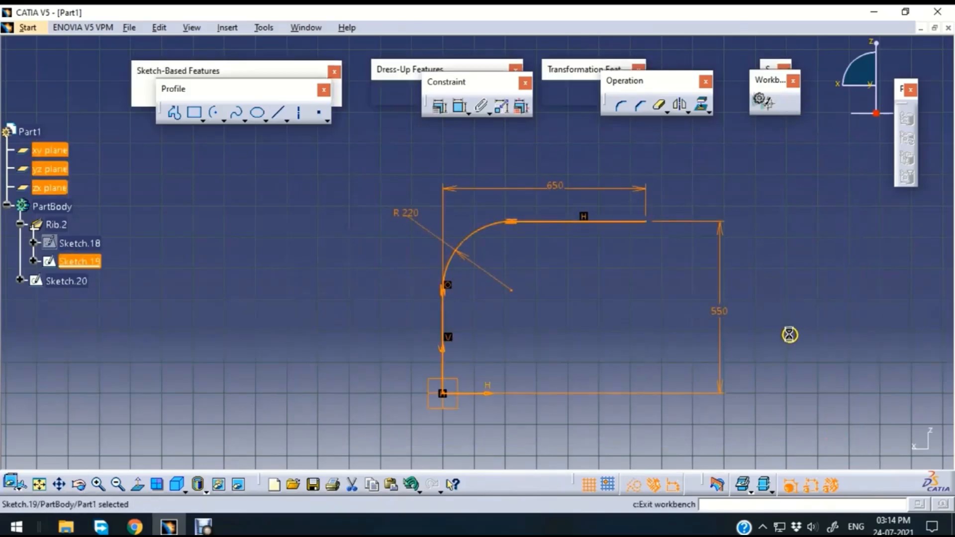
{"action": "left_click", "coordinate": [746, 330]}
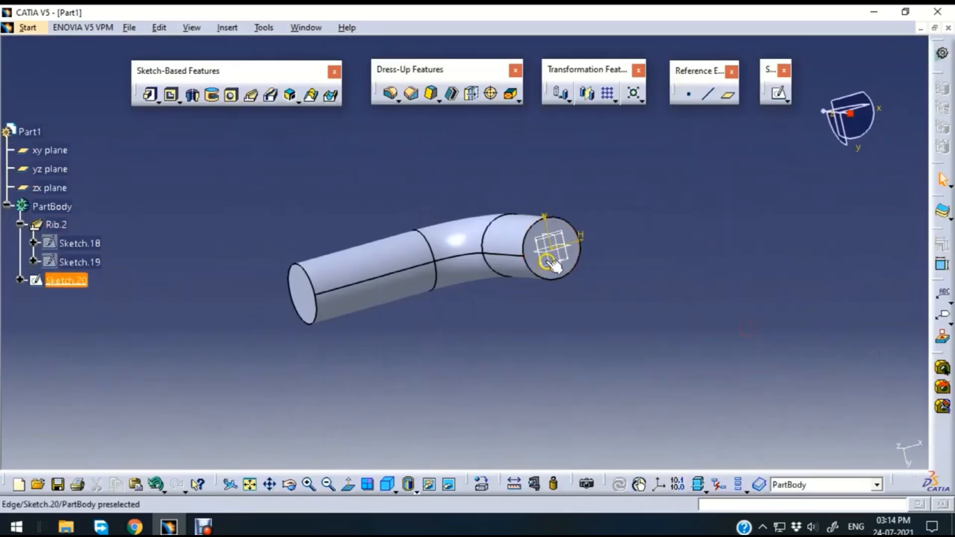
- Start a new sketch on the zx plane and paste the copied path geometry into it
{"action": "left_click", "coordinate": [625, 259]}
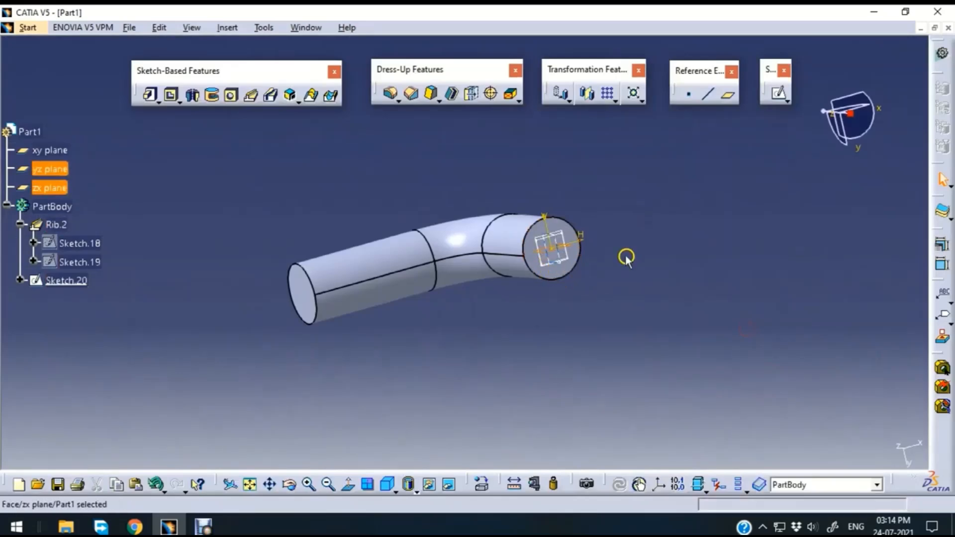
{"action": "left_click", "coordinate": [777, 97]}
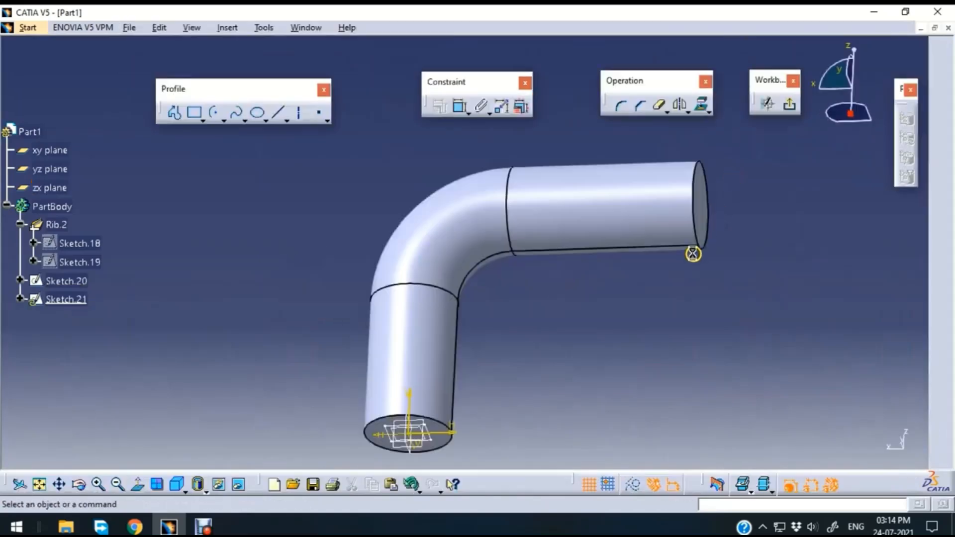
{"action": "key", "text": "ctrl+v"}
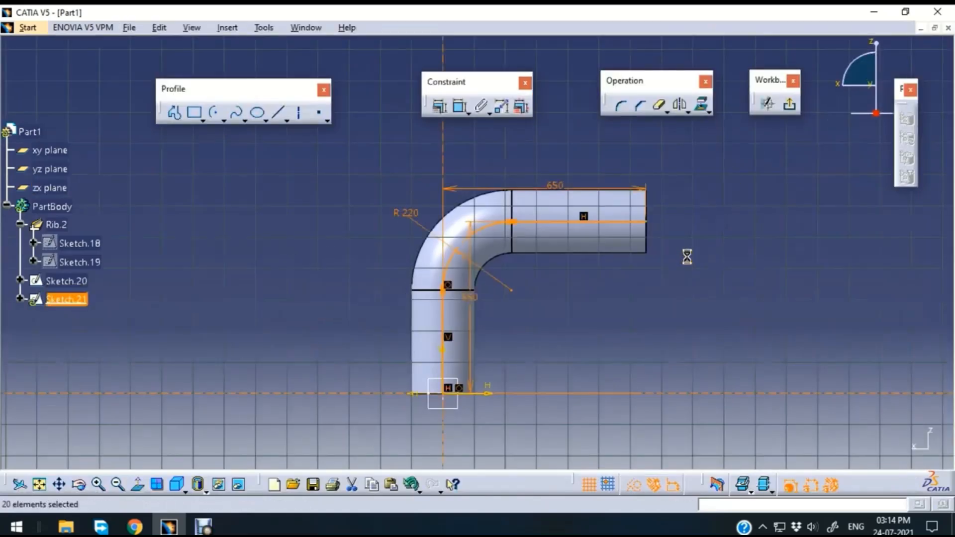
{"action": "left_click", "coordinate": [791, 158]}
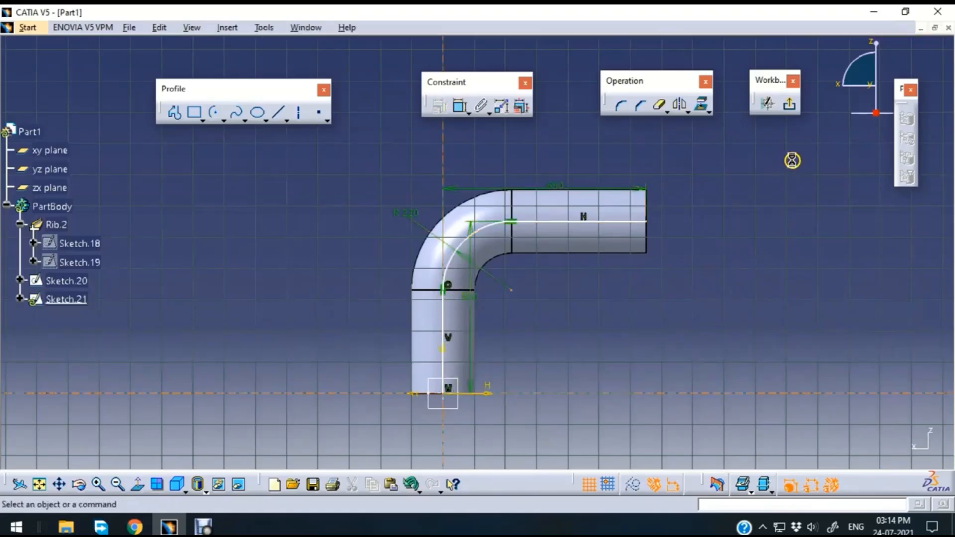
- Define a slot through the bent pipe with the rectangular Sketch.20 as profile and Sketch.21 as center curve, and preview it
{"action": "left_click", "coordinate": [790, 105]}
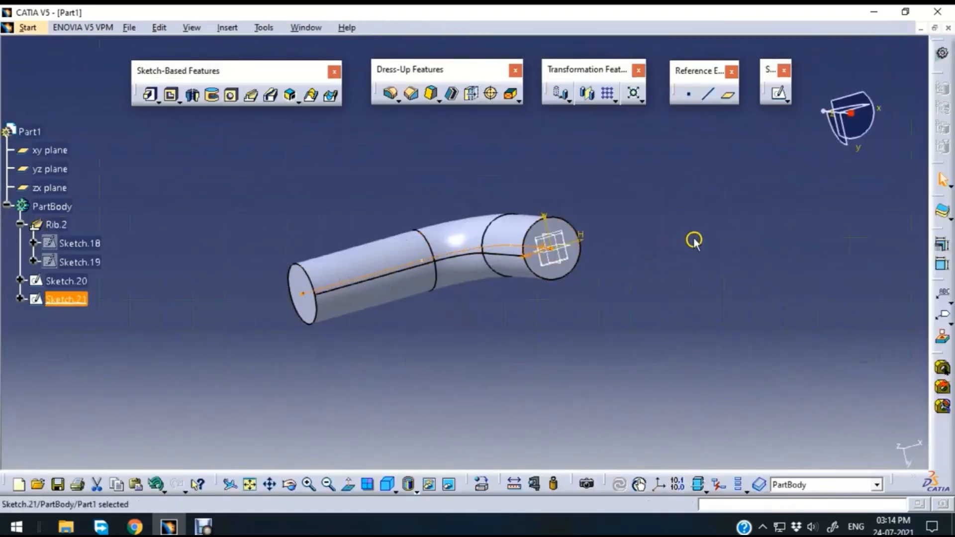
{"action": "left_click", "coordinate": [615, 259]}
{"action": "middle_click_drag", "start_coordinate": [619, 297], "coordinate": [610, 104]}
{"action": "middle_click_drag", "start_coordinate": [693, 400], "coordinate": [631, 373]}
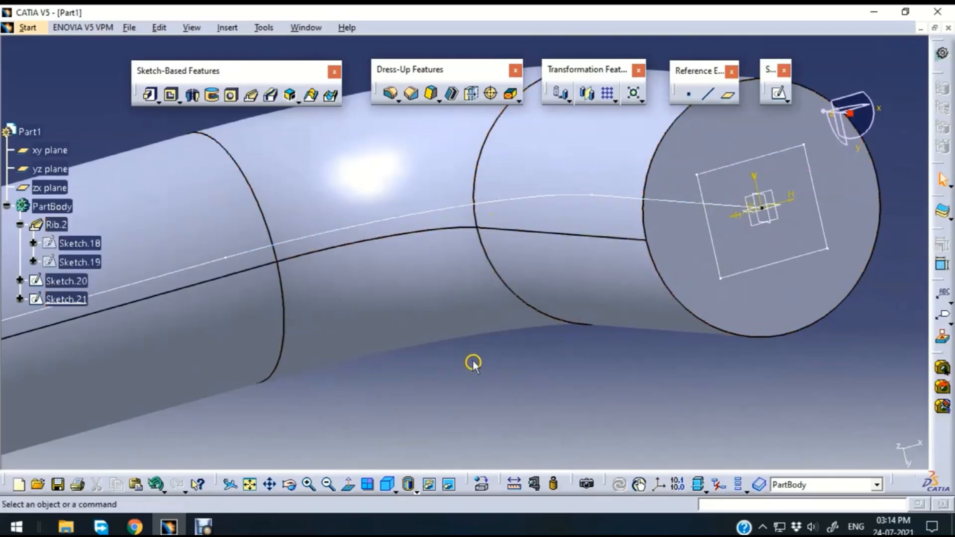
{"action": "mouse_move", "coordinate": [495, 391]}
{"action": "middle_mouse_down"}
{"action": "mouse_move", "coordinate": [529, 412]}
{"action": "mouse_move", "coordinate": [686, 354]}
{"action": "middle_mouse_up"}
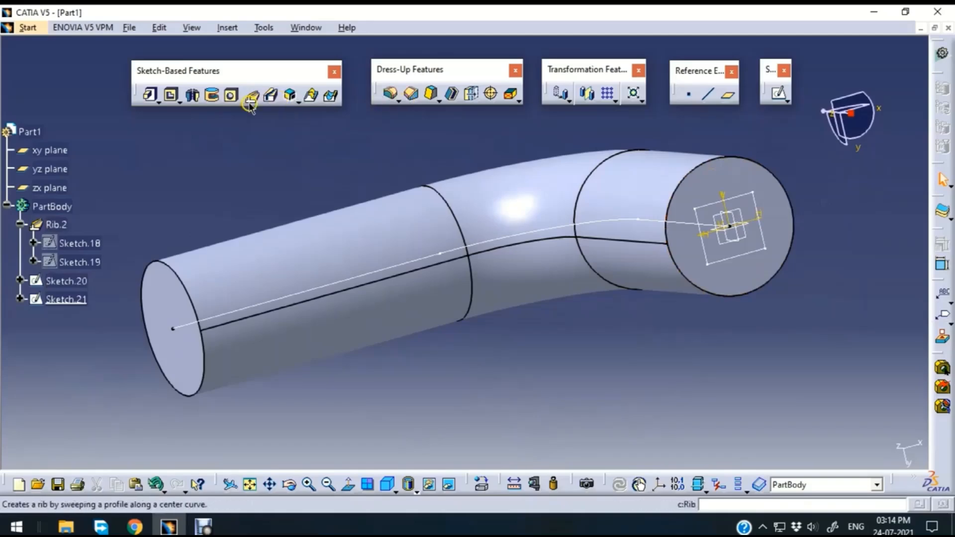
{"action": "left_click", "coordinate": [271, 95]}
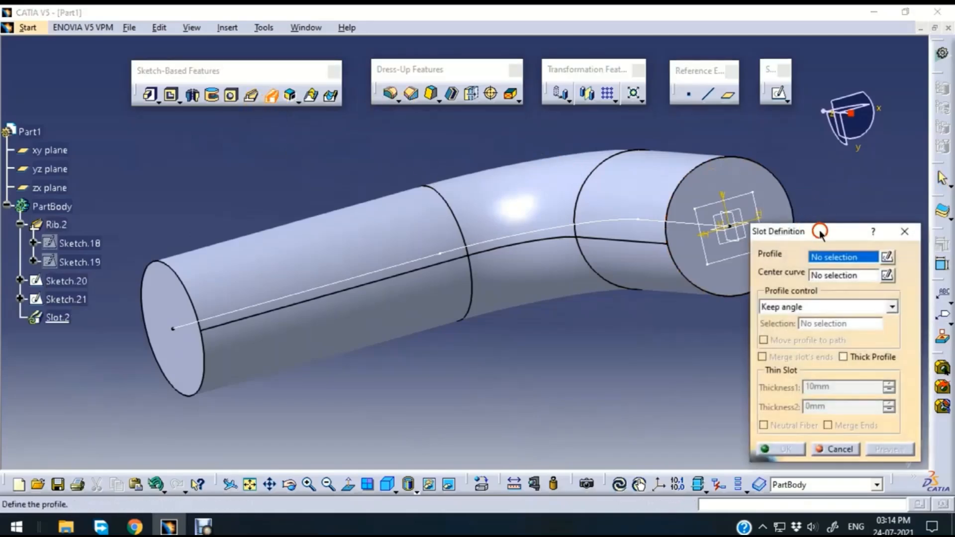
{"action": "left_click_drag", "start_coordinate": [819, 232], "coordinate": [852, 231]}
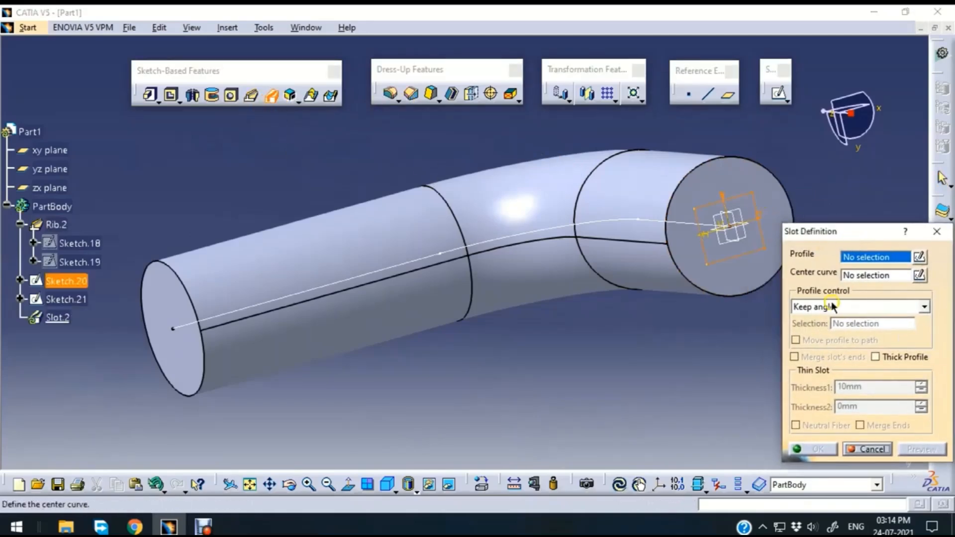
{"action": "left_click", "coordinate": [726, 225]}
{"action": "left_click", "coordinate": [627, 226]}
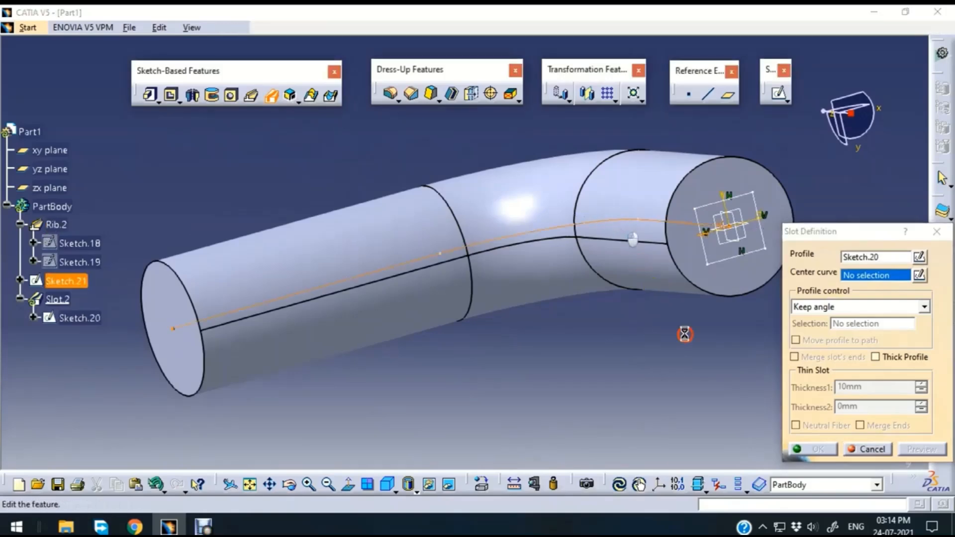
{"action": "left_click", "coordinate": [920, 450]}
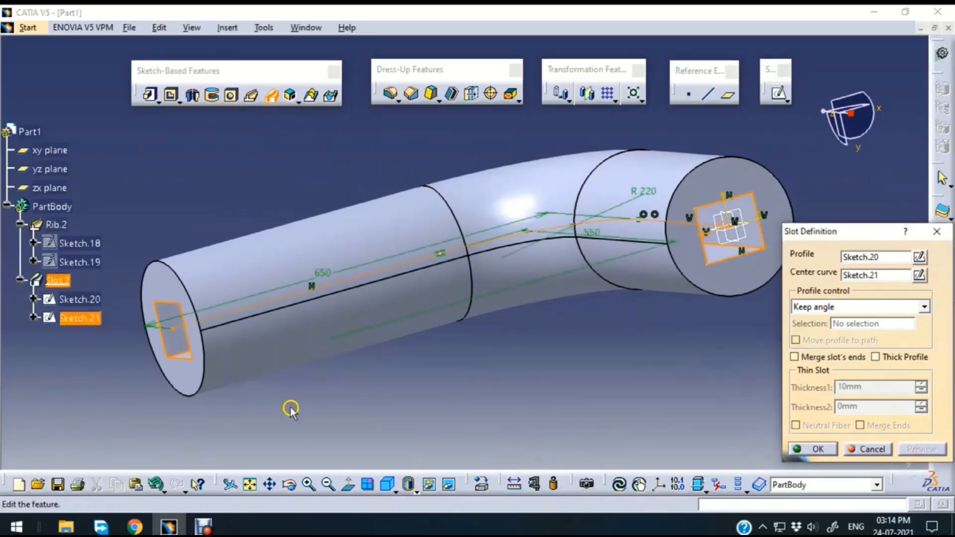
{"action": "middle_click_drag", "start_coordinate": [290, 404], "coordinate": [266, 385]}
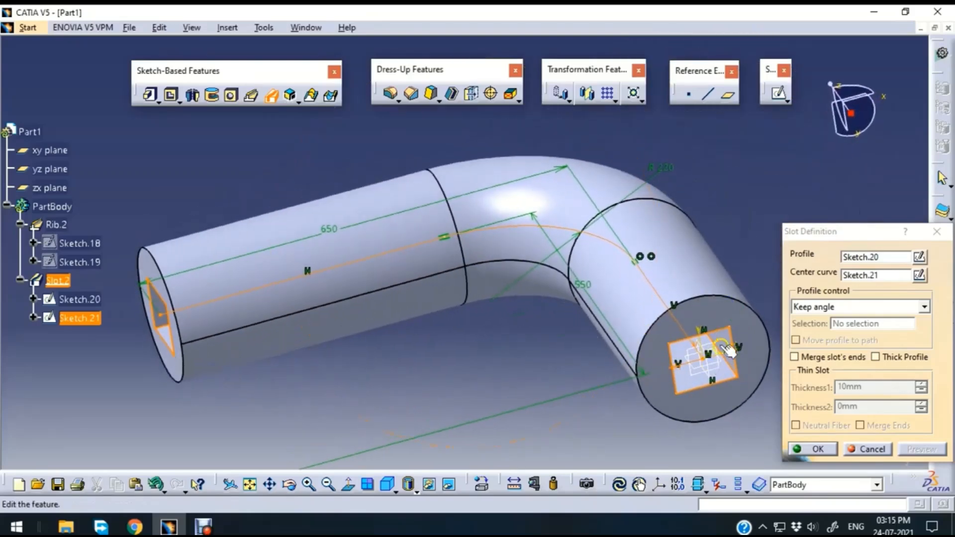
- Try the slot as a thick profile with 10 mm thickness, inspect its preview, and turn the thick option off again
{"action": "left_click", "coordinate": [874, 357]}
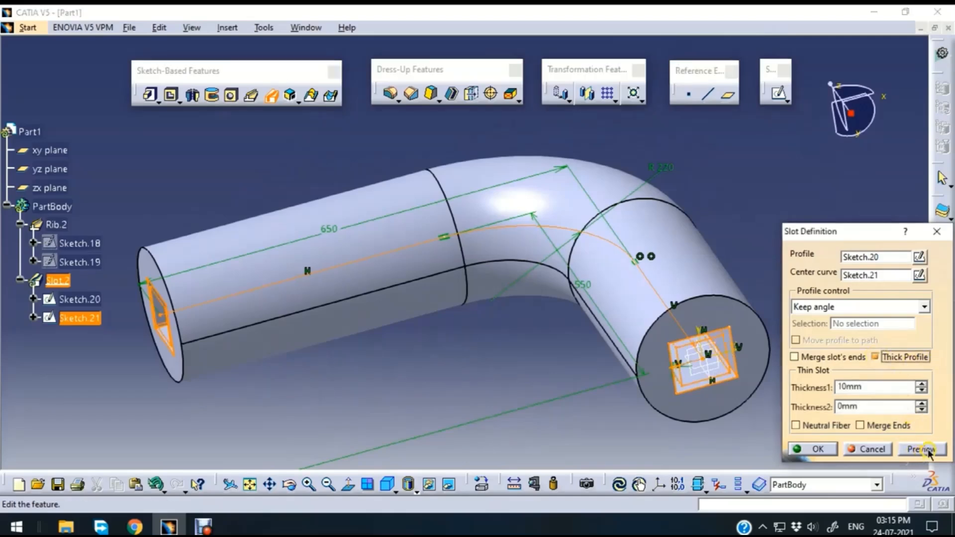
{"action": "left_click", "coordinate": [925, 449]}
{"action": "middle_click_drag", "start_coordinate": [596, 415], "coordinate": [667, 281]}
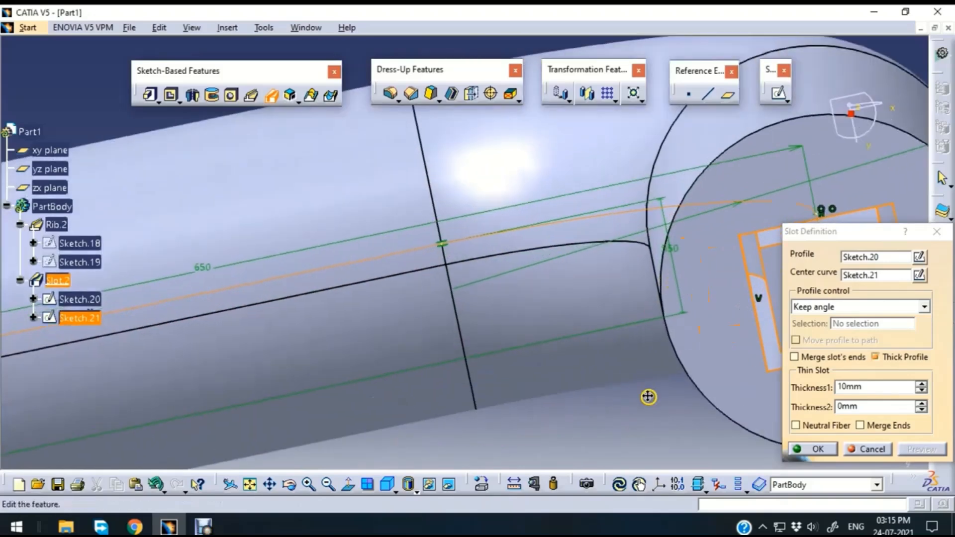
{"action": "middle_click_drag", "start_coordinate": [648, 397], "coordinate": [656, 260]}
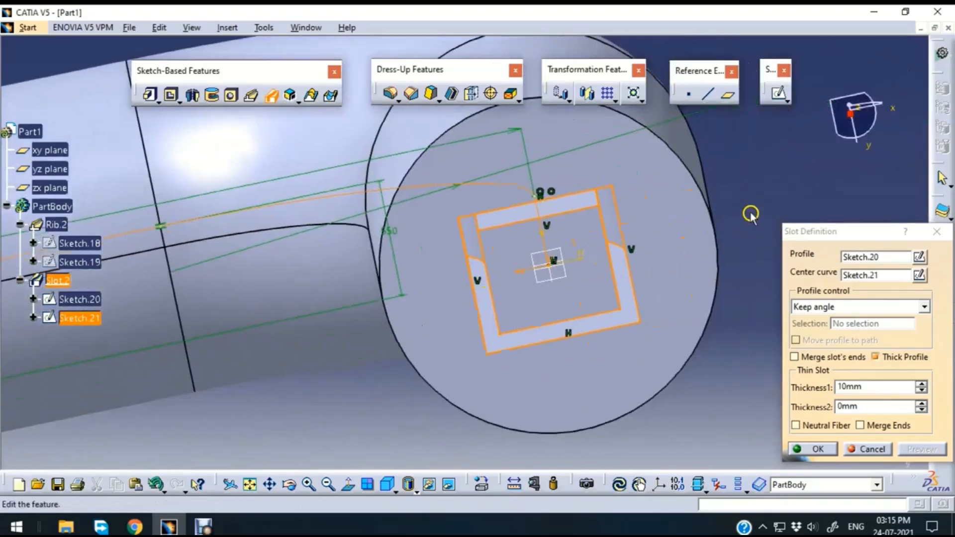
{"action": "middle_click_drag", "start_coordinate": [762, 172], "coordinate": [736, 274], "text": "ctrl"}
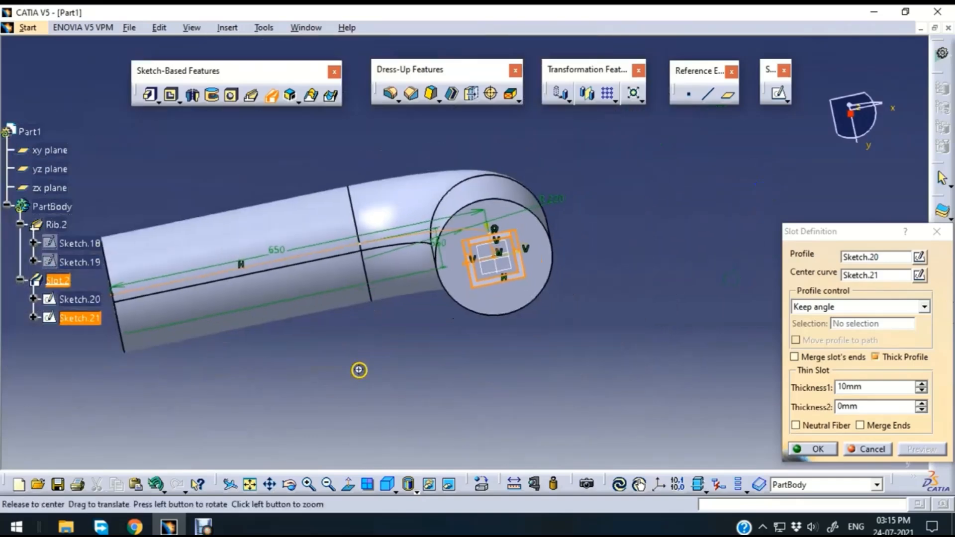
{"action": "middle_click_drag", "start_coordinate": [358, 370], "coordinate": [496, 313]}
{"action": "left_click", "coordinate": [875, 357]}
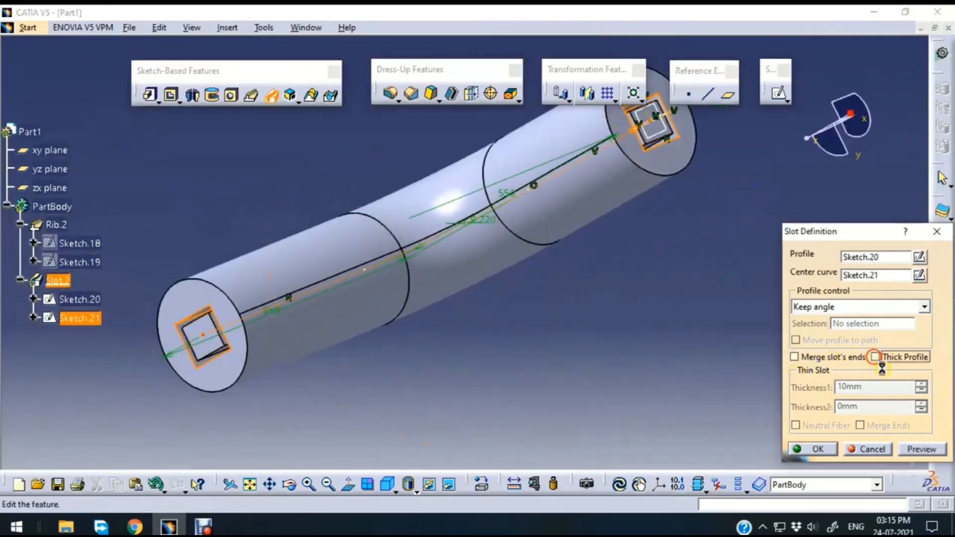
- Preview the slot with the plain rectangular profile and finish creating it
{"action": "left_click", "coordinate": [922, 449]}
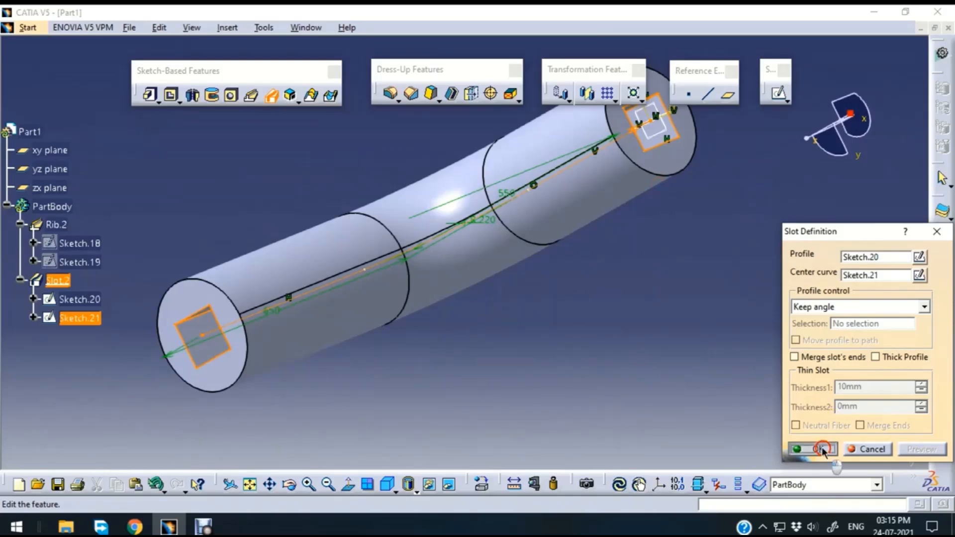
{"action": "left_click", "coordinate": [821, 449]}
{"action": "left_click", "coordinate": [681, 273]}
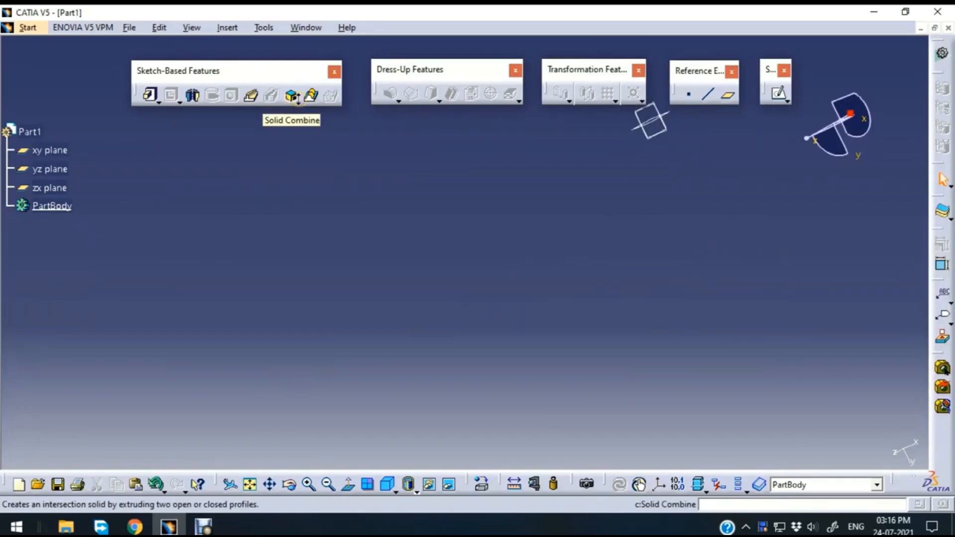
- Detach the tool group containing Solid Combine so that it floats separately in the workspace
{"action": "left_click", "coordinate": [297, 102]}
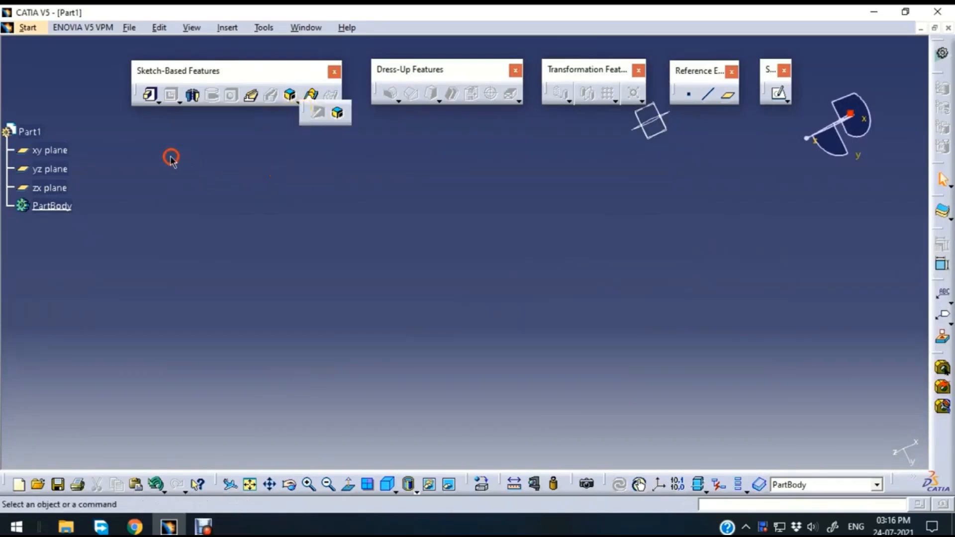
{"action": "left_click_drag", "start_coordinate": [171, 158], "coordinate": [171, 158]}
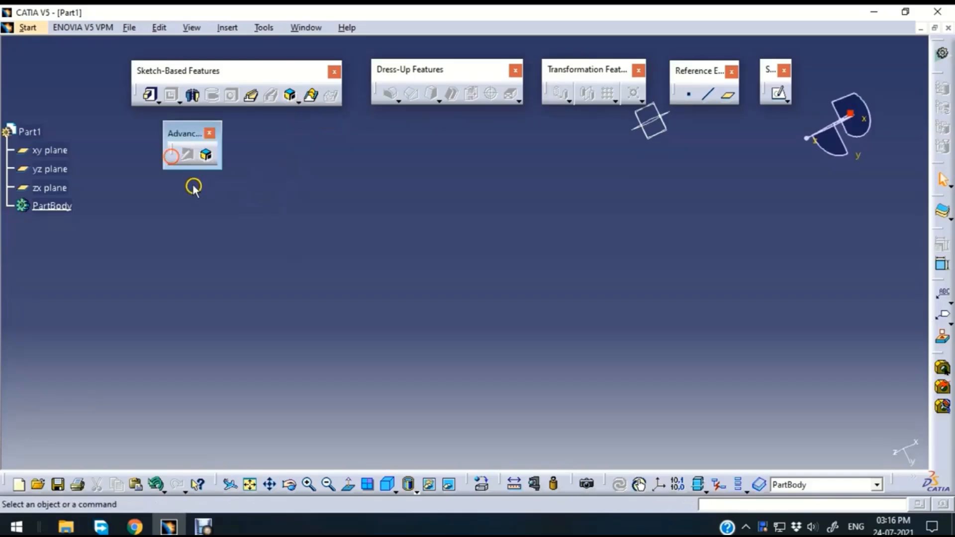
{"action": "left_click", "coordinate": [189, 151]}
{"action": "left_click", "coordinate": [185, 157]}
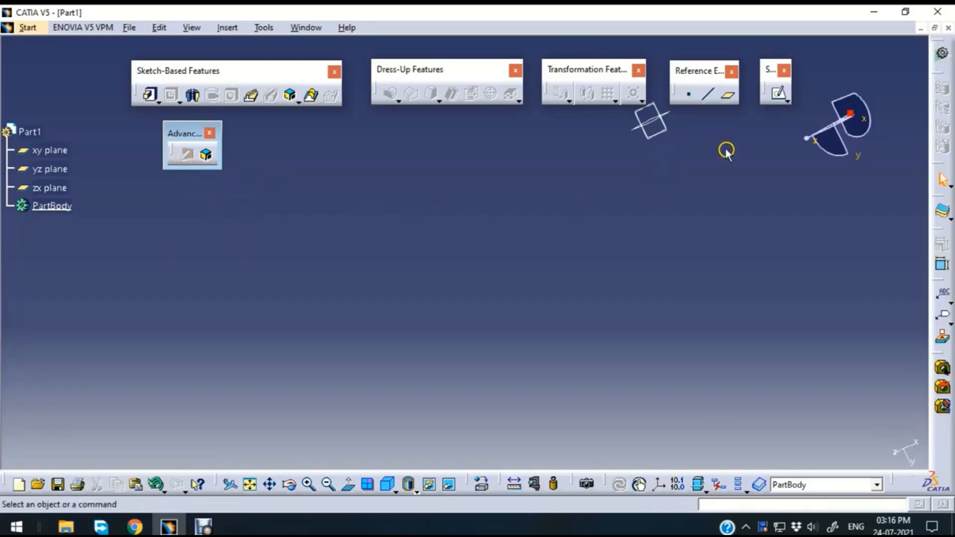
- Sketch a large rectangle around the origin on the zx plane and exit the sketch
{"action": "middle_click_drag", "start_coordinate": [724, 146], "coordinate": [696, 245]}
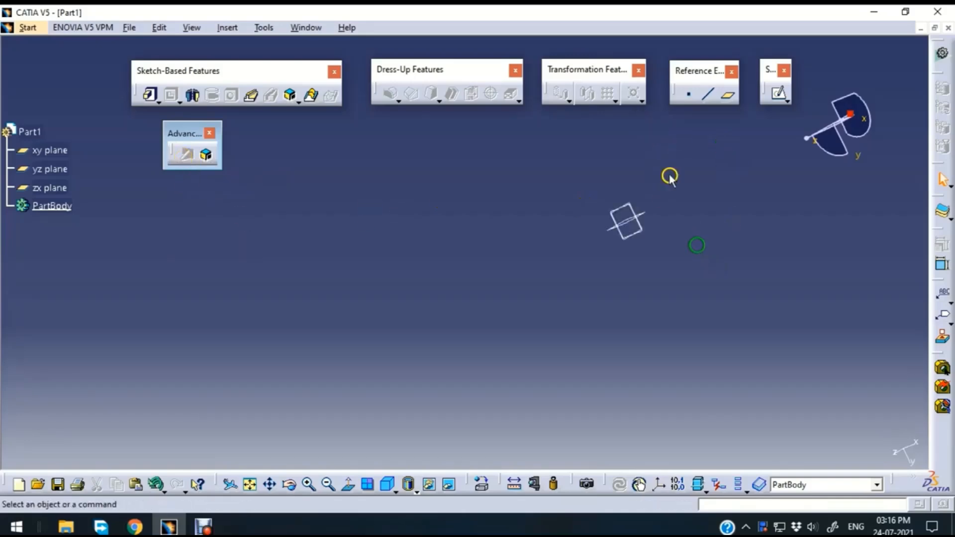
{"action": "left_click", "coordinate": [644, 215]}
{"action": "left_click", "coordinate": [777, 94]}
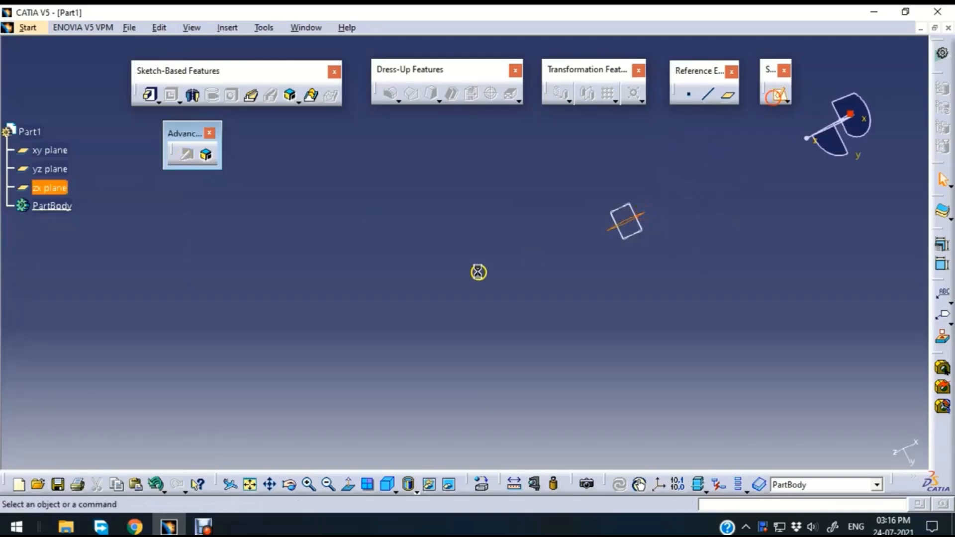
{"action": "middle_click_drag", "start_coordinate": [484, 239], "coordinate": [481, 406]}
{"action": "left_click", "coordinate": [41, 486]}
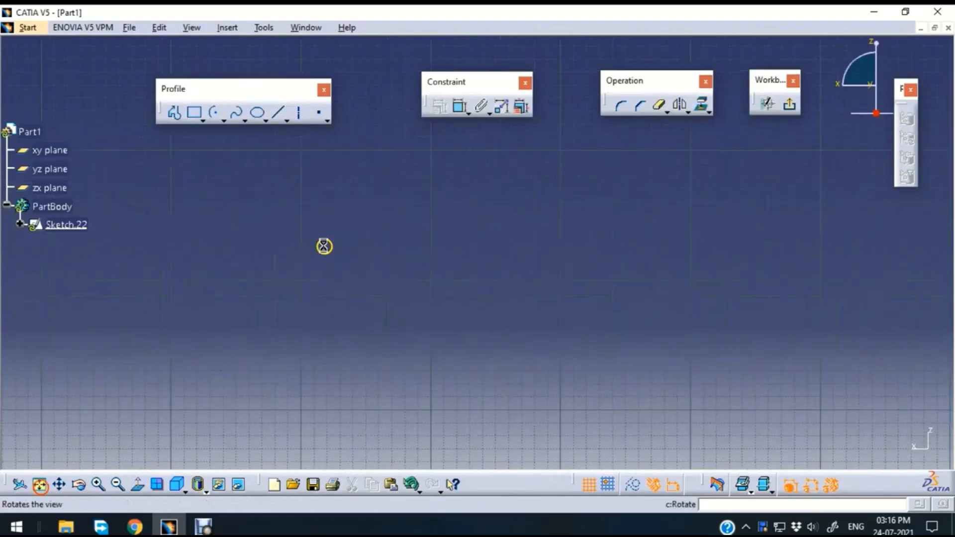
{"action": "left_click", "coordinate": [195, 112]}
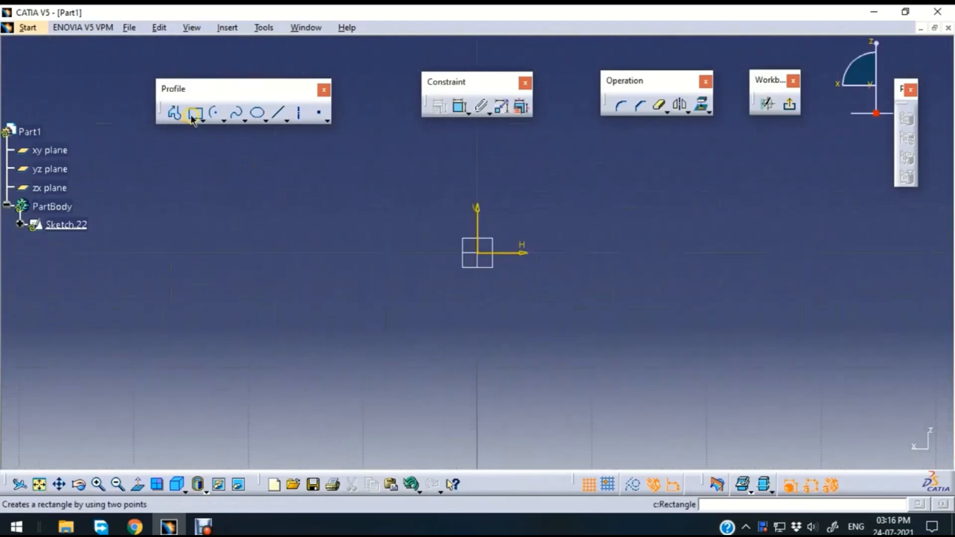
{"action": "left_click", "coordinate": [323, 154]}
{"action": "left_click", "coordinate": [715, 421]}
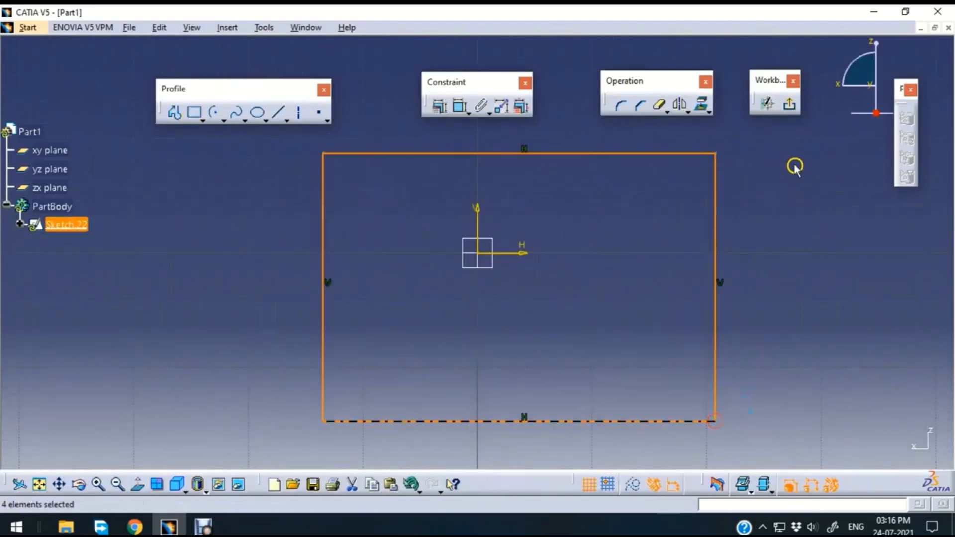
{"action": "left_click", "coordinate": [791, 107]}
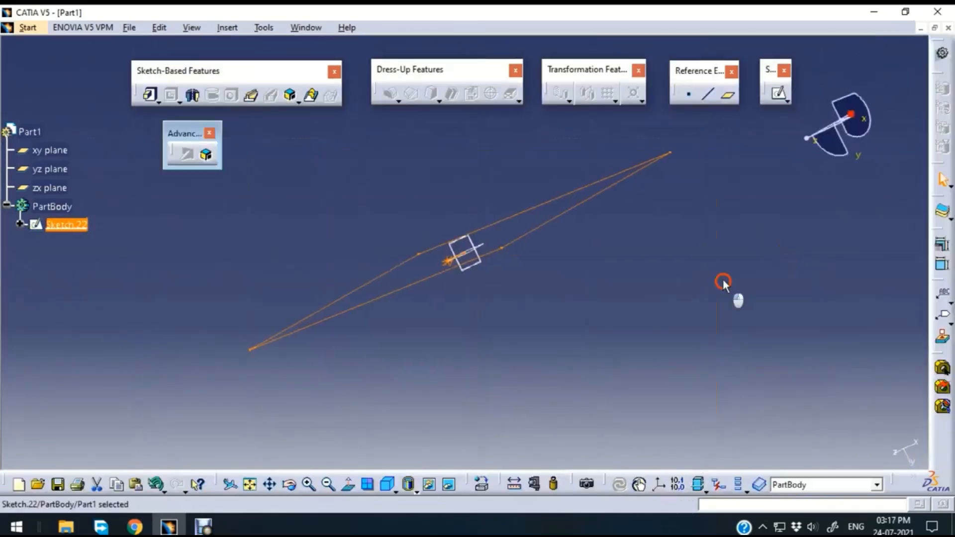
{"action": "left_click", "coordinate": [723, 282]}
- Pad the rectangular sketch to a length of 5 mm
{"action": "middle_click_drag", "start_coordinate": [630, 238], "coordinate": [560, 336]}
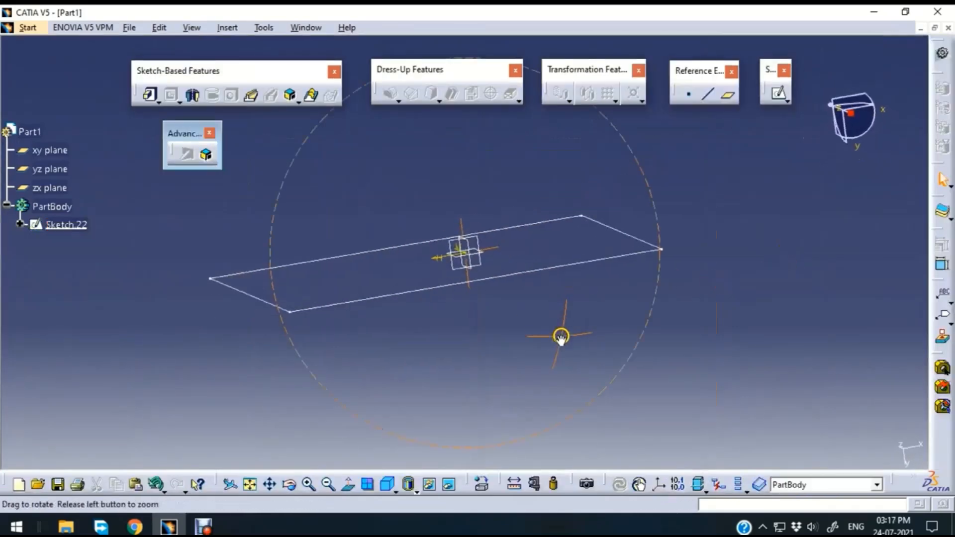
{"action": "left_click", "coordinate": [148, 96]}
{"action": "left_click", "coordinate": [648, 242]}
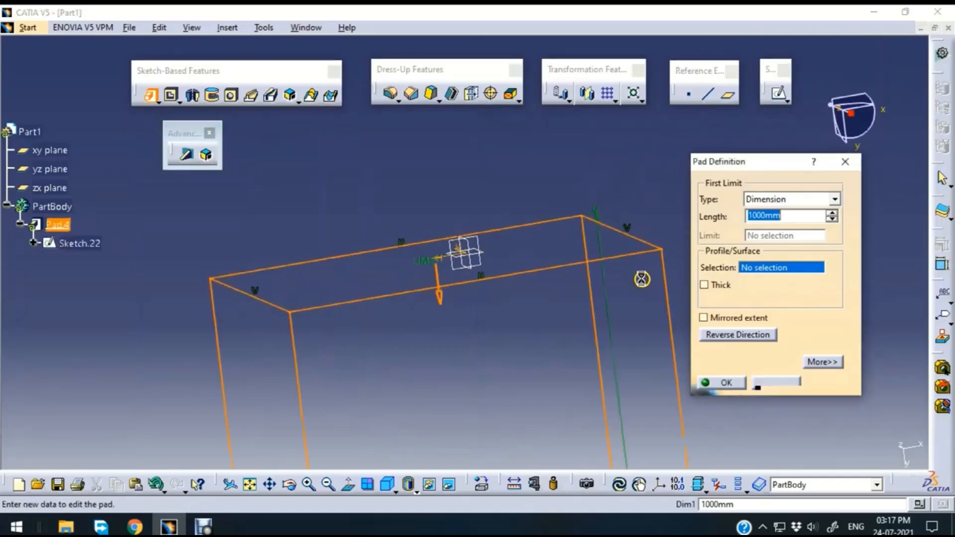
{"action": "type", "text": "20"}
{"action": "key", "text": "Return"}
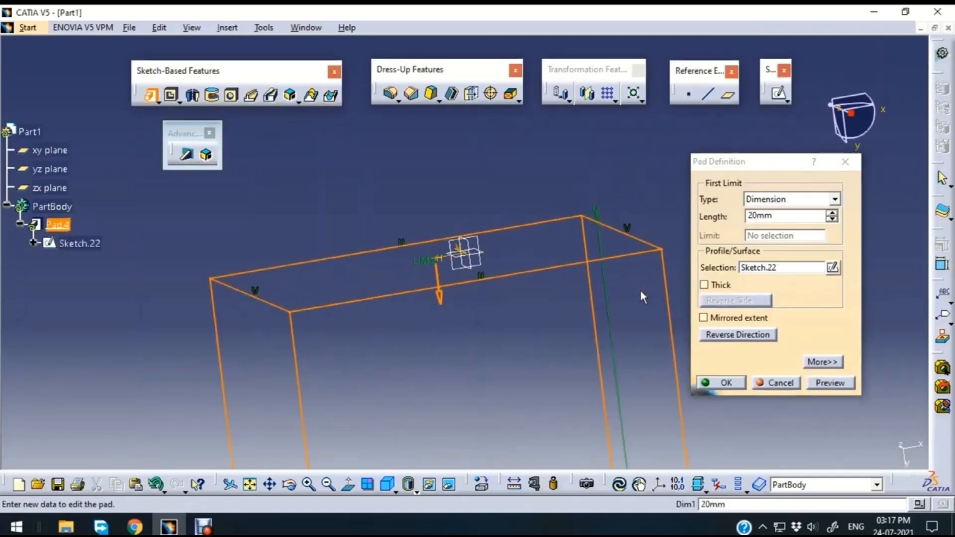
{"action": "key", "text": "Return"}
{"action": "double_click", "coordinate": [641, 290]}
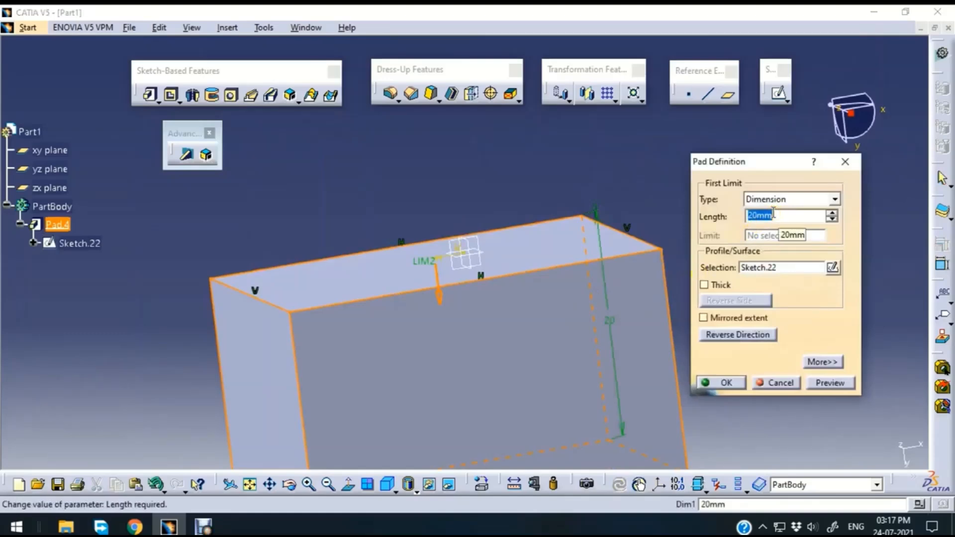
{"action": "type", "text": "5"}
{"action": "key", "text": "Return"}
{"action": "left_click", "coordinate": [741, 232]}
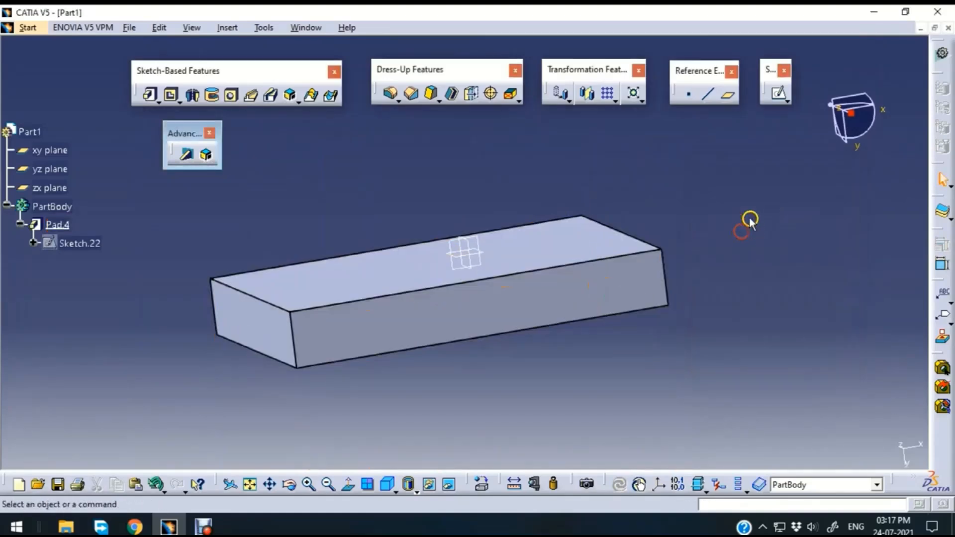
- Sketch a thin rectangle across most of the pad's large face, with its second corner at about H 12.8 mm, V 3.6 mm
{"action": "middle_click_drag", "start_coordinate": [750, 220], "coordinate": [651, 283]}
{"action": "mouse_move", "coordinate": [477, 156]}
{"action": "middle_mouse_down"}
{"action": "mouse_move", "coordinate": [411, 246]}
{"action": "mouse_move", "coordinate": [343, 228]}
{"action": "mouse_move", "coordinate": [363, 207]}
{"action": "middle_mouse_up"}
{"action": "left_click", "coordinate": [409, 234]}
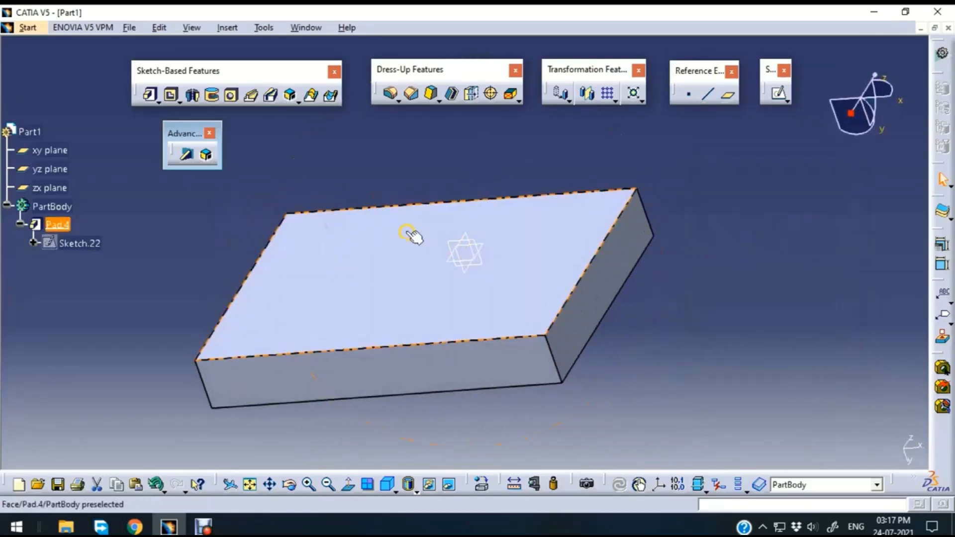
{"action": "left_click", "coordinate": [777, 96]}
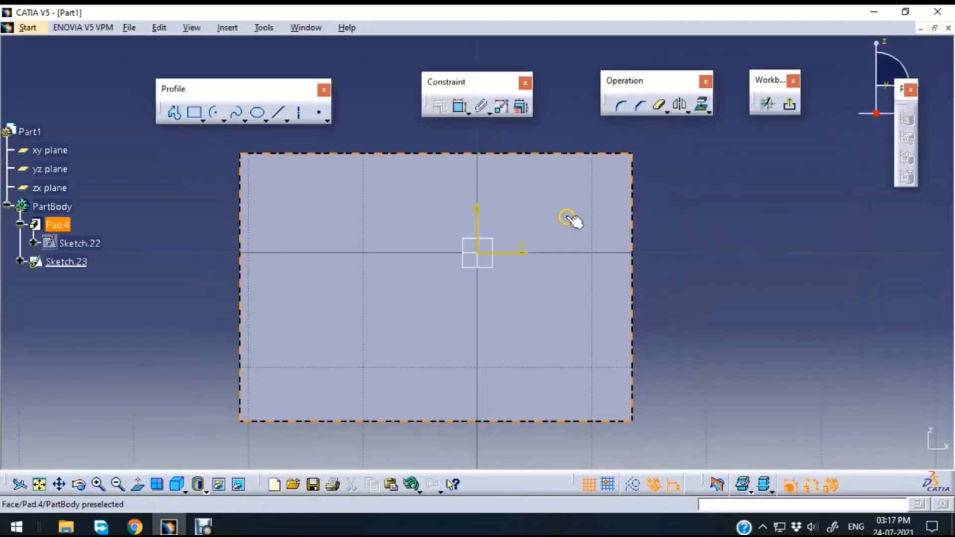
{"action": "left_click", "coordinate": [201, 120]}
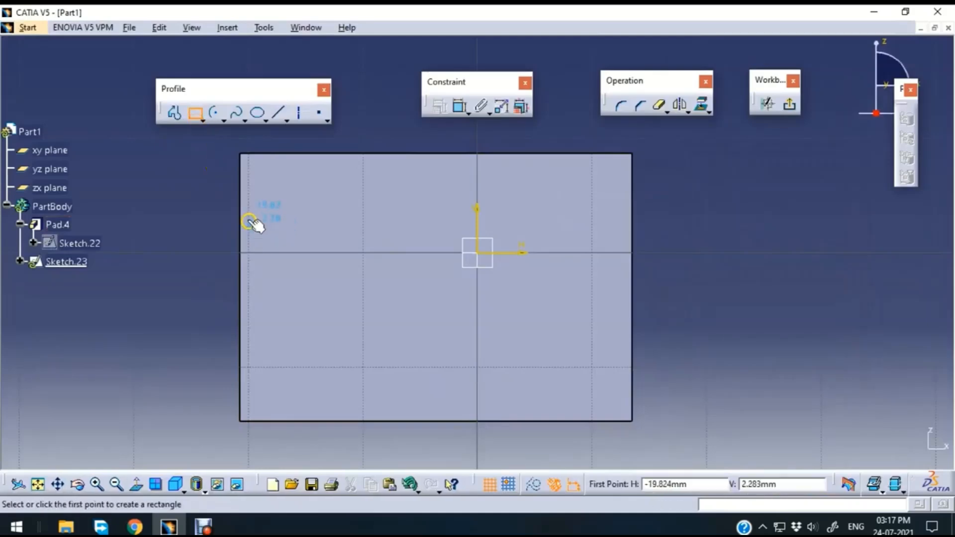
{"action": "left_click", "coordinate": [245, 190]}
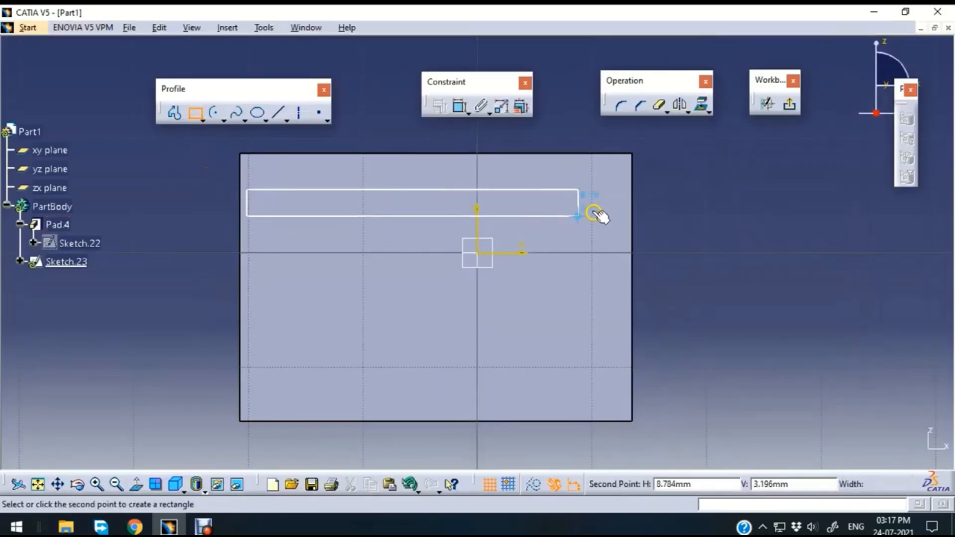
{"action": "left_click", "coordinate": [624, 212]}
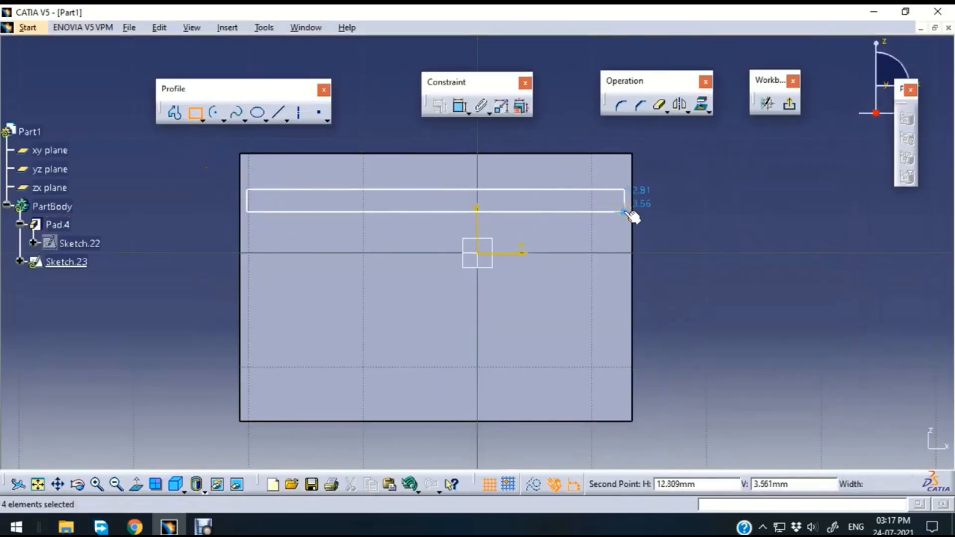
{"action": "left_click", "coordinate": [789, 105]}
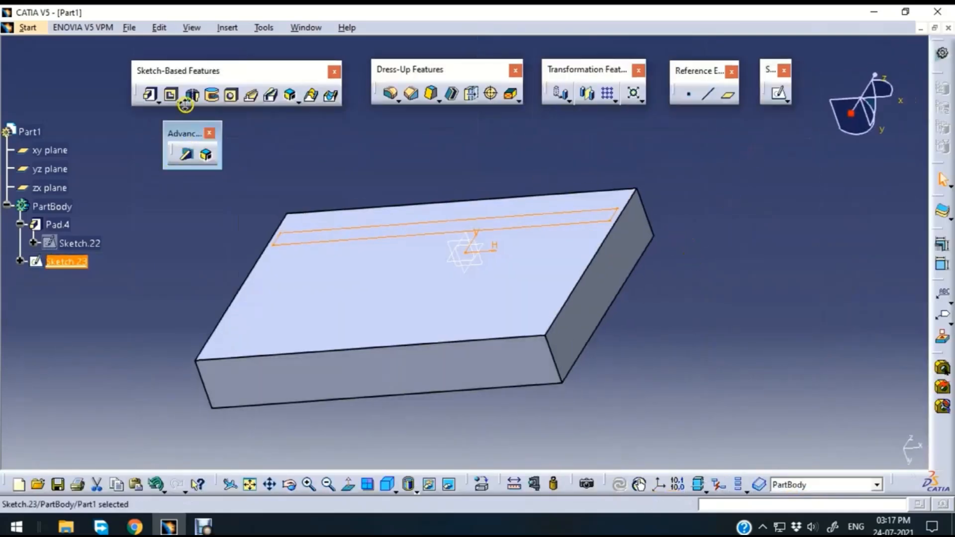
- Pad the thin rectangular sketch to a length of 20 mm to form an upright wall
{"action": "left_click", "coordinate": [150, 95]}
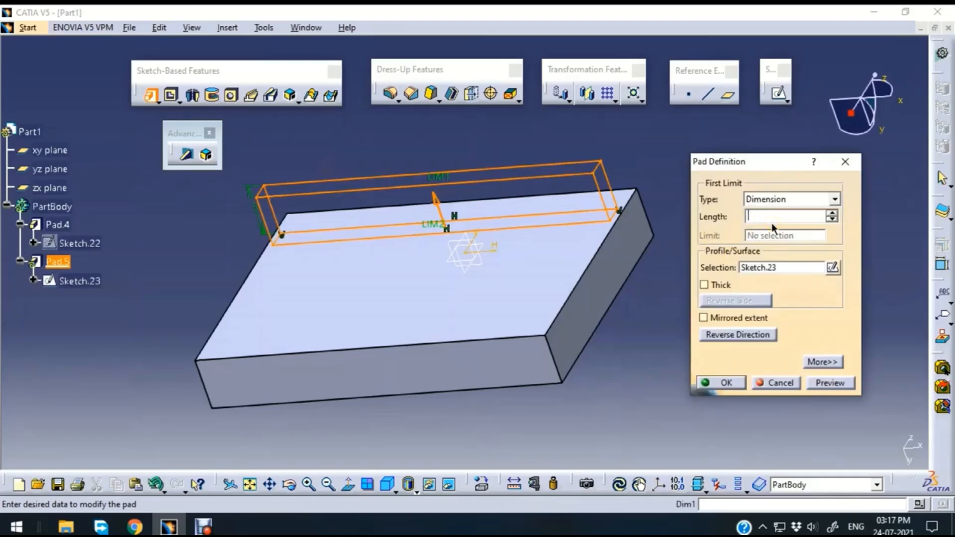
{"action": "type", "text": "20"}
{"action": "left_click", "coordinate": [841, 382]}
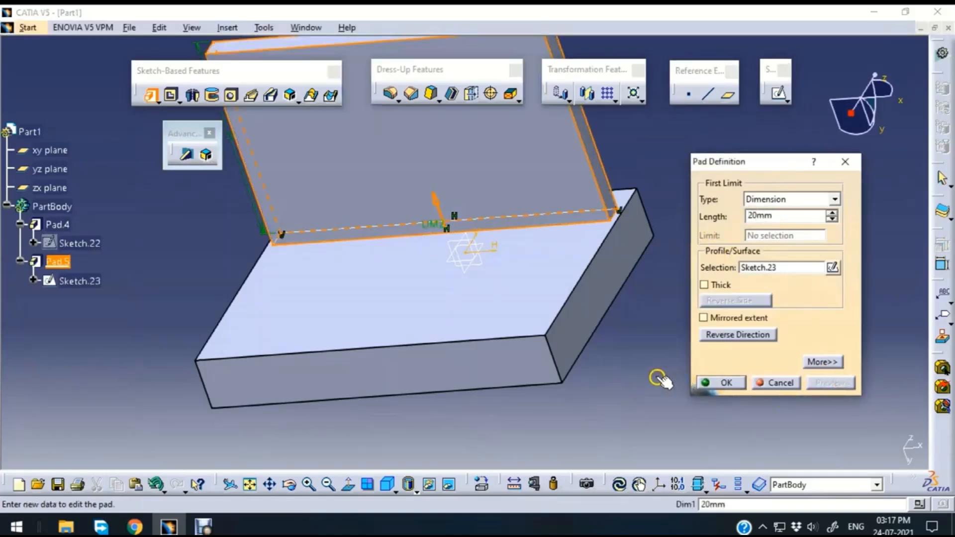
{"action": "left_click", "coordinate": [725, 382]}
- Change the fill color of the base pad's large face to orange-red and apply it
{"action": "middle_click_drag", "start_coordinate": [694, 394], "coordinate": [515, 315]}
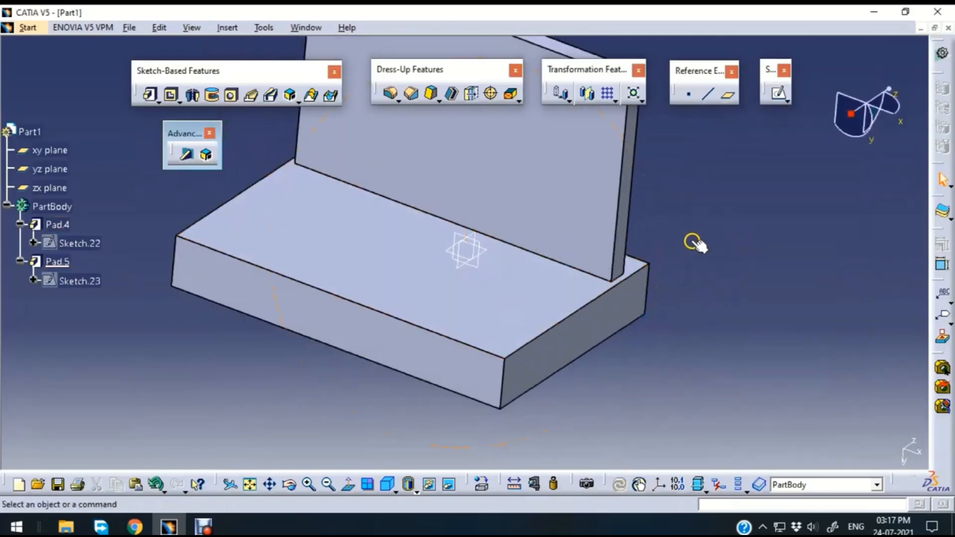
{"action": "right_click", "coordinate": [479, 311]}
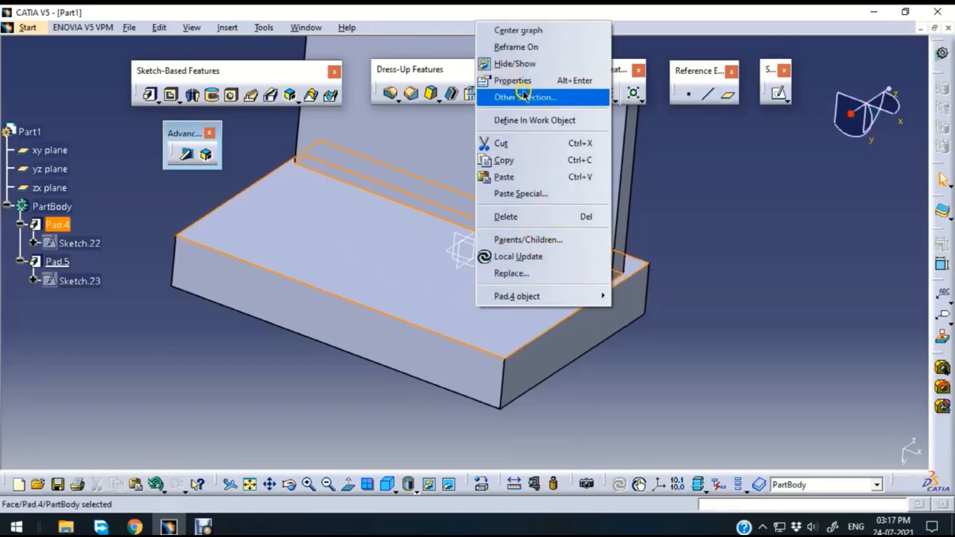
{"action": "left_click", "coordinate": [524, 96]}
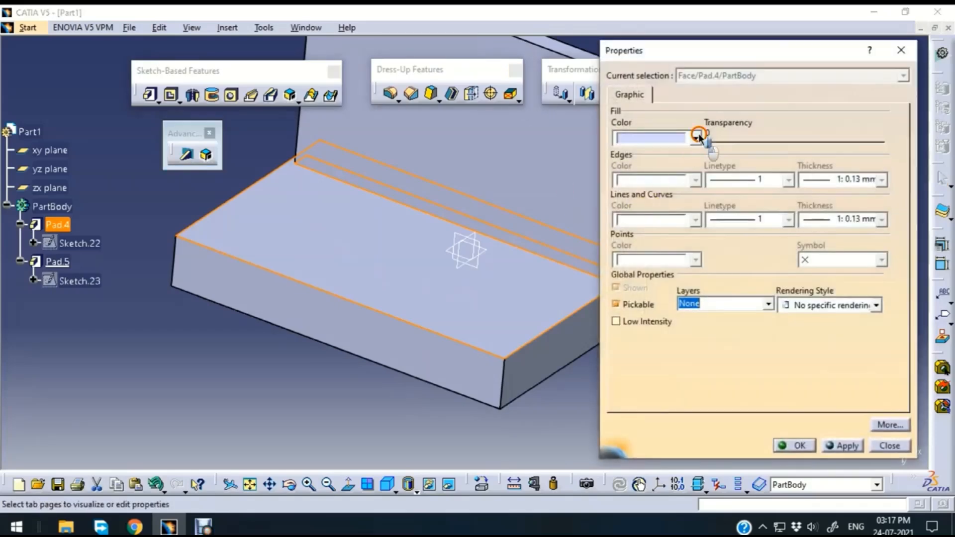
{"action": "left_click", "coordinate": [697, 137]}
{"action": "left_click", "coordinate": [666, 207]}
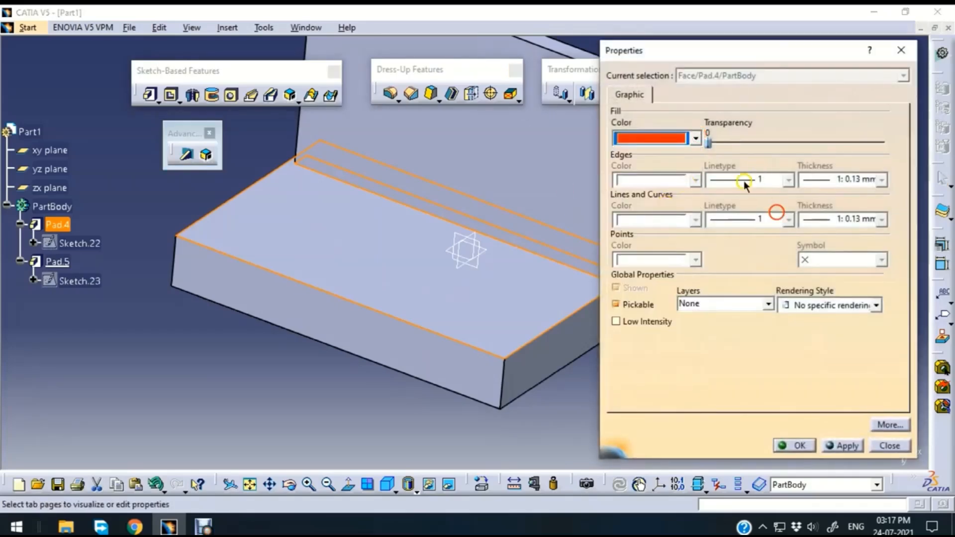
{"action": "left_click", "coordinate": [848, 445]}
{"action": "left_click", "coordinate": [799, 446]}
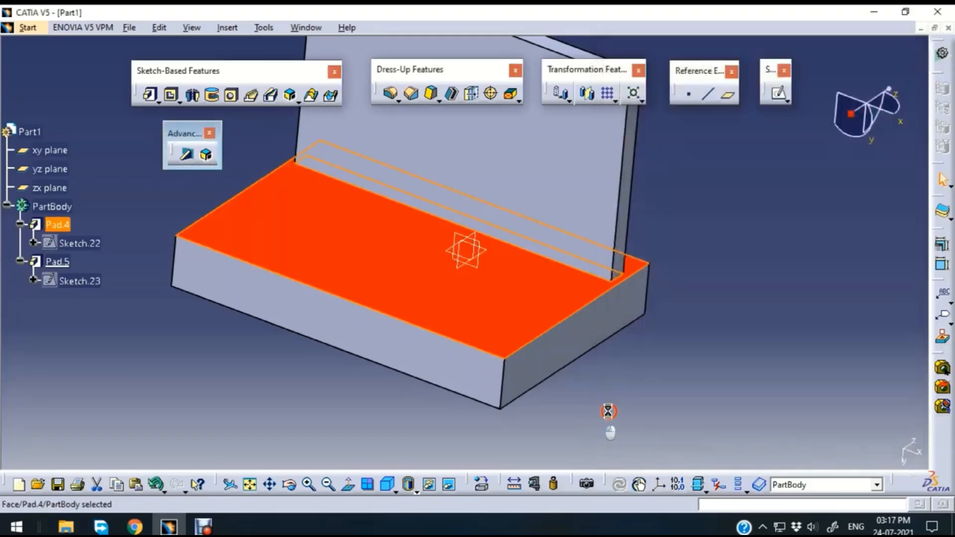
{"action": "left_click", "coordinate": [720, 200]}
- Open a new sketch on the yz plane, which passes through the base and upright wall
{"action": "middle_click_drag", "start_coordinate": [721, 200], "coordinate": [532, 221]}
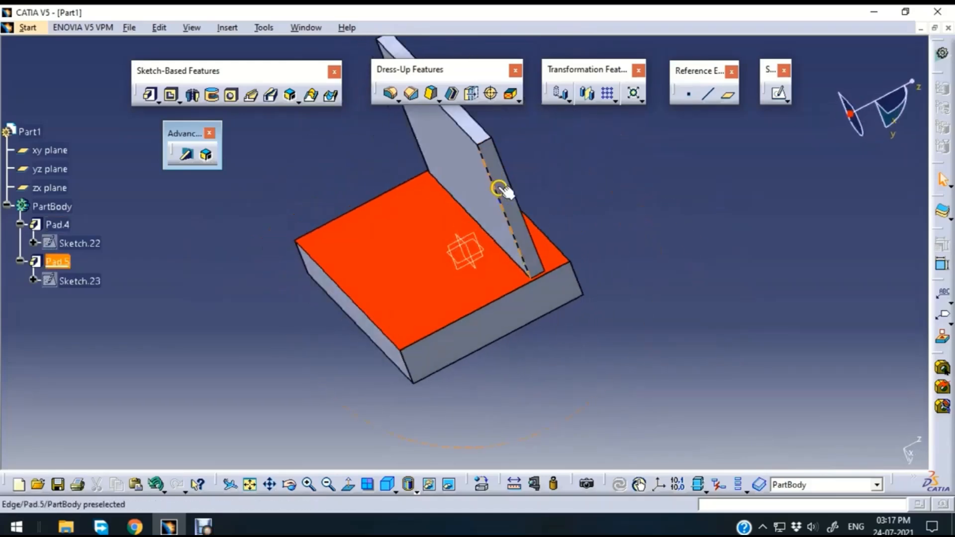
{"action": "middle_click_drag", "start_coordinate": [633, 189], "coordinate": [488, 288]}
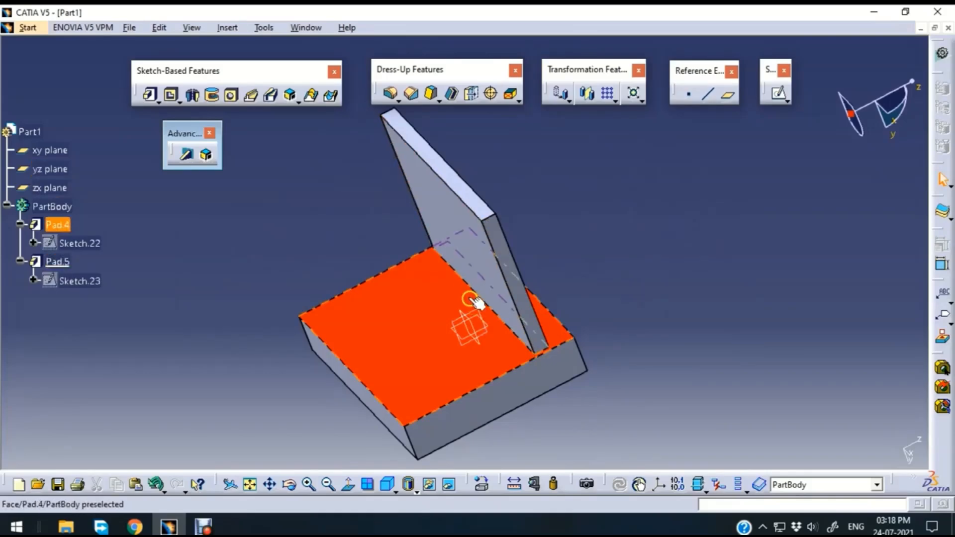
{"action": "left_click", "coordinate": [485, 315]}
{"action": "left_click", "coordinate": [779, 97]}
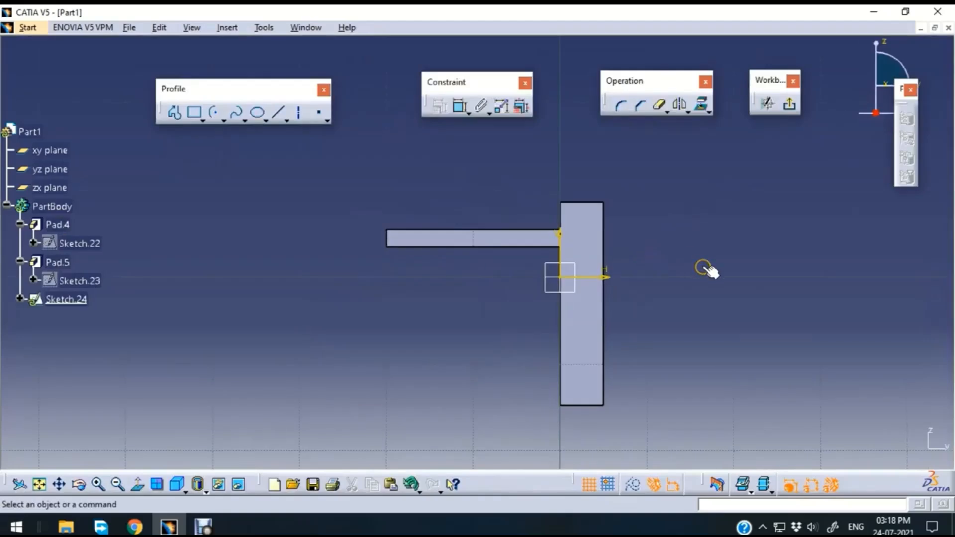
{"action": "left_click", "coordinate": [278, 115]}
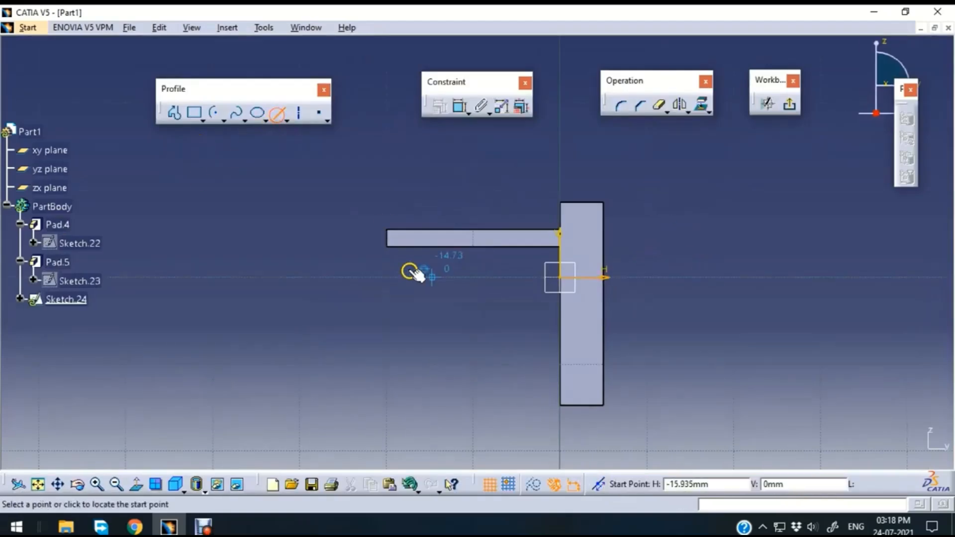
{"action": "left_click", "coordinate": [392, 247]}
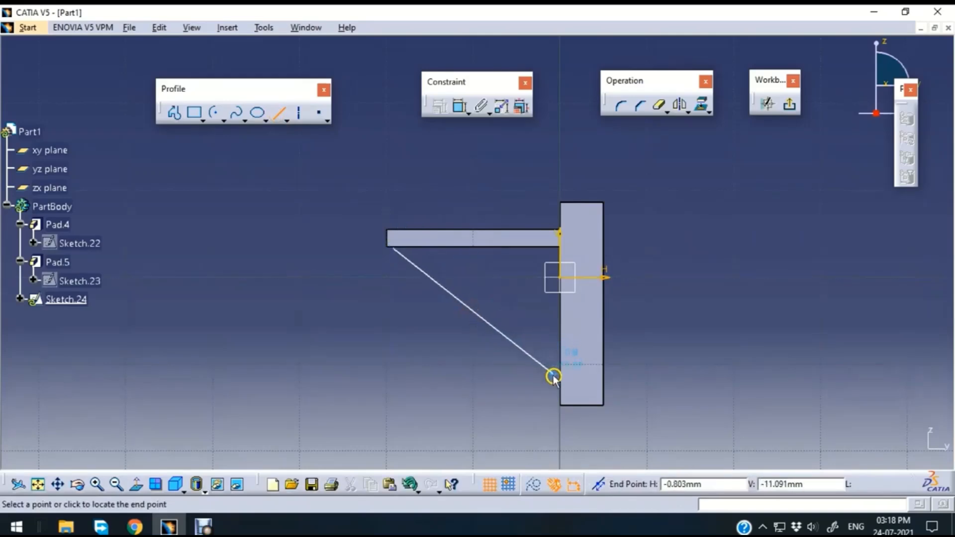
{"action": "left_click", "coordinate": [560, 394]}
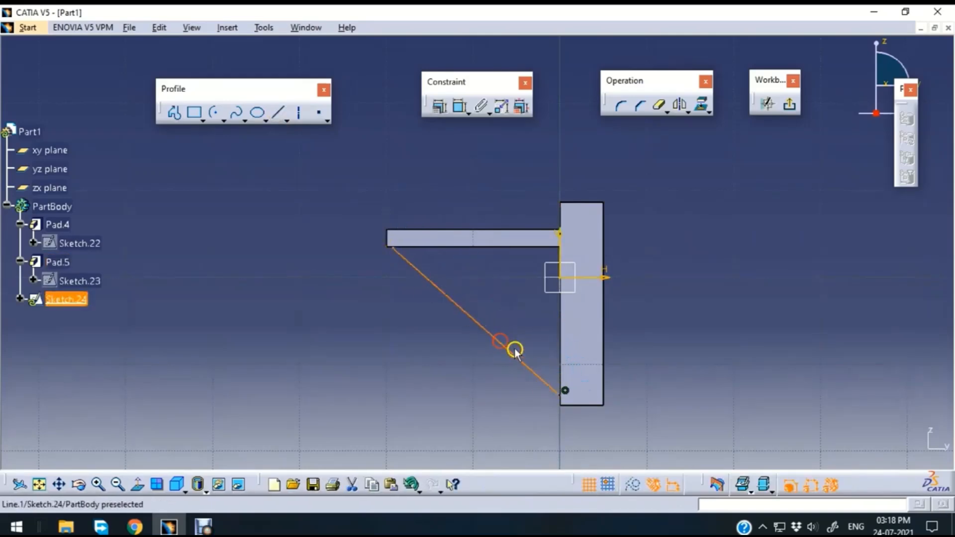
{"action": "key", "text": "Delete"}
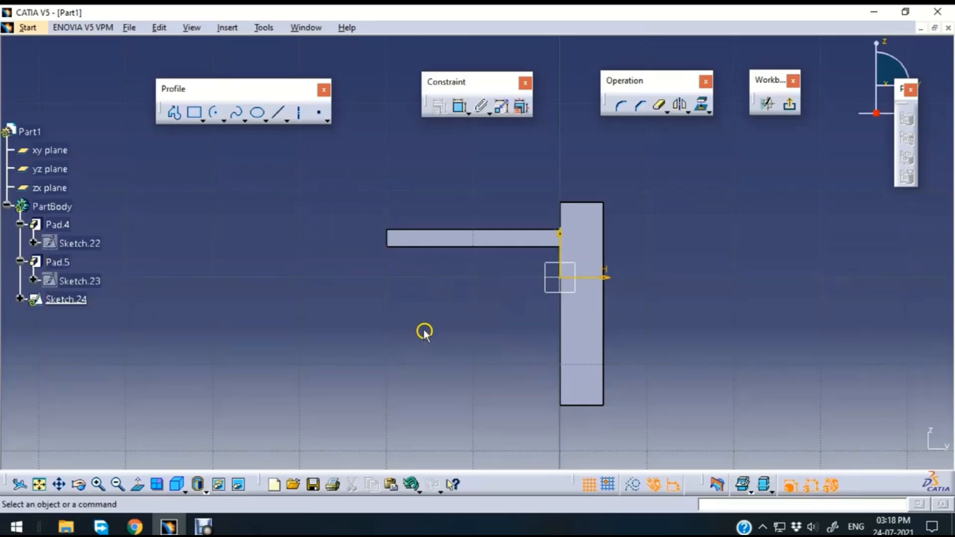
- Draw a four-point spline curving from near the wall's free end to the base's colored face, and exit the sketch
{"action": "left_click", "coordinate": [235, 116]}
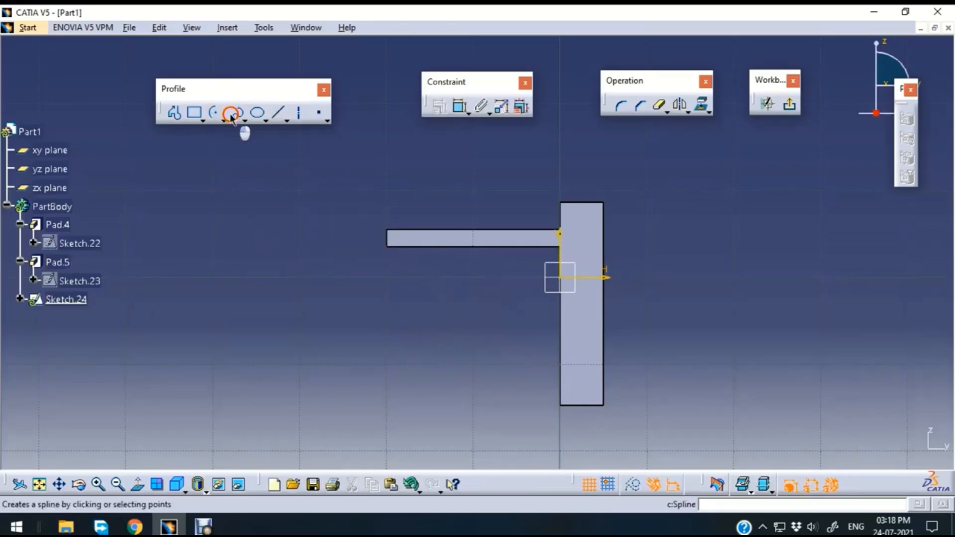
{"action": "left_click", "coordinate": [396, 247]}
{"action": "left_click", "coordinate": [458, 265]}
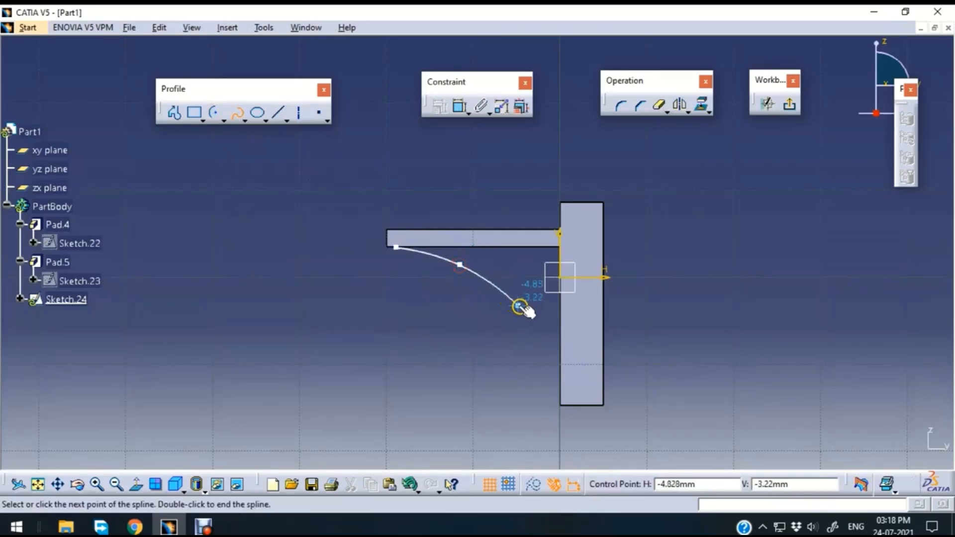
{"action": "left_click", "coordinate": [518, 305]}
{"action": "left_click", "coordinate": [559, 370]}
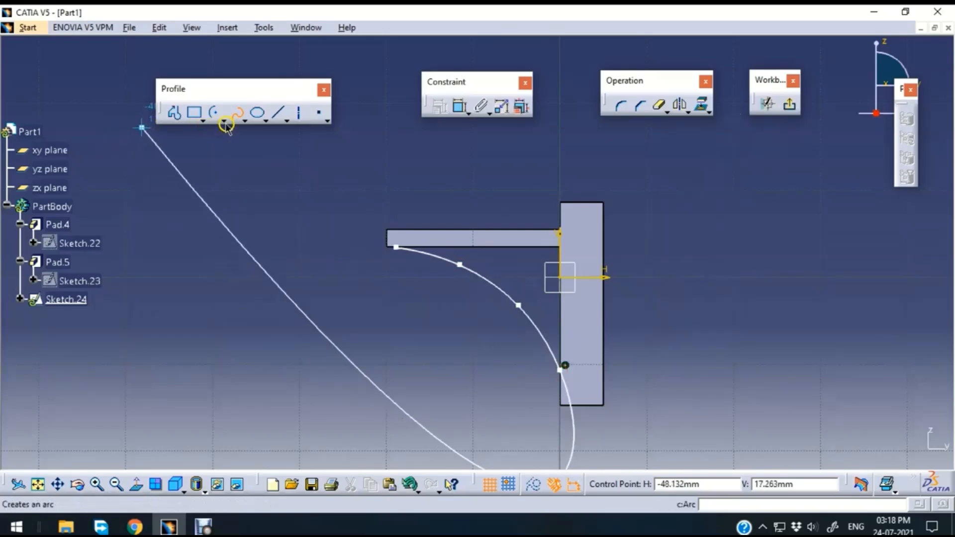
{"action": "left_click", "coordinate": [238, 115]}
{"action": "left_click", "coordinate": [790, 106]}
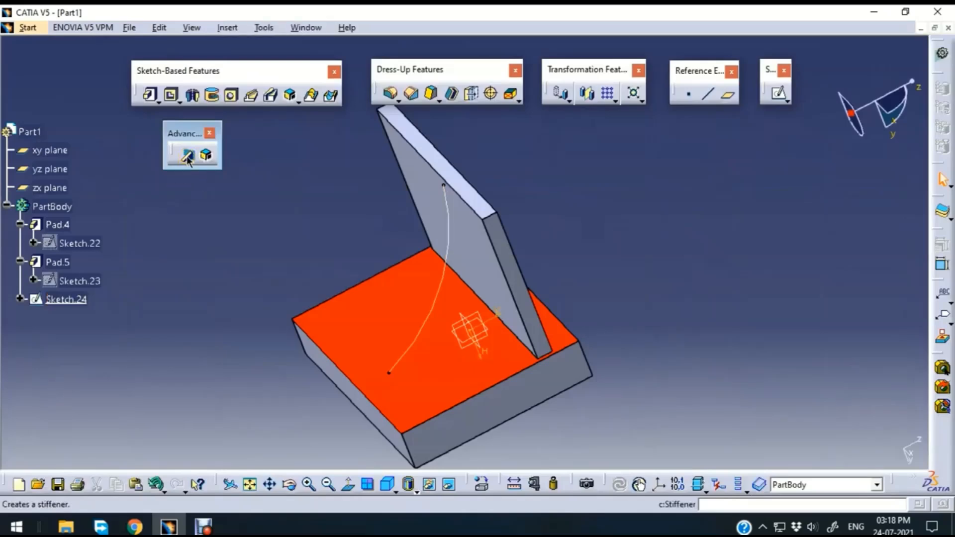
- Create a From Side stiffener from the spline sketch with a 3 mm thickness and neutral fiber
{"action": "left_click", "coordinate": [188, 157]}
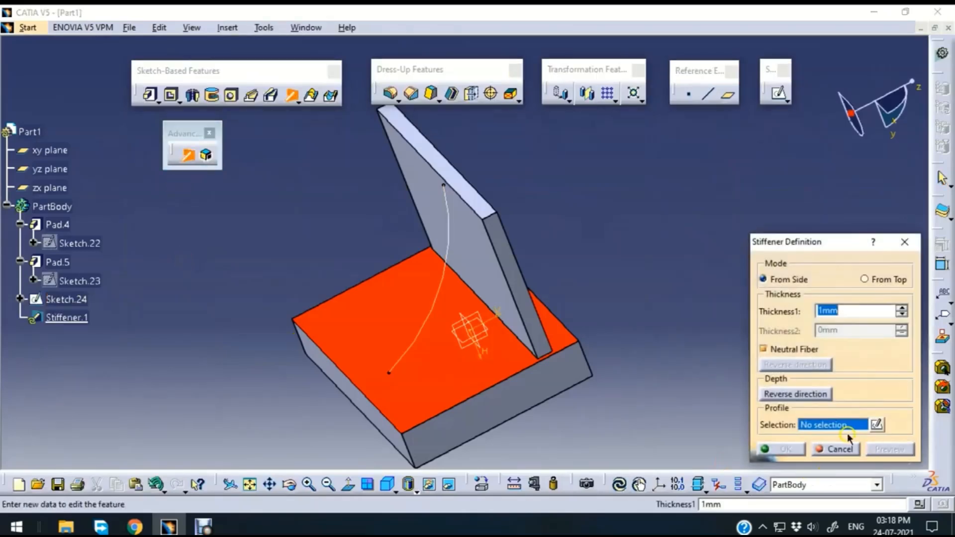
{"action": "left_click", "coordinate": [444, 284]}
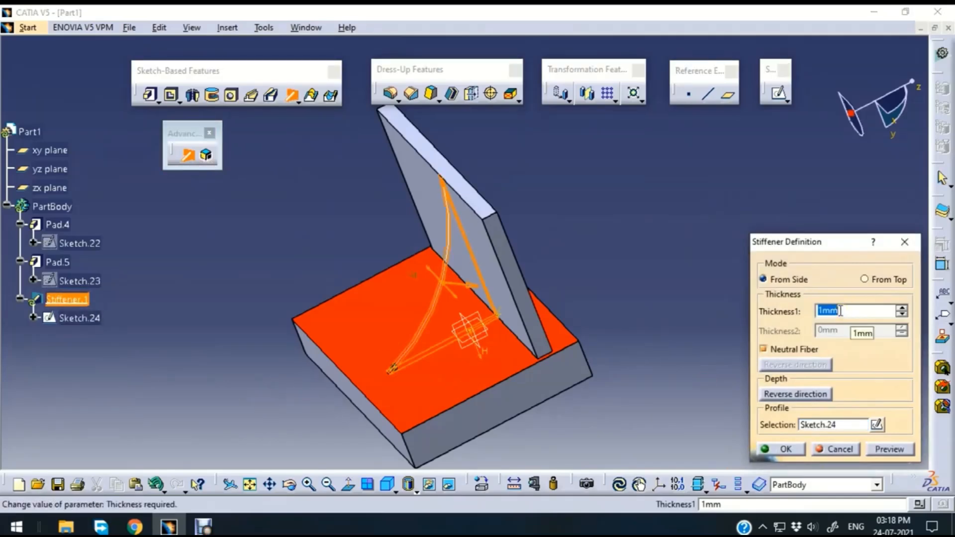
{"action": "left_click", "coordinate": [277, 244]}
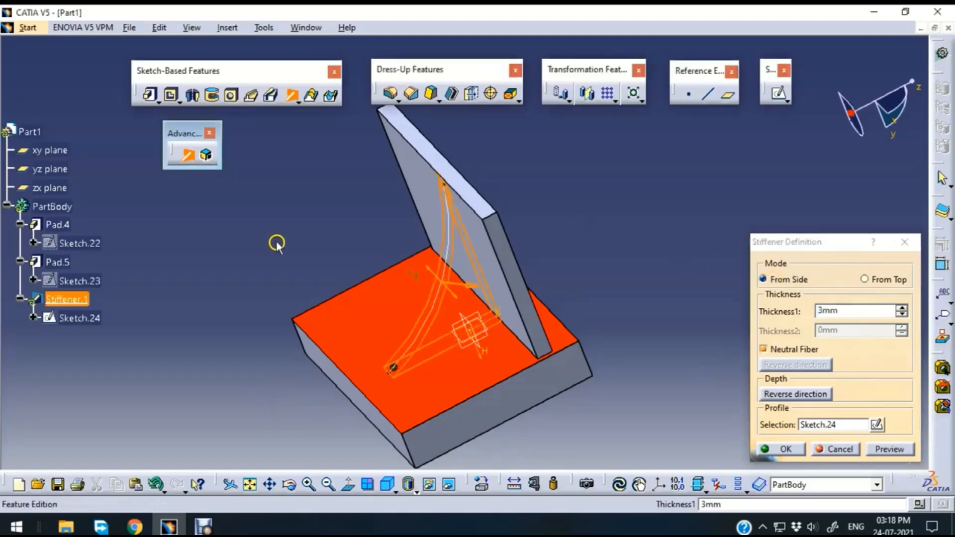
{"action": "middle_click_drag", "start_coordinate": [280, 239], "coordinate": [557, 235]}
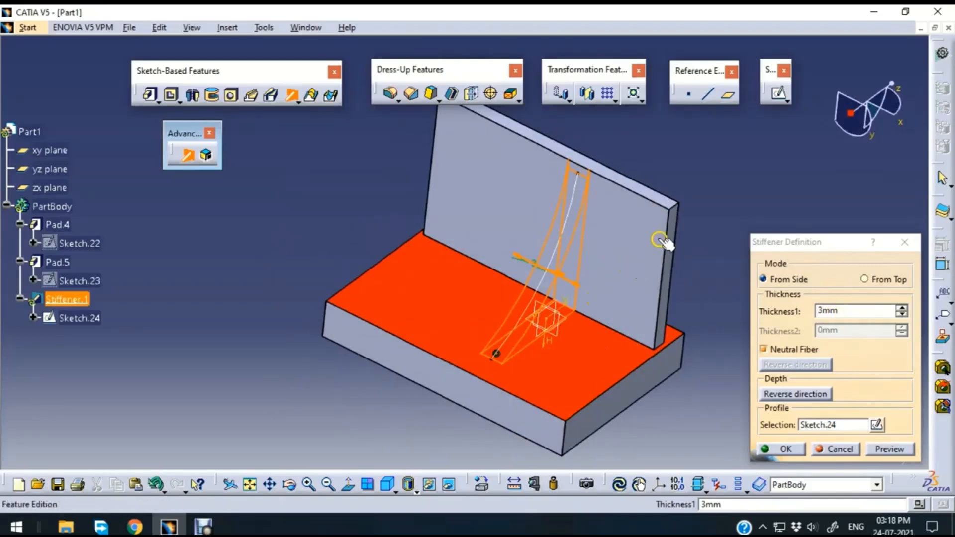
{"action": "left_click", "coordinate": [895, 449]}
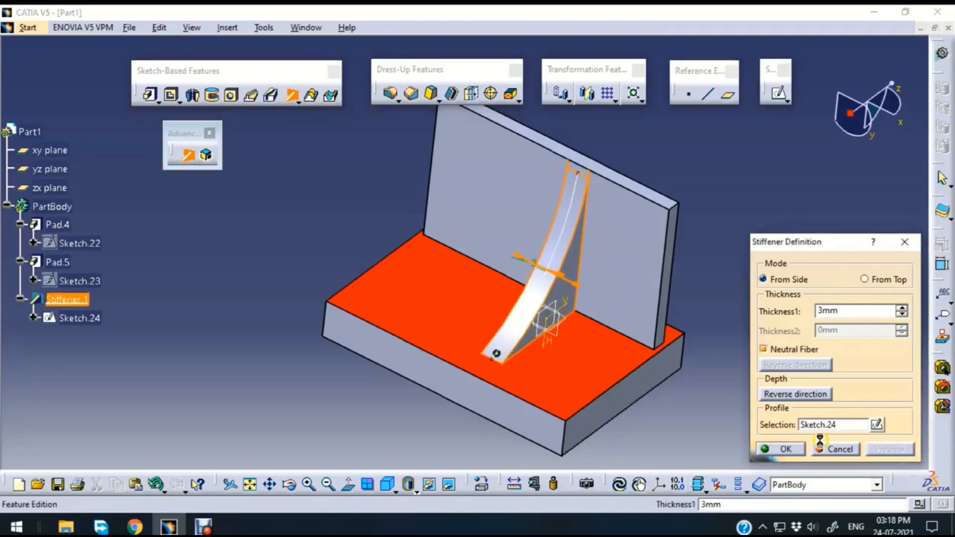
{"action": "left_click", "coordinate": [785, 449]}
- Delete the entire model, including both pads, the stiffener and their sketches
{"action": "middle_click_drag", "start_coordinate": [765, 288], "coordinate": [565, 277]}
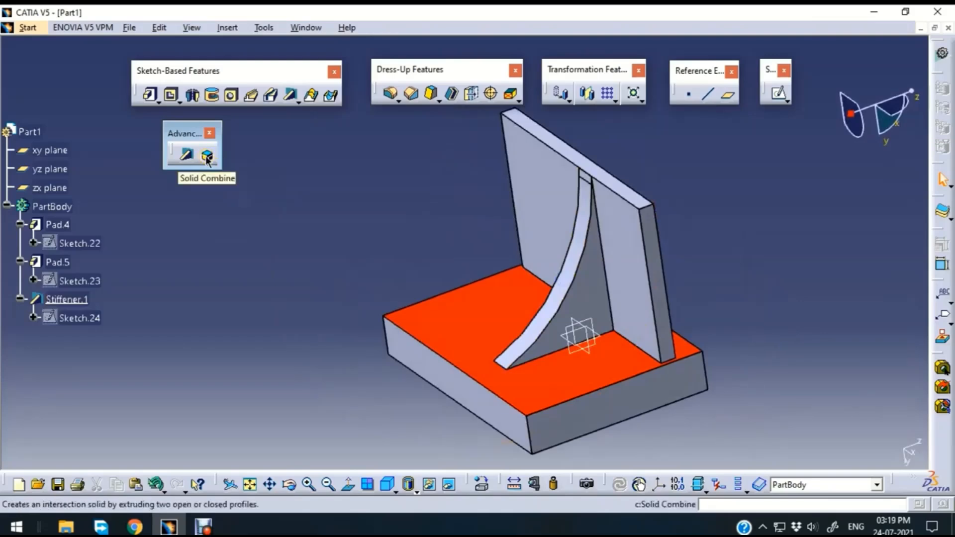
{"action": "middle_click_drag", "start_coordinate": [407, 185], "coordinate": [399, 269]}
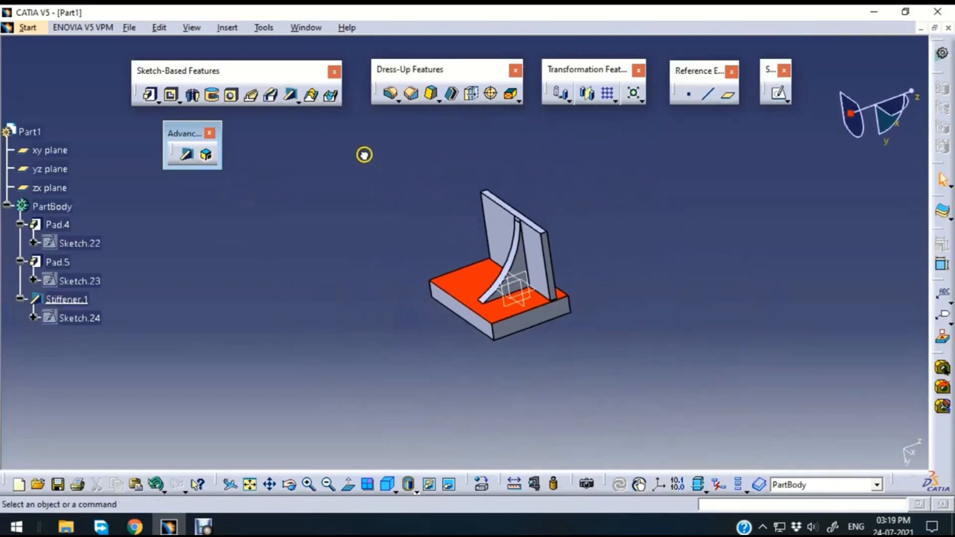
{"action": "middle_click_drag", "start_coordinate": [514, 258], "coordinate": [573, 295]}
{"action": "left_click_drag", "start_coordinate": [364, 155], "coordinate": [687, 404]}
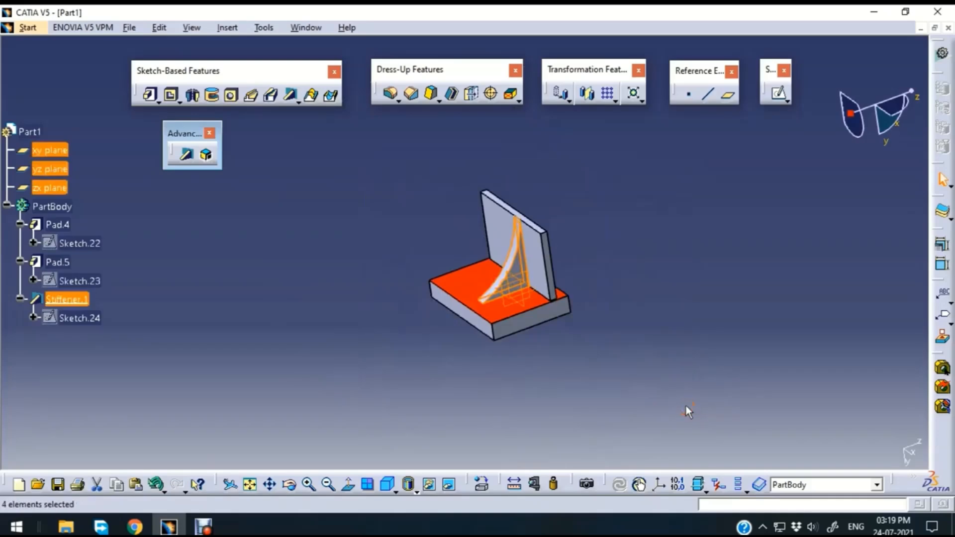
{"action": "key", "text": "Delete"}
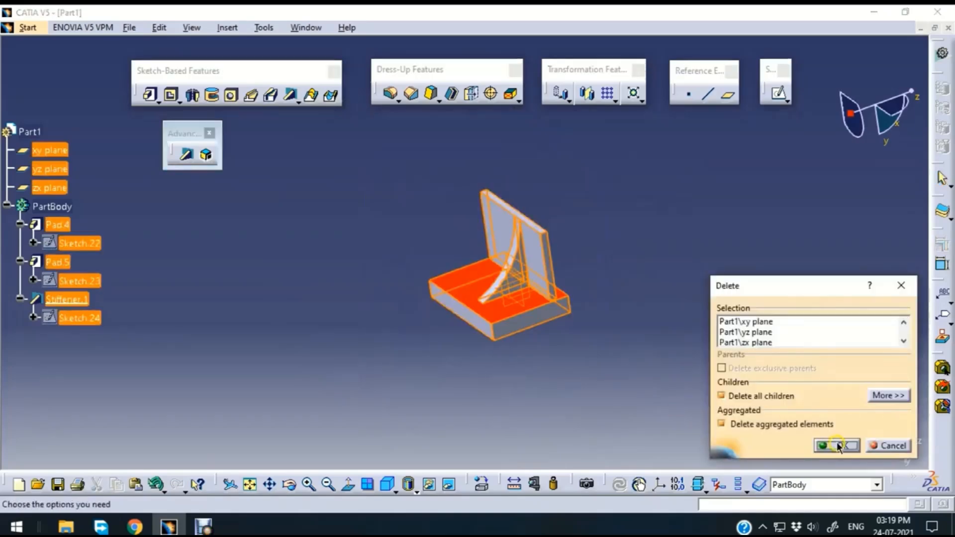
{"action": "left_click", "coordinate": [837, 446]}
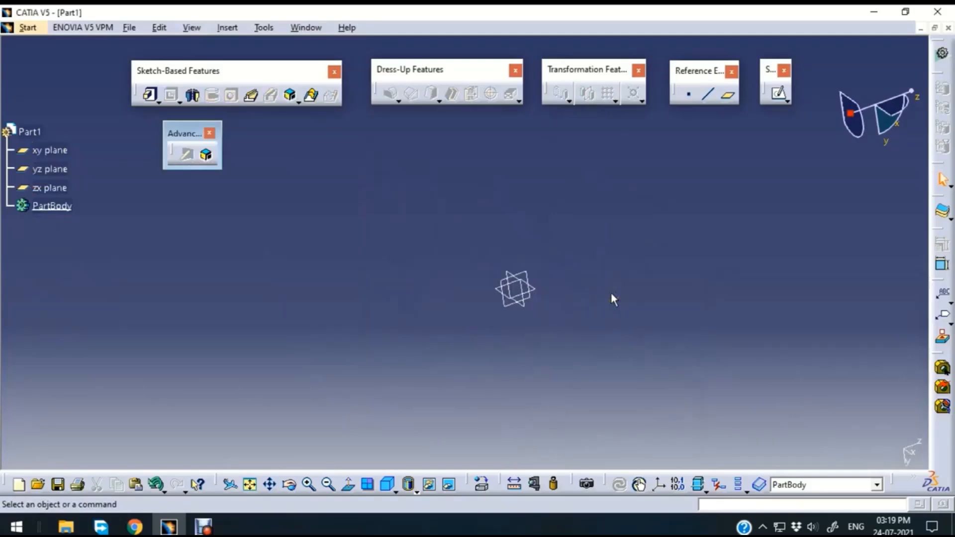
{"action": "left_click", "coordinate": [610, 293]}
- Sketch a large circle on the yz plane, centered off the origin but enclosing it, and exit the sketch
{"action": "left_click", "coordinate": [524, 269]}
{"action": "left_click", "coordinate": [531, 277]}
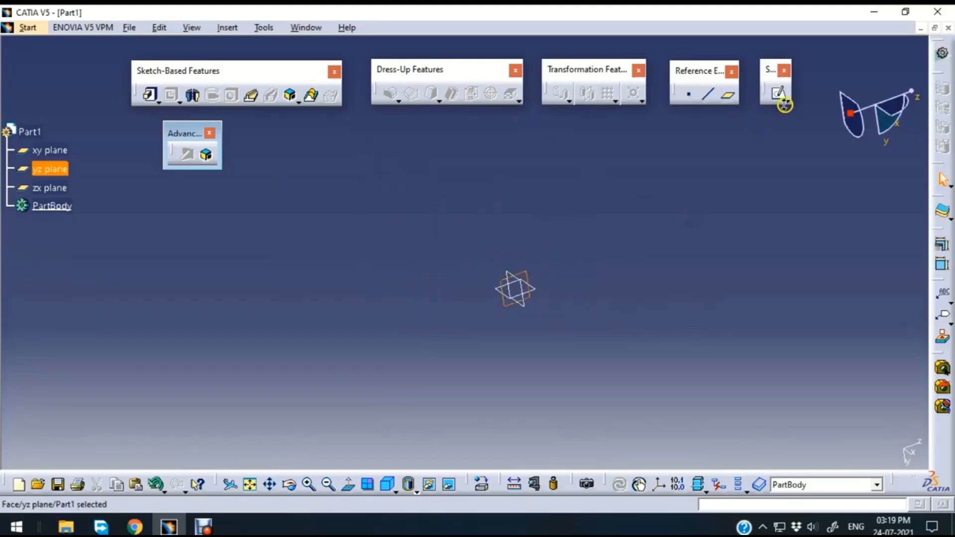
{"action": "left_click", "coordinate": [779, 93]}
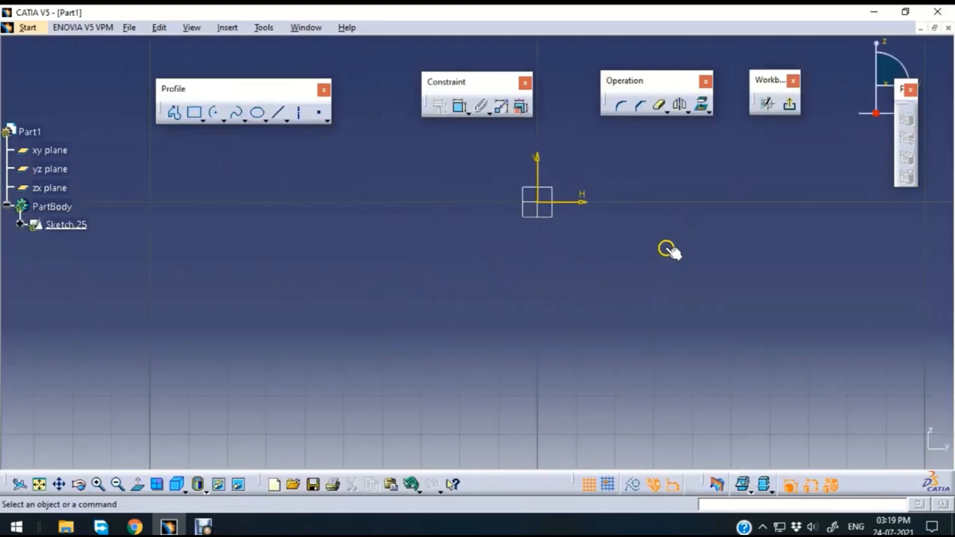
{"action": "left_click", "coordinate": [222, 112]}
{"action": "left_click", "coordinate": [243, 124]}
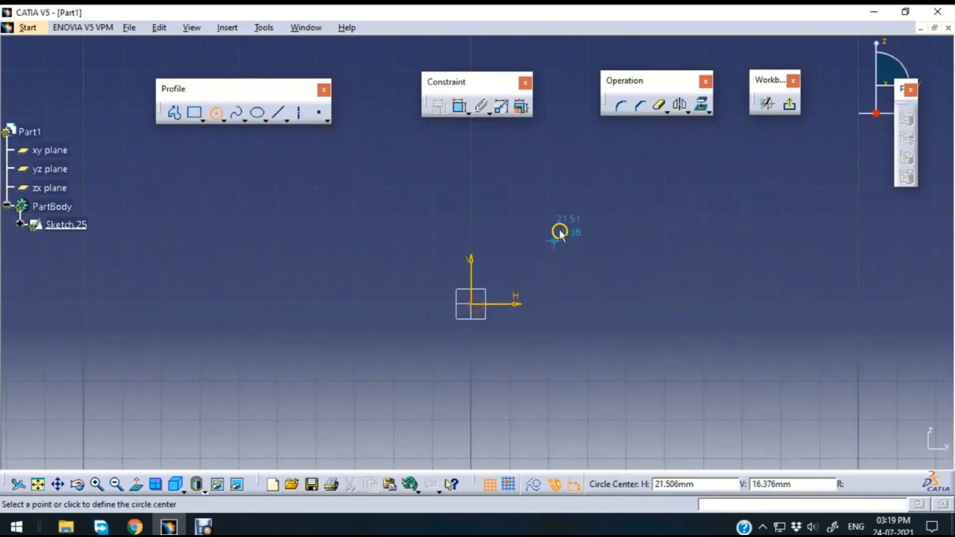
{"action": "left_click", "coordinate": [584, 186]}
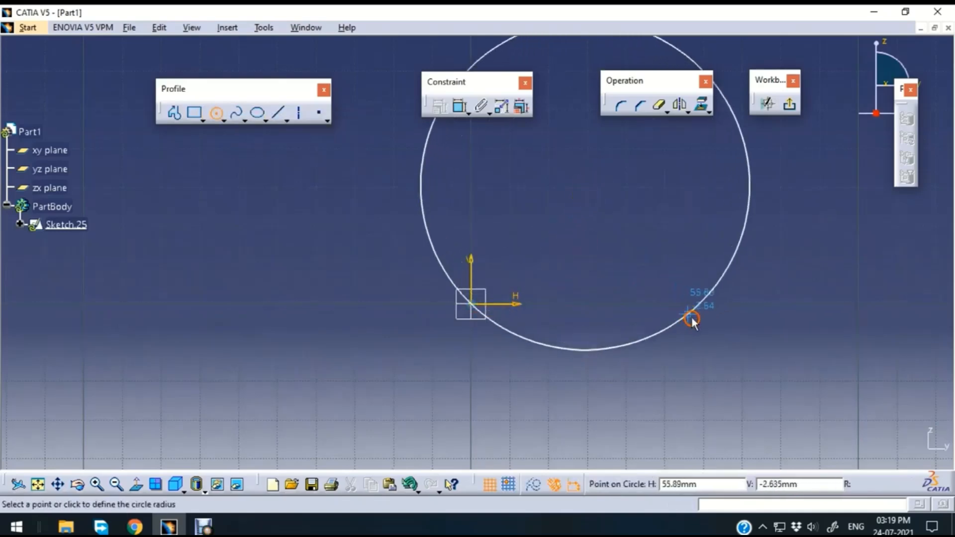
{"action": "left_click", "coordinate": [712, 325]}
{"action": "left_click", "coordinate": [789, 104]}
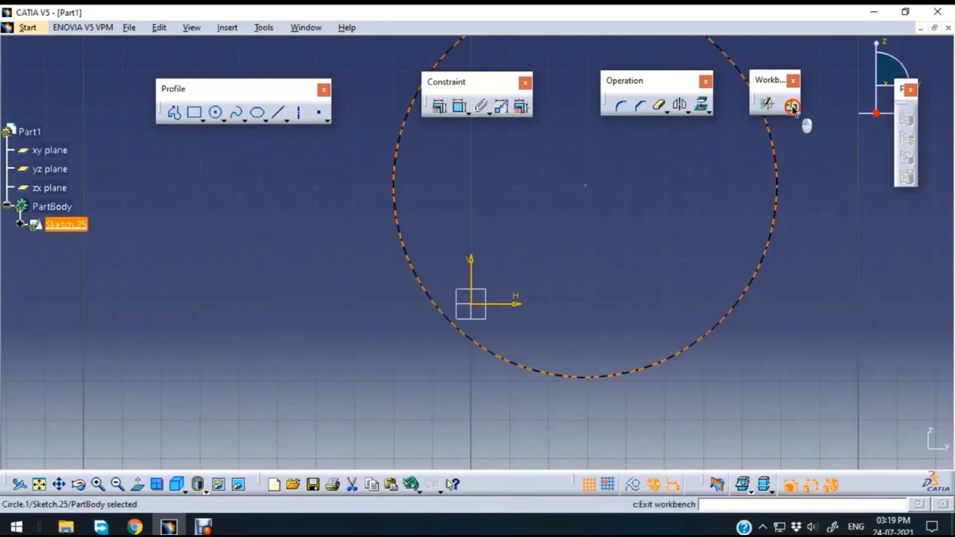
{"action": "left_click", "coordinate": [756, 200]}
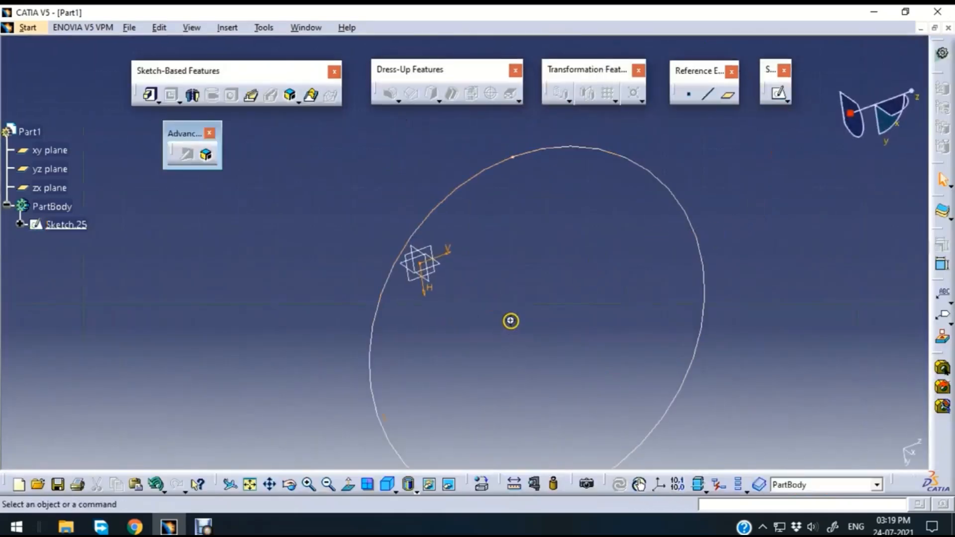
{"action": "mouse_move", "coordinate": [510, 321]}
{"action": "middle_mouse_down"}
{"action": "mouse_move", "coordinate": [437, 279]}
{"action": "mouse_move", "coordinate": [326, 262]}
{"action": "mouse_move", "coordinate": [292, 268]}
{"action": "mouse_move", "coordinate": [452, 276]}
{"action": "mouse_move", "coordinate": [426, 267]}
{"action": "middle_mouse_up"}
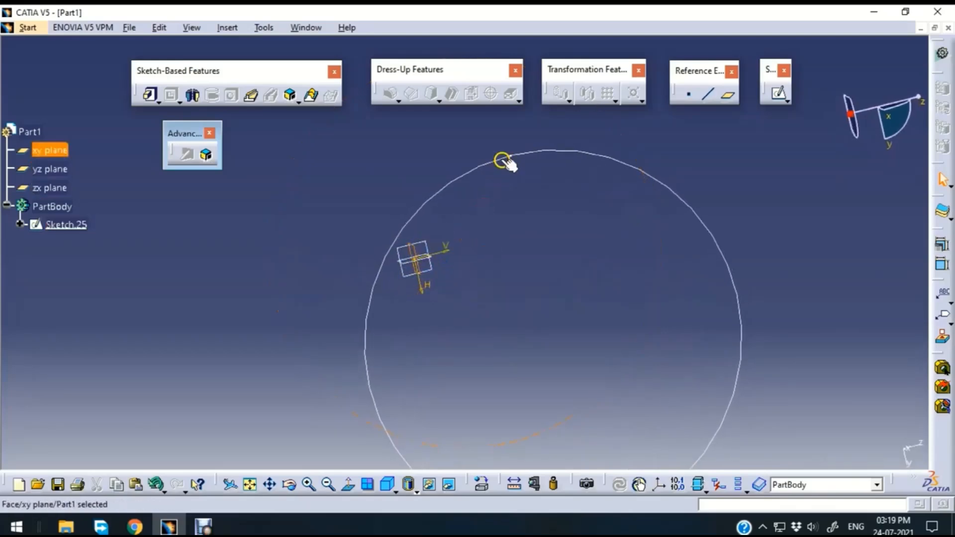
- Sketch a rectangle on the xy plane around the origin, matching the circle's vertical extent, and exit the sketch
{"action": "left_click", "coordinate": [778, 94]}
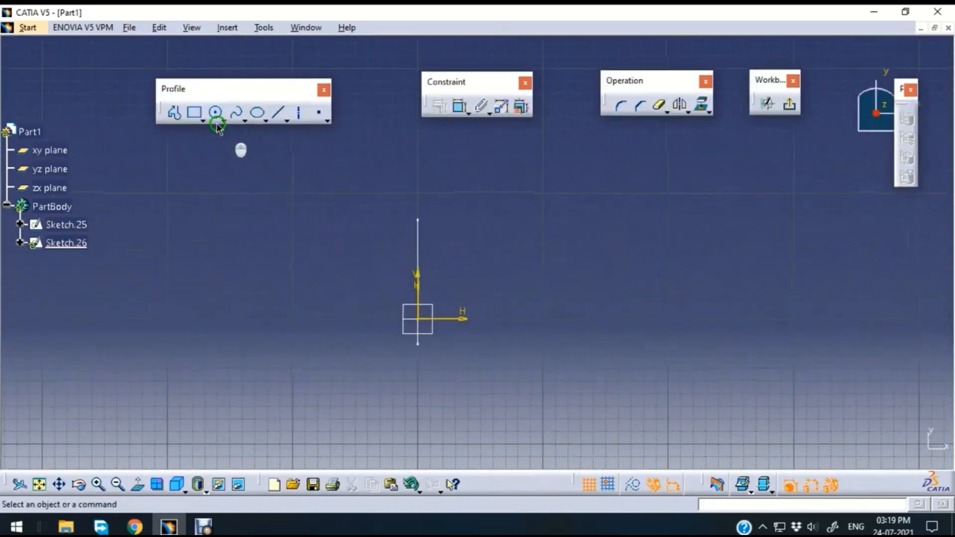
{"action": "left_click", "coordinate": [195, 113]}
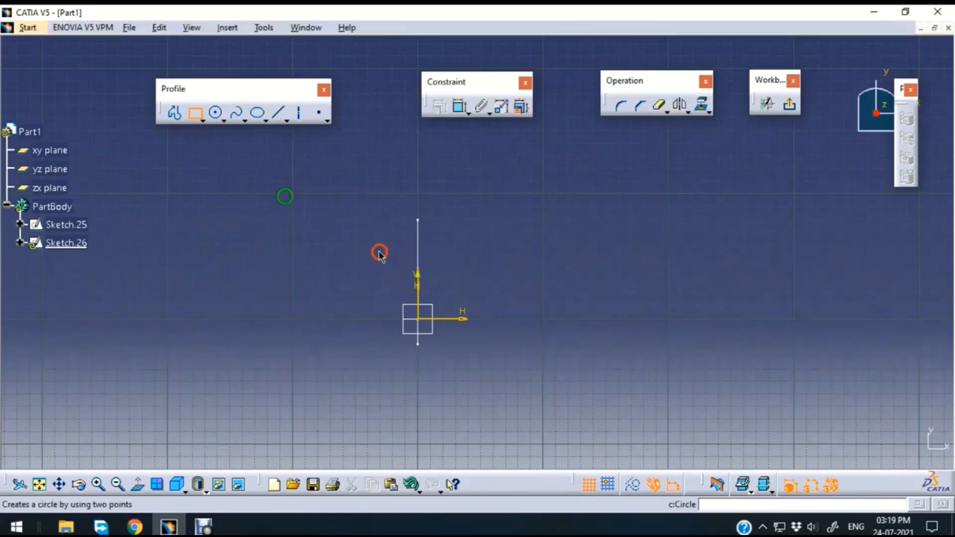
{"action": "left_click", "coordinate": [365, 219]}
{"action": "left_click", "coordinate": [513, 344]}
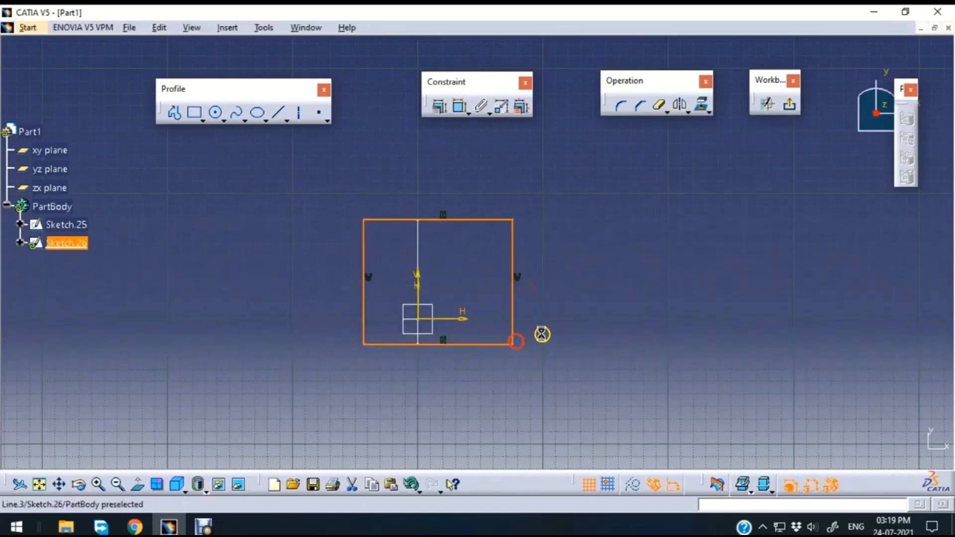
{"action": "left_click", "coordinate": [629, 240]}
{"action": "left_click", "coordinate": [789, 104]}
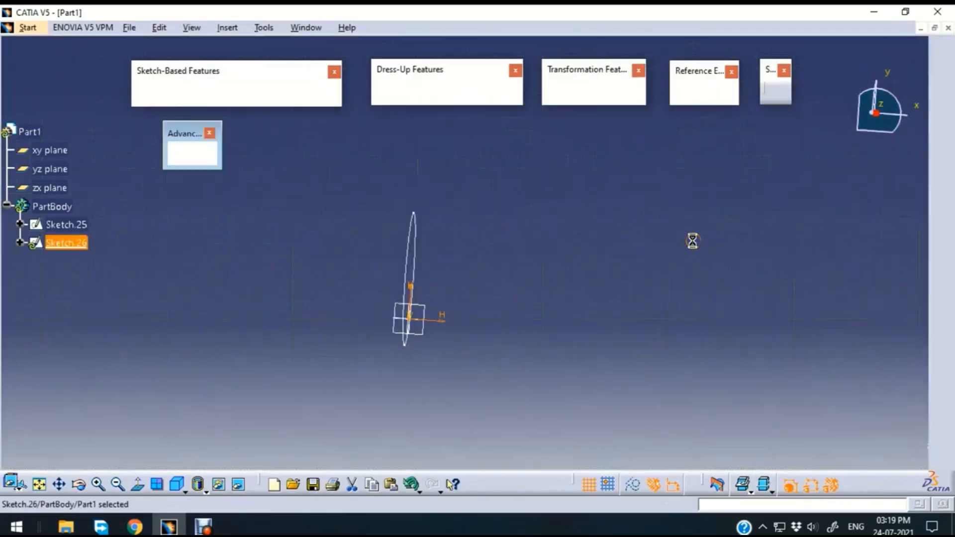
- Preview a Solid Combine of the circle and rectangle sketches, both normal to profile, inspect the solid and cancel the feature
{"action": "mouse_move", "coordinate": [638, 181]}
{"action": "middle_mouse_down"}
{"action": "mouse_move", "coordinate": [518, 176]}
{"action": "mouse_move", "coordinate": [560, 283]}
{"action": "mouse_move", "coordinate": [636, 313]}
{"action": "mouse_move", "coordinate": [620, 279]}
{"action": "mouse_move", "coordinate": [542, 332]}
{"action": "middle_mouse_up"}
{"action": "left_click", "coordinate": [207, 158]}
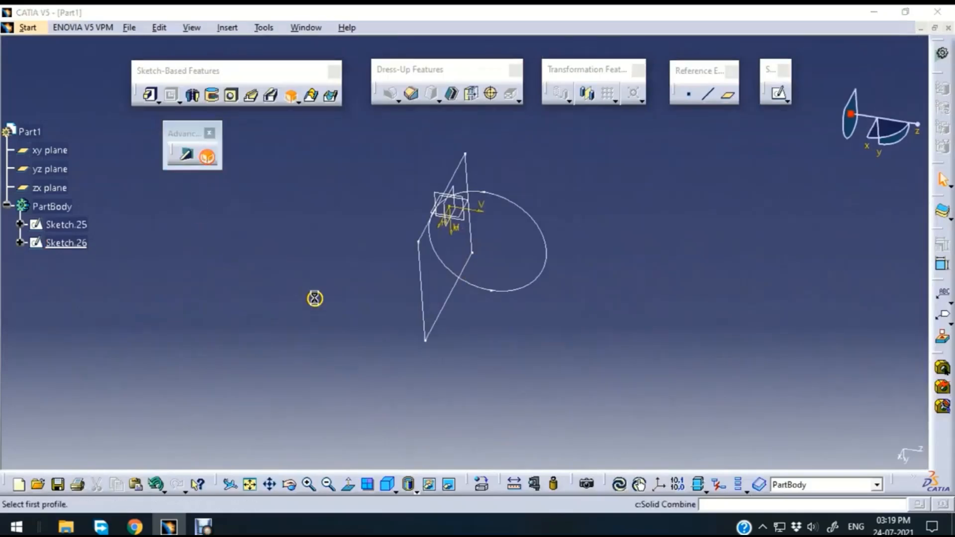
{"action": "left_click_drag", "start_coordinate": [755, 354], "coordinate": [738, 264]}
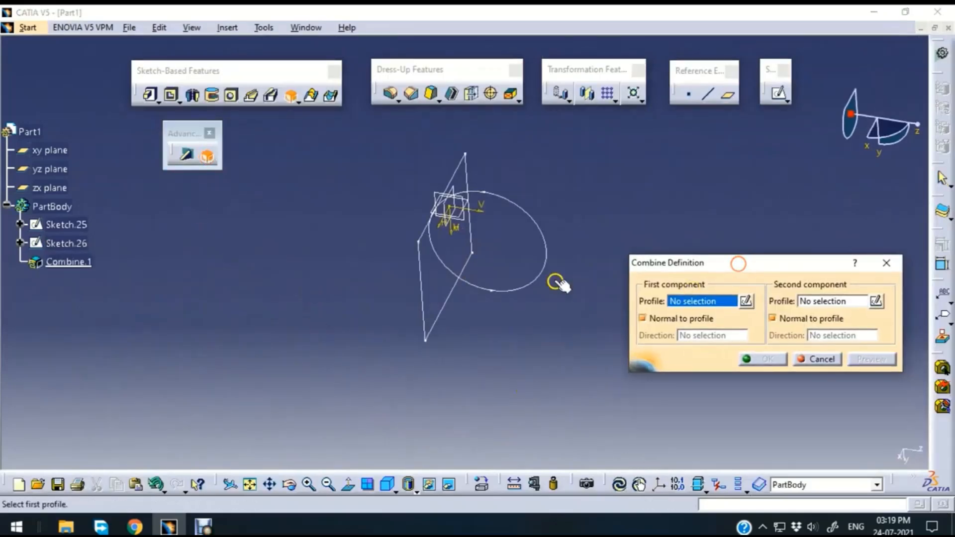
{"action": "left_click", "coordinate": [547, 259]}
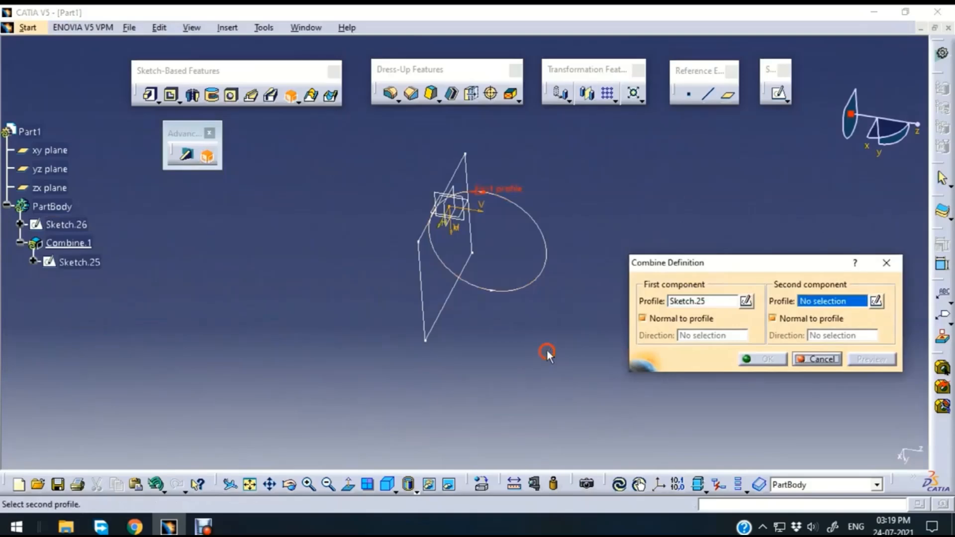
{"action": "left_click", "coordinate": [423, 317]}
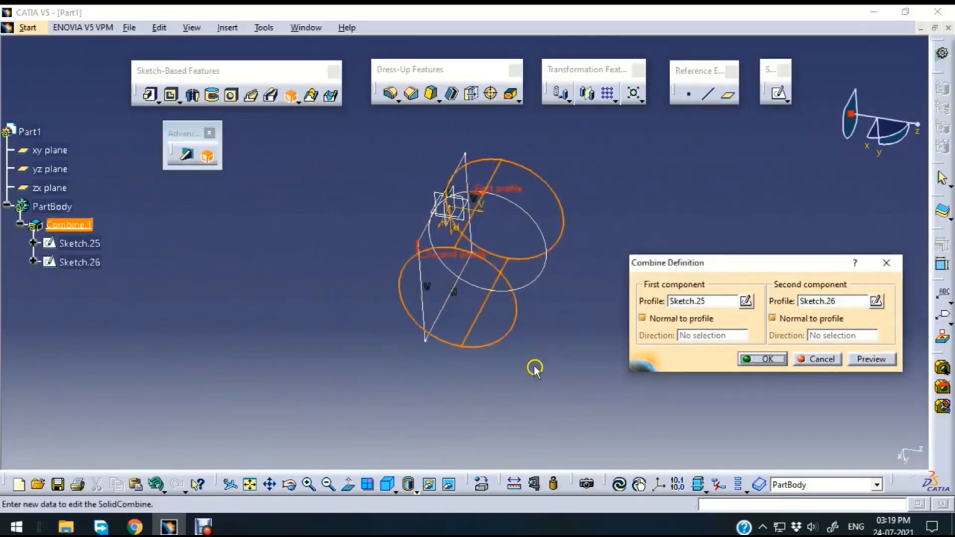
{"action": "left_click", "coordinate": [871, 358]}
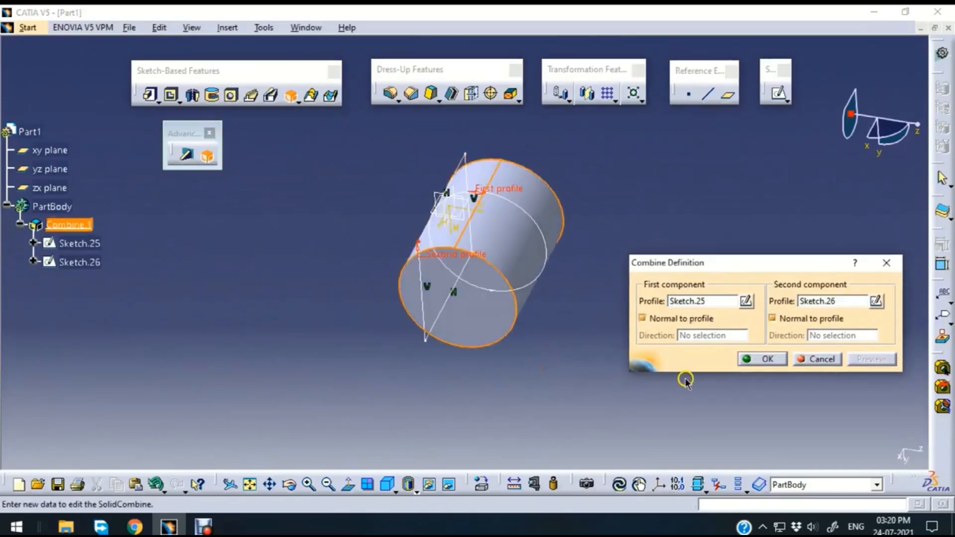
{"action": "middle_click_drag", "start_coordinate": [580, 320], "coordinate": [540, 332]}
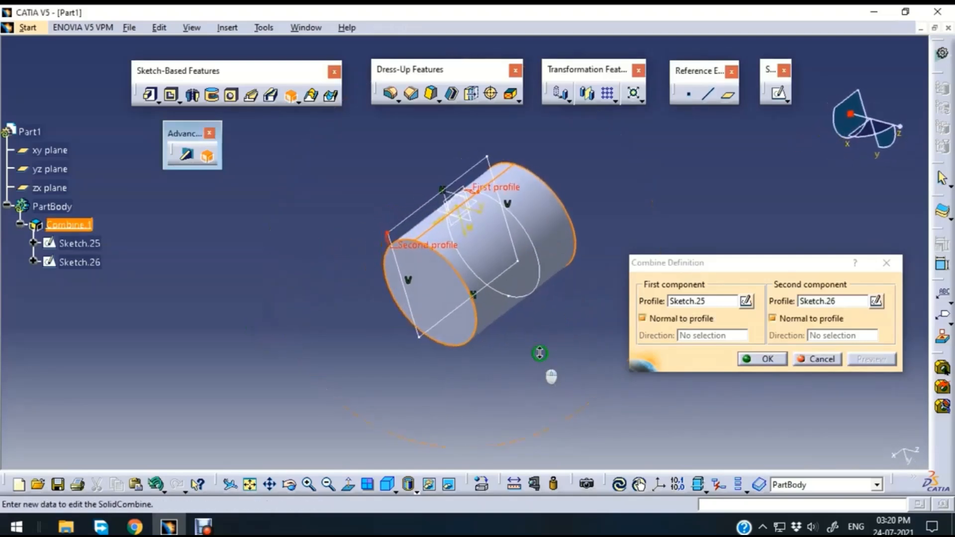
{"action": "middle_click_drag", "start_coordinate": [564, 370], "coordinate": [532, 383]}
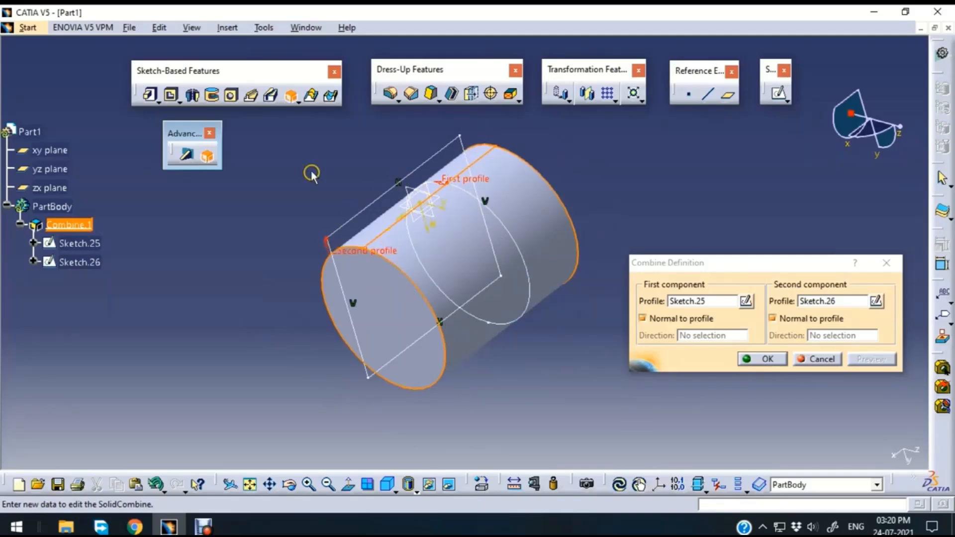
{"action": "middle_click_drag", "start_coordinate": [312, 174], "coordinate": [586, 205]}
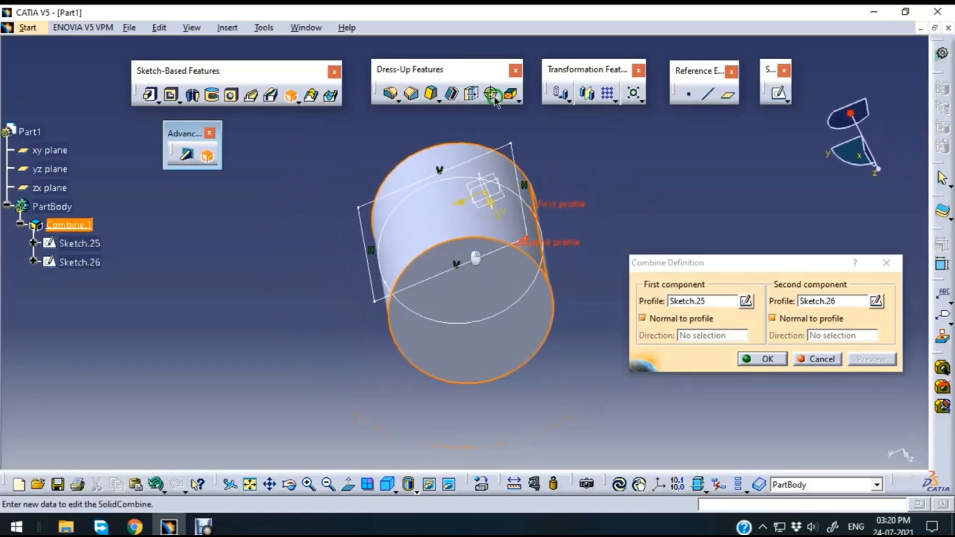
{"action": "left_click", "coordinate": [828, 363]}
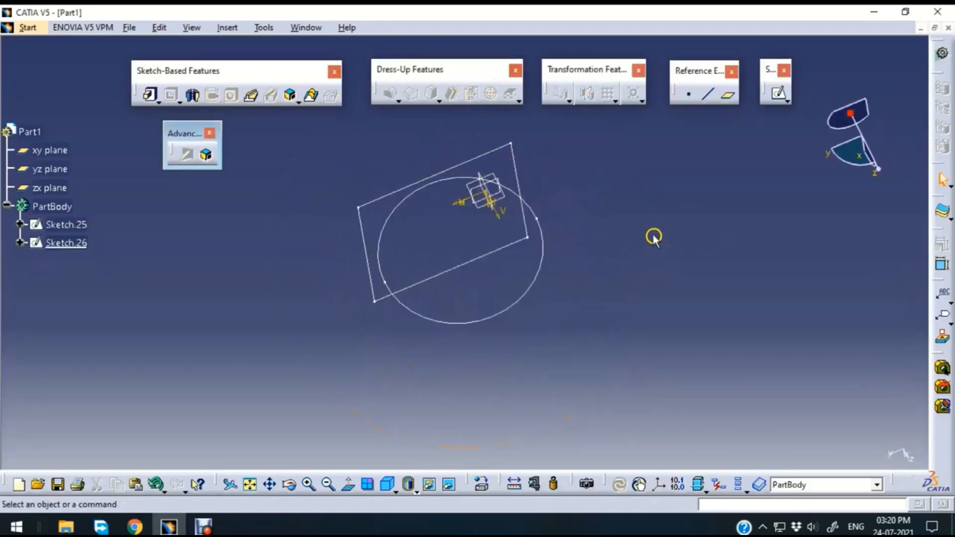
- Edit the rectangle sketch, lower its upper edge to slightly above the circle's mid-height, and exit the sketch
{"action": "double_click", "coordinate": [523, 178]}
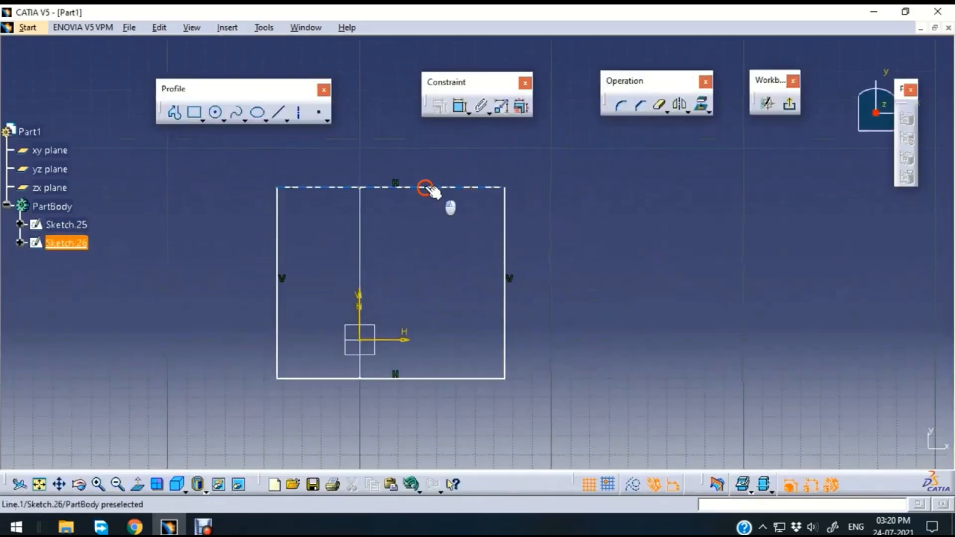
{"action": "left_click_drag", "start_coordinate": [426, 188], "coordinate": [425, 266]}
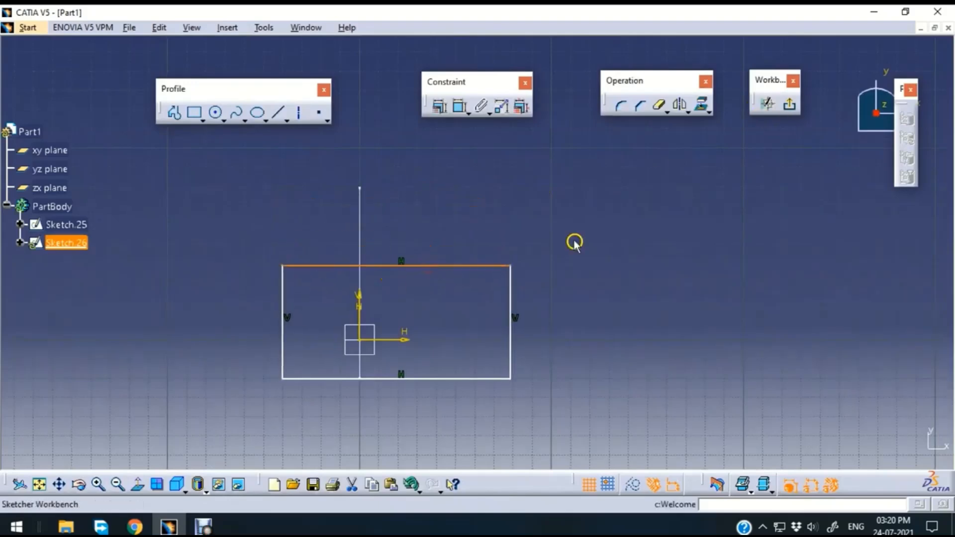
{"action": "left_click", "coordinate": [789, 104]}
- Set up a Solid Combine of the circle and the shortened rectangle, both normal to profile, and preview the cut-off solid
{"action": "left_click_drag", "start_coordinate": [658, 247], "coordinate": [697, 219]}
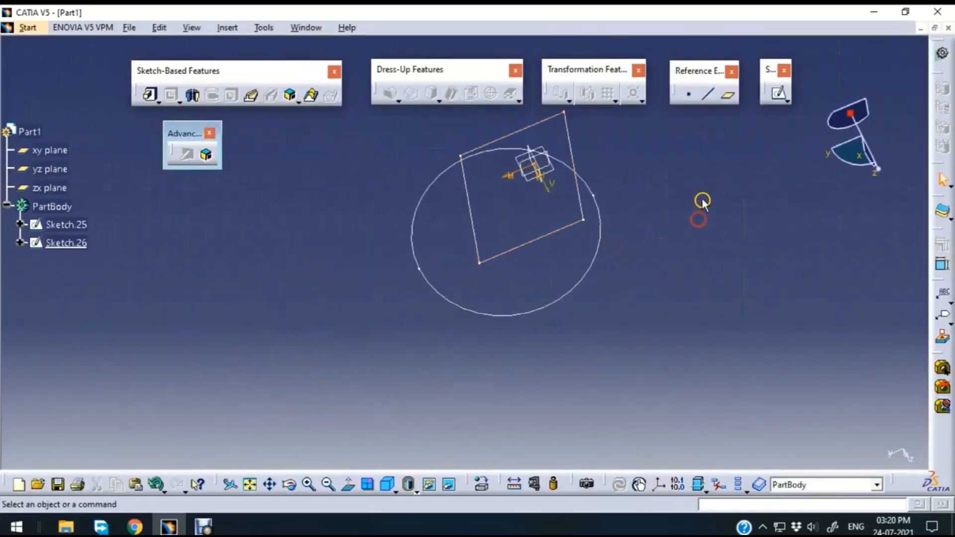
{"action": "middle_click", "coordinate": [528, 161]}
{"action": "left_click", "coordinate": [204, 163]}
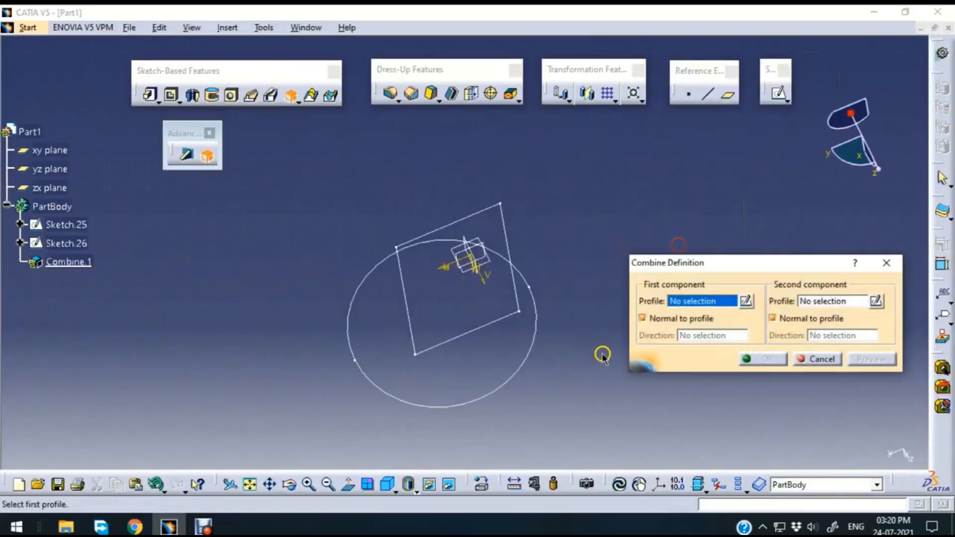
{"action": "left_click", "coordinate": [527, 357]}
{"action": "left_click", "coordinate": [491, 318]}
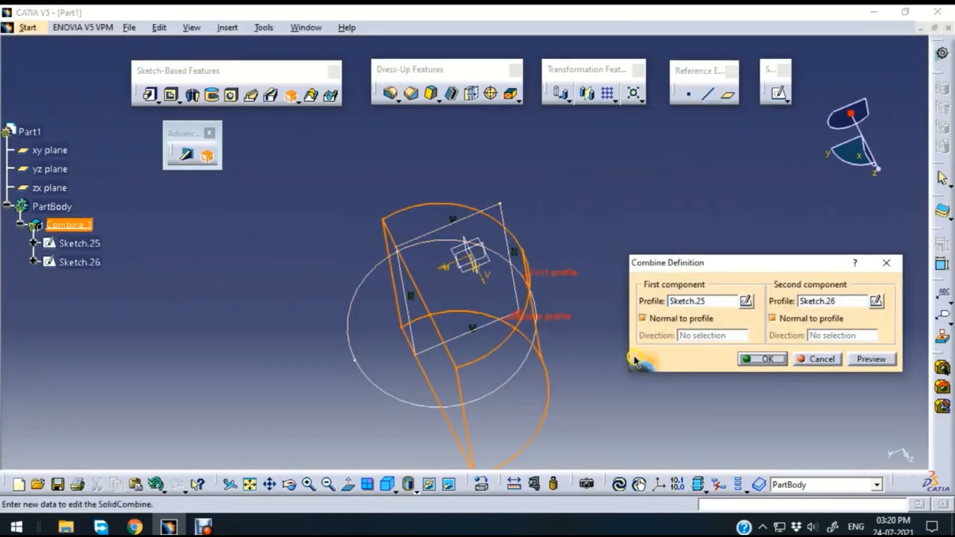
{"action": "left_click", "coordinate": [870, 358]}
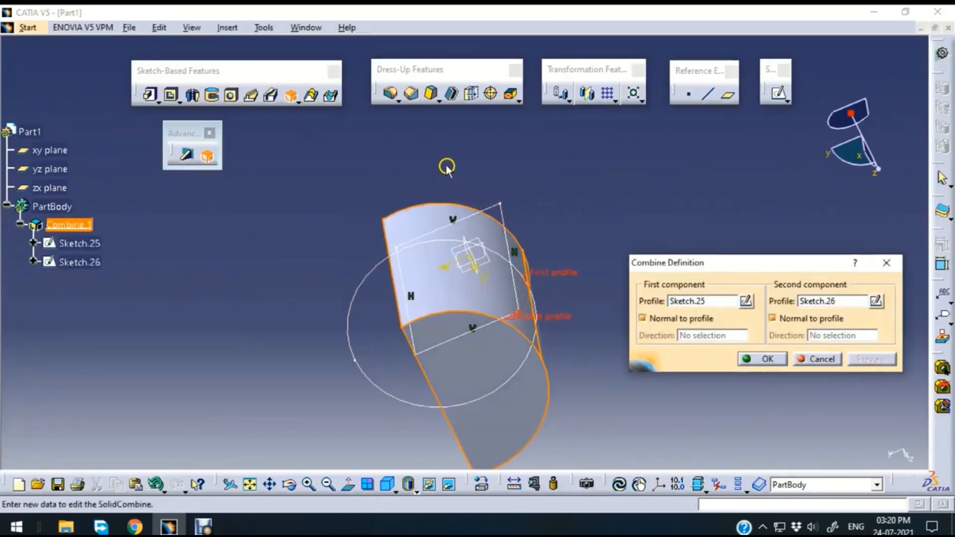
{"action": "middle_click_drag", "start_coordinate": [447, 168], "coordinate": [470, 247]}
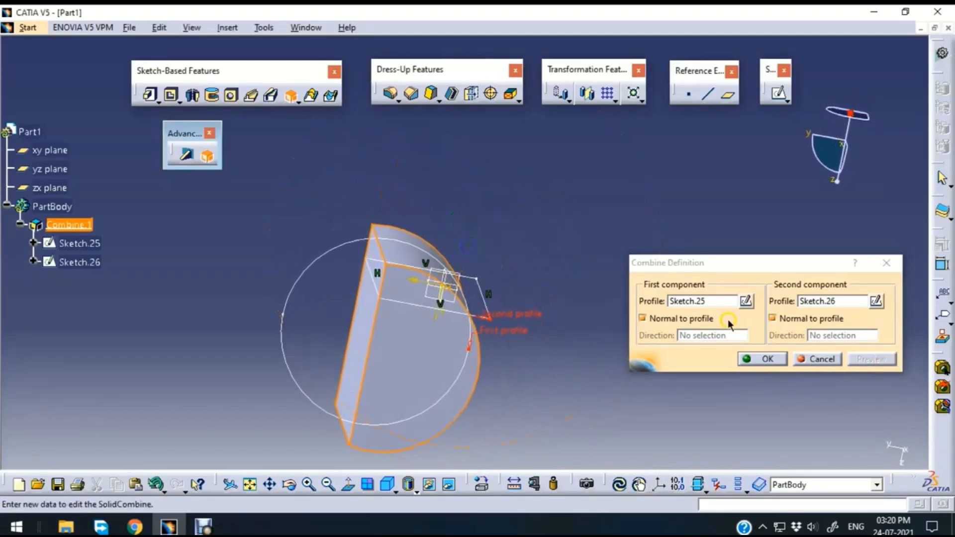
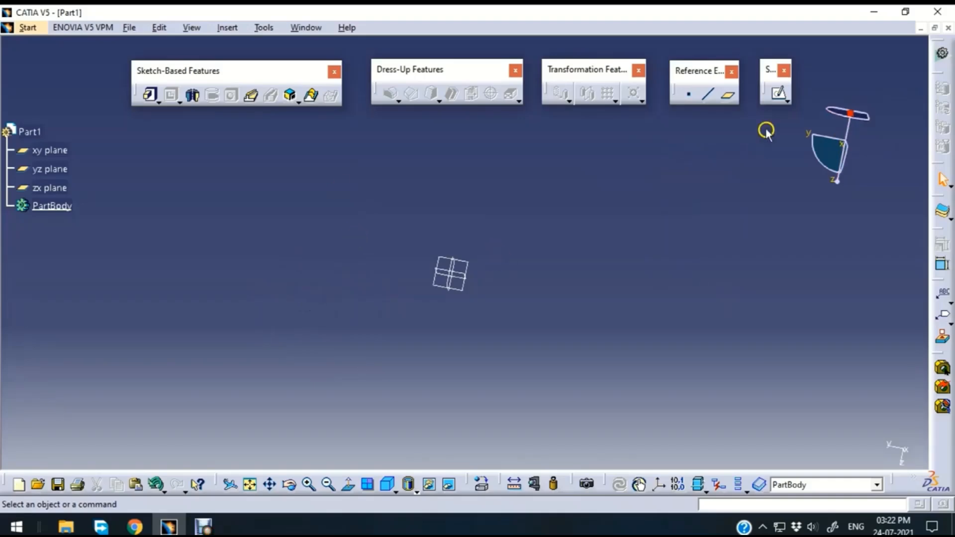
- Sketch a circle about 101 mm in diameter on the yz plane, centered on the origin
{"action": "left_click", "coordinate": [778, 95]}
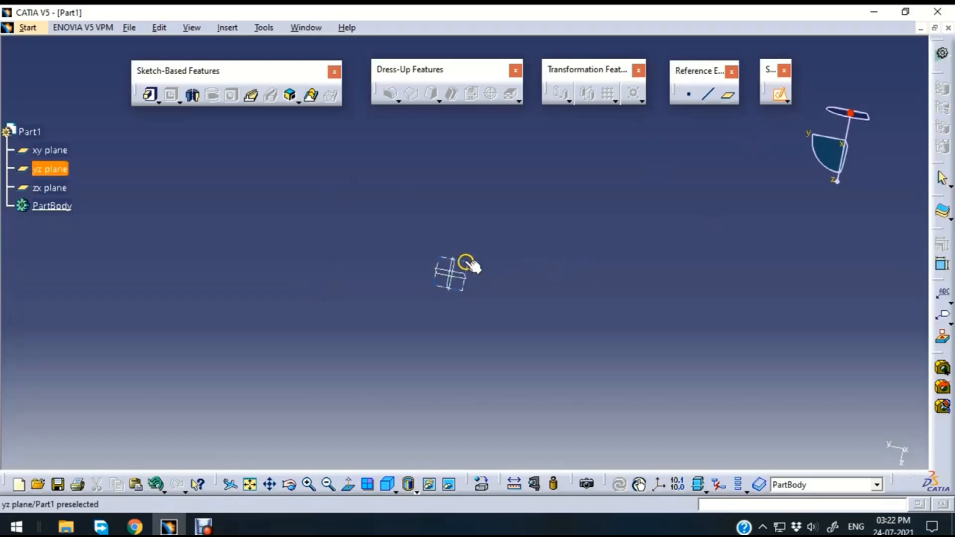
{"action": "left_click", "coordinate": [466, 263]}
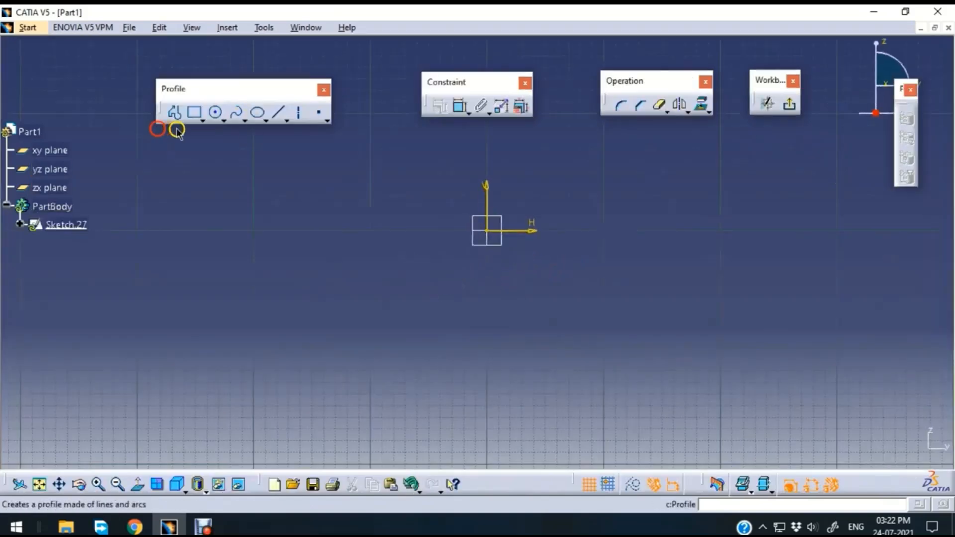
{"action": "left_click", "coordinate": [217, 113]}
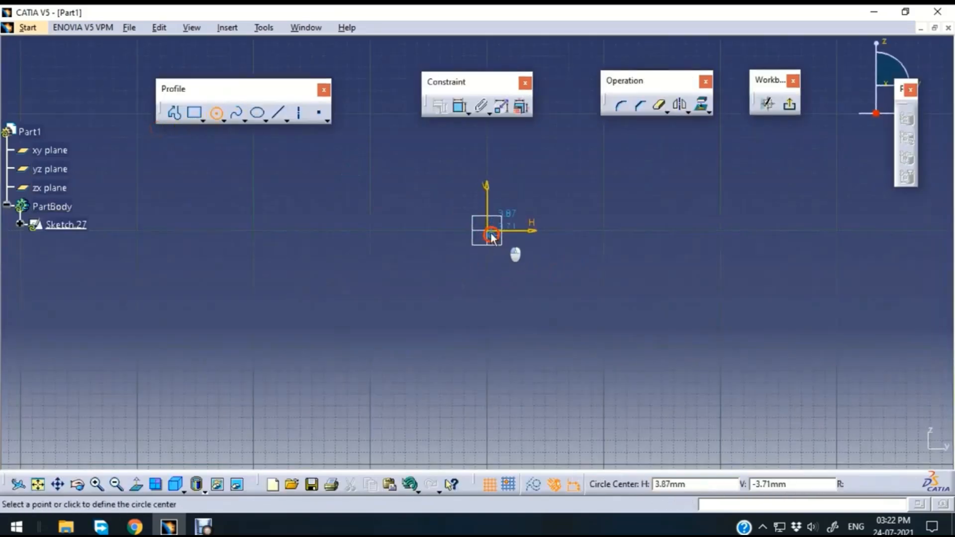
{"action": "left_click", "coordinate": [488, 230]}
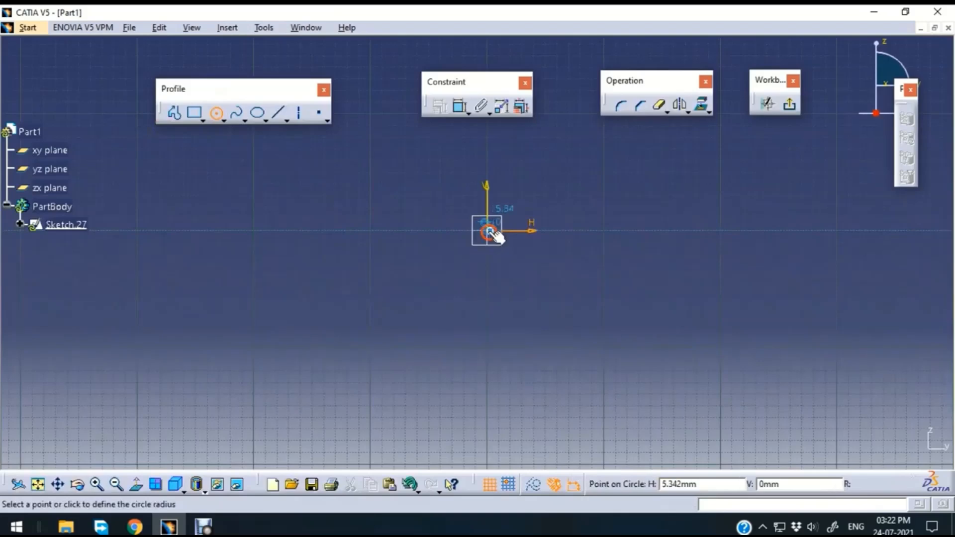
{"action": "left_click", "coordinate": [221, 114]}
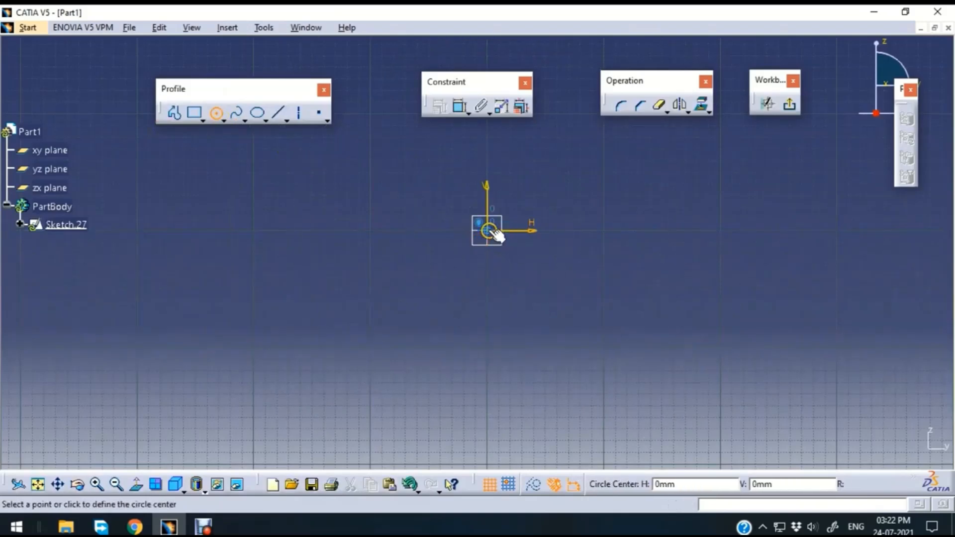
{"action": "left_click", "coordinate": [488, 230]}
{"action": "left_click", "coordinate": [533, 269]}
- Dimension the circle's diameter, set it to 100 mm, and exit the sketch
{"action": "left_click", "coordinate": [459, 106]}
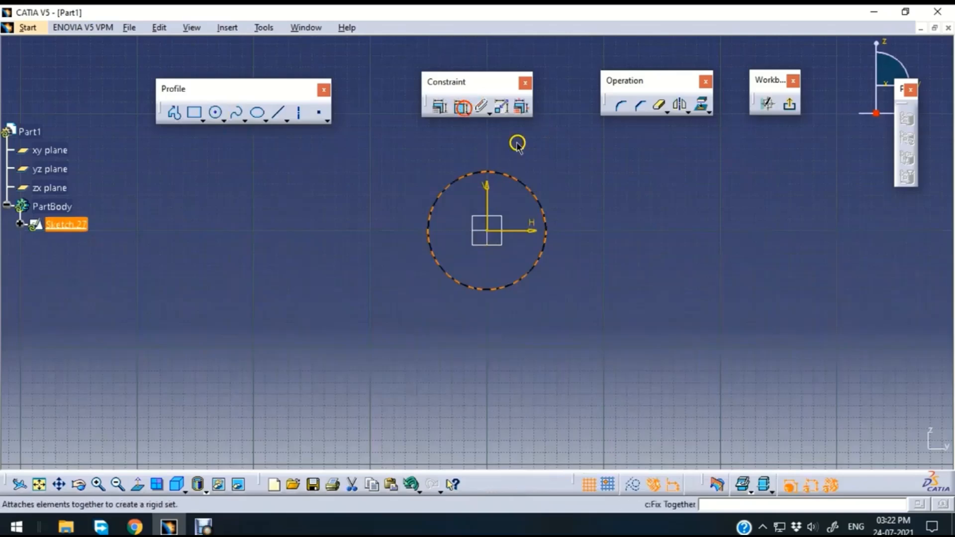
{"action": "double_click", "coordinate": [606, 175]}
{"action": "type", "text": "100mm"}
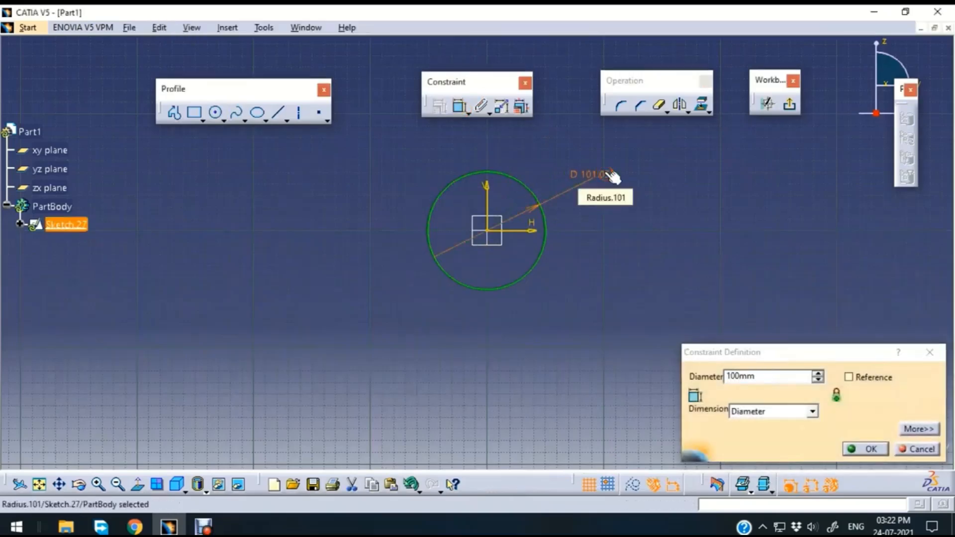
{"action": "key", "text": "Return"}
{"action": "left_click", "coordinate": [789, 104]}
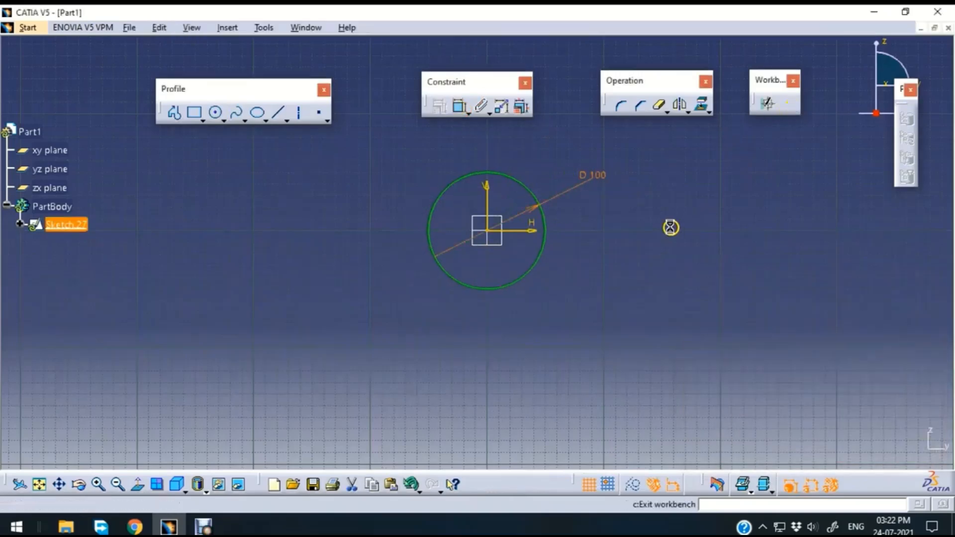
- Create a reference plane offset 1000 mm from the yz plane
{"action": "mouse_move", "coordinate": [676, 217]}
{"action": "middle_mouse_down"}
{"action": "mouse_move", "coordinate": [543, 260]}
{"action": "mouse_move", "coordinate": [612, 253]}
{"action": "mouse_move", "coordinate": [528, 286]}
{"action": "middle_mouse_up"}
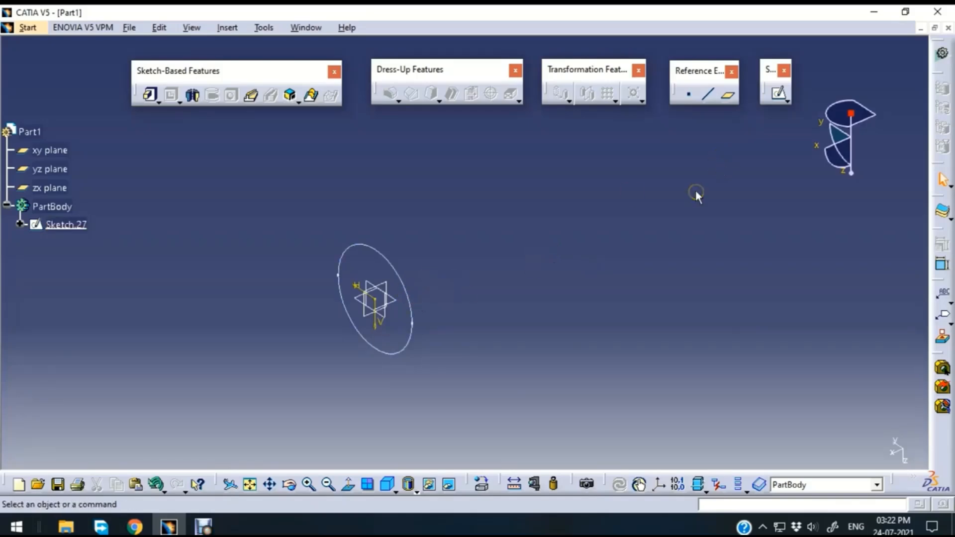
{"action": "middle_click_drag", "start_coordinate": [532, 283], "coordinate": [520, 304]}
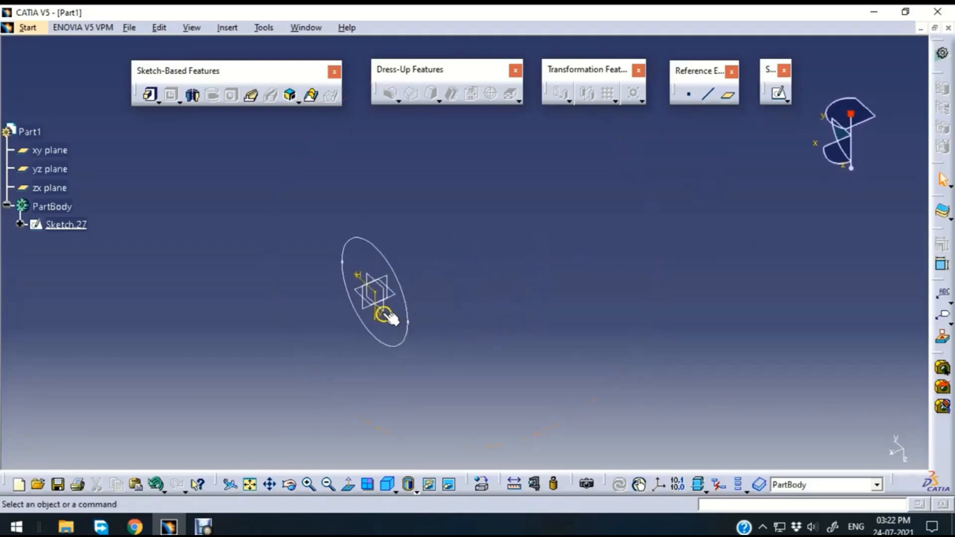
{"action": "left_click", "coordinate": [366, 273]}
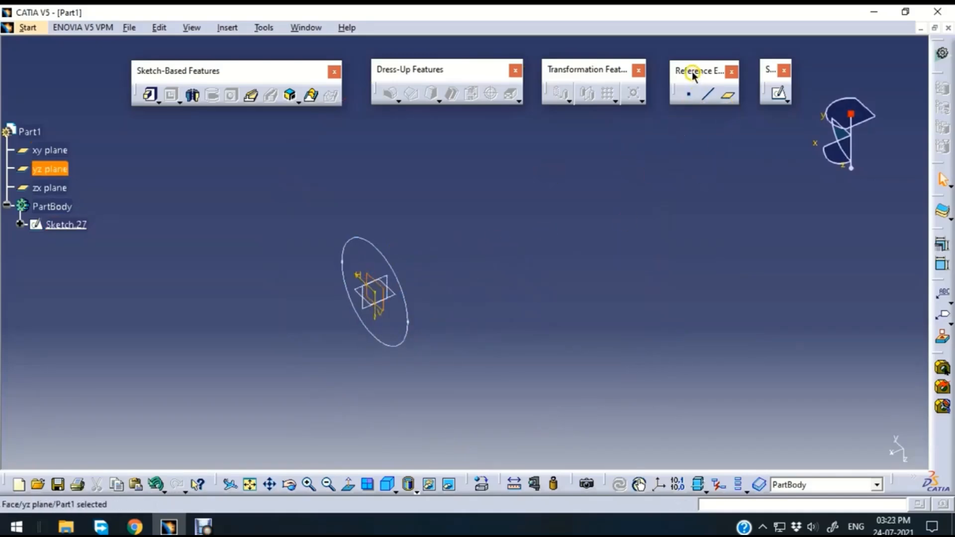
{"action": "left_click", "coordinate": [727, 98]}
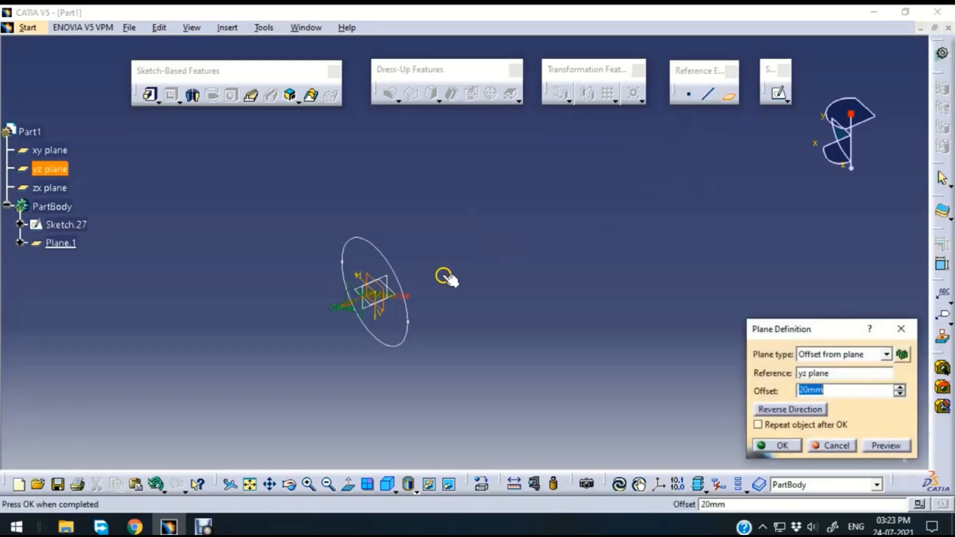
{"action": "left_click_drag", "start_coordinate": [359, 307], "coordinate": [672, 209]}
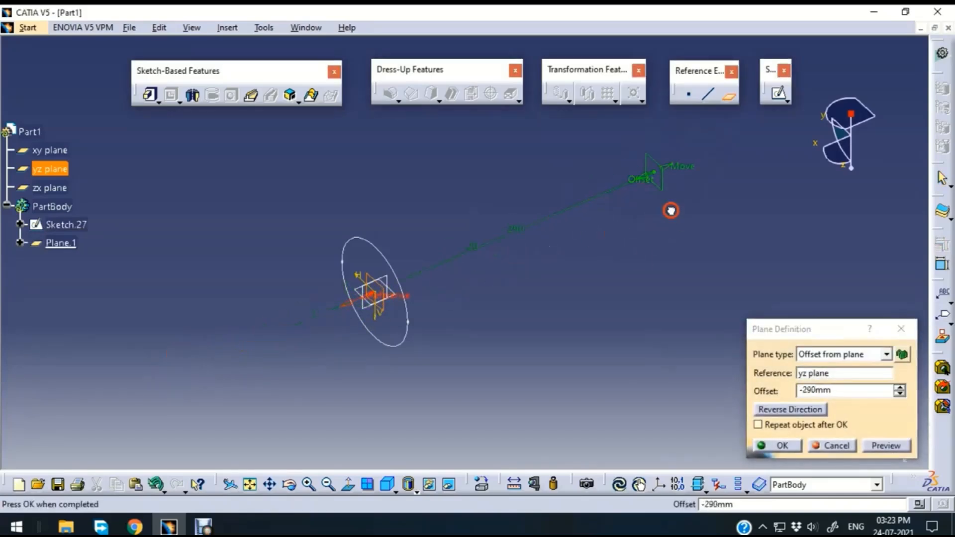
{"action": "left_click_drag", "start_coordinate": [834, 390], "coordinate": [757, 412]}
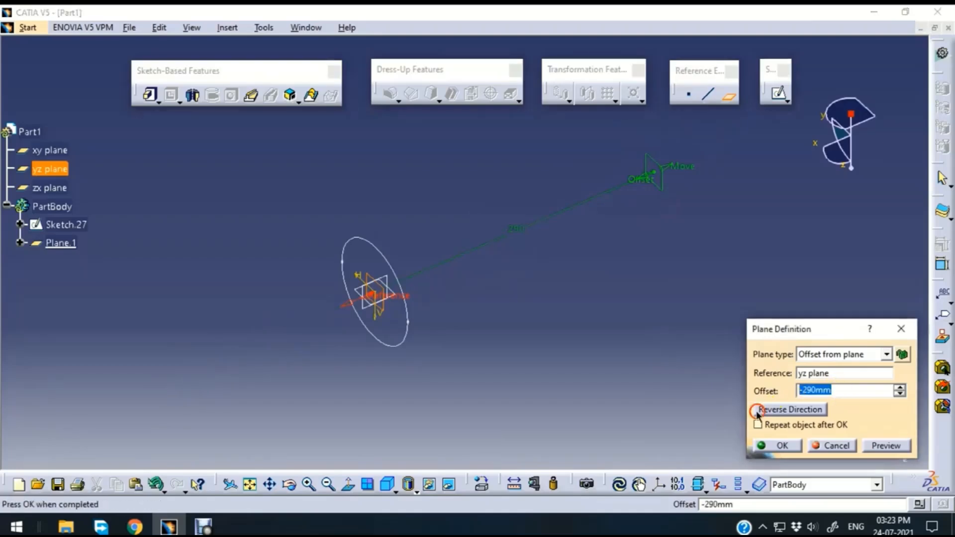
{"action": "type", "text": "1000"}
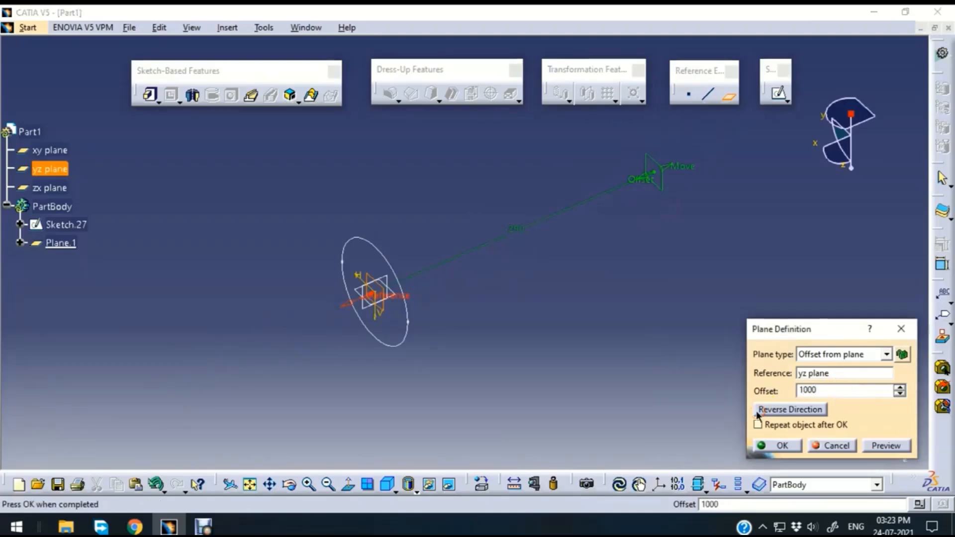
{"action": "key", "text": "Return"}
- Start a sketch on the offset plane and draw a rectangle about 90 mm wide and 91 mm high around the origin
{"action": "middle_click_drag", "start_coordinate": [572, 220], "coordinate": [572, 283]}
{"action": "mouse_move", "coordinate": [574, 182]}
{"action": "middle_mouse_down"}
{"action": "mouse_move", "coordinate": [620, 375]}
{"action": "mouse_move", "coordinate": [601, 288]}
{"action": "mouse_move", "coordinate": [637, 285]}
{"action": "mouse_move", "coordinate": [641, 226]}
{"action": "middle_mouse_up"}
{"action": "middle_click_drag", "start_coordinate": [531, 339], "coordinate": [550, 295]}
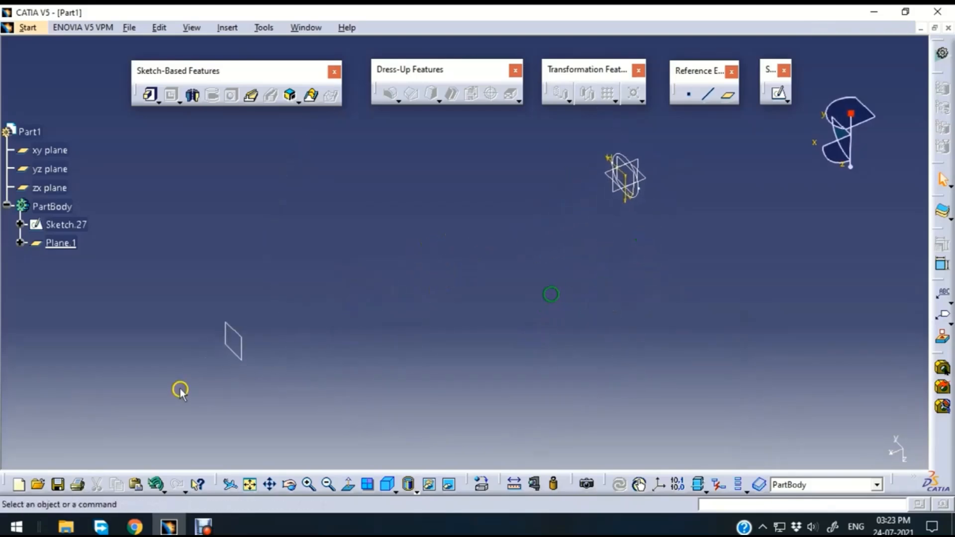
{"action": "left_click", "coordinate": [247, 356]}
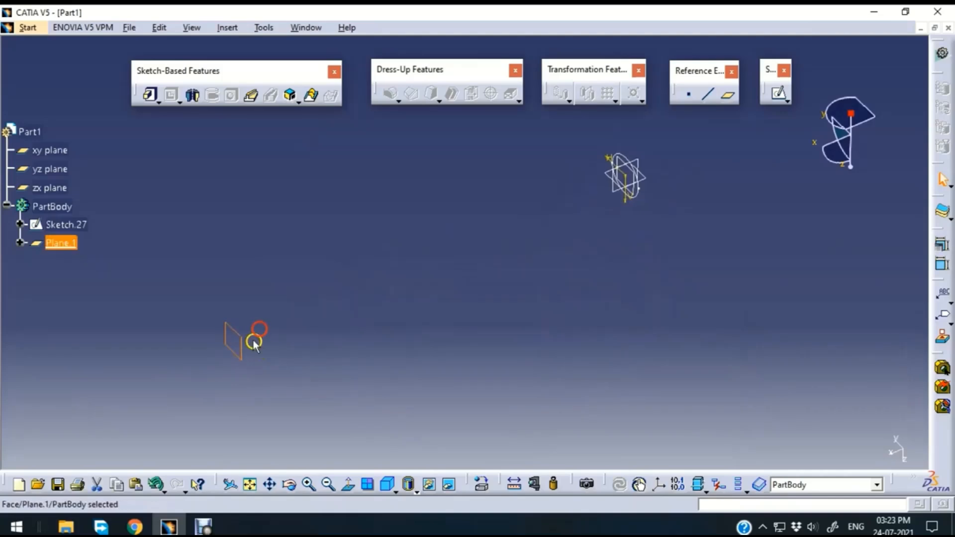
{"action": "left_click", "coordinate": [779, 96]}
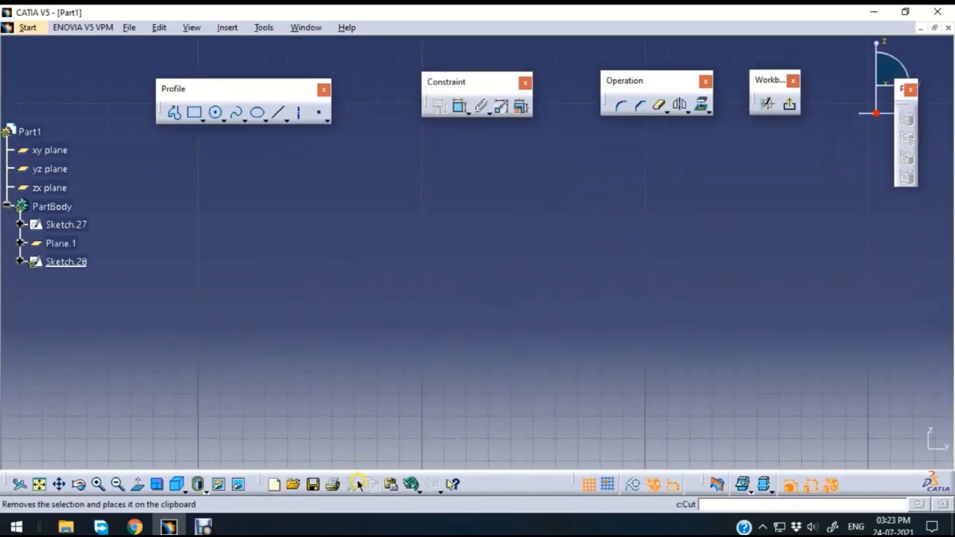
{"action": "left_click", "coordinate": [39, 484]}
{"action": "middle_click_drag", "start_coordinate": [605, 338], "coordinate": [610, 343]}
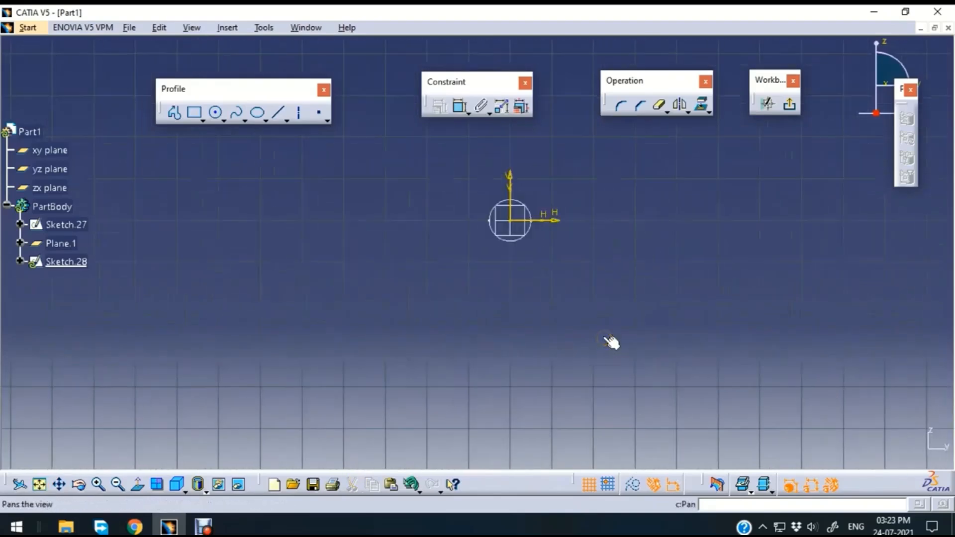
{"action": "middle_click_drag", "start_coordinate": [605, 291], "coordinate": [637, 219]}
{"action": "middle_click_drag", "start_coordinate": [675, 309], "coordinate": [673, 183]}
{"action": "left_click", "coordinate": [197, 114]}
{"action": "left_click", "coordinate": [201, 118]}
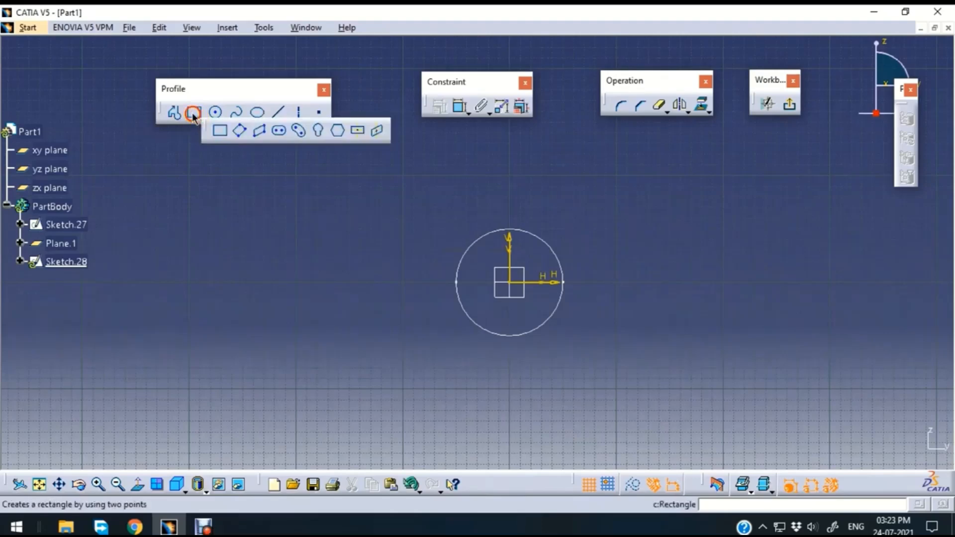
{"action": "left_click", "coordinate": [194, 111]}
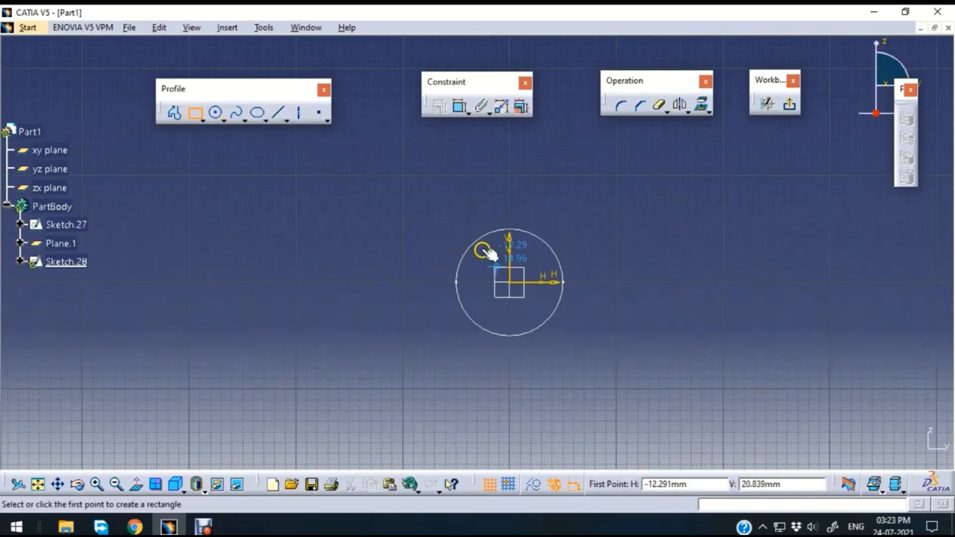
{"action": "left_click", "coordinate": [460, 233]}
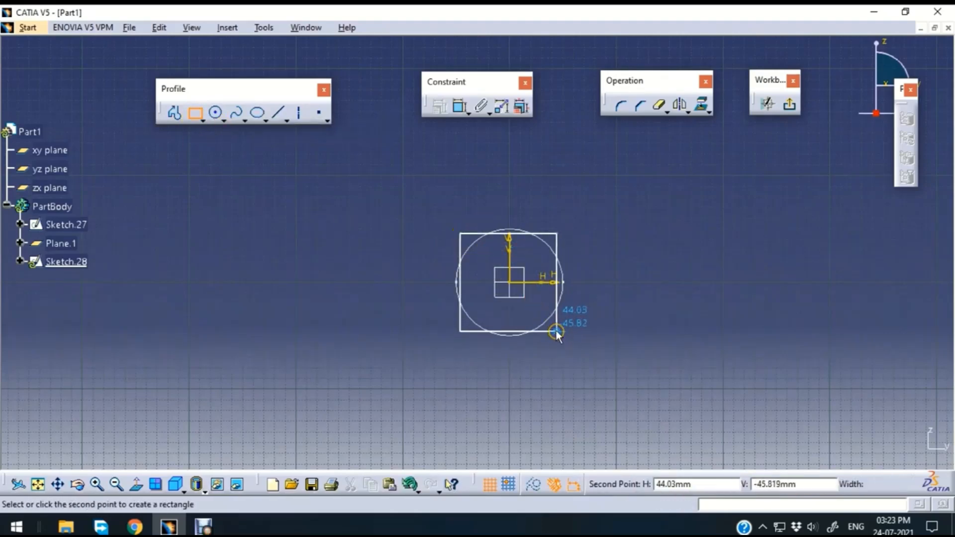
{"action": "left_click", "coordinate": [557, 332]}
- Dimension the rectangle's upper edge and set its width to 100 mm
{"action": "left_click", "coordinate": [461, 108]}
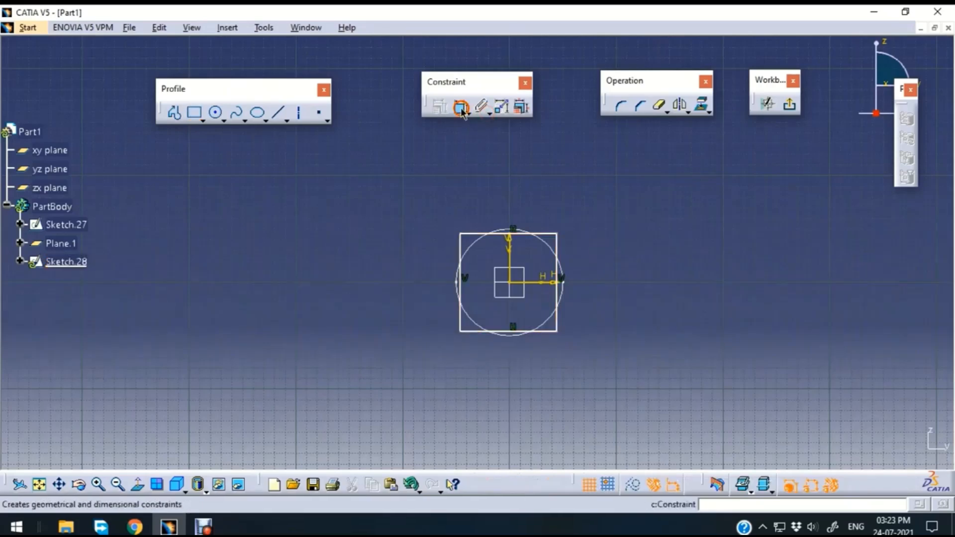
{"action": "left_click", "coordinate": [543, 233]}
{"action": "left_click", "coordinate": [514, 188]}
{"action": "double_click", "coordinate": [515, 185]}
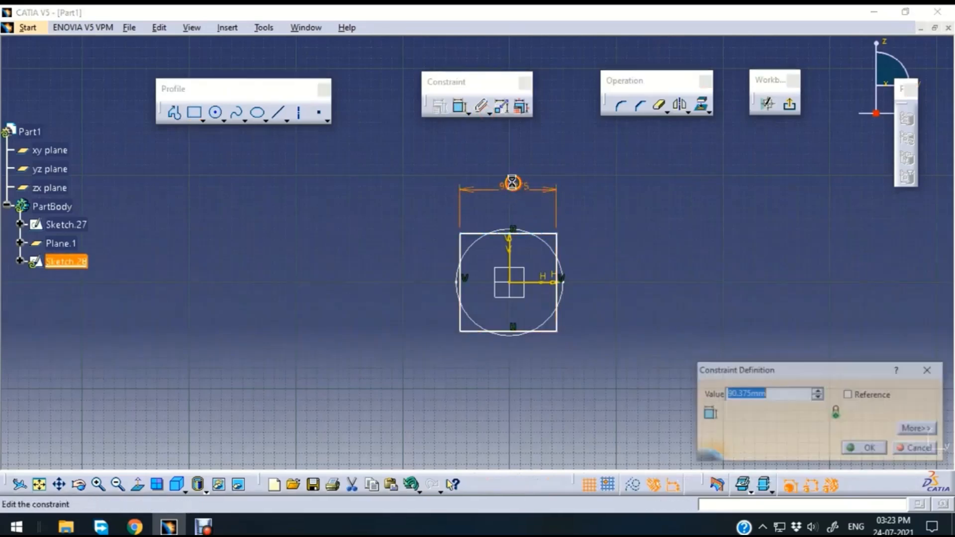
{"action": "type", "text": "100"}
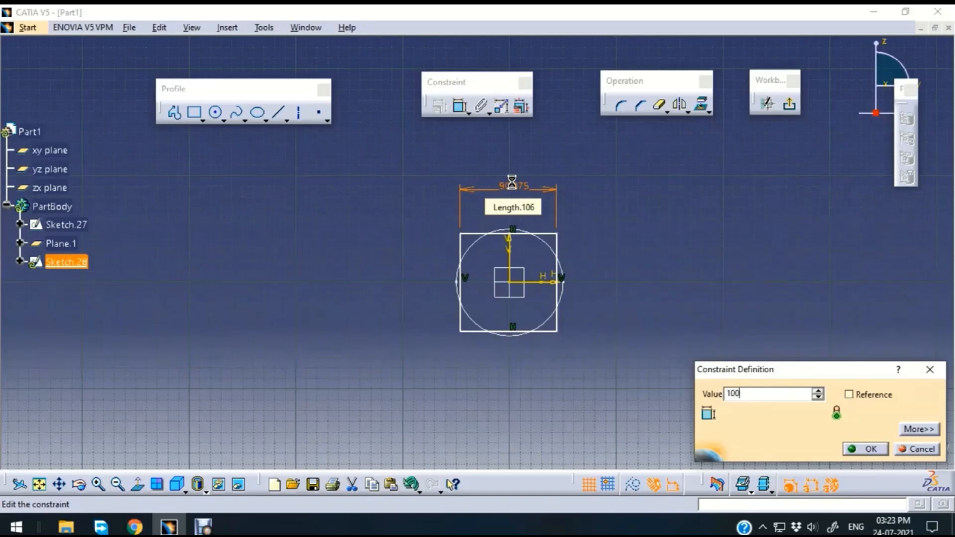
{"action": "key", "text": "Return"}
- Dimension the rectangle's vertical side and set its height to 100 mm
{"action": "left_click", "coordinate": [566, 259]}
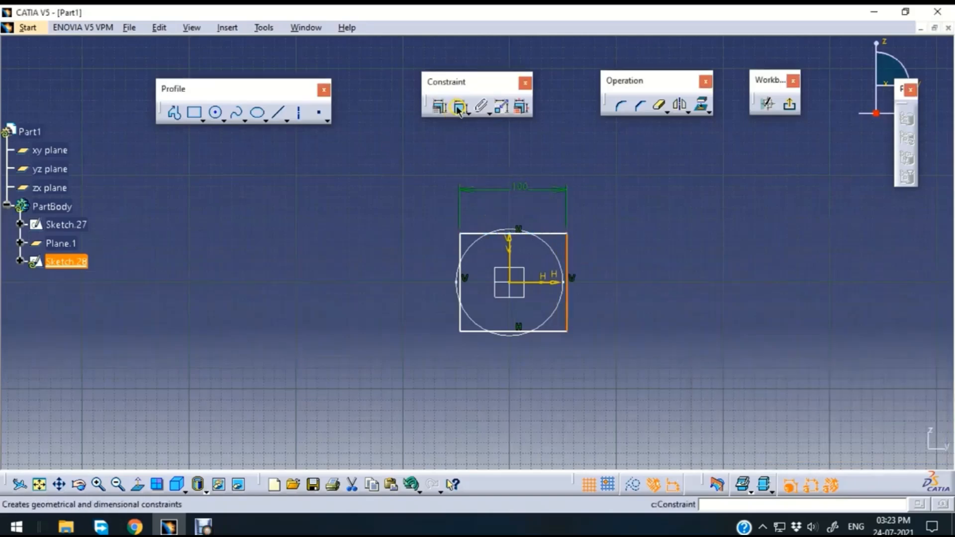
{"action": "left_click", "coordinate": [458, 108]}
{"action": "left_click", "coordinate": [612, 273]}
{"action": "double_click", "coordinate": [614, 273]}
{"action": "type", "text": "100"}
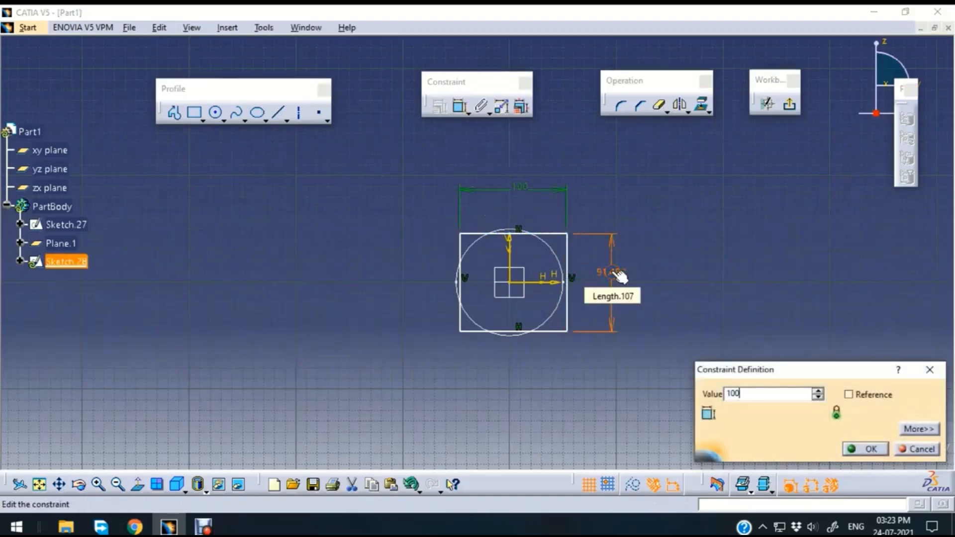
{"action": "key", "text": "Return"}
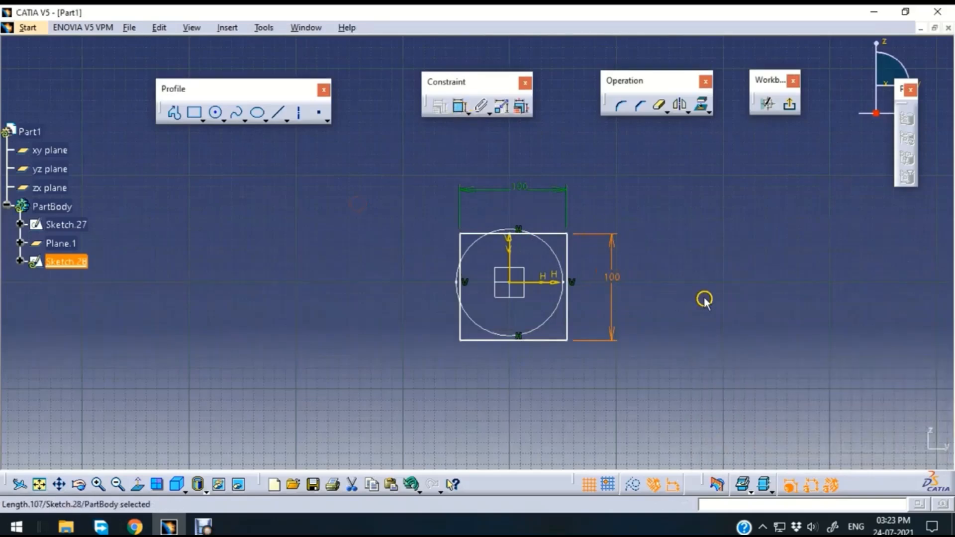
{"action": "left_click", "coordinate": [704, 301]}
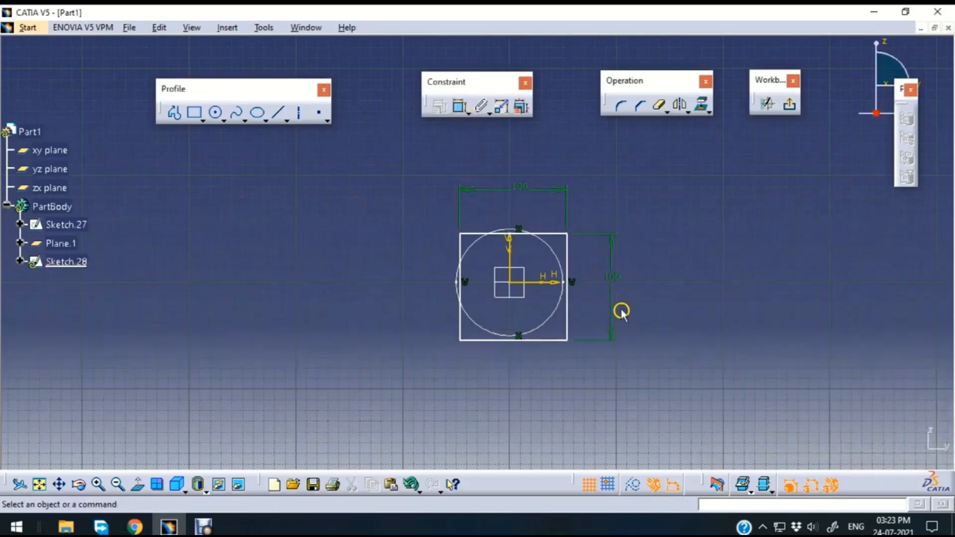
- Constrain the rectangle's two vertical sides to be symmetric about the sketch's V axis
{"action": "left_click", "coordinate": [568, 260]}
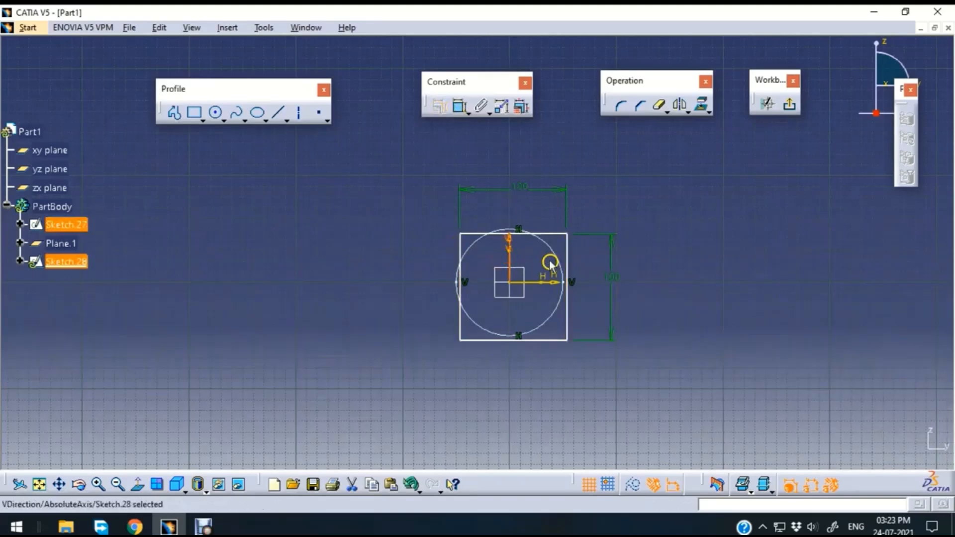
{"action": "left_click", "coordinate": [592, 271]}
{"action": "left_click", "coordinate": [567, 260]}
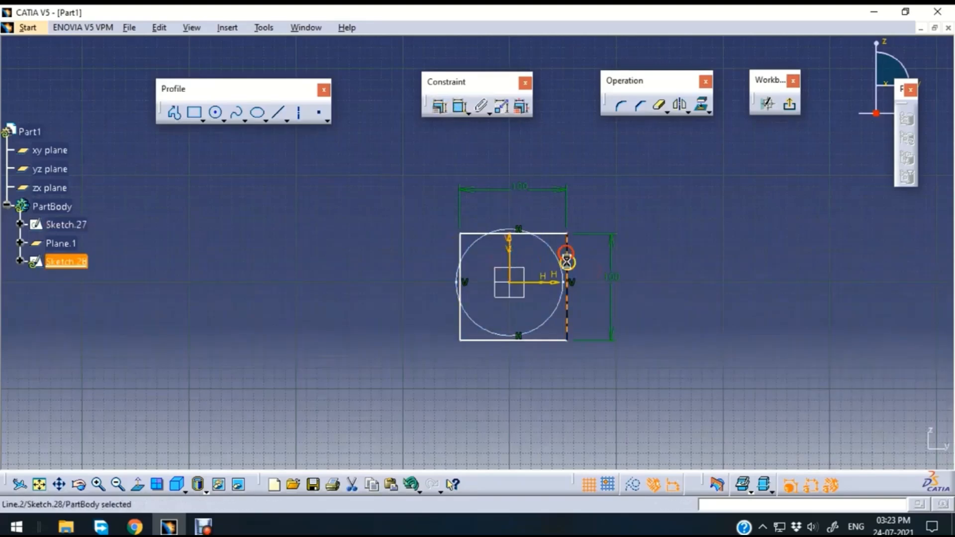
{"action": "left_click", "coordinate": [460, 253], "text": "ctrl"}
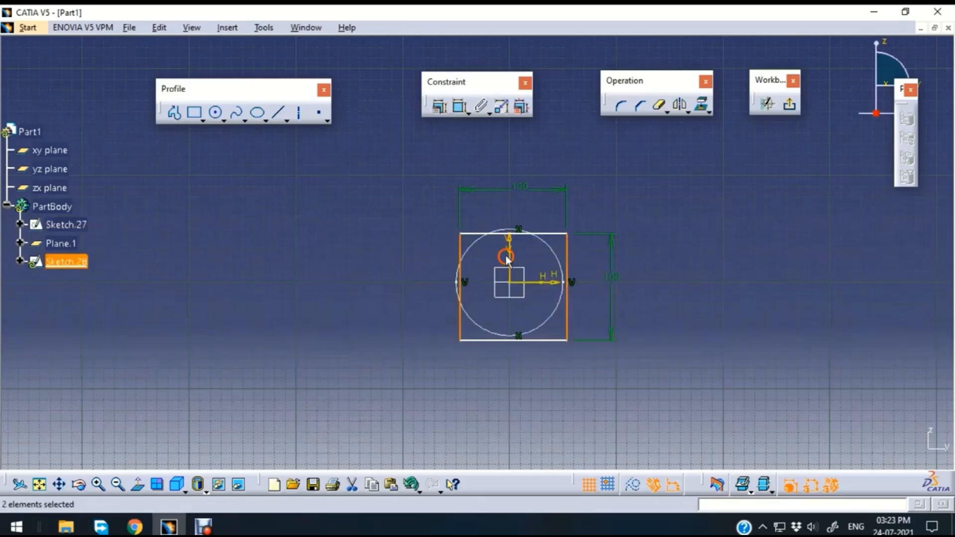
{"action": "left_click", "coordinate": [439, 106]}
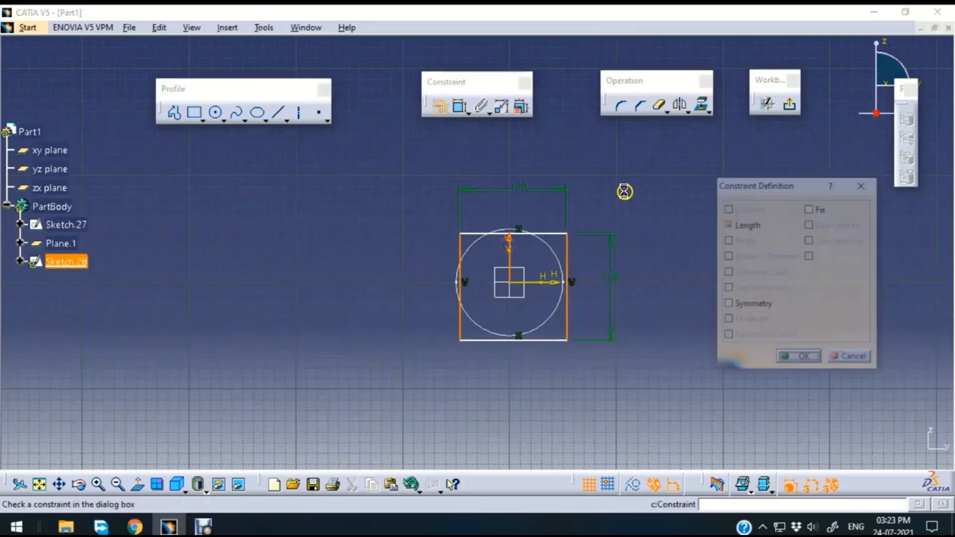
{"action": "left_click", "coordinate": [750, 305]}
{"action": "left_click", "coordinate": [798, 358]}
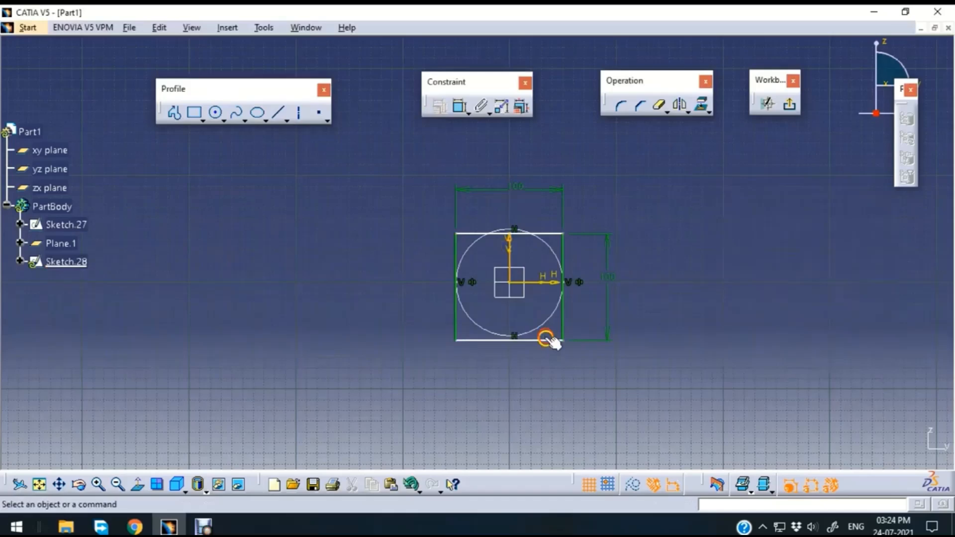
- Constrain the rectangle's two horizontal sides to be symmetric about the H axis, and exit the sketch
{"action": "left_click", "coordinate": [547, 340]}
{"action": "left_click", "coordinate": [548, 234], "text": "ctrl"}
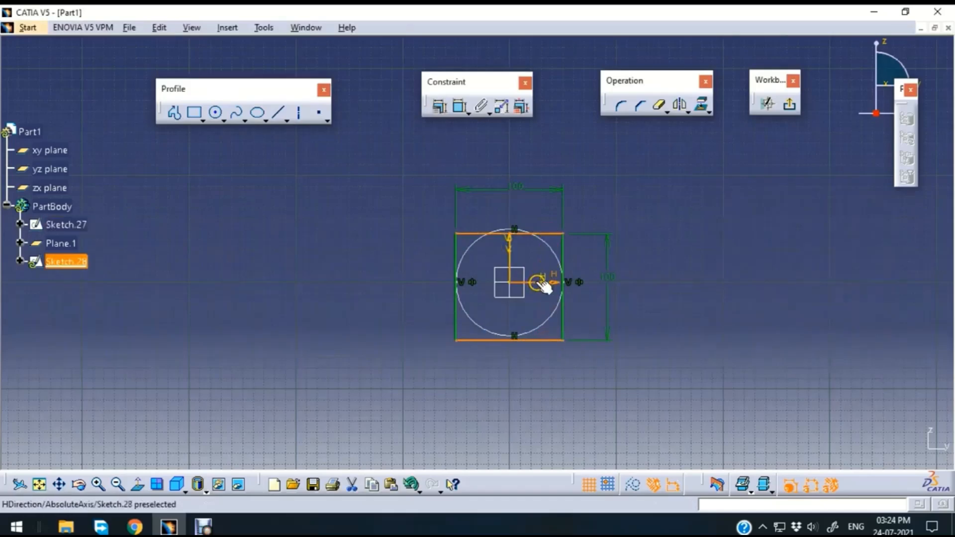
{"action": "left_click", "coordinate": [542, 283], "text": "ctrl"}
{"action": "left_click", "coordinate": [439, 106]}
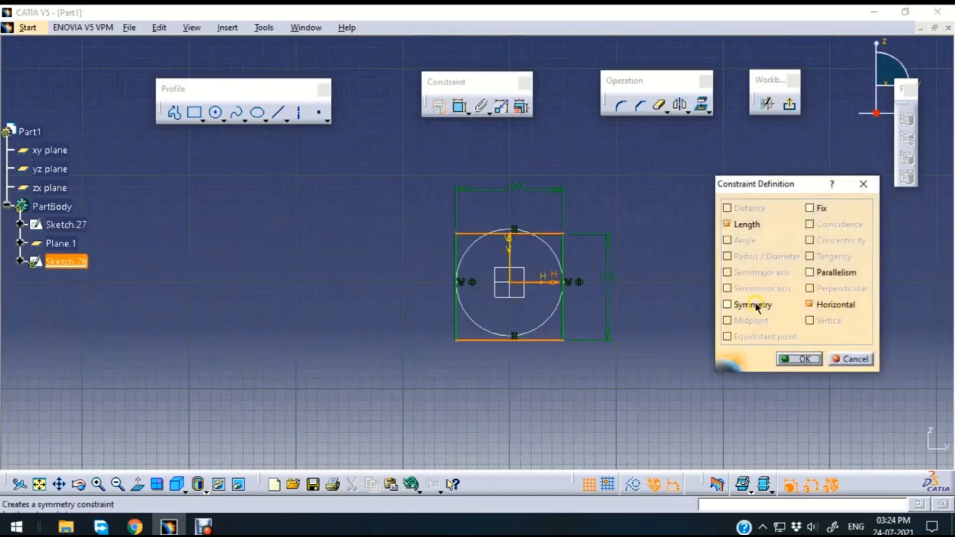
{"action": "left_click", "coordinate": [755, 305]}
{"action": "left_click", "coordinate": [798, 358]}
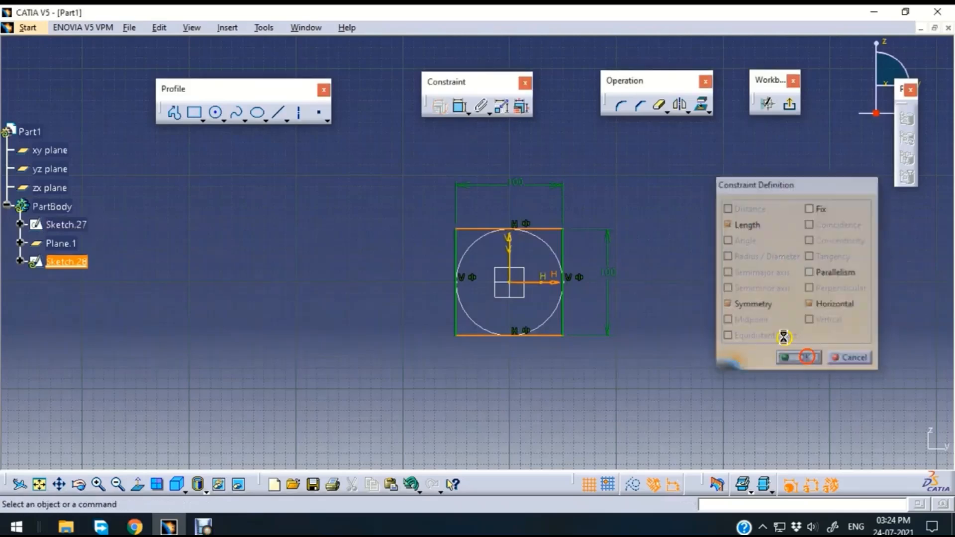
{"action": "left_click", "coordinate": [792, 105]}
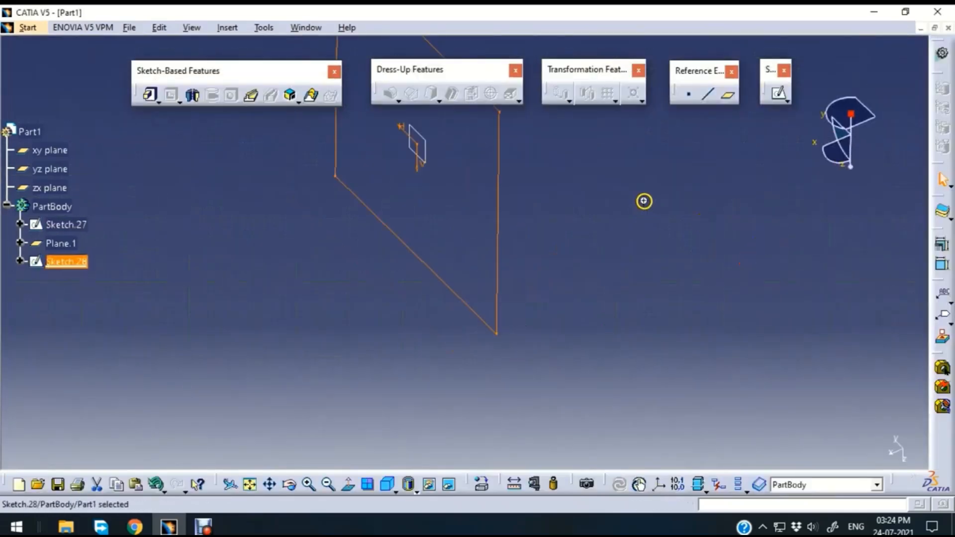
- Start a Multi-sections Solid with the circle sketch and the square sketch as its two sections, and preview it
{"action": "mouse_move", "coordinate": [644, 201]}
{"action": "middle_mouse_down"}
{"action": "mouse_move", "coordinate": [667, 345]}
{"action": "mouse_move", "coordinate": [626, 284]}
{"action": "mouse_move", "coordinate": [549, 344]}
{"action": "mouse_move", "coordinate": [582, 317]}
{"action": "mouse_move", "coordinate": [514, 345]}
{"action": "middle_mouse_up"}
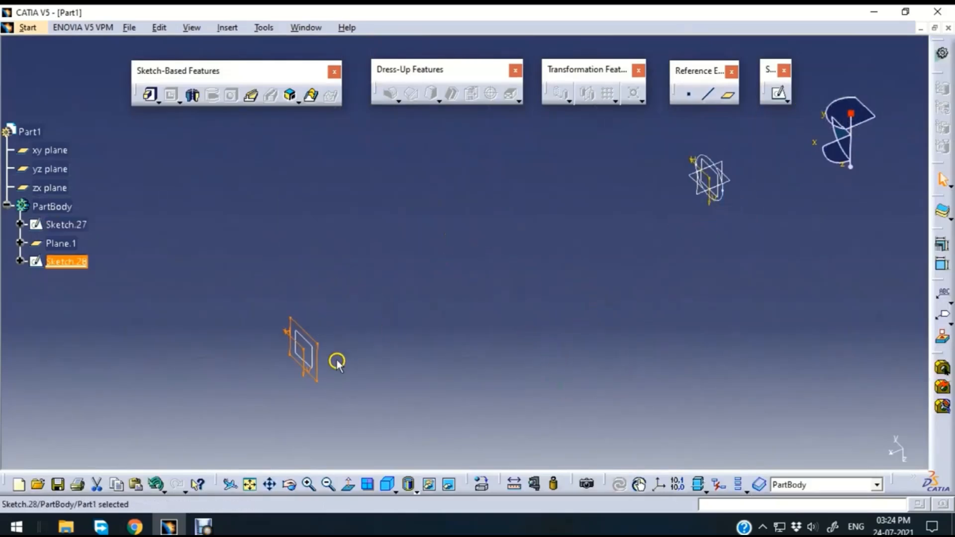
{"action": "left_click", "coordinate": [545, 274]}
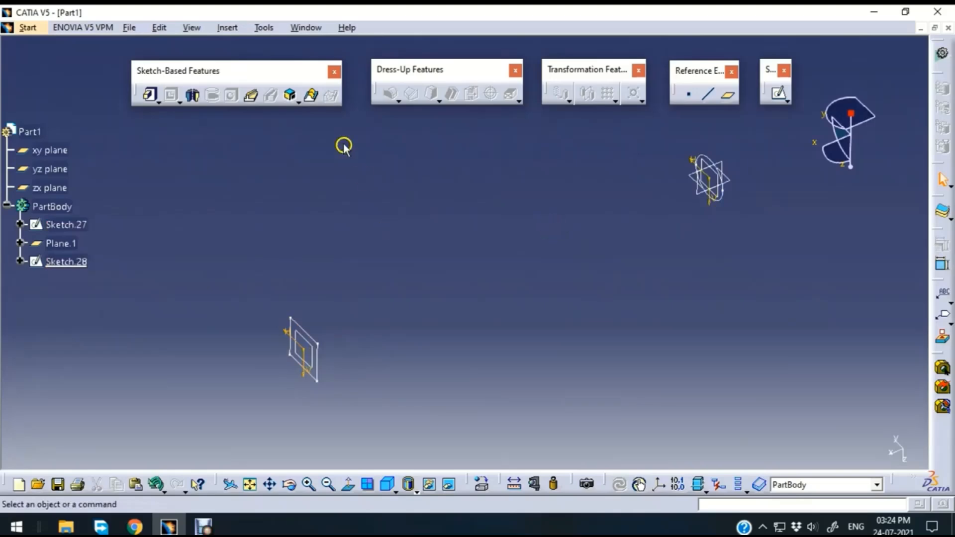
{"action": "left_click", "coordinate": [313, 96]}
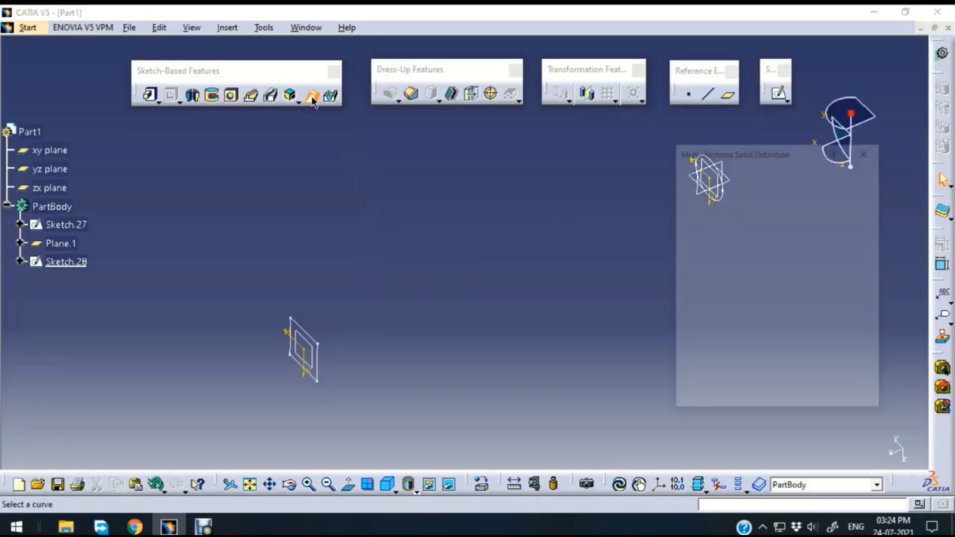
{"action": "left_click_drag", "start_coordinate": [698, 161], "coordinate": [733, 228]}
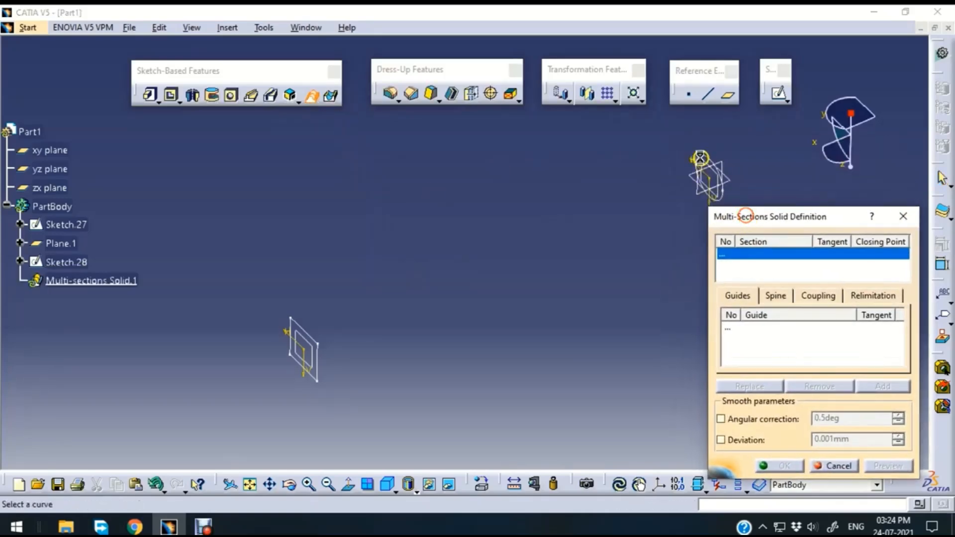
{"action": "left_click", "coordinate": [705, 161]}
{"action": "middle_click_drag", "start_coordinate": [625, 272], "coordinate": [577, 258]}
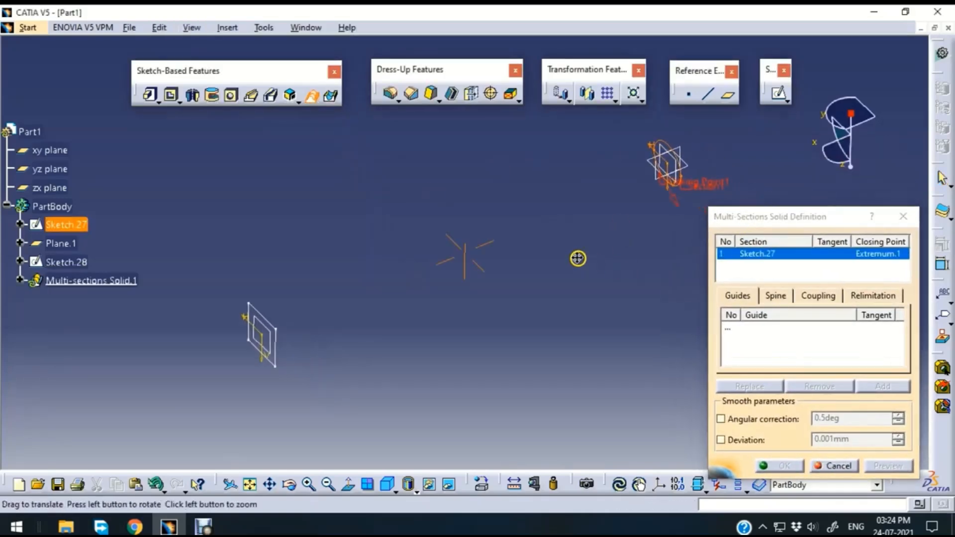
{"action": "left_click", "coordinate": [269, 347]}
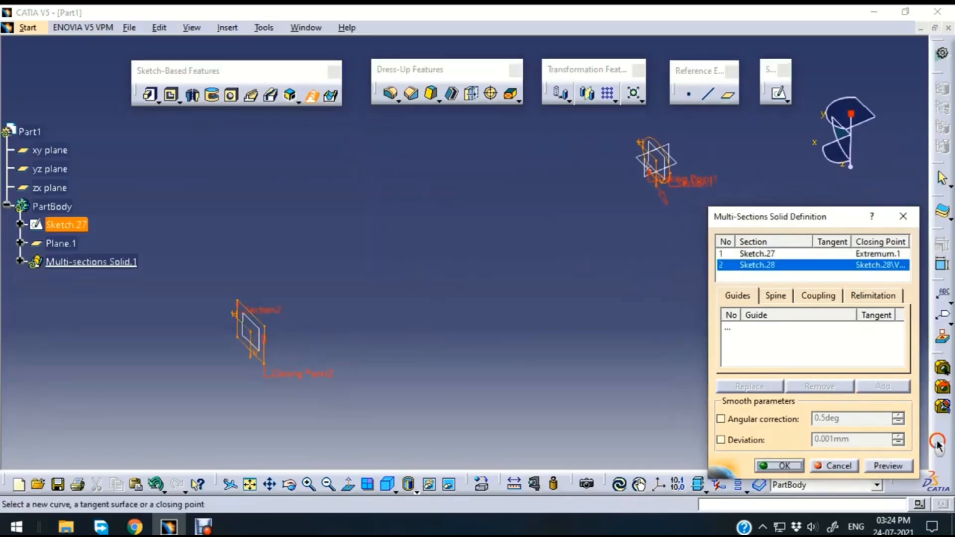
{"action": "left_click", "coordinate": [890, 465]}
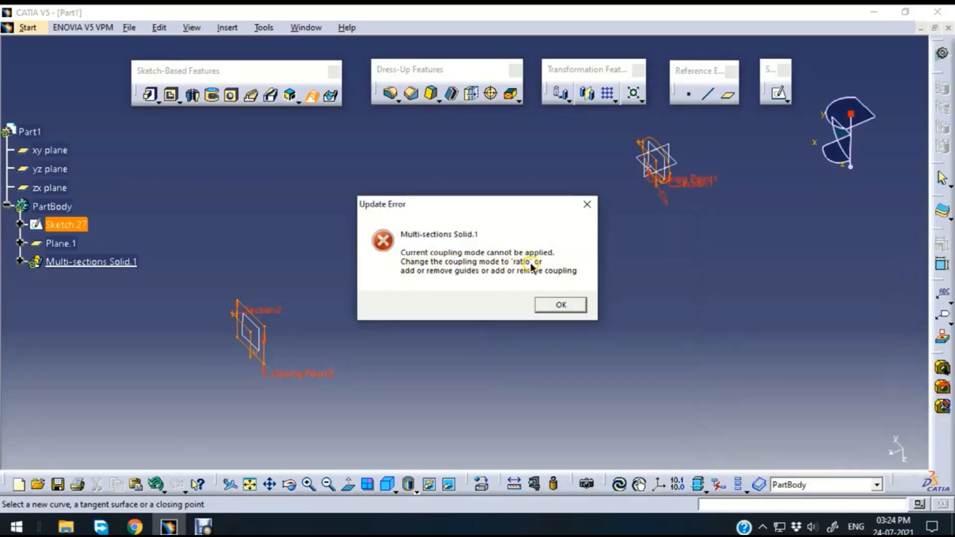
{"action": "left_click", "coordinate": [562, 305]}
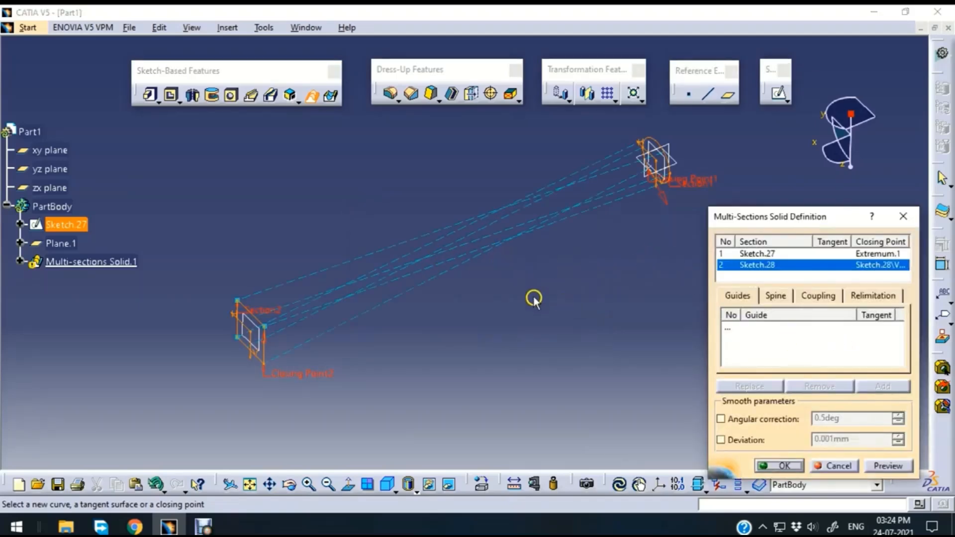
- Set the multi-sections solid's section coupling to Ratio and preview the result
{"action": "middle_click_drag", "start_coordinate": [533, 299], "coordinate": [490, 281]}
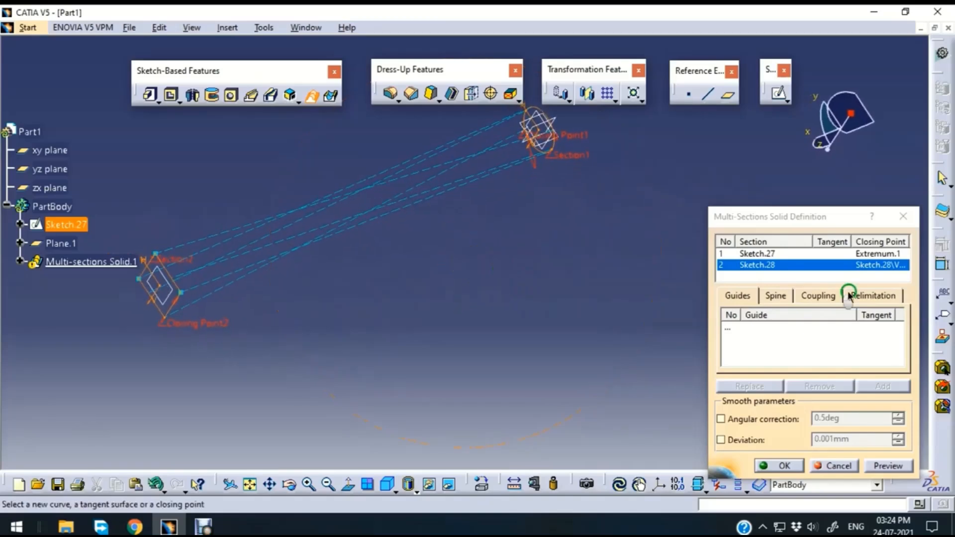
{"action": "left_click", "coordinate": [816, 296]}
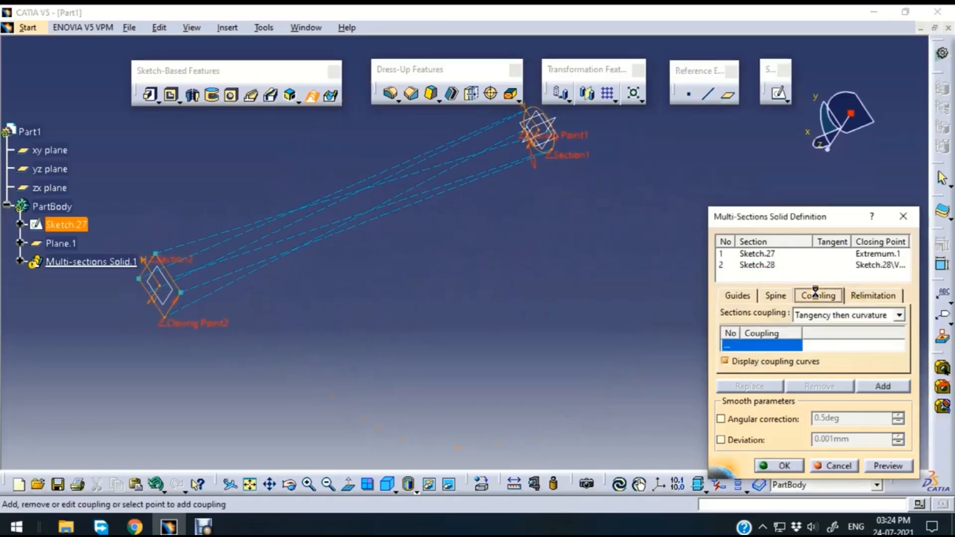
{"action": "left_click", "coordinate": [853, 314]}
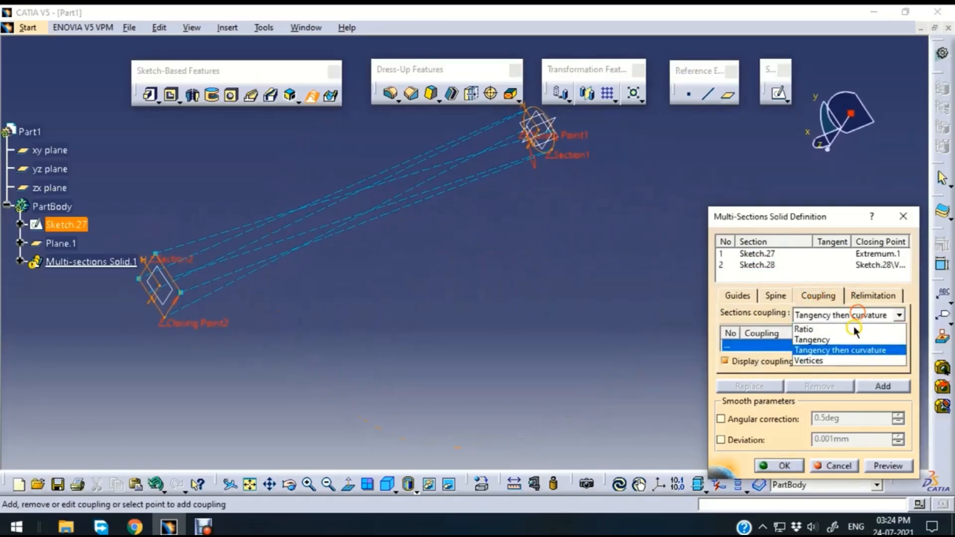
{"action": "left_click", "coordinate": [852, 325]}
{"action": "left_click", "coordinate": [894, 466]}
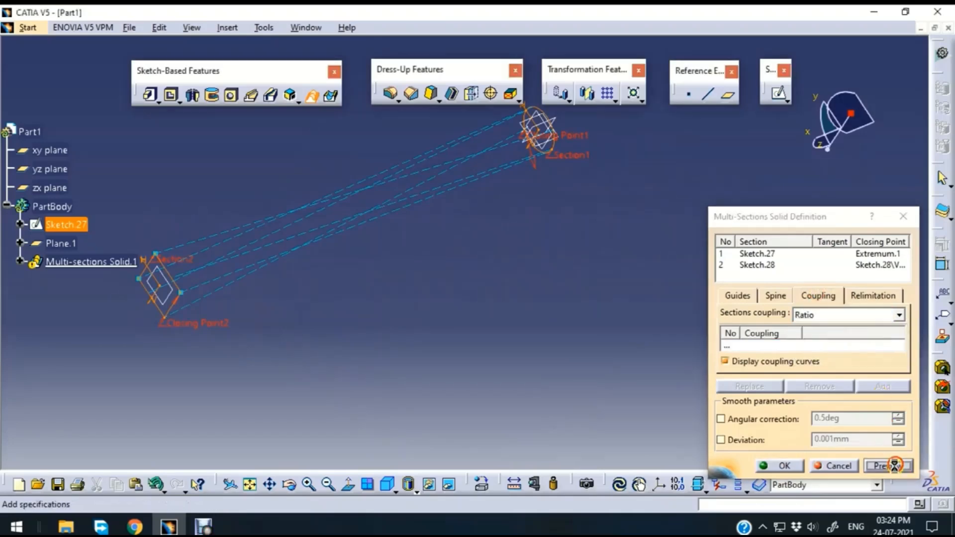
- Replace the square section's closing point with the square's upper-left corner, preview, and create the multi-sections solid
{"action": "middle_click_drag", "start_coordinate": [473, 237], "coordinate": [561, 181]}
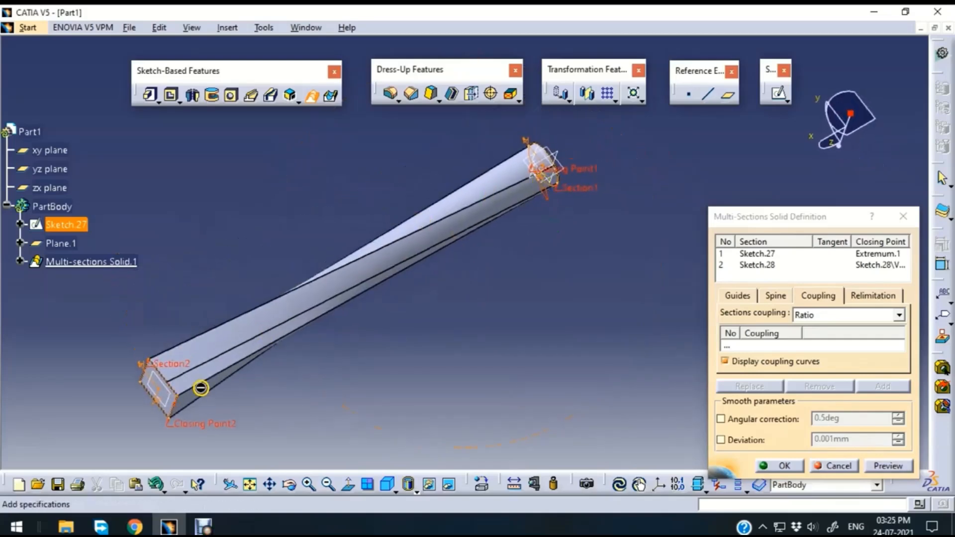
{"action": "middle_click_drag", "start_coordinate": [432, 347], "coordinate": [581, 271]}
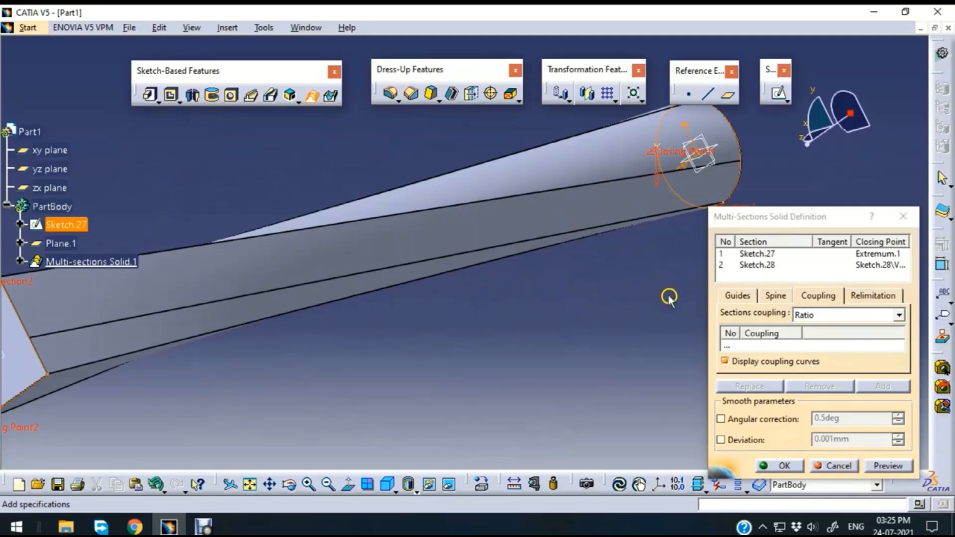
{"action": "middle_click_drag", "start_coordinate": [643, 260], "coordinate": [514, 279]}
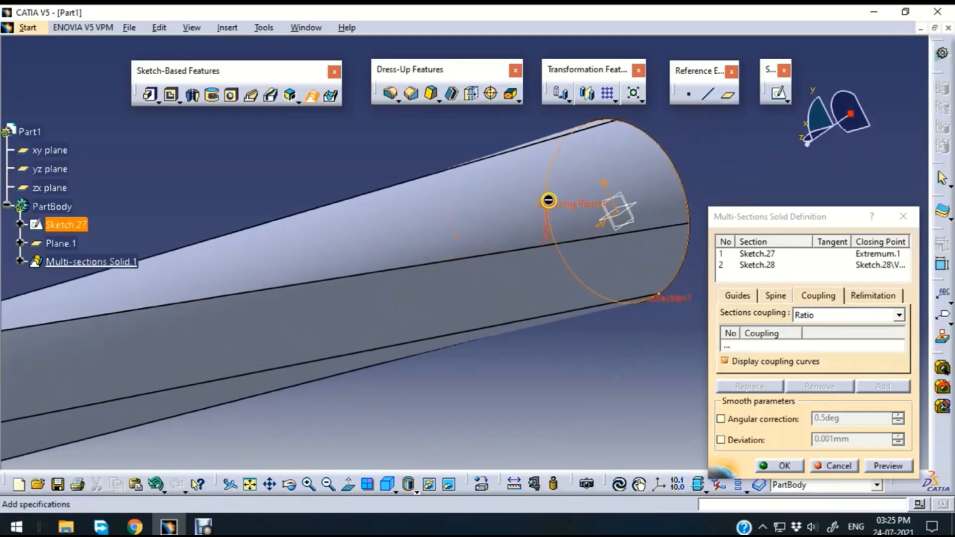
{"action": "middle_click_drag", "start_coordinate": [356, 156], "coordinate": [388, 345]}
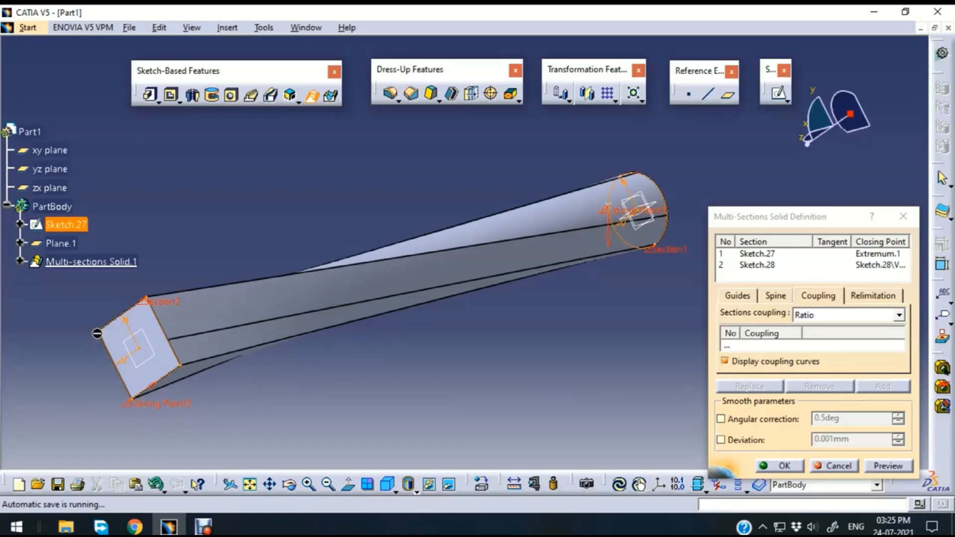
{"action": "right_click", "coordinate": [159, 409]}
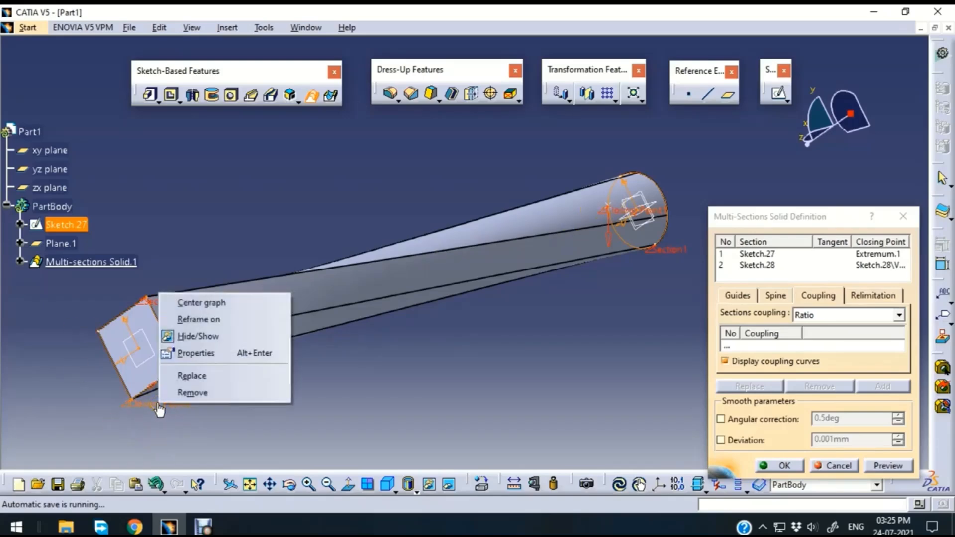
{"action": "left_click", "coordinate": [197, 376]}
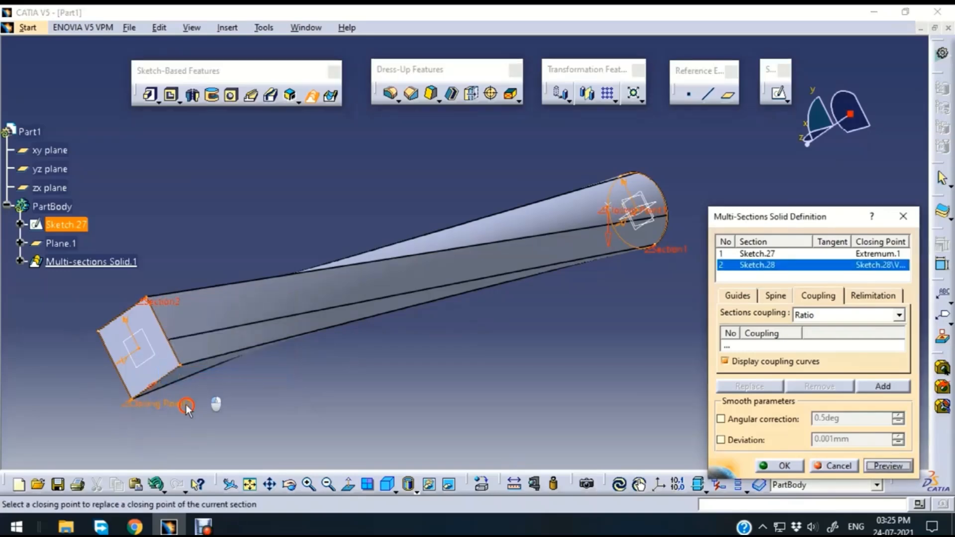
{"action": "left_click", "coordinate": [97, 332]}
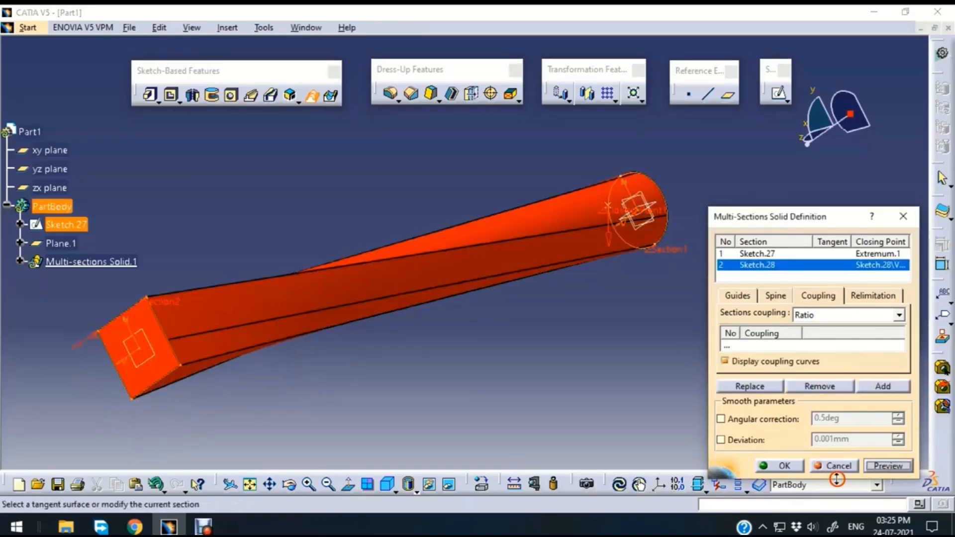
{"action": "left_click", "coordinate": [885, 464]}
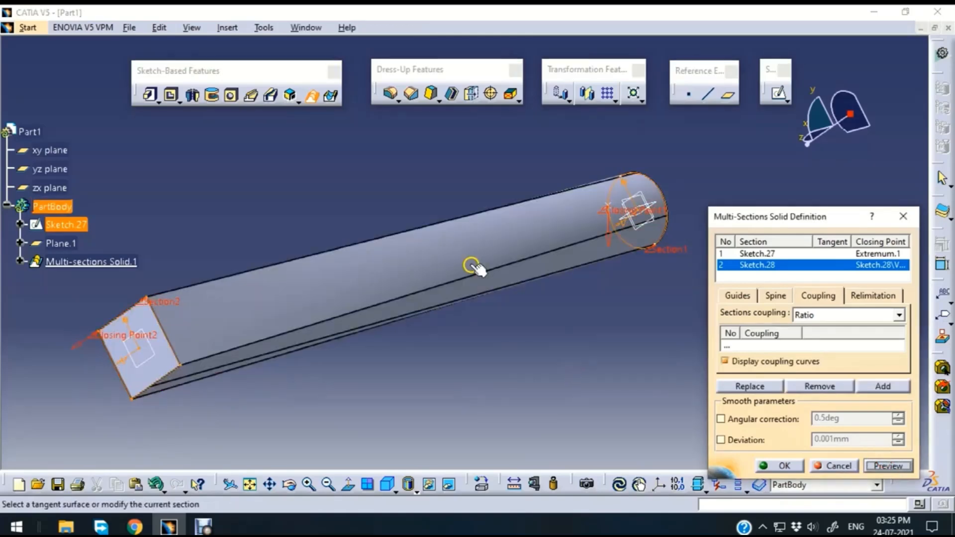
{"action": "left_click", "coordinate": [784, 466]}
- Reopen the multi-sections solid and try the square's diagonally opposite lower-right corner as its closing point, previewing the result
{"action": "middle_click_drag", "start_coordinate": [405, 255], "coordinate": [271, 201]}
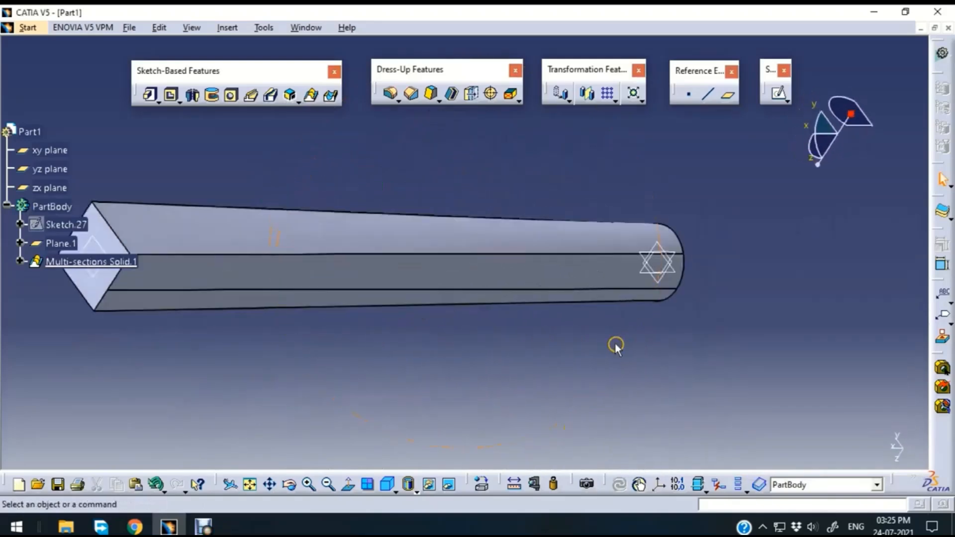
{"action": "middle_click_drag", "start_coordinate": [615, 347], "coordinate": [477, 326]}
{"action": "middle_click_drag", "start_coordinate": [543, 404], "coordinate": [566, 358]}
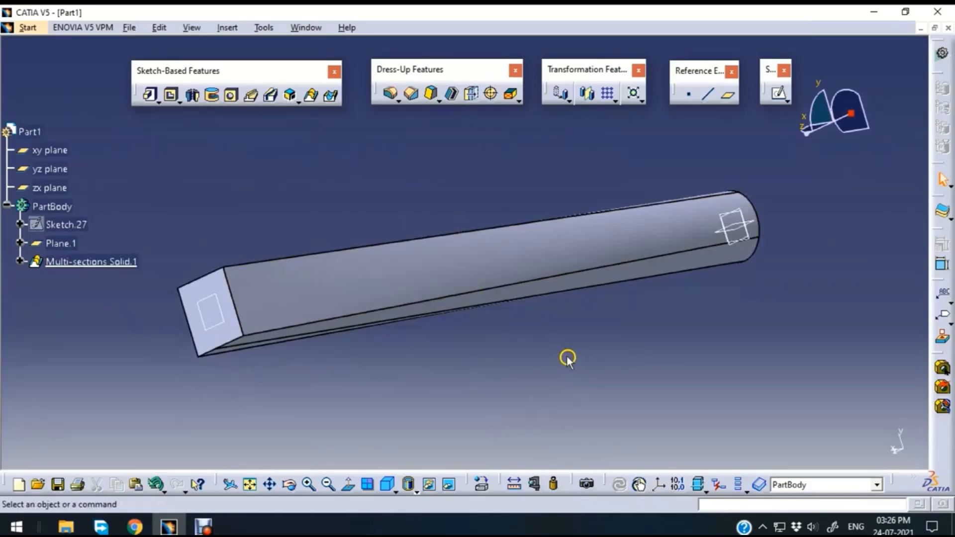
{"action": "double_click", "coordinate": [571, 245]}
{"action": "left_click", "coordinate": [830, 297]}
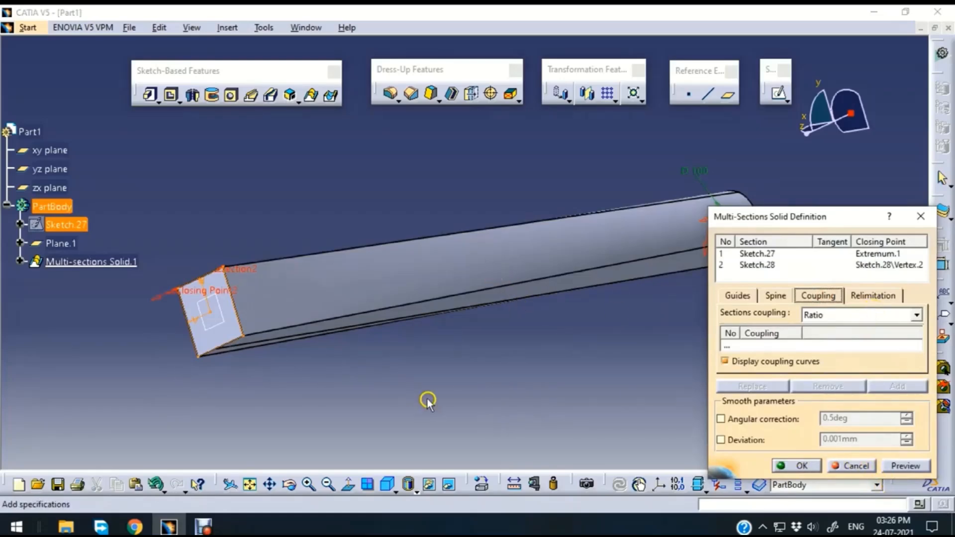
{"action": "middle_click_drag", "start_coordinate": [428, 401], "coordinate": [315, 411]}
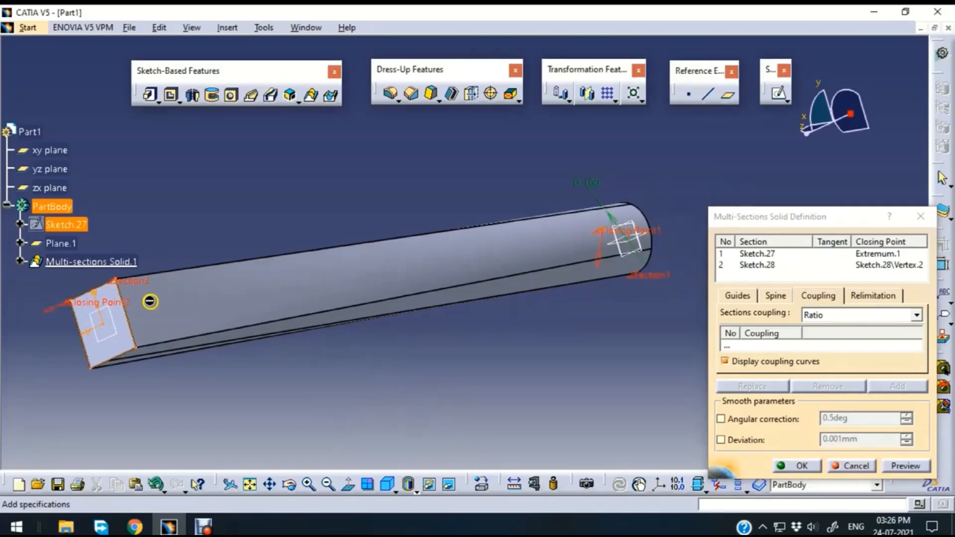
{"action": "left_click", "coordinate": [596, 256]}
{"action": "right_click", "coordinate": [82, 309]}
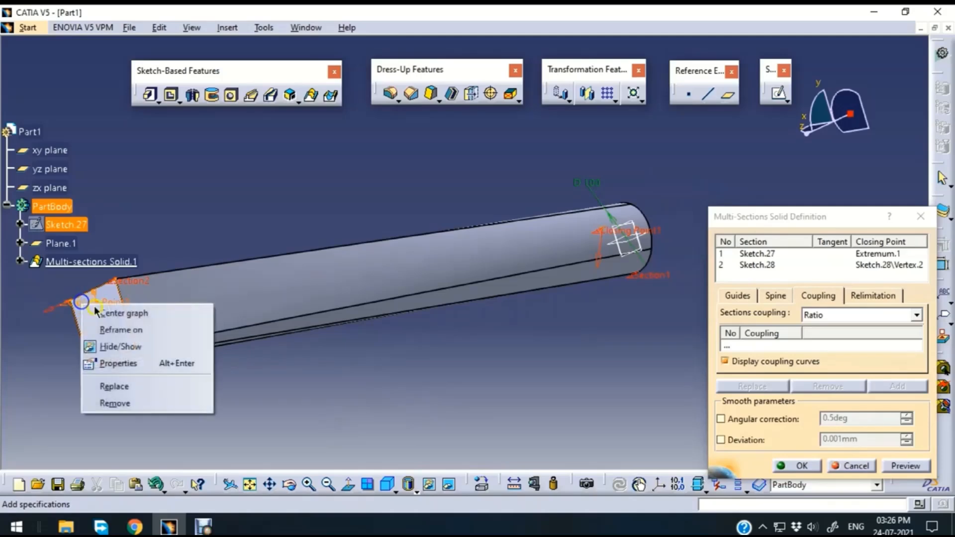
{"action": "left_click", "coordinate": [135, 386]}
{"action": "left_click", "coordinate": [133, 350]}
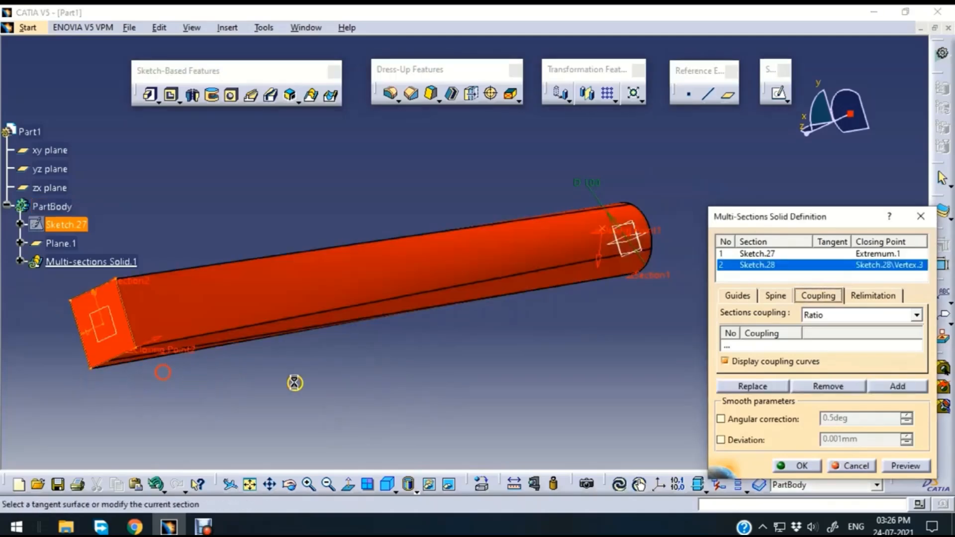
{"action": "left_click", "coordinate": [906, 466]}
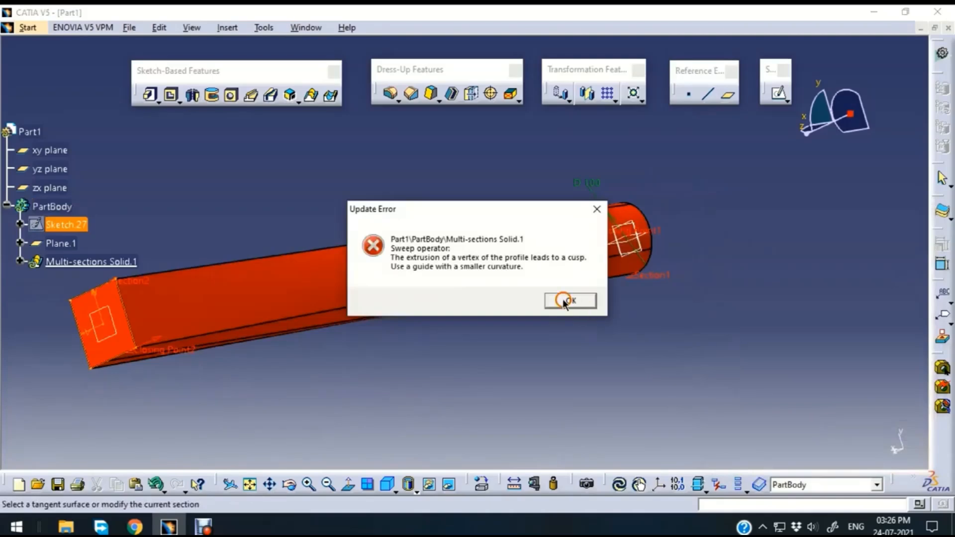
{"action": "left_click", "coordinate": [565, 301]}
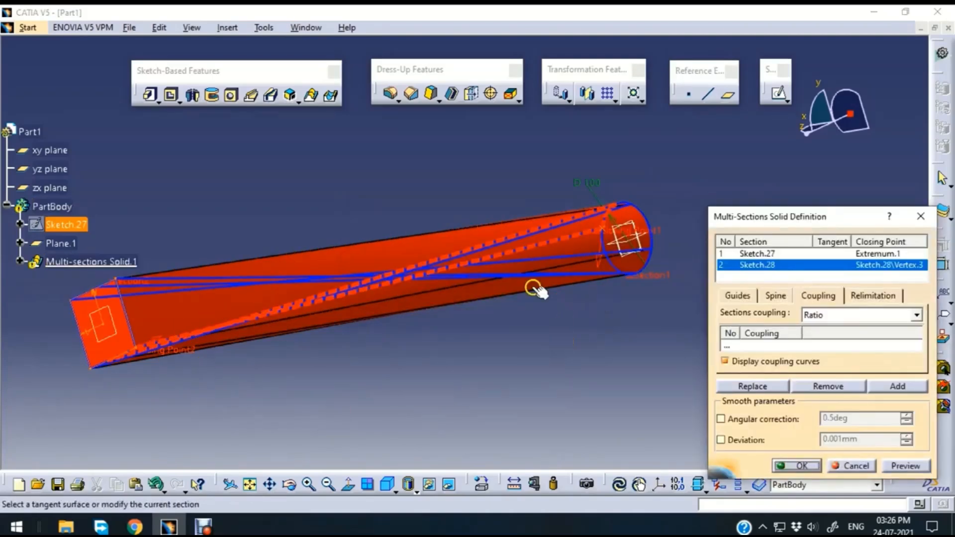
- Move the square section's closing point back to its upper-left corner, preview, and accept the definition
{"action": "right_click", "coordinate": [189, 349]}
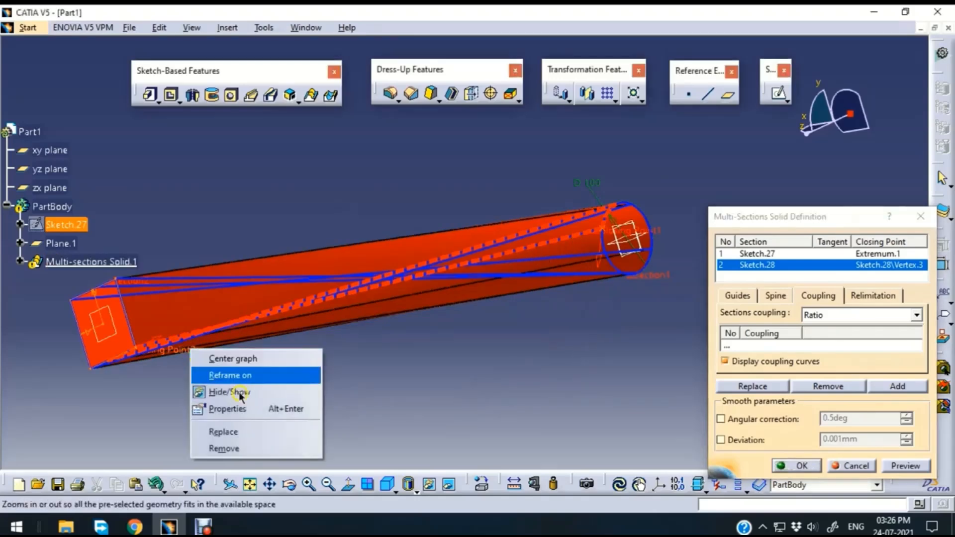
{"action": "left_click", "coordinate": [250, 430]}
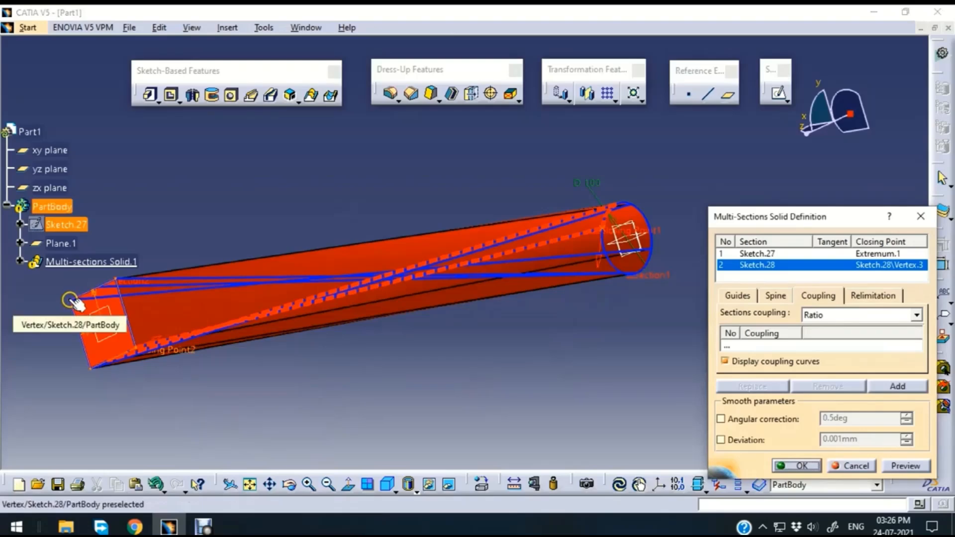
{"action": "left_click", "coordinate": [72, 300]}
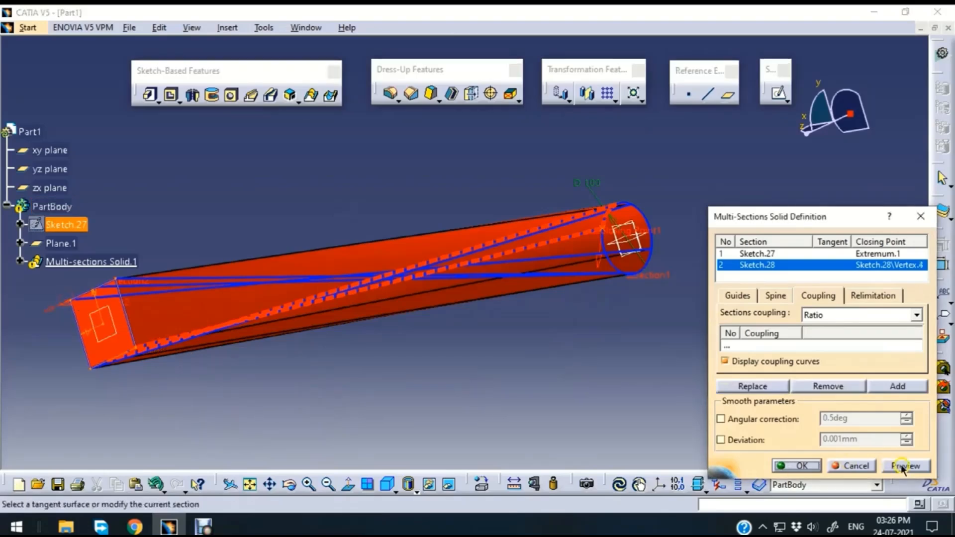
{"action": "left_click", "coordinate": [902, 466]}
{"action": "left_click", "coordinate": [800, 466]}
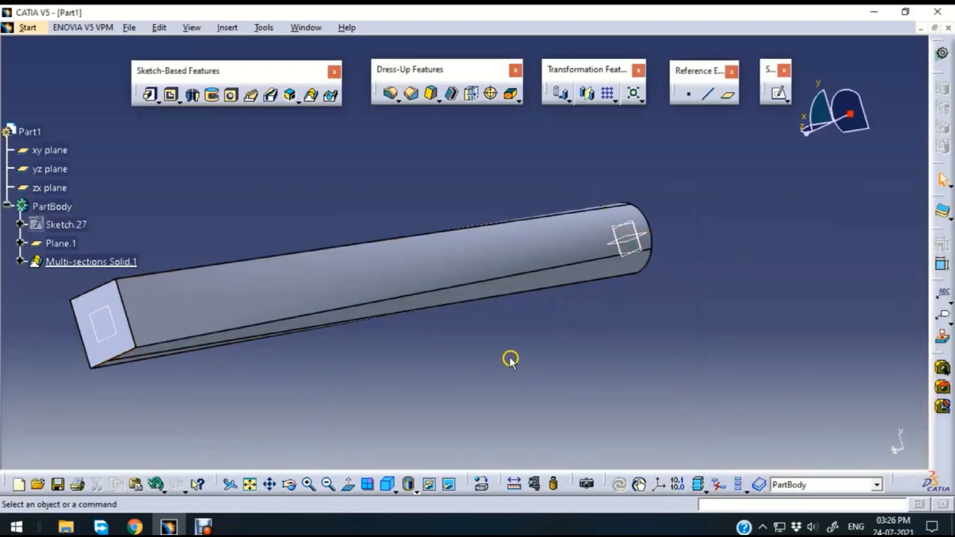
{"action": "middle_click_drag", "start_coordinate": [510, 358], "coordinate": [604, 357]}
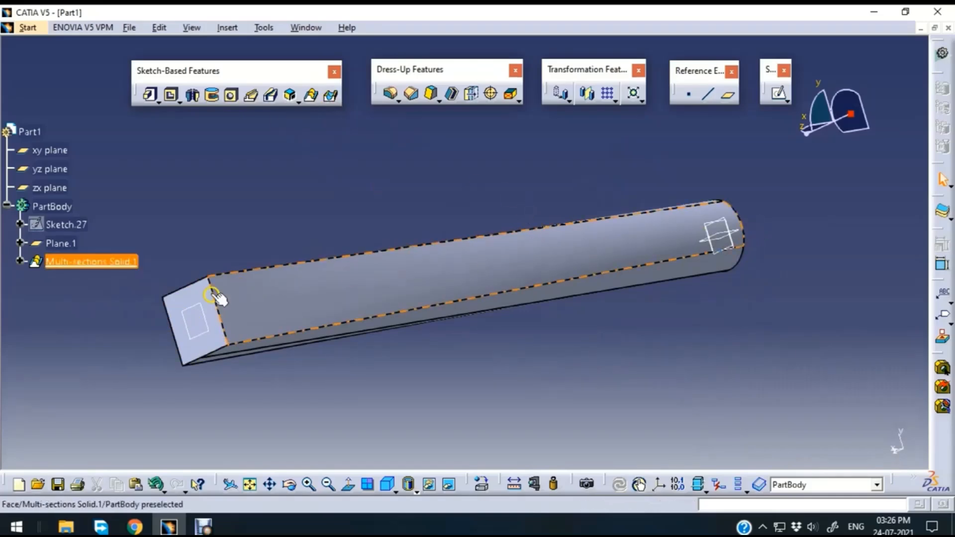
{"action": "middle_click_drag", "start_coordinate": [241, 412], "coordinate": [360, 333]}
{"action": "left_click", "coordinate": [368, 321]}
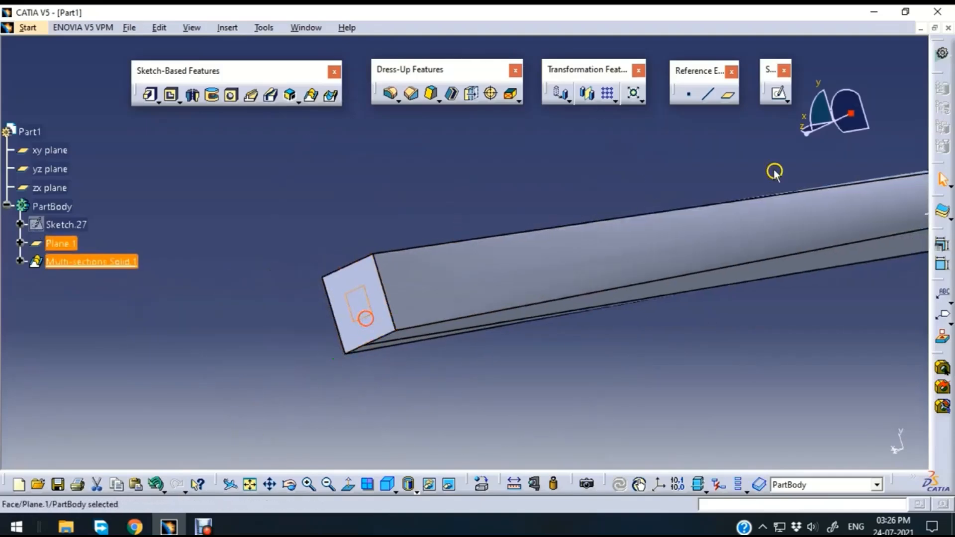
{"action": "left_click", "coordinate": [778, 93]}
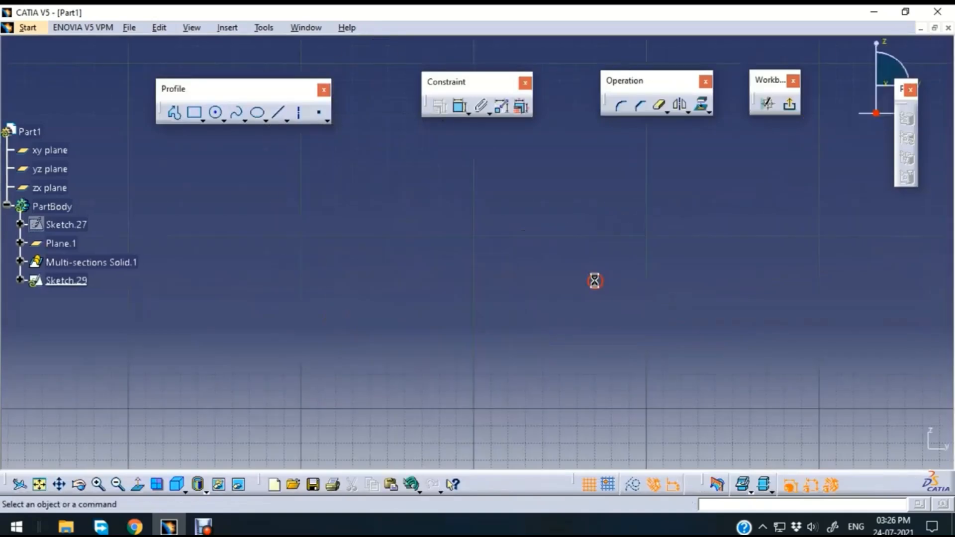
{"action": "left_click", "coordinate": [40, 484]}
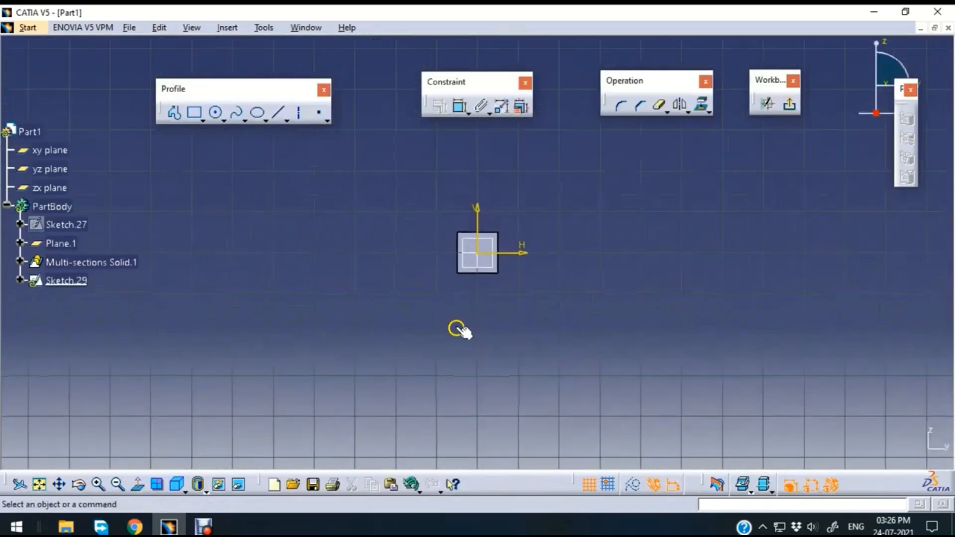
{"action": "mouse_move", "coordinate": [456, 330]}
{"action": "middle_mouse_down"}
{"action": "mouse_move", "coordinate": [469, 370]}
{"action": "mouse_move", "coordinate": [463, 222]}
{"action": "middle_mouse_up"}
{"action": "mouse_move", "coordinate": [733, 354]}
{"action": "middle_mouse_down"}
{"action": "mouse_move", "coordinate": [722, 286]}
{"action": "mouse_move", "coordinate": [682, 201]}
{"action": "middle_mouse_up"}
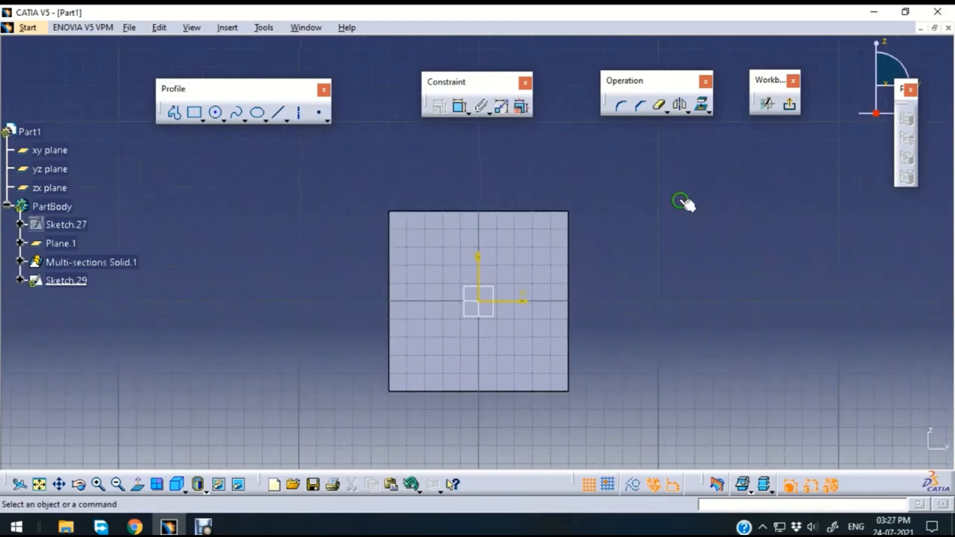
{"action": "left_click", "coordinate": [217, 114]}
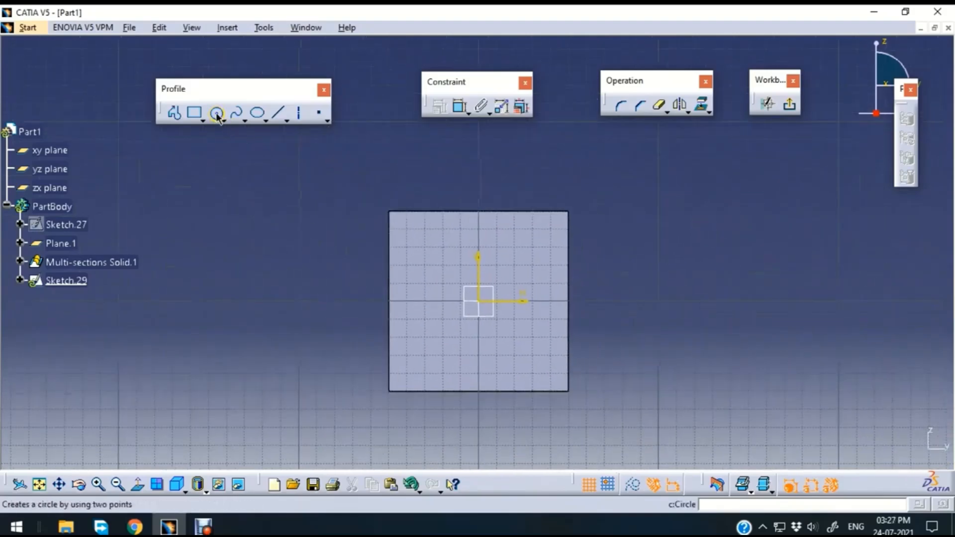
{"action": "left_click", "coordinate": [789, 104]}
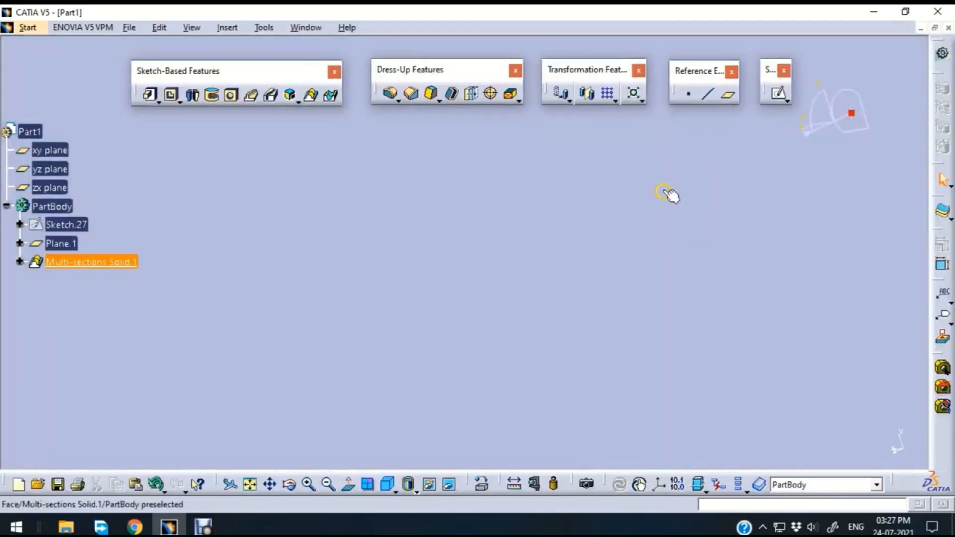
{"action": "middle_click_drag", "start_coordinate": [664, 191], "coordinate": [677, 403]}
{"action": "middle_click_drag", "start_coordinate": [458, 184], "coordinate": [80, 497]}
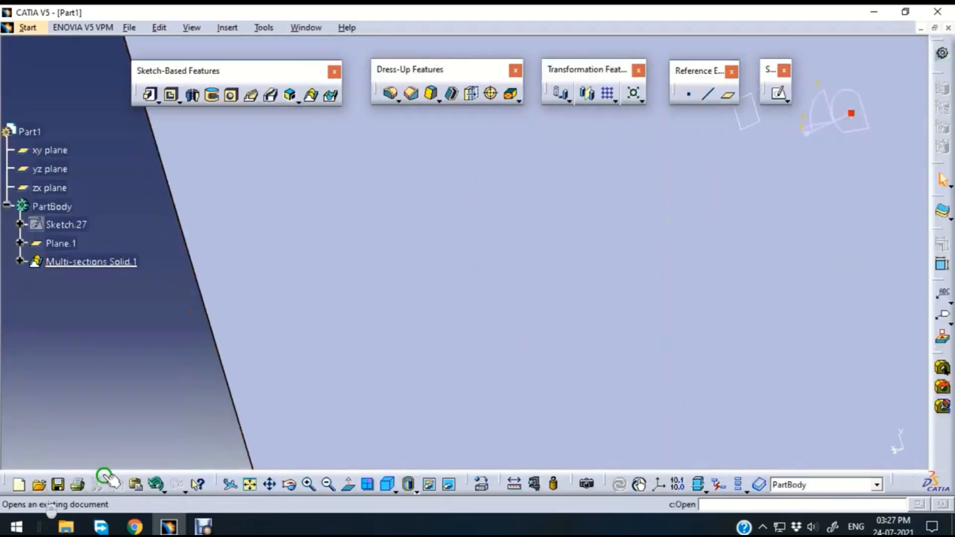
{"action": "left_click", "coordinate": [249, 484]}
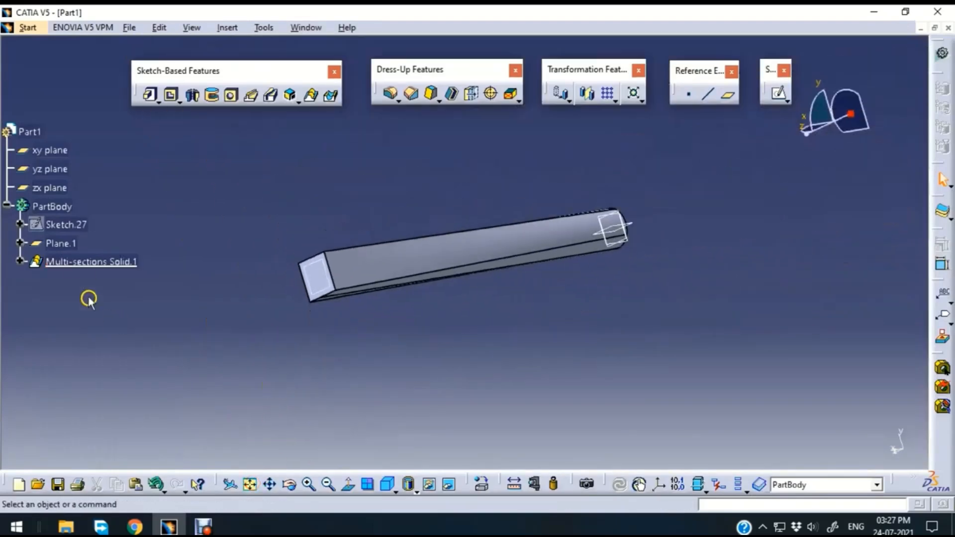
{"action": "double_click", "coordinate": [64, 261]}
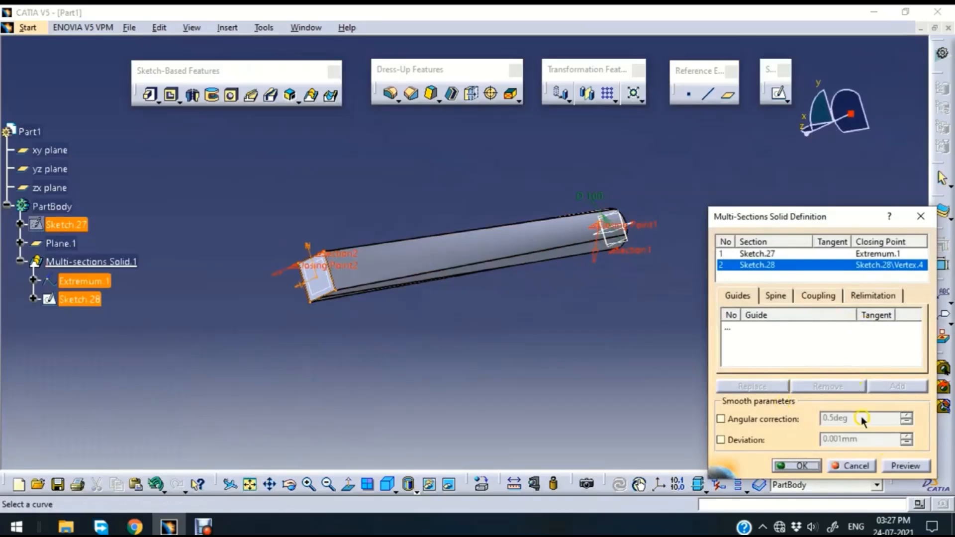
{"action": "left_click", "coordinate": [865, 466]}
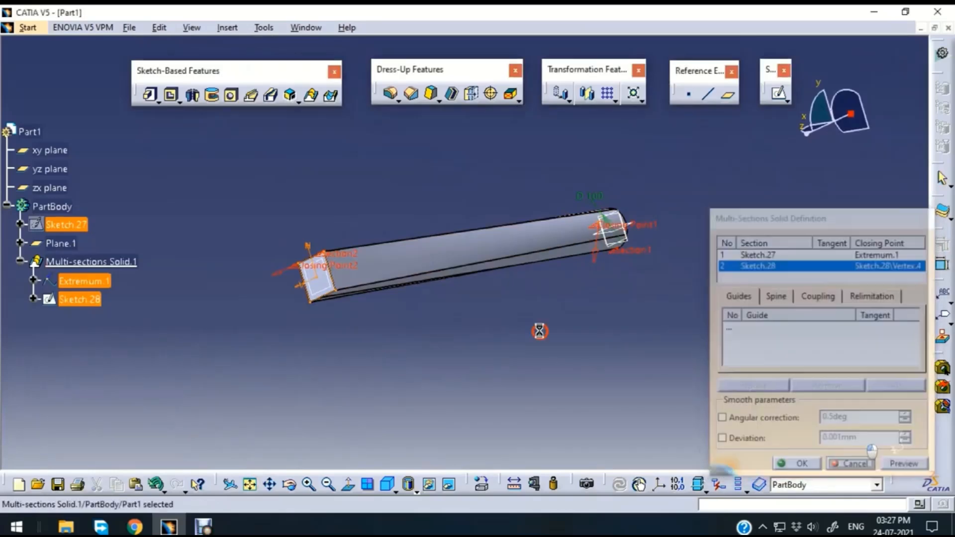
- Sketch a circle of about 35 mm radius, centred on the origin, on the solid's square end face, and exit the sketch
{"action": "middle_click_drag", "start_coordinate": [511, 339], "coordinate": [516, 298]}
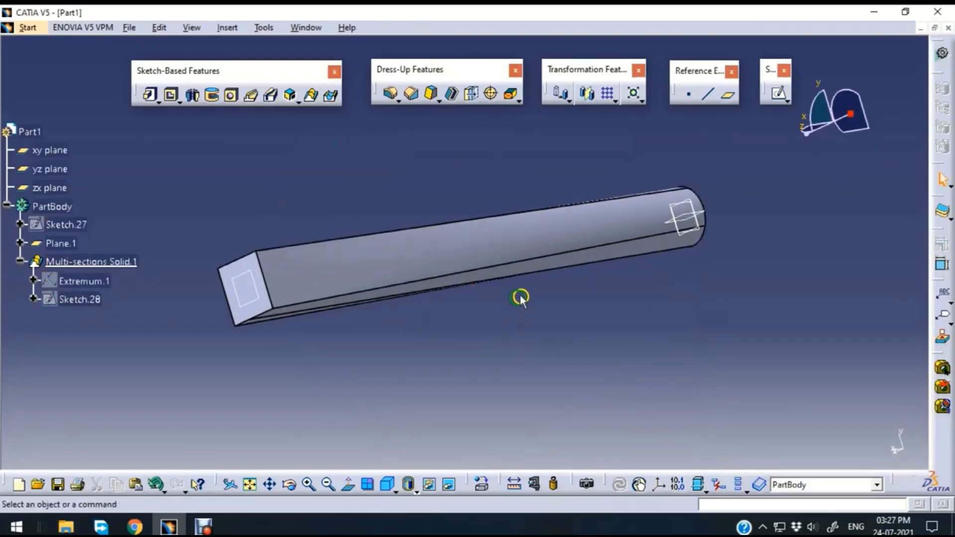
{"action": "left_click", "coordinate": [772, 99]}
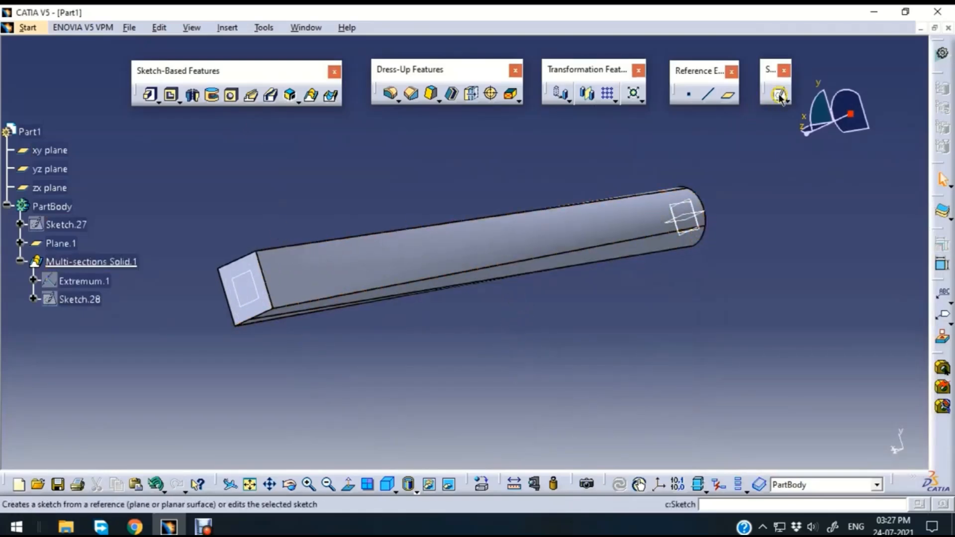
{"action": "left_click", "coordinate": [255, 302]}
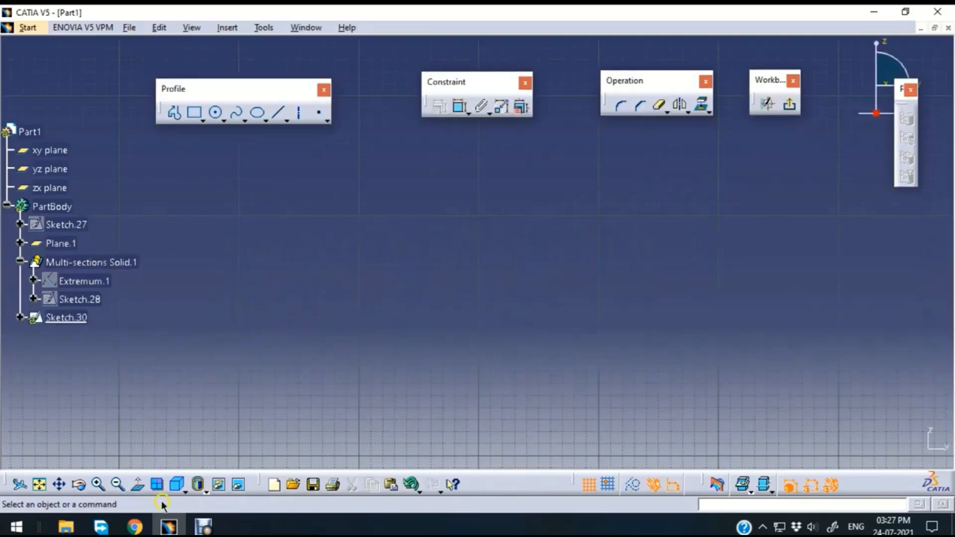
{"action": "left_click", "coordinate": [39, 483]}
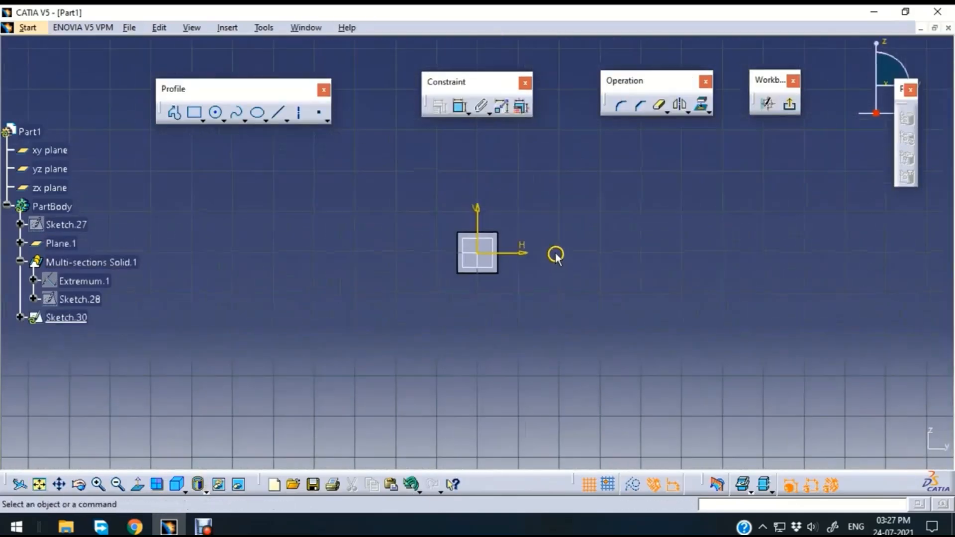
{"action": "mouse_move", "coordinate": [556, 255]}
{"action": "middle_mouse_down"}
{"action": "mouse_move", "coordinate": [565, 307]}
{"action": "mouse_move", "coordinate": [754, 364]}
{"action": "mouse_move", "coordinate": [754, 283]}
{"action": "mouse_move", "coordinate": [723, 256]}
{"action": "middle_mouse_up"}
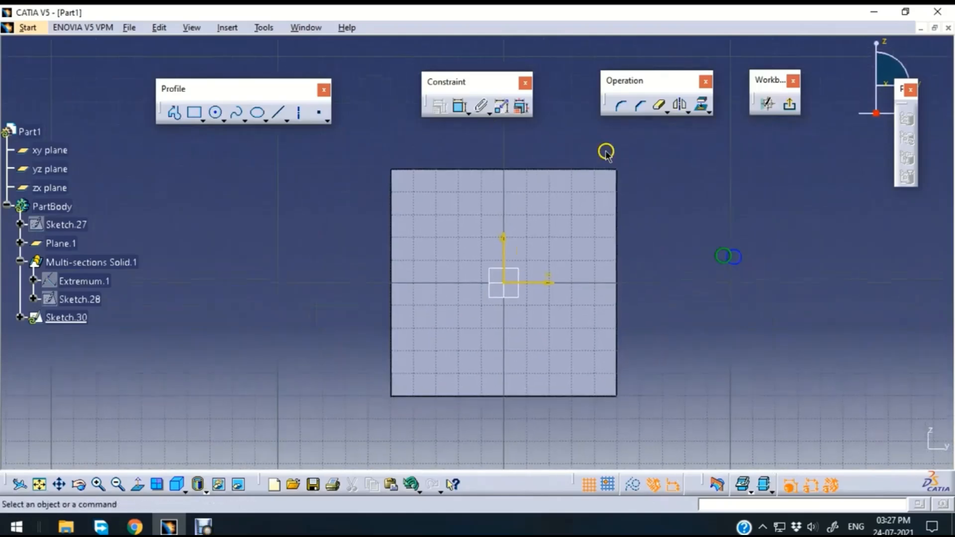
{"action": "left_click", "coordinate": [216, 113]}
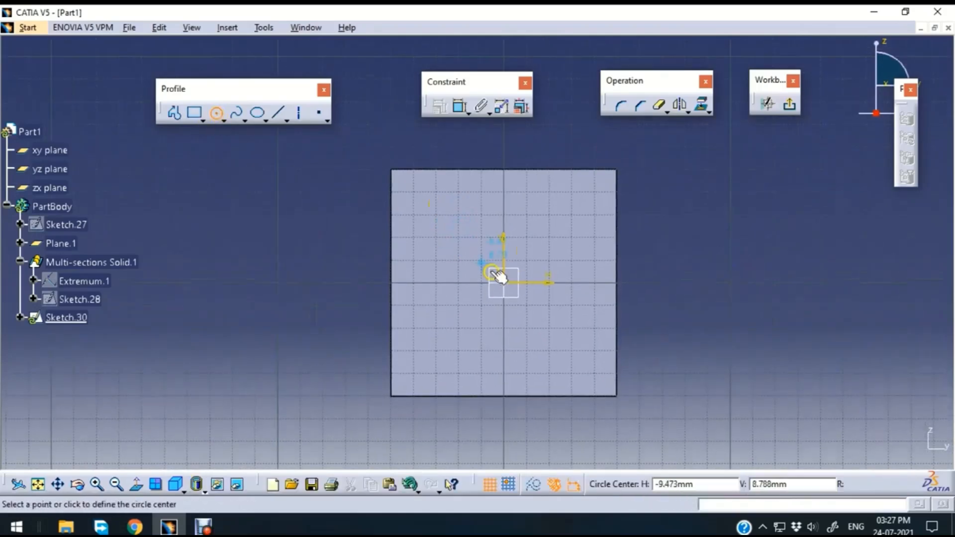
{"action": "left_click", "coordinate": [504, 282]}
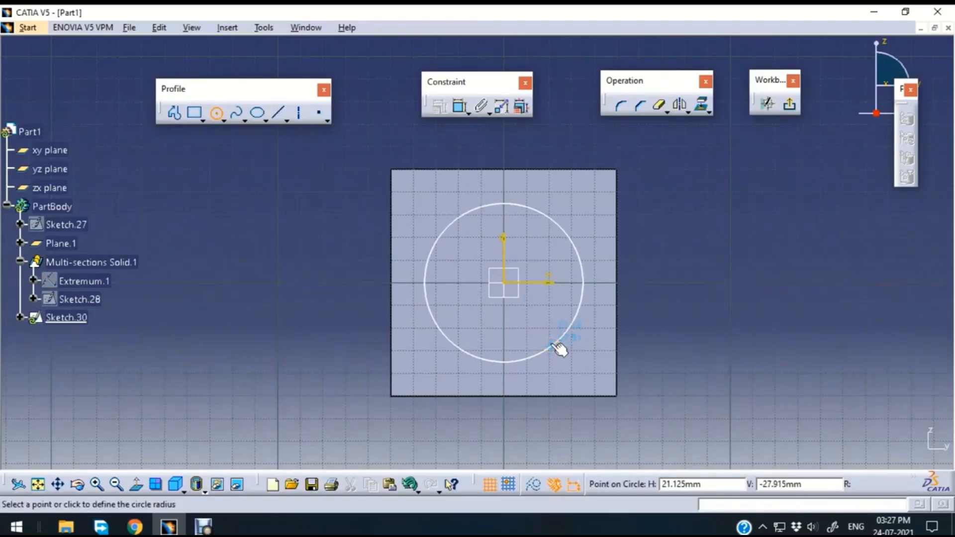
{"action": "left_click", "coordinate": [555, 347]}
{"action": "left_click", "coordinate": [789, 104]}
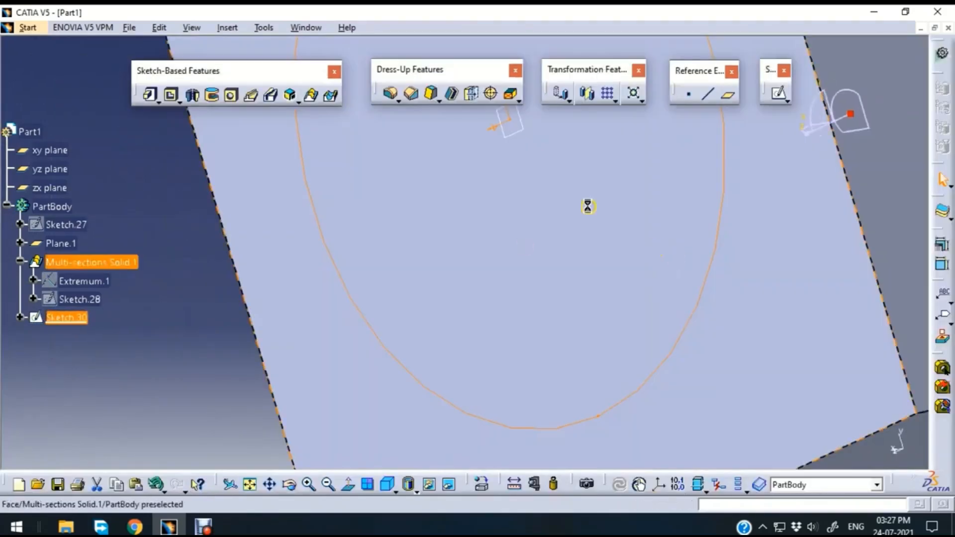
- Sketch a roughly centred rectangle inside the outline of the solid's circular end face, and exit the sketch
{"action": "mouse_move", "coordinate": [586, 205]}
{"action": "middle_mouse_down"}
{"action": "mouse_move", "coordinate": [571, 343]}
{"action": "mouse_move", "coordinate": [534, 271]}
{"action": "middle_mouse_up"}
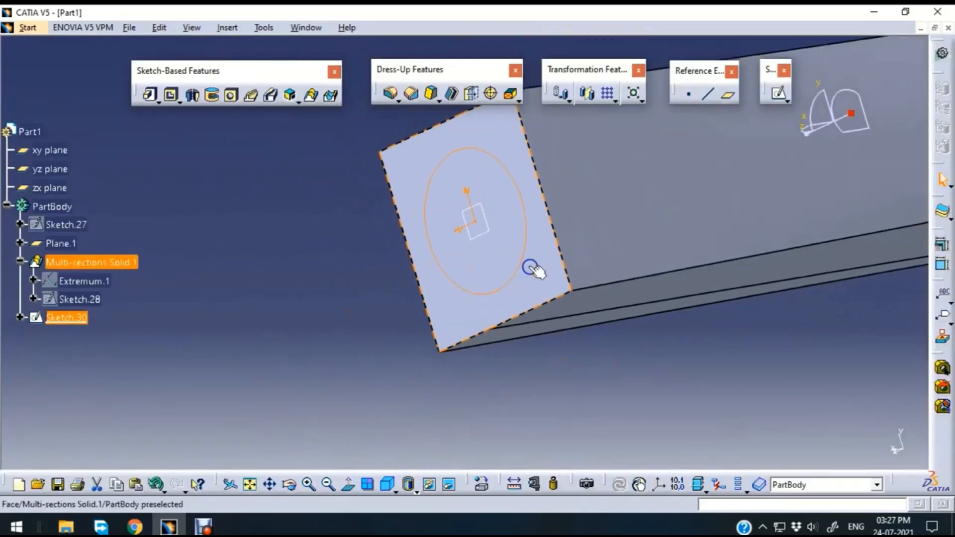
{"action": "mouse_move", "coordinate": [670, 181]}
{"action": "middle_mouse_down"}
{"action": "mouse_move", "coordinate": [388, 298]}
{"action": "mouse_move", "coordinate": [598, 288]}
{"action": "mouse_move", "coordinate": [747, 262]}
{"action": "mouse_move", "coordinate": [810, 216]}
{"action": "mouse_move", "coordinate": [614, 224]}
{"action": "mouse_move", "coordinate": [385, 265]}
{"action": "mouse_move", "coordinate": [565, 192]}
{"action": "mouse_move", "coordinate": [616, 336]}
{"action": "mouse_move", "coordinate": [646, 306]}
{"action": "mouse_move", "coordinate": [542, 352]}
{"action": "mouse_move", "coordinate": [673, 279]}
{"action": "mouse_move", "coordinate": [616, 309]}
{"action": "middle_mouse_up"}
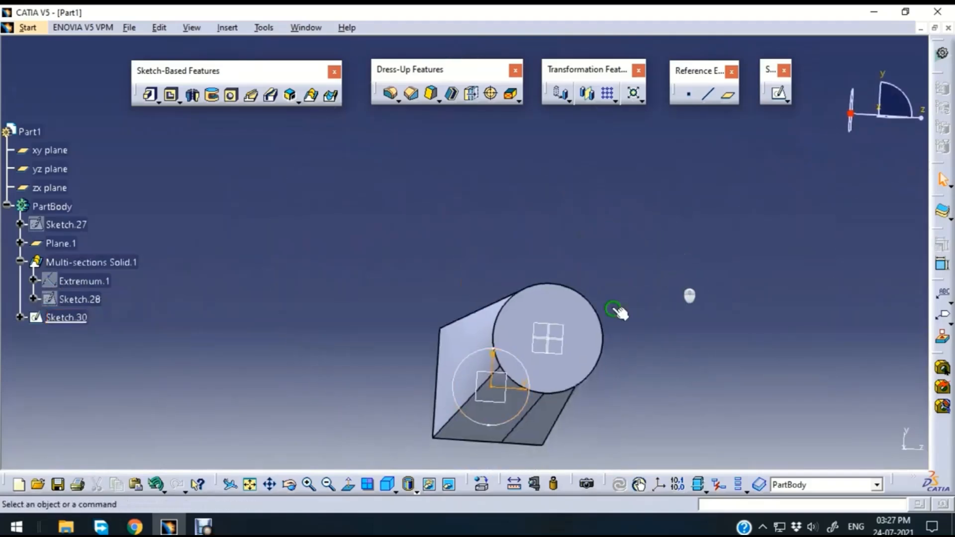
{"action": "left_click", "coordinate": [566, 324]}
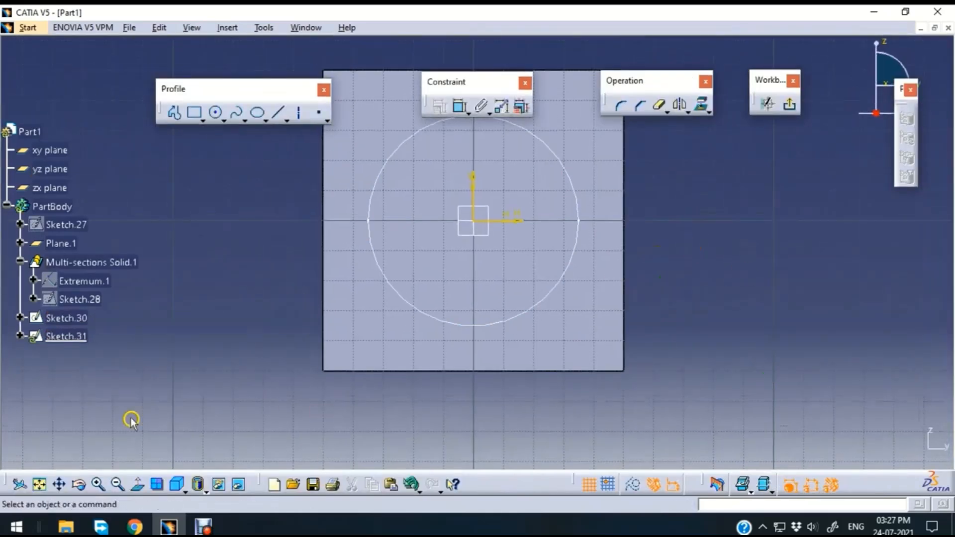
{"action": "left_click", "coordinate": [138, 485]}
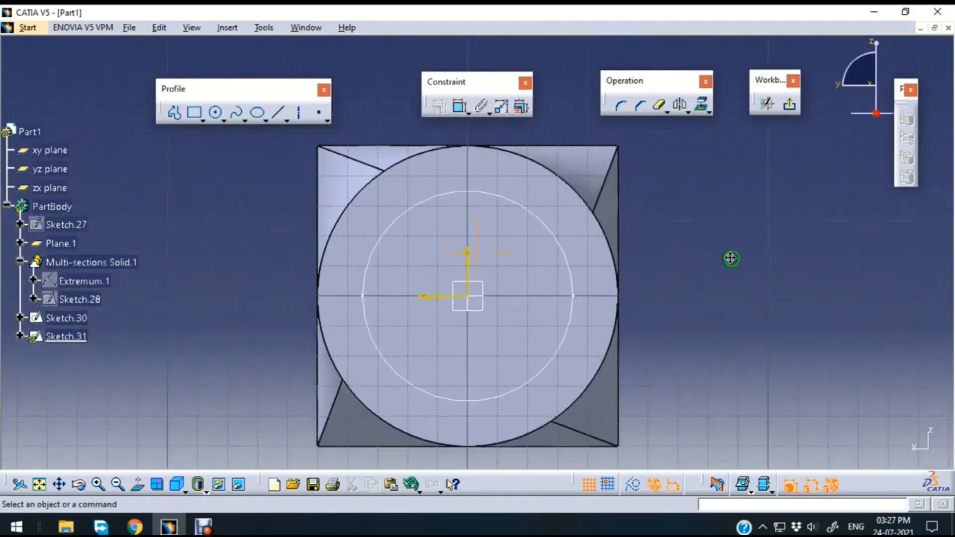
{"action": "left_click", "coordinate": [460, 108]}
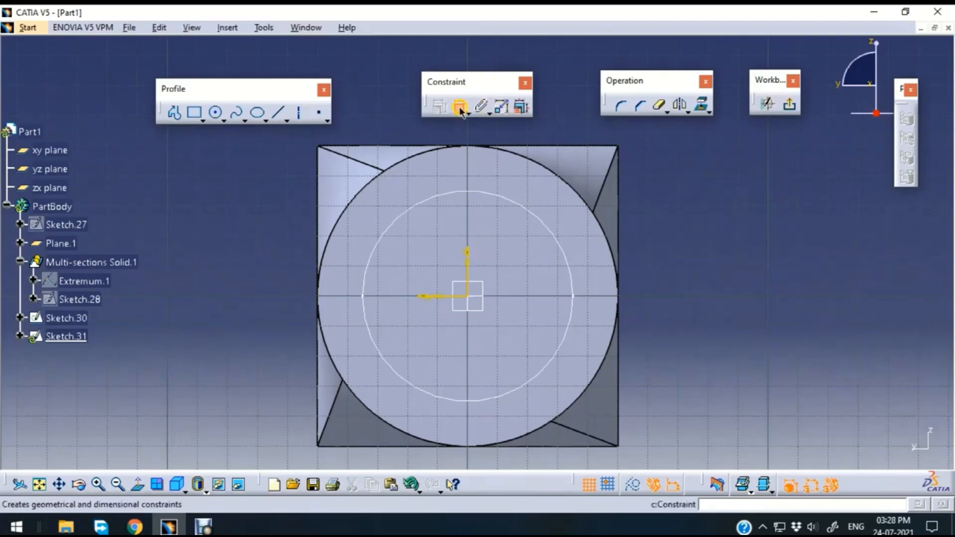
{"action": "left_click", "coordinate": [195, 113]}
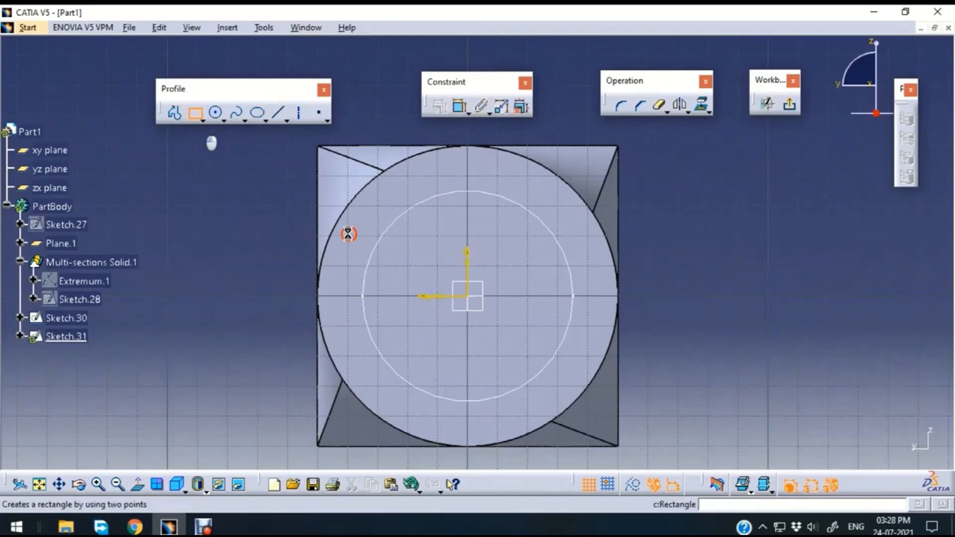
{"action": "left_click", "coordinate": [390, 215]}
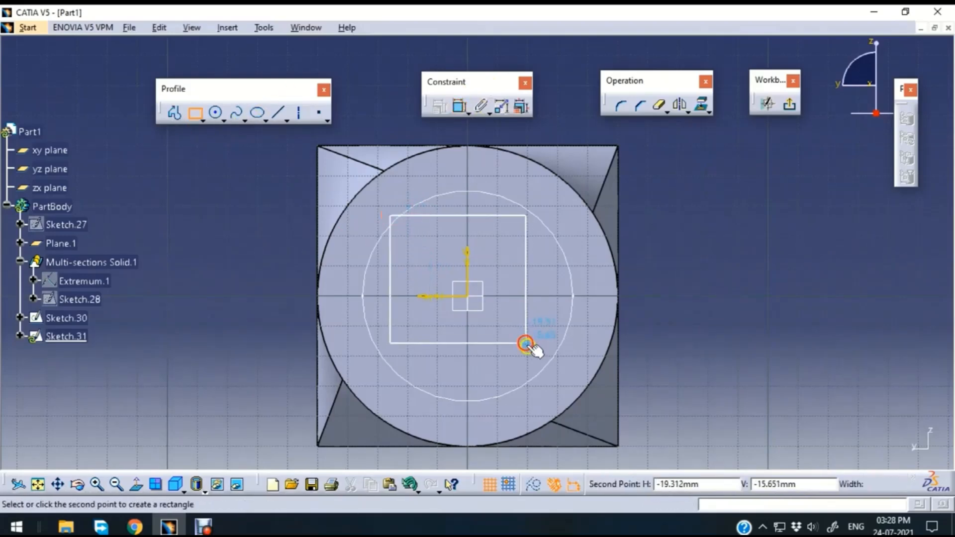
{"action": "left_click", "coordinate": [550, 383]}
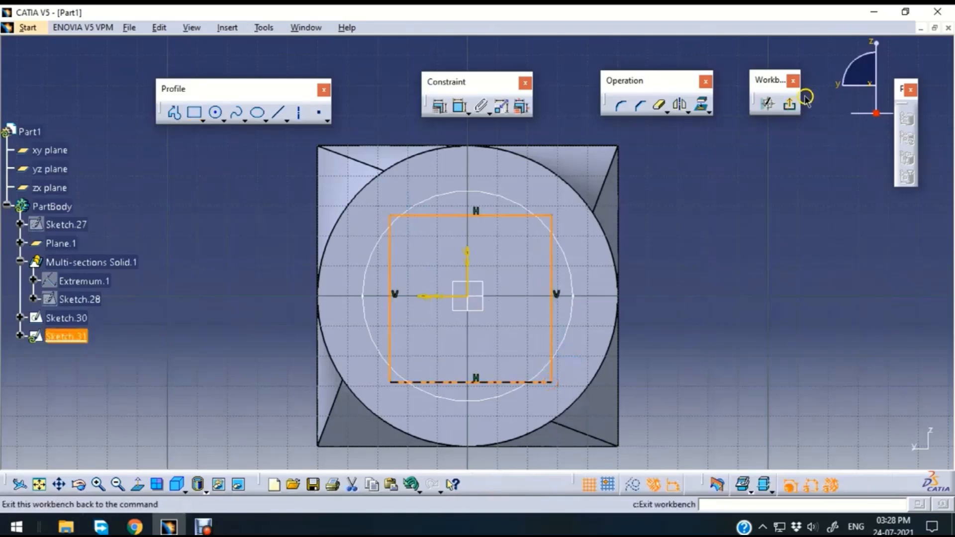
{"action": "left_click", "coordinate": [789, 105]}
{"action": "left_click", "coordinate": [648, 211]}
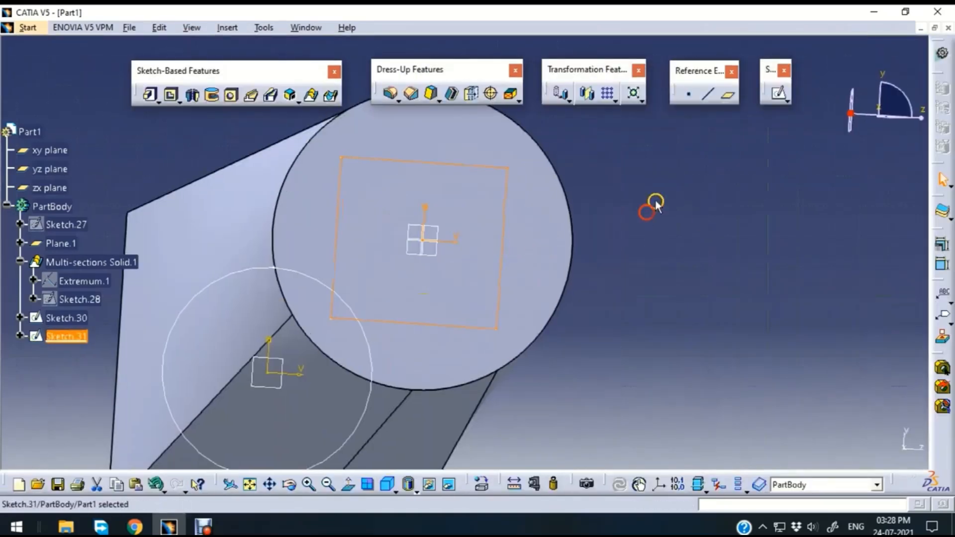
- Define a Removed Multi-sections Solid with the new circle and rectangle sketches as its sections, and try to preview it
{"action": "mouse_move", "coordinate": [655, 200]}
{"action": "middle_mouse_down"}
{"action": "mouse_move", "coordinate": [659, 225]}
{"action": "mouse_move", "coordinate": [287, 130]}
{"action": "mouse_move", "coordinate": [398, 186]}
{"action": "mouse_move", "coordinate": [495, 138]}
{"action": "mouse_move", "coordinate": [441, 134]}
{"action": "mouse_move", "coordinate": [426, 170]}
{"action": "middle_mouse_up"}
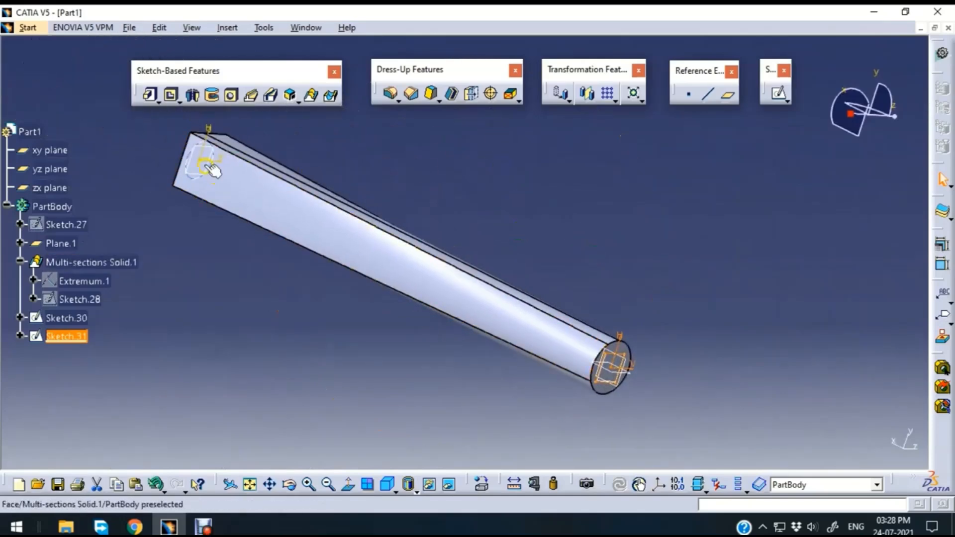
{"action": "left_click", "coordinate": [553, 222]}
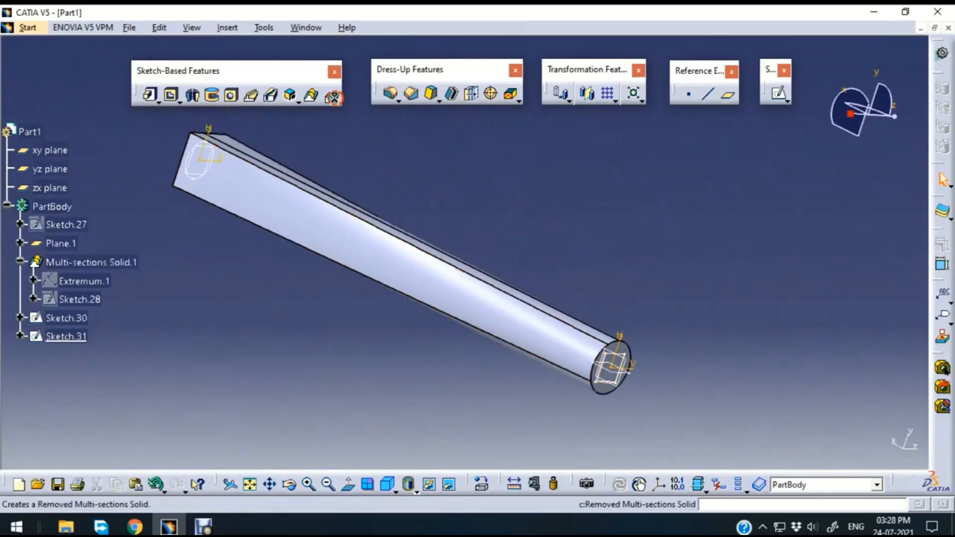
{"action": "left_click", "coordinate": [333, 97]}
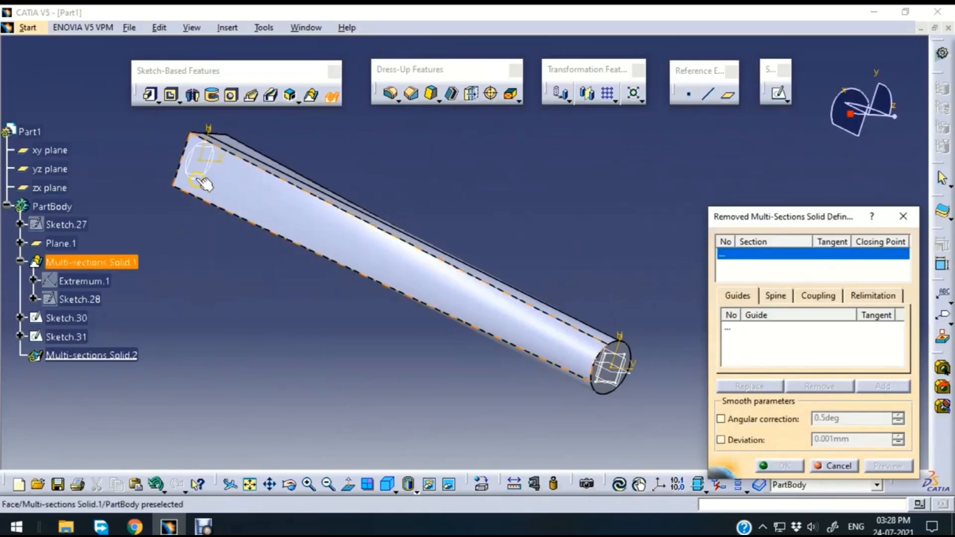
{"action": "left_click", "coordinate": [202, 182]}
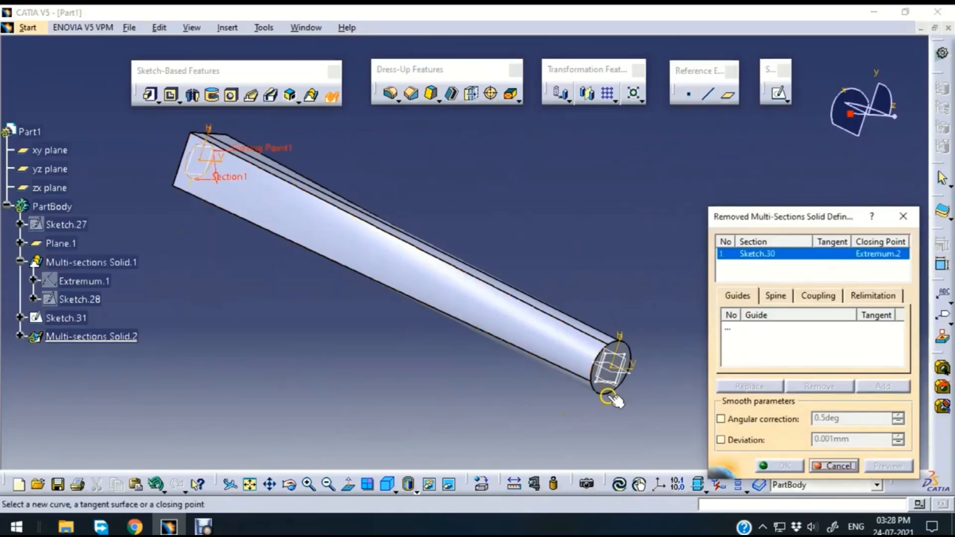
{"action": "mouse_move", "coordinate": [607, 420]}
{"action": "middle_mouse_down", "text": "ctrl"}
{"action": "mouse_move", "coordinate": [604, 376]}
{"action": "mouse_move", "coordinate": [545, 336]}
{"action": "middle_mouse_up", "text": "ctrl"}
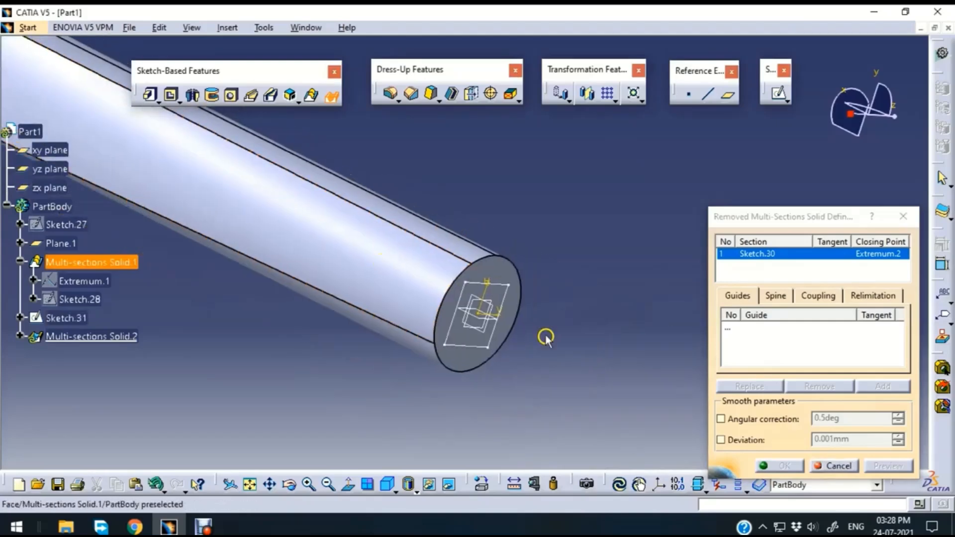
{"action": "left_click", "coordinate": [503, 286]}
{"action": "left_click", "coordinate": [887, 465]}
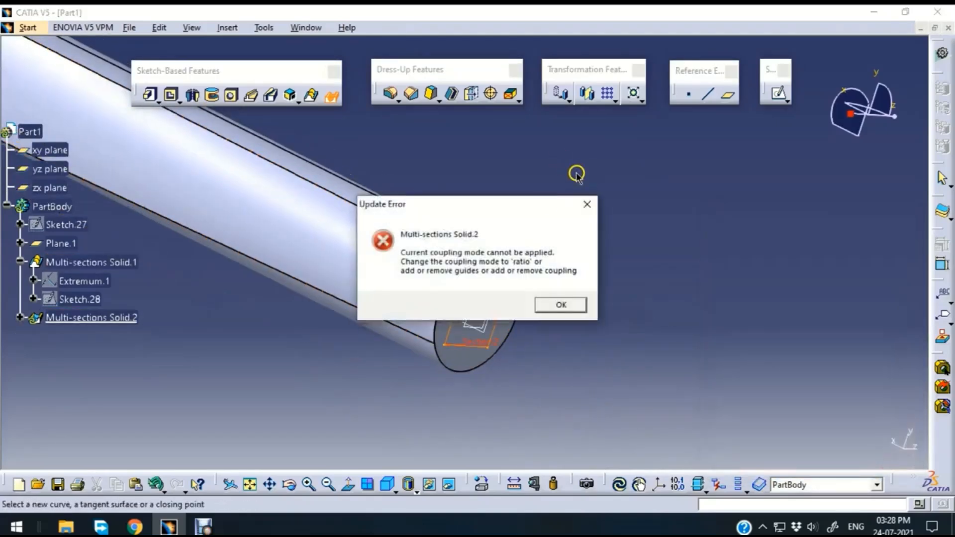
{"action": "left_click", "coordinate": [561, 305]}
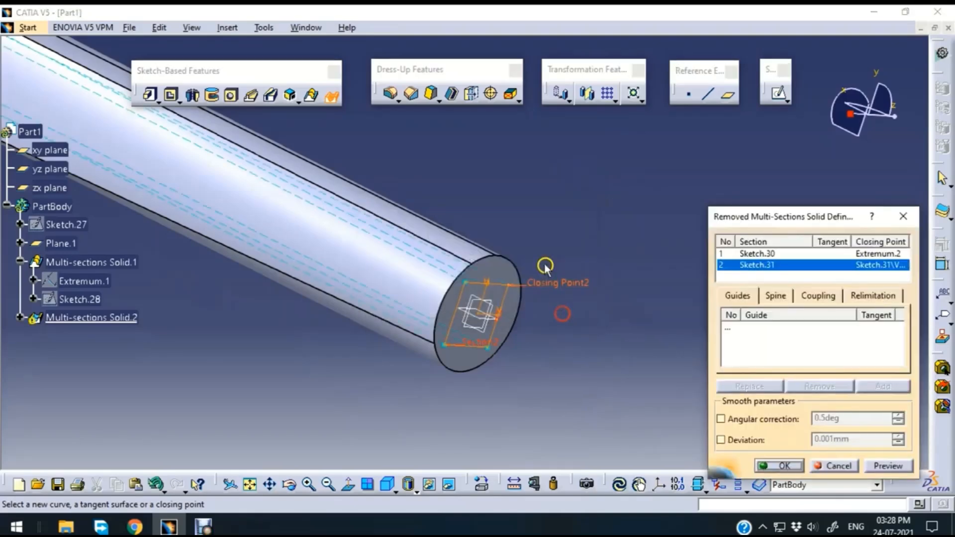
- Set the Removed Multi-sections Solid's section coupling to Ratio and preview the cut
{"action": "middle_click_drag", "start_coordinate": [513, 183], "coordinate": [569, 245]}
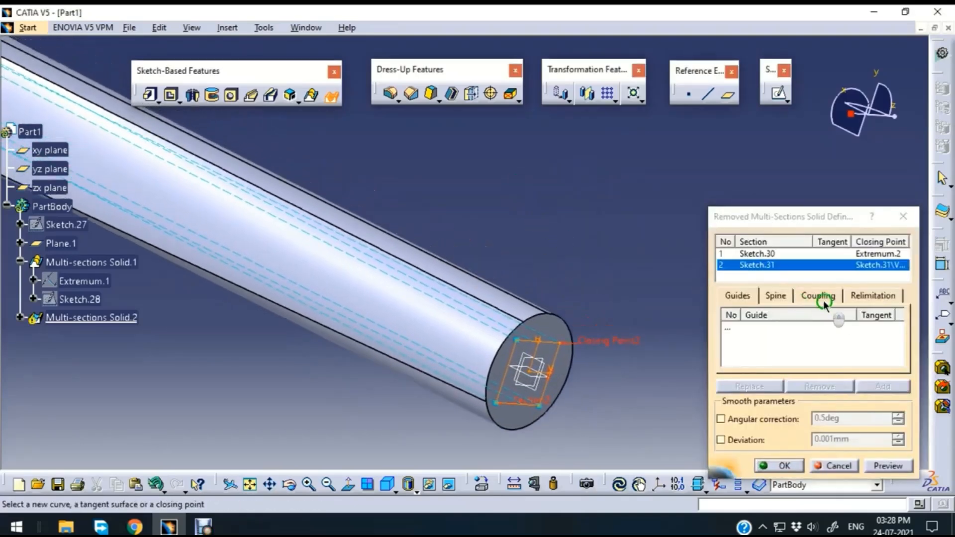
{"action": "left_click", "coordinate": [821, 295]}
{"action": "left_click", "coordinate": [850, 313]}
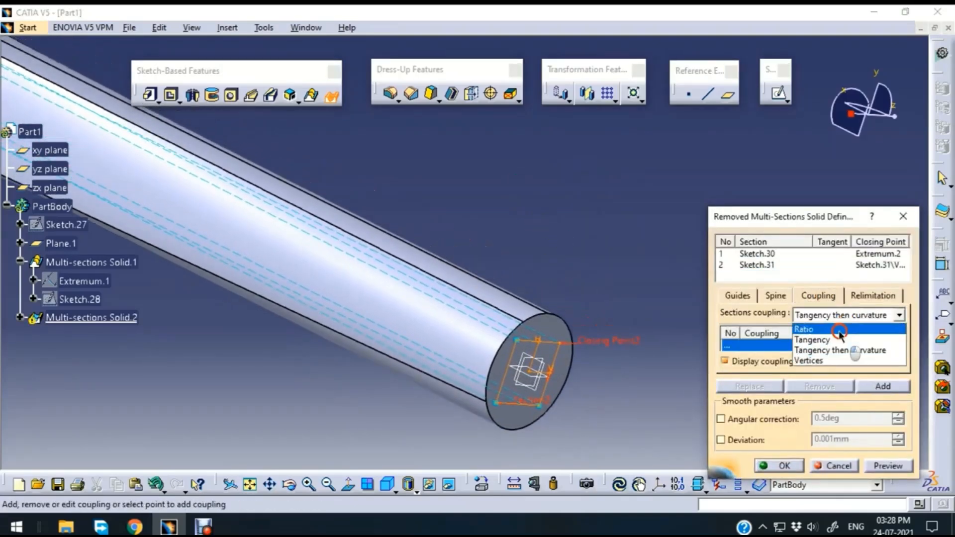
{"action": "left_click", "coordinate": [835, 327]}
{"action": "left_click", "coordinate": [887, 466]}
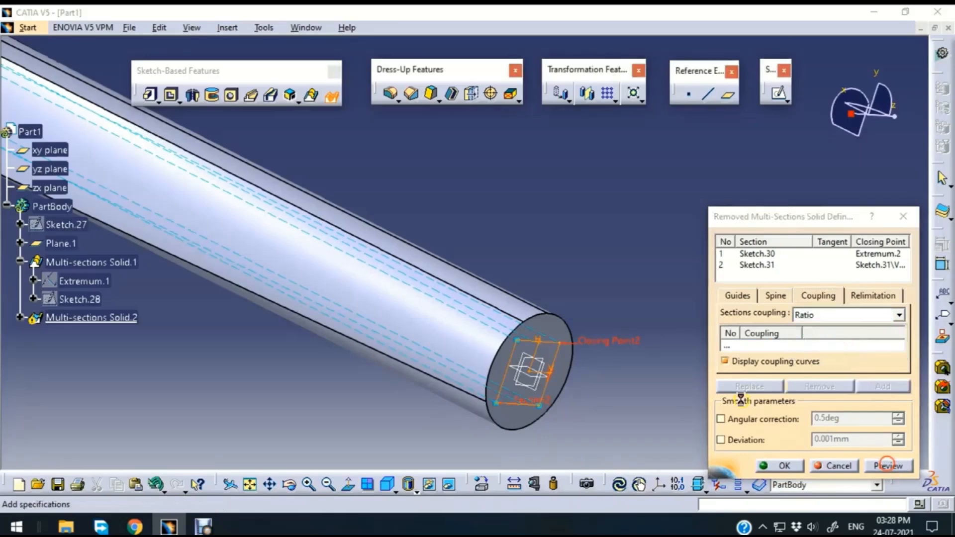
- Preview the circle-to-rectangle cut again, inspect it from both ends, and accept the Removed Multi-sections Solid definition
{"action": "middle_click_drag", "start_coordinate": [620, 403], "coordinate": [535, 291]}
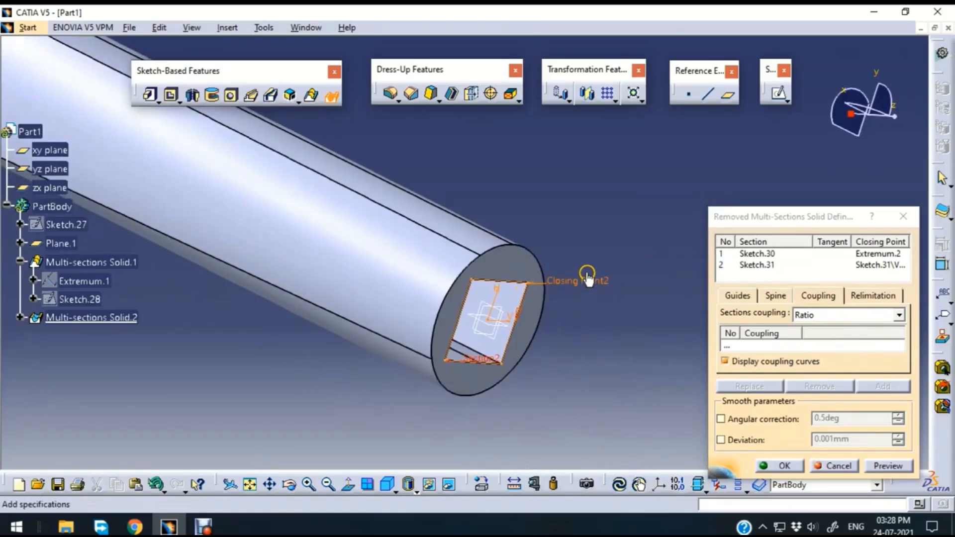
{"action": "middle_click_drag", "start_coordinate": [497, 181], "coordinate": [526, 252]}
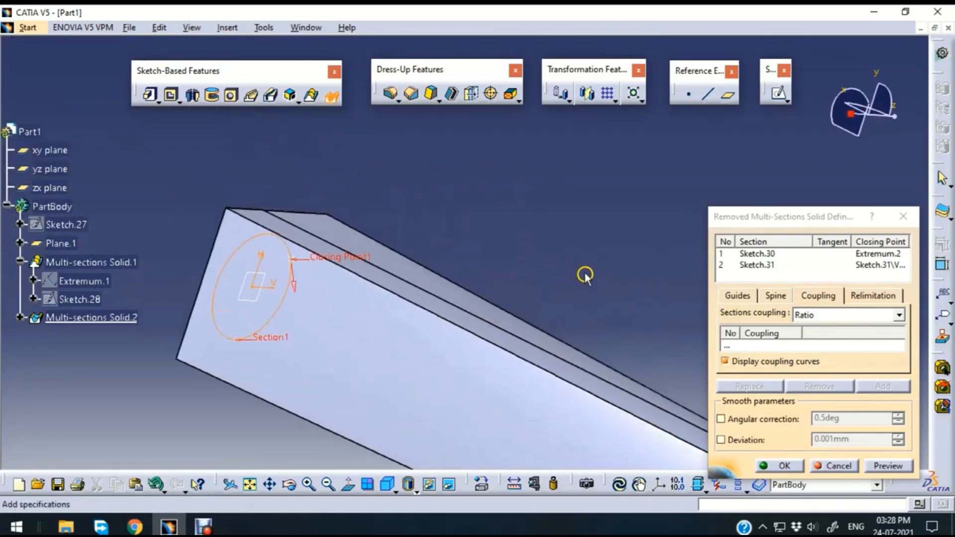
{"action": "middle_click_drag", "start_coordinate": [584, 275], "coordinate": [552, 231]}
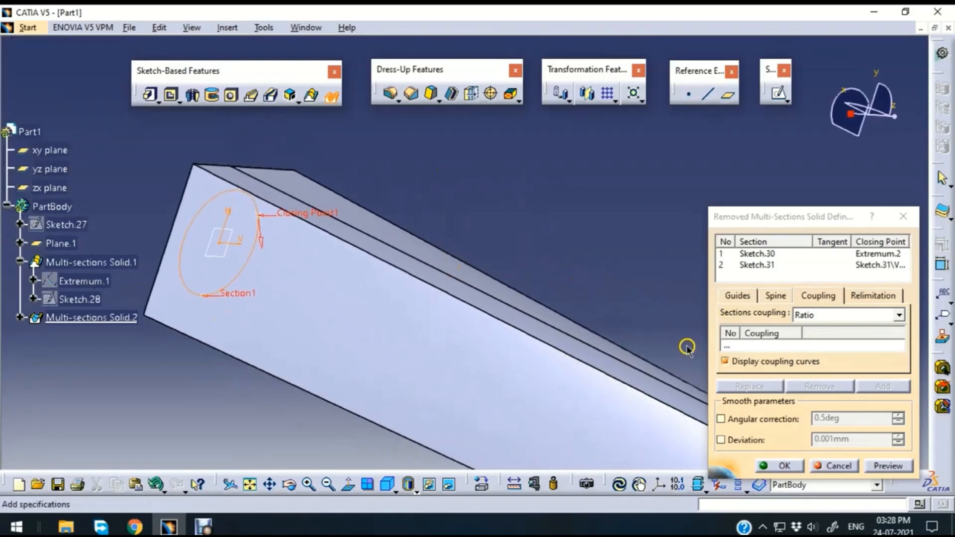
{"action": "left_click", "coordinate": [894, 468]}
{"action": "middle_click_drag", "start_coordinate": [172, 150], "coordinate": [358, 408]}
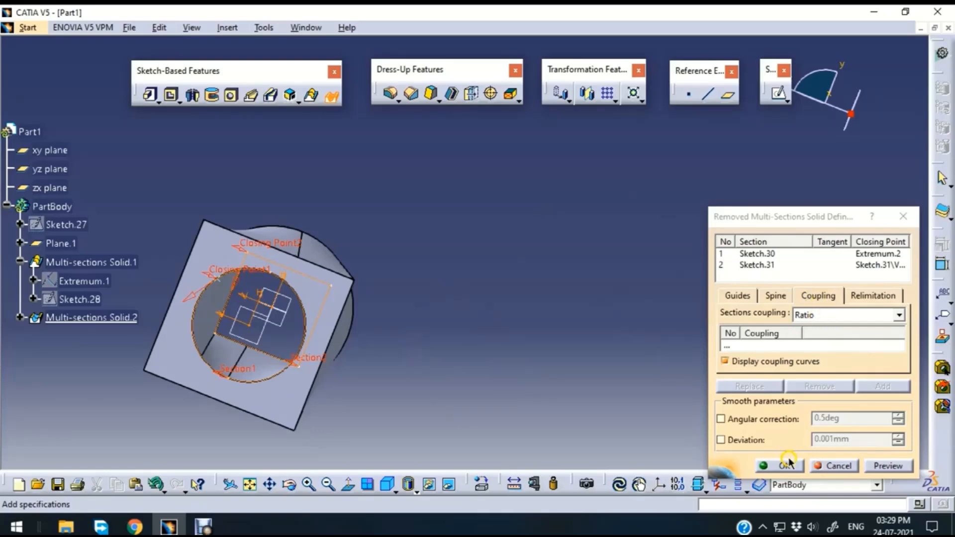
{"action": "middle_click_drag", "start_coordinate": [434, 374], "coordinate": [420, 398]}
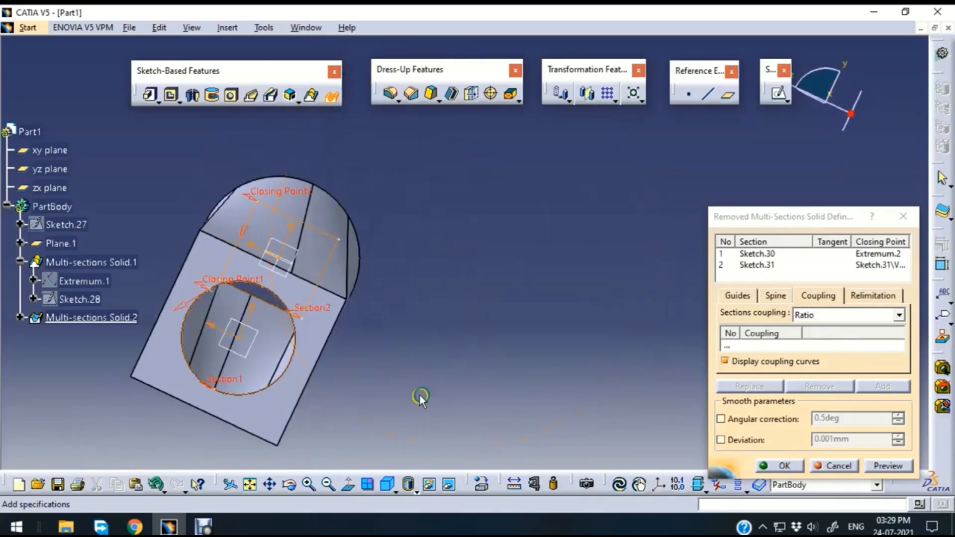
{"action": "left_click", "coordinate": [784, 466]}
{"action": "middle_click_drag", "start_coordinate": [494, 274], "coordinate": [664, 248]}
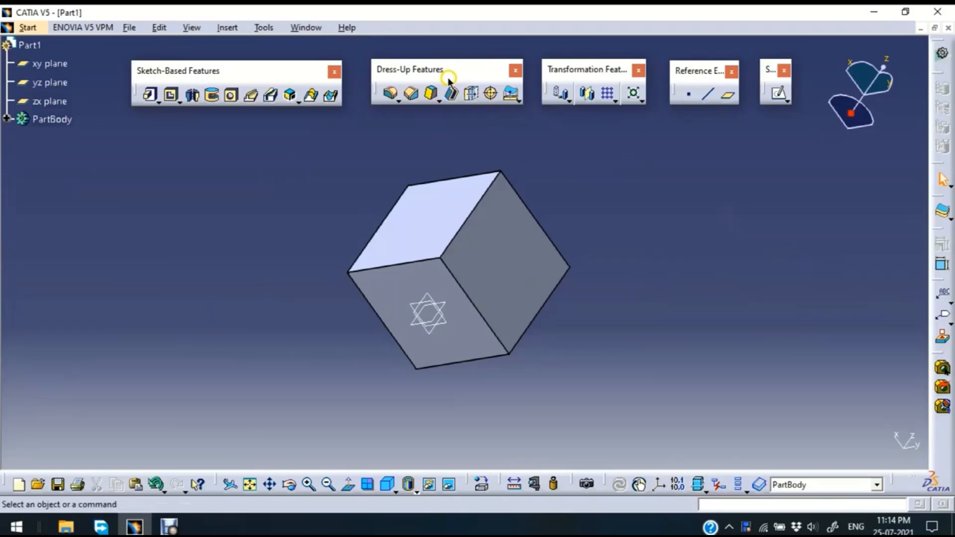
- Open the cube's pad definition and its square profile sketch for review, and close both without changing them
{"action": "left_click_drag", "start_coordinate": [450, 66], "coordinate": [447, 70]}
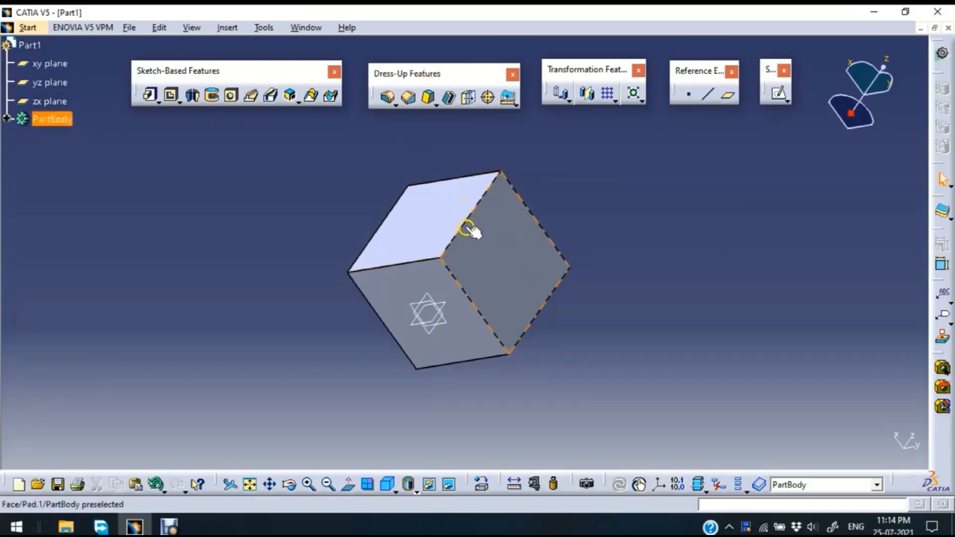
{"action": "double_click", "coordinate": [510, 260]}
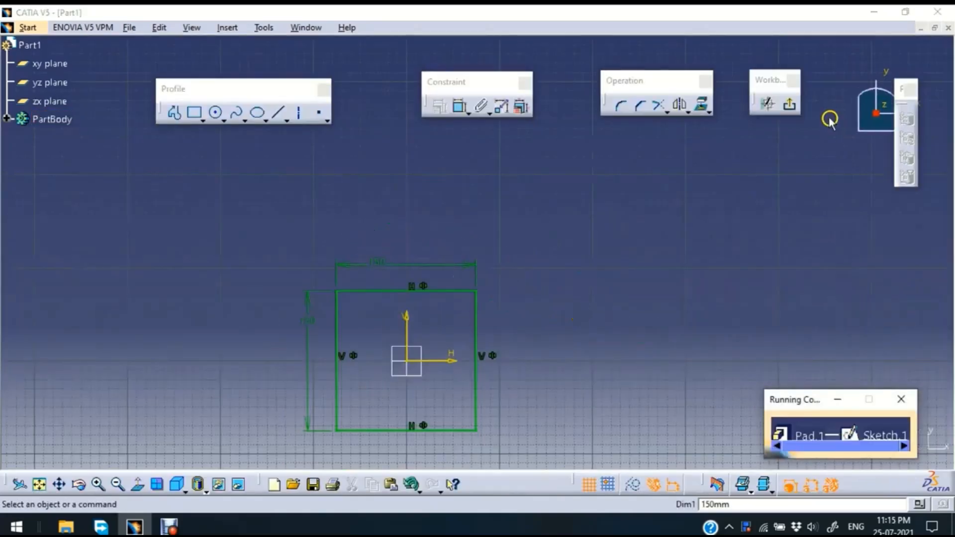
{"action": "left_click", "coordinate": [789, 104]}
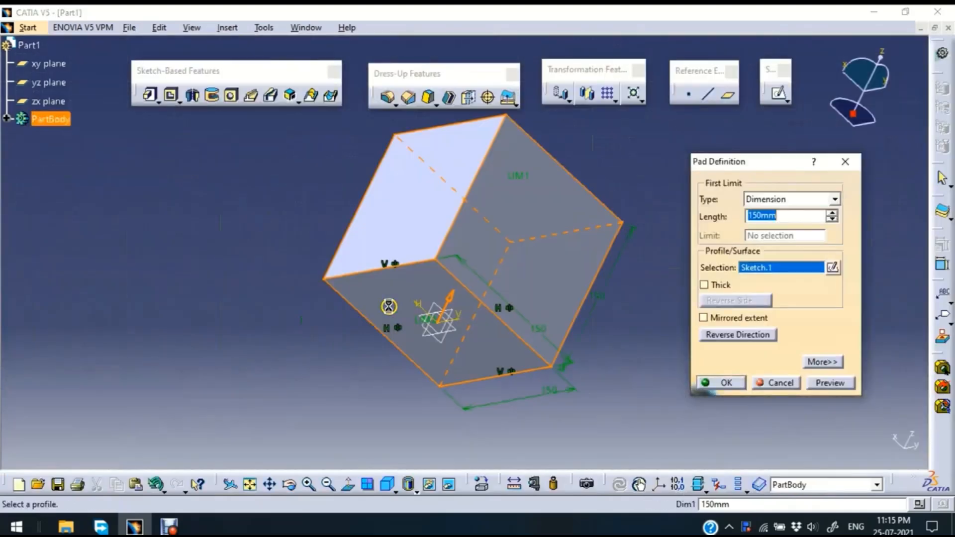
{"action": "left_click", "coordinate": [734, 384]}
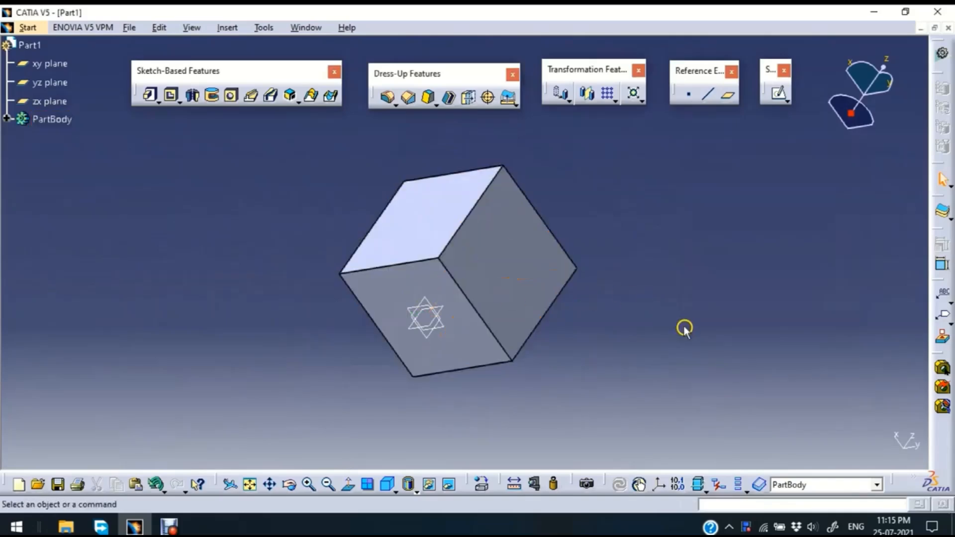
- Detach the group of fillet commands so that it floats beside the cube
{"action": "middle_click_drag", "start_coordinate": [621, 200], "coordinate": [448, 132]}
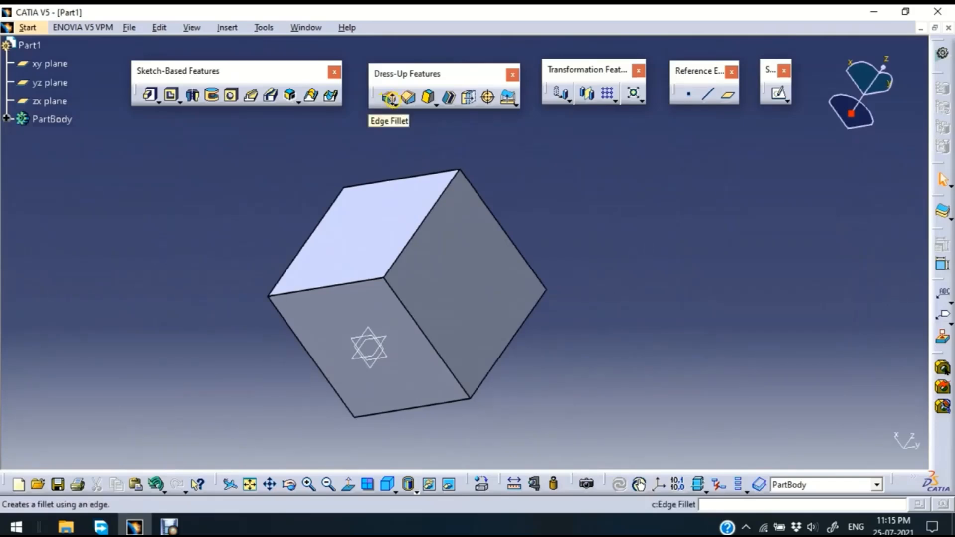
{"action": "left_click", "coordinate": [392, 100]}
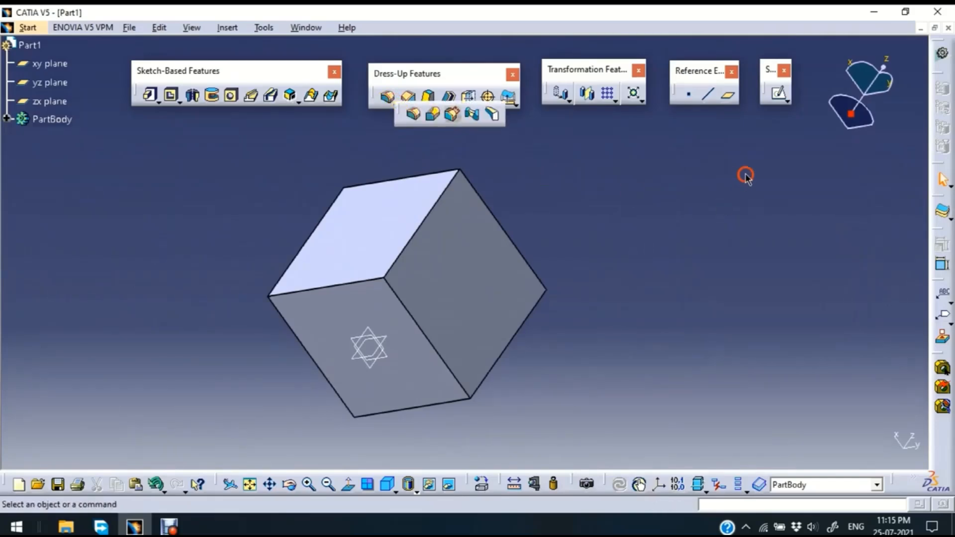
{"action": "left_click_drag", "start_coordinate": [745, 175], "coordinate": [746, 174]}
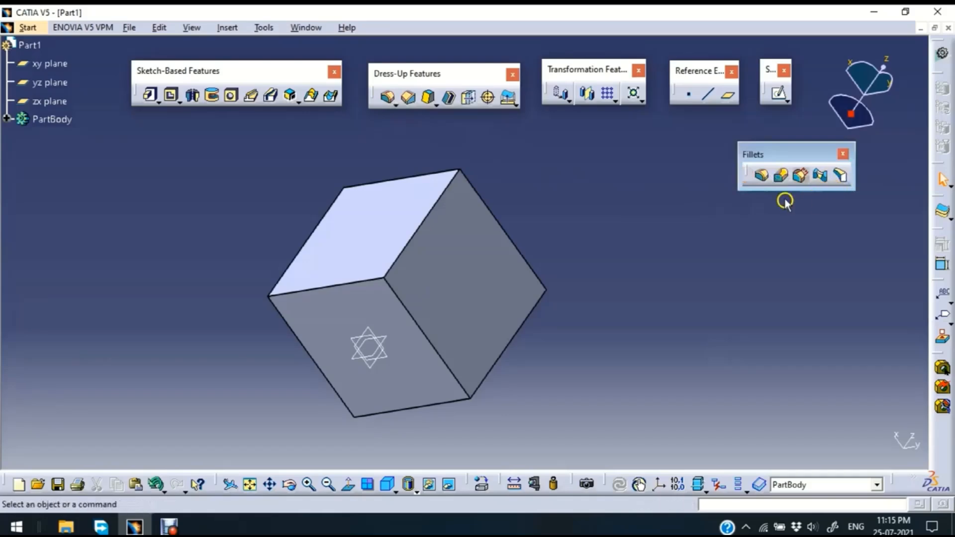
- Apply a 20 mm Edge Fillet to the cube's edge between the light upper face and the dark side face
{"action": "left_click", "coordinate": [762, 176]}
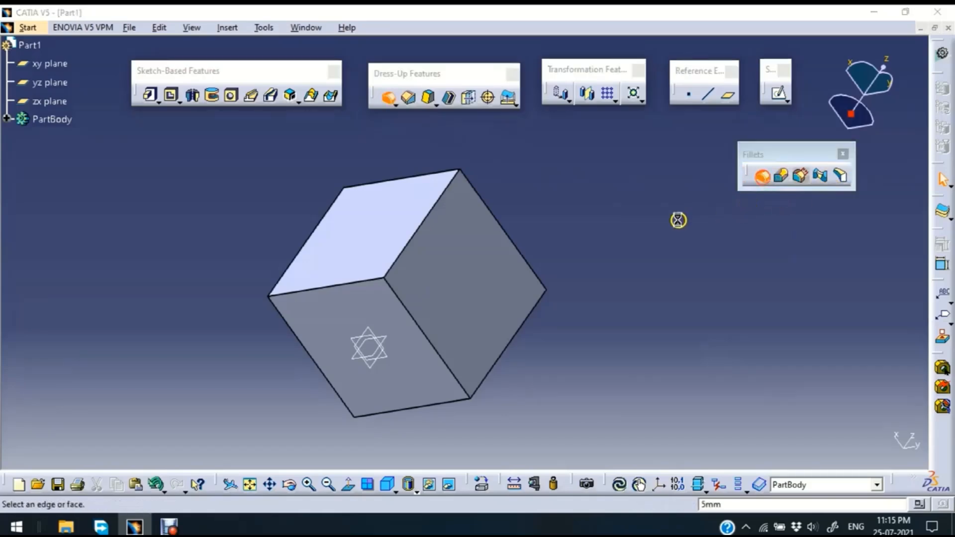
{"action": "left_click", "coordinate": [427, 216]}
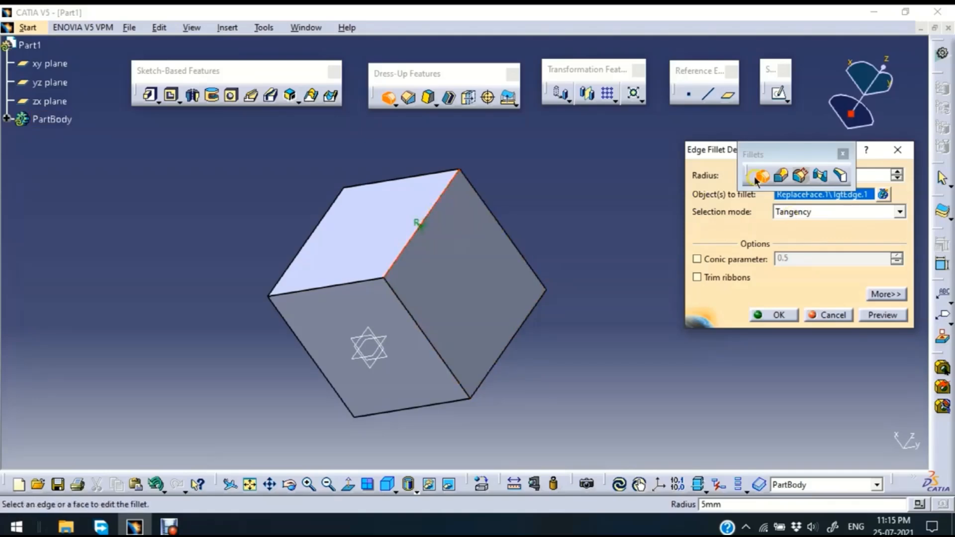
{"action": "left_click_drag", "start_coordinate": [710, 149], "coordinate": [701, 238]}
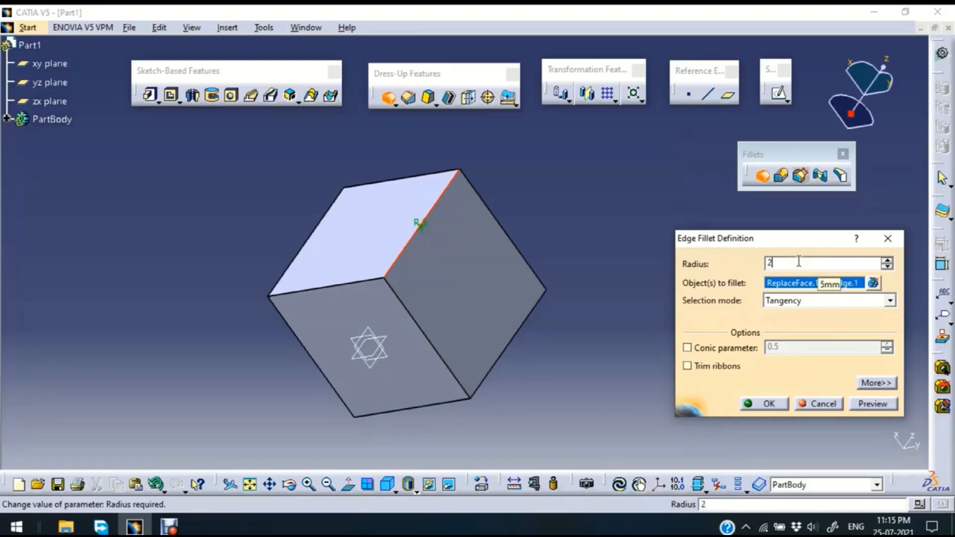
{"action": "left_click", "coordinate": [873, 403]}
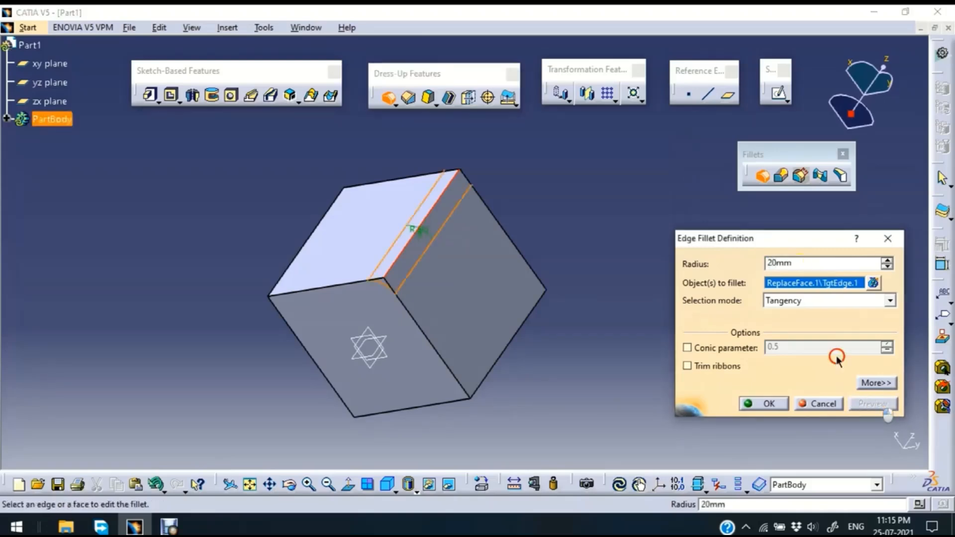
{"action": "left_click", "coordinate": [768, 403]}
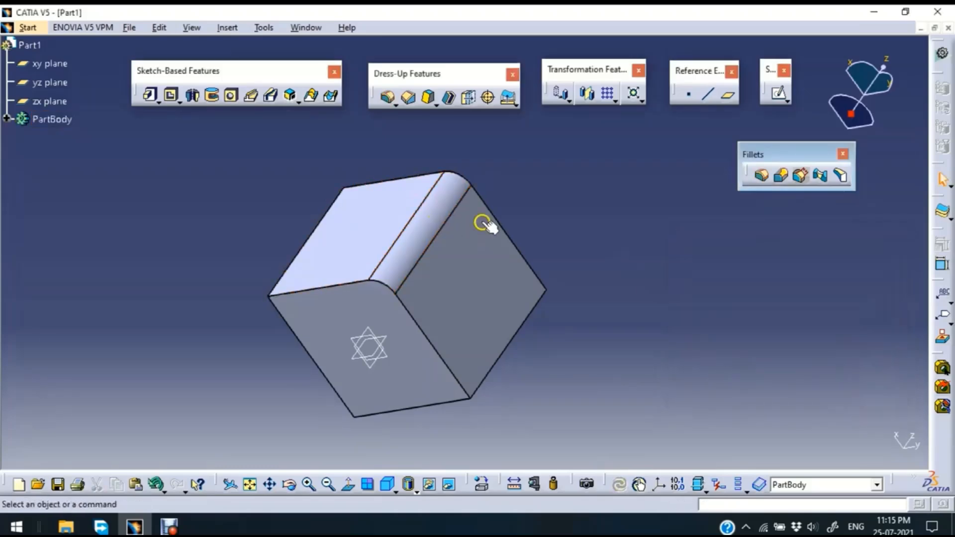
- Start a Variable Radius Fillet on the edge opposite the filleted one, across the same face, with a 30 mm radius
{"action": "left_click", "coordinate": [782, 177]}
{"action": "middle_click_drag", "start_coordinate": [277, 211], "coordinate": [245, 216]}
{"action": "left_click", "coordinate": [235, 218]}
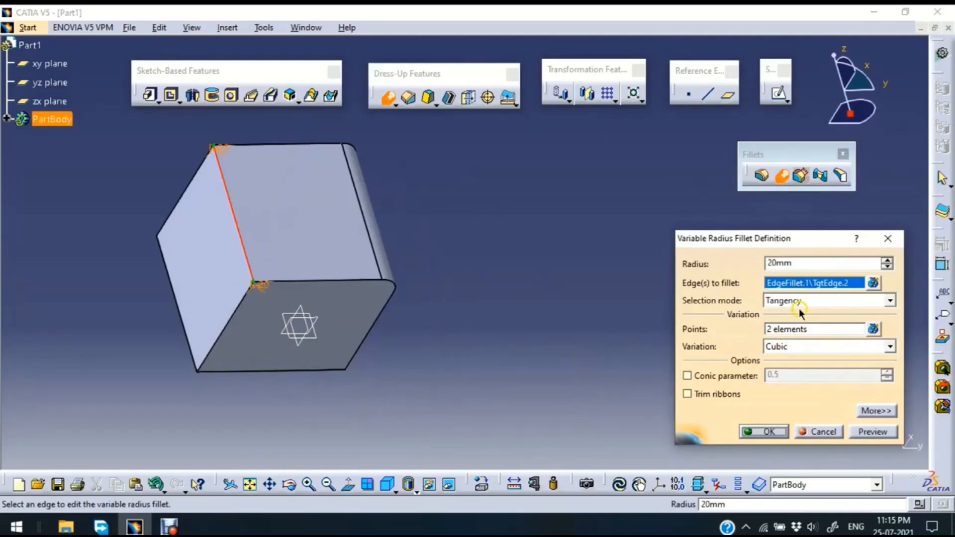
{"action": "double_click", "coordinate": [795, 269]}
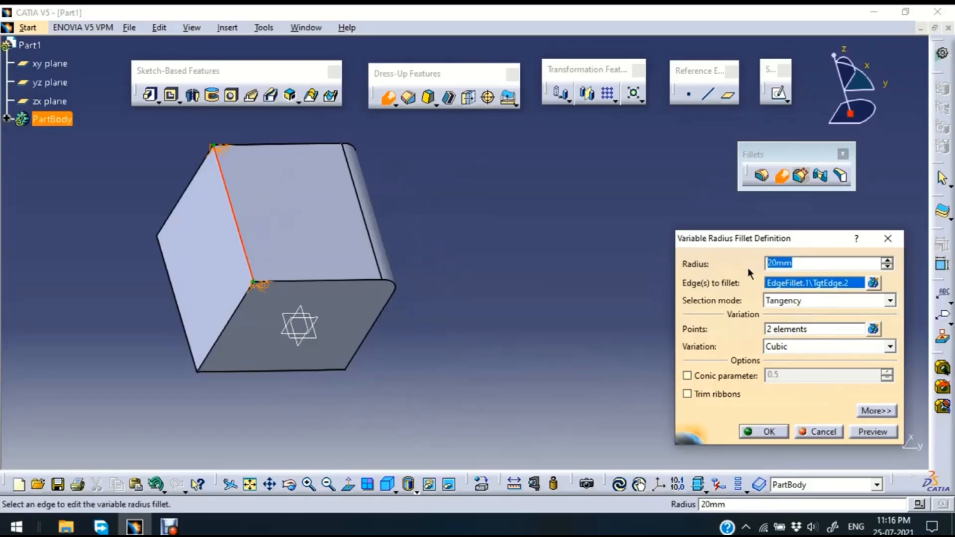
{"action": "type", "text": "30"}
{"action": "left_click", "coordinate": [529, 353]}
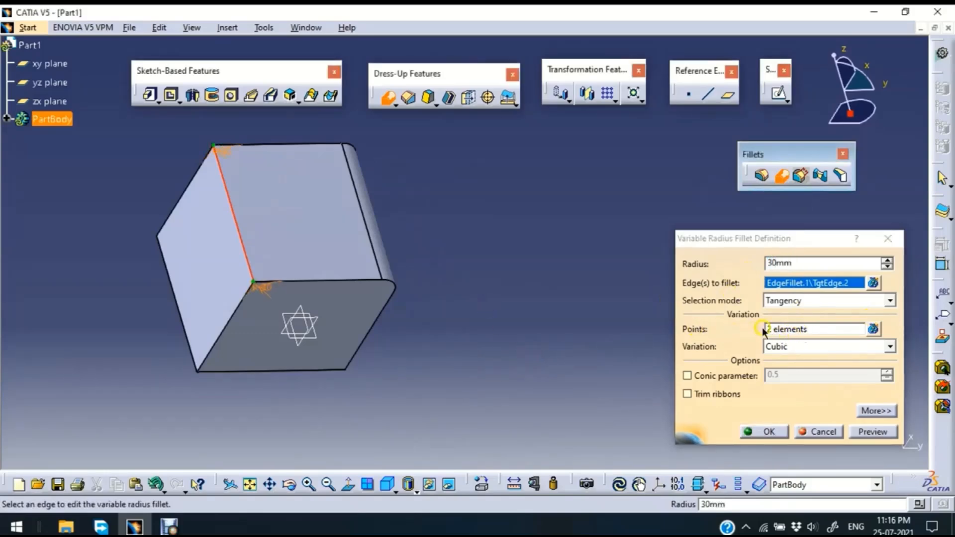
- Add two intermediate radius variation points along the selected edge, spaced between its two end vertices
{"action": "left_click", "coordinate": [810, 329]}
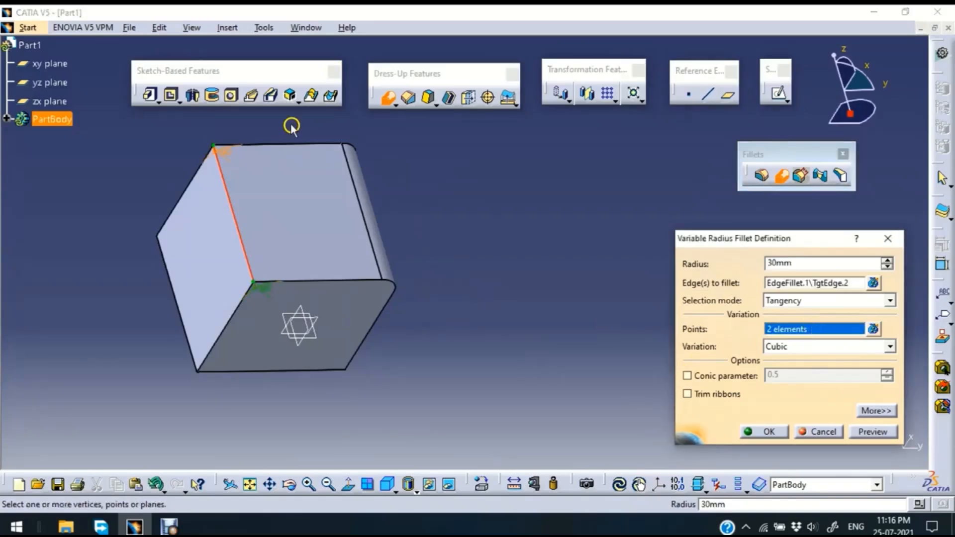
{"action": "left_click", "coordinate": [229, 189]}
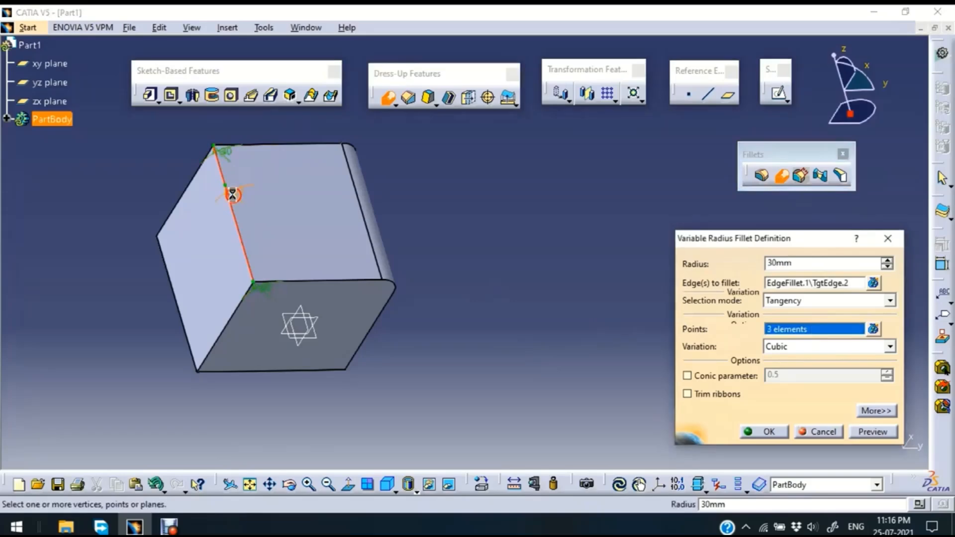
{"action": "left_click", "coordinate": [243, 237]}
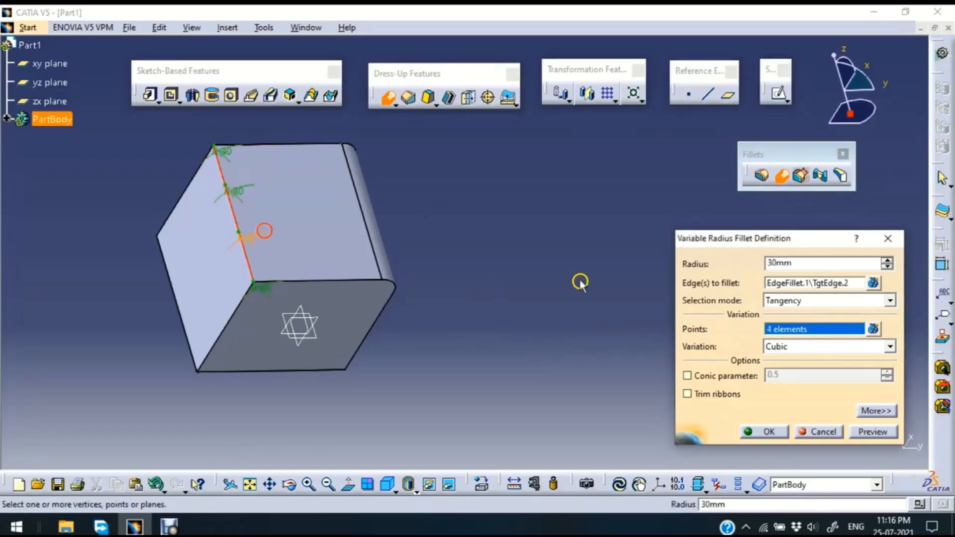
- Set the radii at the two intermediate points to 20 mm and 40 mm, preview, and accept the variable fillet
{"action": "double_click", "coordinate": [246, 196]}
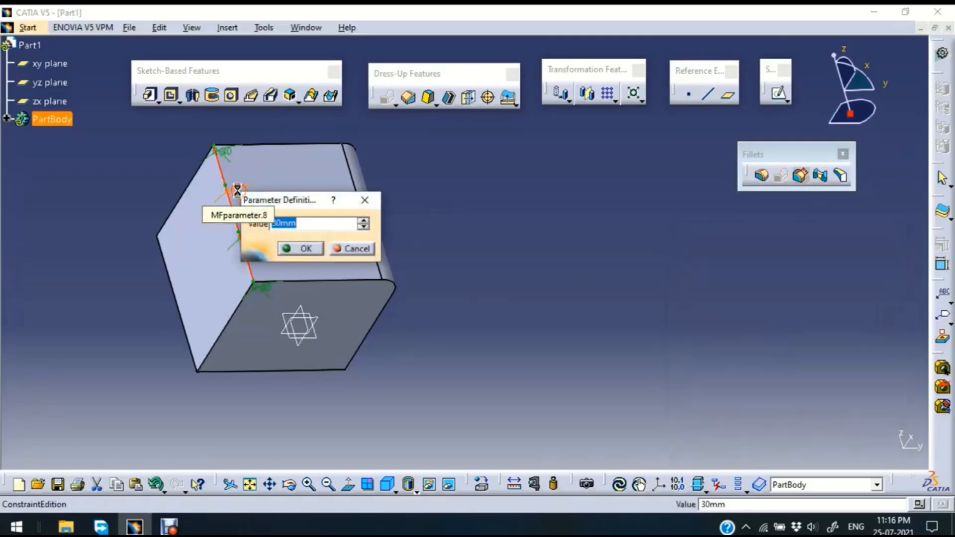
{"action": "type", "text": "20"}
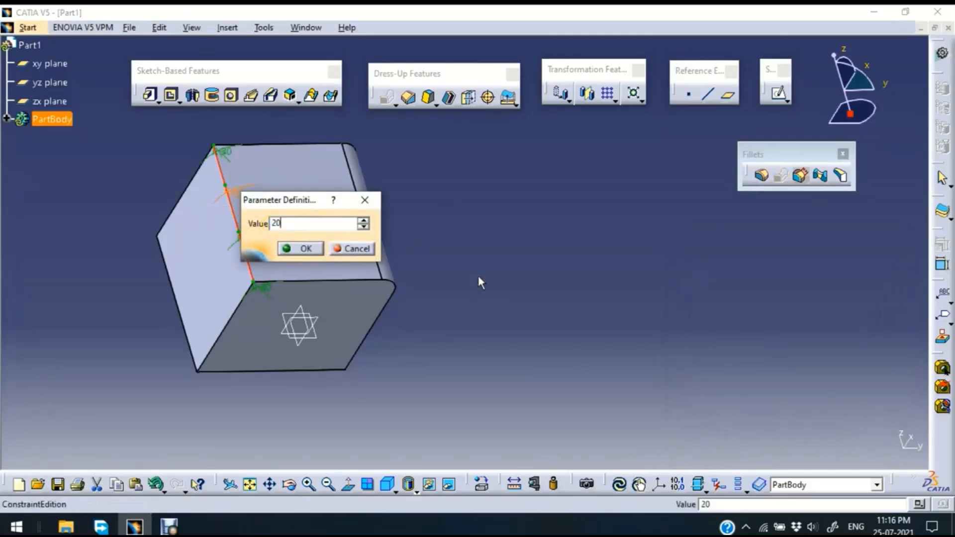
{"action": "left_click", "coordinate": [301, 248]}
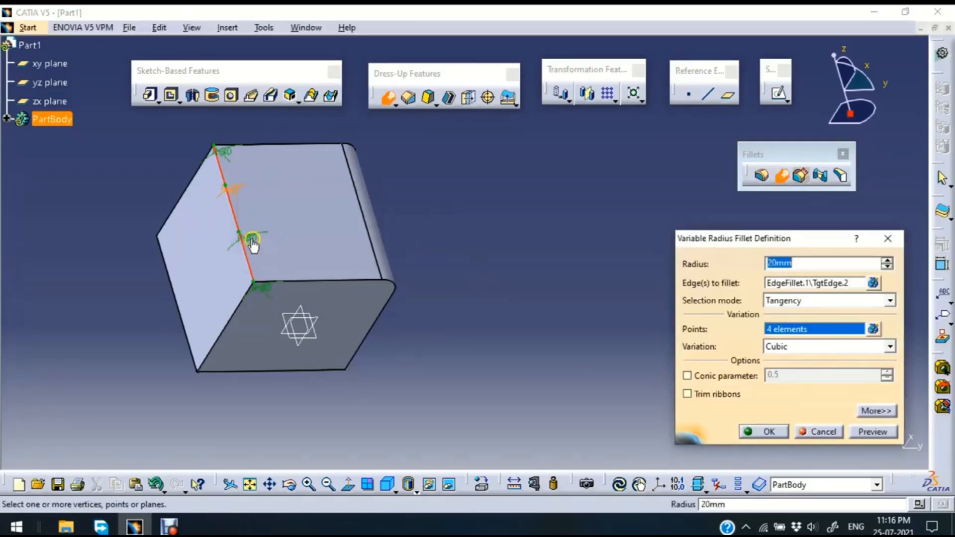
{"action": "double_click", "coordinate": [252, 241]}
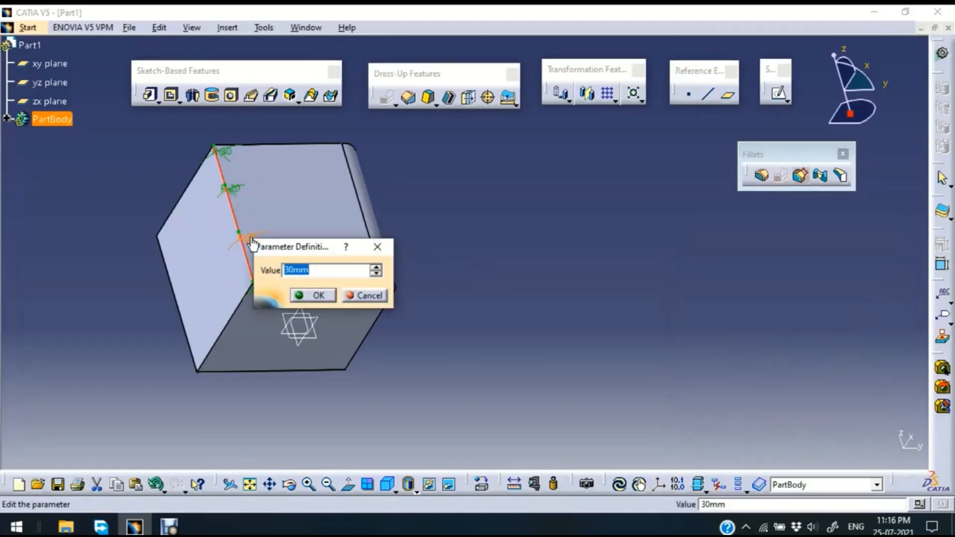
{"action": "type", "text": "40"}
{"action": "left_click", "coordinate": [313, 295]}
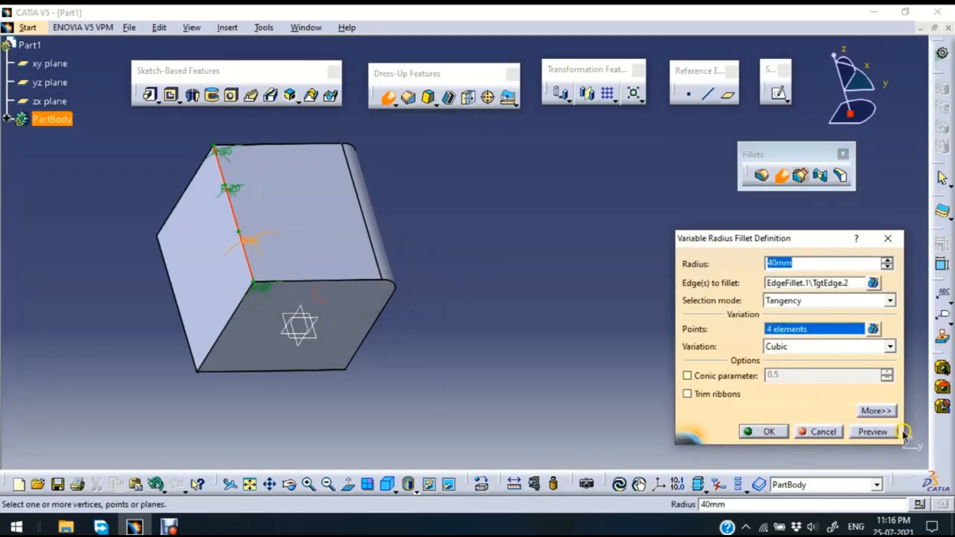
{"action": "left_click", "coordinate": [873, 431]}
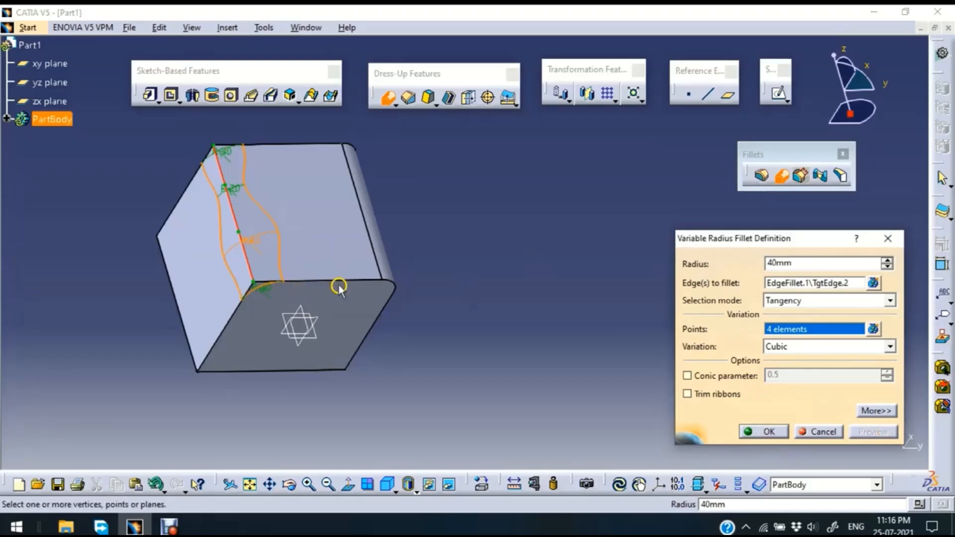
{"action": "left_click", "coordinate": [766, 431]}
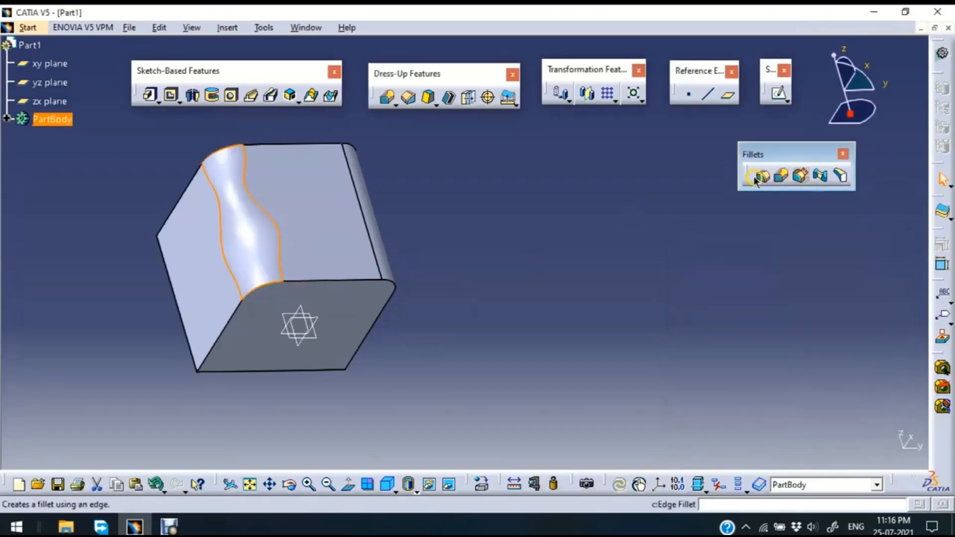
{"action": "middle_click_drag", "start_coordinate": [423, 239], "coordinate": [379, 238]}
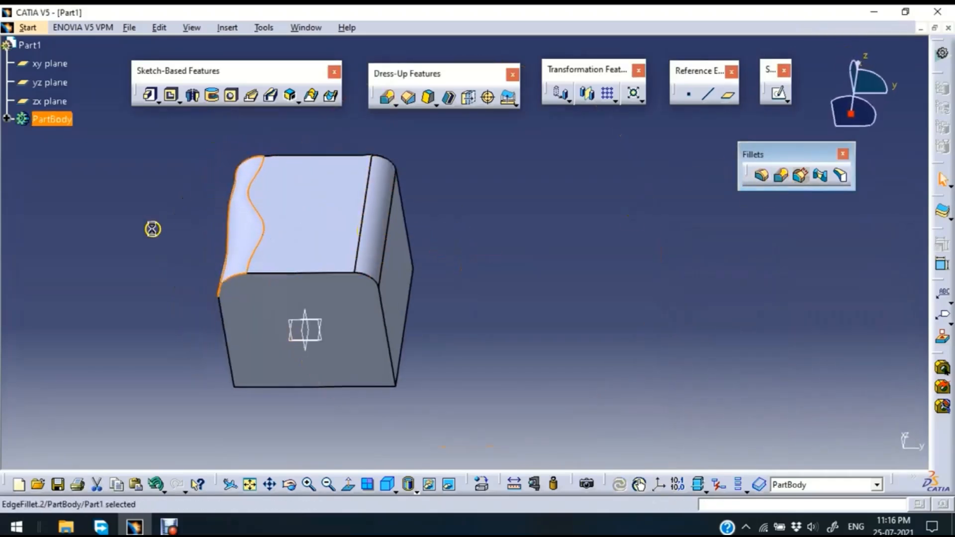
{"action": "middle_click_drag", "start_coordinate": [154, 226], "coordinate": [597, 332]}
{"action": "left_click", "coordinate": [769, 299]}
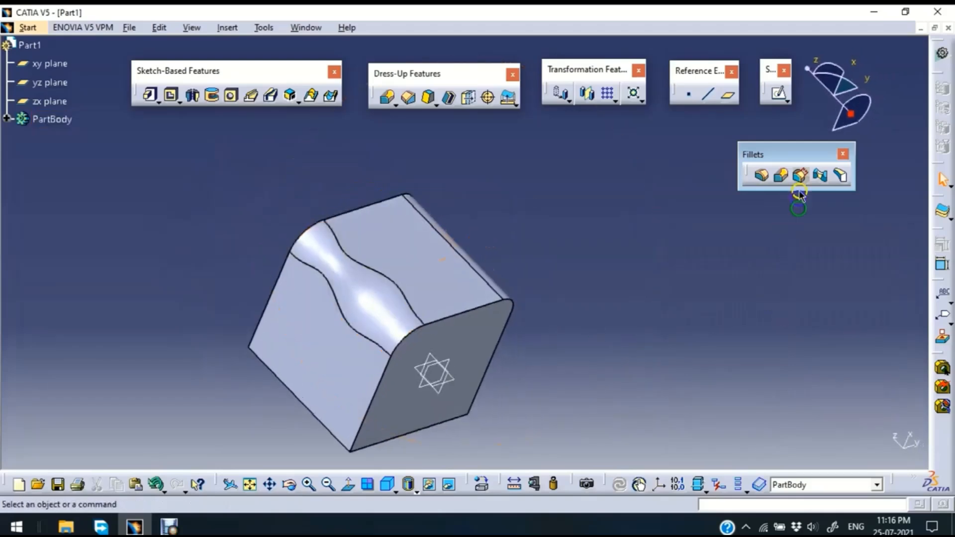
{"action": "left_click", "coordinate": [799, 177]}
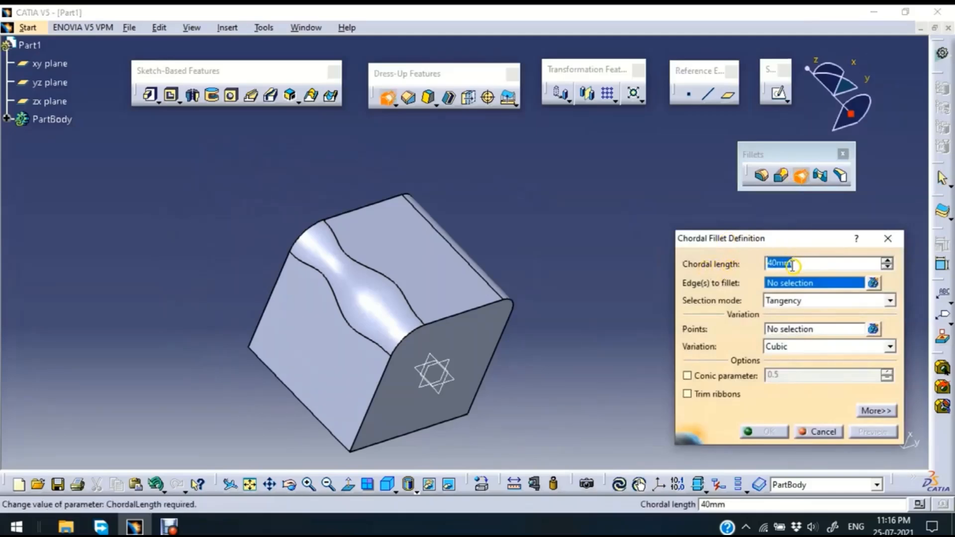
{"action": "left_click", "coordinate": [469, 310]}
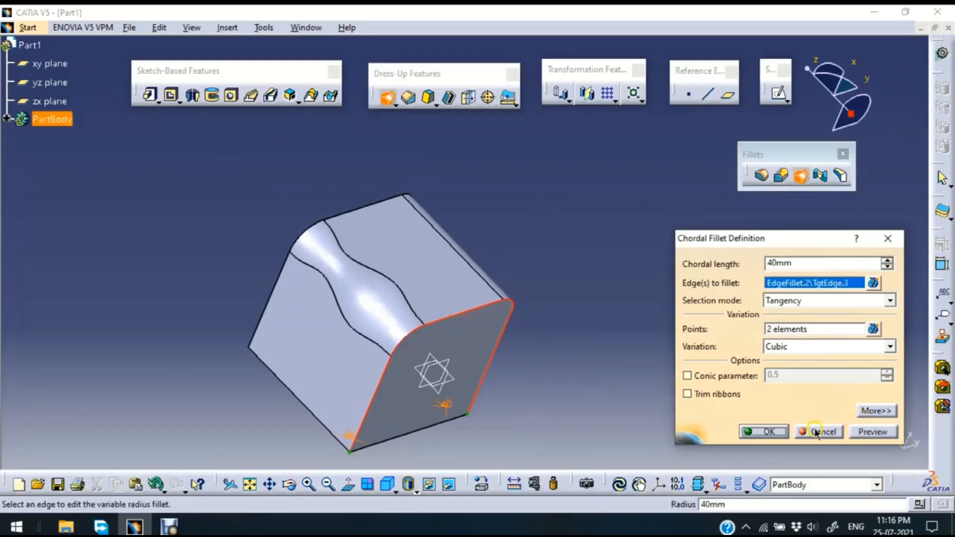
{"action": "middle_click_drag", "start_coordinate": [628, 395], "coordinate": [542, 287]}
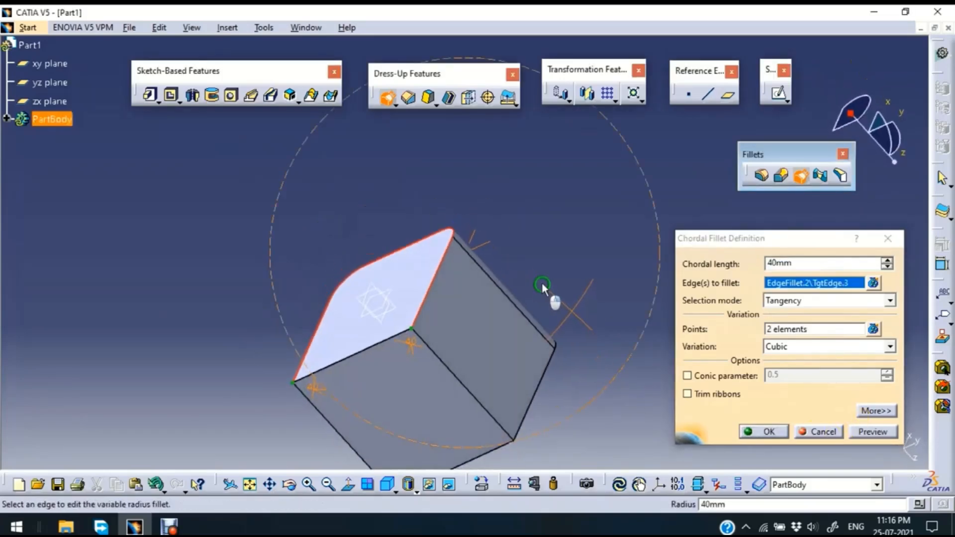
{"action": "left_click", "coordinate": [834, 434]}
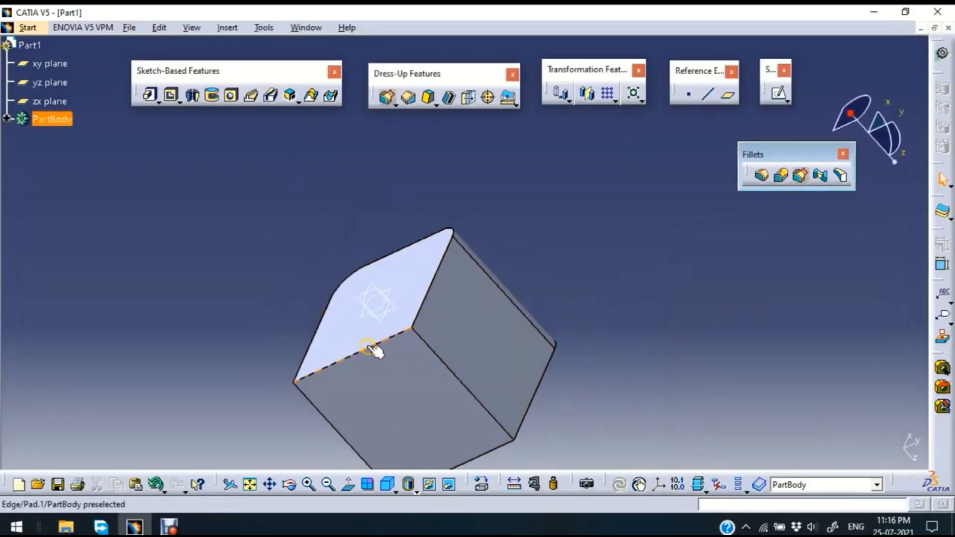
- Apply a Chordal Fillet to the straight edge opposite the face's rounded corners, setting the chordal length at one end vertex to 50 mm
{"action": "left_click", "coordinate": [375, 350]}
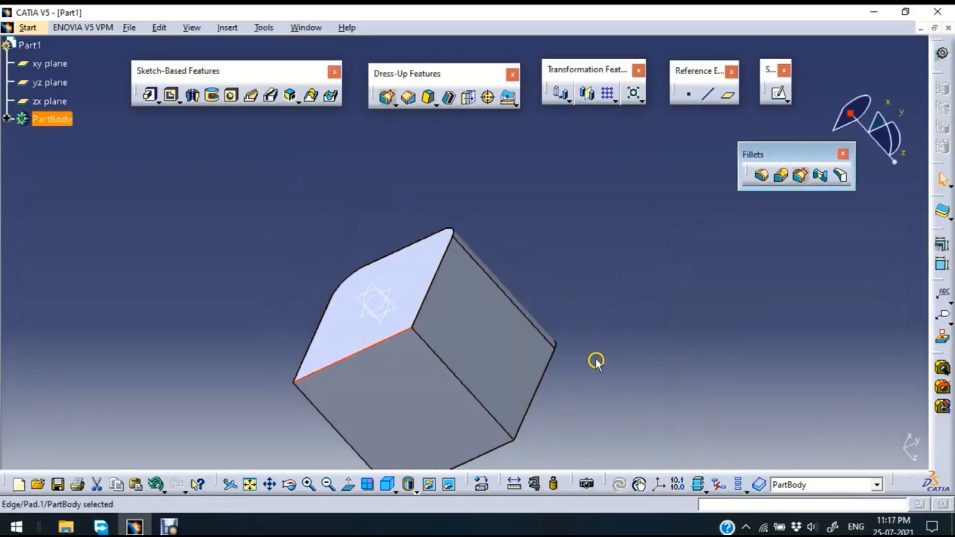
{"action": "left_click", "coordinate": [800, 175]}
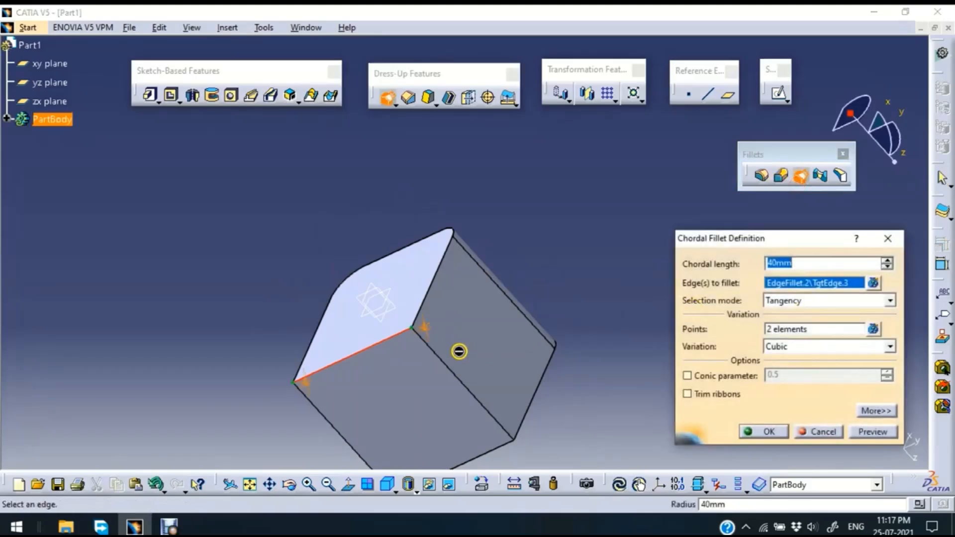
{"action": "middle_click_drag", "start_coordinate": [591, 424], "coordinate": [324, 239]}
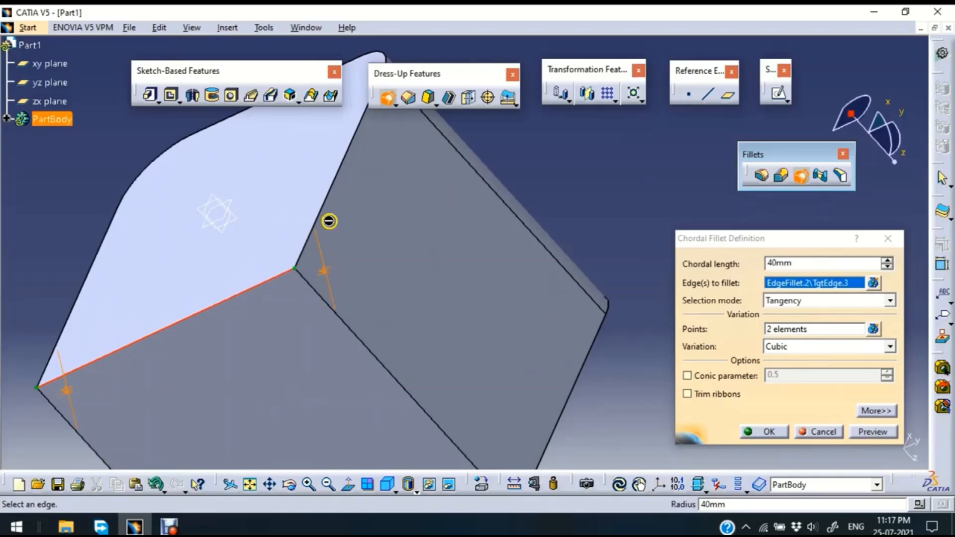
{"action": "double_click", "coordinate": [325, 271]}
{"action": "type", "text": "50"}
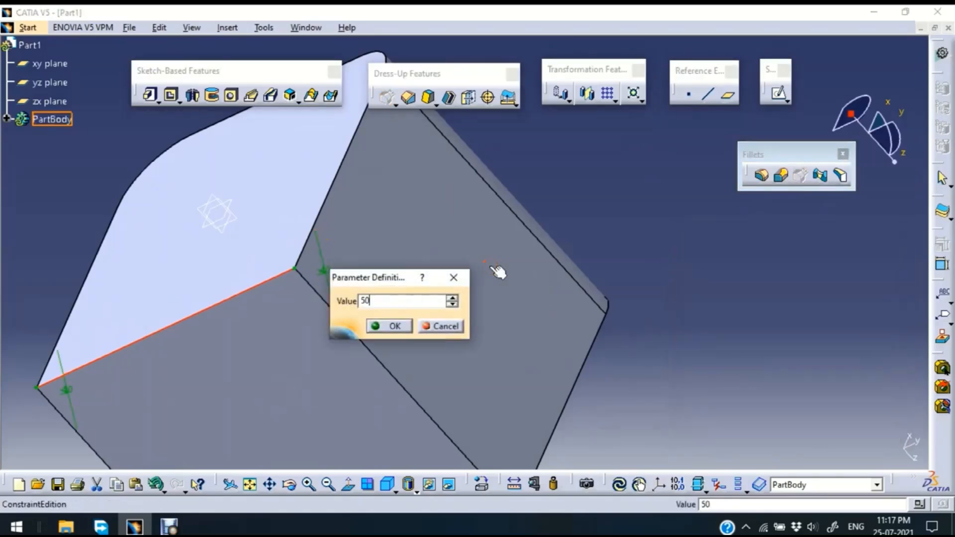
{"action": "left_click", "coordinate": [390, 326]}
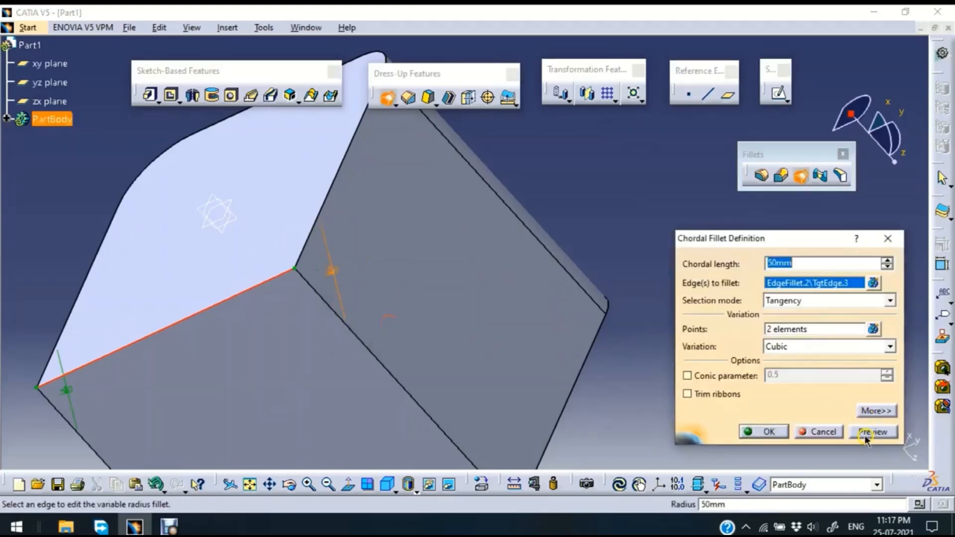
{"action": "left_click", "coordinate": [872, 432]}
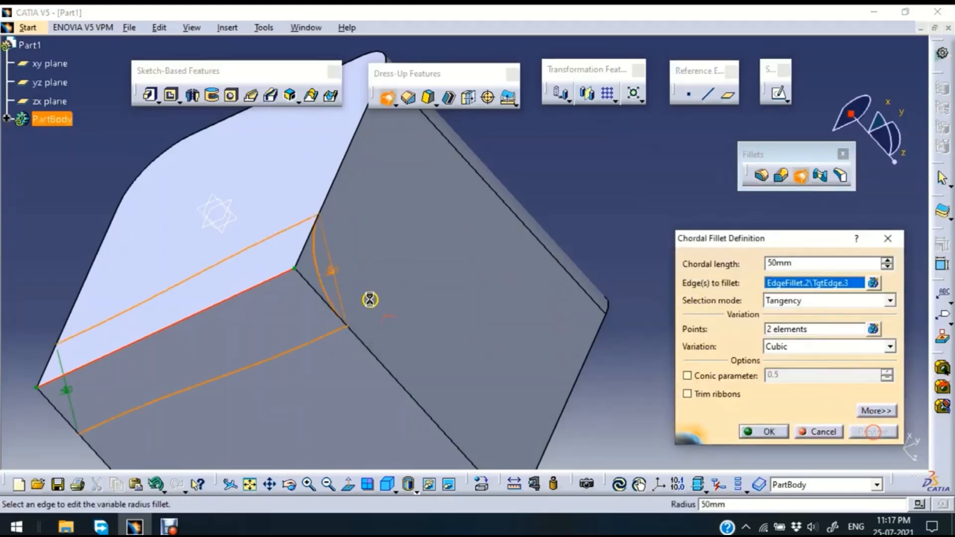
{"action": "left_click", "coordinate": [765, 433]}
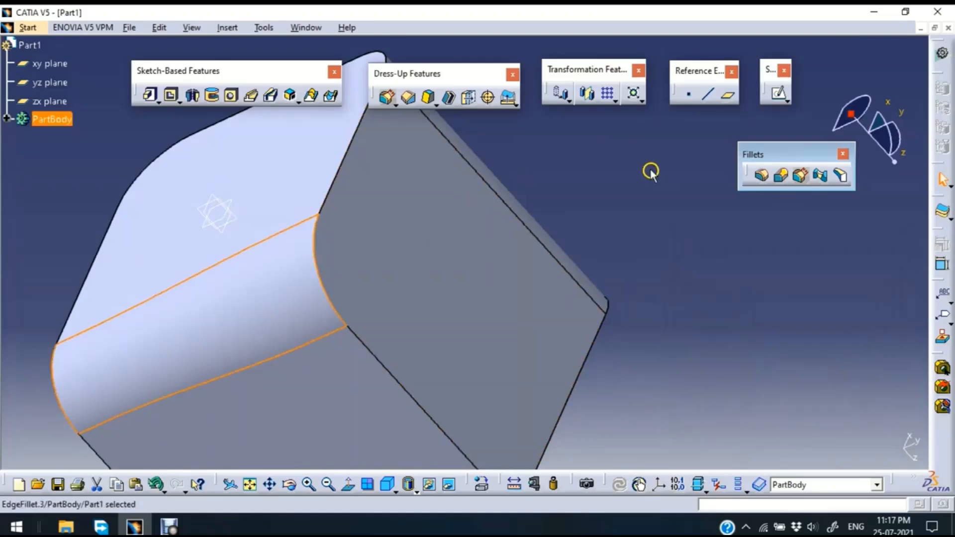
- Sketch a rectangle around the origin on the cube's dark end face and exit the sketch
{"action": "middle_click_drag", "start_coordinate": [650, 171], "coordinate": [748, 215]}
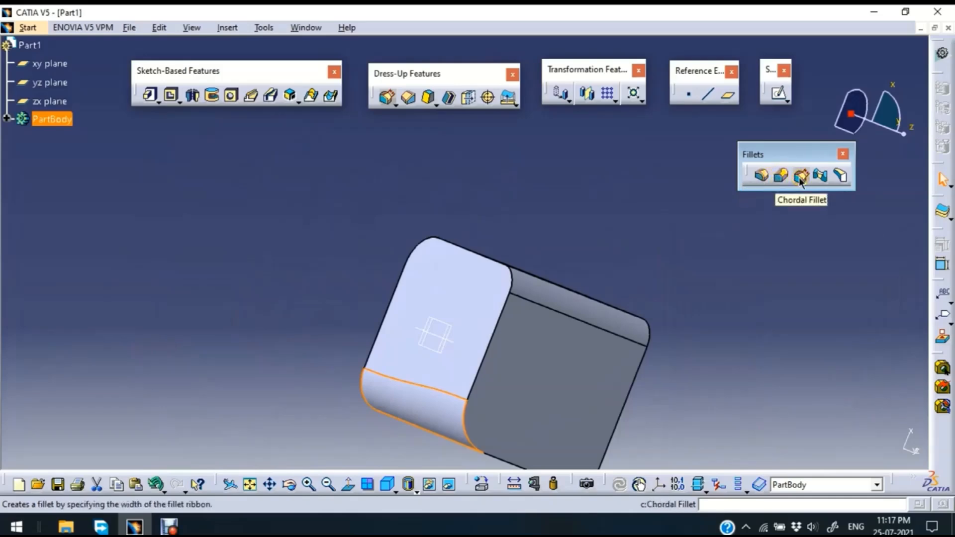
{"action": "middle_click_drag", "start_coordinate": [750, 288], "coordinate": [703, 234]}
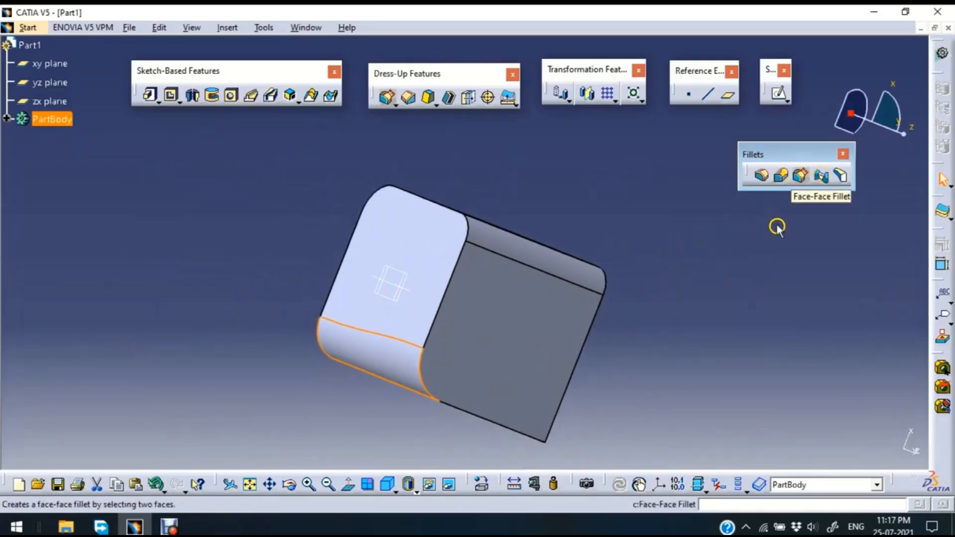
{"action": "middle_click_drag", "start_coordinate": [769, 255], "coordinate": [454, 270]}
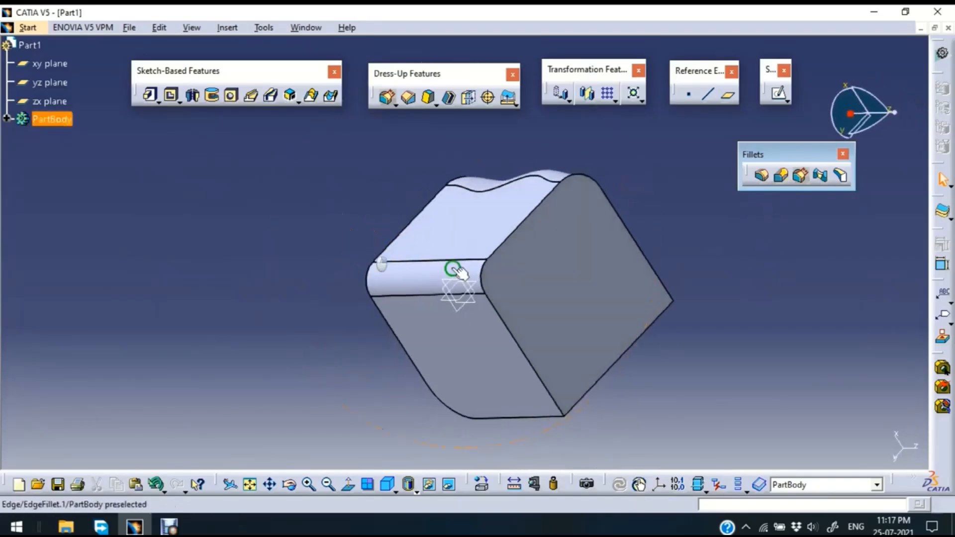
{"action": "left_click", "coordinate": [586, 281]}
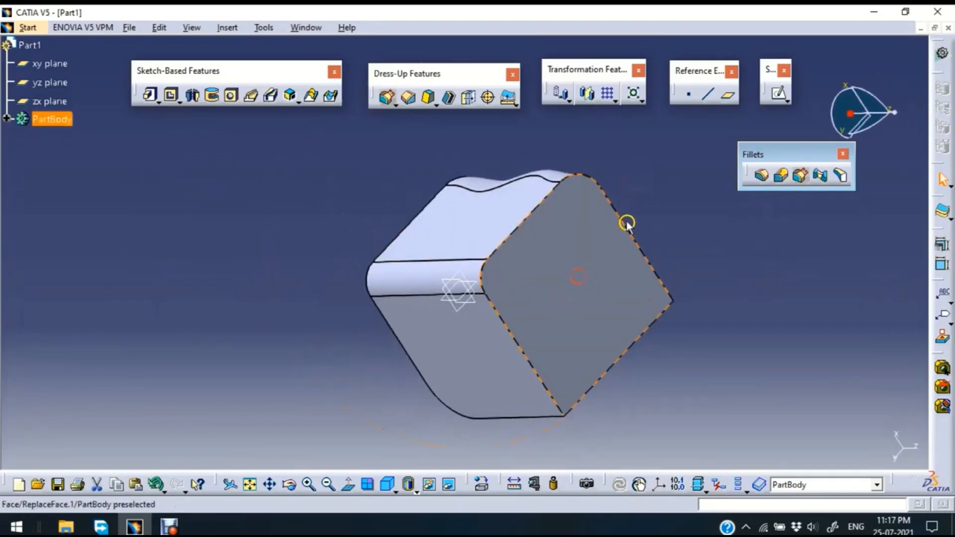
{"action": "left_click", "coordinate": [778, 93]}
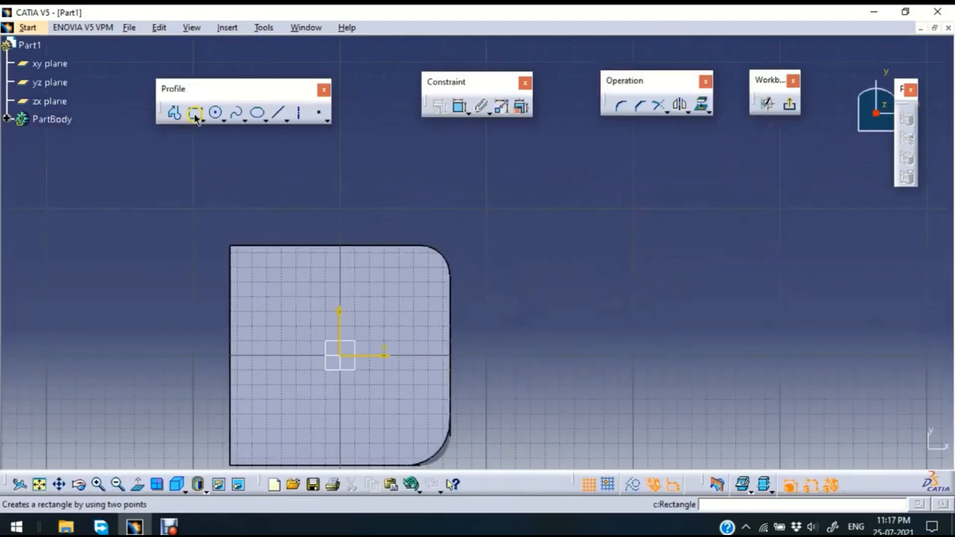
{"action": "left_click", "coordinate": [195, 112]}
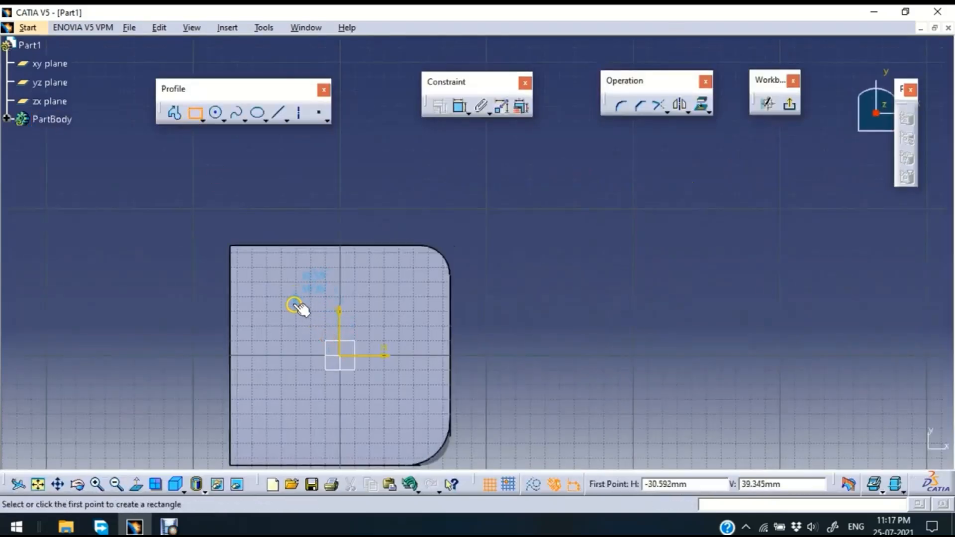
{"action": "left_click", "coordinate": [299, 313]}
{"action": "left_click", "coordinate": [392, 399]}
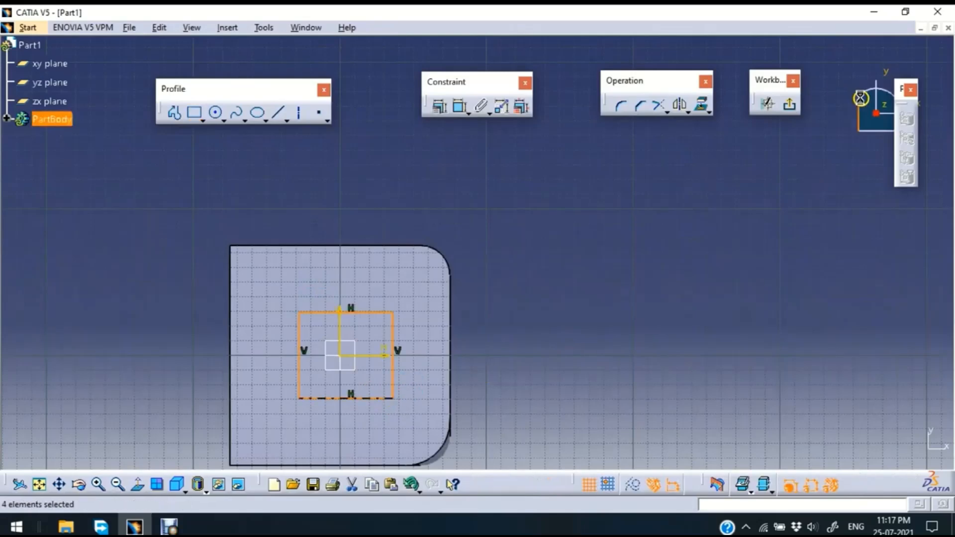
{"action": "left_click", "coordinate": [790, 105]}
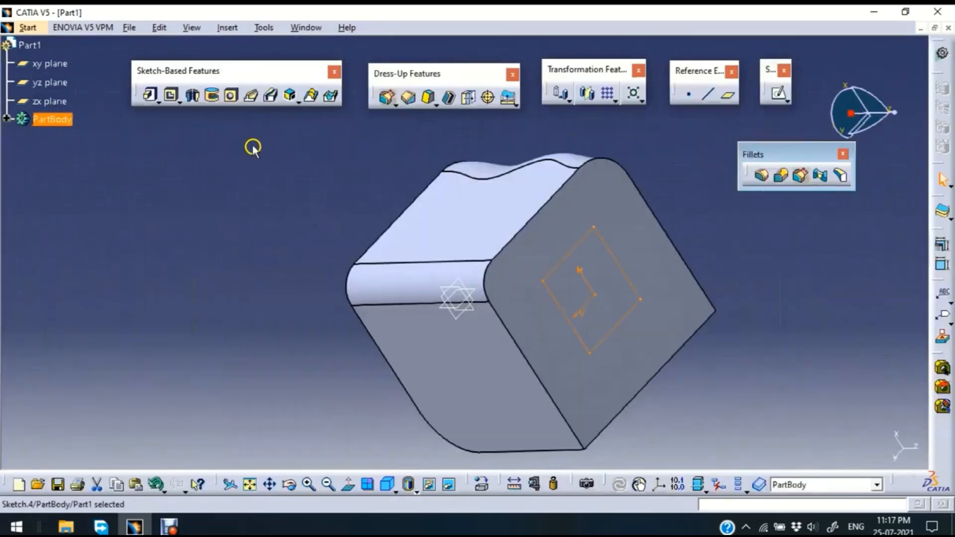
- Pad the rectangle sketch outward from the cube by 50 mm
{"action": "left_click", "coordinate": [150, 94]}
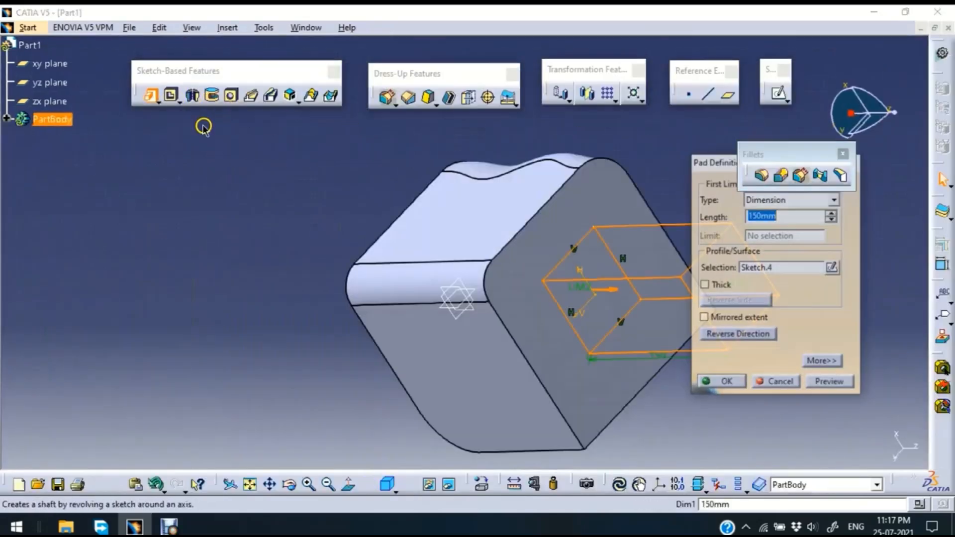
{"action": "type", "text": "50"}
{"action": "key", "text": "Return"}
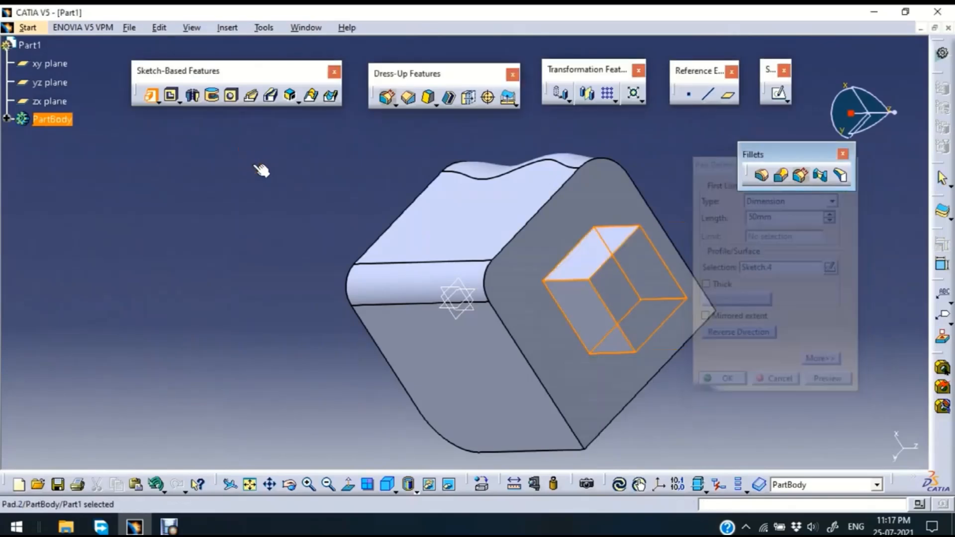
{"action": "left_click", "coordinate": [239, 210]}
- Start a Face-Face Fillet between the small block's light side face and the cube face it stands on, and preview it
{"action": "middle_click_drag", "start_coordinate": [199, 231], "coordinate": [194, 209]}
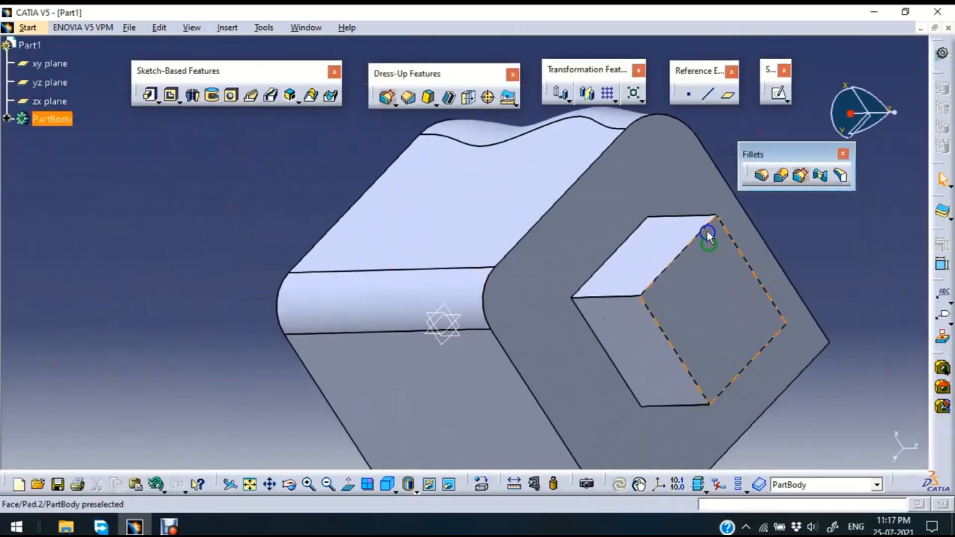
{"action": "left_click", "coordinate": [822, 176]}
{"action": "left_click", "coordinate": [654, 255]}
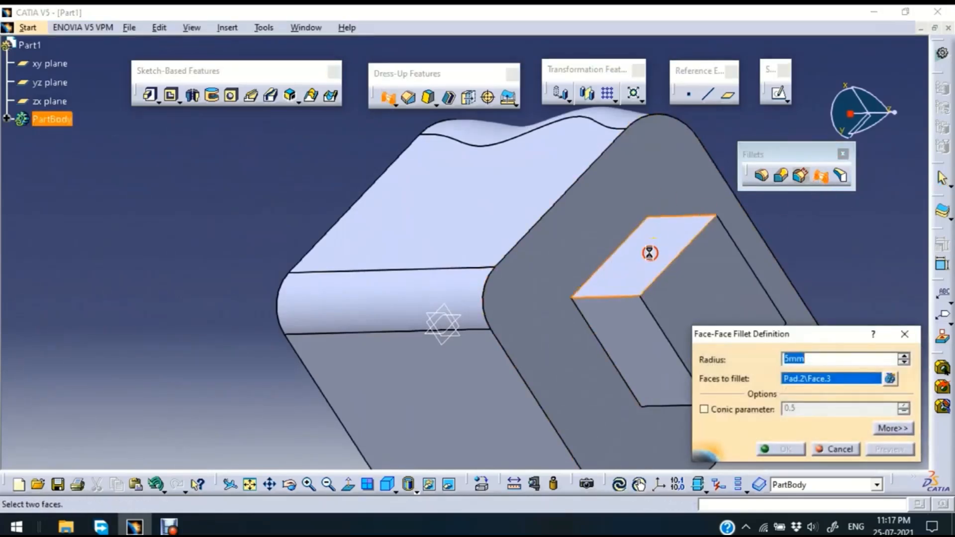
{"action": "left_click", "coordinate": [596, 219]}
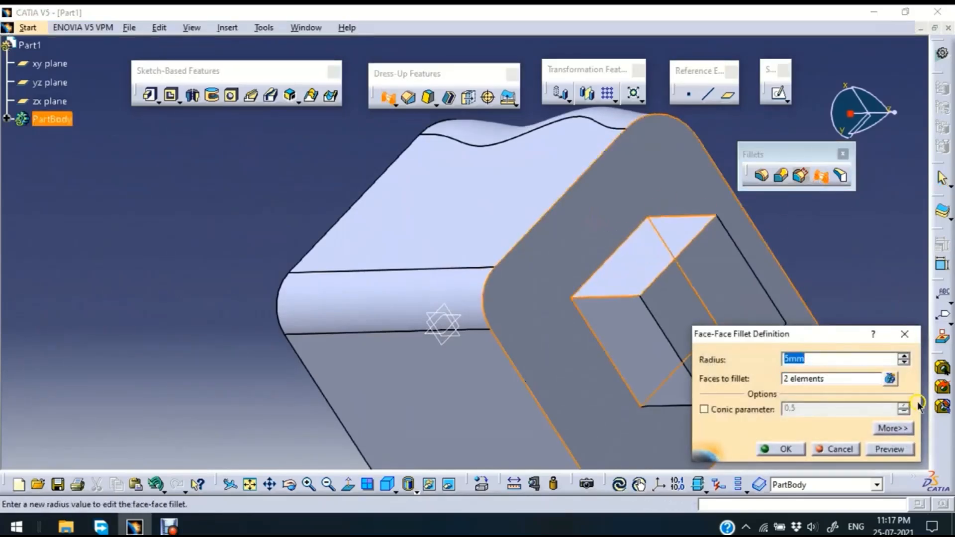
{"action": "left_click", "coordinate": [899, 450]}
{"action": "middle_click_drag", "start_coordinate": [874, 264], "coordinate": [765, 264]}
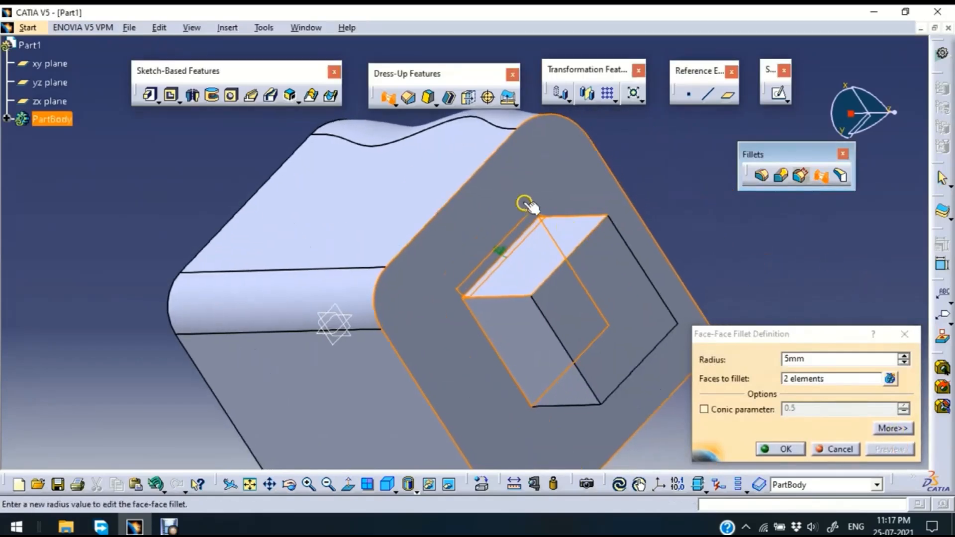
- Set the Face-Face Fillet radius to 20 mm and accept it
{"action": "left_click", "coordinate": [793, 360]}
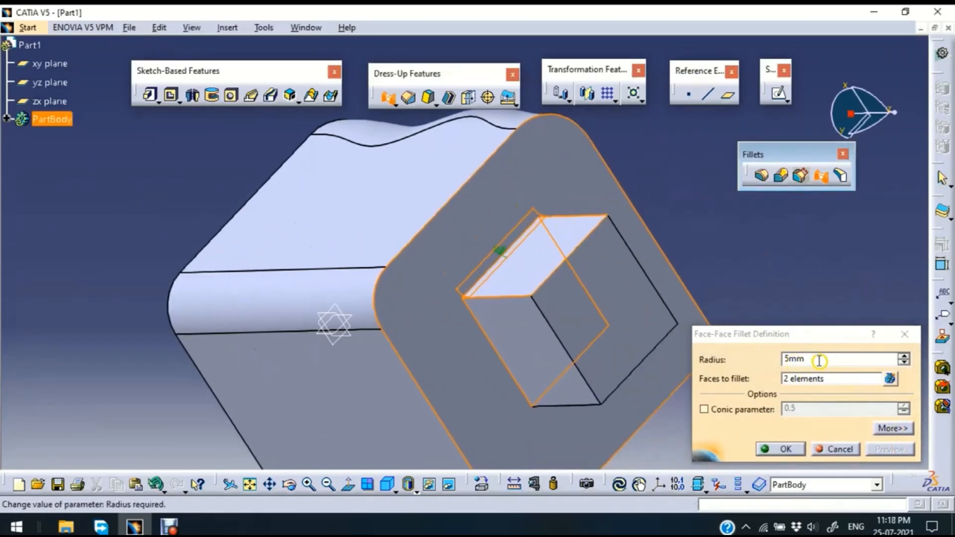
{"action": "left_click", "coordinate": [703, 370]}
{"action": "type", "text": "20"}
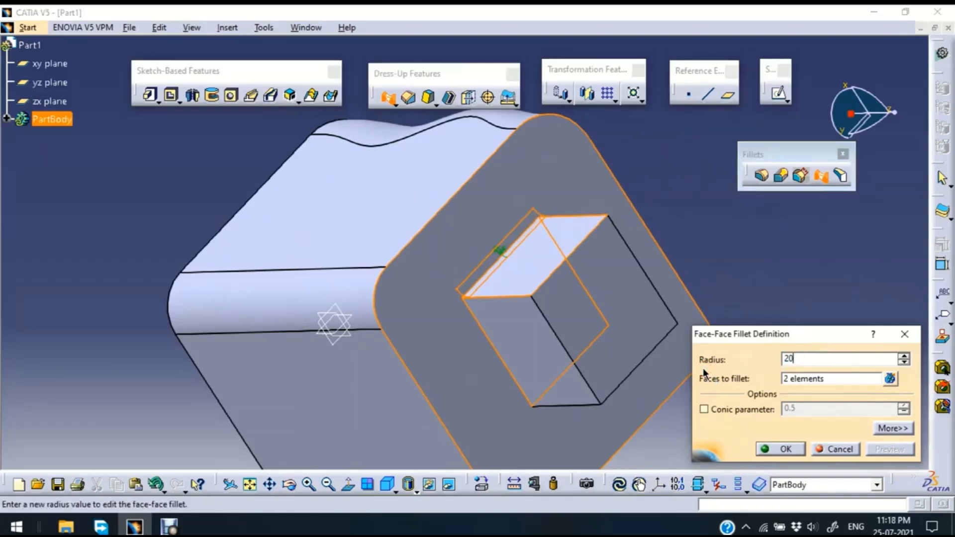
{"action": "left_click", "coordinate": [786, 448]}
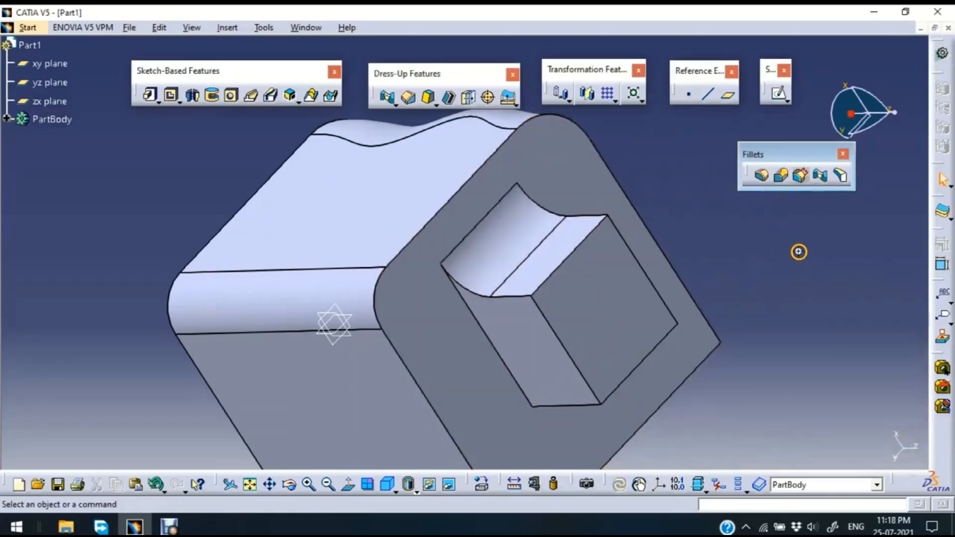
- Apply a Tritangent Fillet between two adjacent side faces of the small block, with its outer end face as the face to remove
{"action": "middle_click_drag", "start_coordinate": [766, 241], "coordinate": [714, 252]}
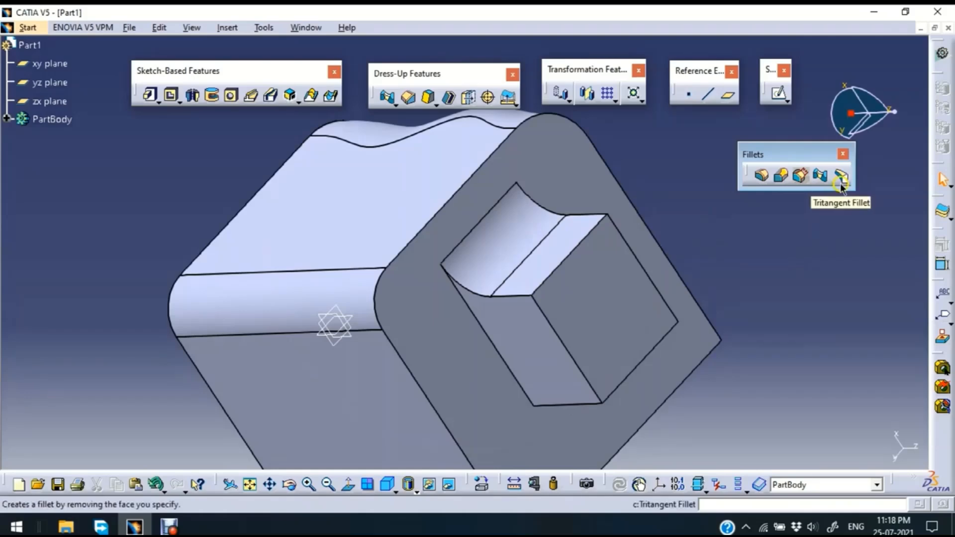
{"action": "middle_click_drag", "start_coordinate": [772, 234], "coordinate": [494, 257]}
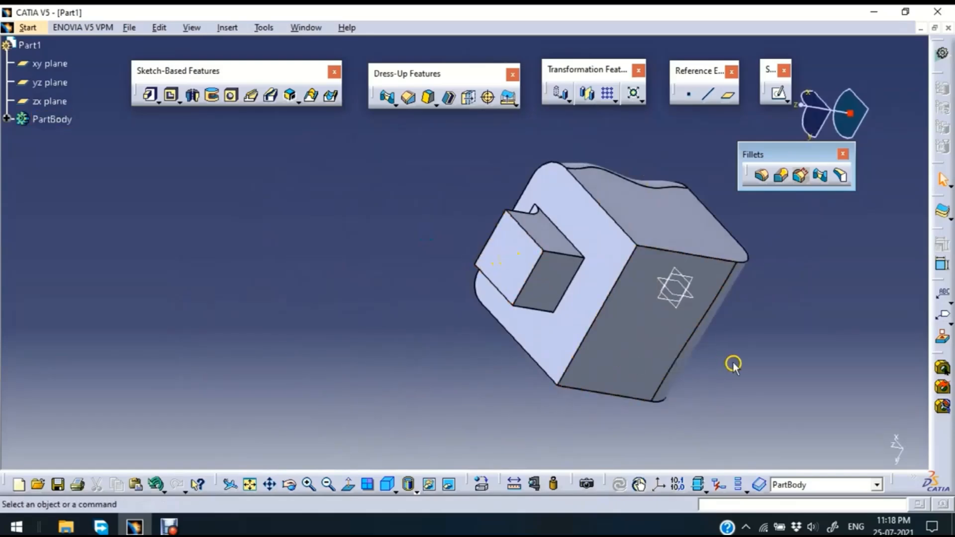
{"action": "middle_click_drag", "start_coordinate": [733, 364], "coordinate": [780, 306], "text": "ctrl"}
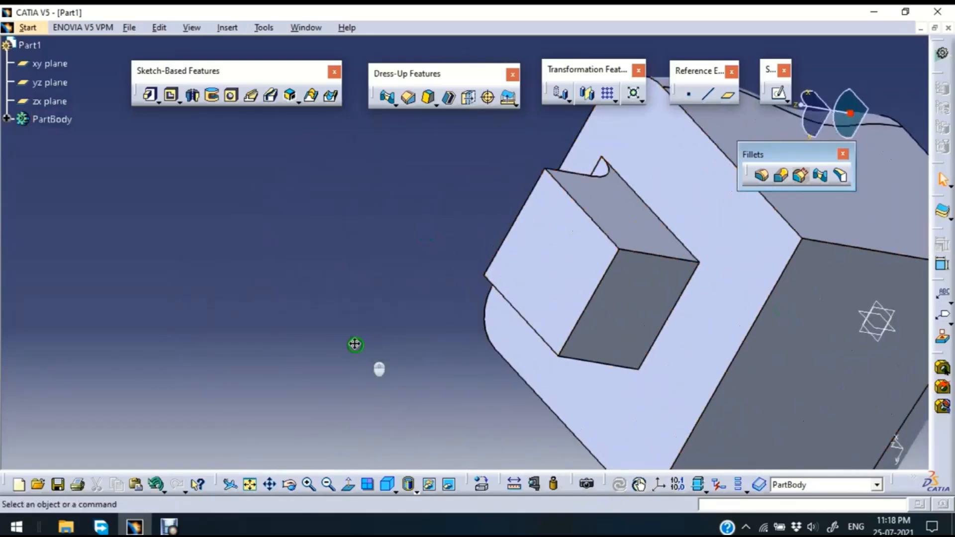
{"action": "middle_click_drag", "start_coordinate": [353, 343], "coordinate": [215, 330]}
{"action": "left_click", "coordinate": [840, 175]}
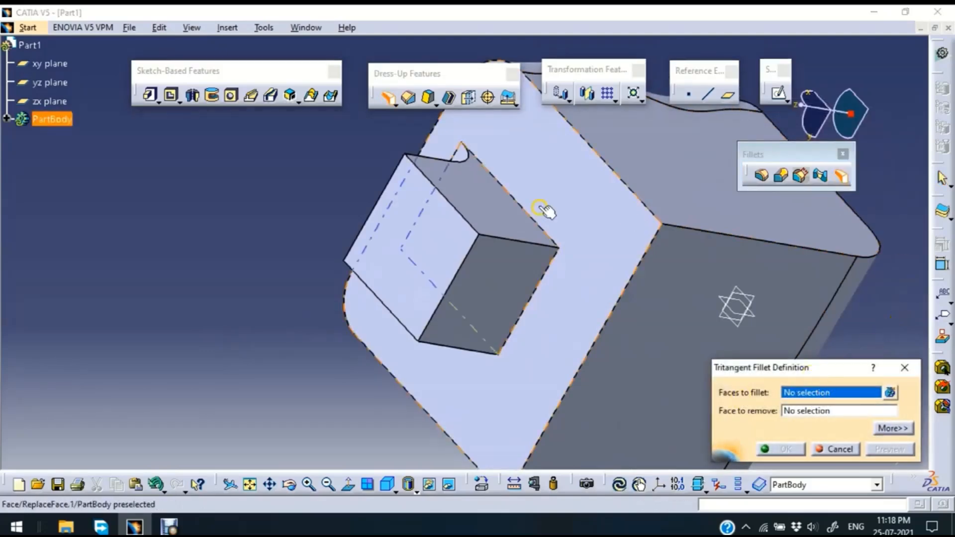
{"action": "left_click", "coordinate": [494, 215]}
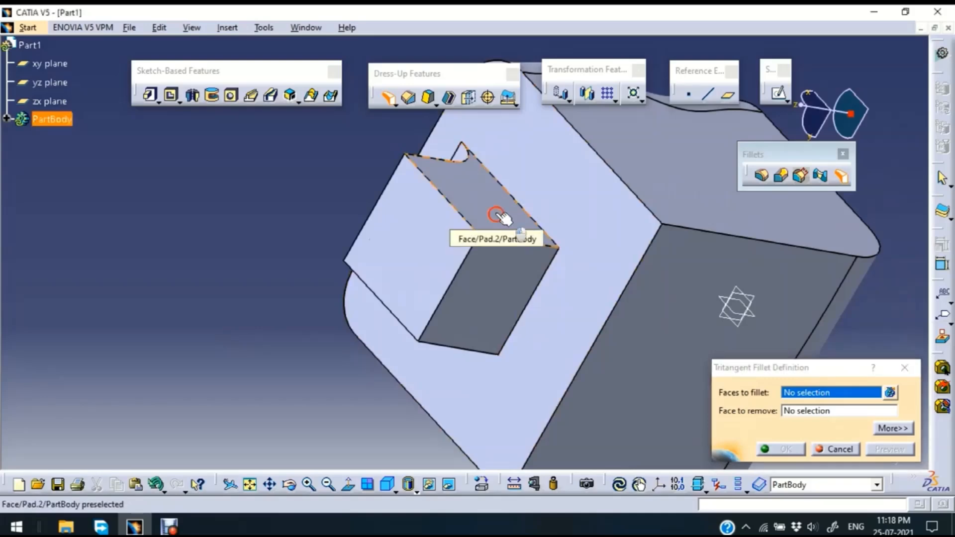
{"action": "left_click", "coordinate": [507, 271]}
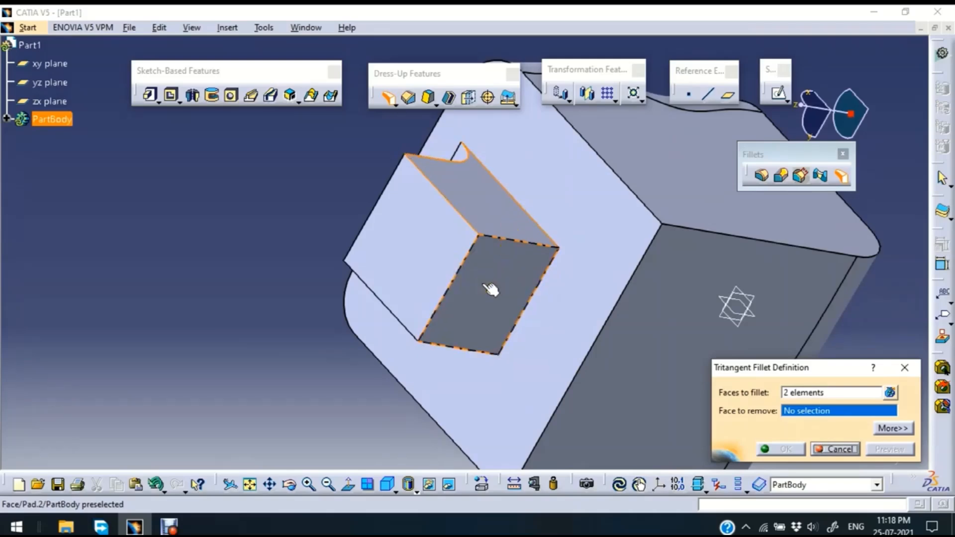
{"action": "left_click", "coordinate": [431, 249]}
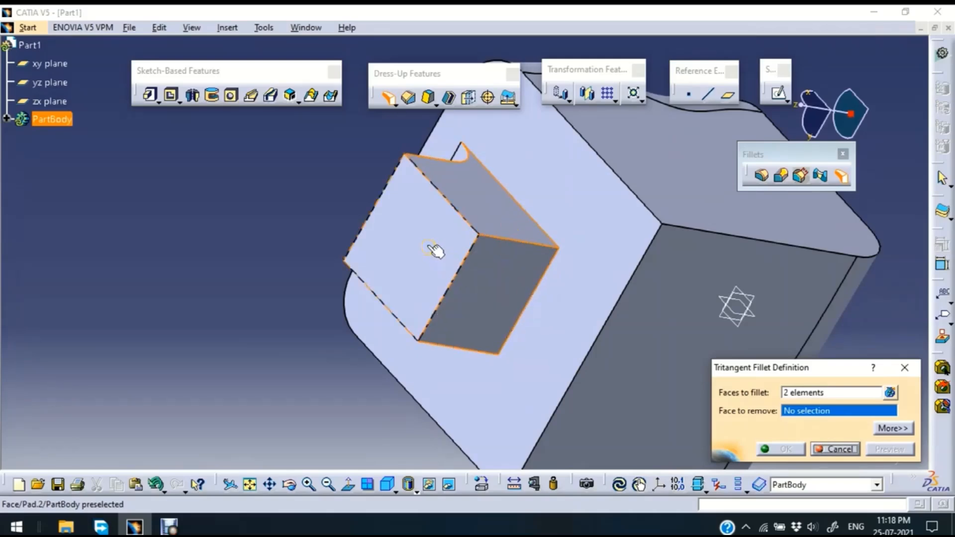
{"action": "left_click", "coordinate": [435, 252]}
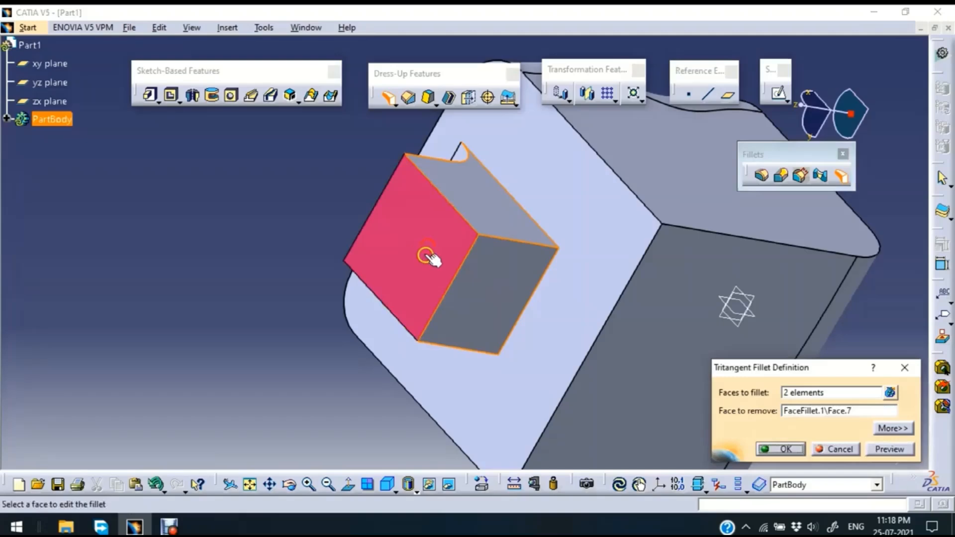
{"action": "left_click", "coordinate": [887, 449]}
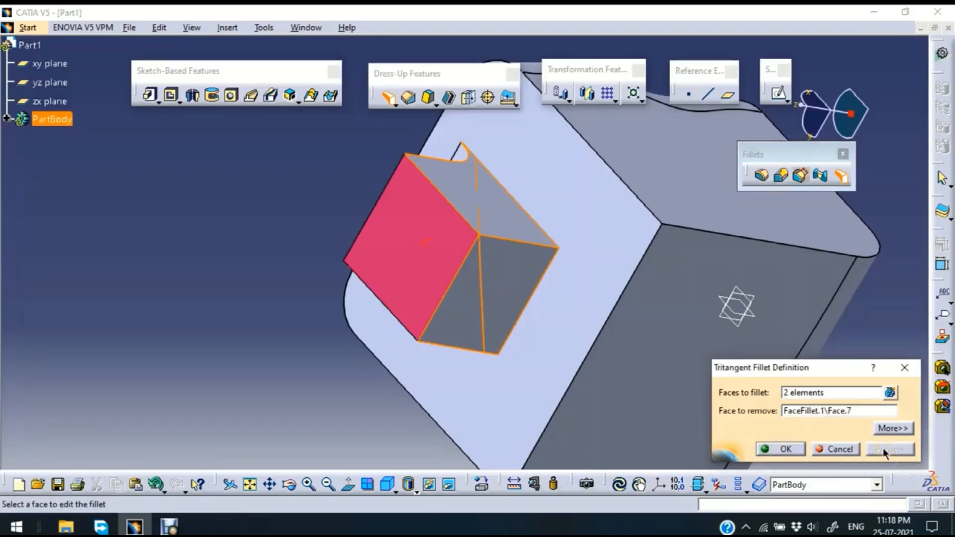
{"action": "left_click", "coordinate": [795, 449]}
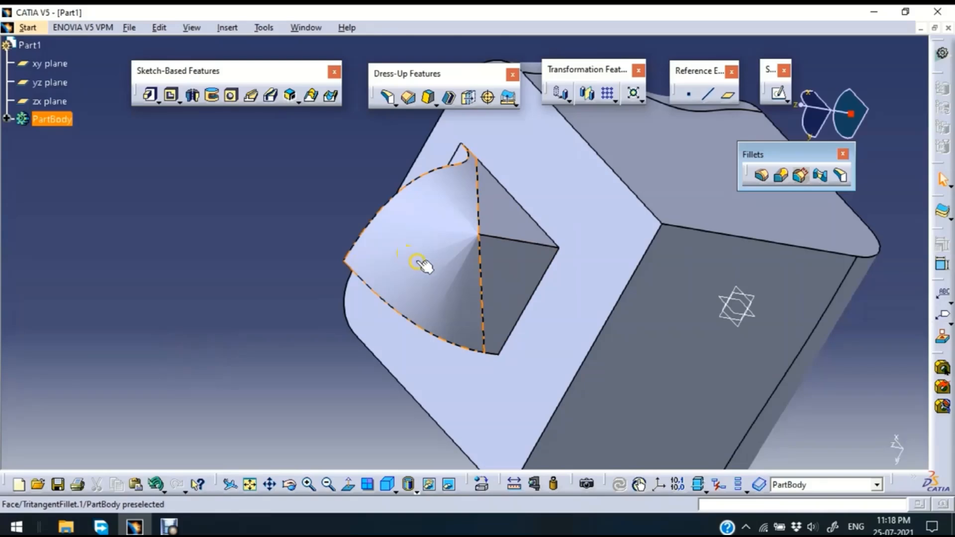
- Delete the tritangent fillet from the small block
{"action": "left_click", "coordinate": [443, 299]}
{"action": "key", "text": "Delete"}
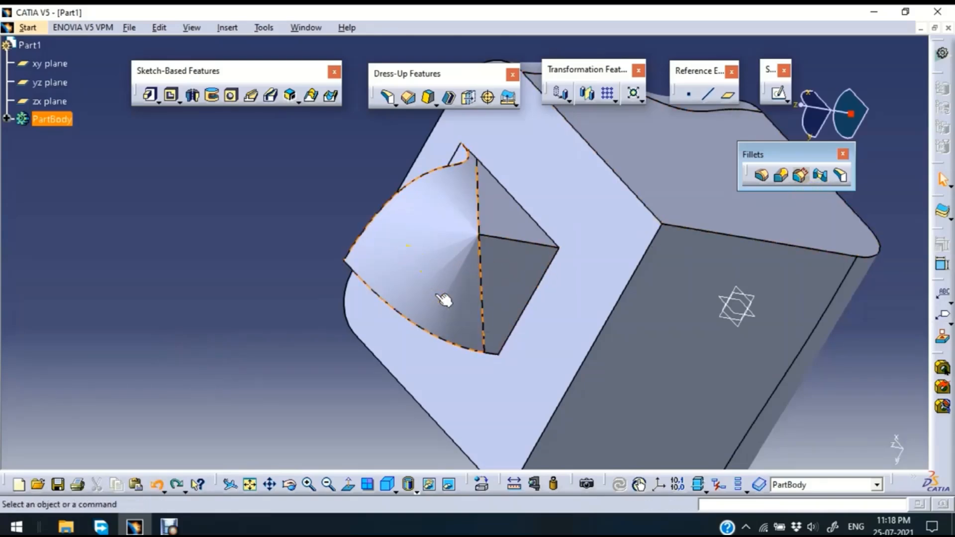
{"action": "left_click", "coordinate": [334, 234]}
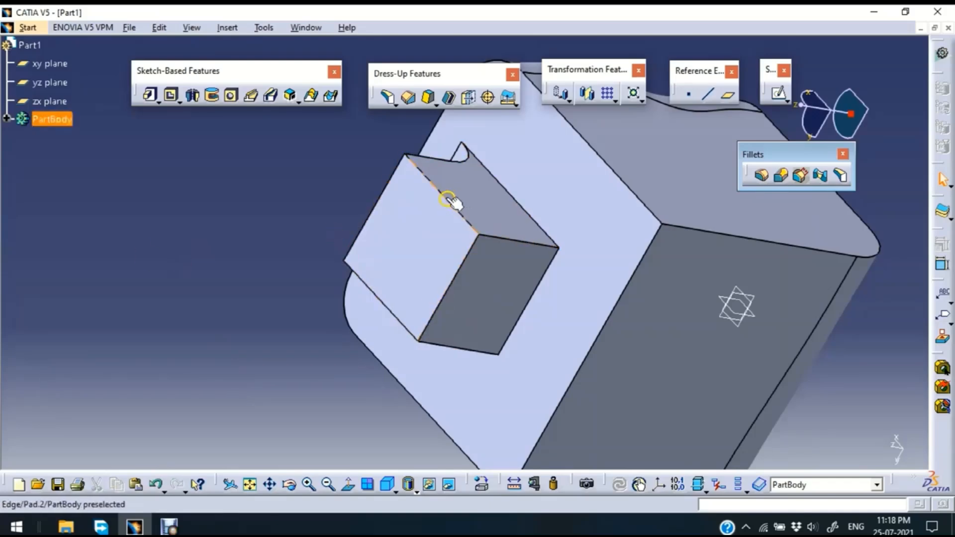
{"action": "left_click", "coordinate": [460, 264]}
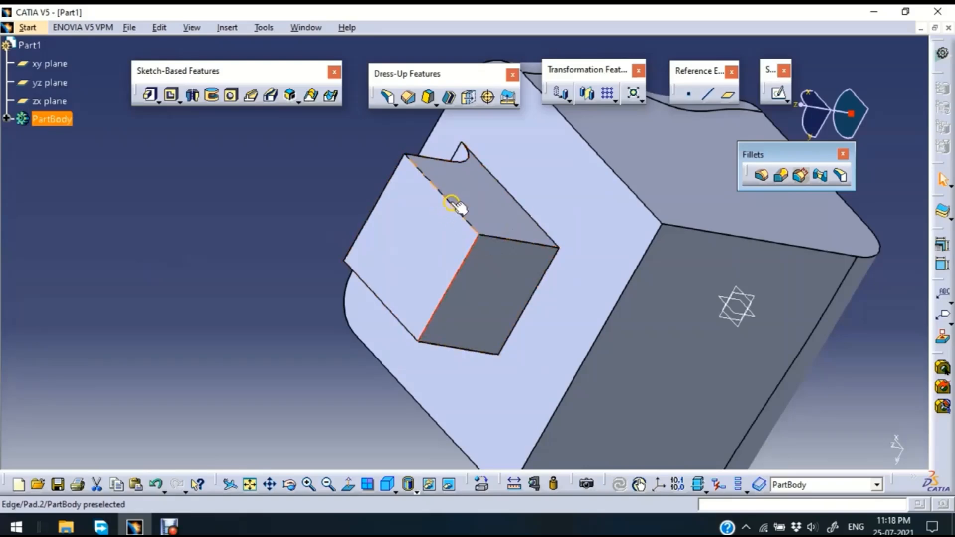
{"action": "left_click", "coordinate": [465, 215]}
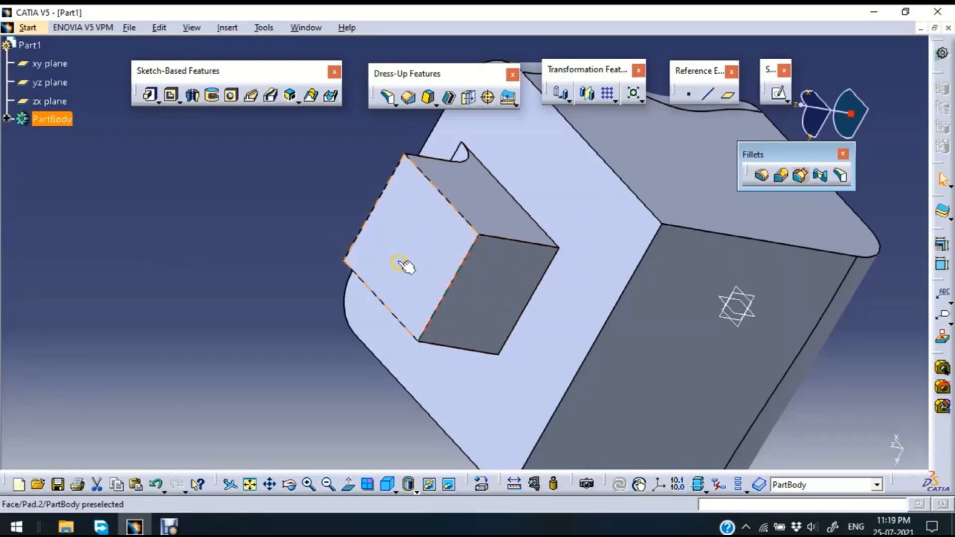
- Recreate the Tritangent Fillet between the small block's same two adjacent side faces, removing the outer end face between them
{"action": "left_click", "coordinate": [841, 176]}
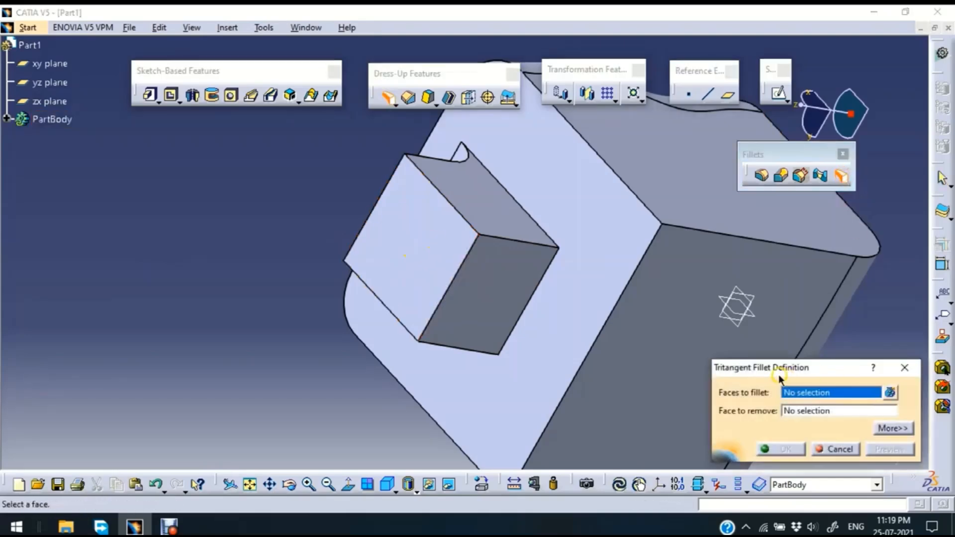
{"action": "left_click", "coordinate": [498, 206]}
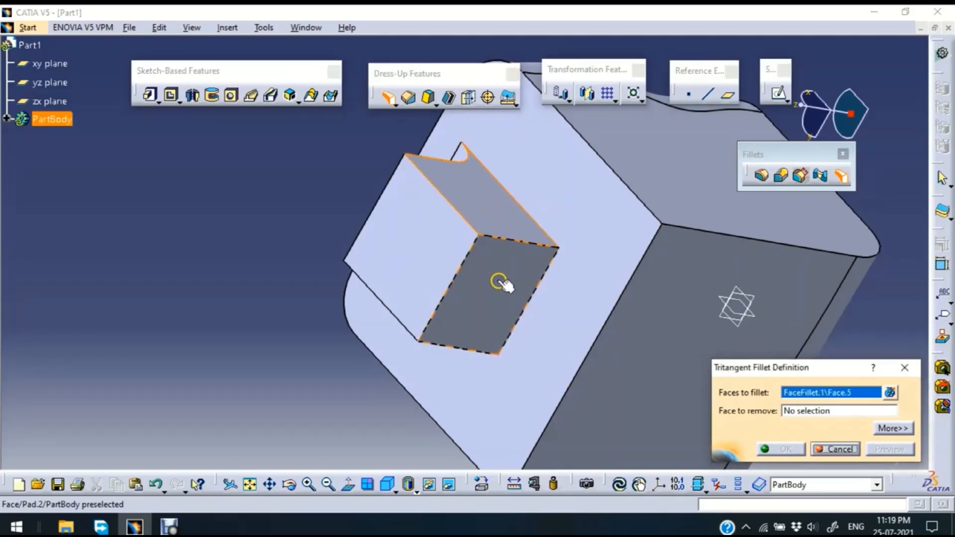
{"action": "left_click", "coordinate": [491, 280]}
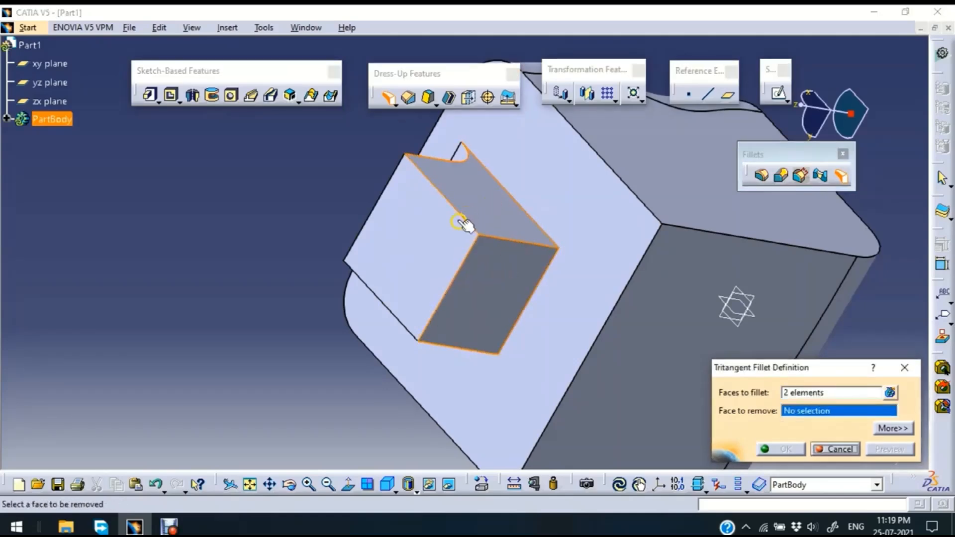
{"action": "left_click", "coordinate": [438, 245]}
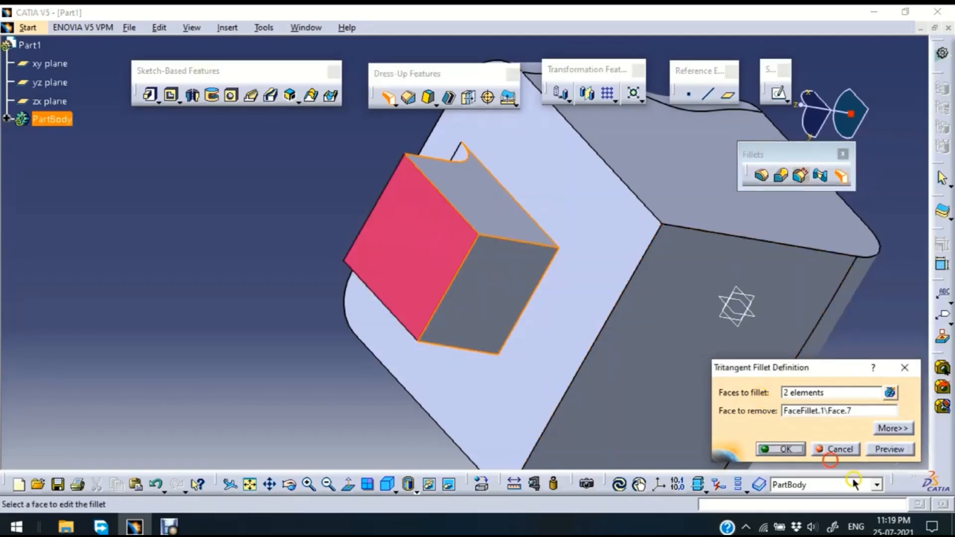
{"action": "left_click", "coordinate": [898, 449]}
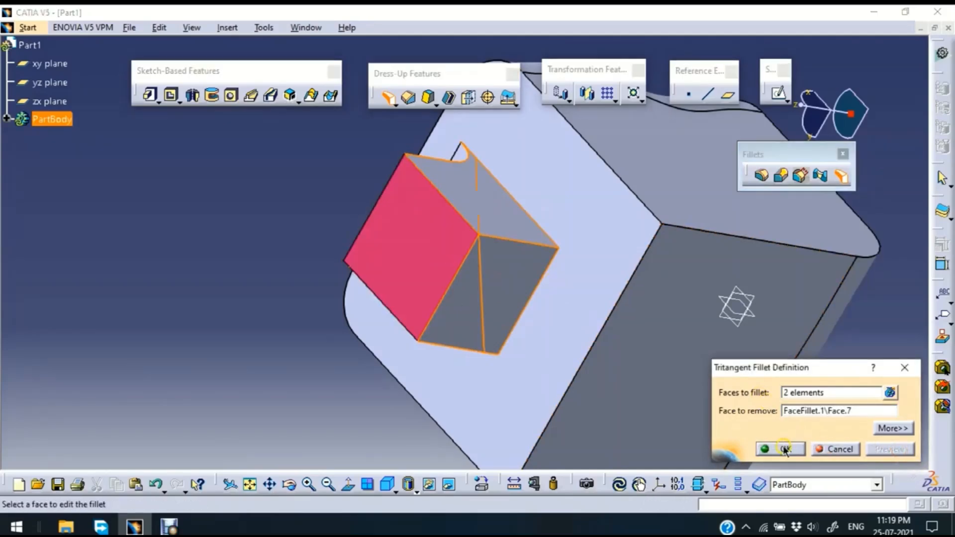
{"action": "left_click", "coordinate": [784, 449]}
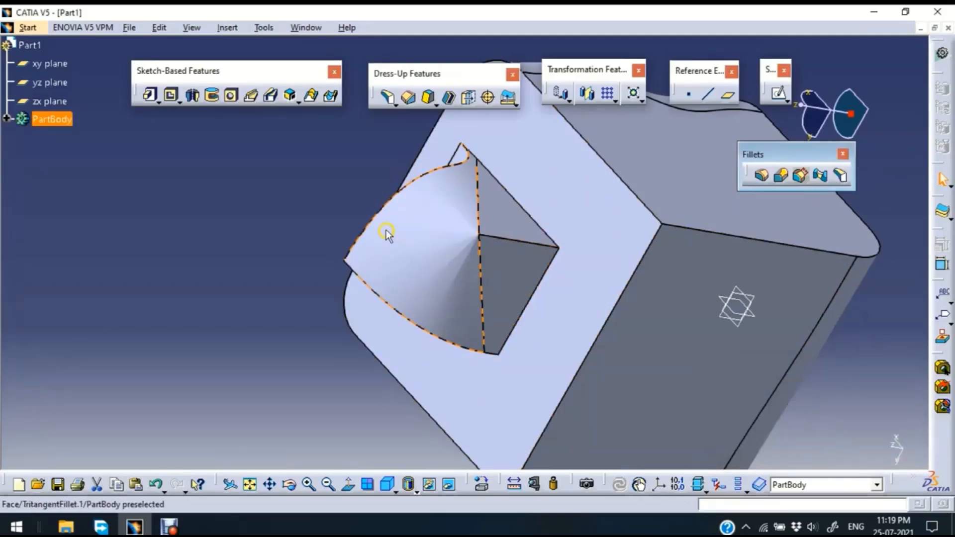
{"action": "middle_click_drag", "start_coordinate": [279, 189], "coordinate": [282, 293], "text": "ctrl"}
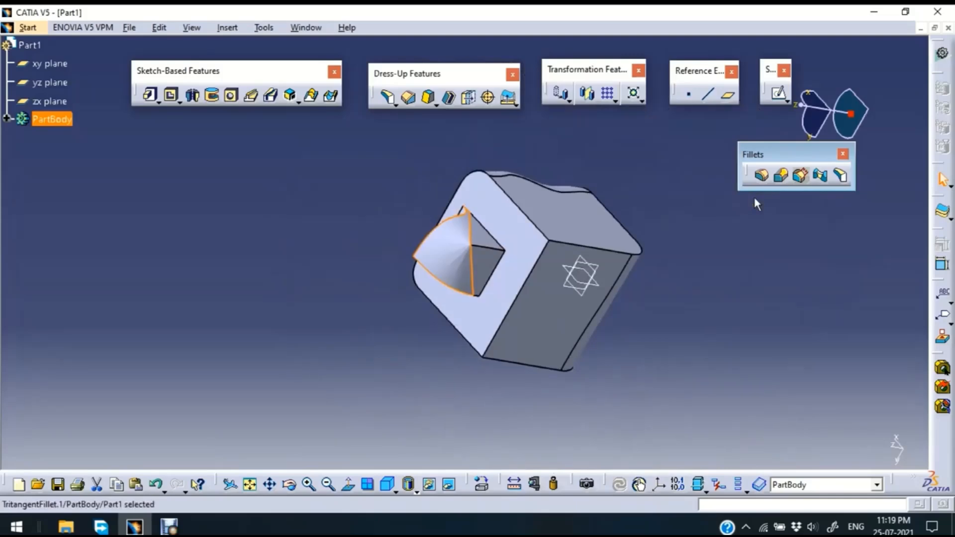
- Close the Fillets toolbar and undo the tritangent fillet on the small block
{"action": "left_click", "coordinate": [842, 153]}
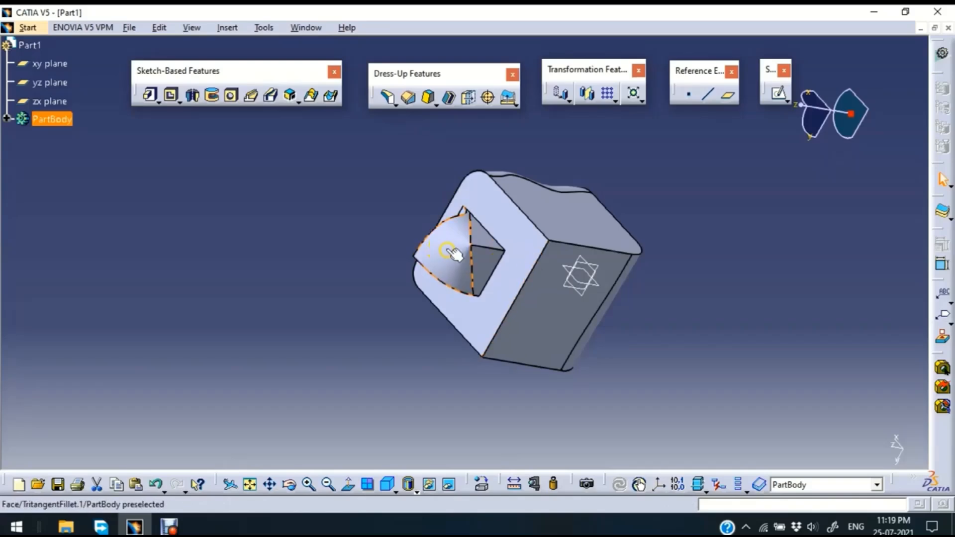
{"action": "key", "text": "ctrl+z"}
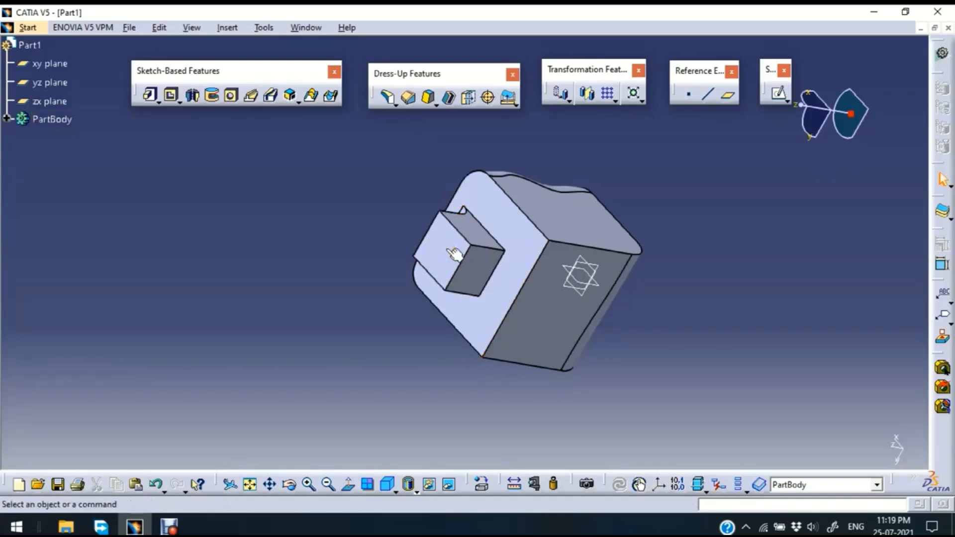
- Delete the small block's pad together with all its children and aggregated elements
{"action": "left_click", "coordinate": [453, 253]}
{"action": "key", "text": "Delete"}
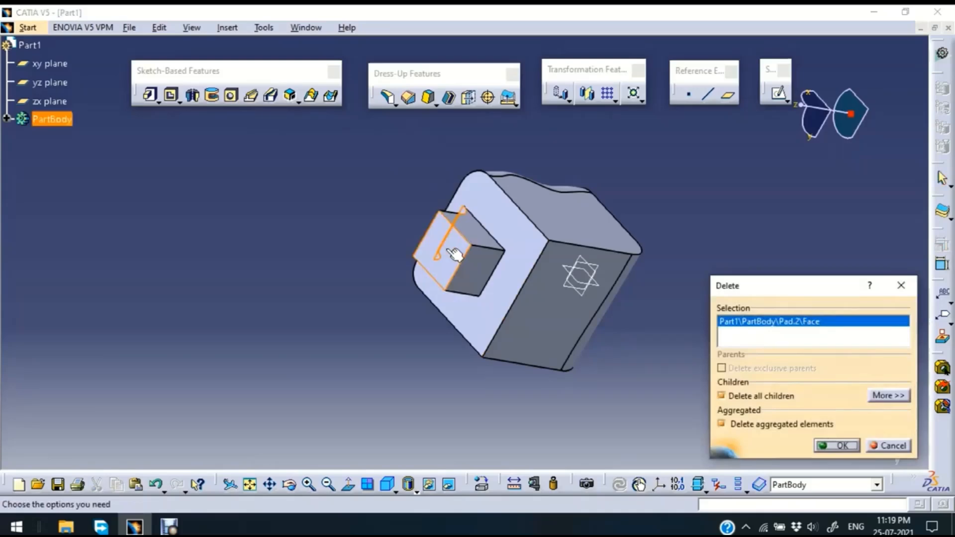
{"action": "key", "text": "Return"}
- Delete the wavy variable-radius fillet and another edge fillet from the cube
{"action": "middle_click_drag", "start_coordinate": [714, 241], "coordinate": [532, 260]}
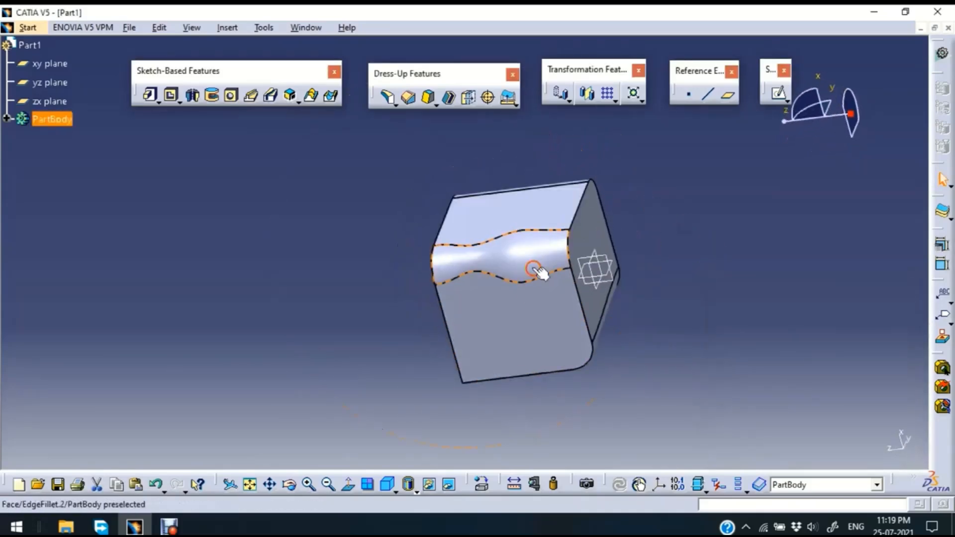
{"action": "key", "text": "Delete"}
{"action": "middle_click_drag", "start_coordinate": [688, 193], "coordinate": [494, 298]}
{"action": "left_click", "coordinate": [503, 284]}
{"action": "key", "text": "Delete"}
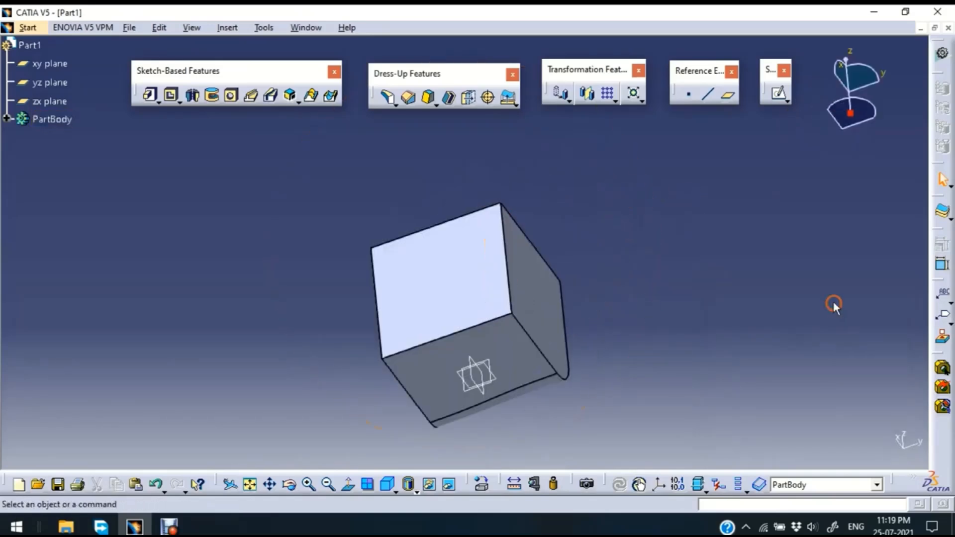
- Start a chamfer on the sharp edge between the cube's light face and dark side face, set Length 1 to 10 mm and preview it
{"action": "middle_click_drag", "start_coordinate": [820, 303], "coordinate": [524, 241]}
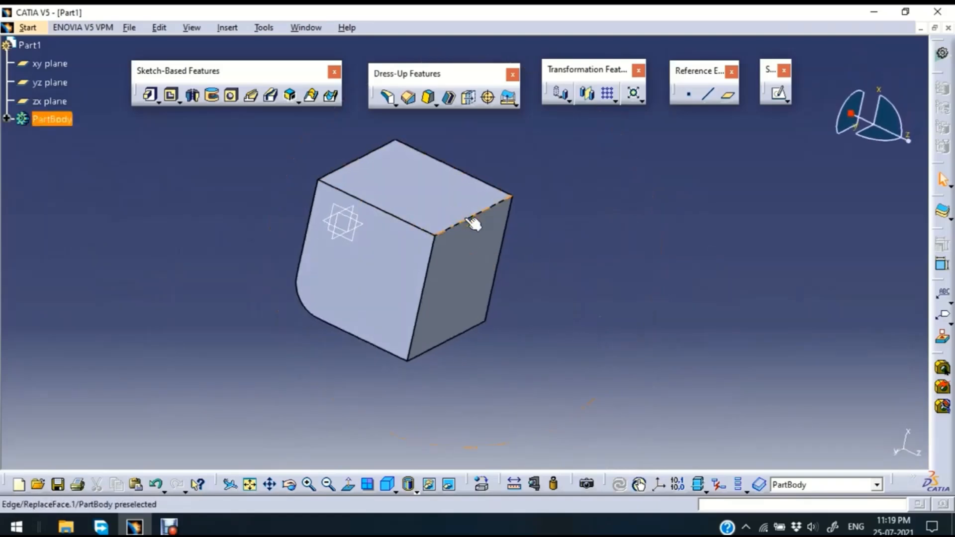
{"action": "left_click", "coordinate": [410, 99]}
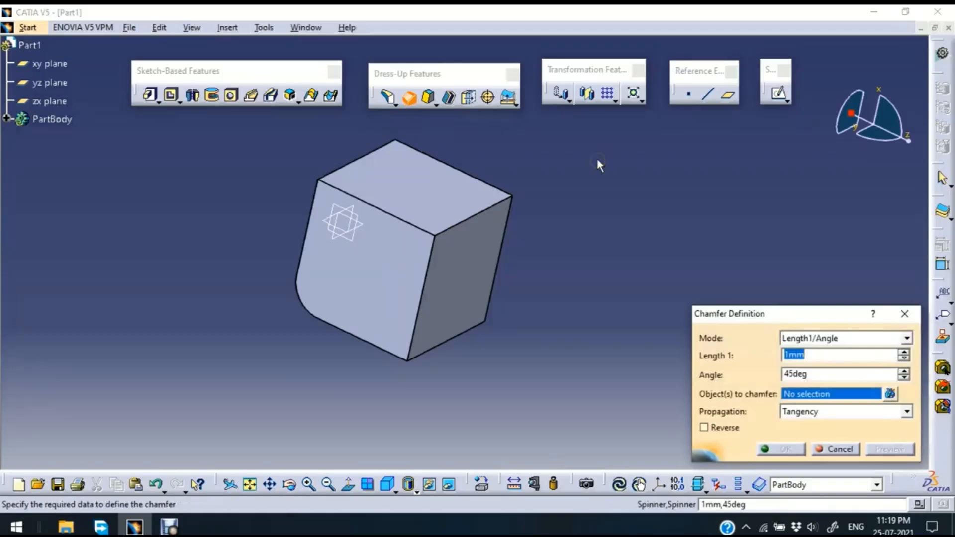
{"action": "left_click", "coordinate": [475, 217]}
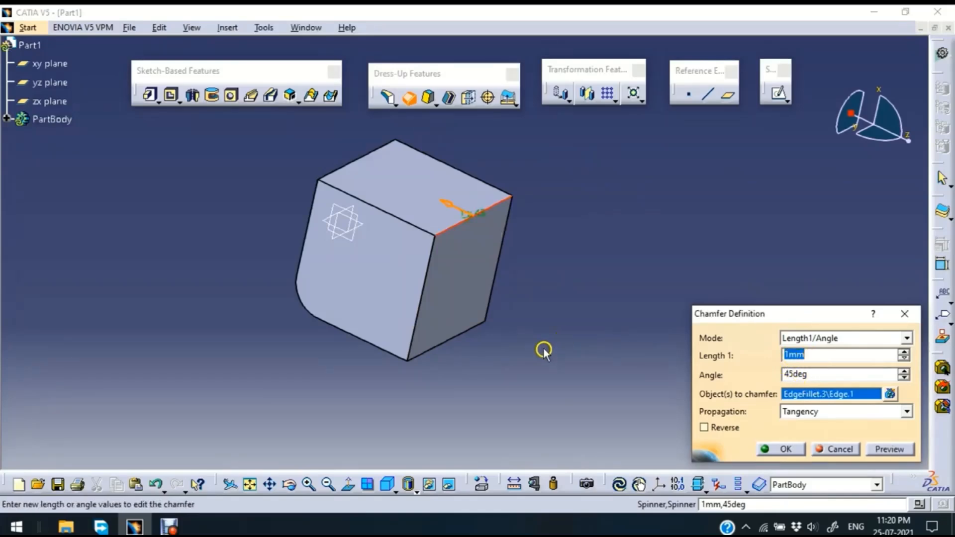
{"action": "middle_click_drag", "start_coordinate": [555, 303], "coordinate": [603, 278], "text": "ctrl"}
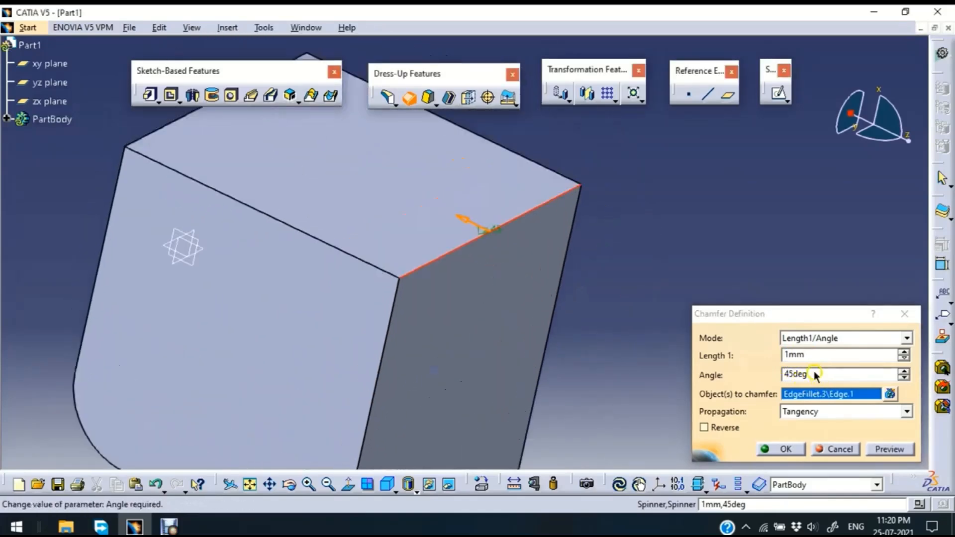
{"action": "double_click", "coordinate": [796, 354]}
{"action": "type", "text": "10"}
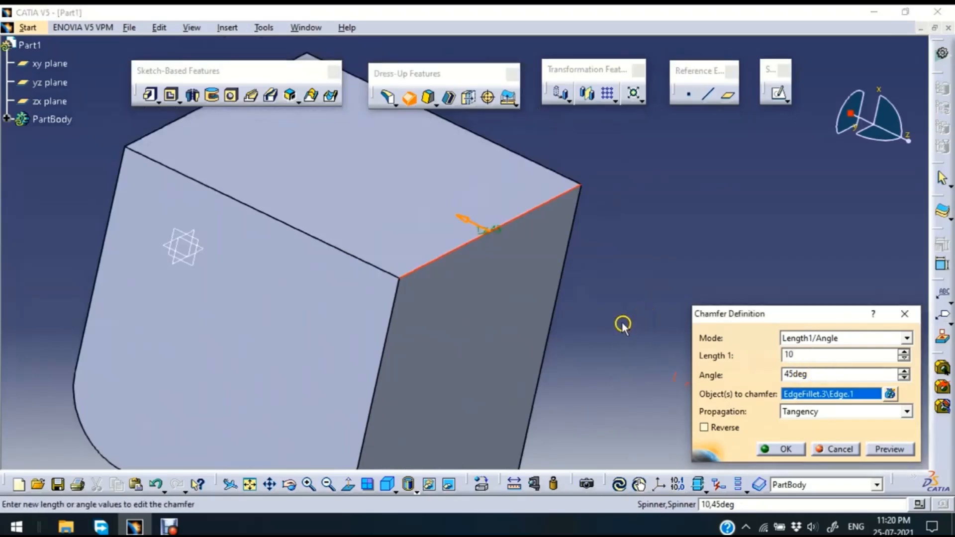
{"action": "left_click", "coordinate": [624, 327]}
{"action": "left_click", "coordinate": [885, 449]}
{"action": "left_click", "coordinate": [618, 303]}
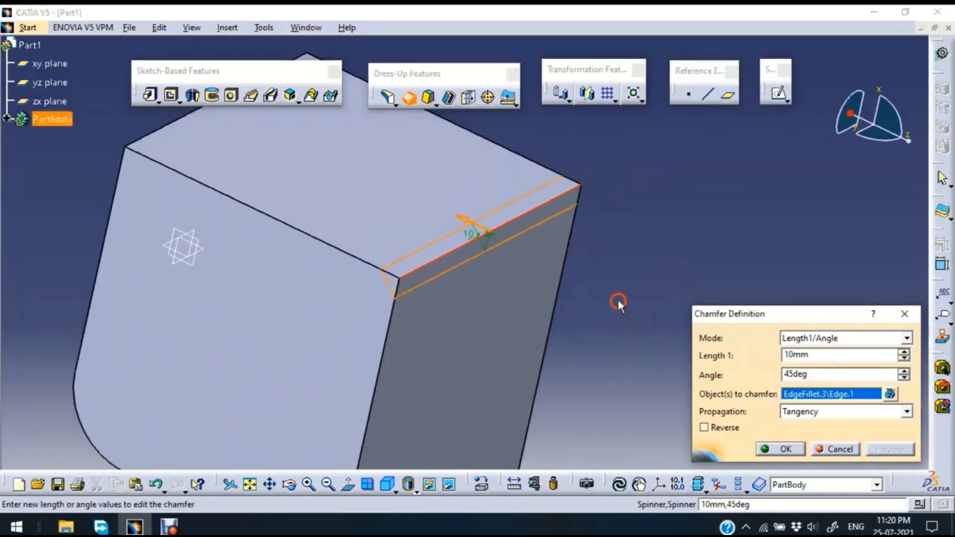
- Set the chamfer's Length 1 to 20 mm and accept the chamfer
{"action": "middle_click_drag", "start_coordinate": [618, 303], "coordinate": [621, 195], "text": "ctrl"}
{"action": "mouse_move", "coordinate": [631, 245]}
{"action": "middle_mouse_down", "text": "ctrl"}
{"action": "mouse_move", "coordinate": [622, 294]}
{"action": "mouse_move", "coordinate": [613, 247]}
{"action": "middle_mouse_up", "text": "ctrl"}
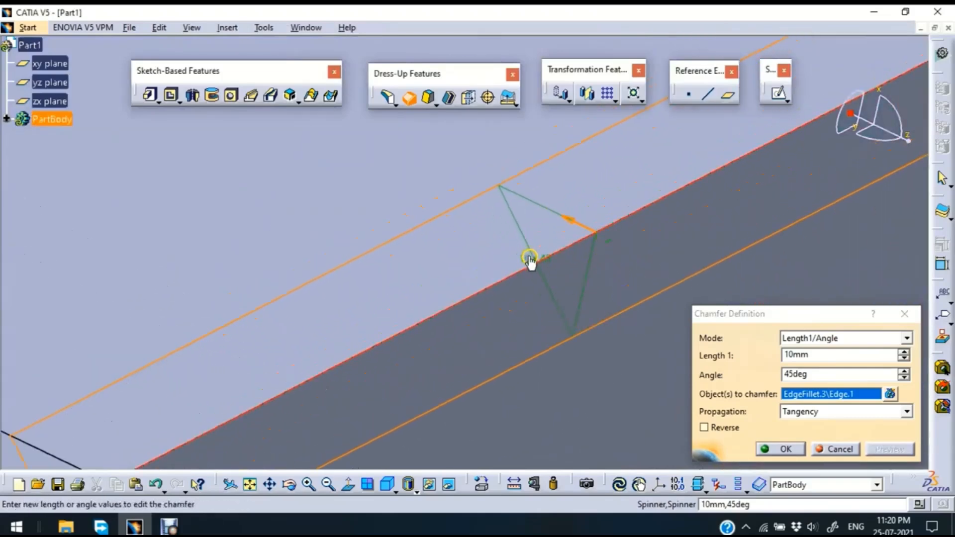
{"action": "double_click", "coordinate": [815, 354]}
{"action": "type", "text": "20"}
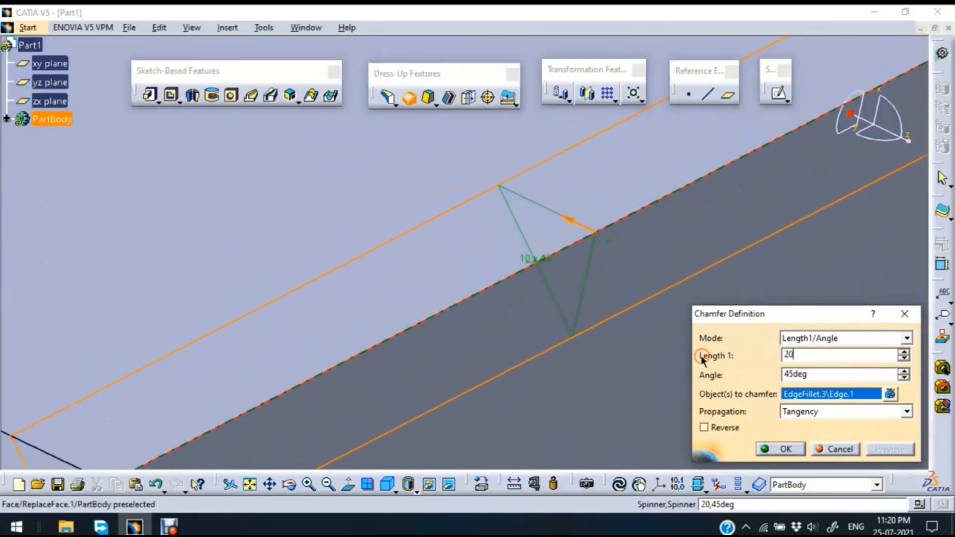
{"action": "left_click", "coordinate": [784, 448]}
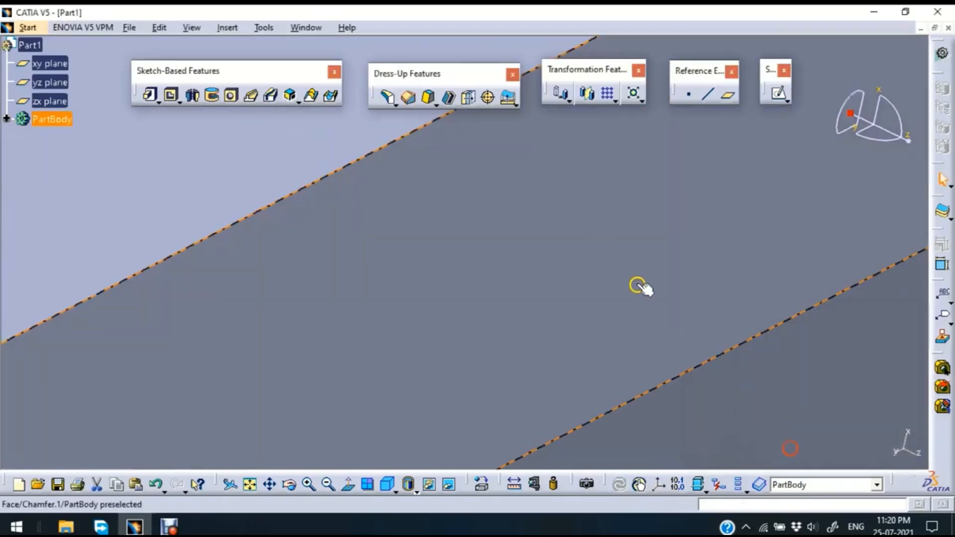
- Reopen the chamfer's definition to review its mode, length and angle settings, and accept it
{"action": "middle_click_drag", "start_coordinate": [639, 284], "coordinate": [550, 261]}
{"action": "double_click", "coordinate": [507, 222]}
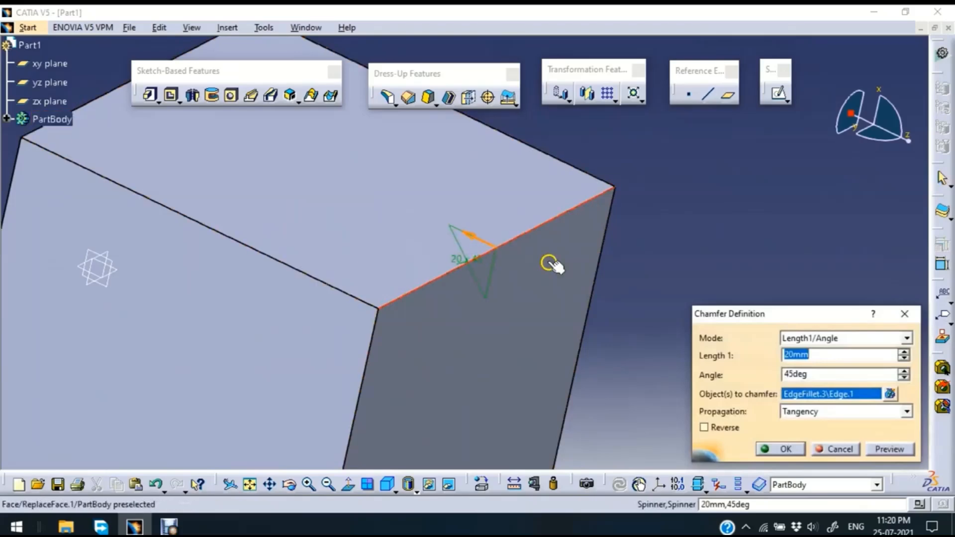
{"action": "middle_click_drag", "start_coordinate": [650, 341], "coordinate": [508, 283]}
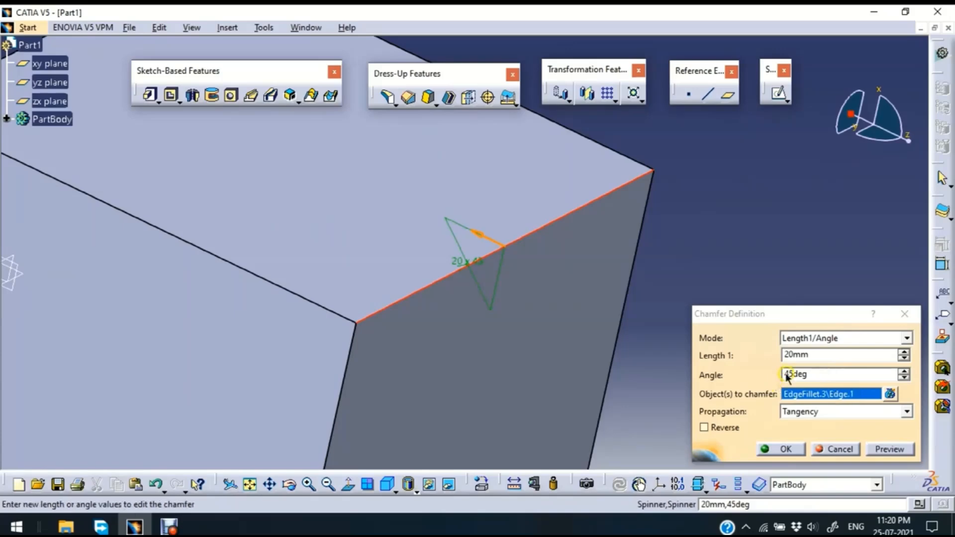
{"action": "left_click", "coordinate": [786, 450]}
{"action": "left_click", "coordinate": [725, 196]}
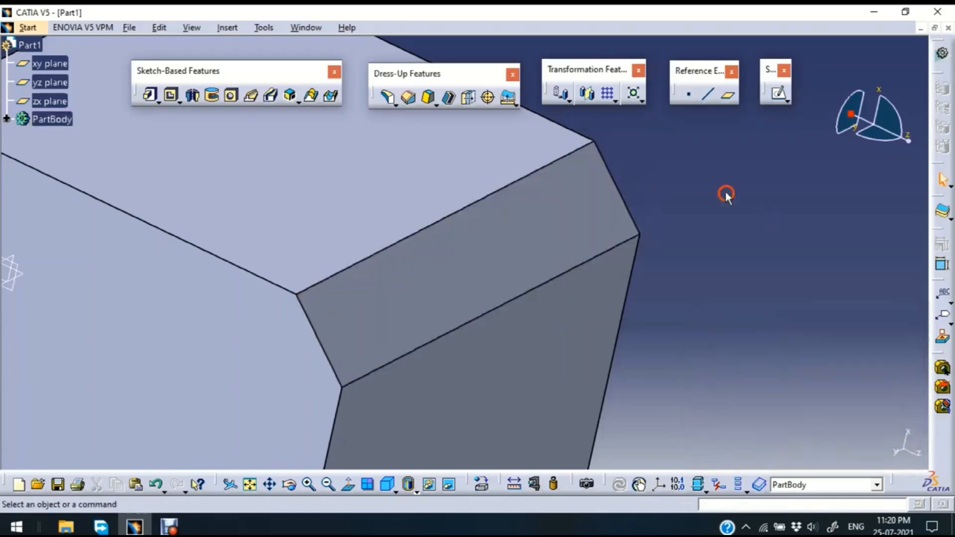
{"action": "middle_click_drag", "start_coordinate": [725, 197], "coordinate": [726, 280]}
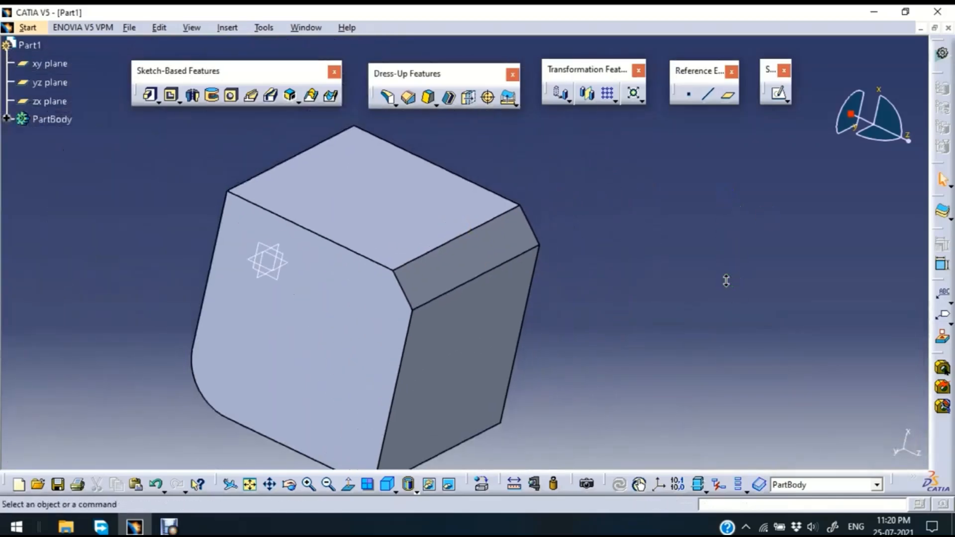
- Detach the group of draft commands as a floating palette beside the model
{"action": "left_click", "coordinate": [434, 101]}
{"action": "left_click_drag", "start_coordinate": [446, 119], "coordinate": [724, 179]}
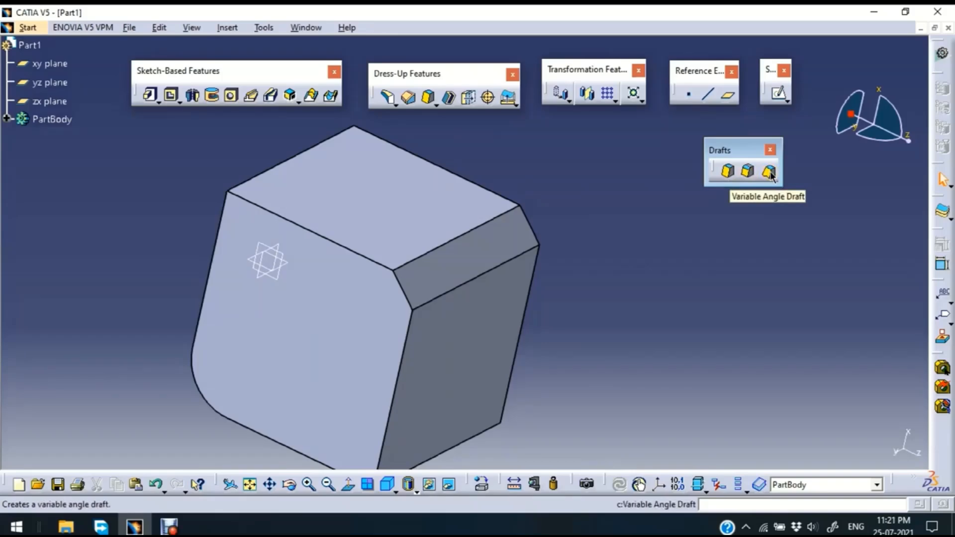
{"action": "left_click", "coordinate": [723, 175]}
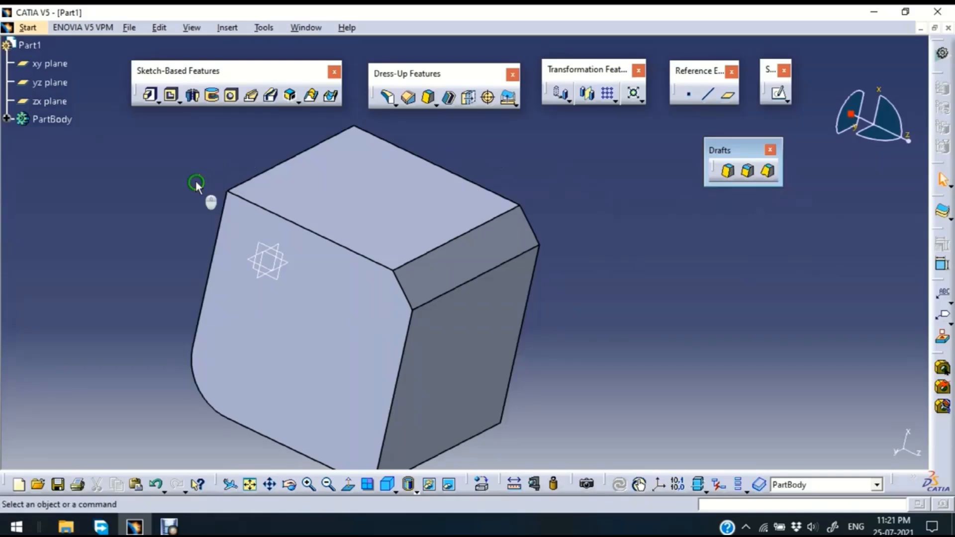
- Delete the chamfer from the cube's edge
{"action": "middle_click_drag", "start_coordinate": [198, 185], "coordinate": [48, 284]}
{"action": "left_click", "coordinate": [413, 278]}
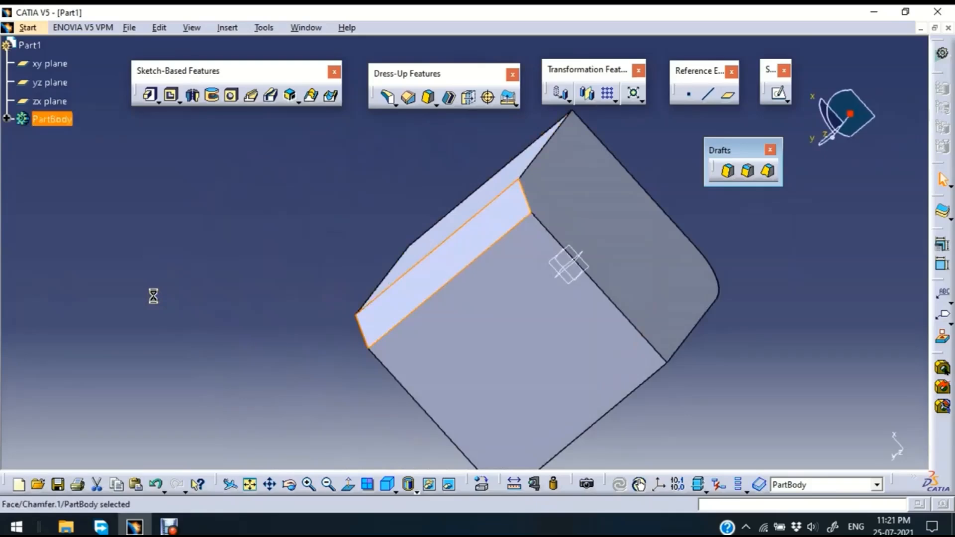
{"action": "key", "text": "Delete"}
- Start a Draft Angle feature on the cube's dark side face, using the adjacent light face as the neutral element
{"action": "middle_click_drag", "start_coordinate": [152, 298], "coordinate": [458, 244]}
{"action": "left_click", "coordinate": [726, 171]}
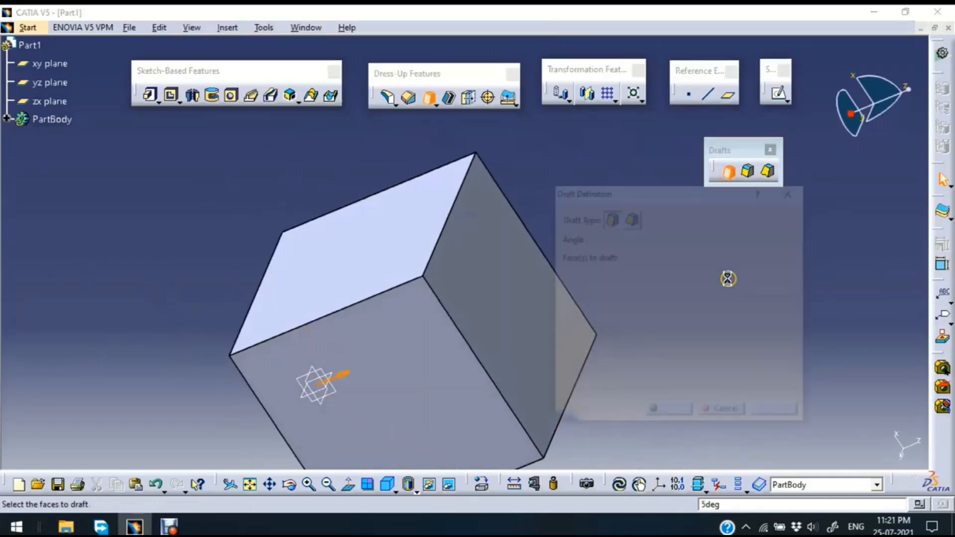
{"action": "left_click_drag", "start_coordinate": [656, 189], "coordinate": [744, 204]}
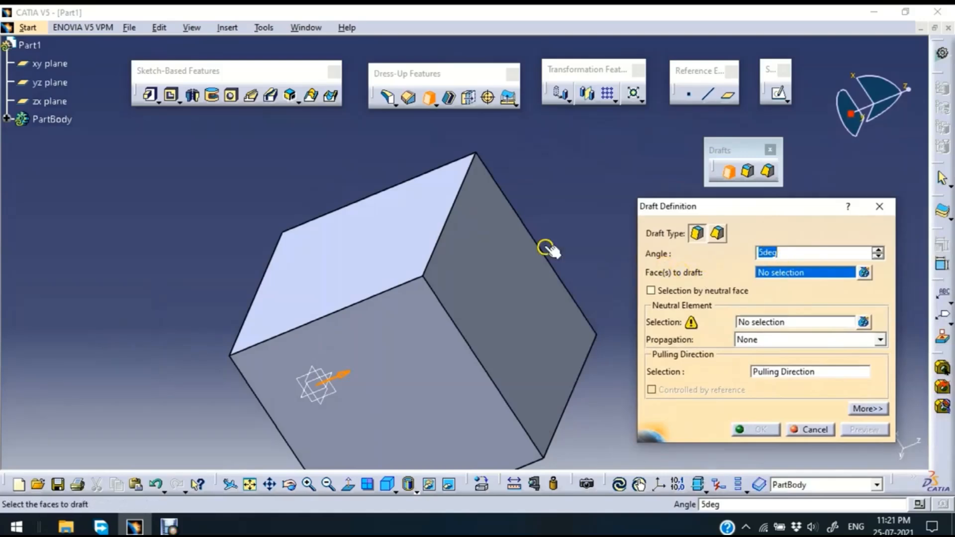
{"action": "left_click", "coordinate": [514, 289]}
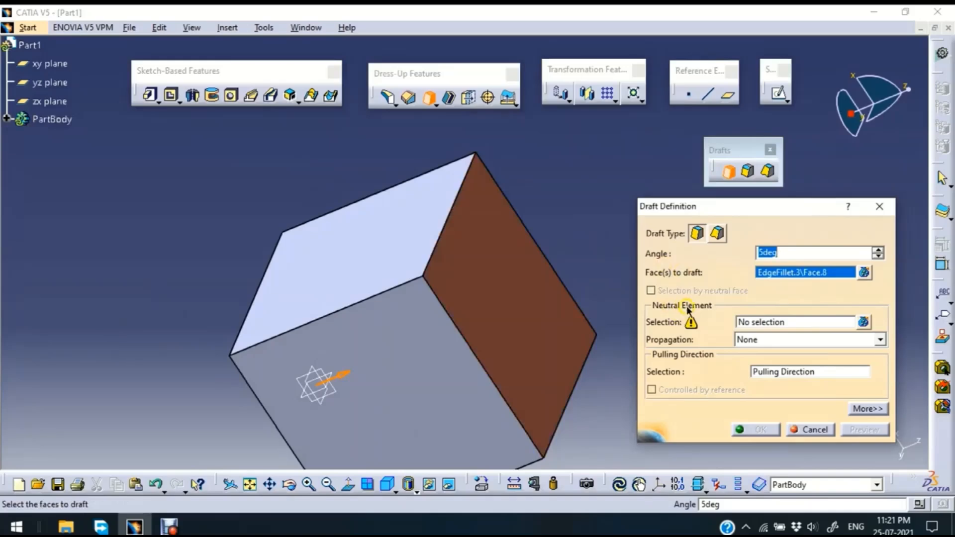
{"action": "left_click", "coordinate": [765, 322]}
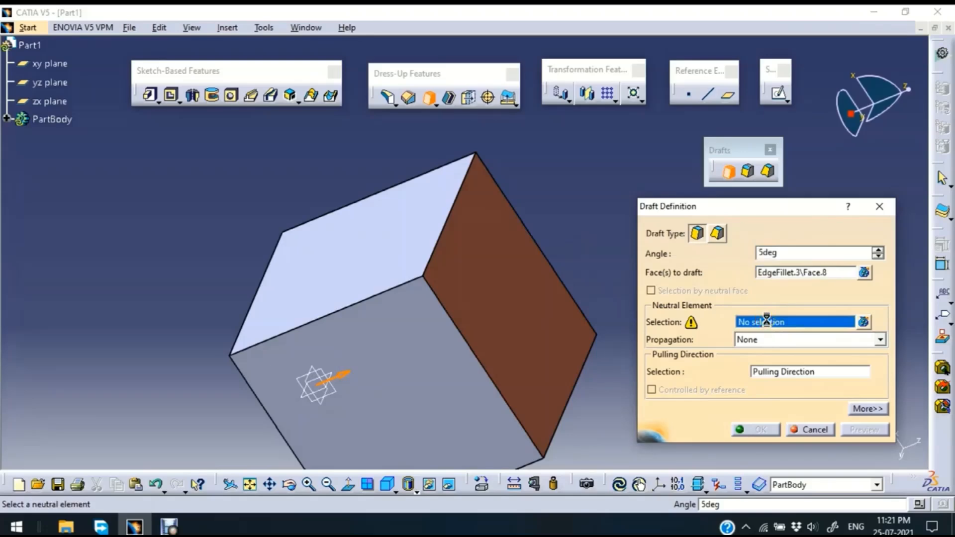
{"action": "left_click", "coordinate": [368, 249]}
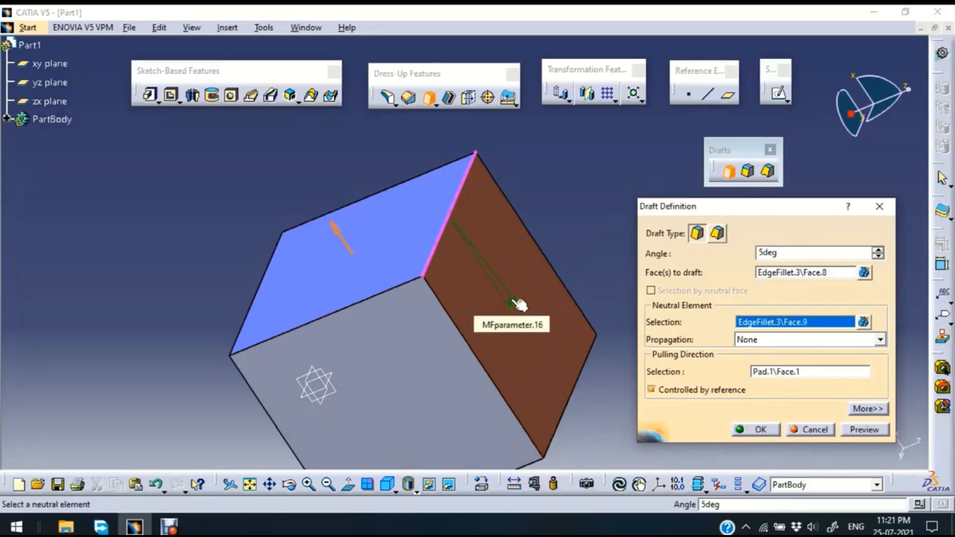
- Set the draft angle to 20 deg, preview the result and accept the draft
{"action": "double_click", "coordinate": [794, 253]}
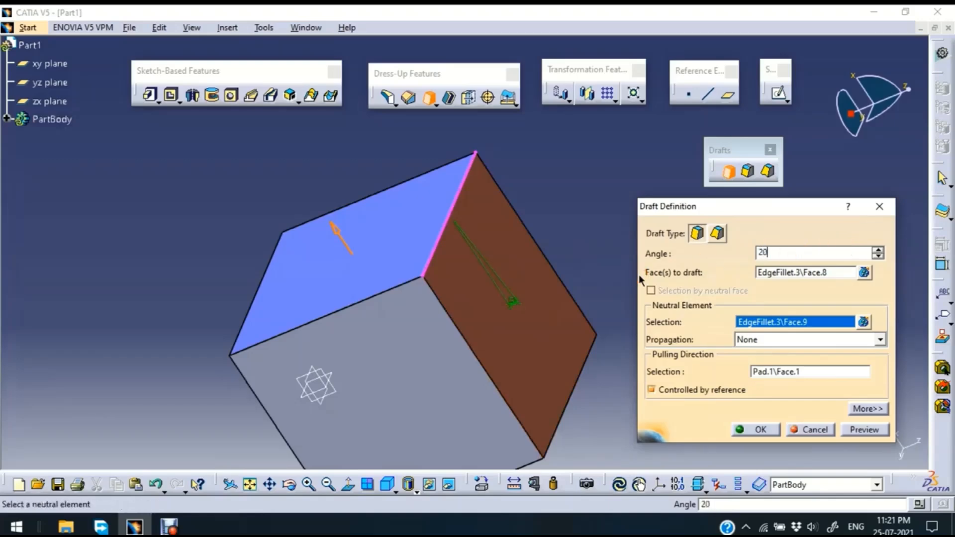
{"action": "left_click", "coordinate": [864, 429]}
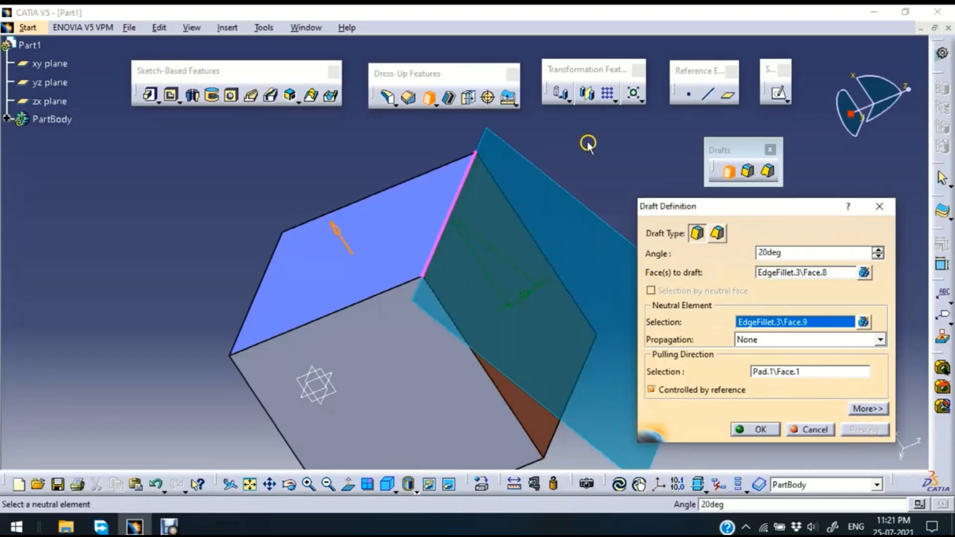
{"action": "middle_click_drag", "start_coordinate": [505, 139], "coordinate": [392, 117]}
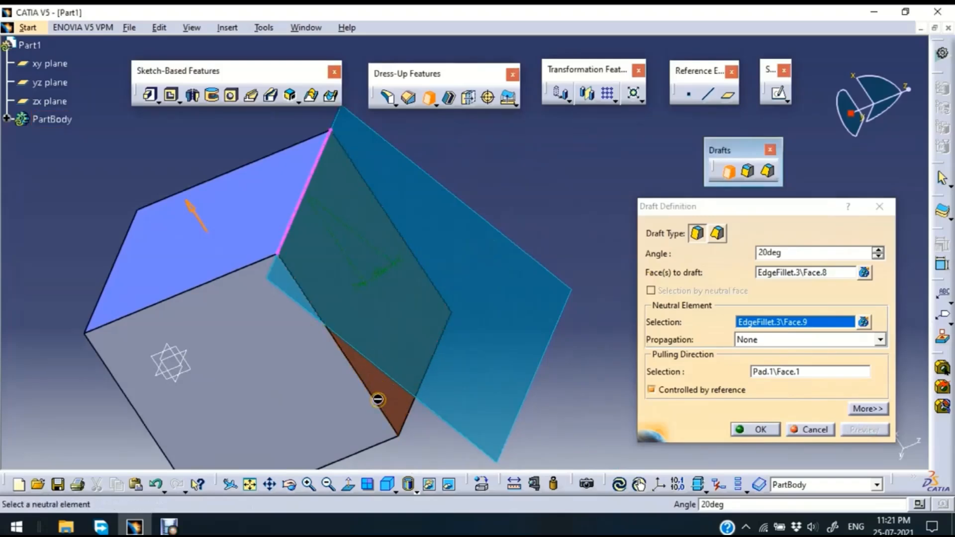
{"action": "left_click", "coordinate": [761, 429]}
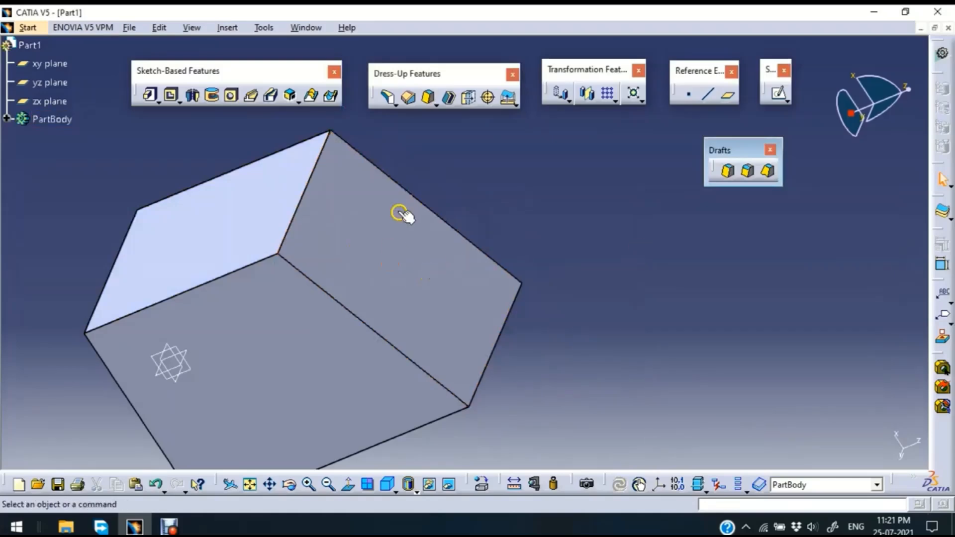
{"action": "middle_click_drag", "start_coordinate": [81, 264], "coordinate": [386, 215]}
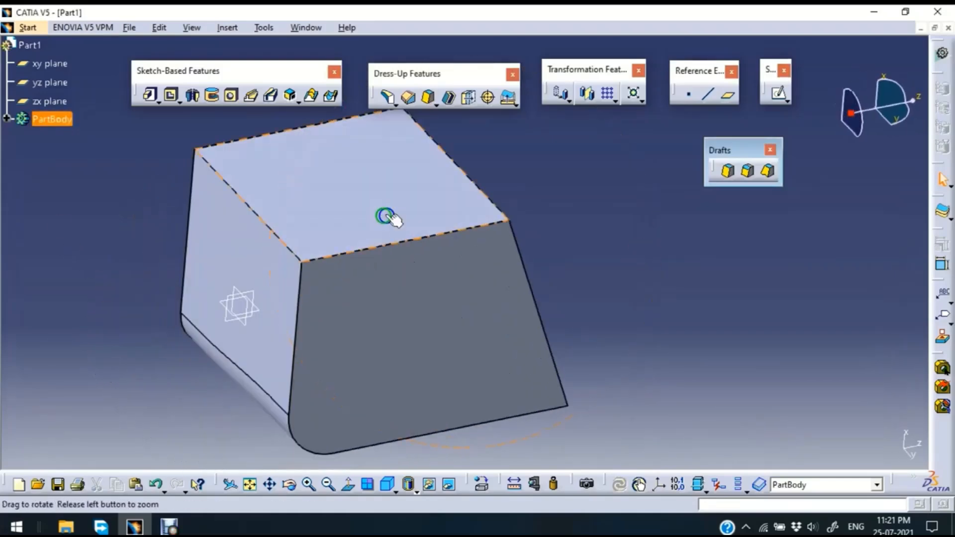
- Start a Variable Angle Draft on the dark trapezoidal face with the upper face as neutral element, adding two intermediate points along their shared edge
{"action": "left_click", "coordinate": [770, 174]}
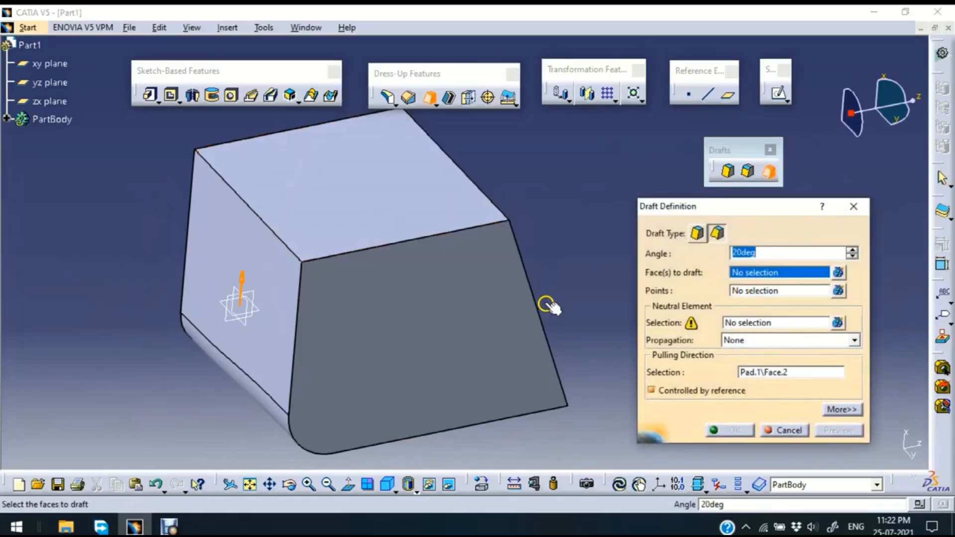
{"action": "left_click", "coordinate": [437, 314]}
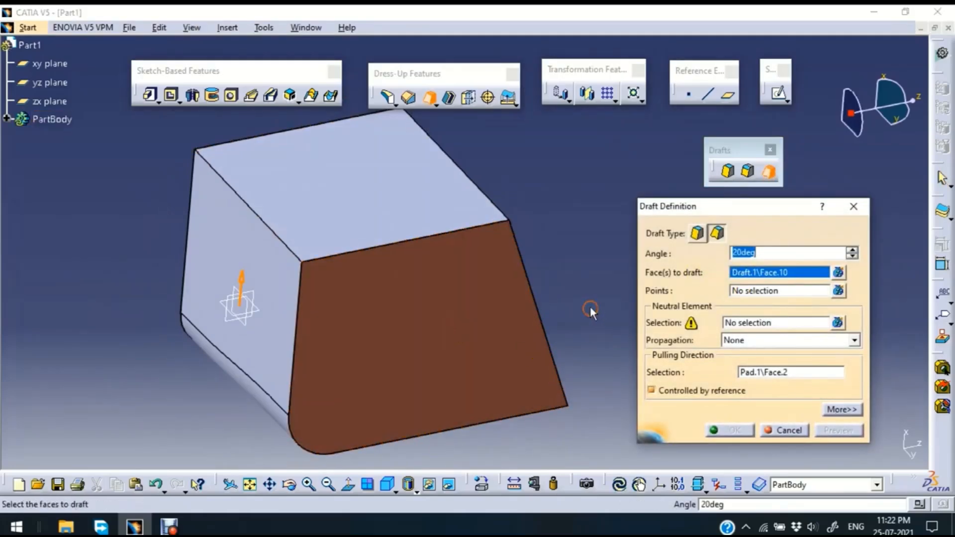
{"action": "left_click", "coordinate": [761, 324]}
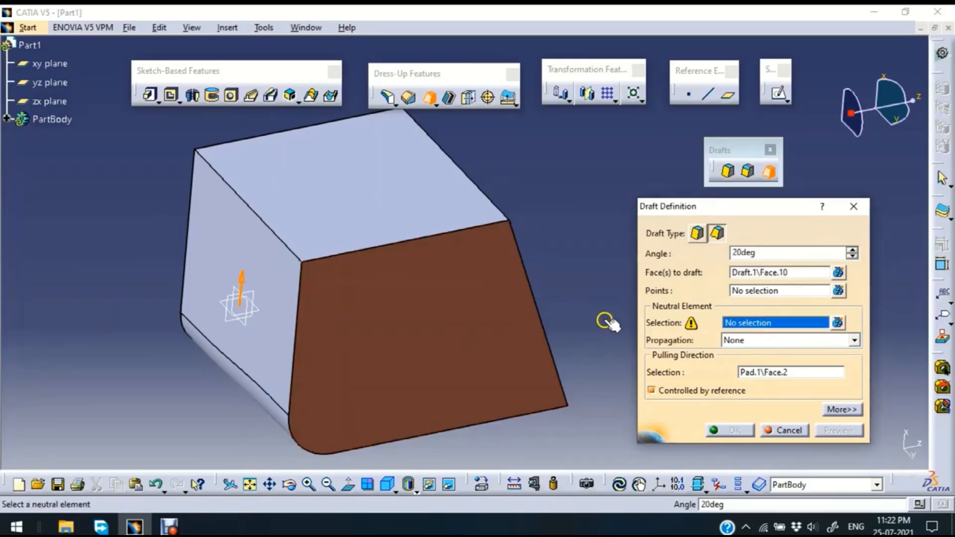
{"action": "left_click", "coordinate": [357, 192]}
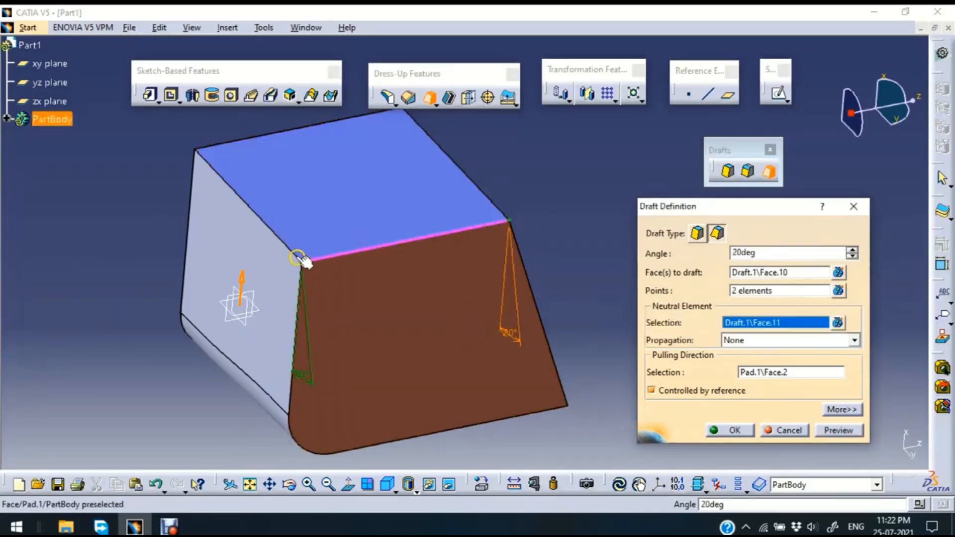
{"action": "left_click", "coordinate": [760, 291]}
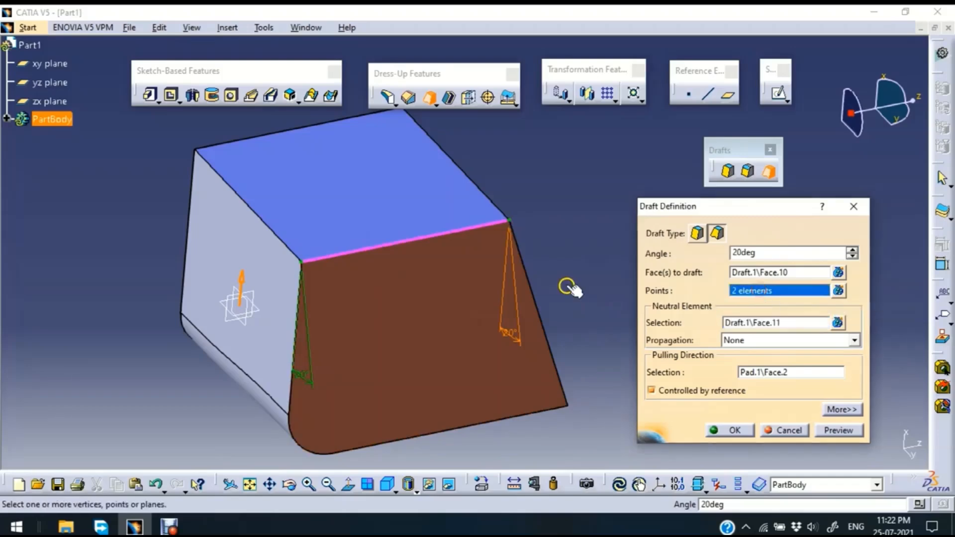
{"action": "left_click", "coordinate": [434, 234]}
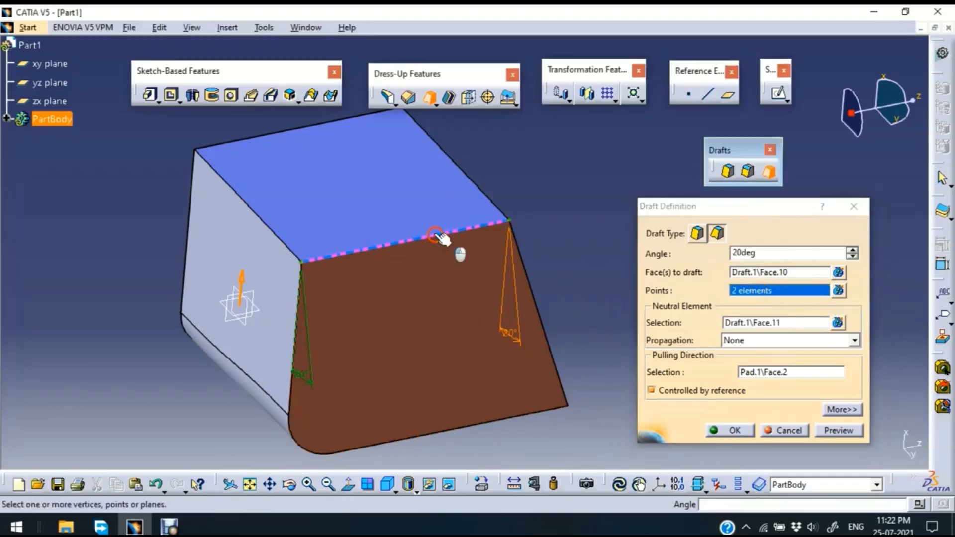
{"action": "left_click", "coordinate": [376, 247]}
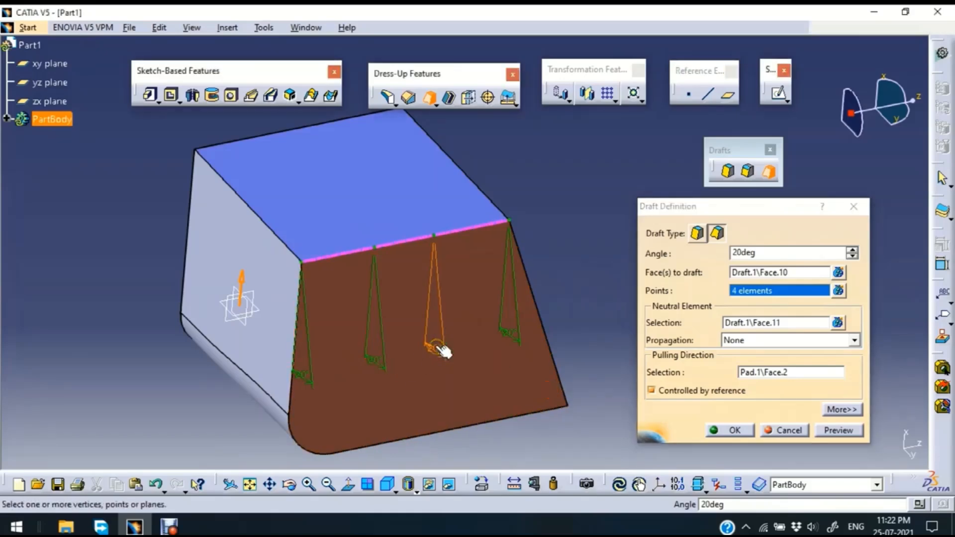
- Set the draft angle at both intermediate points to 30 deg and accept the variable angle draft
{"action": "double_click", "coordinate": [435, 347]}
{"action": "type", "text": "30"}
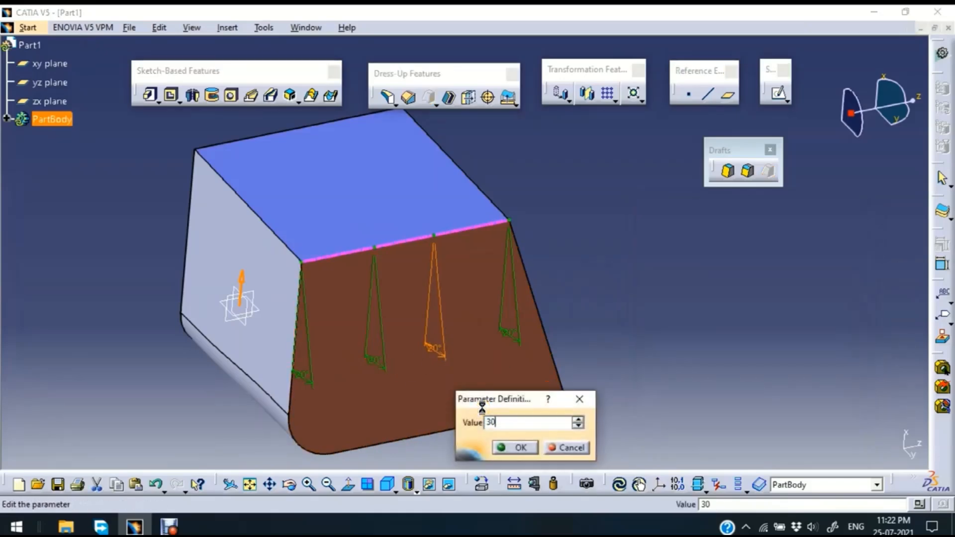
{"action": "left_click", "coordinate": [517, 447]}
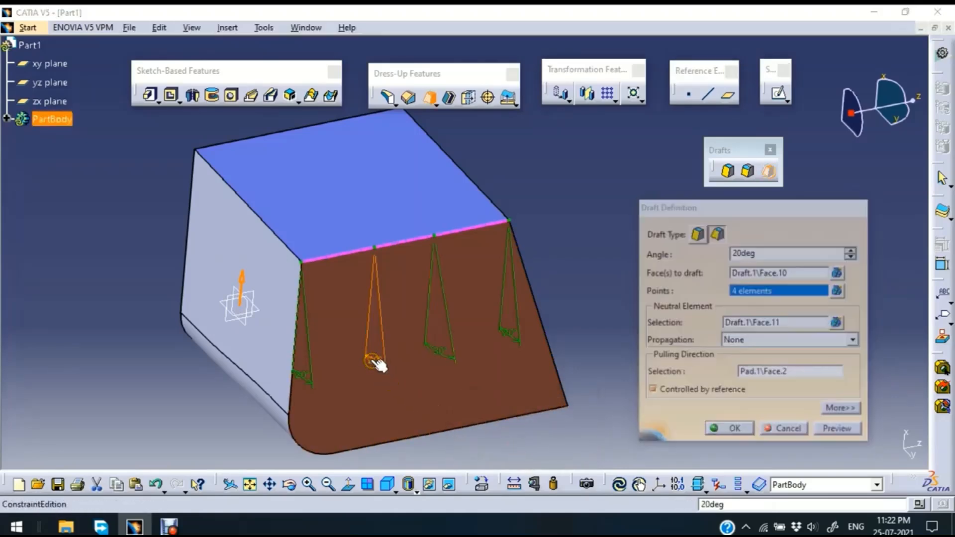
{"action": "double_click", "coordinate": [372, 362]}
{"action": "type", "text": "30"}
{"action": "key", "text": "Return"}
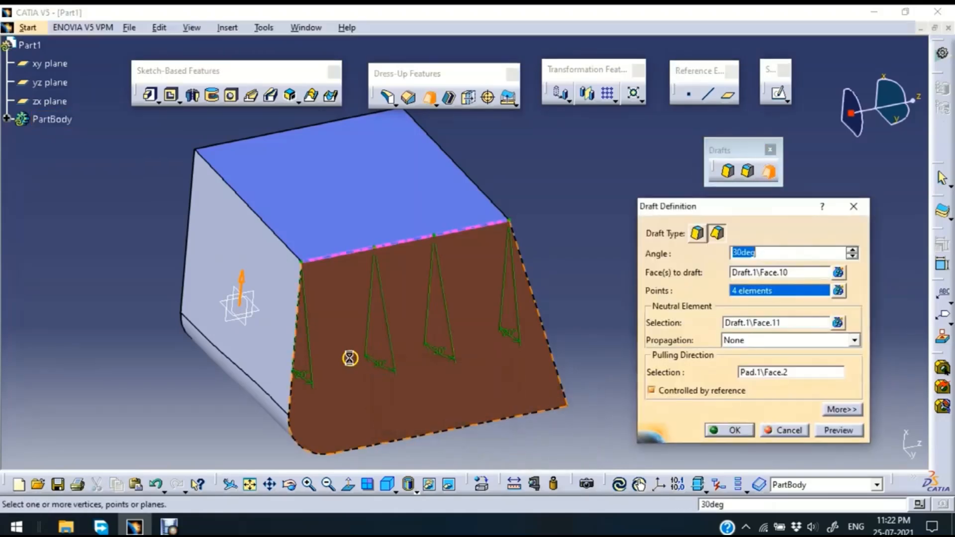
{"action": "left_click", "coordinate": [730, 430]}
{"action": "left_click", "coordinate": [656, 303]}
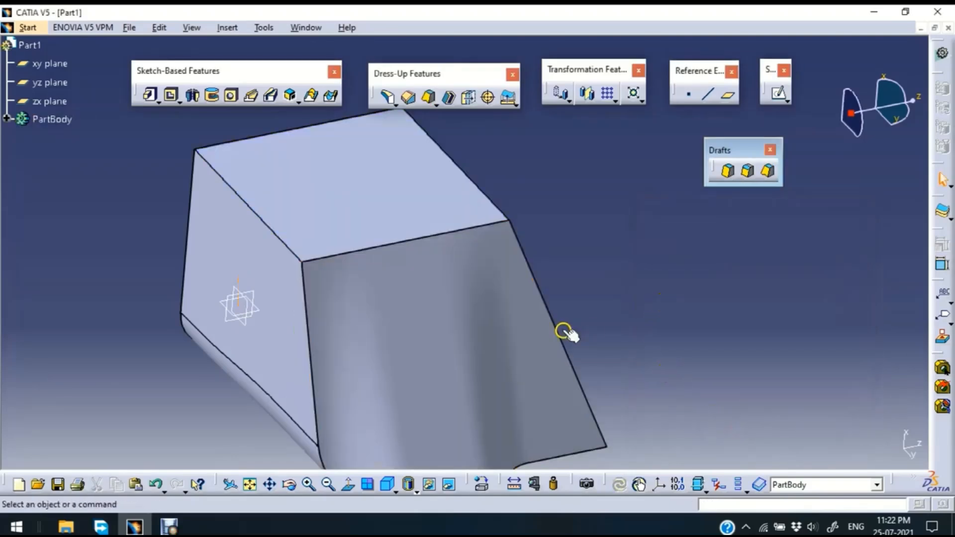
{"action": "middle_click_drag", "start_coordinate": [660, 300], "coordinate": [487, 340]}
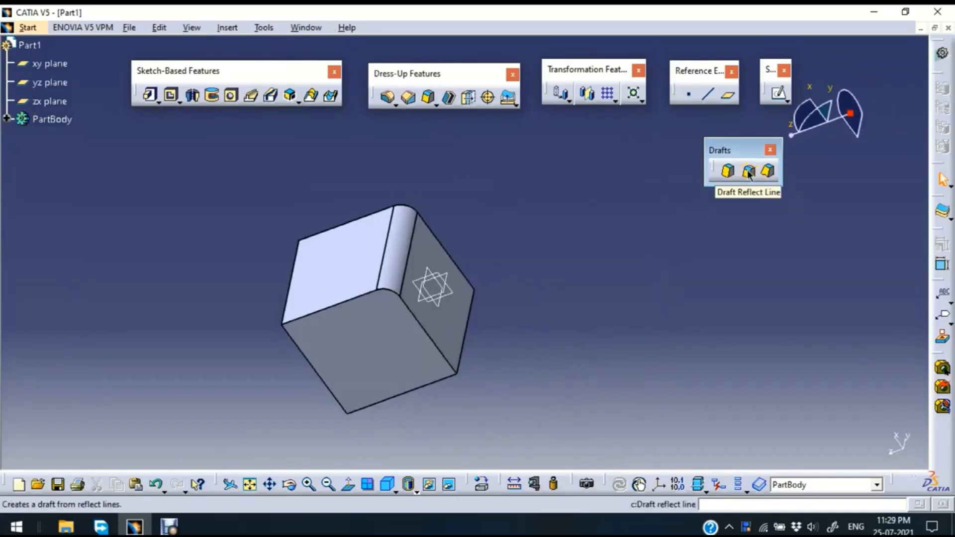
- Create a Draft Reflect Line of 30 deg on the cube's rounded fillet face, previewing it before accepting, and close the floating draft palette
{"action": "left_click", "coordinate": [748, 172]}
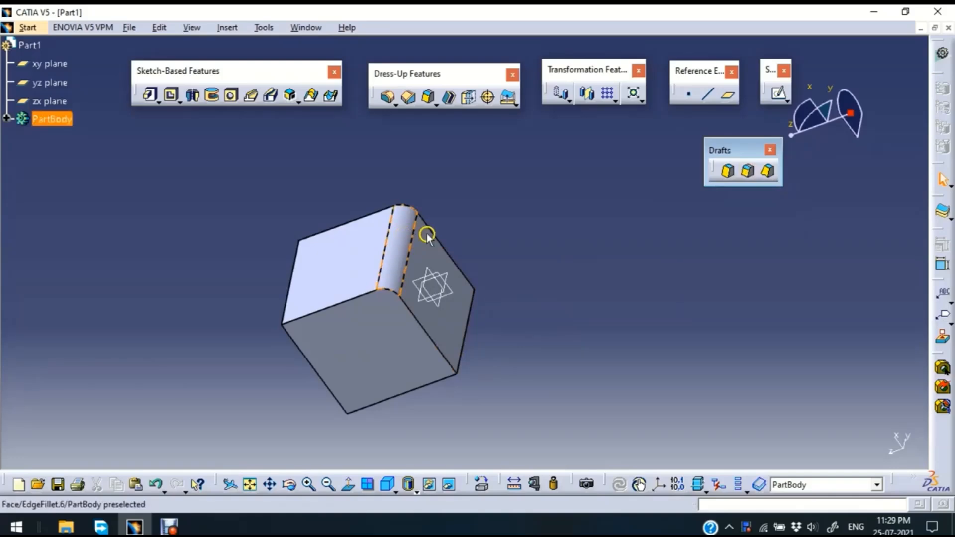
{"action": "left_click", "coordinate": [749, 172]}
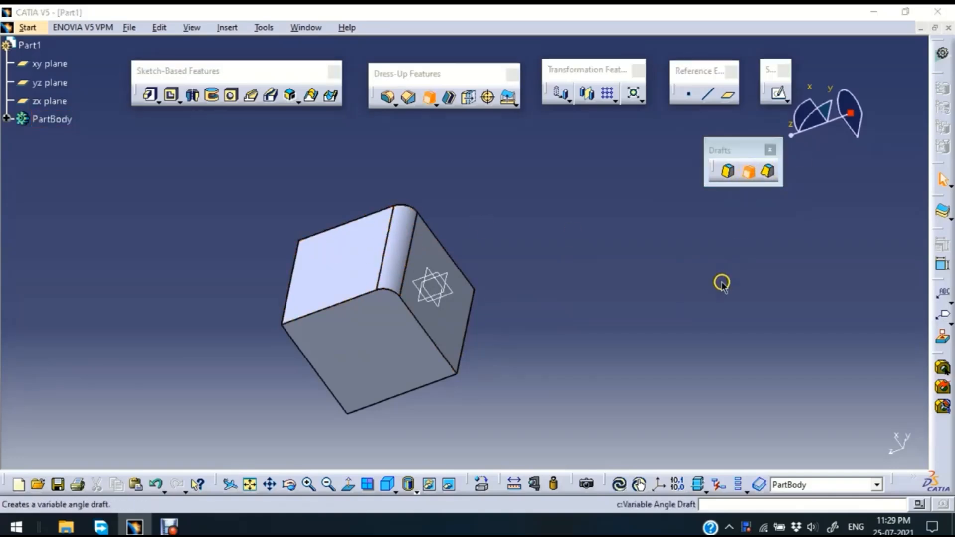
{"action": "left_click", "coordinate": [411, 238]}
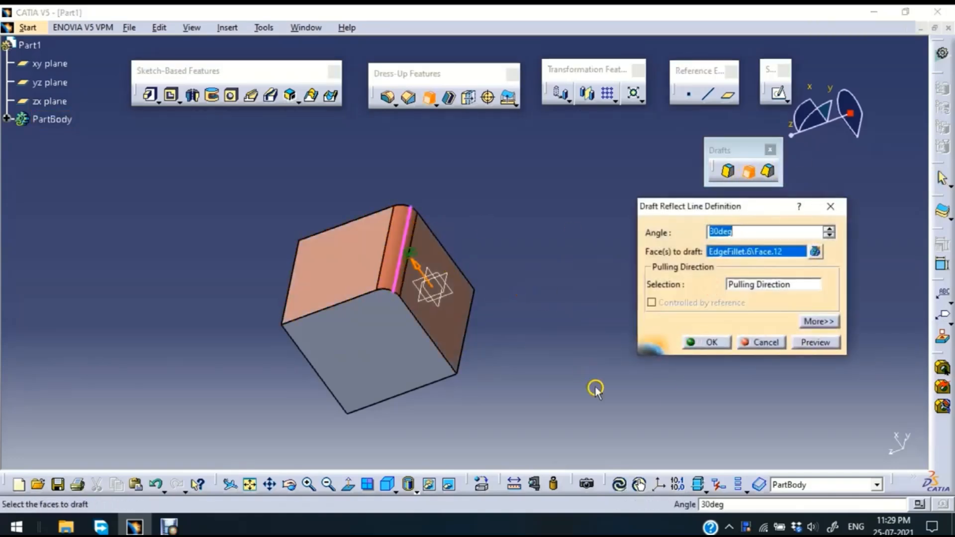
{"action": "left_click", "coordinate": [828, 343]}
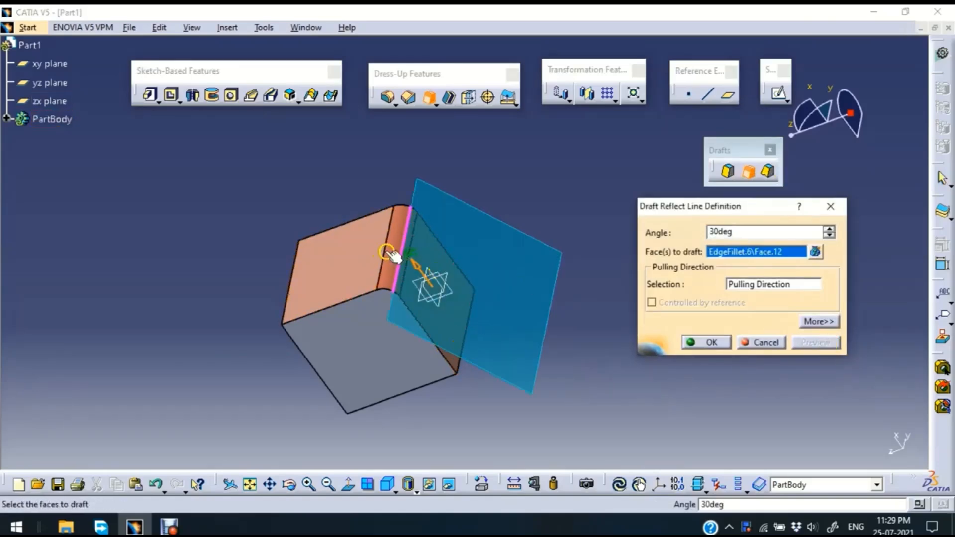
{"action": "left_click", "coordinate": [712, 342]}
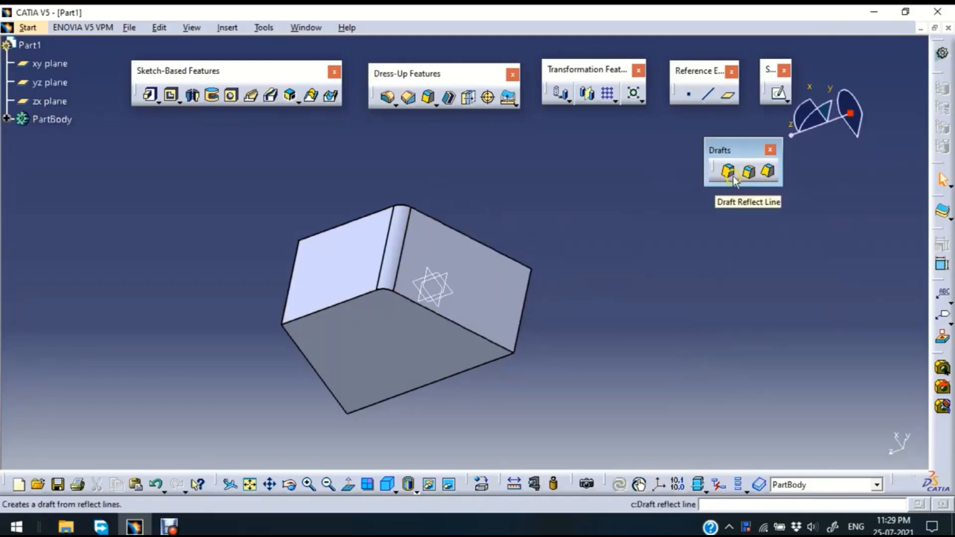
{"action": "left_click", "coordinate": [769, 154]}
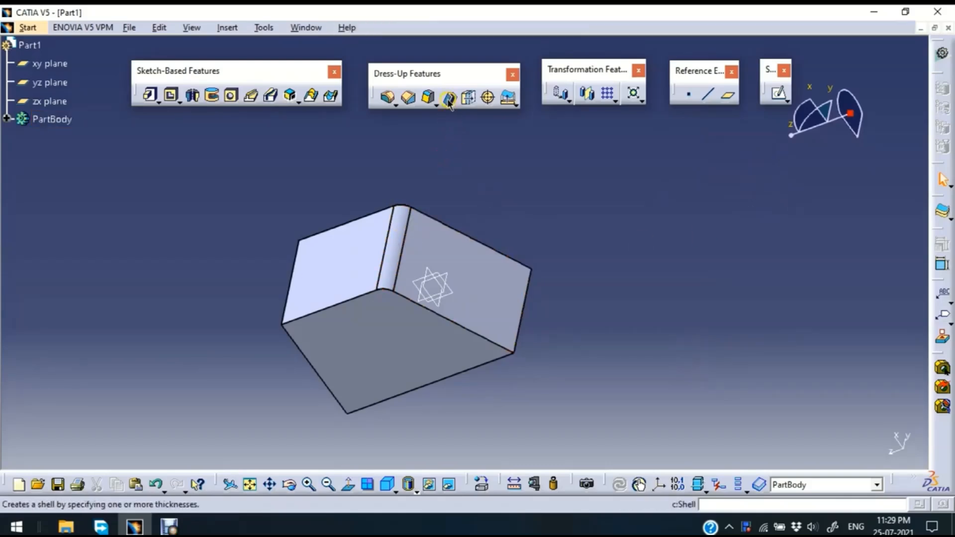
- Start a Shell on the solid and select the large slanted drafted face as the face to remove
{"action": "middle_click_drag", "start_coordinate": [636, 307], "coordinate": [564, 175]}
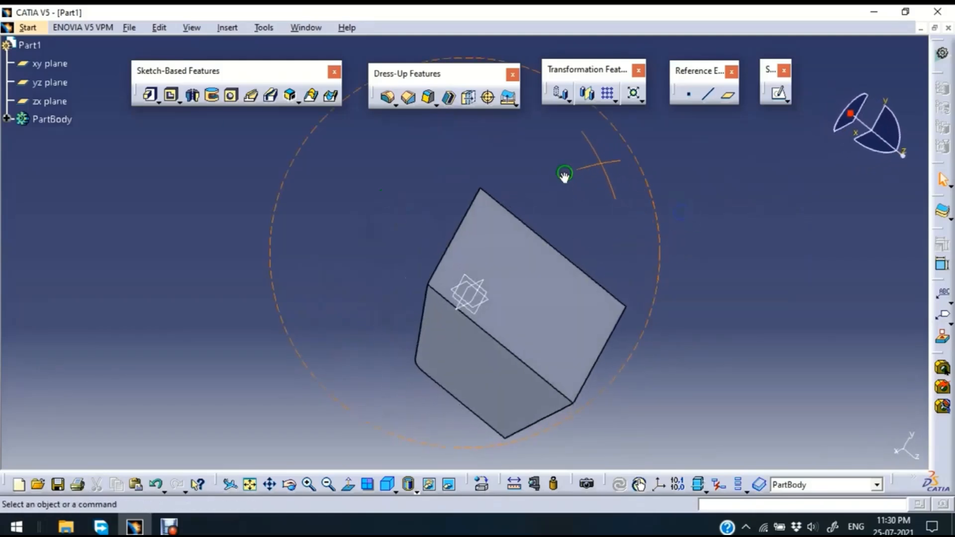
{"action": "left_click", "coordinate": [451, 99]}
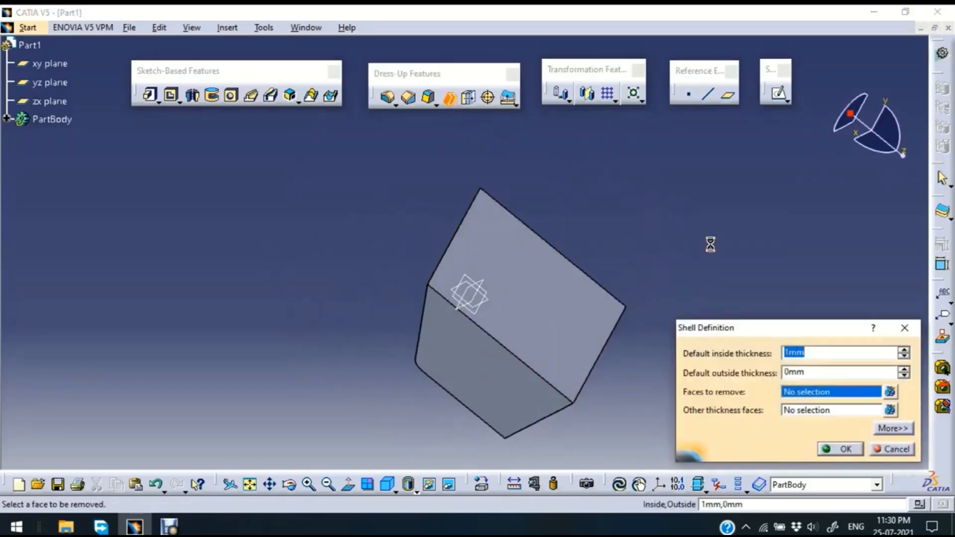
{"action": "left_click", "coordinate": [546, 309]}
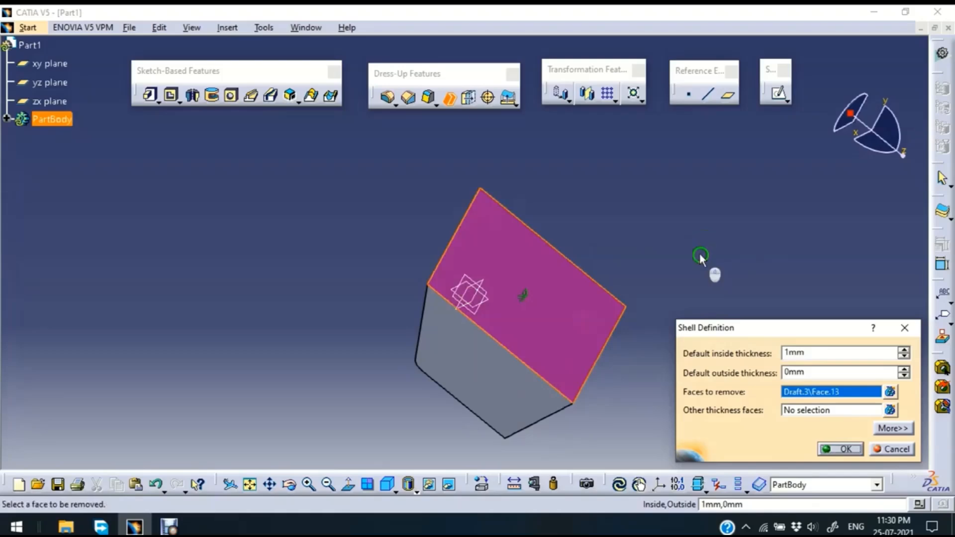
{"action": "middle_click_drag", "start_coordinate": [714, 258], "coordinate": [572, 159]}
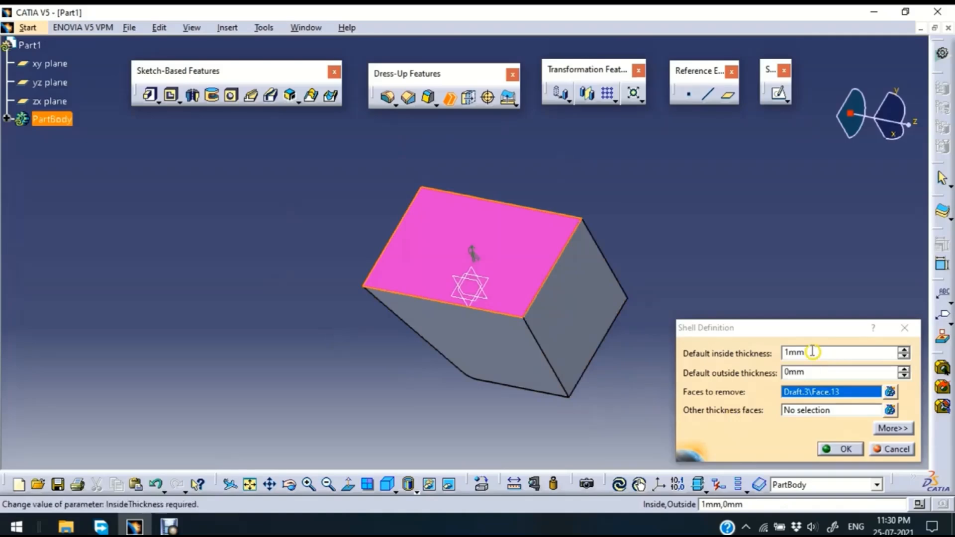
- Shell the block with the selected face removed, setting the default inside thickness to 2 mm
{"action": "left_click", "coordinate": [754, 353]}
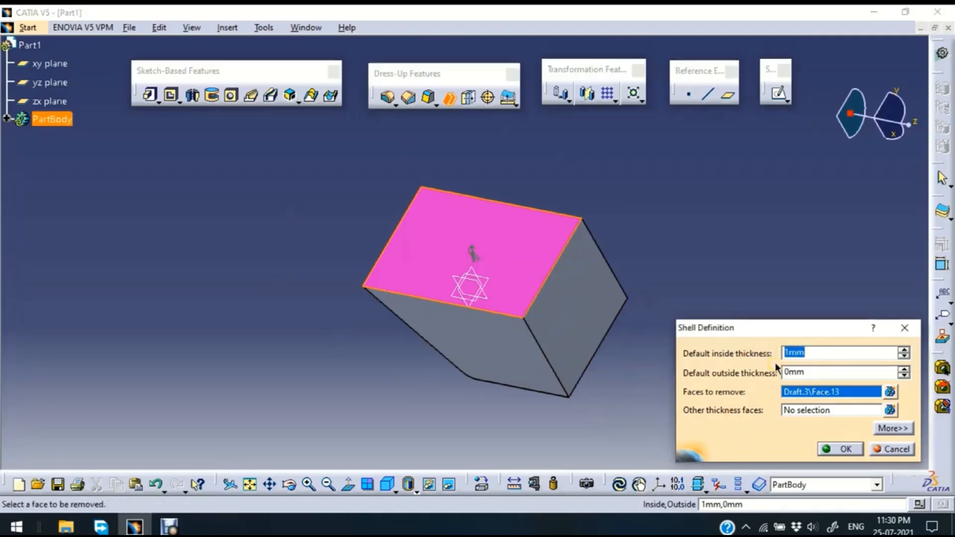
{"action": "type", "text": "2"}
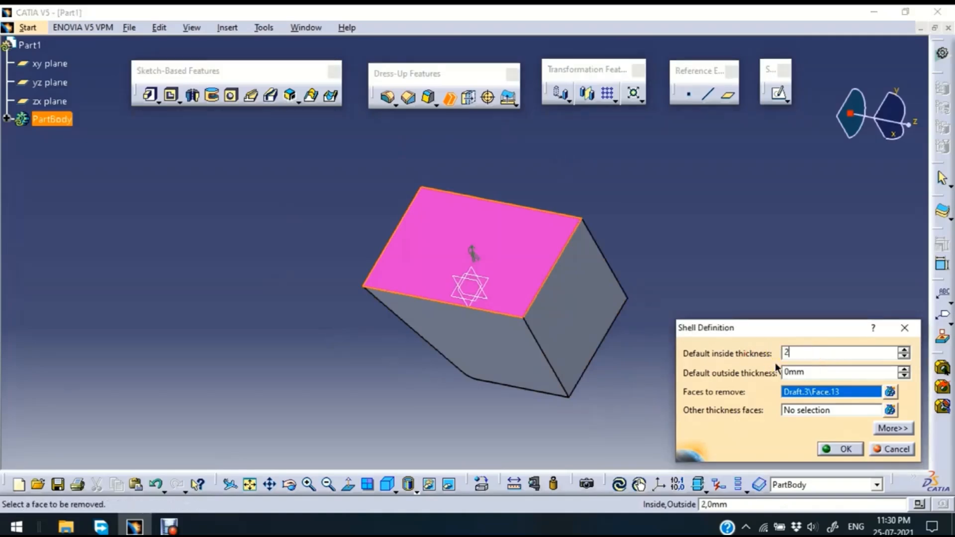
{"action": "left_click", "coordinate": [861, 450]}
{"action": "middle_click_drag", "start_coordinate": [627, 192], "coordinate": [611, 330]}
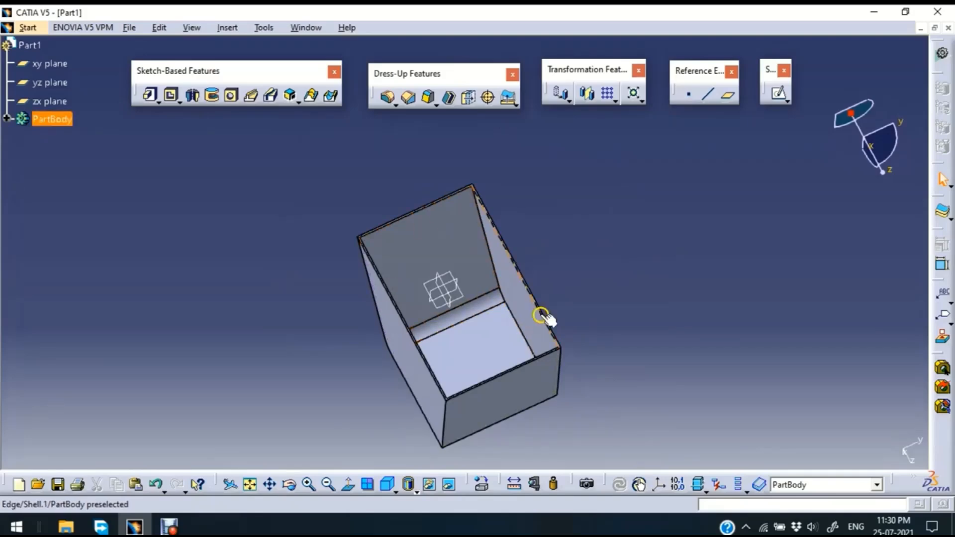
{"action": "middle_click_drag", "start_coordinate": [543, 315], "coordinate": [592, 226]}
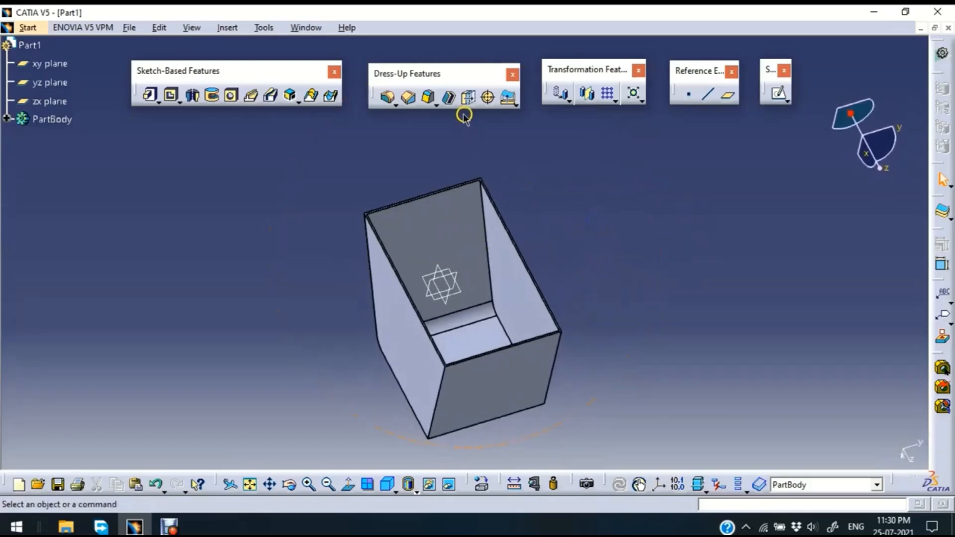
- Apply a 10 mm Thickness to the inner face of the shelled box's right side wall
{"action": "left_click", "coordinate": [468, 98]}
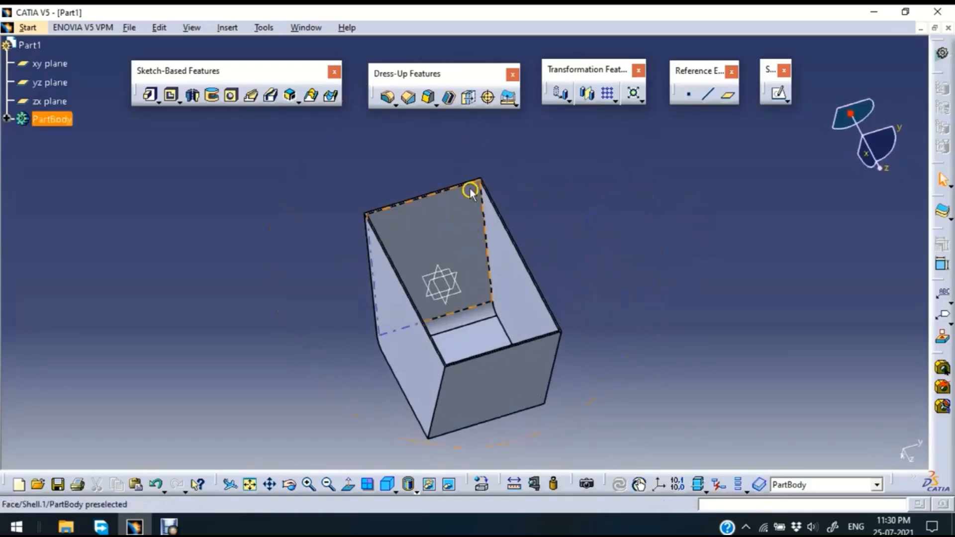
{"action": "key", "text": "Escape"}
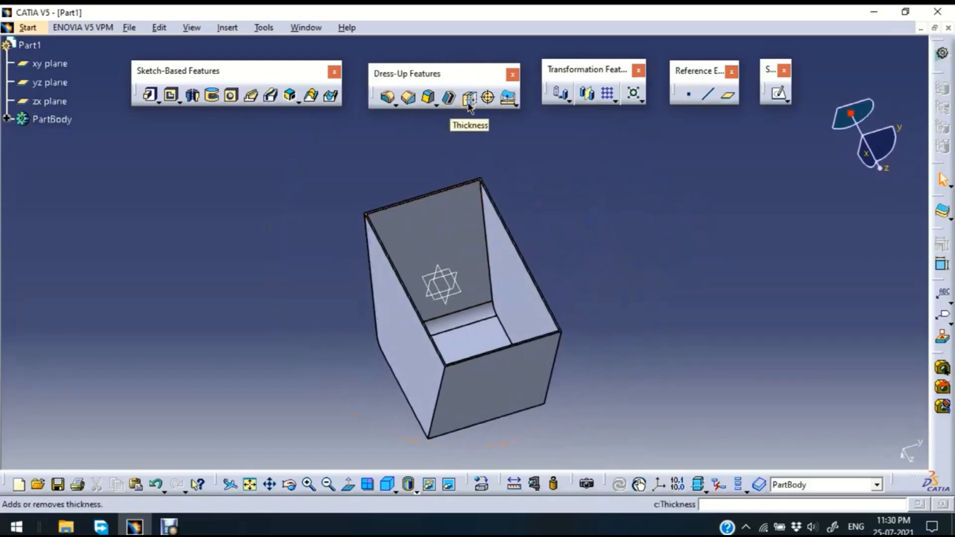
{"action": "left_click", "coordinate": [469, 98]}
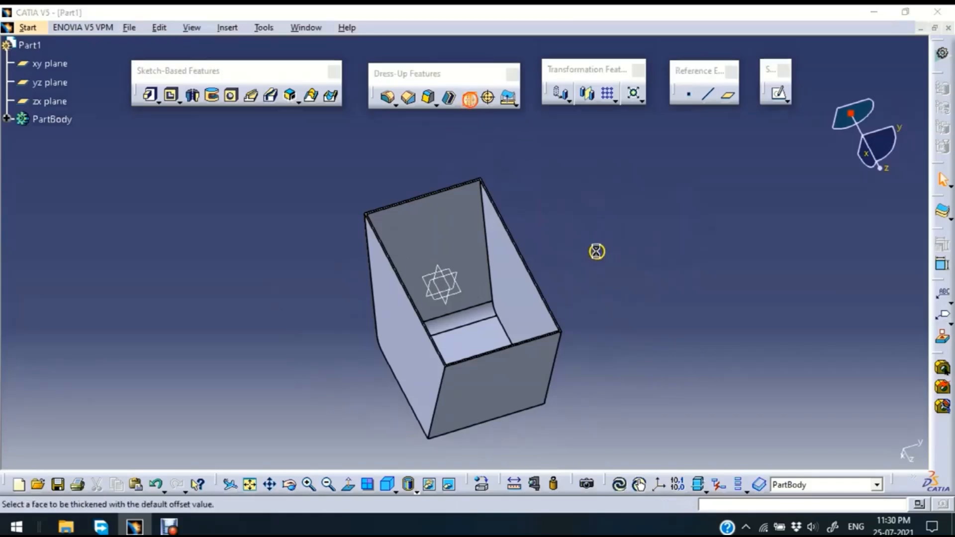
{"action": "left_click", "coordinate": [510, 284]}
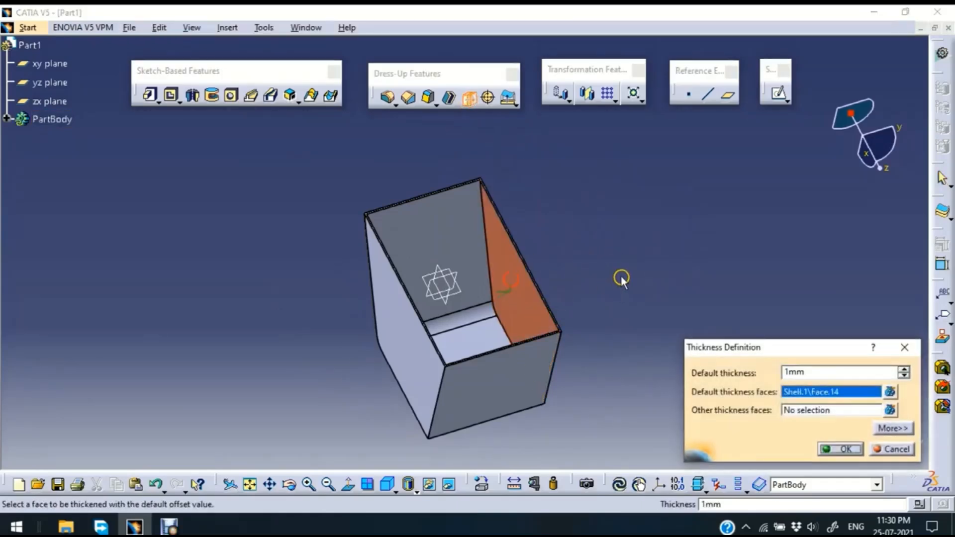
{"action": "double_click", "coordinate": [809, 369]}
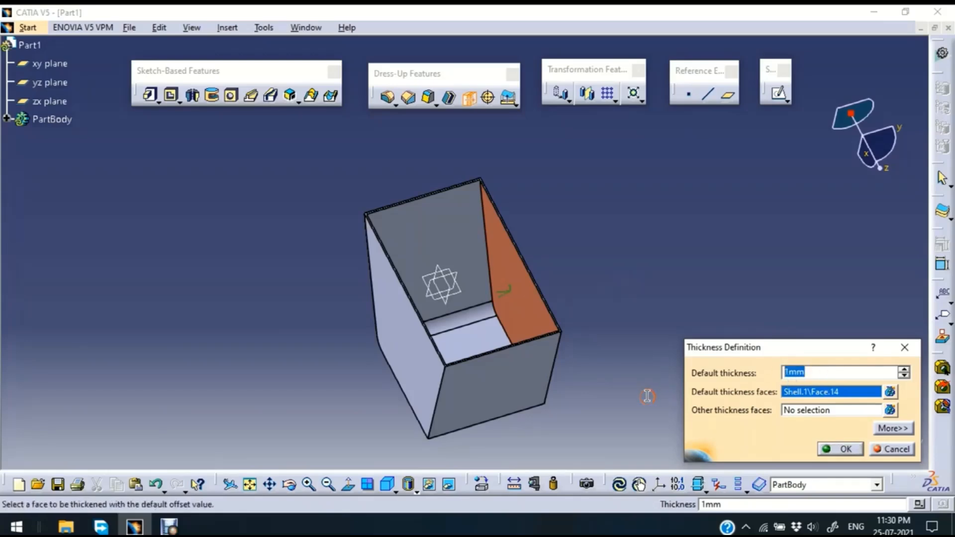
{"action": "type", "text": "10"}
{"action": "left_click", "coordinate": [846, 449]}
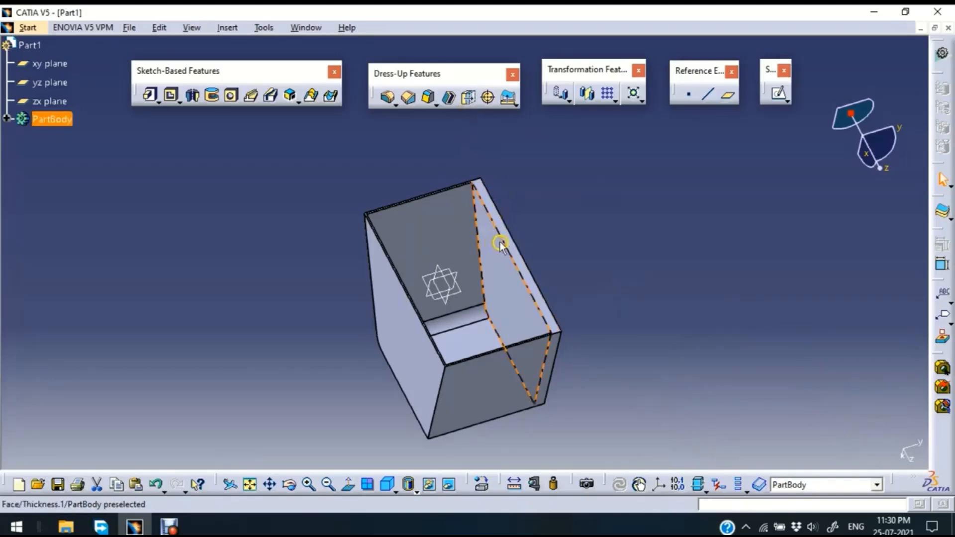
{"action": "left_click", "coordinate": [594, 258]}
{"action": "middle_click_drag", "start_coordinate": [580, 186], "coordinate": [572, 259]}
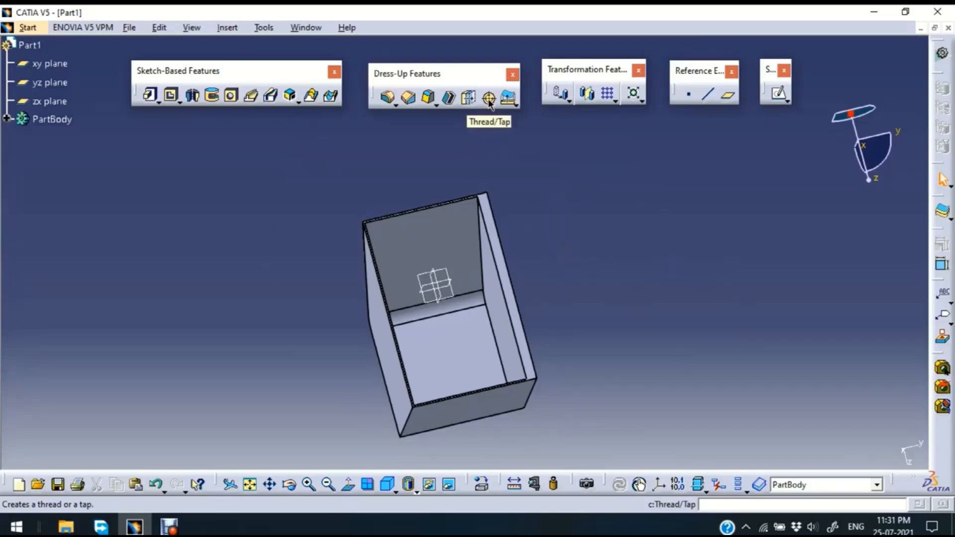
{"action": "left_click", "coordinate": [489, 101]}
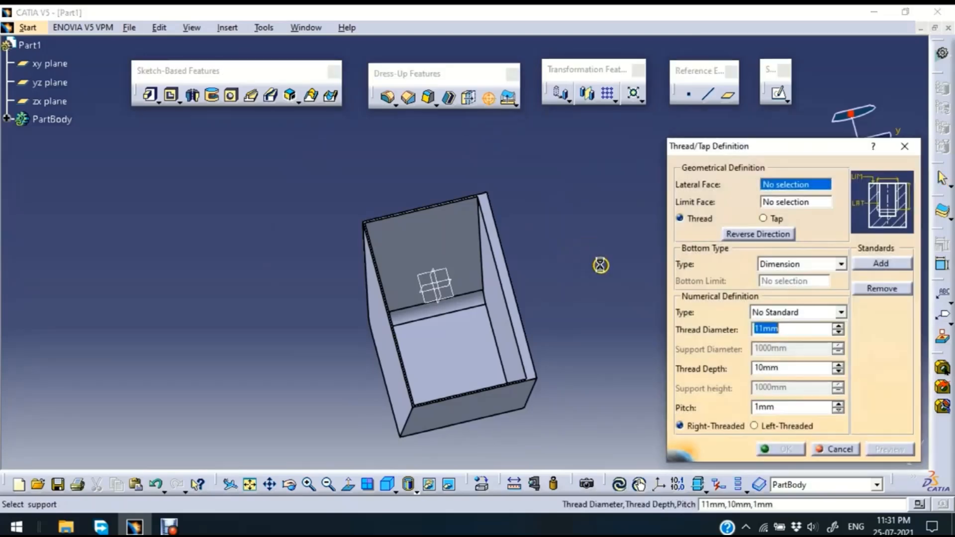
{"action": "middle_click_drag", "start_coordinate": [601, 264], "coordinate": [410, 260]}
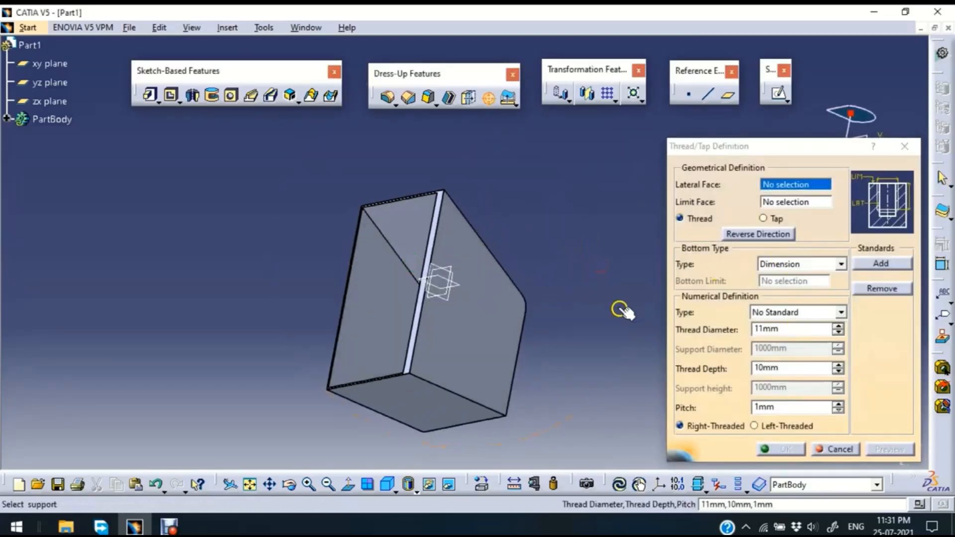
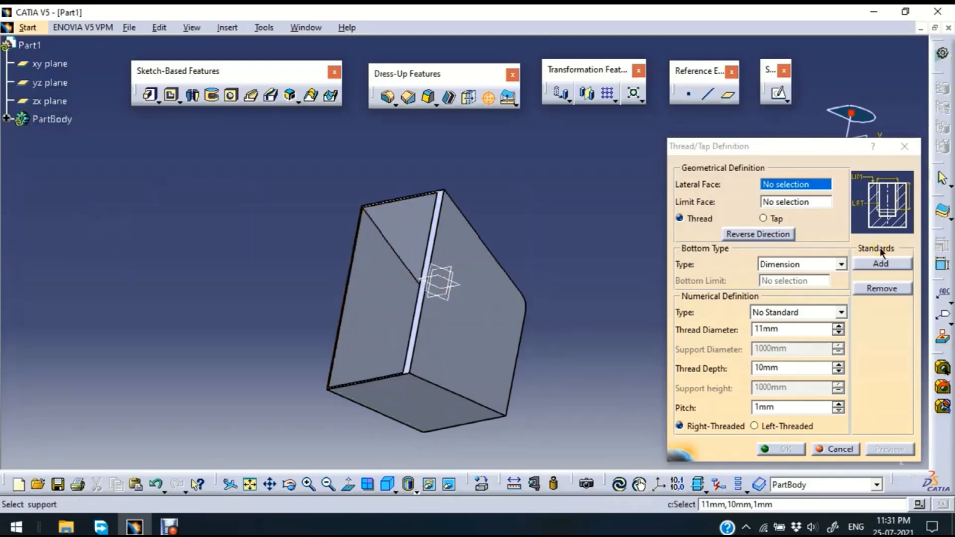
{"action": "left_click", "coordinate": [7, 118]}
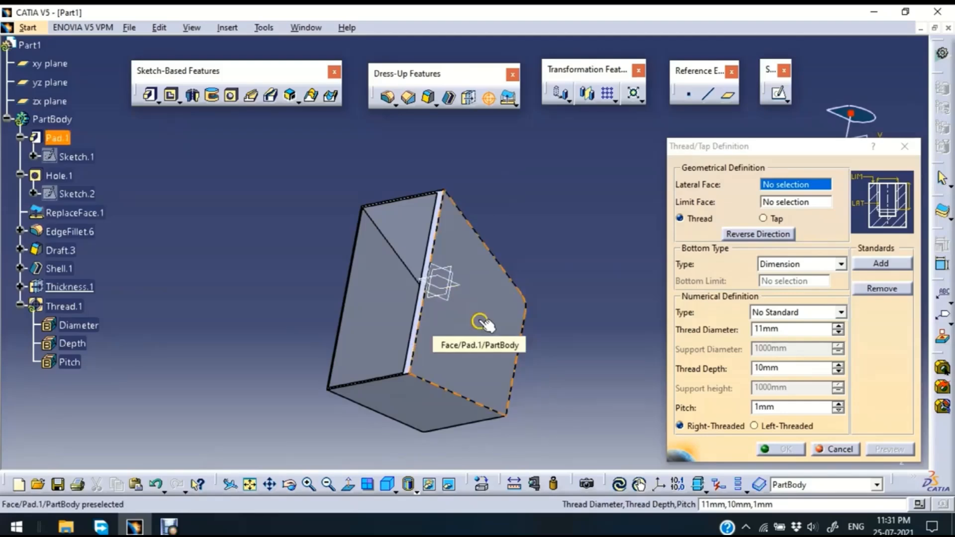
{"action": "left_click", "coordinate": [837, 449]}
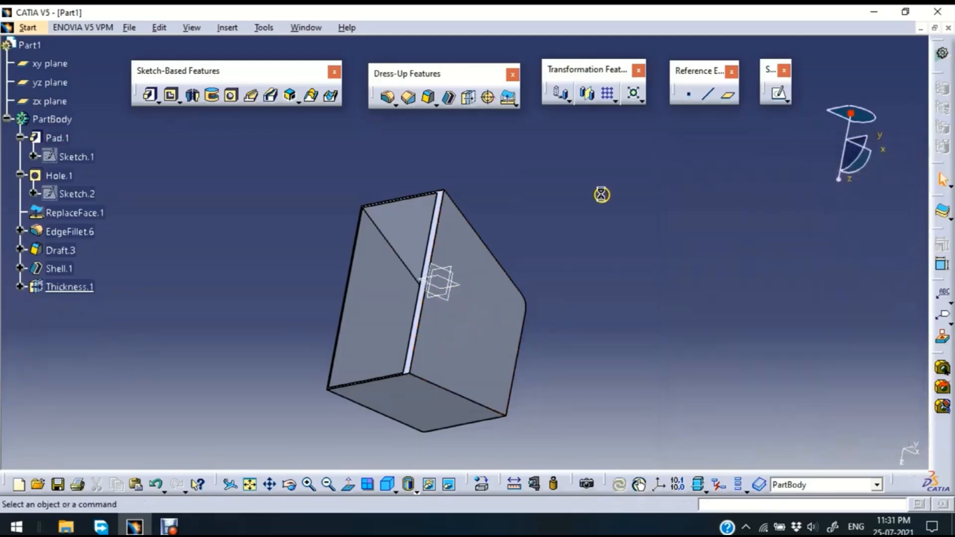
- Detach the Remove Face and Replace Face tools as a separate floating toolbar
{"action": "left_click", "coordinate": [515, 103]}
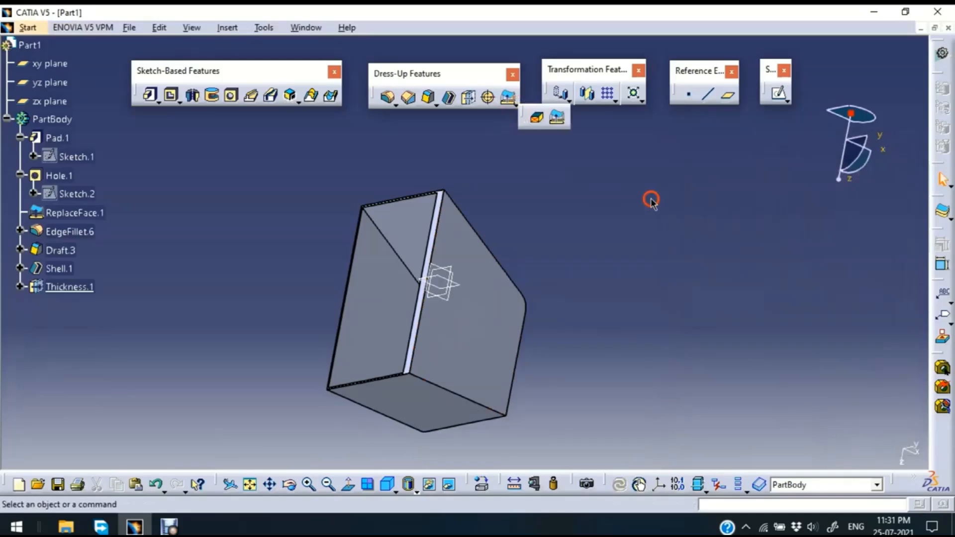
{"action": "left_click_drag", "start_coordinate": [651, 200], "coordinate": [652, 202]}
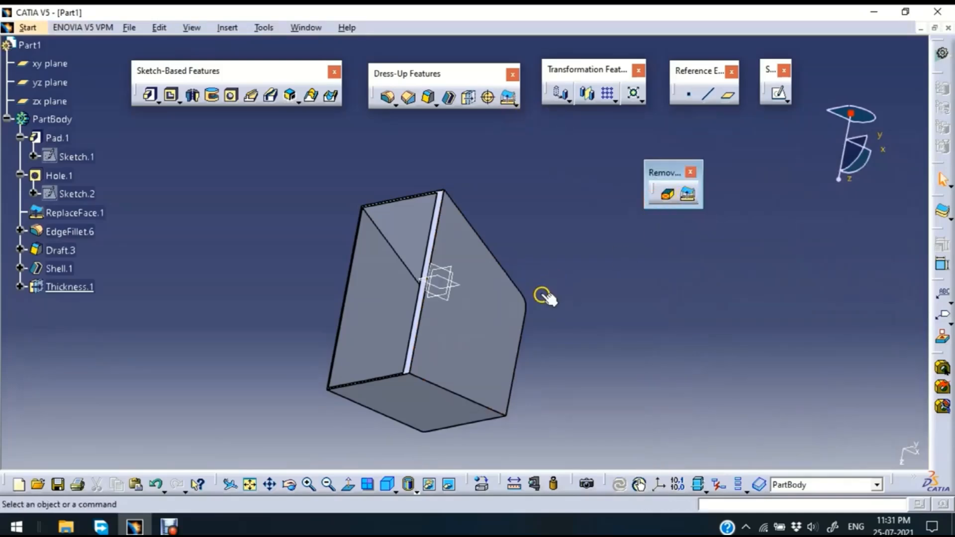
{"action": "left_click", "coordinate": [410, 235]}
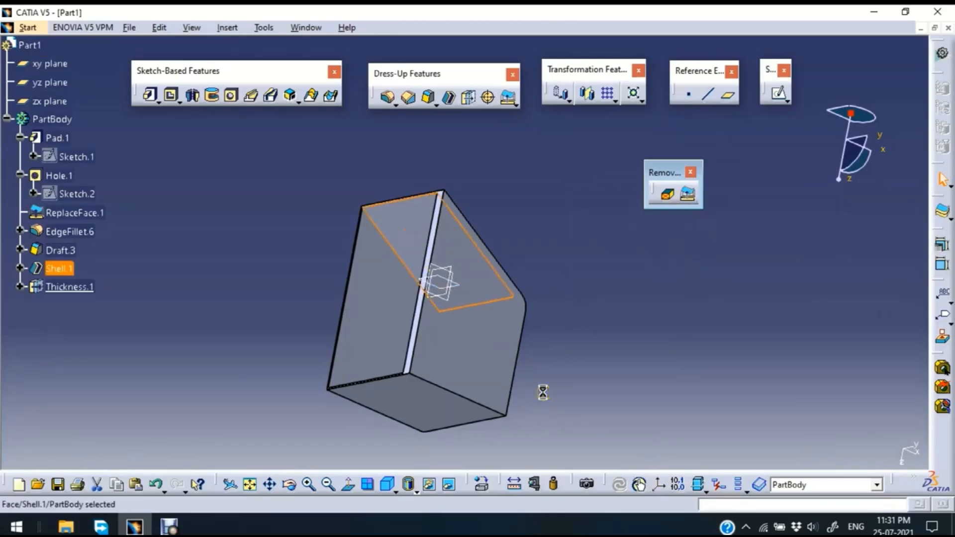
{"action": "key", "text": "Delete"}
{"action": "left_click", "coordinate": [836, 445]}
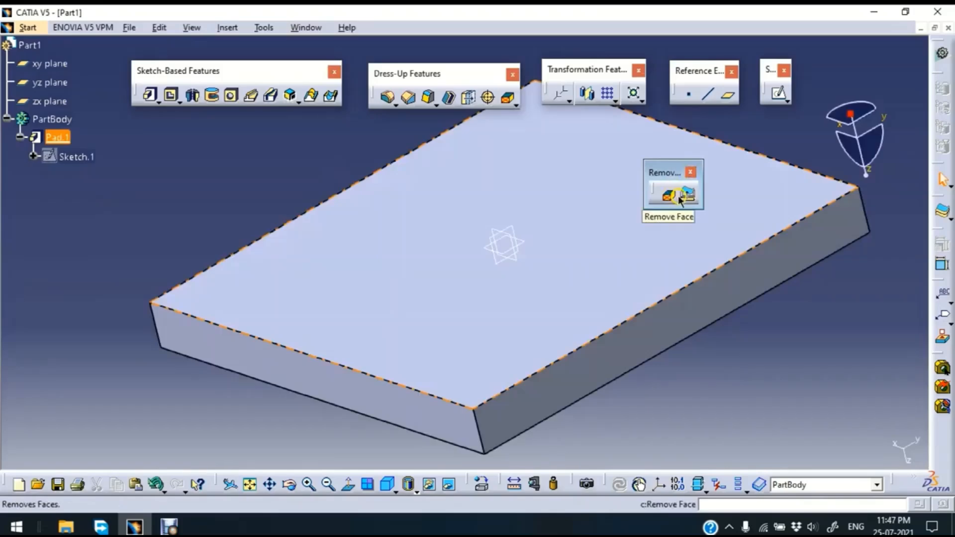
{"action": "left_click", "coordinate": [796, 331]}
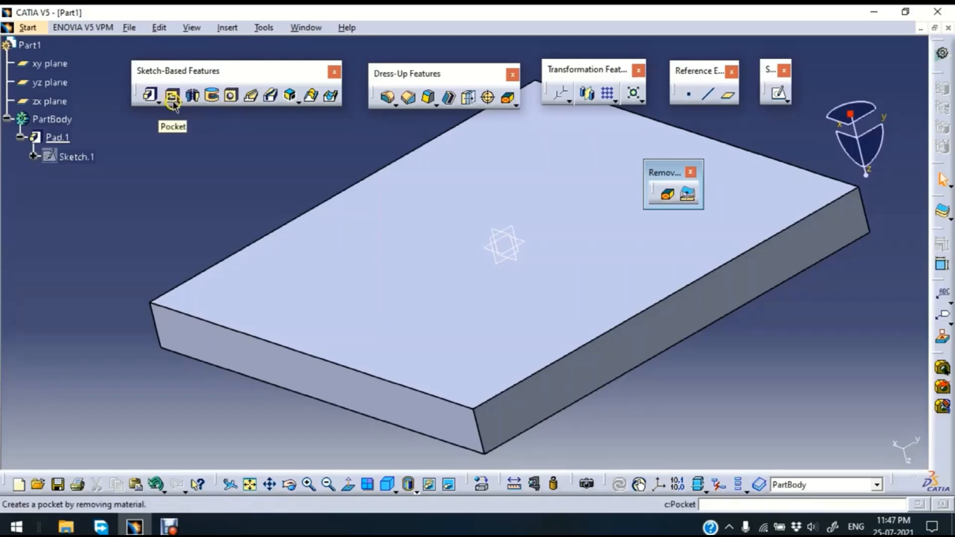
- Start a blind, flat-bottomed hole on the plate's top face near its front corner and set the diameter to 50 mm
{"action": "left_click", "coordinate": [232, 96]}
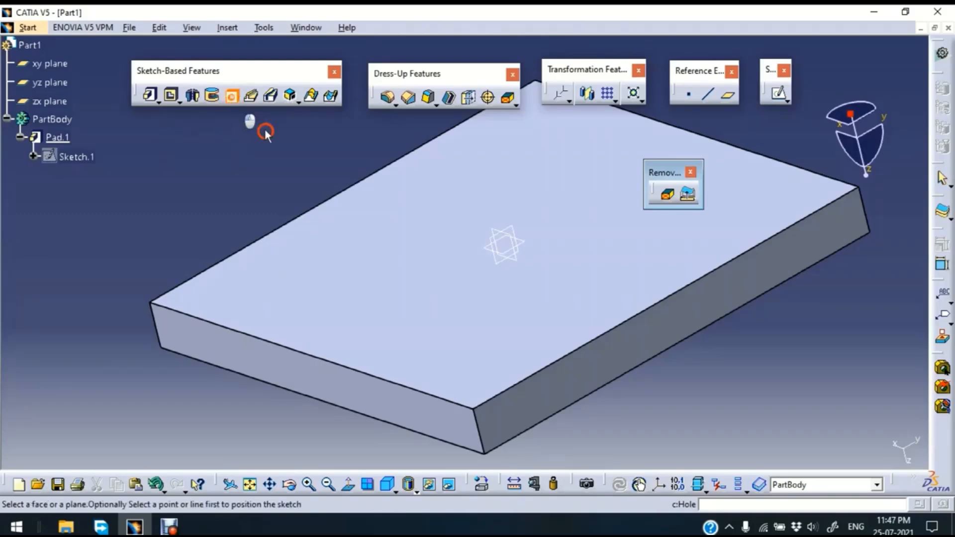
{"action": "left_click", "coordinate": [492, 337]}
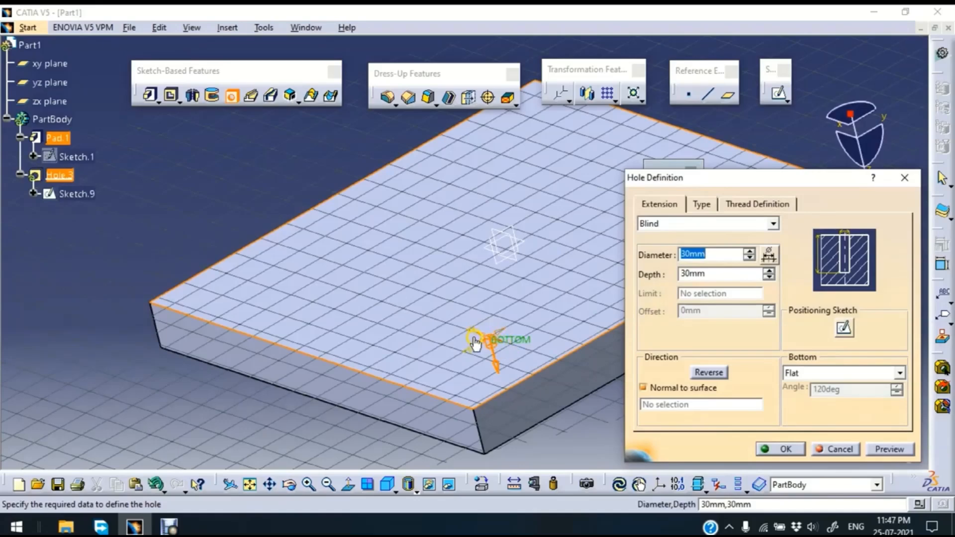
{"action": "middle_click_drag", "start_coordinate": [561, 427], "coordinate": [677, 273]}
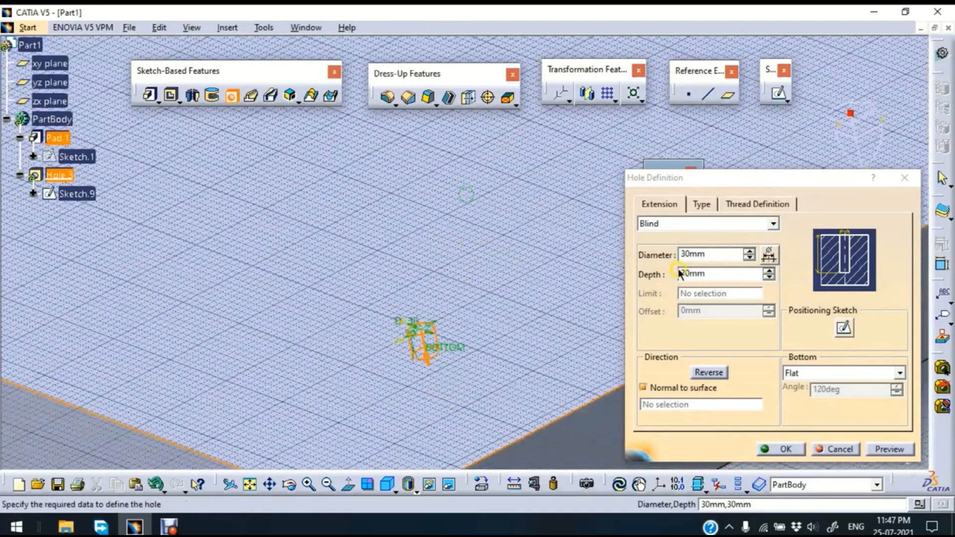
{"action": "left_click", "coordinate": [679, 261]}
{"action": "double_click", "coordinate": [680, 262]}
{"action": "type", "text": "50"}
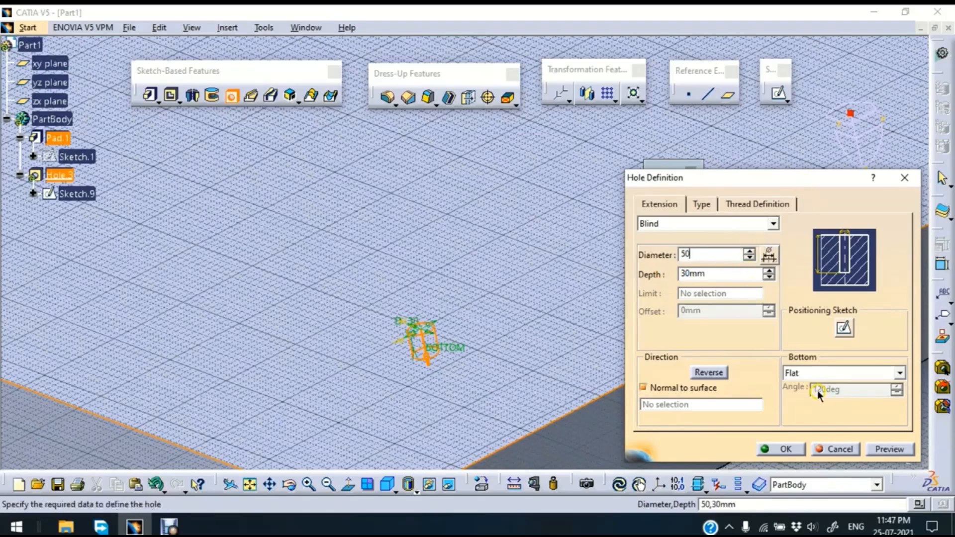
{"action": "left_click", "coordinate": [893, 451]}
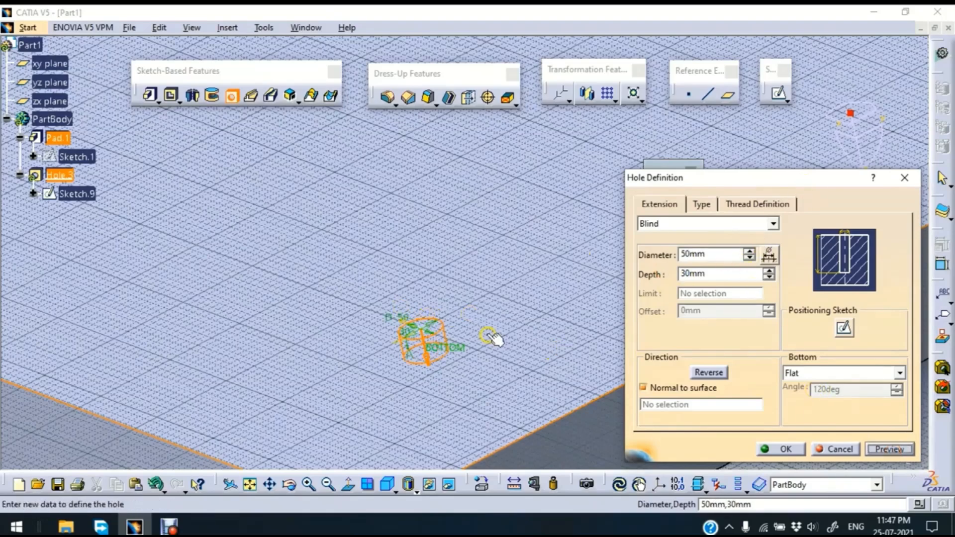
{"action": "middle_click_drag", "start_coordinate": [463, 216], "coordinate": [486, 326]}
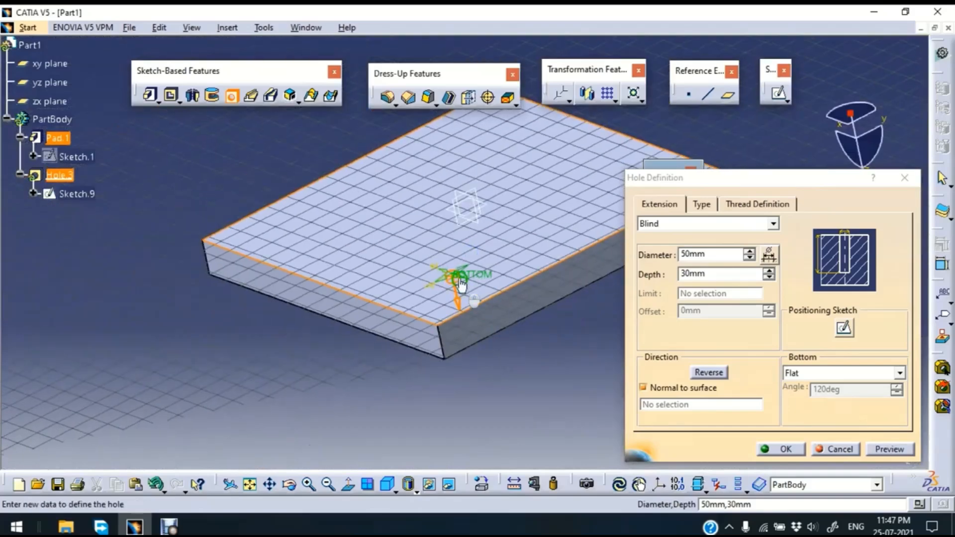
- In the hole's positioning sketch, dimension the centre point 300 mm from the plate's left edge
{"action": "left_click", "coordinate": [844, 328]}
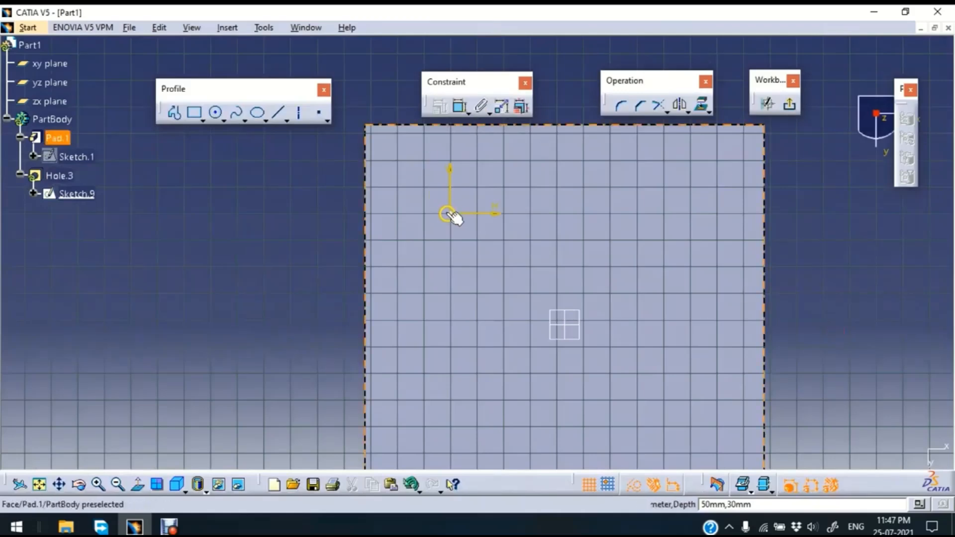
{"action": "mouse_move", "coordinate": [284, 239]}
{"action": "middle_mouse_down"}
{"action": "mouse_move", "coordinate": [245, 267]}
{"action": "mouse_move", "coordinate": [247, 294]}
{"action": "middle_mouse_up"}
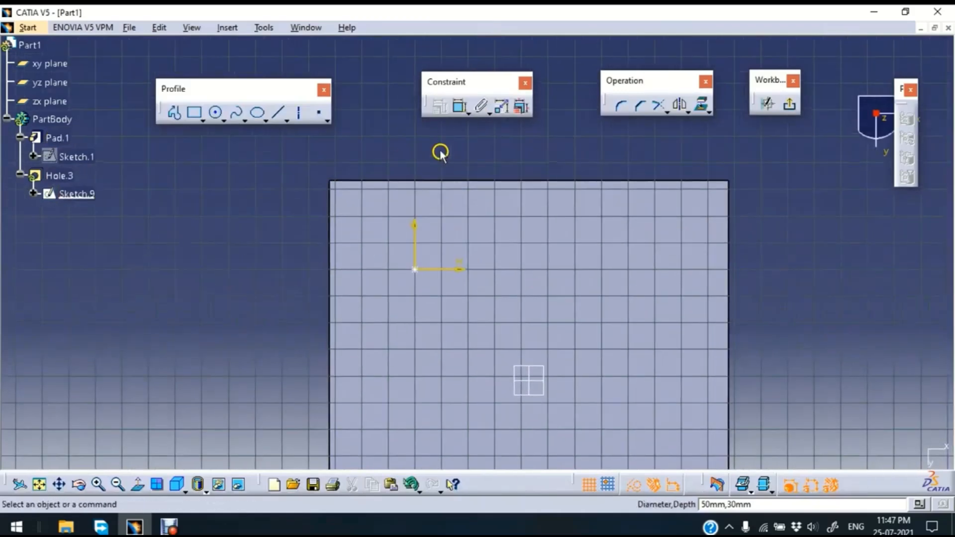
{"action": "left_click", "coordinate": [458, 106]}
{"action": "left_click", "coordinate": [415, 269]}
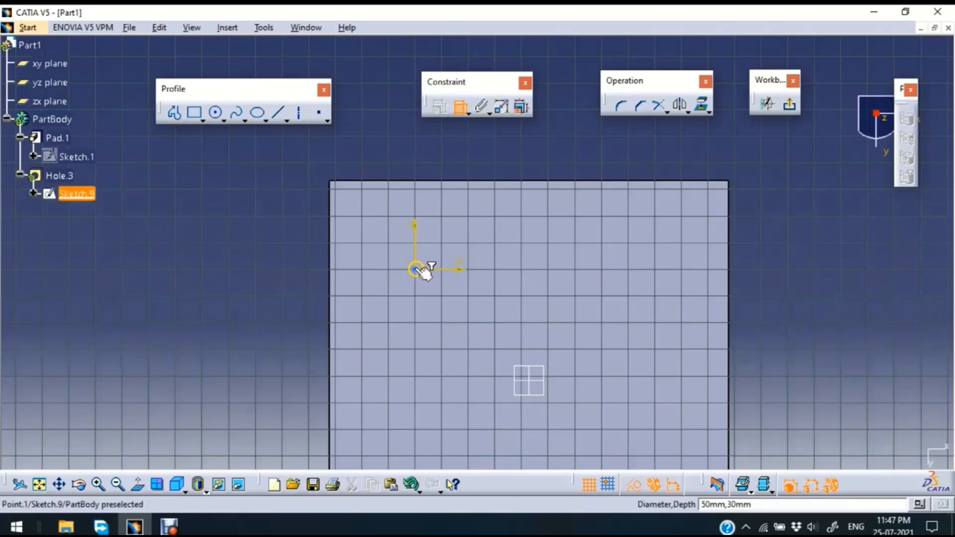
{"action": "left_click", "coordinate": [329, 266]}
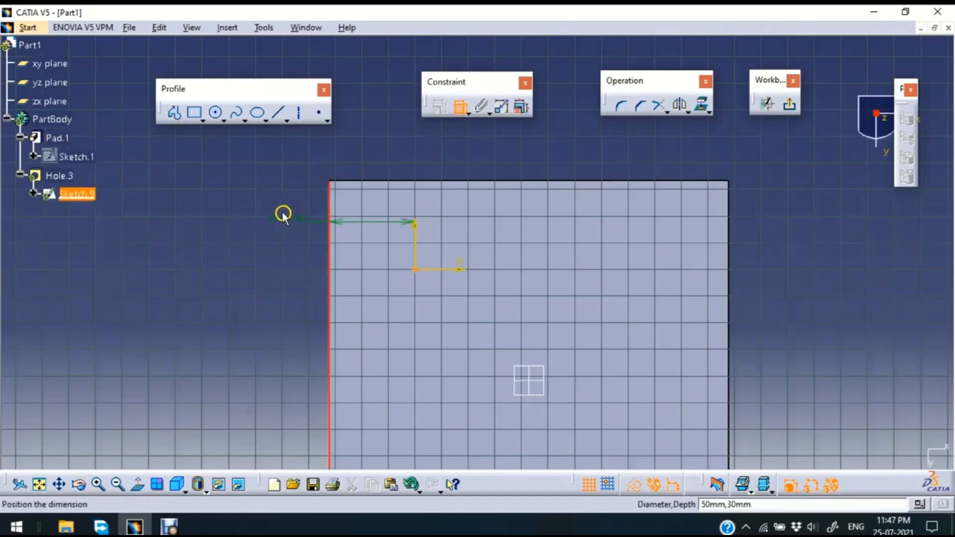
{"action": "left_click", "coordinate": [368, 138]}
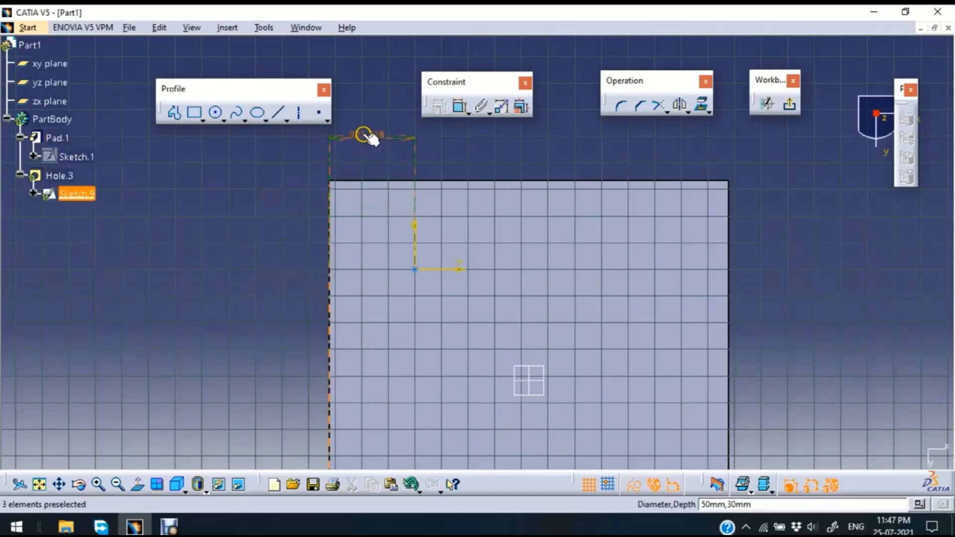
{"action": "double_click", "coordinate": [365, 135]}
{"action": "type", "text": "300"}
{"action": "key", "text": "Return"}
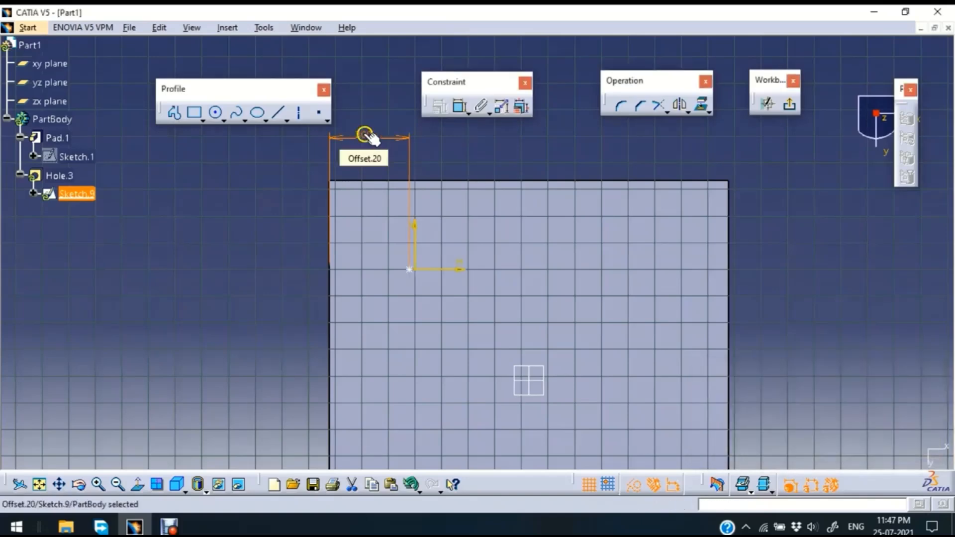
- Dimension the hole's centre point 300 mm from the plate's upper edge, and finish the positioning sketch and the 50 mm hole
{"action": "left_click", "coordinate": [459, 106]}
{"action": "left_click", "coordinate": [409, 269]}
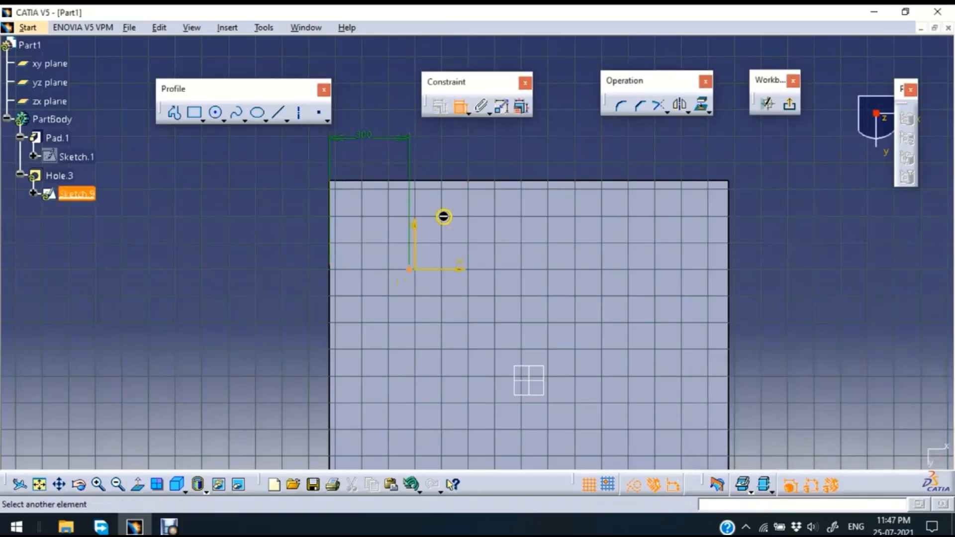
{"action": "left_click", "coordinate": [439, 181]}
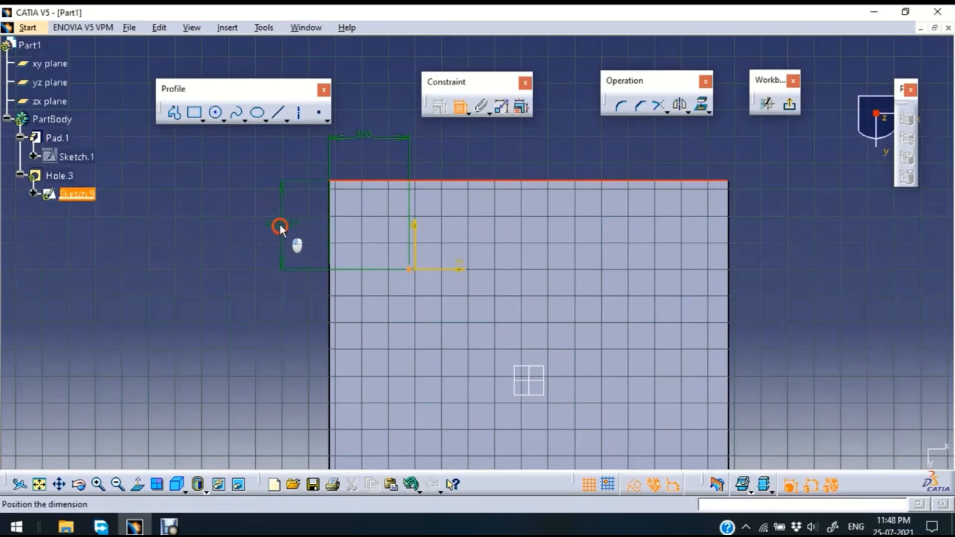
{"action": "left_click", "coordinate": [273, 227]}
{"action": "double_click", "coordinate": [278, 227]}
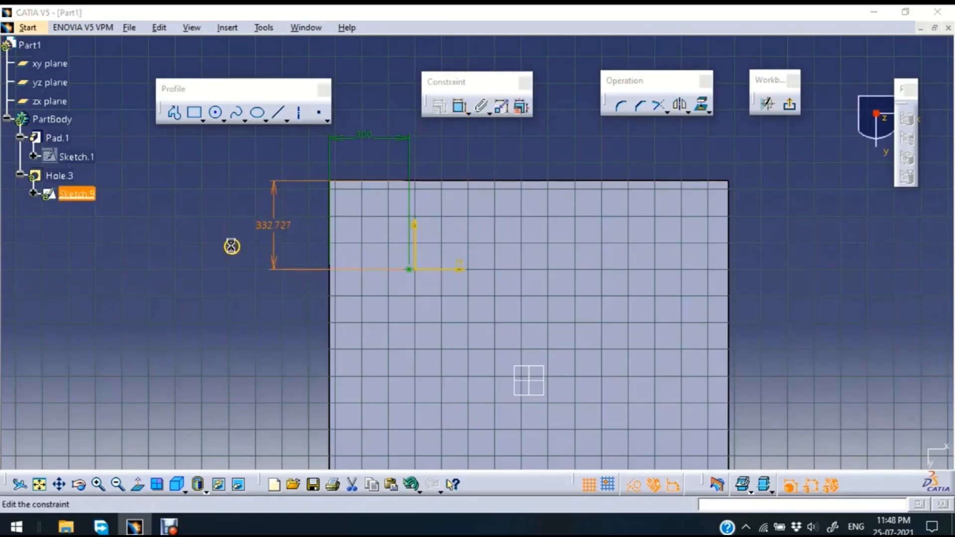
{"action": "type", "text": "300"}
{"action": "key", "text": "Return"}
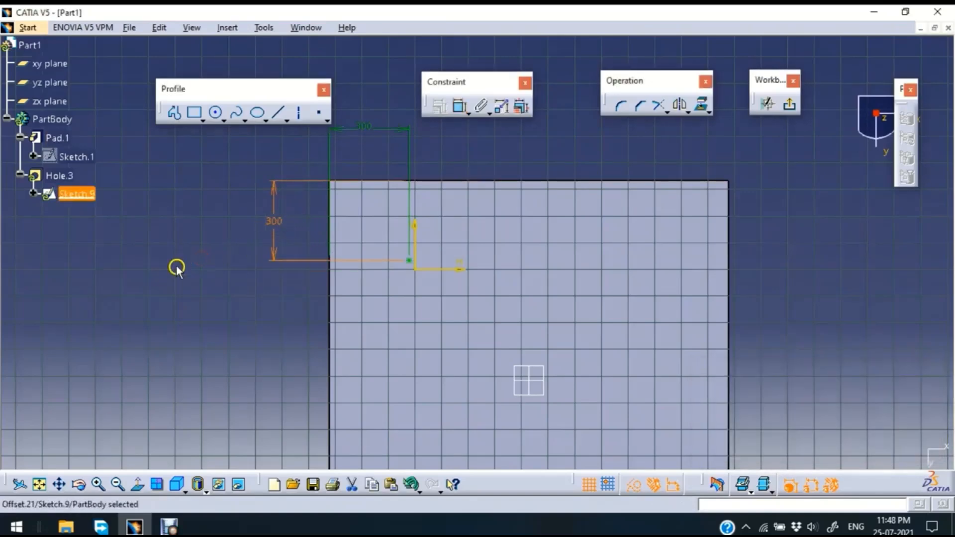
{"action": "left_click", "coordinate": [177, 266]}
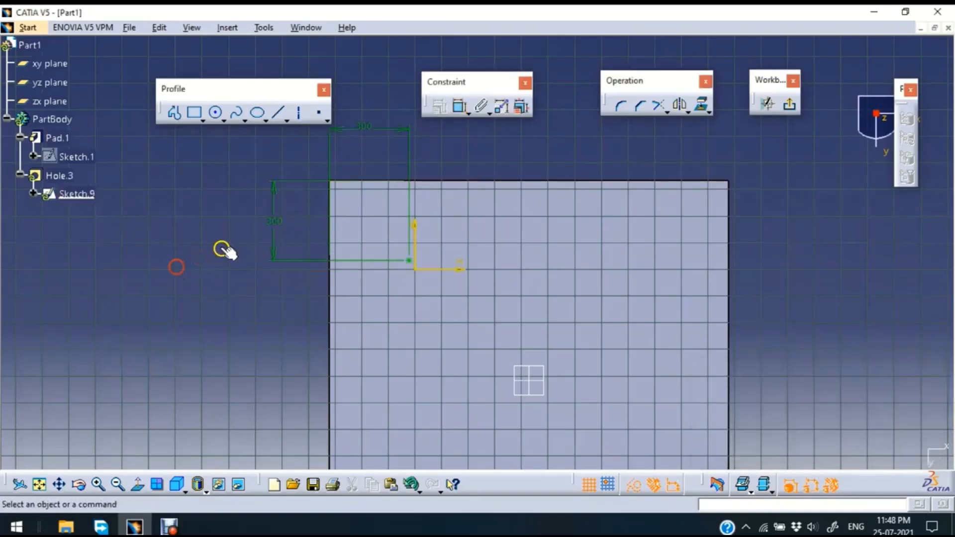
{"action": "left_click", "coordinate": [789, 105]}
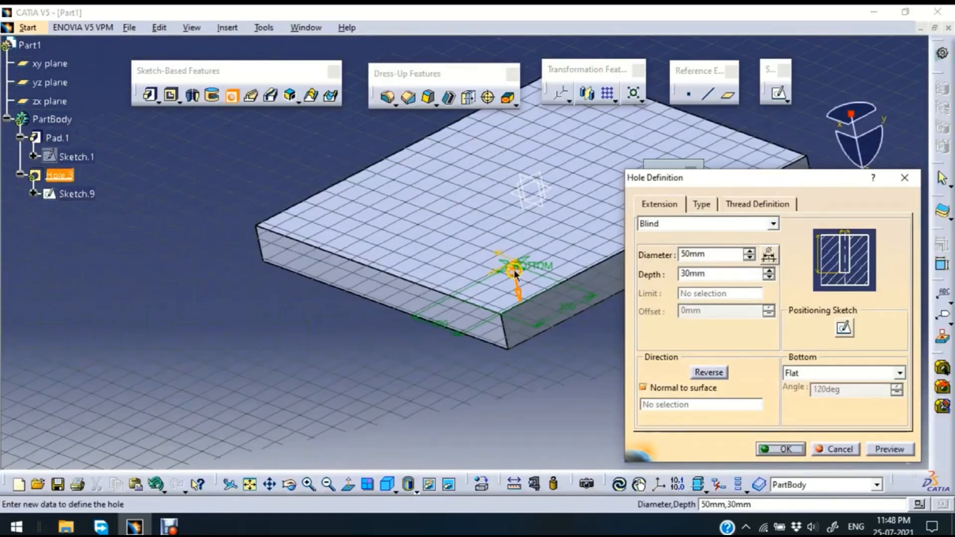
{"action": "left_click", "coordinate": [796, 449]}
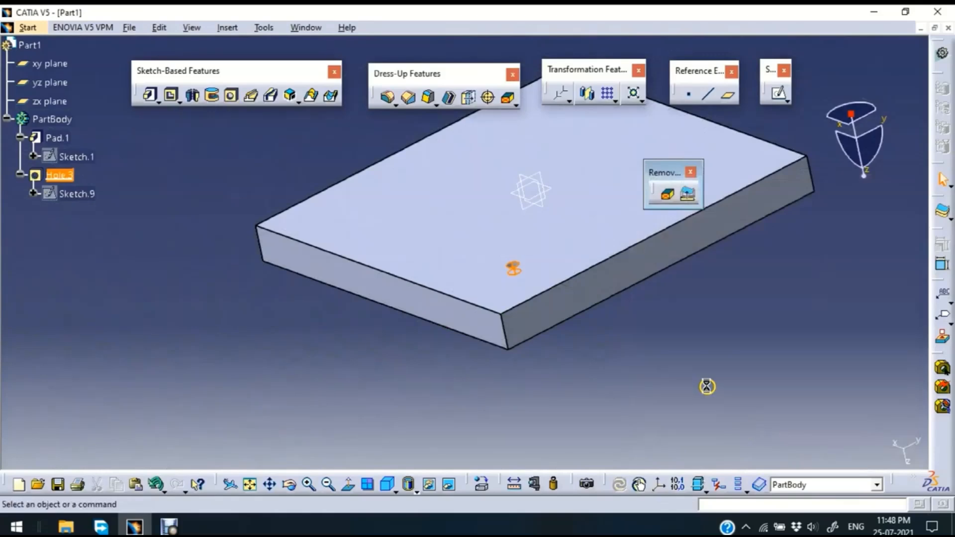
- Reopen the hole's definition, try the Up To Last extension and preview the through hole
{"action": "middle_click_drag", "start_coordinate": [597, 284], "coordinate": [523, 334]}
{"action": "double_click", "coordinate": [517, 331]}
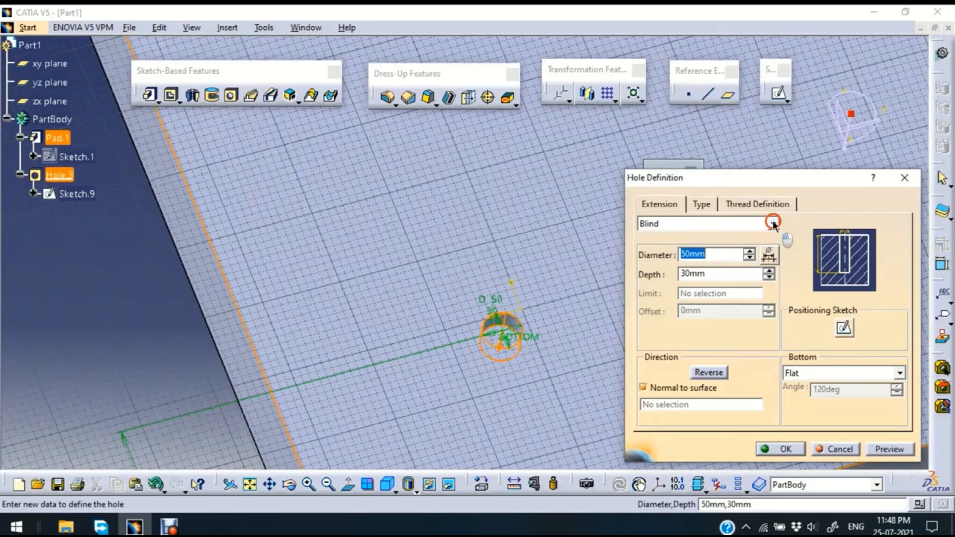
{"action": "left_click", "coordinate": [772, 223]}
{"action": "left_click", "coordinate": [773, 224]}
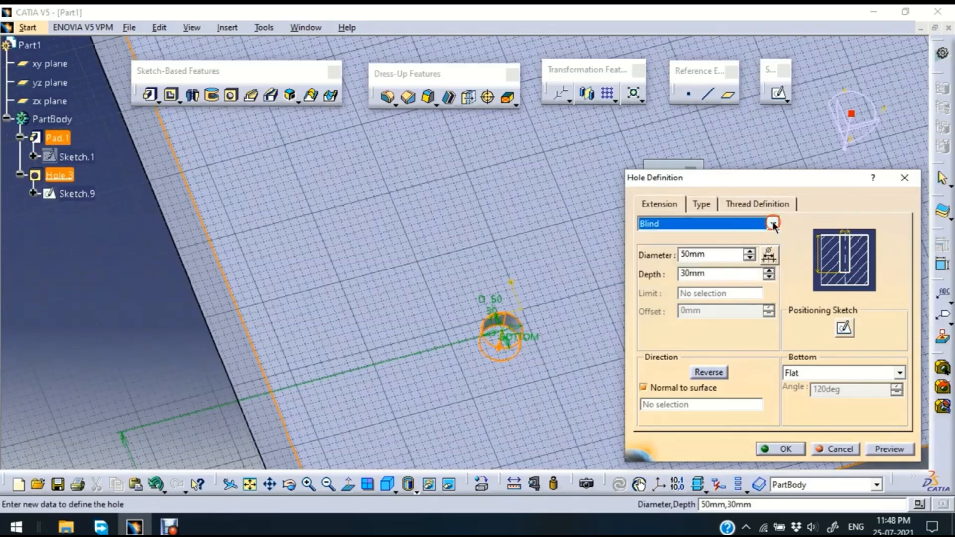
{"action": "left_click", "coordinate": [773, 224]}
{"action": "left_click", "coordinate": [750, 258]}
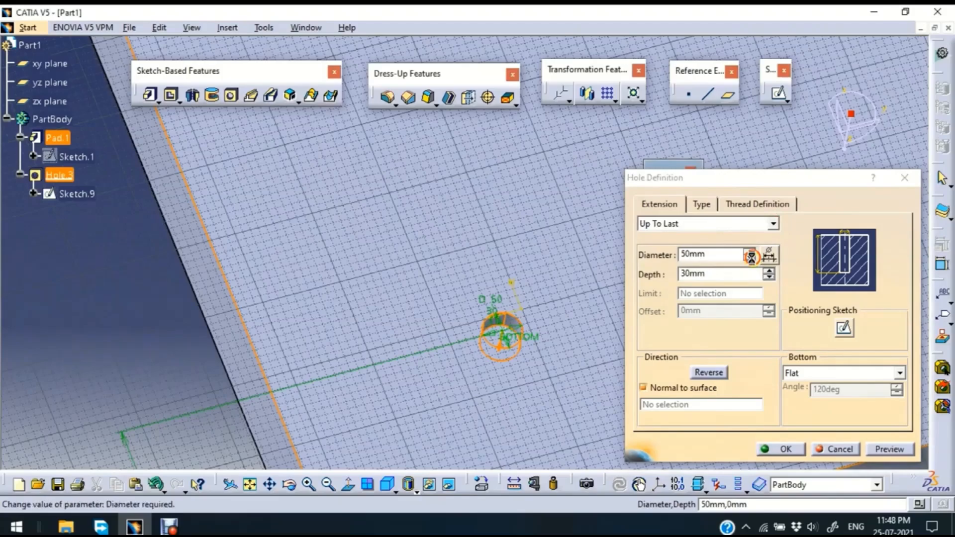
{"action": "left_click", "coordinate": [887, 449]}
{"action": "middle_click_drag", "start_coordinate": [528, 249], "coordinate": [488, 348]}
{"action": "left_click", "coordinate": [711, 259]}
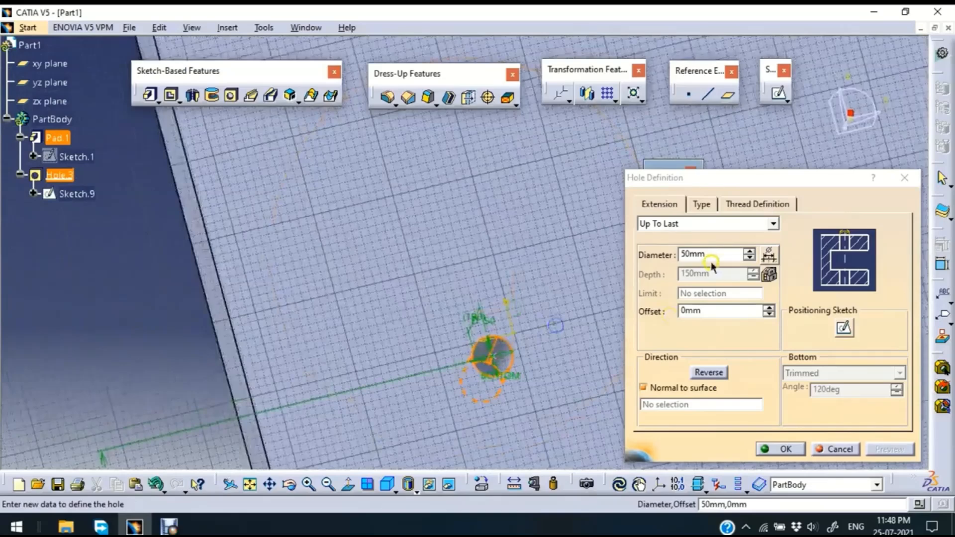
- Set the hole's extension back to Blind with a depth of 100 mm and apply the change
{"action": "left_click", "coordinate": [698, 223]}
{"action": "left_click", "coordinate": [690, 238]}
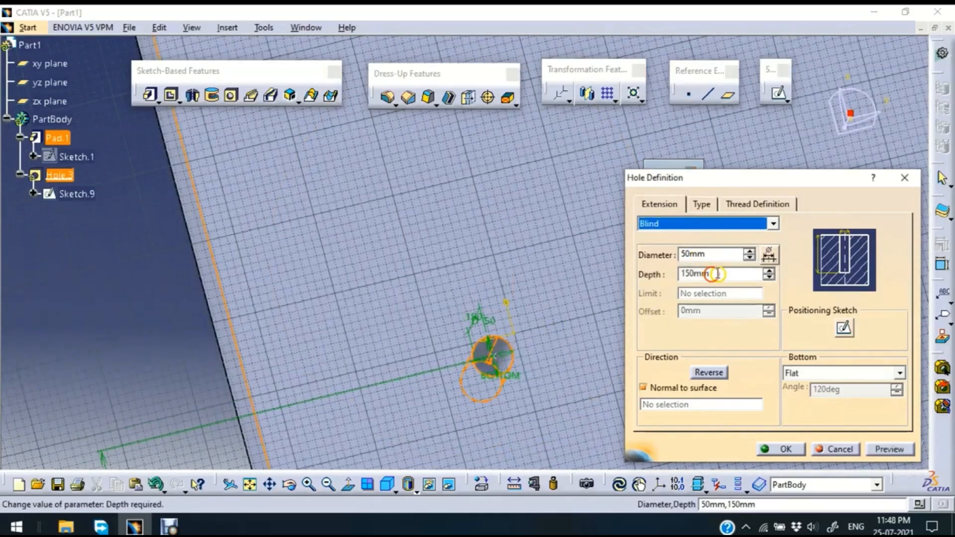
{"action": "left_click_drag", "start_coordinate": [713, 274], "coordinate": [612, 307]}
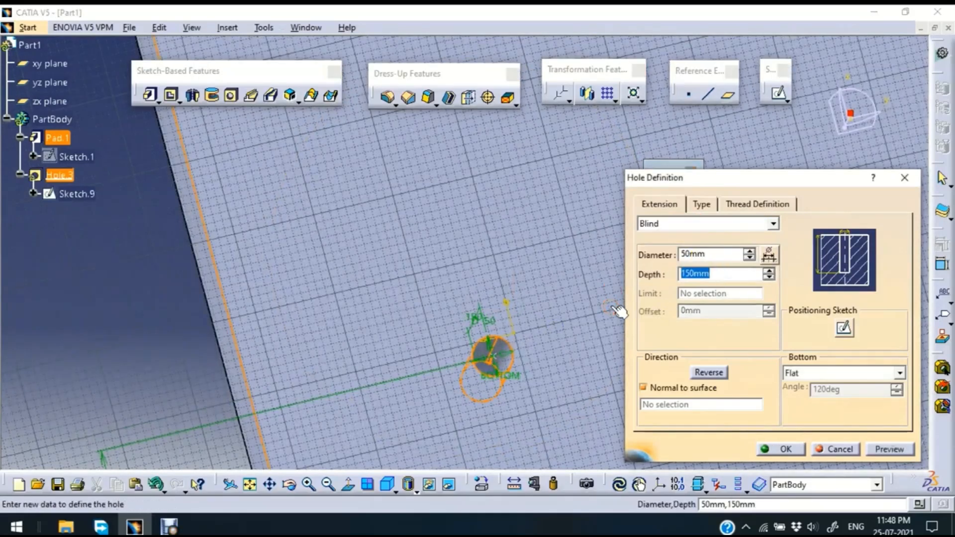
{"action": "type", "text": "100"}
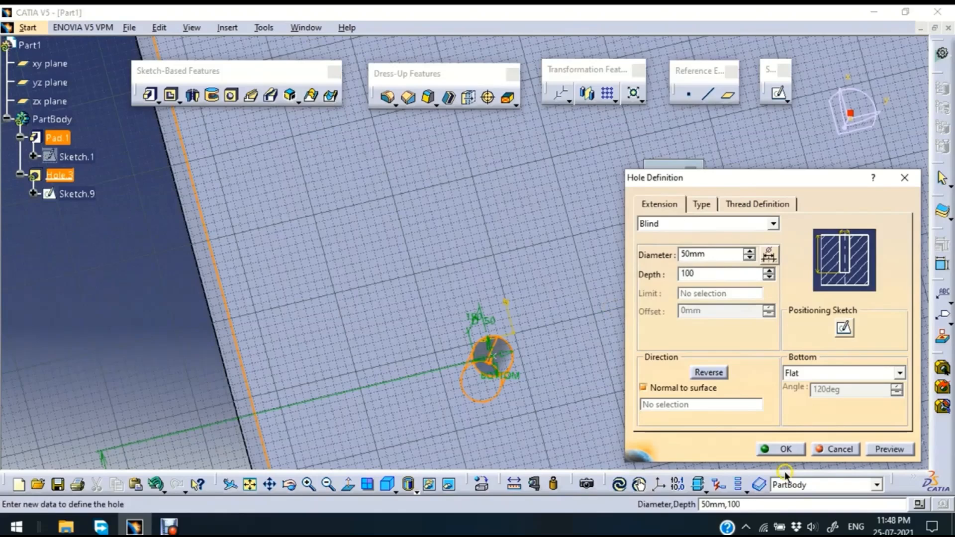
{"action": "left_click", "coordinate": [876, 450]}
{"action": "left_click", "coordinate": [785, 451]}
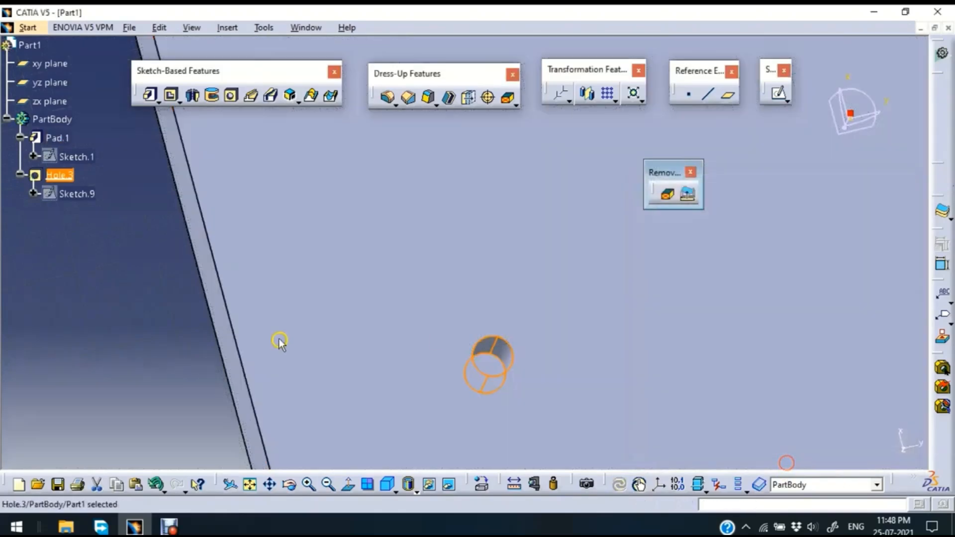
{"action": "left_click", "coordinate": [99, 350]}
- Use Remove Face on the hole's bottom face, keeping the plate's top face, and undo the removal
{"action": "middle_click_drag", "start_coordinate": [148, 292], "coordinate": [137, 321]}
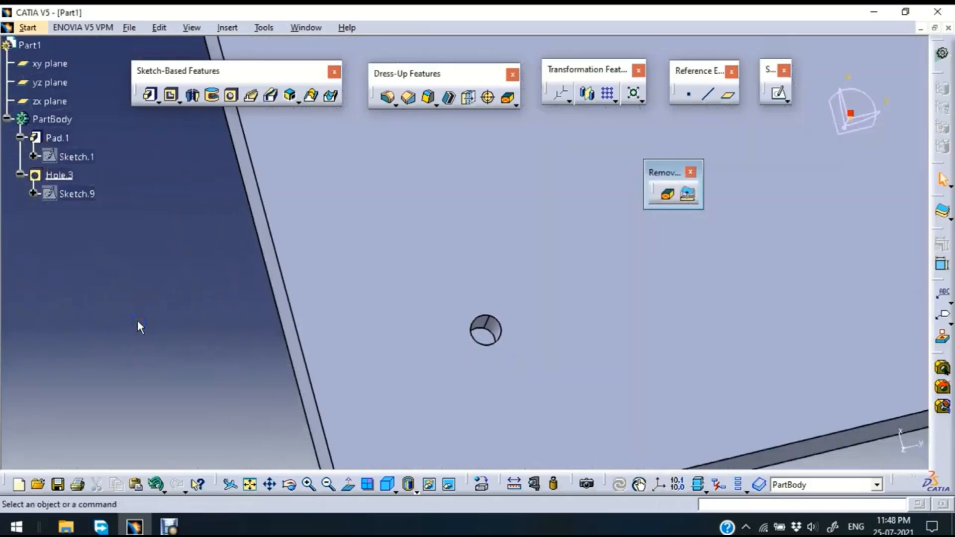
{"action": "left_click", "coordinate": [400, 198]}
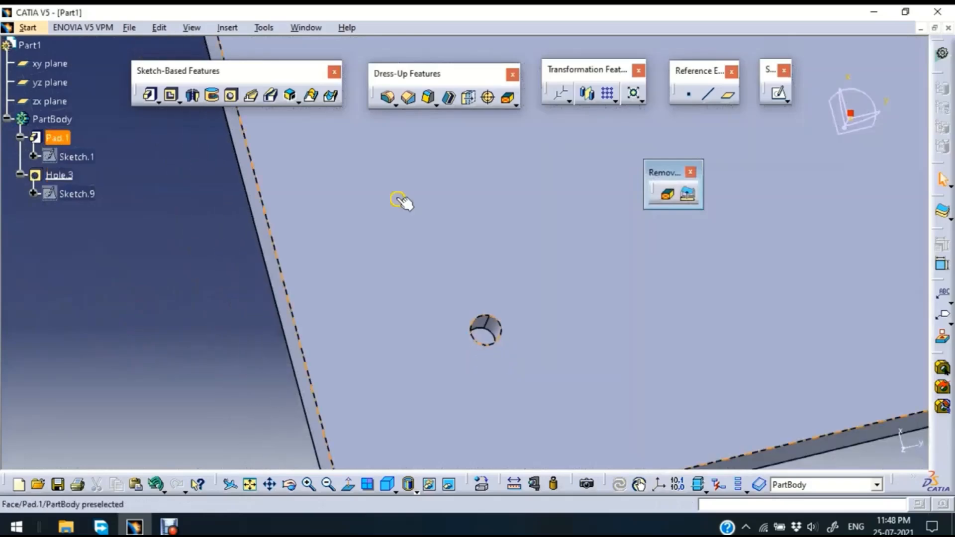
{"action": "left_click", "coordinate": [667, 198]}
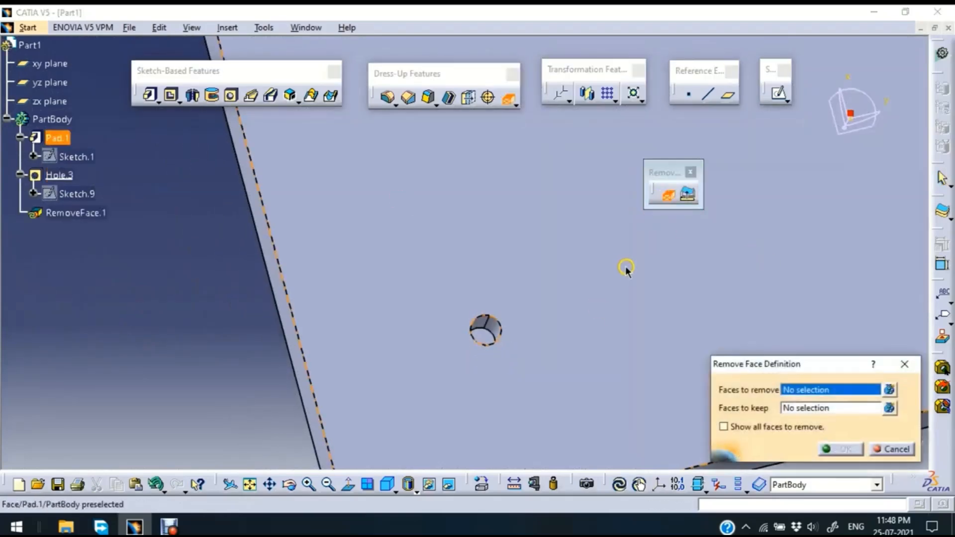
{"action": "middle_click_drag", "start_coordinate": [614, 319], "coordinate": [572, 214]}
{"action": "middle_click_drag", "start_coordinate": [595, 322], "coordinate": [559, 175]}
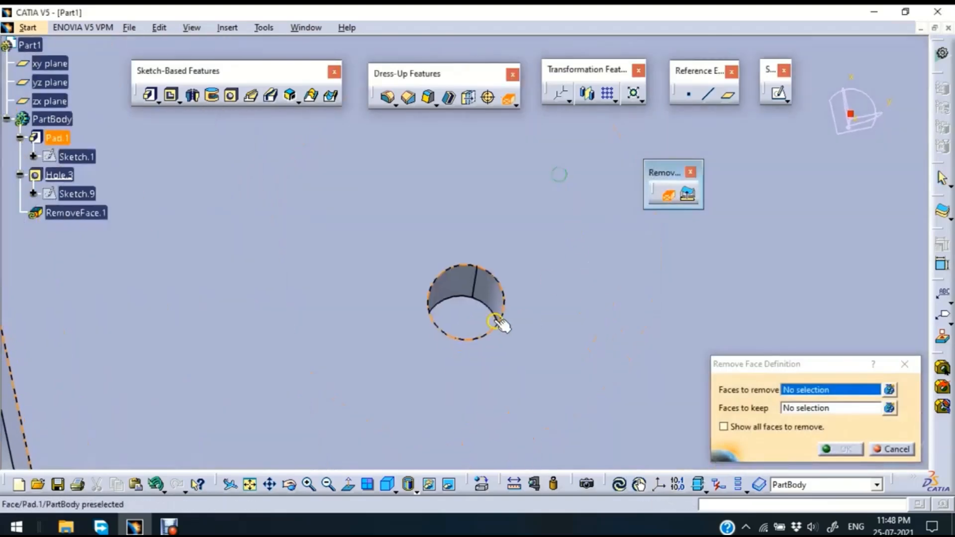
{"action": "left_click", "coordinate": [470, 315]}
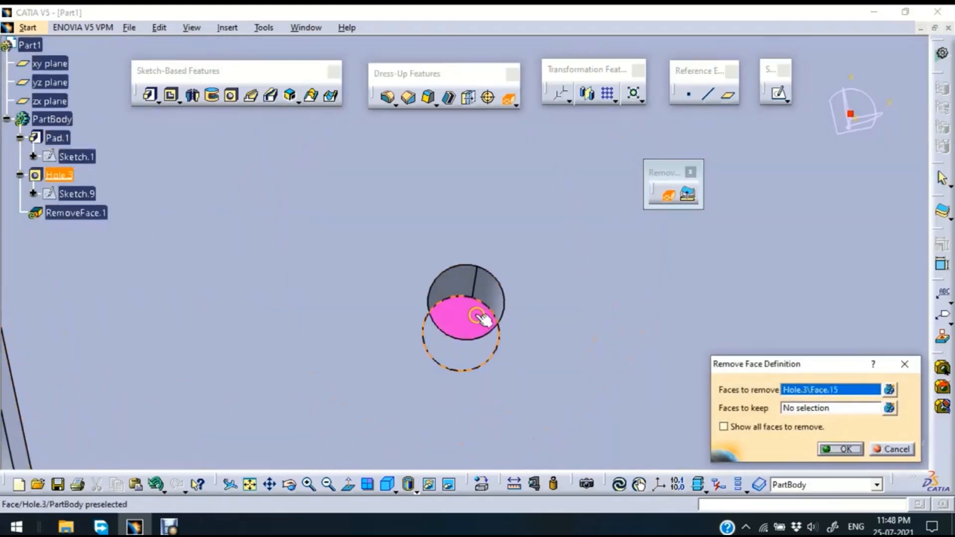
{"action": "left_click", "coordinate": [810, 408]}
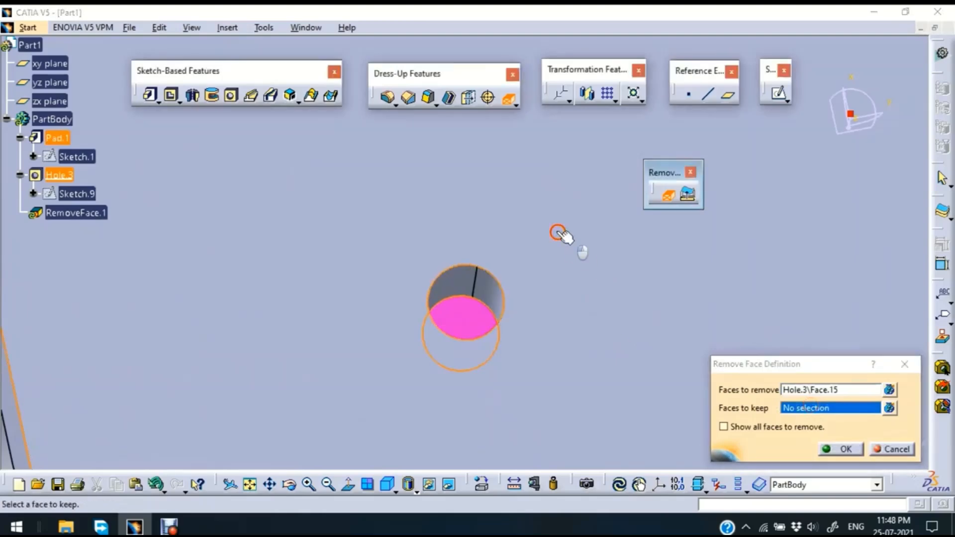
{"action": "left_click", "coordinate": [473, 263]}
{"action": "middle_click_drag", "start_coordinate": [481, 190], "coordinate": [485, 283]}
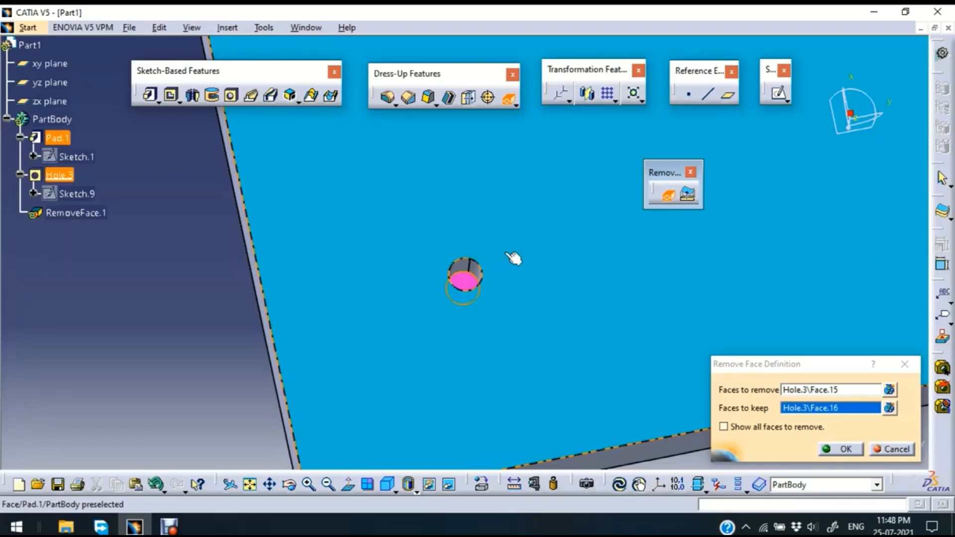
{"action": "left_click", "coordinate": [847, 448]}
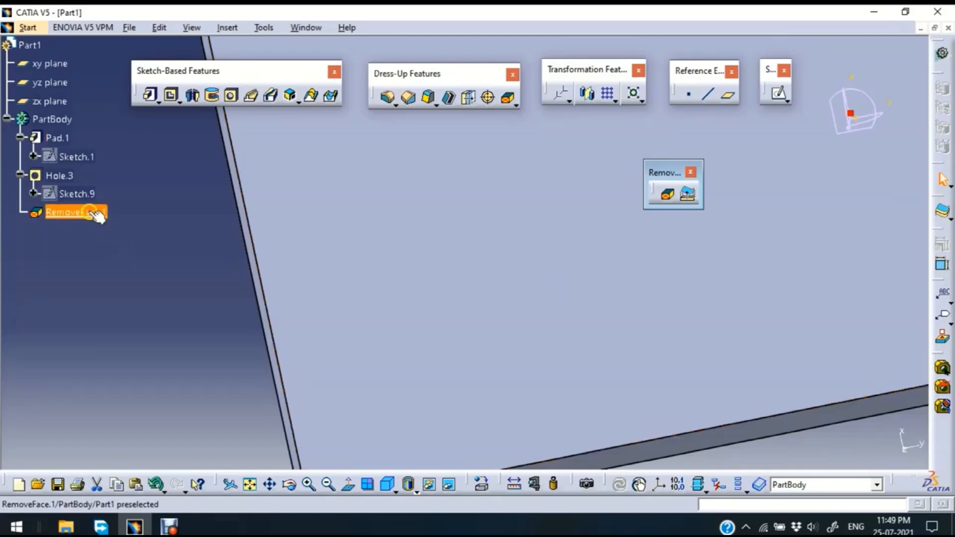
{"action": "key", "text": "ctrl+z"}
{"action": "left_click", "coordinate": [127, 336]}
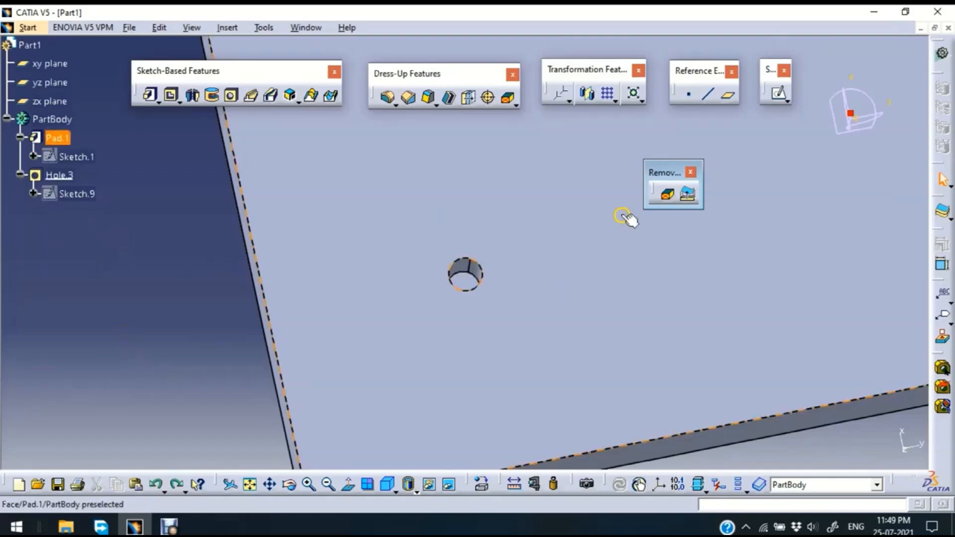
- Use Replace Face to replace the hole's bottom face with the plate's top face, and close the floating Remove Face toolbar
{"action": "left_click", "coordinate": [688, 195]}
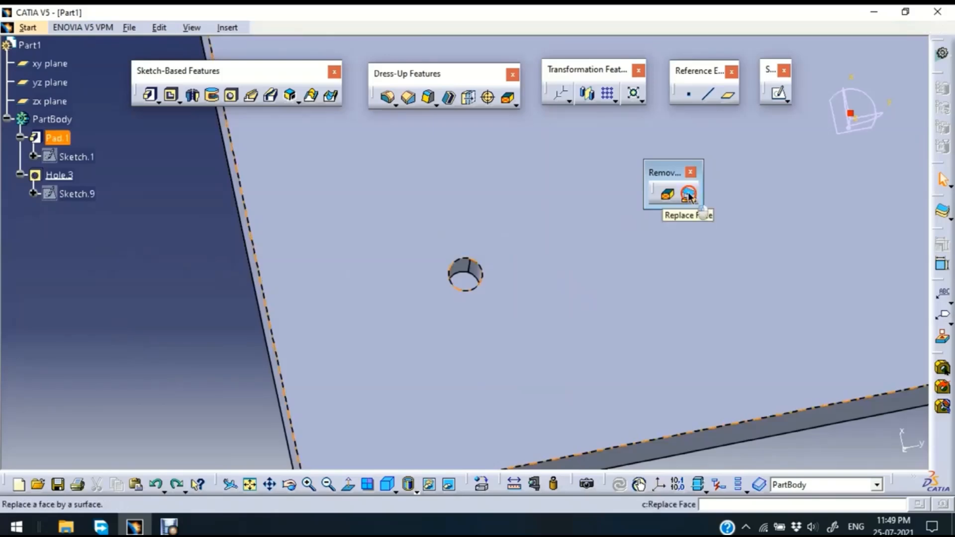
{"action": "left_click", "coordinate": [688, 196]}
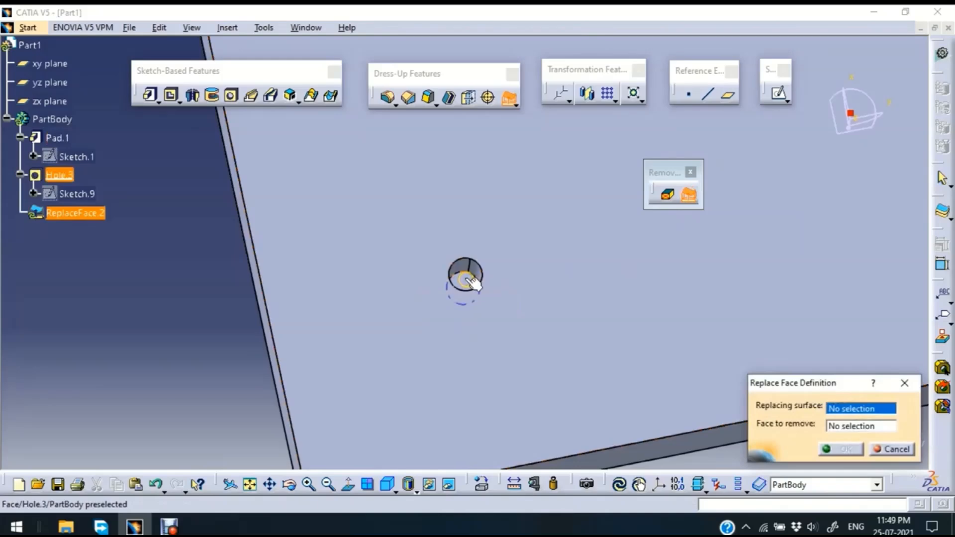
{"action": "left_click", "coordinate": [487, 227]}
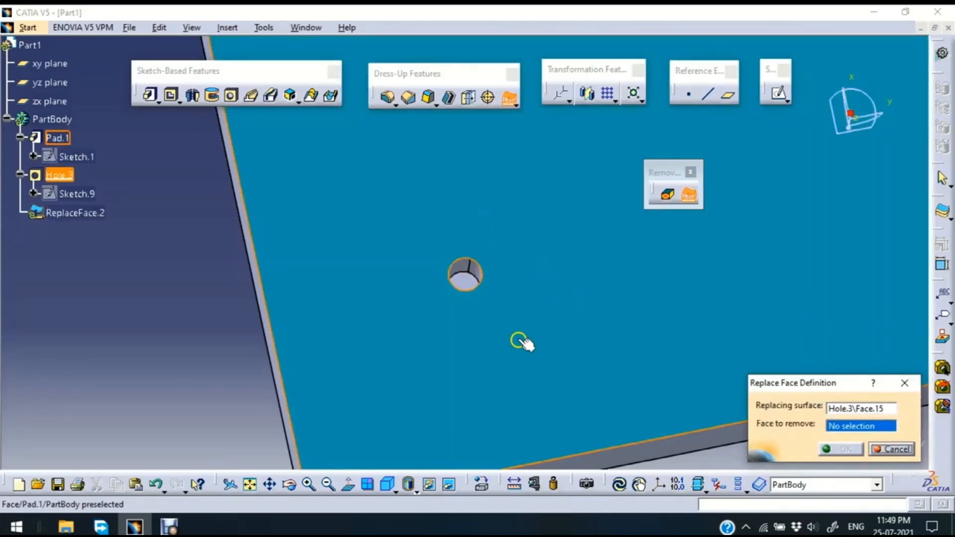
{"action": "middle_click_drag", "start_coordinate": [520, 342], "coordinate": [500, 310]}
{"action": "left_click", "coordinate": [466, 309]}
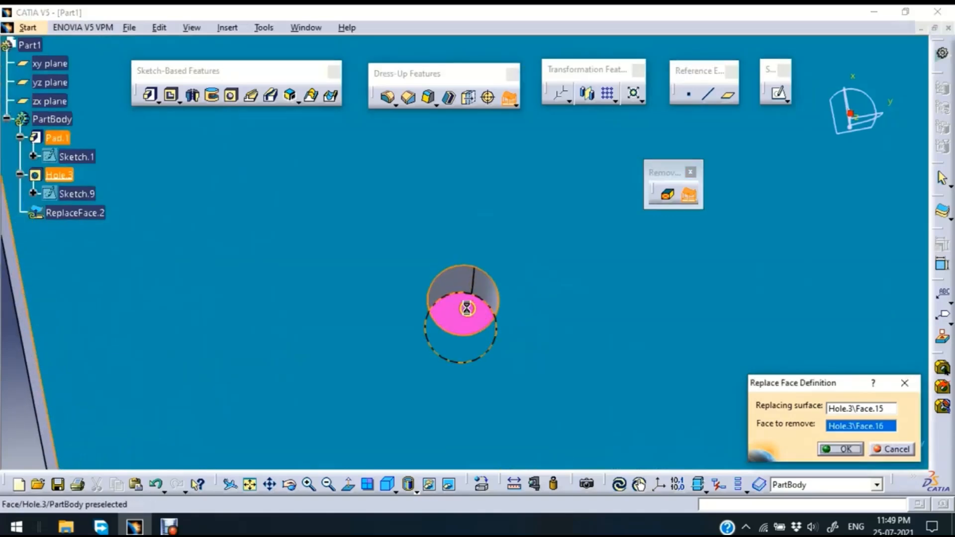
{"action": "left_click", "coordinate": [846, 449]}
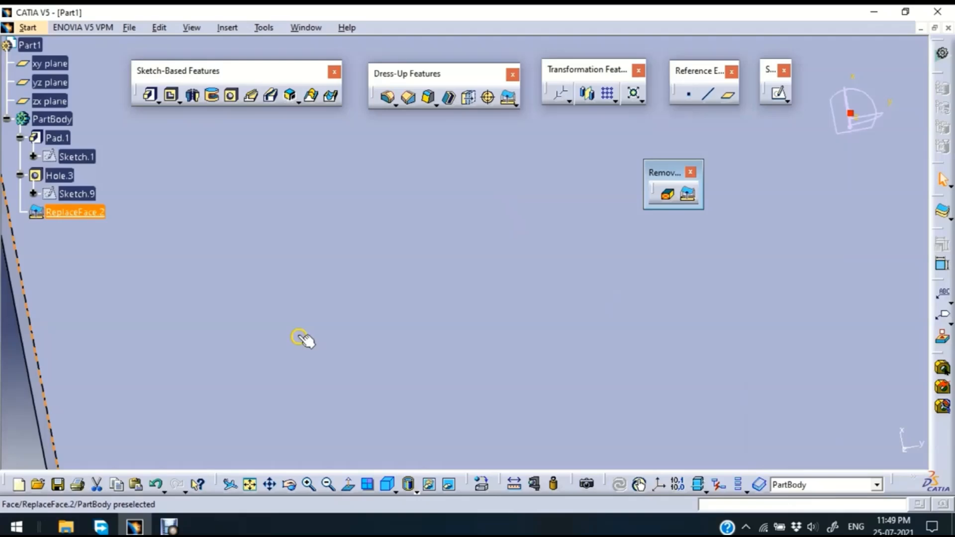
{"action": "left_click", "coordinate": [691, 172]}
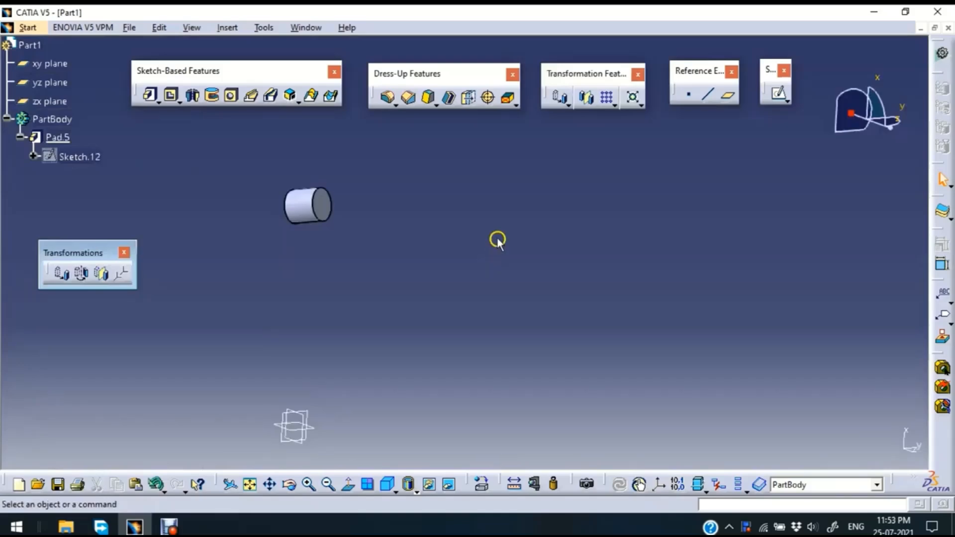
- Detach the Transformations tools as a separate floating toolbar below the Reference Elements toolbar
{"action": "left_click", "coordinate": [566, 100]}
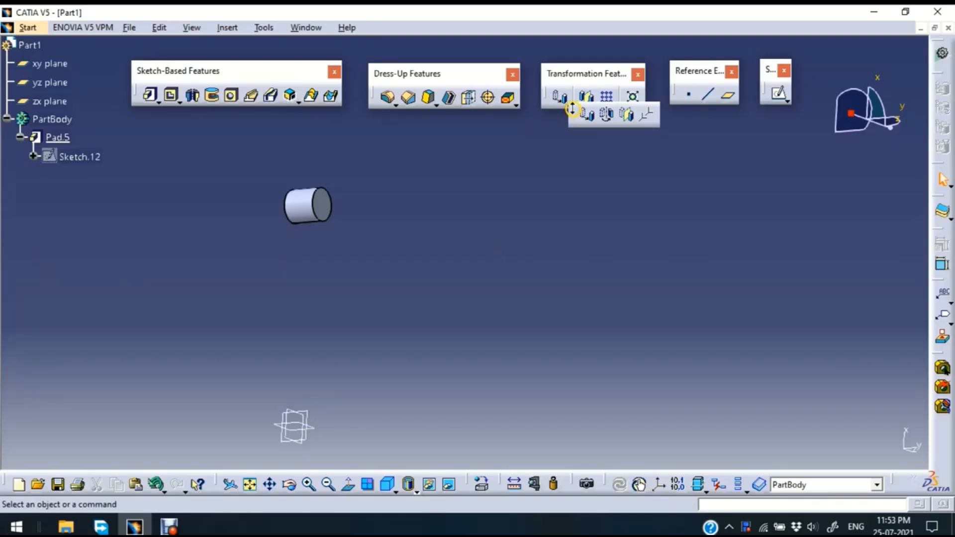
{"action": "left_click", "coordinate": [701, 150]}
{"action": "left_click_drag", "start_coordinate": [696, 154], "coordinate": [696, 154]}
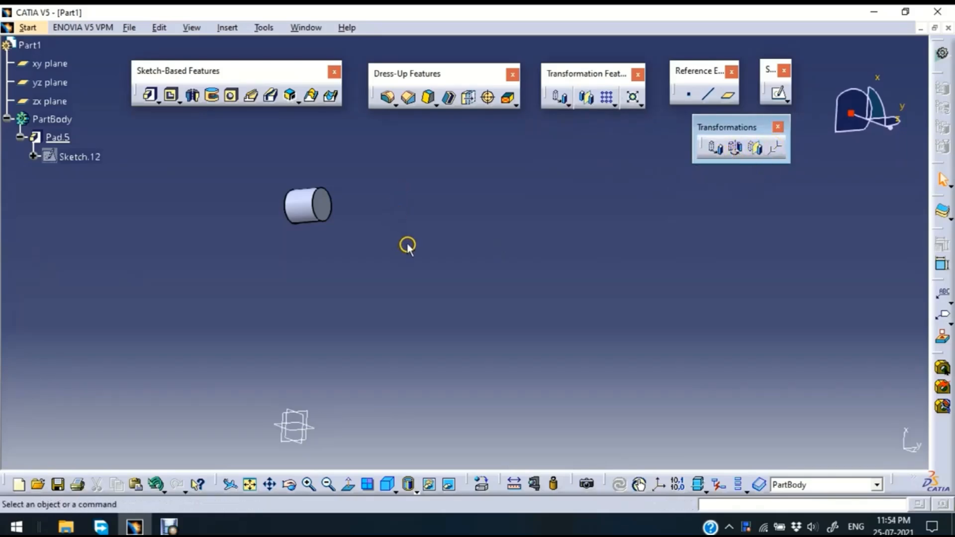
- Define a translation of the cylindrical pad with the xy plane as direction, entering 1000 mm and stretching the distance to about 1823 mm
{"action": "middle_click_drag", "start_coordinate": [362, 211], "coordinate": [249, 212]}
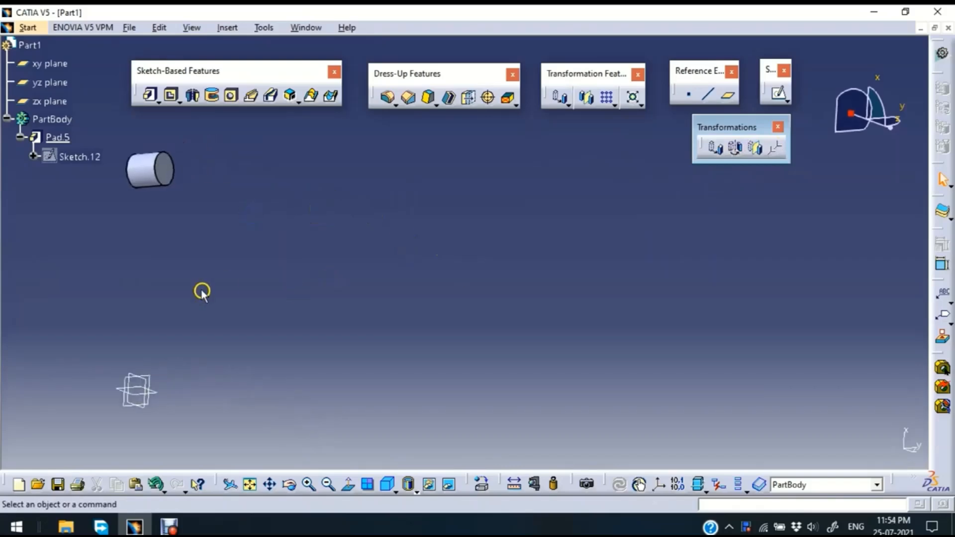
{"action": "middle_click_drag", "start_coordinate": [186, 228], "coordinate": [443, 358]}
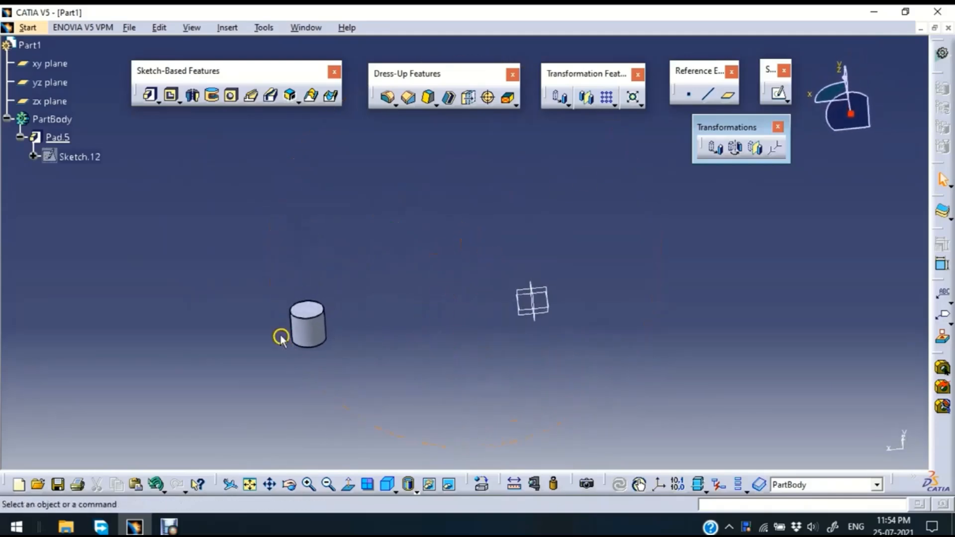
{"action": "left_click", "coordinate": [315, 334]}
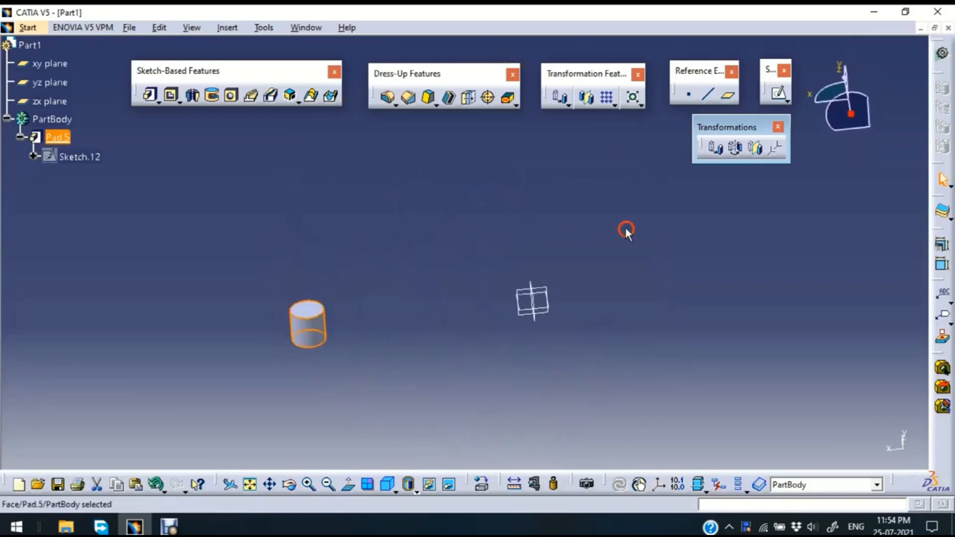
{"action": "left_click", "coordinate": [716, 150]}
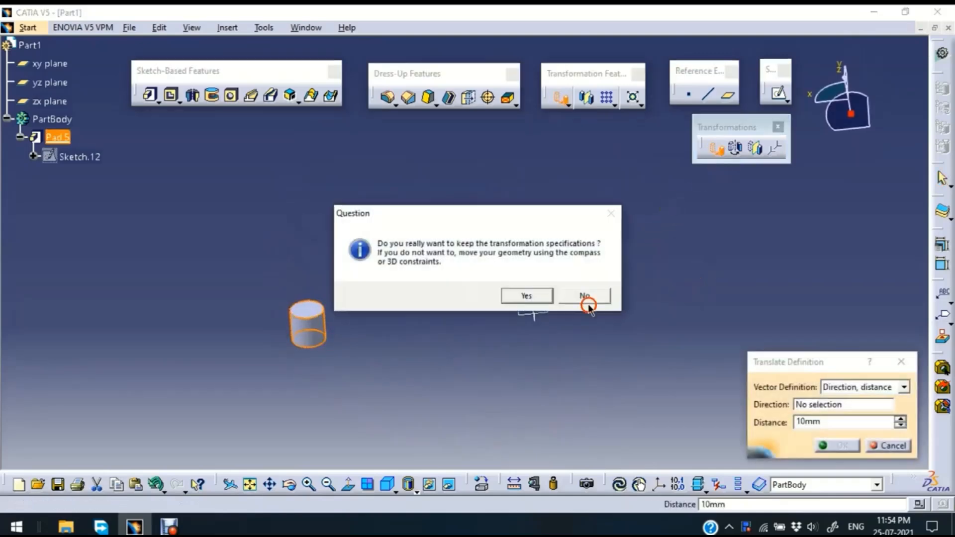
{"action": "left_click", "coordinate": [523, 297]}
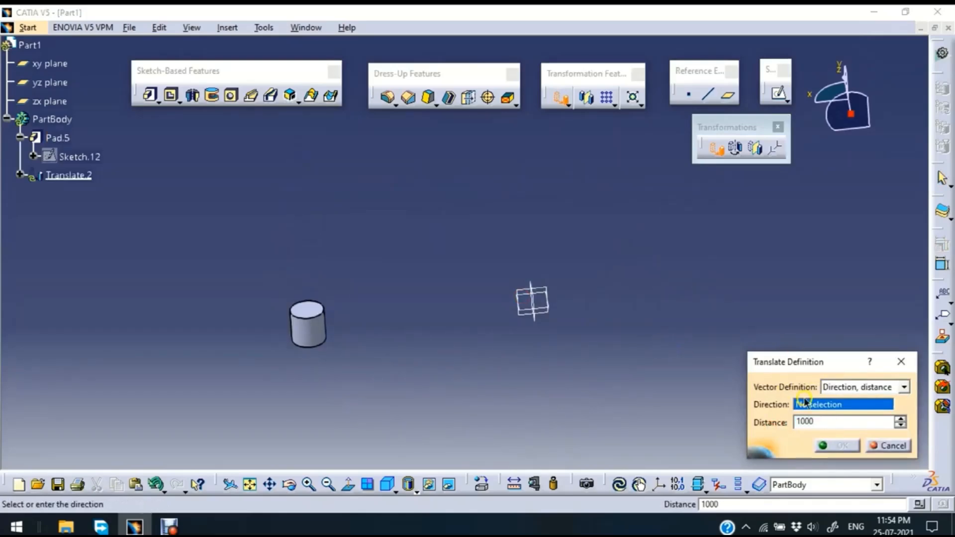
{"action": "left_click", "coordinate": [540, 291]}
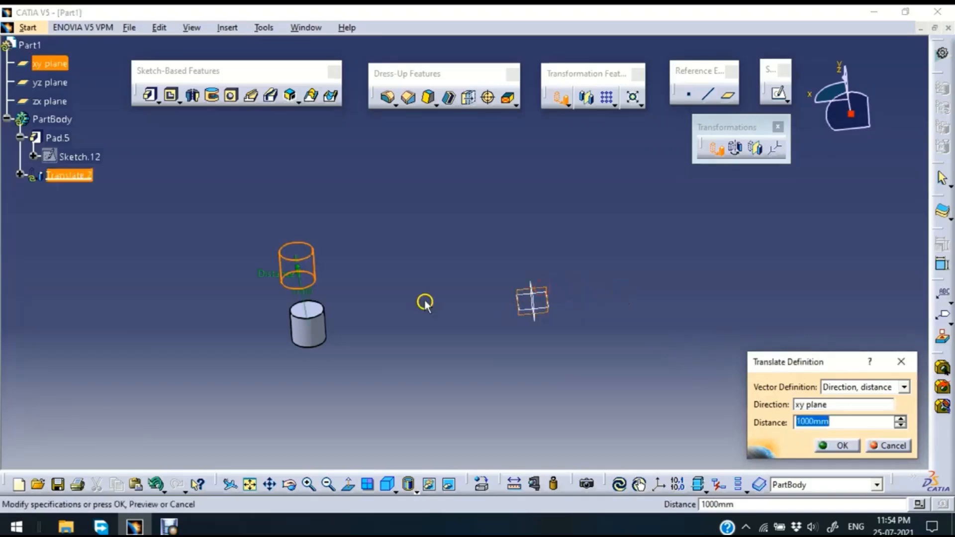
{"action": "middle_click_drag", "start_coordinate": [441, 277], "coordinate": [551, 326]}
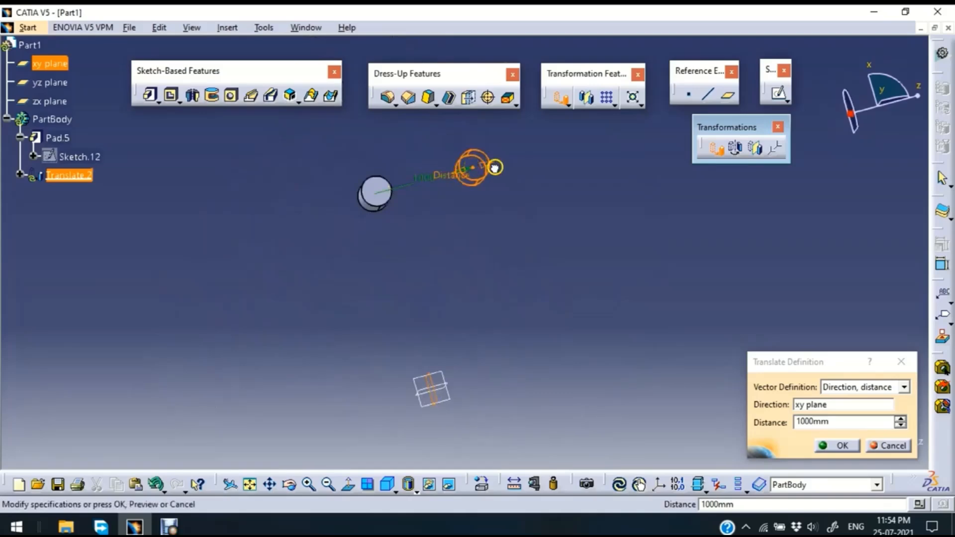
{"action": "left_click_drag", "start_coordinate": [495, 167], "coordinate": [565, 188]}
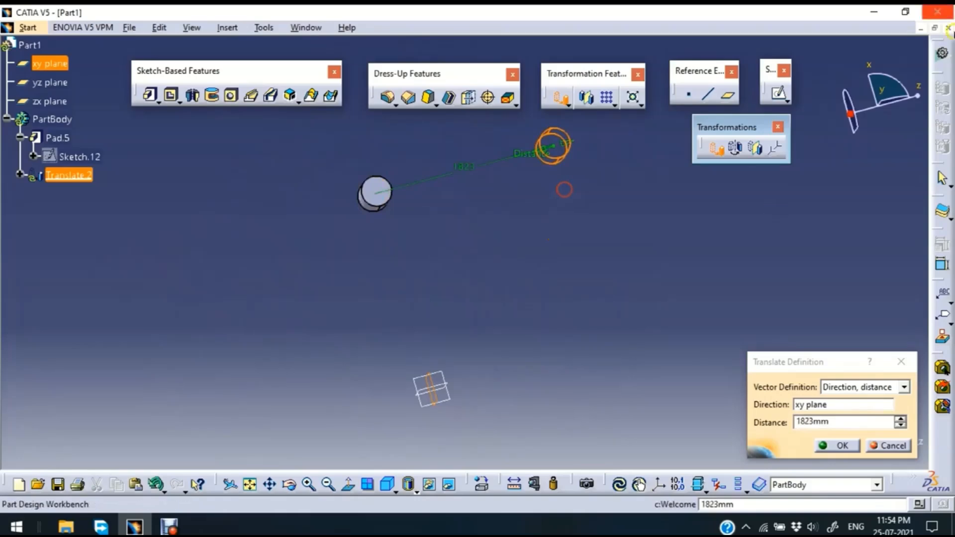
- Change the translation's direction to the zx plane, adjust its distance in the model view, and apply it
{"action": "left_click", "coordinate": [817, 404]}
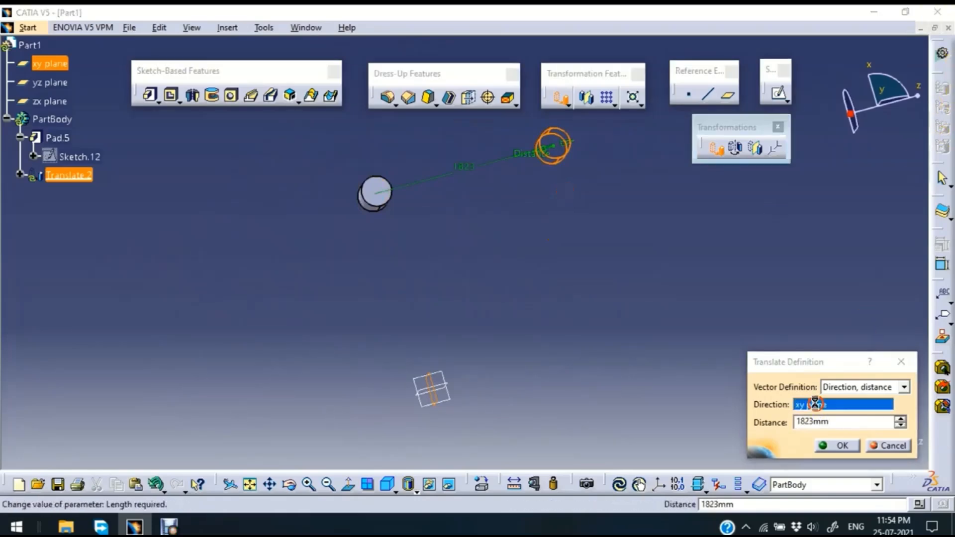
{"action": "left_click", "coordinate": [450, 382]}
{"action": "middle_click_drag", "start_coordinate": [380, 319], "coordinate": [500, 222]}
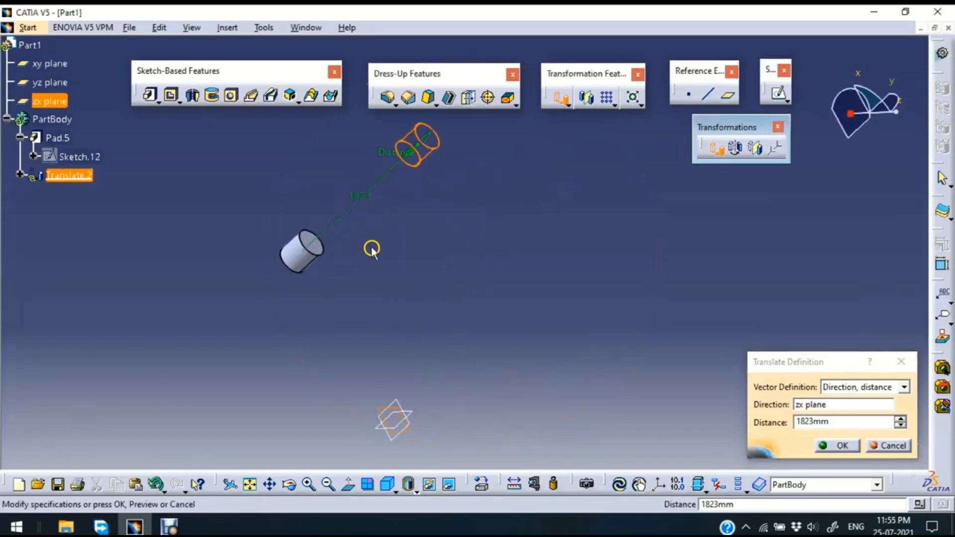
{"action": "middle_click_drag", "start_coordinate": [382, 236], "coordinate": [501, 198]}
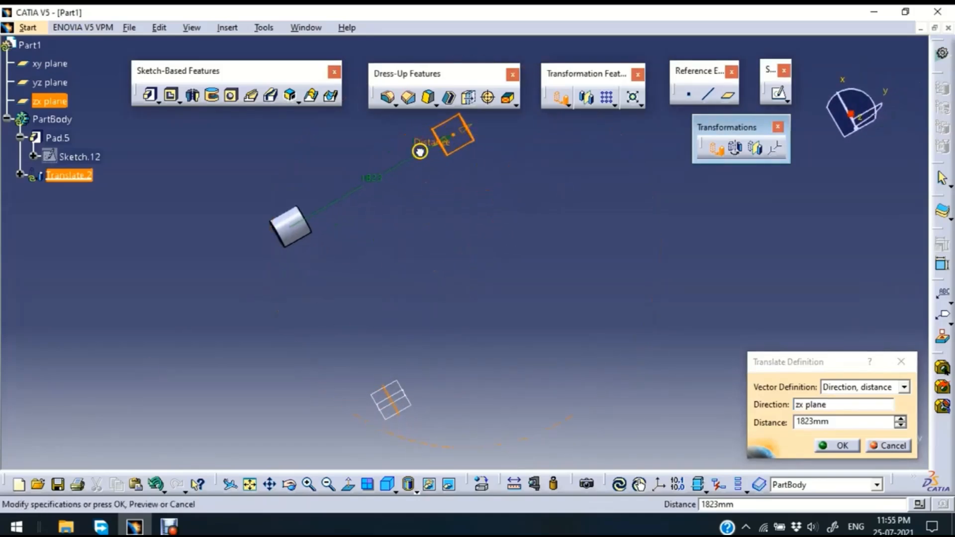
{"action": "left_click_drag", "start_coordinate": [420, 151], "coordinate": [471, 183]}
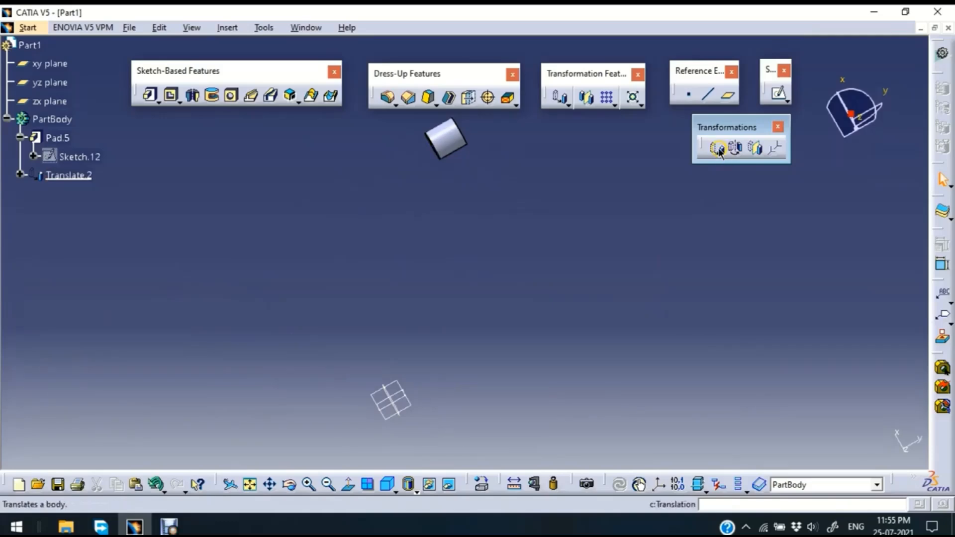
- Flush the part's entire undo history and delete the pad's translation feature
{"action": "left_click", "coordinate": [164, 491]}
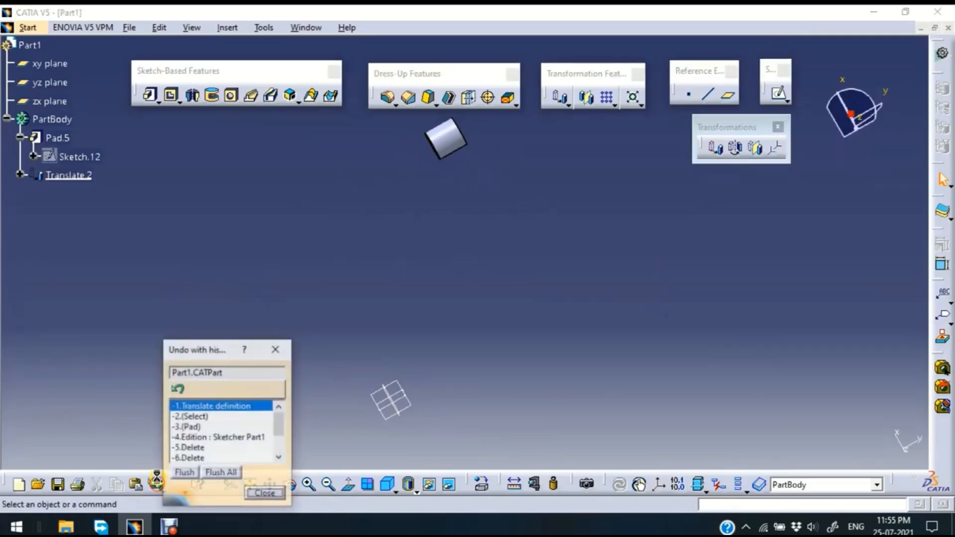
{"action": "left_click", "coordinate": [217, 472]}
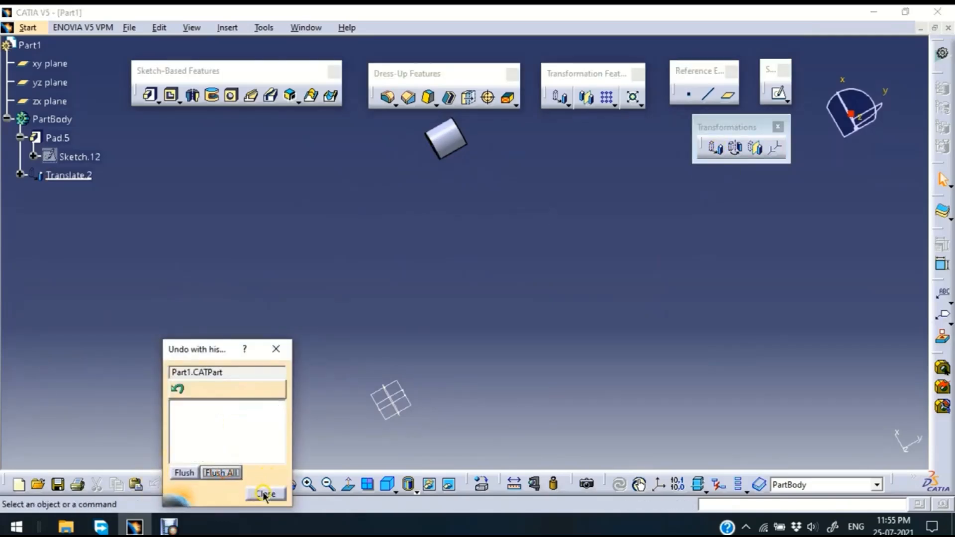
{"action": "left_click", "coordinate": [264, 493]}
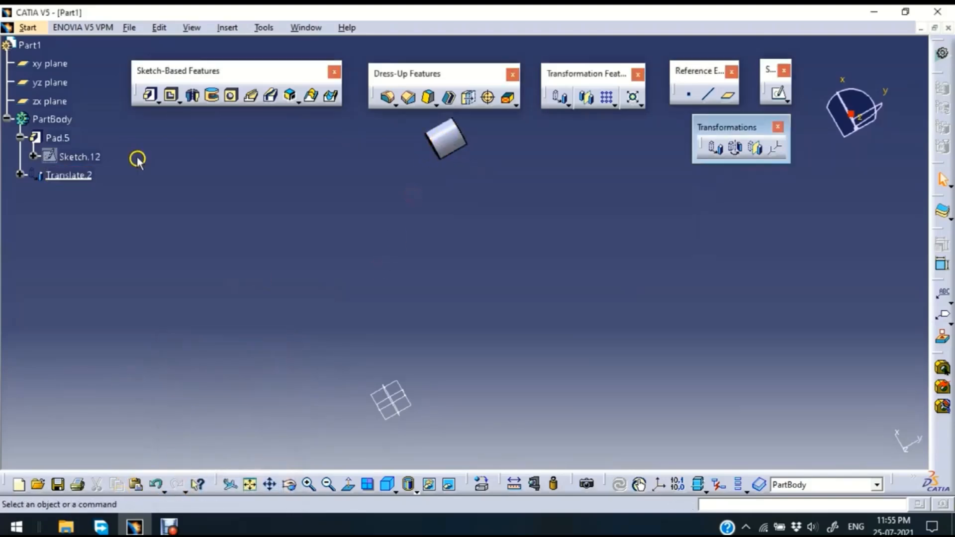
{"action": "left_click", "coordinate": [69, 174]}
{"action": "key", "text": "Delete"}
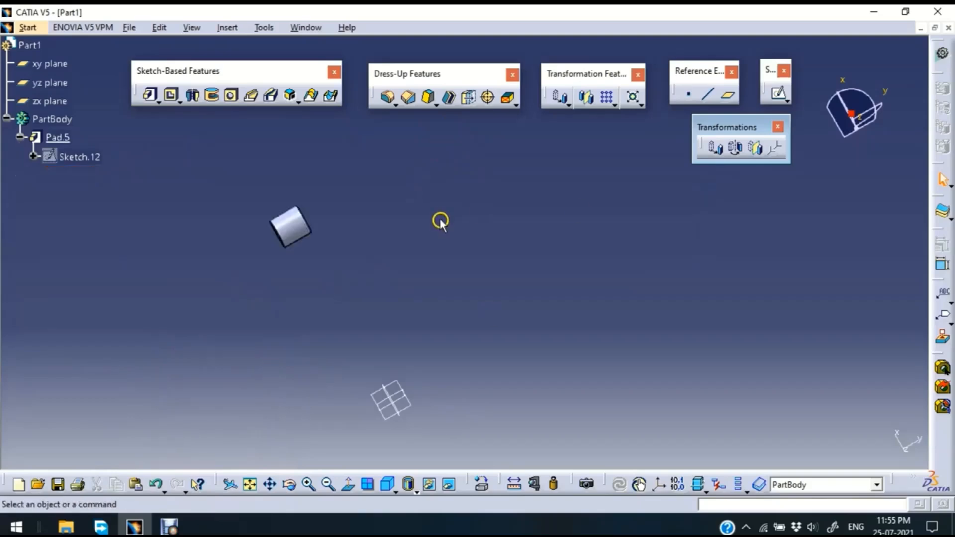
- Define a rotation of the cylindrical pad about the Z Axis by 90 degrees, keeping the transformation specifications
{"action": "middle_click_drag", "start_coordinate": [440, 221], "coordinate": [506, 228]}
{"action": "left_click", "coordinate": [327, 221]}
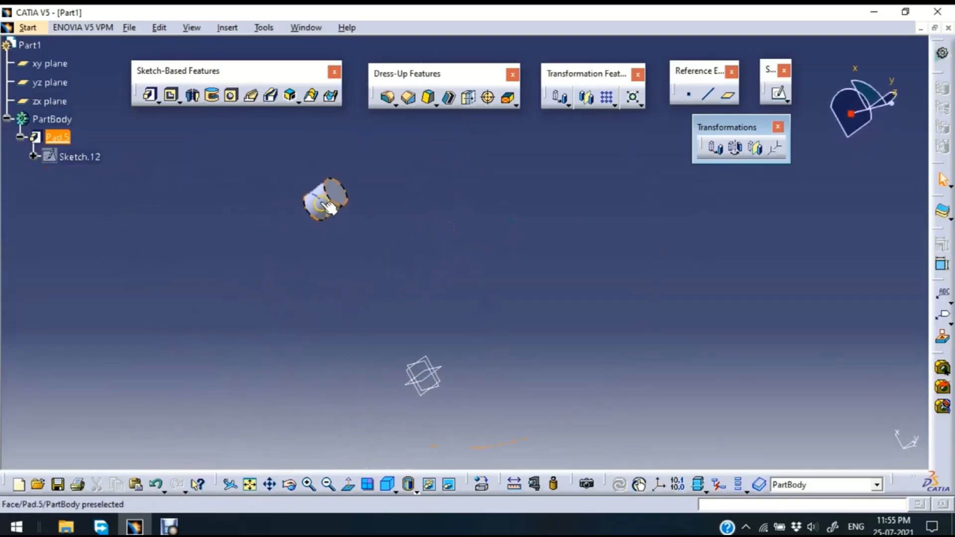
{"action": "left_click", "coordinate": [737, 149]}
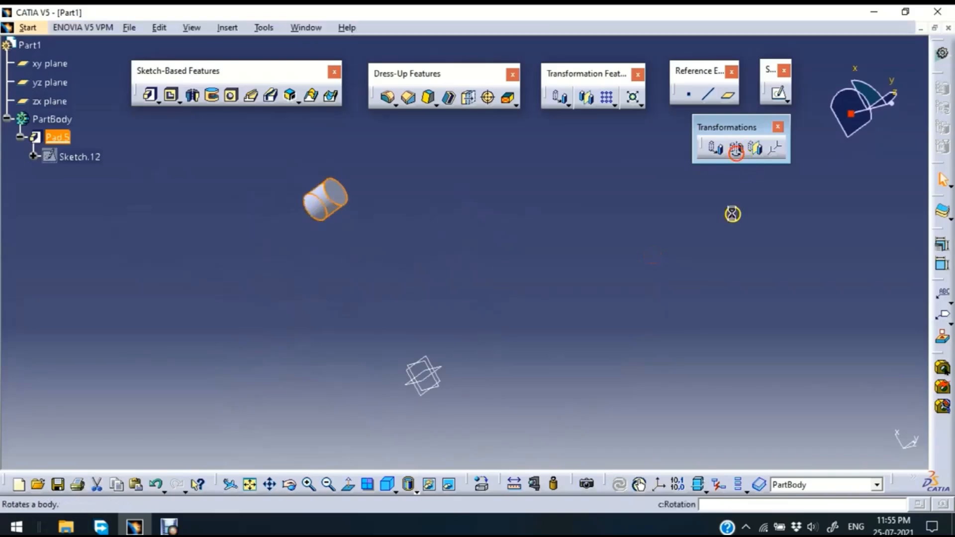
{"action": "key", "text": "Return"}
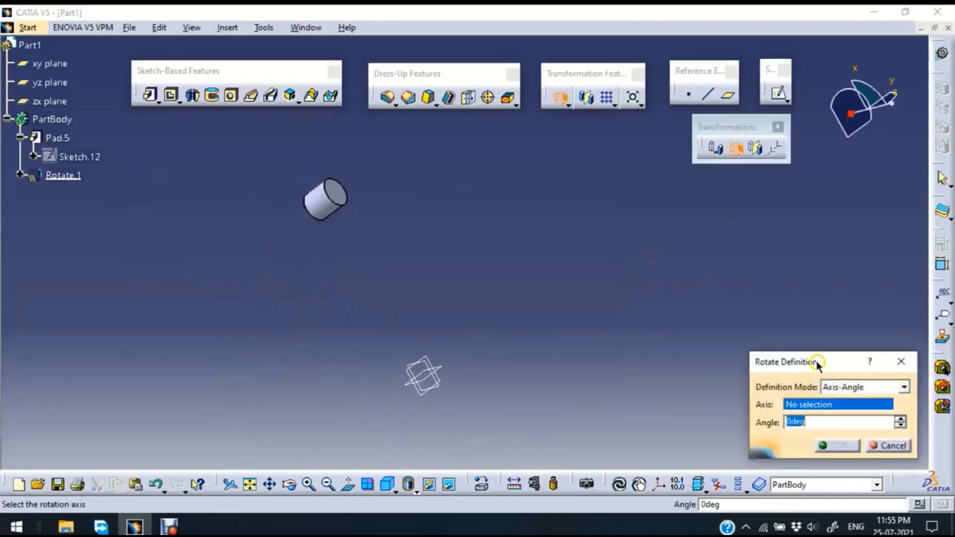
{"action": "left_click_drag", "start_coordinate": [818, 364], "coordinate": [809, 305]}
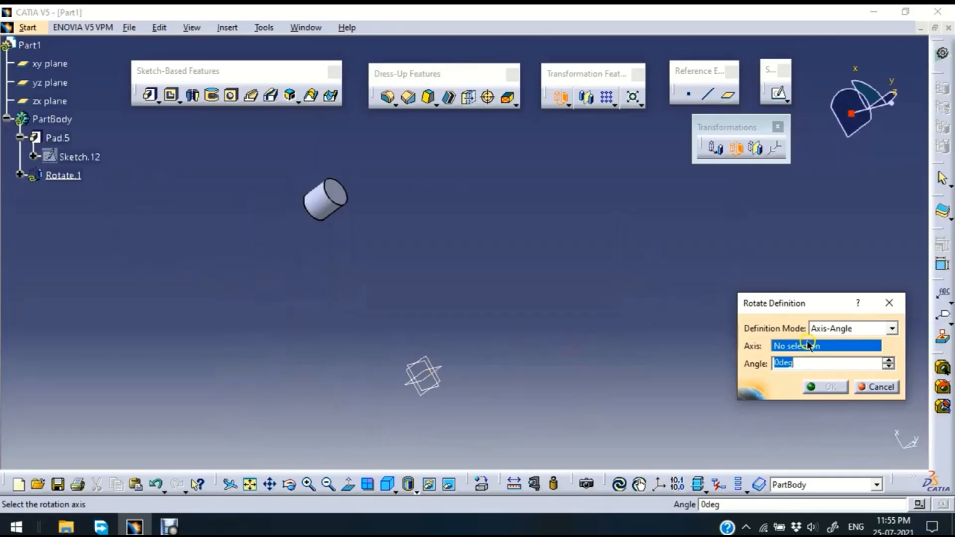
{"action": "middle_click_drag", "start_coordinate": [889, 123], "coordinate": [792, 188]}
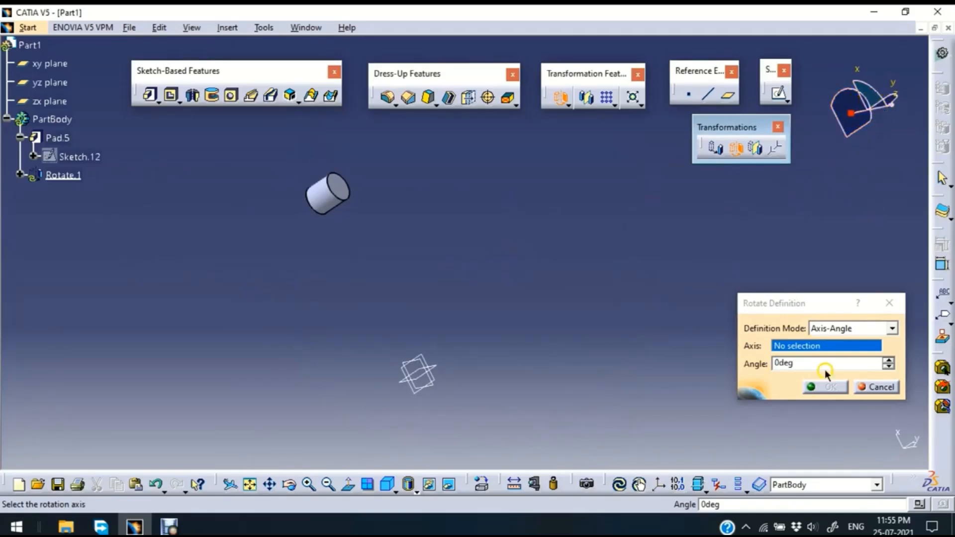
{"action": "right_click", "coordinate": [807, 347]}
{"action": "left_click", "coordinate": [835, 403]}
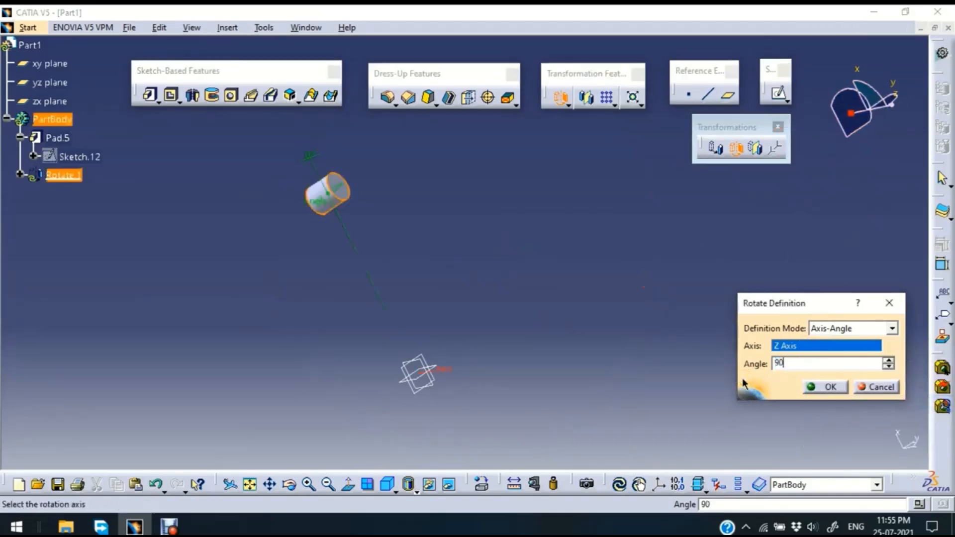
{"action": "left_click", "coordinate": [625, 318]}
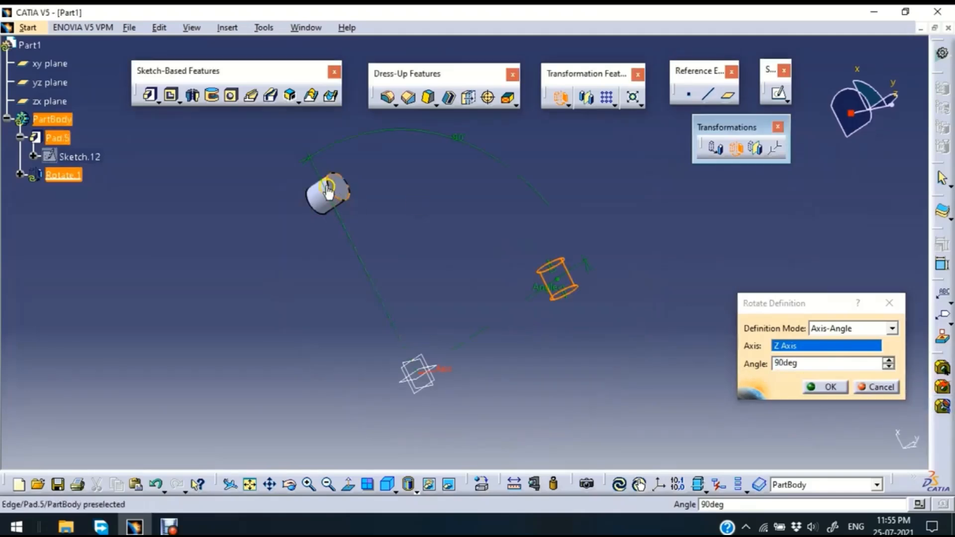
- Change the rotation's axis to the Y Axis and apply the rotation to the pad
{"action": "middle_click_drag", "start_coordinate": [531, 354], "coordinate": [462, 284]}
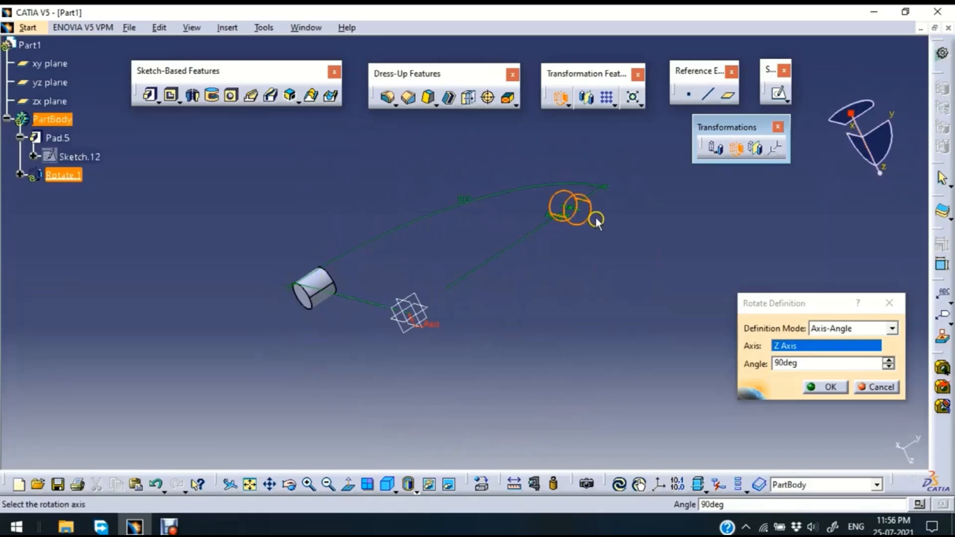
{"action": "right_click", "coordinate": [797, 347]}
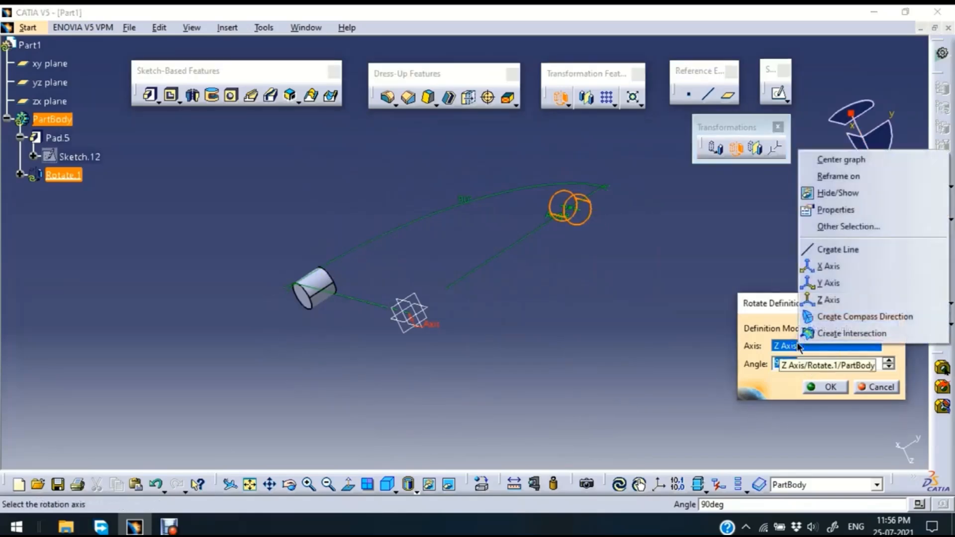
{"action": "left_click", "coordinate": [841, 282]}
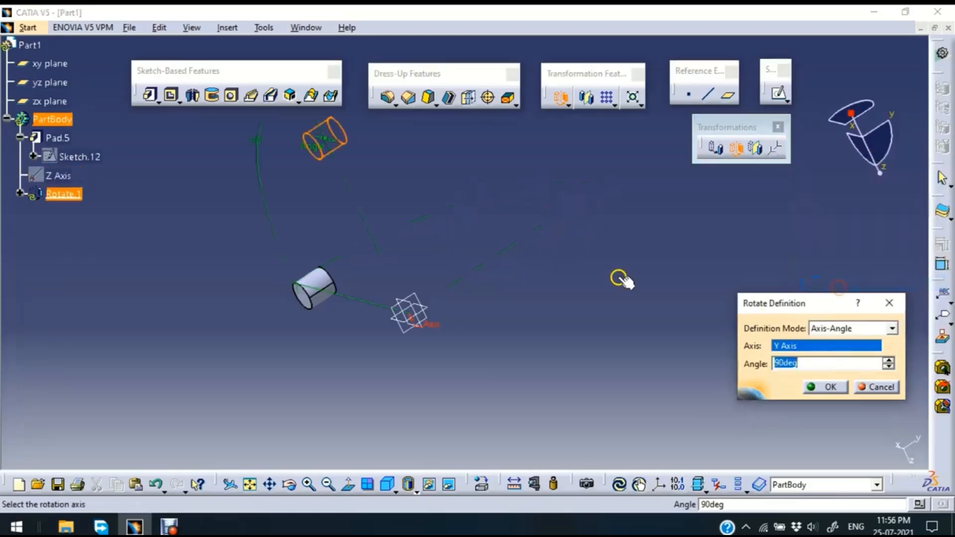
{"action": "middle_click_drag", "start_coordinate": [486, 177], "coordinate": [326, 249]}
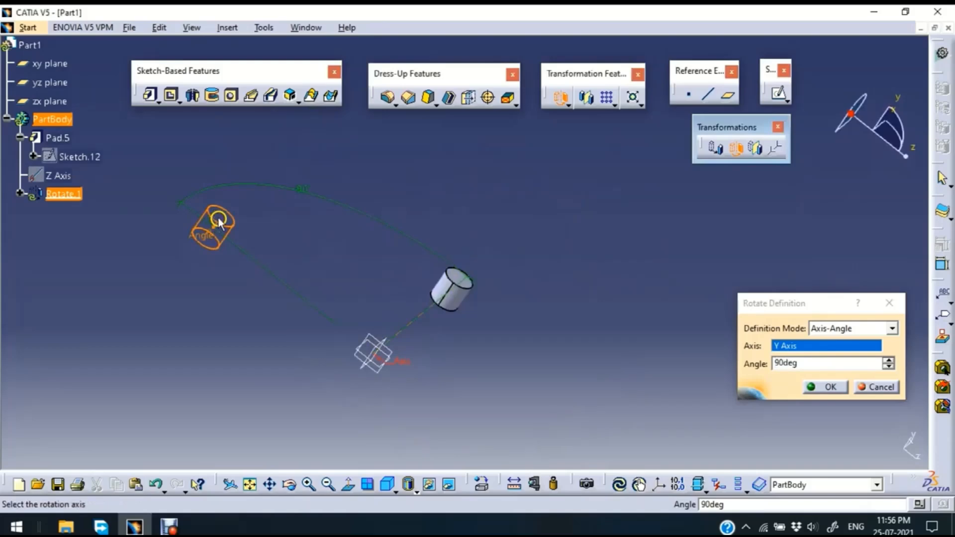
{"action": "left_click", "coordinate": [827, 387]}
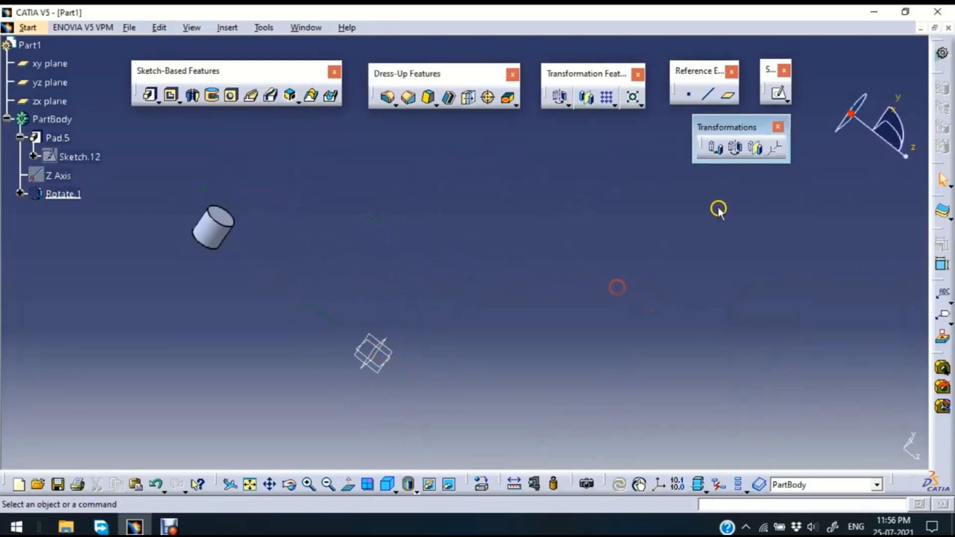
{"action": "left_click", "coordinate": [757, 150]}
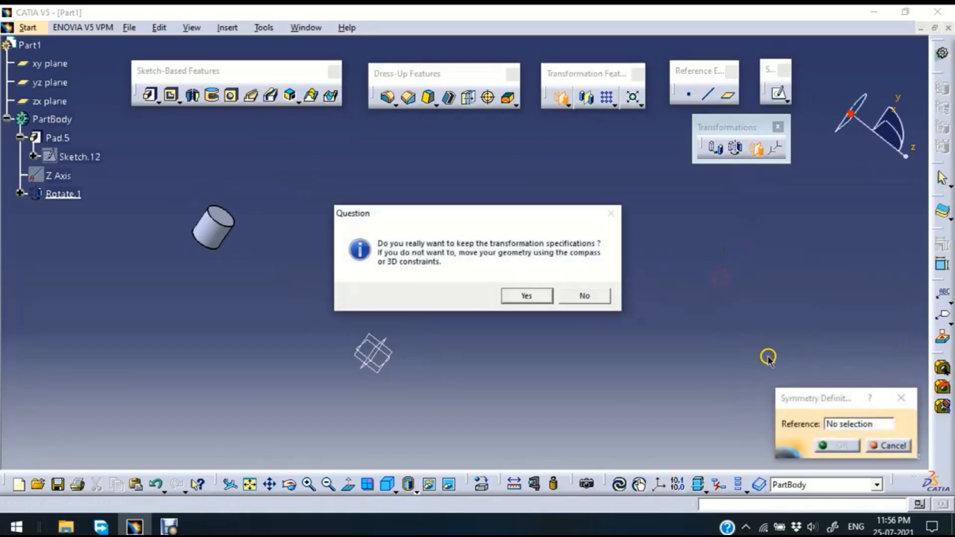
{"action": "left_click", "coordinate": [771, 341]}
{"action": "left_click", "coordinate": [586, 297]}
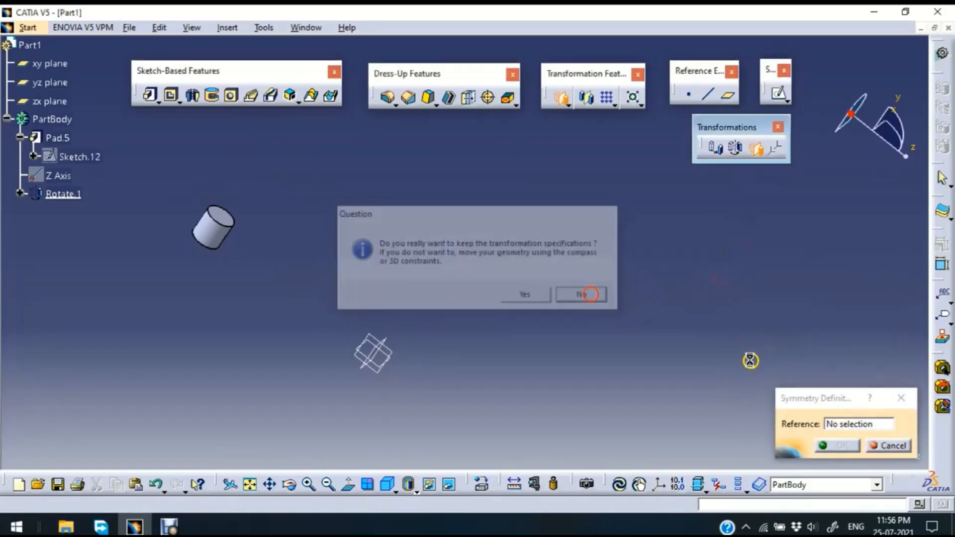
- Apply a Symmetry to the rotated cylinder with the xy plane as reference, keeping the transformation specifications
{"action": "left_click", "coordinate": [219, 262]}
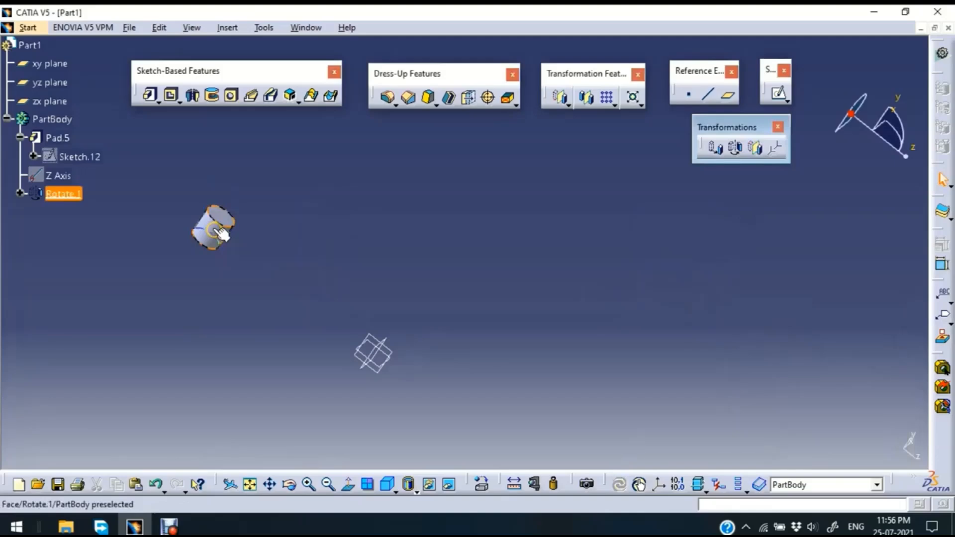
{"action": "left_click", "coordinate": [216, 233]}
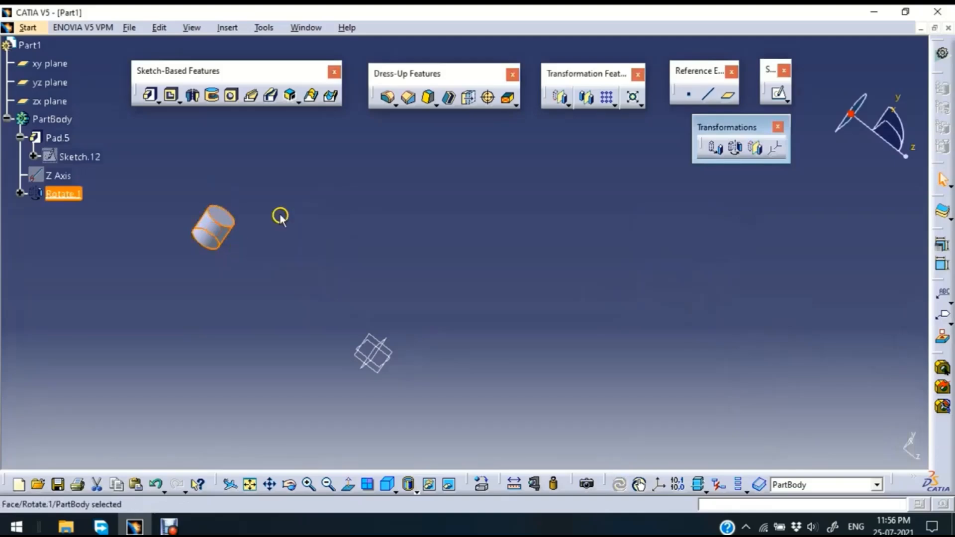
{"action": "left_click", "coordinate": [755, 146]}
{"action": "left_click", "coordinate": [528, 297]}
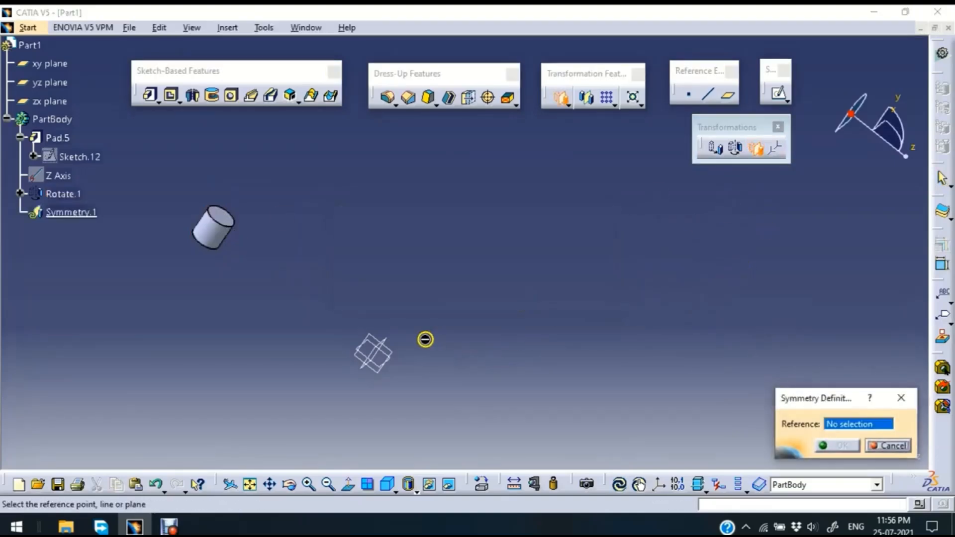
{"action": "left_click", "coordinate": [393, 344]}
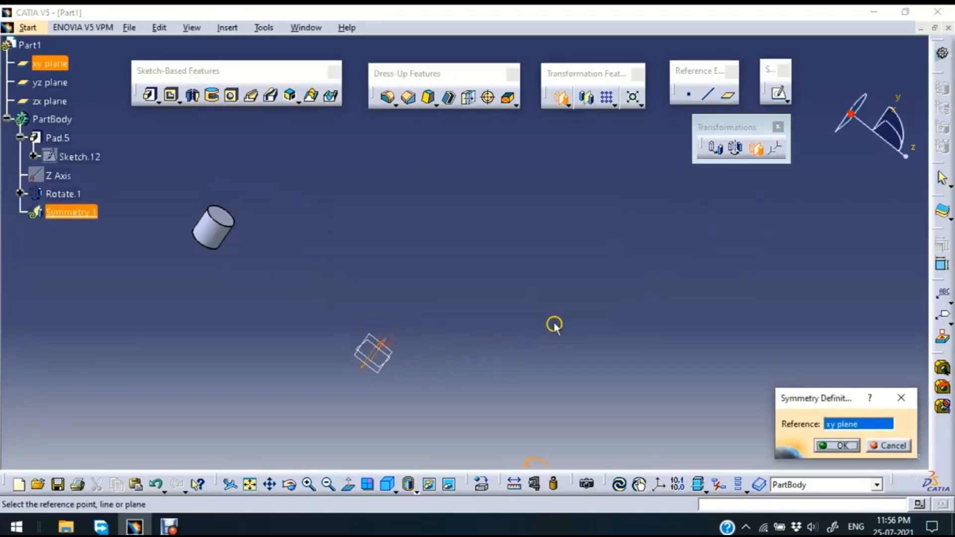
{"action": "left_click", "coordinate": [840, 444]}
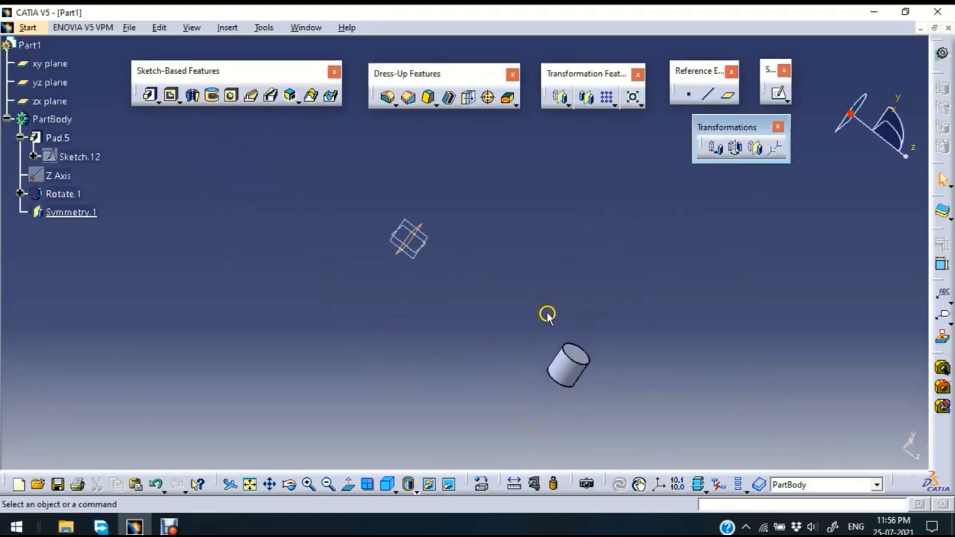
- Detach the Transformations, Patterns and Scale tool groups as floating toolbars and close the Transformations one
{"action": "middle_click_drag", "start_coordinate": [608, 208], "coordinate": [612, 223]}
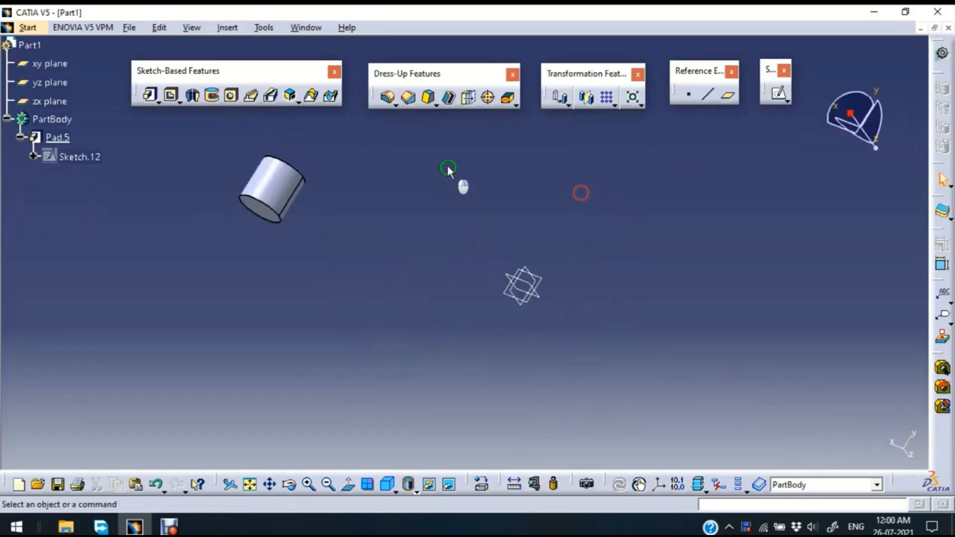
{"action": "middle_click_drag", "start_coordinate": [463, 186], "coordinate": [476, 243]}
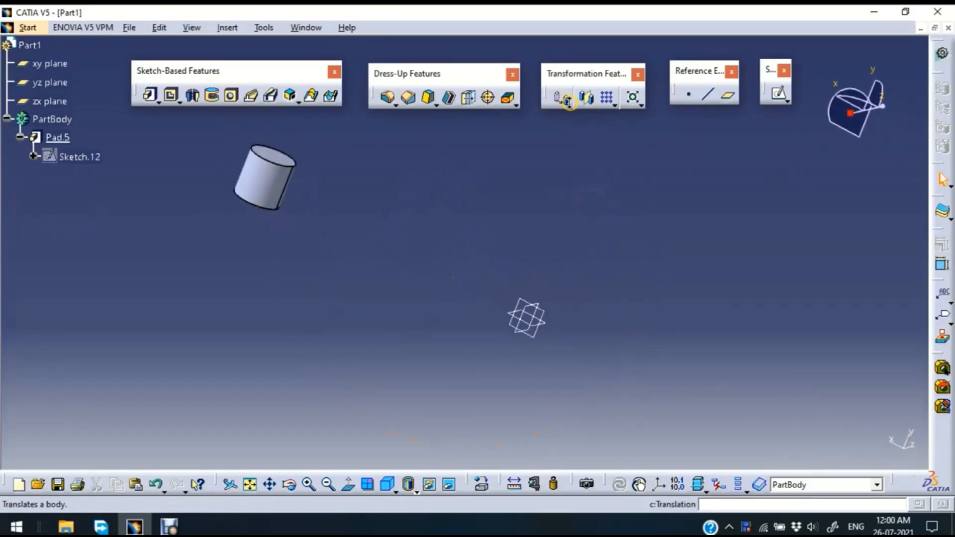
{"action": "left_click", "coordinate": [569, 104]}
{"action": "left_click_drag", "start_coordinate": [575, 110], "coordinate": [496, 167]}
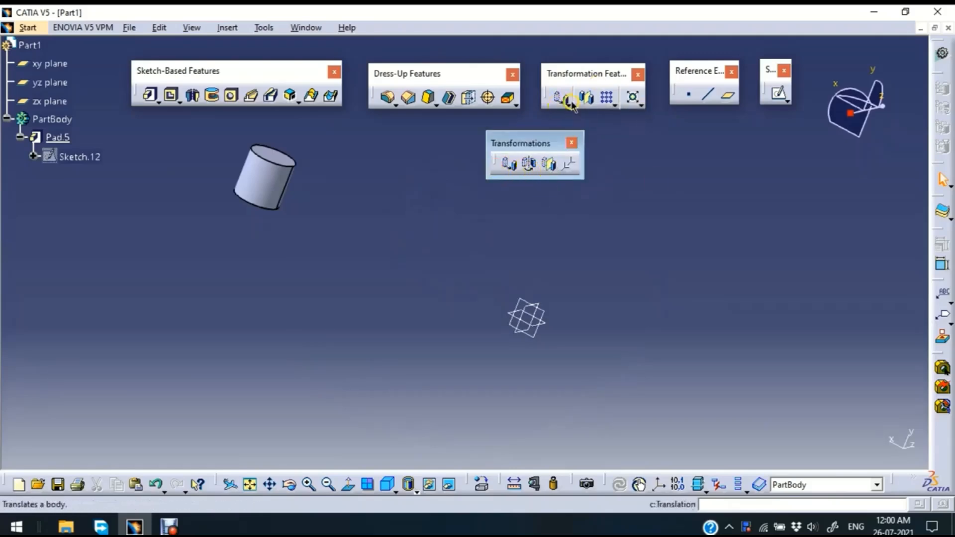
{"action": "left_click", "coordinate": [585, 99]}
{"action": "left_click", "coordinate": [584, 99]}
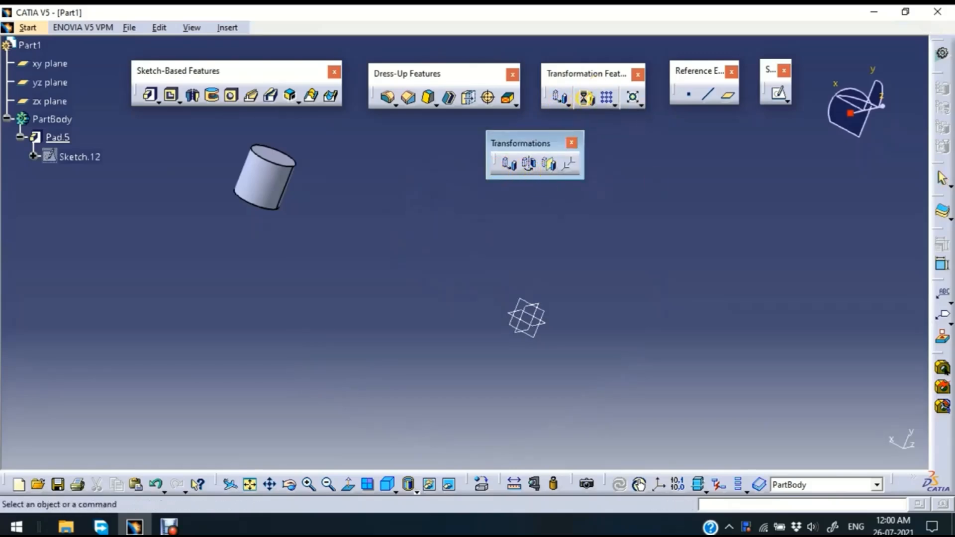
{"action": "left_click", "coordinate": [613, 103]}
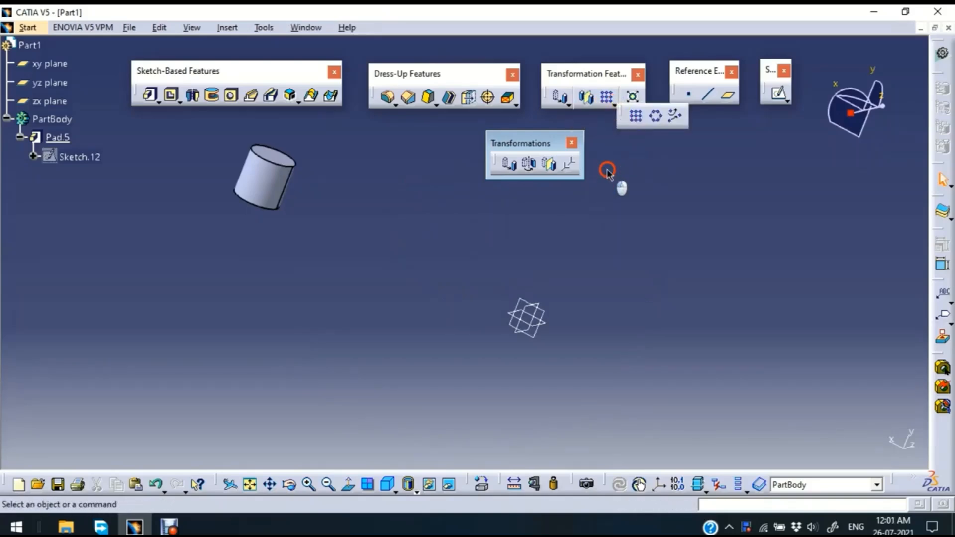
{"action": "left_click_drag", "start_coordinate": [607, 170], "coordinate": [603, 165]}
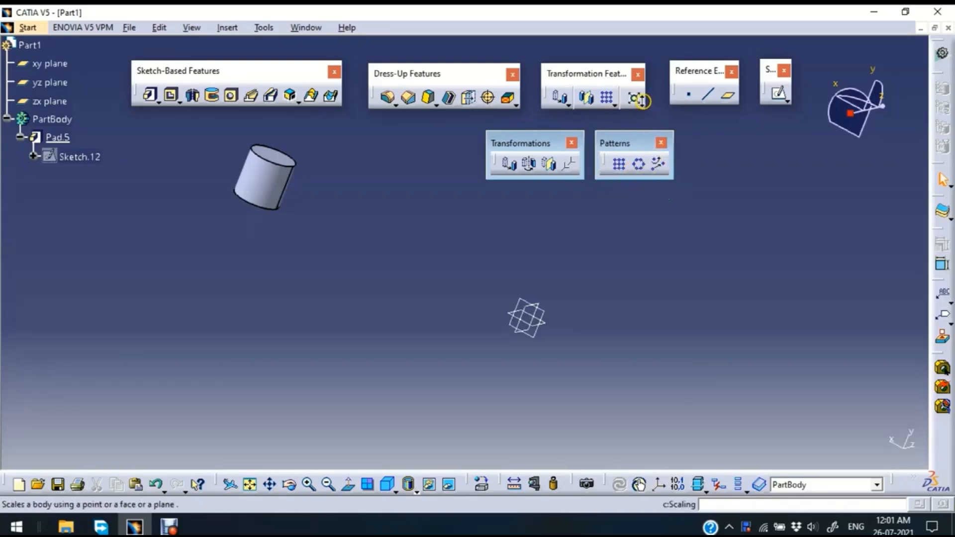
{"action": "left_click", "coordinate": [643, 105]}
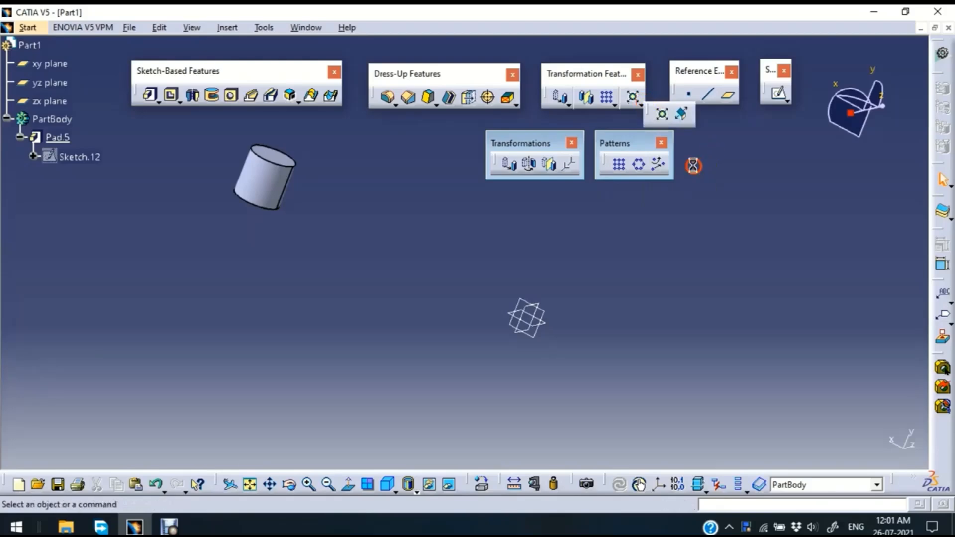
{"action": "left_click_drag", "start_coordinate": [693, 166], "coordinate": [696, 167]}
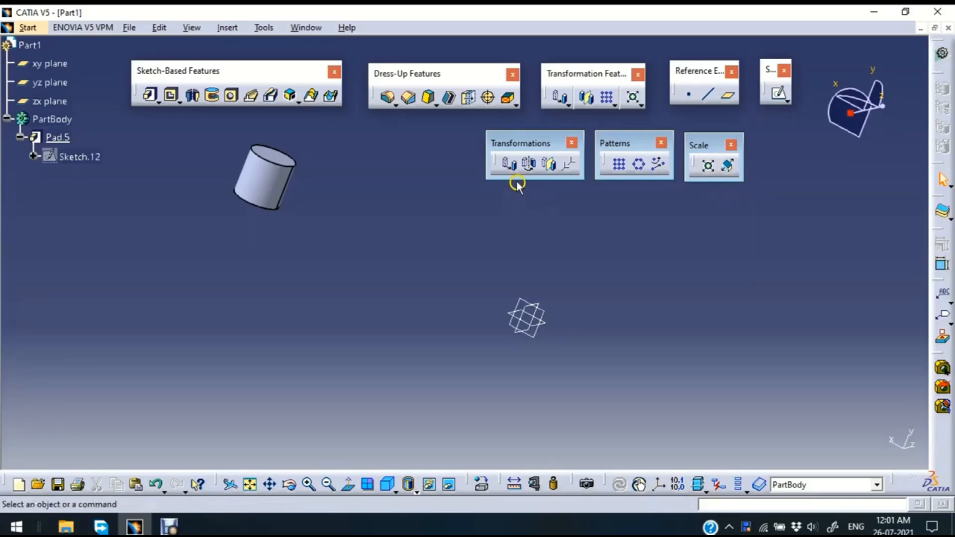
{"action": "left_click", "coordinate": [569, 143]}
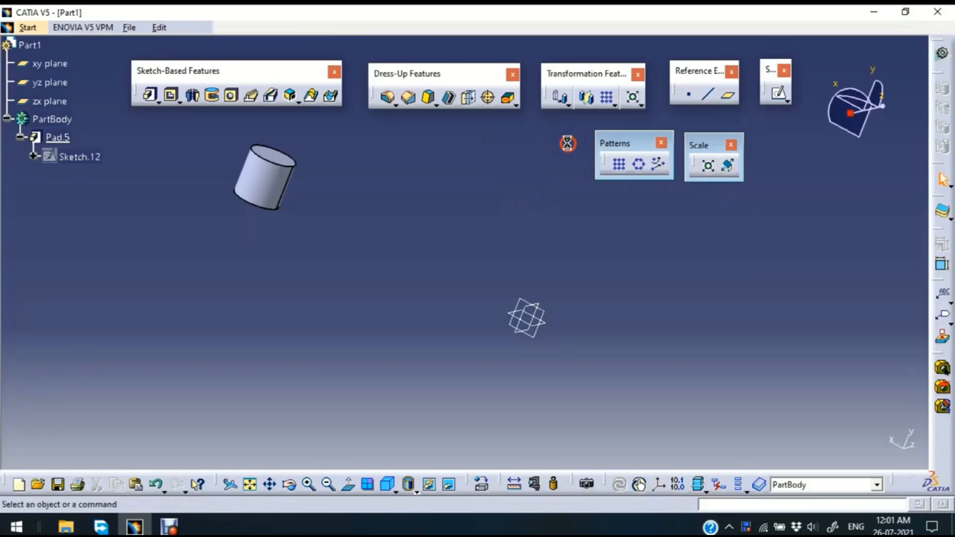
- Mirror the cylindrical pad about the yz plane
{"action": "left_click", "coordinate": [587, 97]}
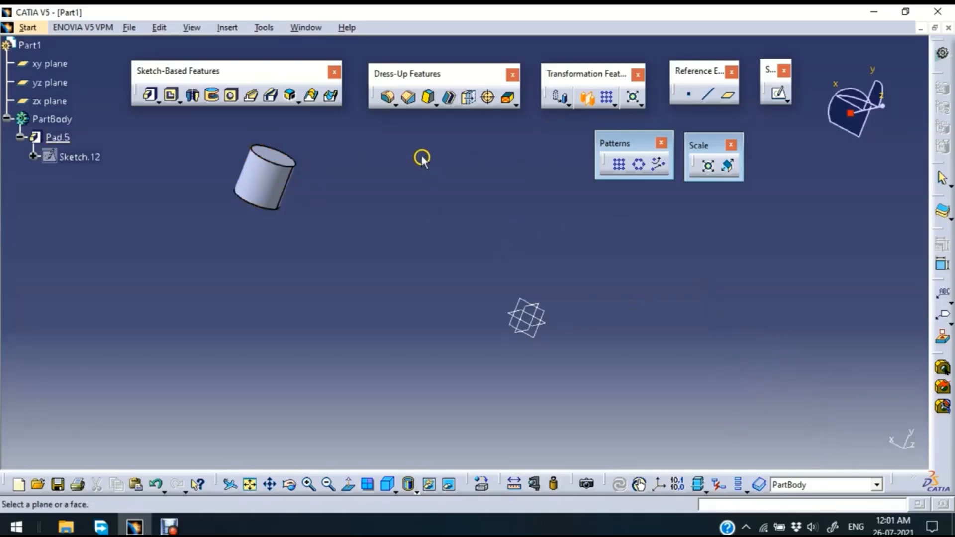
{"action": "middle_click_drag", "start_coordinate": [422, 159], "coordinate": [424, 224], "text": "ctrl"}
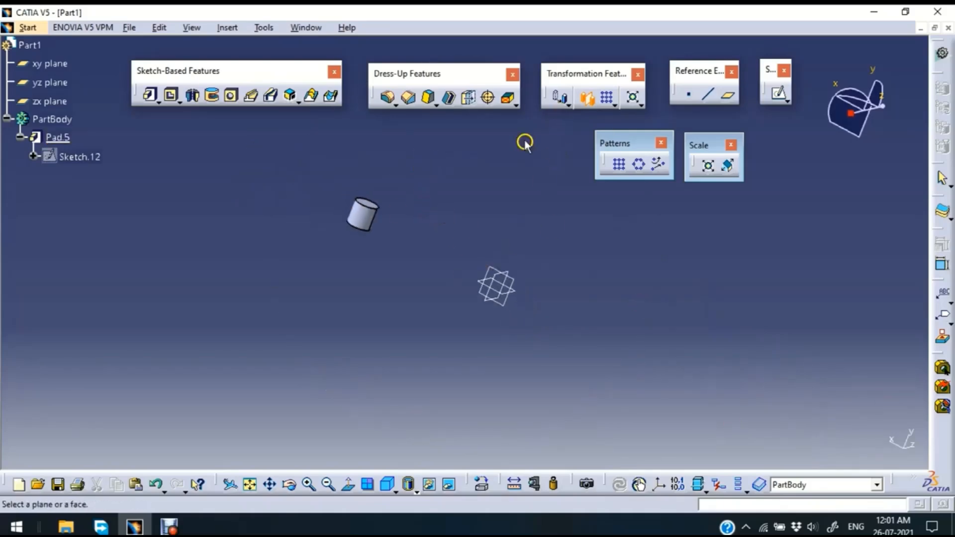
{"action": "left_click", "coordinate": [363, 214]}
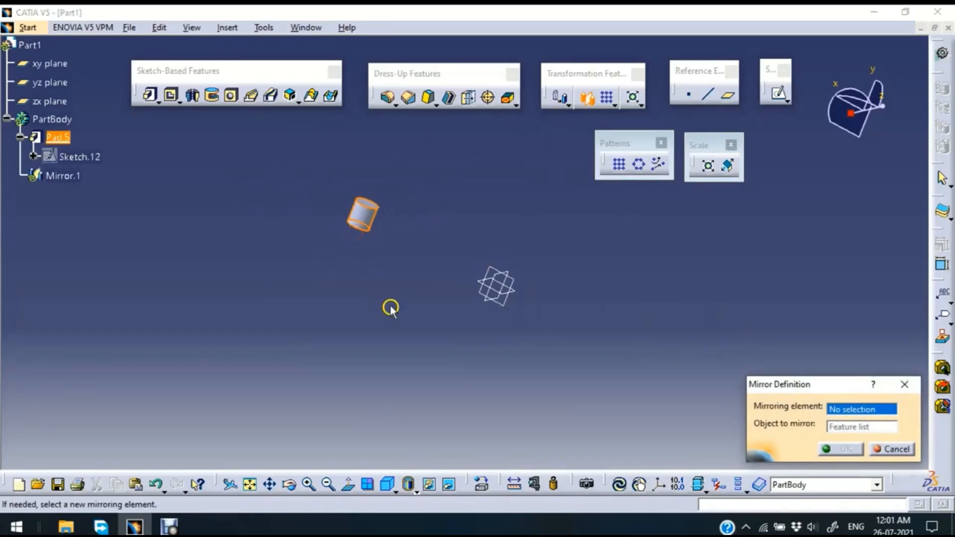
{"action": "left_click", "coordinate": [496, 276]}
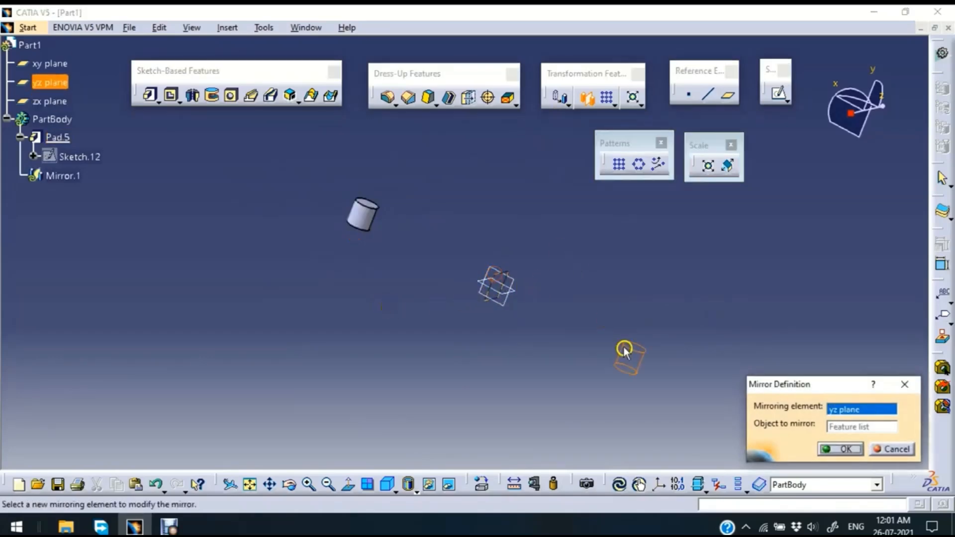
{"action": "left_click", "coordinate": [848, 449]}
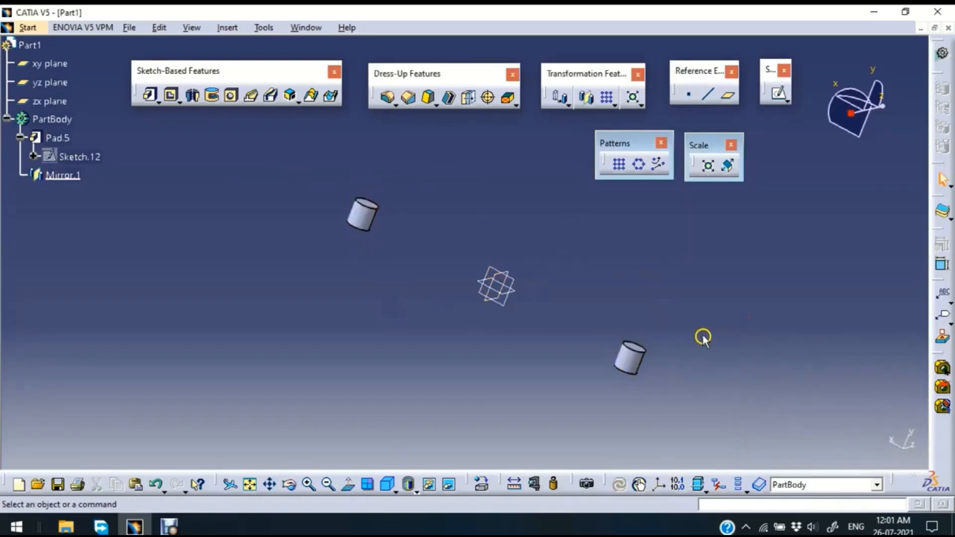
- Delete the mirror feature of the cylindrical pad, leaving its parent elements in place
{"action": "left_click", "coordinate": [567, 104]}
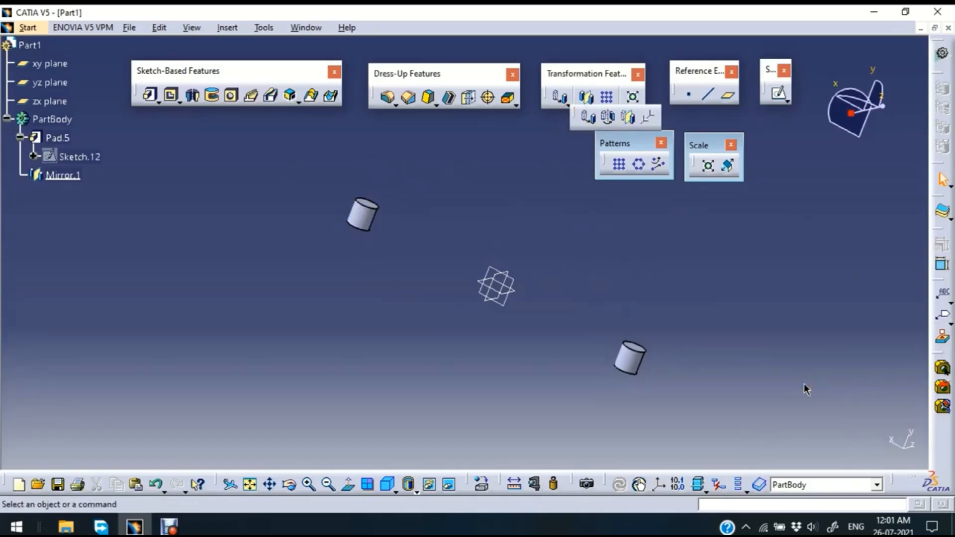
{"action": "left_click", "coordinate": [587, 97]}
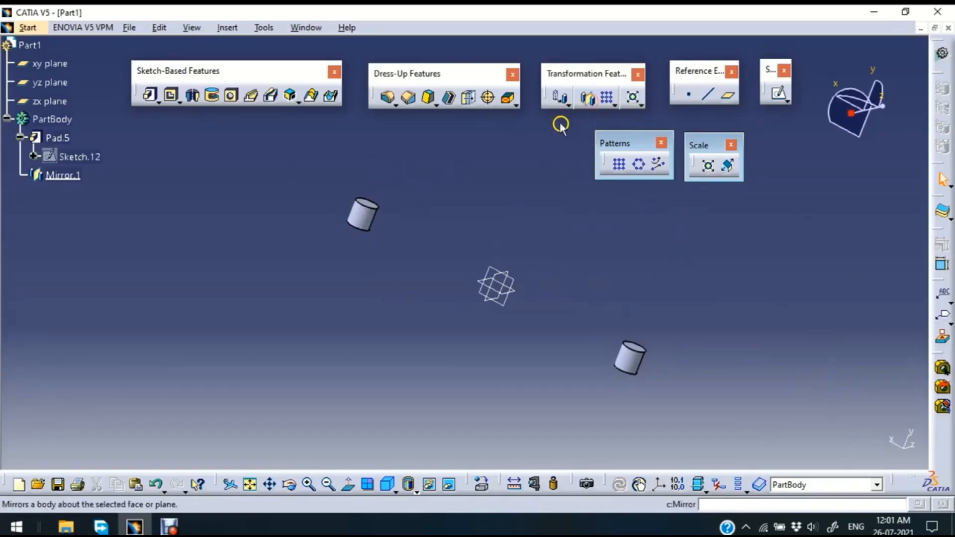
{"action": "left_click", "coordinate": [633, 364]}
{"action": "key", "text": "Delete"}
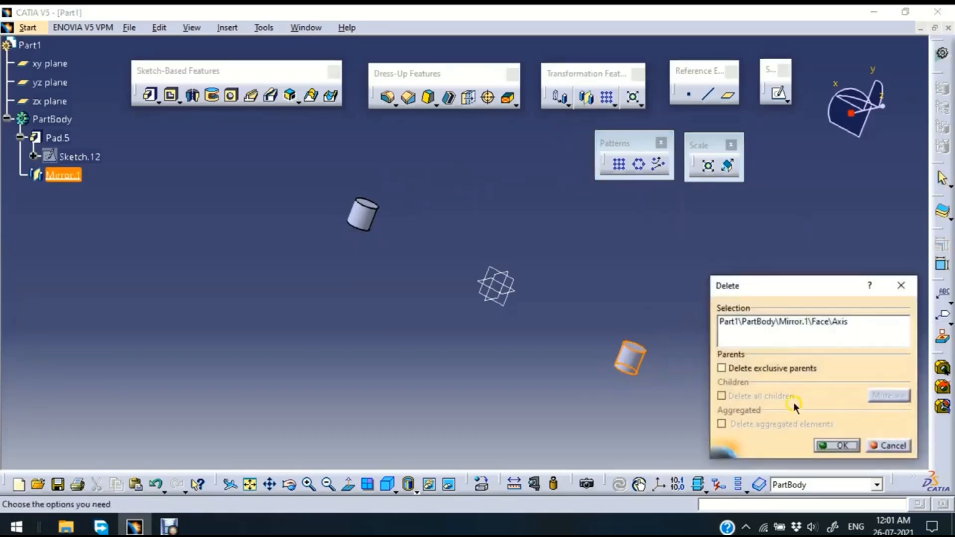
{"action": "left_click", "coordinate": [840, 446]}
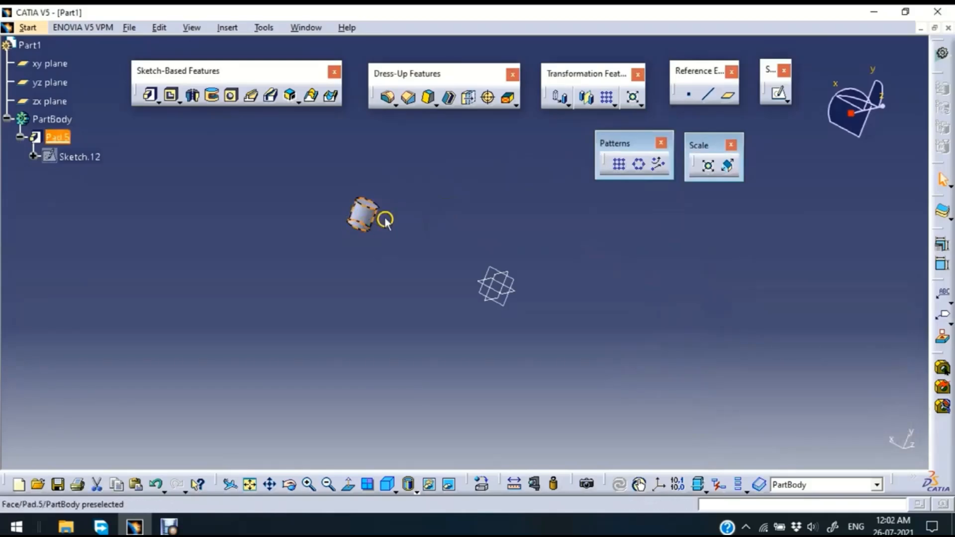
- Start a Rectangular Pattern of the cylindrical pad with 5 instances in the first direction, using the zx plane as reference element
{"action": "left_click", "coordinate": [379, 215]}
{"action": "left_click", "coordinate": [620, 165]}
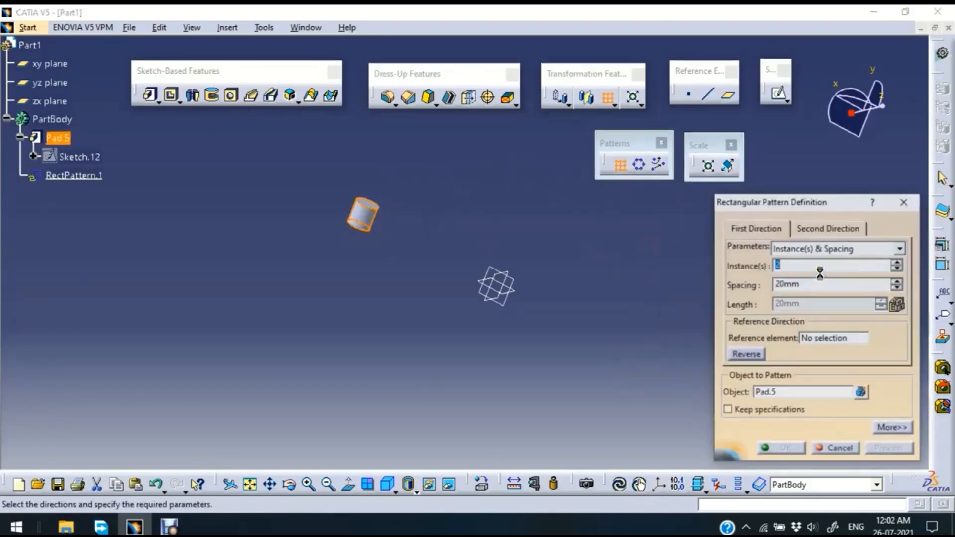
{"action": "left_click", "coordinate": [819, 266]}
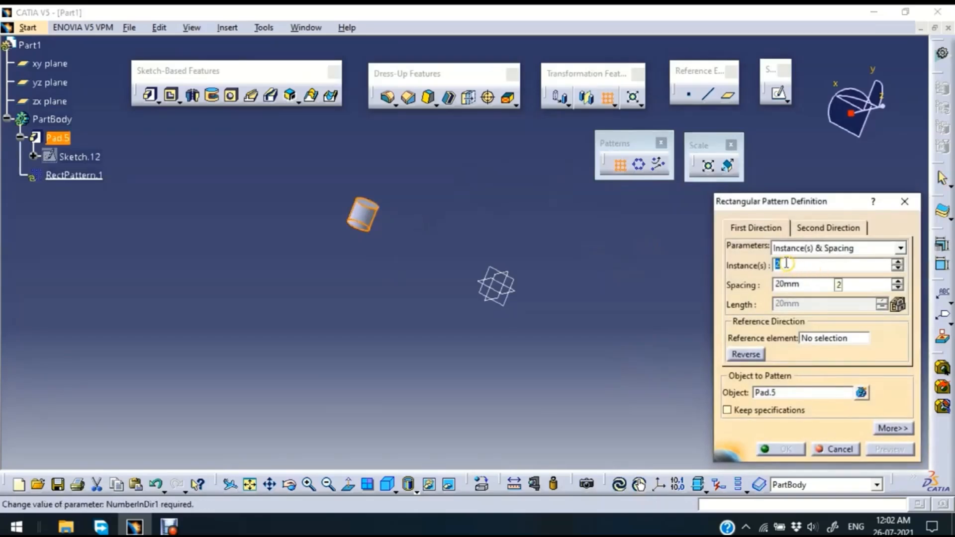
{"action": "middle_click_drag", "start_coordinate": [358, 279], "coordinate": [346, 343]}
{"action": "left_click", "coordinate": [736, 266]}
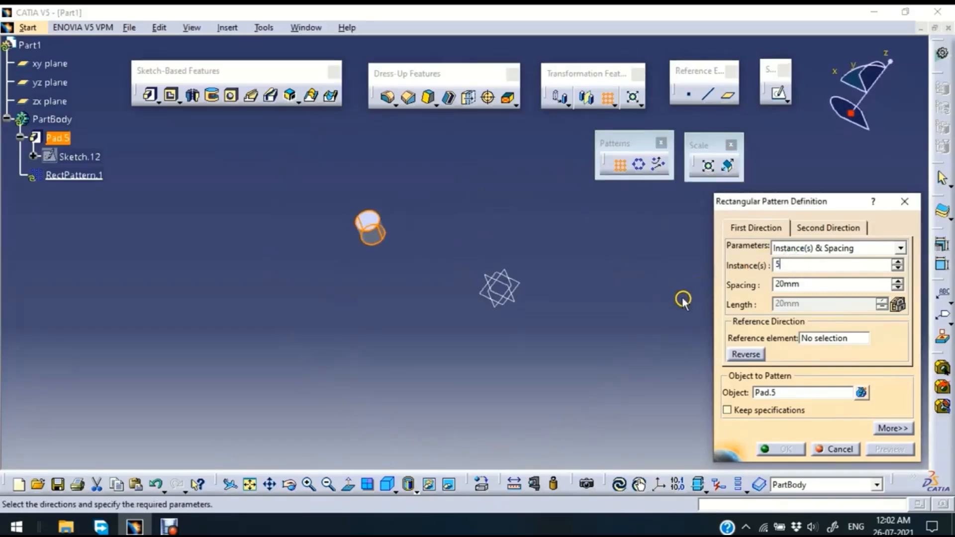
{"action": "middle_click_drag", "start_coordinate": [650, 259], "coordinate": [594, 310]}
{"action": "left_click", "coordinate": [839, 338]}
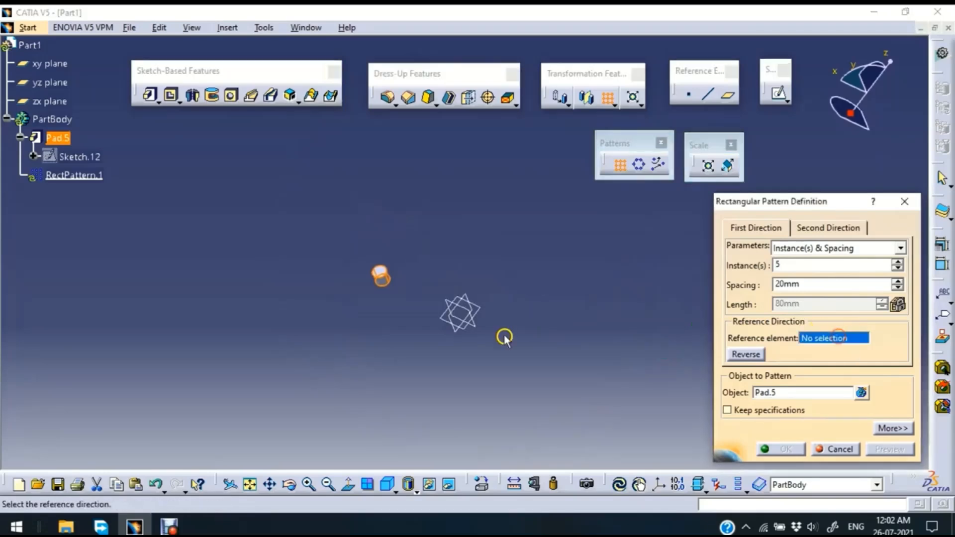
{"action": "left_click", "coordinate": [484, 313]}
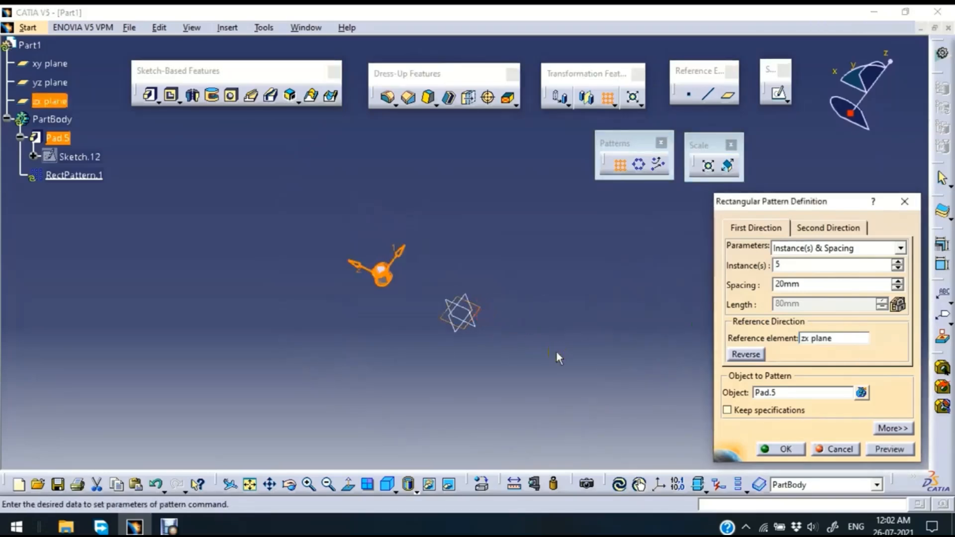
- Set the pattern's first-direction spacing to 500 mm and preview the row of cylinders
{"action": "middle_click_drag", "start_coordinate": [410, 373], "coordinate": [397, 241]}
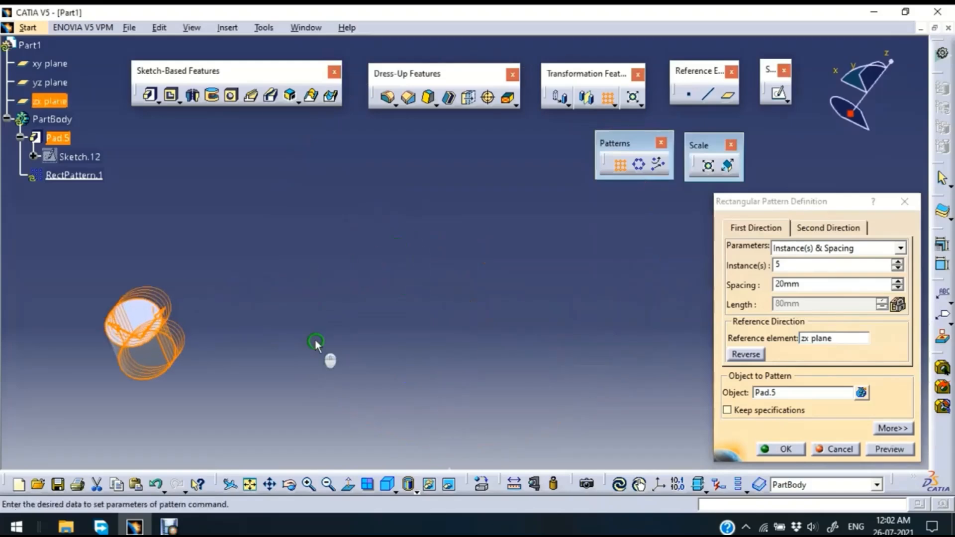
{"action": "middle_click_drag", "start_coordinate": [316, 343], "coordinate": [415, 290]}
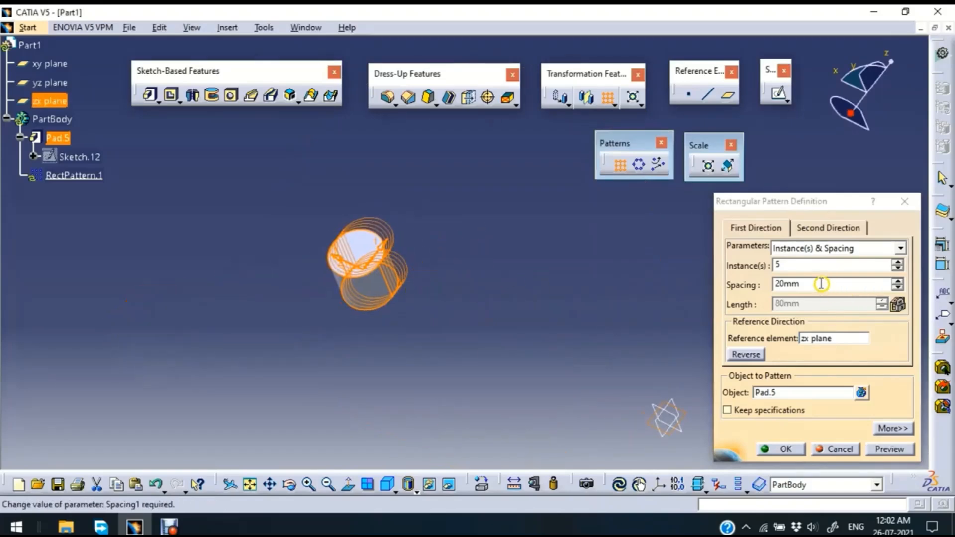
{"action": "double_click", "coordinate": [796, 283]}
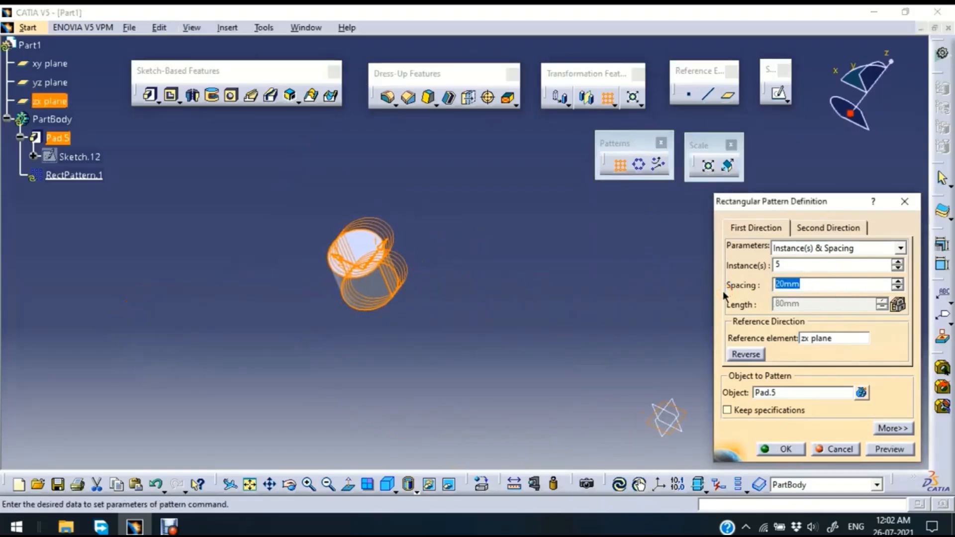
{"action": "type", "text": "500"}
{"action": "key", "text": "Return"}
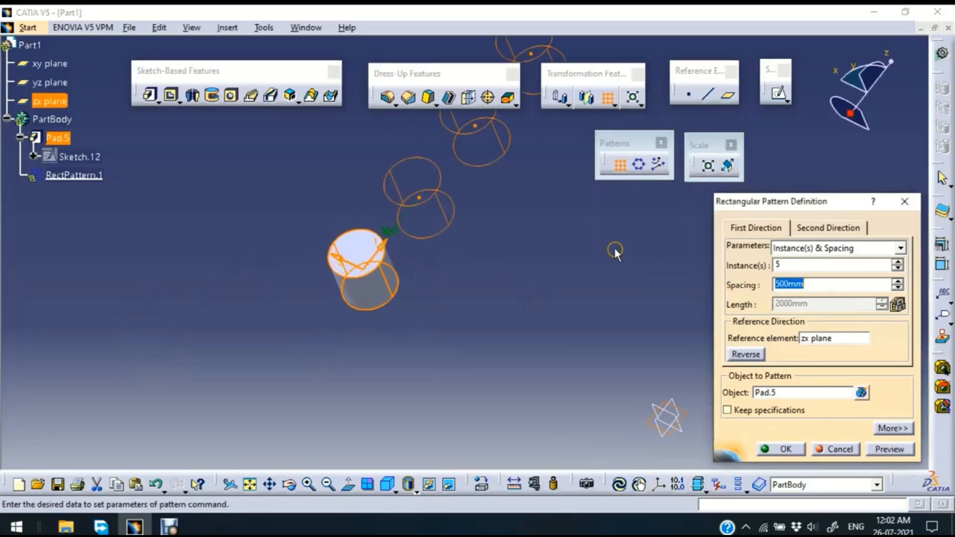
{"action": "middle_click_drag", "start_coordinate": [522, 226], "coordinate": [519, 294]}
{"action": "middle_click_drag", "start_coordinate": [533, 248], "coordinate": [460, 328]}
{"action": "middle_click_drag", "start_coordinate": [370, 360], "coordinate": [388, 334]}
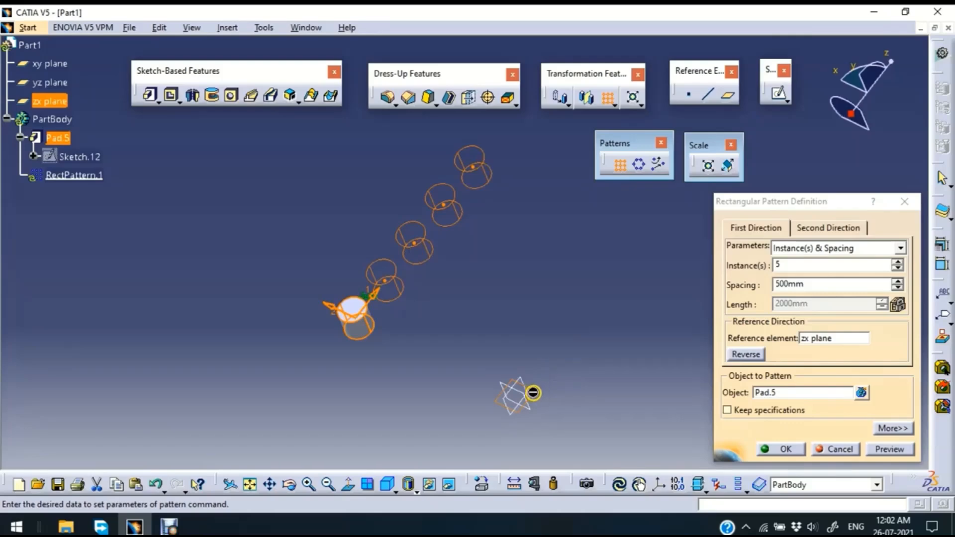
{"action": "left_click", "coordinate": [890, 449]}
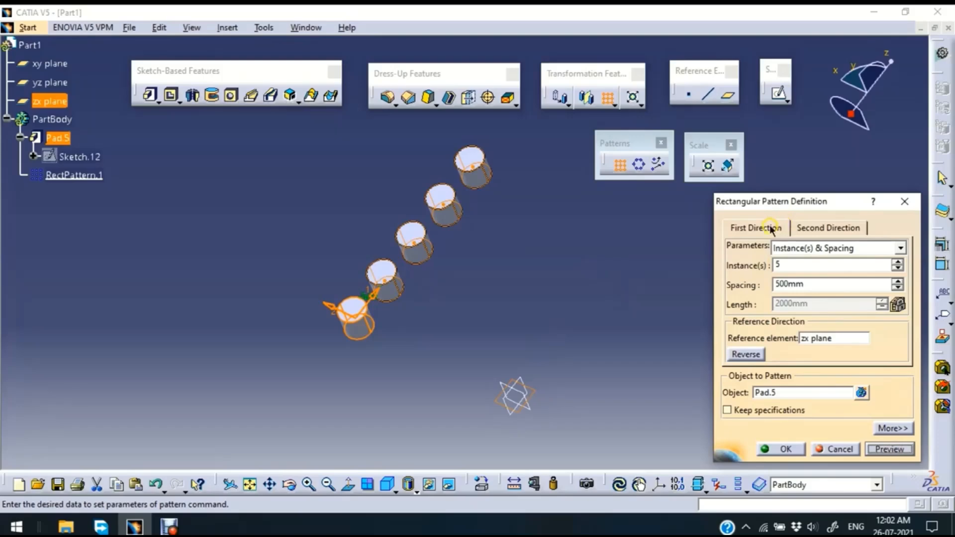
- Define the pattern's second direction with 5 instances spaced 500 mm apart
{"action": "left_click", "coordinate": [822, 228]}
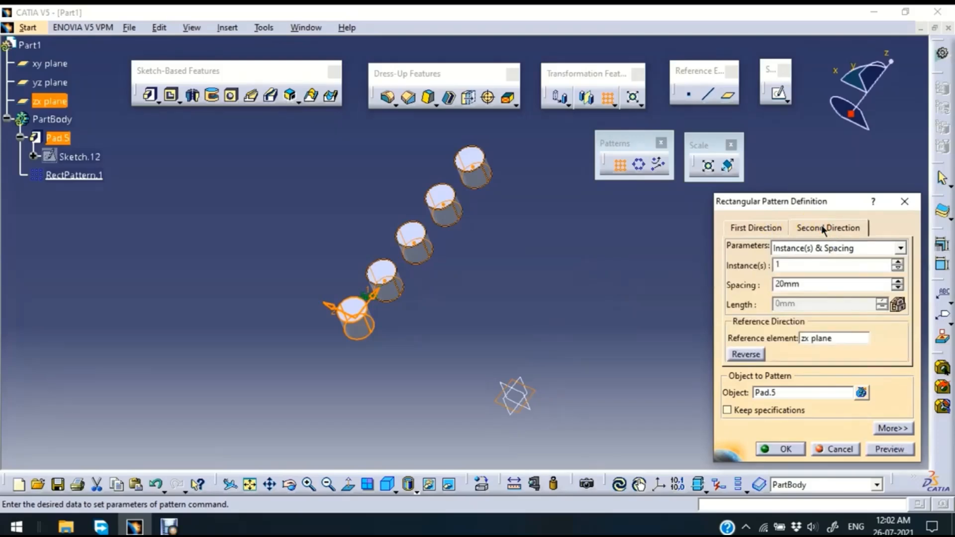
{"action": "left_click_drag", "start_coordinate": [791, 268], "coordinate": [645, 286]}
{"action": "type", "text": "5"}
{"action": "left_click", "coordinate": [805, 284]}
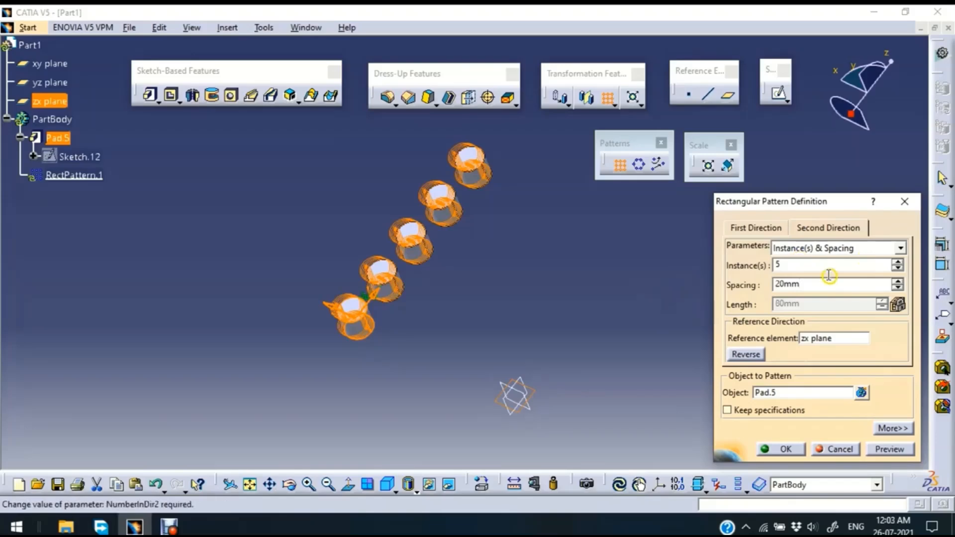
{"action": "left_click_drag", "start_coordinate": [816, 284], "coordinate": [695, 299]}
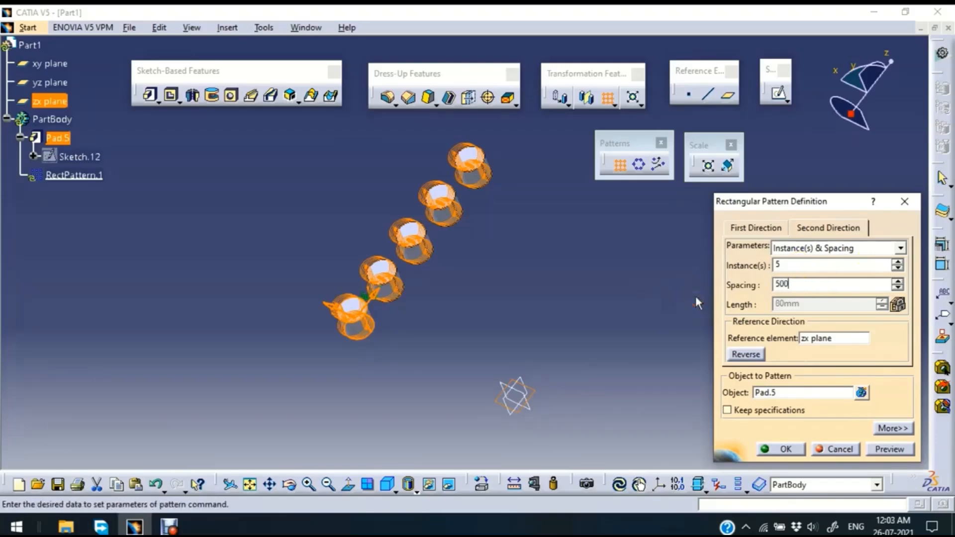
{"action": "key", "text": "Return"}
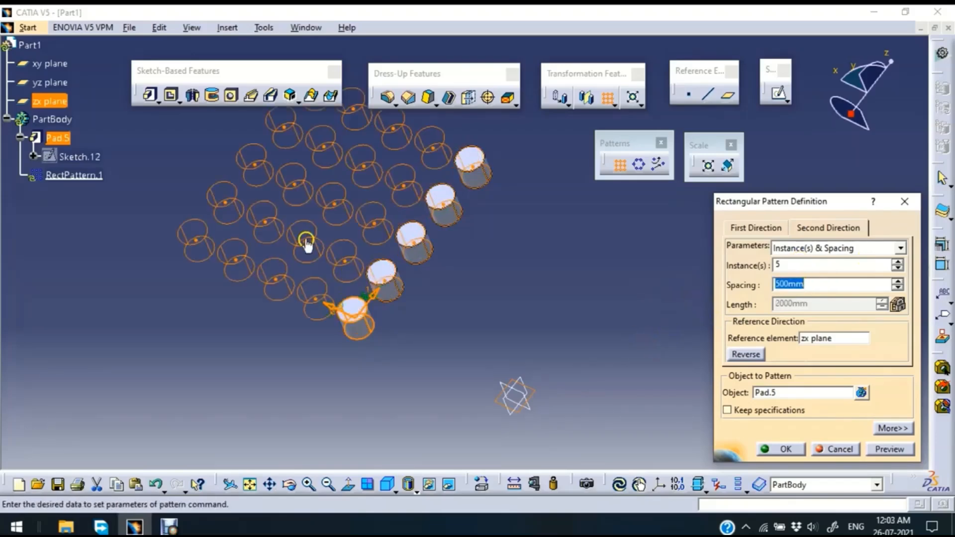
- Reverse the pattern's second direction so the rows extend toward the reference planes, and preview the cylinder grid
{"action": "left_click", "coordinate": [745, 354]}
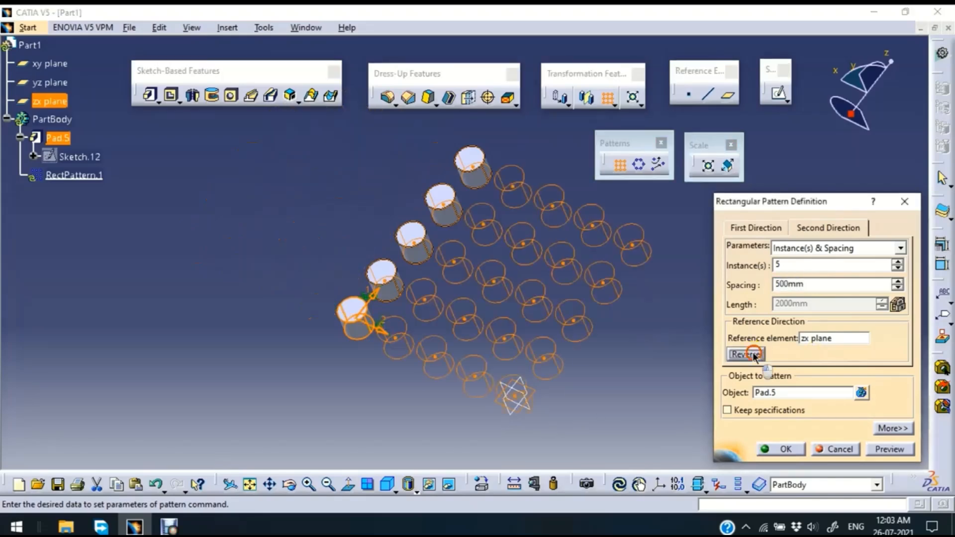
{"action": "left_click", "coordinate": [753, 354]}
{"action": "left_click", "coordinate": [753, 354]}
{"action": "left_click", "coordinate": [890, 449]}
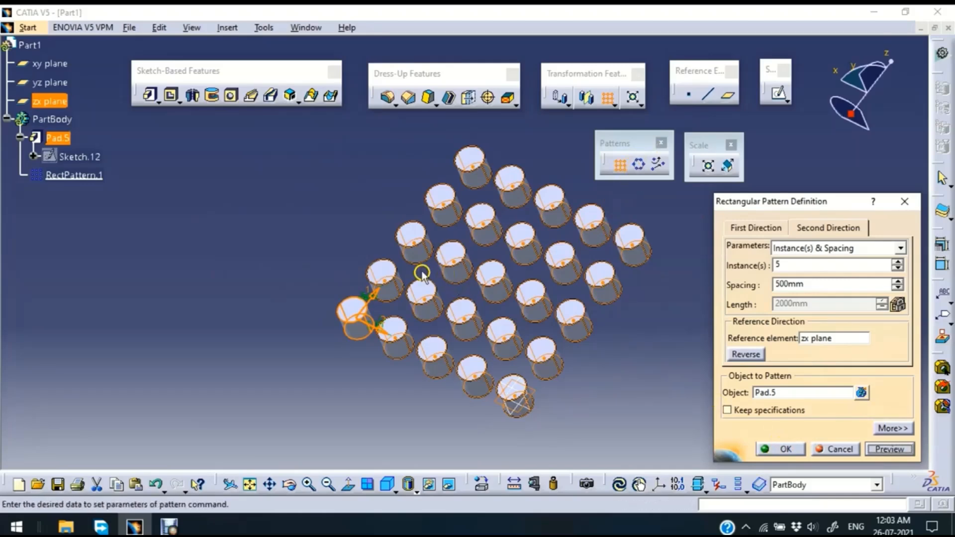
- Cancel the rectangular pattern and start a Circular Pattern of the cylindrical pad with 6 instances at 60deg angular spacing
{"action": "left_click", "coordinate": [840, 449]}
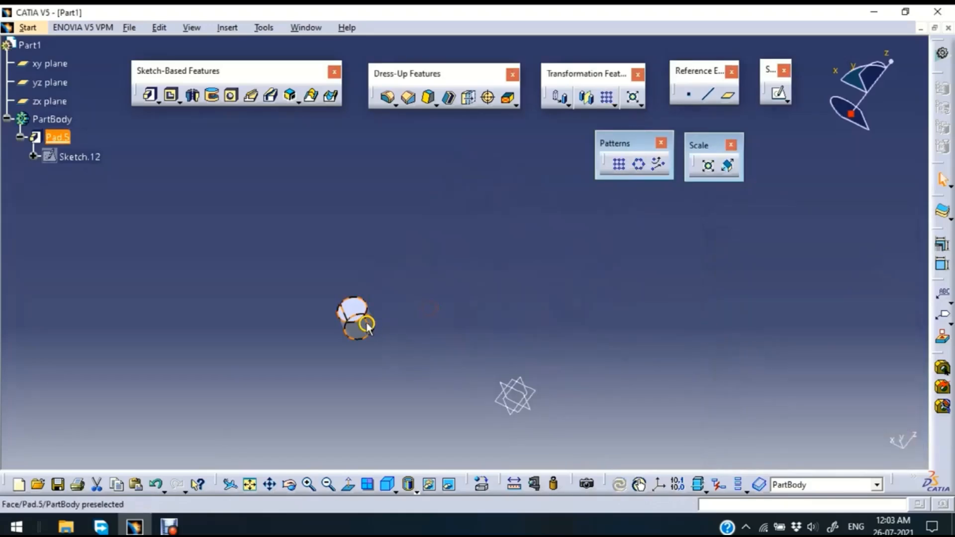
{"action": "left_click", "coordinate": [639, 165]}
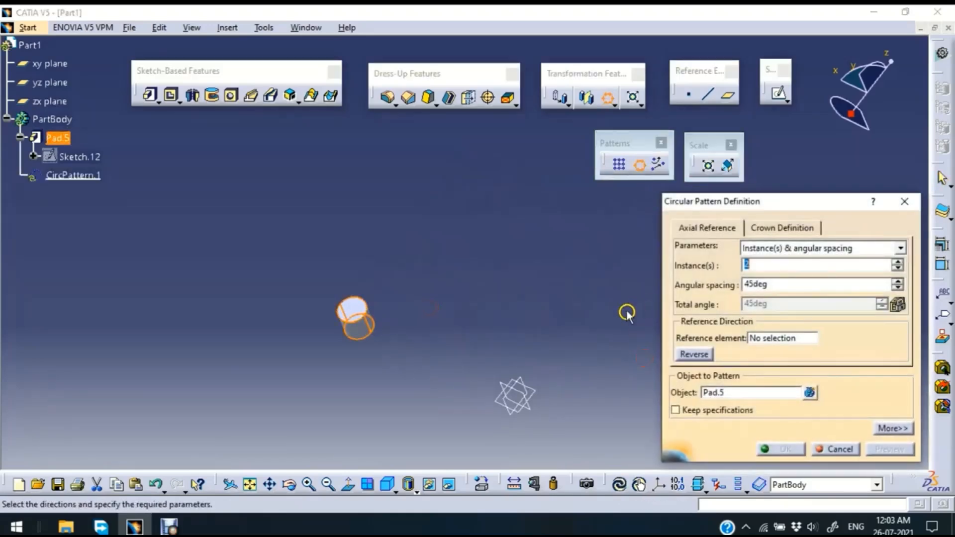
{"action": "middle_click_drag", "start_coordinate": [607, 308], "coordinate": [581, 264]}
{"action": "left_click", "coordinate": [706, 273]}
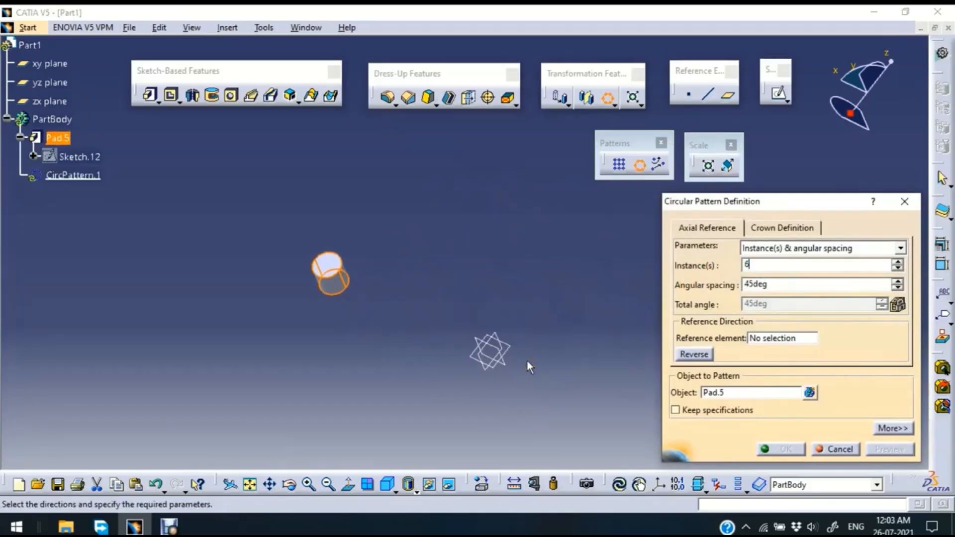
{"action": "left_click", "coordinate": [768, 284]}
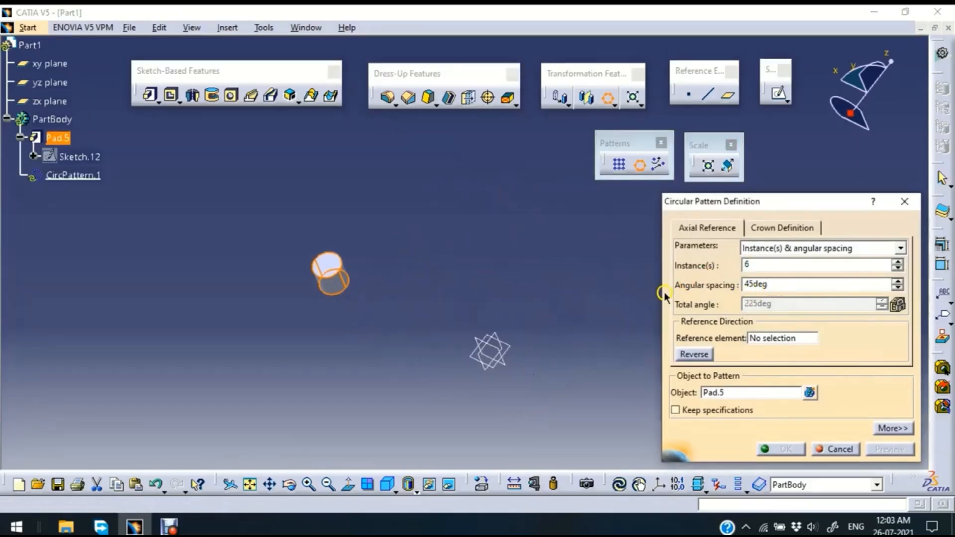
{"action": "double_click", "coordinate": [755, 284]}
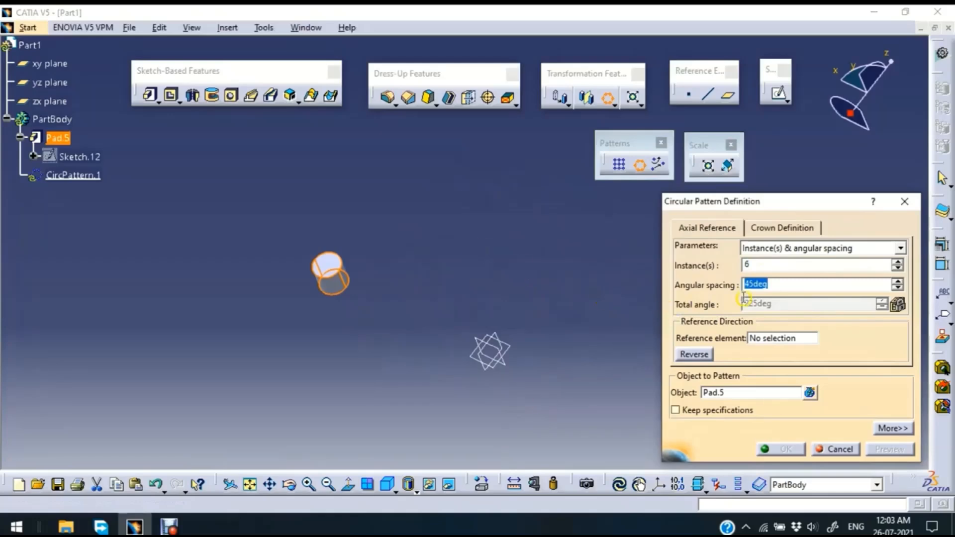
{"action": "type", "text": "60"}
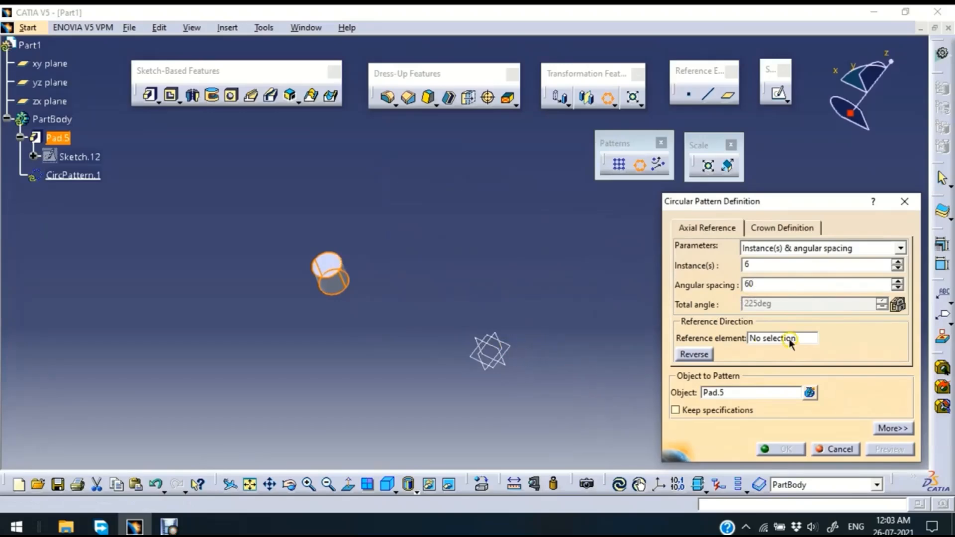
{"action": "left_click", "coordinate": [577, 368]}
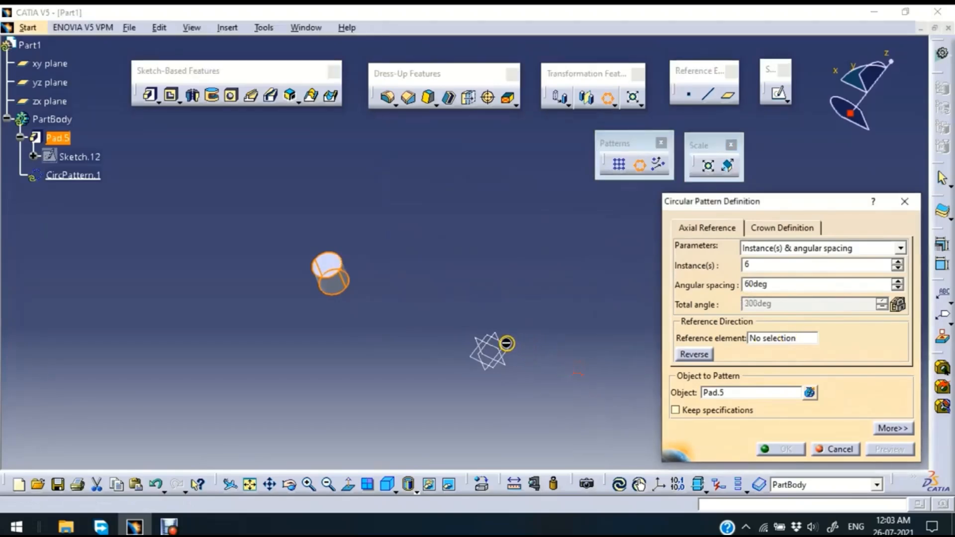
- Use the zx plane as the circular pattern's reference element and create the pattern
{"action": "middle_click_drag", "start_coordinate": [528, 390], "coordinate": [548, 251], "text": "ctrl"}
{"action": "left_click", "coordinate": [794, 338]}
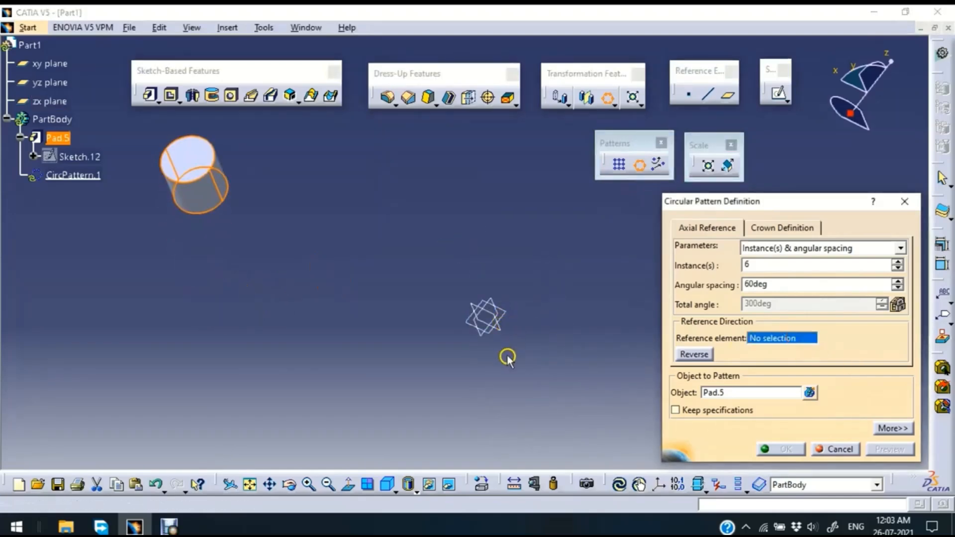
{"action": "mouse_move", "coordinate": [508, 356]}
{"action": "middle_mouse_down"}
{"action": "mouse_move", "coordinate": [462, 263]}
{"action": "mouse_move", "coordinate": [536, 383]}
{"action": "mouse_move", "coordinate": [509, 385]}
{"action": "mouse_move", "coordinate": [547, 291]}
{"action": "mouse_move", "coordinate": [519, 392]}
{"action": "mouse_move", "coordinate": [396, 384]}
{"action": "mouse_move", "coordinate": [397, 337]}
{"action": "mouse_move", "coordinate": [366, 366]}
{"action": "mouse_move", "coordinate": [383, 326]}
{"action": "mouse_move", "coordinate": [441, 271]}
{"action": "mouse_move", "coordinate": [446, 249]}
{"action": "mouse_move", "coordinate": [544, 353]}
{"action": "middle_mouse_up"}
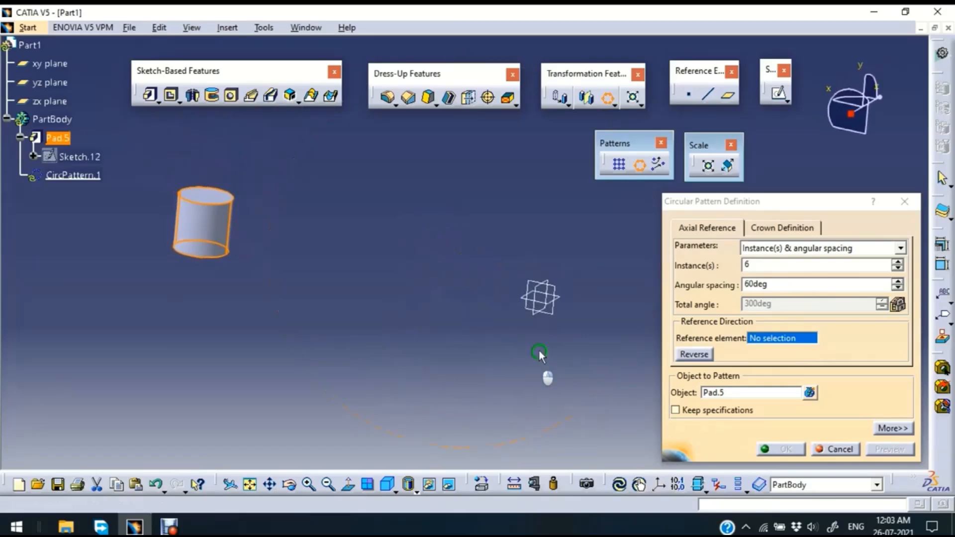
{"action": "left_click", "coordinate": [572, 300]}
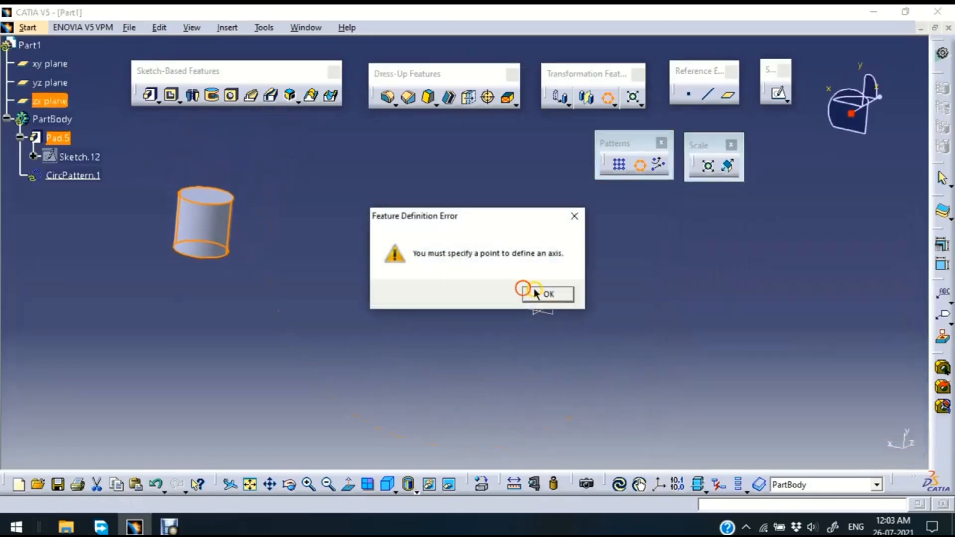
{"action": "left_click", "coordinate": [536, 293]}
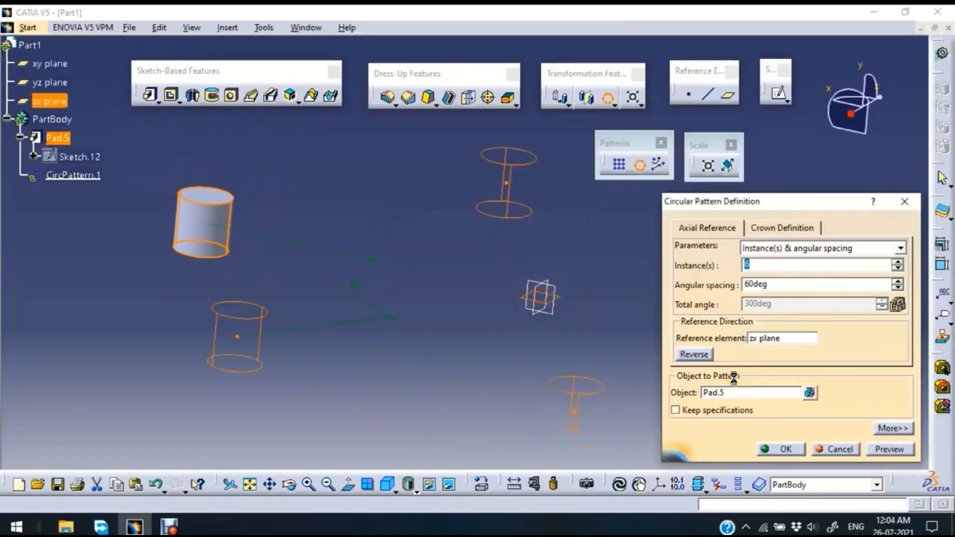
{"action": "middle_click_drag", "start_coordinate": [612, 237], "coordinate": [480, 388]}
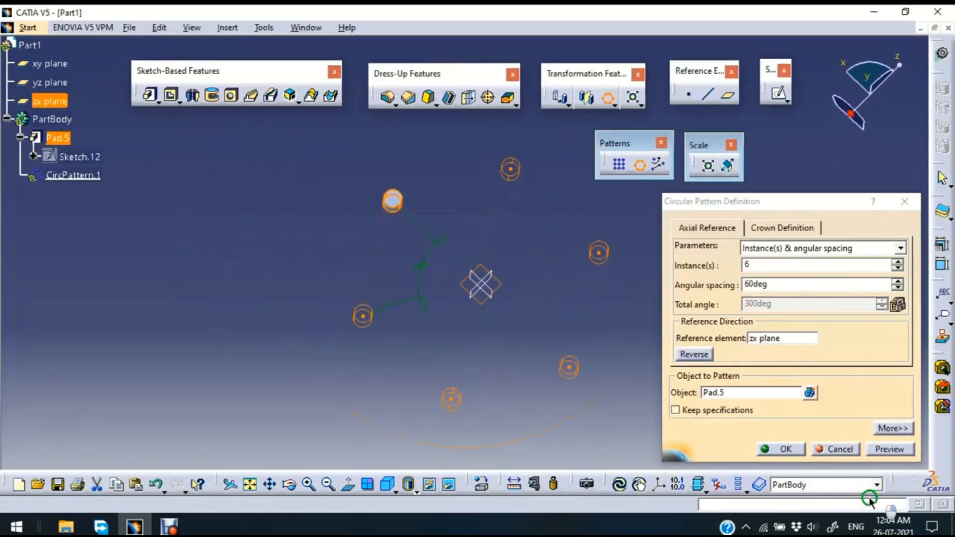
{"action": "left_click", "coordinate": [781, 449]}
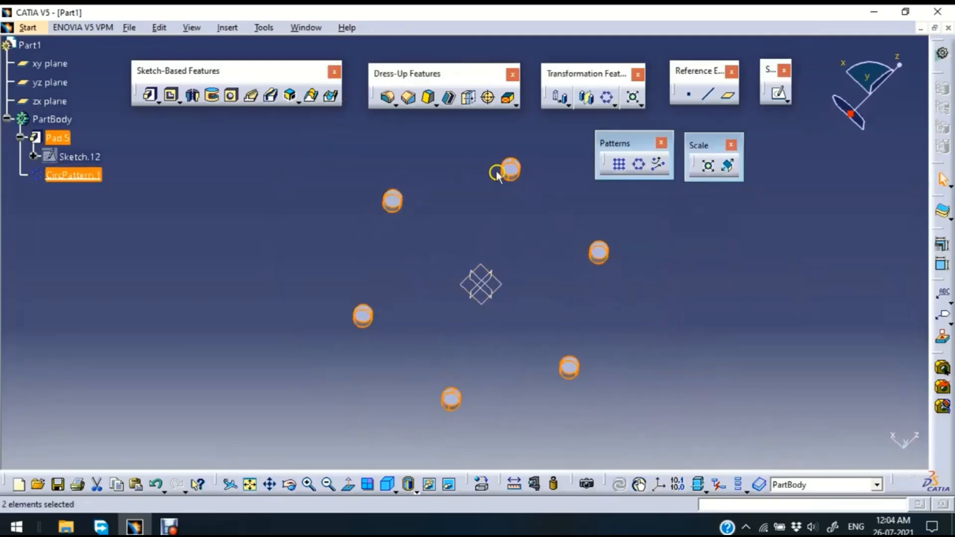
- Edit the circular pattern's crown definition to 3 circles with a circle spacing of 500 mm
{"action": "left_click", "coordinate": [658, 331]}
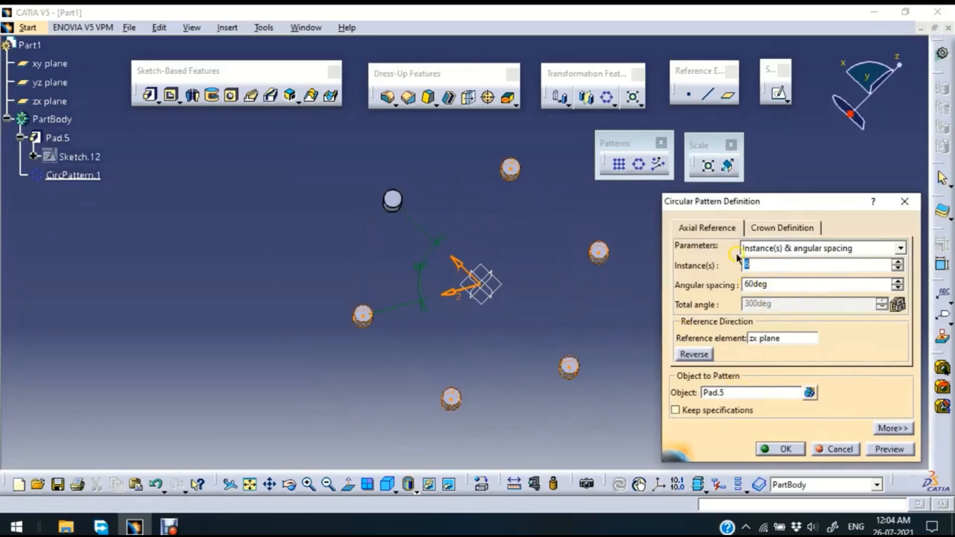
{"action": "left_click", "coordinate": [781, 228]}
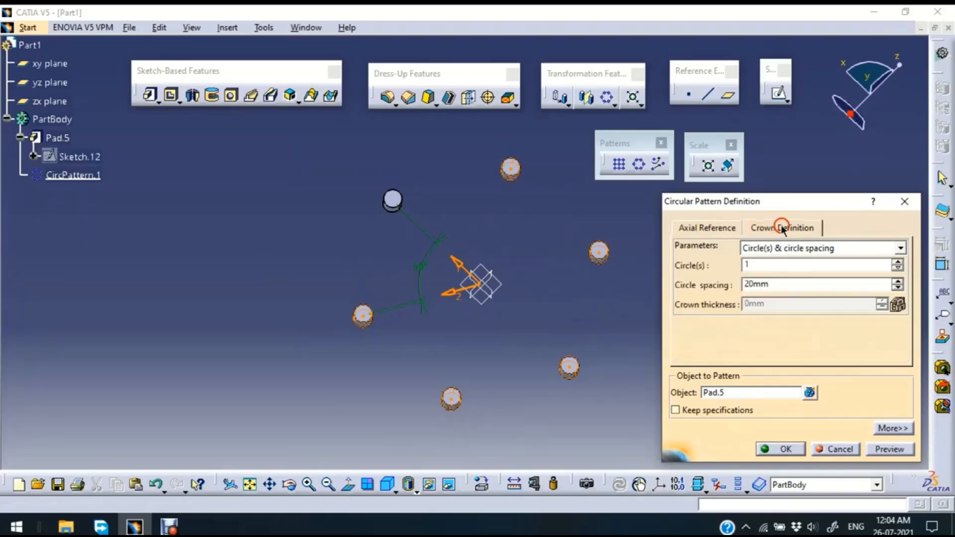
{"action": "middle_click_drag", "start_coordinate": [621, 304], "coordinate": [527, 304]}
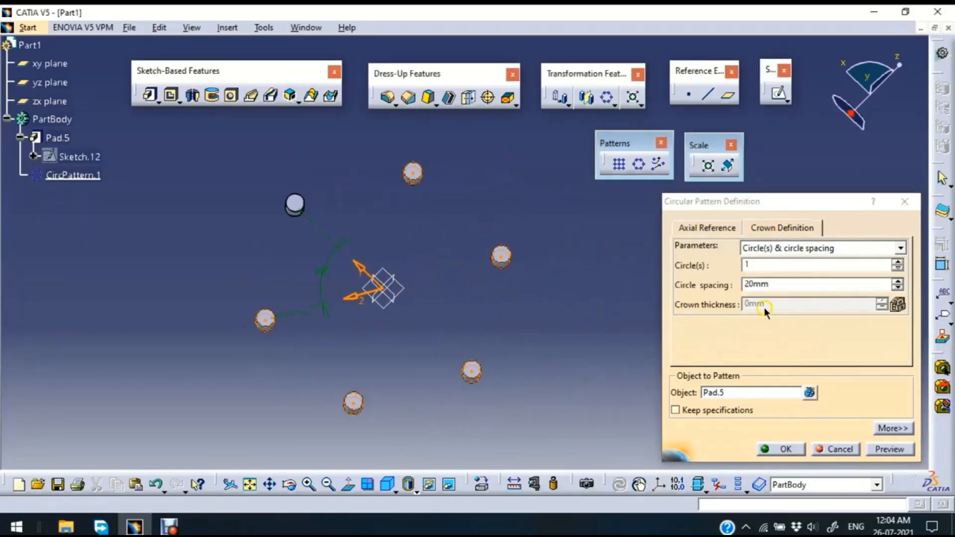
{"action": "left_click", "coordinate": [791, 267]}
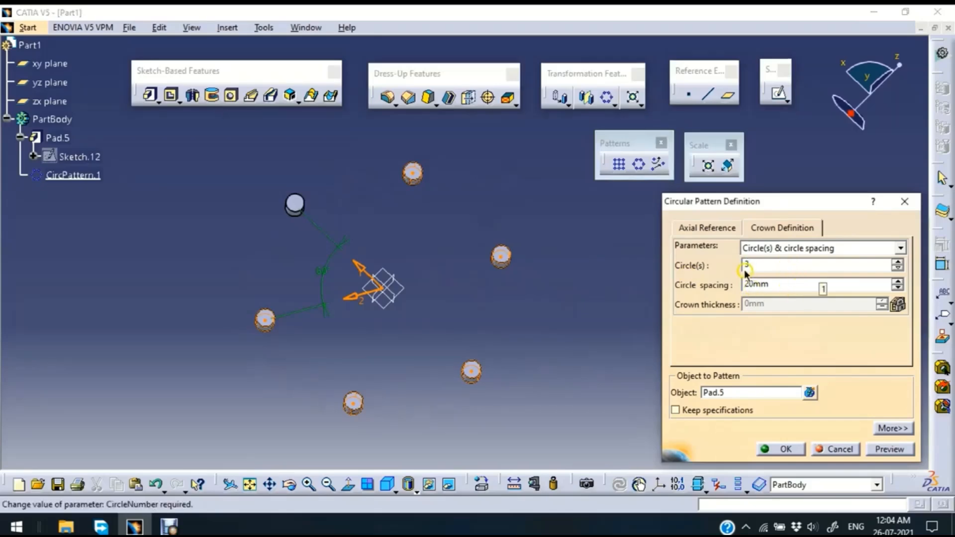
{"action": "type", "text": "3"}
{"action": "key", "text": "Tab"}
{"action": "left_click", "coordinate": [694, 336]}
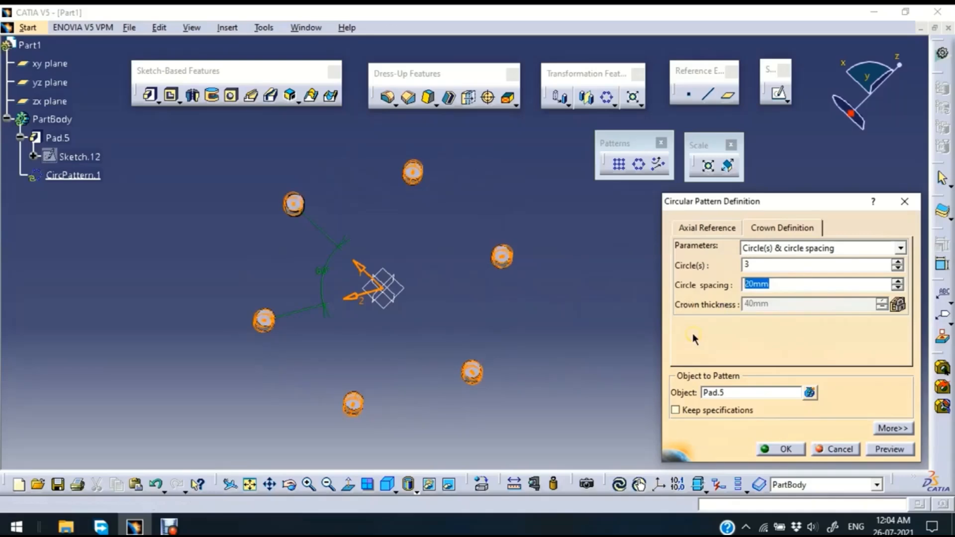
{"action": "type", "text": "500"}
{"action": "key", "text": "Return"}
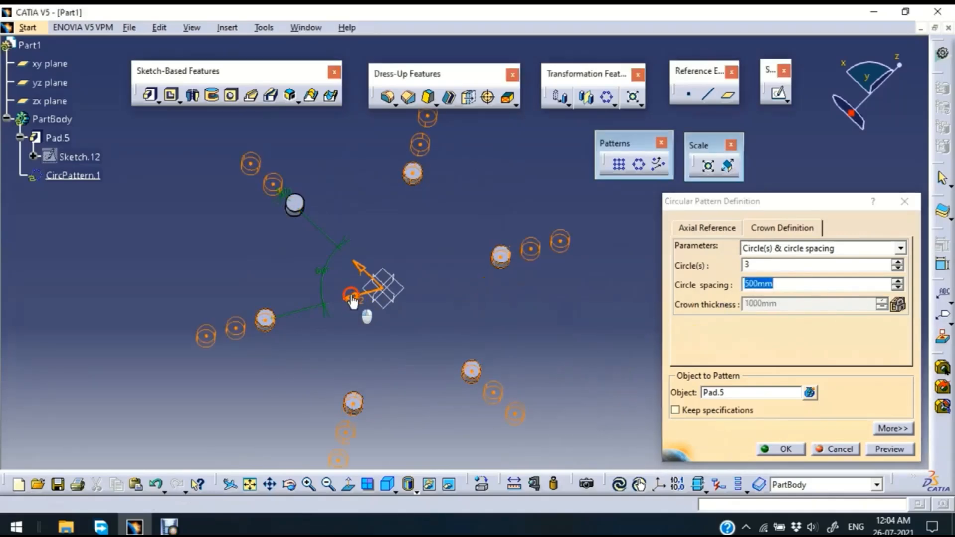
- Reverse the circular pattern's angular direction and apply the edited pattern definition
{"action": "left_click", "coordinate": [372, 272]}
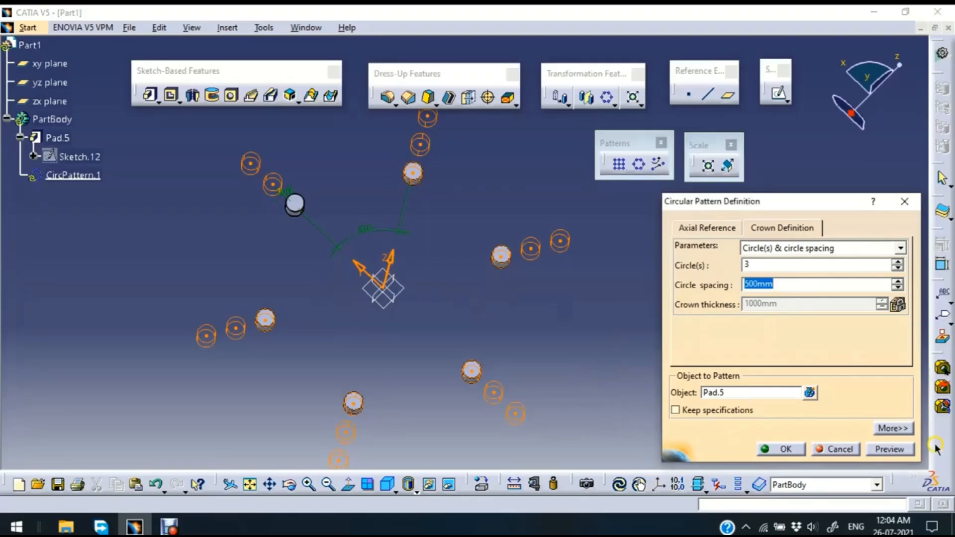
{"action": "left_click", "coordinate": [892, 428]}
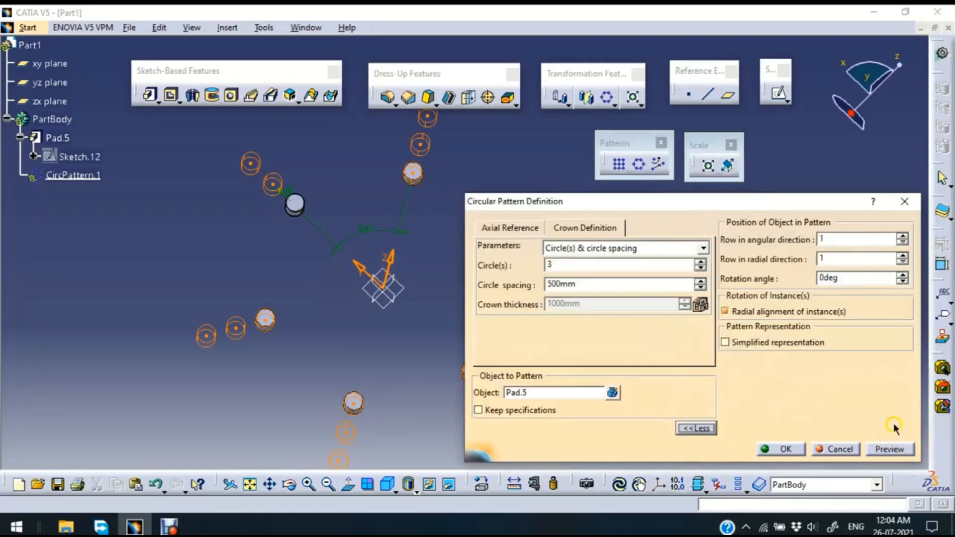
{"action": "left_click", "coordinate": [690, 433]}
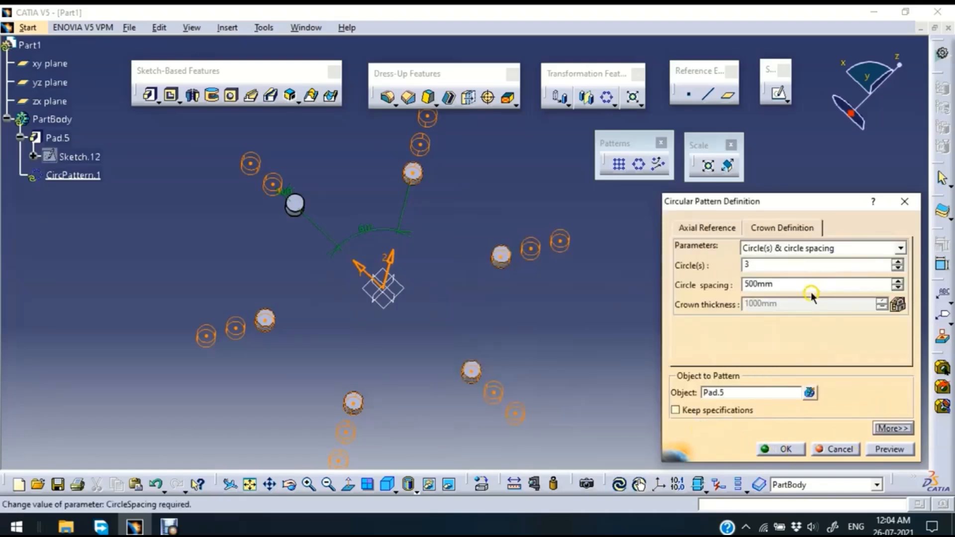
{"action": "left_click", "coordinate": [786, 449]}
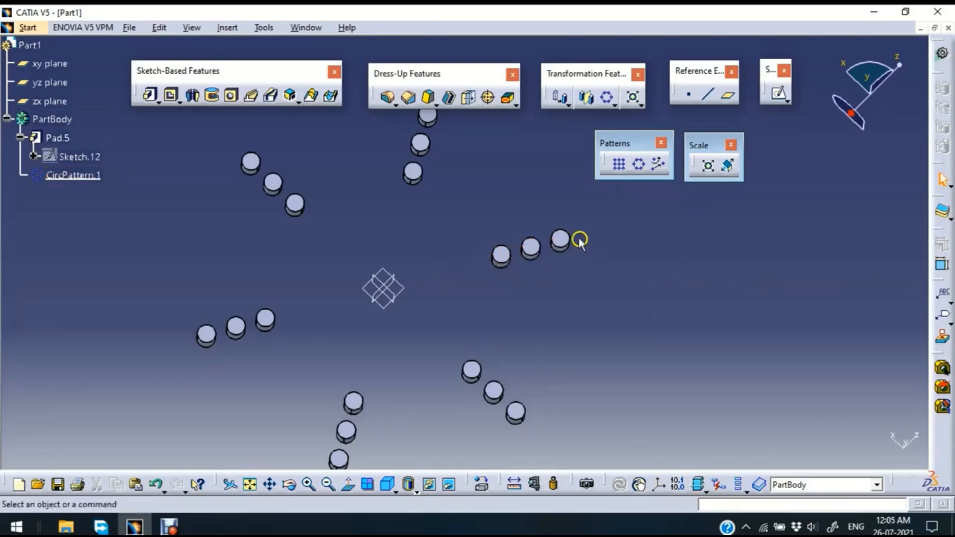
{"action": "left_click", "coordinate": [662, 163]}
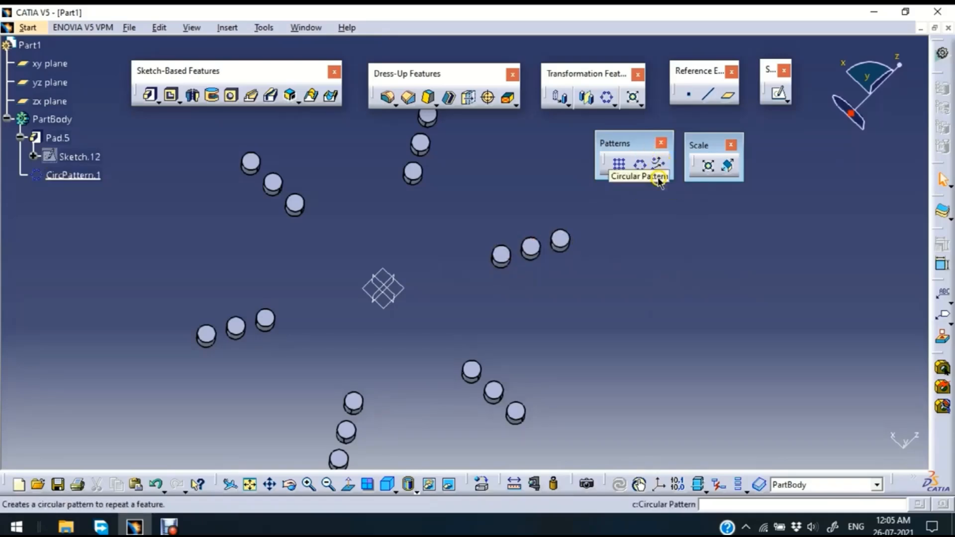
{"action": "left_click", "coordinate": [656, 174]}
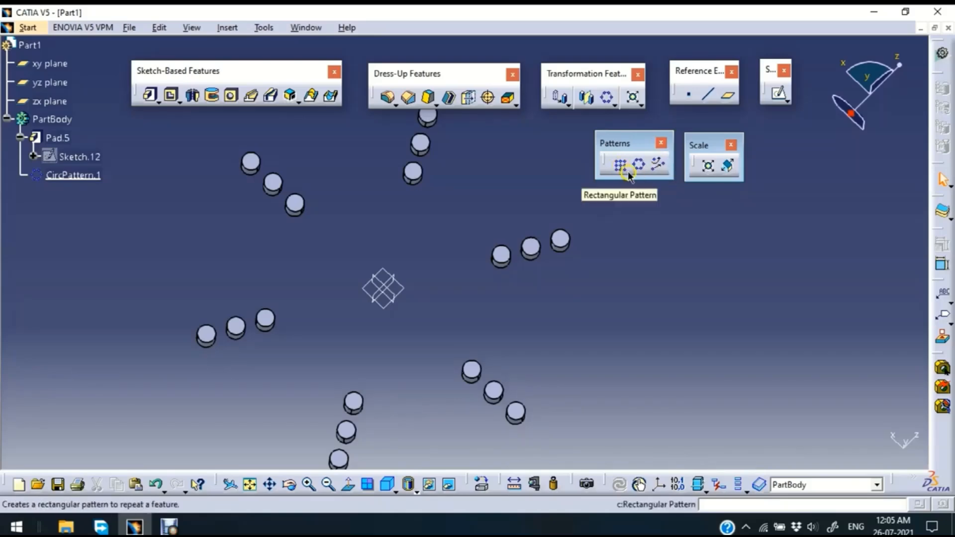
- Undo the circular pattern so that only the original cylindrical pad remains
{"action": "middle_click_drag", "start_coordinate": [511, 166], "coordinate": [524, 296]}
{"action": "left_click", "coordinate": [158, 483]}
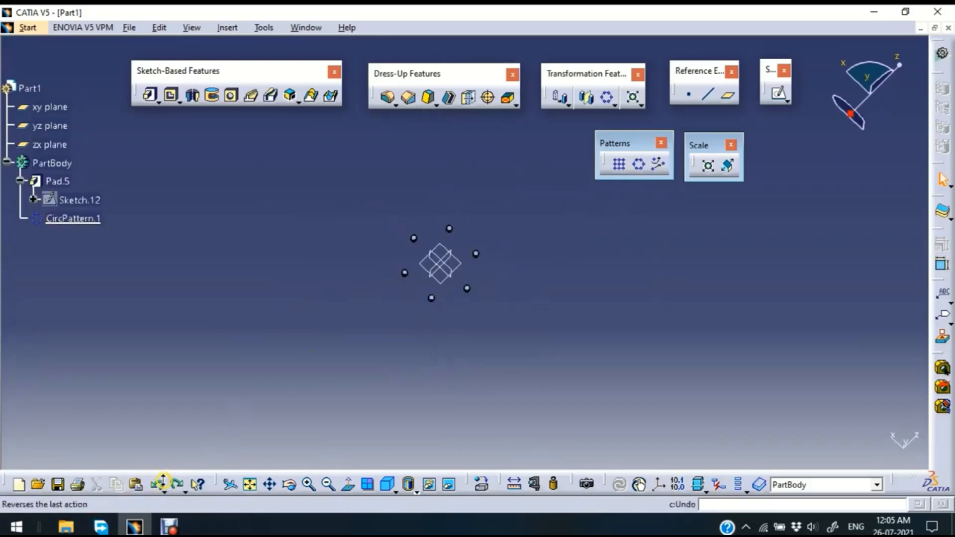
{"action": "left_click", "coordinate": [158, 485]}
- Open a new sketch on the zx plane
{"action": "middle_click_drag", "start_coordinate": [405, 301], "coordinate": [439, 232]}
{"action": "middle_click_drag", "start_coordinate": [373, 320], "coordinate": [416, 313]}
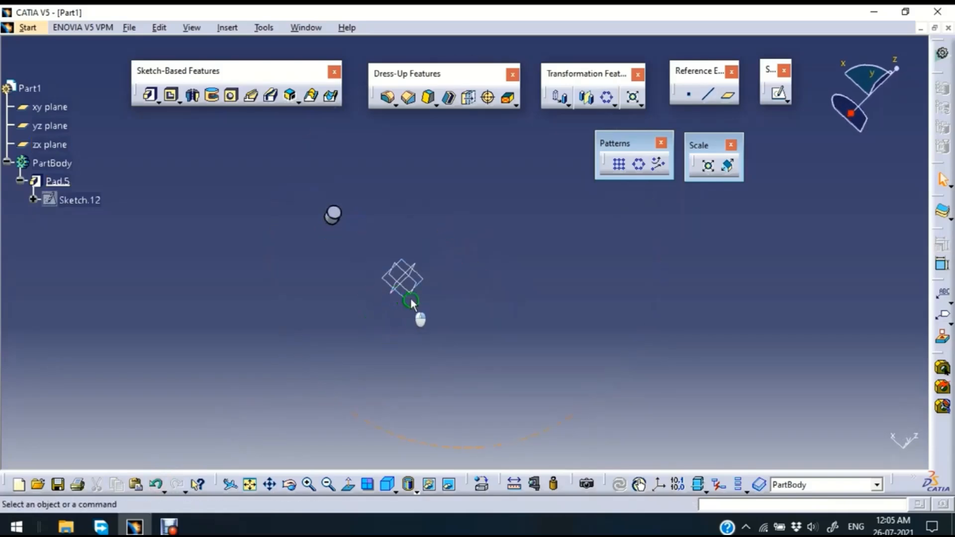
{"action": "left_click", "coordinate": [427, 283]}
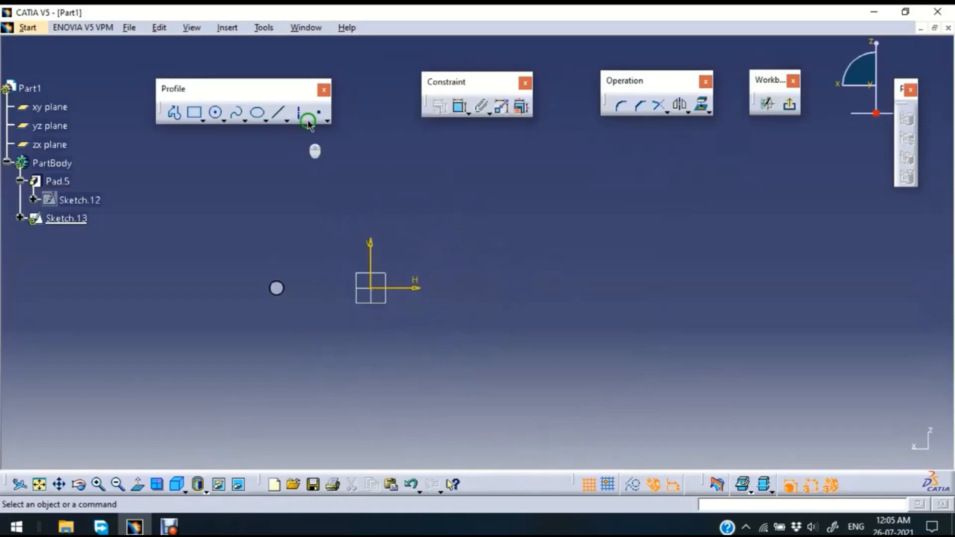
- Place six points in a zigzag across the sketch, alternating between three above the horizontal axis and three on it, reaching about H 13455 mm
{"action": "left_click", "coordinate": [308, 119]}
{"action": "left_click", "coordinate": [321, 114]}
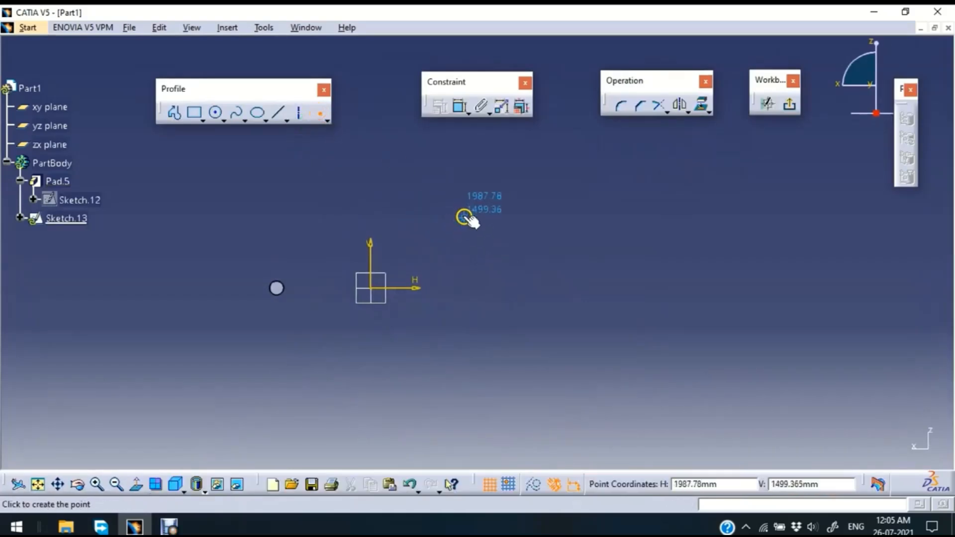
{"action": "middle_click_drag", "start_coordinate": [464, 215], "coordinate": [401, 261]}
{"action": "left_click", "coordinate": [318, 197]}
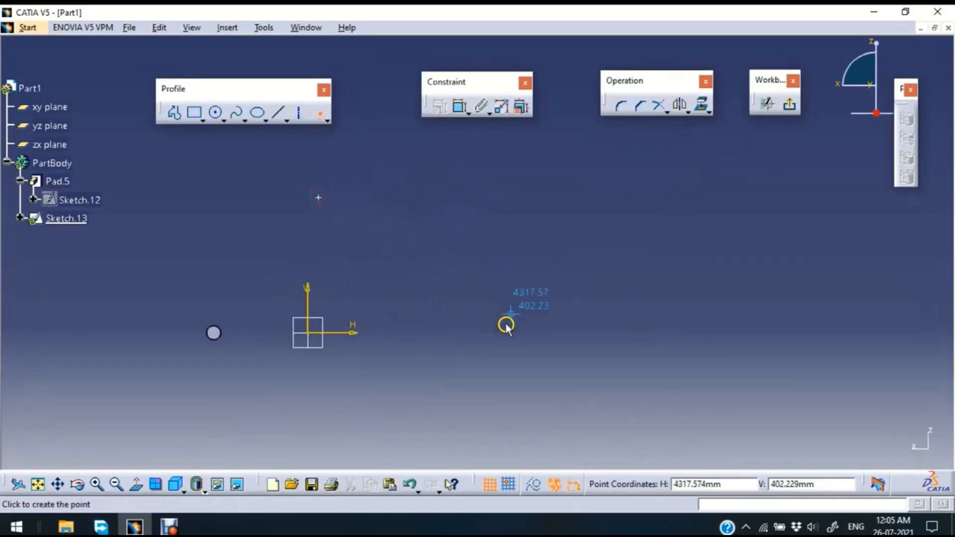
{"action": "left_click", "coordinate": [457, 332]}
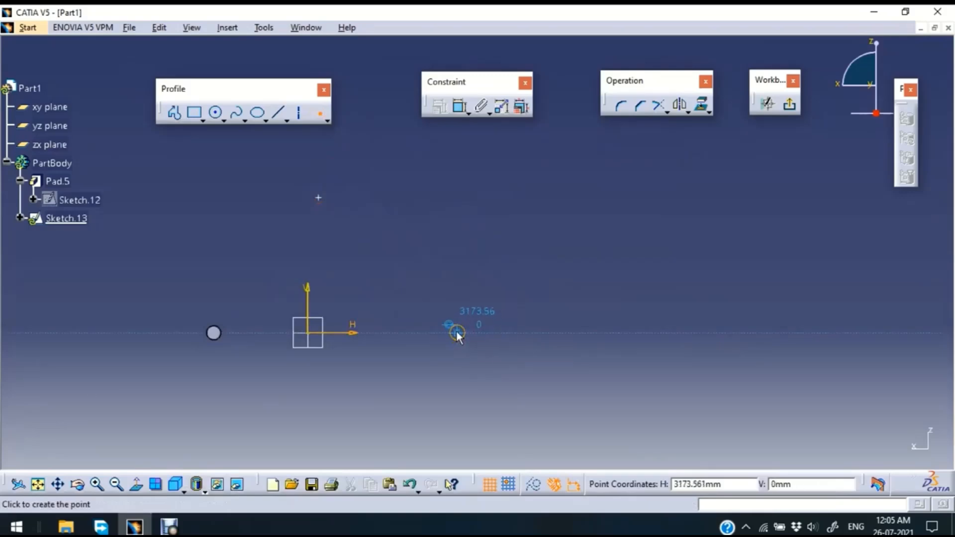
{"action": "left_click", "coordinate": [587, 198]}
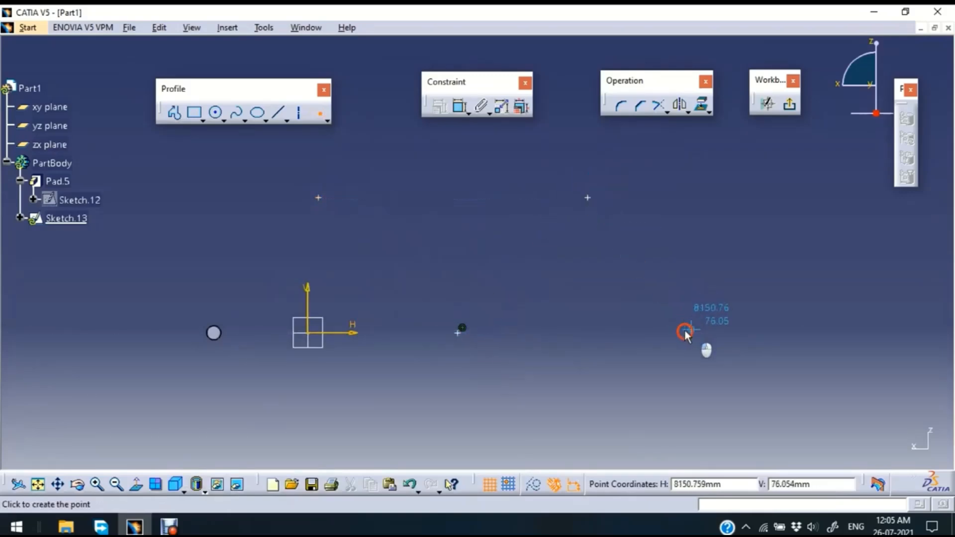
{"action": "left_click", "coordinate": [700, 332]}
{"action": "left_click", "coordinate": [847, 197]}
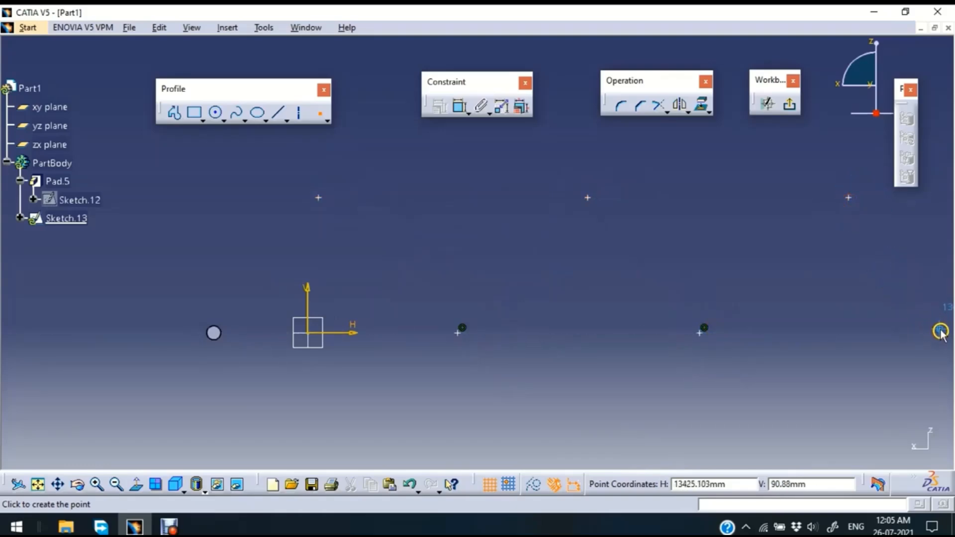
{"action": "left_click", "coordinate": [941, 332]}
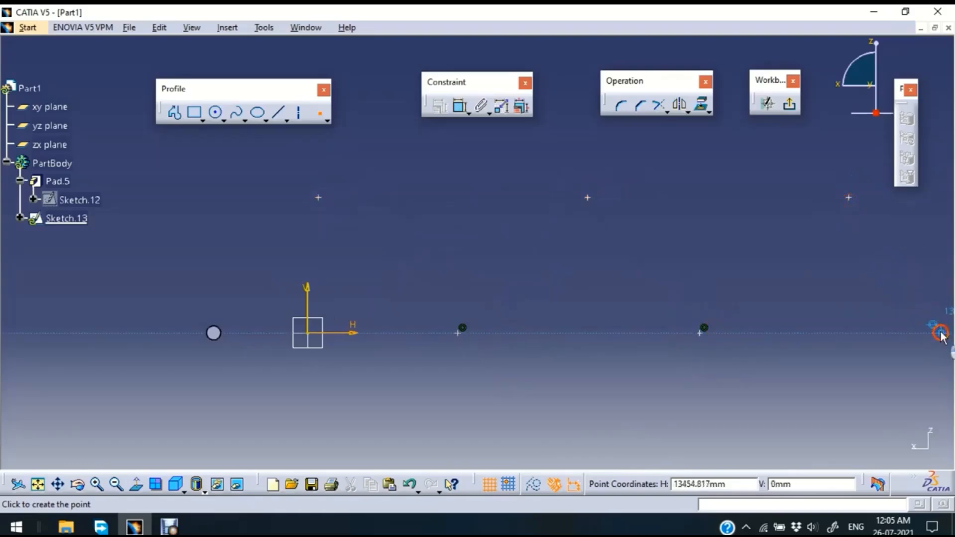
{"action": "left_click", "coordinate": [321, 116]}
{"action": "middle_click_drag", "start_coordinate": [449, 285], "coordinate": [365, 274]}
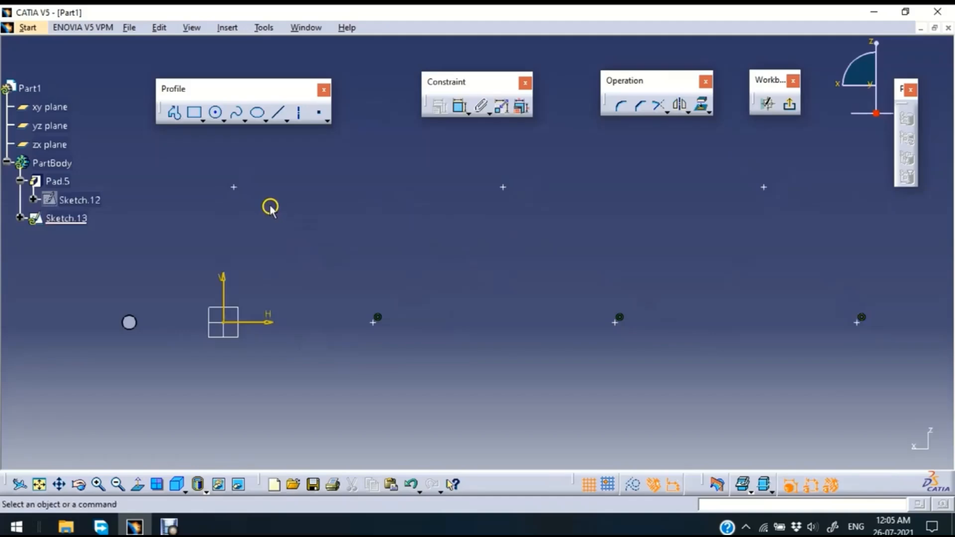
- Exit the point sketch and select the cylindrical pad as the feature to repeat
{"action": "left_click", "coordinate": [789, 104]}
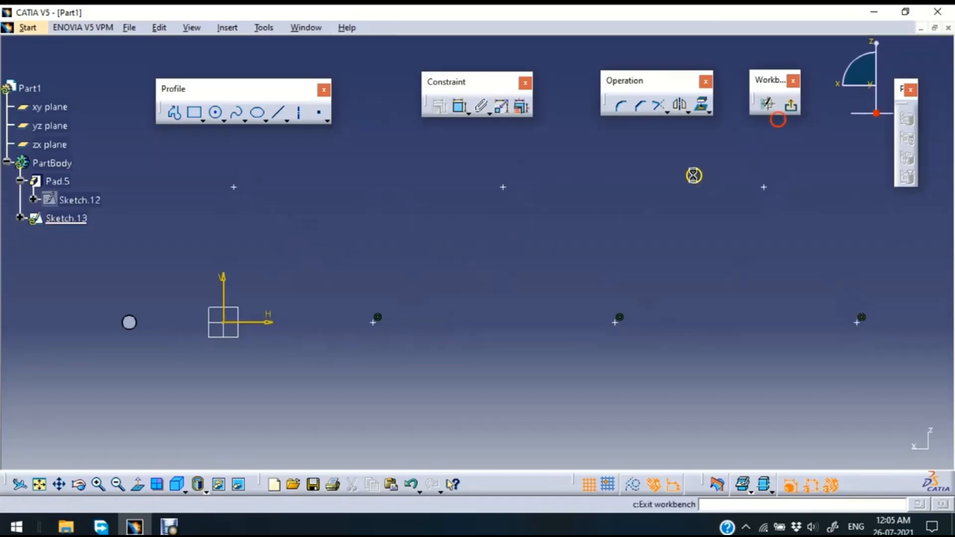
{"action": "mouse_move", "coordinate": [462, 190]}
{"action": "middle_mouse_down"}
{"action": "mouse_move", "coordinate": [467, 298]}
{"action": "mouse_move", "coordinate": [458, 224]}
{"action": "middle_mouse_up"}
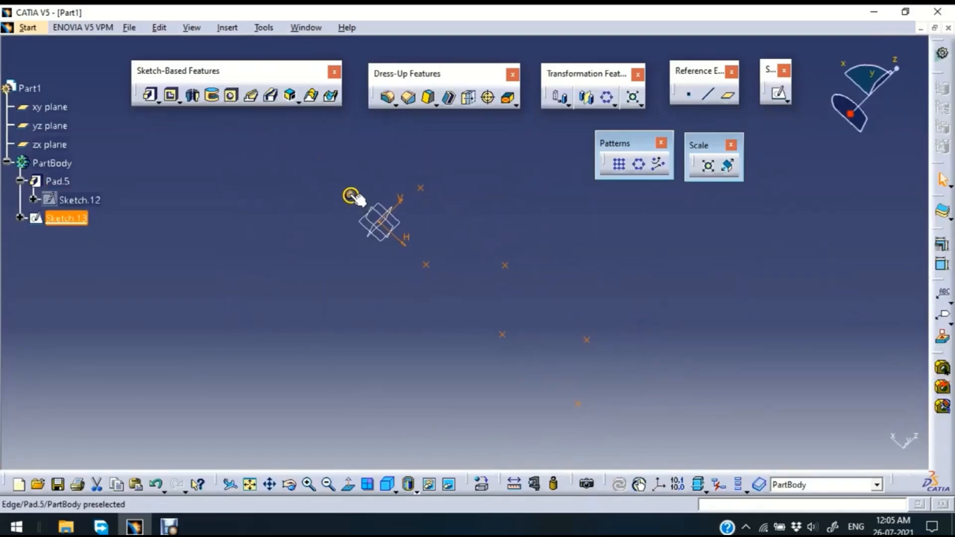
{"action": "left_click", "coordinate": [320, 244]}
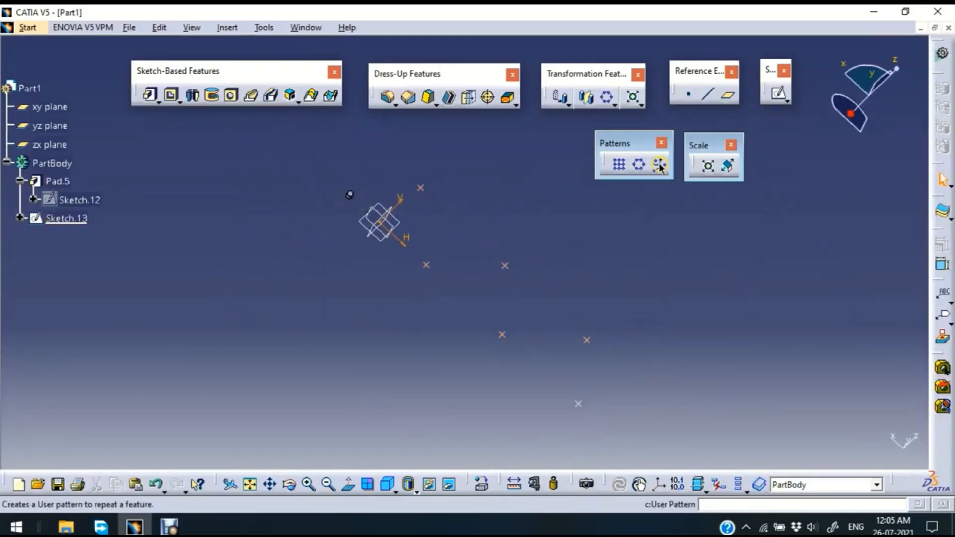
{"action": "mouse_move", "coordinate": [333, 209]}
{"action": "middle_mouse_down"}
{"action": "mouse_move", "coordinate": [341, 224]}
{"action": "mouse_move", "coordinate": [264, 159]}
{"action": "middle_mouse_up"}
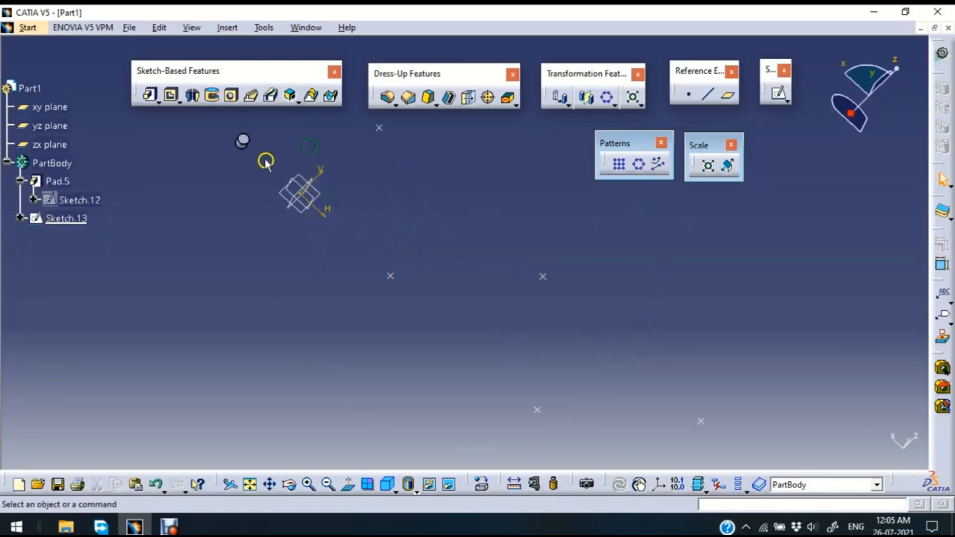
{"action": "left_click", "coordinate": [243, 145]}
{"action": "left_click", "coordinate": [244, 178]}
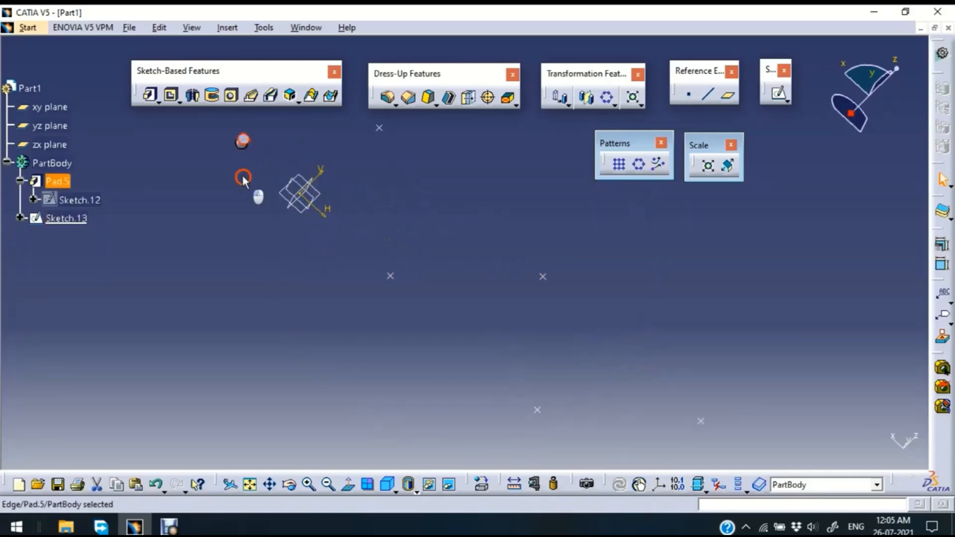
{"action": "mouse_move", "coordinate": [232, 164]}
{"action": "middle_mouse_down"}
{"action": "mouse_move", "coordinate": [254, 202]}
{"action": "mouse_move", "coordinate": [231, 167]}
{"action": "mouse_move", "coordinate": [270, 154]}
{"action": "mouse_move", "coordinate": [549, 239]}
{"action": "middle_mouse_up"}
{"action": "left_click", "coordinate": [175, 158]}
- Create a user pattern of the cylindrical pad, using the sketch with six zigzag points as the instance positions
{"action": "left_click", "coordinate": [658, 164]}
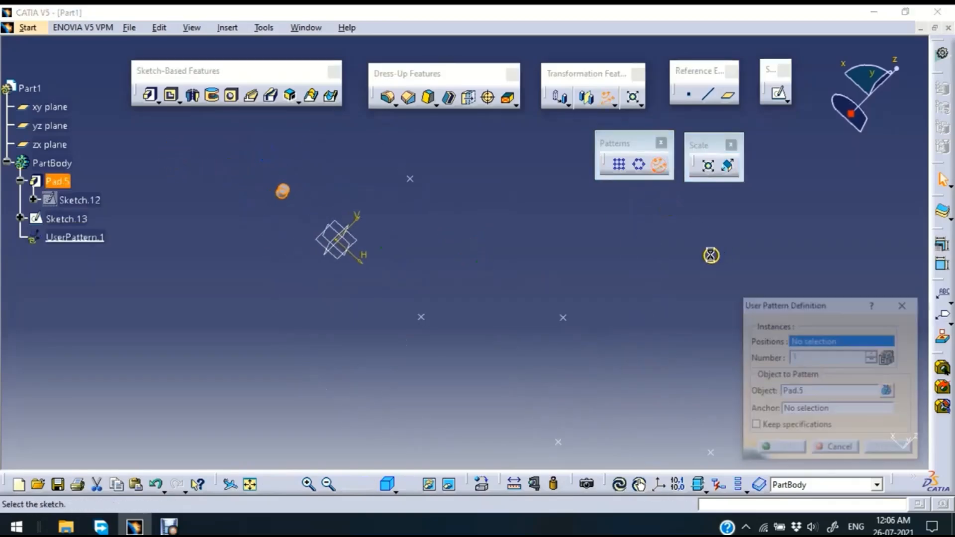
{"action": "middle_click_drag", "start_coordinate": [679, 273], "coordinate": [659, 237]}
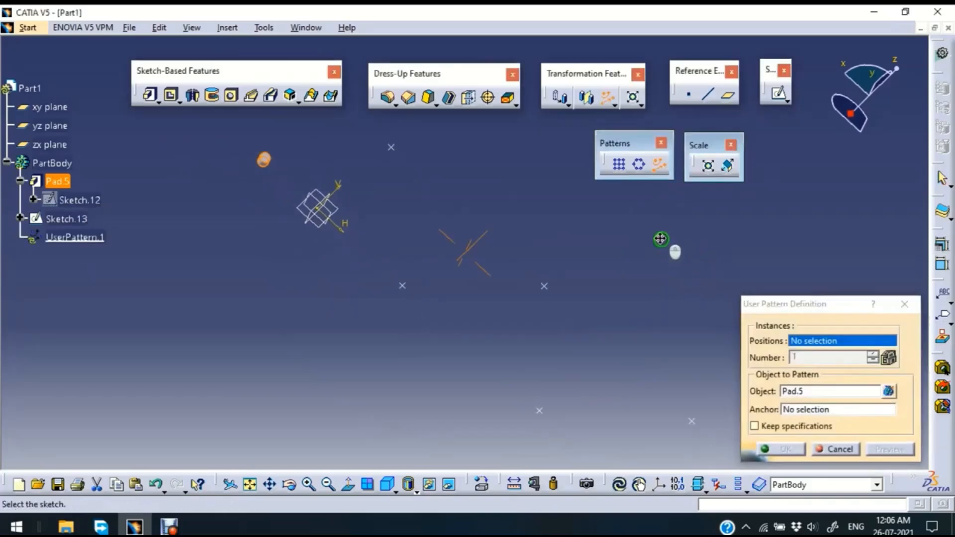
{"action": "left_click", "coordinate": [389, 143]}
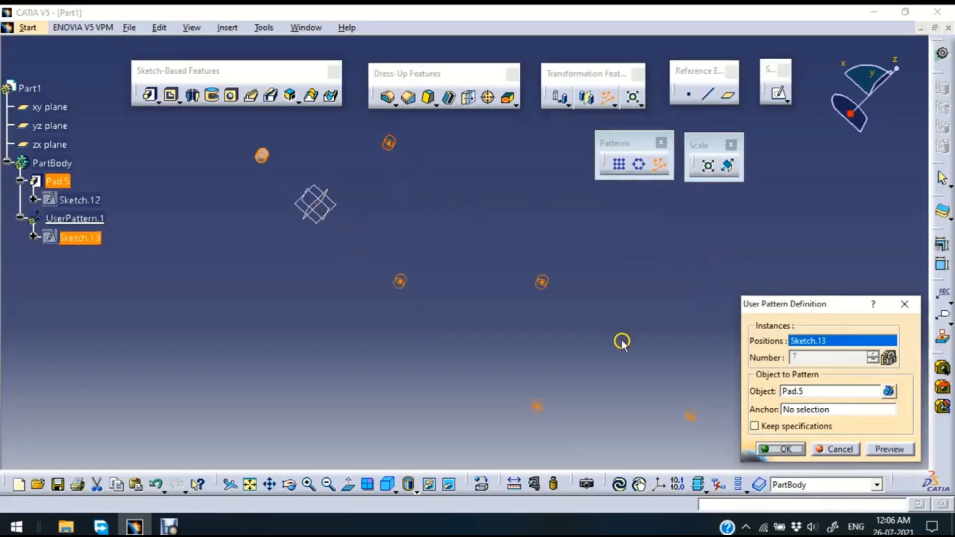
{"action": "middle_click_drag", "start_coordinate": [623, 328], "coordinate": [604, 342]}
{"action": "right_click", "coordinate": [612, 298]}
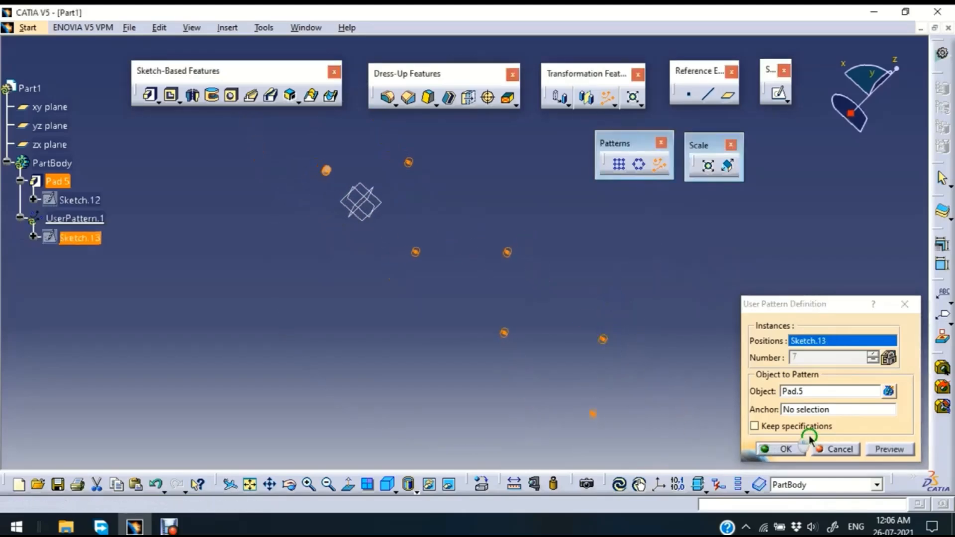
{"action": "left_click", "coordinate": [785, 448]}
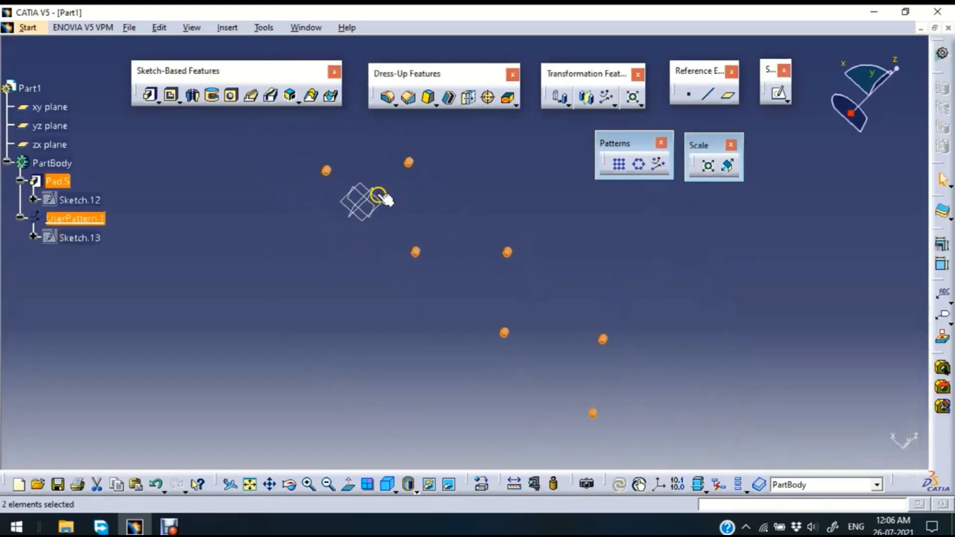
{"action": "left_click", "coordinate": [615, 380]}
{"action": "middle_click_drag", "start_coordinate": [543, 383], "coordinate": [629, 238]}
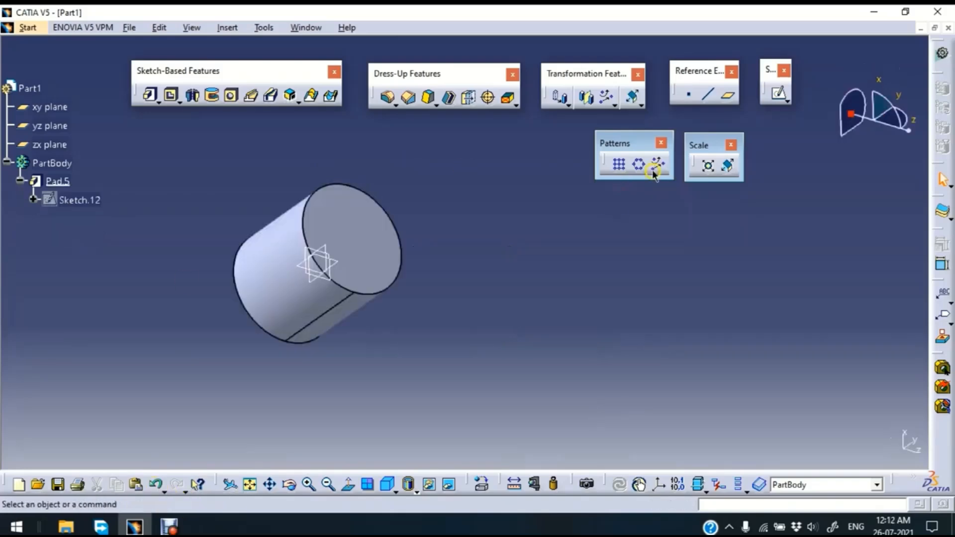
- Scale the cylindrical pad with the zx plane as reference and a ratio of 10
{"action": "left_click_drag", "start_coordinate": [696, 145], "coordinate": [692, 171]}
{"action": "left_click", "coordinate": [638, 102]}
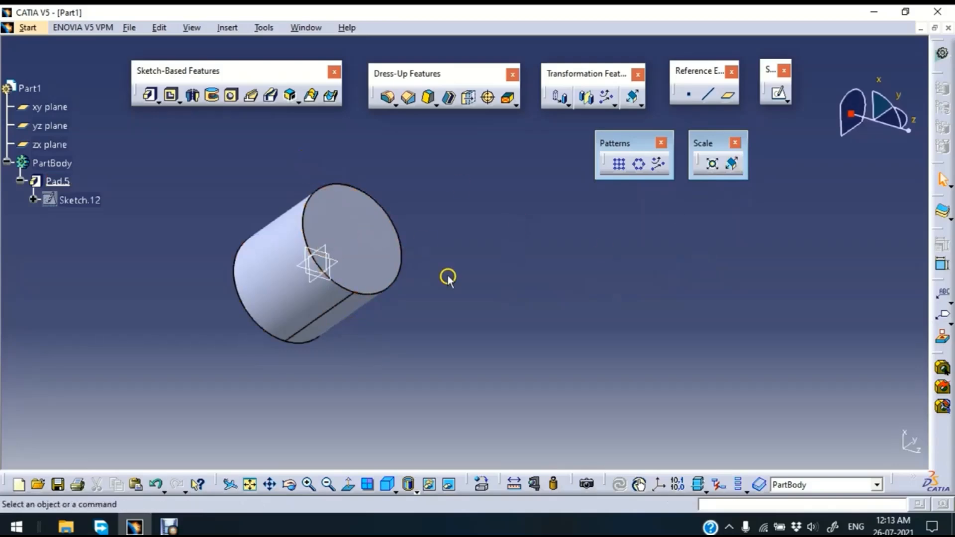
{"action": "left_click", "coordinate": [292, 308]}
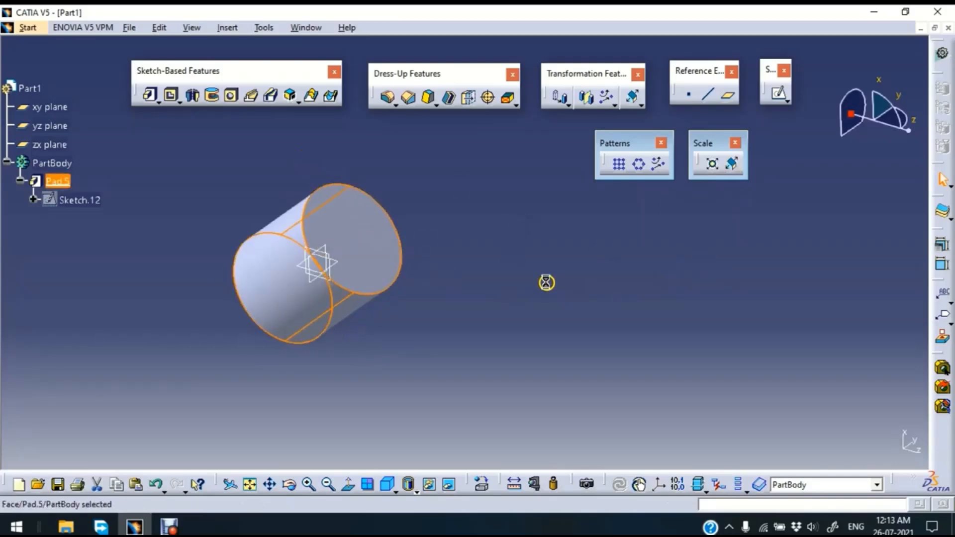
{"action": "left_click", "coordinate": [712, 164]}
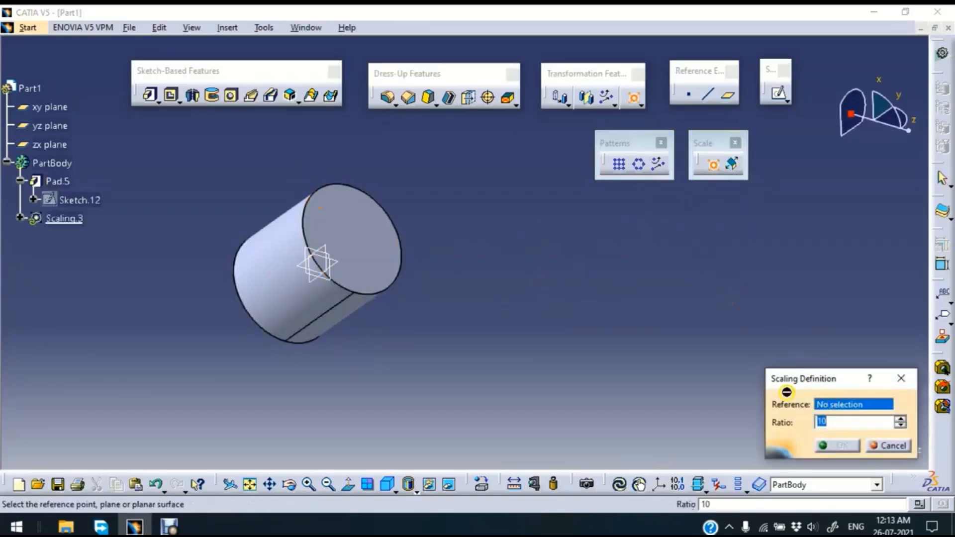
{"action": "left_click", "coordinate": [332, 283]}
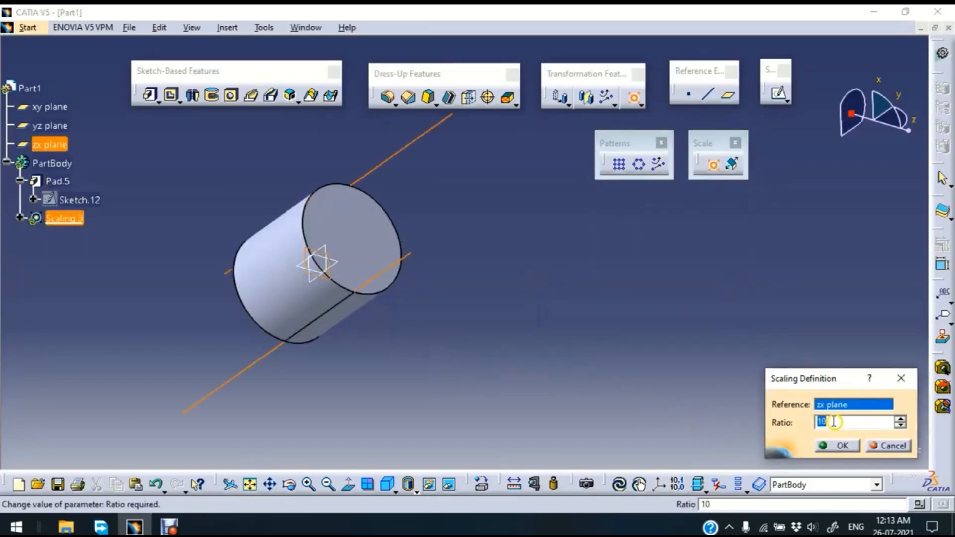
{"action": "left_click_drag", "start_coordinate": [833, 422], "coordinate": [801, 426]}
{"action": "middle_click_drag", "start_coordinate": [556, 206], "coordinate": [393, 298]}
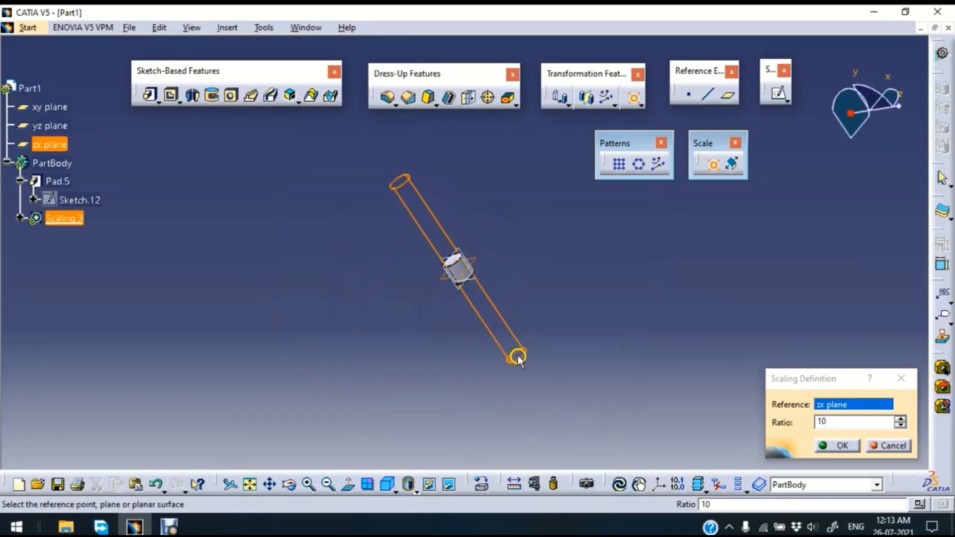
{"action": "left_click", "coordinate": [835, 446]}
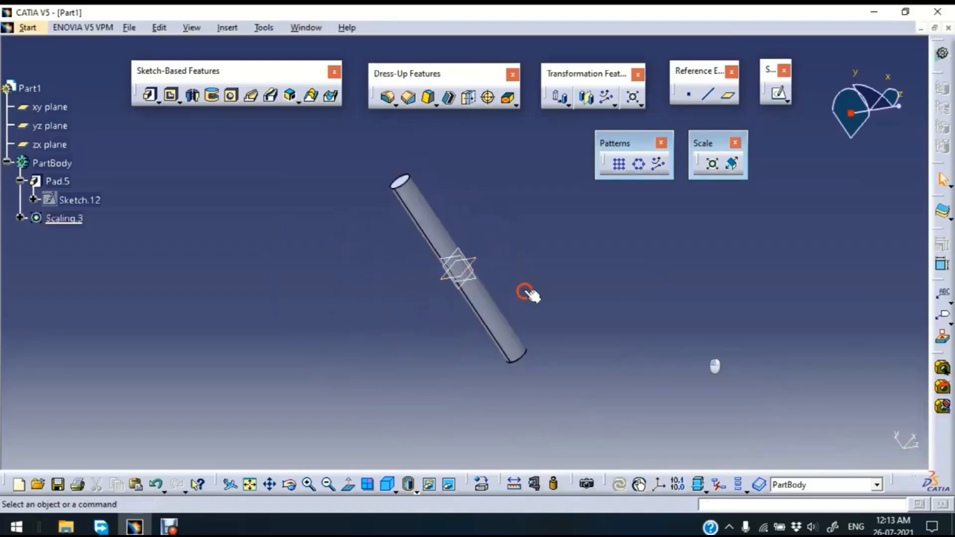
- Edit the scaling to try the yz plane as reference, return it to the zx plane, and apply the definition
{"action": "double_click", "coordinate": [433, 226]}
{"action": "middle_click_drag", "start_coordinate": [512, 288], "coordinate": [485, 286]}
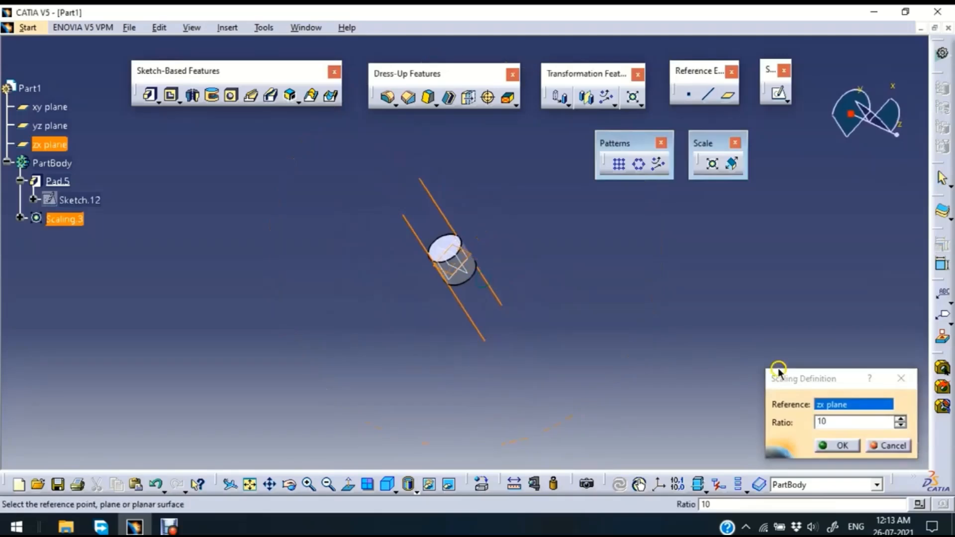
{"action": "left_click", "coordinate": [475, 271]}
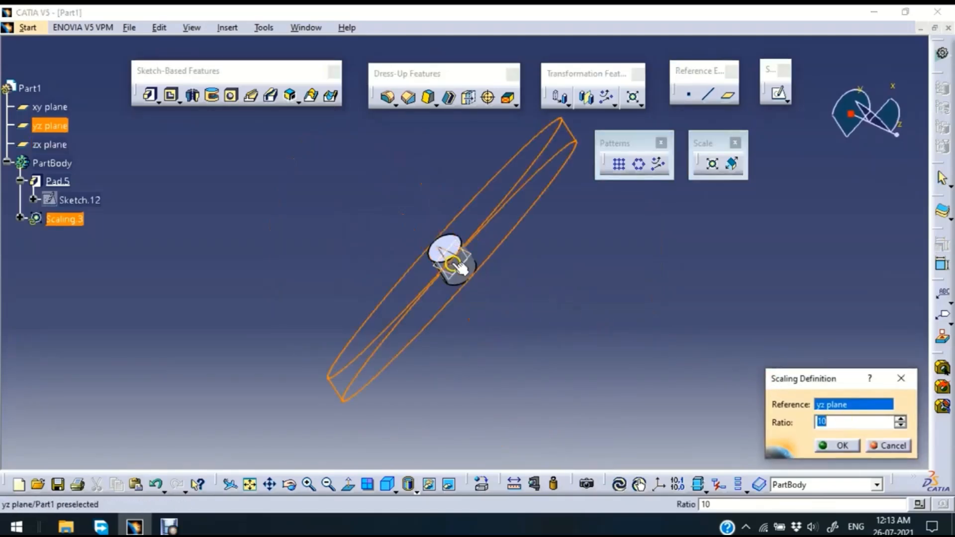
{"action": "middle_click_drag", "start_coordinate": [426, 153], "coordinate": [522, 264]}
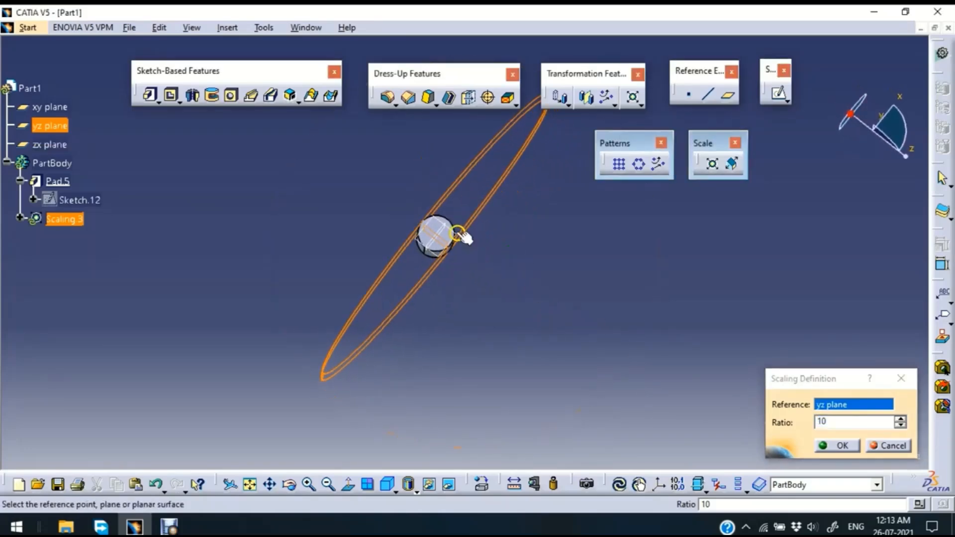
{"action": "left_click", "coordinate": [470, 245]}
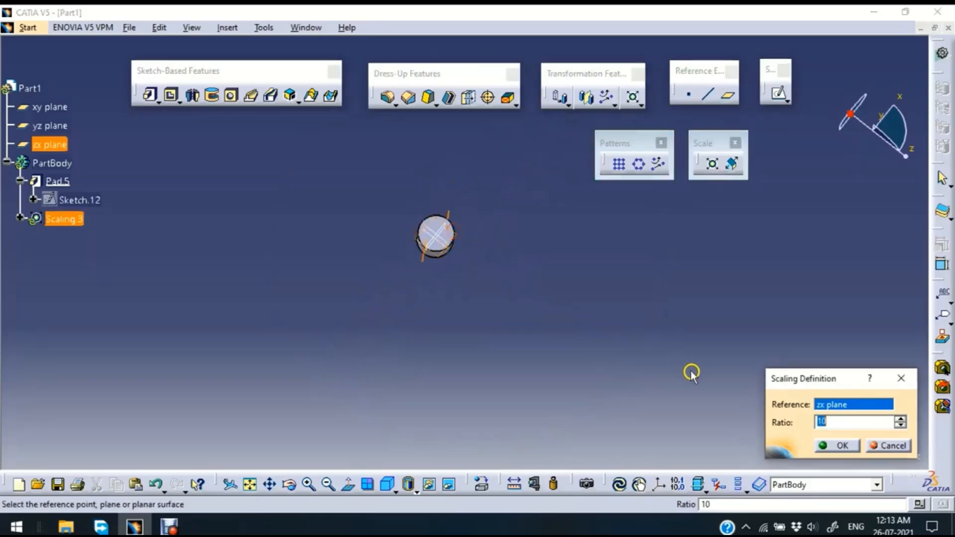
{"action": "left_click", "coordinate": [845, 445]}
{"action": "middle_click_drag", "start_coordinate": [633, 339], "coordinate": [562, 251]}
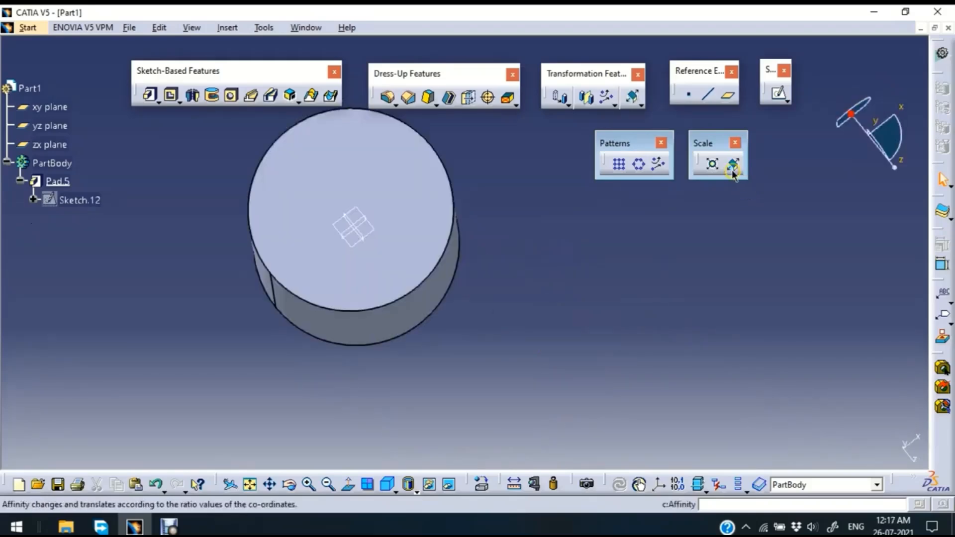
- Select the cylindrical pad and open an Affinity definition for it
{"action": "left_click", "coordinate": [730, 173]}
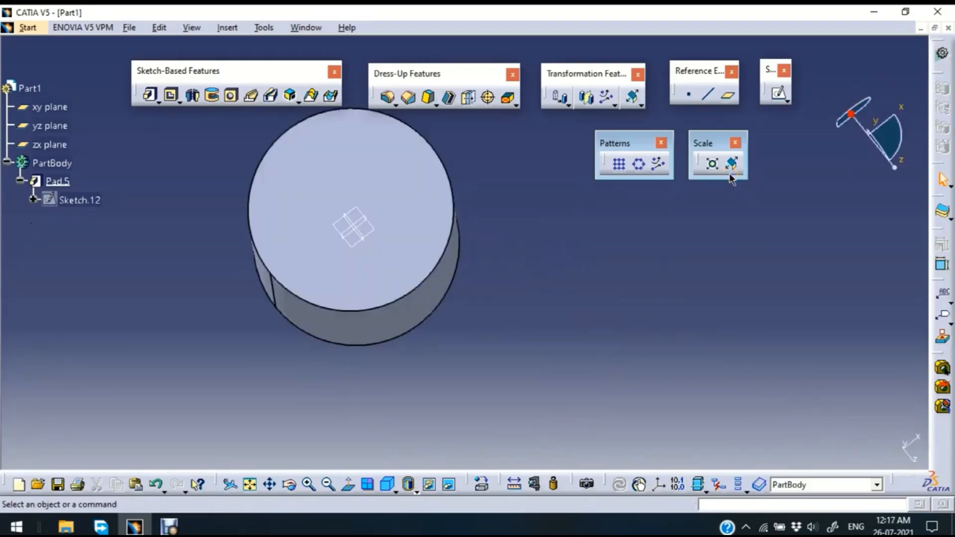
{"action": "left_click", "coordinate": [711, 169]}
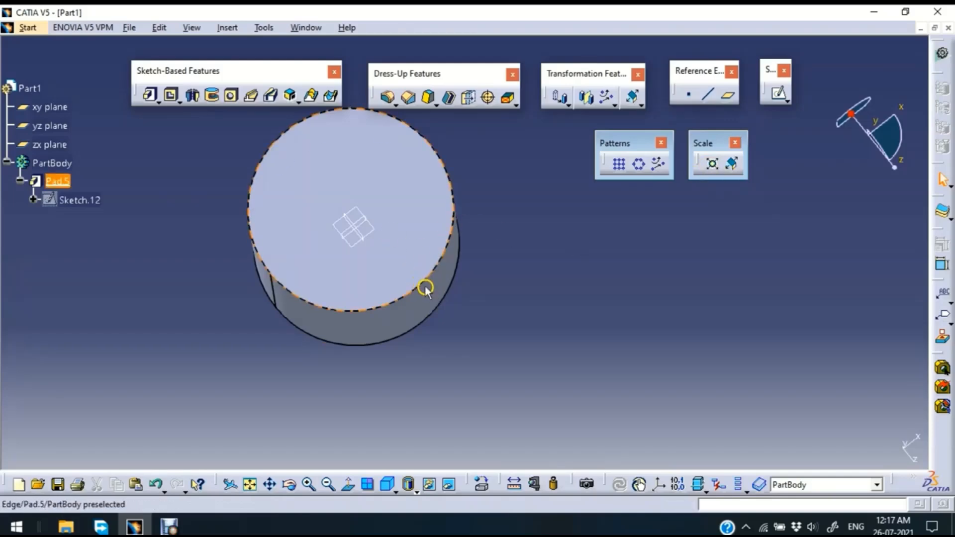
{"action": "middle_click_drag", "start_coordinate": [523, 281], "coordinate": [424, 213]}
{"action": "left_click", "coordinate": [398, 327]}
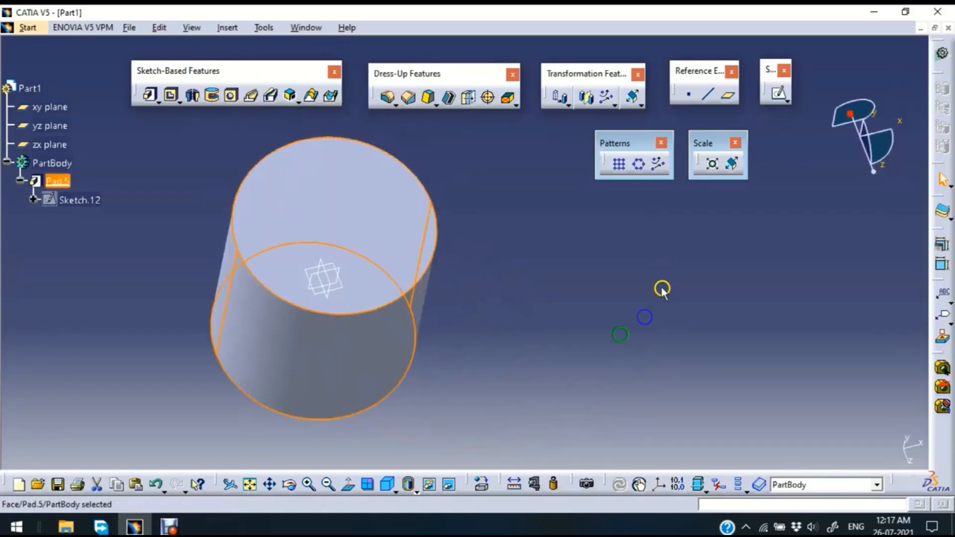
{"action": "left_click", "coordinate": [732, 163]}
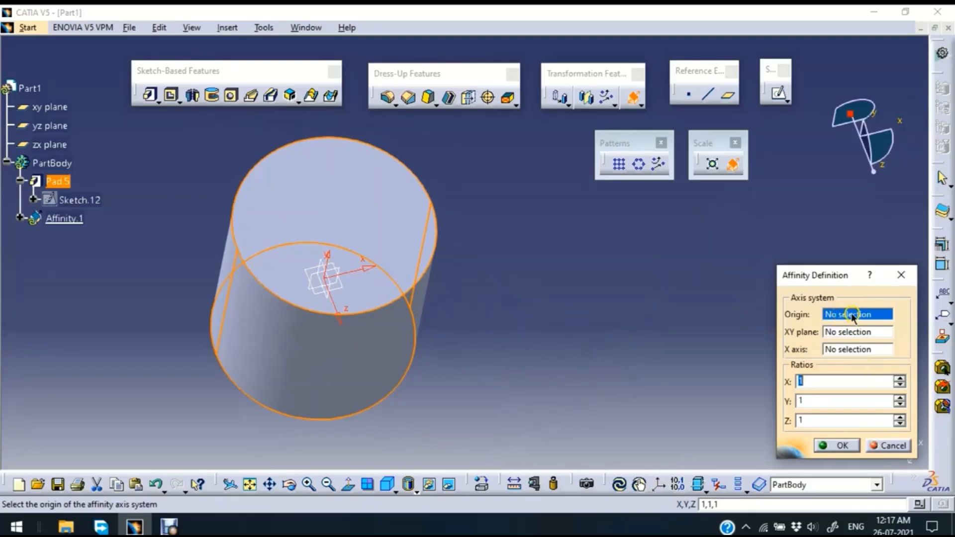
- Start creating the affinity's origin point on the pad's cylindrical side face, at a distance of about 6.66 mm
{"action": "right_click", "coordinate": [849, 314]}
{"action": "left_click", "coordinate": [858, 323]}
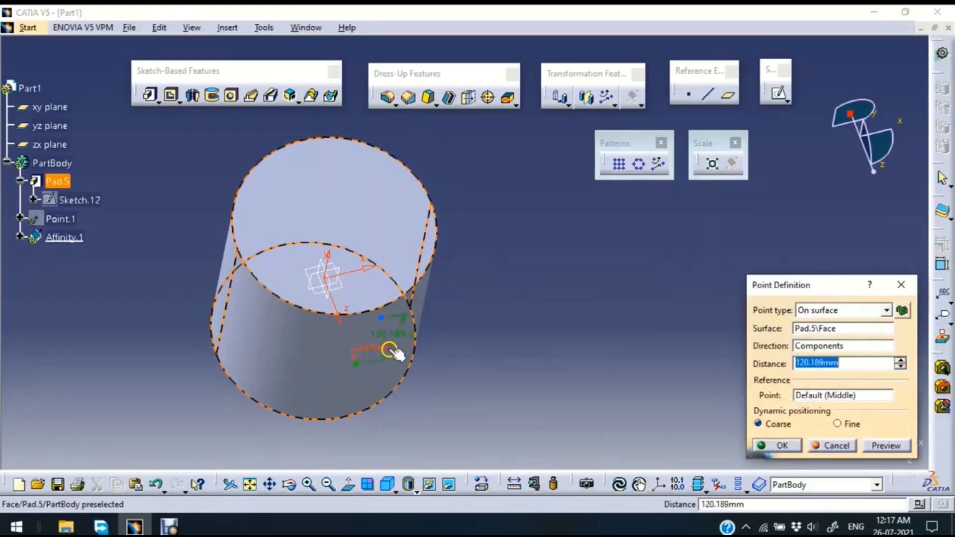
{"action": "left_click", "coordinate": [354, 365]}
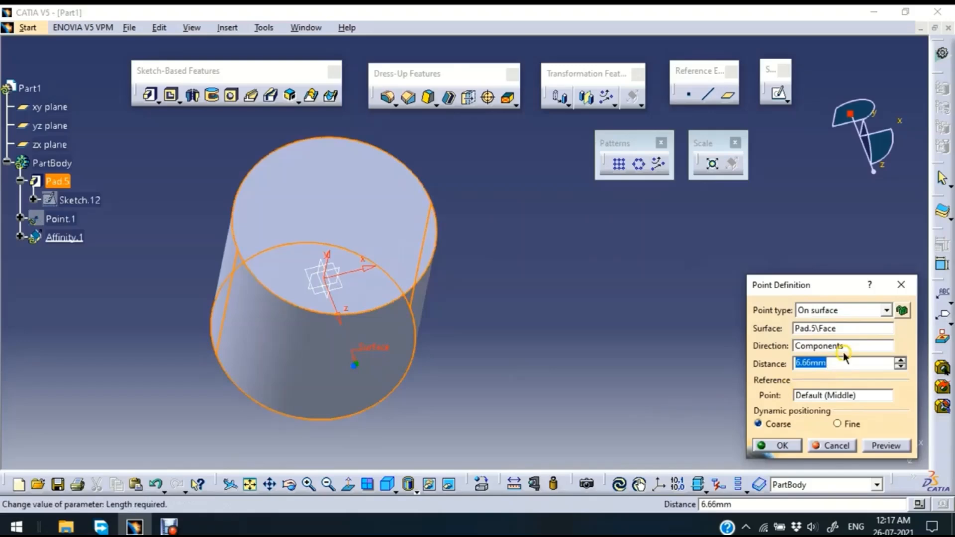
- Change the origin point's support surface to the xy plane
{"action": "left_click", "coordinate": [845, 329]}
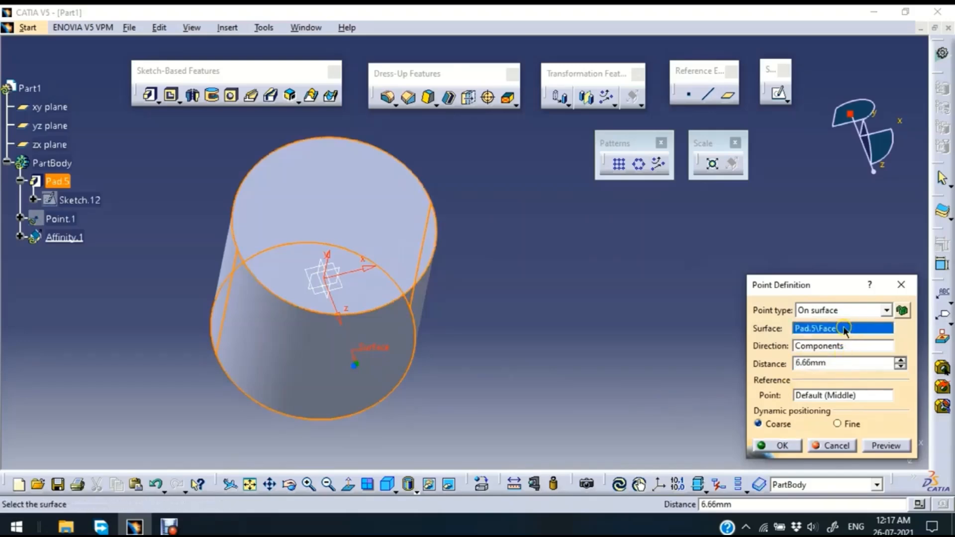
{"action": "right_click", "coordinate": [843, 329]}
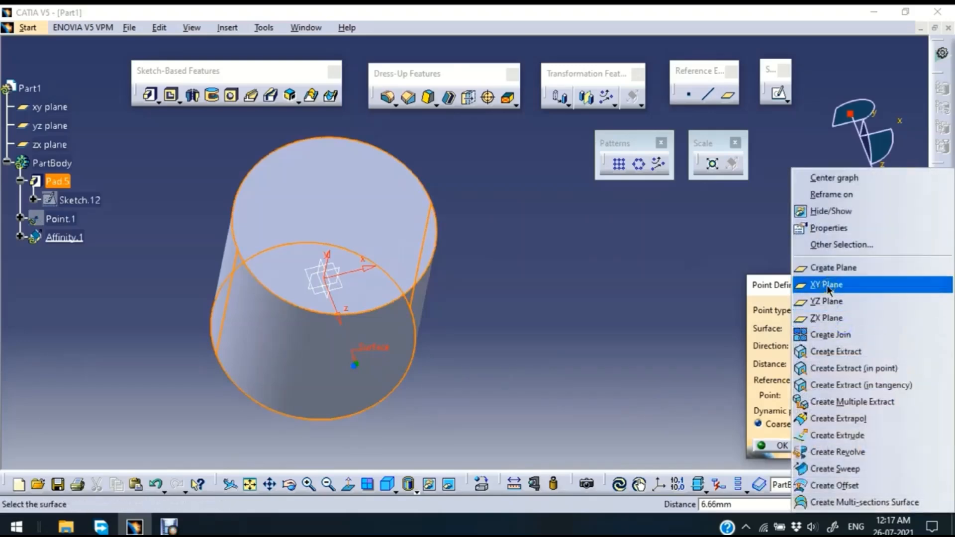
{"action": "left_click", "coordinate": [375, 294]}
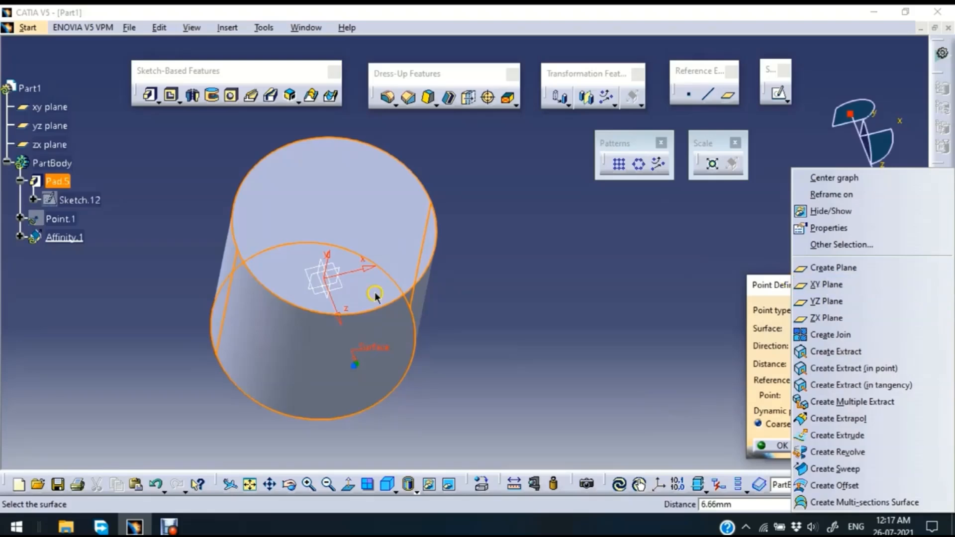
{"action": "left_click", "coordinate": [837, 285]}
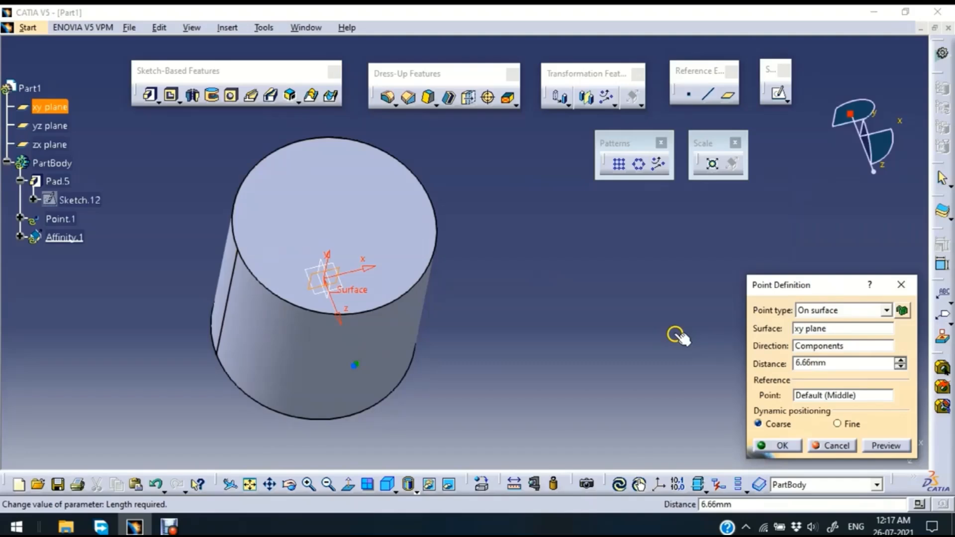
- Change the origin point's support surface to the yz plane
{"action": "left_click", "coordinate": [823, 329]}
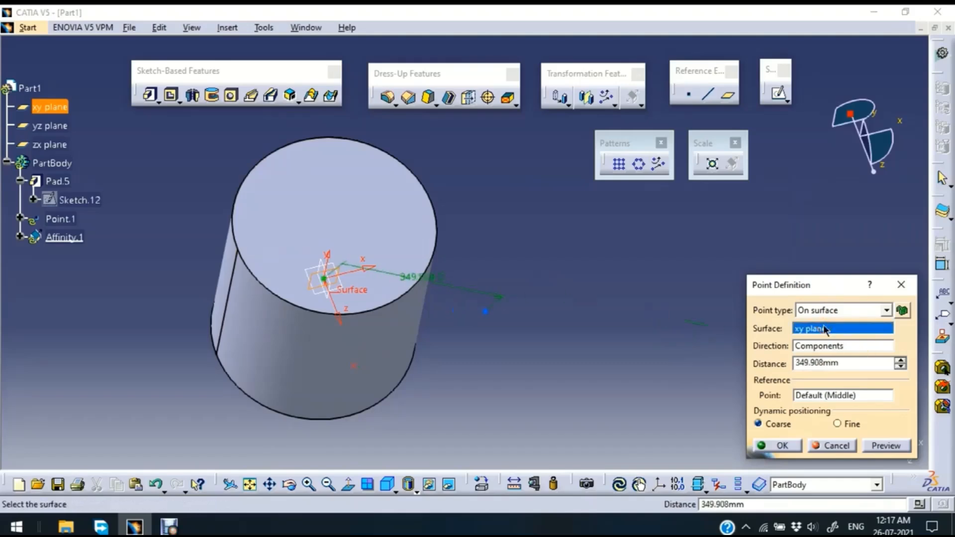
{"action": "right_click", "coordinate": [824, 329]}
{"action": "left_click", "coordinate": [837, 301]}
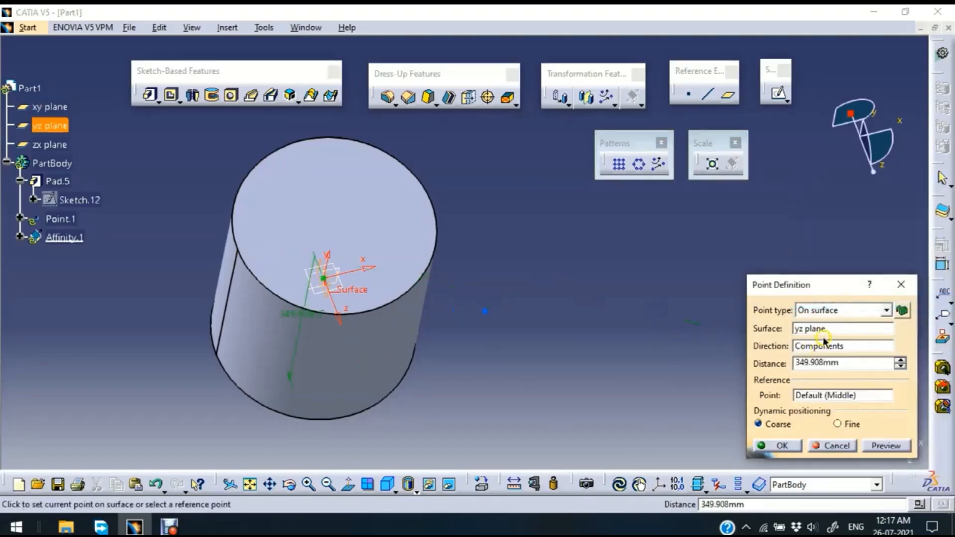
- Change the origin point's support surface to the zx plane, set its distance to 0 mm and finish the point
{"action": "left_click", "coordinate": [823, 329]}
{"action": "right_click", "coordinate": [825, 329]}
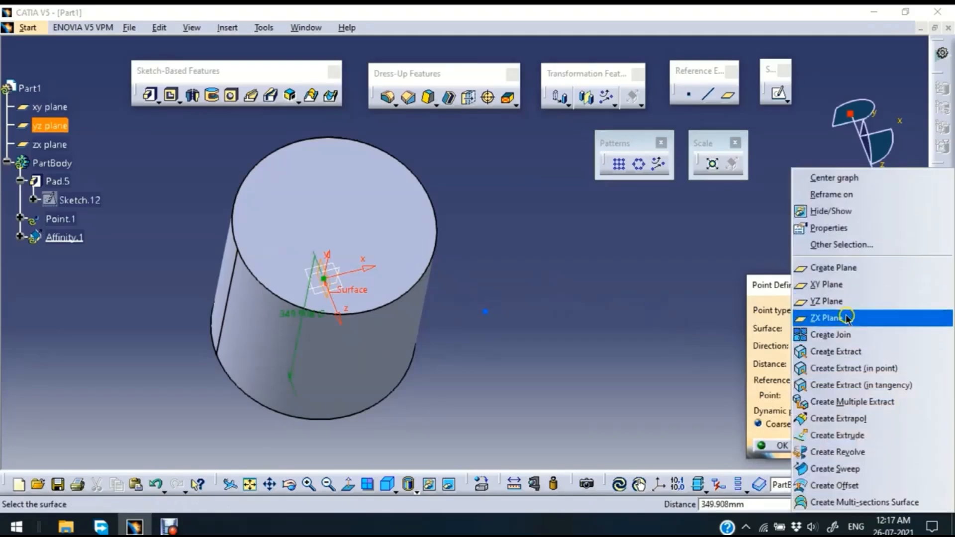
{"action": "left_click", "coordinate": [835, 316]}
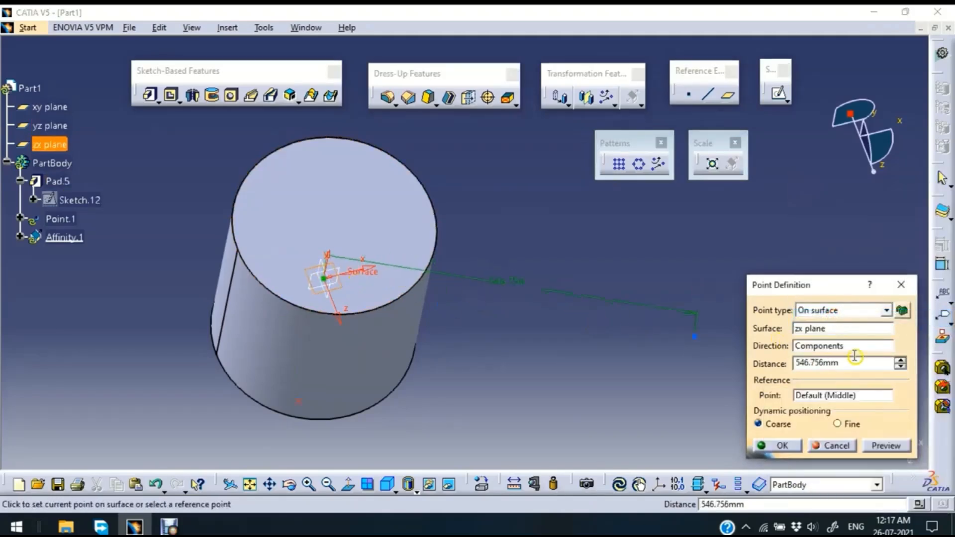
{"action": "left_click_drag", "start_coordinate": [849, 363], "coordinate": [795, 362]}
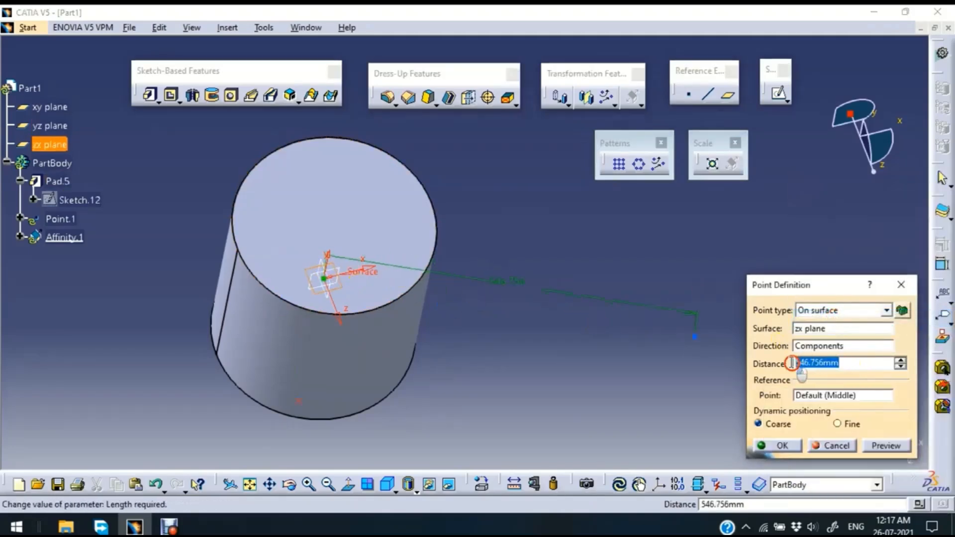
{"action": "type", "text": "0"}
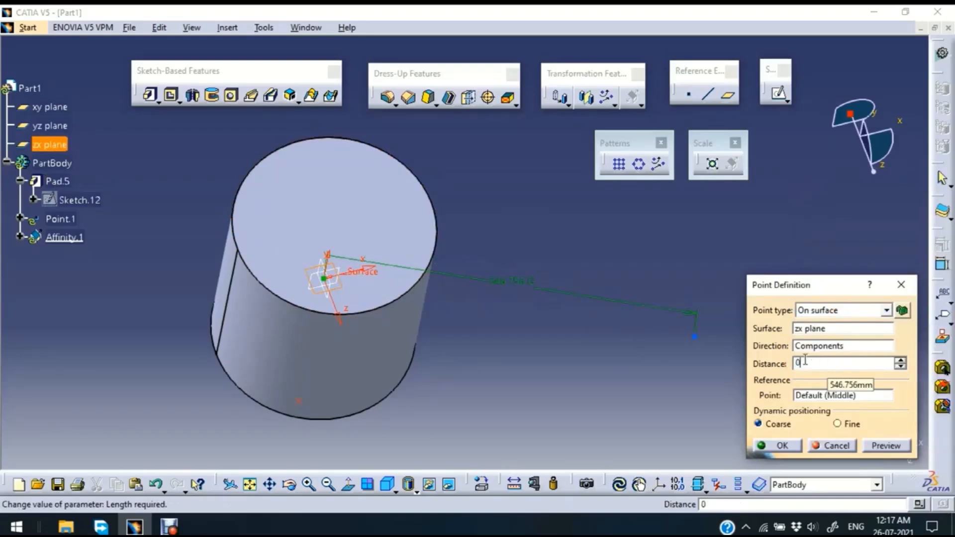
{"action": "left_click", "coordinate": [784, 443]}
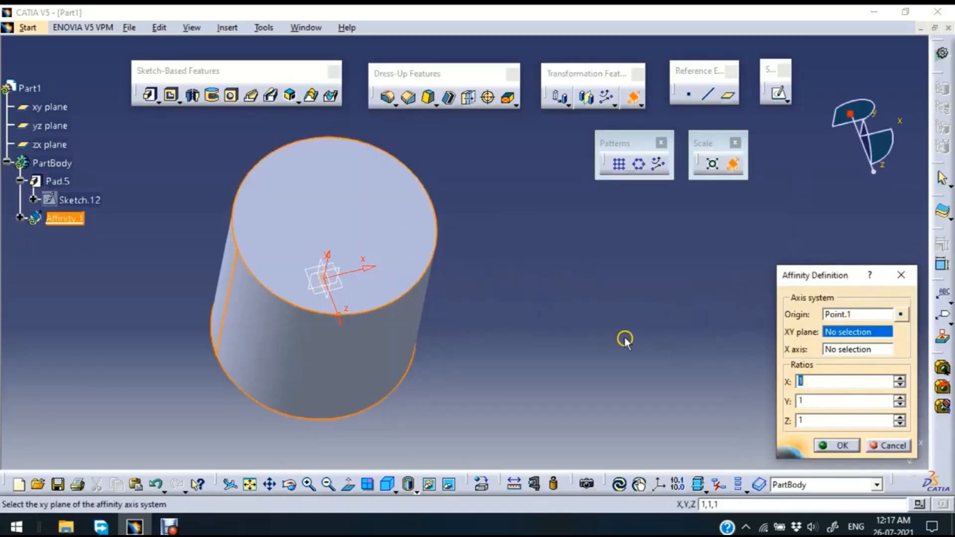
- Set the affinity's X and Y ratios to 10
{"action": "middle_click_drag", "start_coordinate": [622, 338], "coordinate": [520, 390]}
{"action": "left_click_drag", "start_coordinate": [821, 381], "coordinate": [795, 382]}
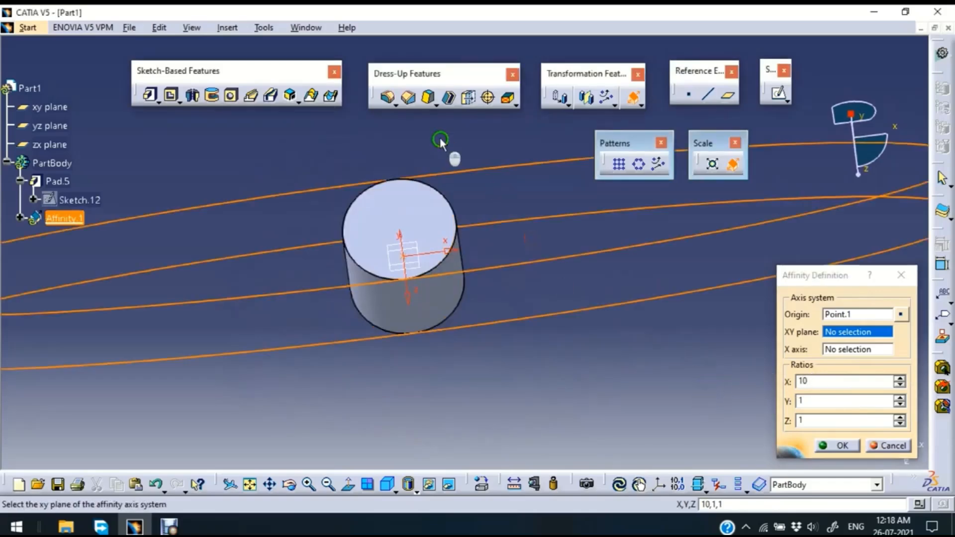
{"action": "middle_click_drag", "start_coordinate": [439, 138], "coordinate": [383, 97]}
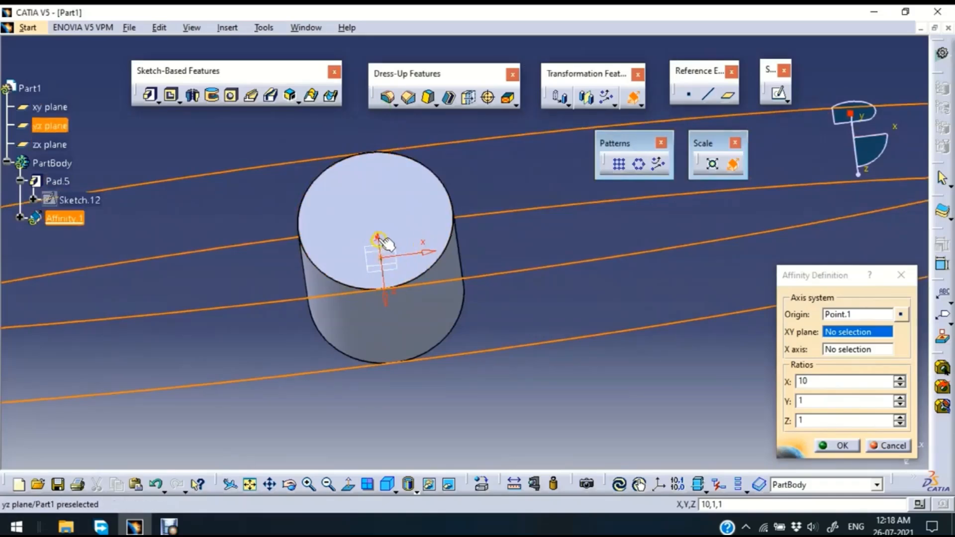
{"action": "middle_click_drag", "start_coordinate": [499, 132], "coordinate": [437, 144]}
{"action": "left_click", "coordinate": [823, 400]}
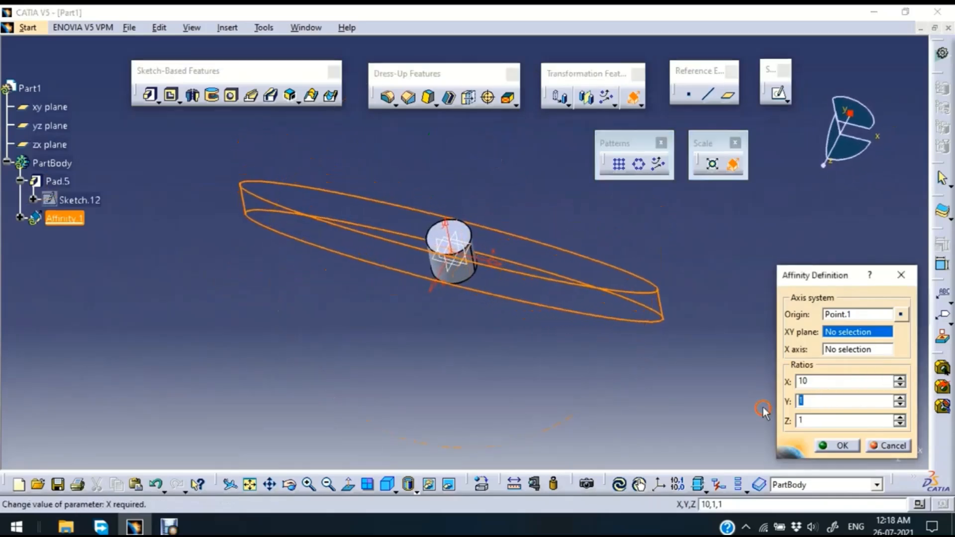
{"action": "type", "text": "0"}
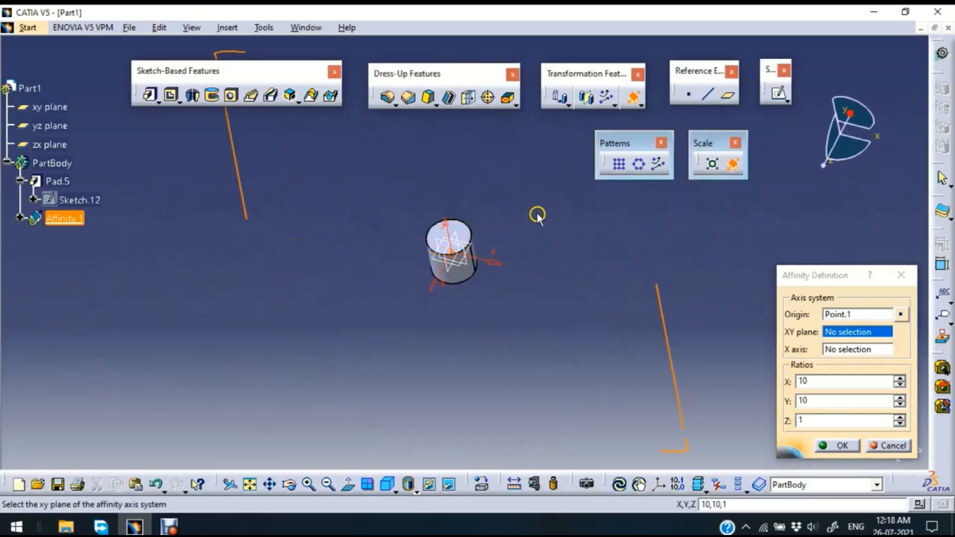
{"action": "mouse_move", "coordinate": [537, 217]}
{"action": "middle_mouse_down"}
{"action": "mouse_move", "coordinate": [524, 291]}
{"action": "mouse_move", "coordinate": [529, 215]}
{"action": "middle_mouse_up"}
{"action": "right_click", "coordinate": [522, 209]}
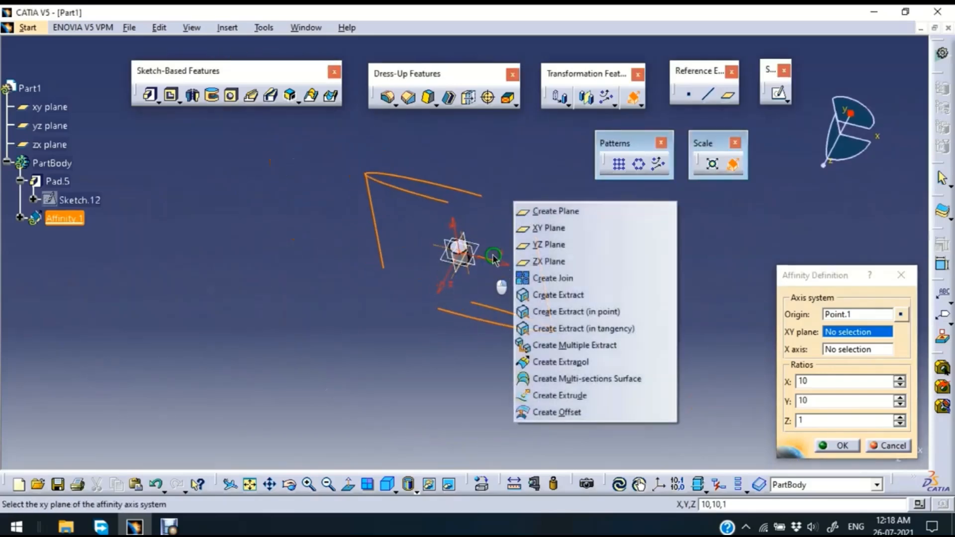
{"action": "middle_click_drag", "start_coordinate": [553, 157], "coordinate": [622, 346]}
- Set the affinity's Z ratio to 10 and create the affinity
{"action": "left_click", "coordinate": [816, 420]}
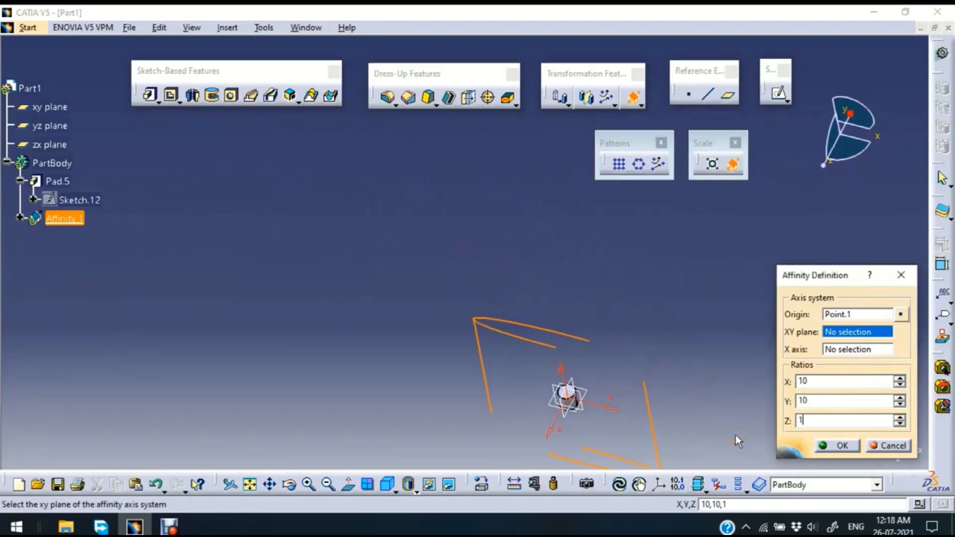
{"action": "type", "text": "0"}
{"action": "left_click", "coordinate": [763, 208]}
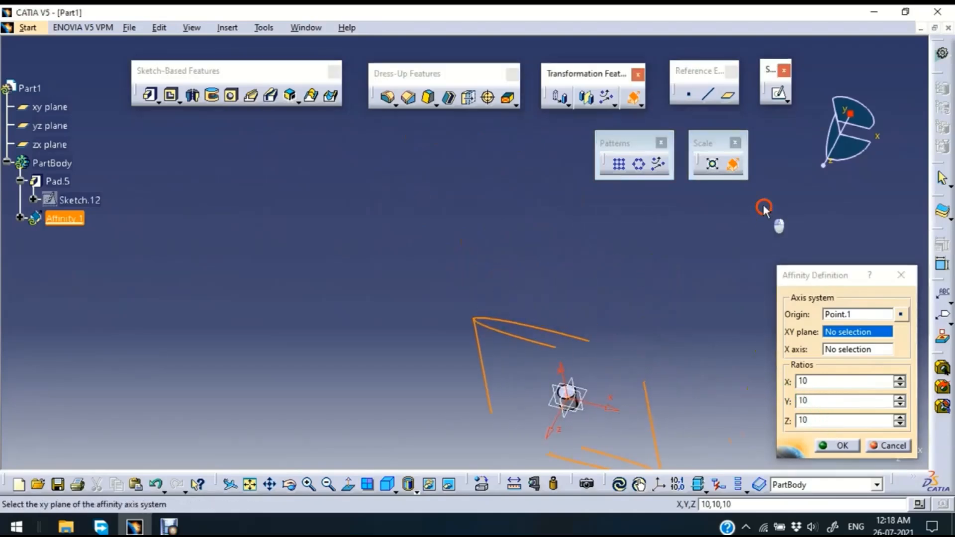
{"action": "left_click", "coordinate": [825, 446]}
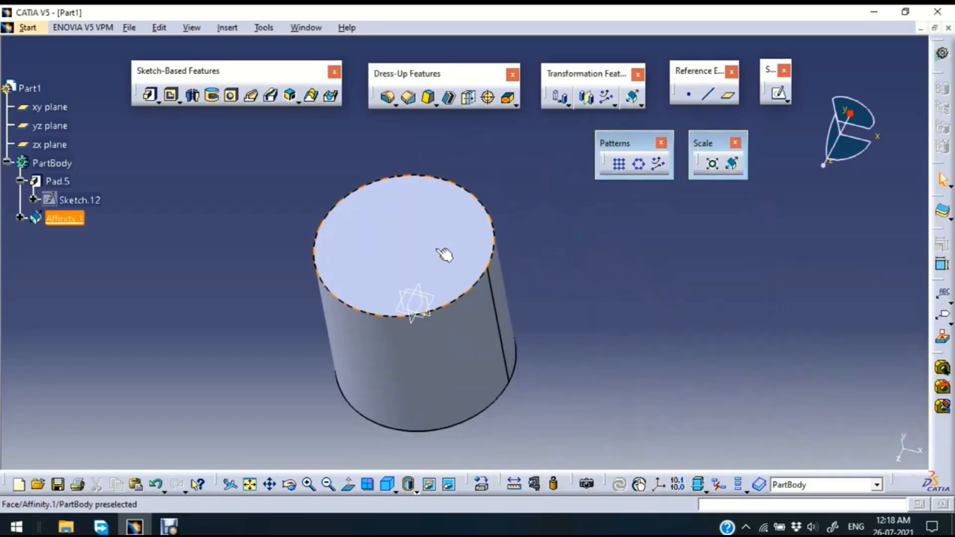
- Reopen and accept the affinity's definition without changes, and undo the affinity on the pad
{"action": "double_click", "coordinate": [462, 347]}
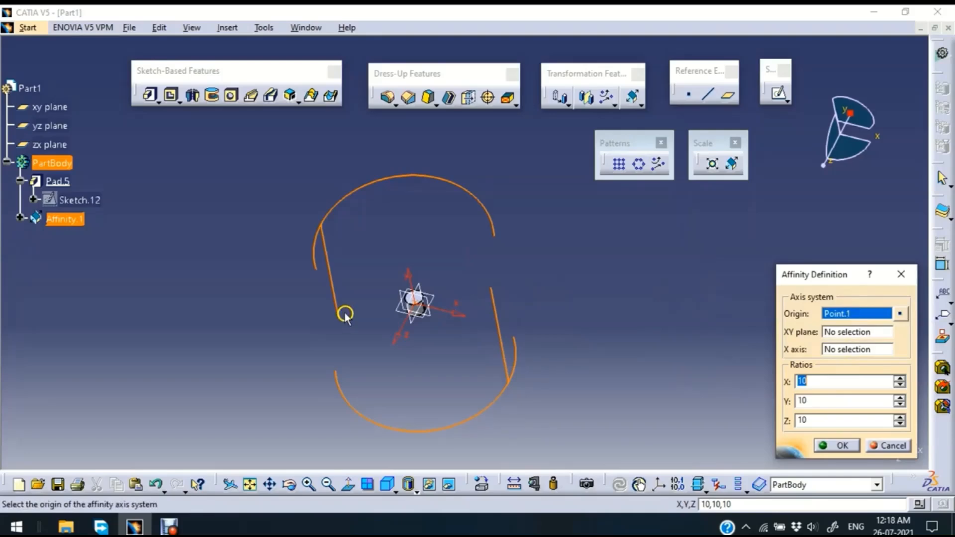
{"action": "left_click", "coordinate": [837, 445]}
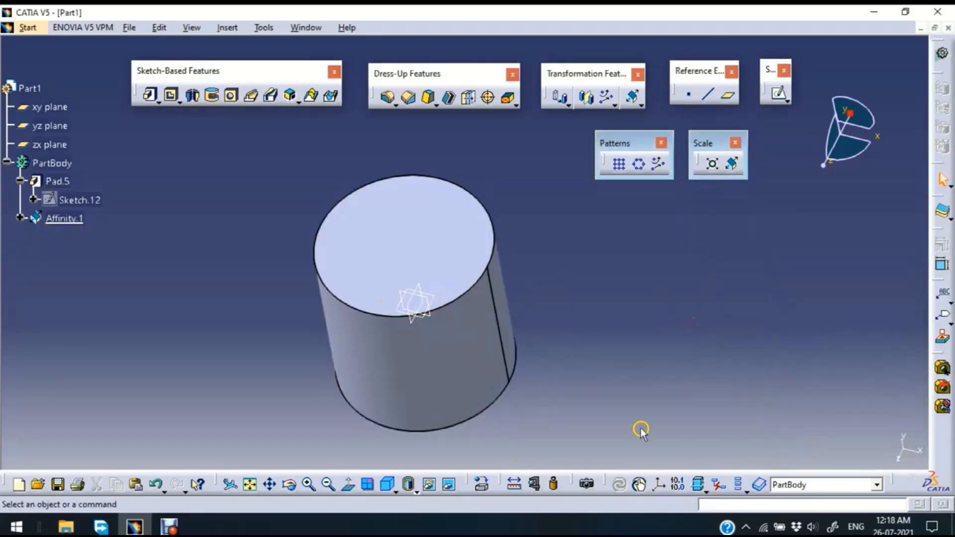
{"action": "key", "text": "ctrl+z"}
{"action": "left_click", "coordinate": [581, 361]}
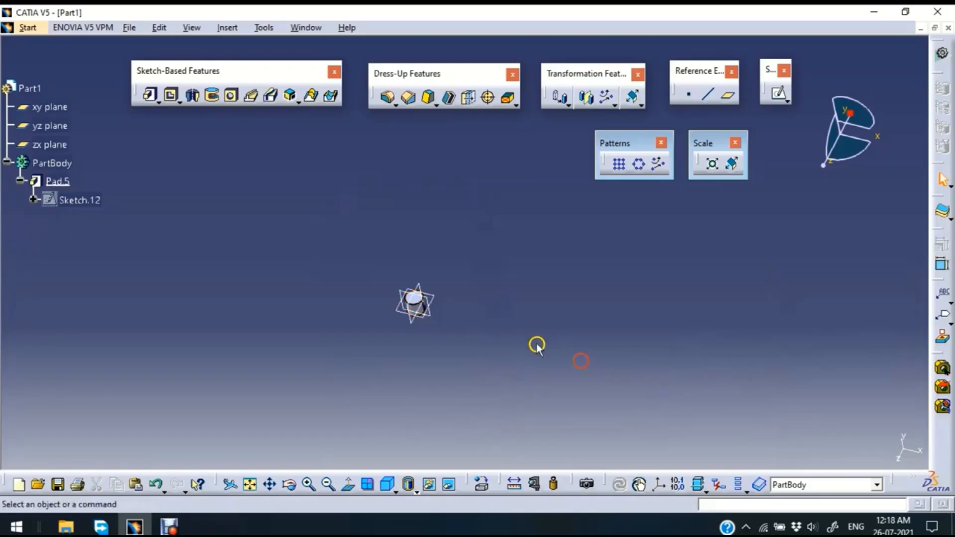
- Open a new Affinity definition for the cylindrical pad and start creating its origin point
{"action": "middle_click_drag", "start_coordinate": [528, 350], "coordinate": [671, 128]}
{"action": "right_click", "coordinate": [526, 343]}
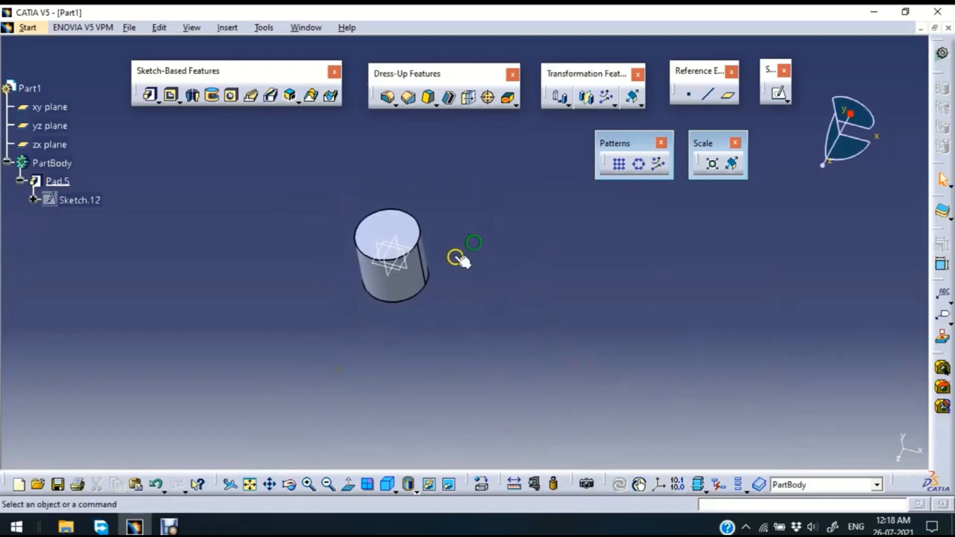
{"action": "left_click", "coordinate": [413, 268]}
{"action": "left_click", "coordinate": [732, 166]}
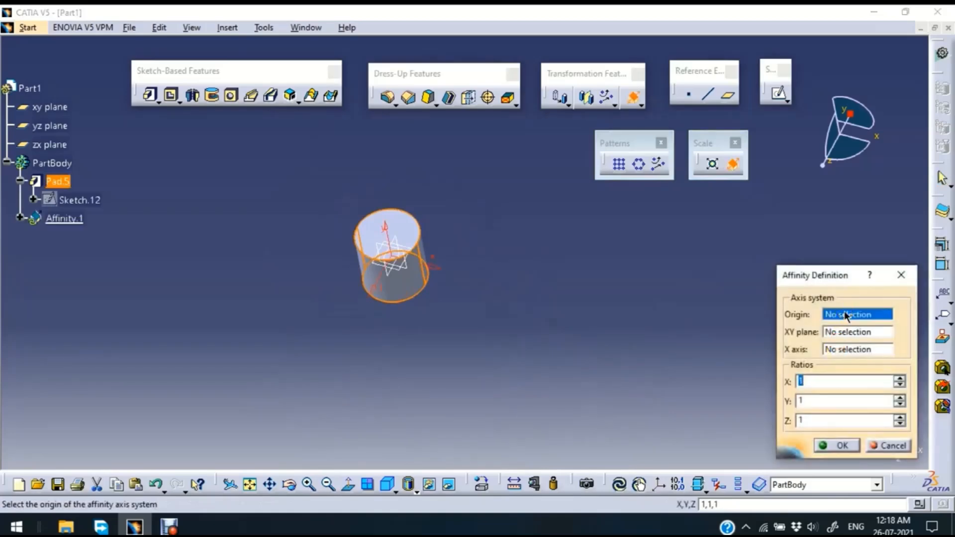
{"action": "right_click", "coordinate": [843, 315]}
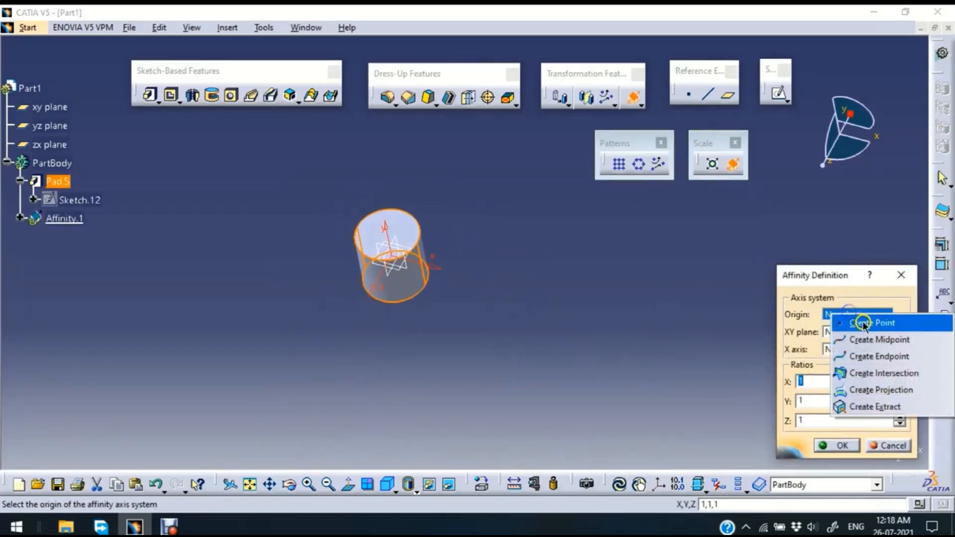
{"action": "left_click", "coordinate": [861, 322]}
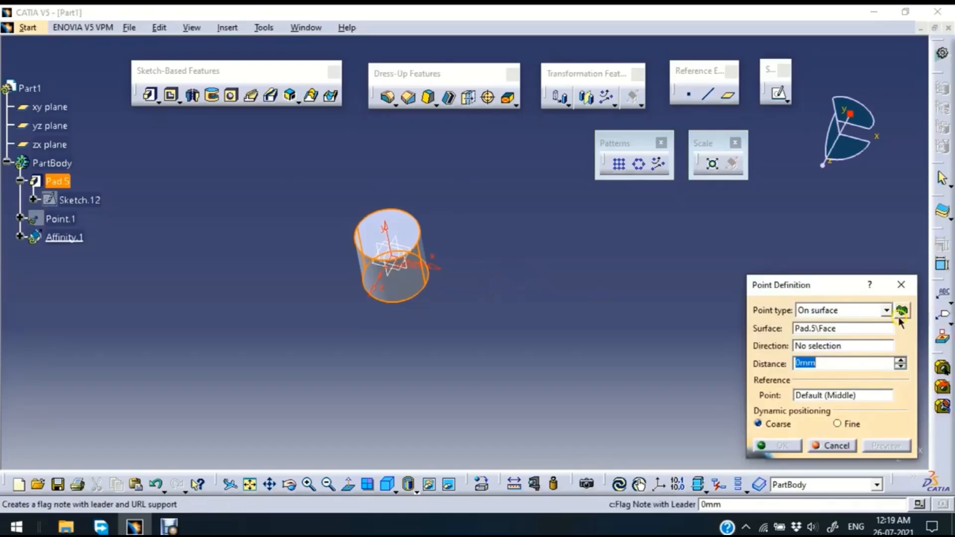
- Place the affinity's origin point on the zx plane at a distance of 0 mm
{"action": "left_click", "coordinate": [834, 327]}
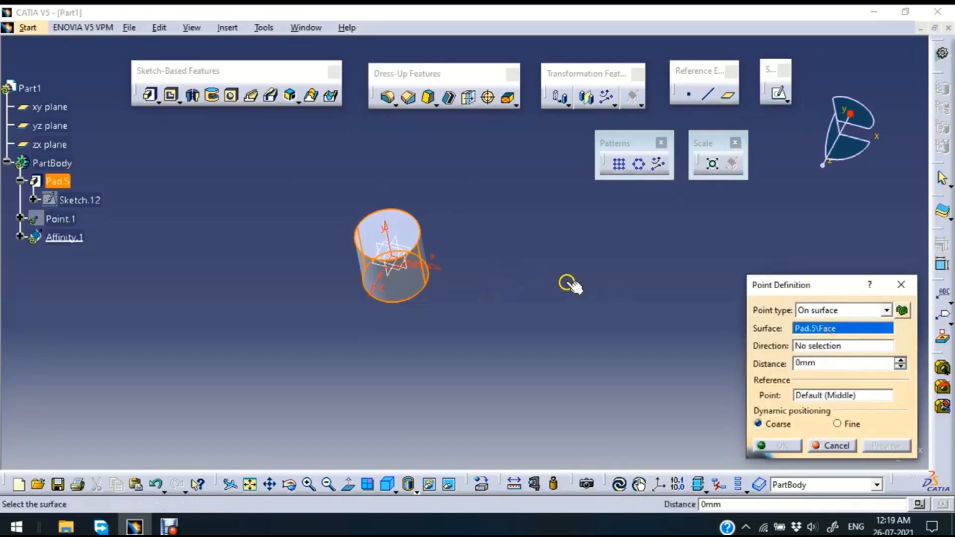
{"action": "middle_click_drag", "start_coordinate": [524, 288], "coordinate": [562, 239]}
{"action": "middle_click_drag", "start_coordinate": [596, 356], "coordinate": [595, 224]}
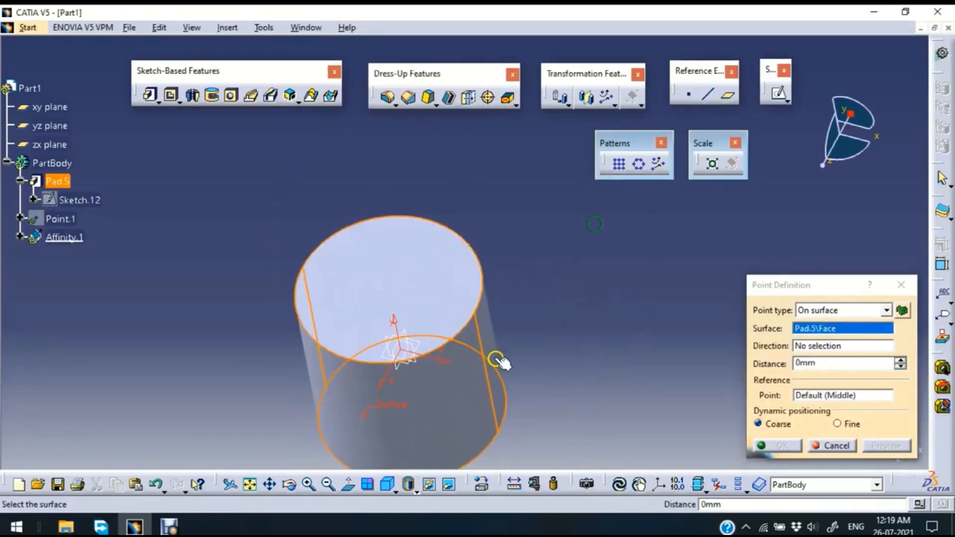
{"action": "right_click", "coordinate": [811, 329]}
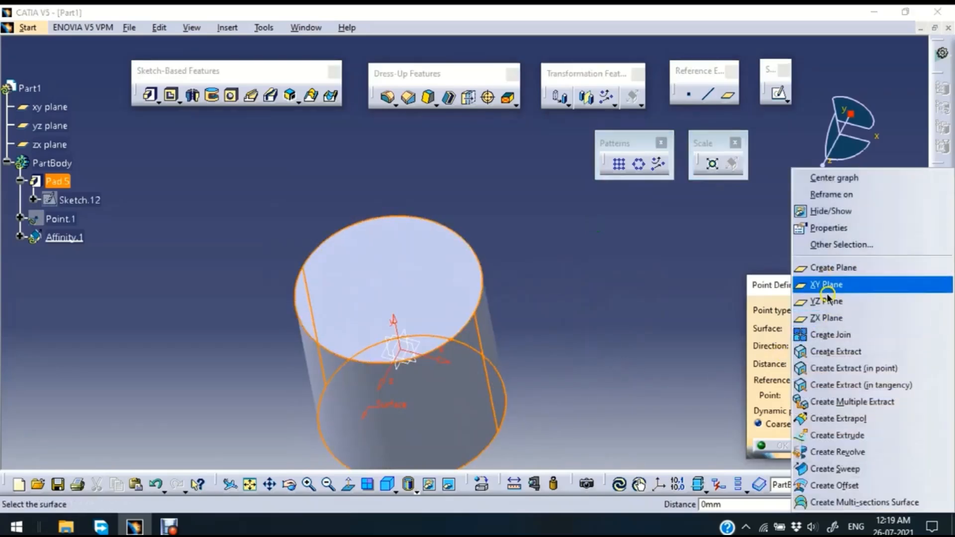
{"action": "left_click", "coordinate": [840, 320]}
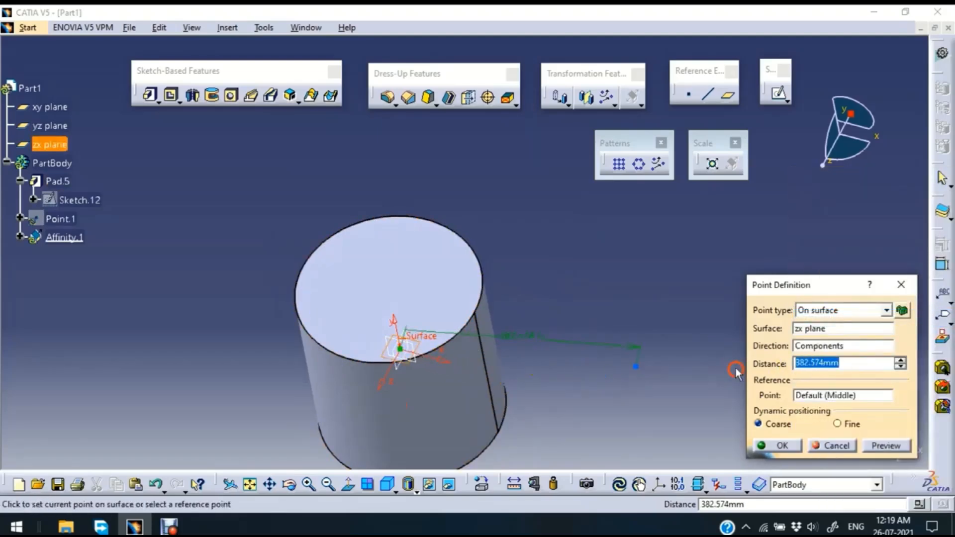
{"action": "type", "text": "0"}
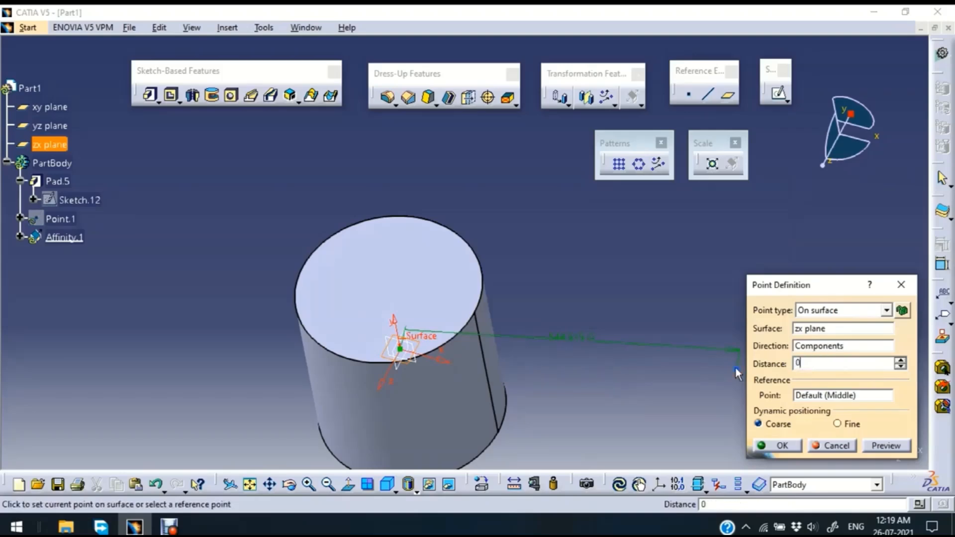
{"action": "left_click", "coordinate": [784, 445]}
- Set the affinity's X, Y and Z ratios to 10 and create the affinity
{"action": "left_click", "coordinate": [811, 379]}
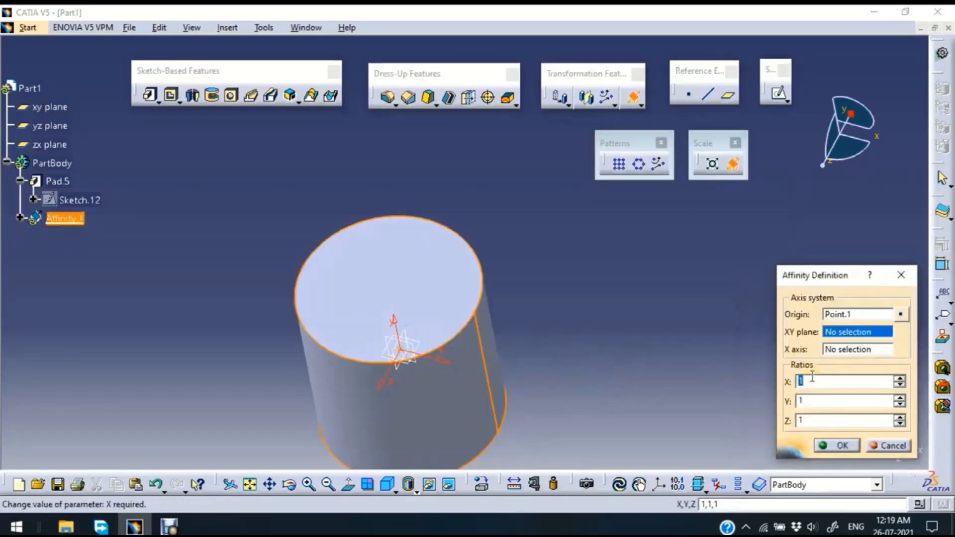
{"action": "type", "text": "10"}
{"action": "key", "text": "Tab"}
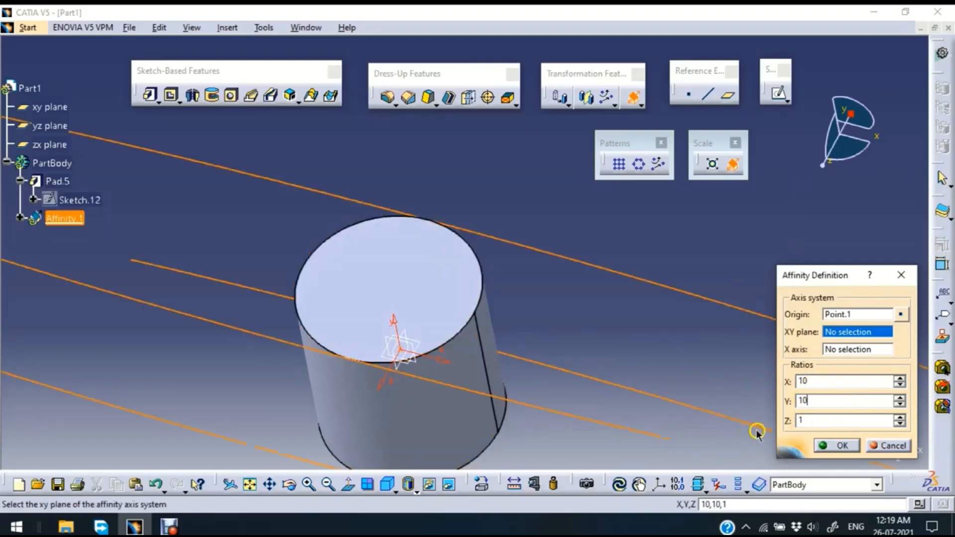
{"action": "type", "text": "10"}
{"action": "key", "text": "Tab"}
{"action": "key", "text": "Return"}
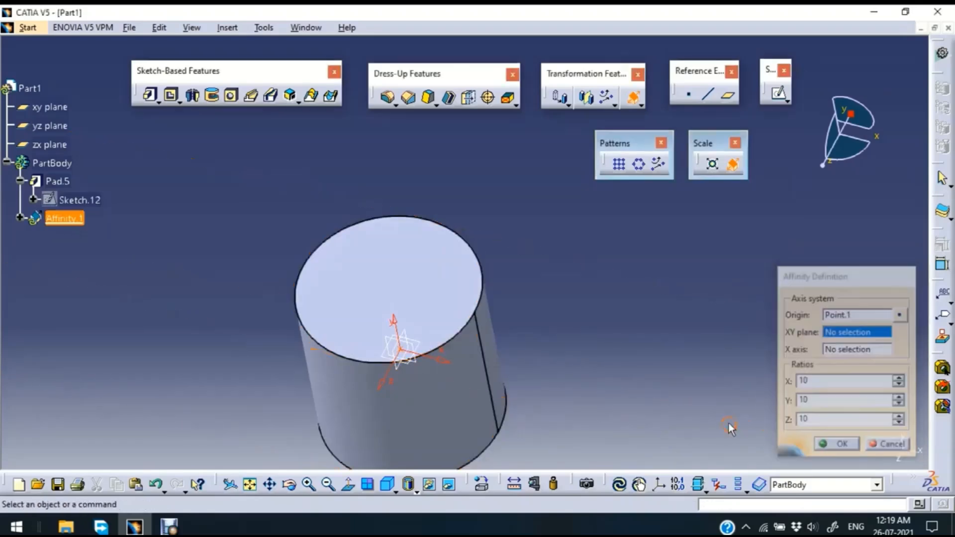
- Create a reference point on the scaled cylinder's top face, about 1141 mm from the face's middle
{"action": "middle_click_drag", "start_coordinate": [663, 272], "coordinate": [662, 472]}
{"action": "left_click", "coordinate": [708, 267]}
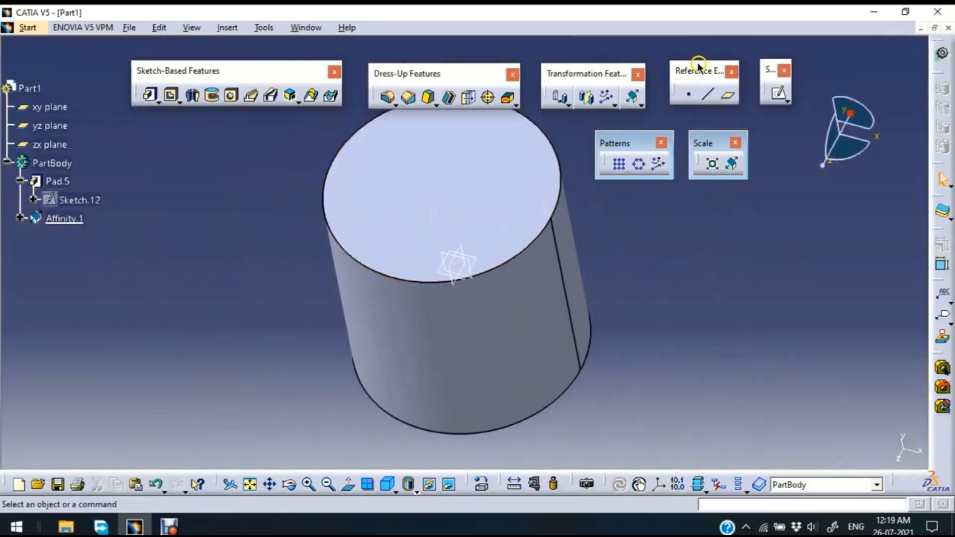
{"action": "mouse_move", "coordinate": [699, 65]}
{"action": "left_mouse_down"}
{"action": "mouse_move", "coordinate": [692, 82]}
{"action": "mouse_move", "coordinate": [696, 69]}
{"action": "left_mouse_up"}
{"action": "left_click", "coordinate": [684, 94]}
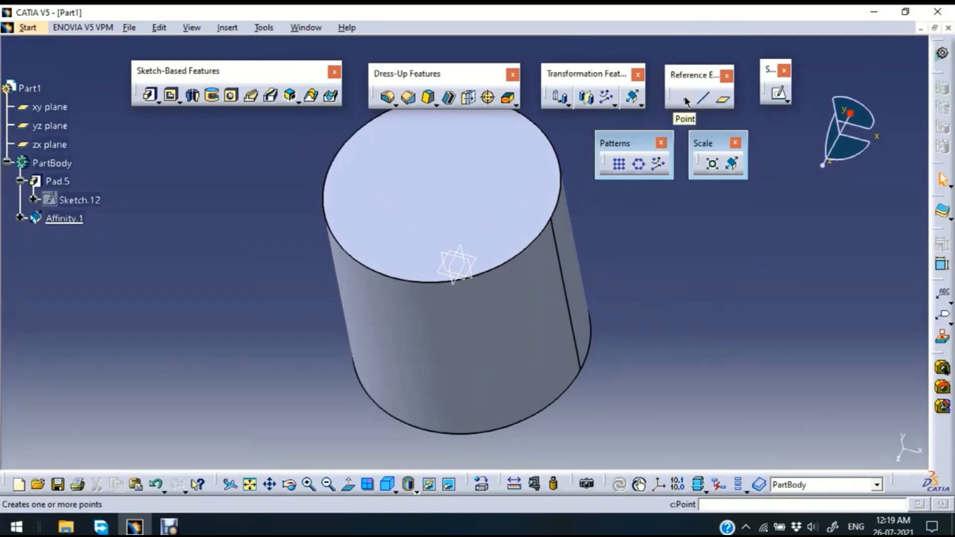
{"action": "left_click", "coordinate": [685, 98]}
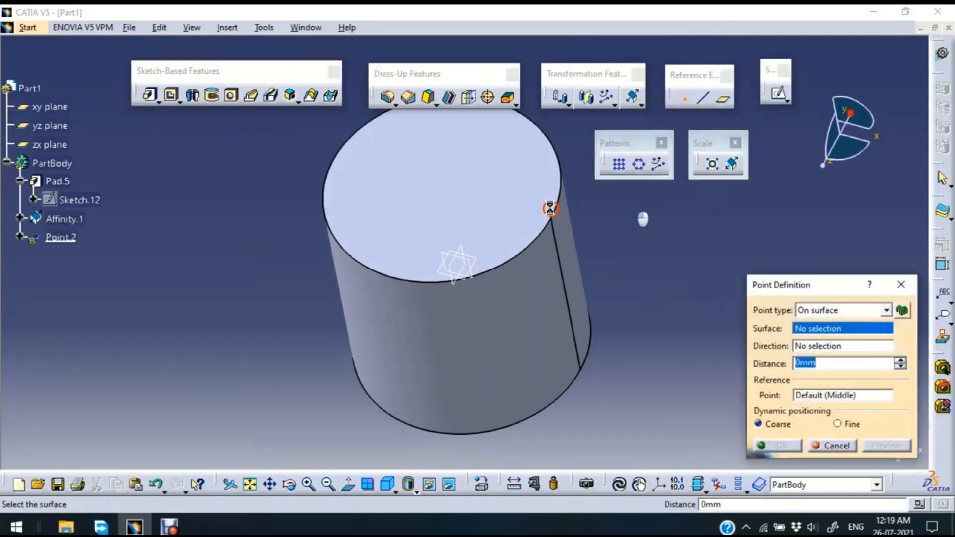
{"action": "left_click", "coordinate": [509, 188]}
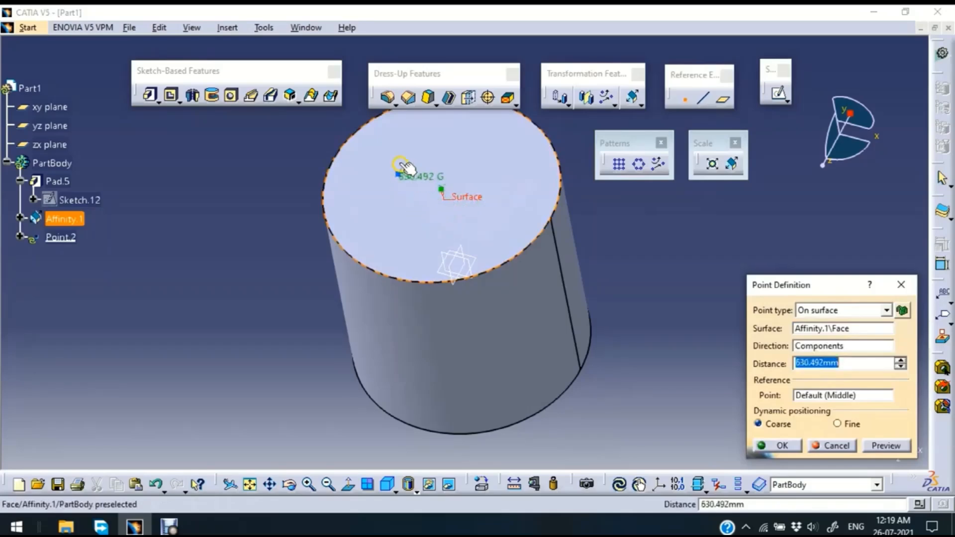
{"action": "left_click", "coordinate": [533, 195]}
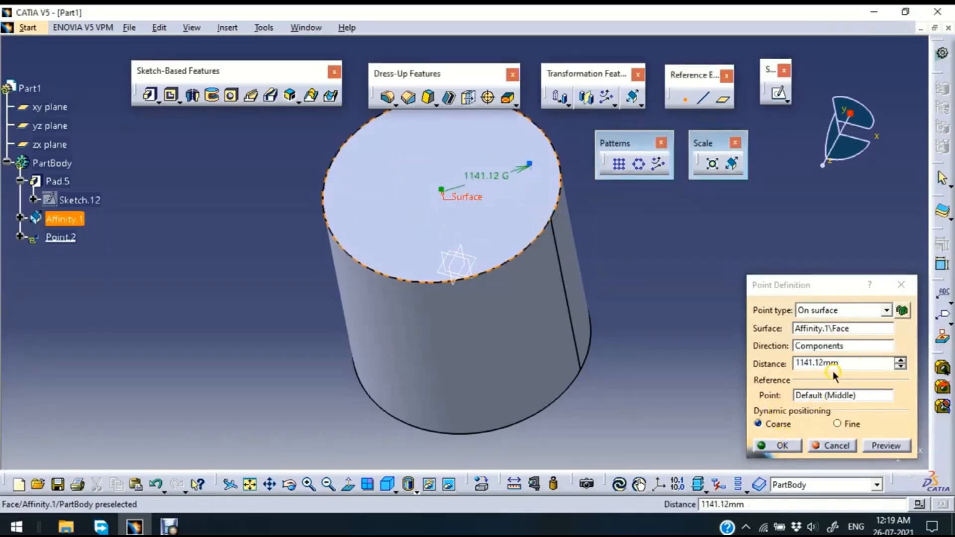
{"action": "left_click", "coordinate": [791, 445]}
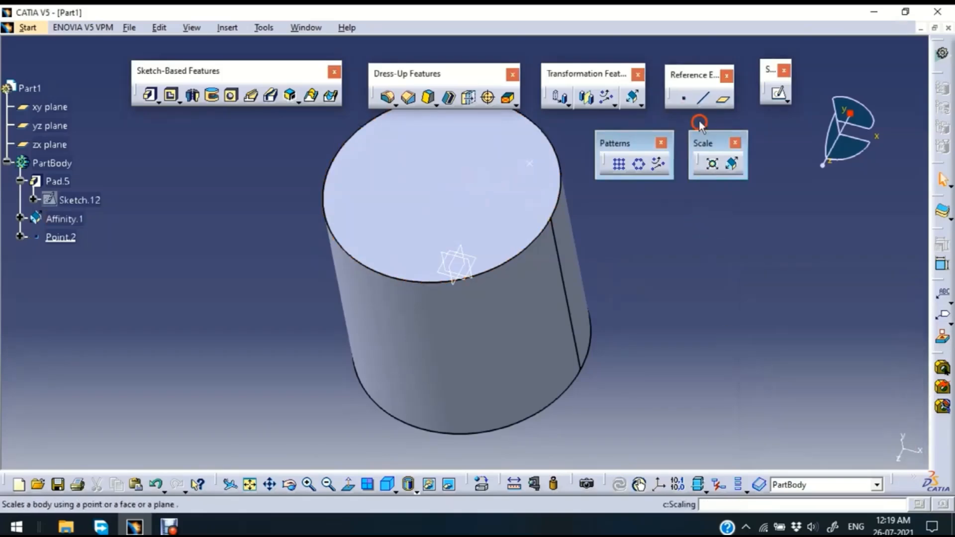
- Create a line normal to the cylinder's top face through the reference point, with start 100 mm, end 20 mm and the zx plane as first limit
{"action": "left_click", "coordinate": [703, 98]}
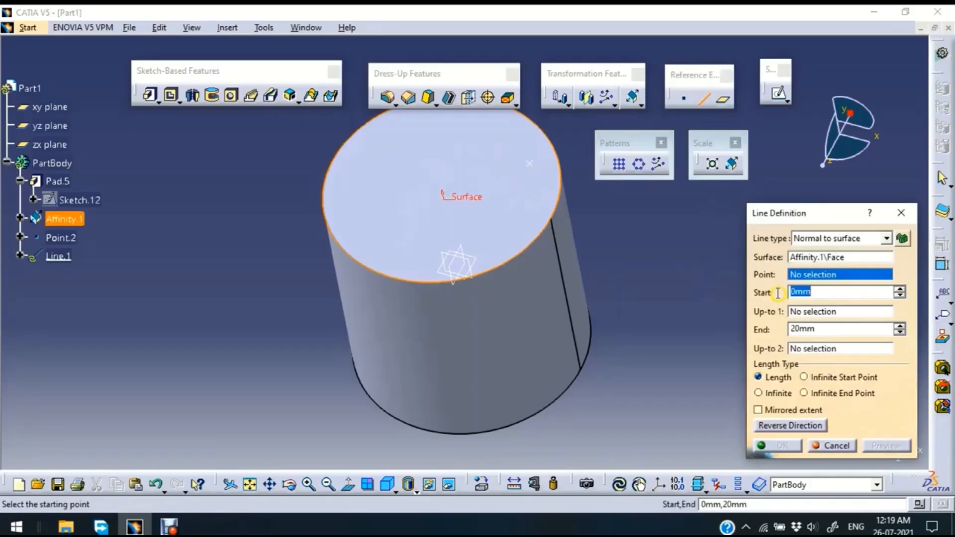
{"action": "left_click", "coordinate": [530, 165]}
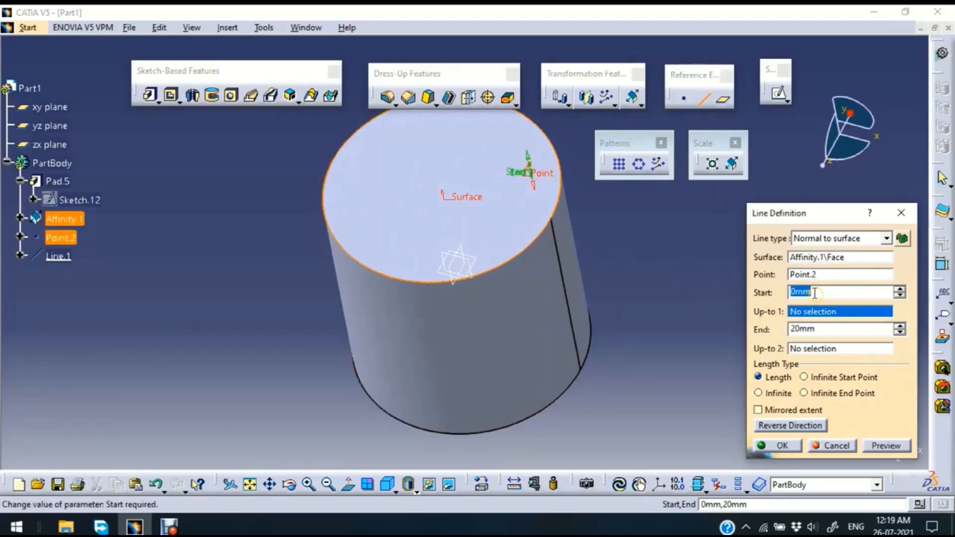
{"action": "type", "text": "10"}
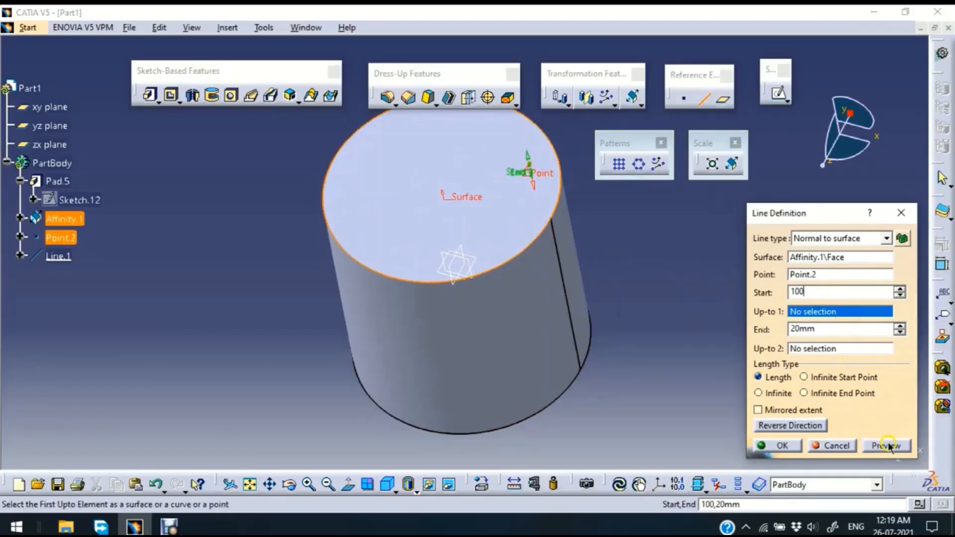
{"action": "type", "text": "0"}
{"action": "left_click", "coordinate": [888, 445]}
{"action": "middle_click_drag", "start_coordinate": [535, 244], "coordinate": [498, 323]}
{"action": "left_click", "coordinate": [488, 253]}
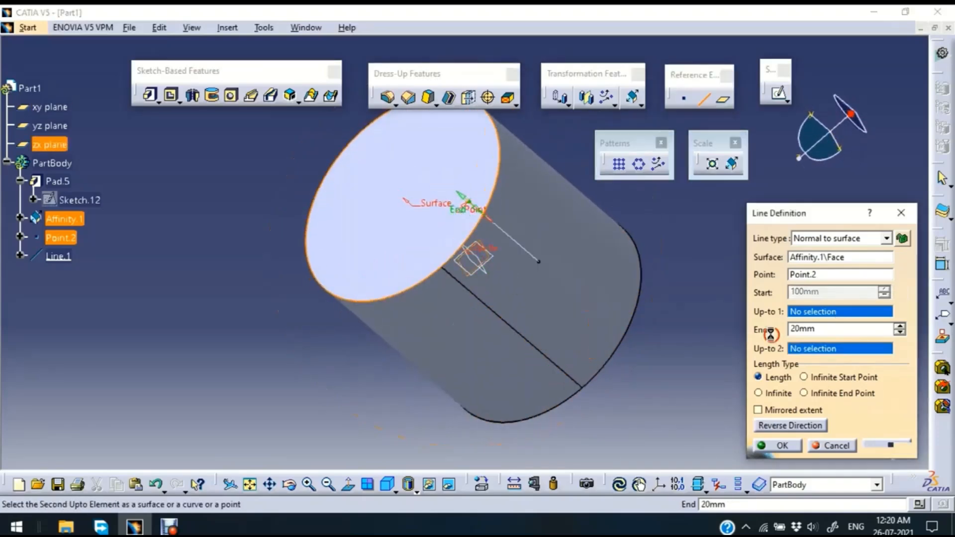
{"action": "left_click", "coordinate": [788, 445]}
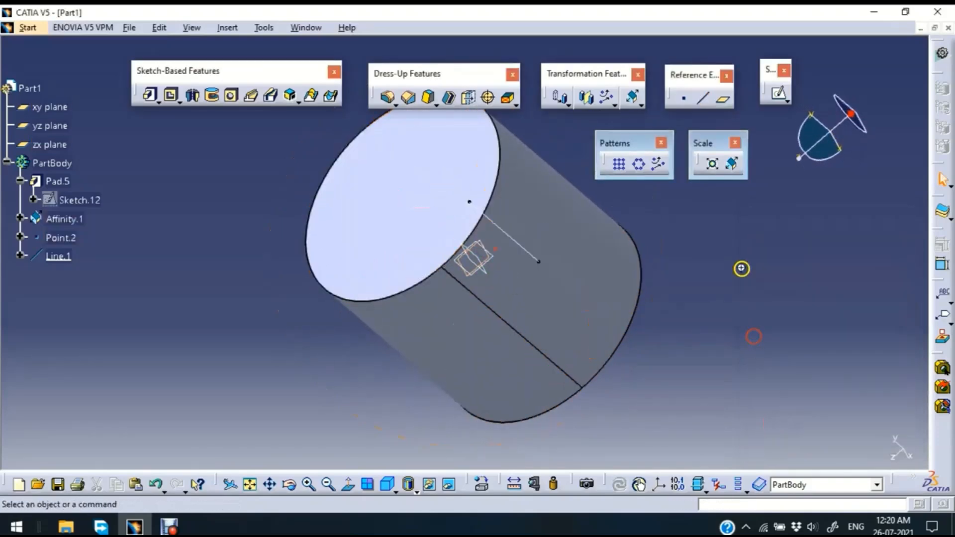
- Create a reference plane offset about -8653 mm from the xy plane
{"action": "middle_click_drag", "start_coordinate": [742, 269], "coordinate": [599, 305]}
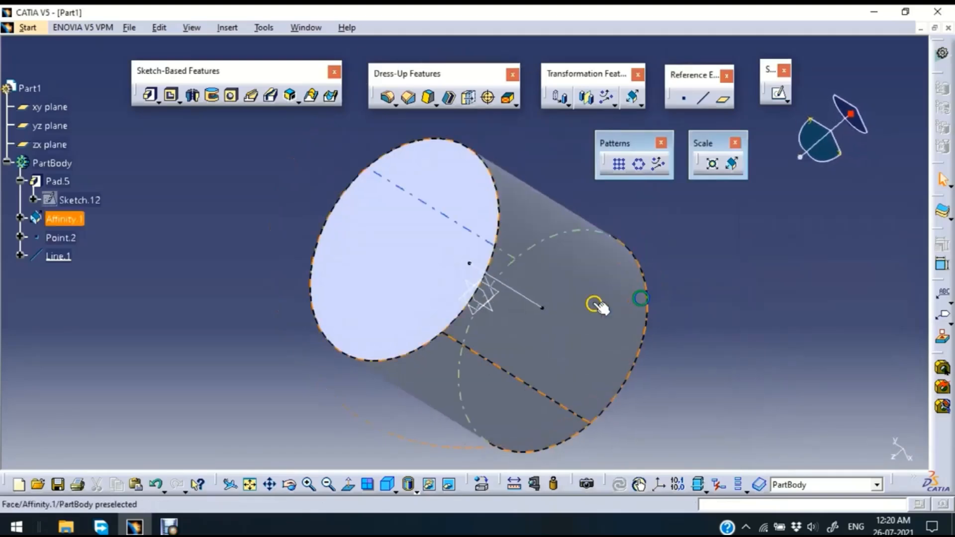
{"action": "mouse_move", "coordinate": [773, 405]}
{"action": "middle_mouse_down"}
{"action": "mouse_move", "coordinate": [765, 358]}
{"action": "mouse_move", "coordinate": [865, 383]}
{"action": "mouse_move", "coordinate": [787, 396]}
{"action": "middle_mouse_up"}
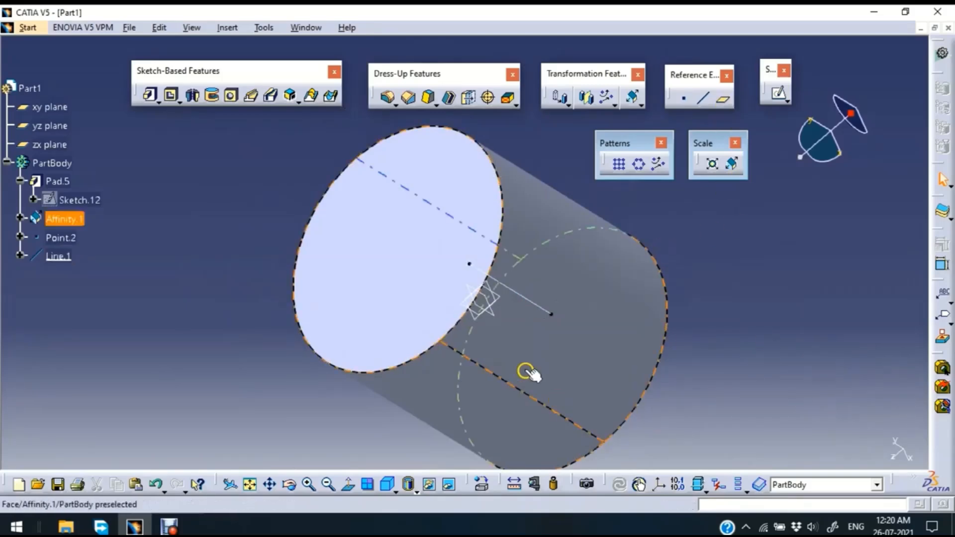
{"action": "middle_click_drag", "start_coordinate": [754, 313], "coordinate": [520, 423]}
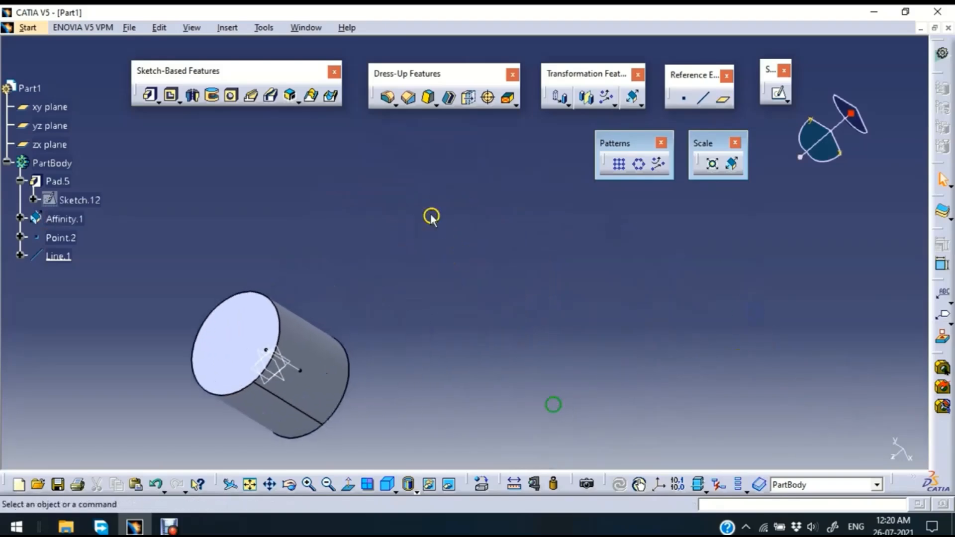
{"action": "left_click", "coordinate": [290, 383]}
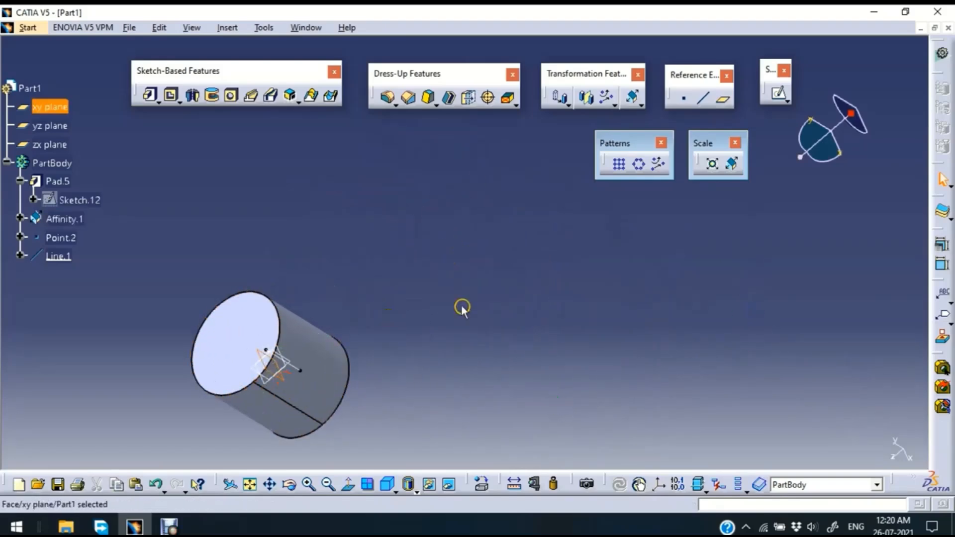
{"action": "left_click", "coordinate": [722, 105]}
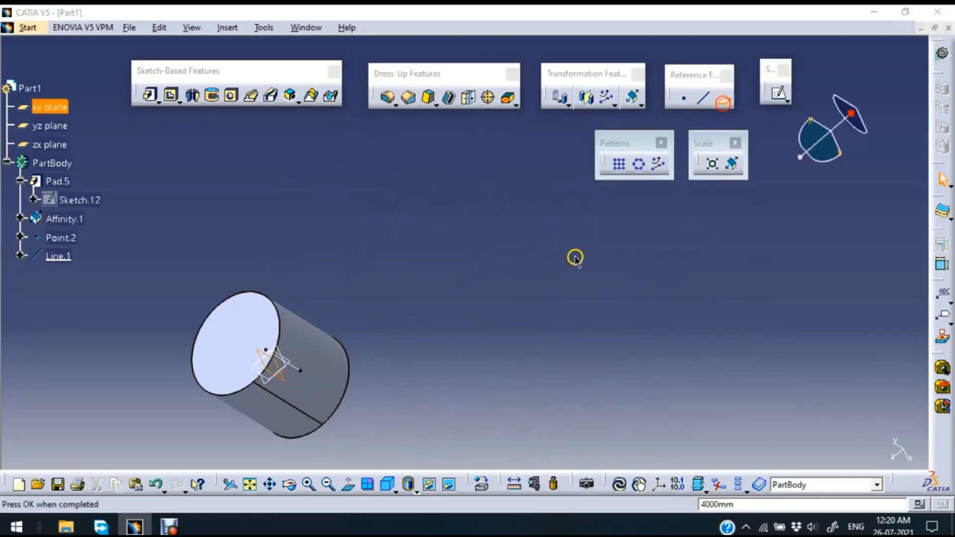
{"action": "middle_click_drag", "start_coordinate": [565, 205], "coordinate": [569, 199]}
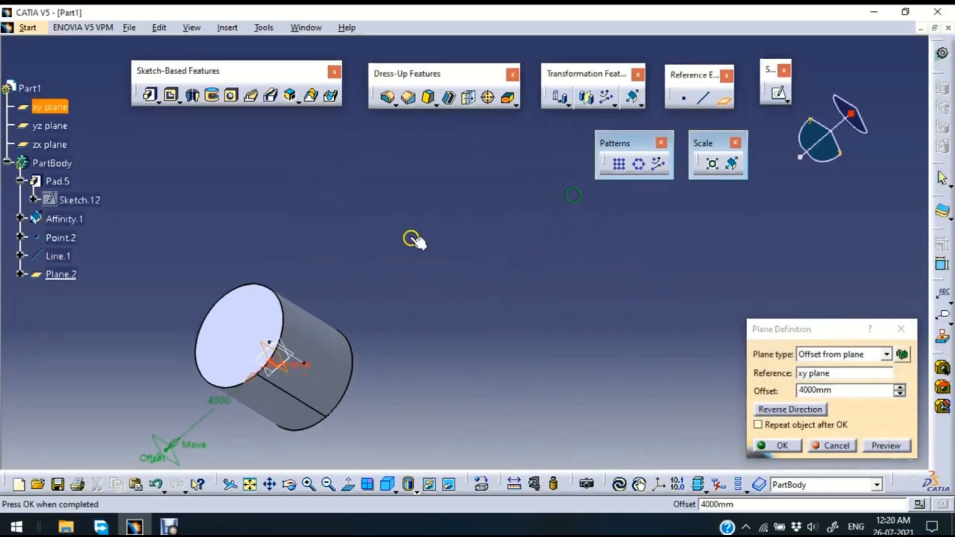
{"action": "middle_click_drag", "start_coordinate": [412, 239], "coordinate": [343, 383]}
{"action": "left_click_drag", "start_coordinate": [301, 353], "coordinate": [510, 162]}
{"action": "left_click", "coordinate": [780, 446]}
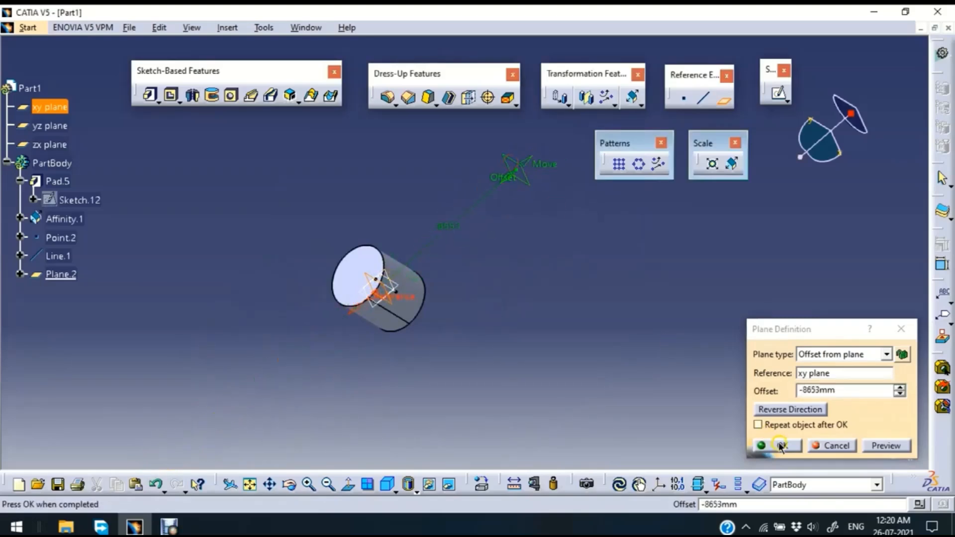
- Create an empty sketch on the new offset plane and return to the 3D part
{"action": "left_click", "coordinate": [529, 237]}
{"action": "middle_click_drag", "start_coordinate": [529, 236], "coordinate": [524, 297]}
{"action": "right_click", "coordinate": [535, 237]}
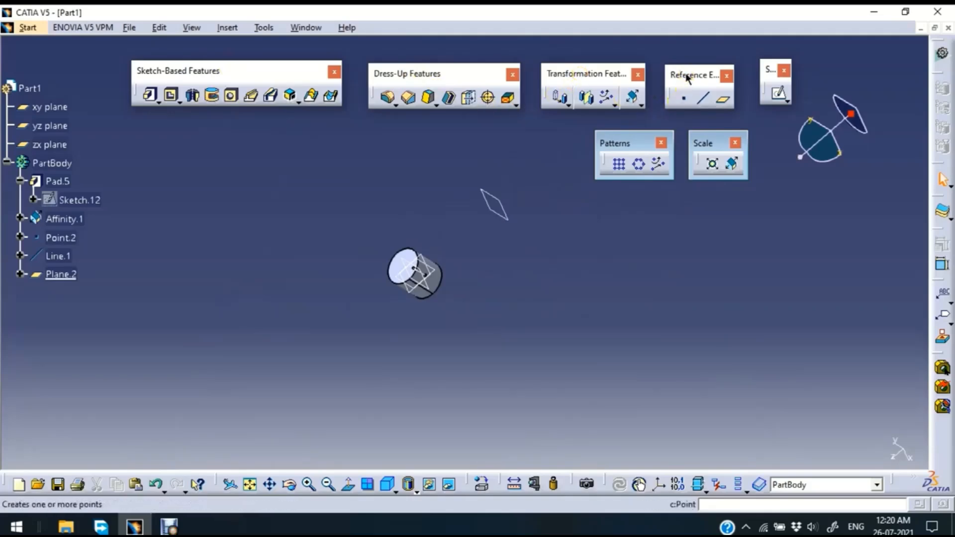
{"action": "left_click_drag", "start_coordinate": [757, 74], "coordinate": [762, 86]}
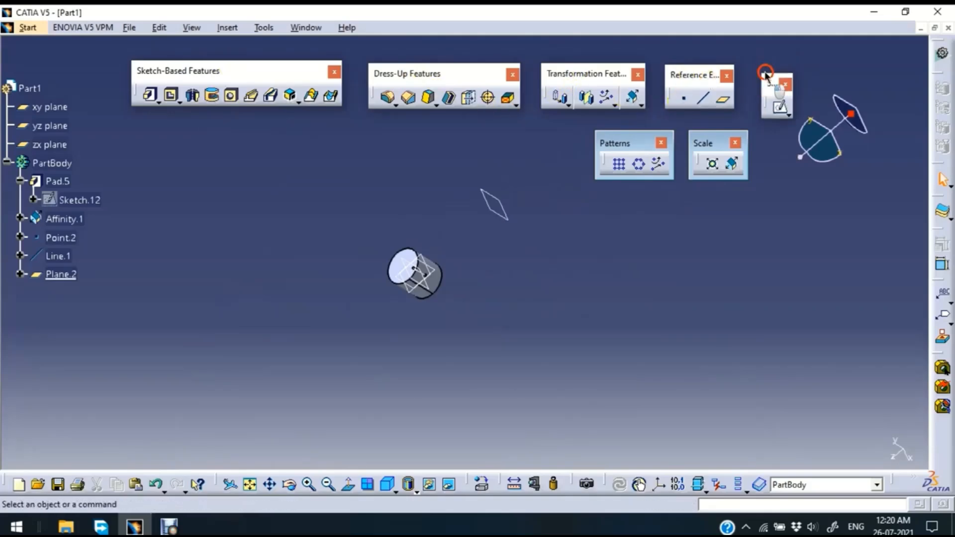
{"action": "left_click", "coordinate": [783, 106]}
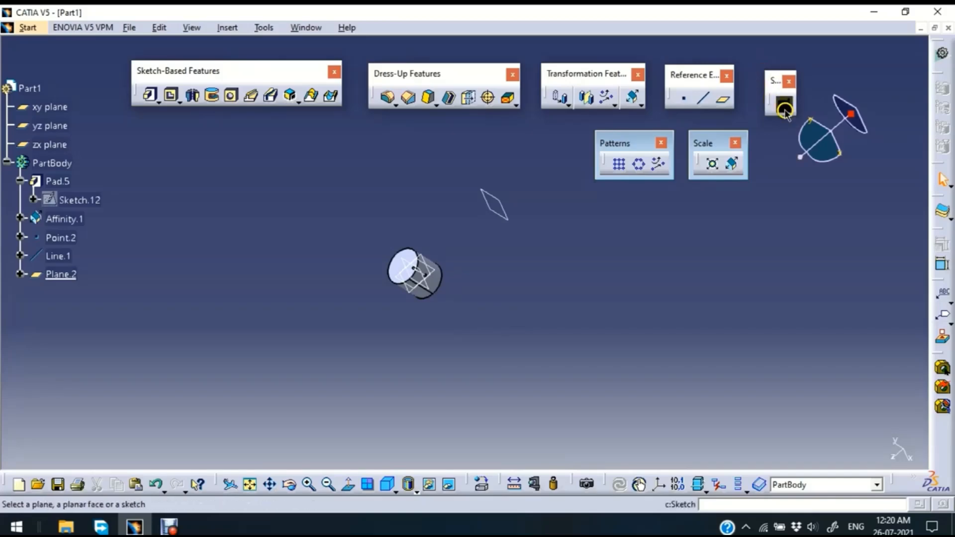
{"action": "left_click", "coordinate": [500, 215]}
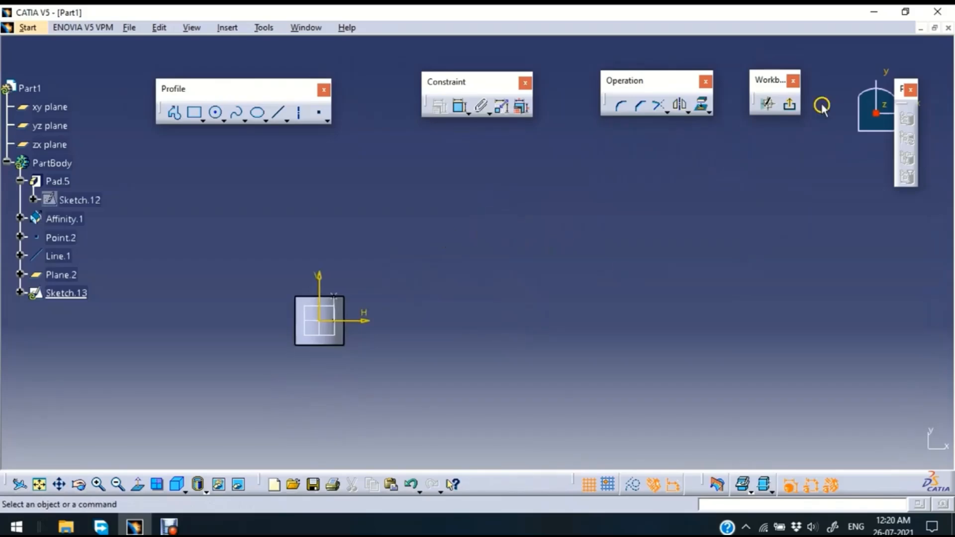
{"action": "left_click", "coordinate": [790, 104]}
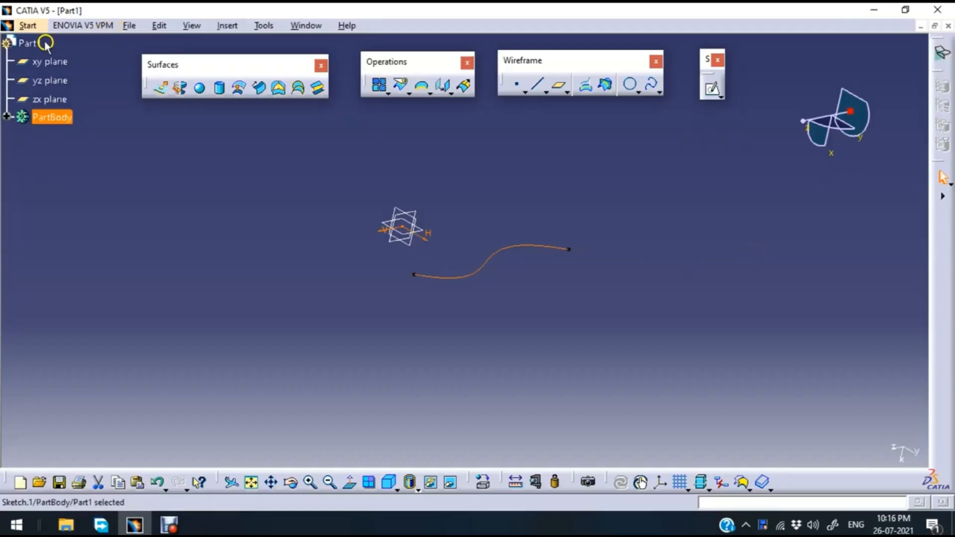
{"action": "left_click", "coordinate": [27, 26]}
{"action": "mouse_move", "coordinate": [129, 60]}
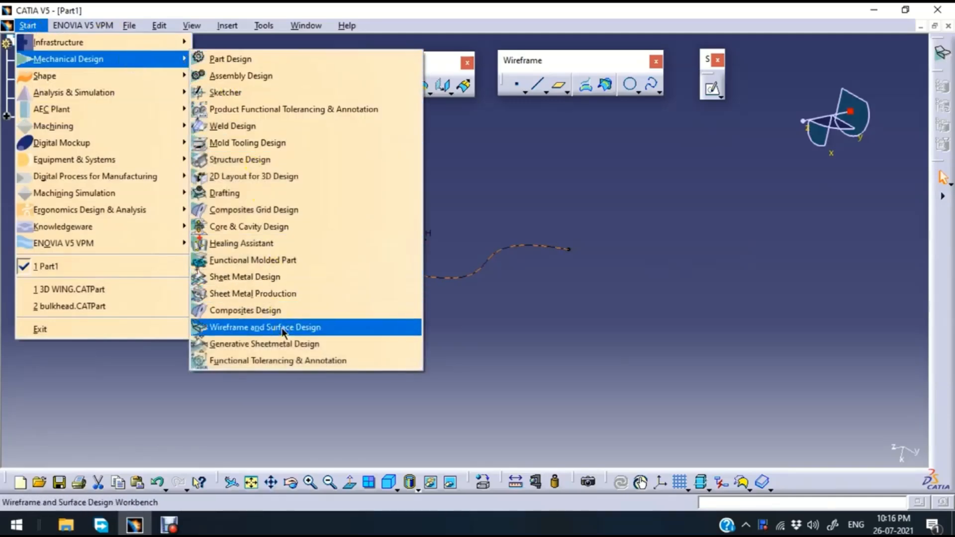
{"action": "left_click", "coordinate": [511, 172]}
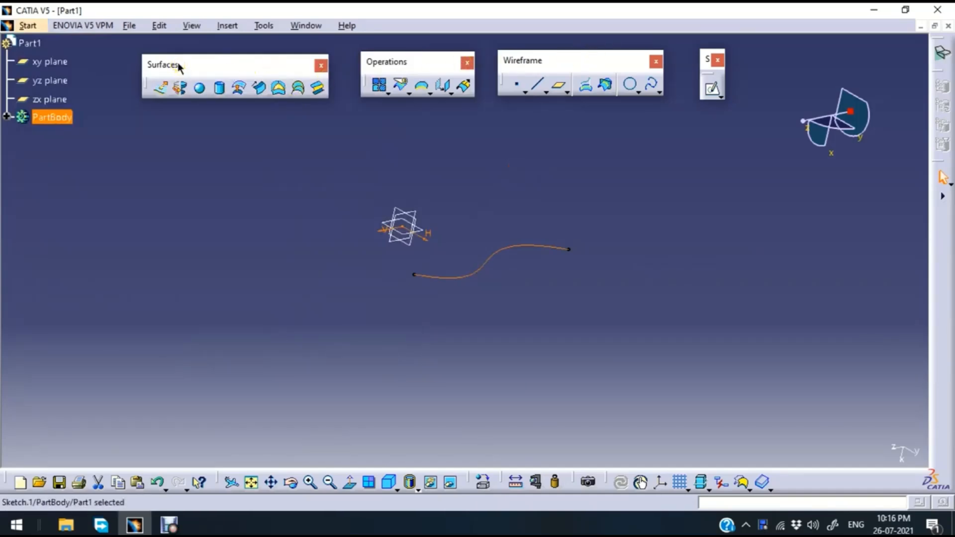
{"action": "left_click", "coordinate": [218, 88]}
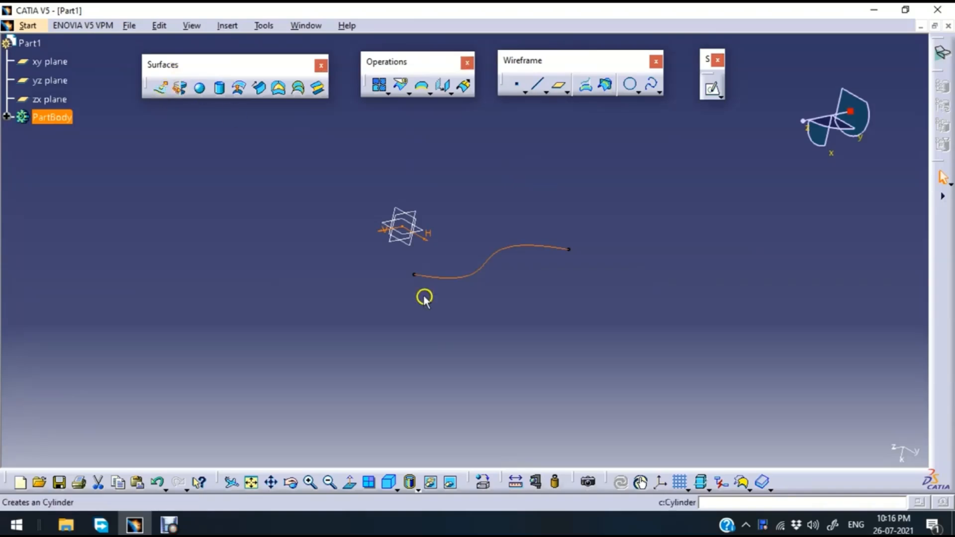
{"action": "left_click", "coordinate": [471, 277]}
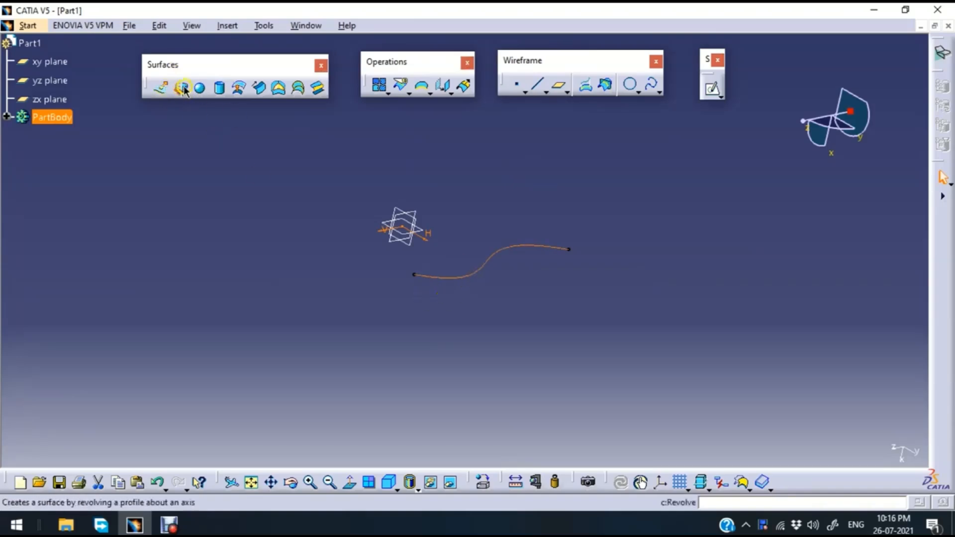
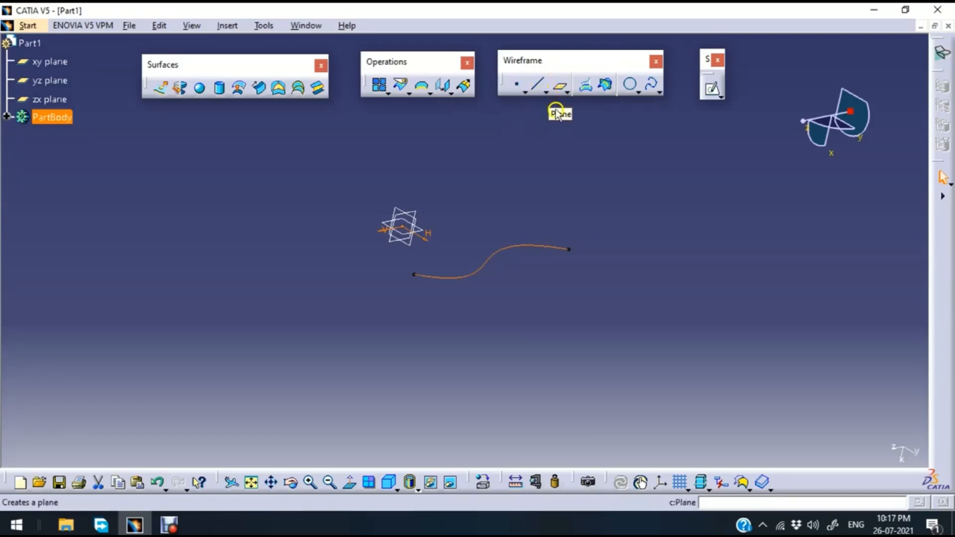
- Open the spline's sketch to examine its profile and return to the 3D surface workspace
{"action": "left_click", "coordinate": [522, 202]}
{"action": "mouse_move", "coordinate": [491, 169]}
{"action": "middle_mouse_down"}
{"action": "mouse_move", "coordinate": [348, 221]}
{"action": "mouse_move", "coordinate": [454, 319]}
{"action": "mouse_move", "coordinate": [512, 215]}
{"action": "middle_mouse_up"}
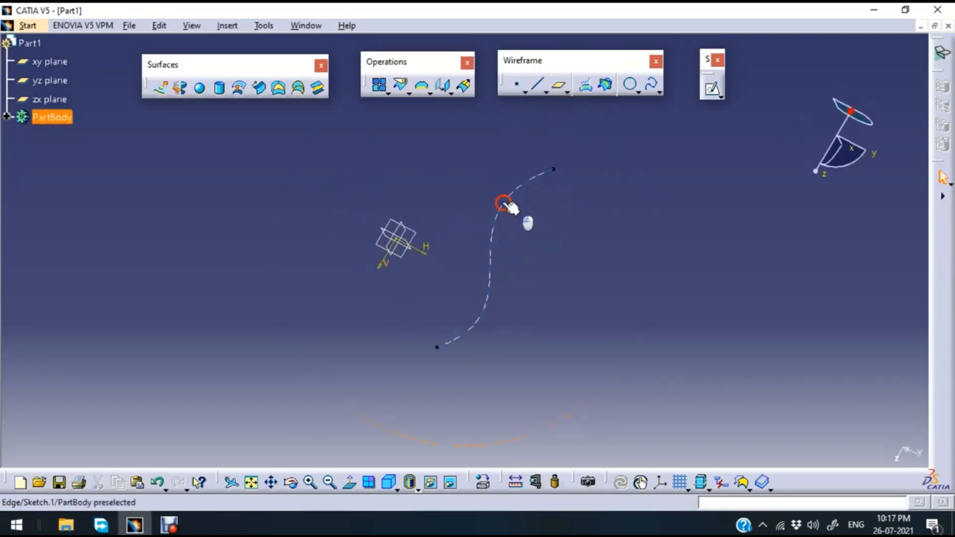
{"action": "double_click", "coordinate": [503, 203]}
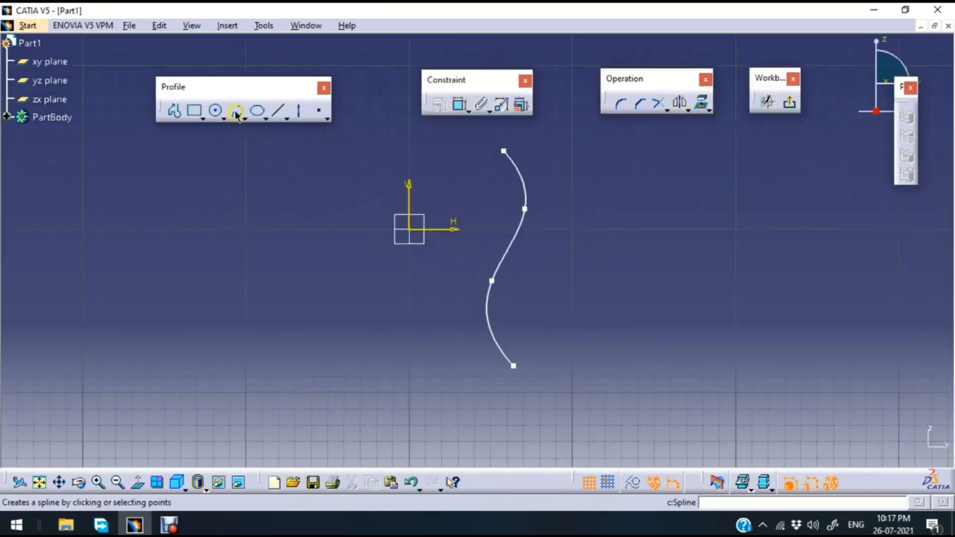
{"action": "left_click", "coordinate": [790, 103]}
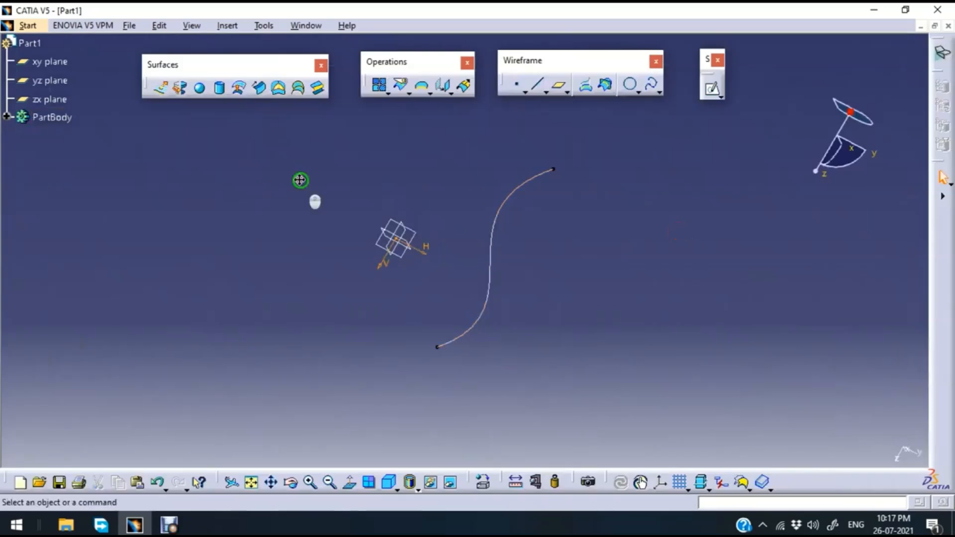
- Try extruding the spline sketch into a surface along its normal, with limits of about 117 mm and 123 mm, and cancel the definition
{"action": "mouse_move", "coordinate": [300, 180]}
{"action": "middle_mouse_down"}
{"action": "mouse_move", "coordinate": [247, 209]}
{"action": "mouse_move", "coordinate": [268, 281]}
{"action": "middle_mouse_up"}
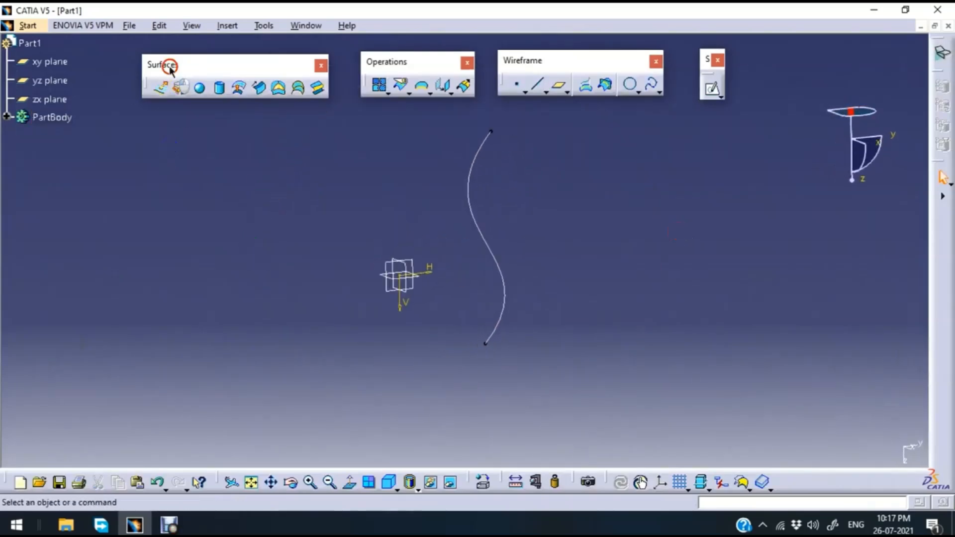
{"action": "mouse_move", "coordinate": [170, 68]}
{"action": "left_mouse_down"}
{"action": "mouse_move", "coordinate": [179, 61]}
{"action": "mouse_move", "coordinate": [157, 68]}
{"action": "left_mouse_up"}
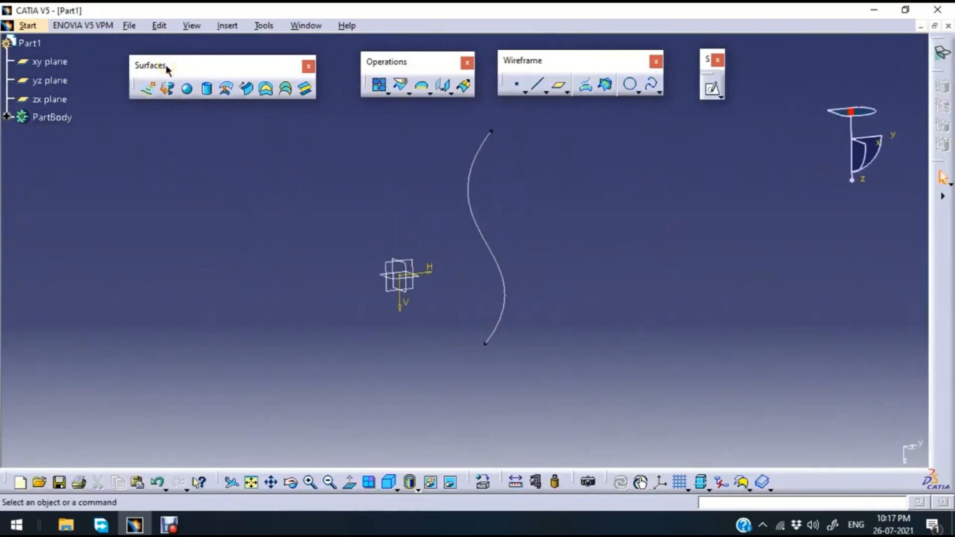
{"action": "left_click", "coordinate": [149, 89]}
{"action": "left_click", "coordinate": [466, 182]}
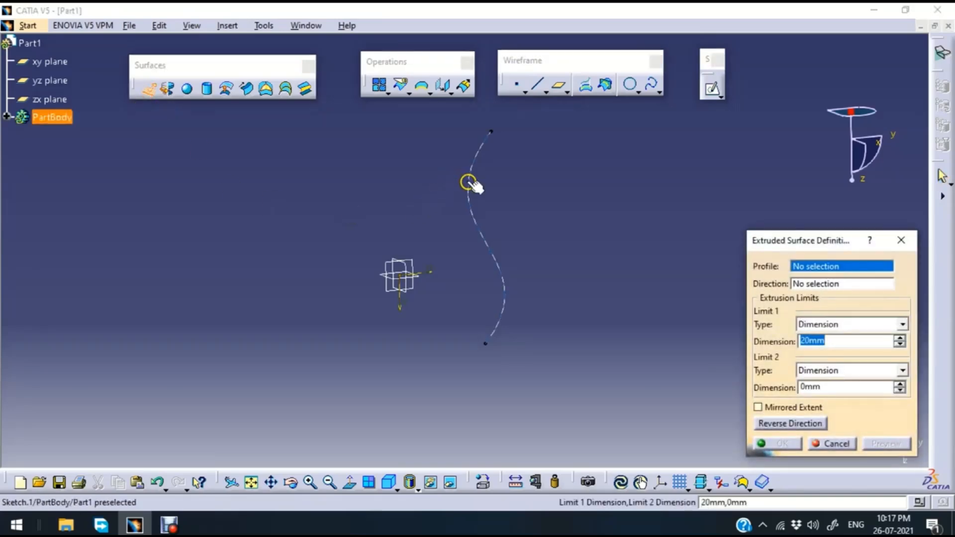
{"action": "middle_click_drag", "start_coordinate": [630, 192], "coordinate": [537, 250]}
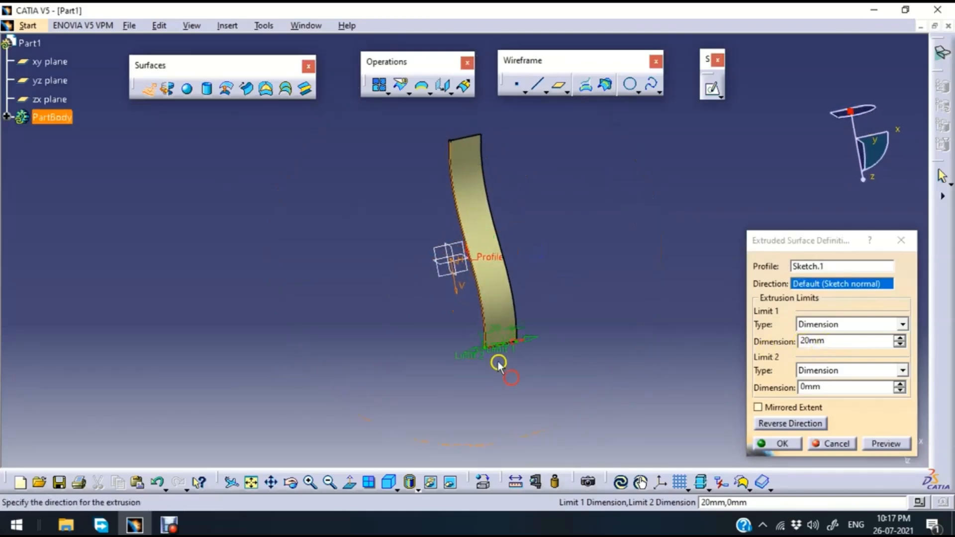
{"action": "left_click_drag", "start_coordinate": [497, 364], "coordinate": [414, 386]}
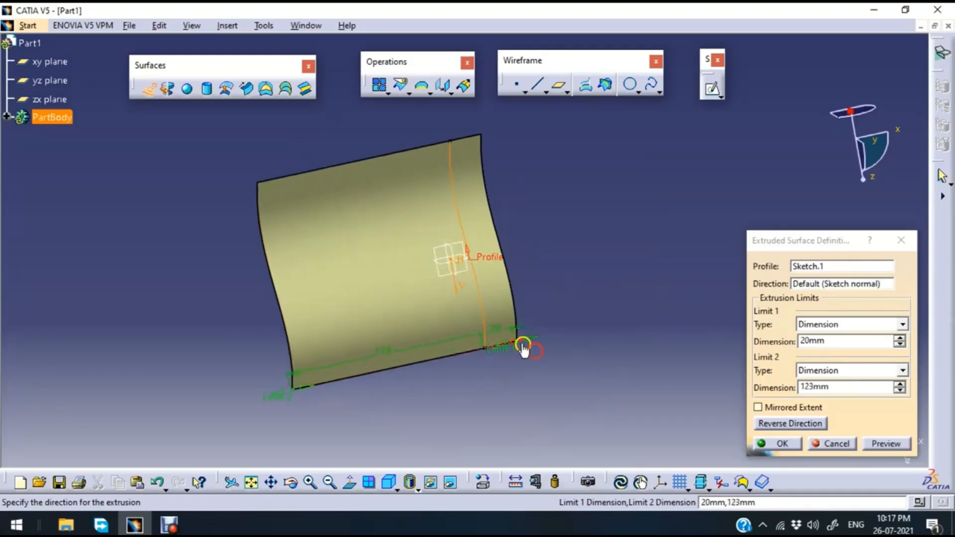
{"action": "left_click_drag", "start_coordinate": [523, 349], "coordinate": [668, 313]}
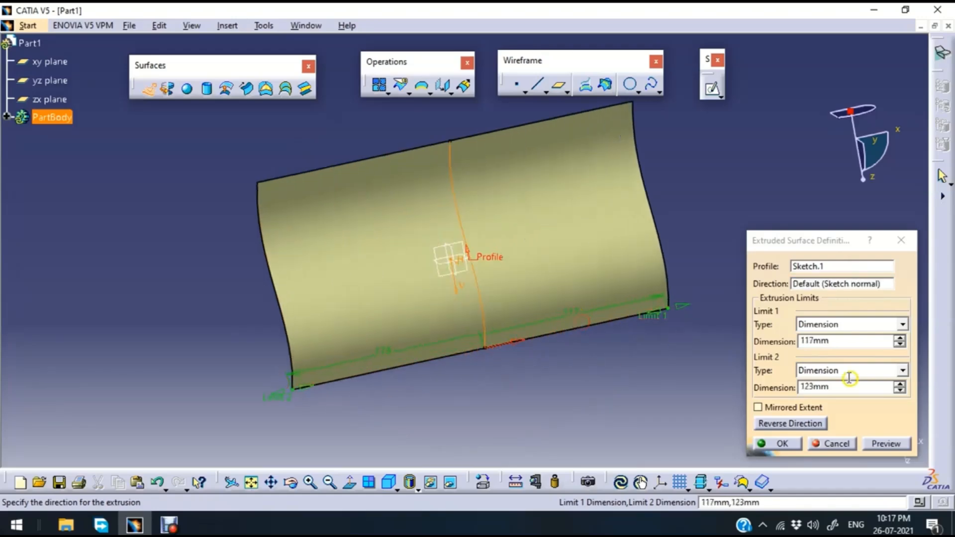
{"action": "left_click_drag", "start_coordinate": [831, 343], "coordinate": [788, 343]}
{"action": "left_click_drag", "start_coordinate": [831, 390], "coordinate": [760, 393]}
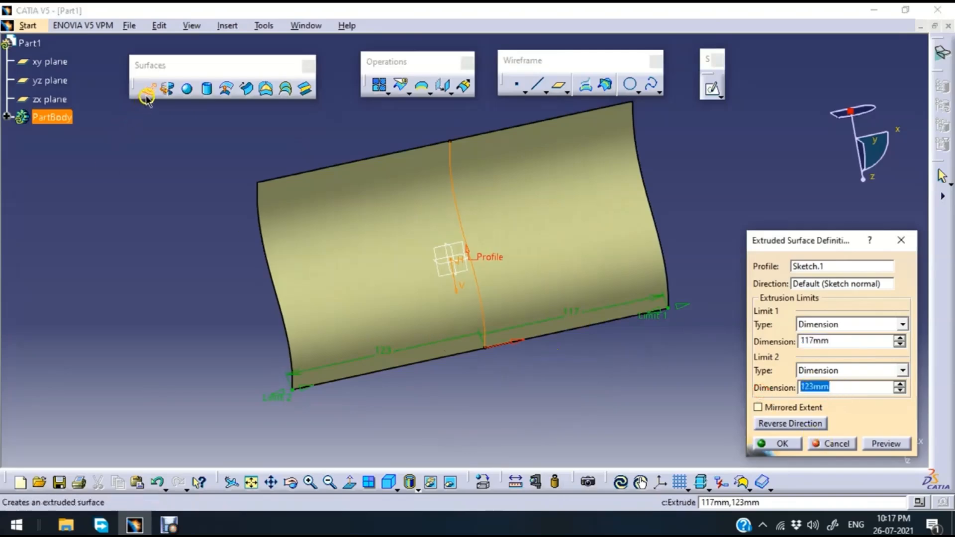
{"action": "middle_click_drag", "start_coordinate": [160, 132], "coordinate": [528, 255]}
{"action": "left_click", "coordinate": [836, 443]}
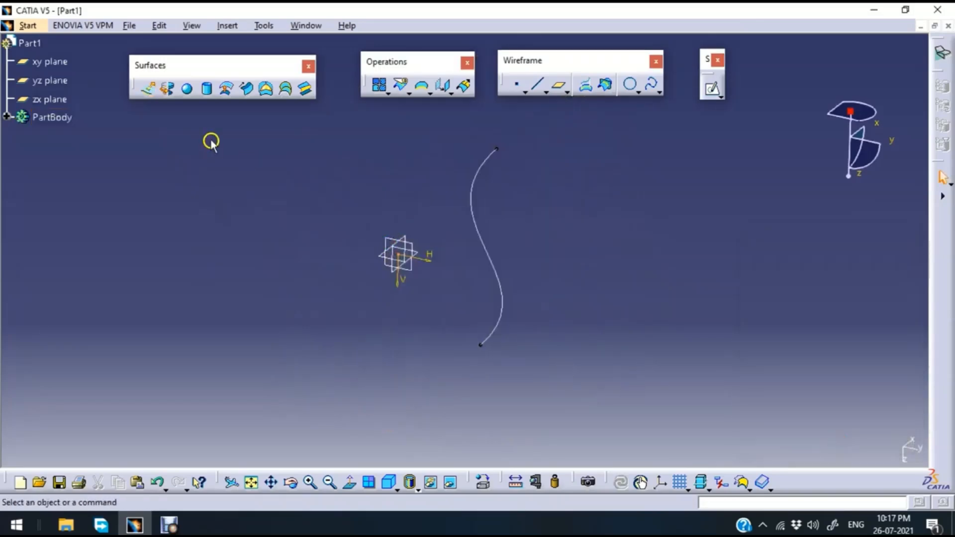
- Try revolving the spline sketch into a surface about its vertical sketch axis, with angular limits of about 271° and 70°, and cancel the definition
{"action": "left_click", "coordinate": [168, 89]}
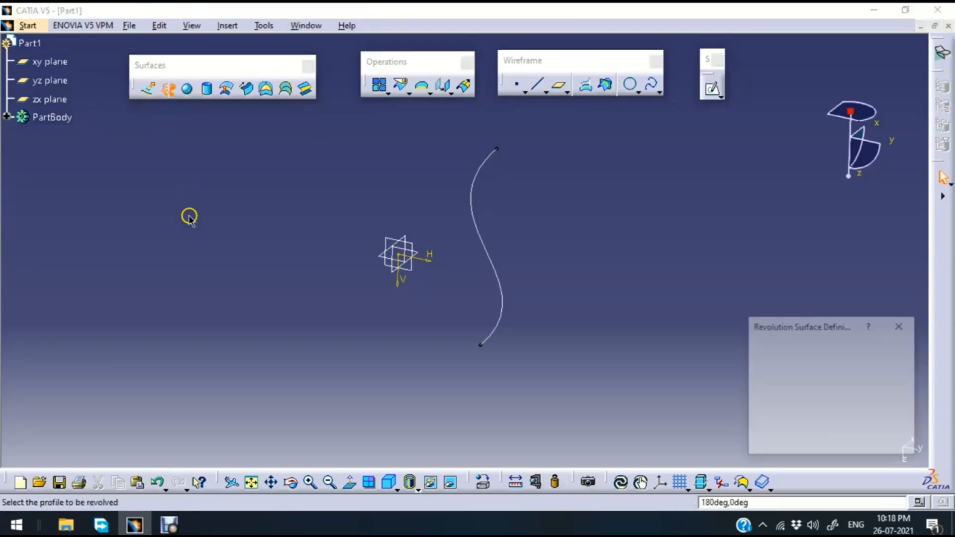
{"action": "left_click", "coordinate": [481, 232]}
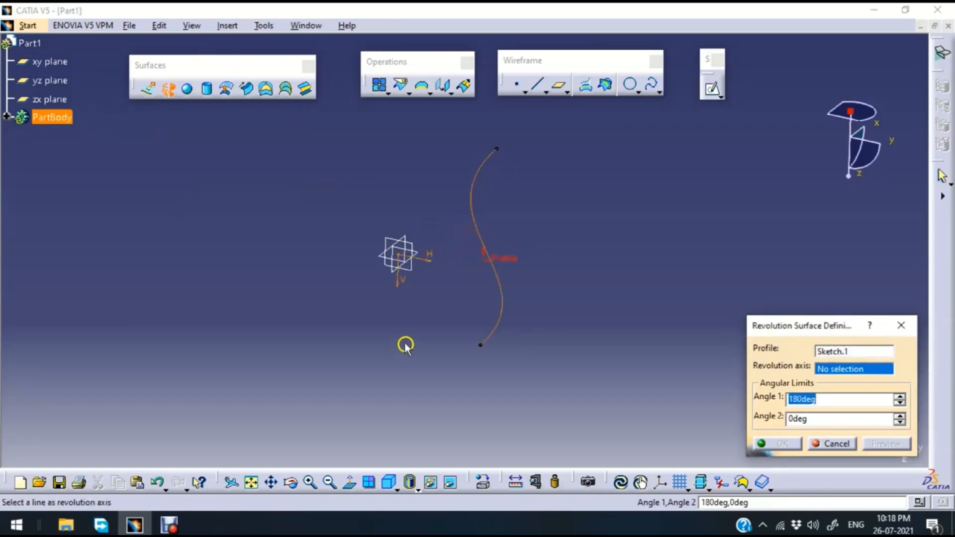
{"action": "left_click", "coordinate": [401, 283]}
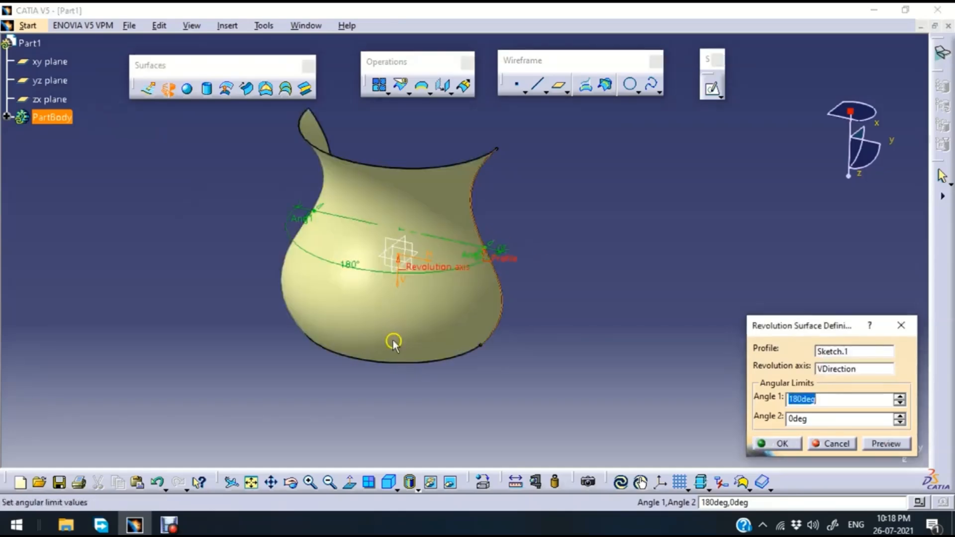
{"action": "middle_click_drag", "start_coordinate": [560, 207], "coordinate": [621, 378]}
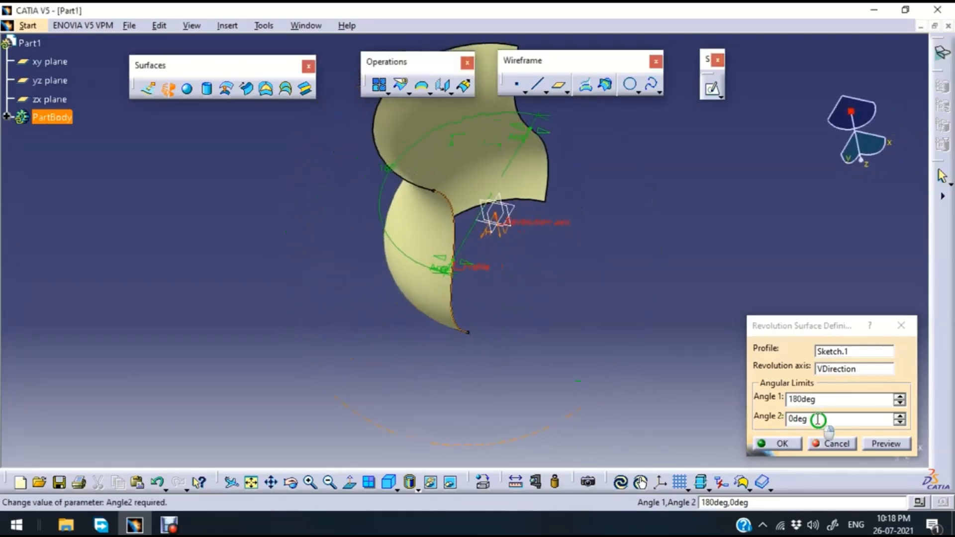
{"action": "double_click", "coordinate": [795, 418]}
{"action": "double_click", "coordinate": [845, 399]}
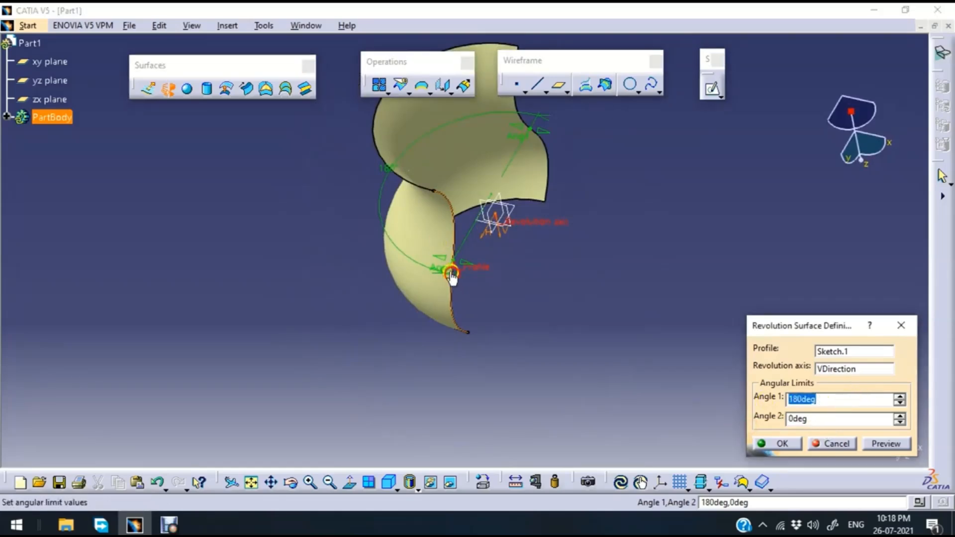
{"action": "left_click_drag", "start_coordinate": [451, 276], "coordinate": [574, 252]}
{"action": "left_click_drag", "start_coordinate": [540, 128], "coordinate": [584, 188]}
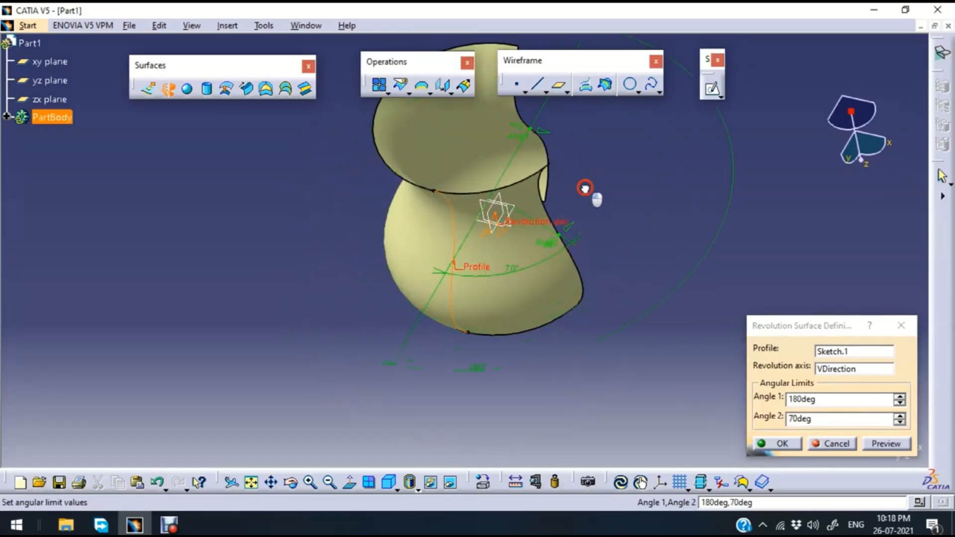
{"action": "left_click_drag", "start_coordinate": [543, 127], "coordinate": [587, 229]}
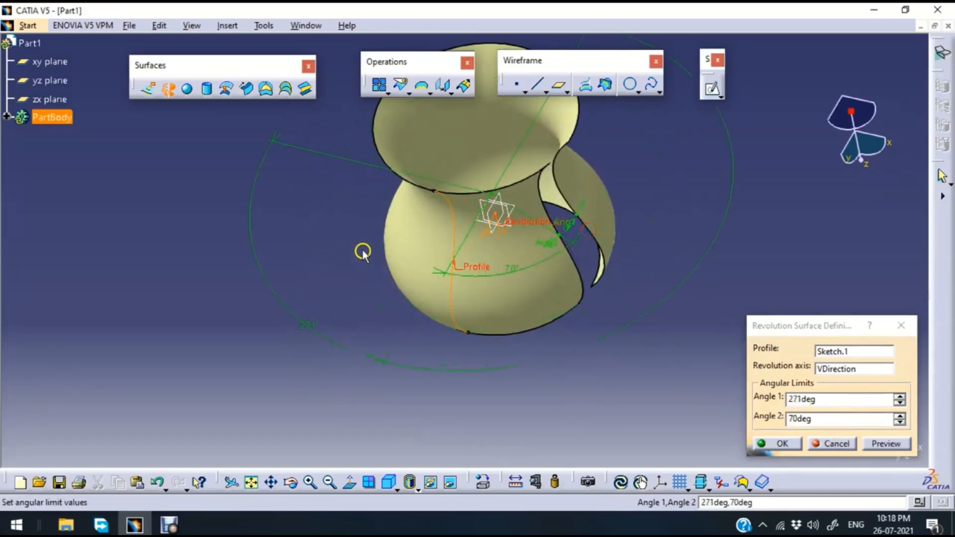
{"action": "middle_click_drag", "start_coordinate": [182, 151], "coordinate": [128, 223]}
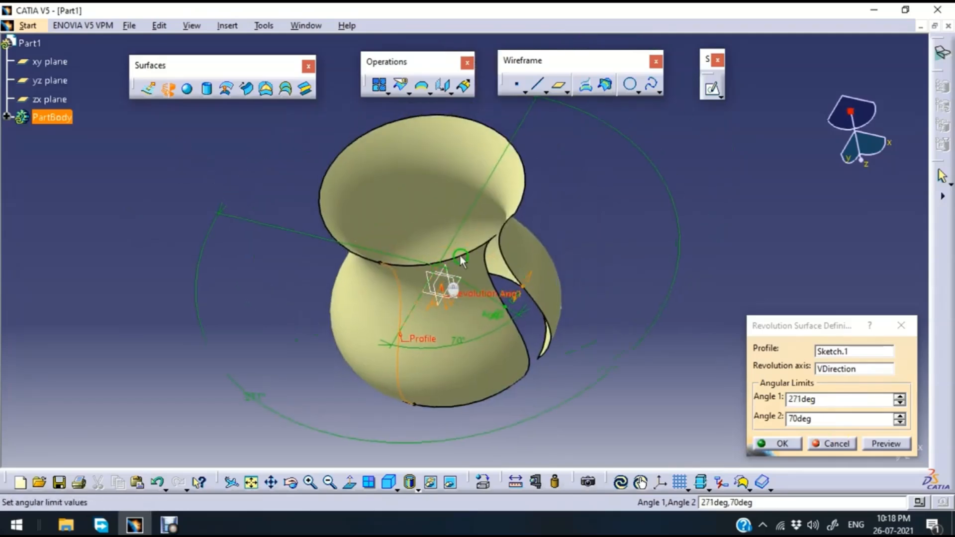
{"action": "left_click", "coordinate": [834, 444]}
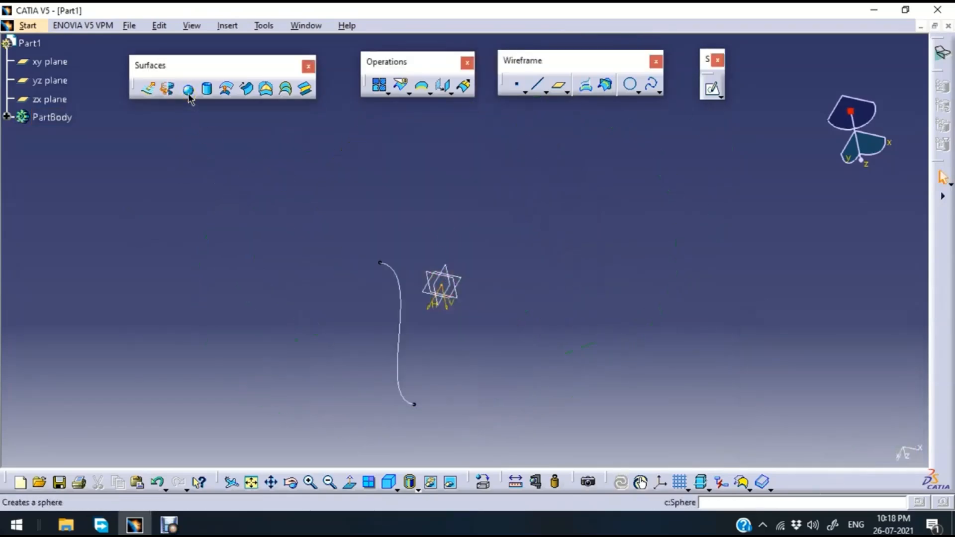
- Try a partial sphere surface centred on the sketch origin, with meridian start angle about -105° and parallel end angle about -5°
{"action": "left_click", "coordinate": [188, 92]}
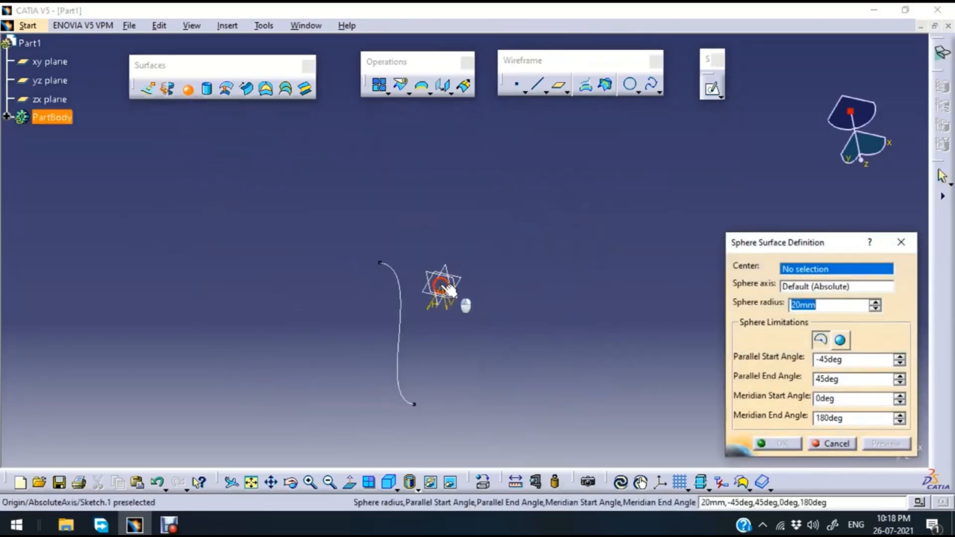
{"action": "left_click", "coordinate": [446, 289]}
{"action": "middle_click_drag", "start_coordinate": [564, 337], "coordinate": [608, 272]}
{"action": "double_click", "coordinate": [828, 305]}
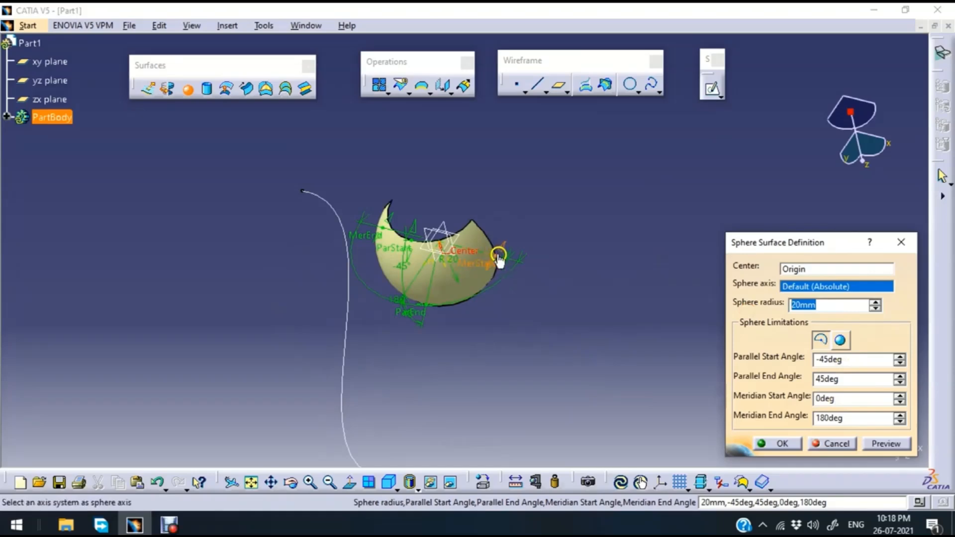
{"action": "left_click_drag", "start_coordinate": [499, 259], "coordinate": [439, 210]}
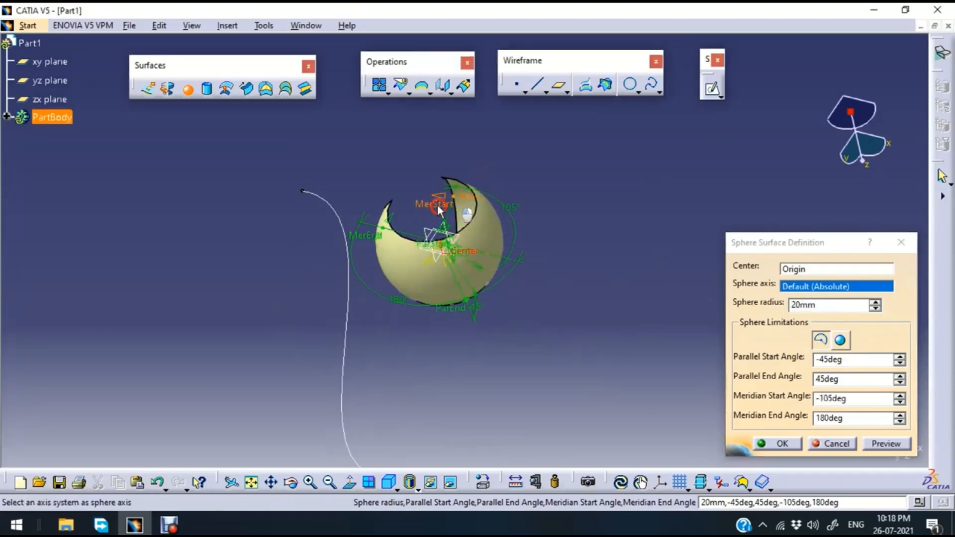
{"action": "middle_click_drag", "start_coordinate": [497, 335], "coordinate": [396, 320]}
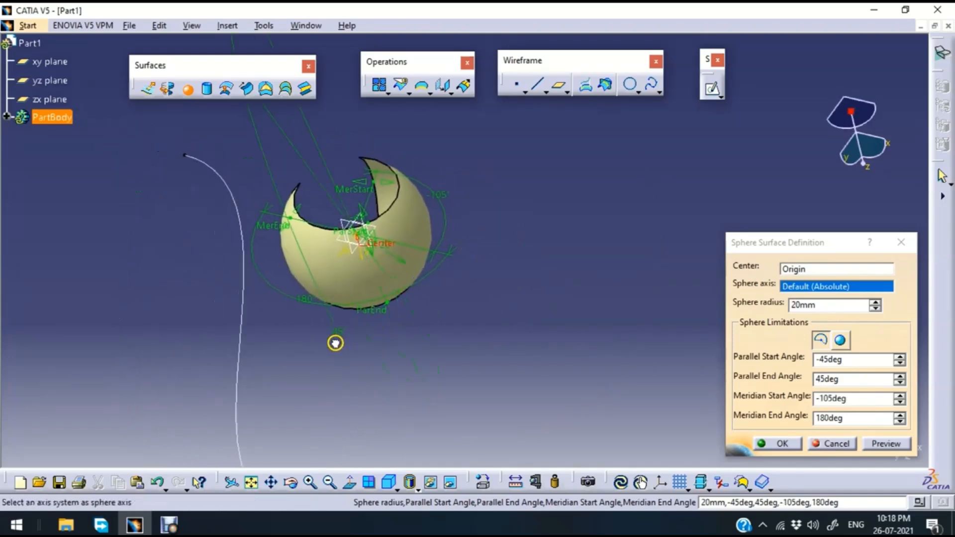
{"action": "left_click_drag", "start_coordinate": [387, 302], "coordinate": [643, 341]}
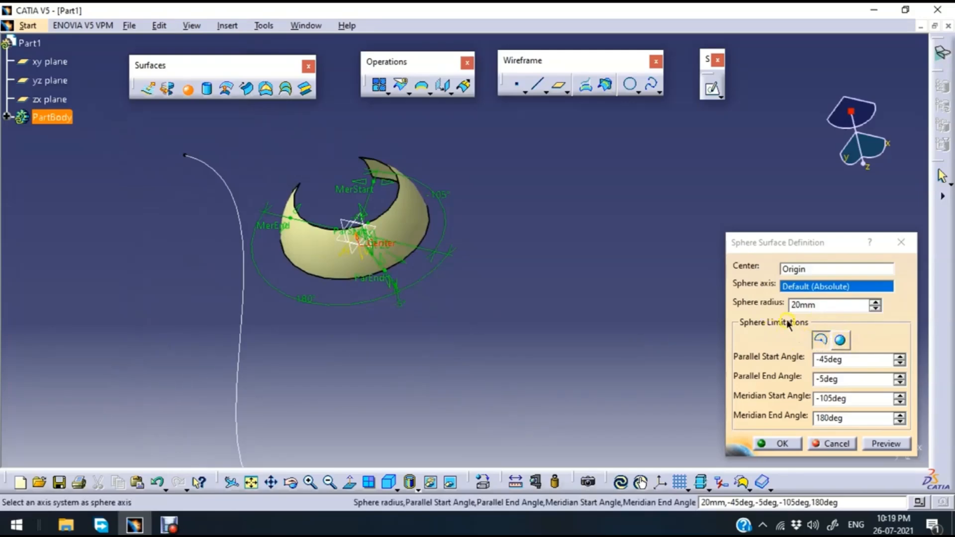
- Switch the sphere to a complete one with a 25 mm radius, and cancel the definition
{"action": "left_click", "coordinate": [840, 341]}
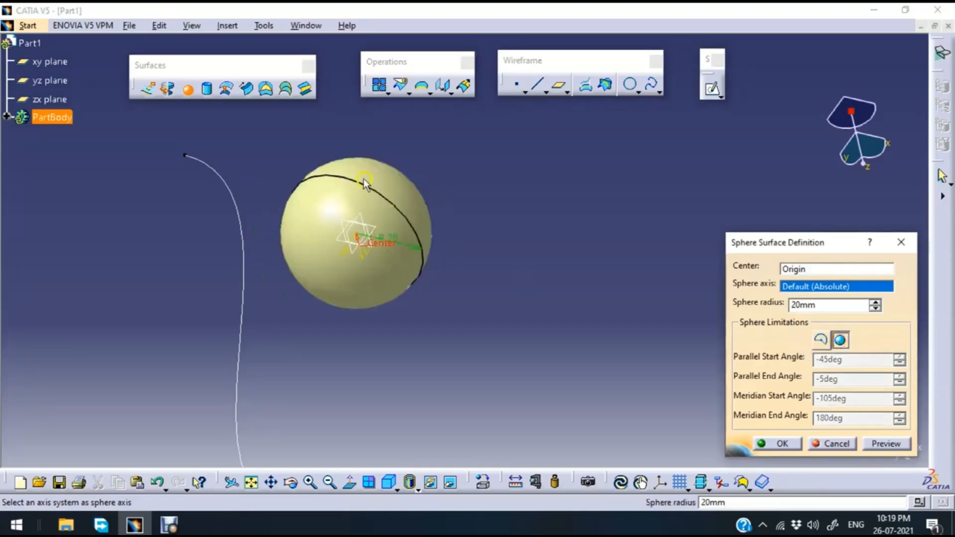
{"action": "double_click", "coordinate": [827, 305]}
{"action": "left_click", "coordinate": [875, 304]}
{"action": "left_click", "coordinate": [875, 303]}
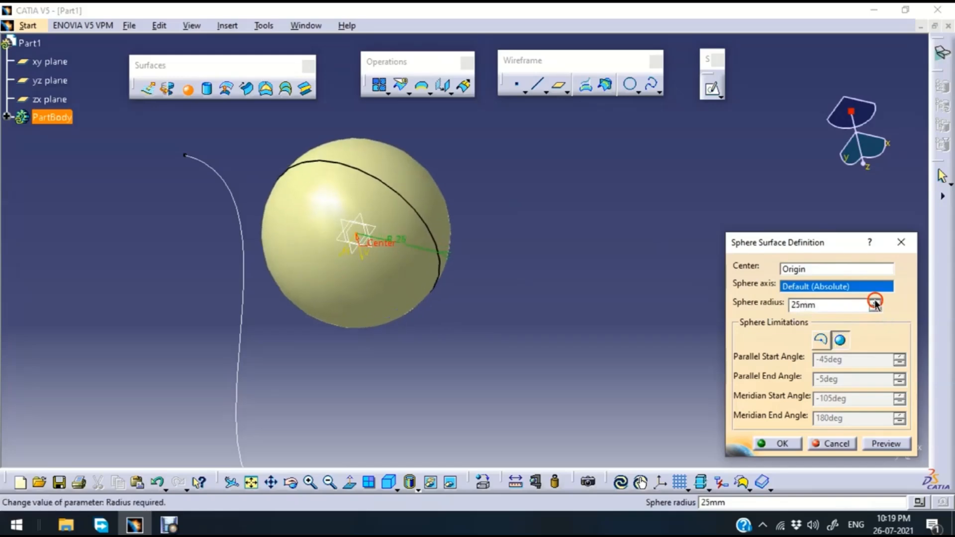
{"action": "left_click", "coordinate": [848, 444]}
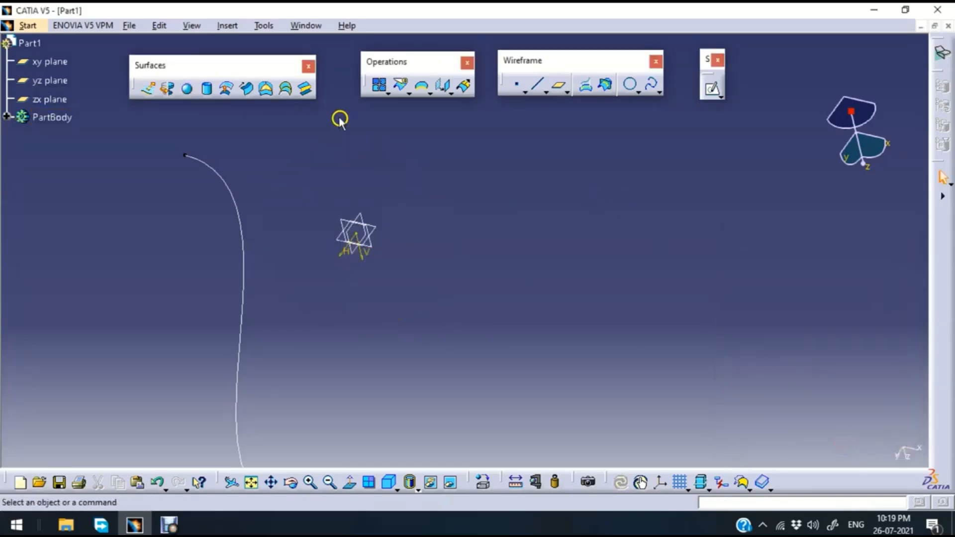
- Try a cylinder surface at the origin along the horizontal sketch axis, radius about 33 mm, lengths about 48 and 45 mm, and cancel it
{"action": "left_click", "coordinate": [208, 91]}
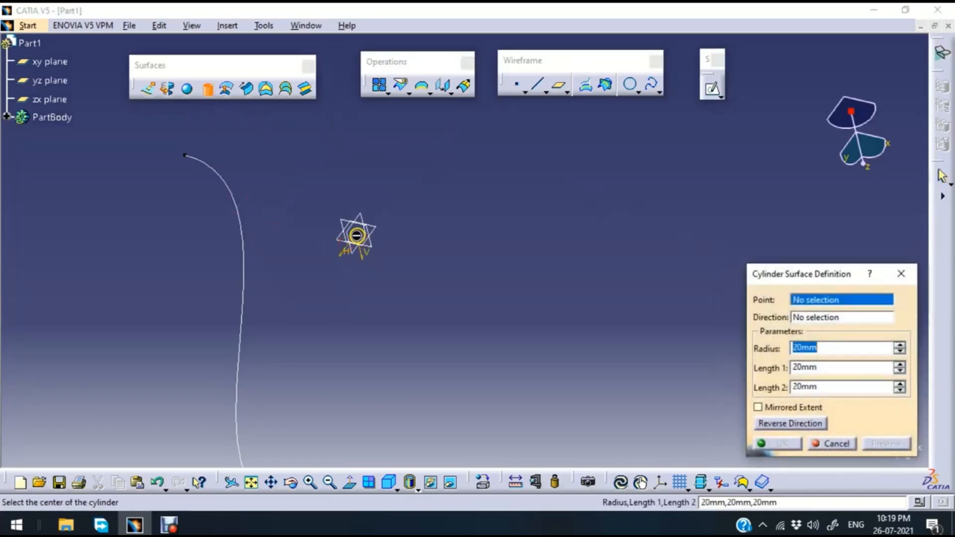
{"action": "left_click", "coordinate": [356, 235]}
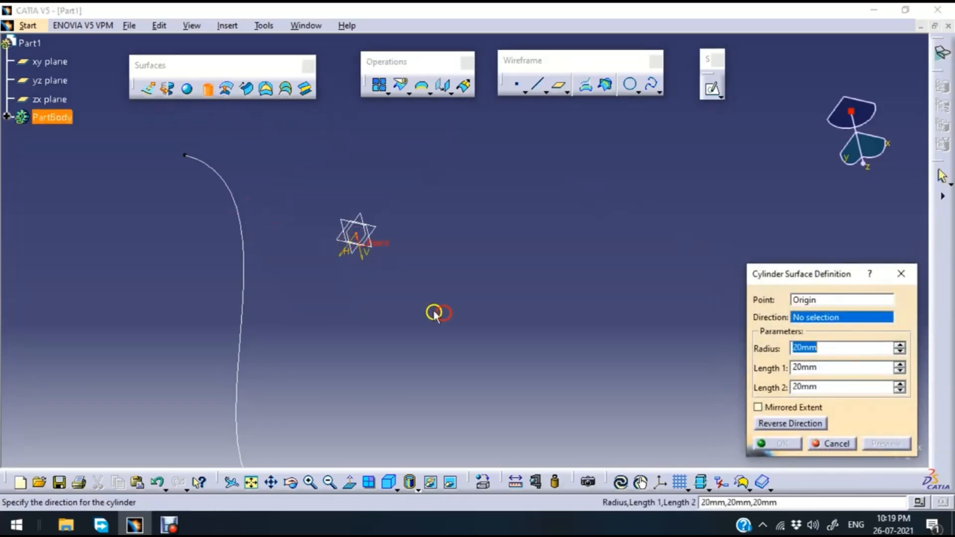
{"action": "left_click", "coordinate": [347, 256]}
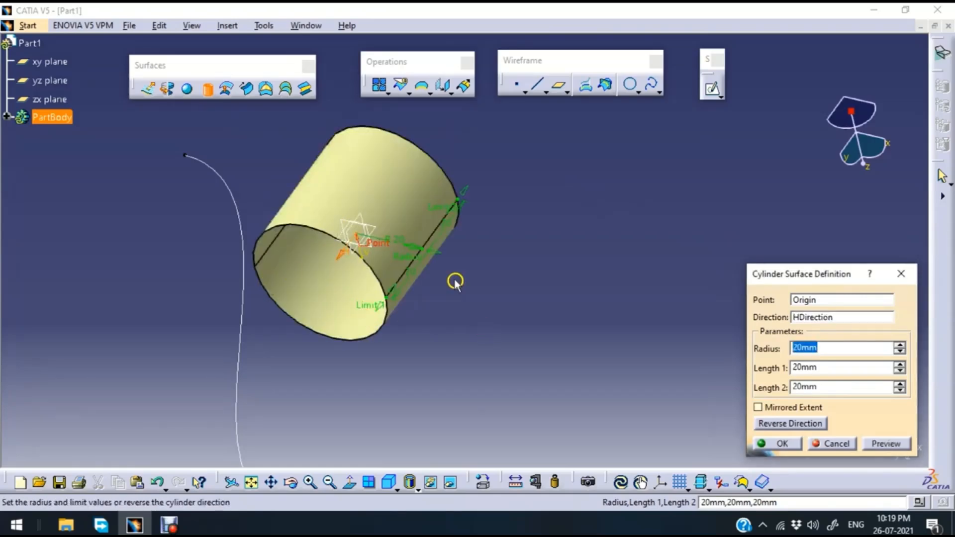
{"action": "left_click_drag", "start_coordinate": [426, 251], "coordinate": [465, 269]}
{"action": "left_click_drag", "start_coordinate": [492, 221], "coordinate": [537, 160]}
{"action": "left_click_drag", "start_coordinate": [431, 303], "coordinate": [378, 377]}
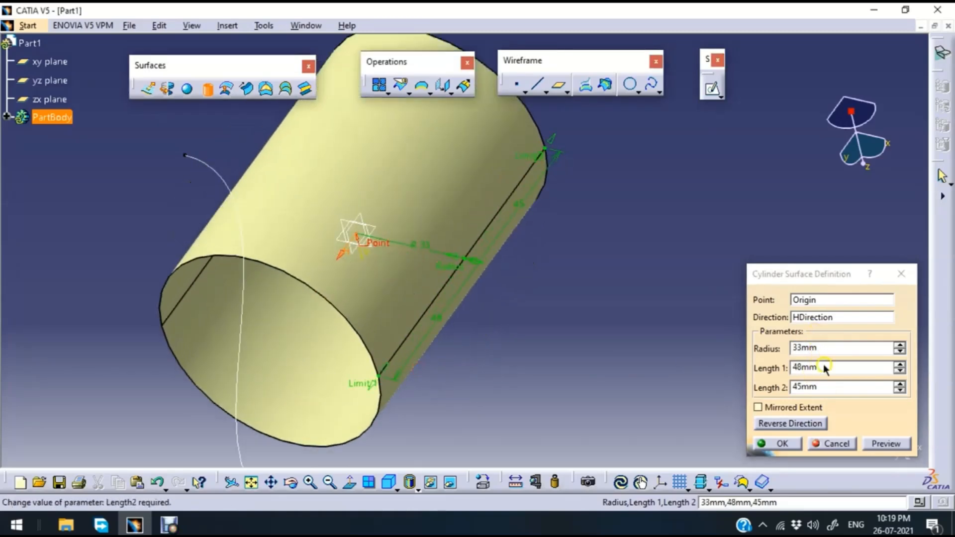
{"action": "left_click", "coordinate": [839, 444]}
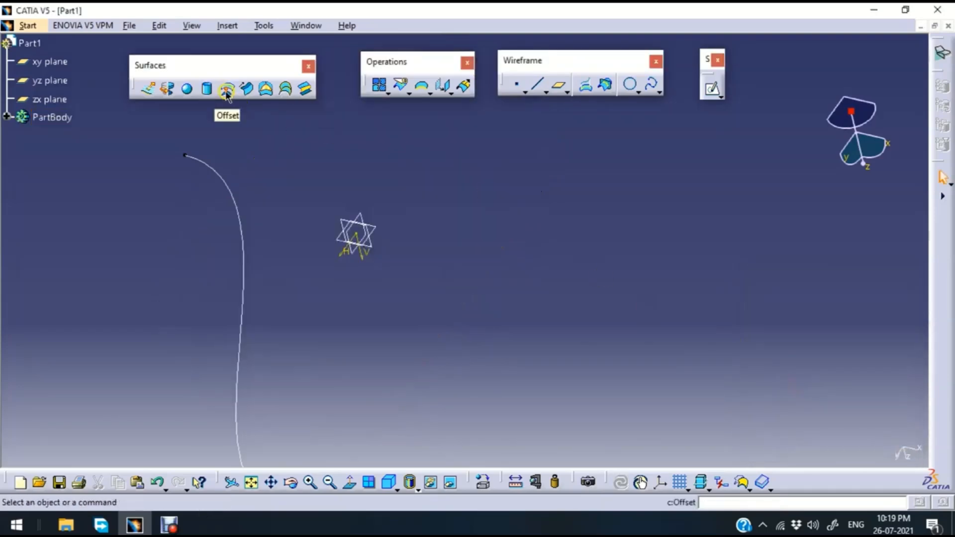
- Extrude the spline sketch 20 mm along its sketch normal into a surface
{"action": "middle_click_drag", "start_coordinate": [288, 135], "coordinate": [299, 257]}
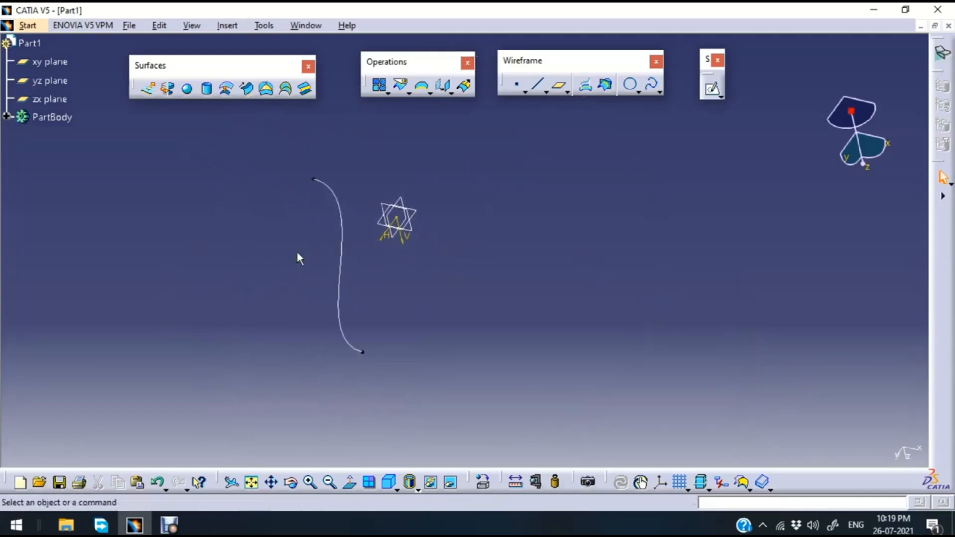
{"action": "left_click", "coordinate": [304, 258]}
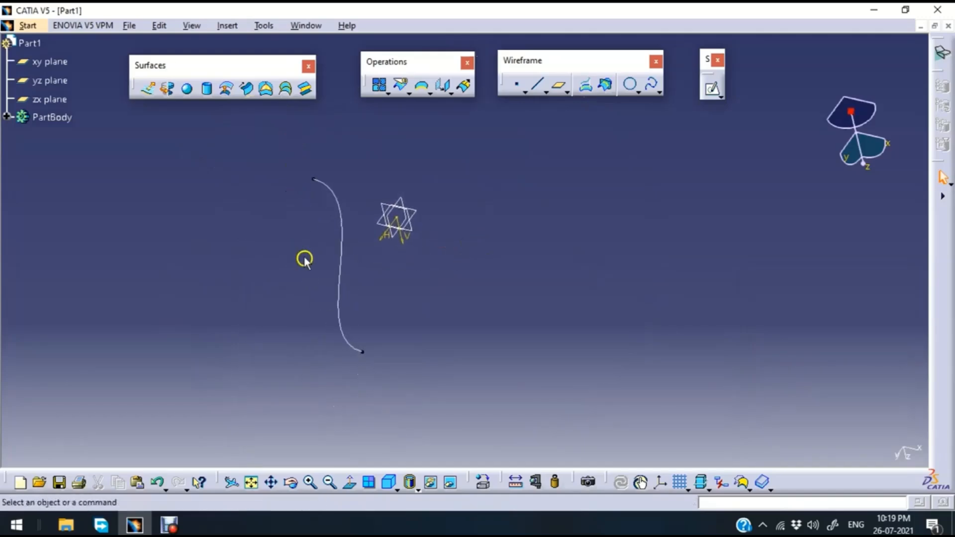
{"action": "left_click", "coordinate": [148, 89]}
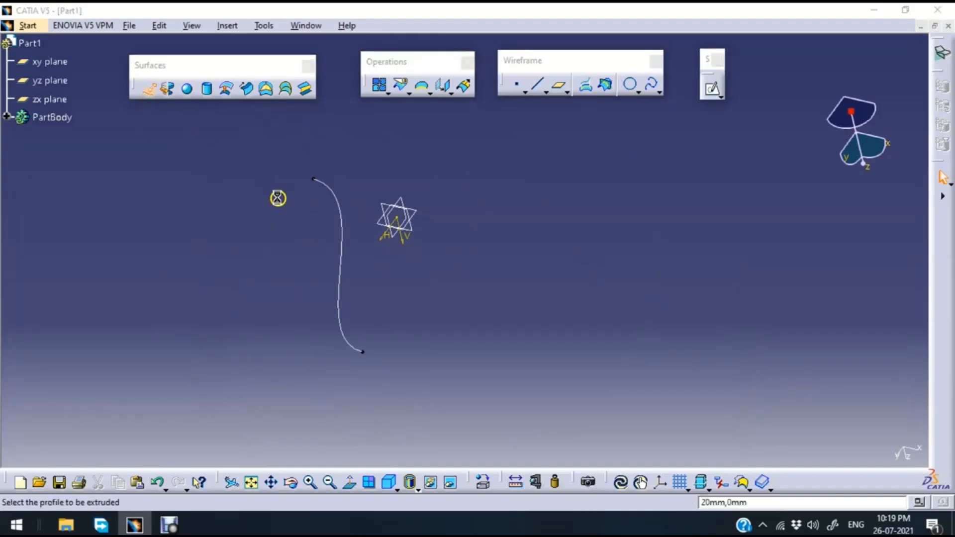
{"action": "left_click", "coordinate": [341, 219]}
{"action": "left_click", "coordinate": [790, 443]}
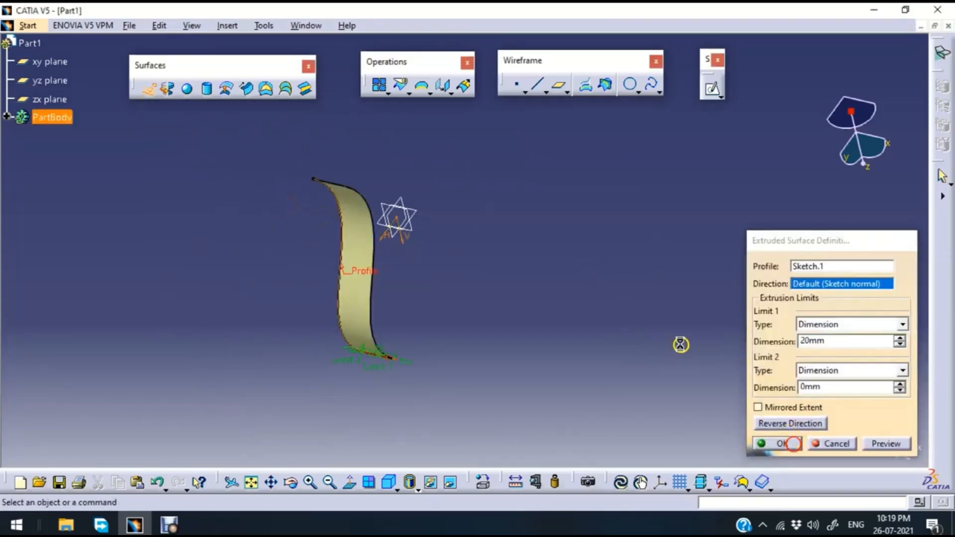
{"action": "middle_click_drag", "start_coordinate": [569, 224], "coordinate": [511, 181]}
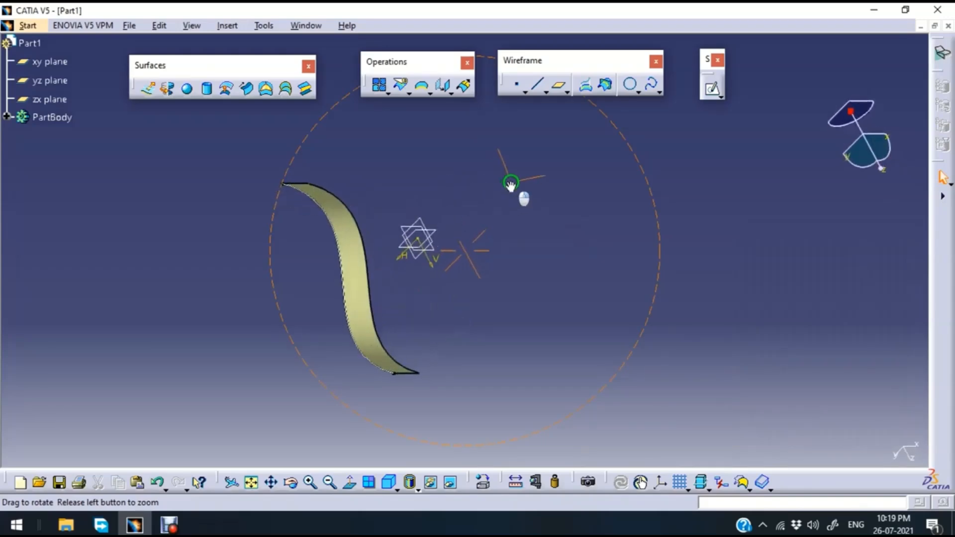
- Try offsetting the extruded surface by about -51 mm
{"action": "left_click", "coordinate": [227, 89]}
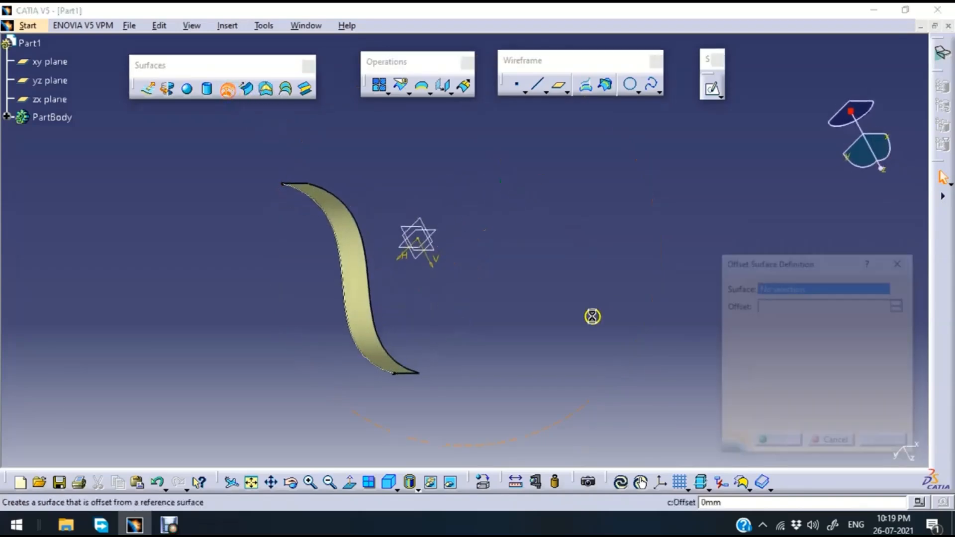
{"action": "left_click", "coordinate": [363, 258]}
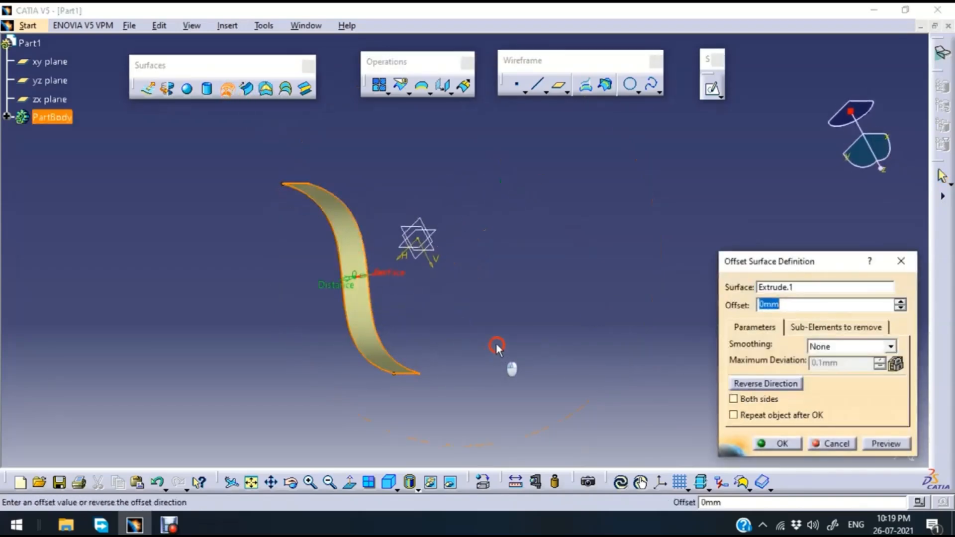
{"action": "left_click_drag", "start_coordinate": [356, 281], "coordinate": [288, 314]}
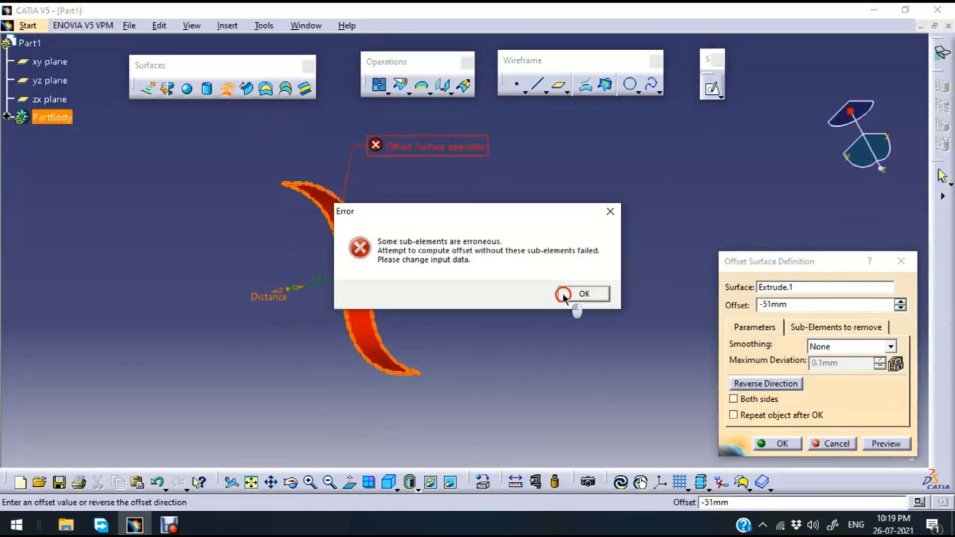
{"action": "left_click", "coordinate": [580, 294]}
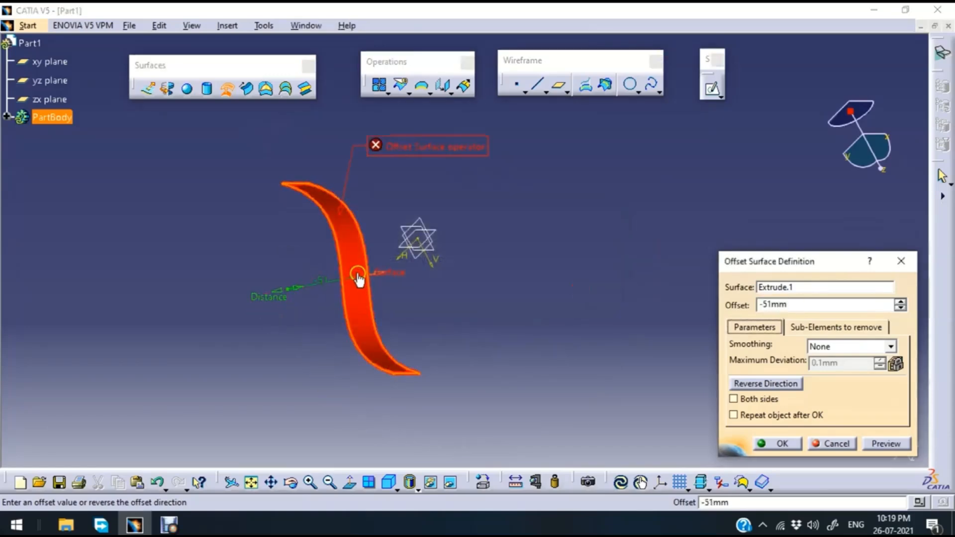
- Reverse the offset direction, set the offset to 20 mm and preview the offset surface
{"action": "left_click", "coordinate": [316, 282]}
{"action": "left_click_drag", "start_coordinate": [797, 304], "coordinate": [660, 313]}
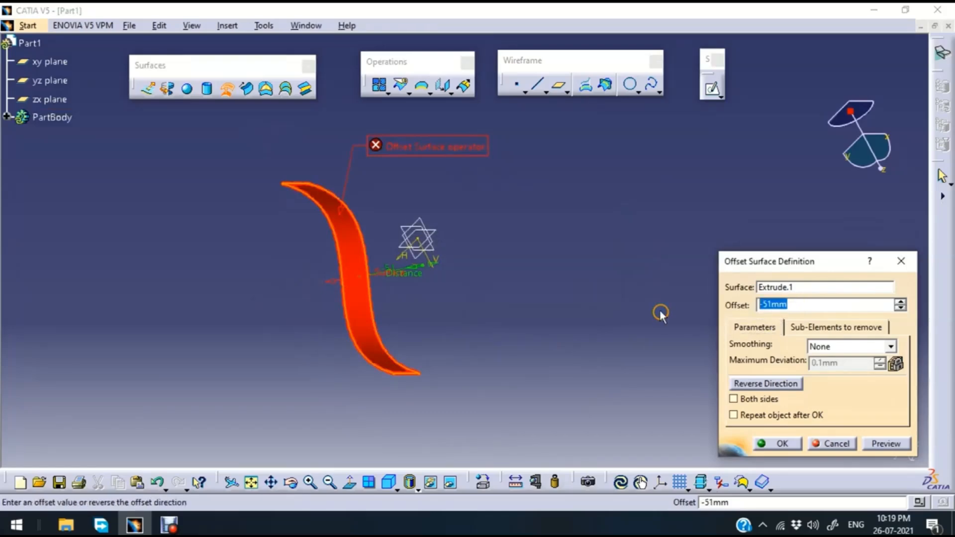
{"action": "type", "text": "20"}
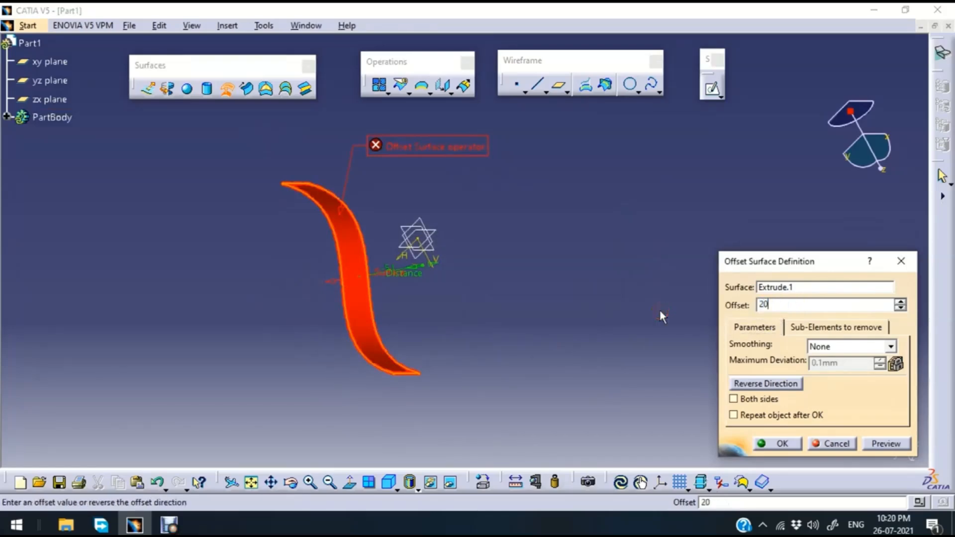
{"action": "left_click", "coordinate": [888, 445]}
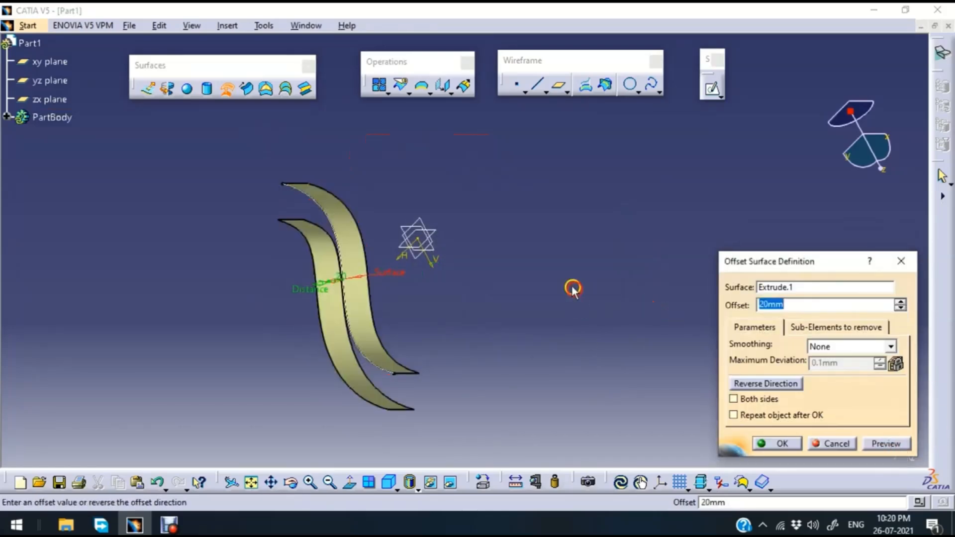
{"action": "middle_click_drag", "start_coordinate": [572, 289], "coordinate": [480, 322]}
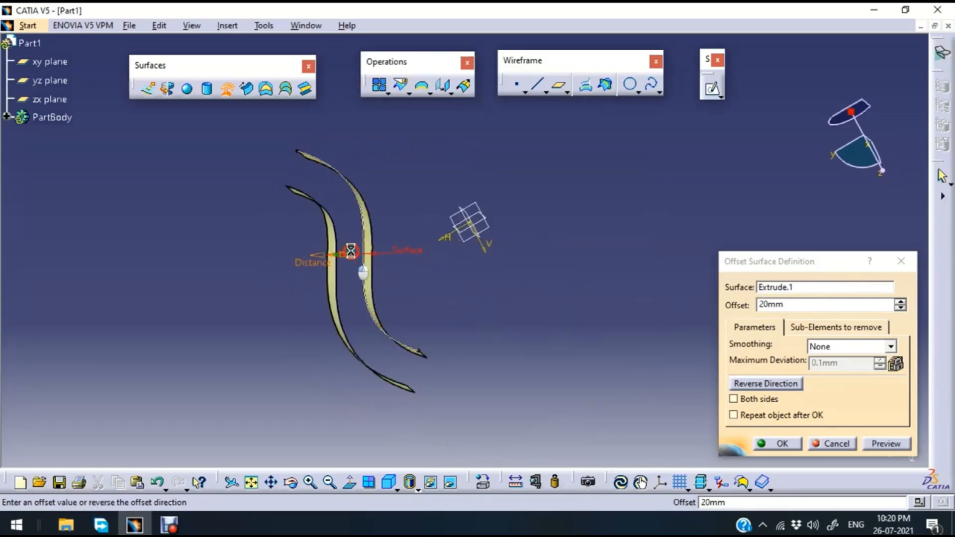
- Try offsetting the extruded surface by about 19 mm in the opposite direction and cancel the offset
{"action": "left_click_drag", "start_coordinate": [348, 252], "coordinate": [417, 217]}
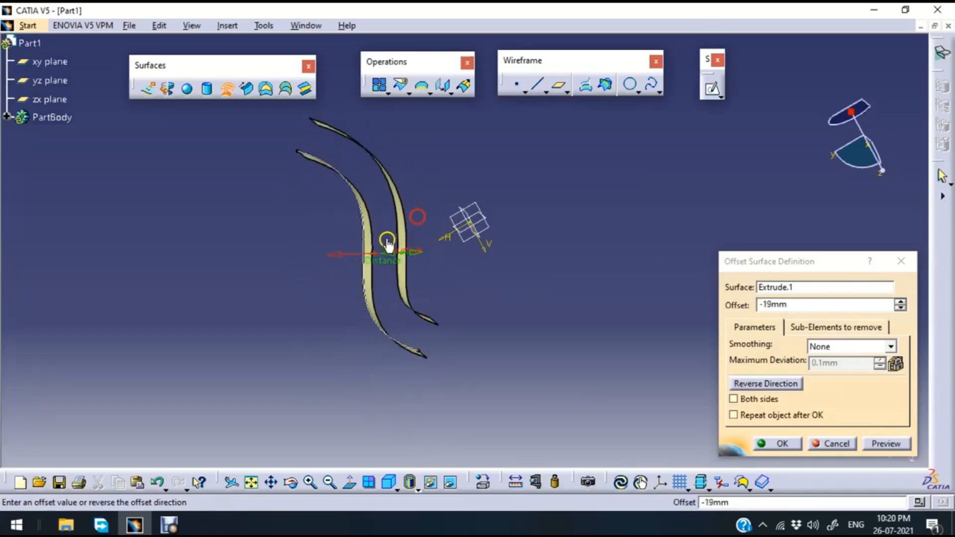
{"action": "middle_click_drag", "start_coordinate": [293, 214], "coordinate": [432, 253]}
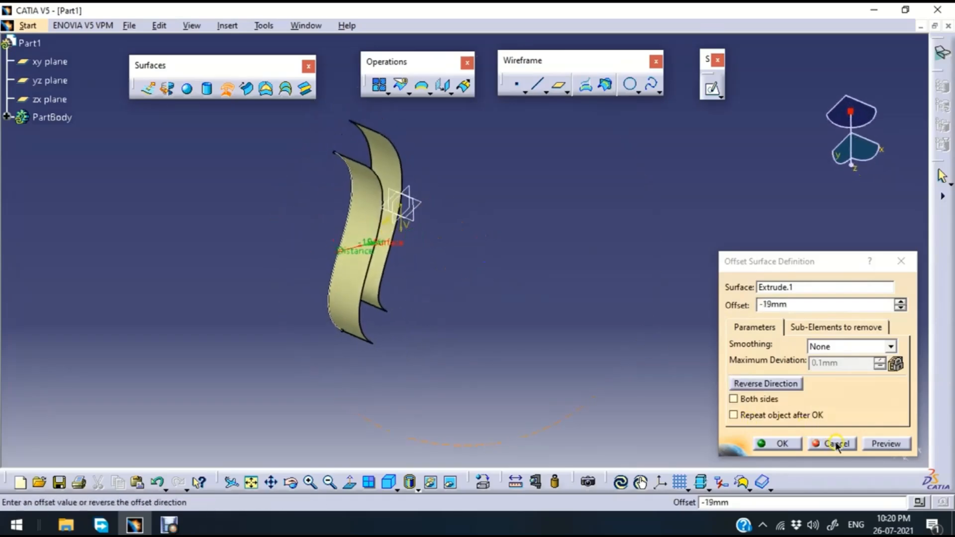
{"action": "left_click", "coordinate": [836, 444]}
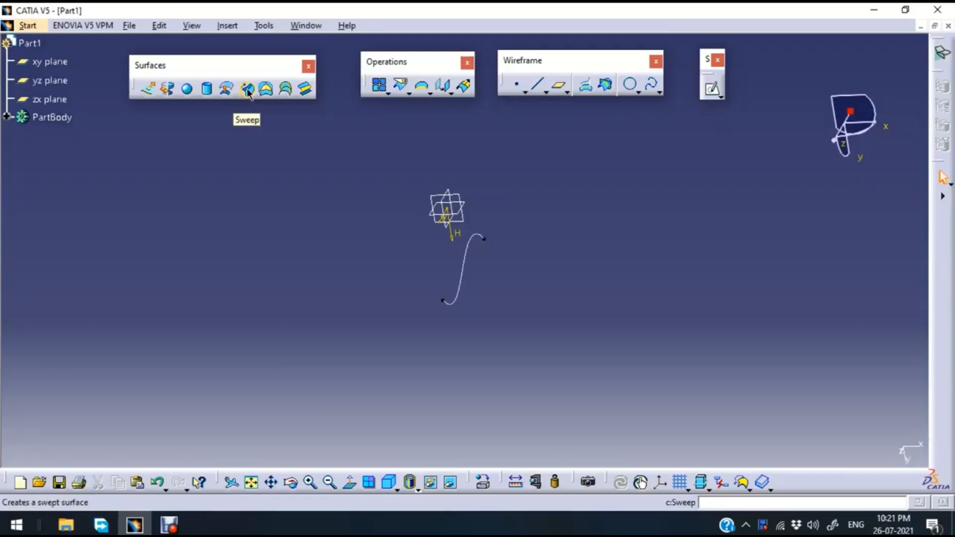
- Create a plane parallel to the xy plane through one end point of the spline
{"action": "middle_click_drag", "start_coordinate": [371, 204], "coordinate": [278, 236]}
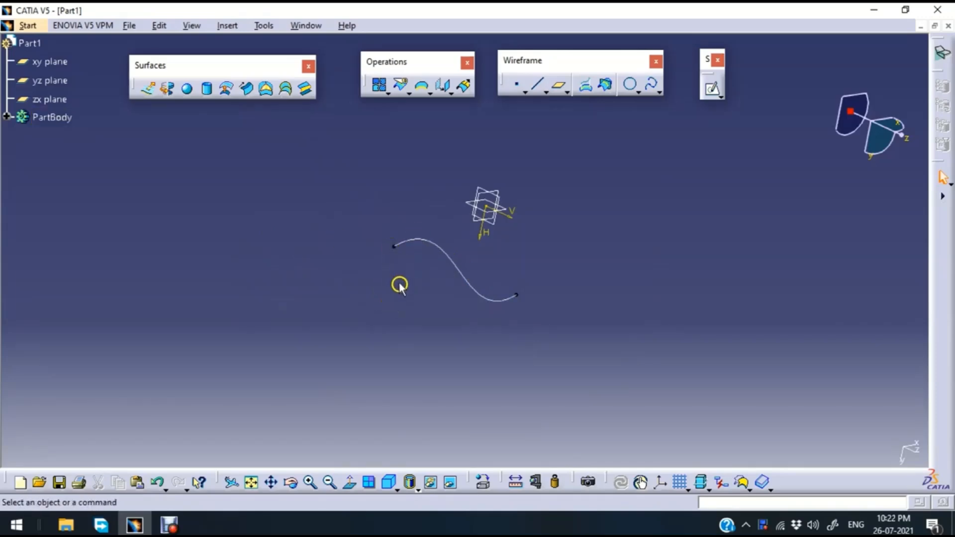
{"action": "mouse_move", "coordinate": [399, 286]}
{"action": "middle_mouse_down"}
{"action": "mouse_move", "coordinate": [409, 269]}
{"action": "mouse_move", "coordinate": [479, 235]}
{"action": "mouse_move", "coordinate": [448, 239]}
{"action": "mouse_move", "coordinate": [458, 270]}
{"action": "middle_mouse_up"}
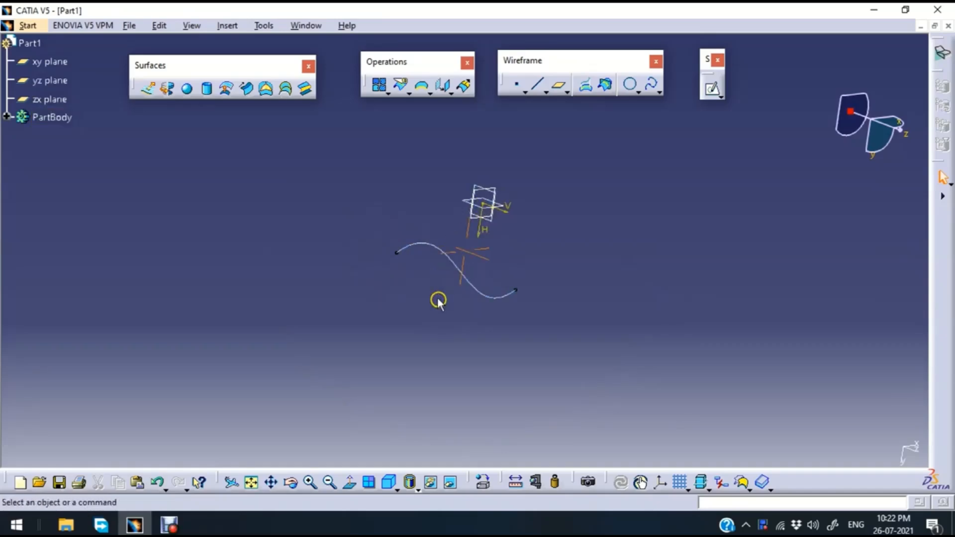
{"action": "middle_click_drag", "start_coordinate": [438, 300], "coordinate": [430, 238]}
{"action": "middle_click_drag", "start_coordinate": [435, 202], "coordinate": [459, 241]}
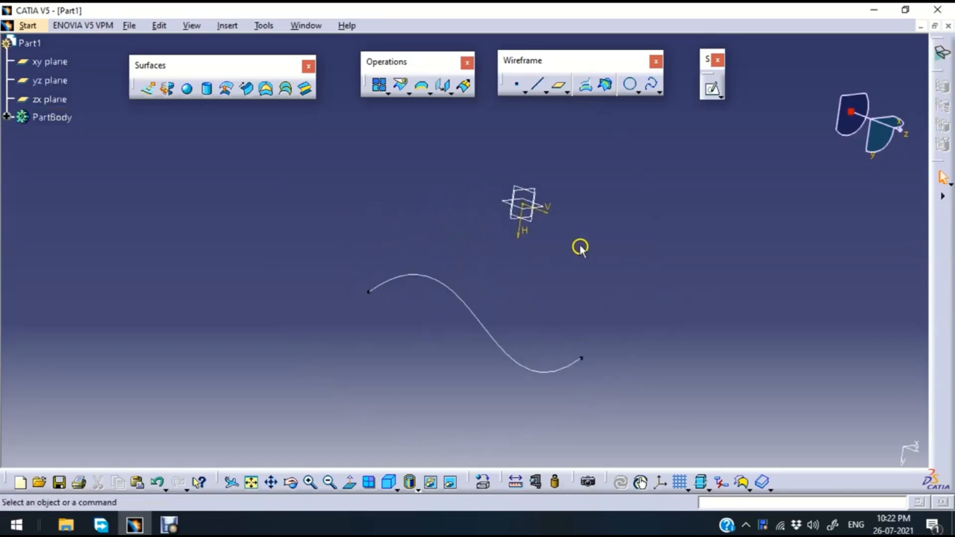
{"action": "mouse_move", "coordinate": [576, 215]}
{"action": "middle_mouse_down"}
{"action": "mouse_move", "coordinate": [494, 293]}
{"action": "mouse_move", "coordinate": [443, 304]}
{"action": "mouse_move", "coordinate": [420, 330]}
{"action": "mouse_move", "coordinate": [464, 310]}
{"action": "middle_mouse_up"}
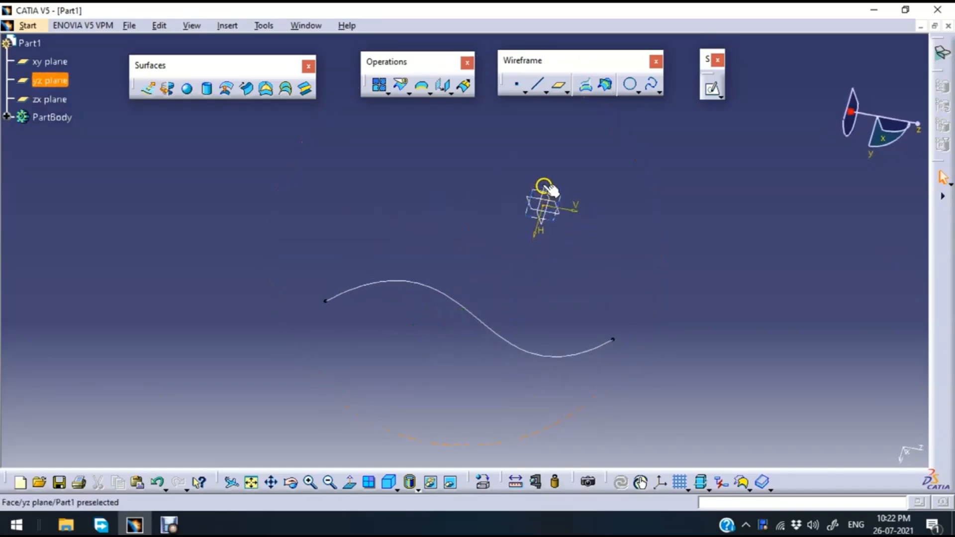
{"action": "left_click", "coordinate": [552, 189]}
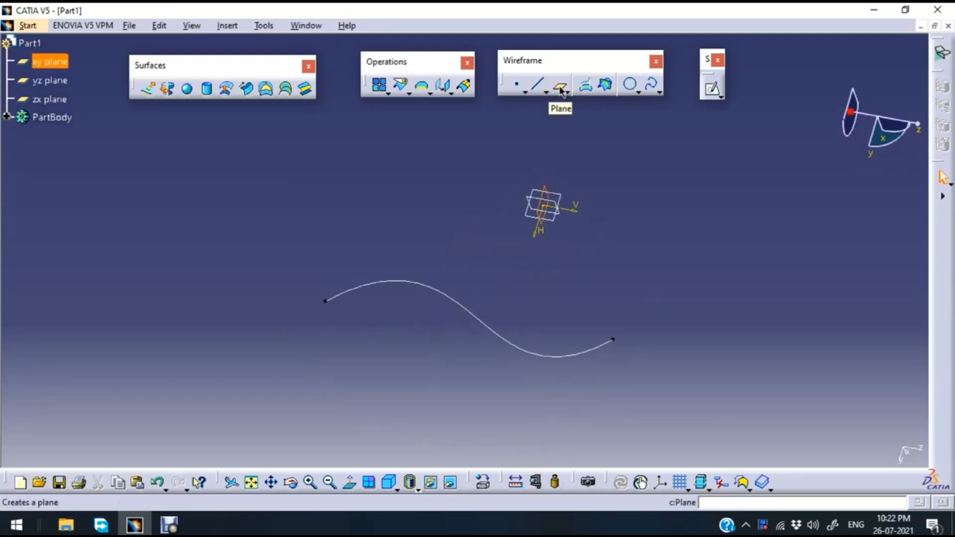
{"action": "left_click", "coordinate": [561, 89]}
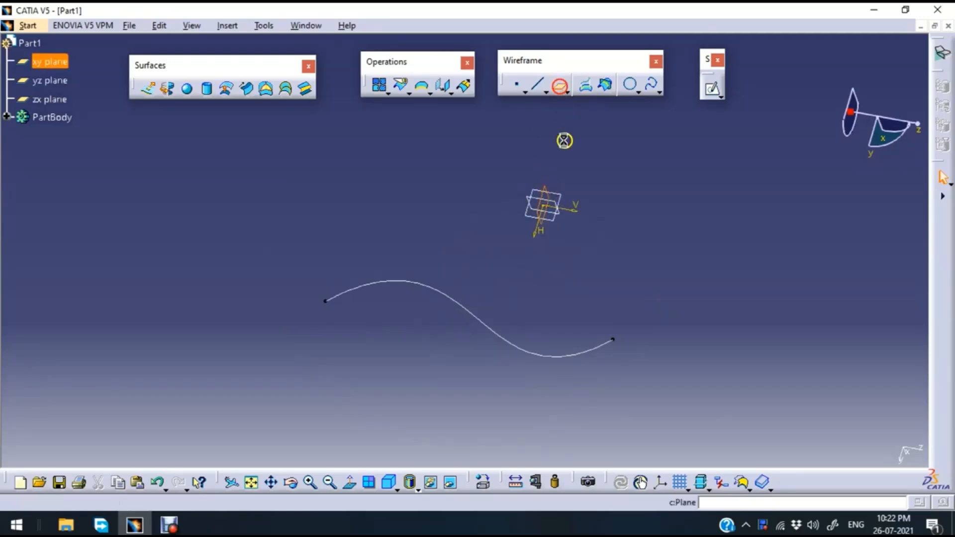
{"action": "left_click", "coordinate": [326, 300]}
{"action": "left_click", "coordinate": [786, 442]}
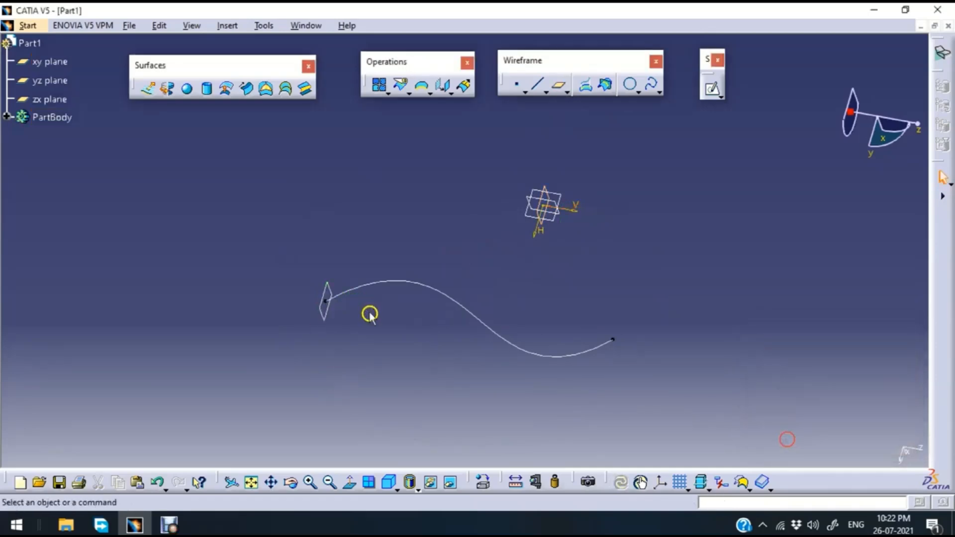
- Sketch a circle on the new plane, centred near the spline's end point, and finish the sketch
{"action": "left_click", "coordinate": [326, 304]}
{"action": "left_click", "coordinate": [713, 92]}
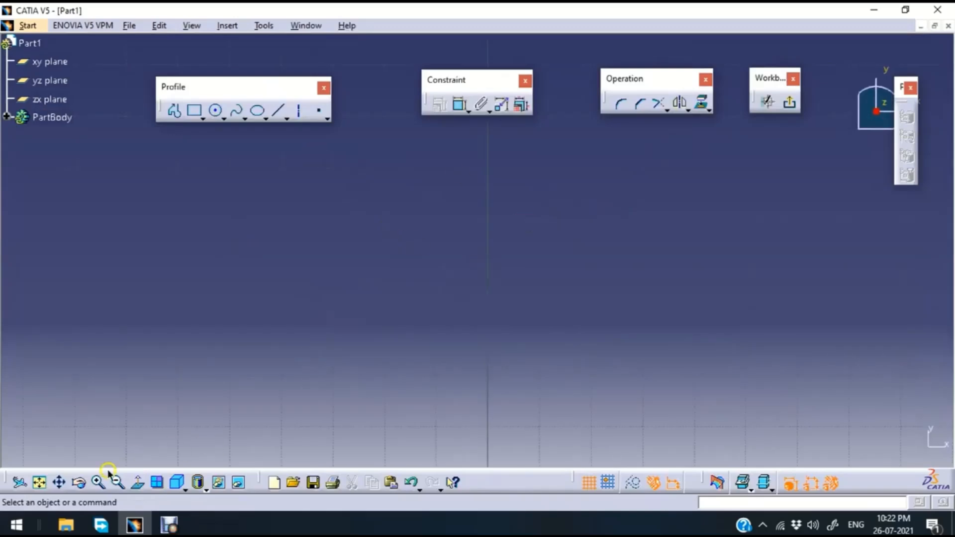
{"action": "left_click", "coordinate": [39, 482]}
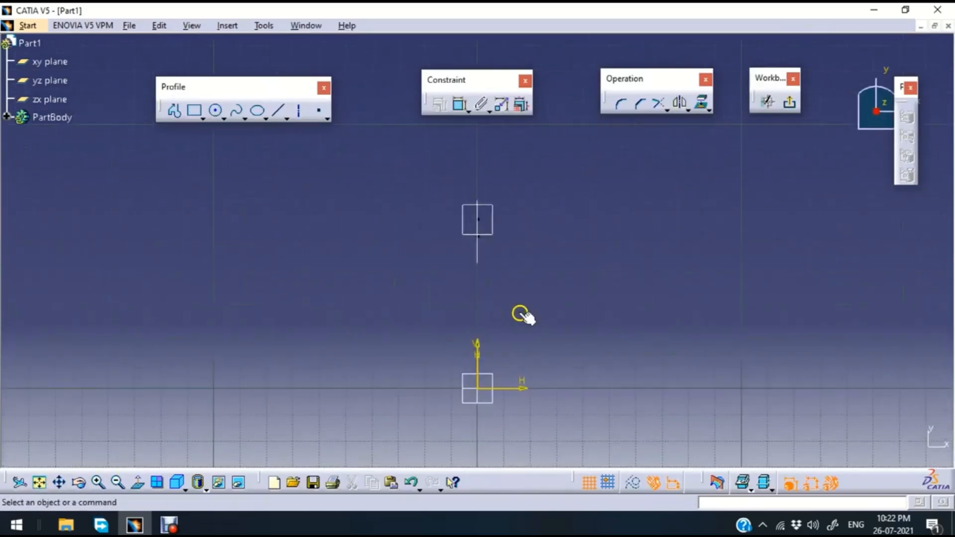
{"action": "left_click", "coordinate": [215, 110]}
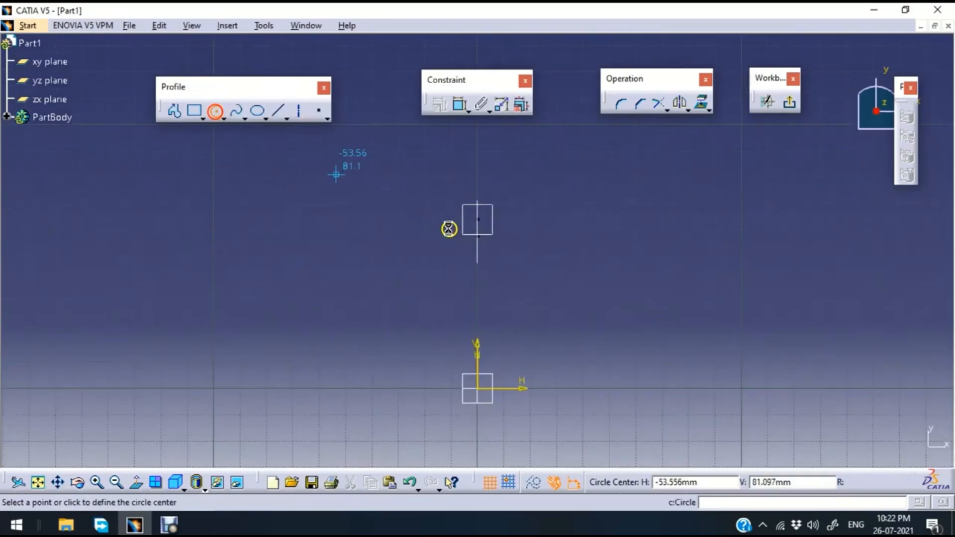
{"action": "left_click", "coordinate": [481, 228]}
{"action": "left_click", "coordinate": [508, 223]}
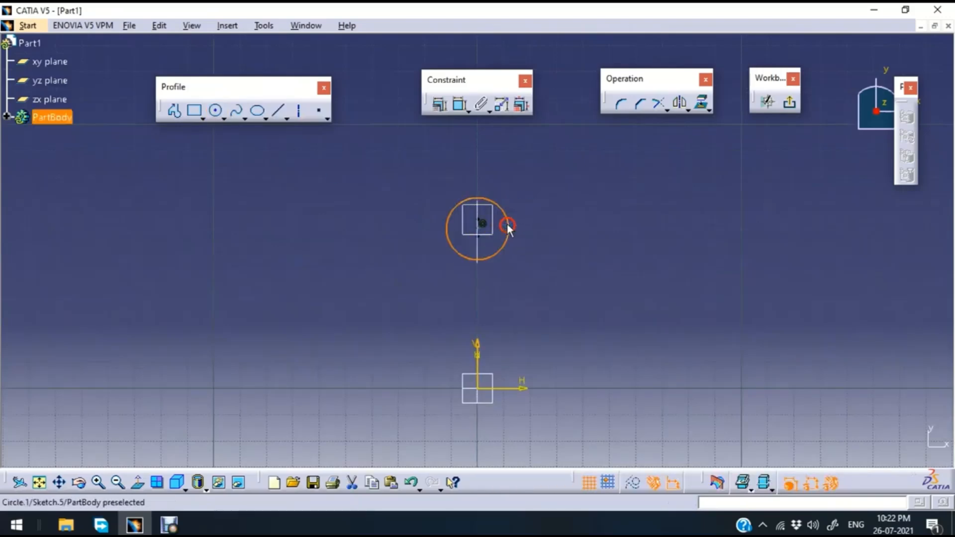
{"action": "left_click", "coordinate": [789, 103]}
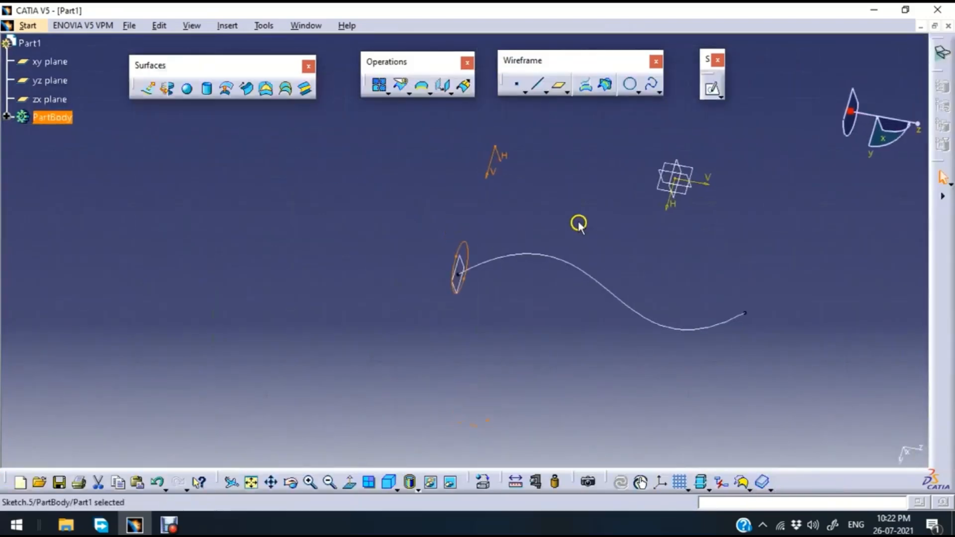
- Edit the circle's sketch, shifting the circle slightly towards the sketch origin and enlarging it
{"action": "middle_click_drag", "start_coordinate": [575, 222], "coordinate": [521, 192]}
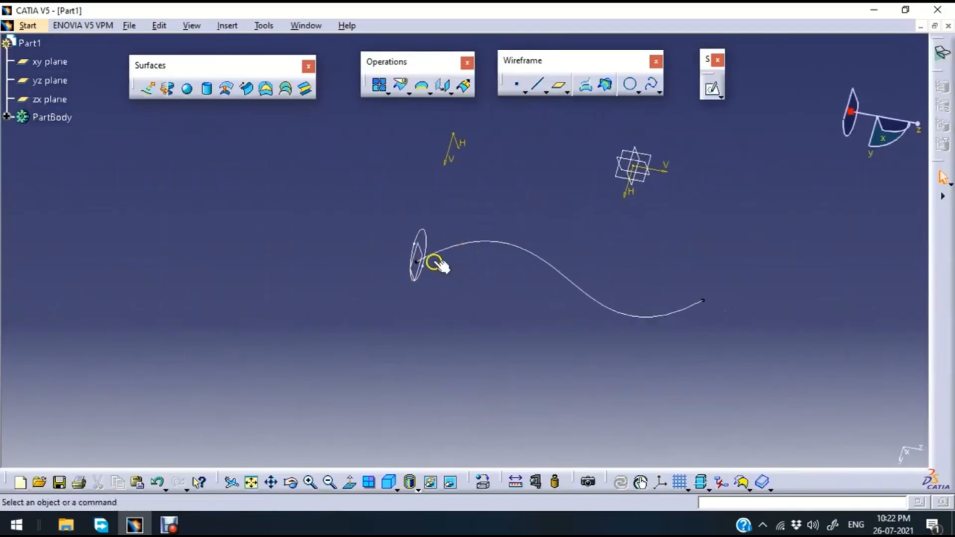
{"action": "double_click", "coordinate": [423, 231]}
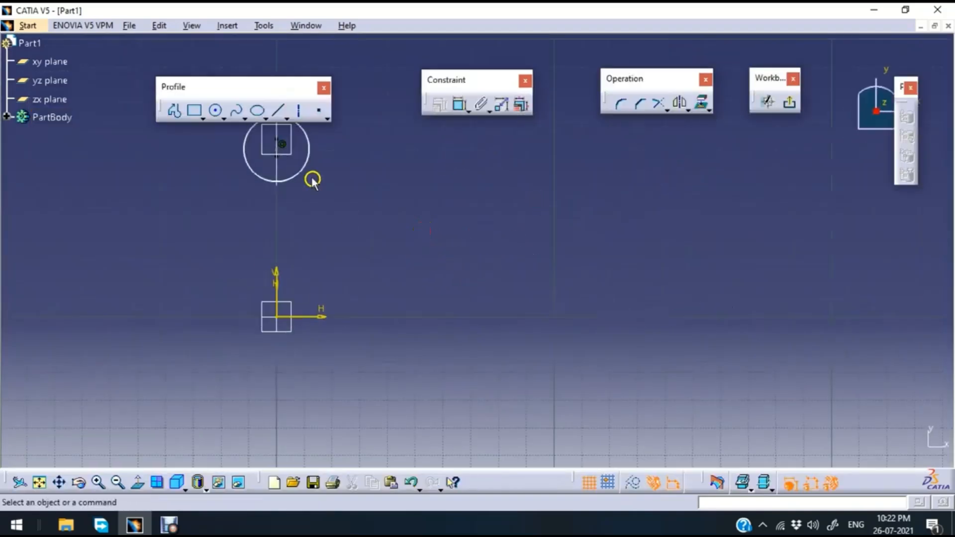
{"action": "left_click_drag", "start_coordinate": [303, 162], "coordinate": [303, 177]}
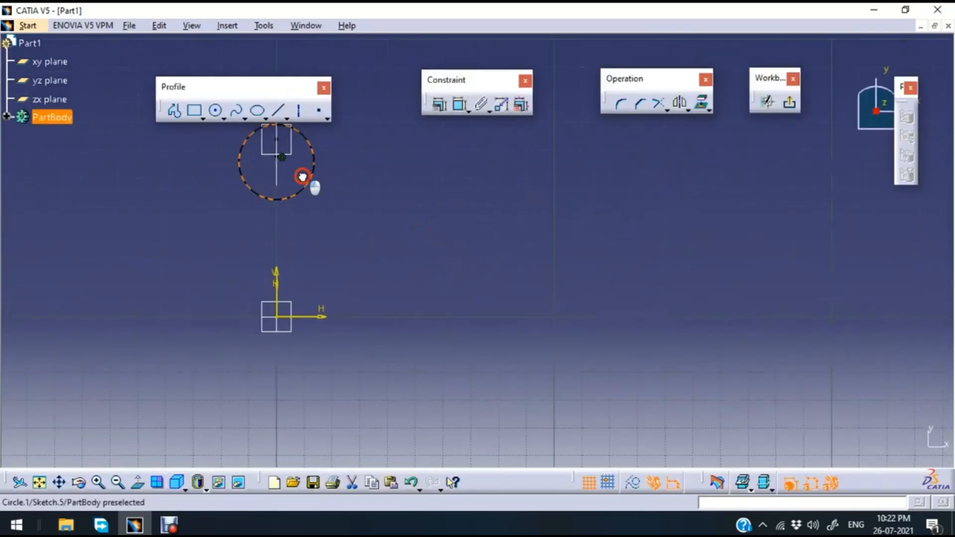
{"action": "left_click", "coordinate": [790, 103]}
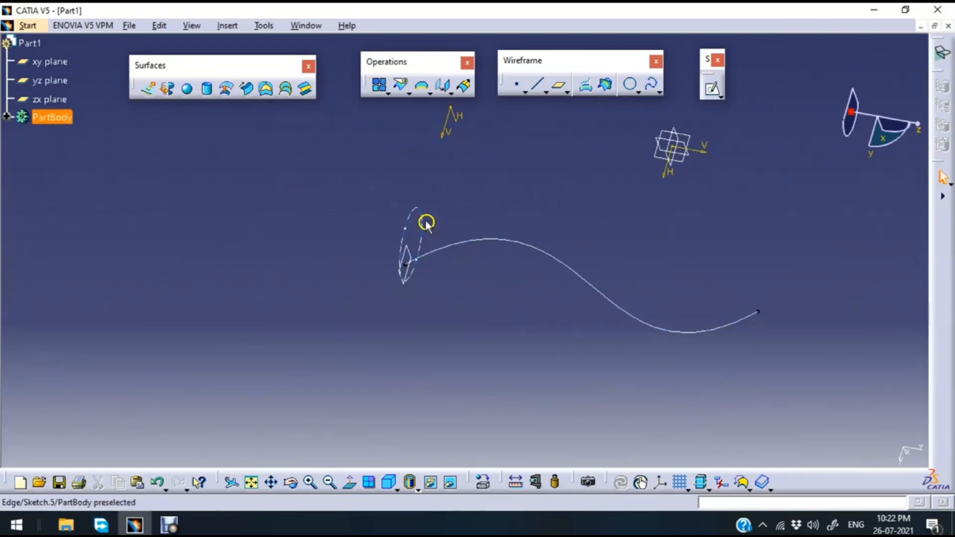
- Sweep the circle sketch along the spline as guide curve into a tubular surface with the default mean plane reference
{"action": "left_click", "coordinate": [248, 90]}
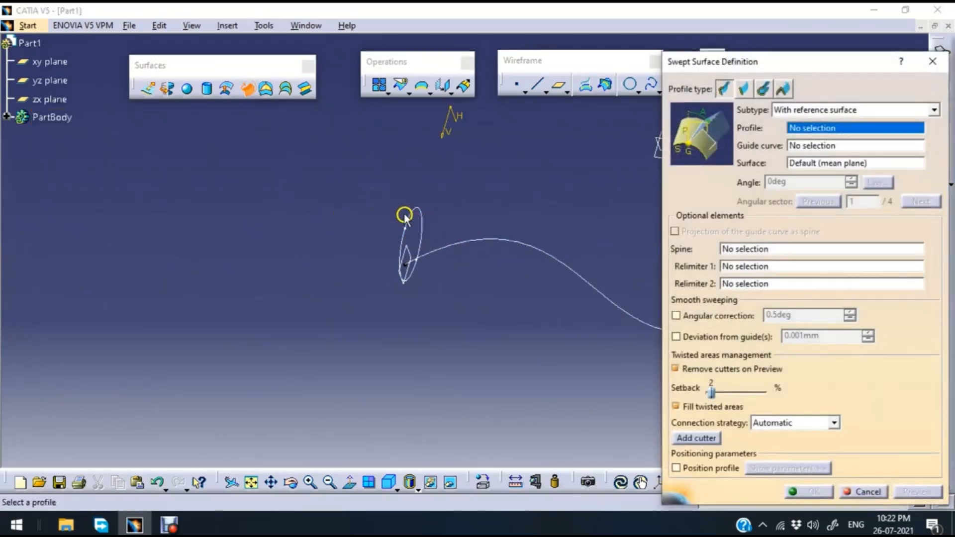
{"action": "left_click", "coordinate": [408, 215]}
{"action": "middle_click_drag", "start_coordinate": [502, 187], "coordinate": [361, 173]}
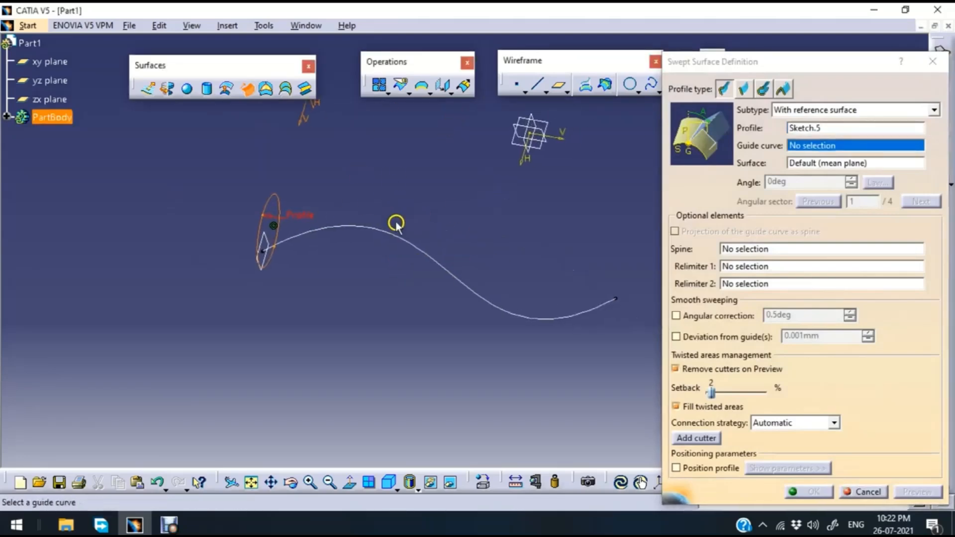
{"action": "left_click", "coordinate": [405, 239]}
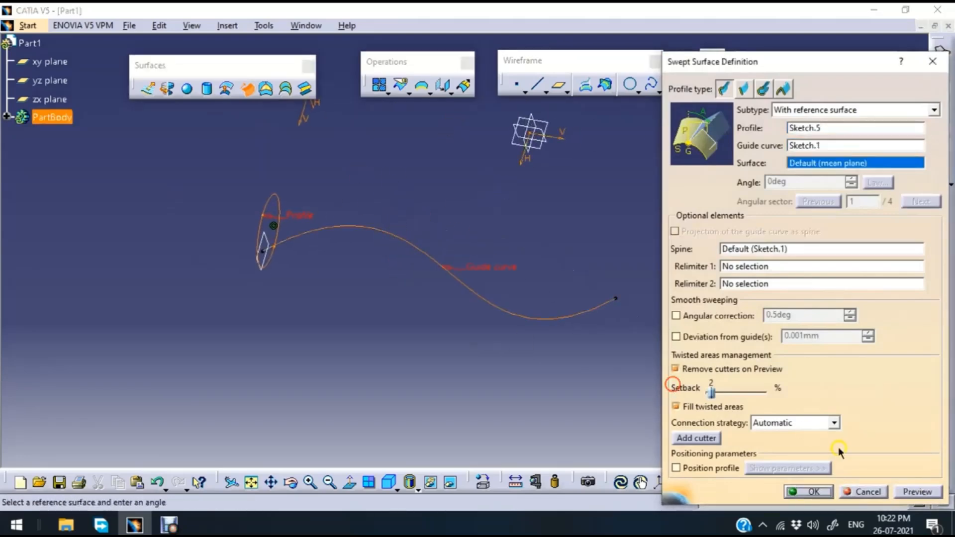
{"action": "left_click", "coordinate": [917, 491]}
{"action": "middle_click_drag", "start_coordinate": [356, 159], "coordinate": [297, 285]}
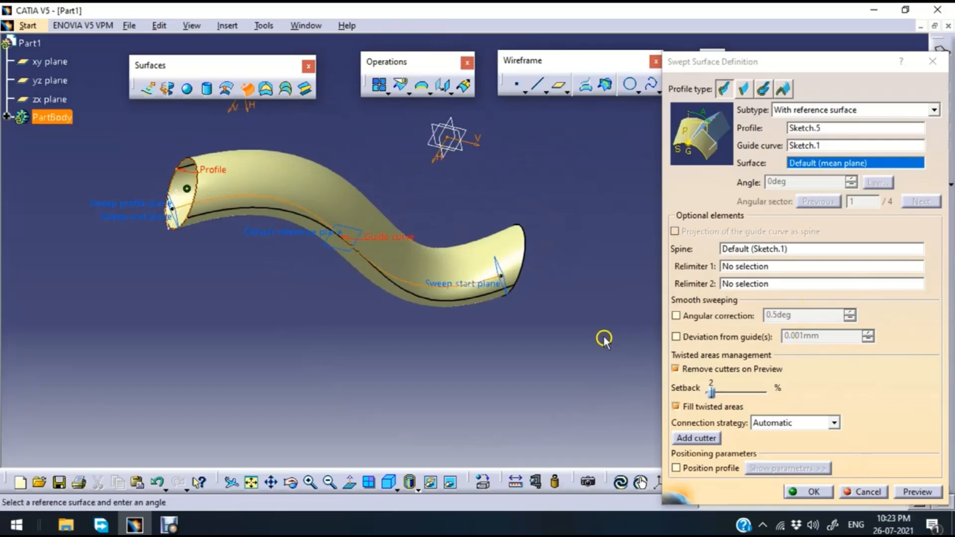
{"action": "left_click", "coordinate": [809, 491]}
{"action": "left_click", "coordinate": [222, 243]}
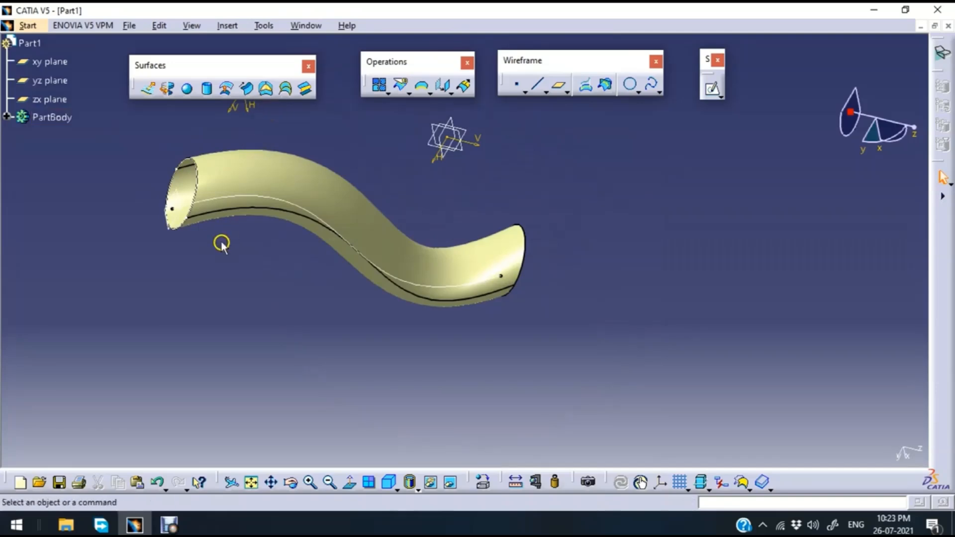
- Close the tube's open end at the circle sketch with a fill surface bounded by that circle
{"action": "middle_click_drag", "start_coordinate": [222, 243], "coordinate": [299, 118]}
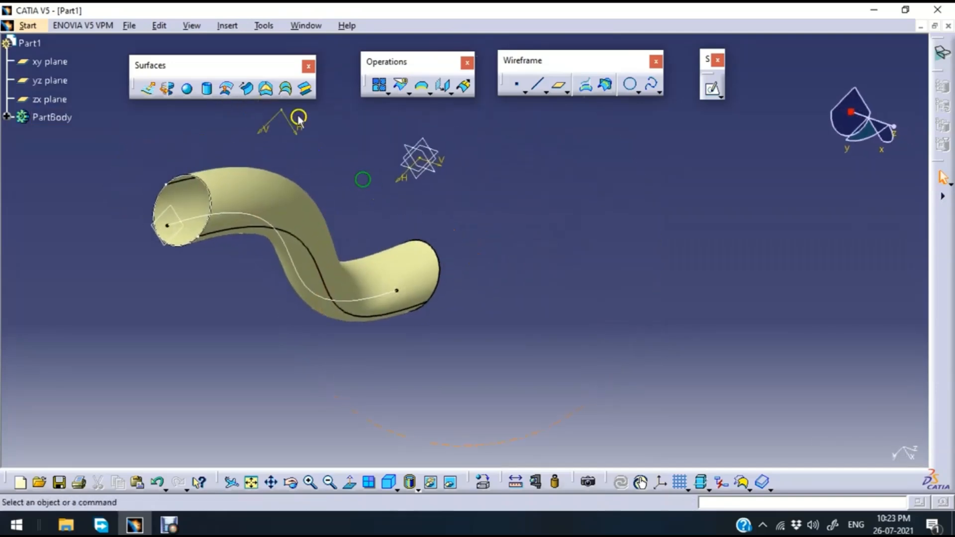
{"action": "left_click", "coordinate": [267, 89]}
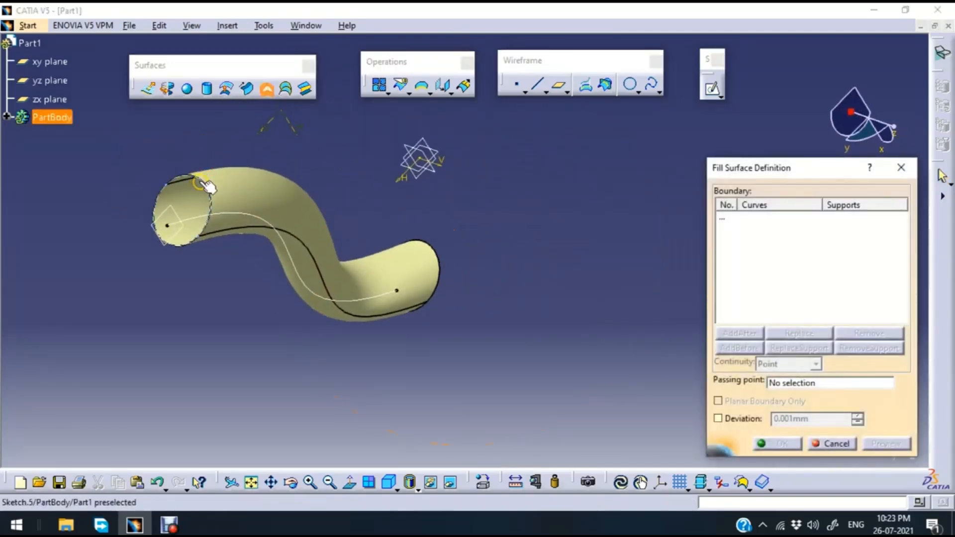
{"action": "left_click", "coordinate": [208, 187]}
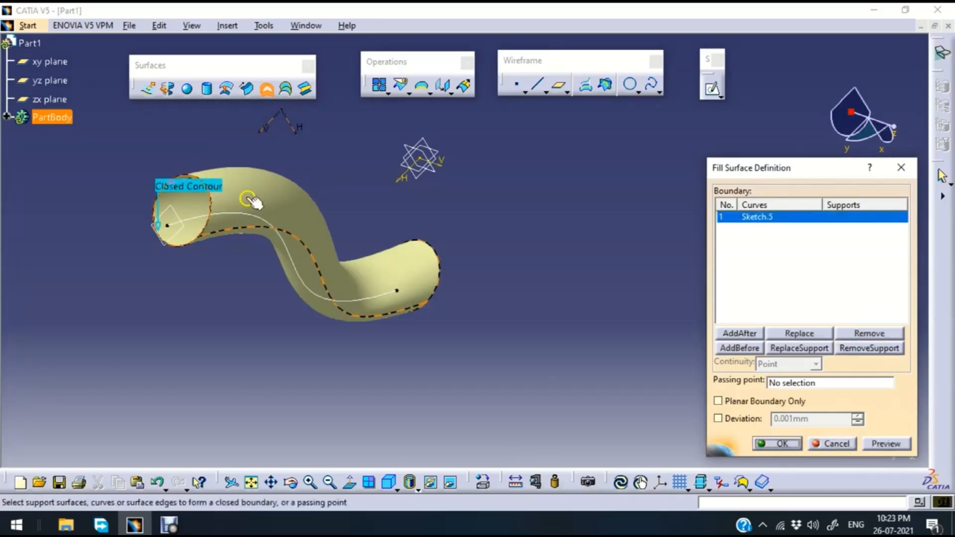
{"action": "left_click", "coordinate": [885, 444]}
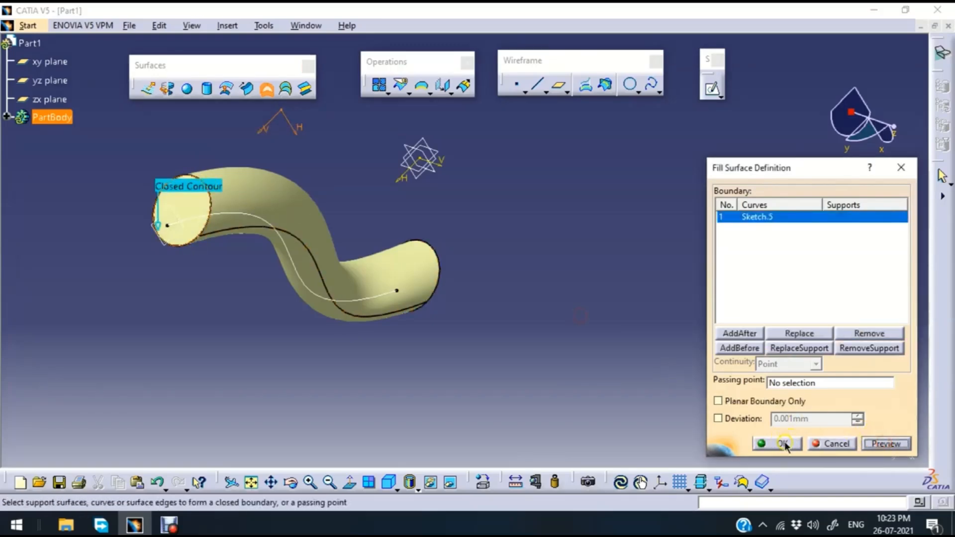
{"action": "left_click", "coordinate": [784, 443]}
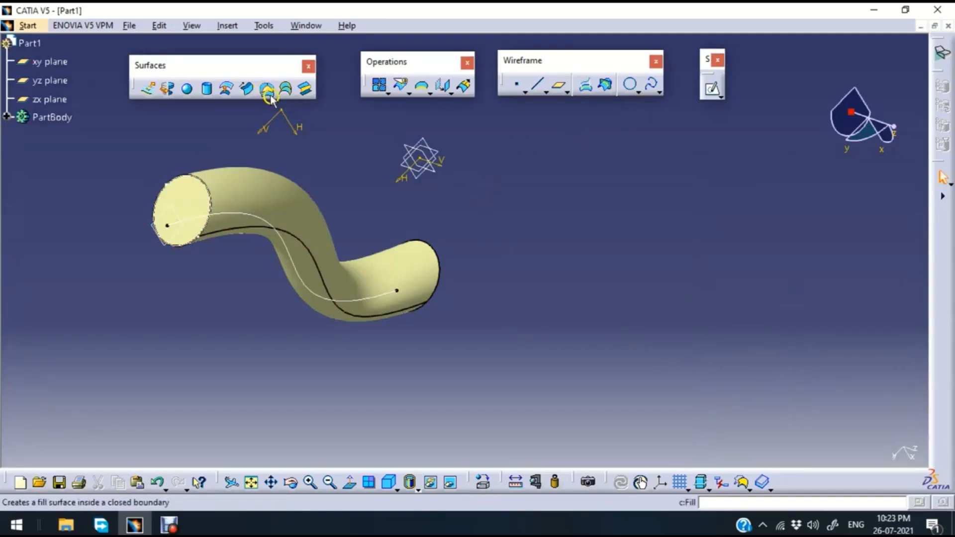
- Delete the swept tube surface and the circular fill surface at its end, keeping the circle sketch and the S-shaped curve
{"action": "left_click", "coordinate": [606, 147]}
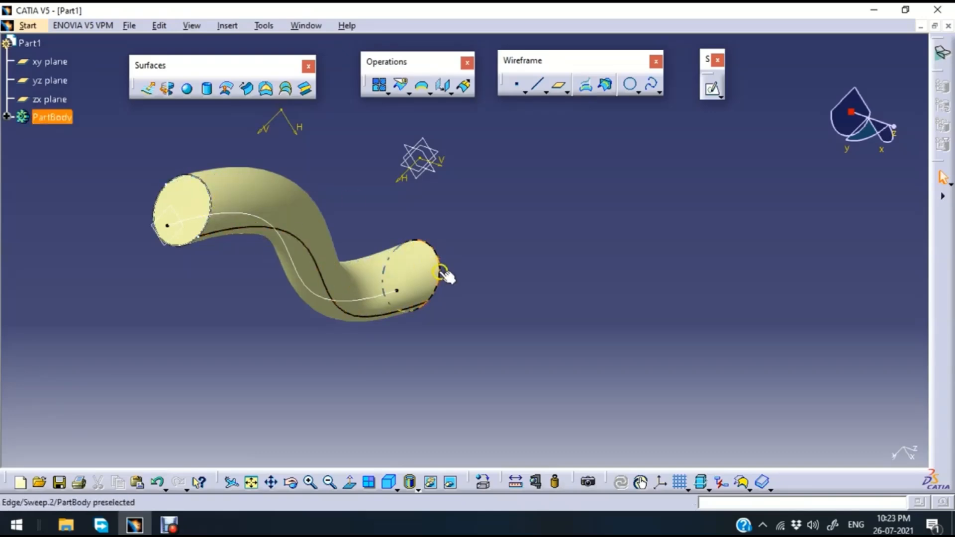
{"action": "left_click", "coordinate": [290, 206]}
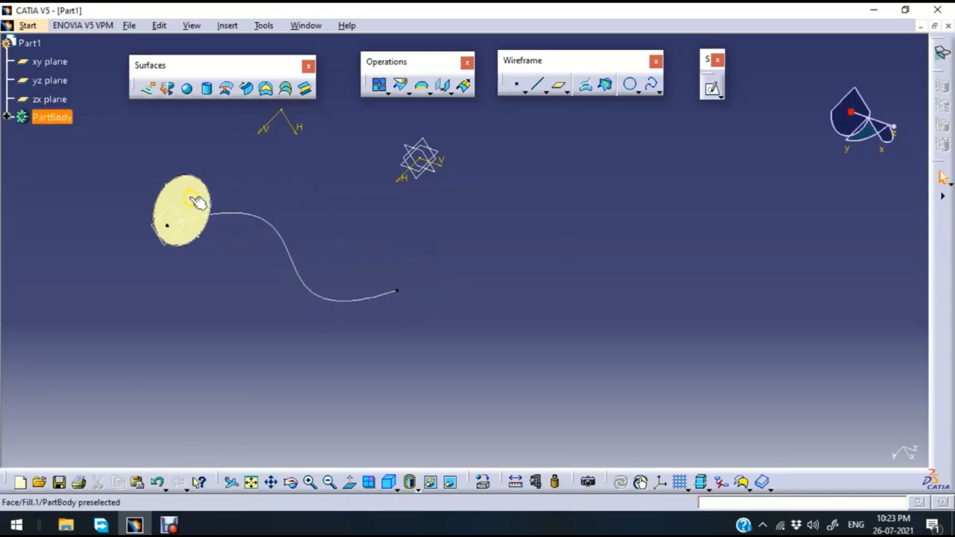
{"action": "left_click", "coordinate": [198, 201]}
{"action": "key", "text": "Delete"}
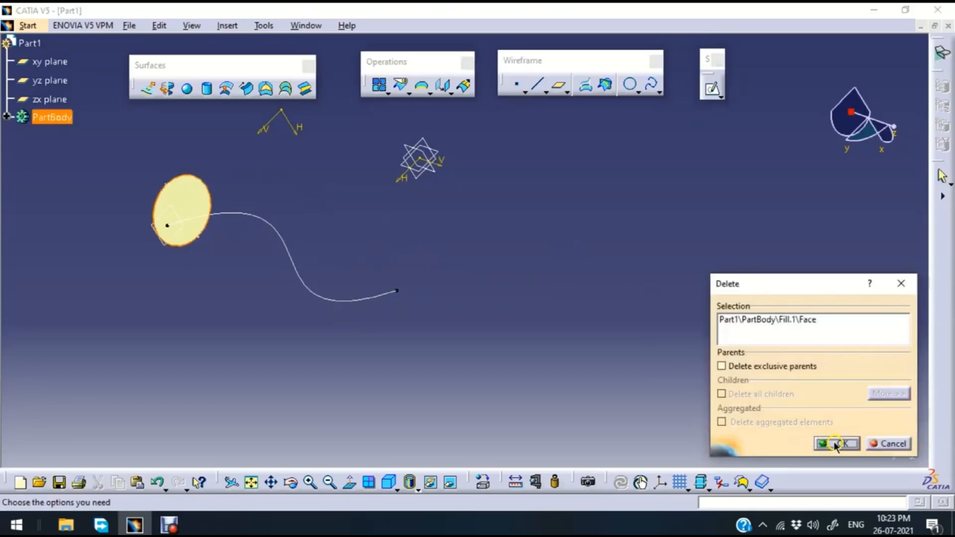
{"action": "left_click", "coordinate": [836, 444]}
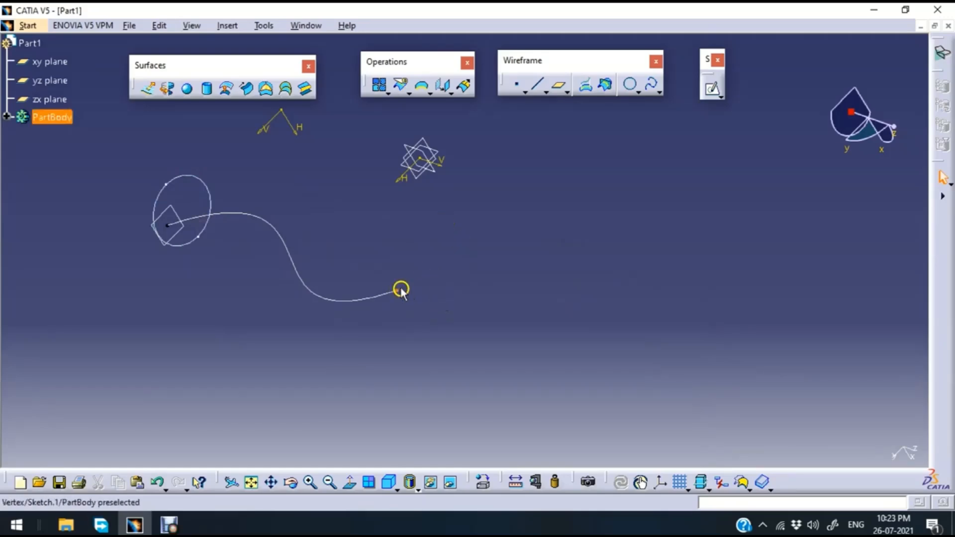
- Create a plane parallel to the circle's plane, through the far end point of the S-shaped curve
{"action": "left_click", "coordinate": [559, 86]}
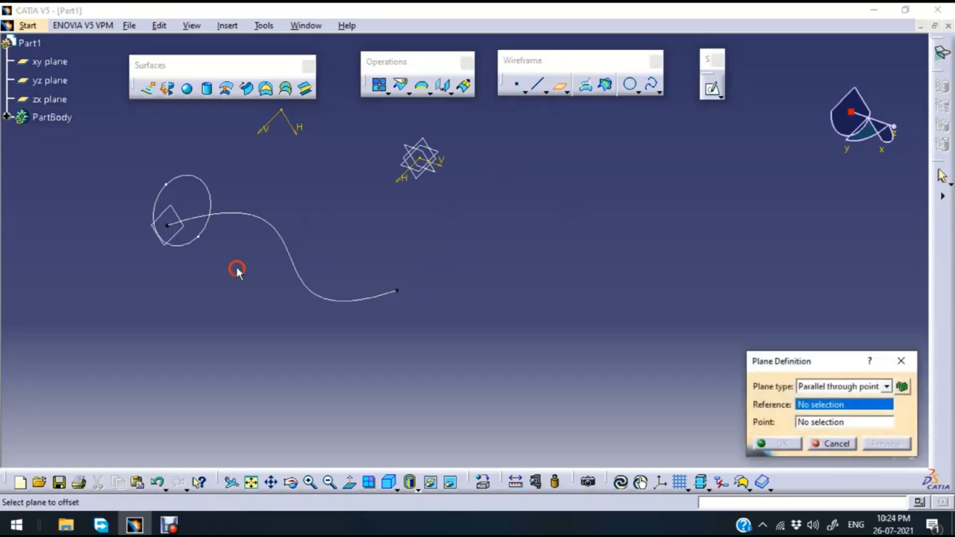
{"action": "left_click", "coordinate": [185, 234]}
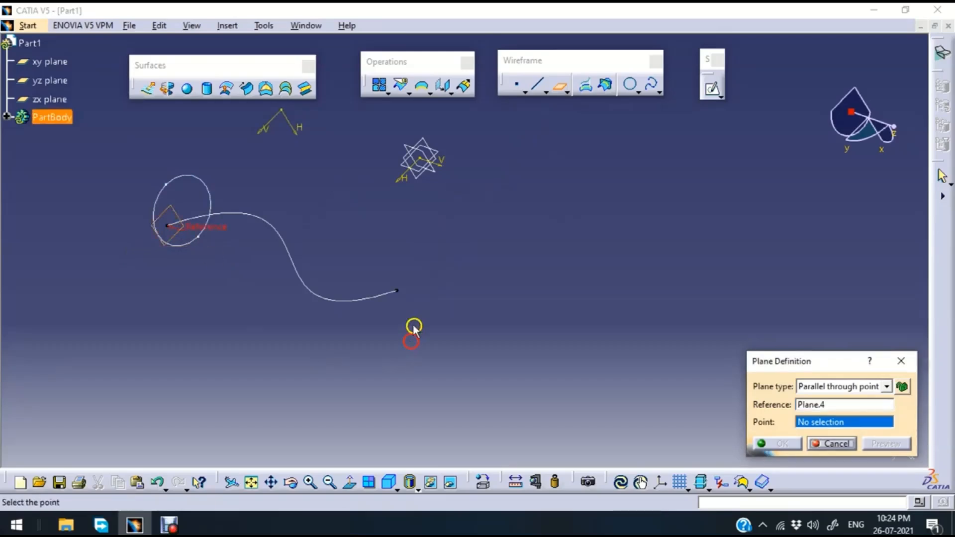
{"action": "left_click", "coordinate": [397, 292]}
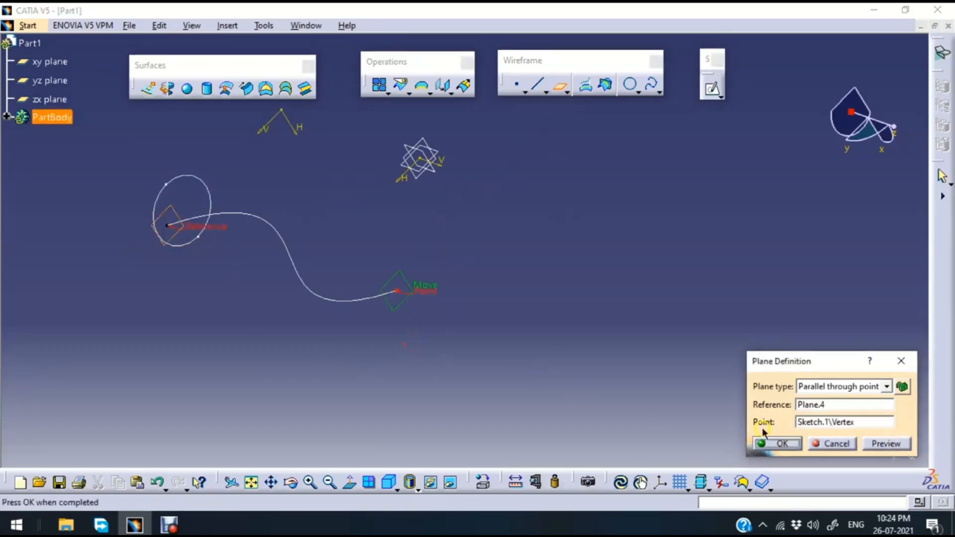
{"action": "left_click", "coordinate": [783, 443]}
- Sketch a rectangle around the curve's end on the new plane, with its first corner at about H -12.2 mm, V 72.8 mm
{"action": "left_click", "coordinate": [405, 299]}
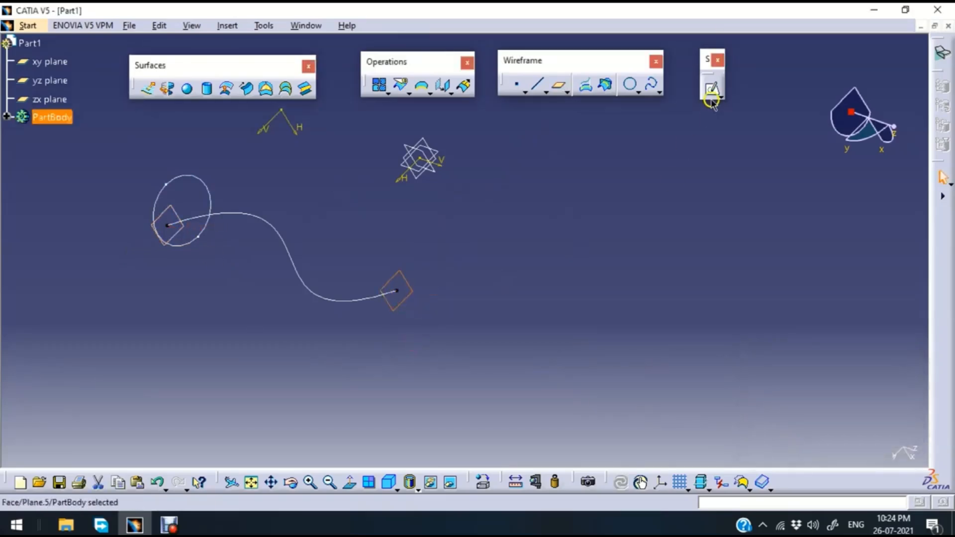
{"action": "left_click", "coordinate": [711, 97]}
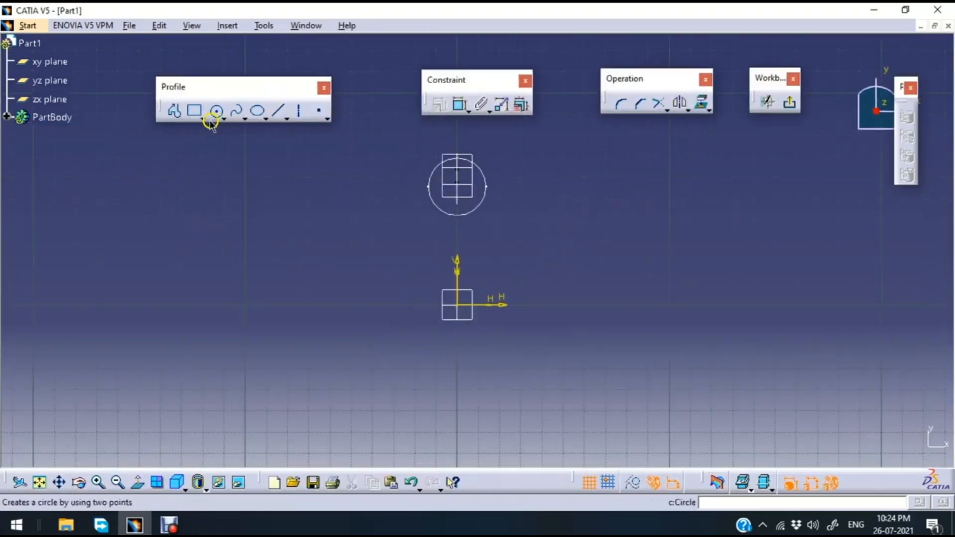
{"action": "left_click", "coordinate": [195, 112]}
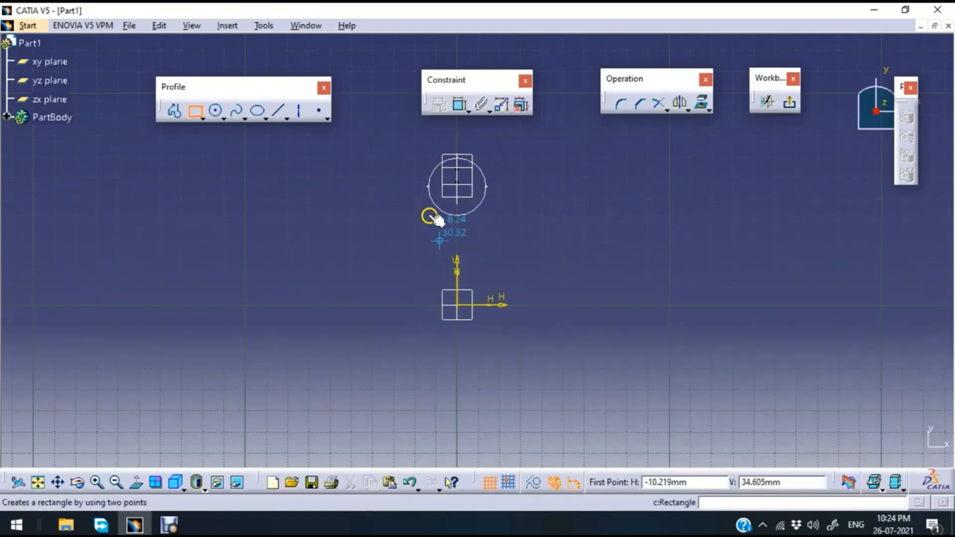
{"action": "left_click", "coordinate": [431, 150]}
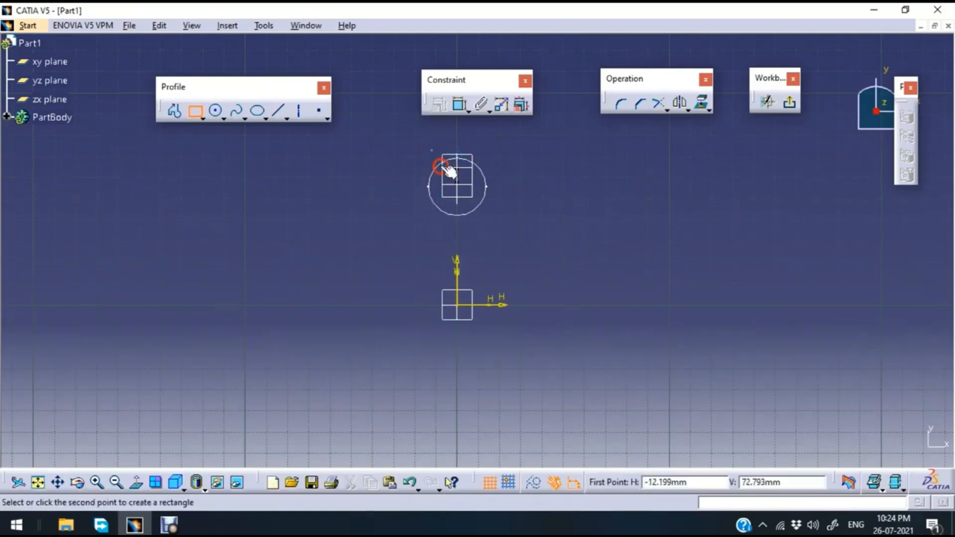
{"action": "left_click", "coordinate": [491, 199]}
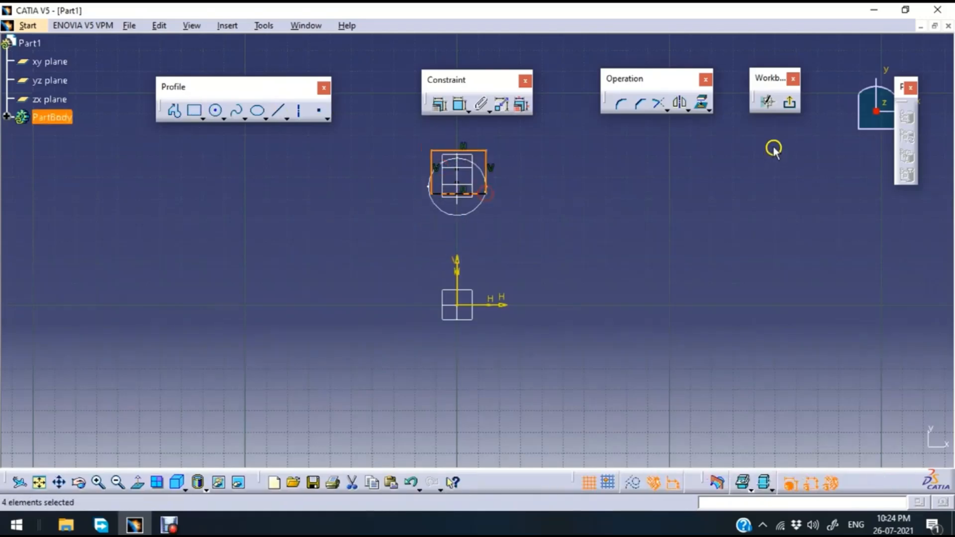
{"action": "left_click", "coordinate": [789, 102]}
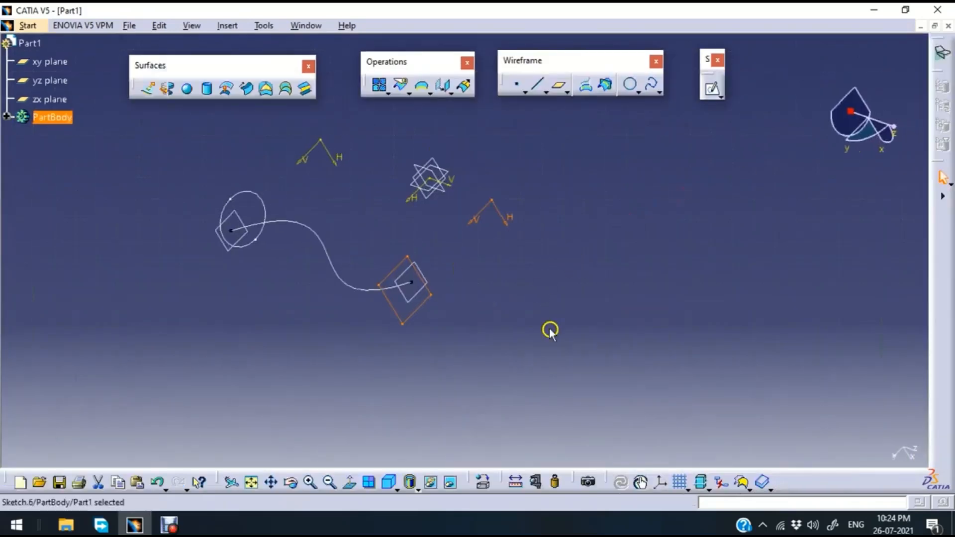
- Set up a multi-sections surface using the circle and the rectangle sketches as its two sections, and preview it
{"action": "left_click", "coordinate": [287, 90]}
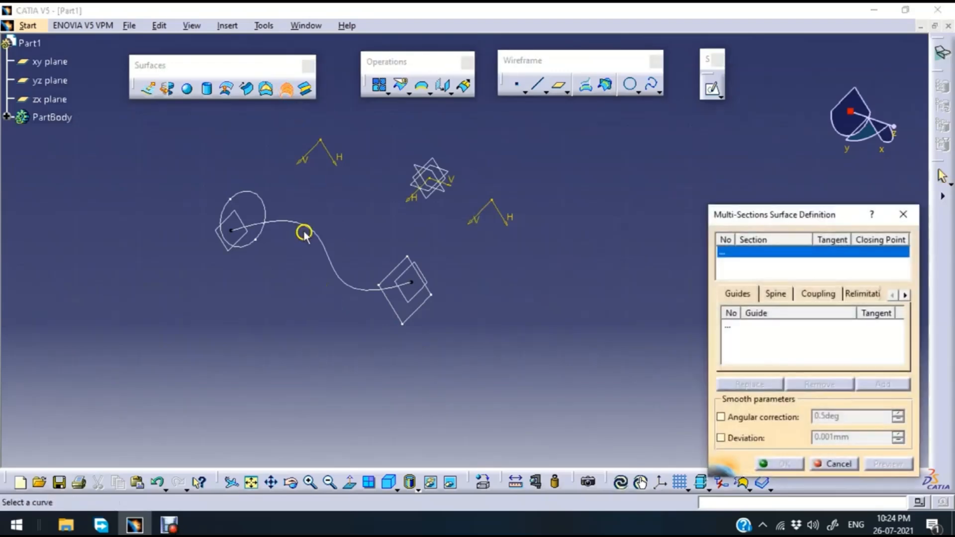
{"action": "left_click", "coordinate": [262, 198]}
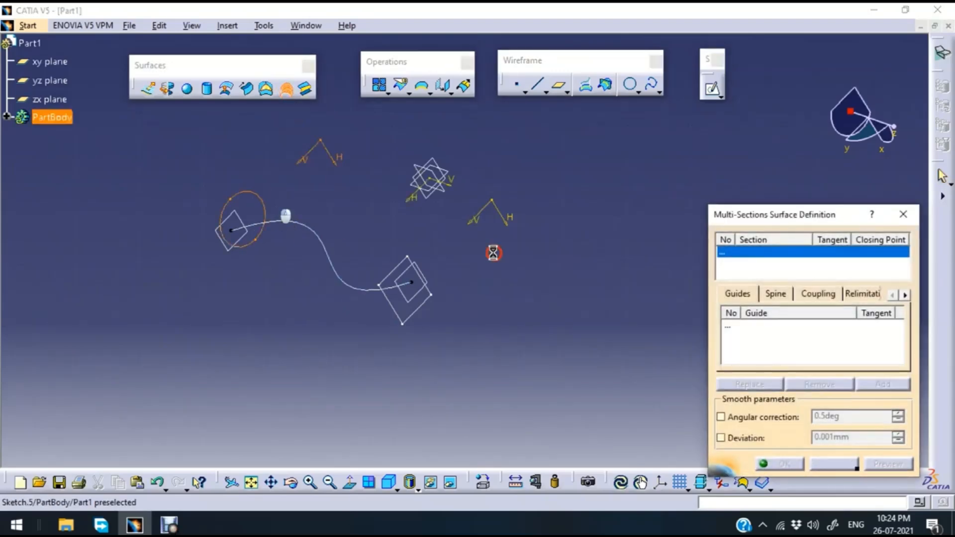
{"action": "left_click", "coordinate": [416, 309]}
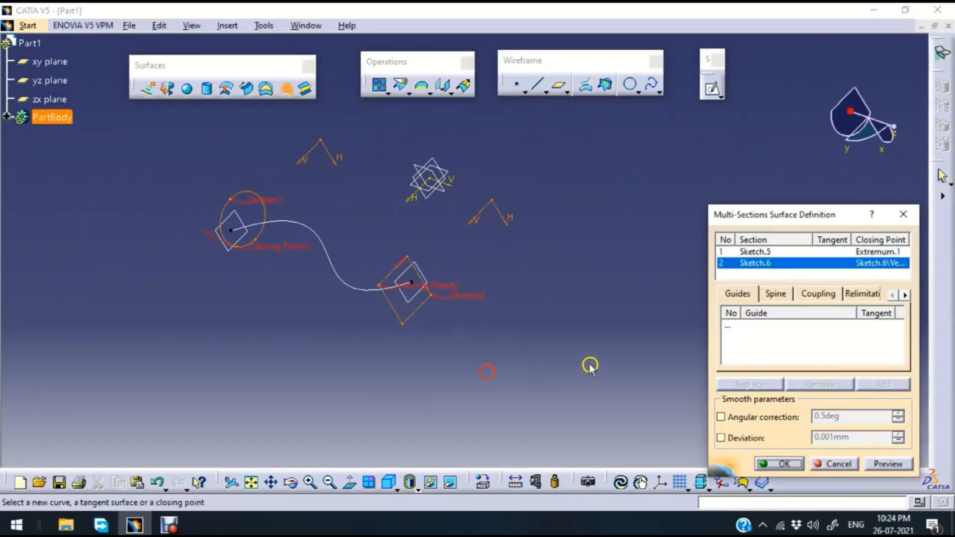
{"action": "left_click", "coordinate": [887, 464]}
{"action": "mouse_move", "coordinate": [427, 362]}
{"action": "middle_mouse_down"}
{"action": "mouse_move", "coordinate": [281, 171]}
{"action": "mouse_move", "coordinate": [390, 188]}
{"action": "mouse_move", "coordinate": [315, 164]}
{"action": "mouse_move", "coordinate": [315, 264]}
{"action": "mouse_move", "coordinate": [331, 226]}
{"action": "mouse_move", "coordinate": [468, 267]}
{"action": "middle_mouse_up"}
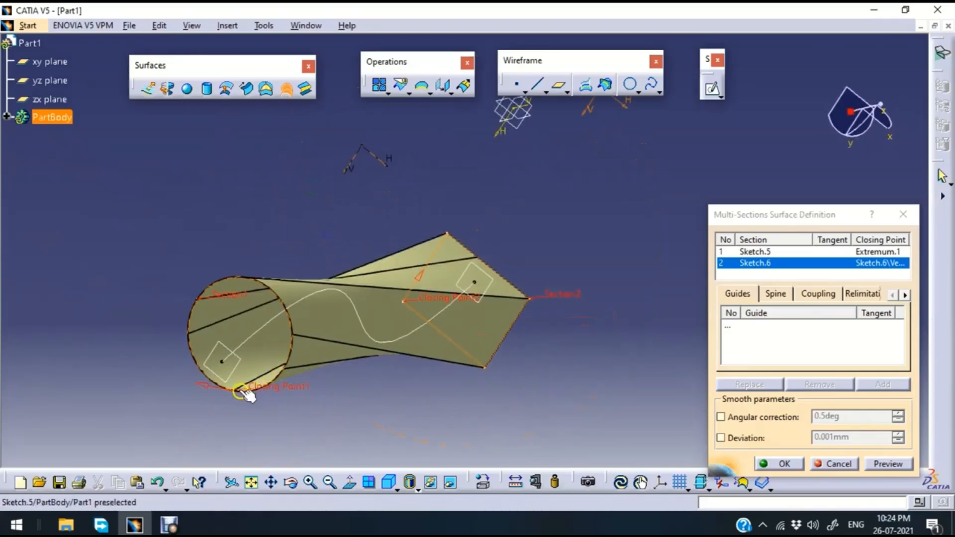
- Replace the rectangle section's closing point with its lower corner, in line with the circle's closing point, and preview the surface
{"action": "right_click", "coordinate": [431, 295]}
{"action": "left_click", "coordinate": [486, 377]}
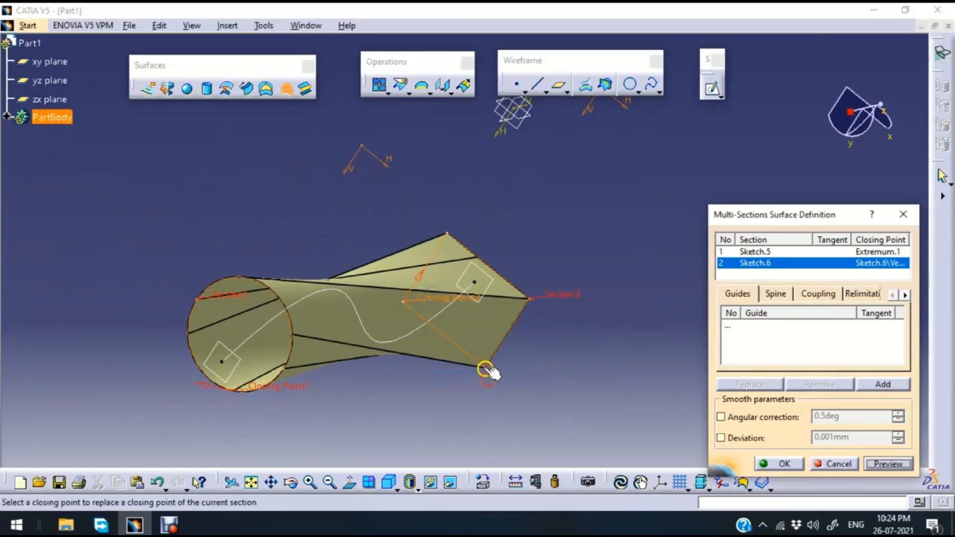
{"action": "left_click", "coordinate": [492, 376]}
{"action": "left_click", "coordinate": [870, 465]}
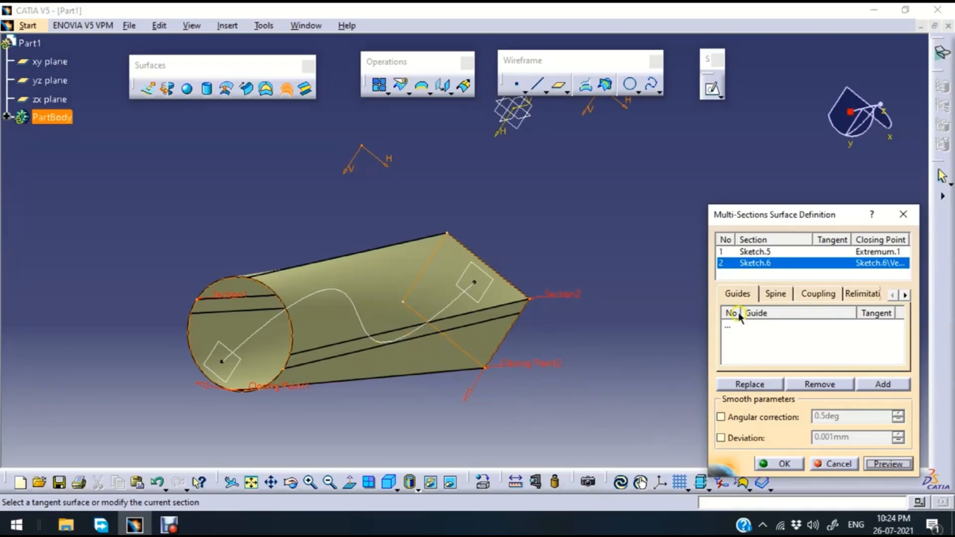
- Assign the S-shaped curve as the spine of the multi-sections surface and preview the result
{"action": "left_click", "coordinate": [774, 294]}
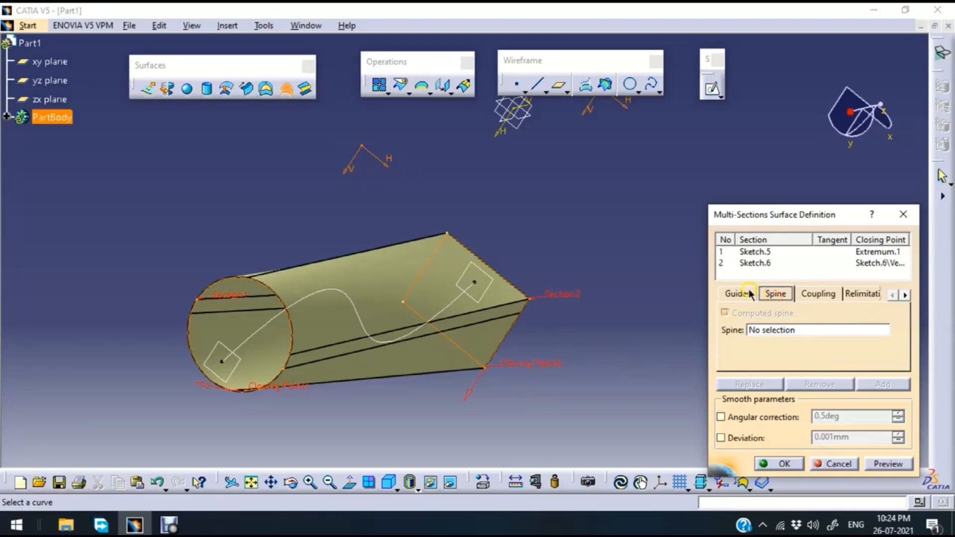
{"action": "left_click", "coordinate": [770, 330]}
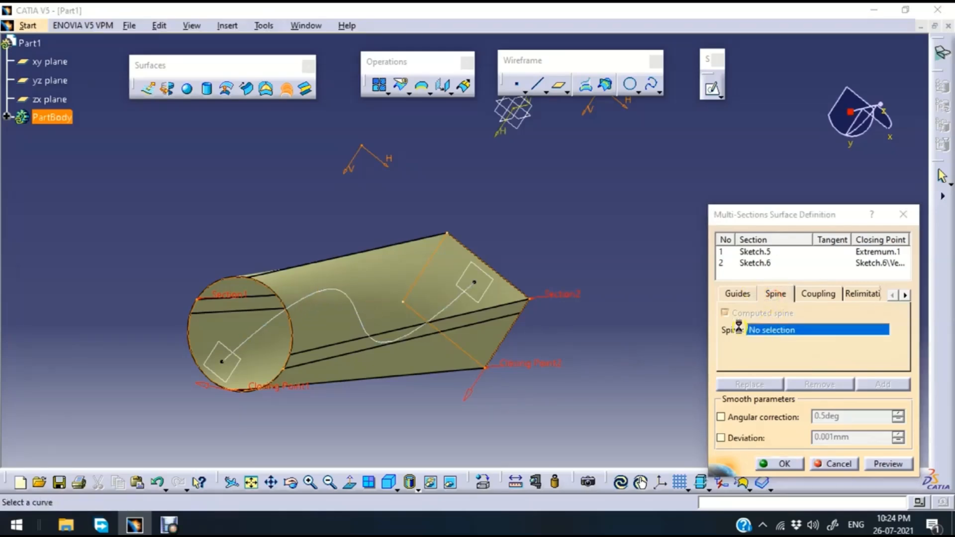
{"action": "left_click", "coordinate": [349, 308]}
{"action": "left_click", "coordinate": [890, 462]}
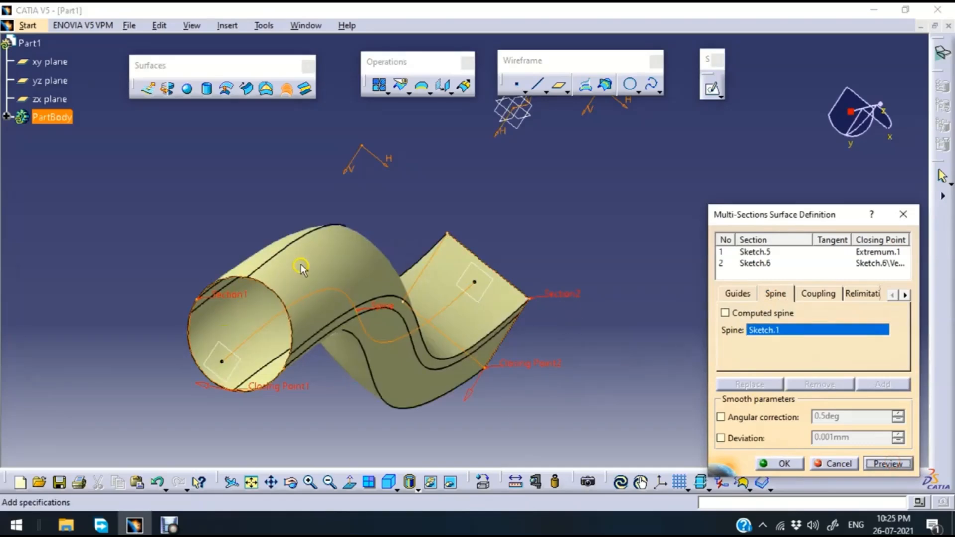
{"action": "middle_click_drag", "start_coordinate": [541, 324], "coordinate": [513, 311]}
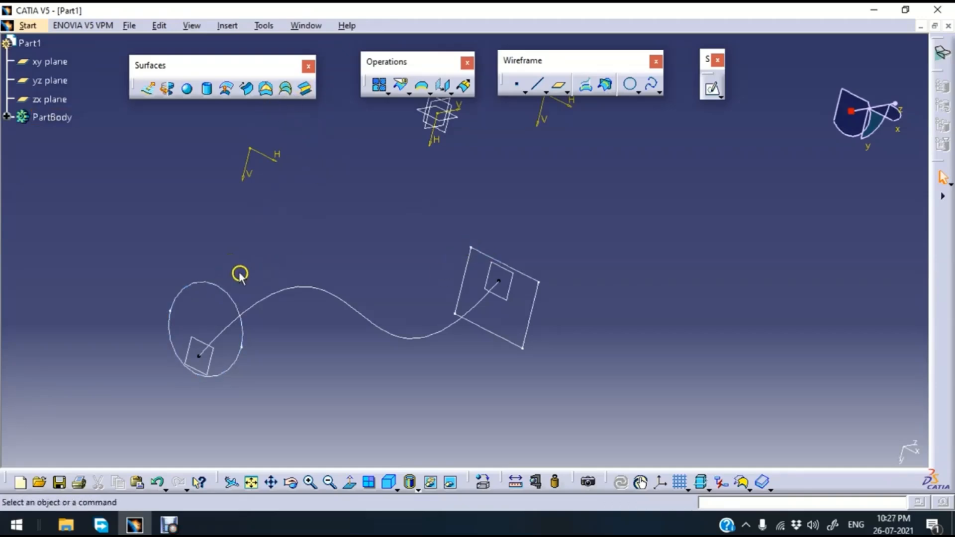
- Create two fill surfaces, one closing the circle sketch and the other closing the rectangle sketch
{"action": "left_click", "coordinate": [267, 90]}
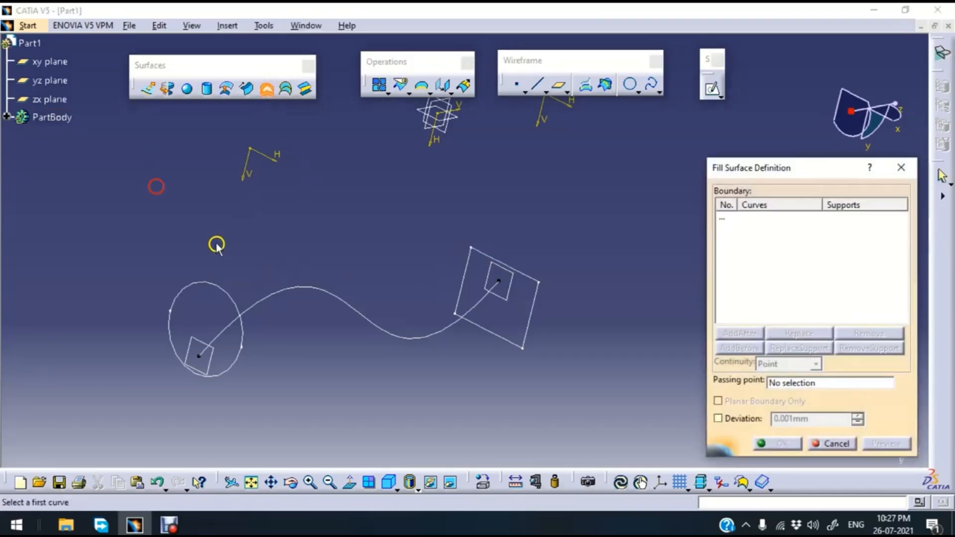
{"action": "left_click", "coordinate": [223, 285]}
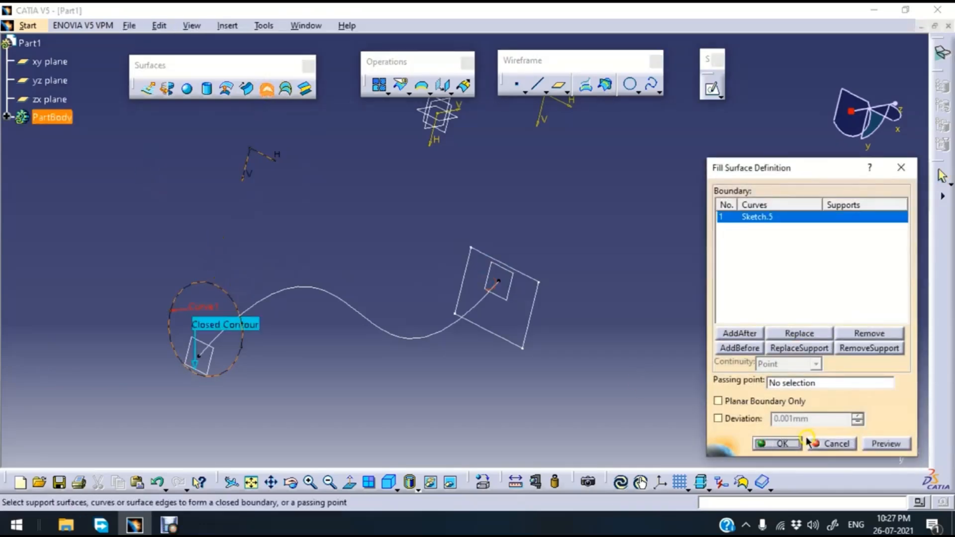
{"action": "left_click", "coordinate": [790, 443]}
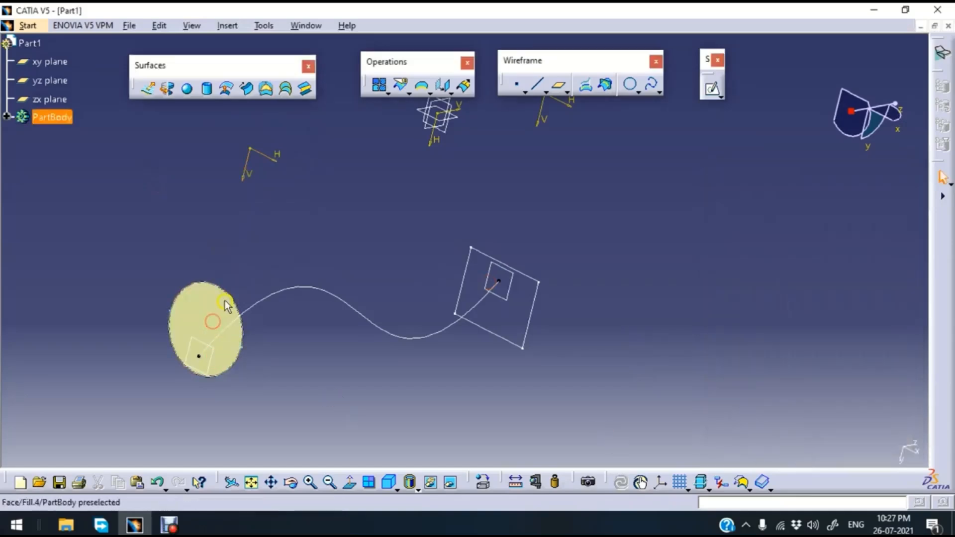
{"action": "left_click", "coordinate": [267, 90]}
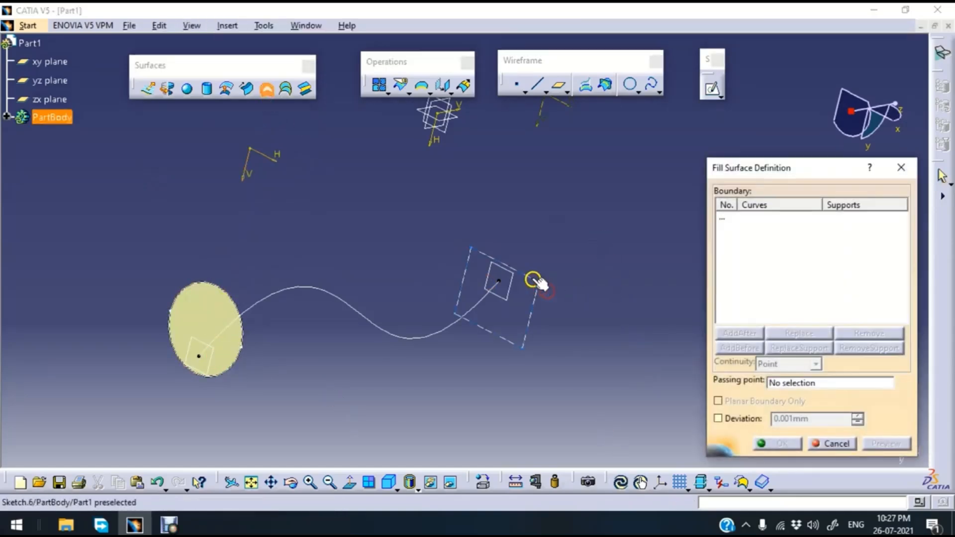
{"action": "left_click", "coordinate": [538, 281]}
{"action": "left_click", "coordinate": [787, 443]}
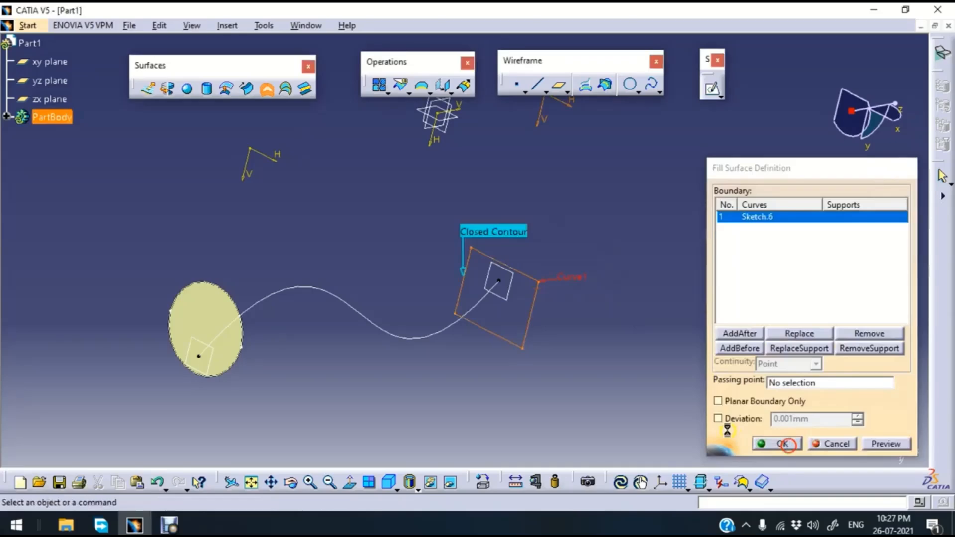
{"action": "middle_click_drag", "start_coordinate": [633, 332], "coordinate": [622, 357]}
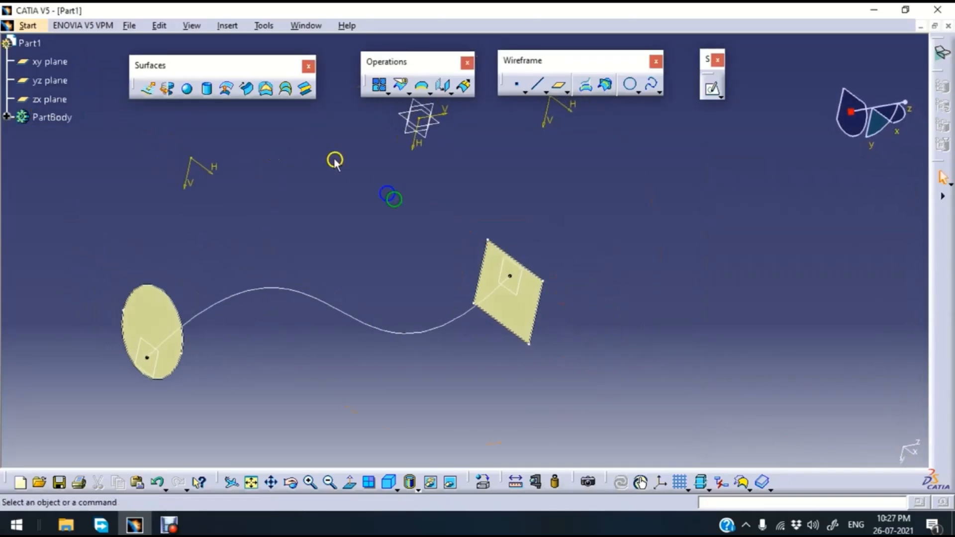
- Try a blend surface from the circle sketch to the rectangle sketch, preview it, and discard it
{"action": "left_click", "coordinate": [304, 88]}
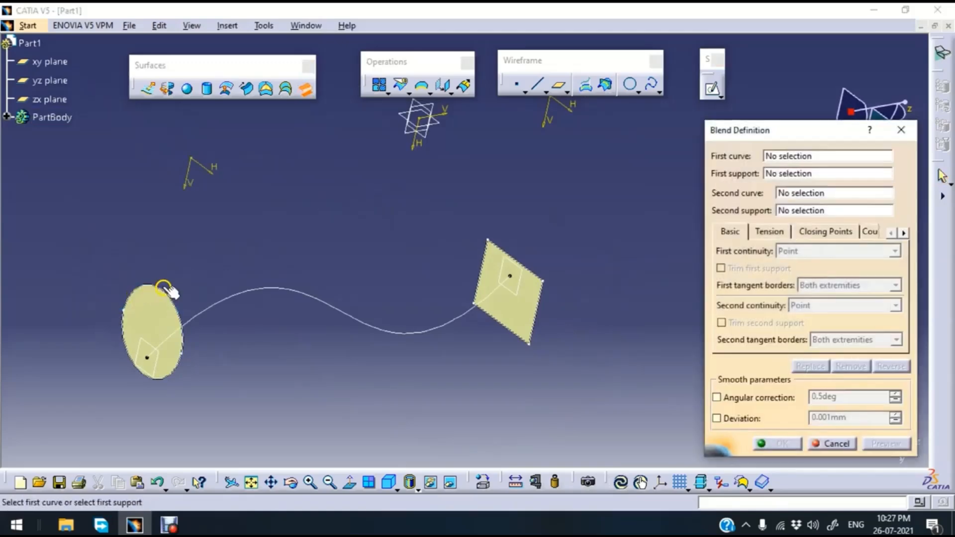
{"action": "left_click", "coordinate": [148, 293]}
{"action": "left_click", "coordinate": [542, 278]}
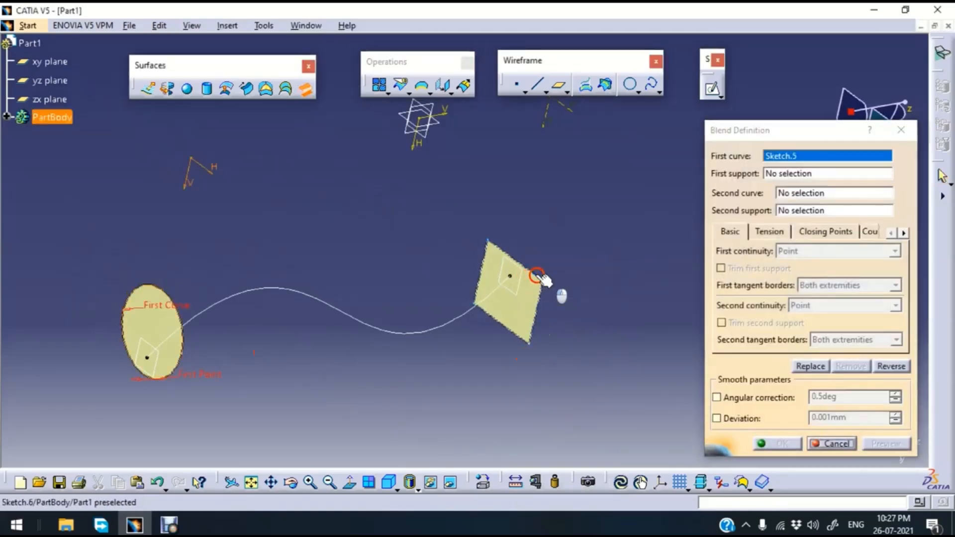
{"action": "left_click", "coordinate": [901, 444]}
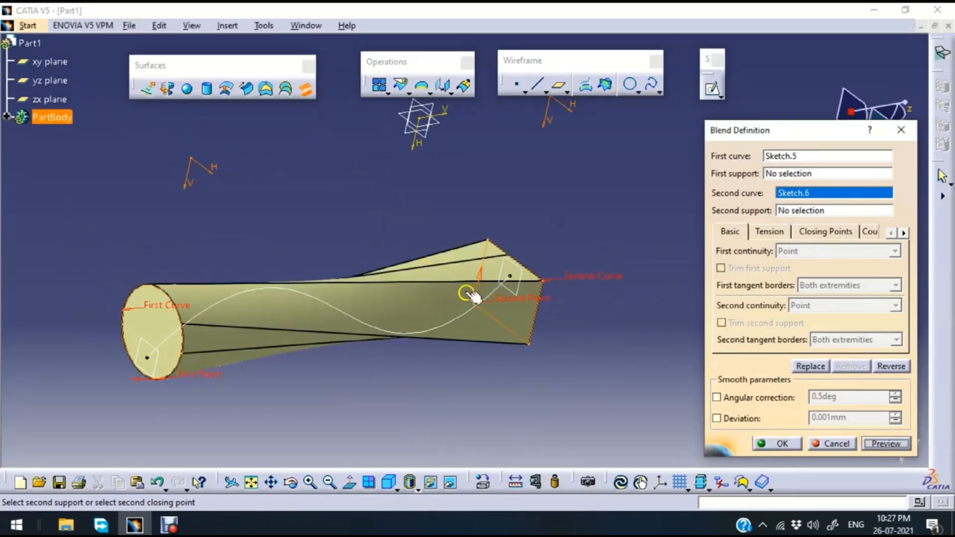
{"action": "middle_click_drag", "start_coordinate": [291, 200], "coordinate": [432, 215]}
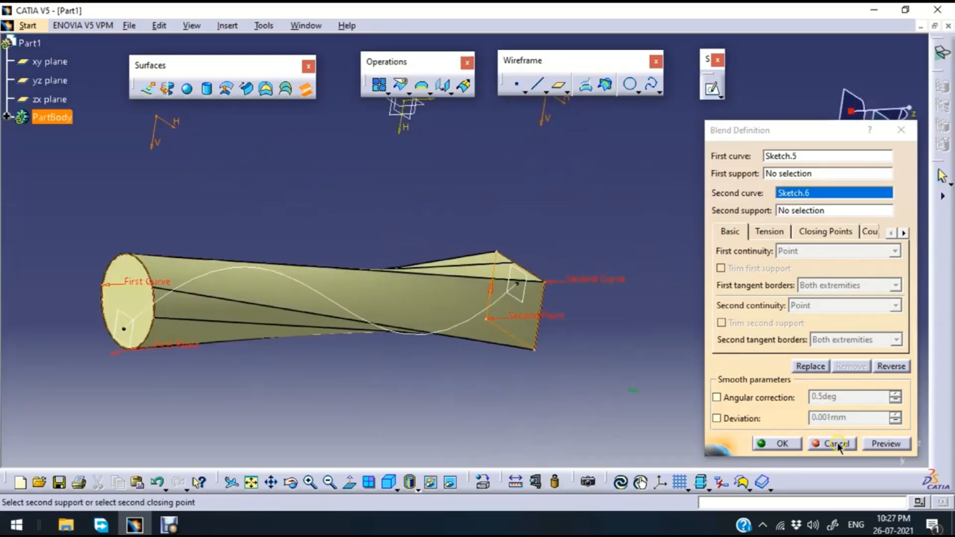
{"action": "left_click", "coordinate": [837, 443]}
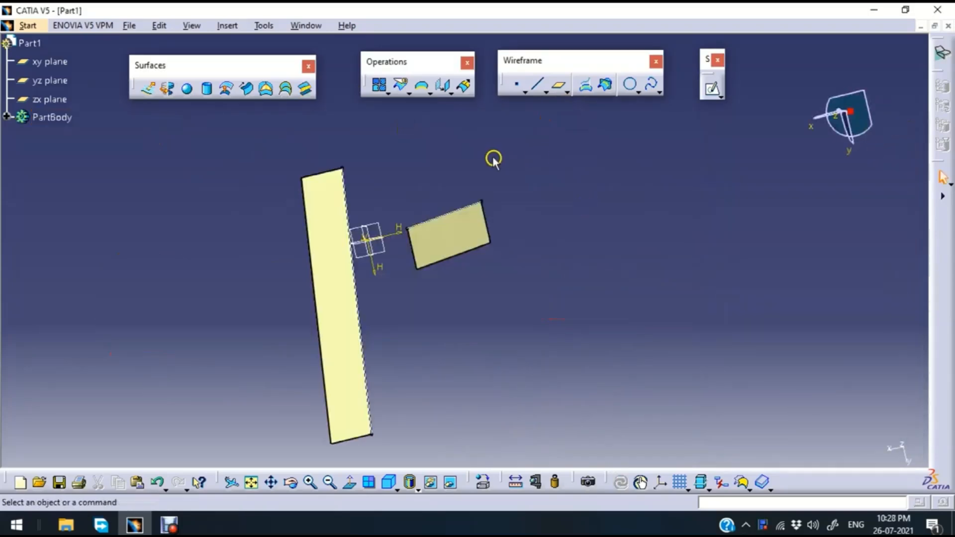
{"action": "middle_click_drag", "start_coordinate": [493, 160], "coordinate": [348, 123]}
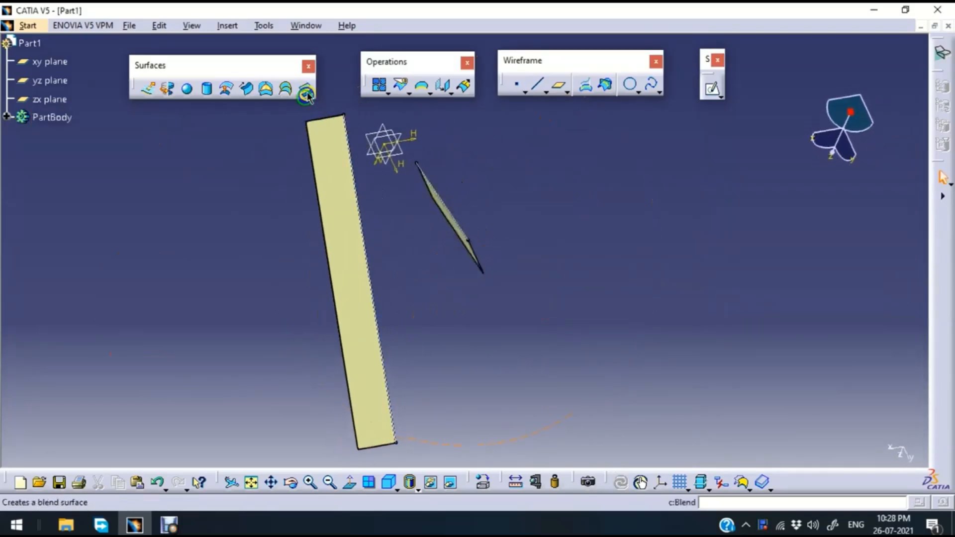
- Blend a surface from the long extruded strip's profile line to the small extruded surface's profile line and preview it
{"action": "middle_click_drag", "start_coordinate": [411, 283], "coordinate": [535, 366]}
{"action": "middle_click_drag", "start_coordinate": [395, 387], "coordinate": [416, 240]}
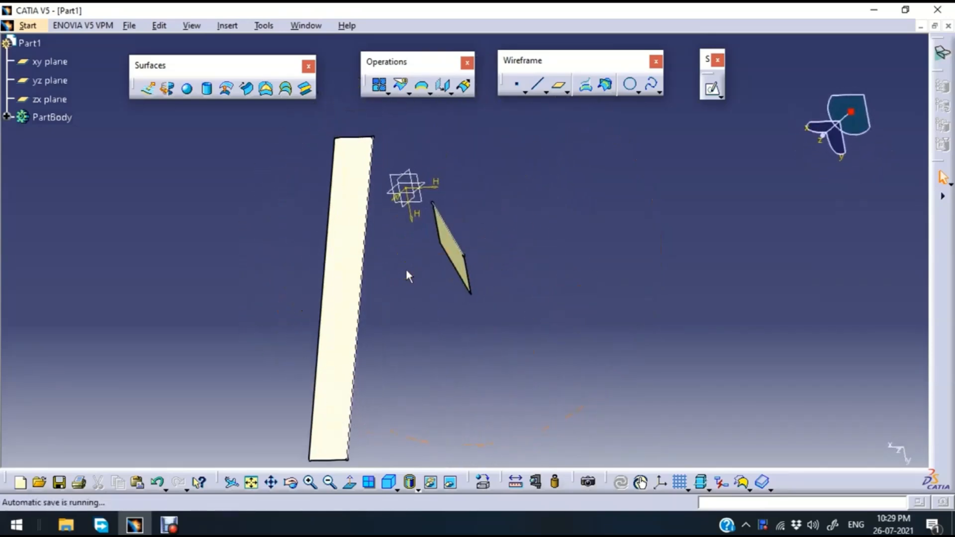
{"action": "left_click", "coordinate": [310, 114]}
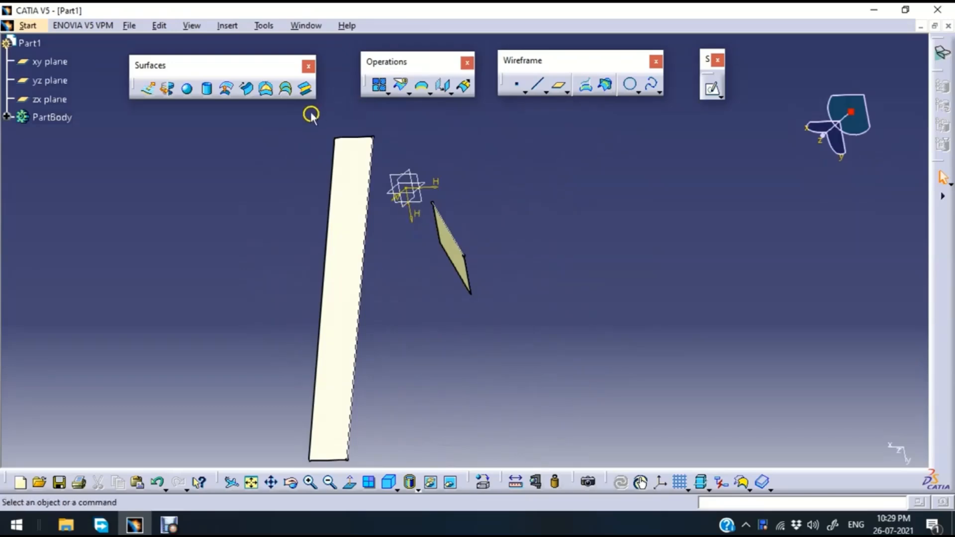
{"action": "left_click", "coordinate": [305, 90]}
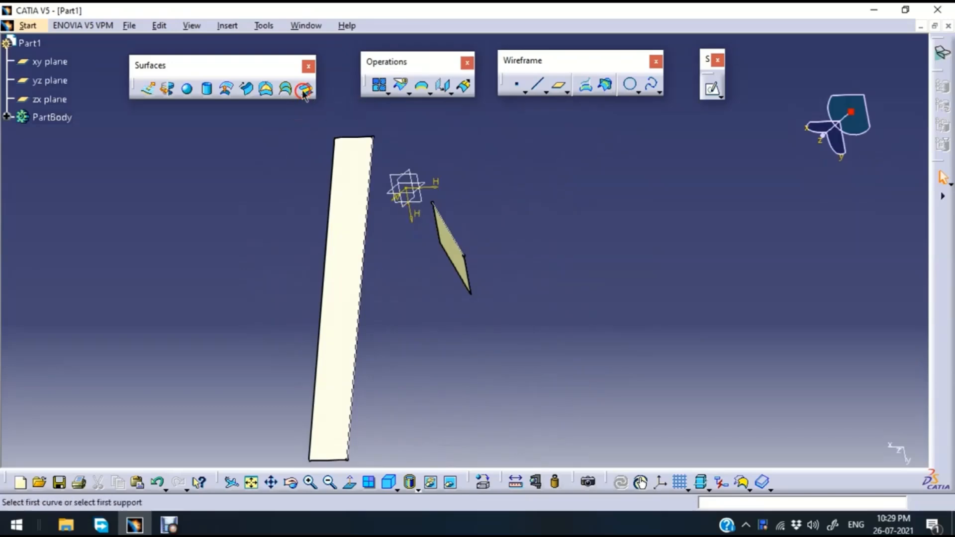
{"action": "left_click", "coordinate": [366, 301]}
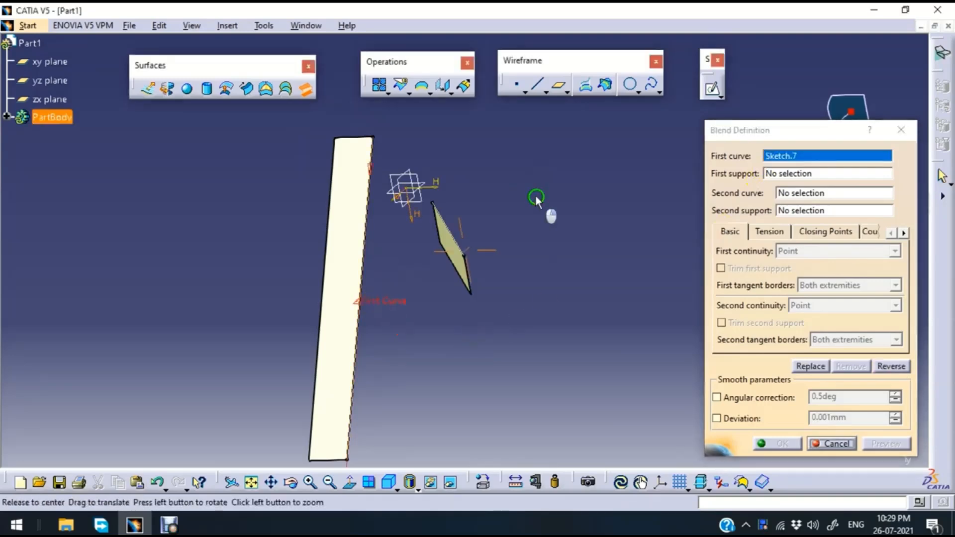
{"action": "mouse_move", "coordinate": [537, 198]}
{"action": "middle_mouse_down"}
{"action": "mouse_move", "coordinate": [423, 297]}
{"action": "mouse_move", "coordinate": [486, 334]}
{"action": "mouse_move", "coordinate": [448, 220]}
{"action": "mouse_move", "coordinate": [493, 222]}
{"action": "mouse_move", "coordinate": [356, 243]}
{"action": "mouse_move", "coordinate": [385, 243]}
{"action": "mouse_move", "coordinate": [438, 191]}
{"action": "middle_mouse_up"}
{"action": "left_click", "coordinate": [486, 201]}
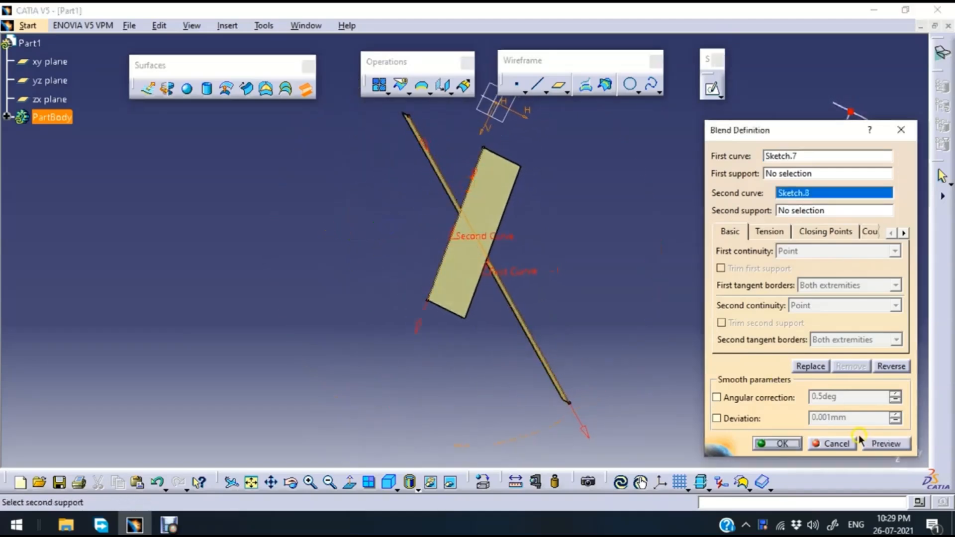
{"action": "left_click", "coordinate": [878, 444]}
{"action": "mouse_move", "coordinate": [395, 376]}
{"action": "middle_mouse_down"}
{"action": "mouse_move", "coordinate": [352, 284]}
{"action": "mouse_move", "coordinate": [441, 176]}
{"action": "mouse_move", "coordinate": [482, 187]}
{"action": "mouse_move", "coordinate": [532, 234]}
{"action": "mouse_move", "coordinate": [550, 323]}
{"action": "mouse_move", "coordinate": [480, 402]}
{"action": "mouse_move", "coordinate": [460, 390]}
{"action": "mouse_move", "coordinate": [445, 299]}
{"action": "mouse_move", "coordinate": [404, 204]}
{"action": "mouse_move", "coordinate": [357, 228]}
{"action": "mouse_move", "coordinate": [386, 273]}
{"action": "mouse_move", "coordinate": [396, 266]}
{"action": "middle_mouse_up"}
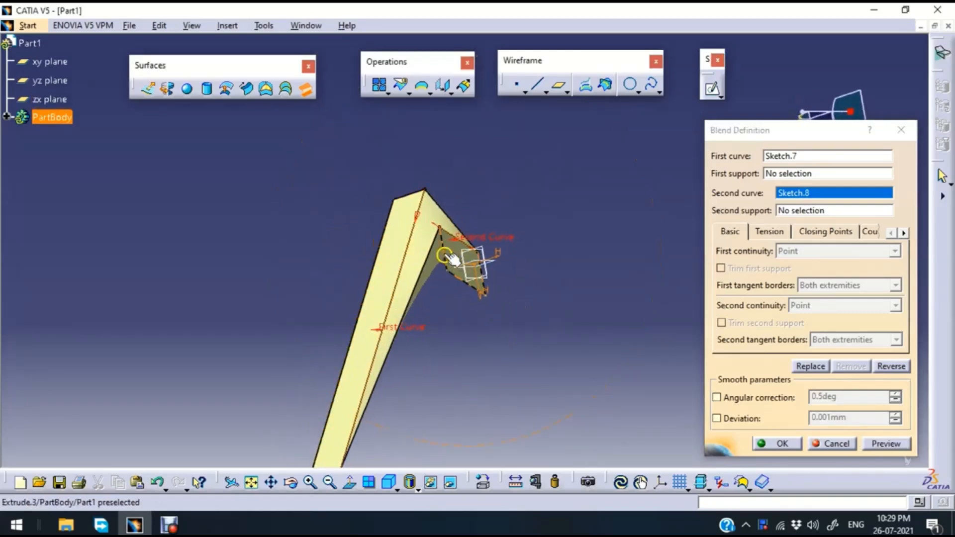
{"action": "middle_click_drag", "start_coordinate": [488, 195], "coordinate": [599, 312]}
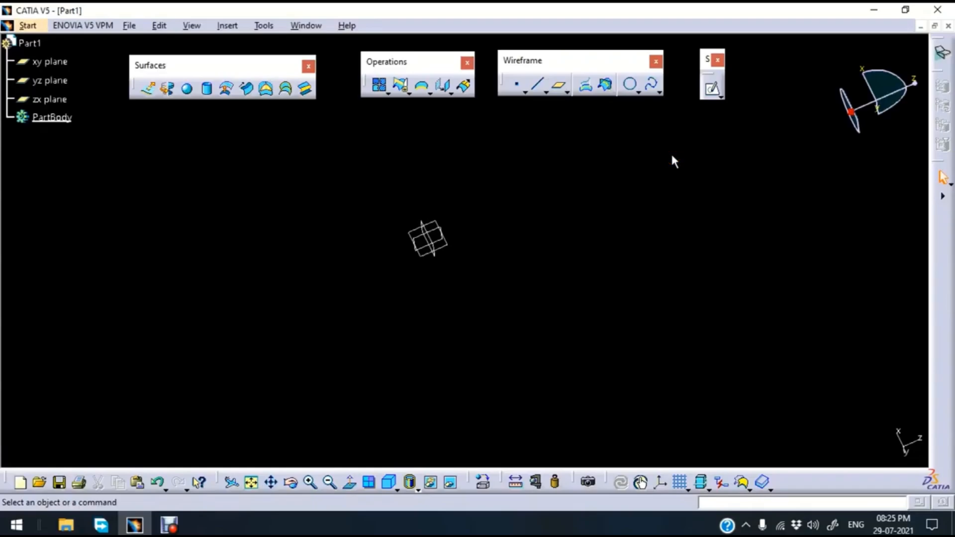
- Rearrange the Operations and Surfaces toolbars and detach the Split-Trim tools as a floating toolbar
{"action": "left_click", "coordinate": [403, 59]}
{"action": "left_click_drag", "start_coordinate": [404, 60], "coordinate": [396, 66]}
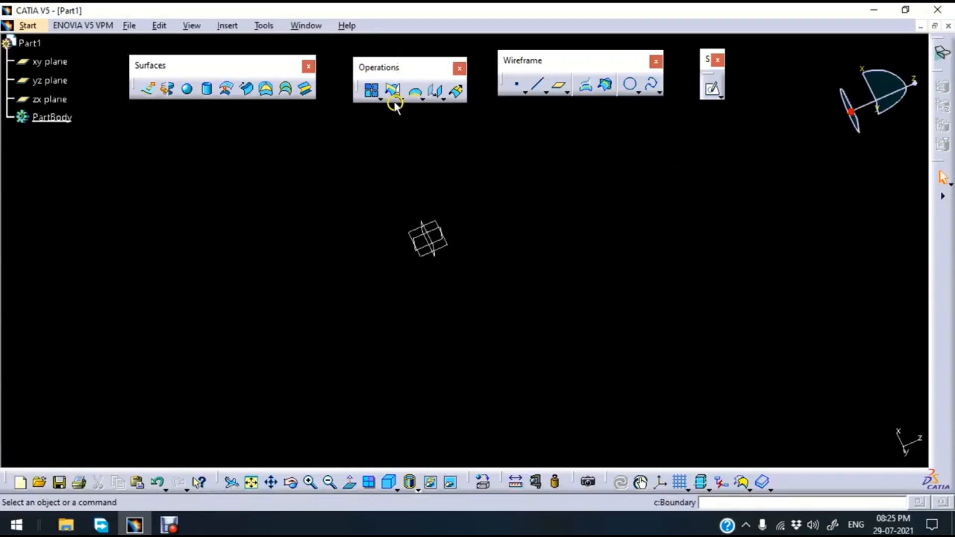
{"action": "left_click", "coordinate": [197, 66]}
{"action": "left_click_drag", "start_coordinate": [197, 66], "coordinate": [198, 69]}
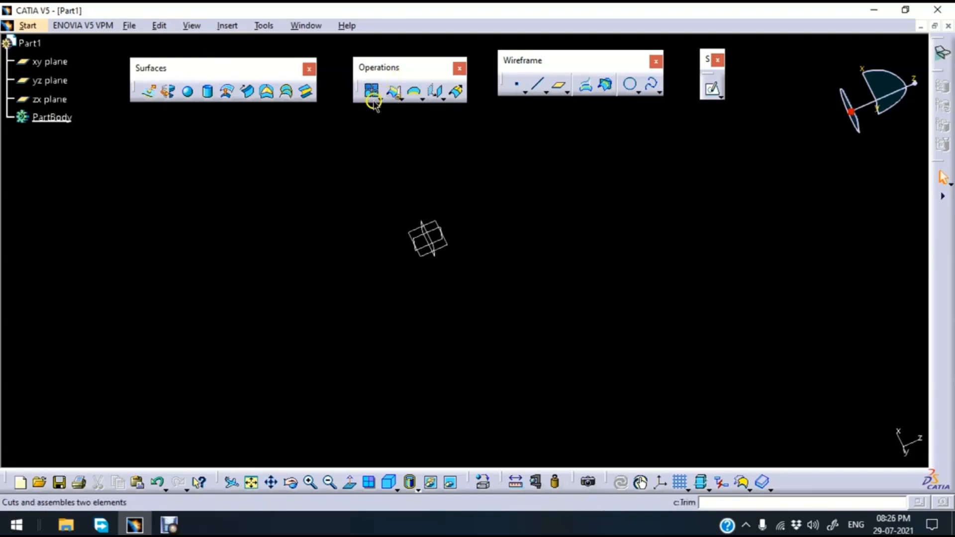
{"action": "left_click", "coordinate": [399, 99]}
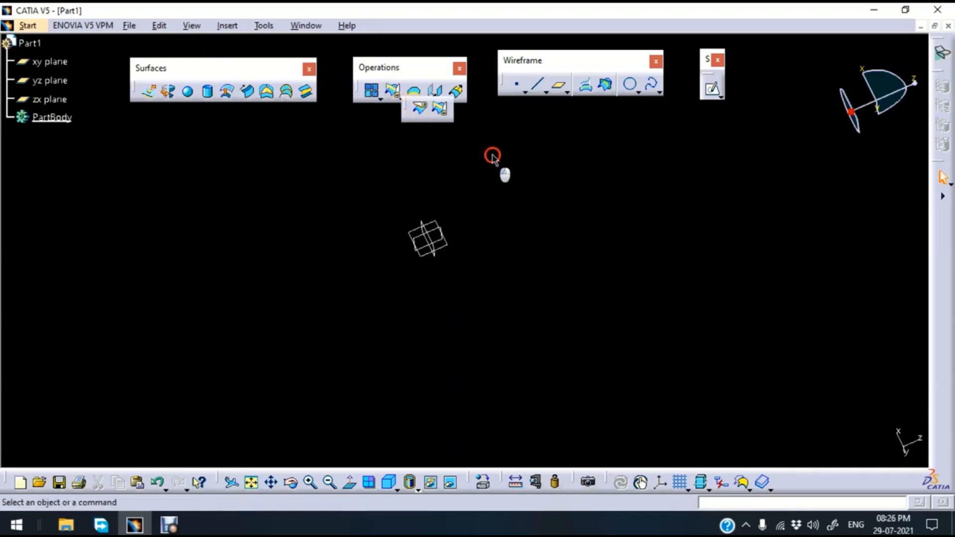
{"action": "left_click_drag", "start_coordinate": [493, 156], "coordinate": [495, 149]}
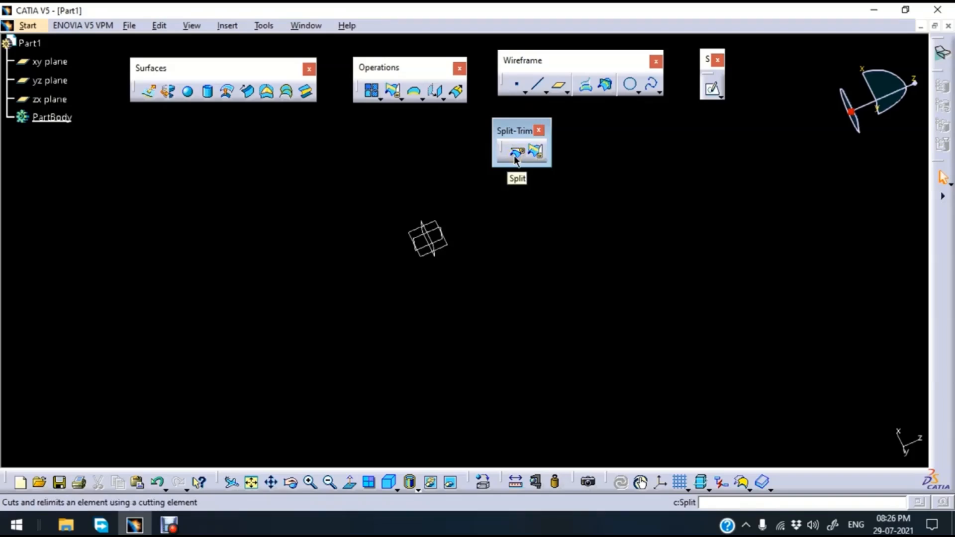
- Sketch a tall upright rectangle enclosing the origin on the zx plane and finish the sketch
{"action": "left_click", "coordinate": [433, 220]}
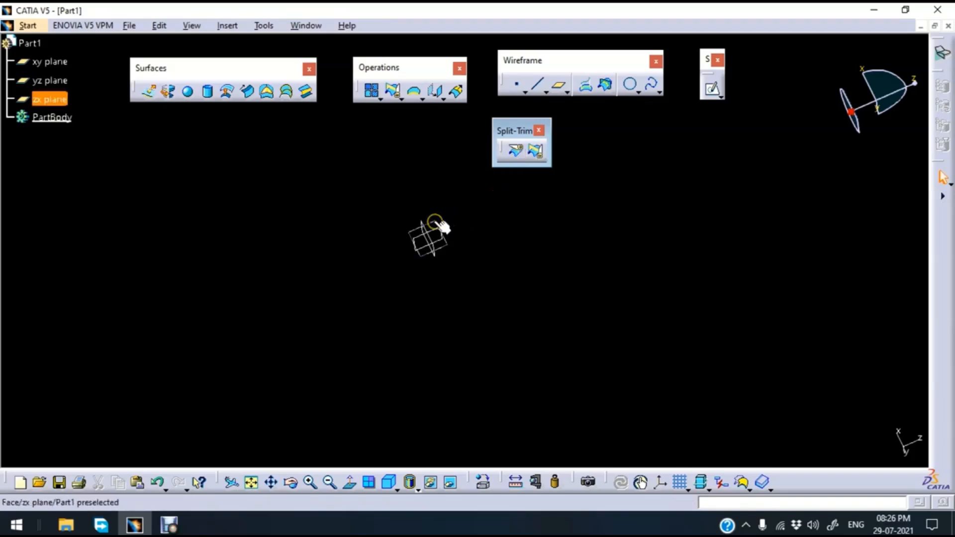
{"action": "left_click", "coordinate": [712, 88]}
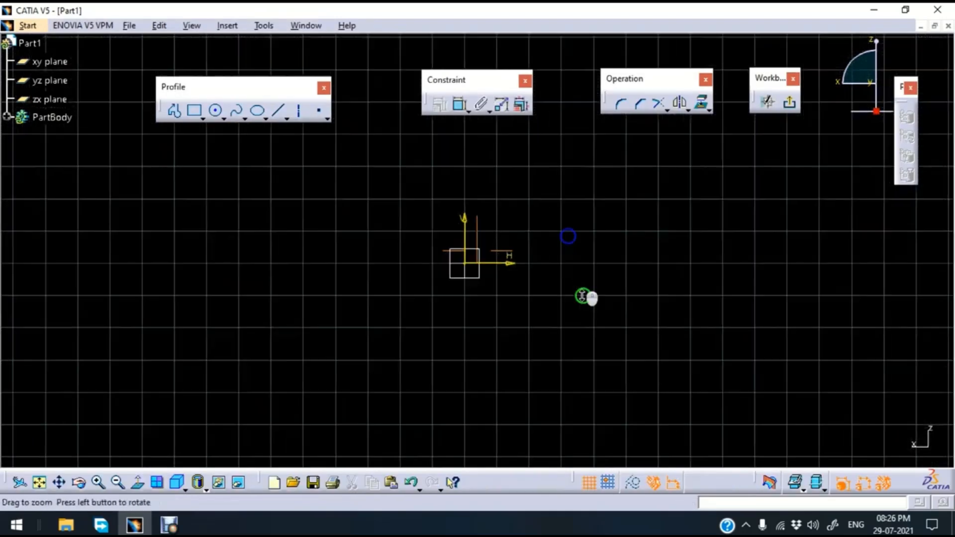
{"action": "left_click", "coordinate": [194, 110]}
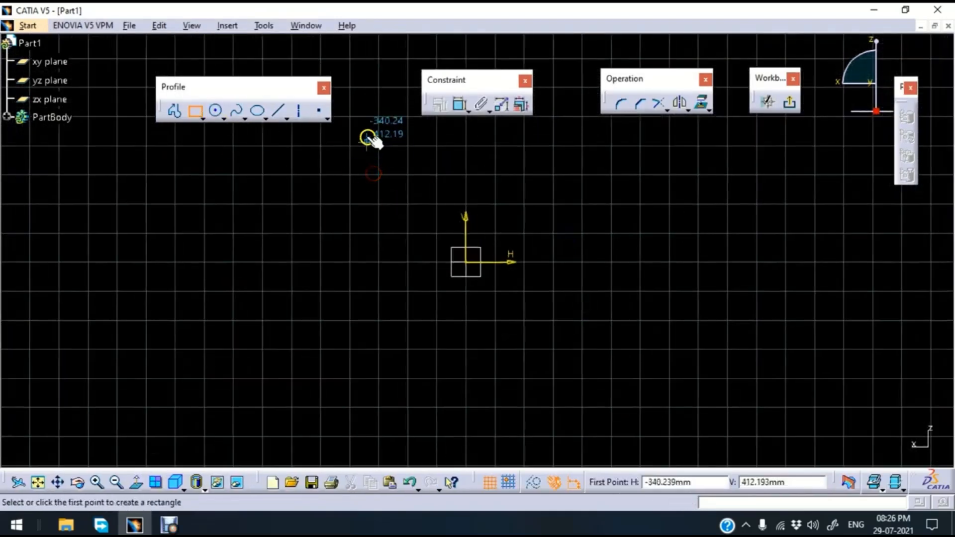
{"action": "left_click", "coordinate": [374, 131]}
{"action": "left_click", "coordinate": [576, 439]}
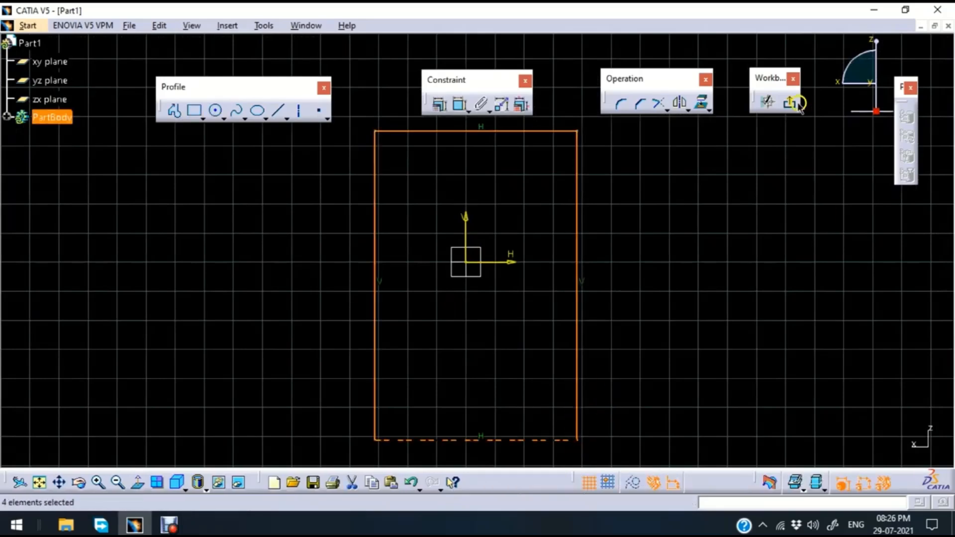
{"action": "left_click", "coordinate": [789, 102]}
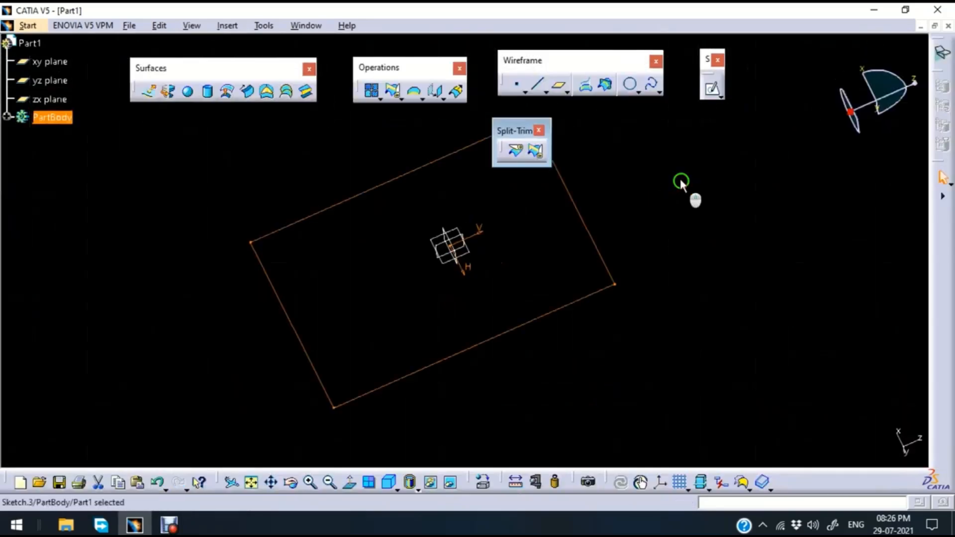
- Create a fill surface bounded by the rectangle sketch
{"action": "middle_click_drag", "start_coordinate": [680, 181], "coordinate": [656, 207]}
{"action": "left_click", "coordinate": [275, 149]}
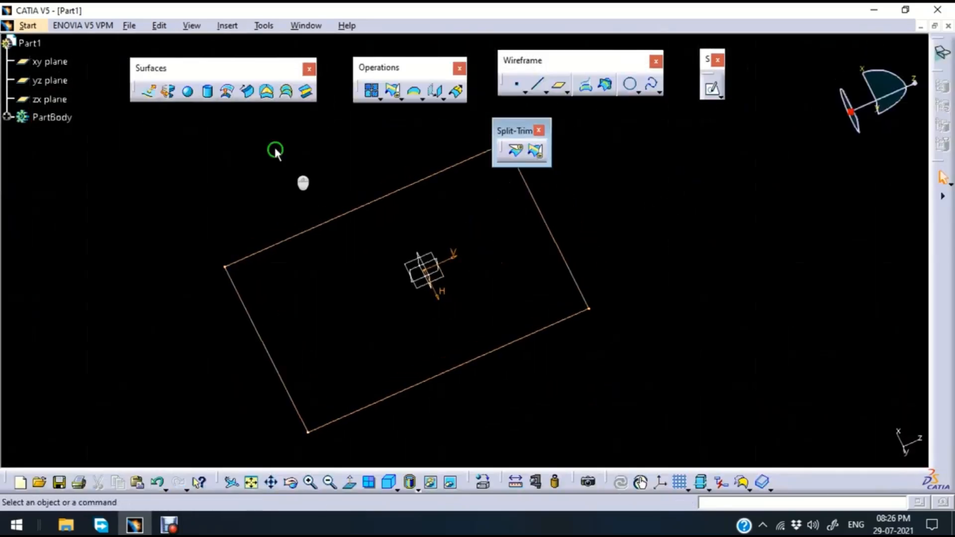
{"action": "left_click", "coordinate": [268, 92]}
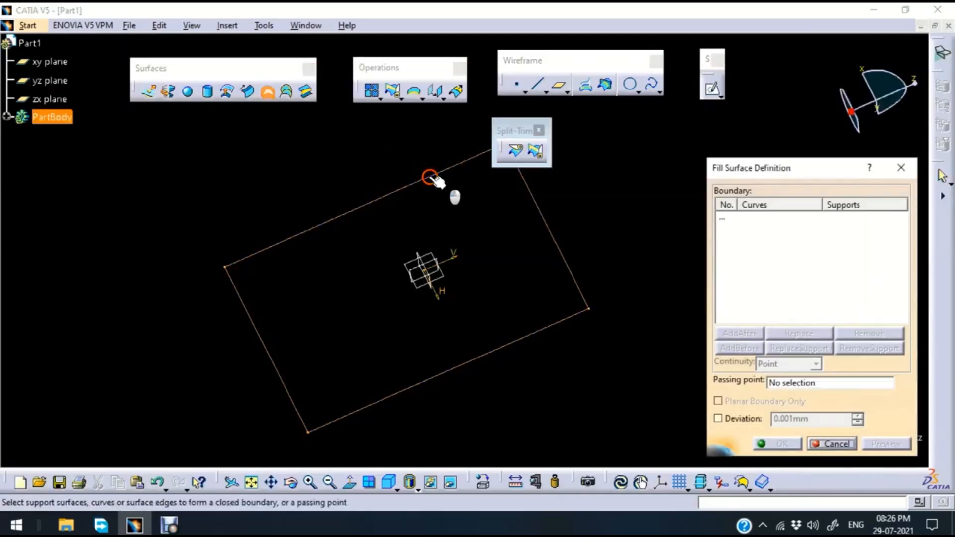
{"action": "left_click", "coordinate": [429, 177]}
{"action": "left_click", "coordinate": [778, 443]}
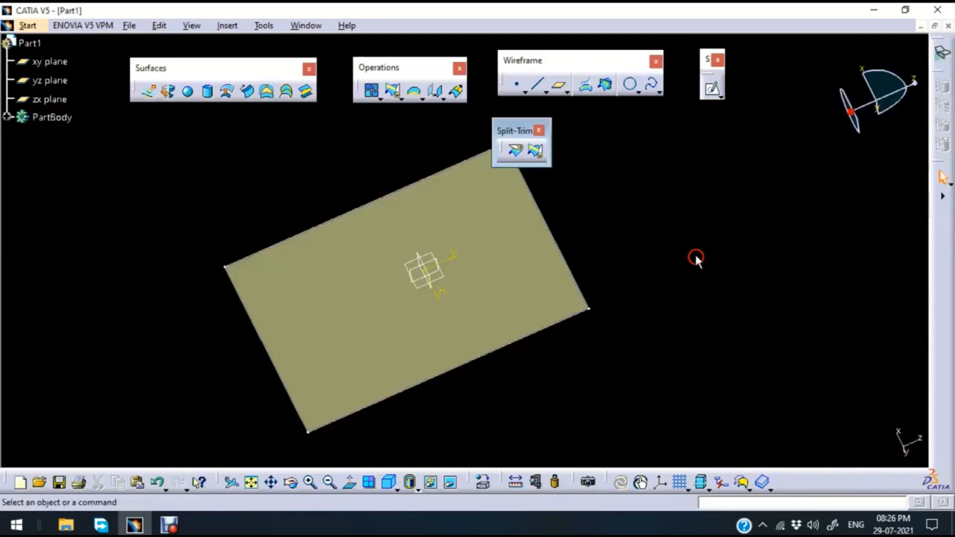
- Sketch a horizontal line on the zx plane across the filled rectangle's full width, just below the origin, and finish the sketch
{"action": "middle_click_drag", "start_coordinate": [676, 348], "coordinate": [459, 318]}
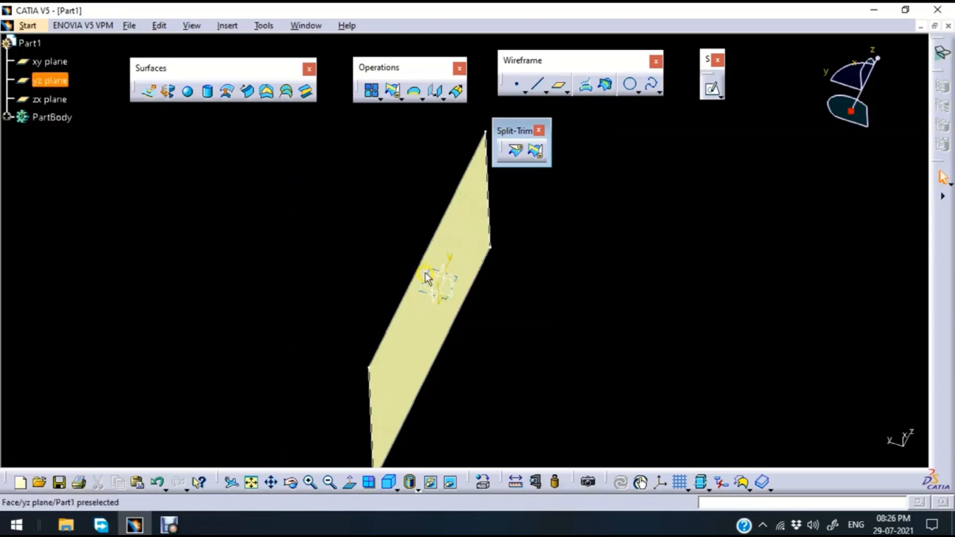
{"action": "middle_click_drag", "start_coordinate": [343, 219], "coordinate": [580, 352]}
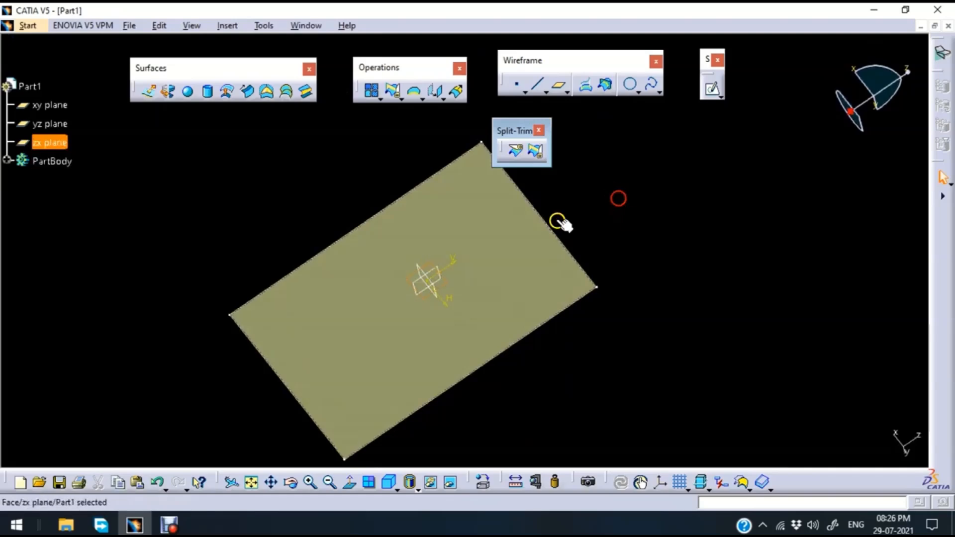
{"action": "left_click", "coordinate": [453, 289]}
{"action": "left_click", "coordinate": [712, 89]}
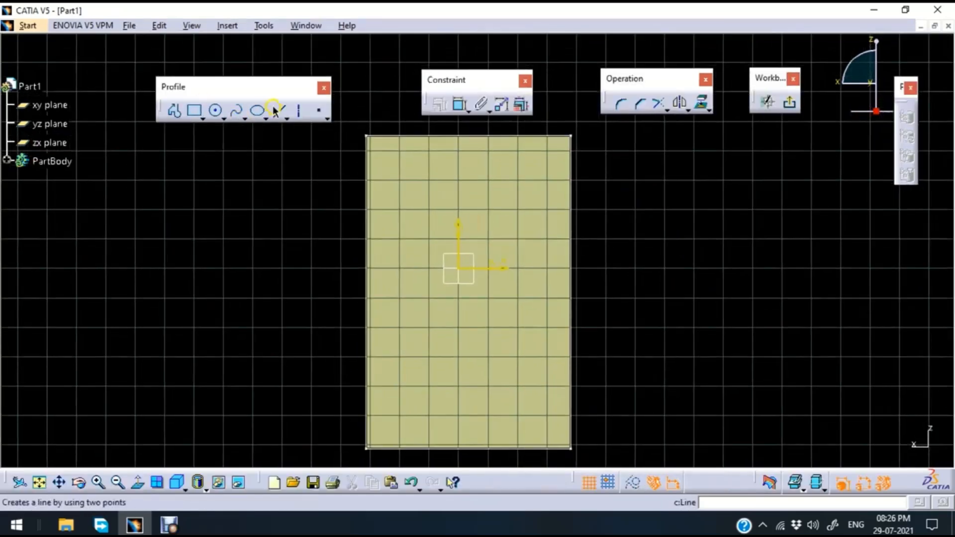
{"action": "left_click", "coordinate": [278, 110]}
{"action": "left_click", "coordinate": [369, 295]}
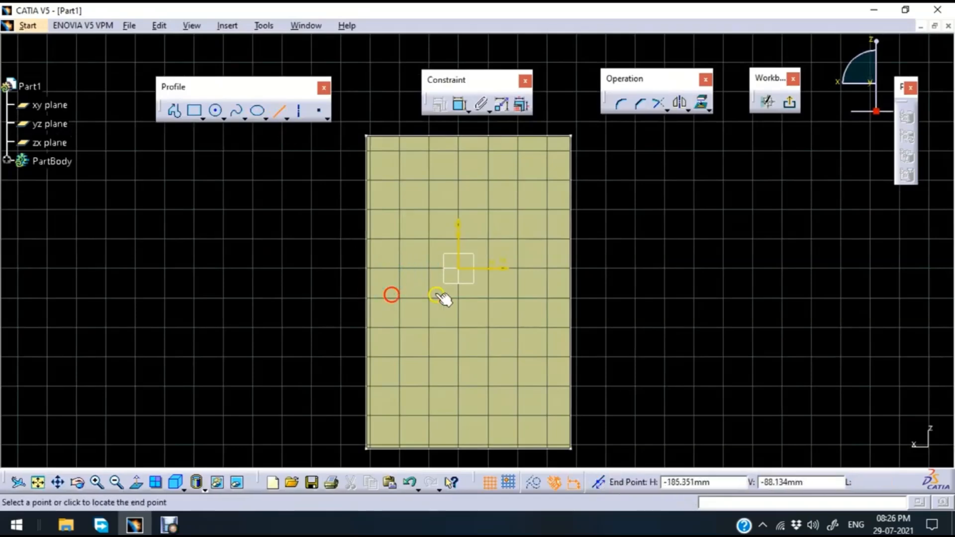
{"action": "left_click", "coordinate": [570, 295]}
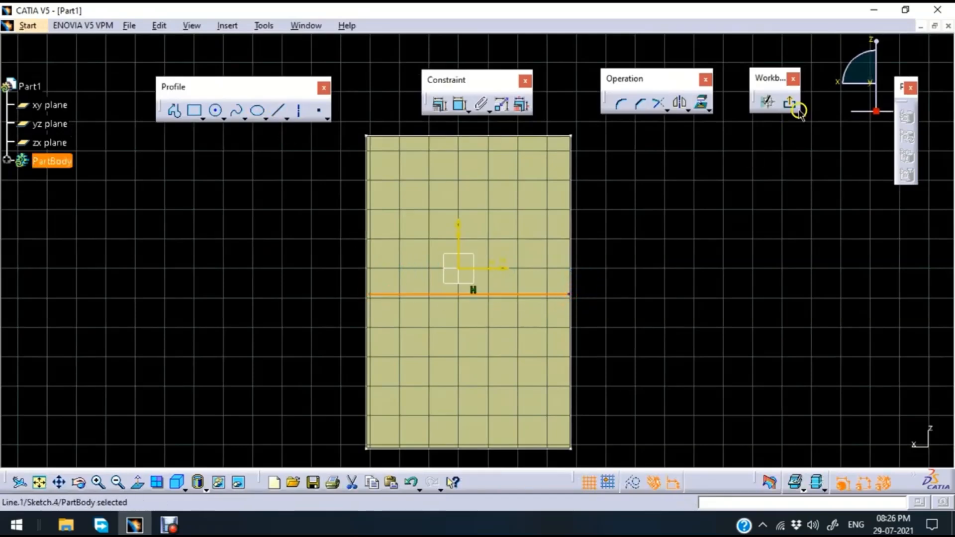
{"action": "left_click", "coordinate": [791, 105]}
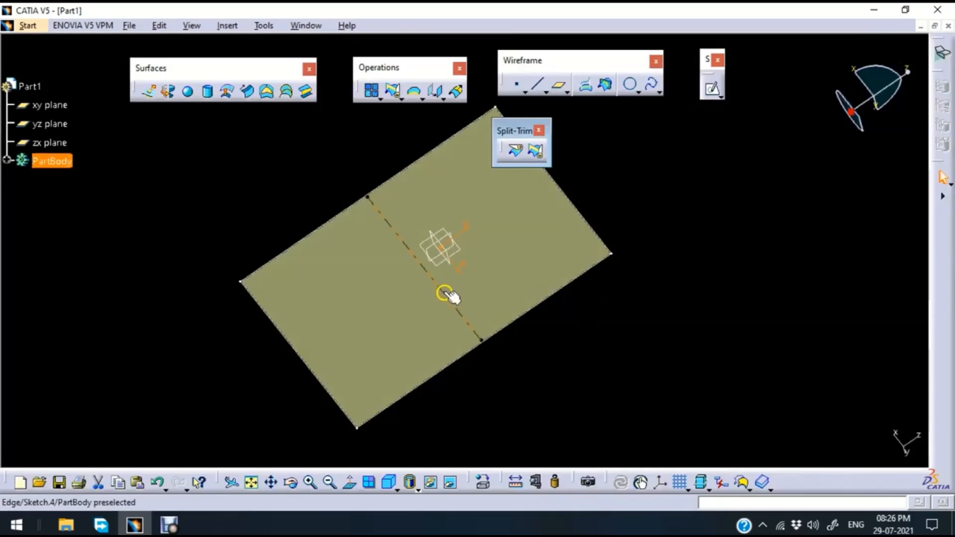
- Extrude the line sketch as a surface normal to the sketch, with Limit 1 and Limit 2 at 500 mm and Mirrored Extent off
{"action": "left_click", "coordinate": [149, 92]}
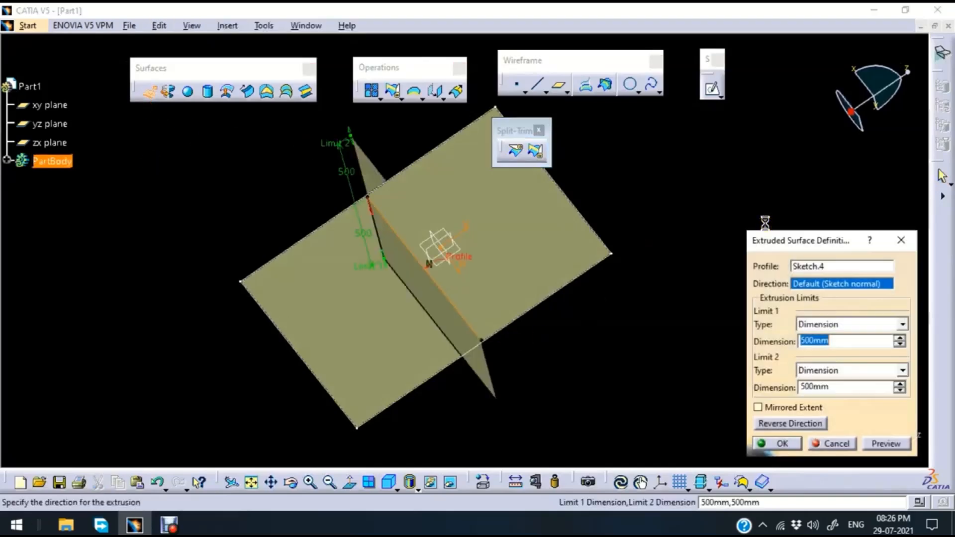
{"action": "middle_click_drag", "start_coordinate": [693, 301], "coordinate": [679, 330]}
{"action": "left_click", "coordinate": [831, 340]}
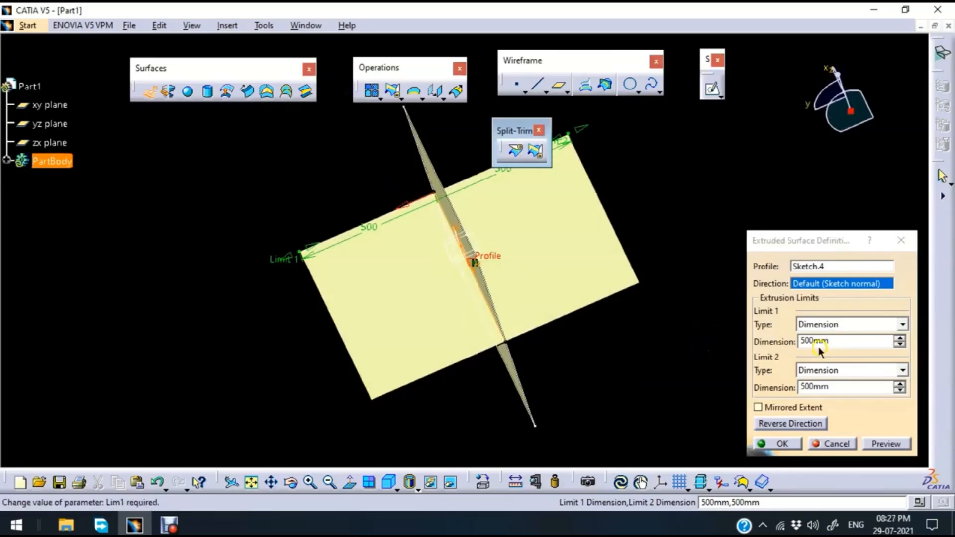
{"action": "left_click", "coordinate": [774, 407]}
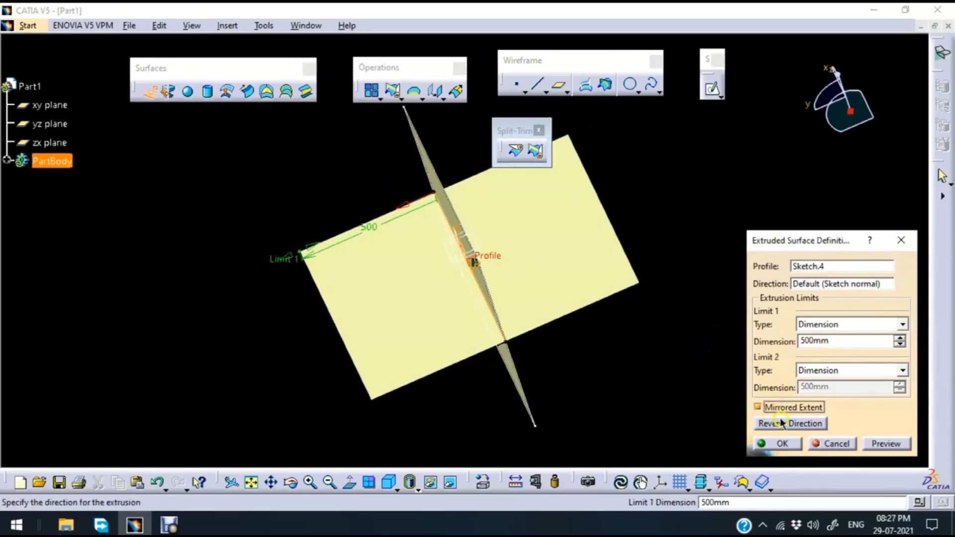
{"action": "left_click_drag", "start_coordinate": [855, 340], "coordinate": [792, 337]}
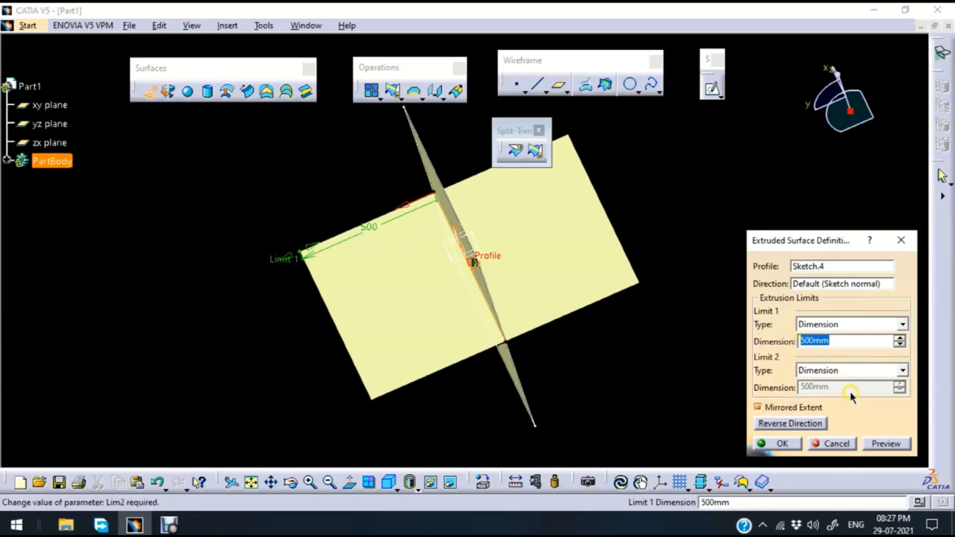
{"action": "left_click", "coordinate": [756, 407]}
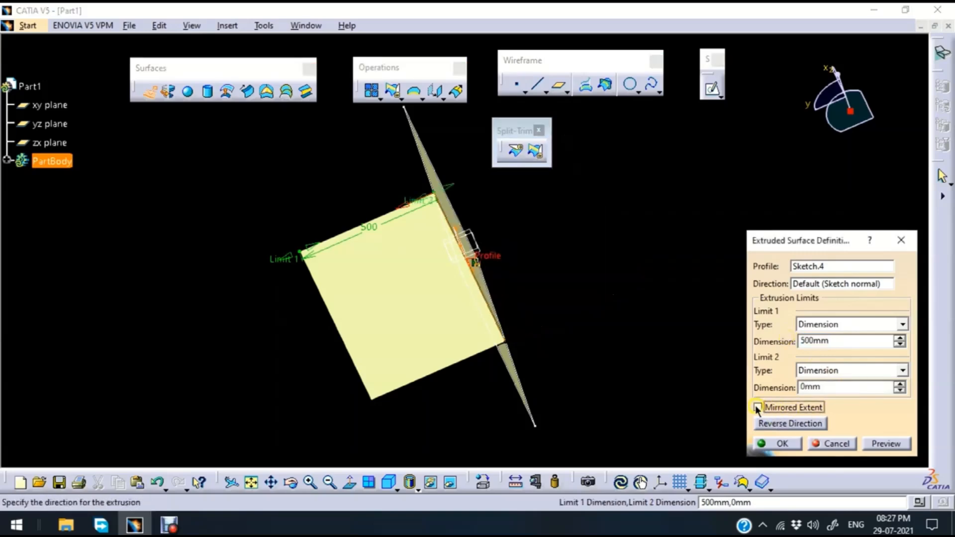
{"action": "left_click_drag", "start_coordinate": [831, 387], "coordinate": [758, 393]}
{"action": "type", "text": "50"}
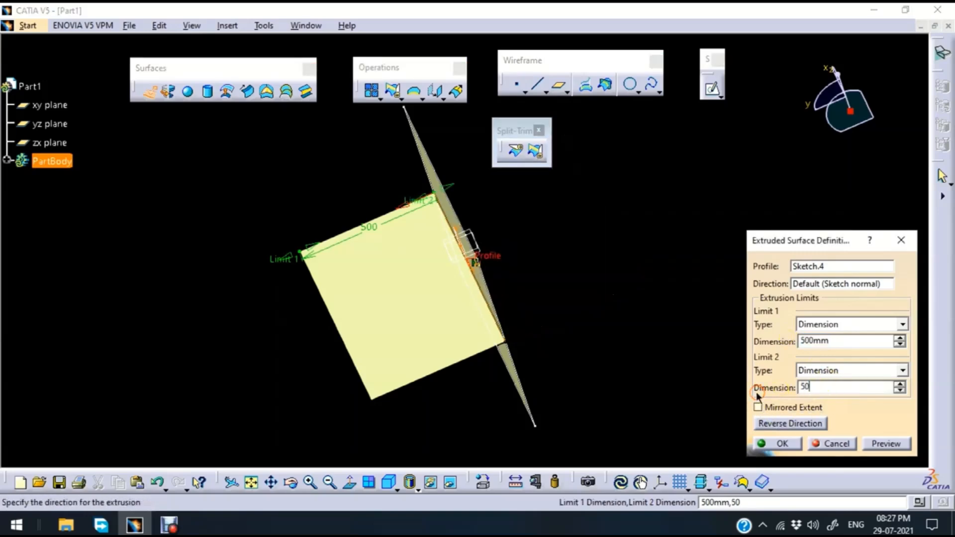
{"action": "type", "text": "0"}
{"action": "key", "text": "Return"}
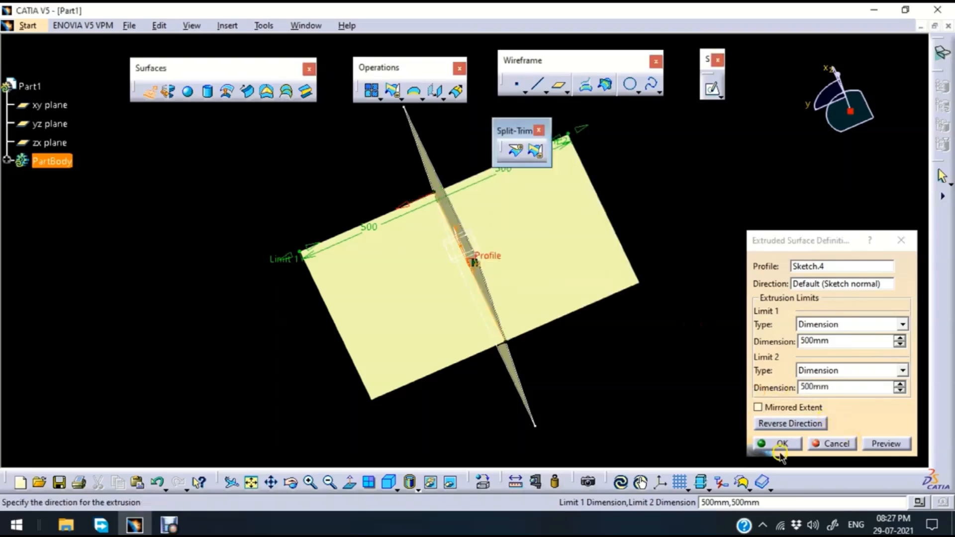
{"action": "left_click", "coordinate": [784, 443]}
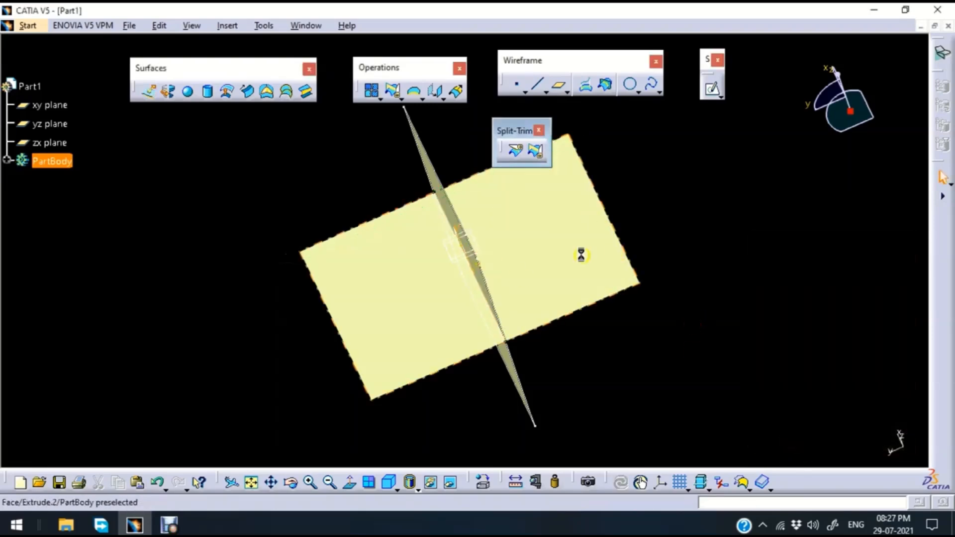
- Set up a split of the extruded surface, using the horizontal line sketch as the cutting element
{"action": "middle_click_drag", "start_coordinate": [723, 217], "coordinate": [596, 251]}
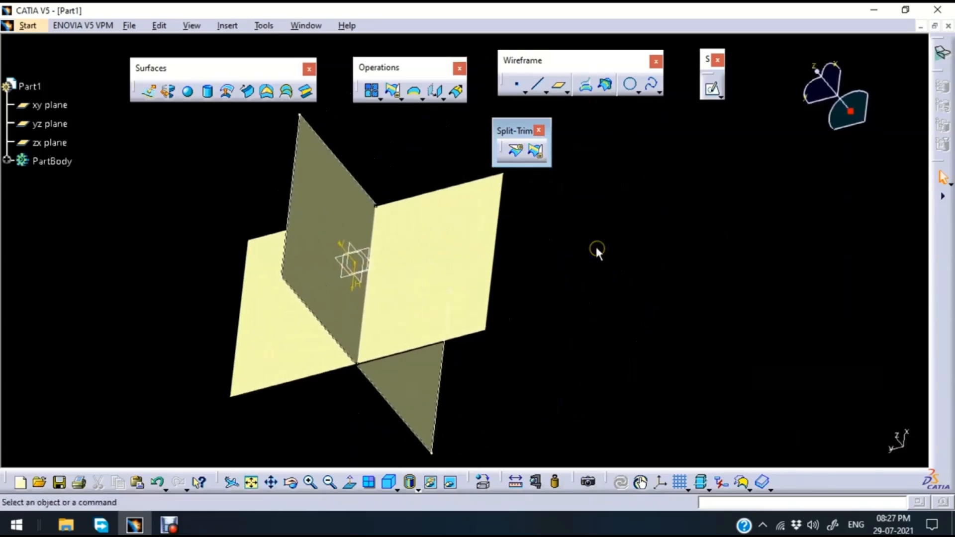
{"action": "left_click", "coordinate": [516, 153]}
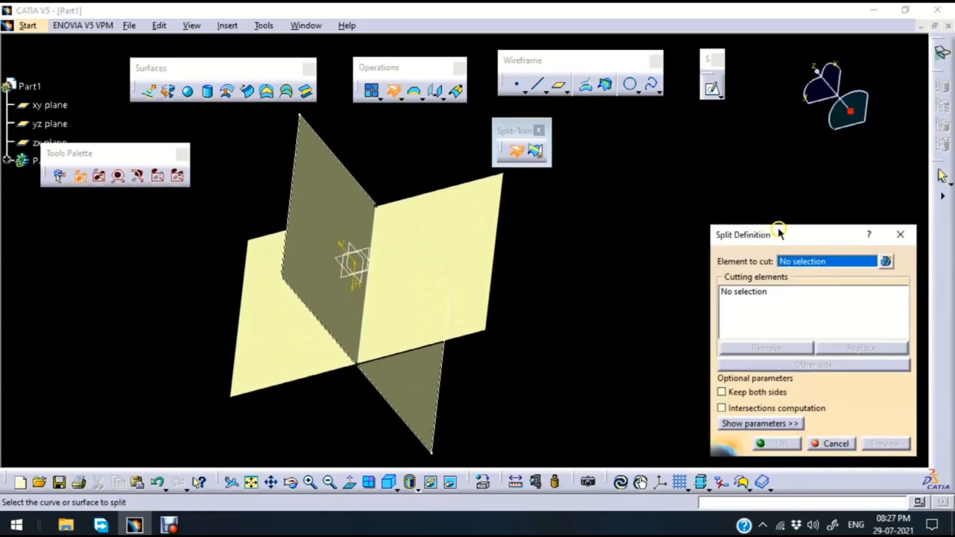
{"action": "left_click_drag", "start_coordinate": [778, 234], "coordinate": [757, 207]}
{"action": "left_click", "coordinate": [777, 234]}
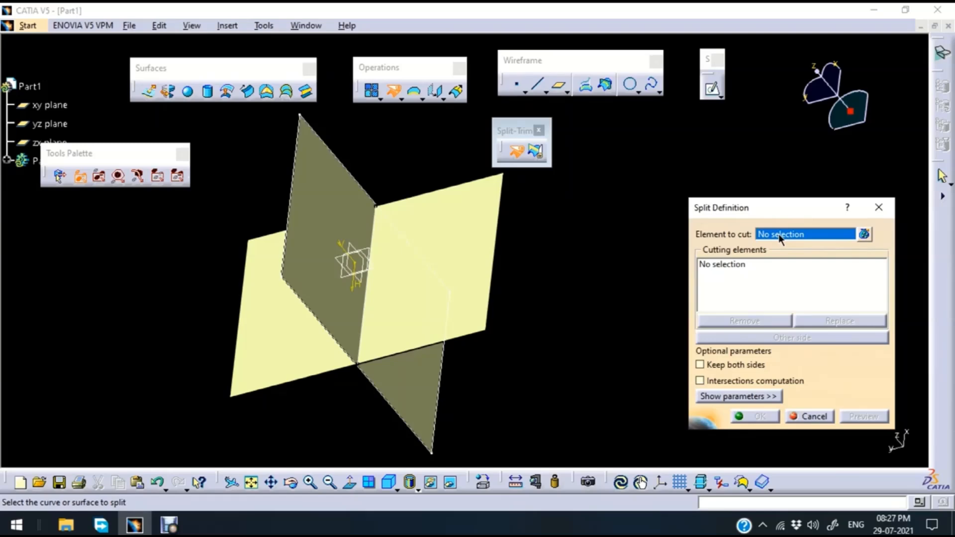
{"action": "left_click", "coordinate": [472, 262]}
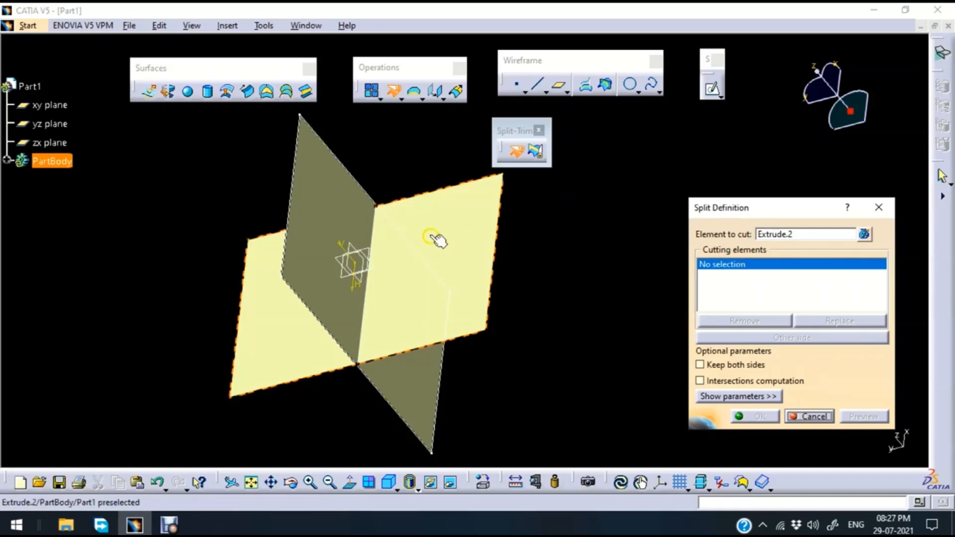
{"action": "left_click", "coordinate": [374, 227]}
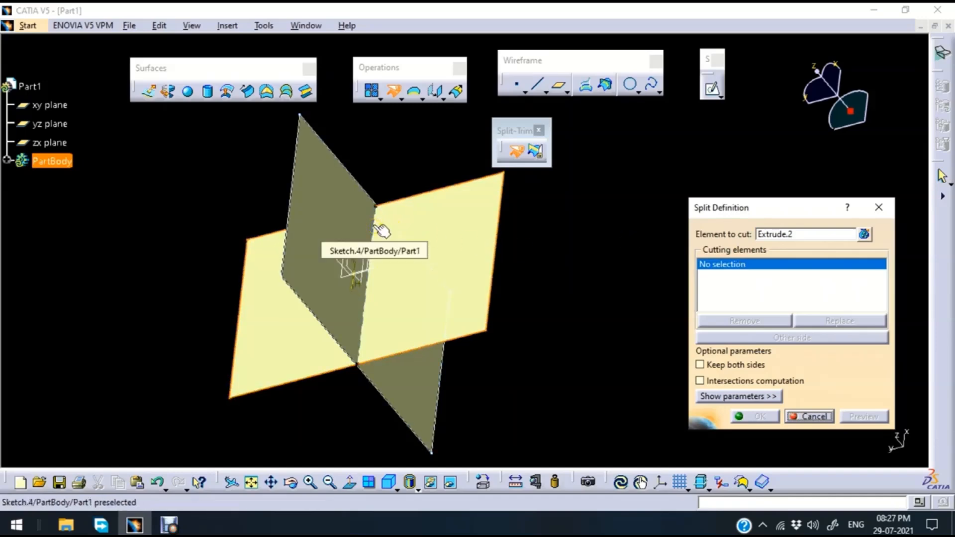
{"action": "left_click", "coordinate": [380, 229]}
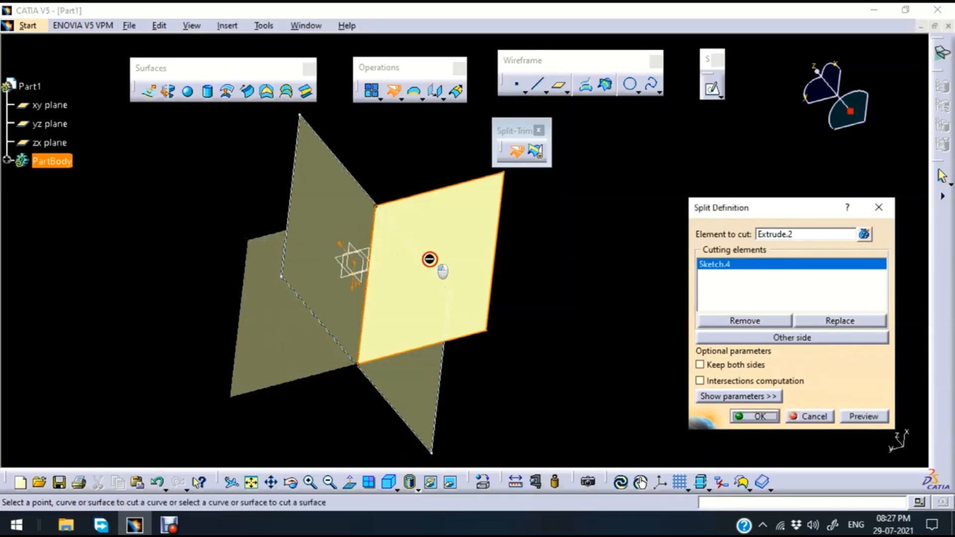
{"action": "left_click", "coordinate": [281, 315]}
{"action": "middle_click_drag", "start_coordinate": [545, 372], "coordinate": [583, 325]}
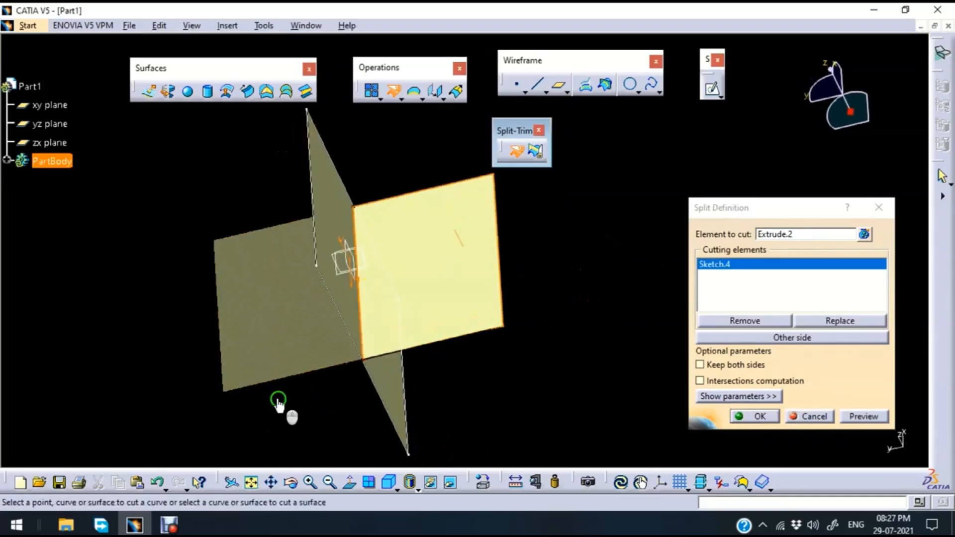
{"action": "middle_click_drag", "start_coordinate": [279, 400], "coordinate": [346, 305]}
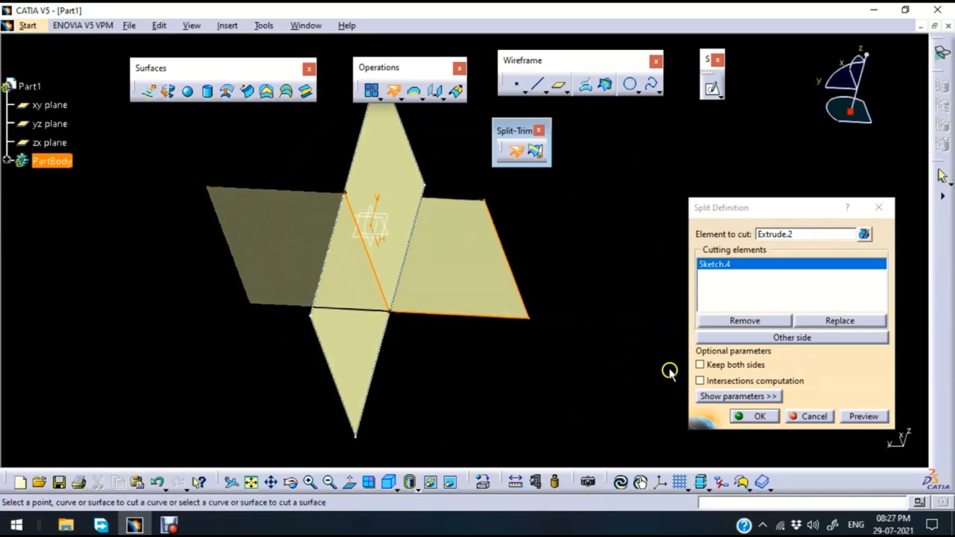
- Keep both sides of the extruded surface in the split and finish the operation
{"action": "left_click", "coordinate": [699, 364]}
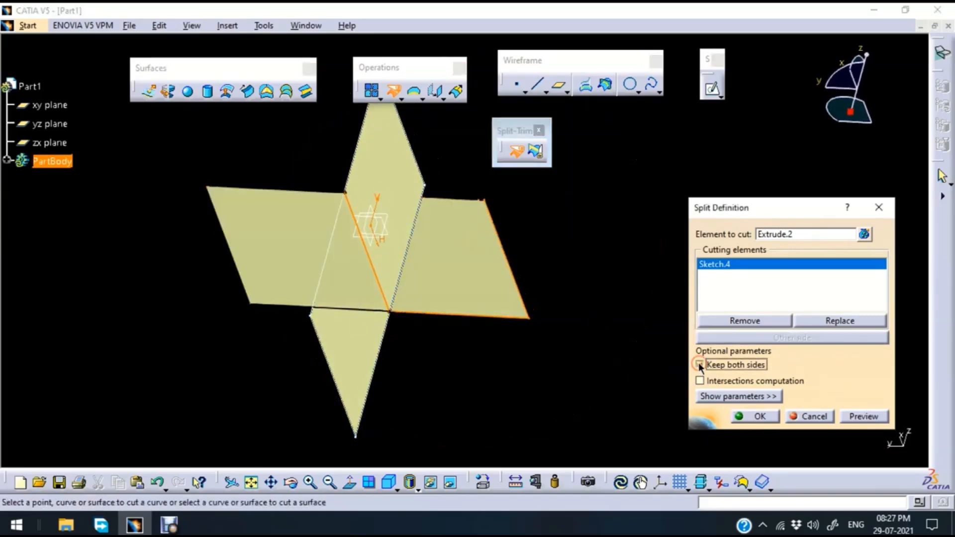
{"action": "middle_click_drag", "start_coordinate": [510, 396], "coordinate": [443, 364]}
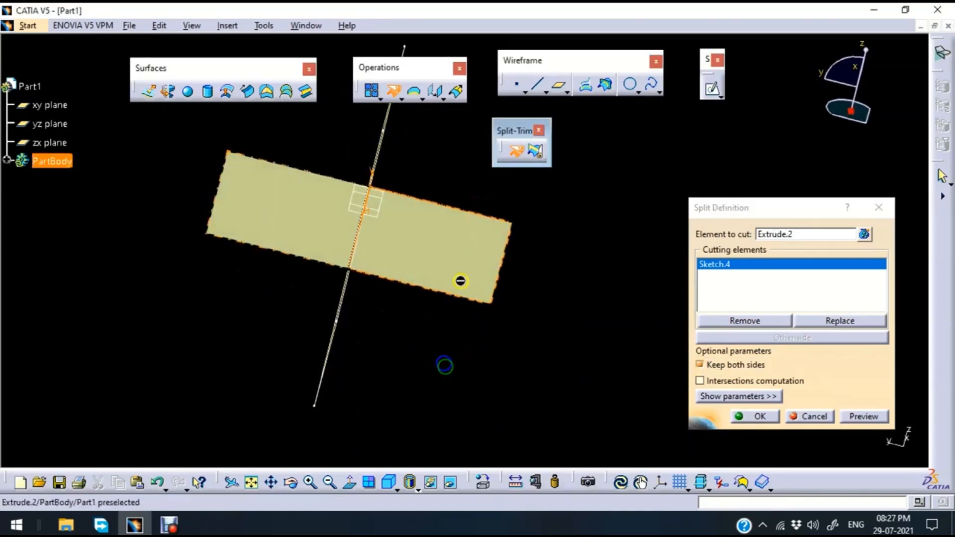
{"action": "mouse_move", "coordinate": [446, 326]}
{"action": "middle_mouse_down"}
{"action": "mouse_move", "coordinate": [441, 356]}
{"action": "mouse_move", "coordinate": [401, 410]}
{"action": "mouse_move", "coordinate": [441, 313]}
{"action": "middle_mouse_up"}
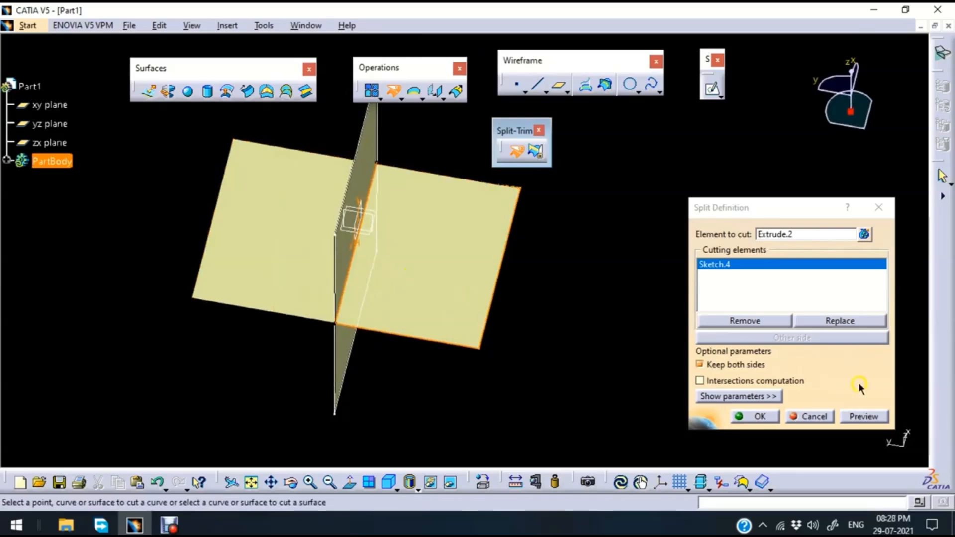
{"action": "left_click", "coordinate": [763, 416]}
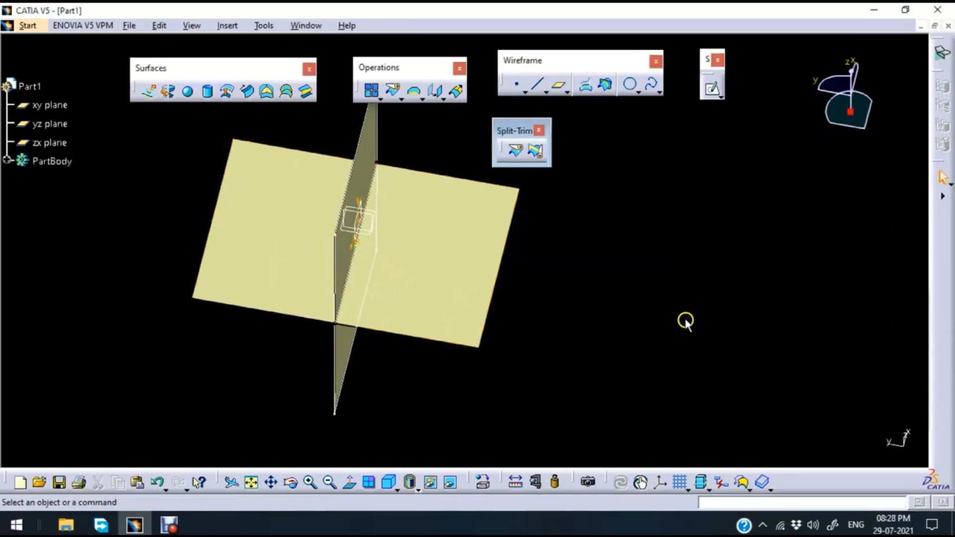
- Select each half of the split extruded surface in turn to check whether they are separate
{"action": "left_click", "coordinate": [470, 256]}
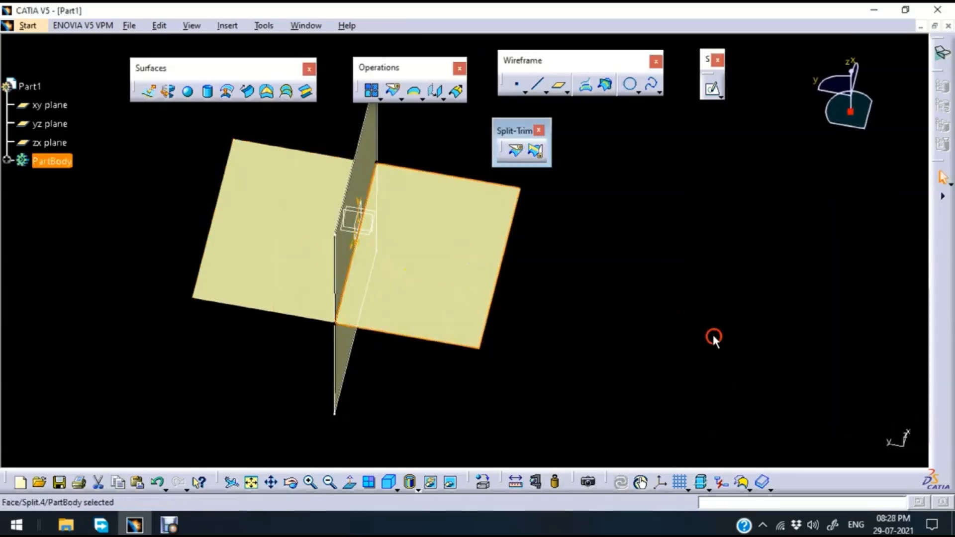
{"action": "left_click", "coordinate": [256, 241]}
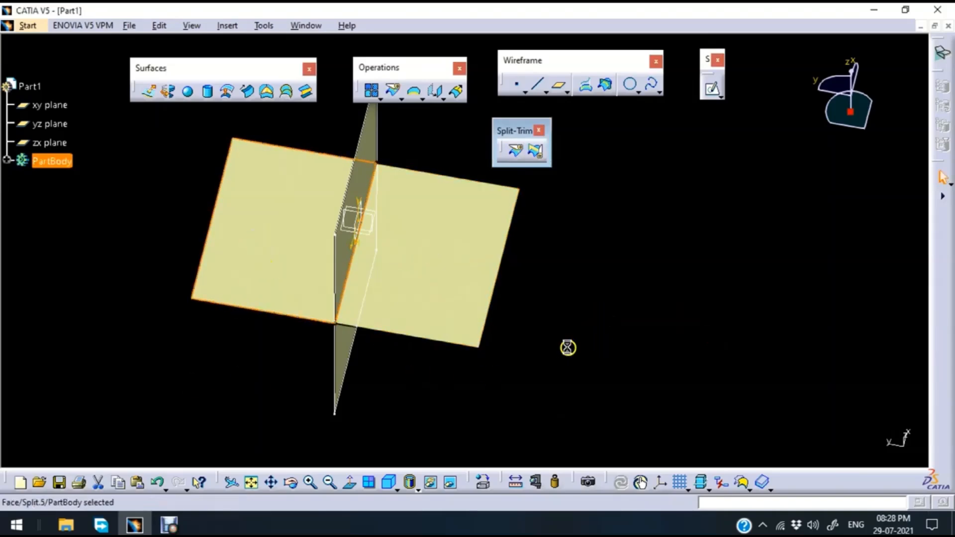
{"action": "left_click", "coordinate": [568, 346]}
{"action": "middle_click_drag", "start_coordinate": [578, 351], "coordinate": [696, 339]}
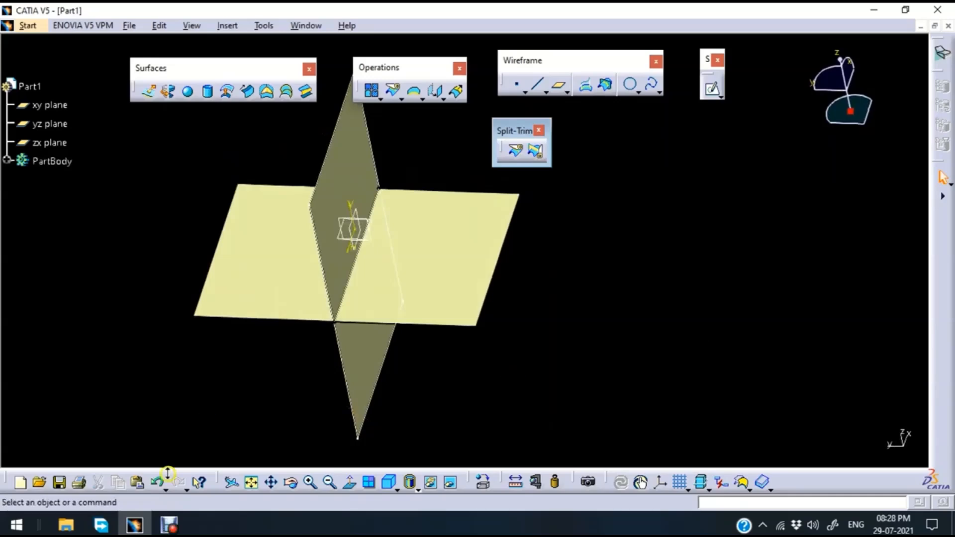
- Undo the most recent split operation
{"action": "left_click", "coordinate": [156, 483]}
{"action": "left_click", "coordinate": [157, 483]}
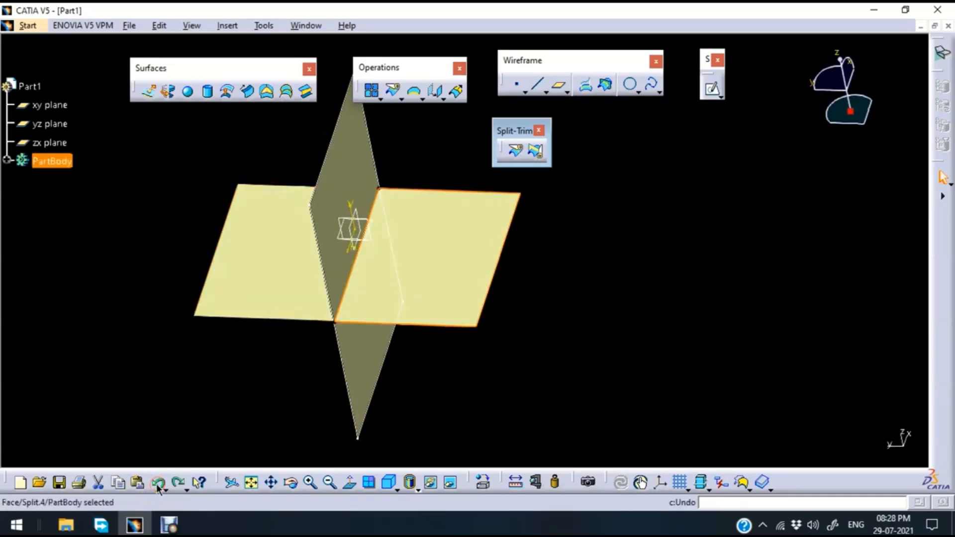
{"action": "left_click", "coordinate": [157, 485]}
- Expand PartBody in the specification tree, delete Split.4 and check that the extruded surface is whole
{"action": "left_click", "coordinate": [7, 157]}
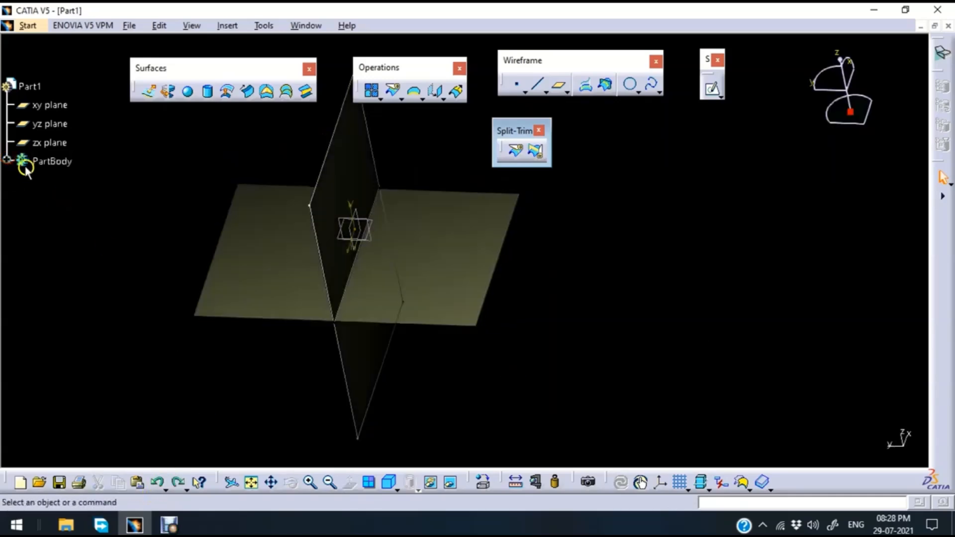
{"action": "left_click", "coordinate": [7, 151]}
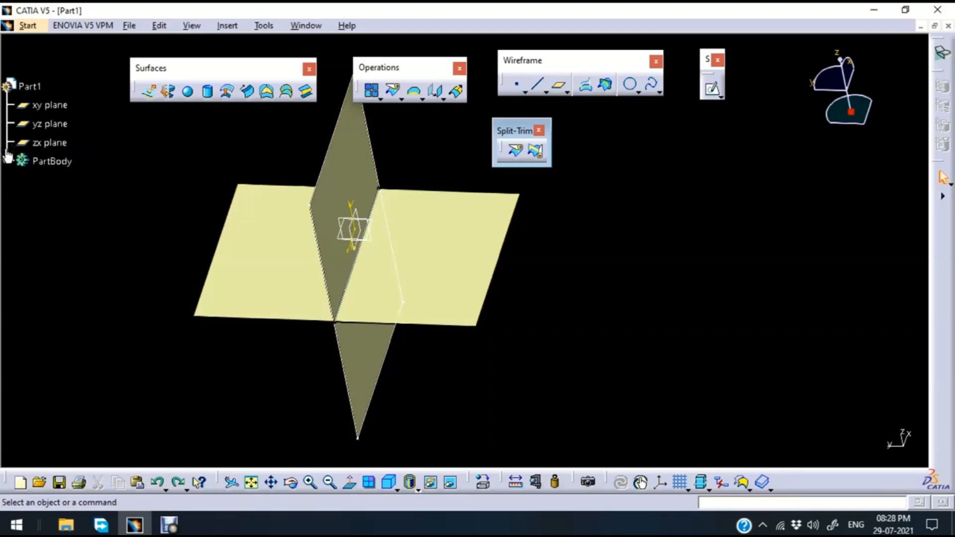
{"action": "left_click", "coordinate": [8, 156]}
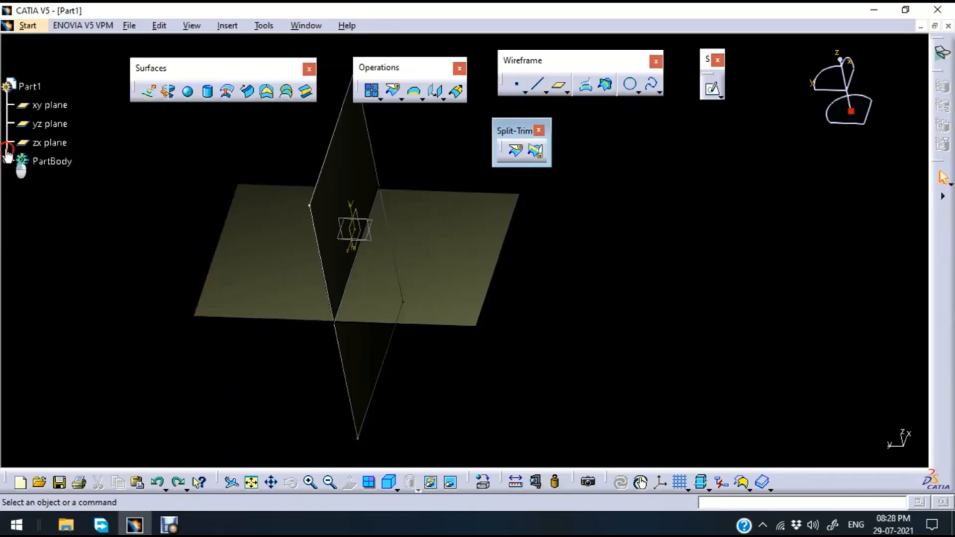
{"action": "left_click", "coordinate": [7, 150]}
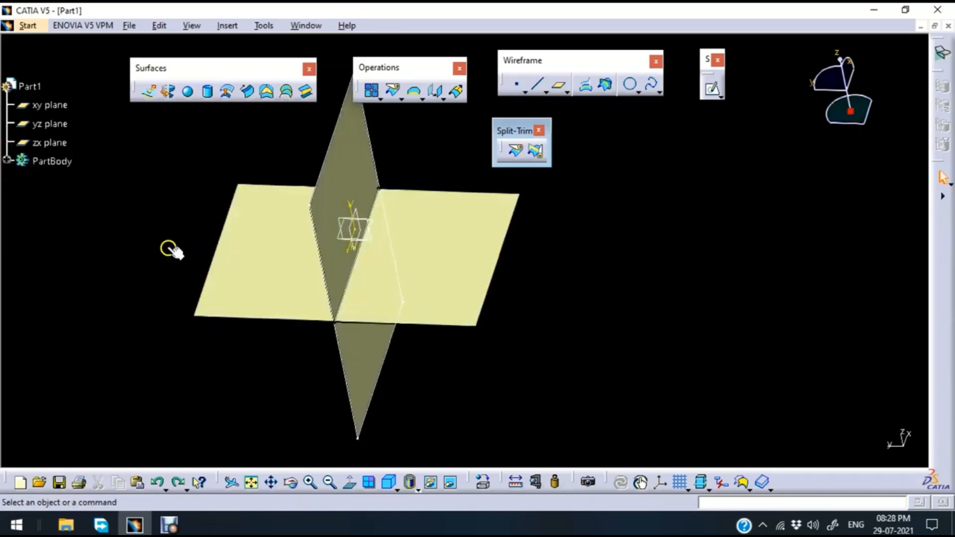
{"action": "left_click", "coordinate": [7, 160]}
{"action": "left_click", "coordinate": [68, 253]}
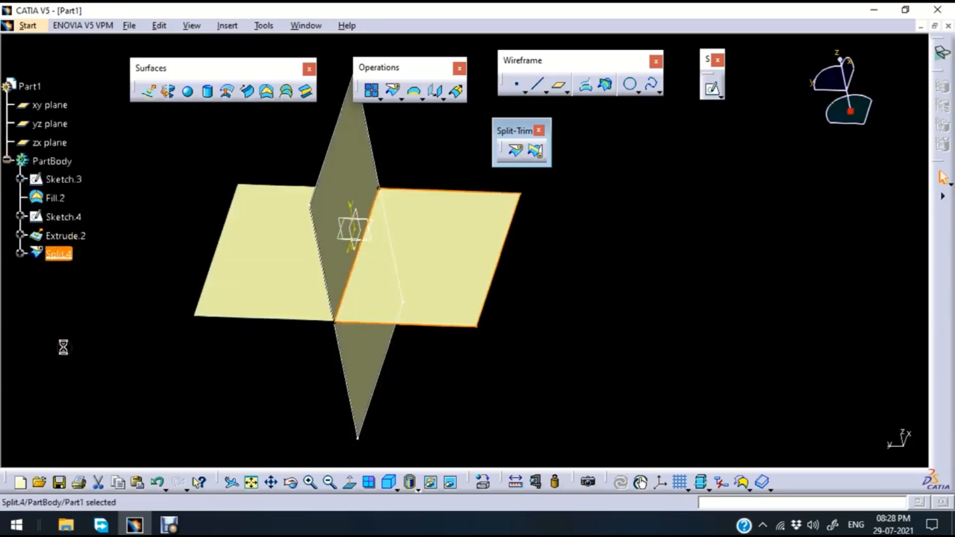
{"action": "key", "text": "Delete"}
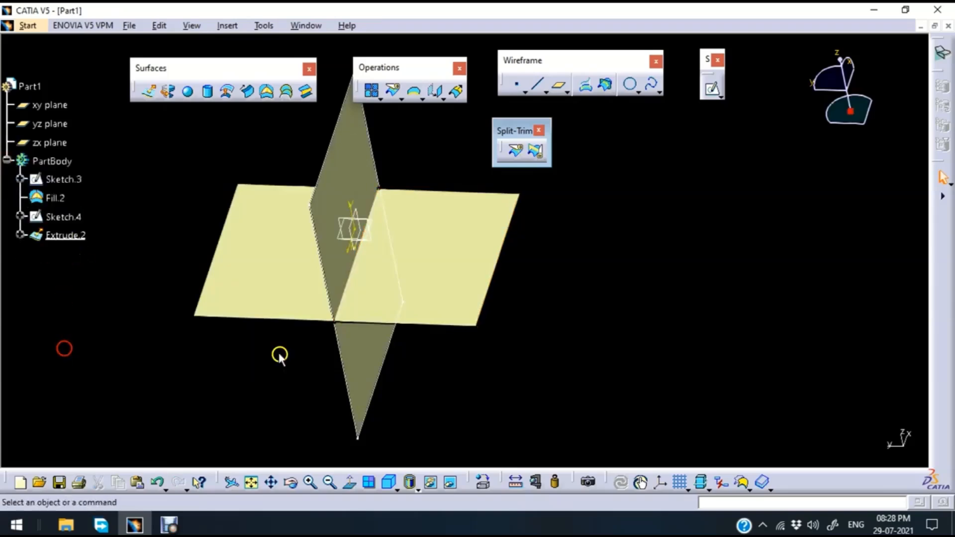
{"action": "left_click", "coordinate": [481, 245]}
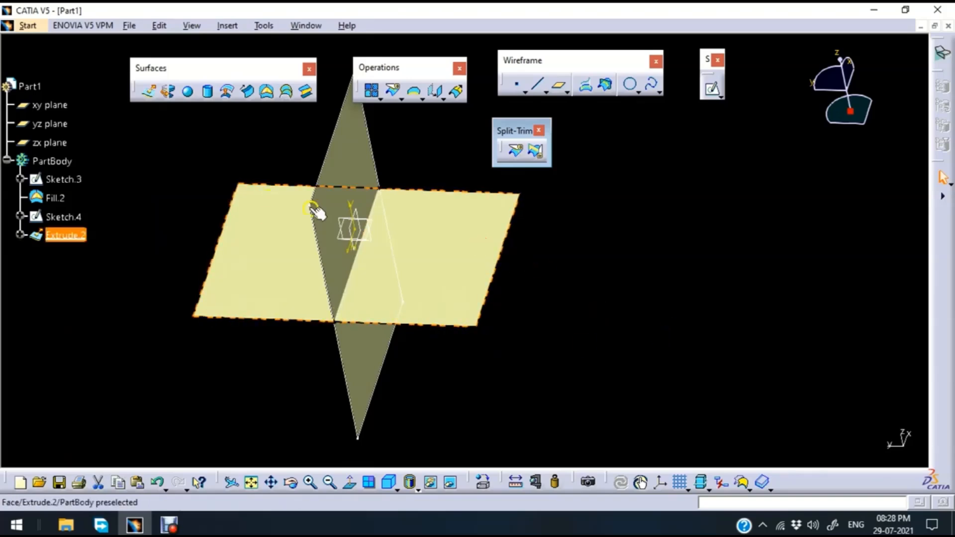
{"action": "left_click", "coordinate": [647, 338]}
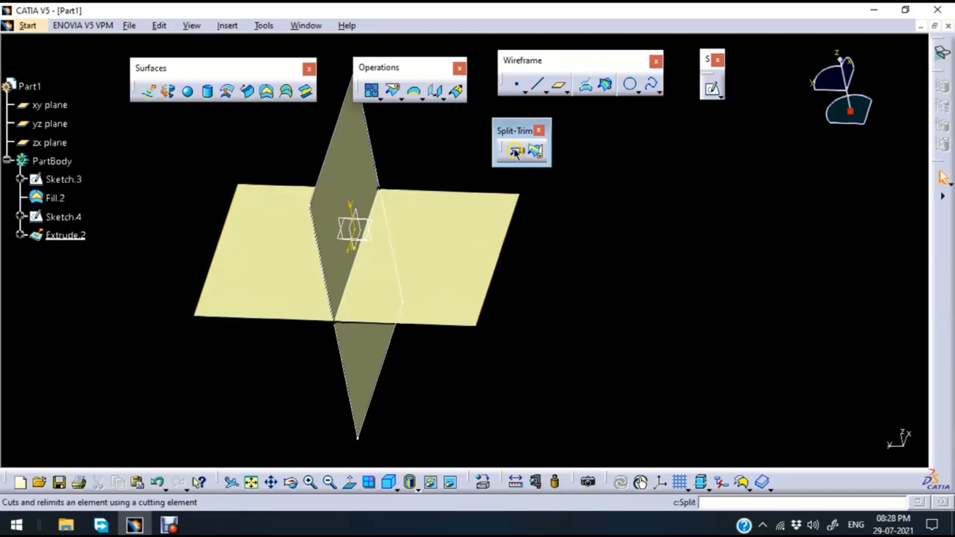
- Set up a Standard trim between the extruded surface and the fill surface
{"action": "left_click", "coordinate": [538, 158]}
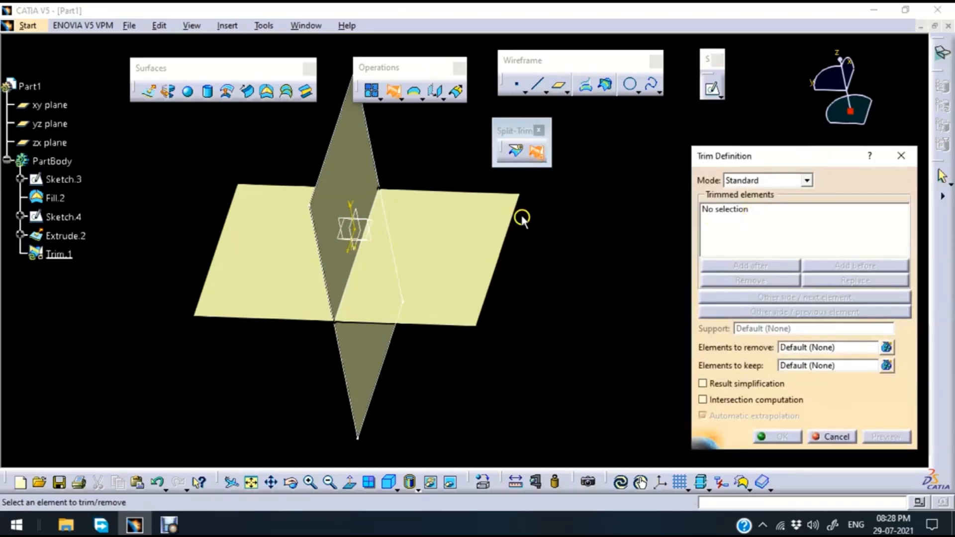
{"action": "left_click", "coordinate": [477, 220]}
{"action": "left_click", "coordinate": [352, 172]}
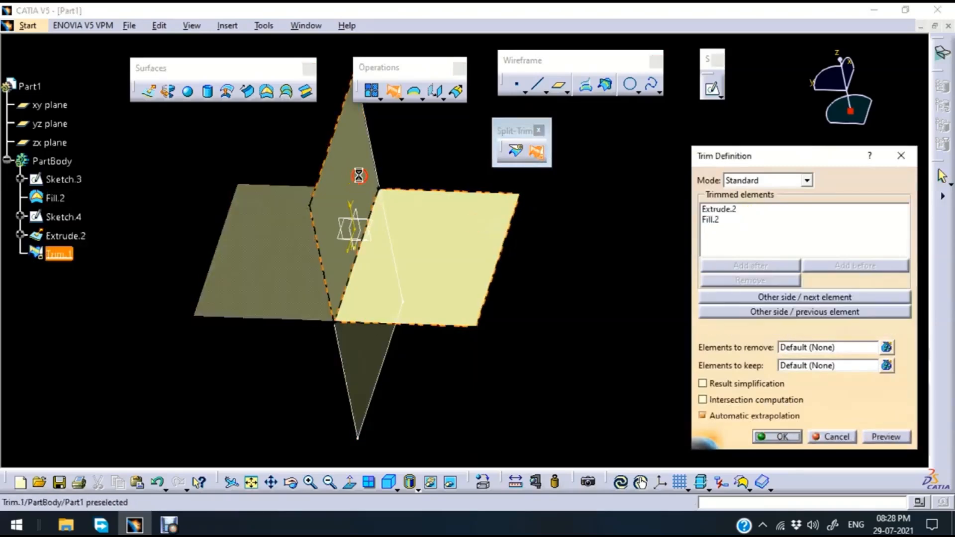
{"action": "middle_click_drag", "start_coordinate": [273, 393], "coordinate": [373, 273]}
{"action": "mouse_move", "coordinate": [428, 389]}
{"action": "middle_mouse_down"}
{"action": "mouse_move", "coordinate": [460, 330]}
{"action": "mouse_move", "coordinate": [539, 265]}
{"action": "mouse_move", "coordinate": [428, 388]}
{"action": "middle_mouse_up"}
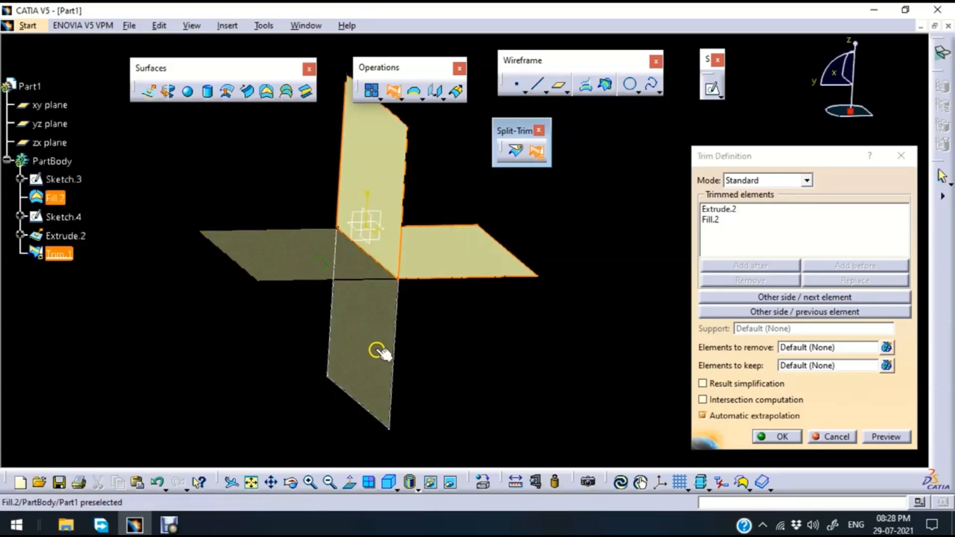
- Switch the kept side of both trimmed surfaces, keeping the fill's lower part and the extrusion's opposite half, and finish the trim
{"action": "left_click", "coordinate": [794, 297]}
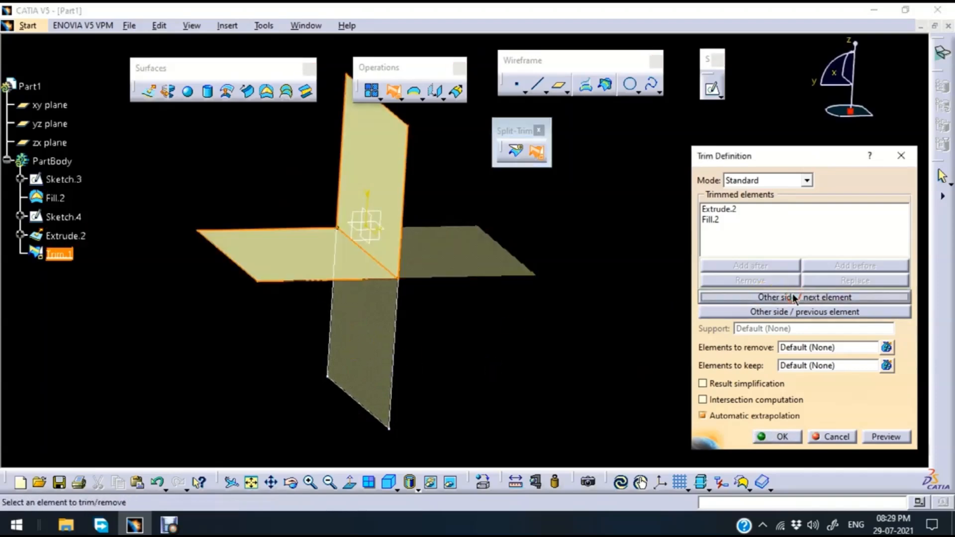
{"action": "left_click", "coordinate": [796, 311]}
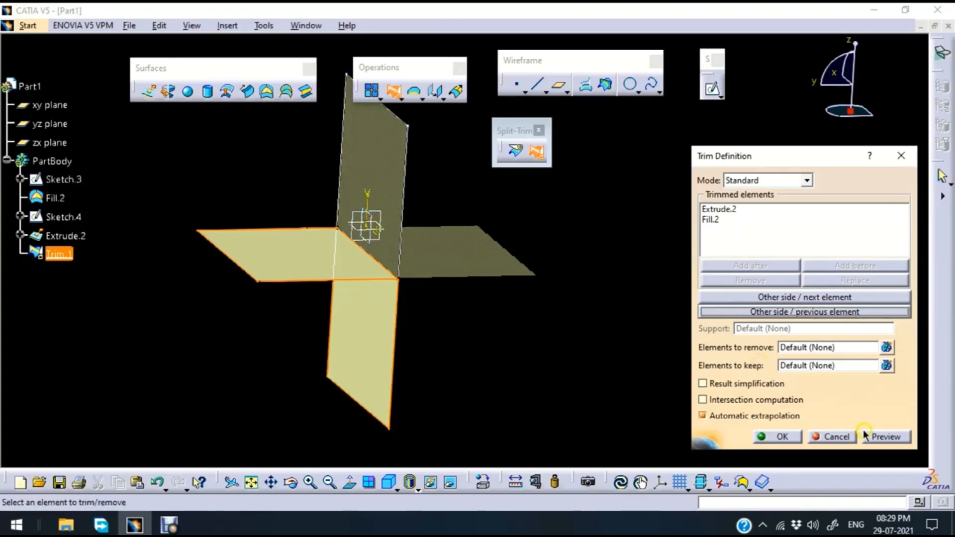
{"action": "left_click", "coordinate": [888, 436]}
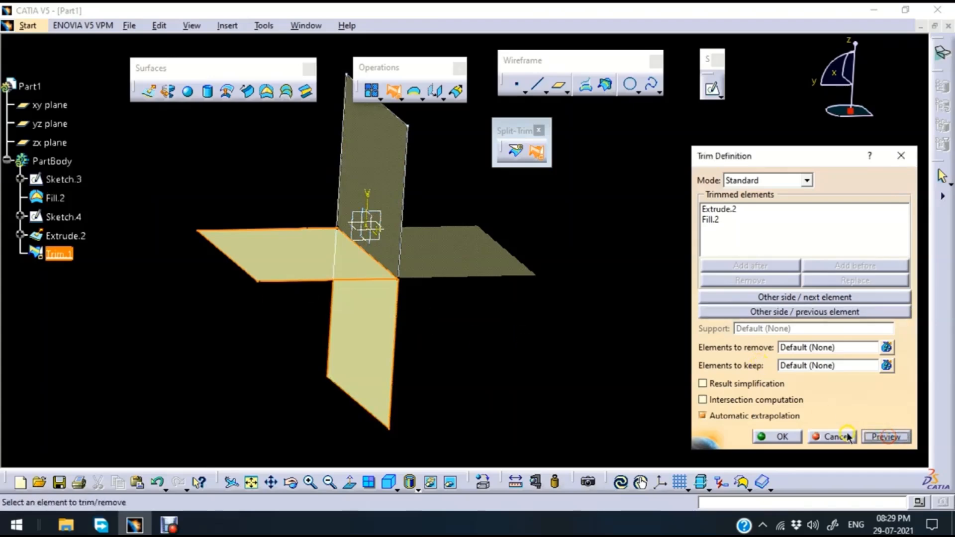
{"action": "left_click", "coordinate": [781, 437]}
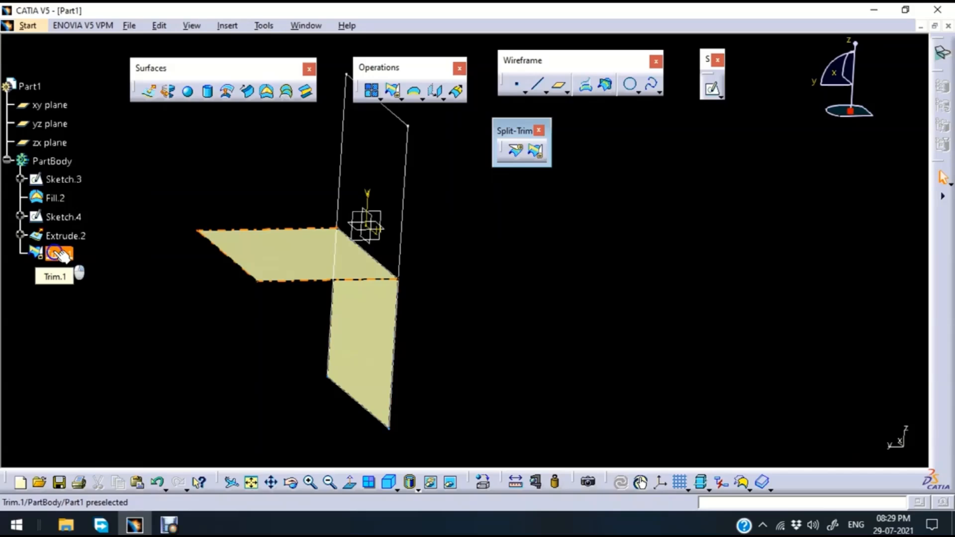
- Delete Trim.1 from the specification tree
{"action": "right_click", "coordinate": [59, 254]}
{"action": "left_click", "coordinate": [119, 420]}
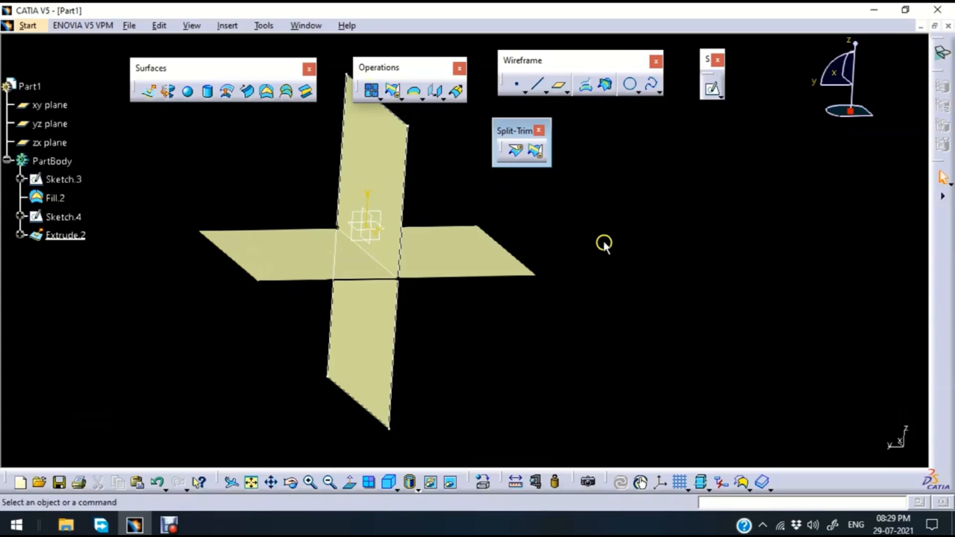
- Split the horizontal extruded surface using Sketch.4 as the cutting element, keeping both sides, and check each resulting half by selecting it
{"action": "middle_click_drag", "start_coordinate": [571, 220], "coordinate": [518, 184]}
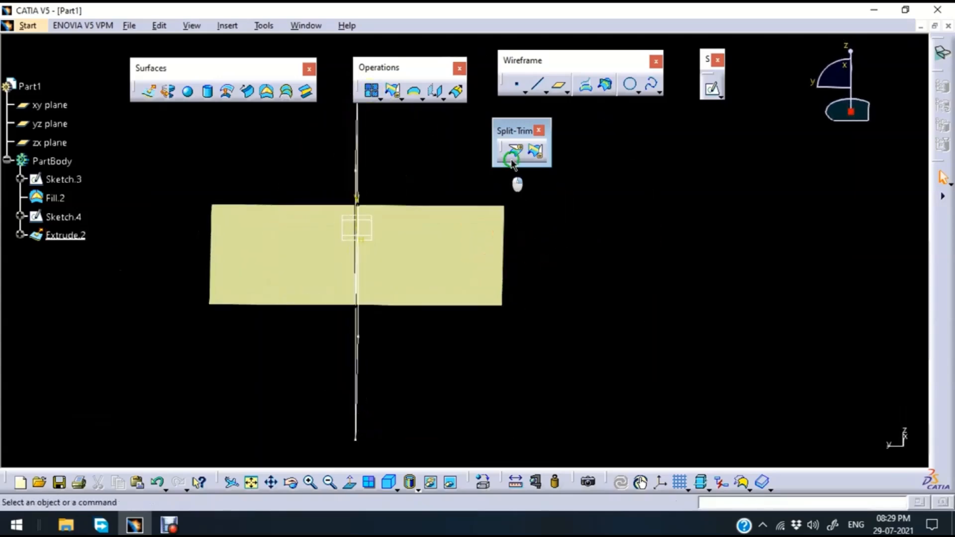
{"action": "left_click", "coordinate": [516, 150]}
{"action": "left_click", "coordinate": [458, 256]}
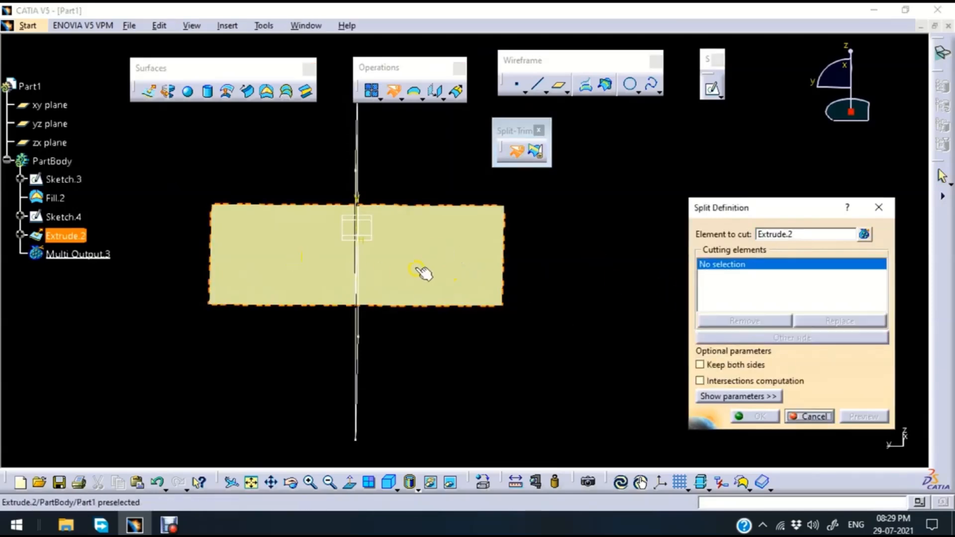
{"action": "middle_click_drag", "start_coordinate": [564, 354], "coordinate": [472, 356]}
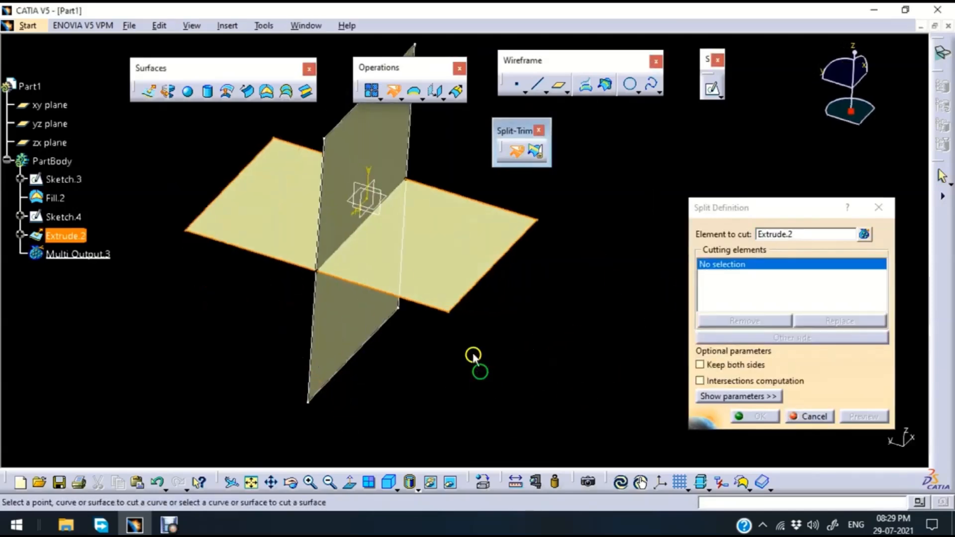
{"action": "left_click", "coordinate": [353, 244]}
{"action": "left_click", "coordinate": [739, 366]}
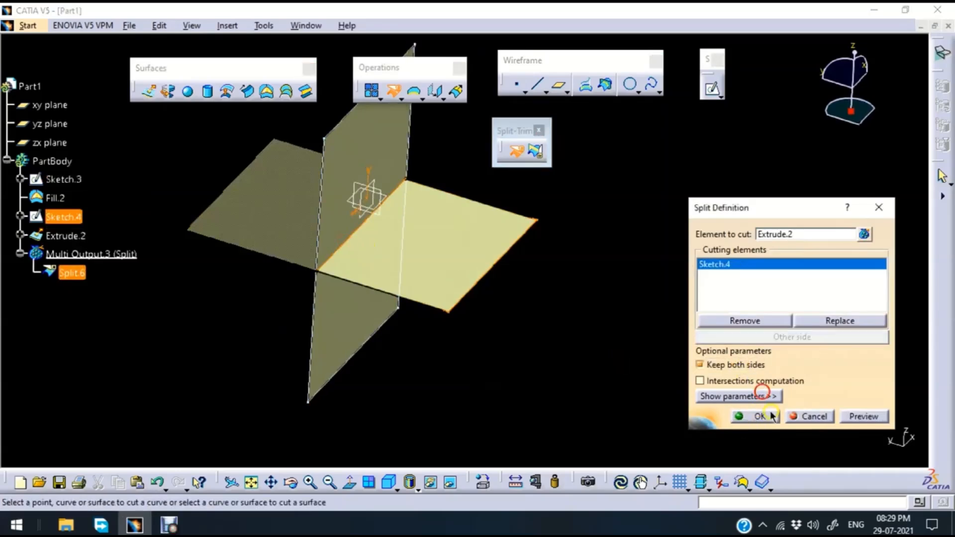
{"action": "left_click", "coordinate": [755, 416]}
{"action": "left_click", "coordinate": [434, 247]}
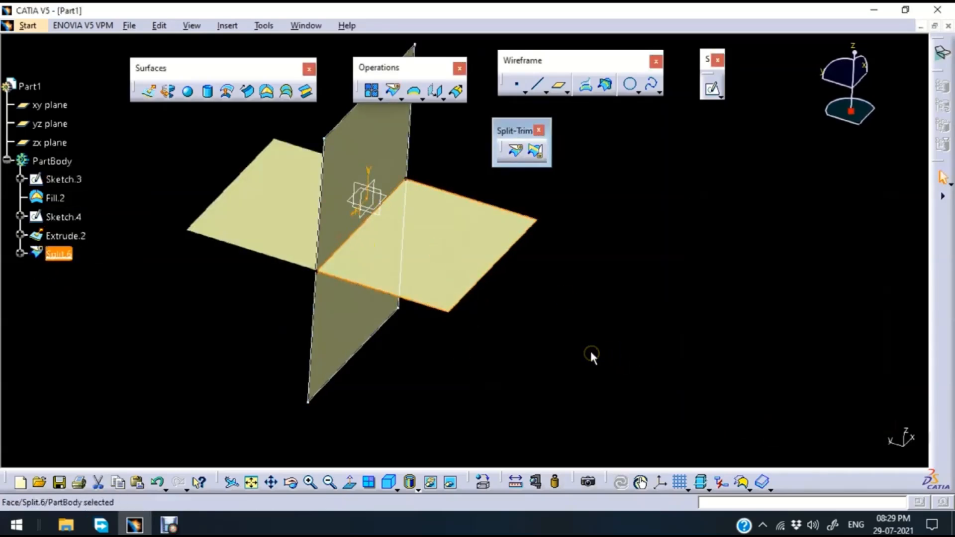
{"action": "left_click", "coordinate": [273, 203]}
{"action": "left_click", "coordinate": [204, 348]}
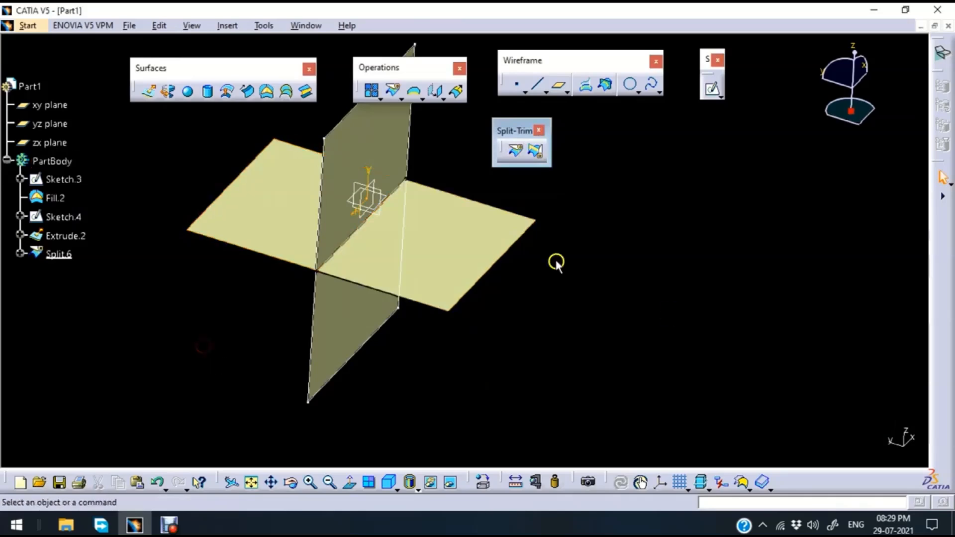
- Join the two split halves with a 0.001 mm merging distance and check the joined surface by selecting it
{"action": "left_click", "coordinate": [374, 92]}
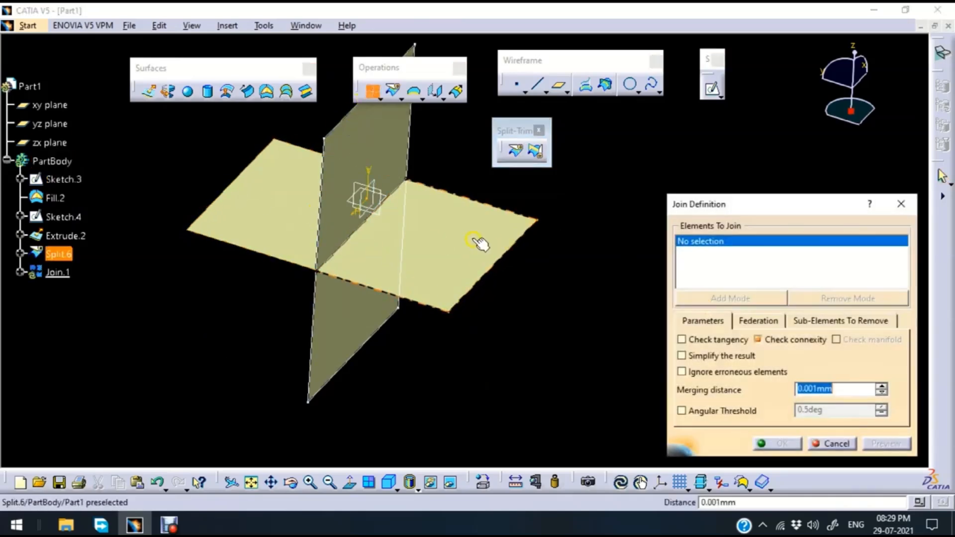
{"action": "left_click", "coordinate": [478, 241]}
{"action": "left_click", "coordinate": [227, 206]}
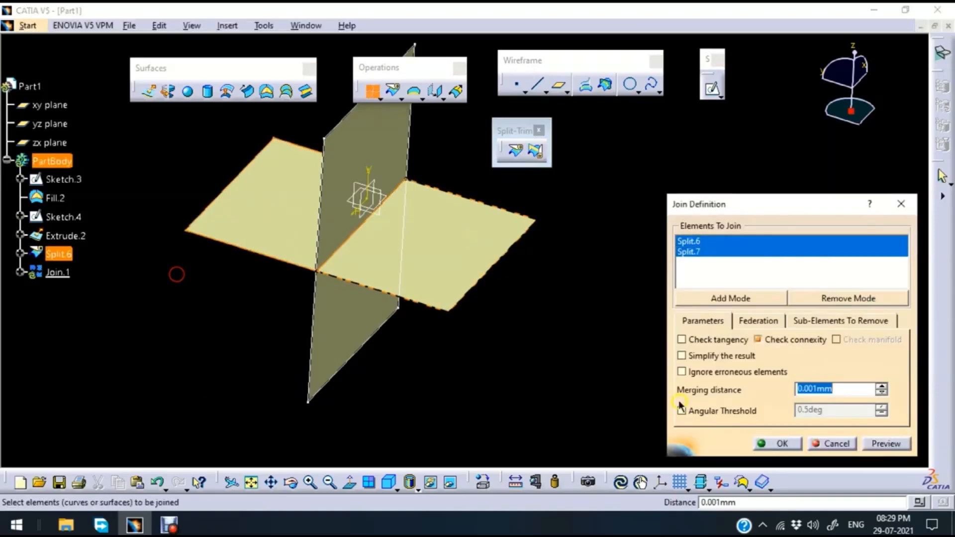
{"action": "left_click", "coordinate": [770, 443]}
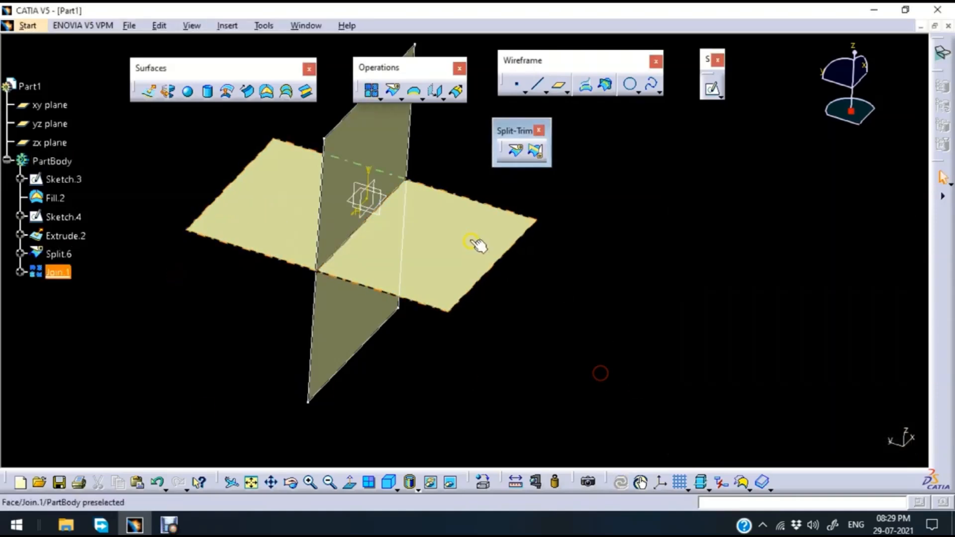
{"action": "left_click", "coordinate": [479, 247]}
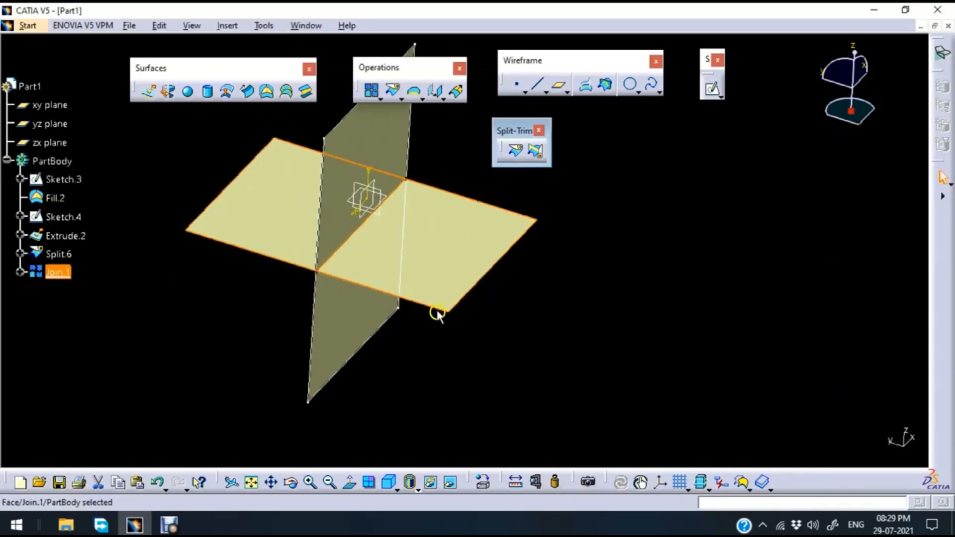
{"action": "left_click", "coordinate": [565, 345]}
{"action": "left_click", "coordinate": [469, 243]}
{"action": "left_click", "coordinate": [597, 302]}
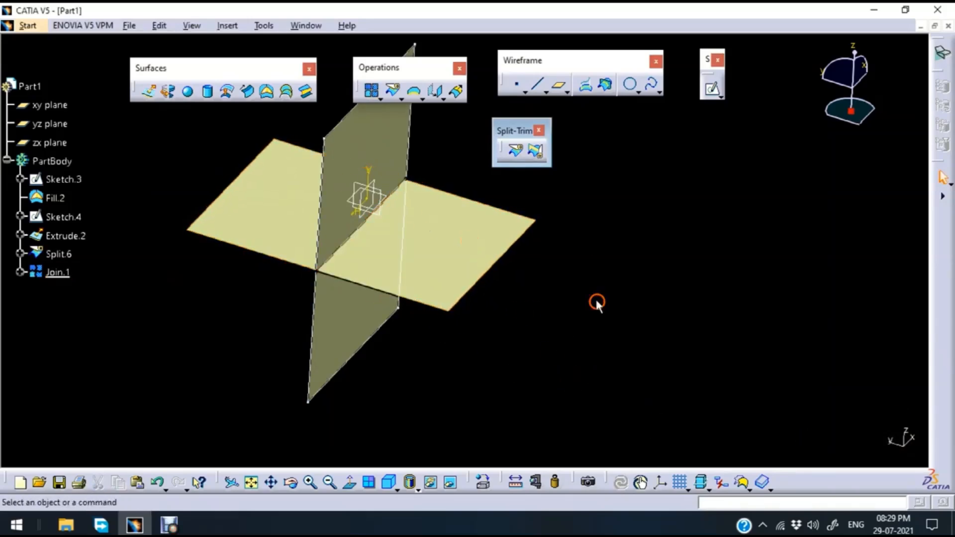
- Detach the Extracts tools so they float beside the Split-Trim tools, and bring the joined surface's outer edge into view
{"action": "left_click", "coordinate": [422, 95]}
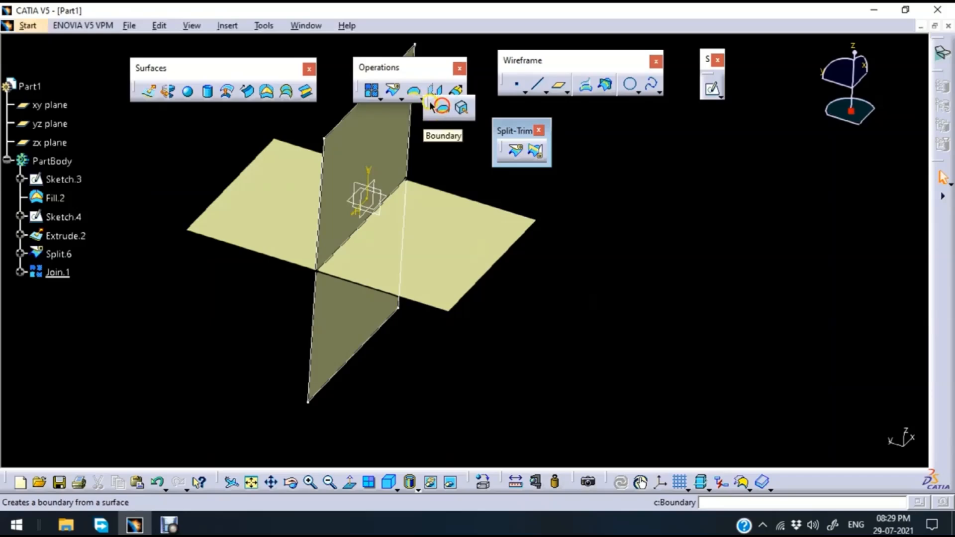
{"action": "left_click_drag", "start_coordinate": [578, 155], "coordinate": [580, 158]}
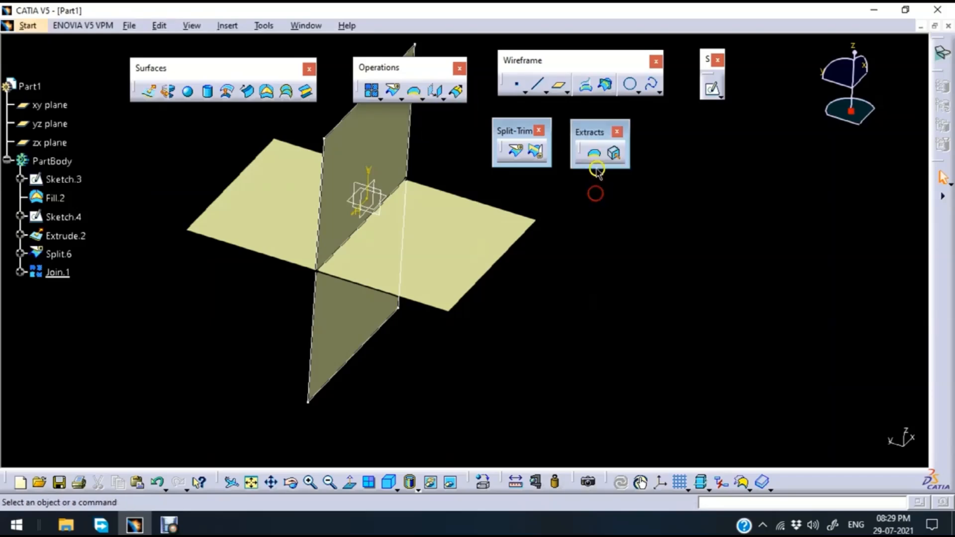
{"action": "left_click", "coordinate": [593, 152]}
{"action": "middle_click_drag", "start_coordinate": [261, 313], "coordinate": [569, 294]}
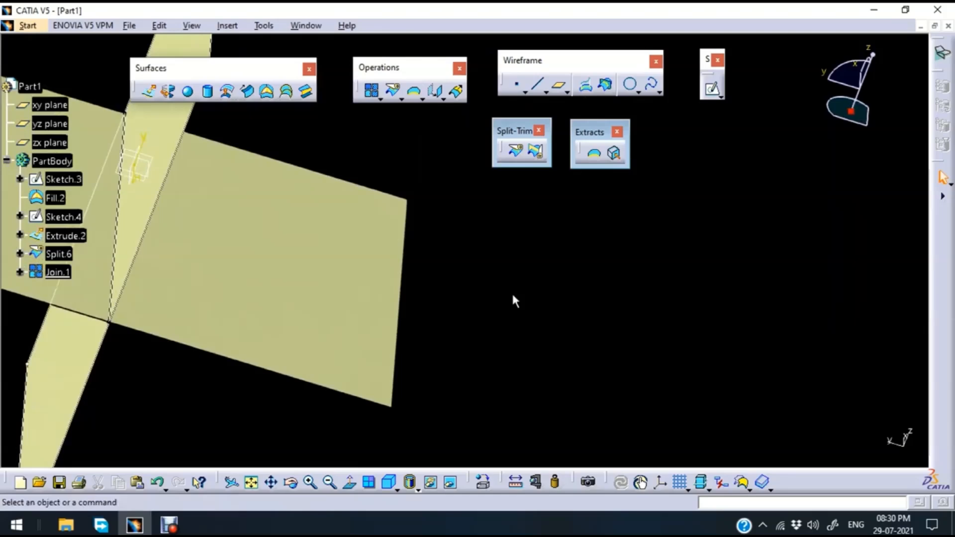
- Create a Point continuity boundary from the joined surface's outer edge, and undo it
{"action": "left_click", "coordinate": [593, 150]}
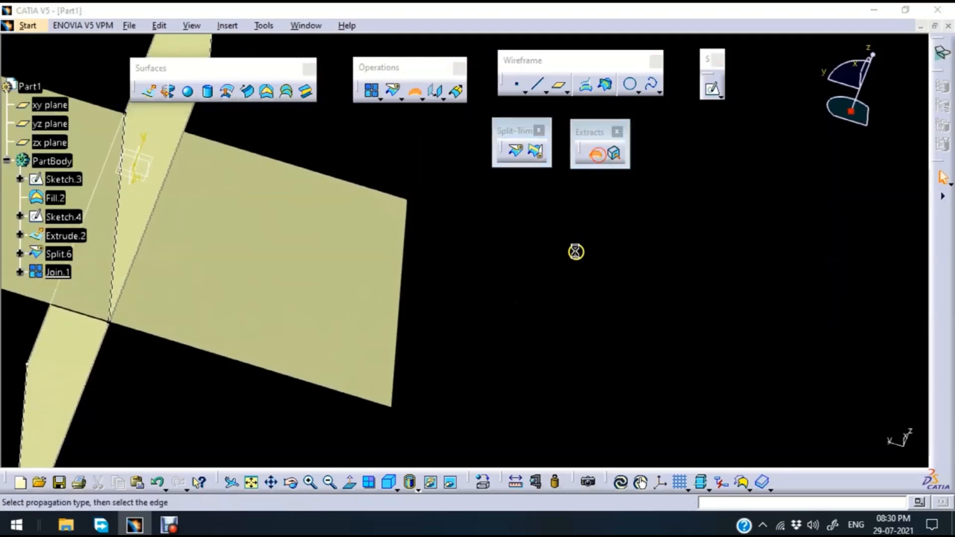
{"action": "left_click", "coordinate": [403, 301]}
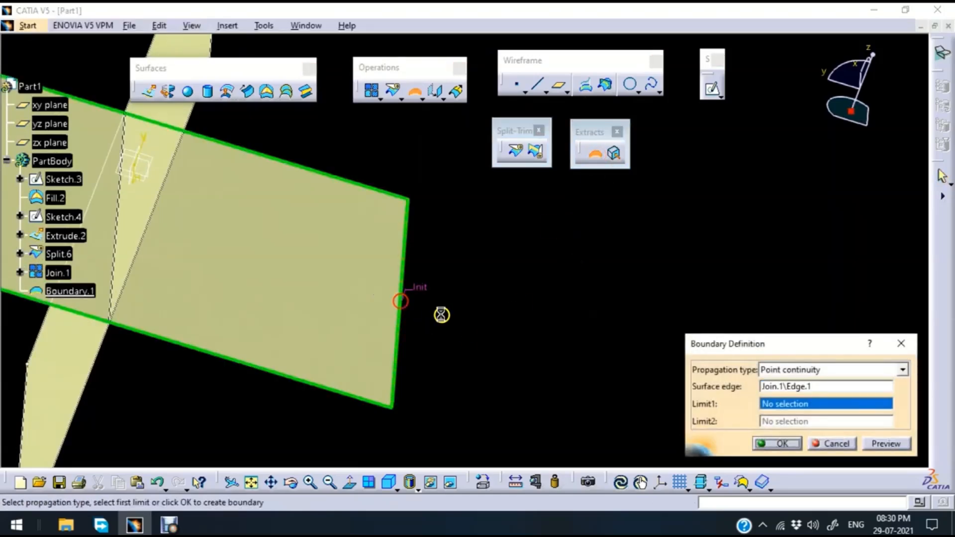
{"action": "left_click", "coordinate": [780, 443]}
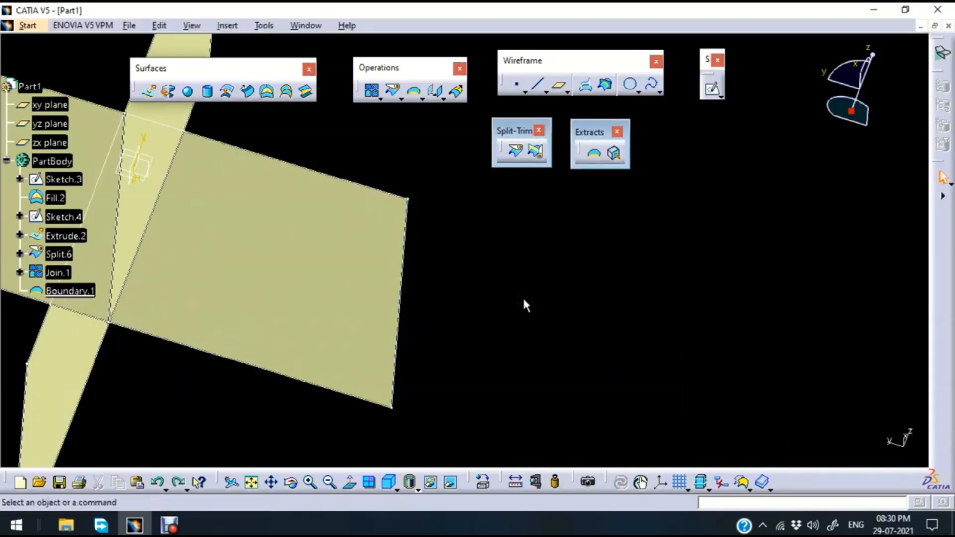
{"action": "key", "text": "ctrl+z"}
- Create the boundary curve around the joined surface again from its outer edge, using Point continuity propagation
{"action": "left_click", "coordinate": [495, 290]}
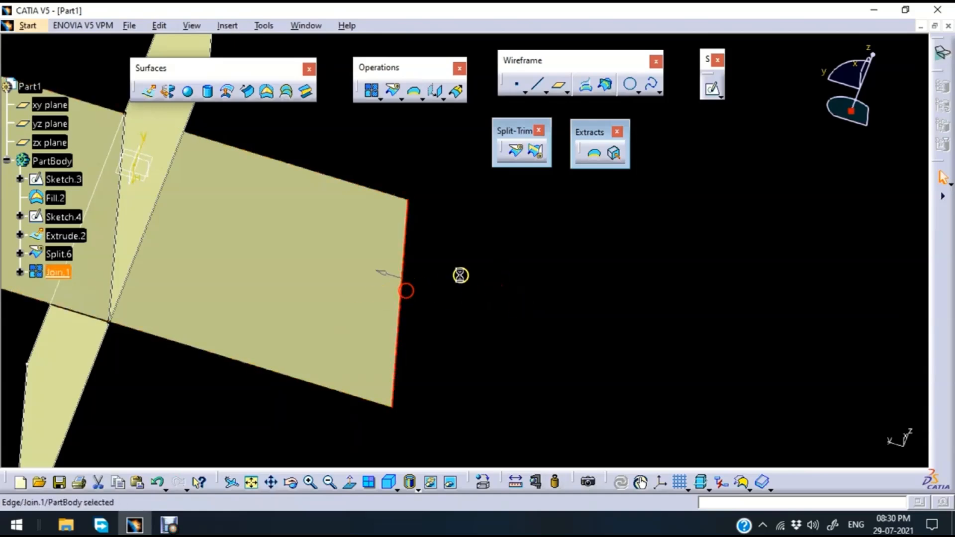
{"action": "left_click", "coordinate": [595, 154]}
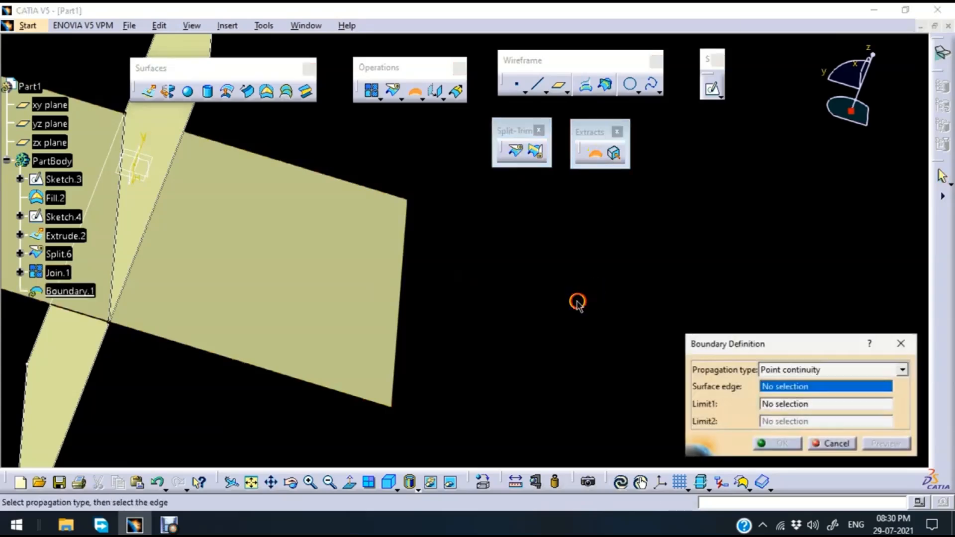
{"action": "left_click", "coordinate": [404, 299]}
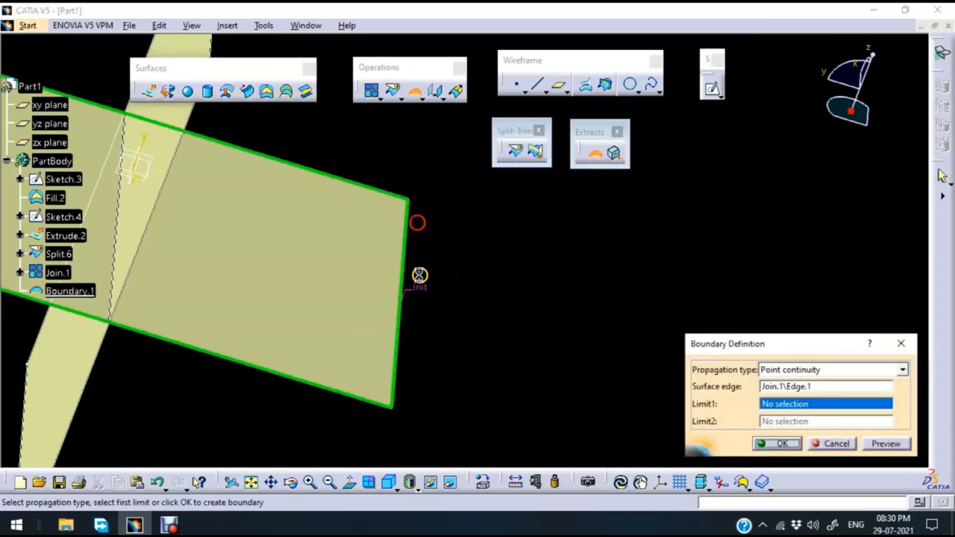
{"action": "left_click", "coordinate": [778, 440]}
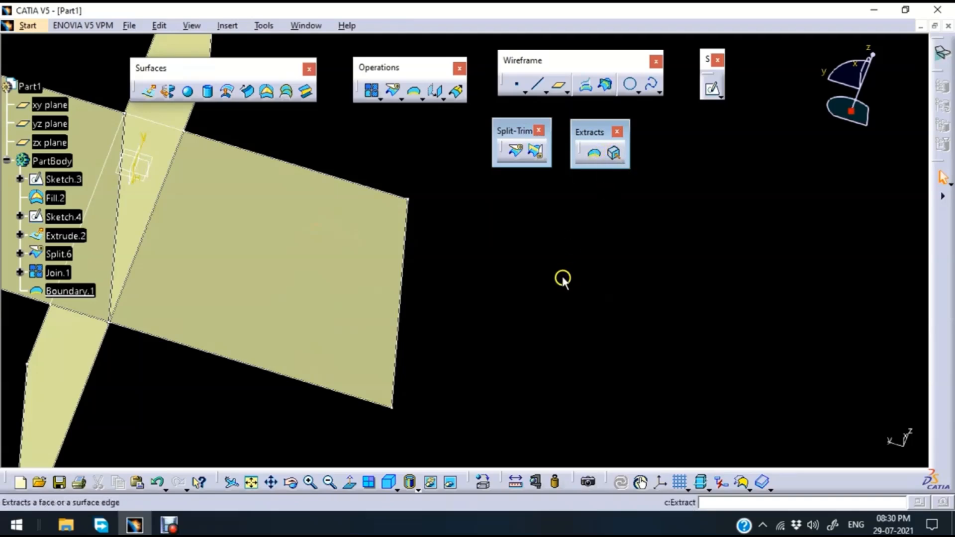
- Extract one face of the joined surface using No propagation
{"action": "middle_click_drag", "start_coordinate": [562, 277], "coordinate": [516, 276]}
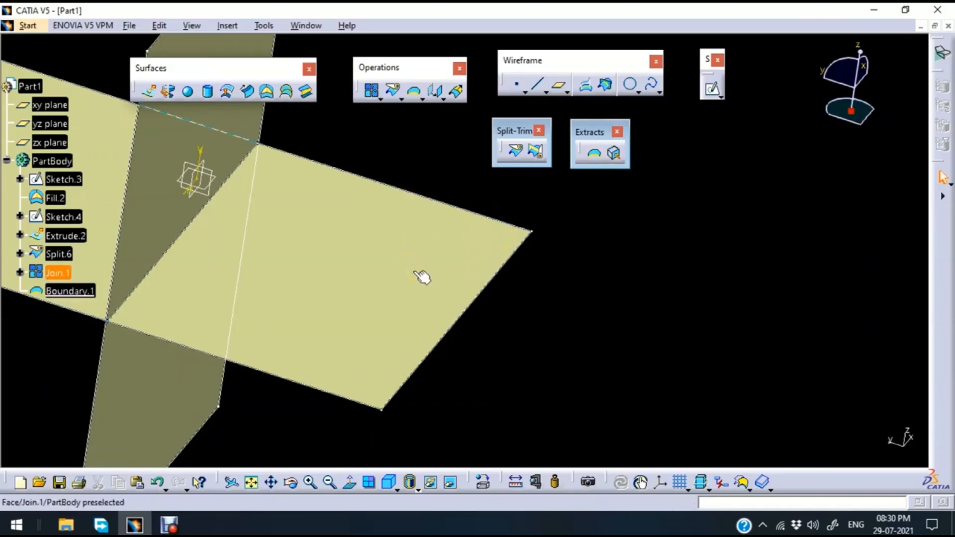
{"action": "left_click", "coordinate": [613, 155]}
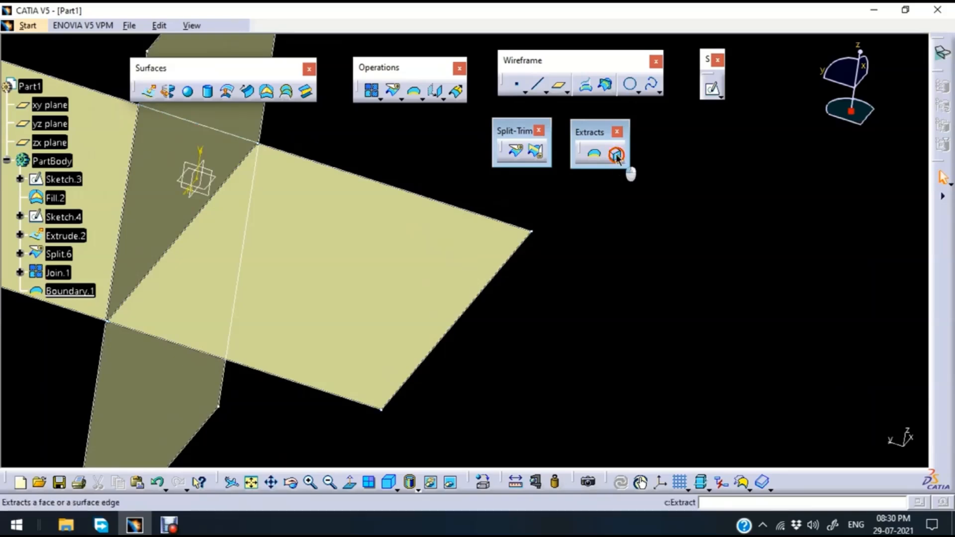
{"action": "left_click", "coordinate": [431, 276]}
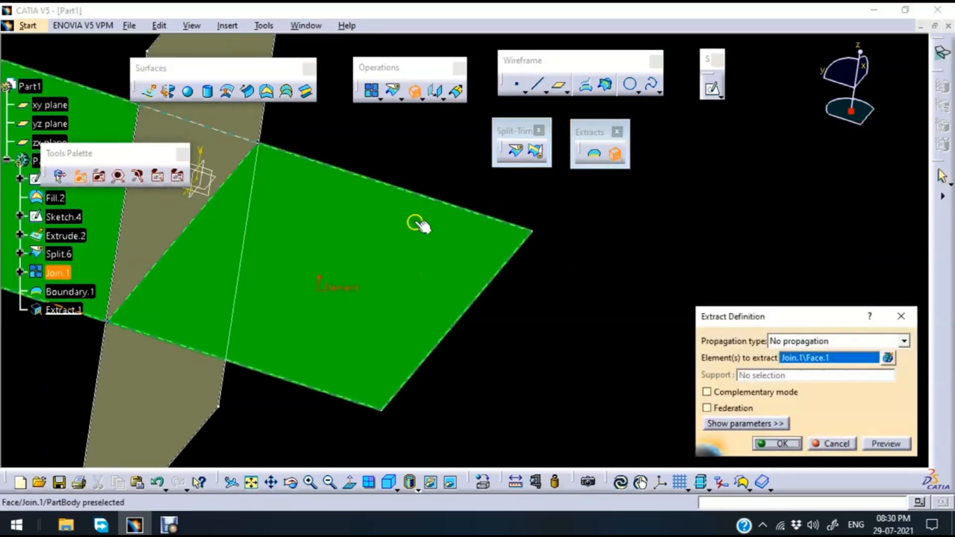
{"action": "left_click", "coordinate": [782, 443]}
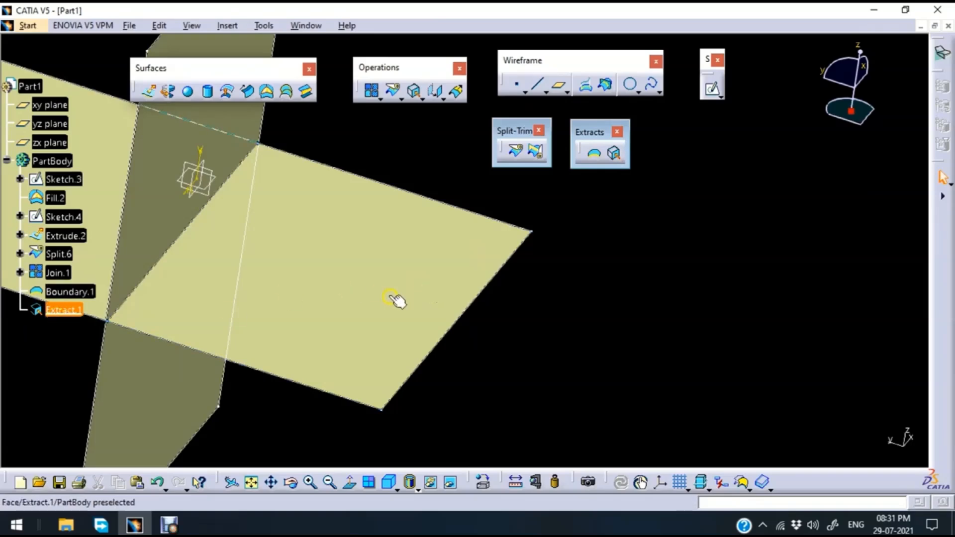
- Delete all sketches and surface features in PartBody, leaving only the reference planes
{"action": "middle_click_drag", "start_coordinate": [515, 302], "coordinate": [488, 347]}
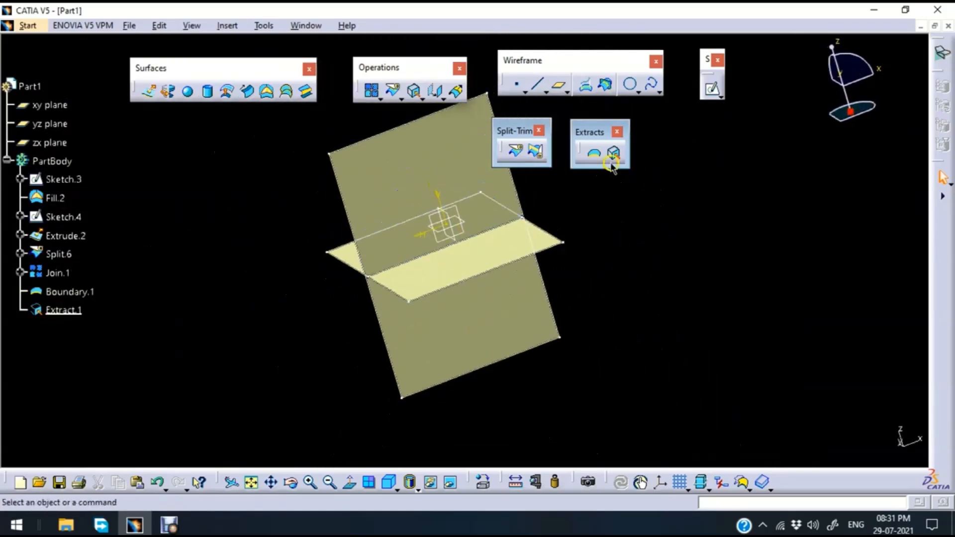
{"action": "middle_click_drag", "start_coordinate": [638, 242], "coordinate": [675, 344]}
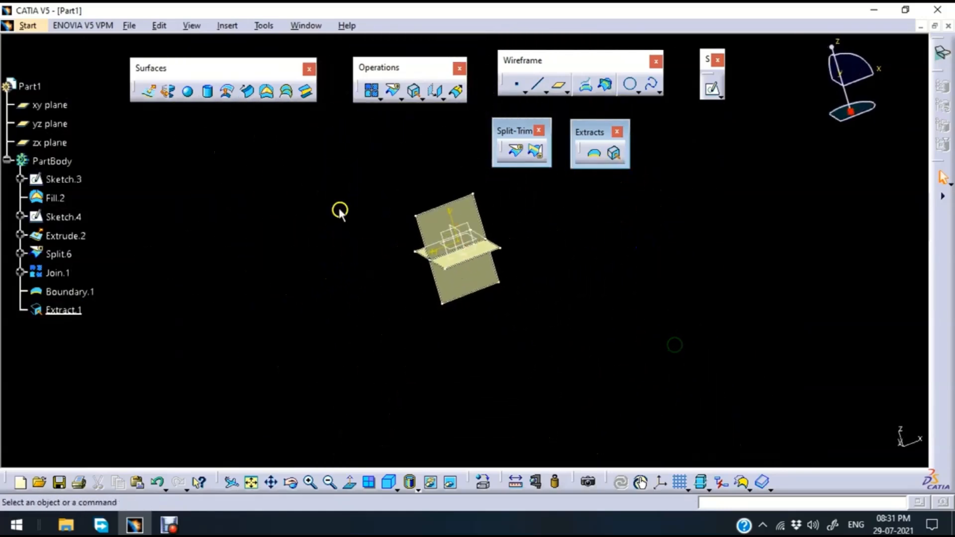
{"action": "left_click_drag", "start_coordinate": [337, 169], "coordinate": [560, 336]}
{"action": "key", "text": "Delete"}
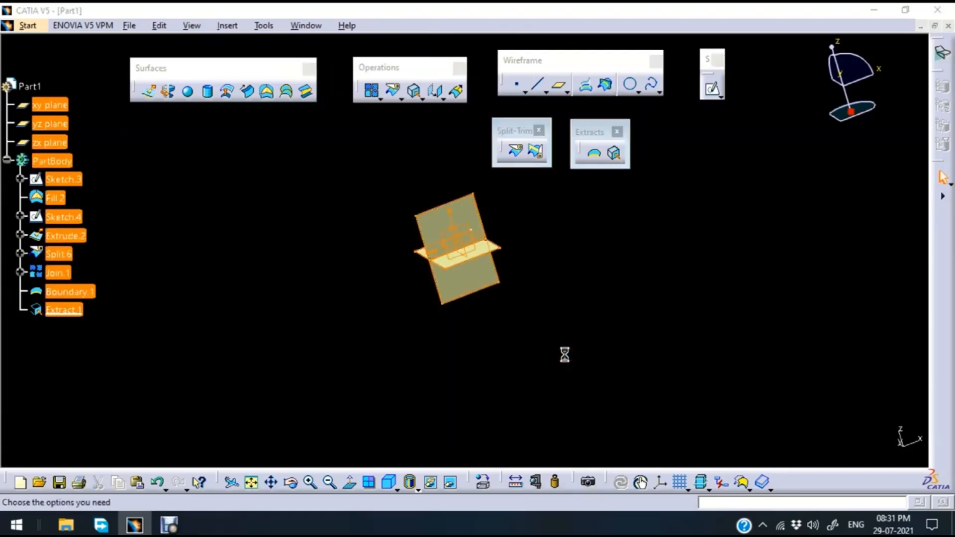
{"action": "left_click", "coordinate": [836, 444]}
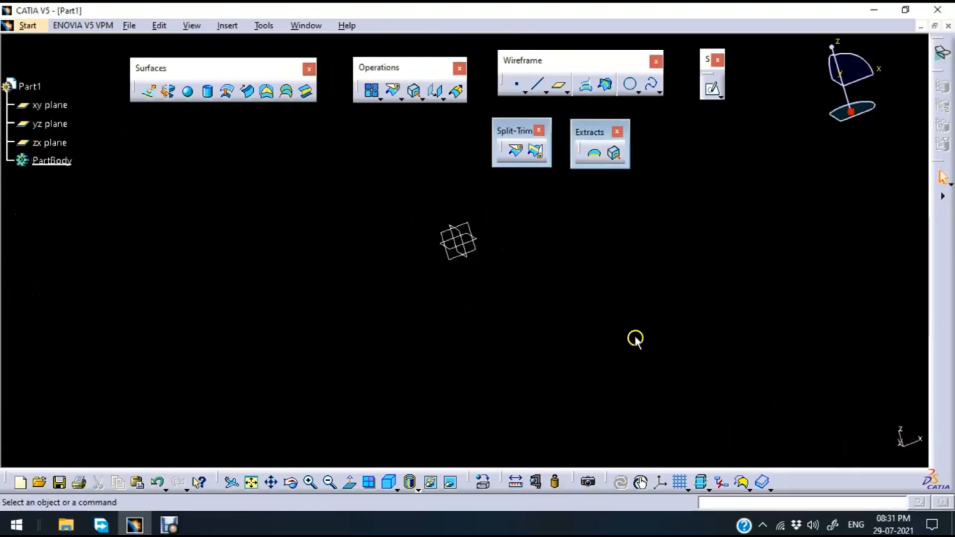
- Sketch a rectangle enclosing the origin on the zx plane and exit the sketch
{"action": "left_click", "coordinate": [712, 88]}
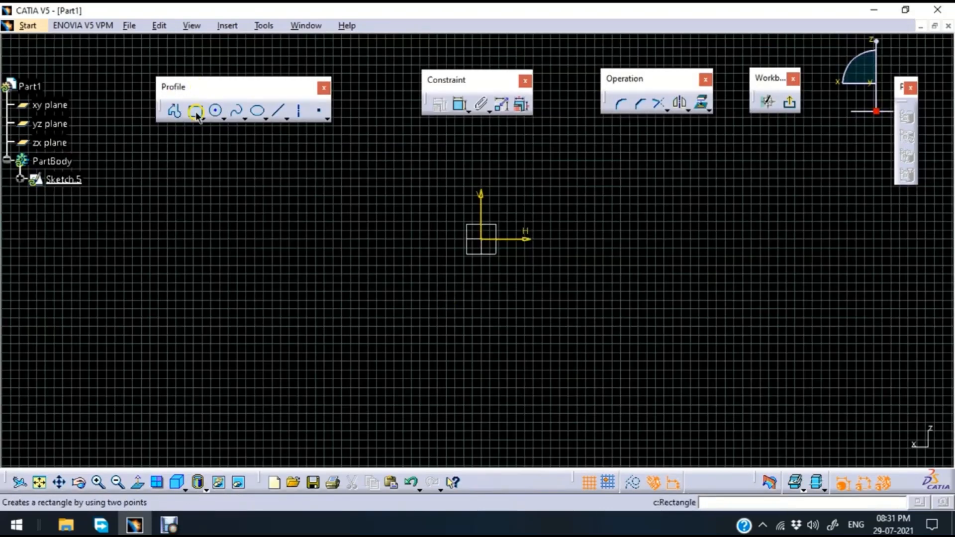
{"action": "left_click", "coordinate": [195, 110]}
{"action": "left_click", "coordinate": [514, 260]}
{"action": "left_click", "coordinate": [572, 357]}
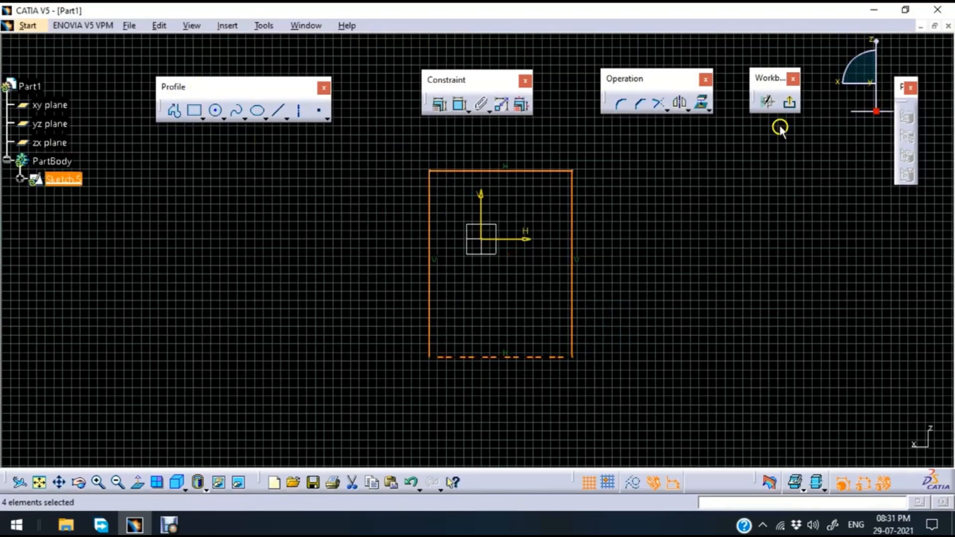
{"action": "left_click", "coordinate": [788, 113]}
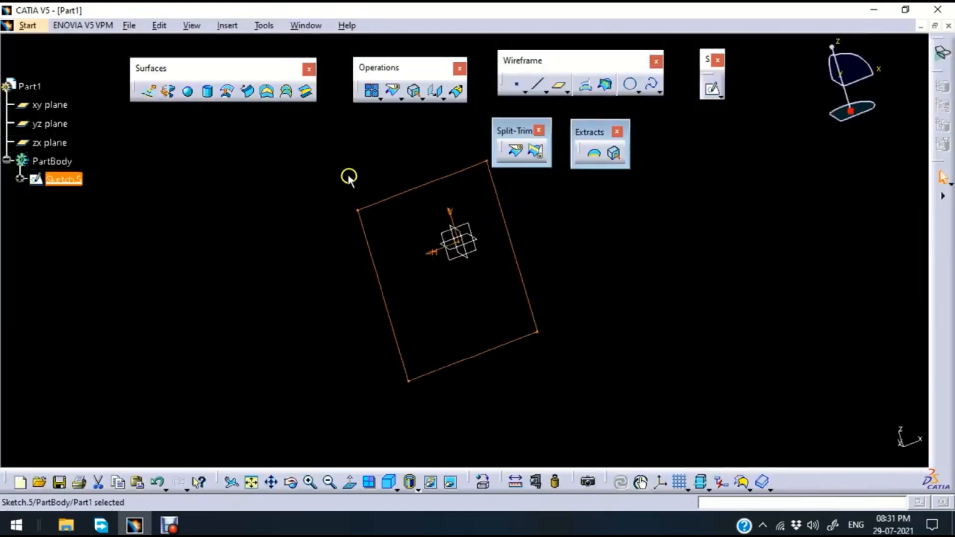
- Switch to the Part Design workbench and pad the rectangle sketch to a length of 500 mm
{"action": "left_click", "coordinate": [27, 26]}
{"action": "mouse_move", "coordinate": [160, 58]}
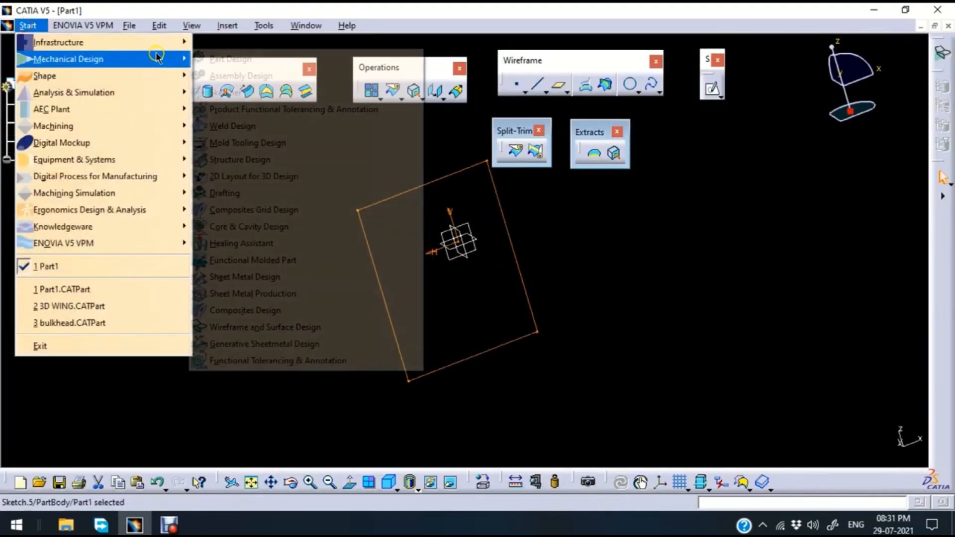
{"action": "left_click", "coordinate": [270, 59]}
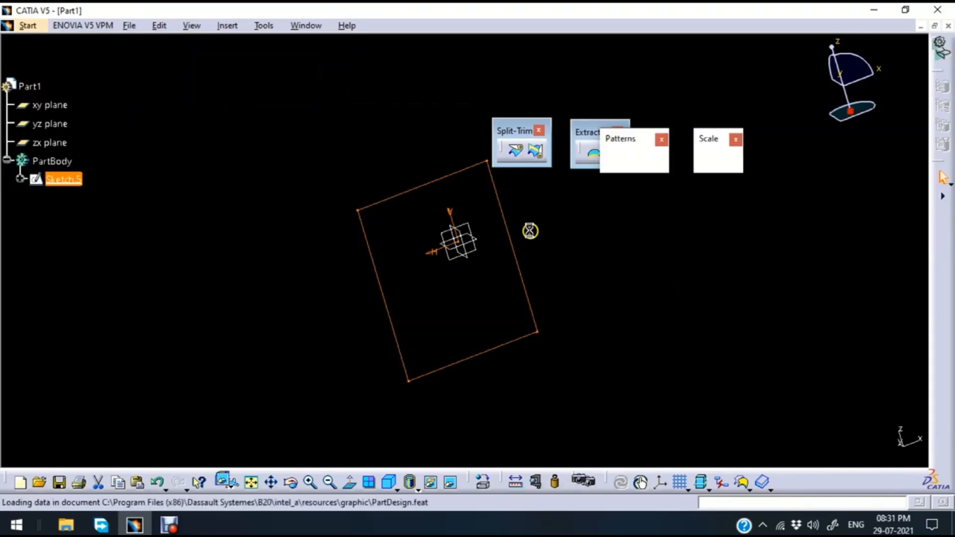
{"action": "left_click", "coordinate": [149, 92]}
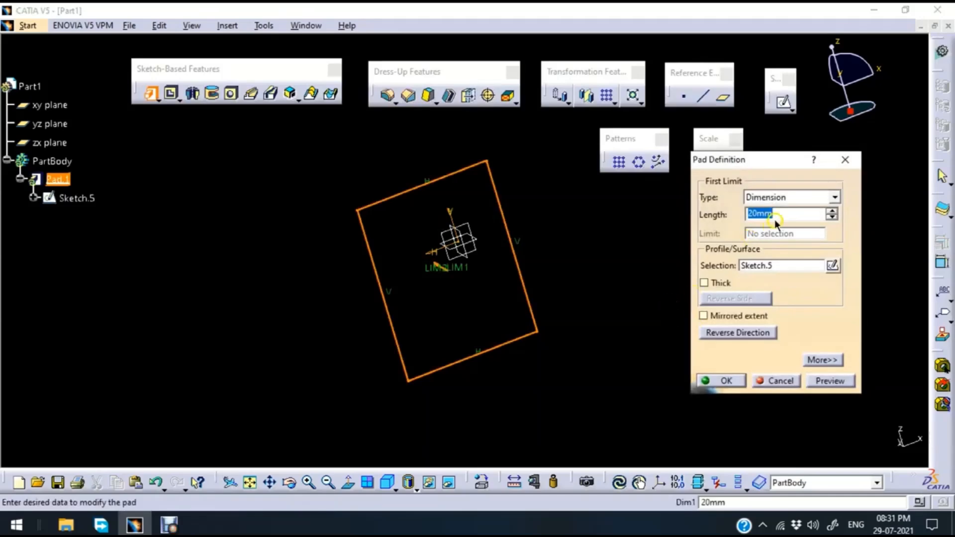
{"action": "type", "text": "50"}
{"action": "key", "text": "Return"}
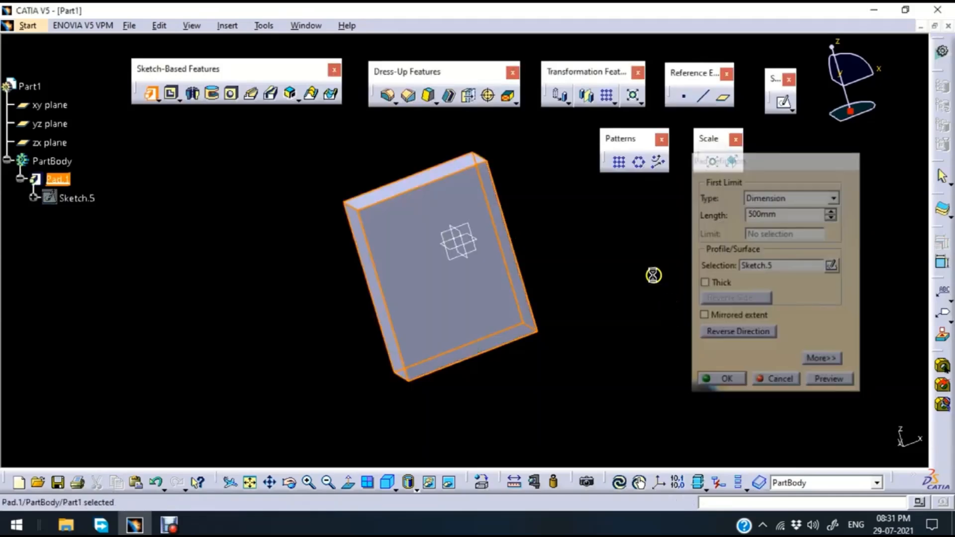
{"action": "left_click", "coordinate": [633, 255]}
{"action": "middle_click_drag", "start_coordinate": [633, 255], "coordinate": [449, 368]}
- Switch to the Wireframe and Surface Design workbench and extract the pad's large front face with No propagation
{"action": "left_click", "coordinate": [28, 26]}
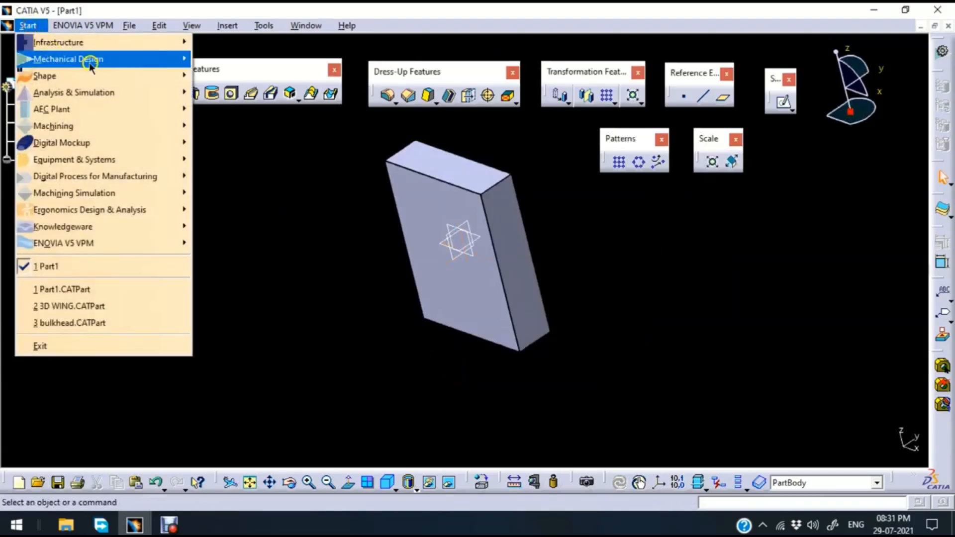
{"action": "mouse_move", "coordinate": [149, 60]}
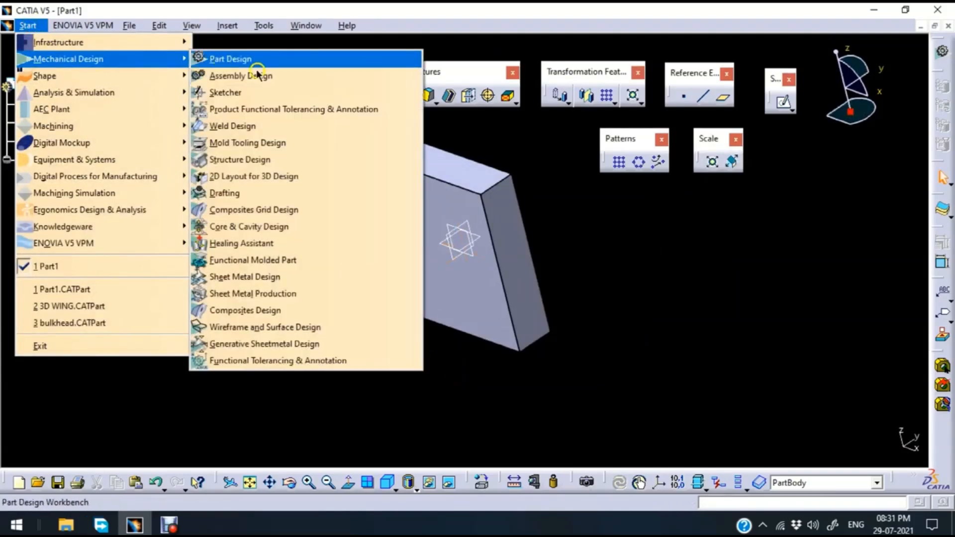
{"action": "left_click", "coordinate": [319, 327]}
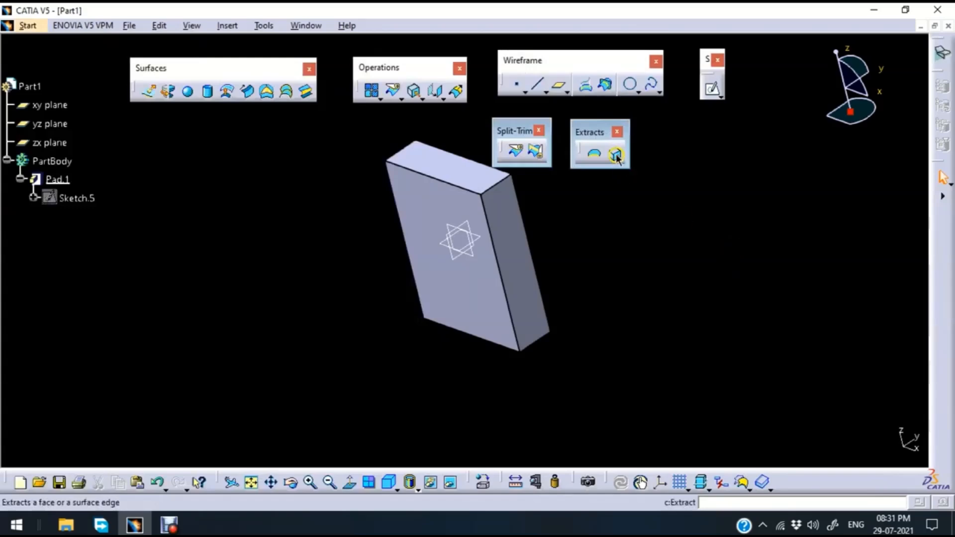
{"action": "left_click", "coordinate": [616, 157]}
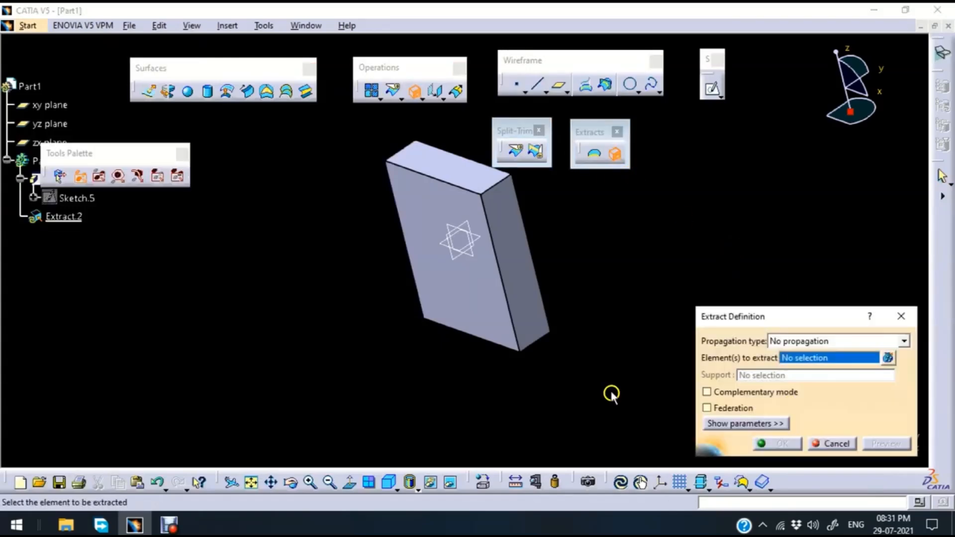
{"action": "left_click", "coordinate": [488, 300]}
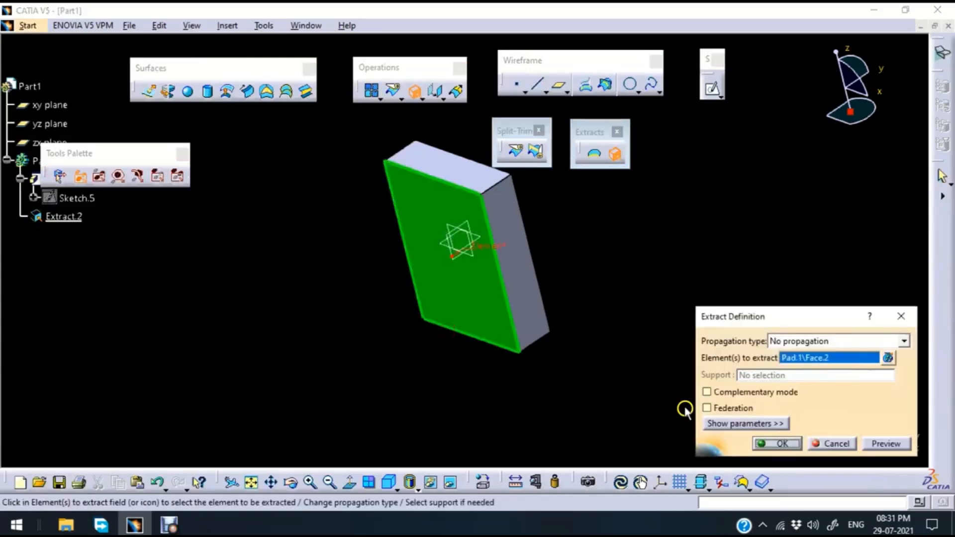
{"action": "left_click", "coordinate": [789, 443]}
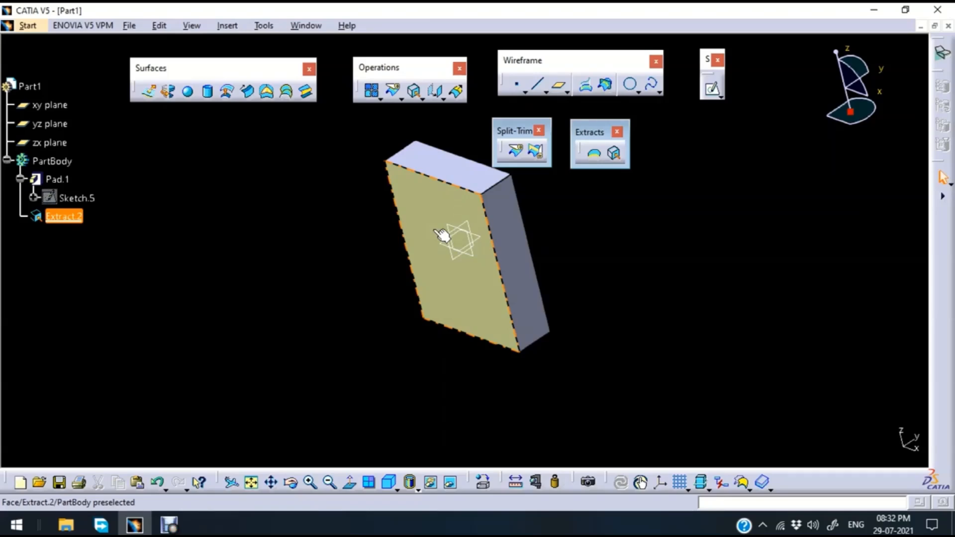
- Detach the Transformations commands from the Operations set as a separate floating toolbar
{"action": "middle_click_drag", "start_coordinate": [628, 301], "coordinate": [628, 260]}
{"action": "middle_click_drag", "start_coordinate": [673, 228], "coordinate": [565, 282]}
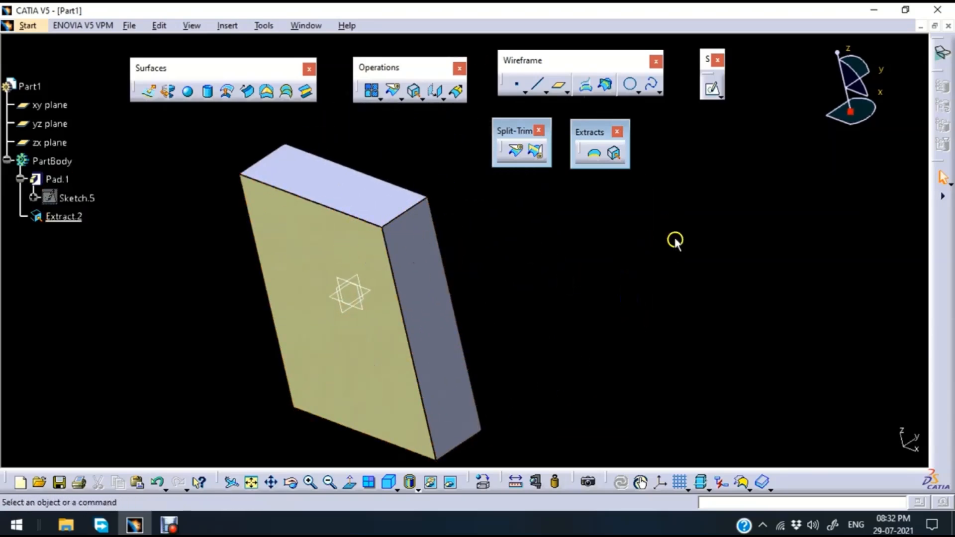
{"action": "left_click", "coordinate": [615, 155]}
{"action": "left_click", "coordinate": [443, 99]}
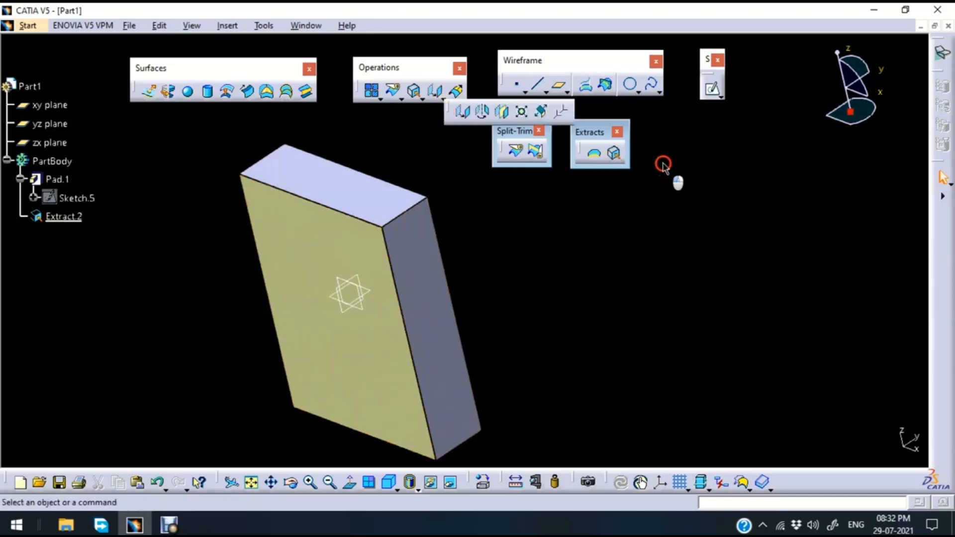
{"action": "left_click_drag", "start_coordinate": [662, 163], "coordinate": [662, 165]}
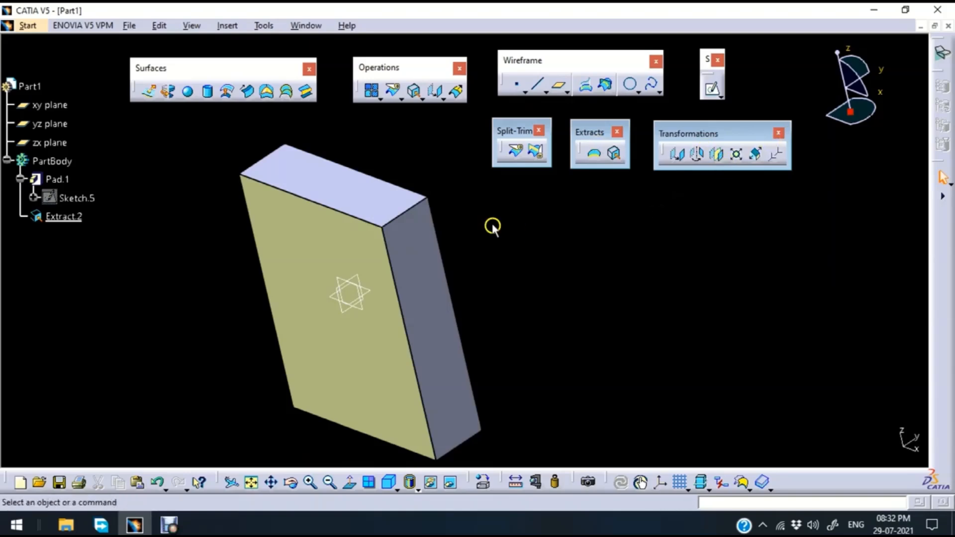
- Delete the pad together with its sketch and the extracted face, including all children and aggregated elements
{"action": "left_click", "coordinate": [413, 231]}
{"action": "key", "text": "Delete"}
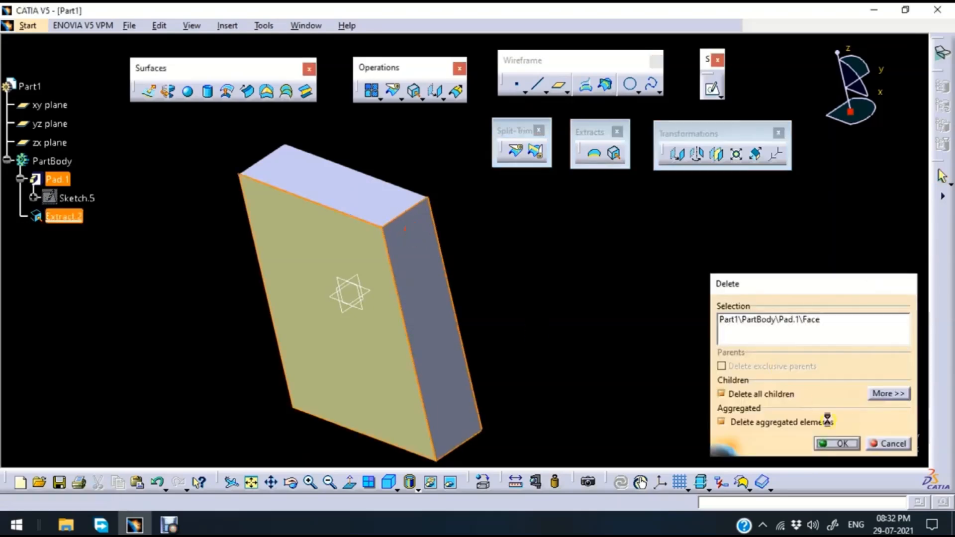
{"action": "left_click", "coordinate": [840, 442]}
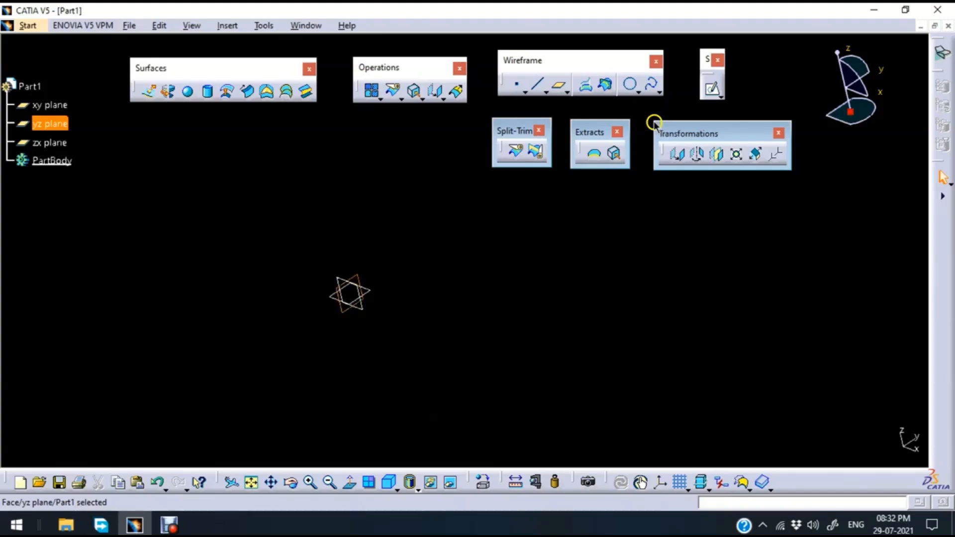
- Sketch a tall rectangle beside the origin on the yz plane, its lower outer corner at about H 7838 mm, V -2259 mm, and exit the sketch
{"action": "left_click", "coordinate": [710, 90]}
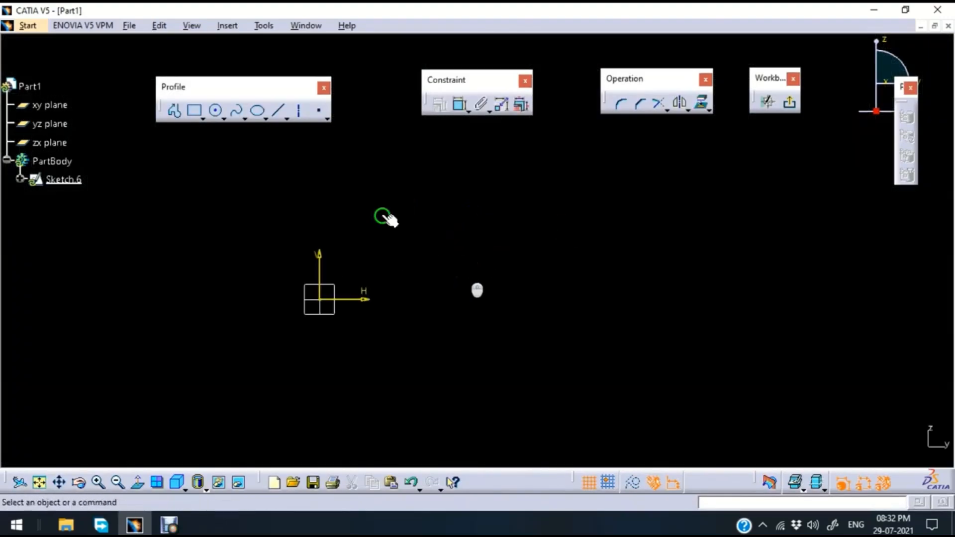
{"action": "left_click", "coordinate": [194, 111]}
{"action": "left_click", "coordinate": [589, 179]}
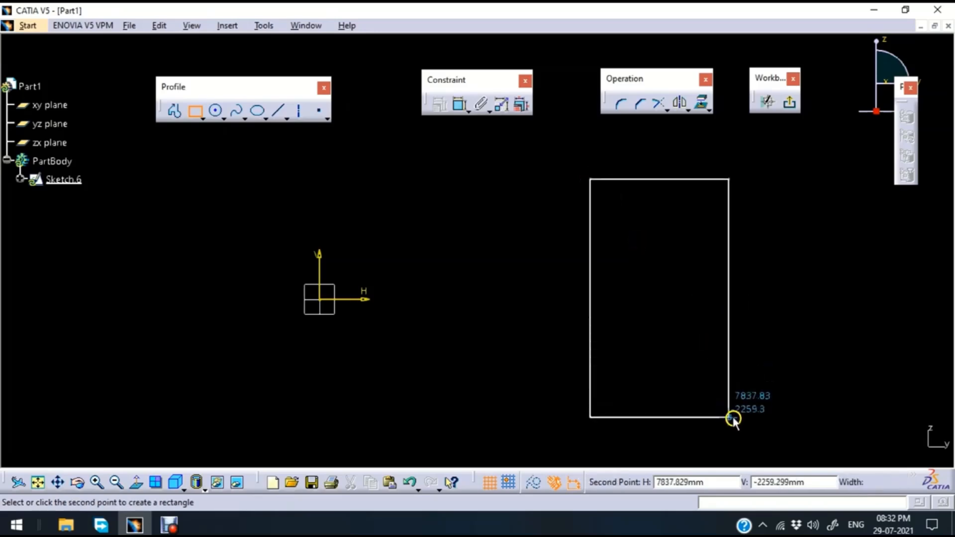
{"action": "left_click", "coordinate": [732, 418]}
{"action": "left_click", "coordinate": [790, 103]}
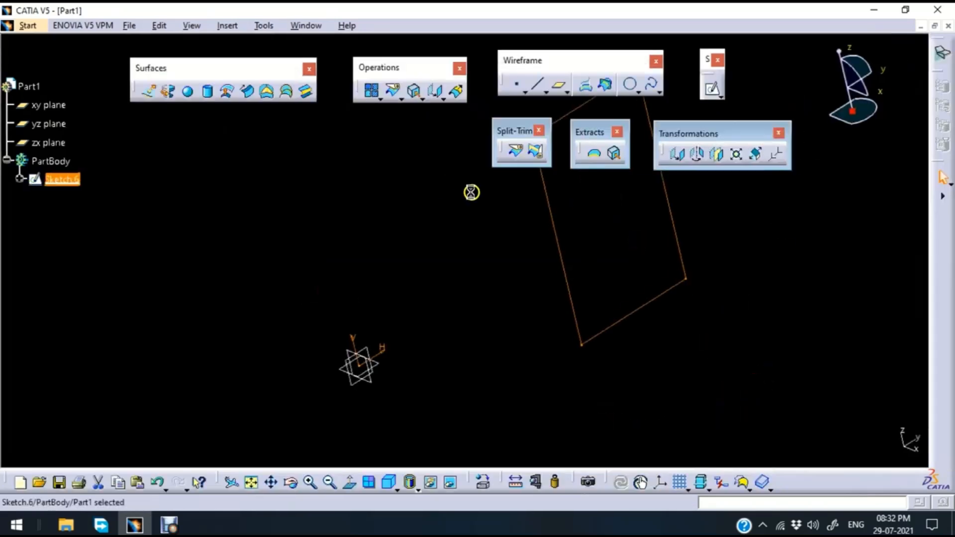
- Create a fill surface bounded by the new rectangle sketch
{"action": "left_click", "coordinate": [266, 92]}
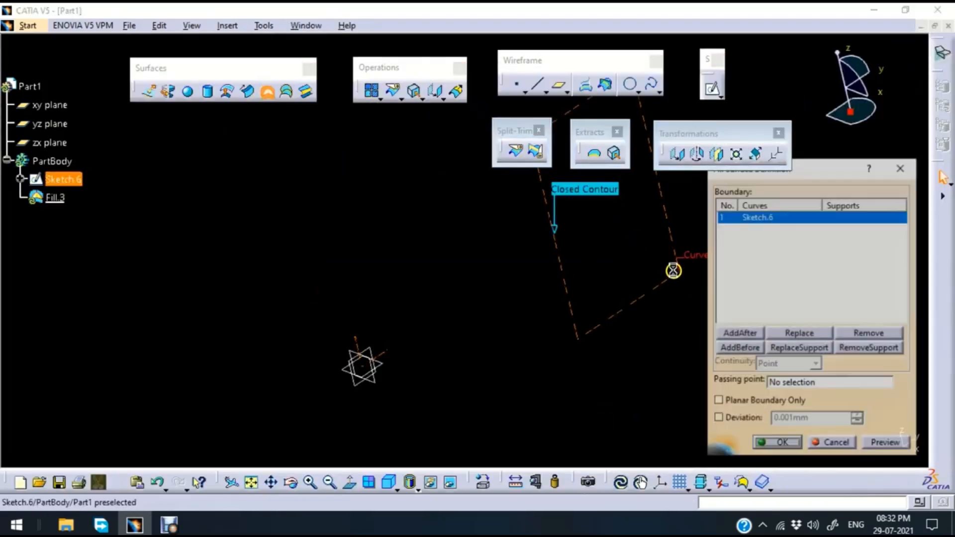
{"action": "left_click", "coordinate": [794, 443]}
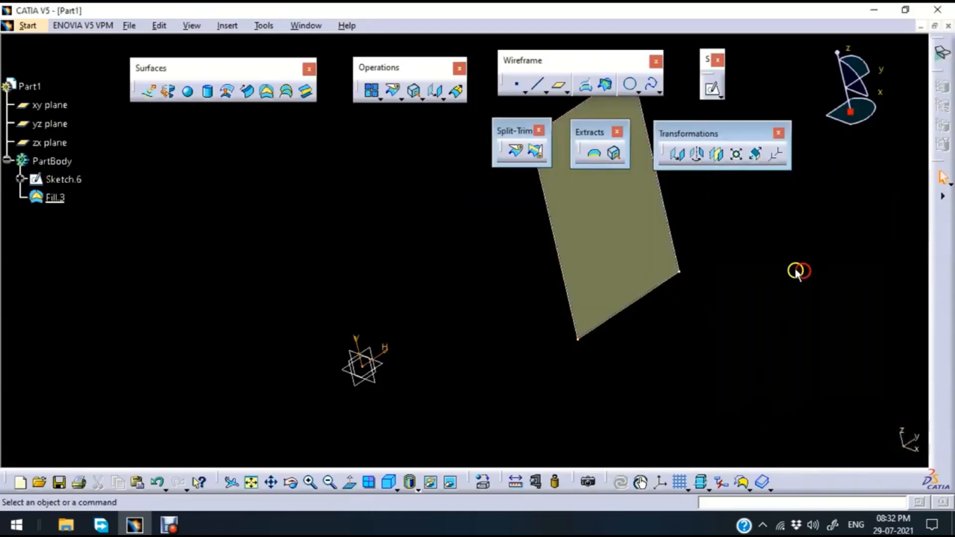
{"action": "middle_click_drag", "start_coordinate": [798, 268], "coordinate": [675, 156]}
- Set up and preview a translation of the fill surface with the yz plane as direction and a distance of 5000 mm
{"action": "left_click", "coordinate": [676, 154]}
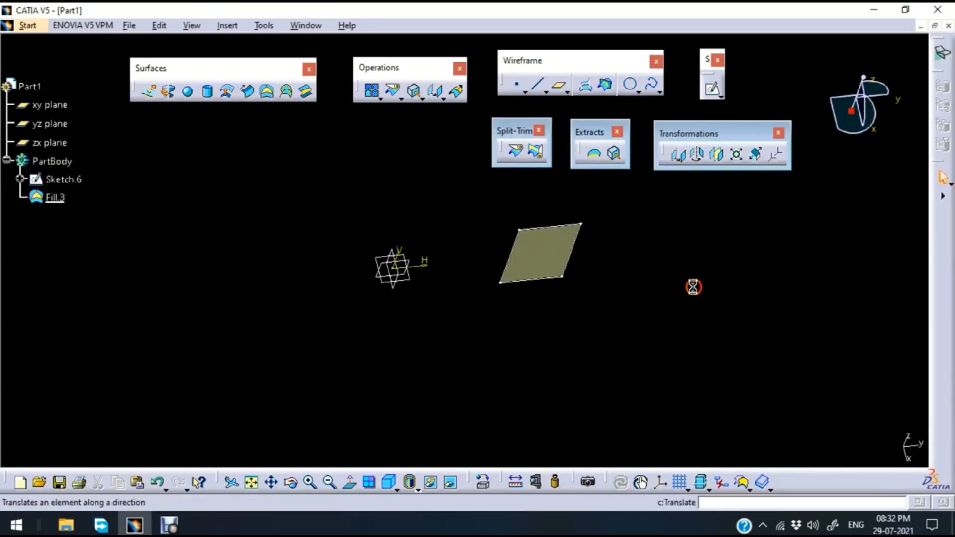
{"action": "left_click", "coordinate": [551, 257]}
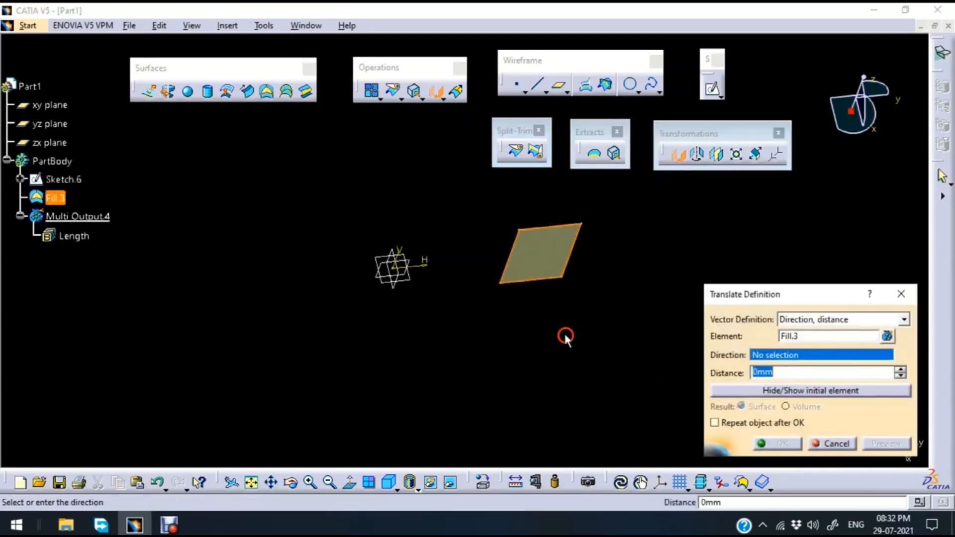
{"action": "right_click", "coordinate": [792, 357]}
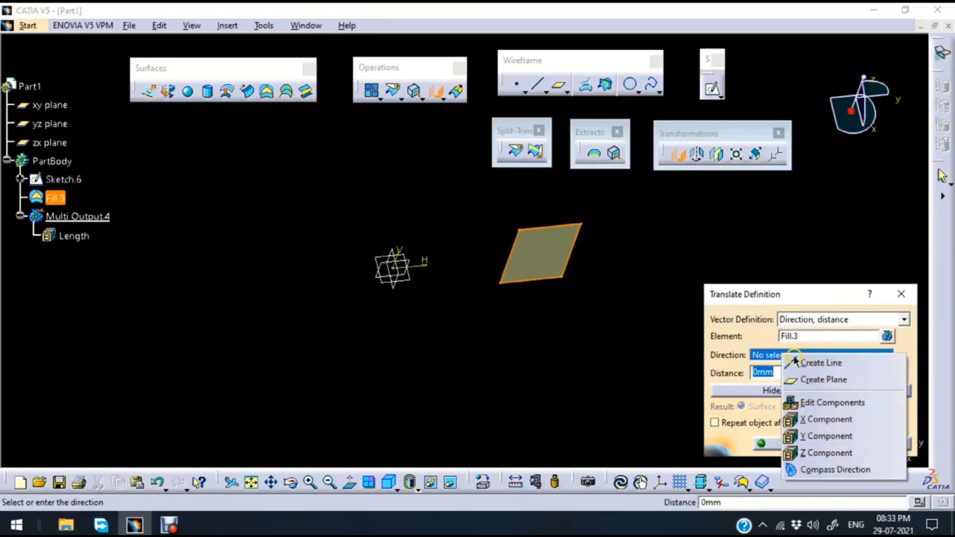
{"action": "left_click", "coordinate": [827, 243]}
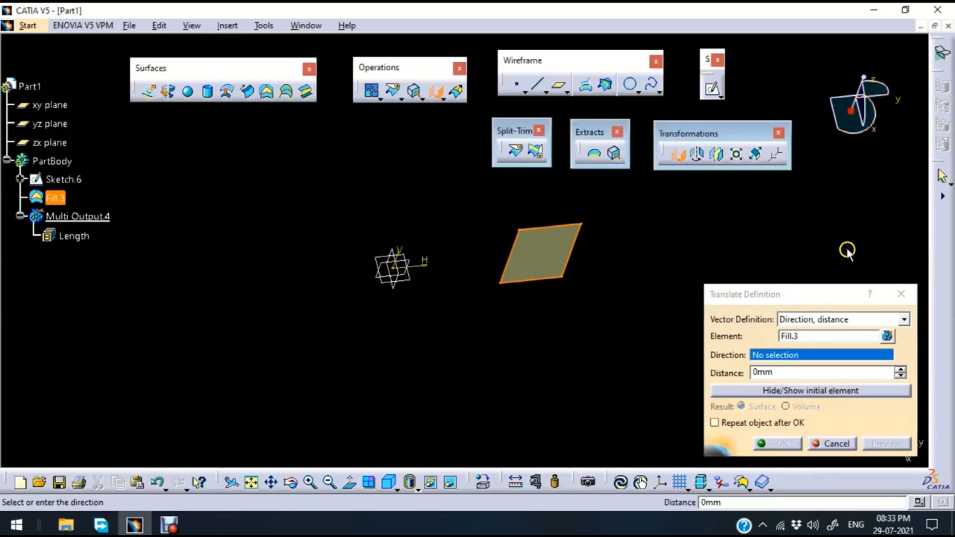
{"action": "right_click", "coordinate": [818, 357]}
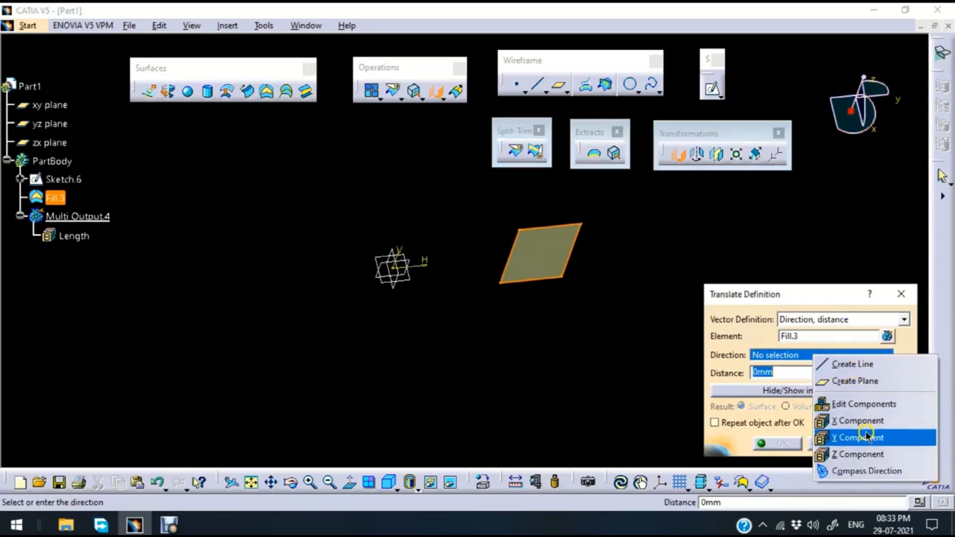
{"action": "left_click", "coordinate": [755, 232]}
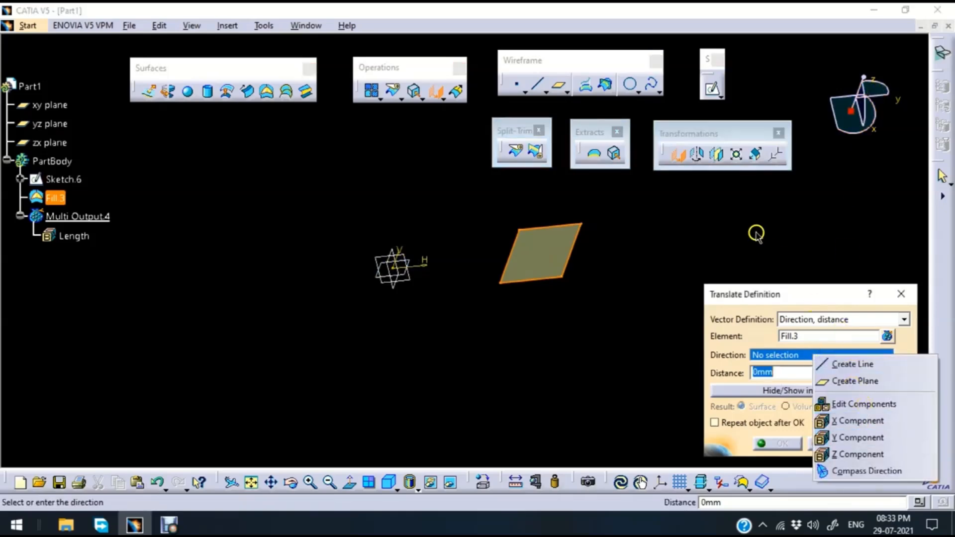
{"action": "left_click", "coordinate": [417, 264]}
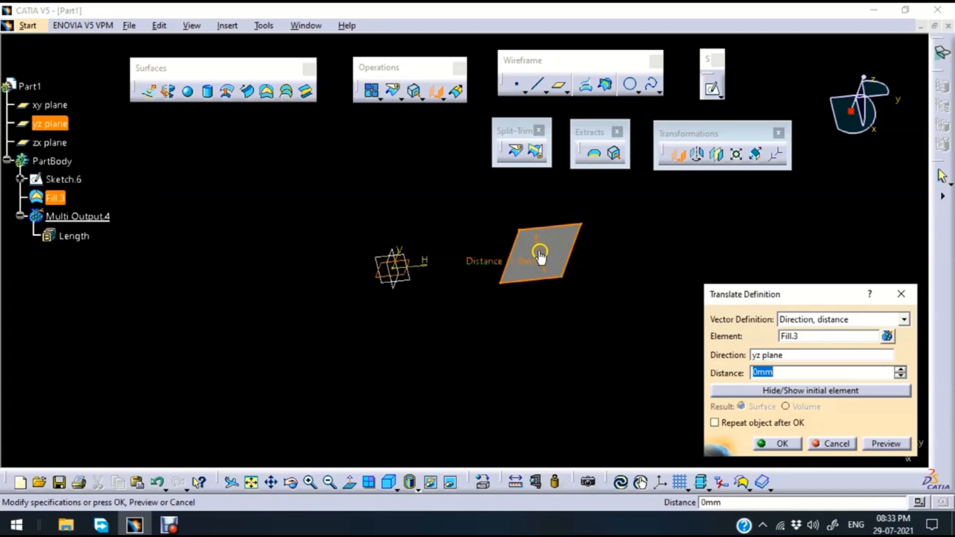
{"action": "left_click_drag", "start_coordinate": [539, 252], "coordinate": [585, 378]}
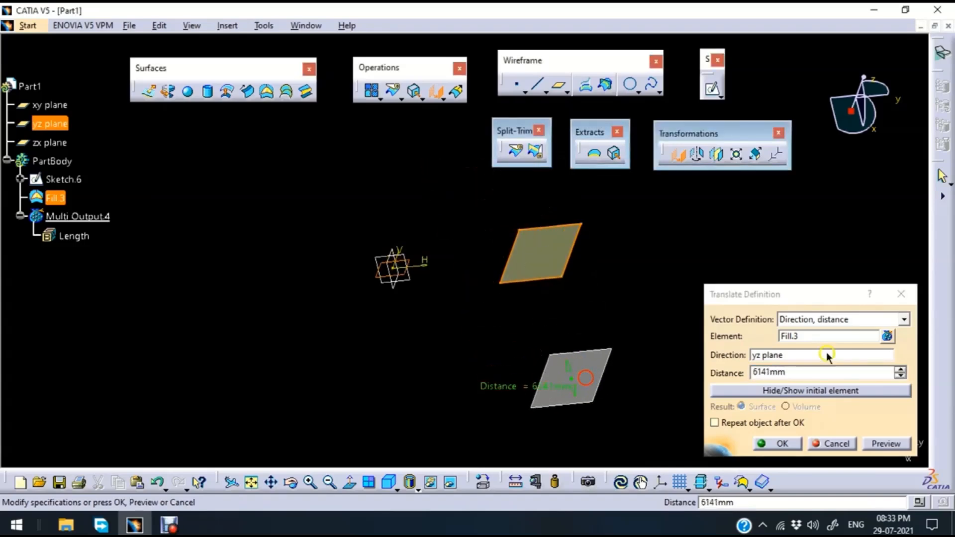
{"action": "double_click", "coordinate": [793, 371]}
{"action": "type", "text": "5000"}
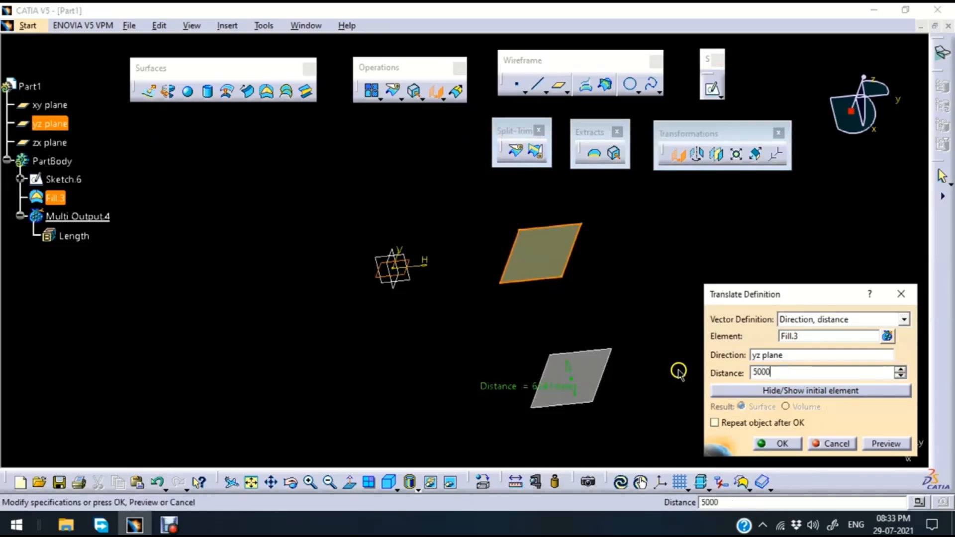
{"action": "left_click", "coordinate": [897, 444]}
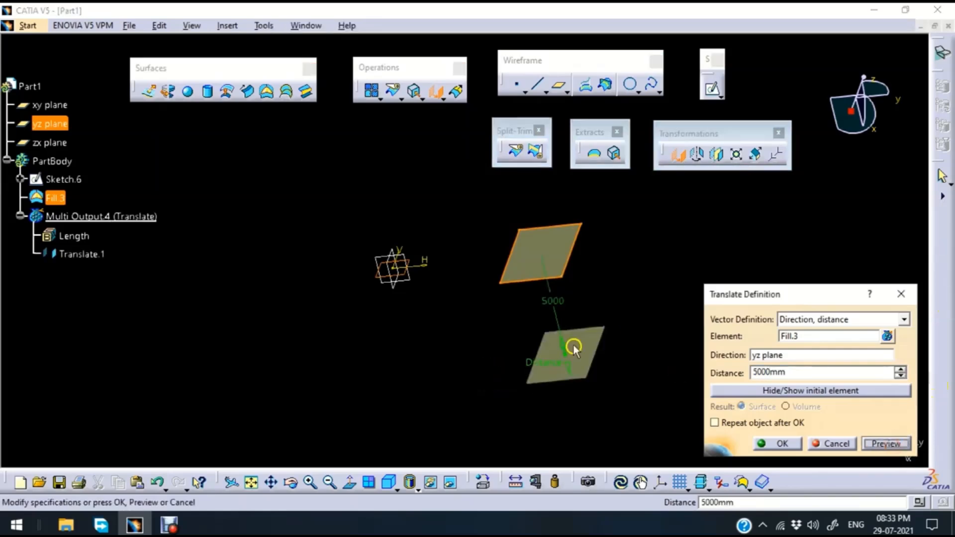
- Try the translation in the opposite direction at a distance of -5384 mm and cancel it
{"action": "left_click", "coordinate": [565, 376]}
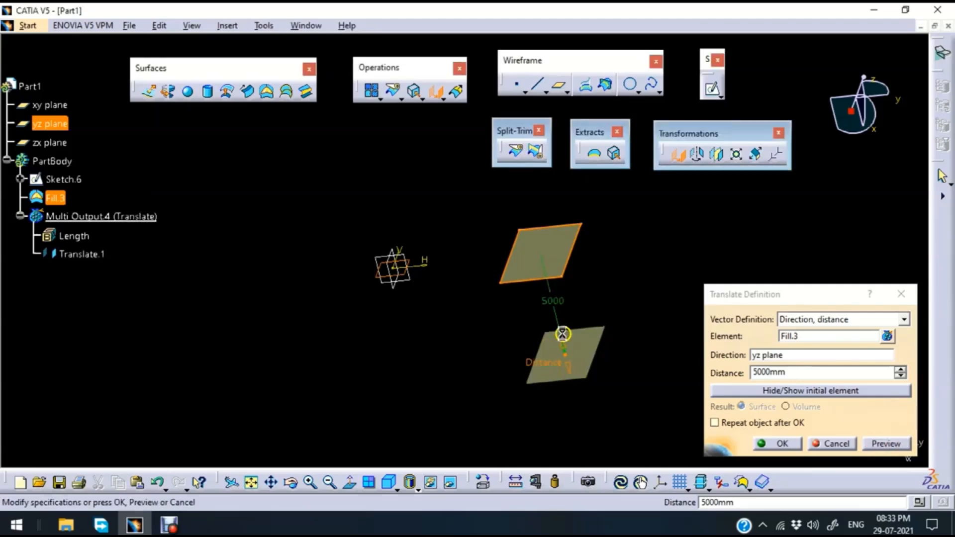
{"action": "left_click_drag", "start_coordinate": [561, 334], "coordinate": [515, 149]}
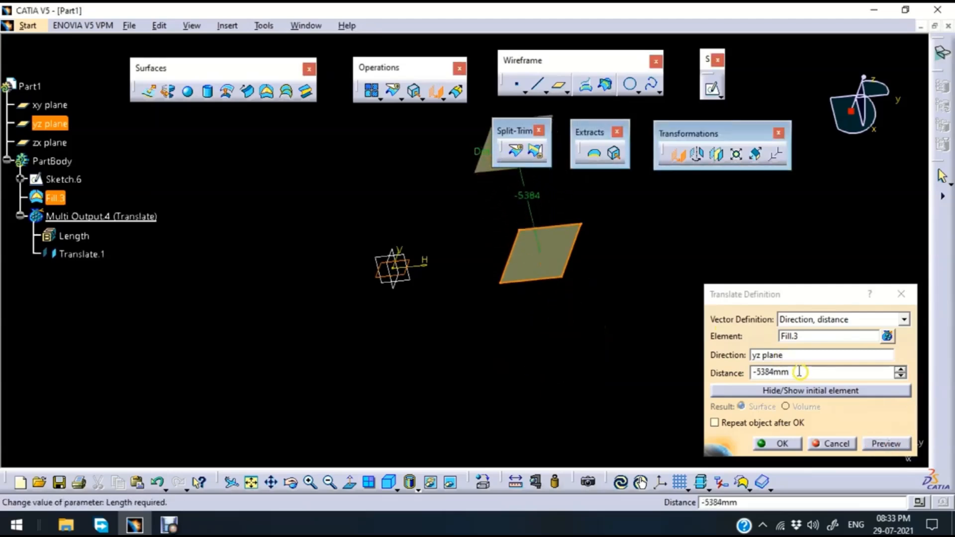
{"action": "left_click_drag", "start_coordinate": [799, 372], "coordinate": [715, 369]}
{"action": "middle_click_drag", "start_coordinate": [581, 180], "coordinate": [569, 236]}
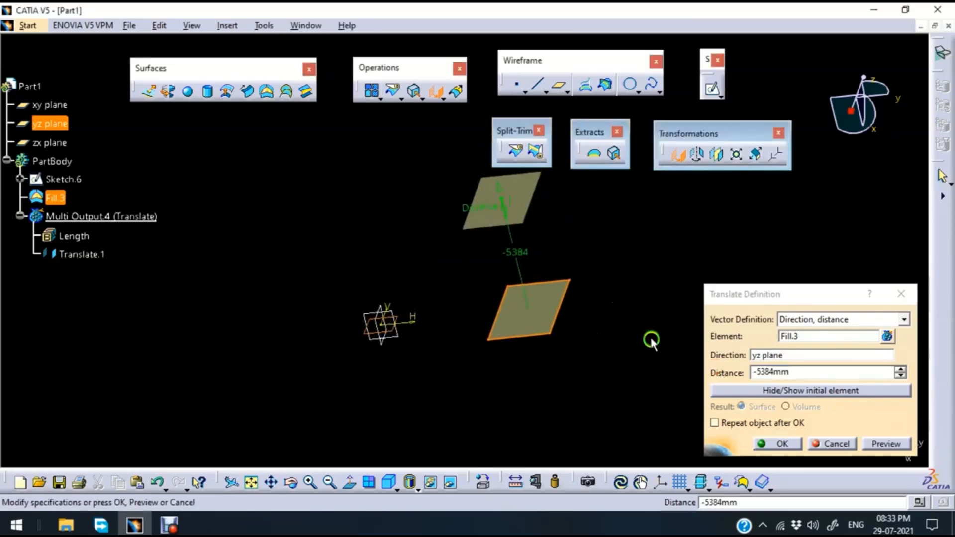
{"action": "left_click", "coordinate": [840, 444]}
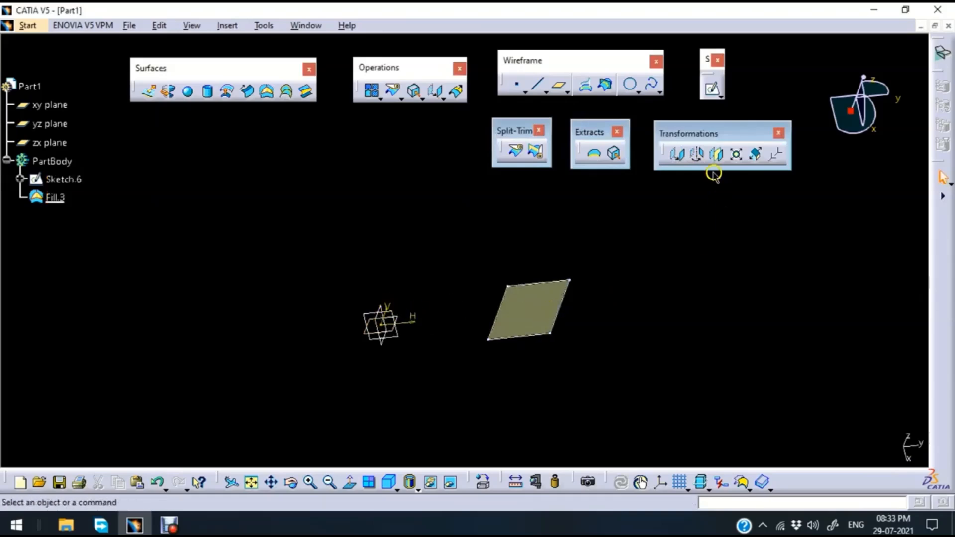
- Try rotating the fill surface 47 deg about the sketch's vertical V direction, and cancel the rotation
{"action": "left_click", "coordinate": [697, 155]}
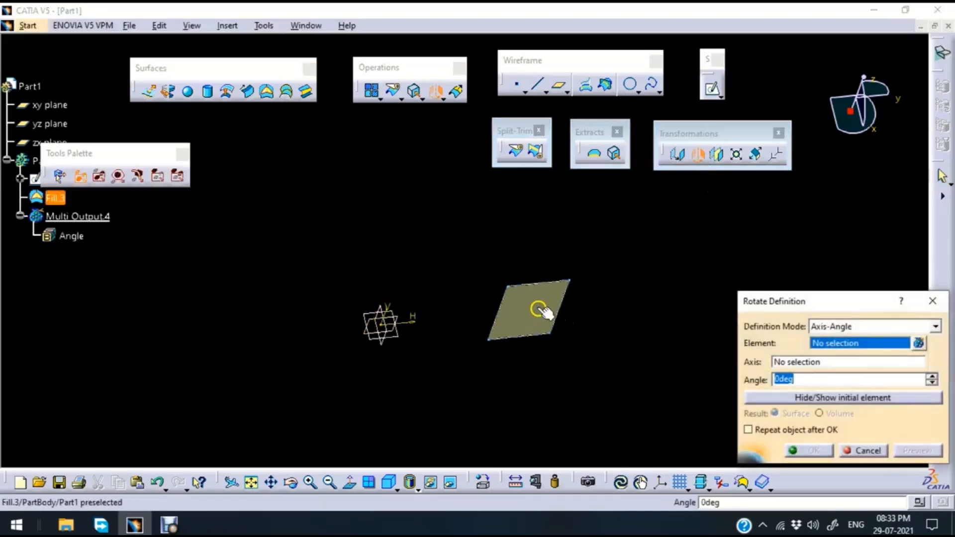
{"action": "left_click", "coordinate": [537, 309]}
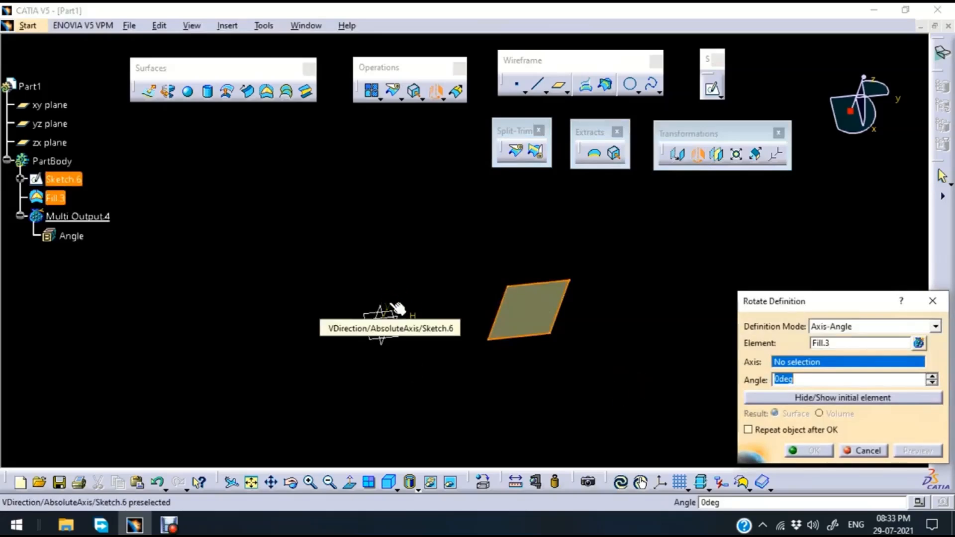
{"action": "right_click", "coordinate": [823, 362]}
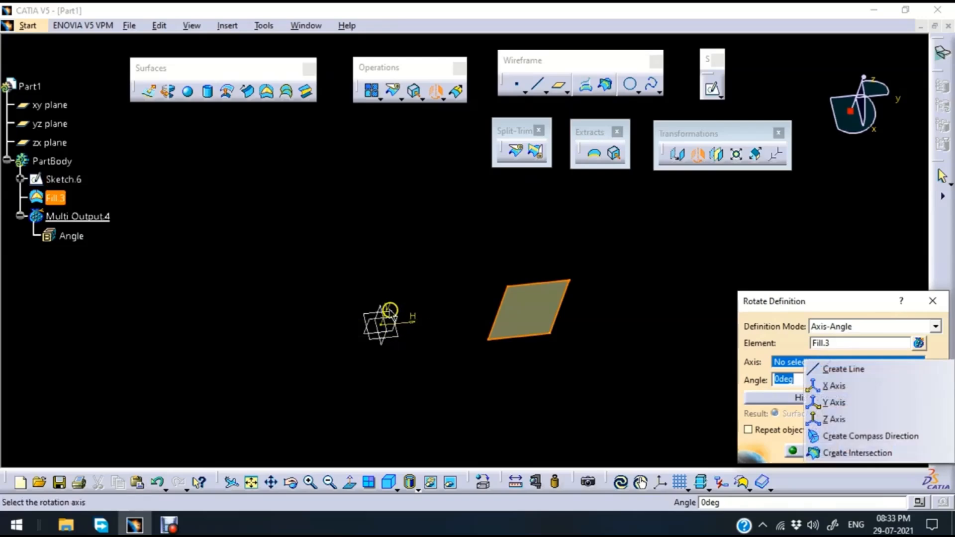
{"action": "left_click", "coordinate": [386, 308]}
{"action": "left_click", "coordinate": [384, 313]}
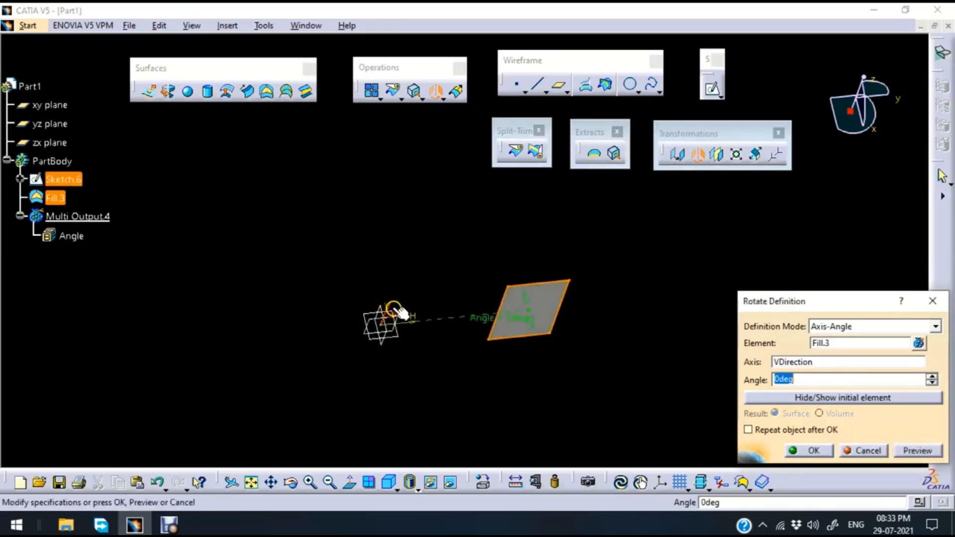
{"action": "left_click_drag", "start_coordinate": [540, 340], "coordinate": [428, 260]}
{"action": "left_click", "coordinate": [804, 381]}
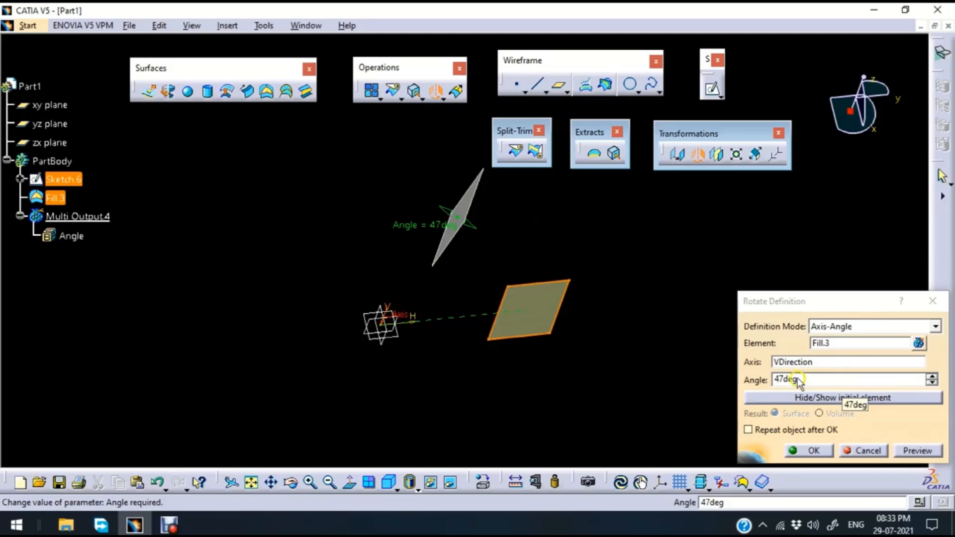
{"action": "left_click", "coordinate": [866, 451]}
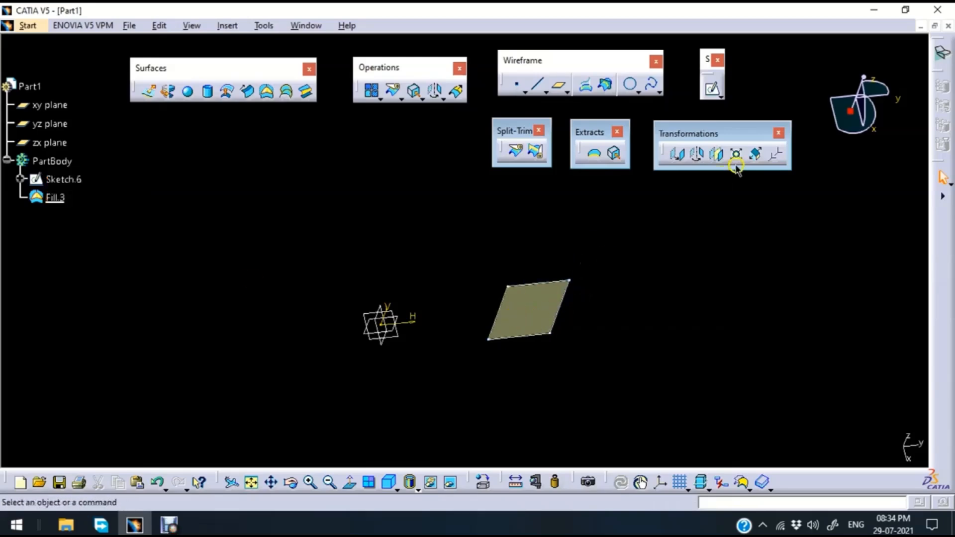
- Try mirroring the fill surface about the zx plane with Symmetry, preview it and cancel
{"action": "left_click", "coordinate": [716, 154]}
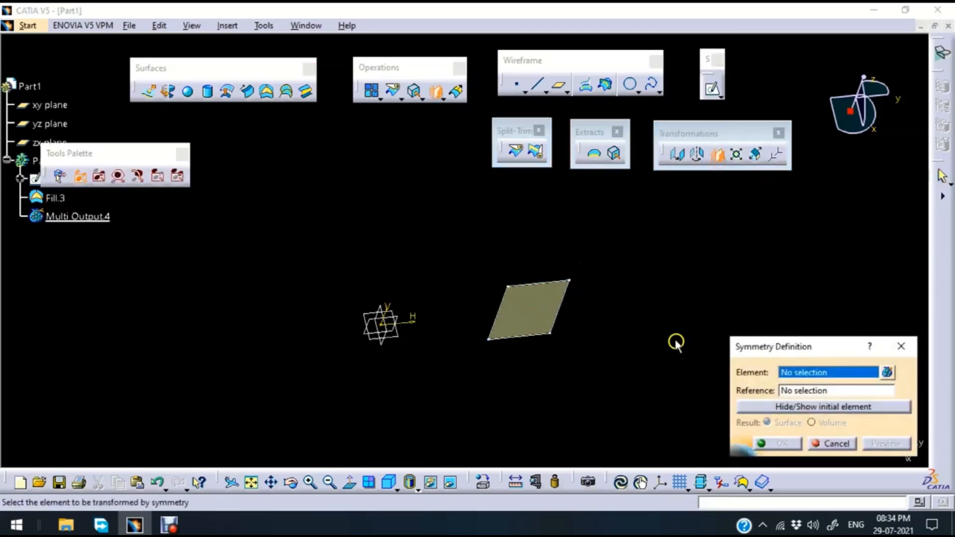
{"action": "middle_click_drag", "start_coordinate": [676, 343], "coordinate": [746, 295]}
{"action": "left_click", "coordinate": [607, 258]}
{"action": "left_click", "coordinate": [637, 355]}
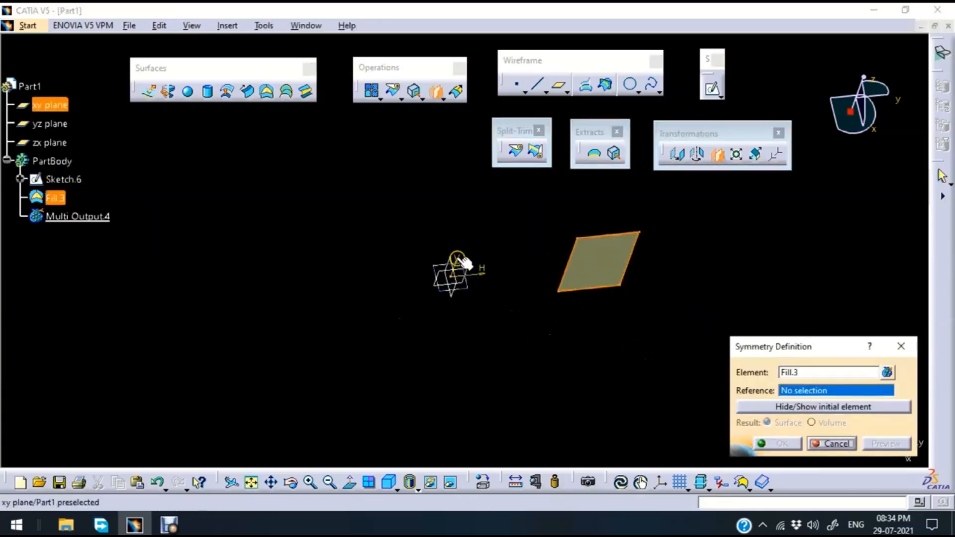
{"action": "left_click", "coordinate": [453, 290]}
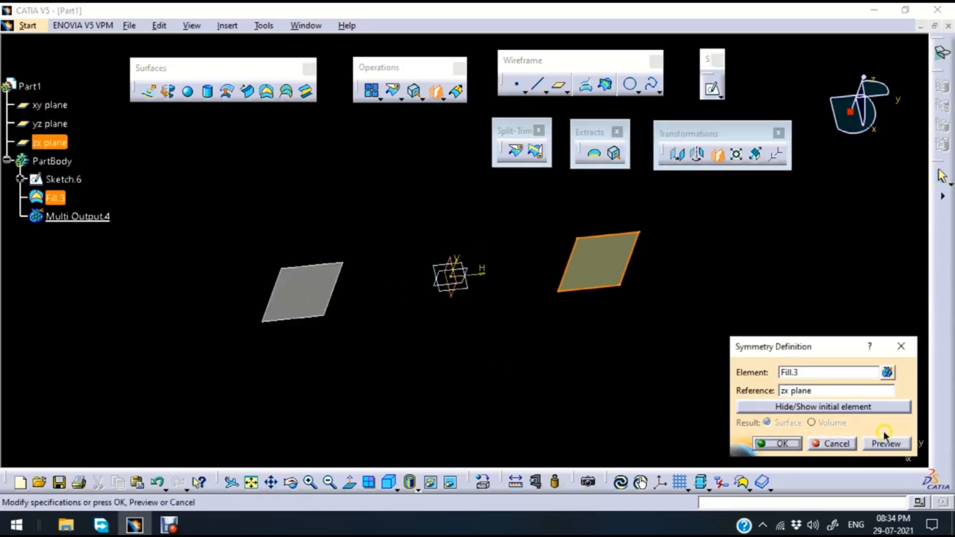
{"action": "left_click", "coordinate": [884, 434]}
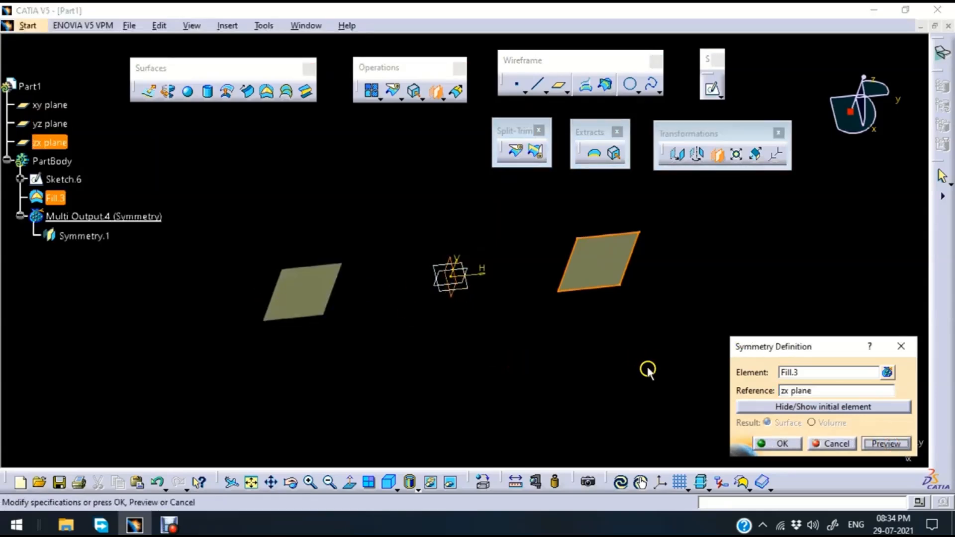
{"action": "left_click", "coordinate": [837, 444]}
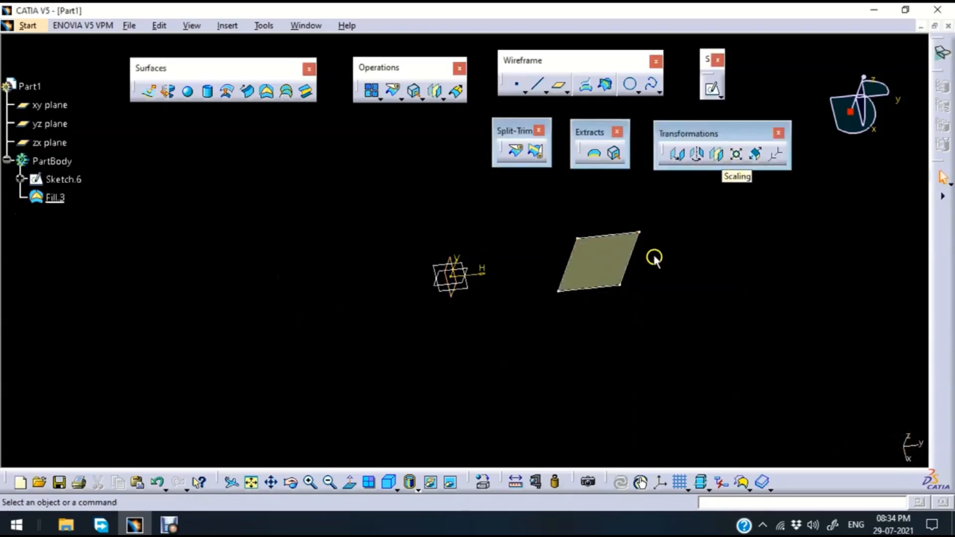
- Set up and preview a scaling of the fill surface with the yz plane as reference and a ratio of 5
{"action": "left_click", "coordinate": [616, 257]}
{"action": "left_click", "coordinate": [737, 155]}
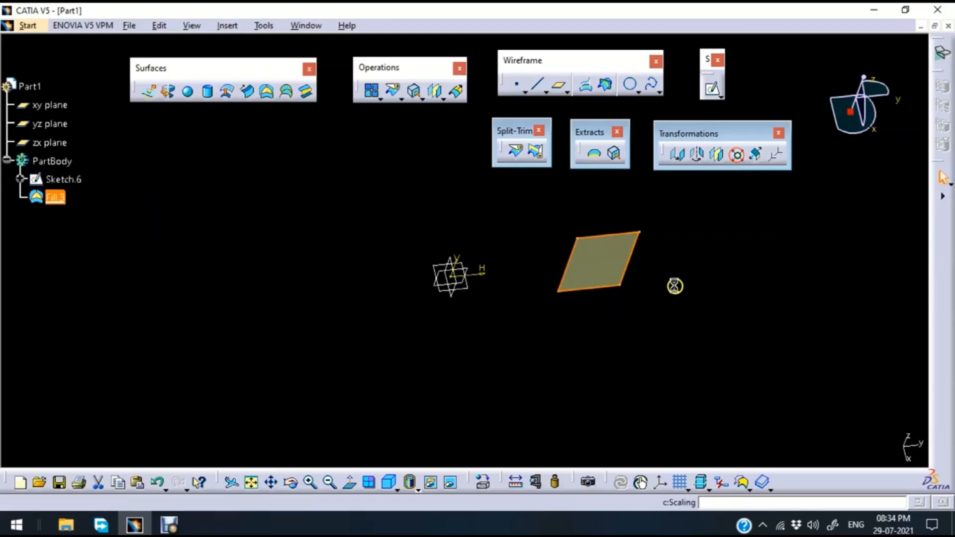
{"action": "middle_click_drag", "start_coordinate": [695, 273], "coordinate": [626, 288]}
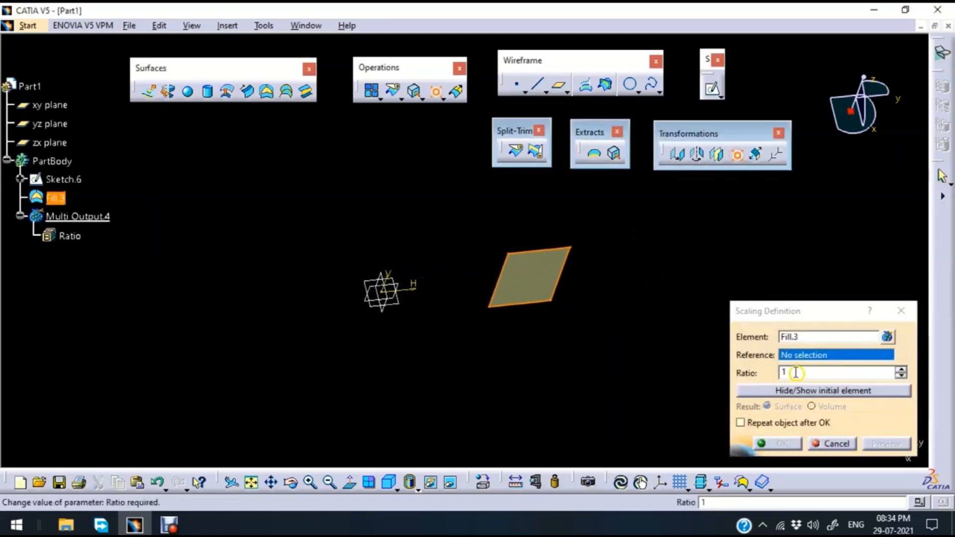
{"action": "left_click_drag", "start_coordinate": [796, 374], "coordinate": [705, 376]}
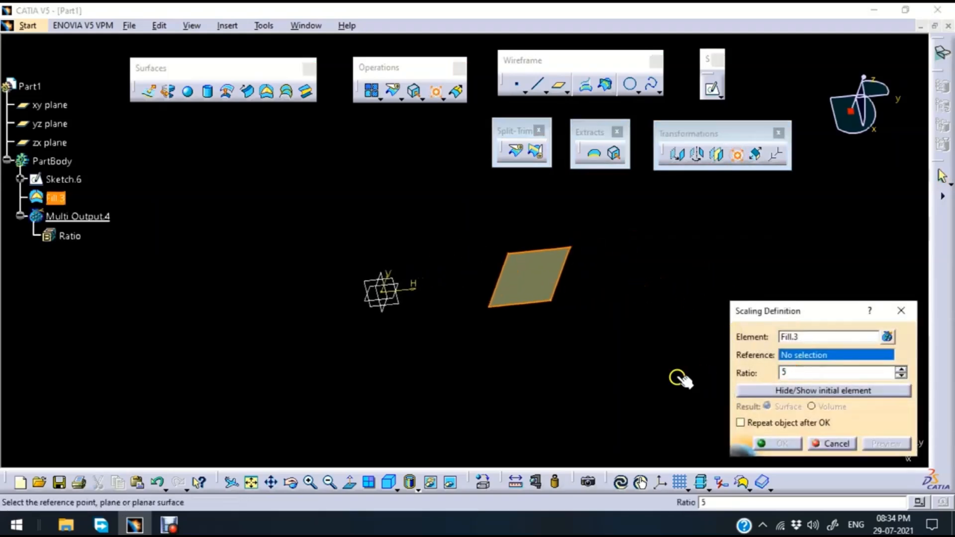
{"action": "left_click", "coordinate": [668, 370]}
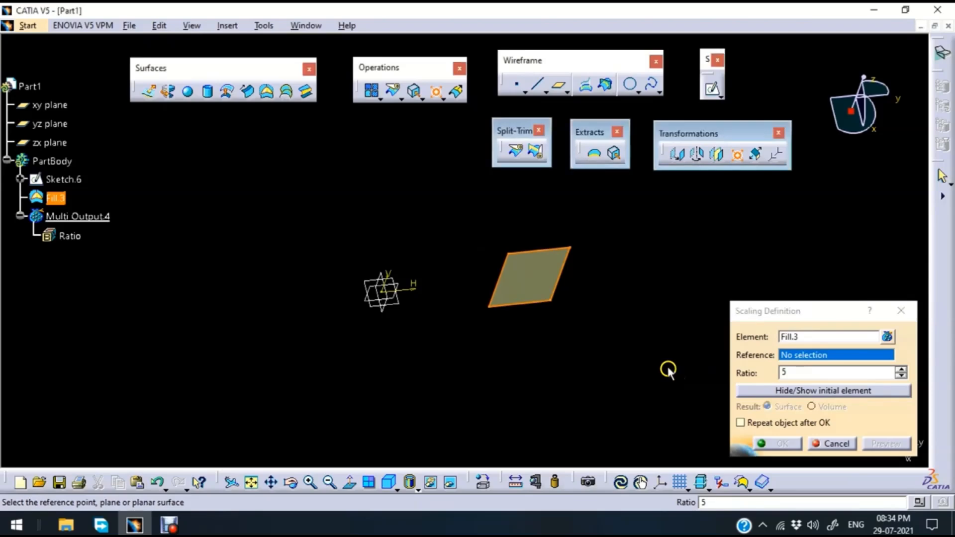
{"action": "right_click", "coordinate": [798, 356]}
{"action": "left_click", "coordinate": [407, 326]}
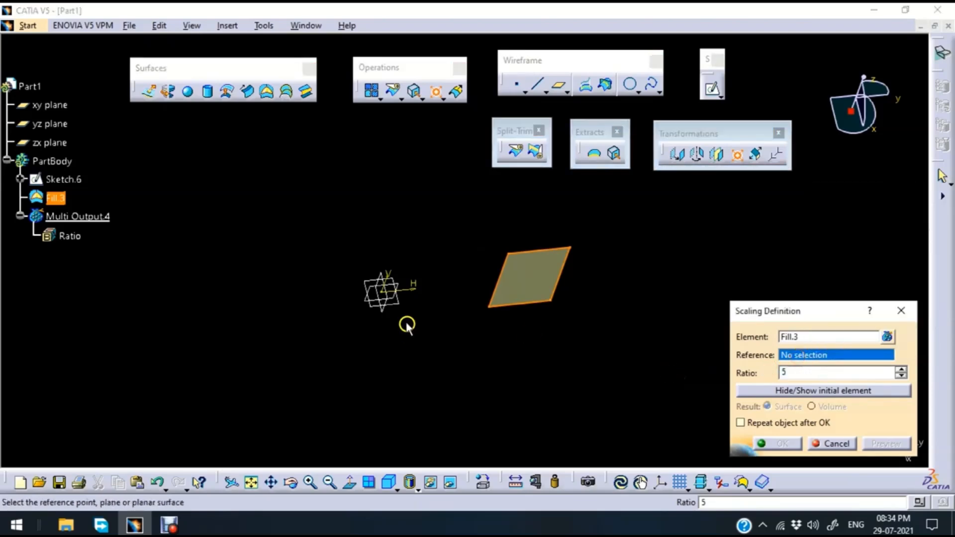
{"action": "left_click", "coordinate": [402, 282]}
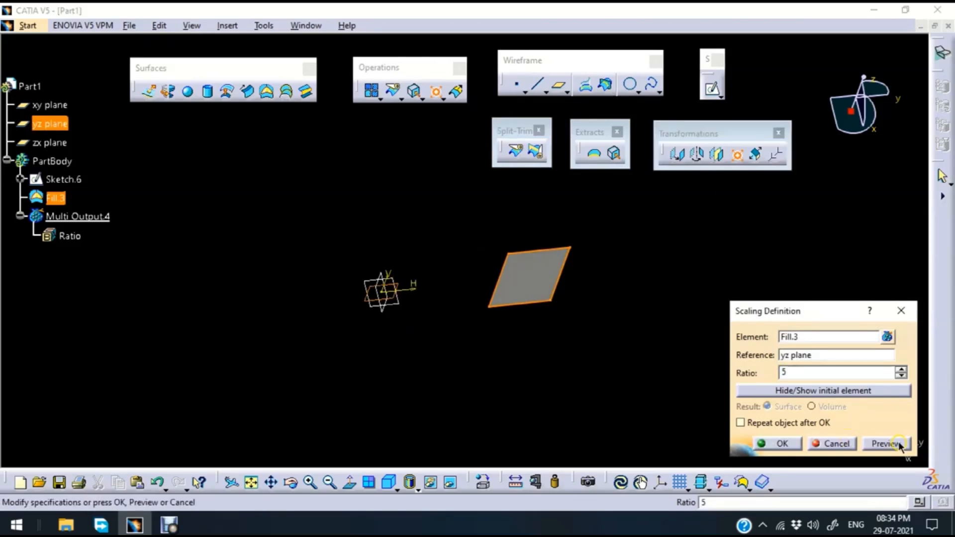
{"action": "left_click", "coordinate": [900, 446]}
- Change the scaling reference to the xy plane and examine the resulting preview
{"action": "middle_click_drag", "start_coordinate": [598, 269], "coordinate": [464, 379]}
{"action": "right_click", "coordinate": [806, 354]}
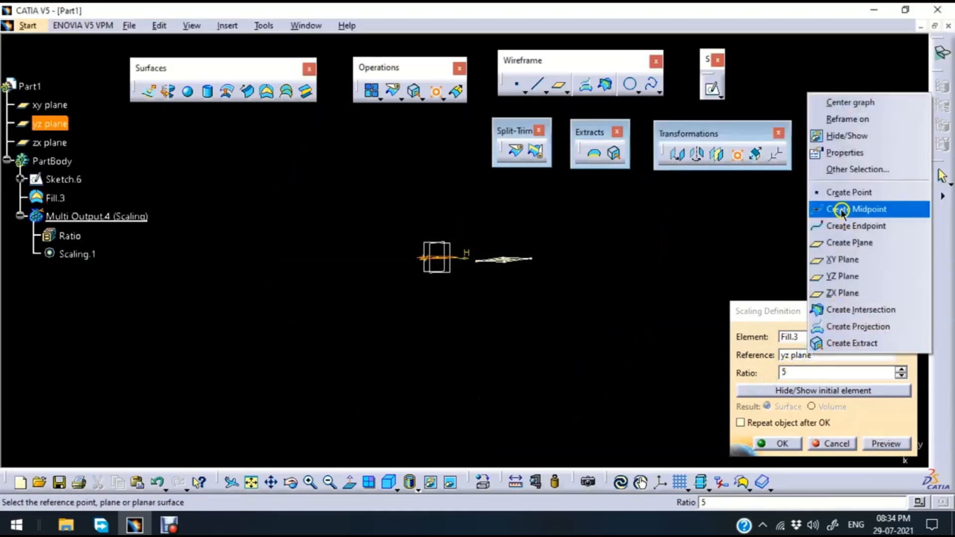
{"action": "left_click", "coordinate": [849, 259]}
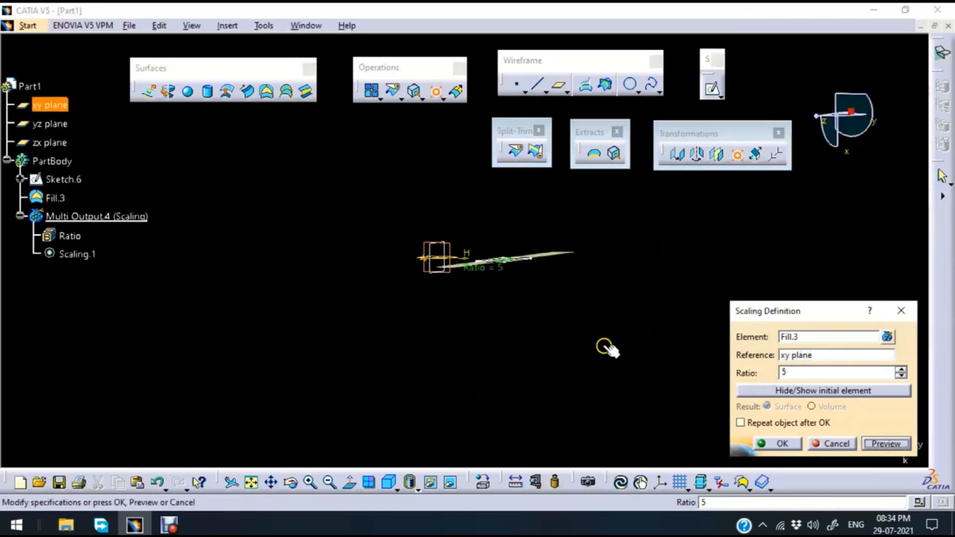
{"action": "middle_click_drag", "start_coordinate": [606, 348], "coordinate": [450, 295]}
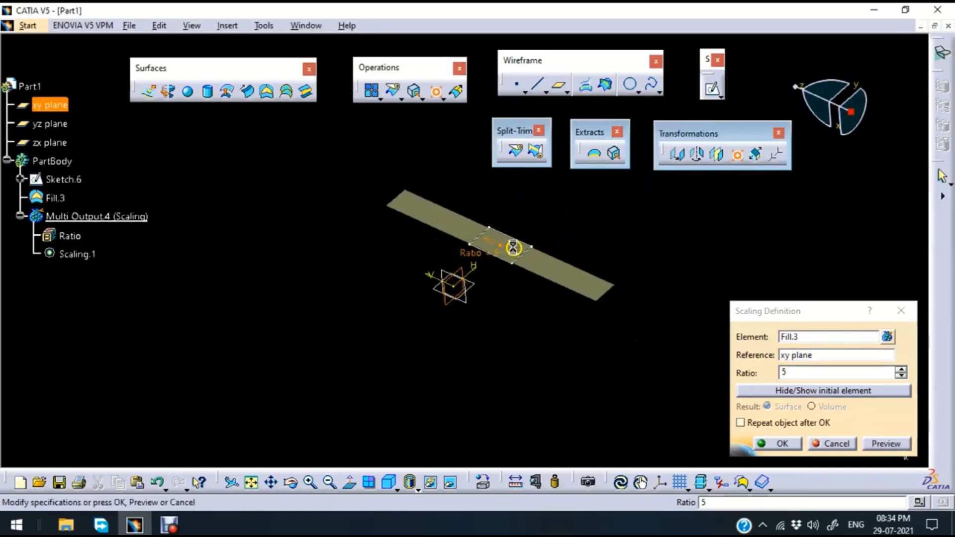
- Try a much larger scaling ratio by stretching the surface freehand, and set the ratio back to 5
{"action": "left_click_drag", "start_coordinate": [512, 247], "coordinate": [472, 247]}
{"action": "left_click_drag", "start_coordinate": [846, 372], "coordinate": [748, 374]}
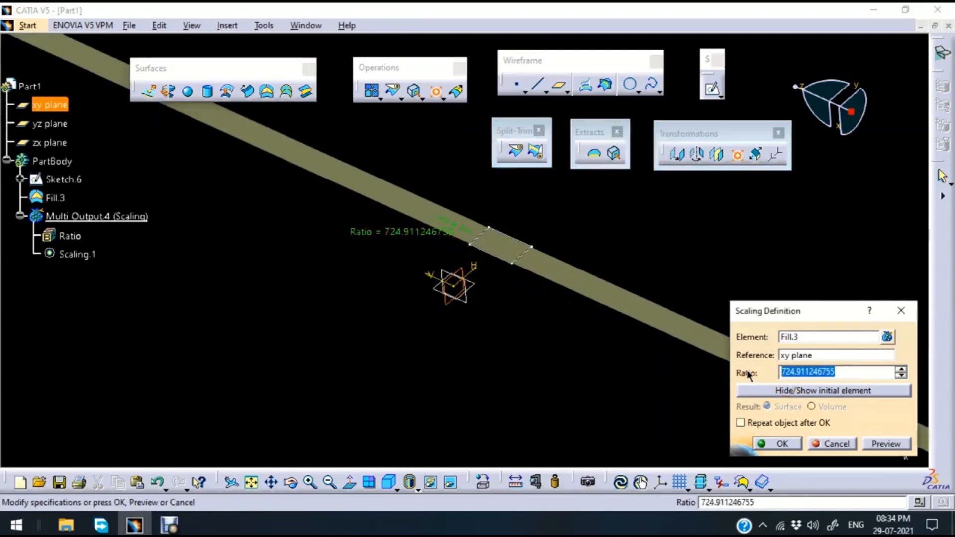
{"action": "type", "text": "5"}
{"action": "left_click", "coordinate": [614, 378]}
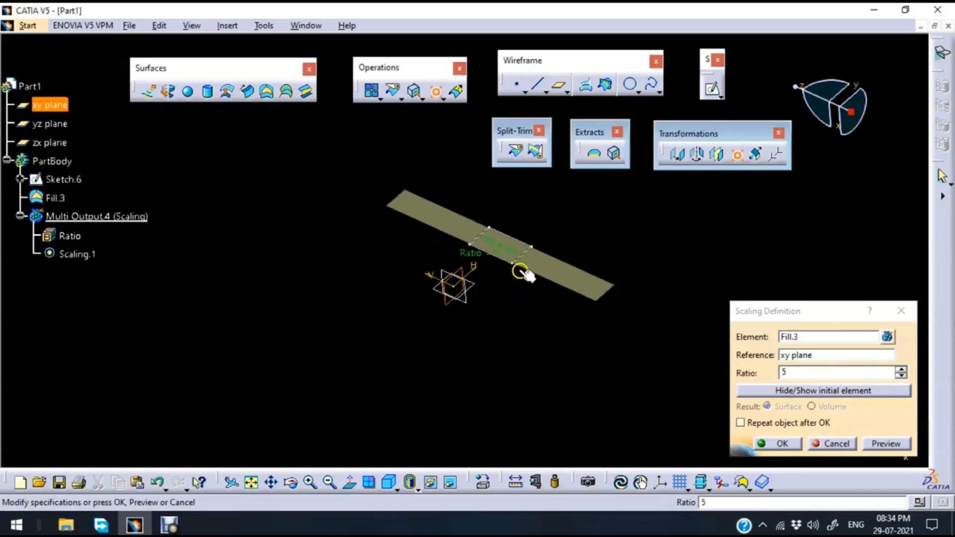
- Try the zx plane as the scaling reference at ratio 5, and cancel the scaling
{"action": "left_click", "coordinate": [465, 303]}
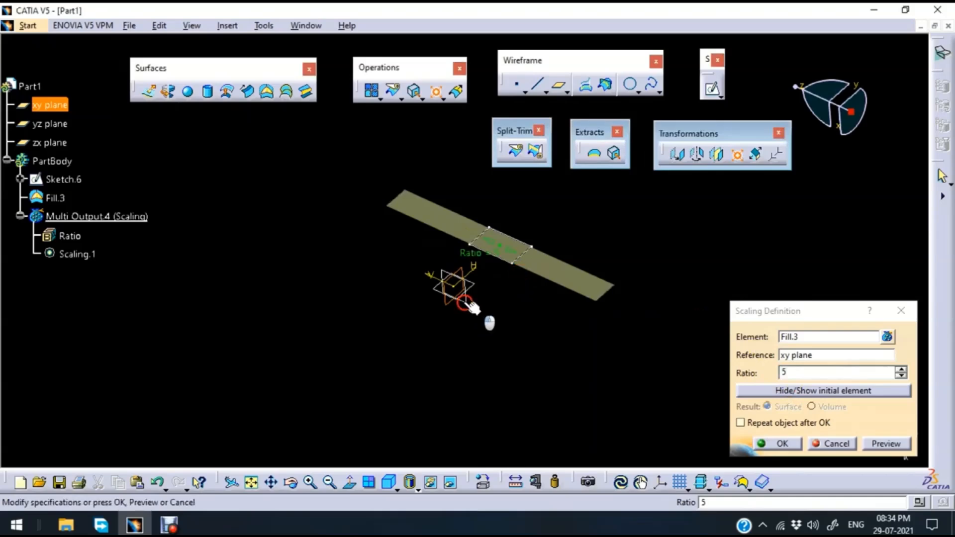
{"action": "left_click", "coordinate": [853, 353]}
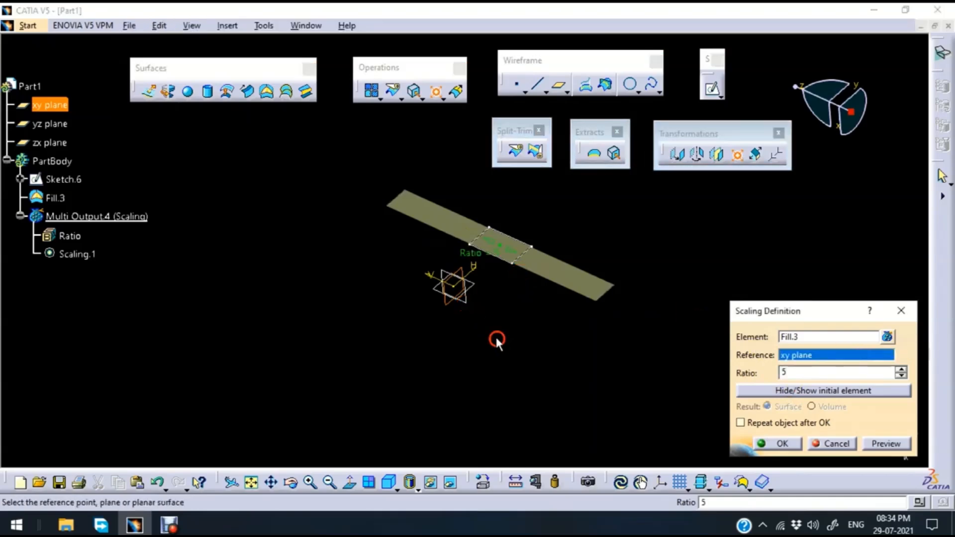
{"action": "left_click", "coordinate": [468, 301]}
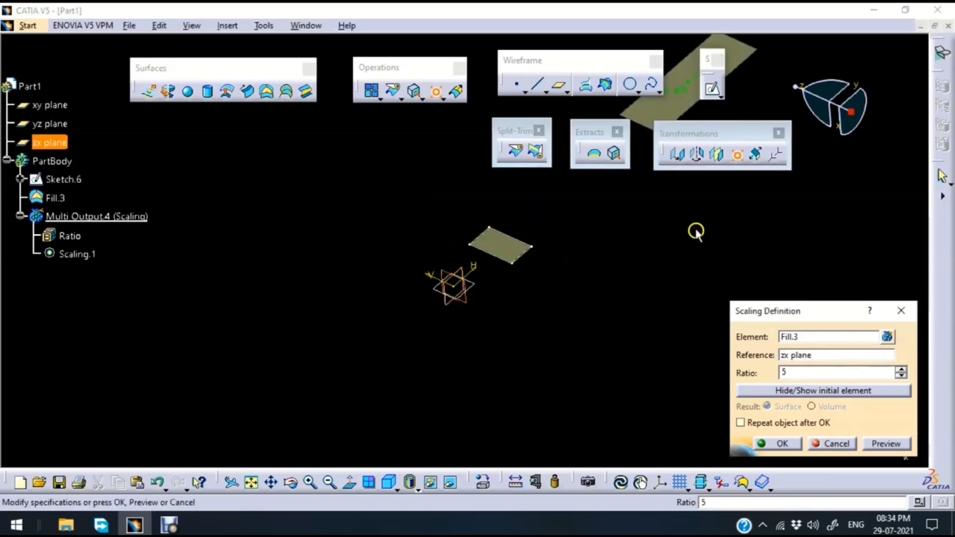
{"action": "middle_click_drag", "start_coordinate": [696, 231], "coordinate": [640, 288]}
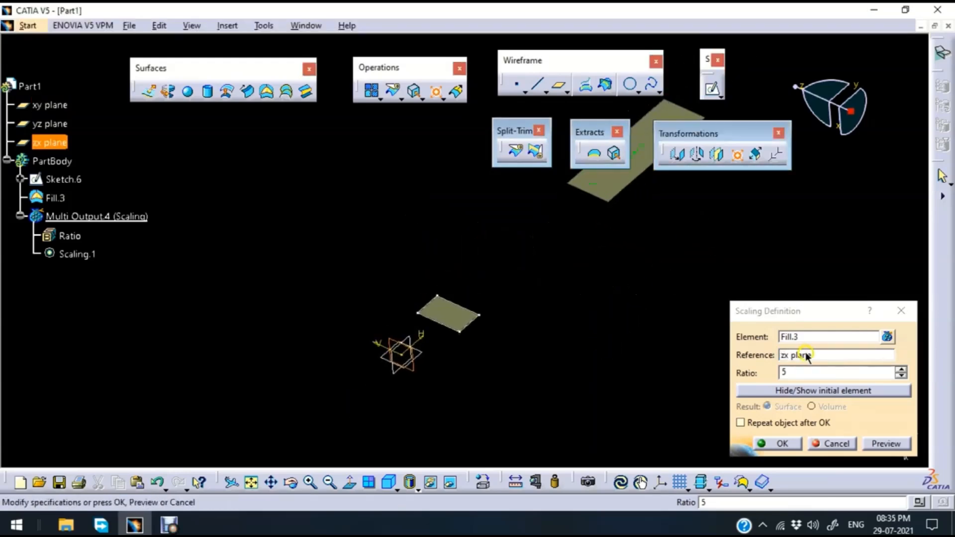
{"action": "left_click", "coordinate": [815, 356]}
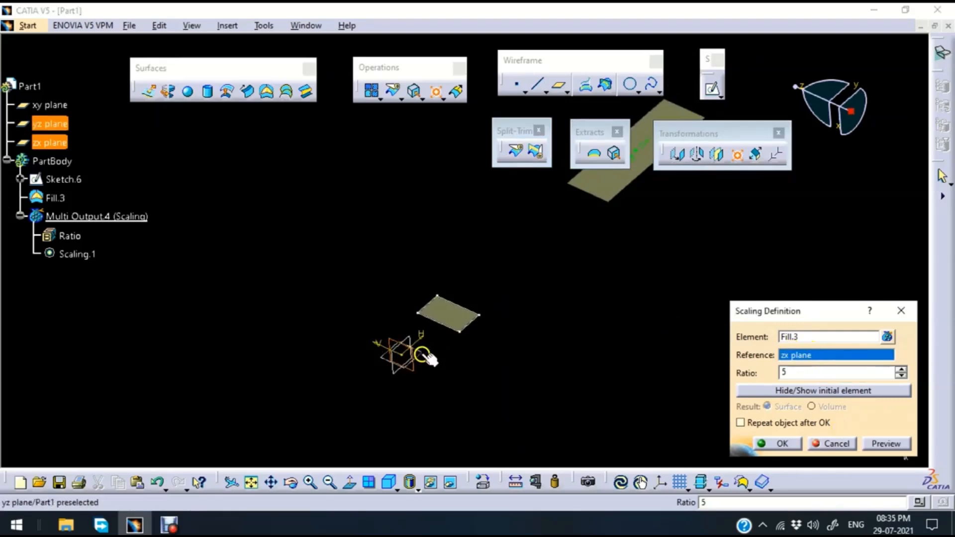
{"action": "right_click", "coordinate": [805, 355]}
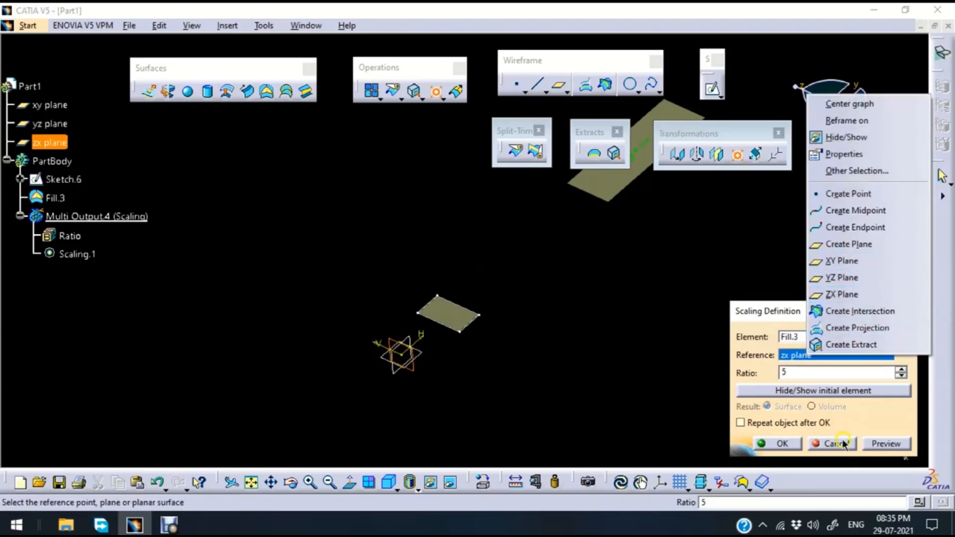
- Start an Affinity of the fill surface with the sketch origin as its origin, set the X ratio to 5 and preview it
{"action": "left_click", "coordinate": [755, 155]}
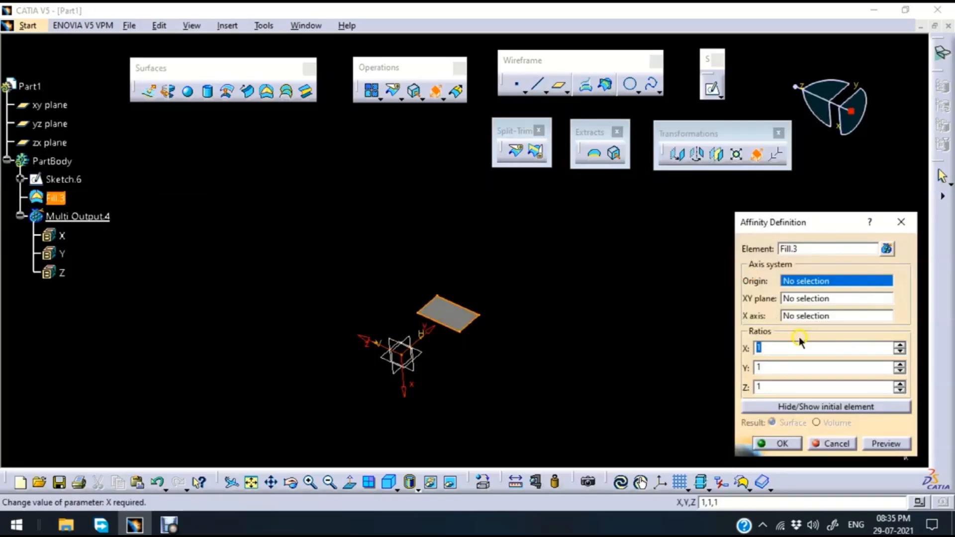
{"action": "mouse_move", "coordinate": [548, 253]}
{"action": "middle_mouse_down"}
{"action": "mouse_move", "coordinate": [558, 301]}
{"action": "mouse_move", "coordinate": [562, 248]}
{"action": "middle_mouse_up"}
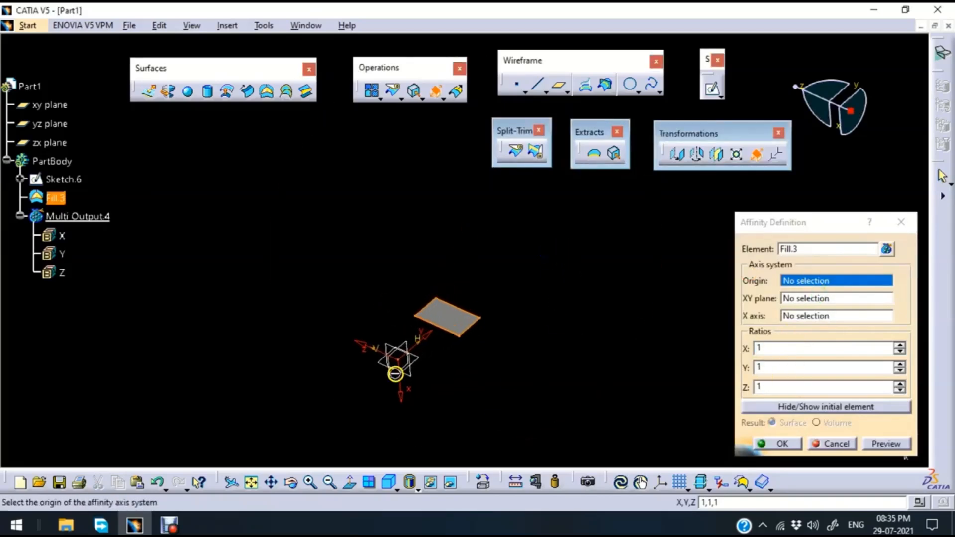
{"action": "left_click", "coordinate": [398, 362]}
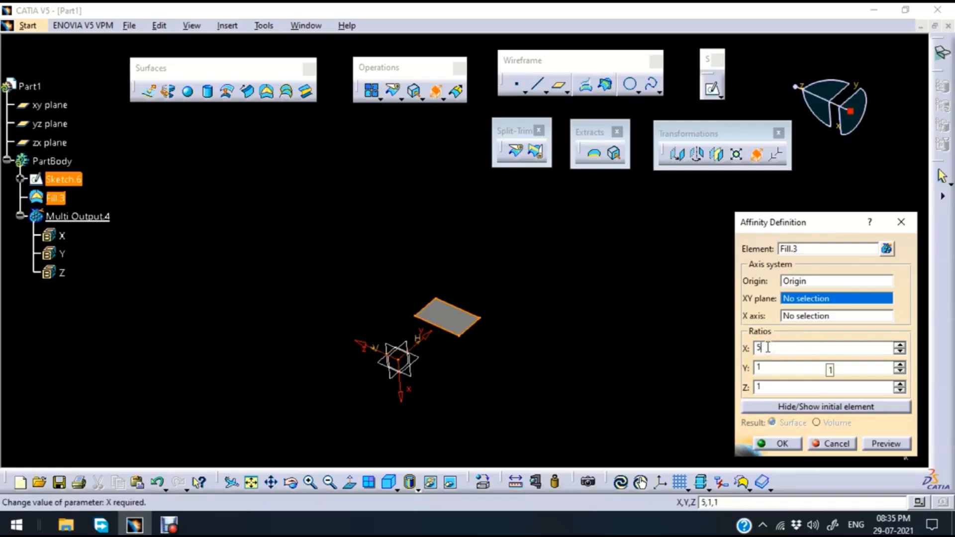
{"action": "left_click", "coordinate": [886, 443]}
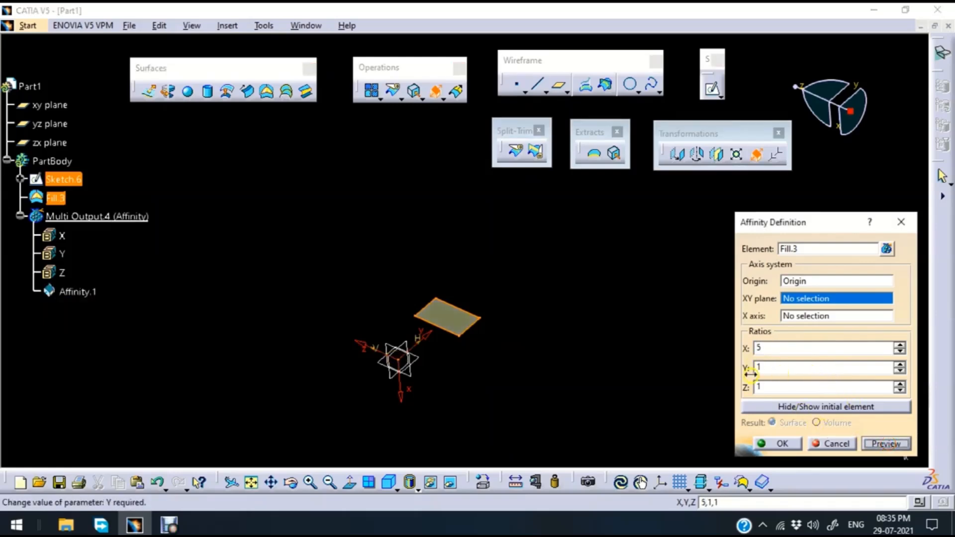
- Try the affinity with the Y and Z ratios also raised to 5, preview the enlarged surface, and cancel the affinity
{"action": "double_click", "coordinate": [784, 367]}
{"action": "type", "text": "5"}
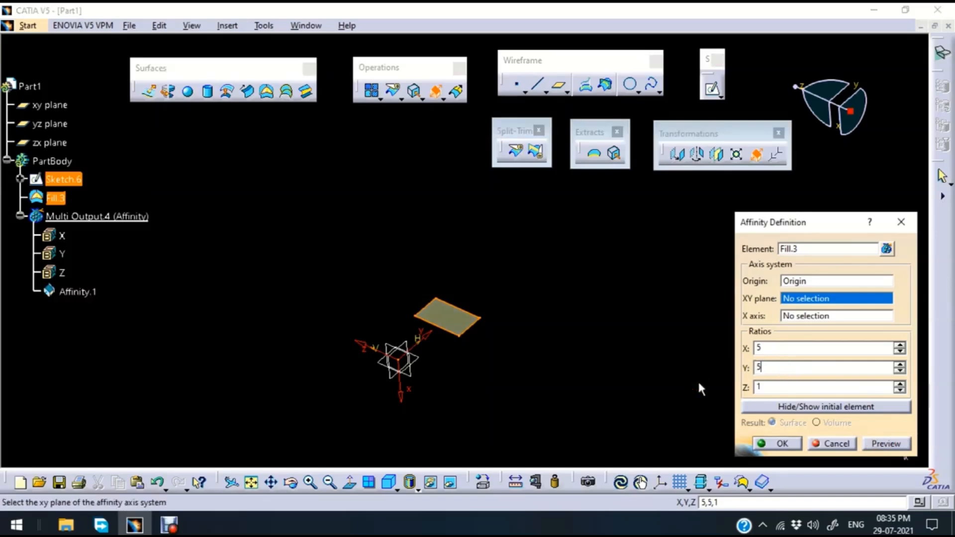
{"action": "left_click", "coordinate": [885, 442]}
{"action": "left_click", "coordinate": [770, 389]}
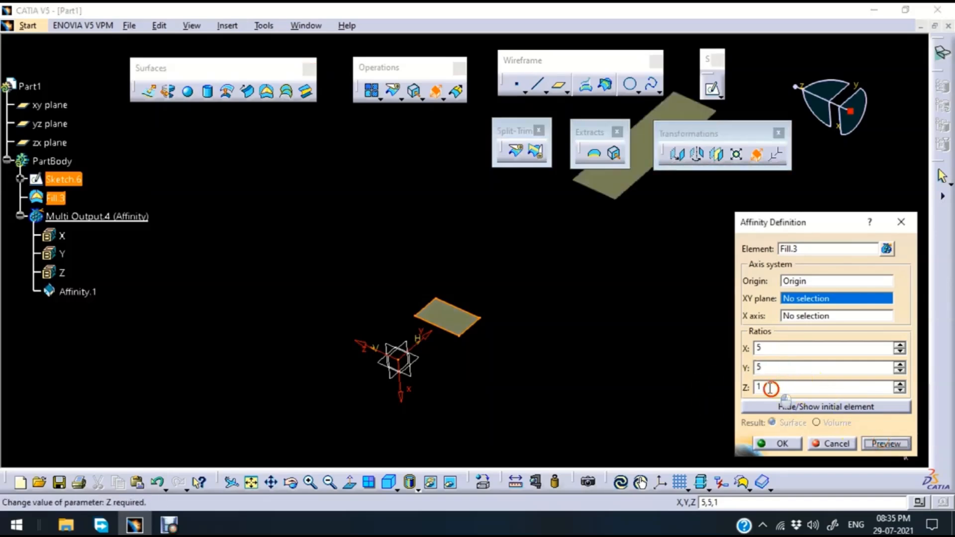
{"action": "double_click", "coordinate": [770, 389]}
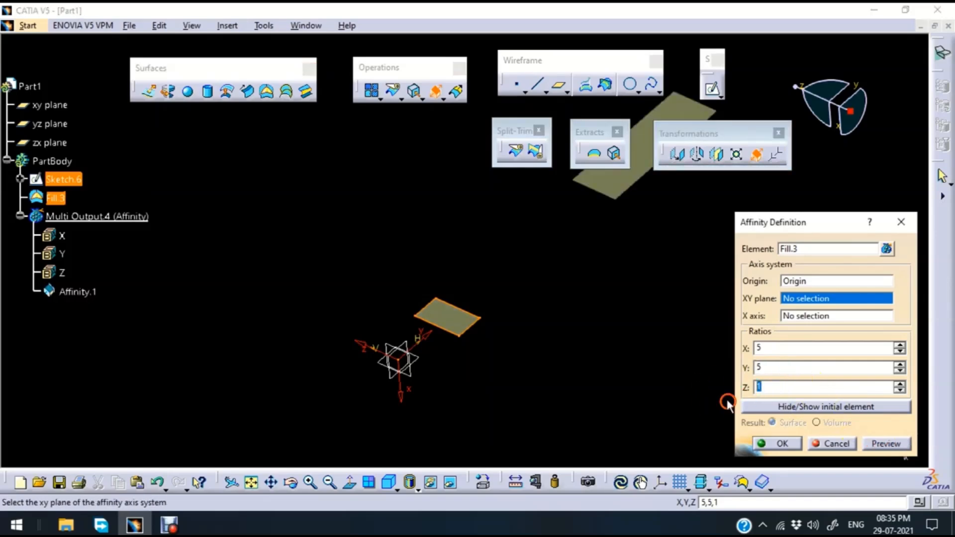
{"action": "left_click", "coordinate": [890, 445]}
{"action": "middle_click_drag", "start_coordinate": [572, 290], "coordinate": [507, 301]}
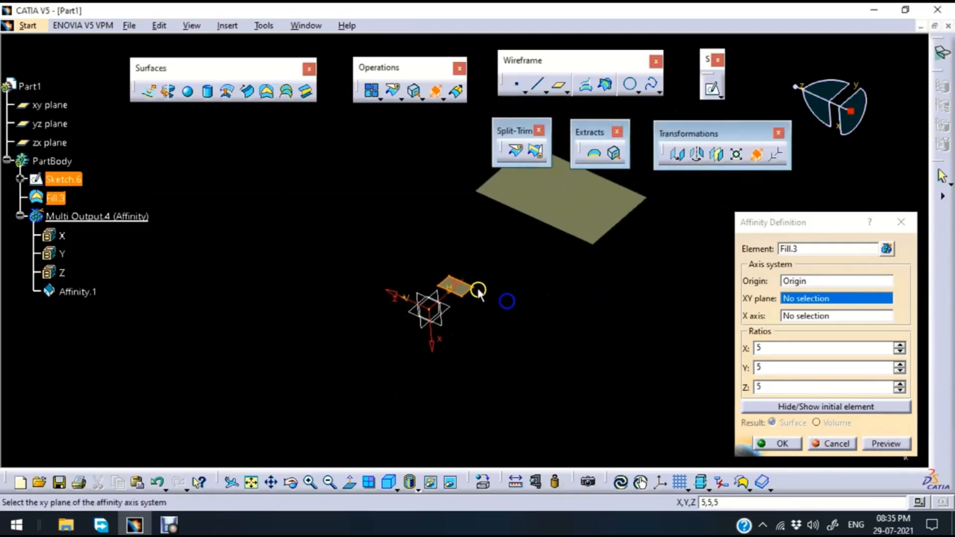
{"action": "left_click", "coordinate": [834, 449]}
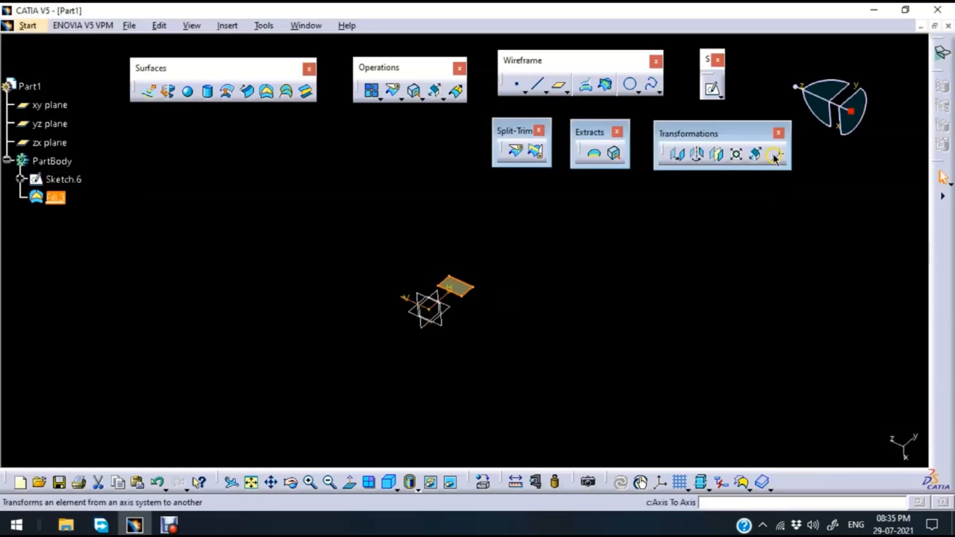
{"action": "left_click", "coordinate": [597, 241]}
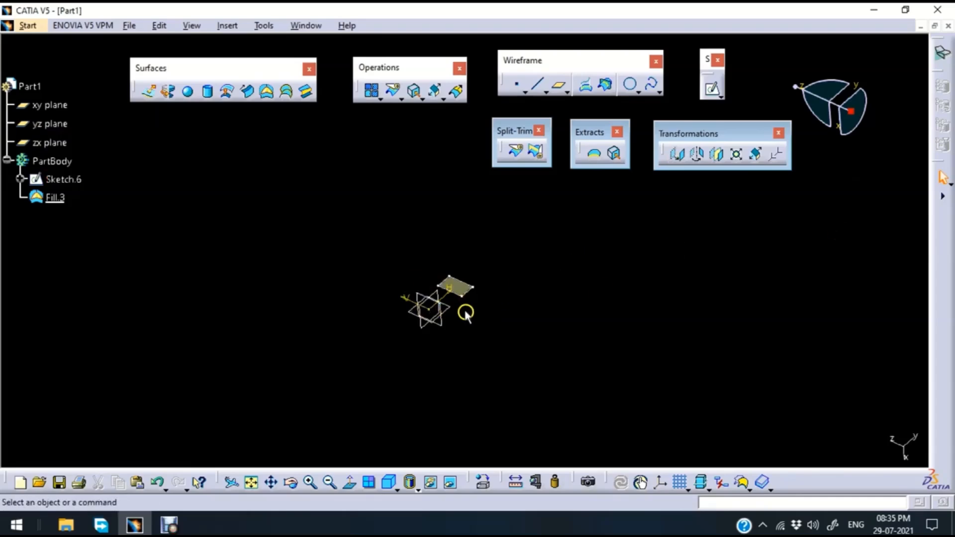
{"action": "left_click", "coordinate": [466, 293]}
{"action": "left_click_drag", "start_coordinate": [565, 62], "coordinate": [560, 72]}
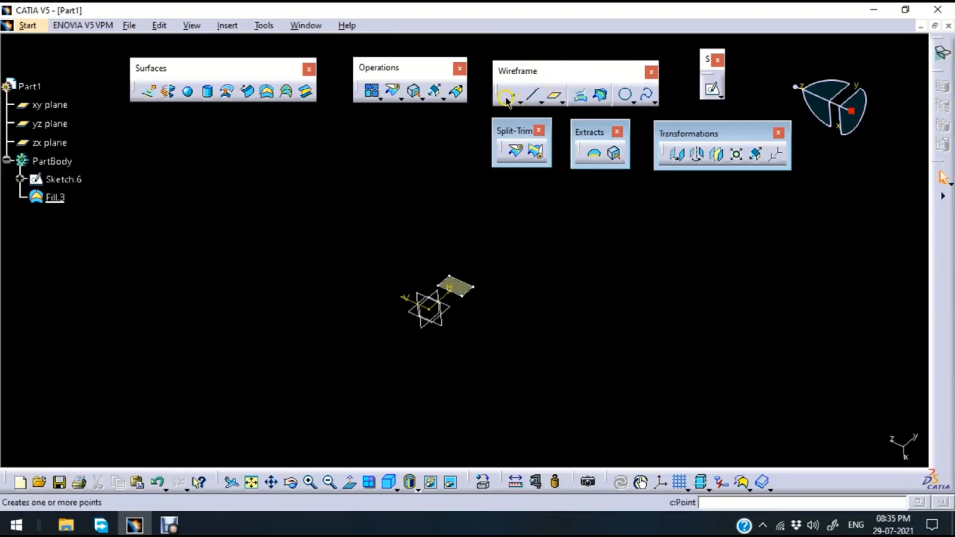
{"action": "left_click", "coordinate": [522, 129]}
{"action": "left_click", "coordinate": [501, 75]}
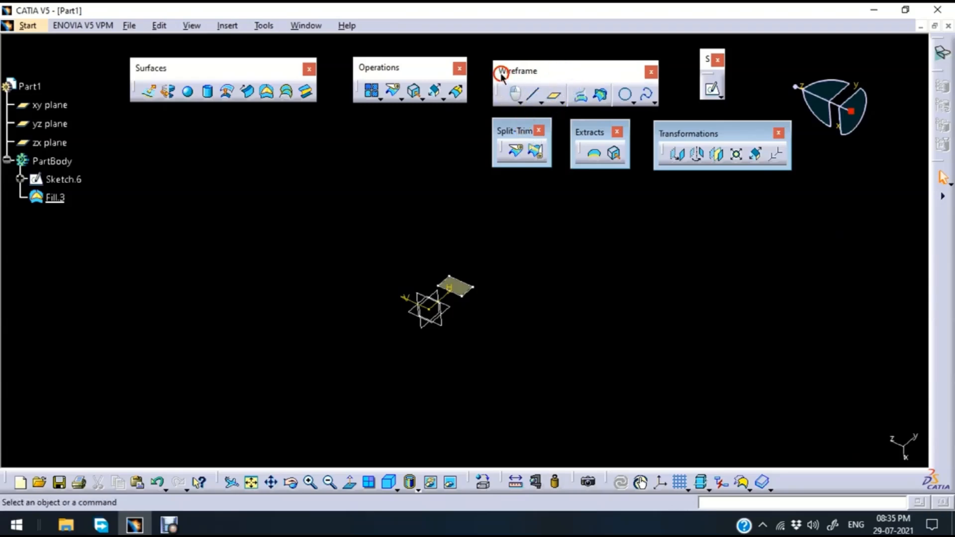
{"action": "left_click_drag", "start_coordinate": [501, 74], "coordinate": [511, 67]}
{"action": "left_click", "coordinate": [521, 88]}
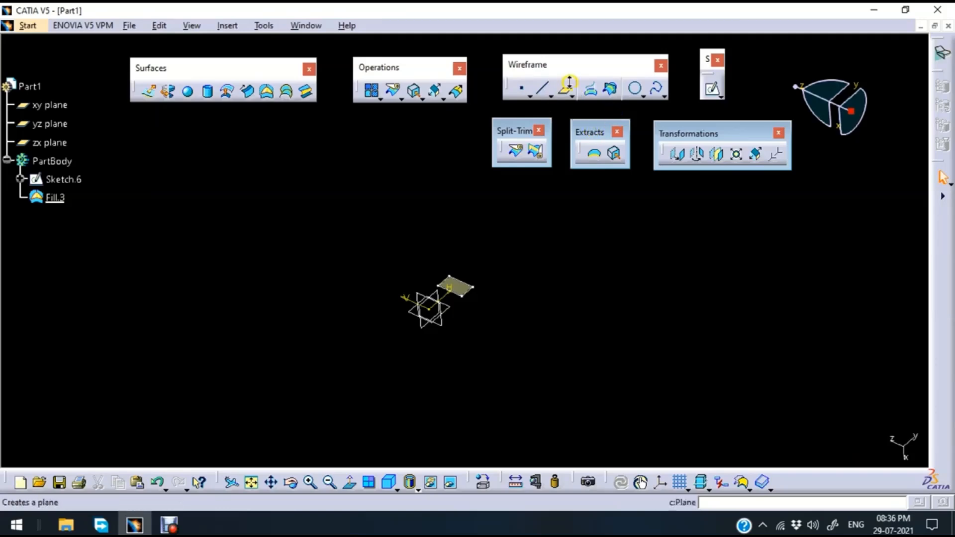
{"action": "left_click", "coordinate": [601, 87]}
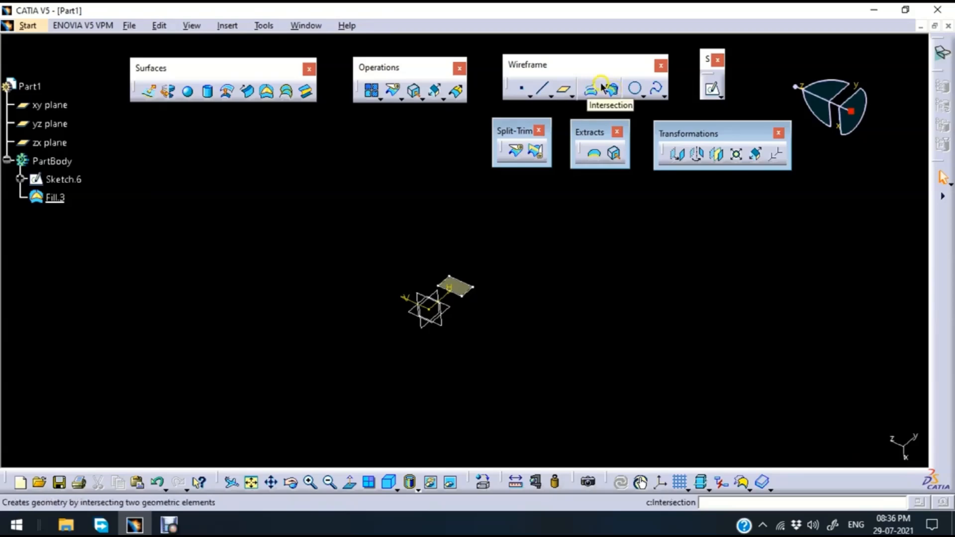
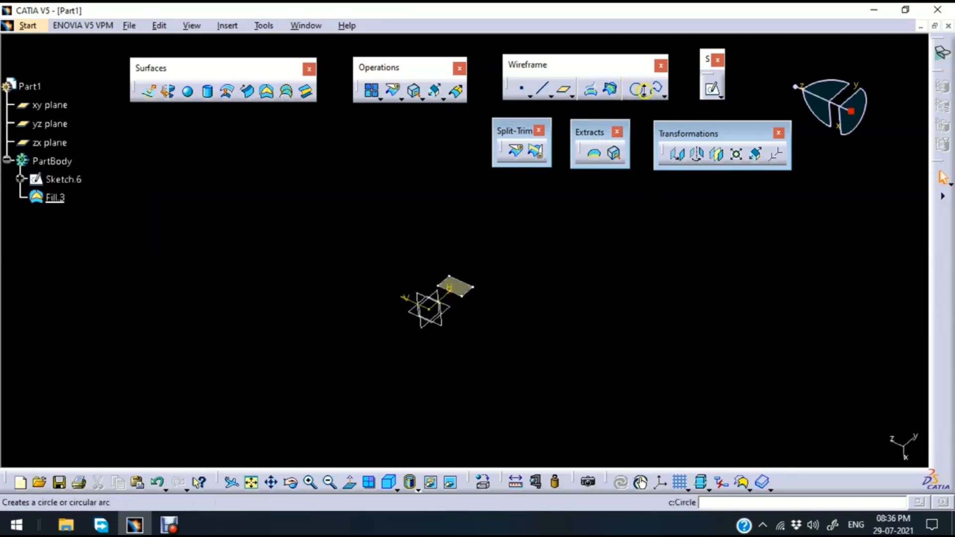
{"action": "left_click", "coordinate": [643, 91]}
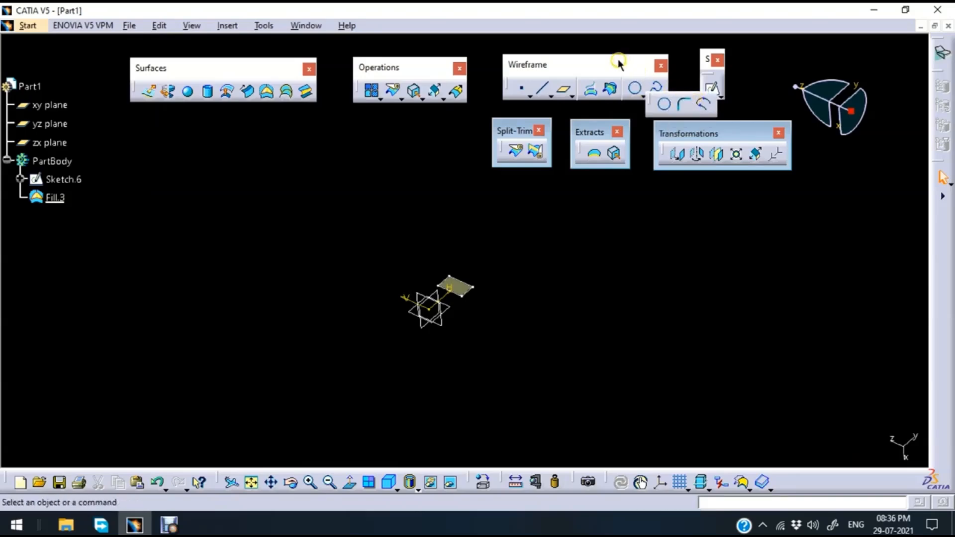
{"action": "left_click", "coordinate": [651, 93]}
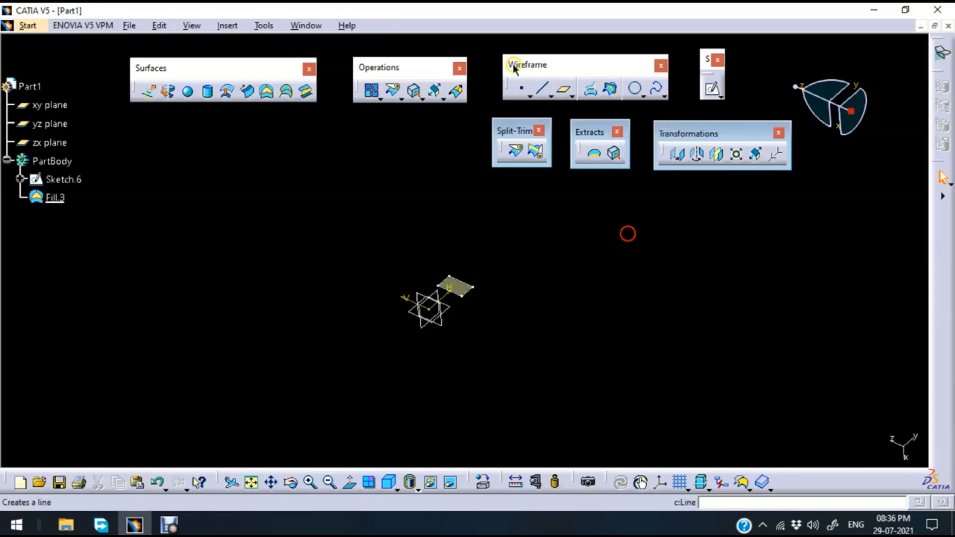
- Create a coordinate point at the origin (0, 0, 0) and start a second point with its X coordinate at 500 mm
{"action": "left_click", "coordinate": [521, 89]}
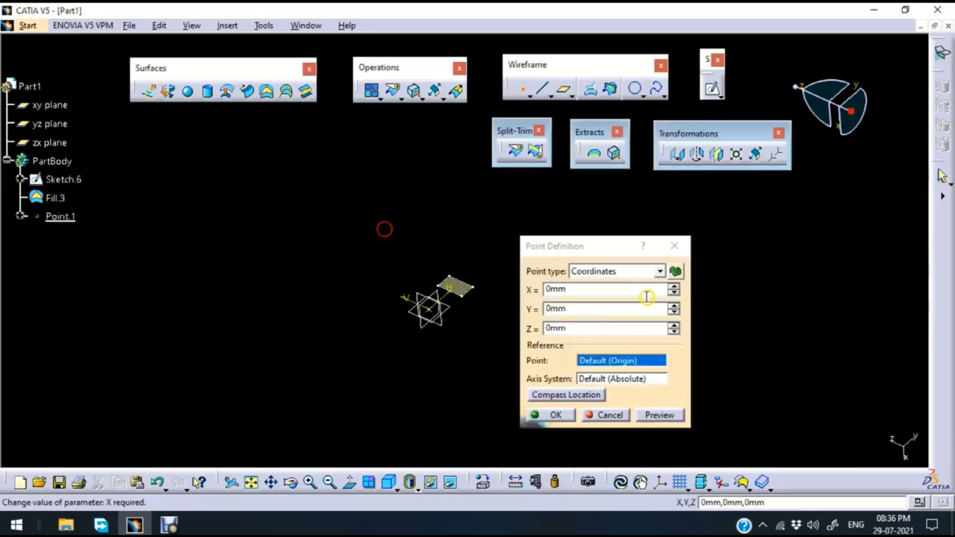
{"action": "left_click", "coordinate": [553, 415]}
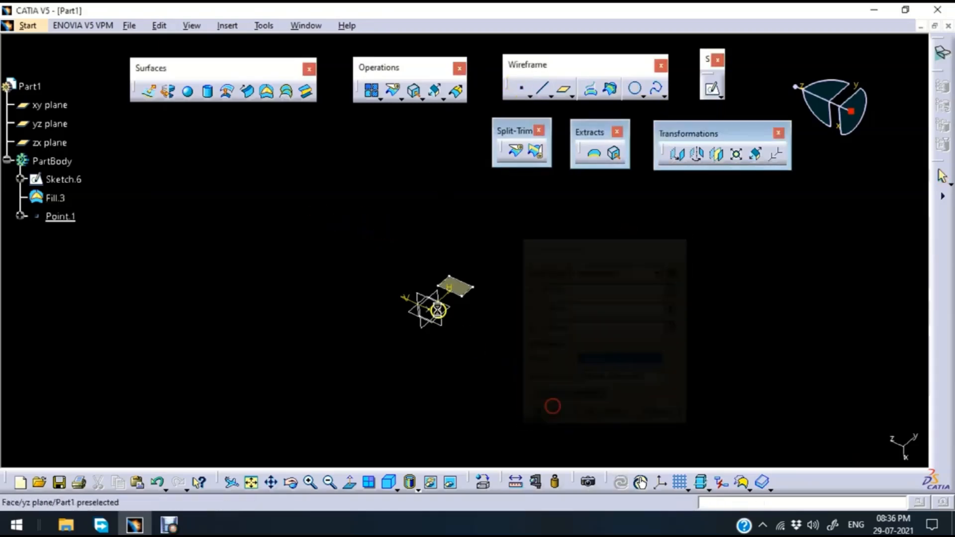
{"action": "left_click", "coordinate": [522, 89]}
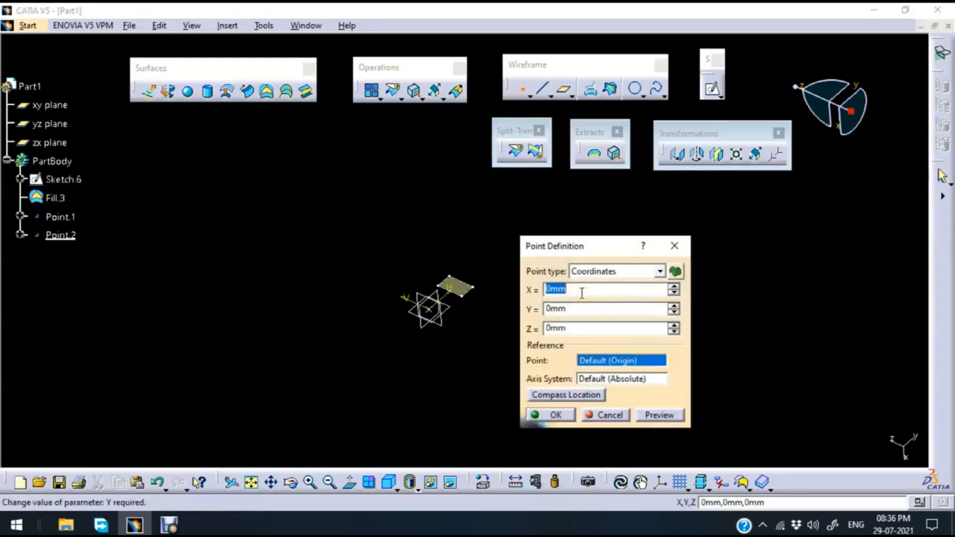
{"action": "type", "text": "50"}
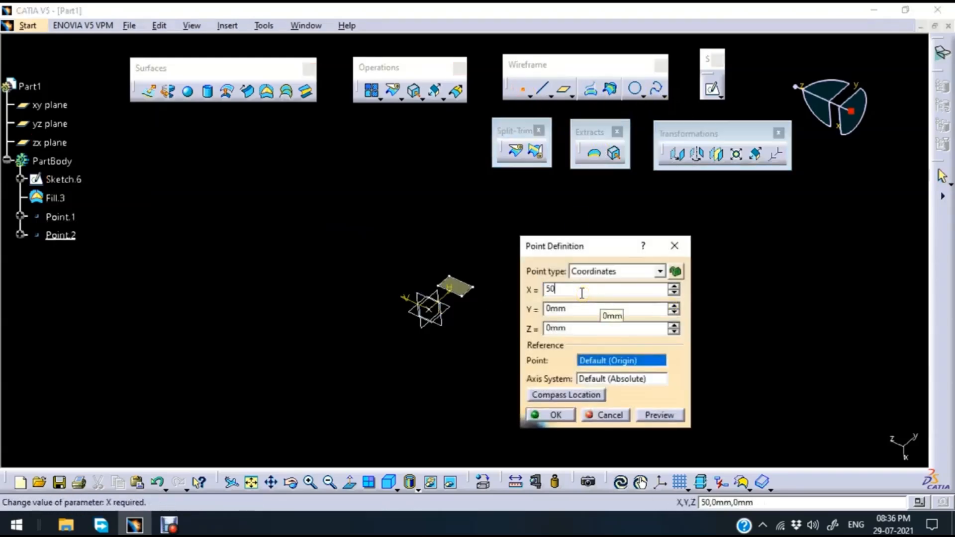
{"action": "left_click", "coordinate": [673, 415]}
{"action": "double_click", "coordinate": [552, 288]}
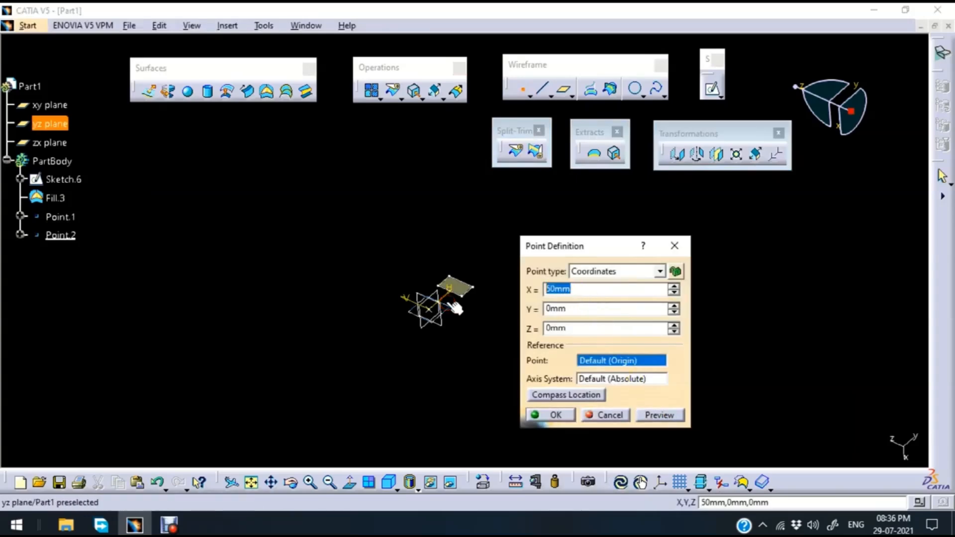
{"action": "type", "text": "500"}
{"action": "left_click", "coordinate": [458, 384]}
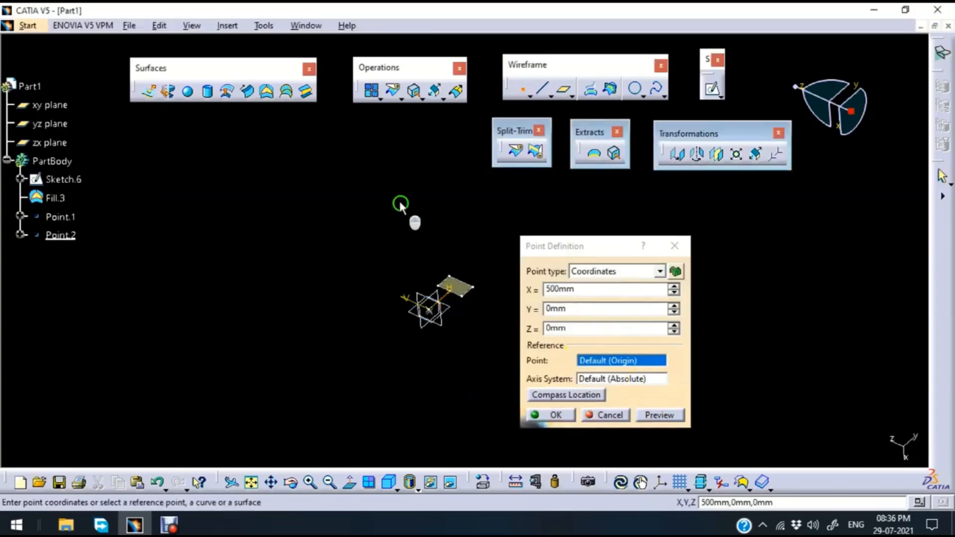
- Change the second point's X coordinate to 5000 mm, preview it and create the point
{"action": "middle_click_drag", "start_coordinate": [400, 204], "coordinate": [473, 300]}
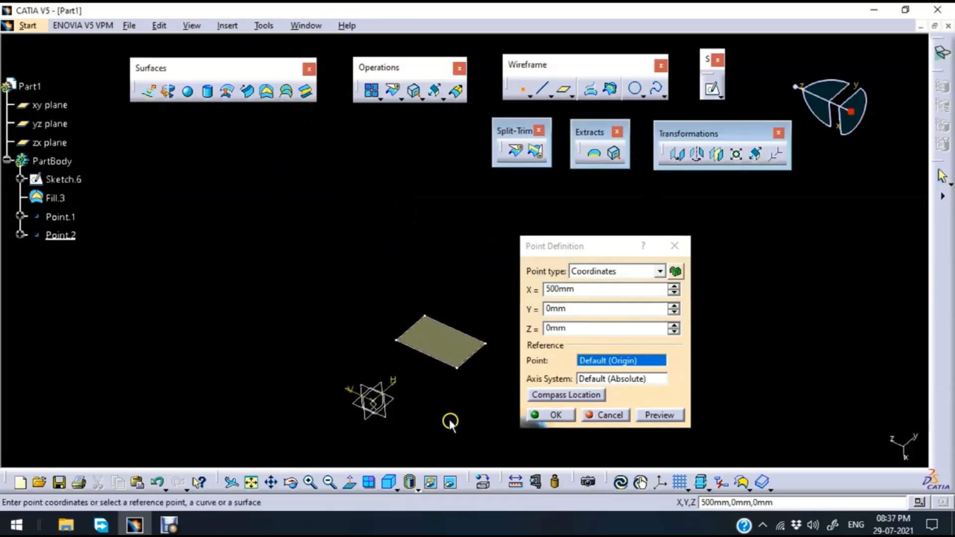
{"action": "middle_click_drag", "start_coordinate": [450, 422], "coordinate": [442, 345]}
{"action": "double_click", "coordinate": [598, 288]}
{"action": "type", "text": "50"}
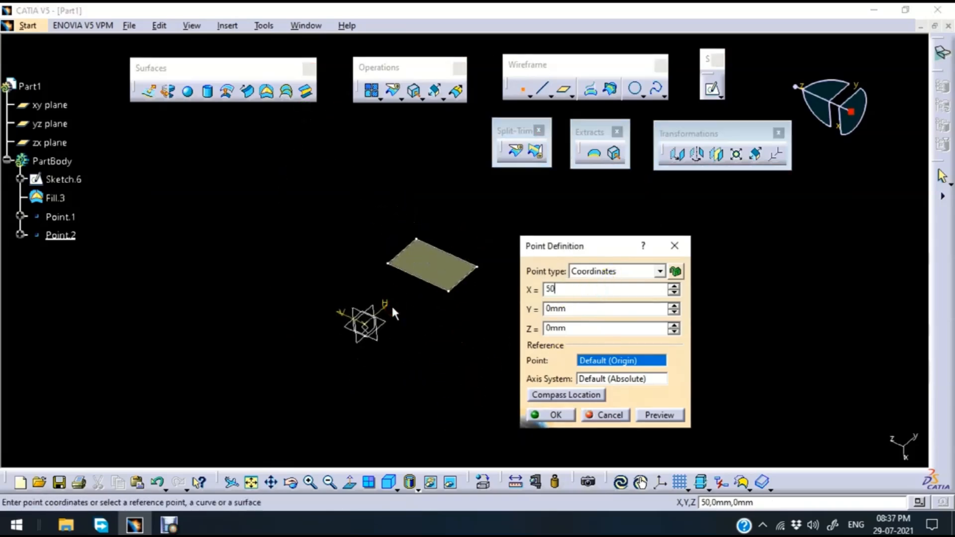
{"action": "type", "text": "00"}
{"action": "left_click", "coordinate": [659, 414]}
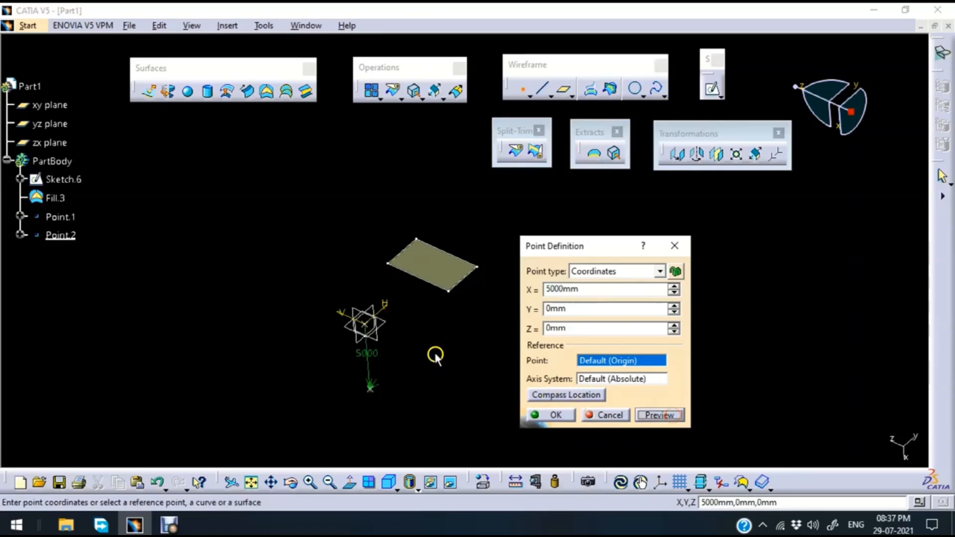
{"action": "left_click", "coordinate": [566, 414]}
- Try a spline from the origin point to the point at X 5000 mm, and cancel it
{"action": "middle_click_drag", "start_coordinate": [446, 397], "coordinate": [525, 260]}
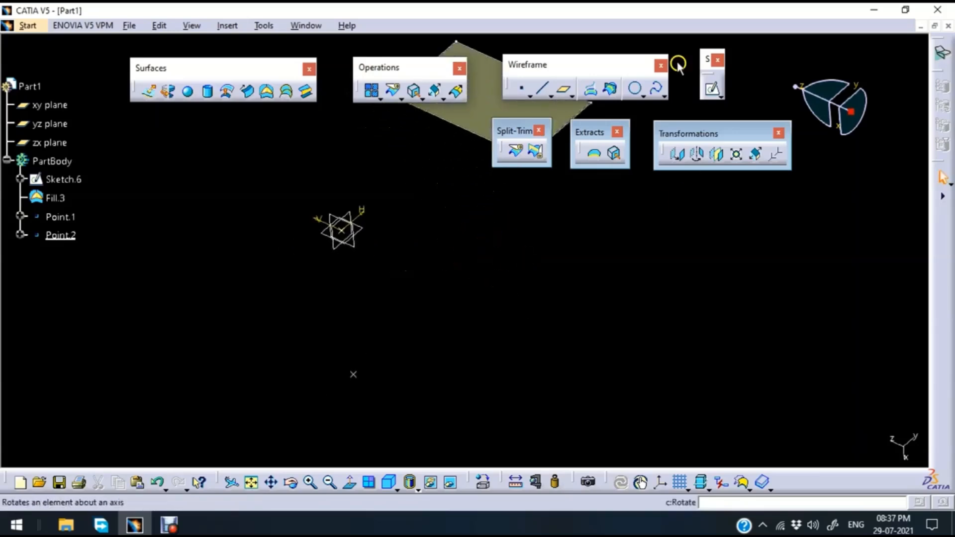
{"action": "left_click", "coordinate": [656, 91]}
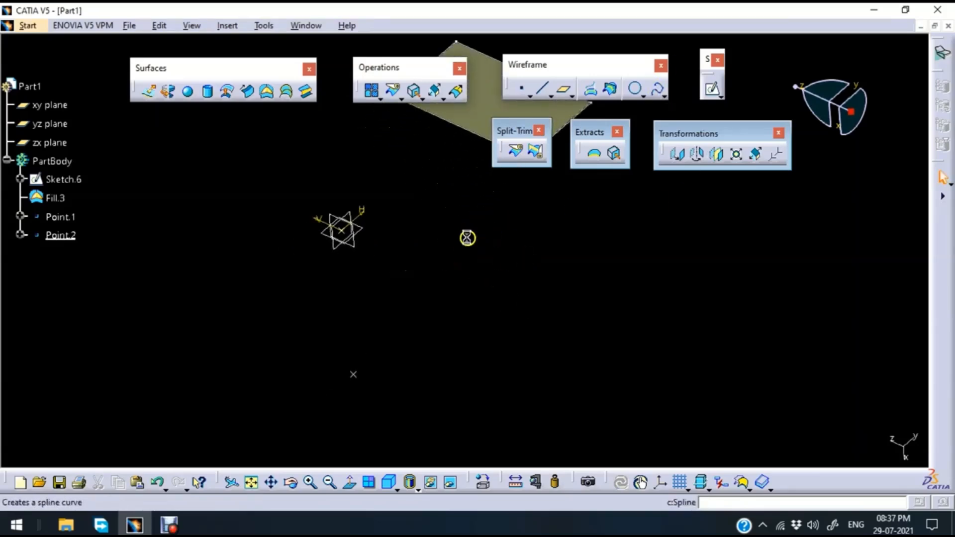
{"action": "left_click", "coordinate": [340, 229]}
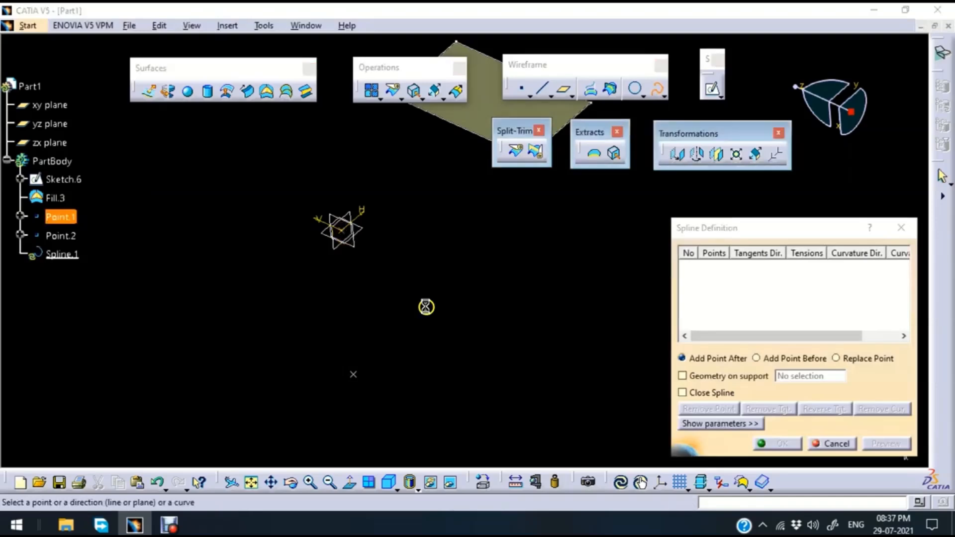
{"action": "left_click", "coordinate": [357, 378]}
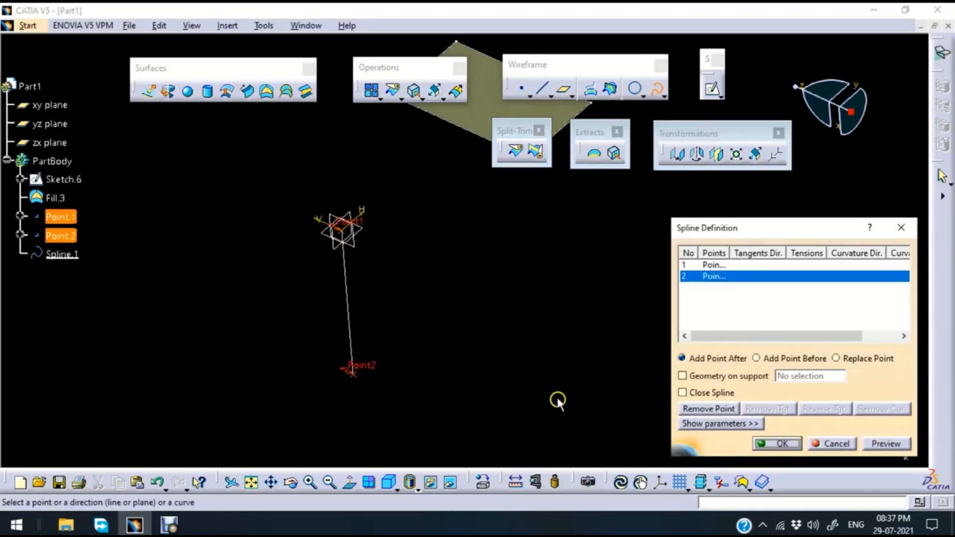
{"action": "left_click", "coordinate": [845, 444]}
- Create a third point placed freehand on the xy plane, away from the line through the first two points
{"action": "left_click", "coordinate": [522, 91]}
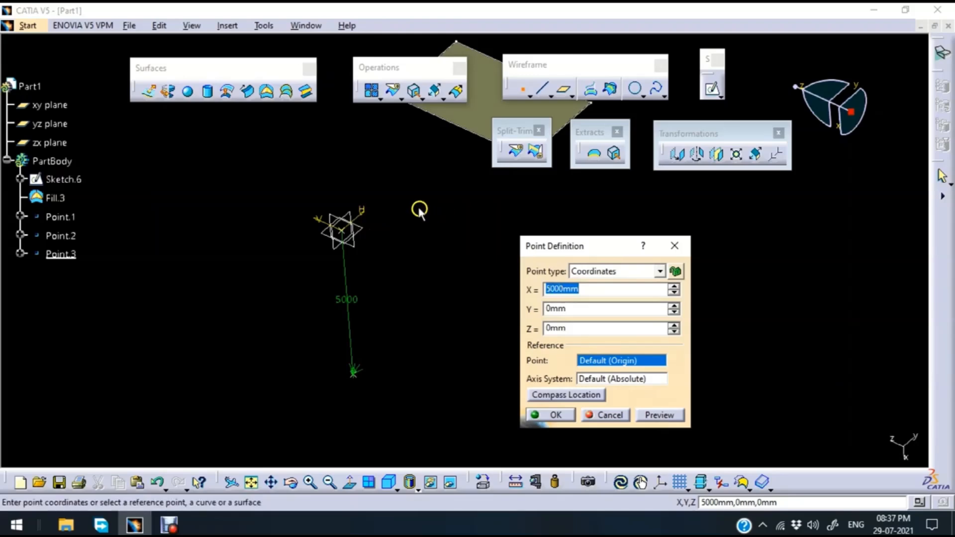
{"action": "left_click", "coordinate": [352, 214]}
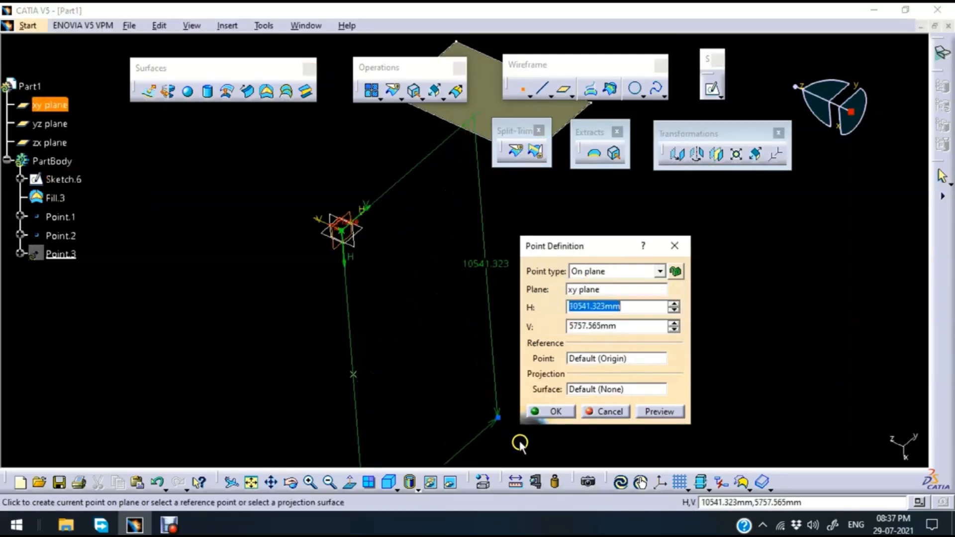
{"action": "left_click", "coordinate": [532, 451]}
- Try a spline through the origin point, the second point and the third point, examine the curve, and cancel it
{"action": "middle_click_drag", "start_coordinate": [445, 247], "coordinate": [547, 261]}
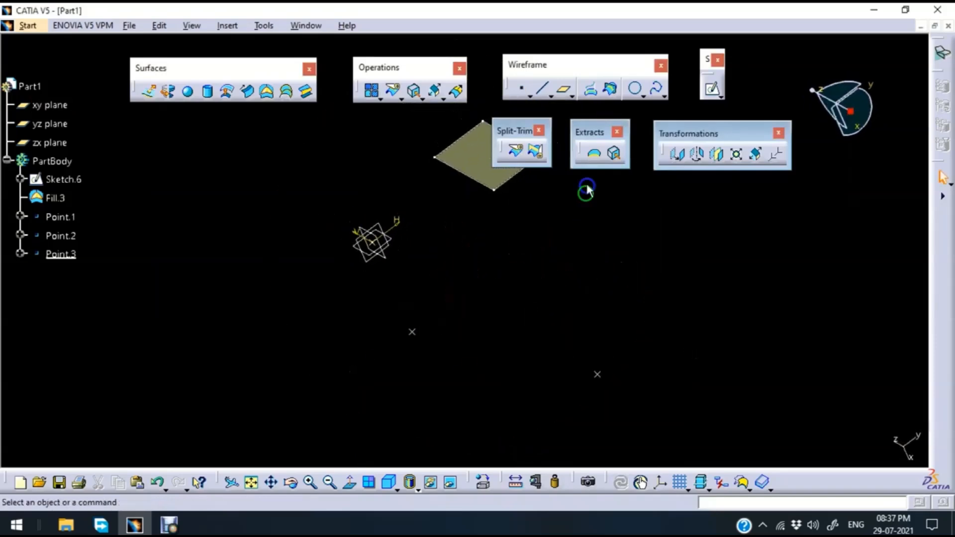
{"action": "left_click", "coordinate": [657, 88]}
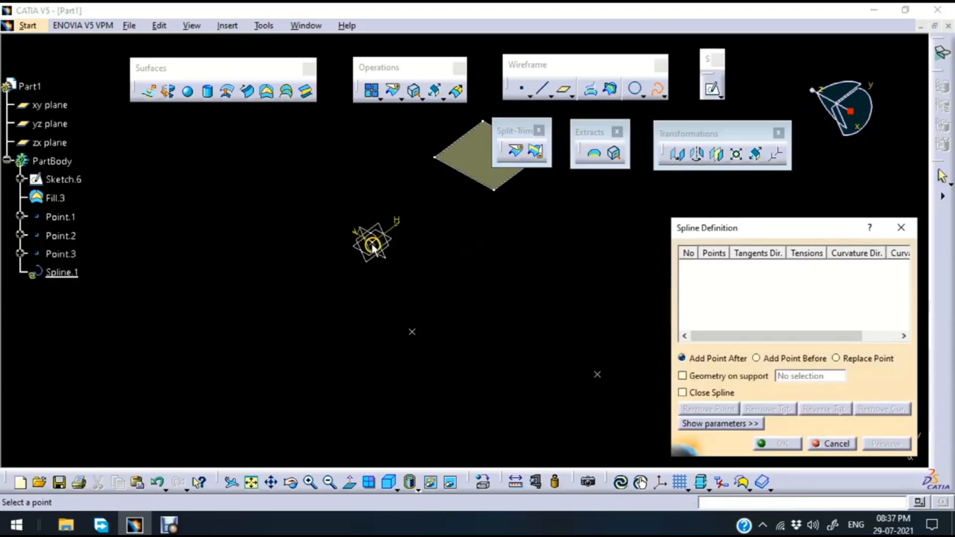
{"action": "left_click", "coordinate": [373, 246]}
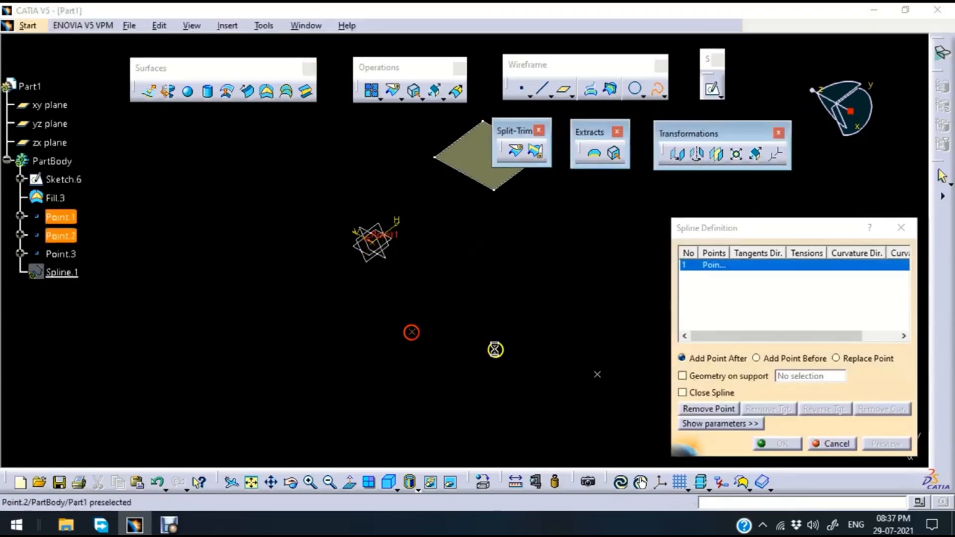
{"action": "left_click", "coordinate": [411, 332]}
{"action": "left_click", "coordinate": [597, 378]}
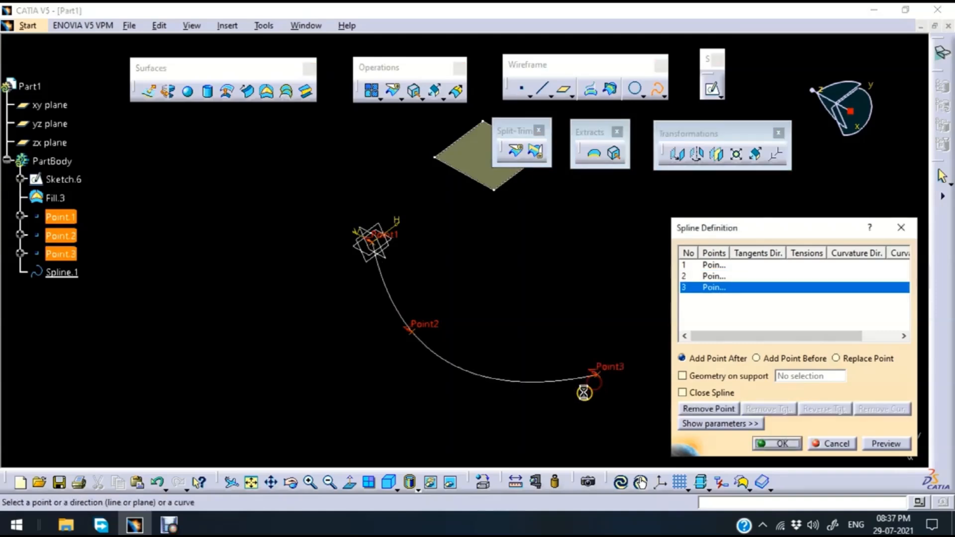
{"action": "right_click", "coordinate": [572, 306]}
{"action": "left_click", "coordinate": [528, 320]}
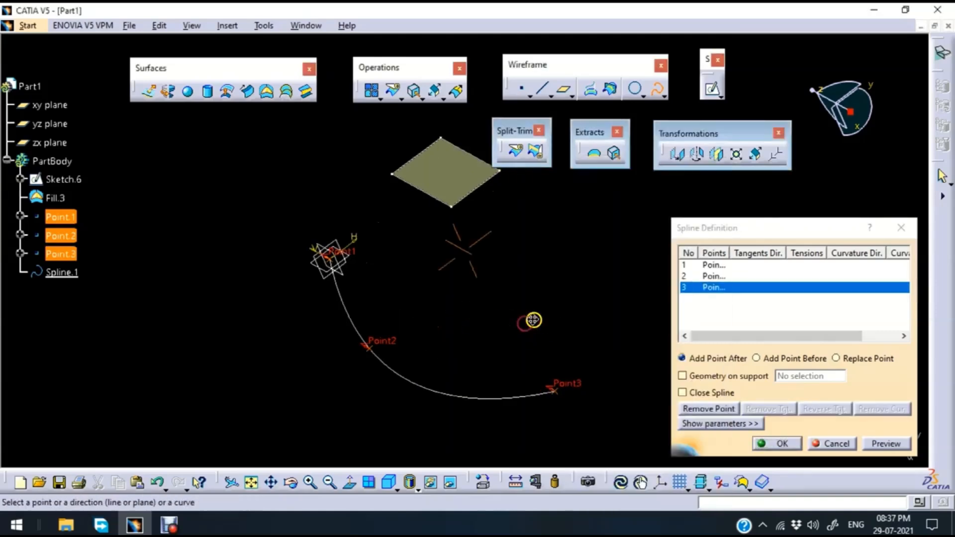
{"action": "middle_click_drag", "start_coordinate": [548, 318], "coordinate": [501, 279]}
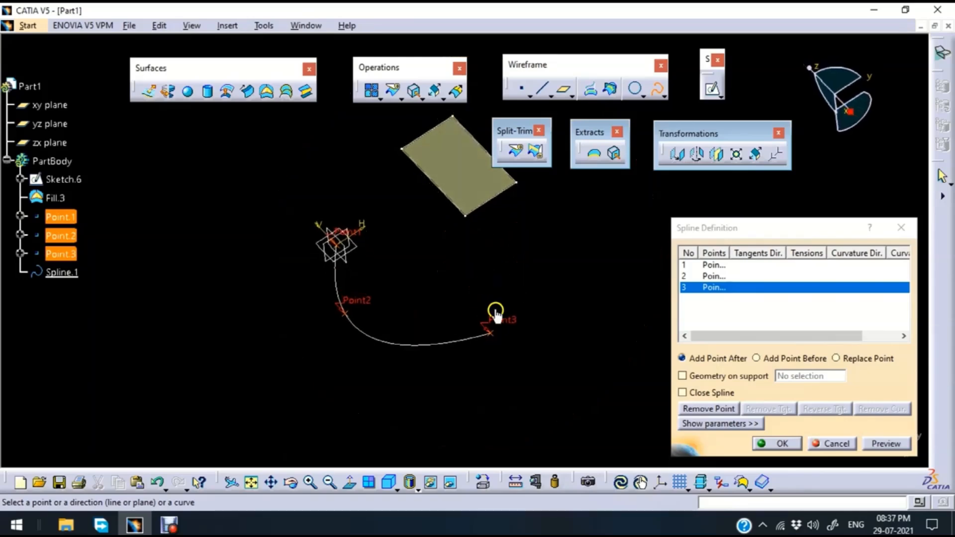
{"action": "left_click", "coordinate": [836, 444]}
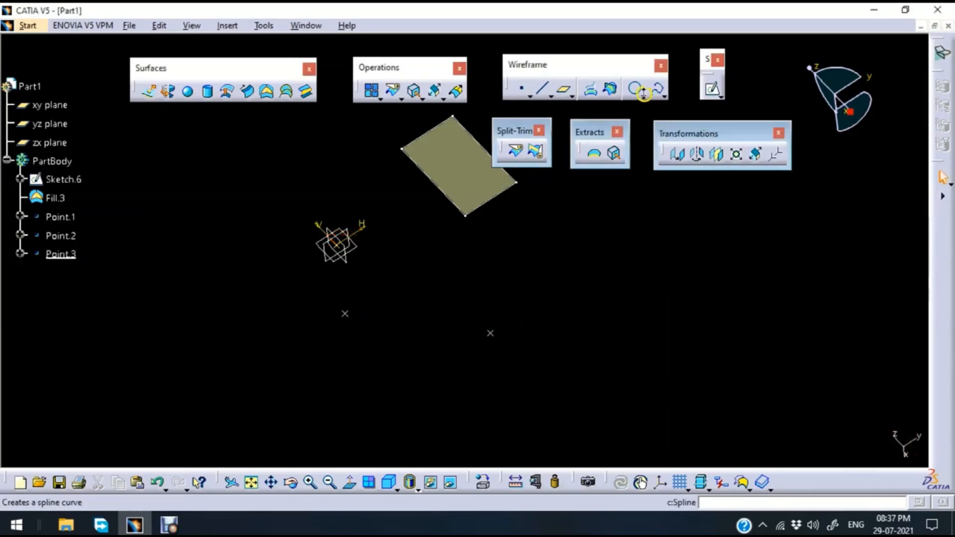
- Detach the Curves toolbar with the spline and helix tools so it floats below the compass
{"action": "left_click", "coordinate": [665, 94]}
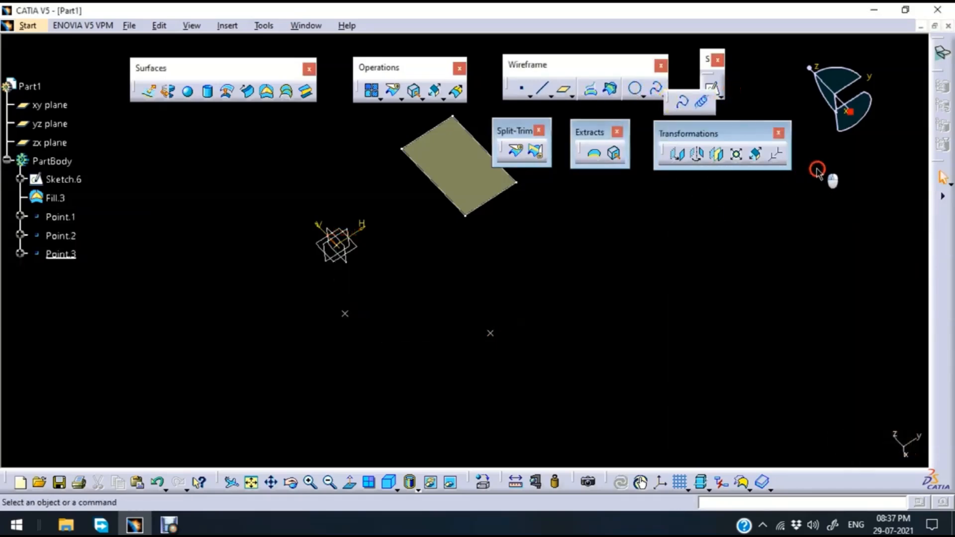
{"action": "left_click_drag", "start_coordinate": [817, 170], "coordinate": [818, 171]}
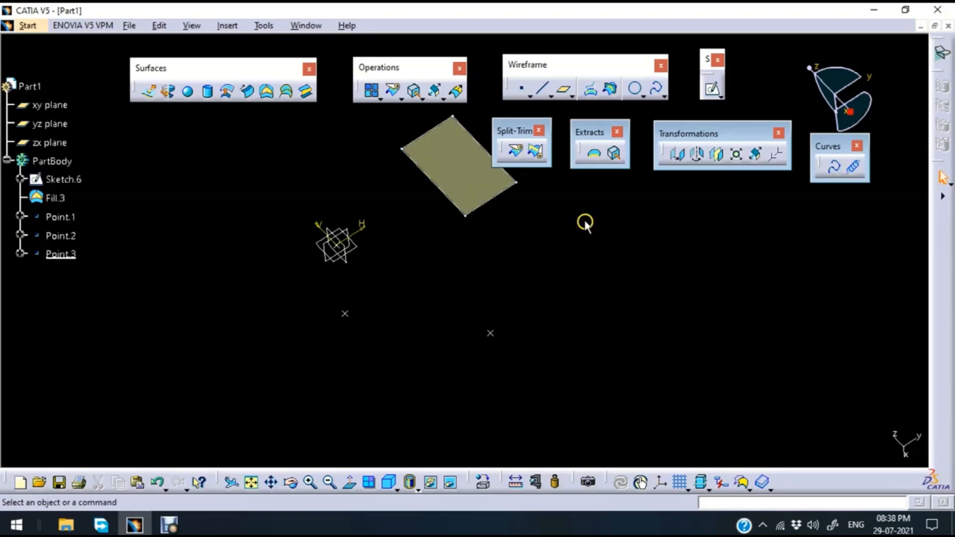
- Delete the fill surface, its sketch and all three points, leaving the PartBody empty
{"action": "mouse_move", "coordinate": [586, 228]}
{"action": "middle_mouse_down"}
{"action": "mouse_move", "coordinate": [585, 220]}
{"action": "mouse_move", "coordinate": [578, 271]}
{"action": "mouse_move", "coordinate": [497, 246]}
{"action": "middle_mouse_up"}
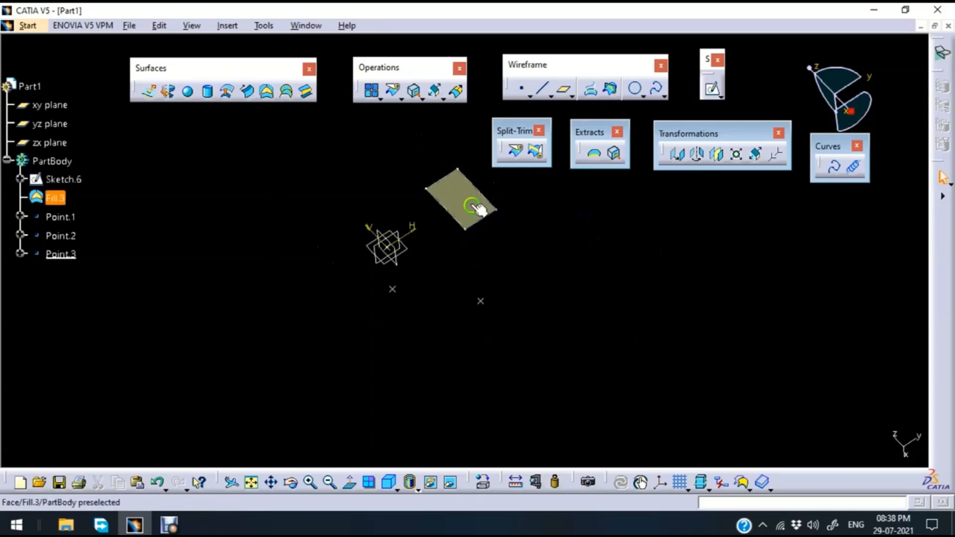
{"action": "left_click", "coordinate": [477, 208]}
{"action": "key", "text": "Delete"}
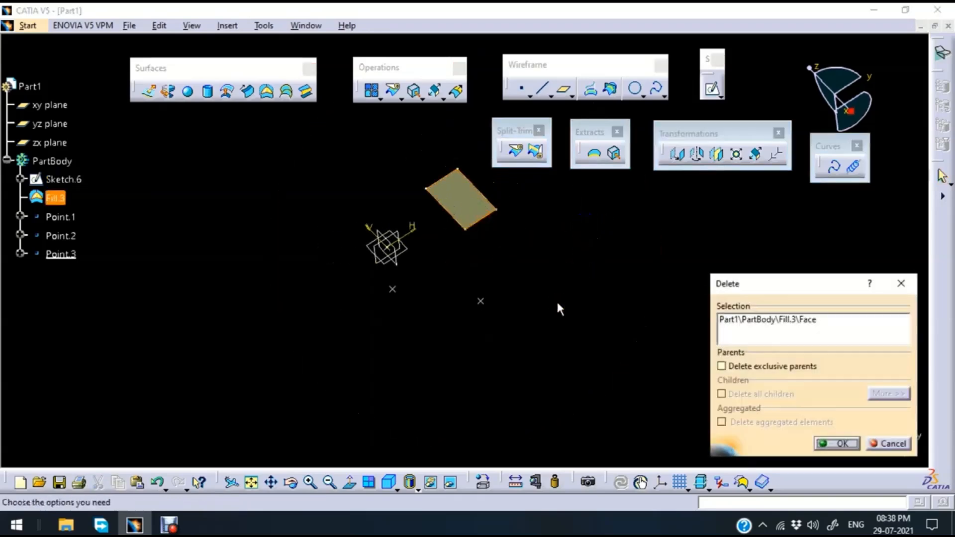
{"action": "left_click", "coordinate": [837, 443]}
{"action": "left_click_drag", "start_coordinate": [282, 156], "coordinate": [520, 356]}
{"action": "key", "text": "Delete"}
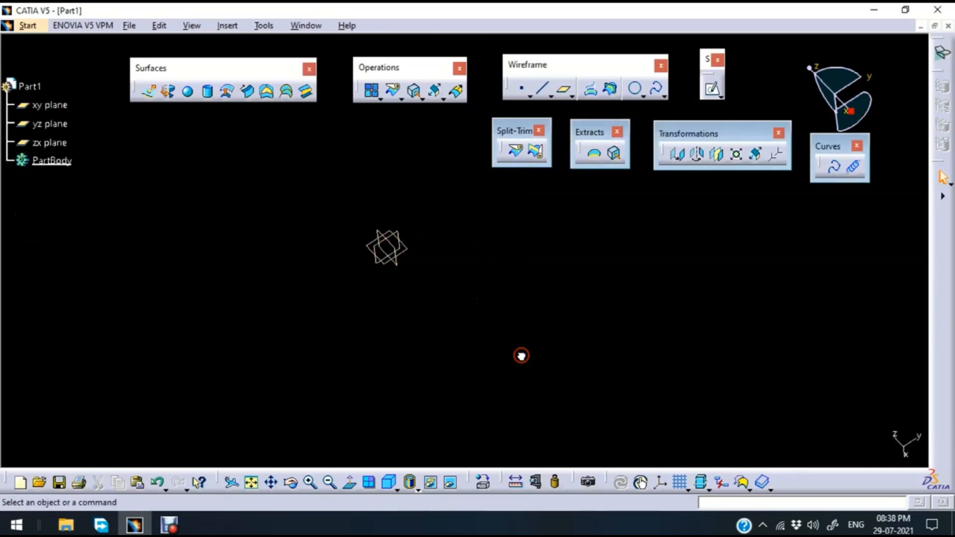
- Sketch a long rectangle about 2725 mm wide on the yz plane, with one long side on the vertical axis, and exit the sketch
{"action": "left_click", "coordinate": [409, 249]}
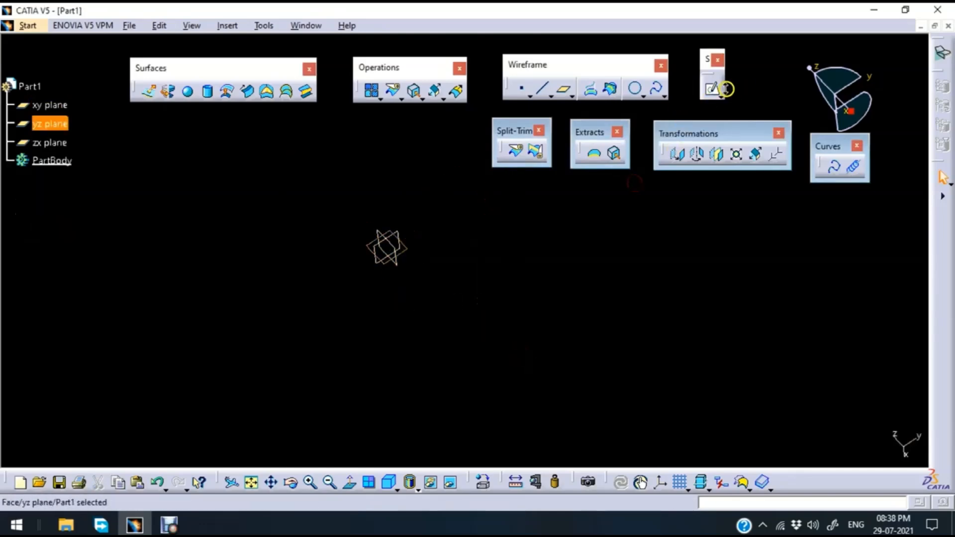
{"action": "left_click", "coordinate": [712, 89]}
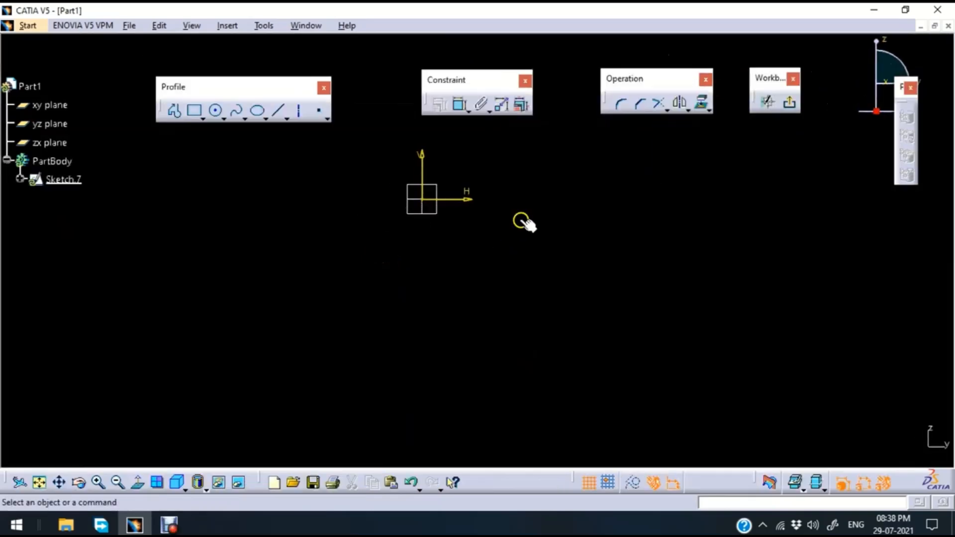
{"action": "left_click", "coordinate": [194, 111]}
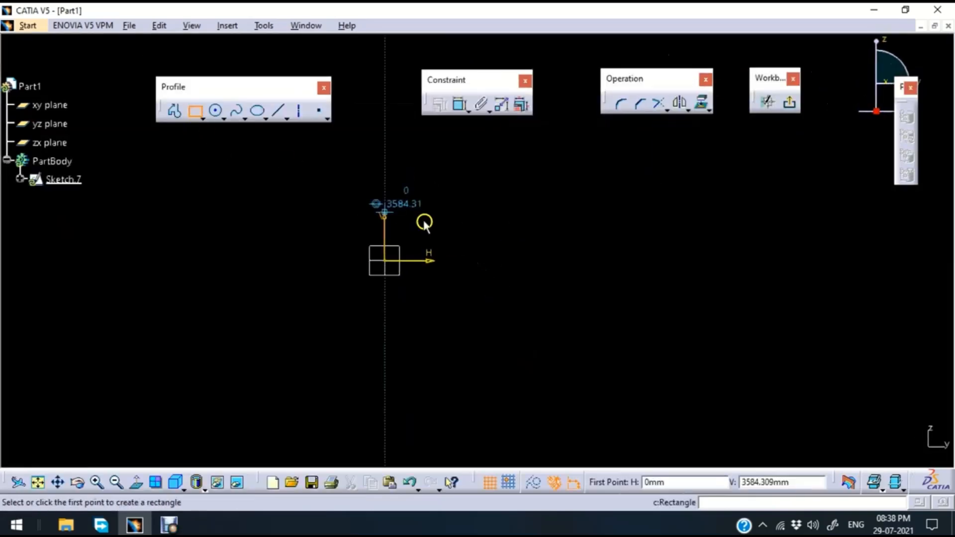
{"action": "left_click", "coordinate": [384, 147]}
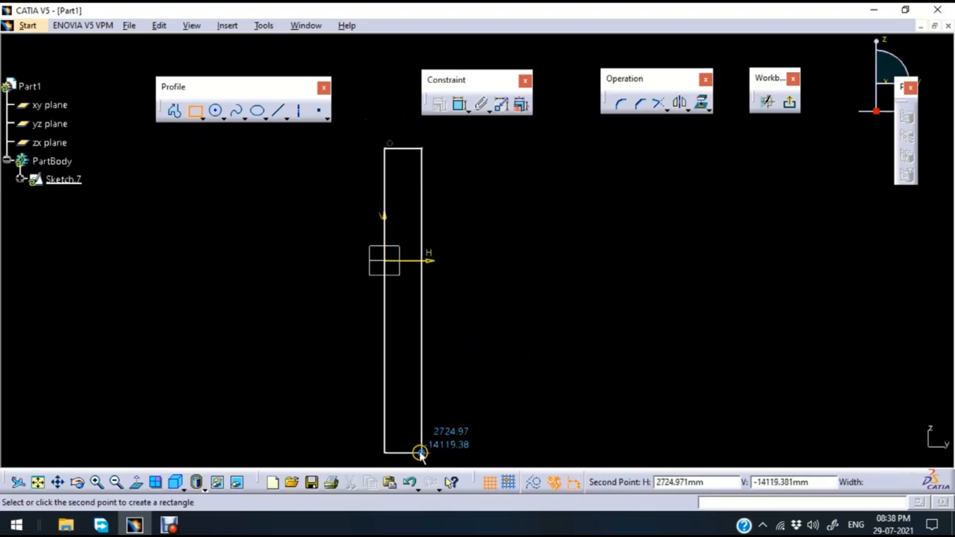
{"action": "left_click", "coordinate": [419, 451]}
{"action": "left_click", "coordinate": [788, 106]}
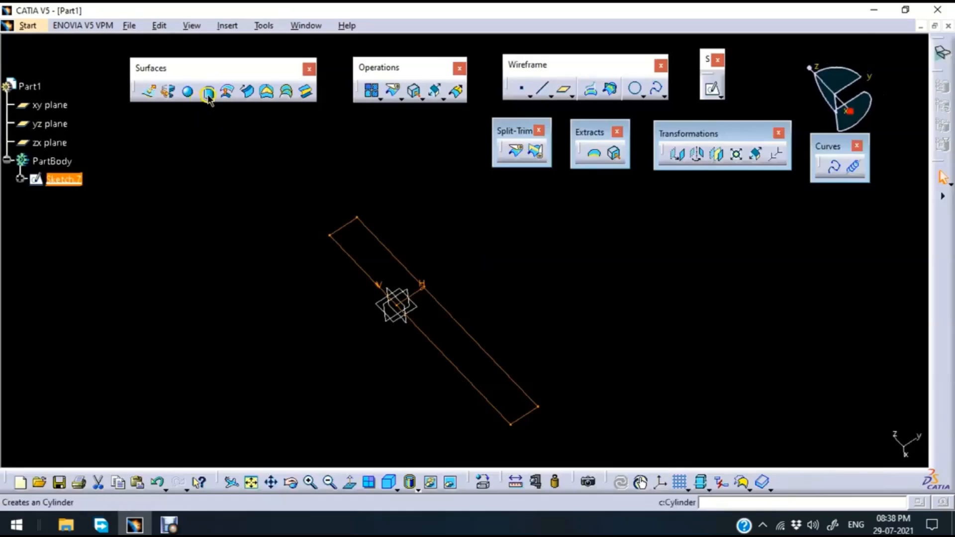
- Switch to the Part Design workbench and revolve the rectangle 360 degrees into a shaft about its long side on the vertical axis
{"action": "left_click", "coordinate": [28, 25]}
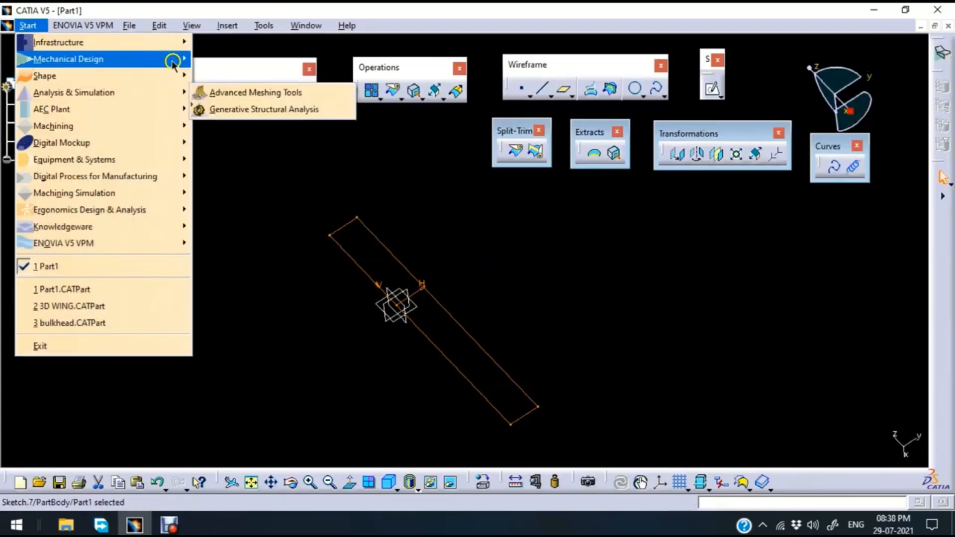
{"action": "mouse_move", "coordinate": [172, 61]}
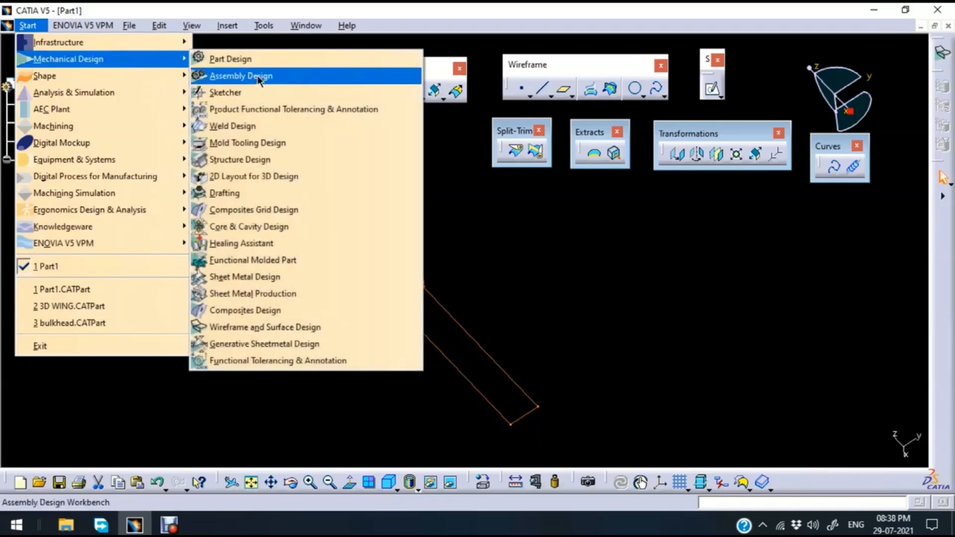
{"action": "left_click", "coordinate": [259, 59]}
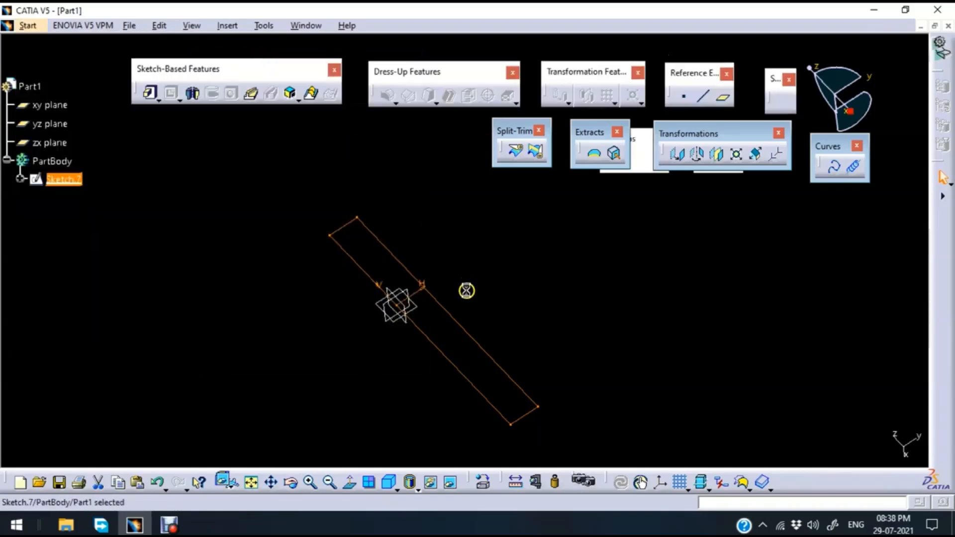
{"action": "mouse_move", "coordinate": [499, 296]}
{"action": "middle_mouse_down"}
{"action": "mouse_move", "coordinate": [499, 265]}
{"action": "mouse_move", "coordinate": [464, 198]}
{"action": "middle_mouse_up"}
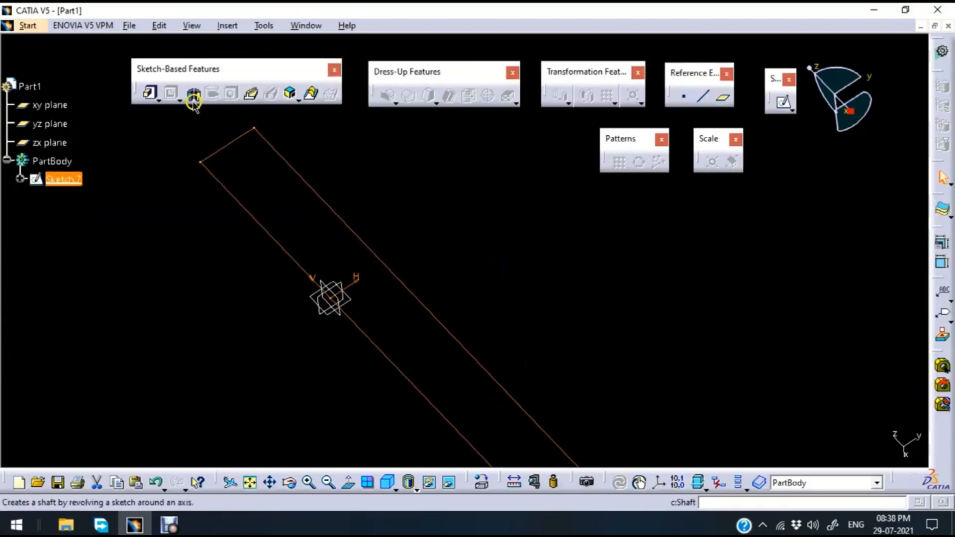
{"action": "left_click", "coordinate": [194, 98]}
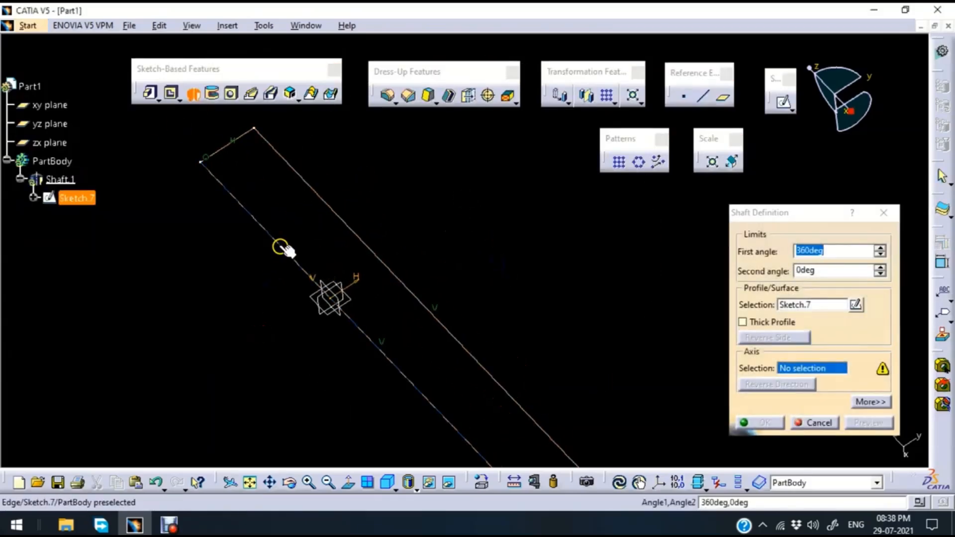
{"action": "left_click", "coordinate": [284, 249]}
{"action": "left_click", "coordinate": [768, 422]}
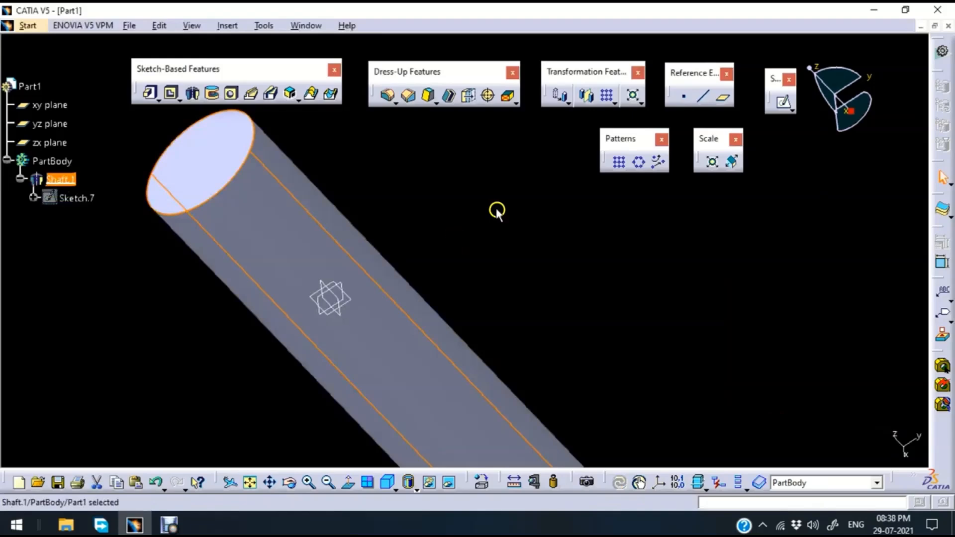
- Return to the Wireframe and Surface Design workbench and start a helix curve
{"action": "middle_click_drag", "start_coordinate": [511, 192], "coordinate": [592, 251]}
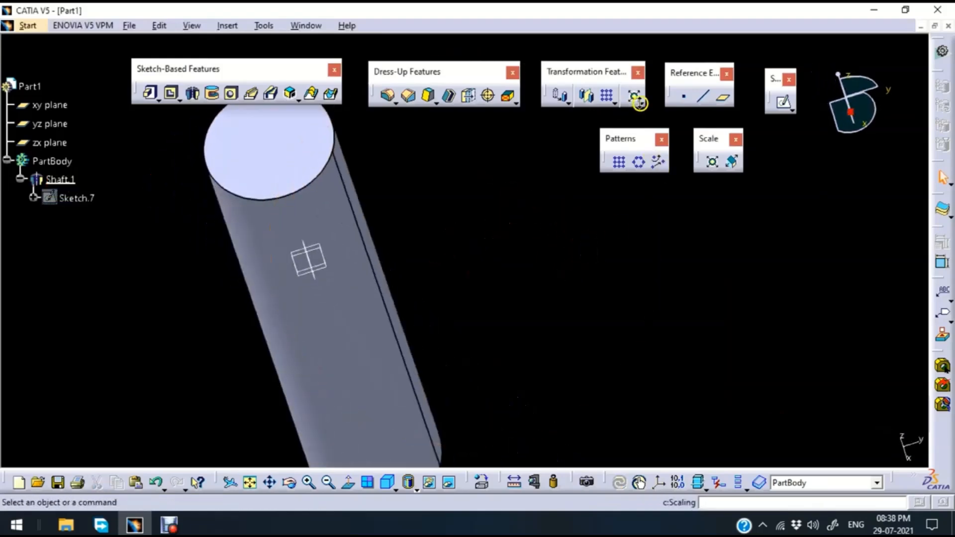
{"action": "left_click", "coordinate": [29, 26]}
{"action": "mouse_move", "coordinate": [117, 58]}
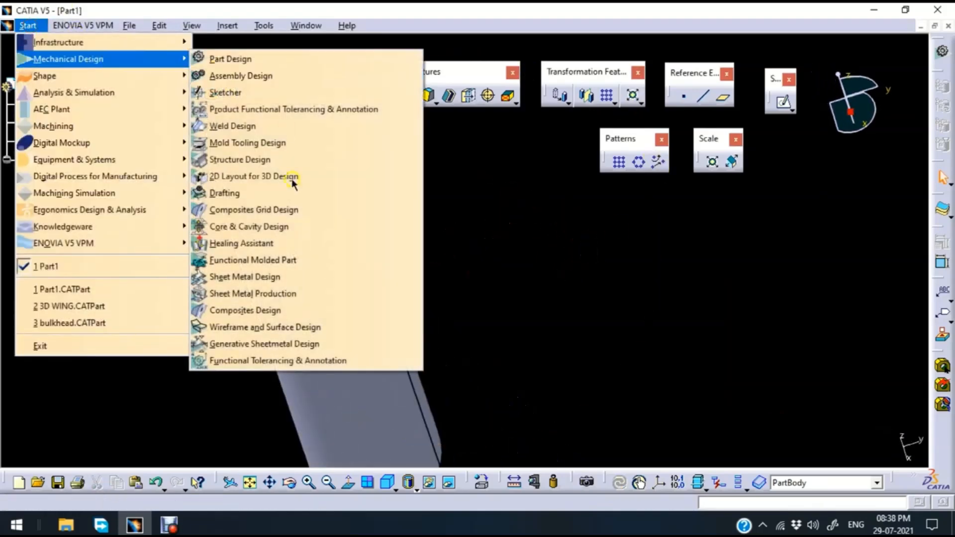
{"action": "left_click", "coordinate": [299, 327]}
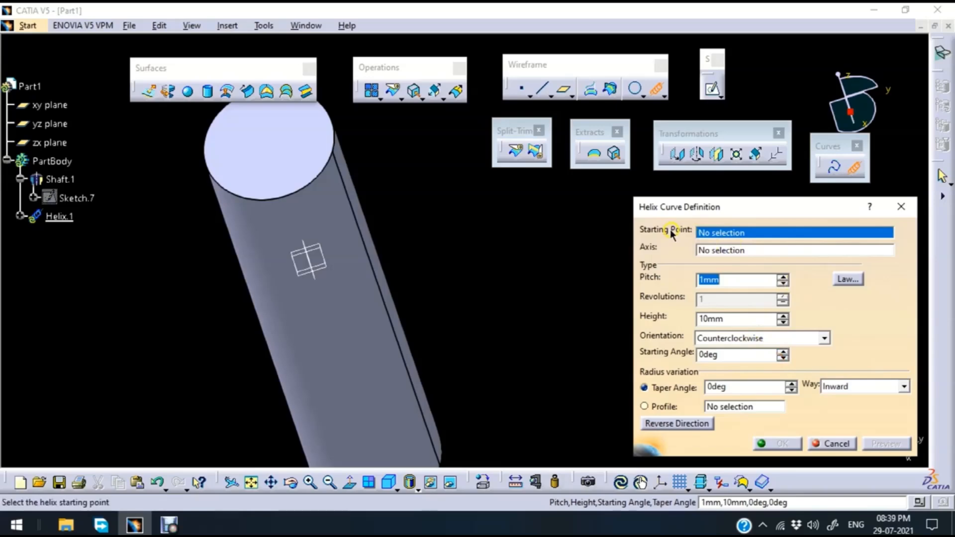
- Create the helix's starting point on the circular edge of the shaft's upper end and use the Z Axis as its axis
{"action": "left_click", "coordinate": [738, 250]}
{"action": "right_click", "coordinate": [737, 232]}
{"action": "left_click", "coordinate": [764, 245]}
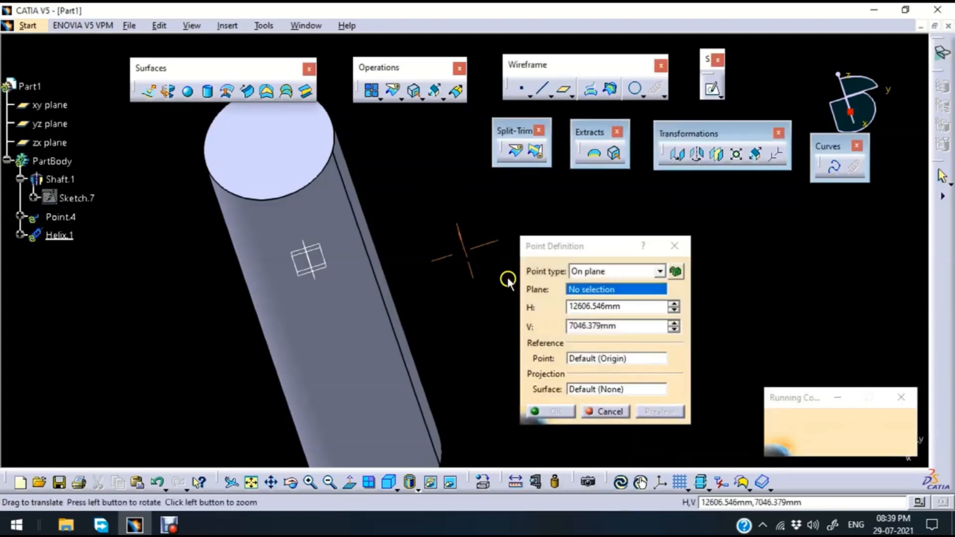
{"action": "left_click", "coordinate": [393, 200]}
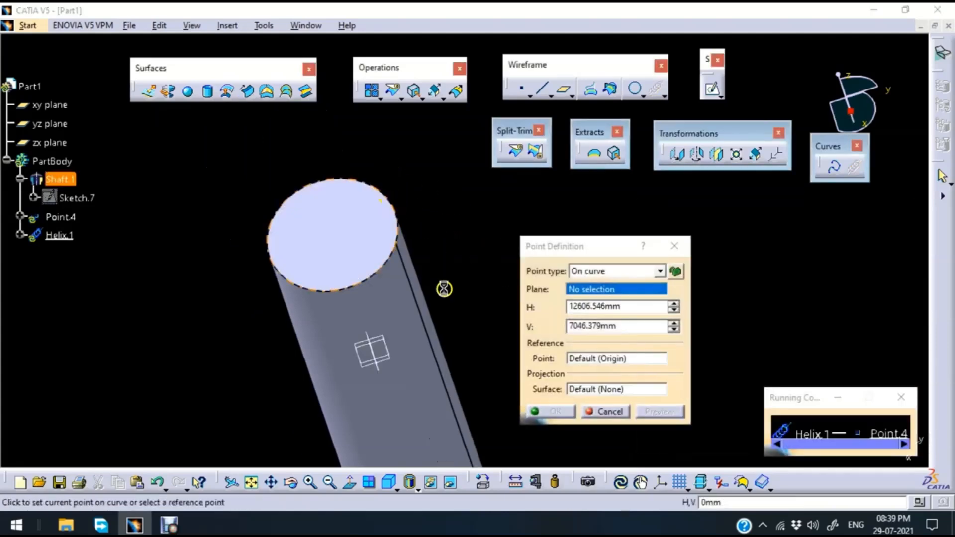
{"action": "left_click", "coordinate": [562, 491]}
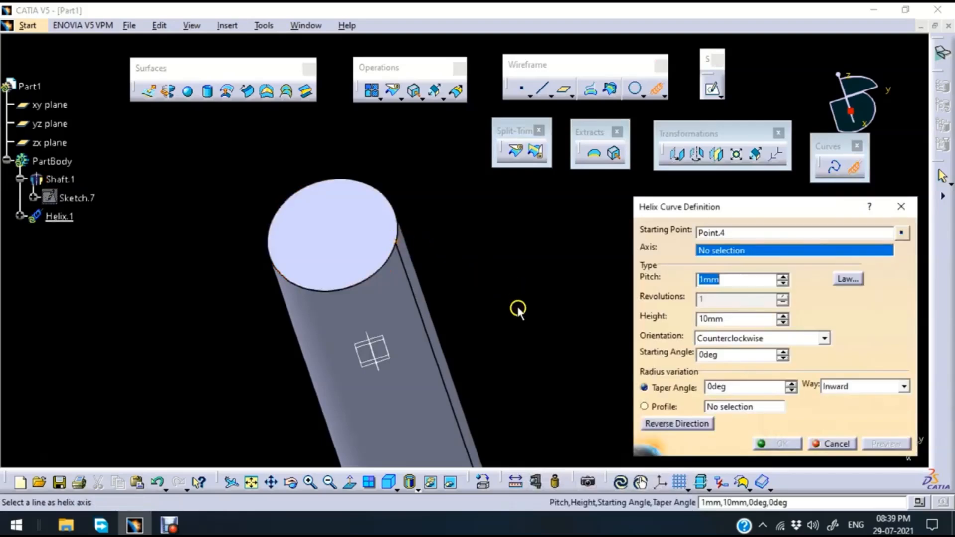
{"action": "middle_click_drag", "start_coordinate": [517, 309], "coordinate": [486, 279]}
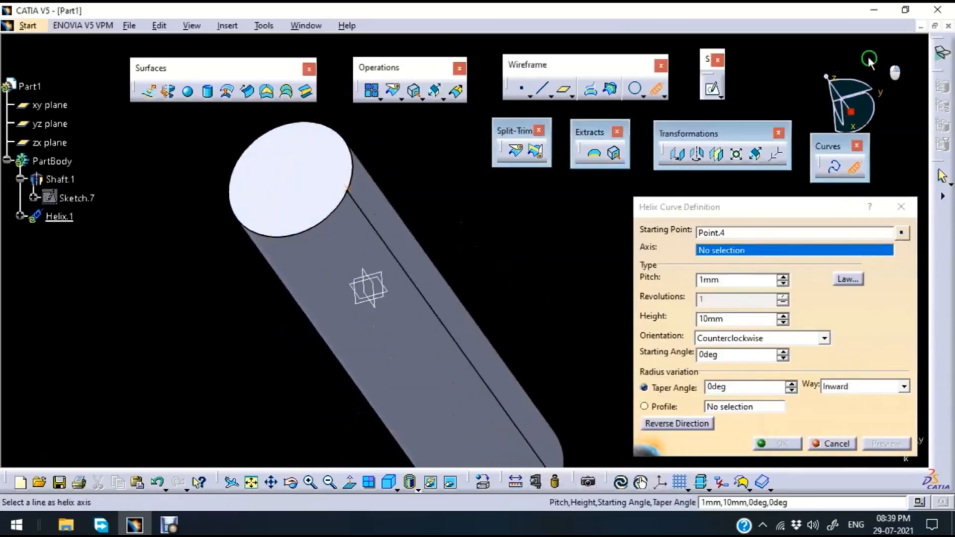
{"action": "right_click", "coordinate": [780, 251]}
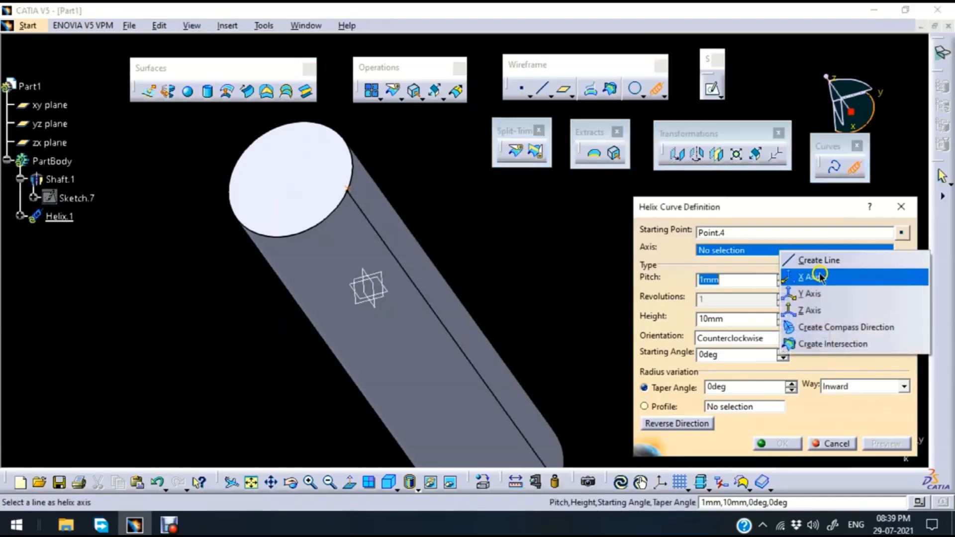
{"action": "left_click", "coordinate": [809, 310]}
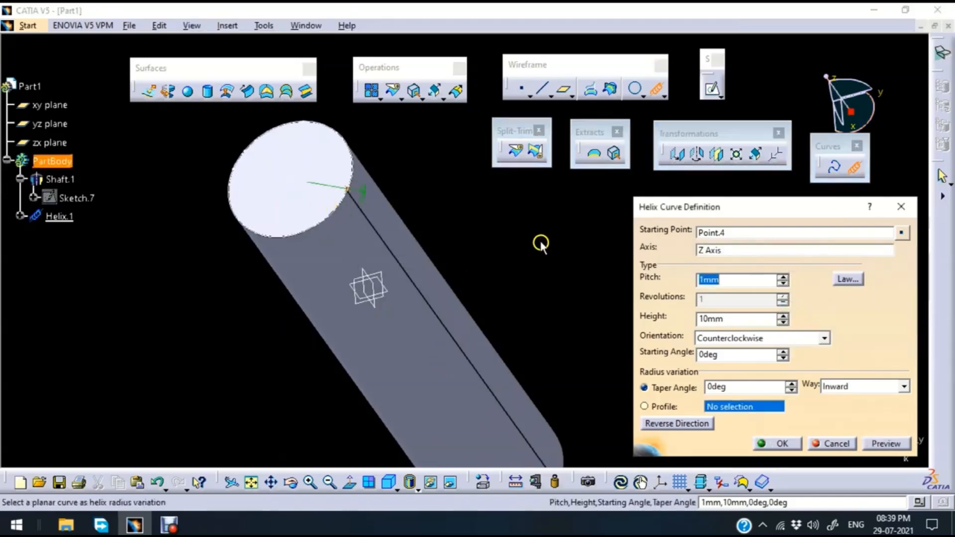
- Set the helix pitch to 20 mm and its height to 100 mm, and check the curve at the shaft's end
{"action": "left_click", "coordinate": [714, 299]}
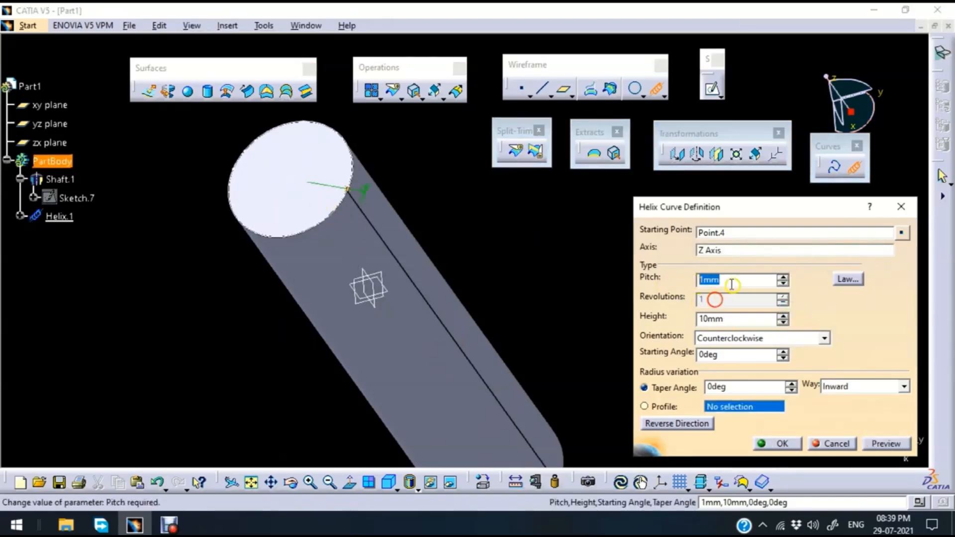
{"action": "type", "text": "20"}
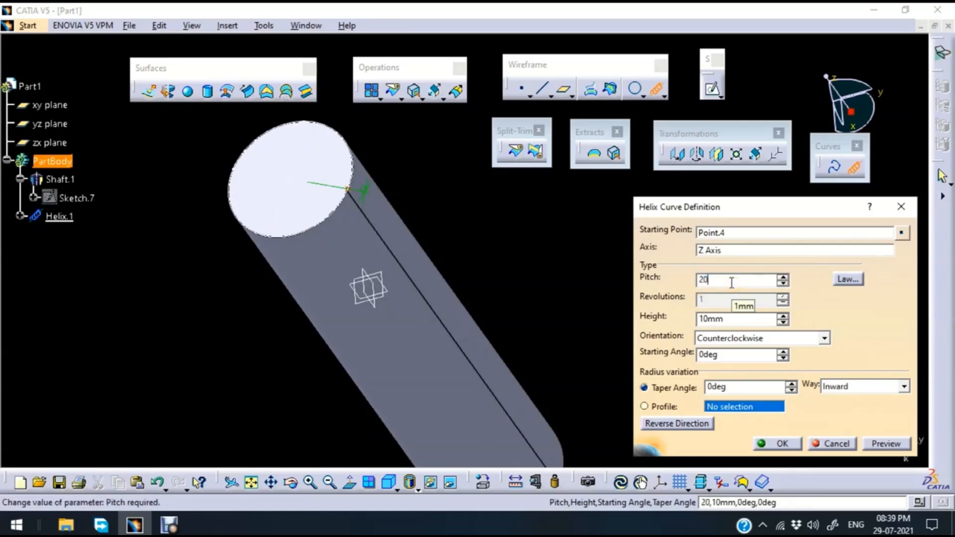
{"action": "left_click_drag", "start_coordinate": [736, 320], "coordinate": [649, 337]}
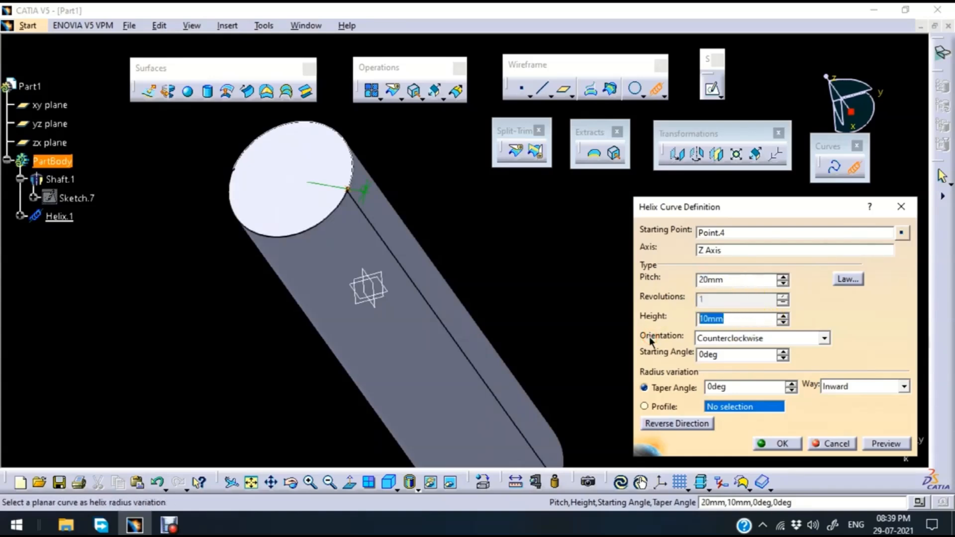
{"action": "type", "text": "100"}
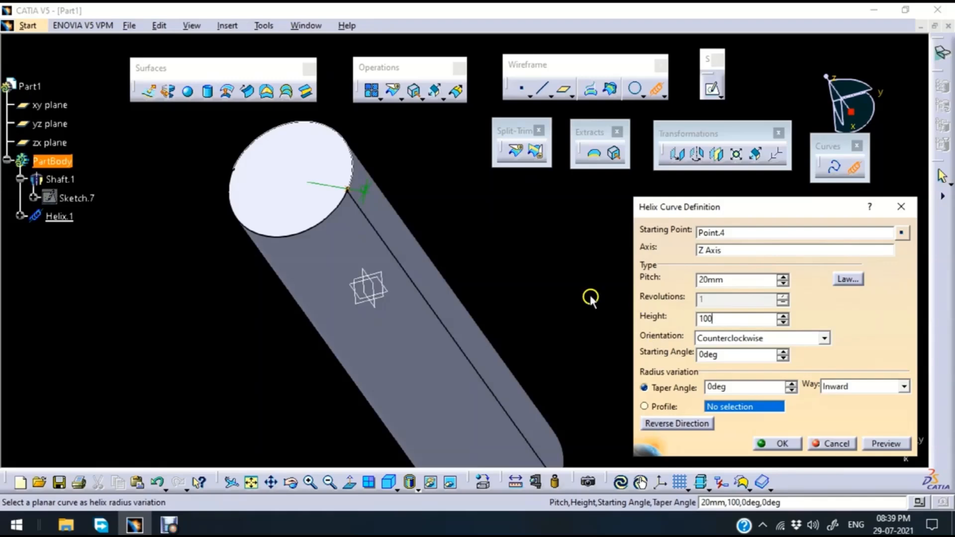
{"action": "left_click", "coordinate": [571, 299]}
{"action": "mouse_move", "coordinate": [575, 300]}
{"action": "middle_mouse_down"}
{"action": "mouse_move", "coordinate": [575, 309]}
{"action": "mouse_move", "coordinate": [481, 215]}
{"action": "mouse_move", "coordinate": [615, 330]}
{"action": "mouse_move", "coordinate": [571, 322]}
{"action": "mouse_move", "coordinate": [593, 345]}
{"action": "mouse_move", "coordinate": [538, 250]}
{"action": "mouse_move", "coordinate": [526, 264]}
{"action": "mouse_move", "coordinate": [546, 292]}
{"action": "mouse_move", "coordinate": [550, 255]}
{"action": "mouse_move", "coordinate": [582, 294]}
{"action": "middle_mouse_up"}
- Reverse the helix direction so it runs along the shaft, and raise its height to 500 mm and finally 3000 mm
{"action": "left_click", "coordinate": [671, 424]}
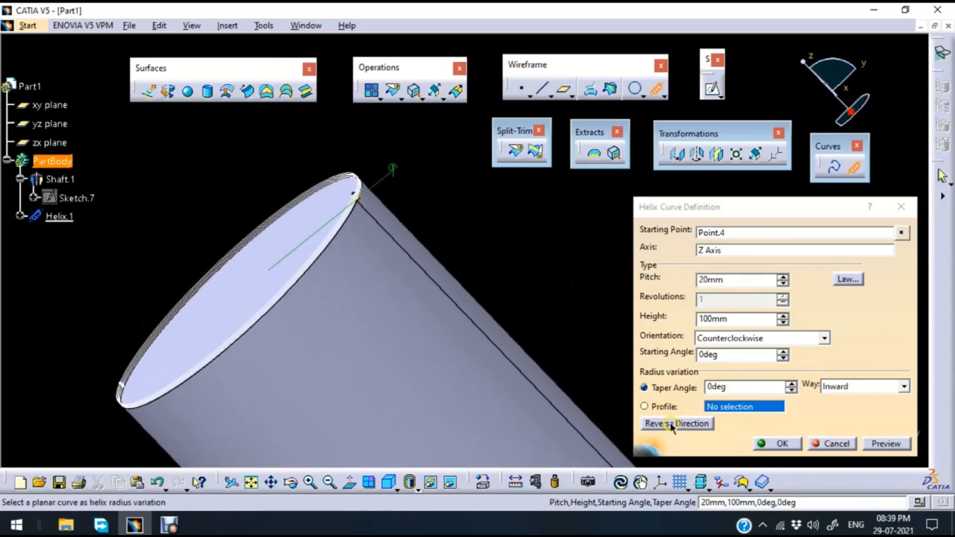
{"action": "double_click", "coordinate": [707, 314]}
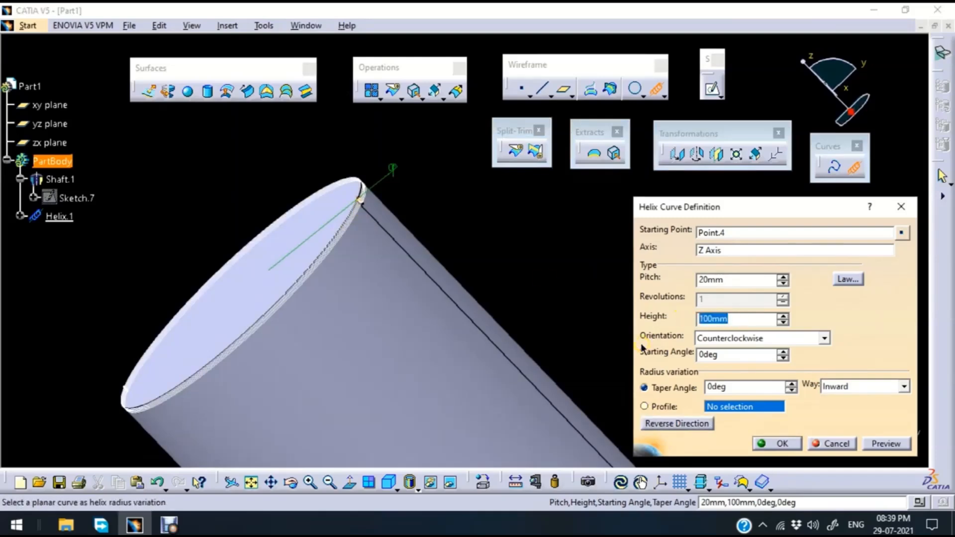
{"action": "type", "text": "500"}
{"action": "left_click", "coordinate": [562, 235]}
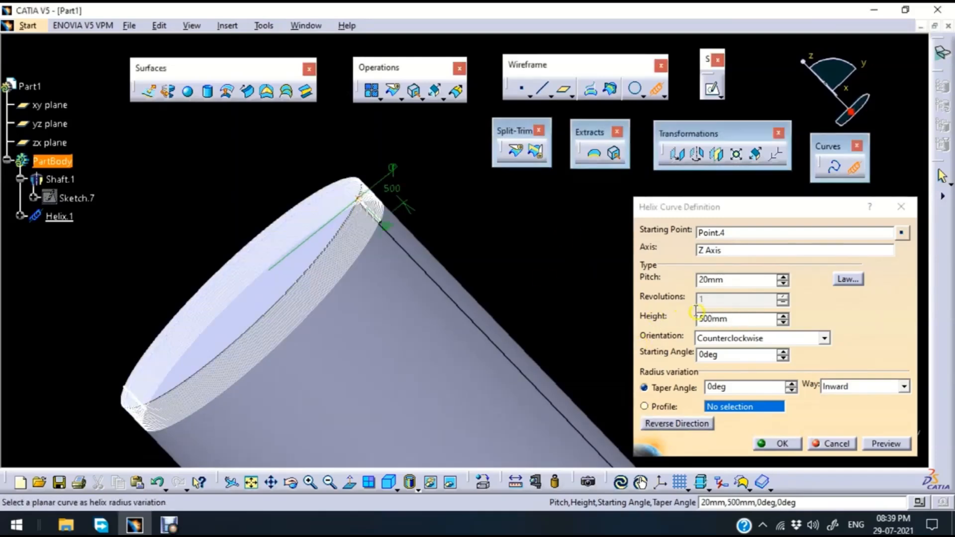
{"action": "double_click", "coordinate": [735, 319]}
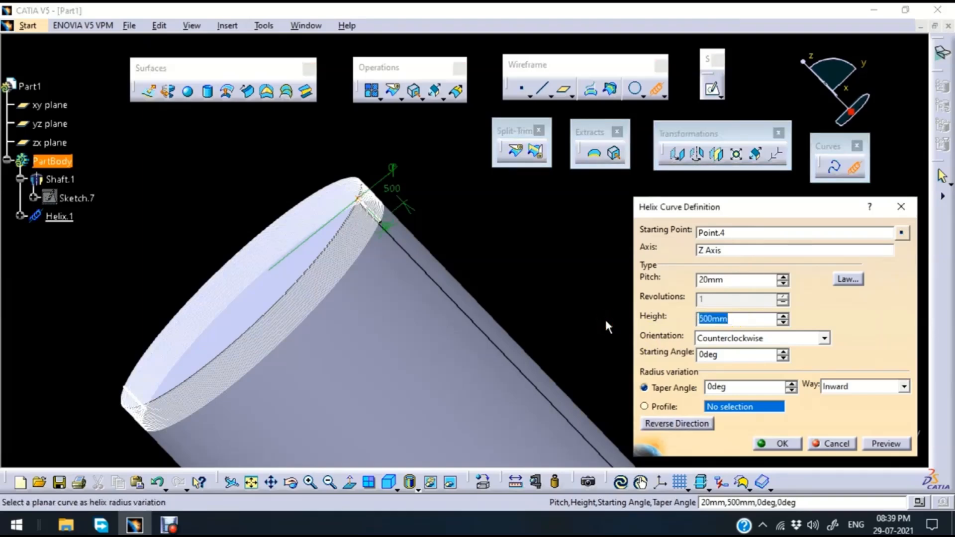
{"action": "type", "text": "3000"}
{"action": "left_click", "coordinate": [558, 264]}
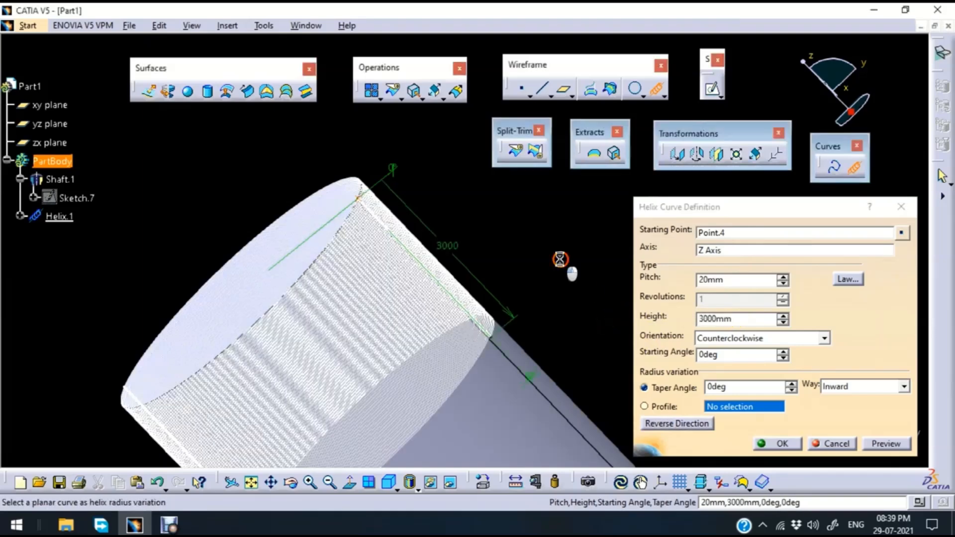
- Set the helix pitch to 500 mm and its height to 5000 mm
{"action": "double_click", "coordinate": [750, 279]}
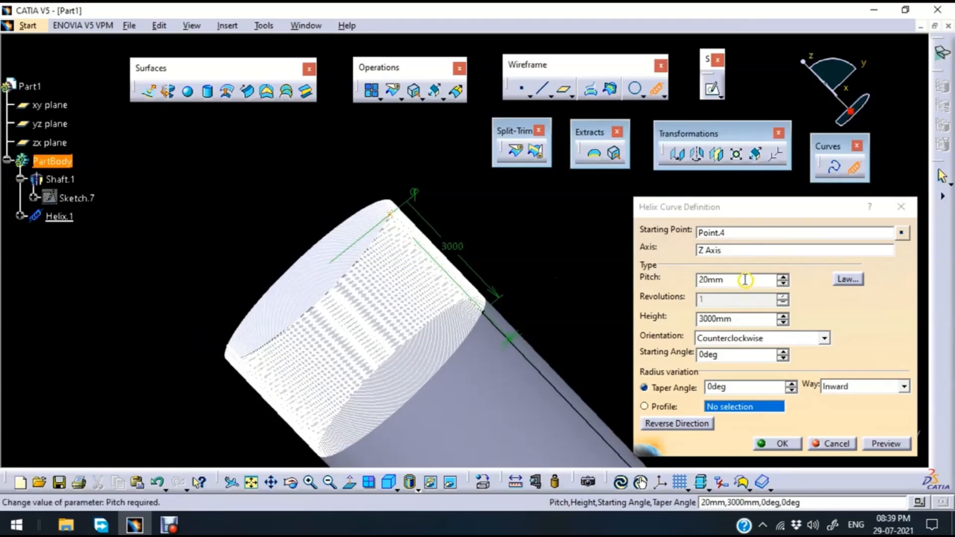
{"action": "type", "text": "500"}
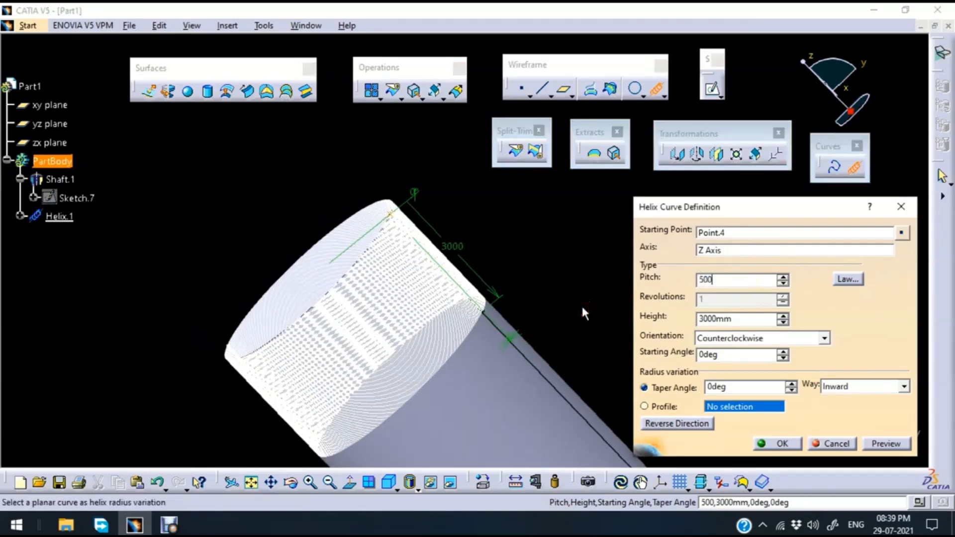
{"action": "left_click", "coordinate": [570, 256]}
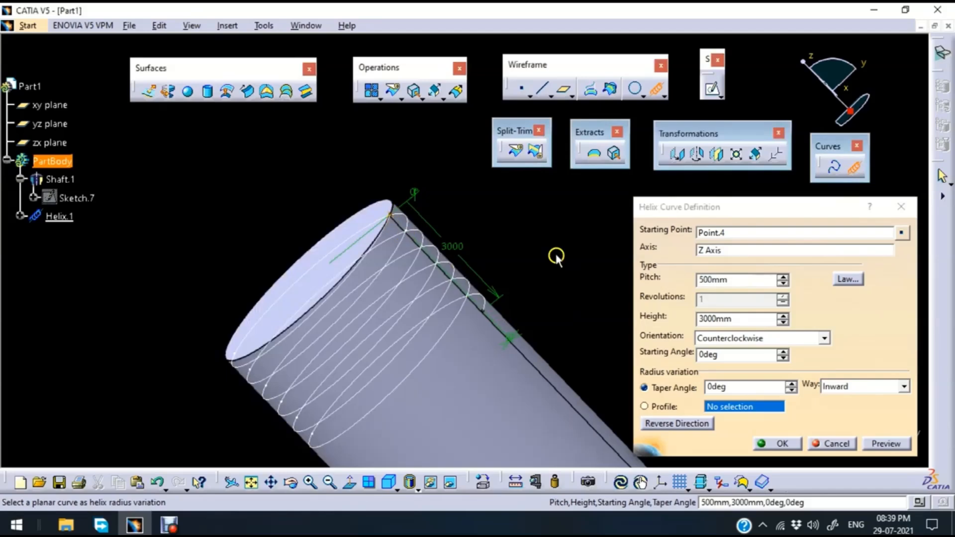
{"action": "middle_click_drag", "start_coordinate": [560, 247], "coordinate": [547, 323]}
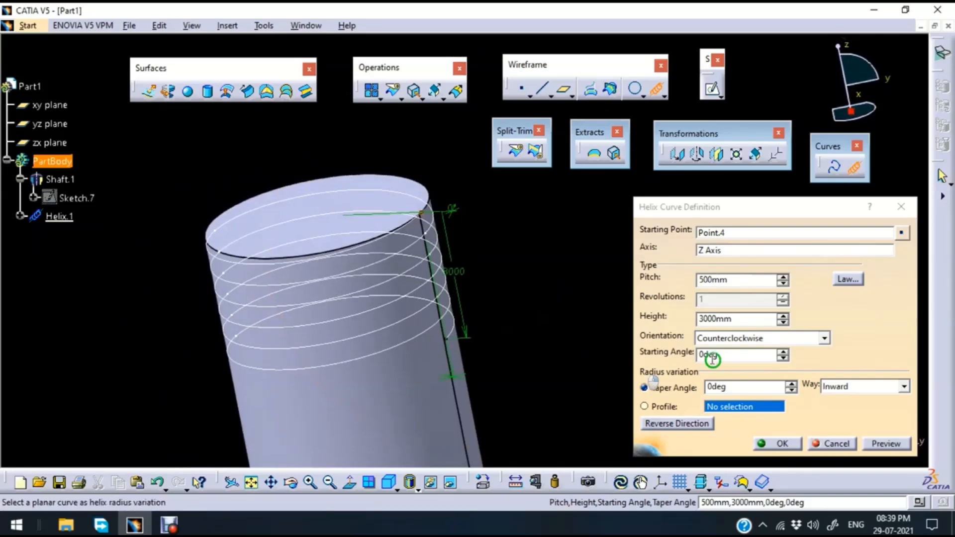
{"action": "left_click", "coordinate": [733, 319]}
{"action": "left_click_drag", "start_coordinate": [733, 319], "coordinate": [624, 341]}
{"action": "type", "text": "5000"}
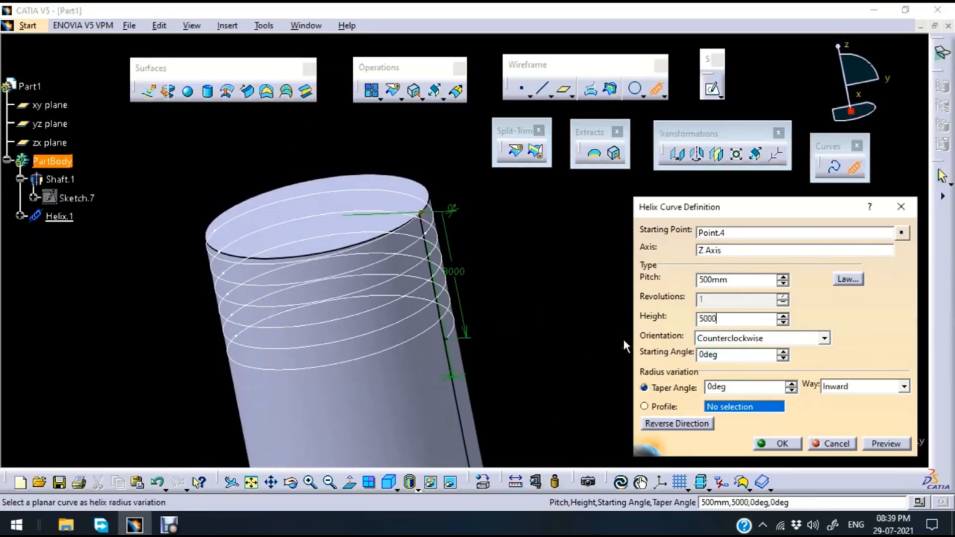
{"action": "left_click", "coordinate": [611, 297]}
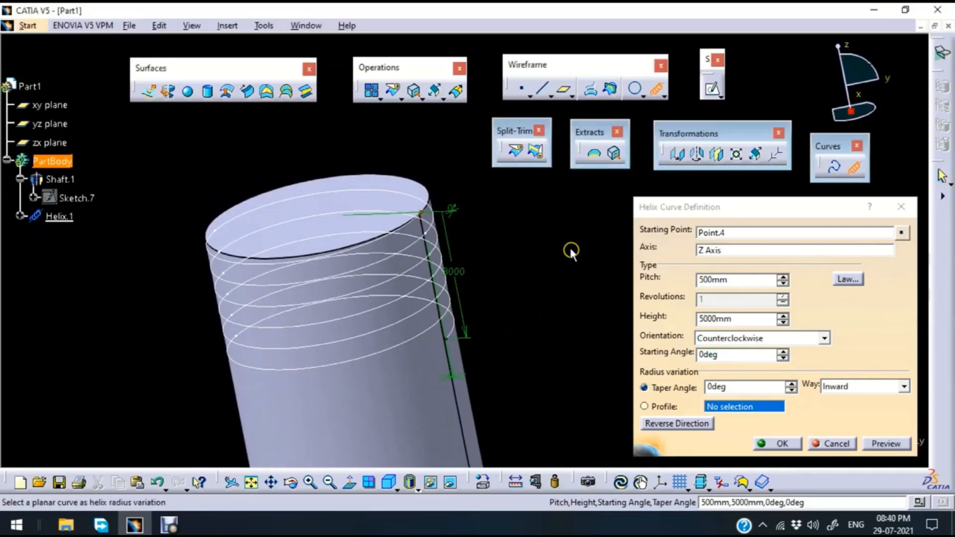
{"action": "middle_click_drag", "start_coordinate": [575, 250], "coordinate": [564, 303]}
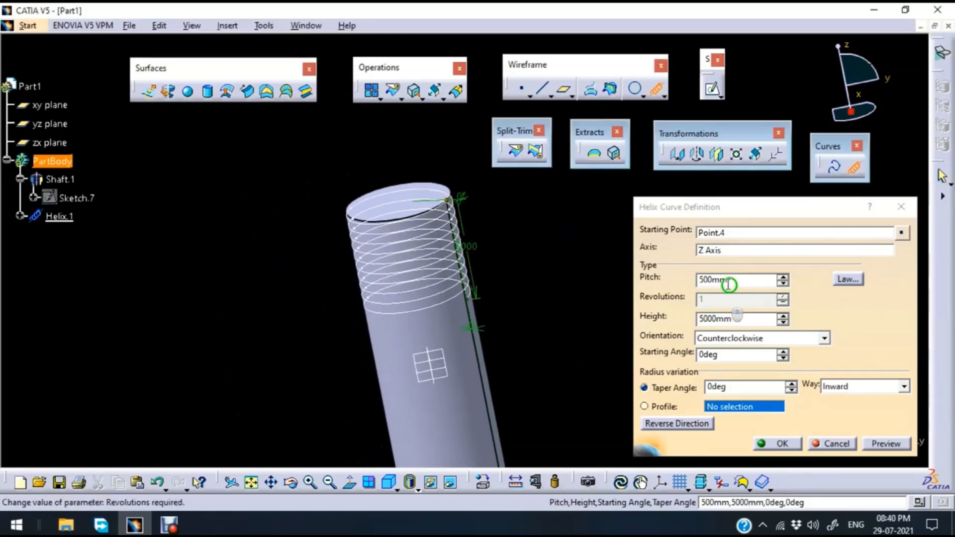
- Set the helix height to 10000 mm and its pitch to 1000 mm
{"action": "left_click", "coordinate": [735, 280]}
{"action": "left_click_drag", "start_coordinate": [738, 320], "coordinate": [566, 381]}
{"action": "type", "text": "10000"}
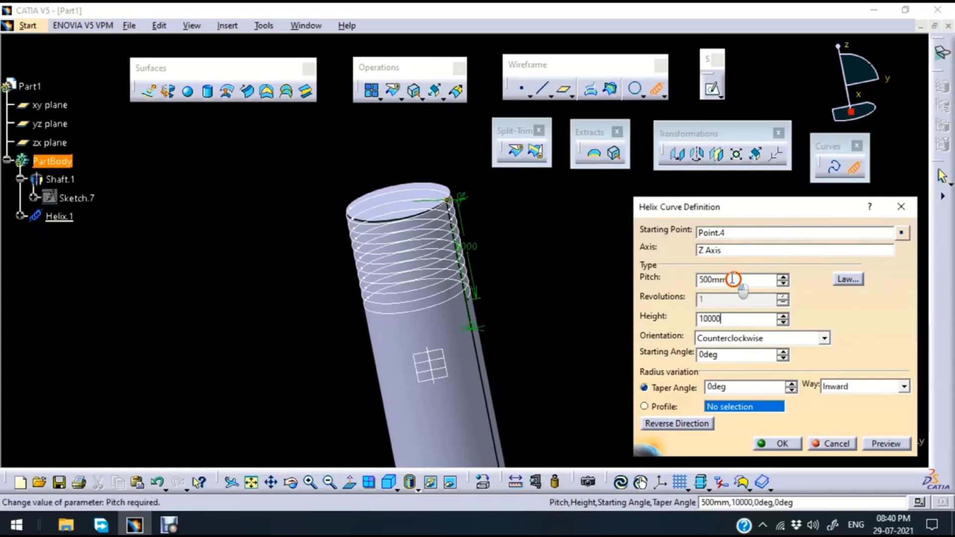
{"action": "left_click_drag", "start_coordinate": [736, 279], "coordinate": [607, 314]}
{"action": "type", "text": "1000"}
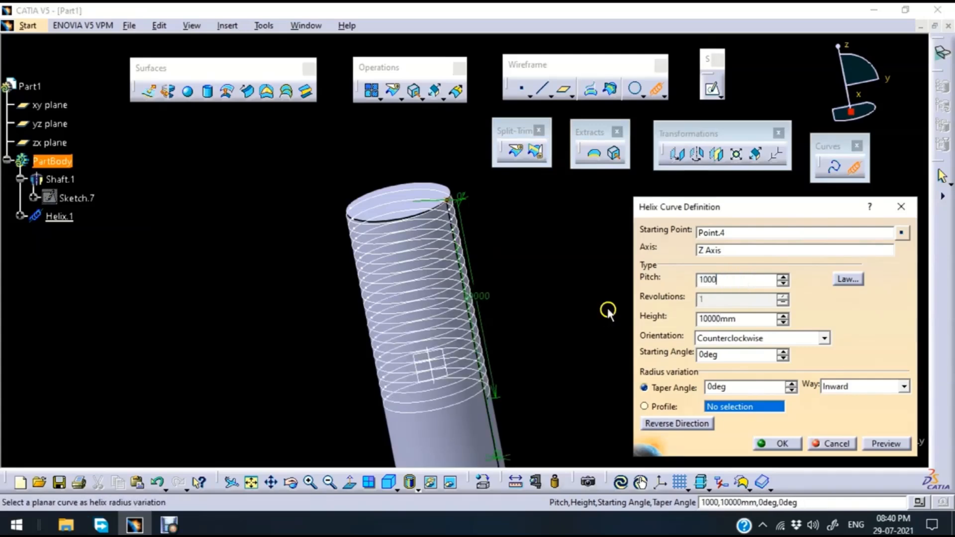
{"action": "left_click", "coordinate": [561, 273]}
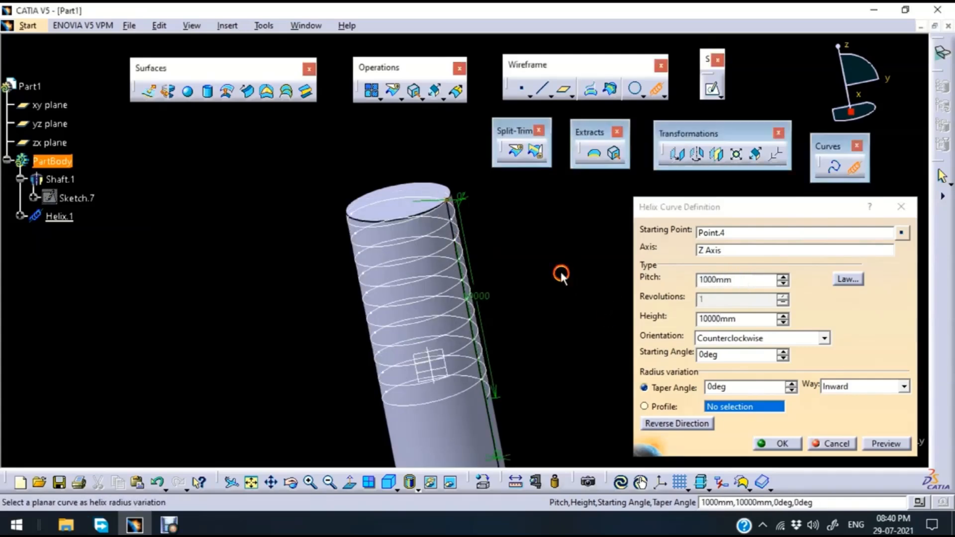
- Raise the helix's inward taper angle to 6 degrees to try a narrowing coil
{"action": "left_click", "coordinate": [790, 382]}
{"action": "left_click", "coordinate": [791, 383]}
{"action": "left_click", "coordinate": [791, 382]}
{"action": "left_click", "coordinate": [789, 383]}
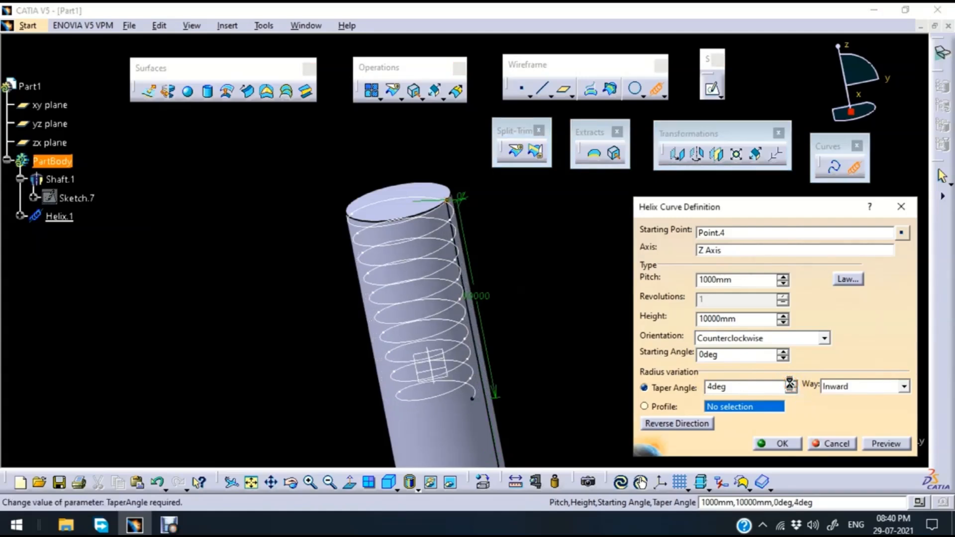
{"action": "left_click", "coordinate": [789, 383]}
{"action": "left_click", "coordinate": [789, 383]}
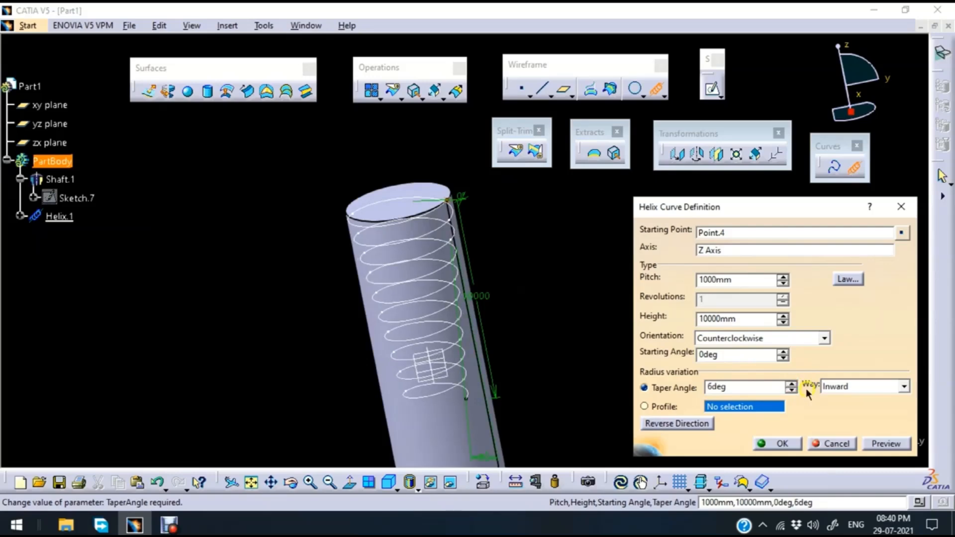
{"action": "left_click", "coordinate": [478, 250]}
- Return the helix taper angle to 0 degrees and create the curve
{"action": "left_click", "coordinate": [791, 389]}
{"action": "left_click", "coordinate": [790, 390]}
{"action": "left_click", "coordinate": [791, 389]}
{"action": "left_click", "coordinate": [790, 390]}
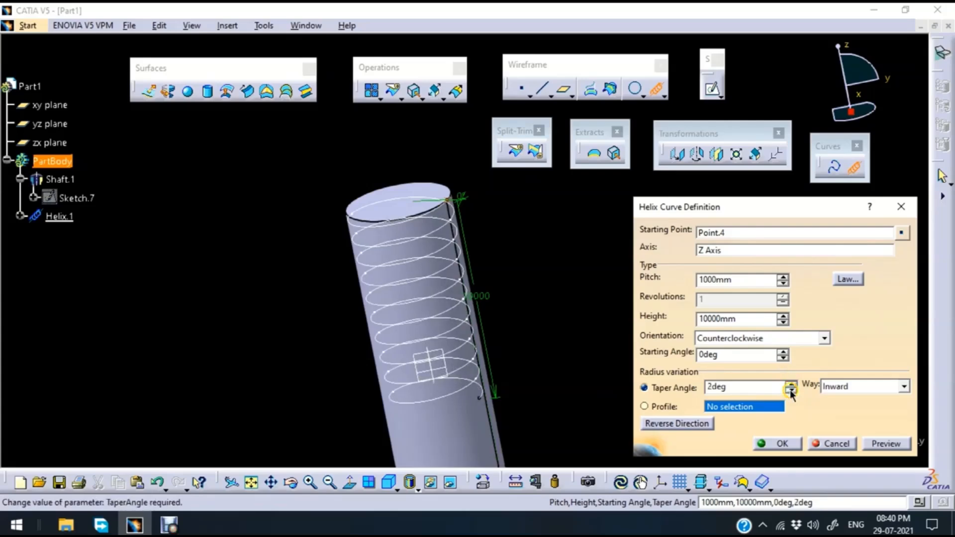
{"action": "left_click", "coordinate": [791, 391]}
{"action": "left_click", "coordinate": [791, 391]}
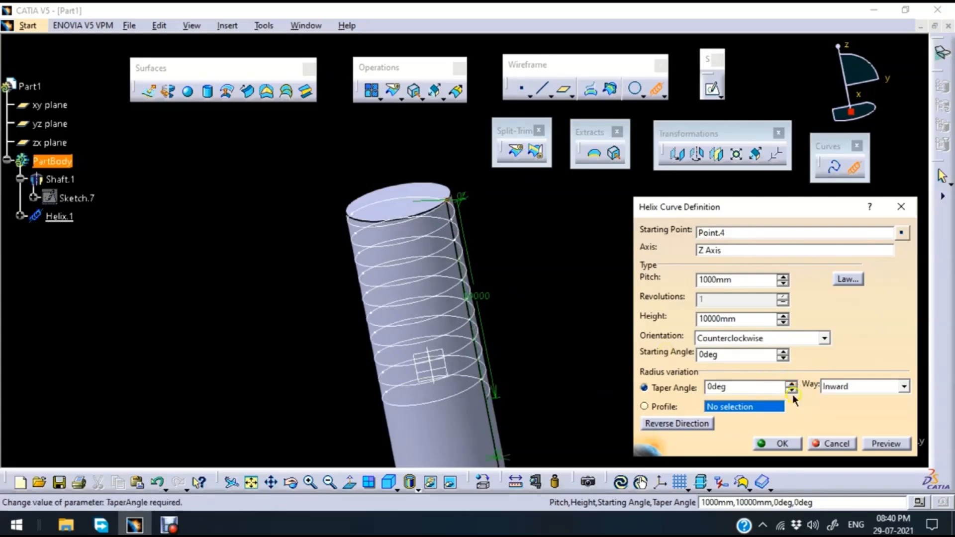
{"action": "left_click", "coordinate": [784, 443]}
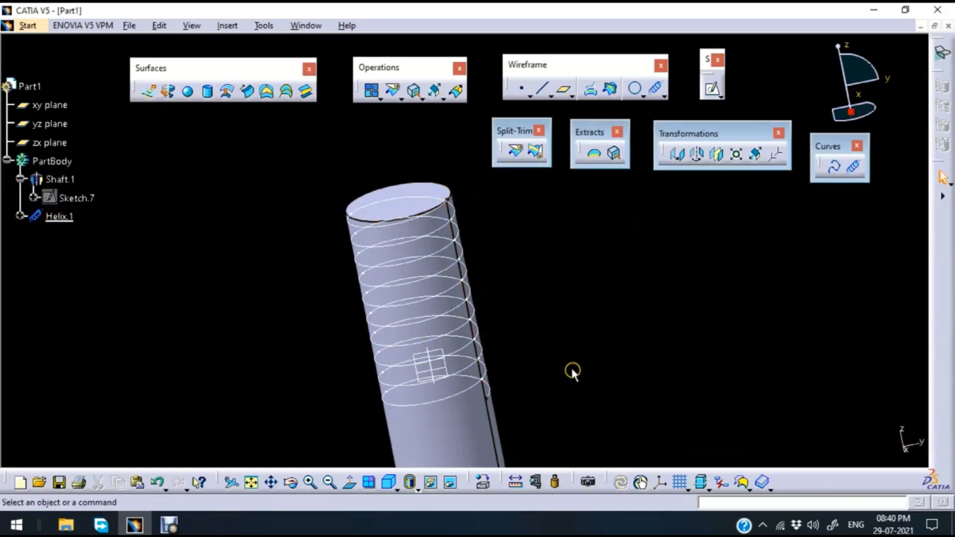
{"action": "middle_click_drag", "start_coordinate": [557, 380], "coordinate": [595, 282]}
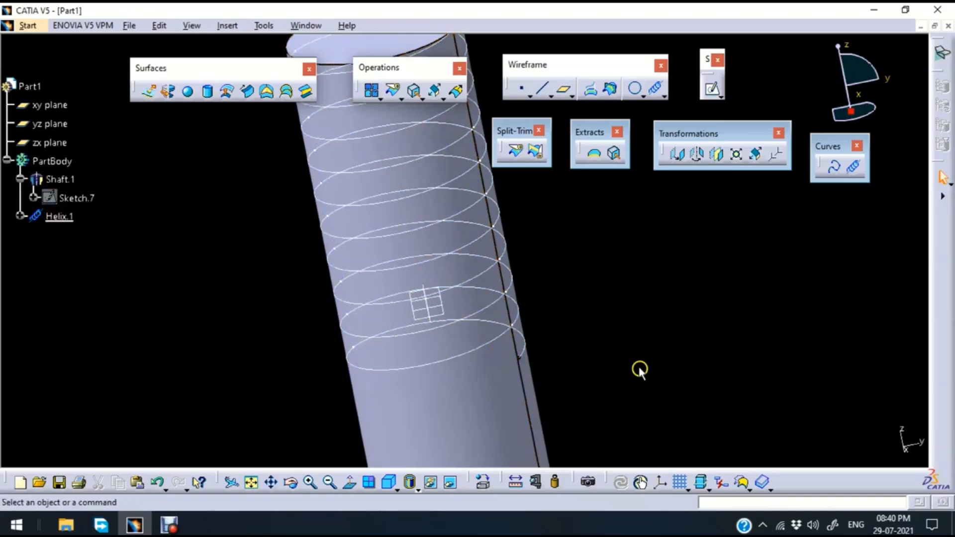
{"action": "middle_click_drag", "start_coordinate": [601, 249], "coordinate": [635, 221]}
{"action": "middle_click", "coordinate": [702, 270]}
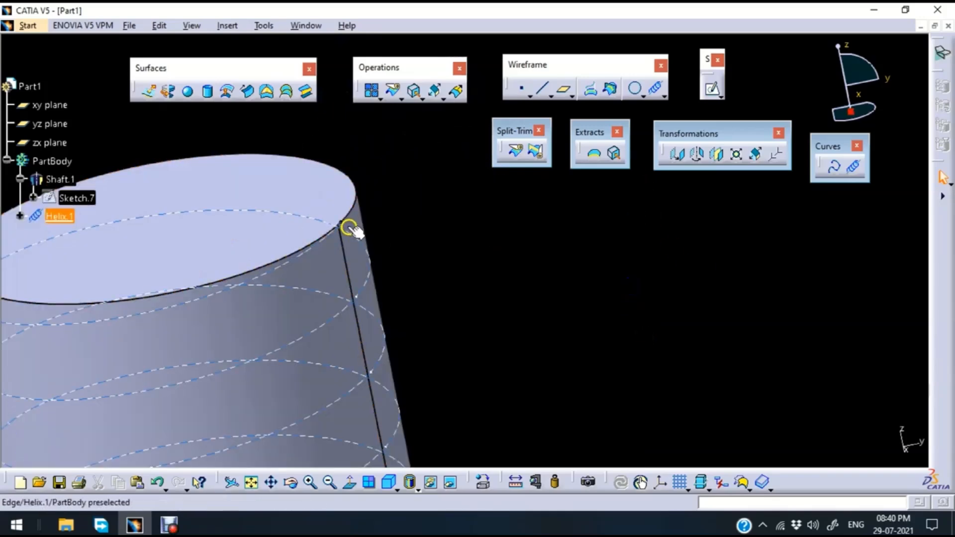
{"action": "middle_click_drag", "start_coordinate": [463, 249], "coordinate": [523, 257]}
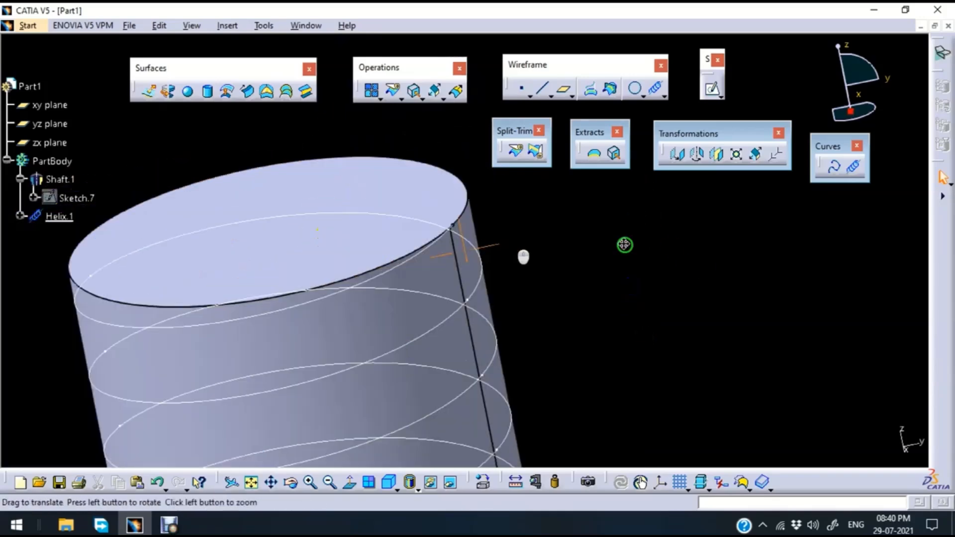
{"action": "middle_click_drag", "start_coordinate": [624, 245], "coordinate": [605, 271]}
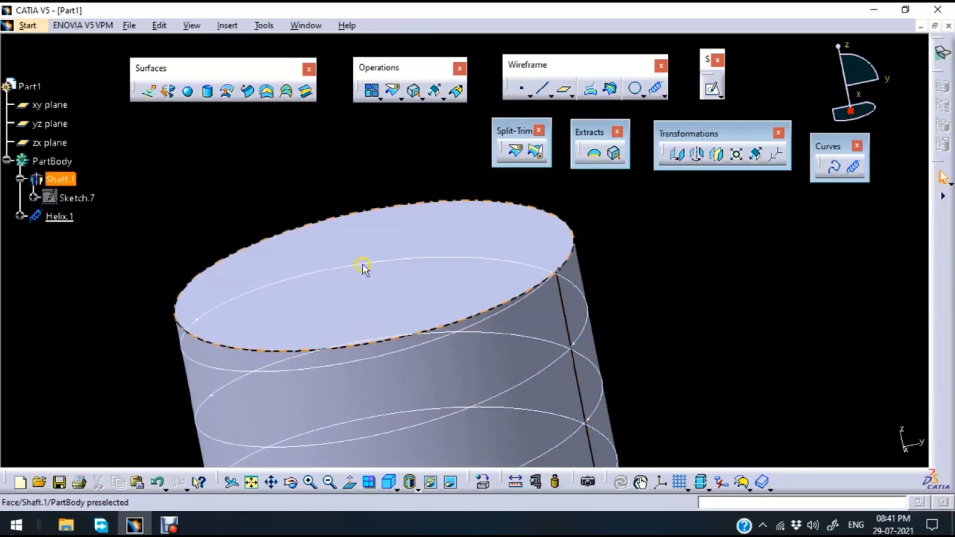
- Switch to the Part Design workbench and go back to Wireframe and Surface Design
{"action": "left_click", "coordinate": [28, 25]}
{"action": "mouse_move", "coordinate": [154, 54]}
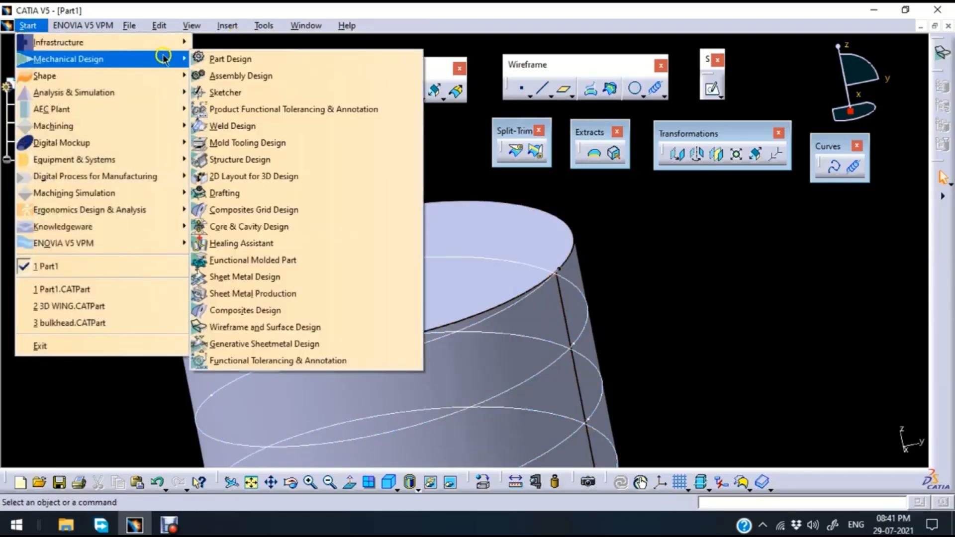
{"action": "left_click", "coordinate": [264, 60]}
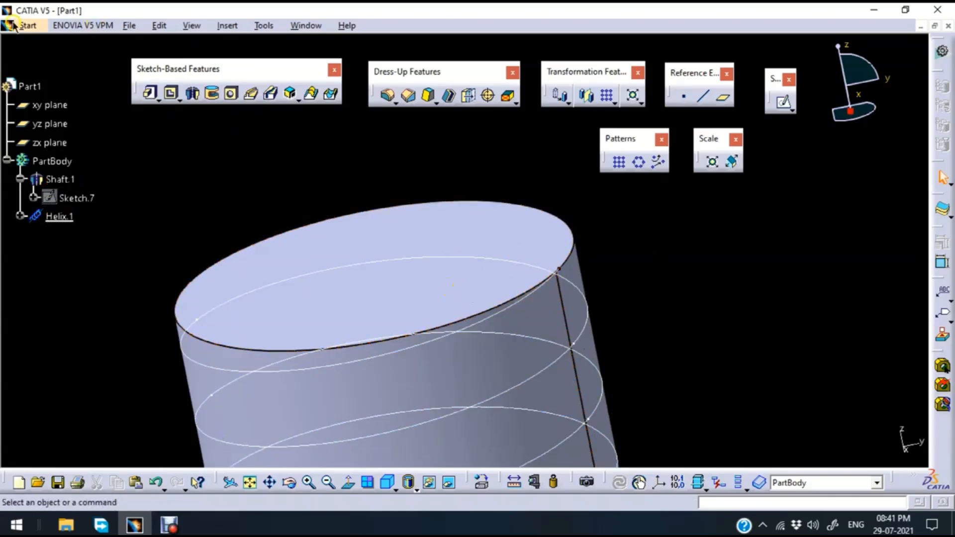
{"action": "left_click", "coordinate": [30, 28]}
{"action": "mouse_move", "coordinate": [70, 58]}
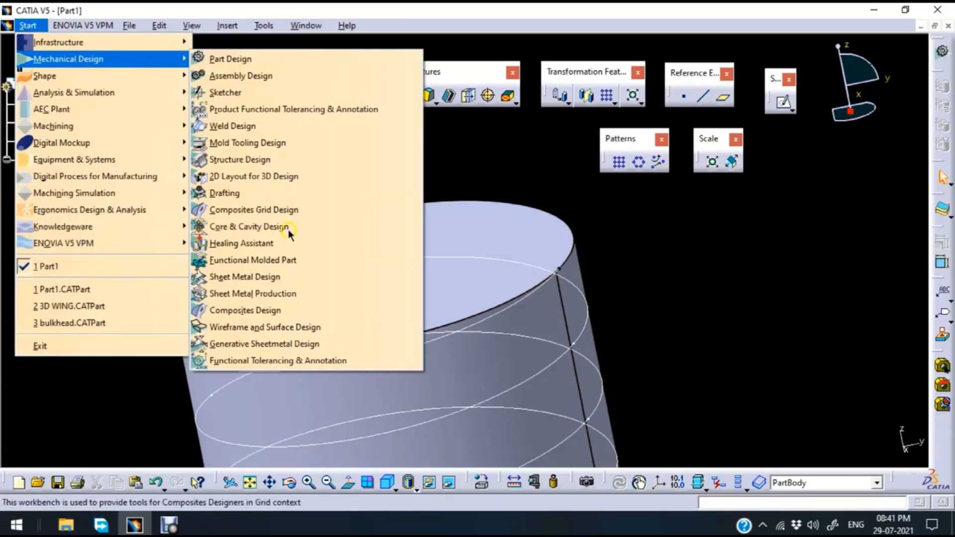
{"action": "left_click", "coordinate": [299, 294]}
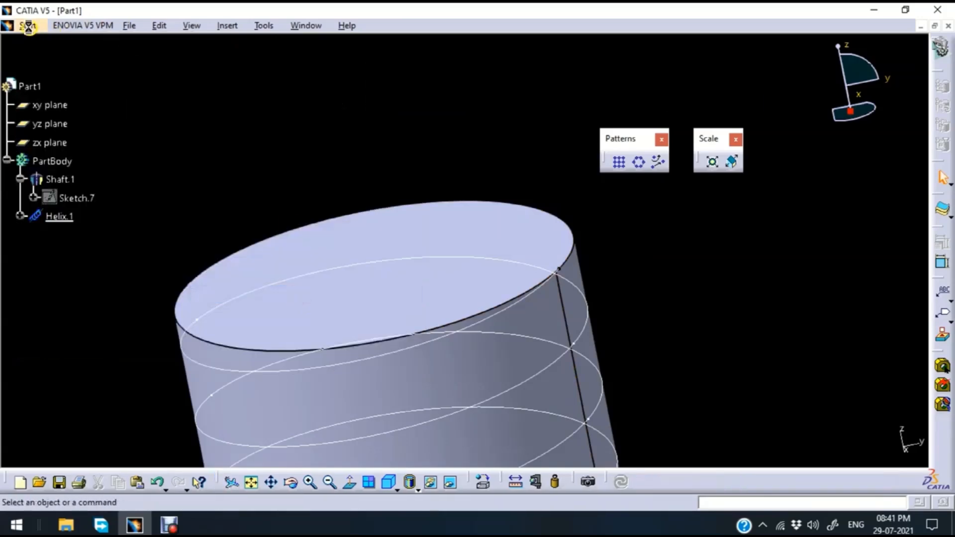
{"action": "left_click", "coordinate": [26, 25]}
{"action": "mouse_move", "coordinate": [169, 58]}
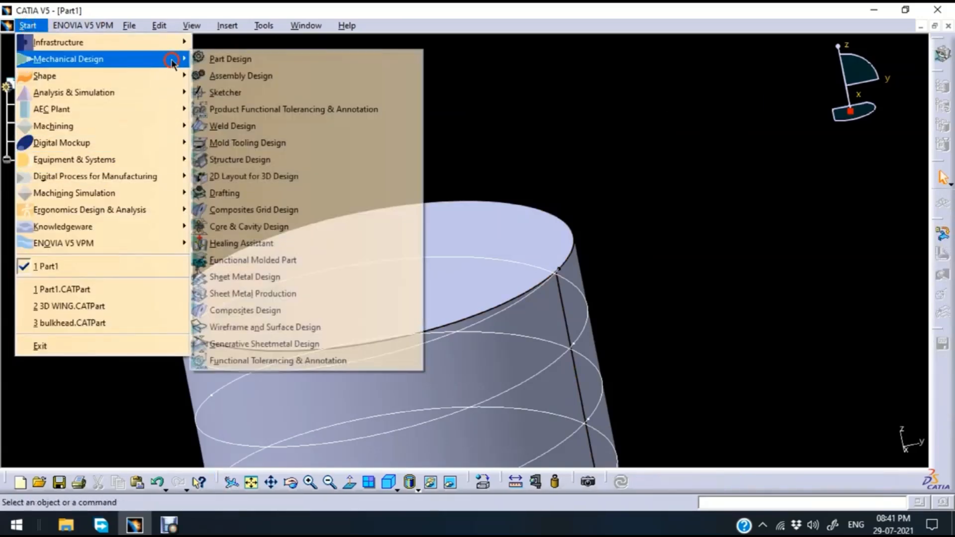
{"action": "left_click", "coordinate": [318, 327]}
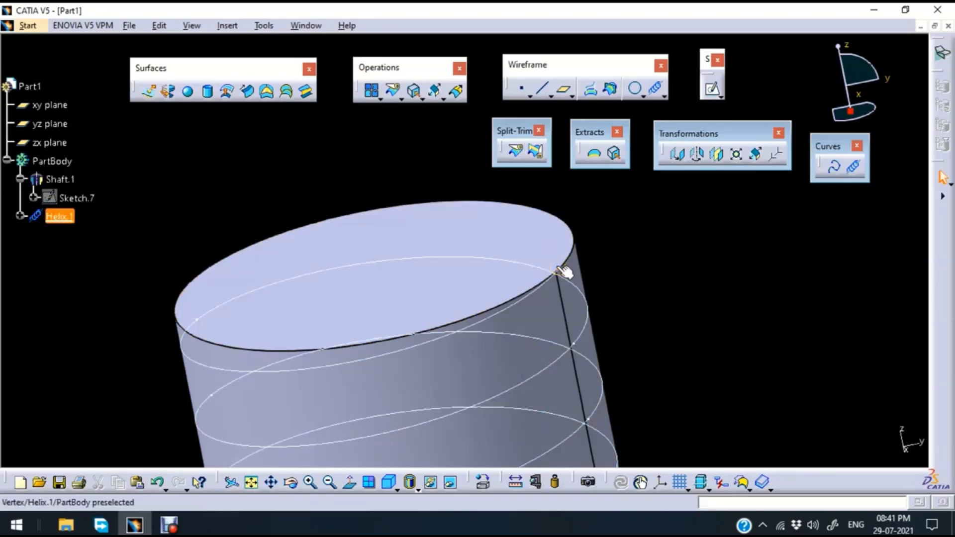
- Create a plane parallel to the yz plane through the helix's starting point at the shaft's upper end
{"action": "left_click", "coordinate": [563, 89]}
{"action": "middle_click_drag", "start_coordinate": [640, 327], "coordinate": [571, 337]}
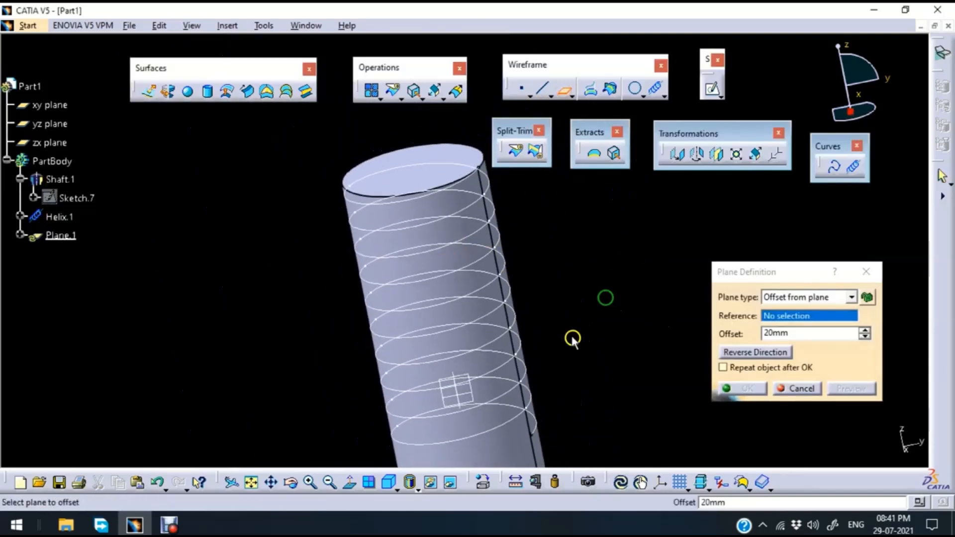
{"action": "left_click", "coordinate": [464, 393]}
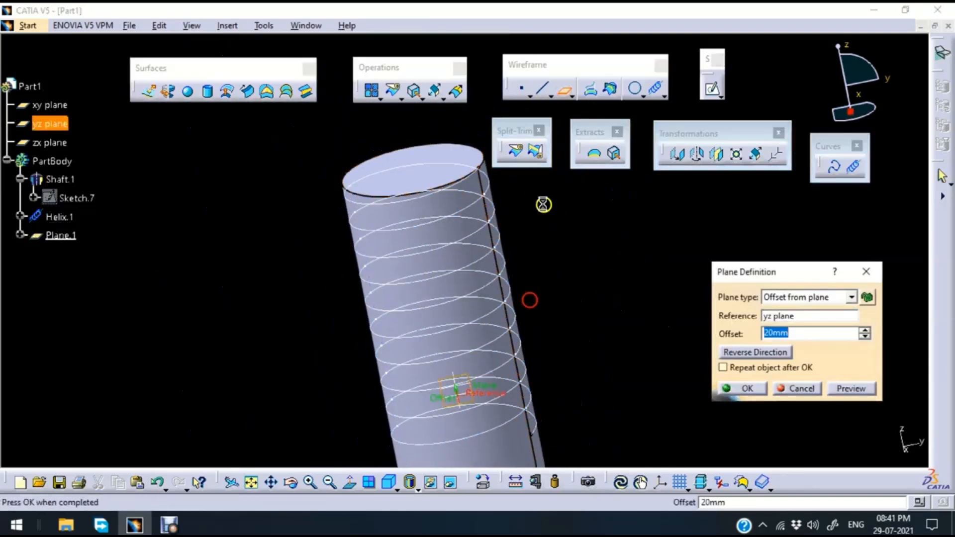
{"action": "left_click", "coordinate": [477, 167]}
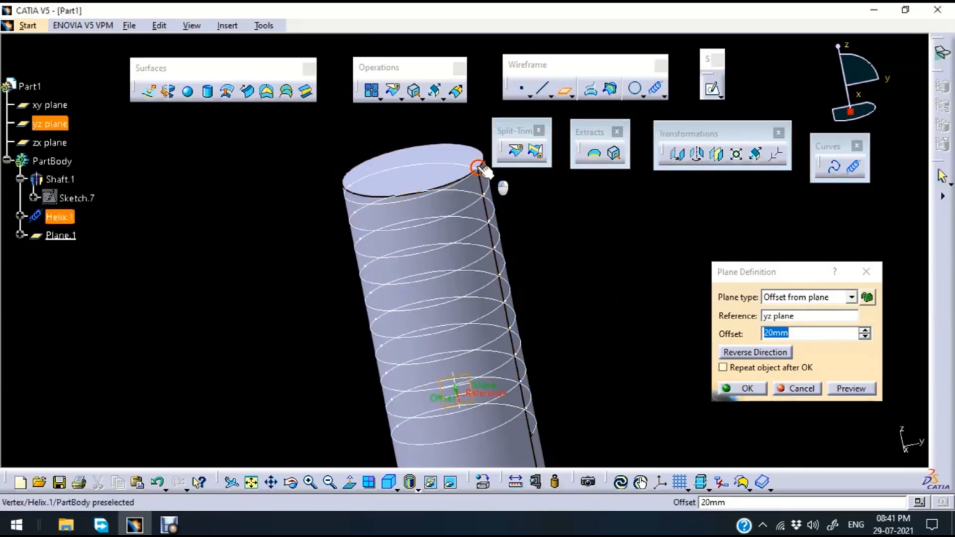
{"action": "left_click", "coordinate": [745, 354]}
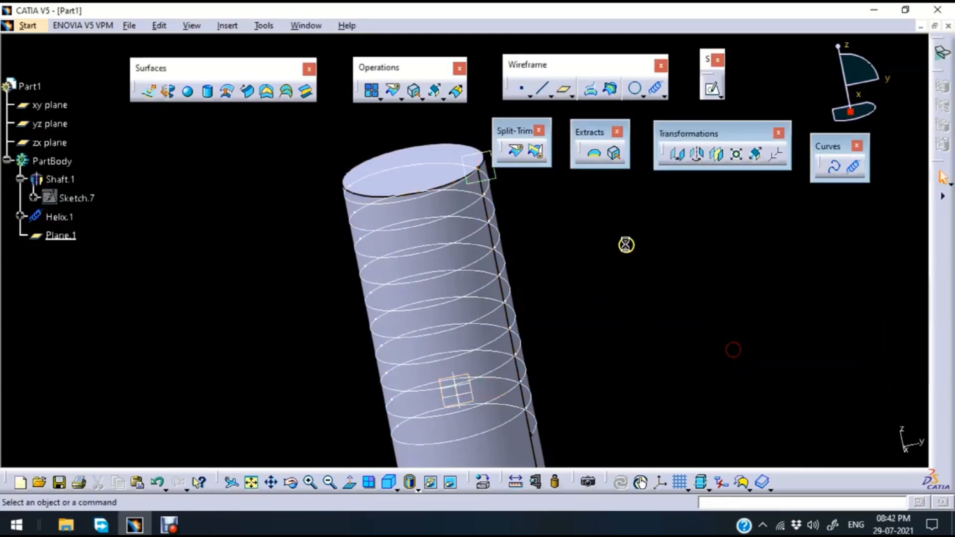
- Open a new sketch on the plane through the helix's starting point
{"action": "middle_click_drag", "start_coordinate": [625, 243], "coordinate": [398, 345]}
{"action": "middle_click_drag", "start_coordinate": [478, 344], "coordinate": [418, 252]}
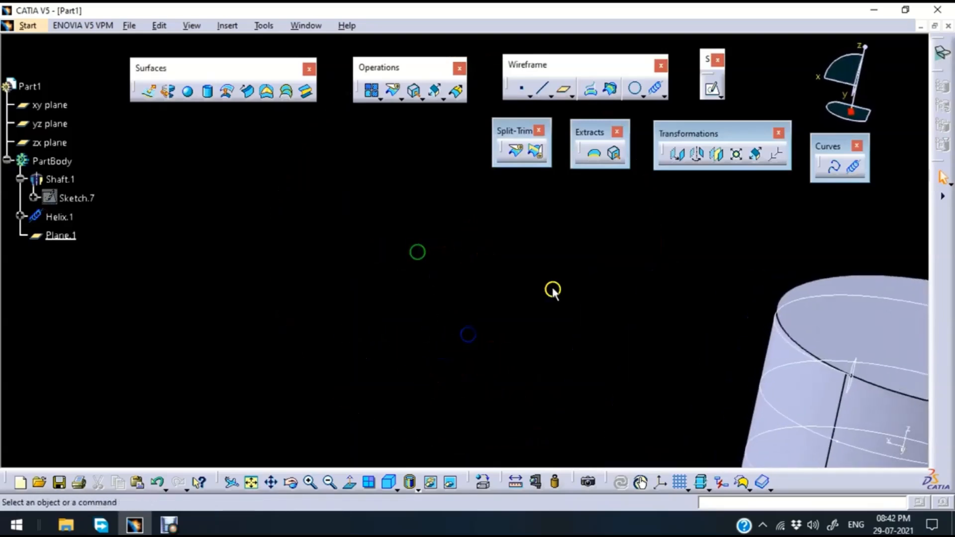
{"action": "middle_click_drag", "start_coordinate": [642, 364], "coordinate": [343, 316]}
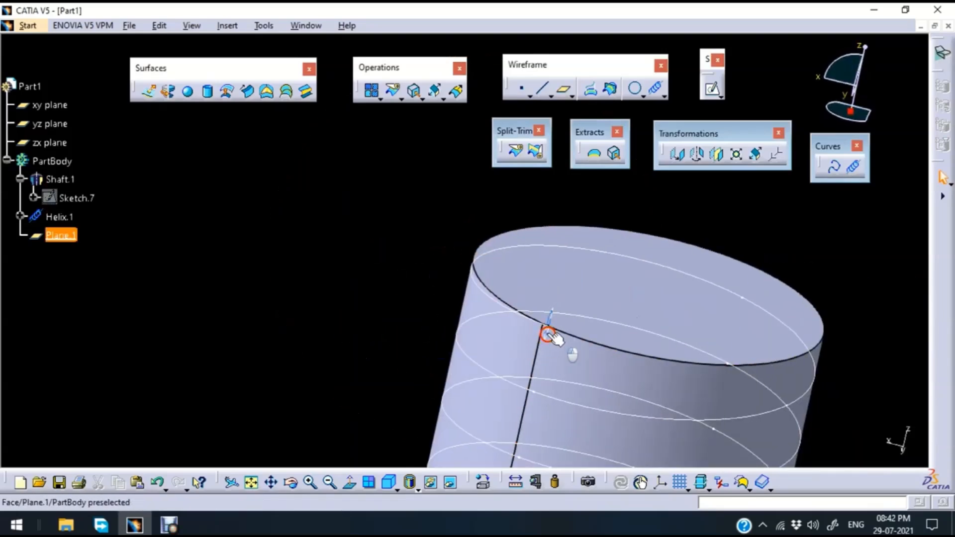
{"action": "left_click", "coordinate": [549, 335]}
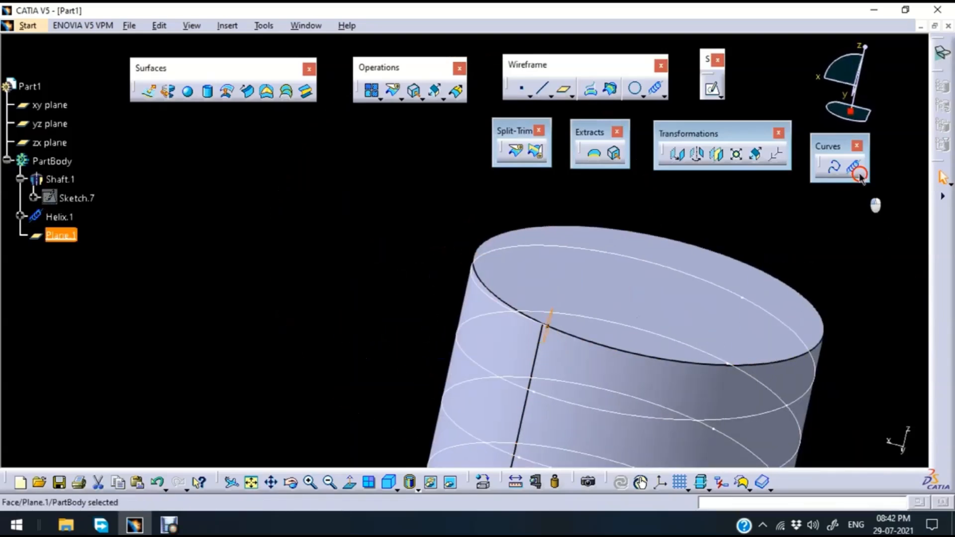
{"action": "left_click", "coordinate": [713, 91]}
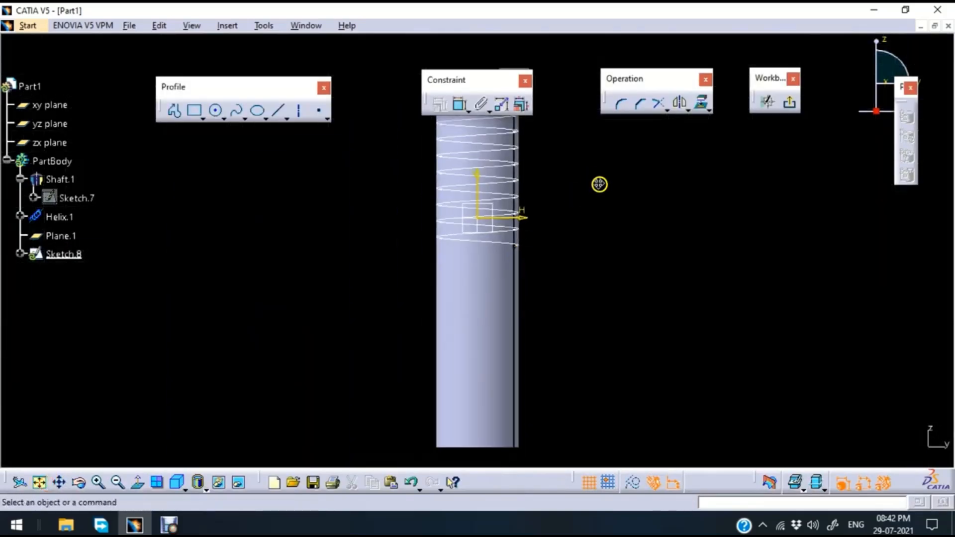
- Sketch a small circle centred on the helix's starting point and exit the sketch
{"action": "mouse_move", "coordinate": [599, 184]}
{"action": "middle_mouse_down"}
{"action": "mouse_move", "coordinate": [595, 332]}
{"action": "mouse_move", "coordinate": [622, 152]}
{"action": "middle_mouse_up"}
{"action": "mouse_move", "coordinate": [800, 200]}
{"action": "middle_mouse_down"}
{"action": "mouse_move", "coordinate": [664, 383]}
{"action": "mouse_move", "coordinate": [679, 284]}
{"action": "middle_mouse_up"}
{"action": "middle_click_drag", "start_coordinate": [768, 376], "coordinate": [705, 220]}
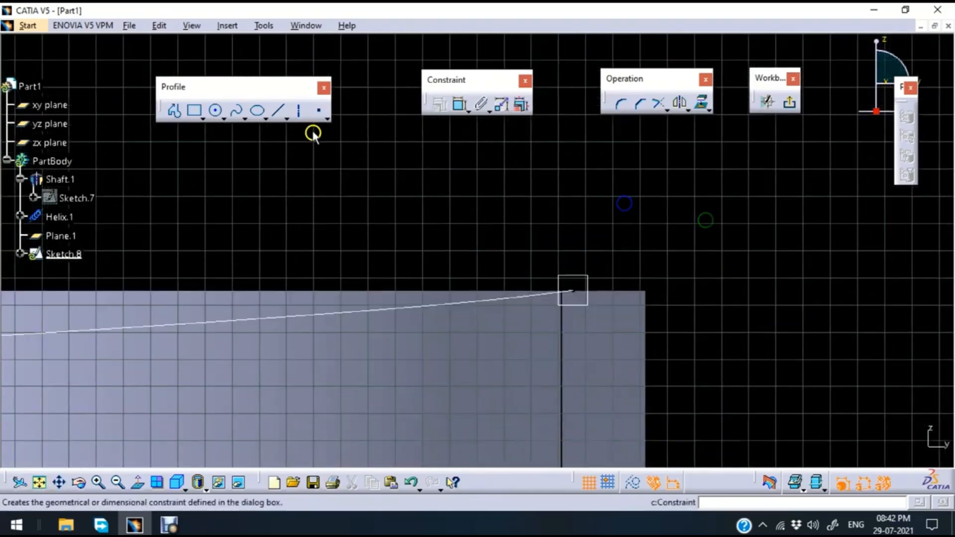
{"action": "left_click", "coordinate": [215, 112]}
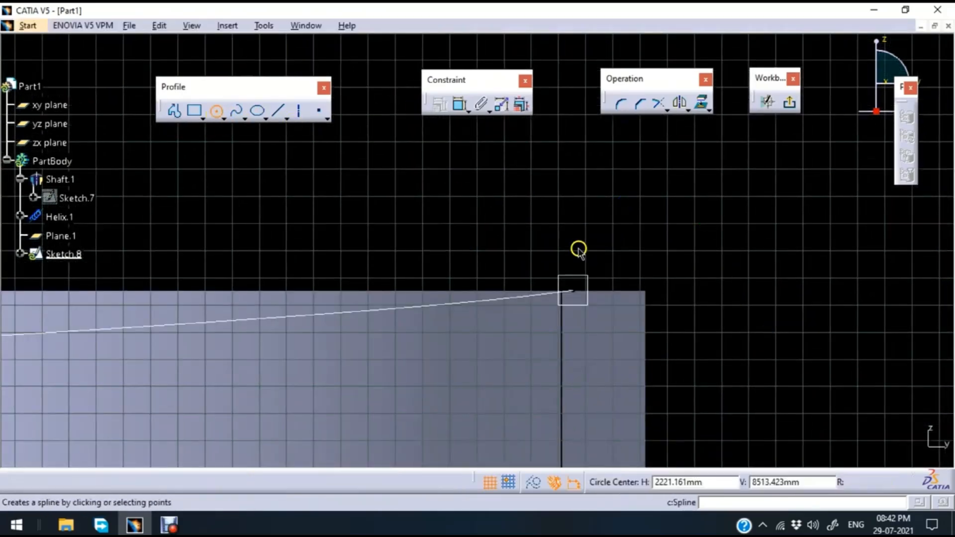
{"action": "left_click", "coordinate": [571, 292]}
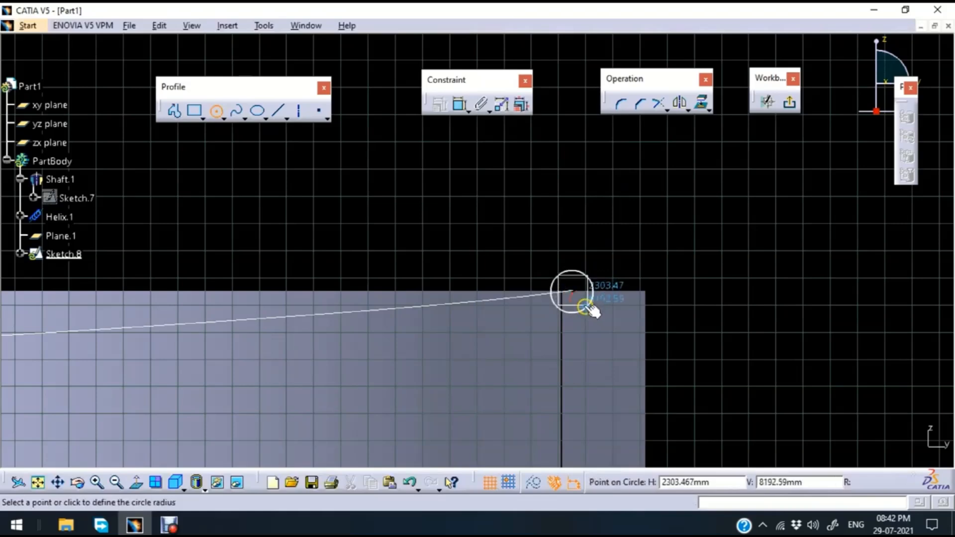
{"action": "left_click", "coordinate": [585, 305]}
{"action": "left_click", "coordinate": [790, 102]}
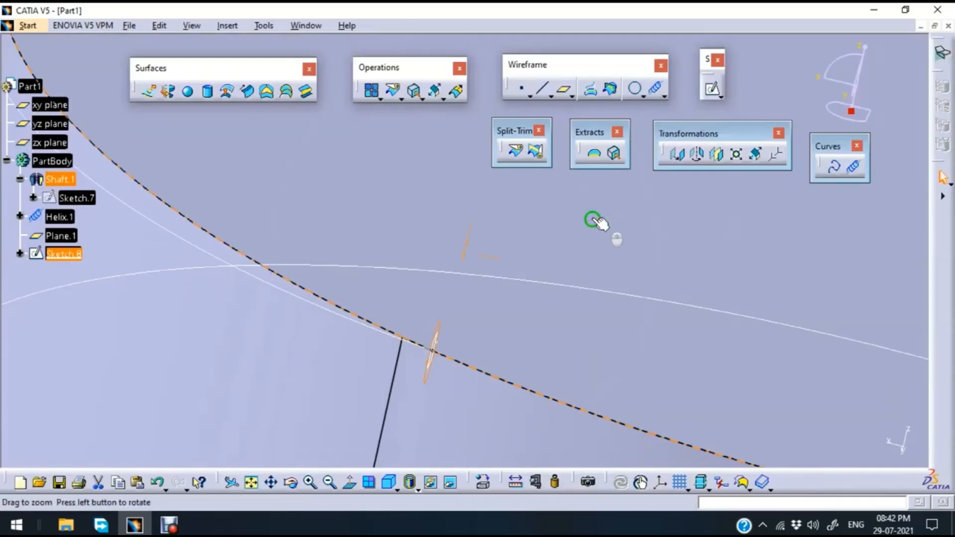
- Start a swept surface with the circle sketch as profile and Helix.1 as guide curve
{"action": "middle_click_drag", "start_coordinate": [597, 223], "coordinate": [624, 448]}
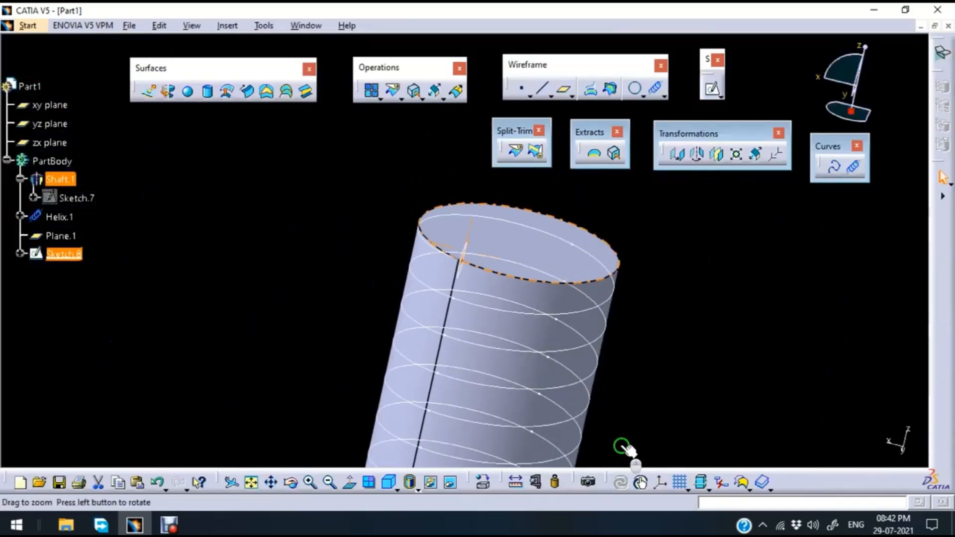
{"action": "right_click", "coordinate": [457, 286]}
{"action": "middle_click_drag", "start_coordinate": [470, 304], "coordinate": [579, 328]}
{"action": "left_click", "coordinate": [621, 329]}
{"action": "middle_click_drag", "start_coordinate": [360, 326], "coordinate": [262, 168]}
{"action": "middle_click_drag", "start_coordinate": [290, 279], "coordinate": [249, 133]}
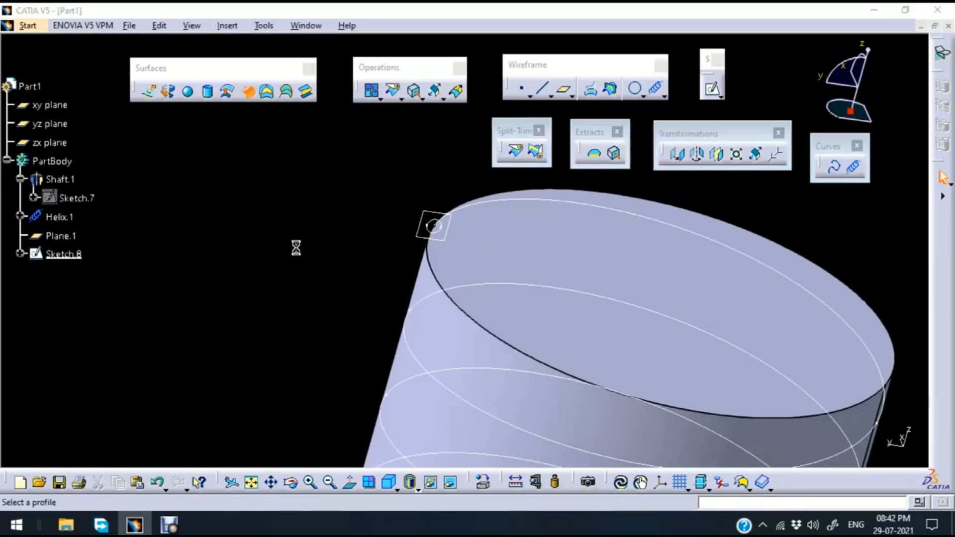
{"action": "middle_click_drag", "start_coordinate": [252, 247], "coordinate": [177, 256]}
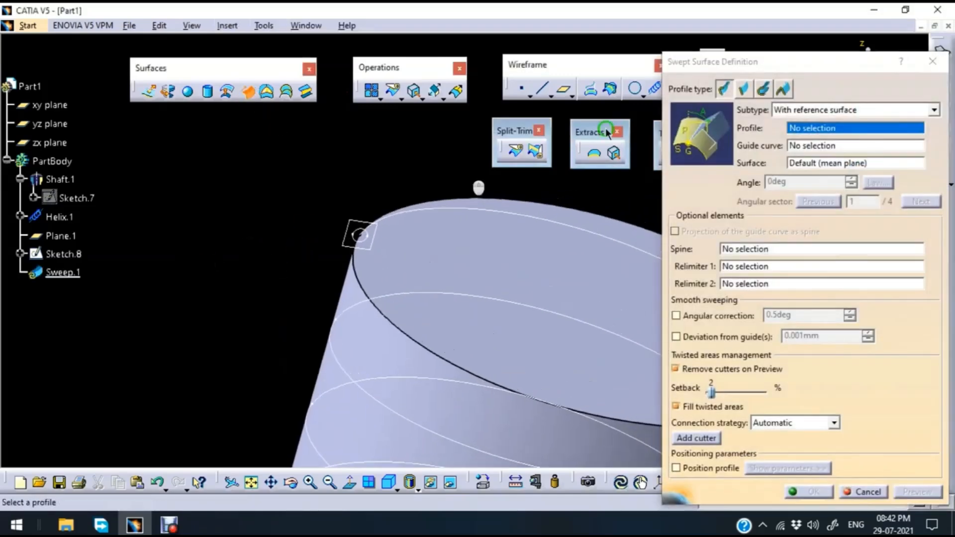
{"action": "left_click", "coordinate": [359, 233]}
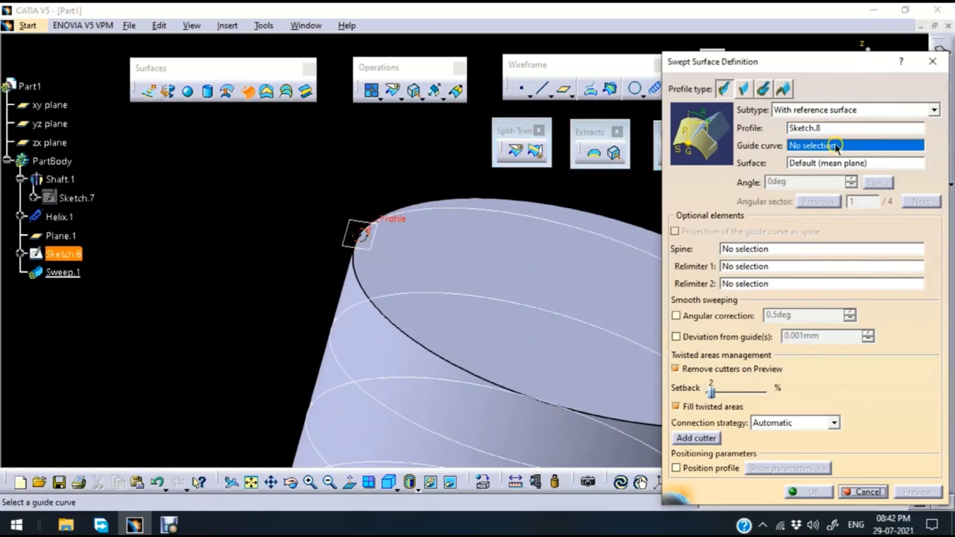
{"action": "left_click", "coordinate": [476, 298]}
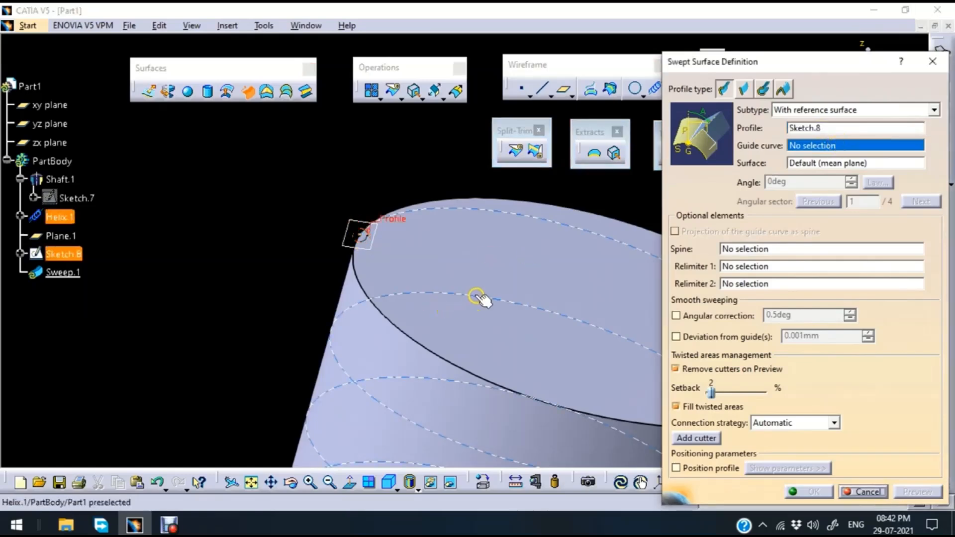
- Preview the swept surface around the shaft, inspect its coils and cancel the sweep
{"action": "middle_click_drag", "start_coordinate": [237, 228], "coordinate": [202, 276]}
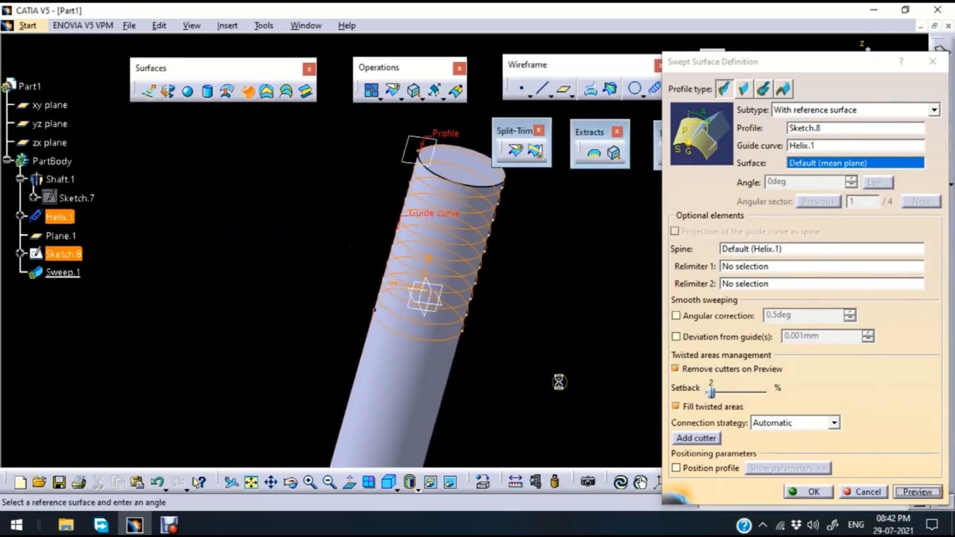
{"action": "middle_click_drag", "start_coordinate": [565, 355], "coordinate": [540, 210]}
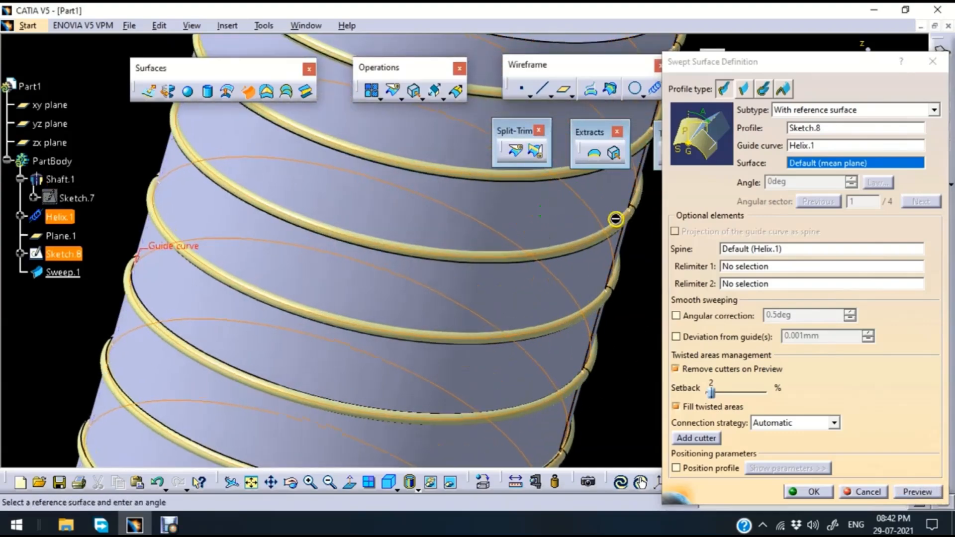
{"action": "middle_click_drag", "start_coordinate": [626, 330], "coordinate": [600, 438]}
{"action": "middle_click_drag", "start_coordinate": [628, 332], "coordinate": [591, 305]}
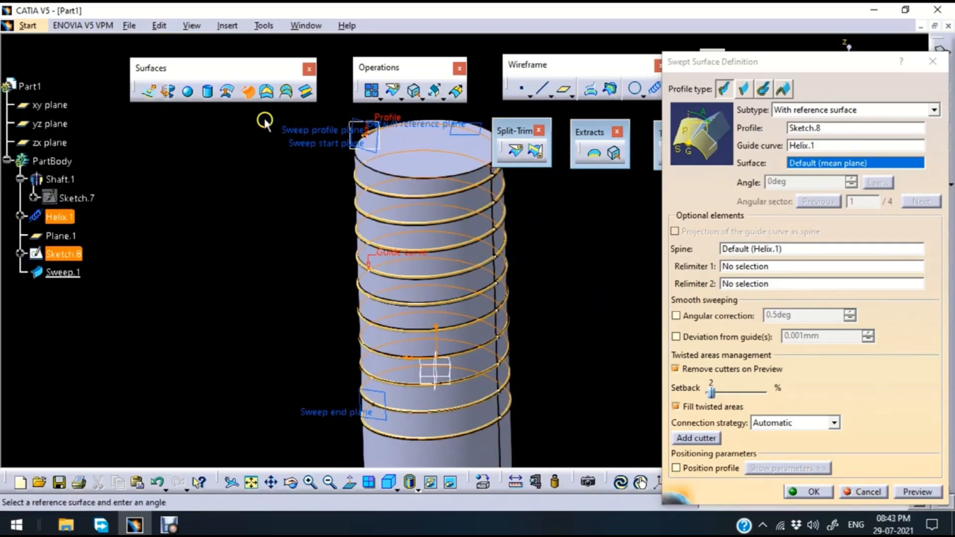
{"action": "left_click", "coordinate": [868, 491]}
- Switch to the Part Design workbench and preview a rib with the circle sketch as profile and Helix.1 as center curve
{"action": "left_click", "coordinate": [28, 25]}
{"action": "mouse_move", "coordinate": [94, 59]}
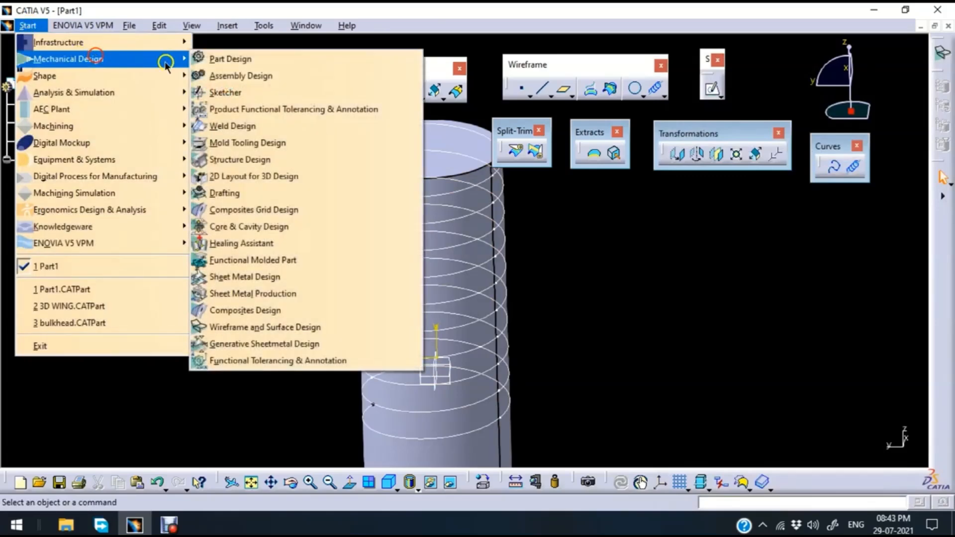
{"action": "left_click", "coordinate": [248, 59]}
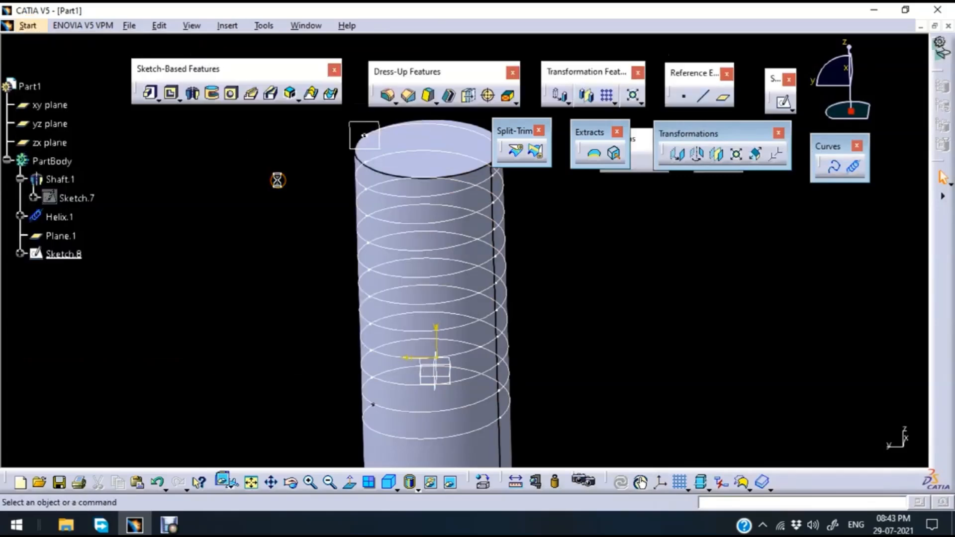
{"action": "left_click", "coordinate": [248, 94]}
{"action": "middle_click_drag", "start_coordinate": [239, 275], "coordinate": [266, 193]}
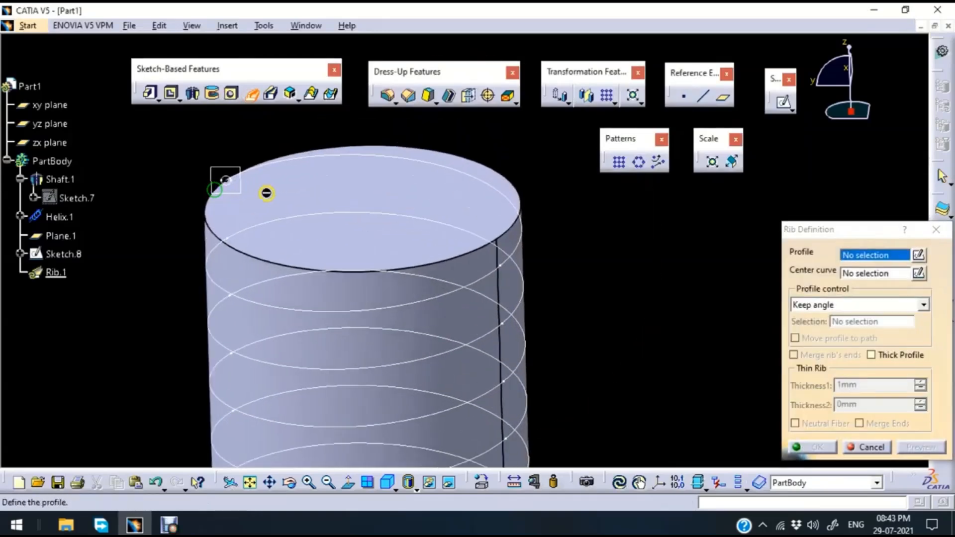
{"action": "left_click", "coordinate": [228, 185]}
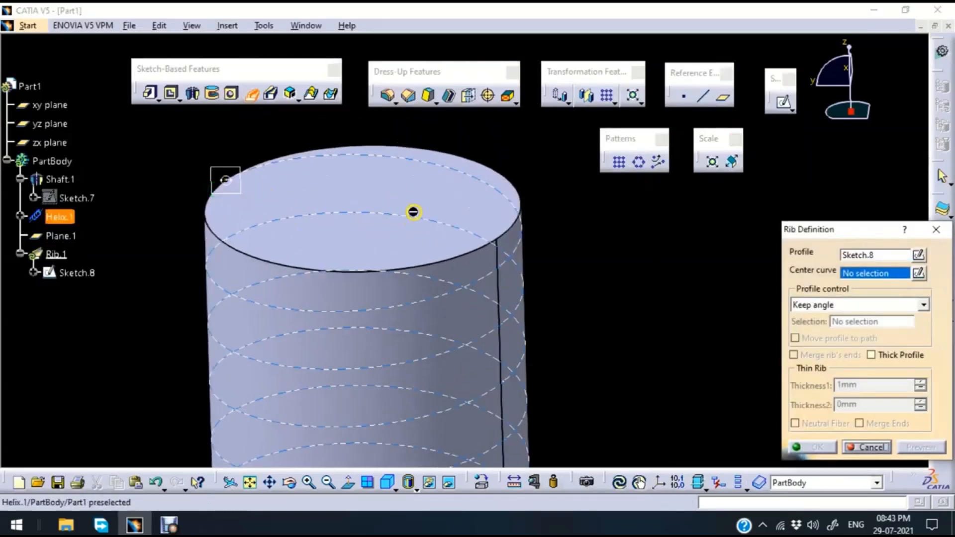
{"action": "left_click", "coordinate": [397, 160]}
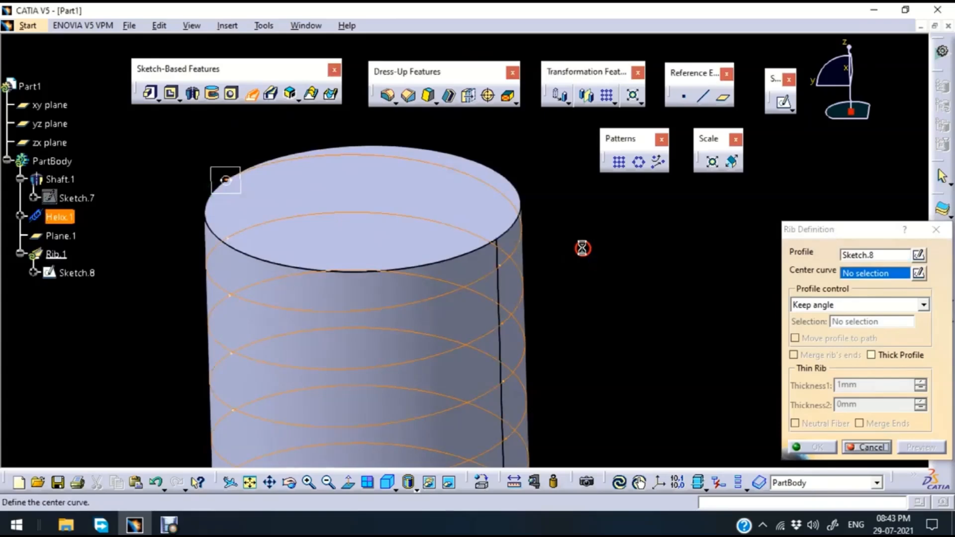
{"action": "left_click", "coordinate": [941, 448]}
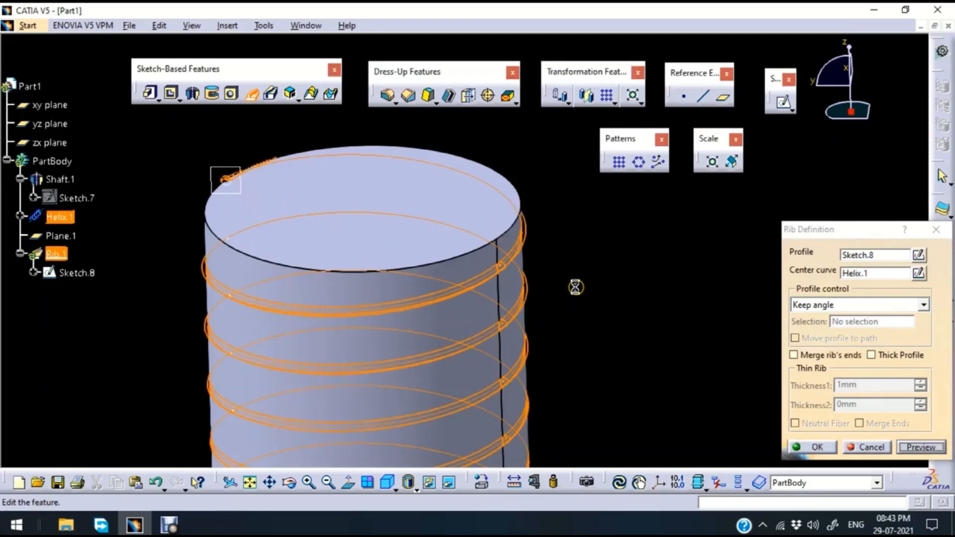
{"action": "middle_click_drag", "start_coordinate": [592, 257], "coordinate": [592, 325], "text": "ctrl"}
- Return to the Wireframe and Surface Design workbench and close the rib definition without applying it
{"action": "left_click", "coordinate": [27, 25]}
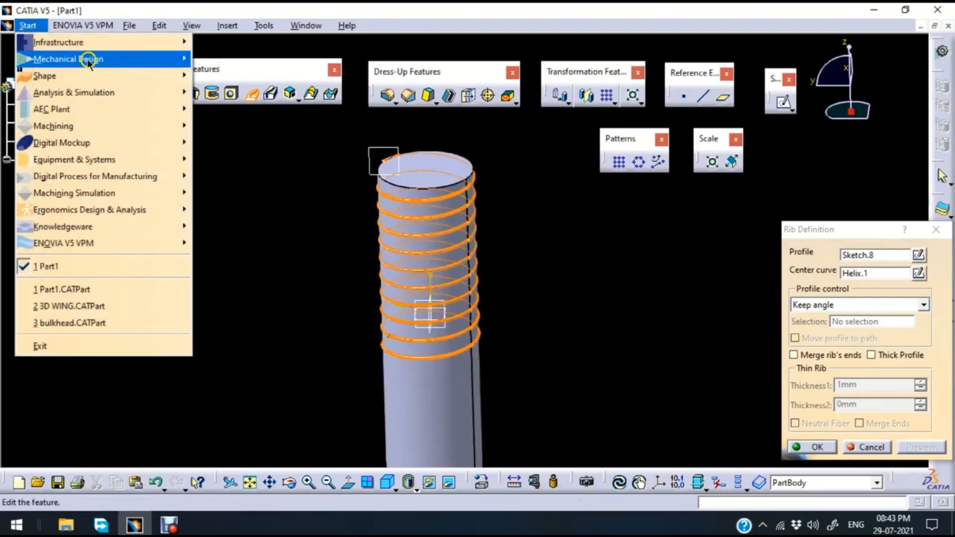
{"action": "mouse_move", "coordinate": [88, 59]}
{"action": "left_click", "coordinate": [314, 327]}
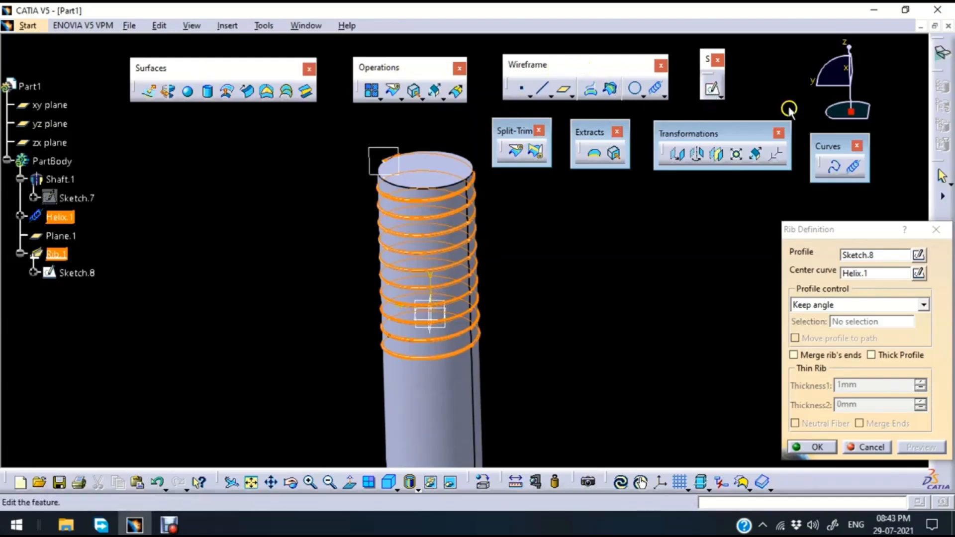
{"action": "left_click", "coordinate": [890, 231]}
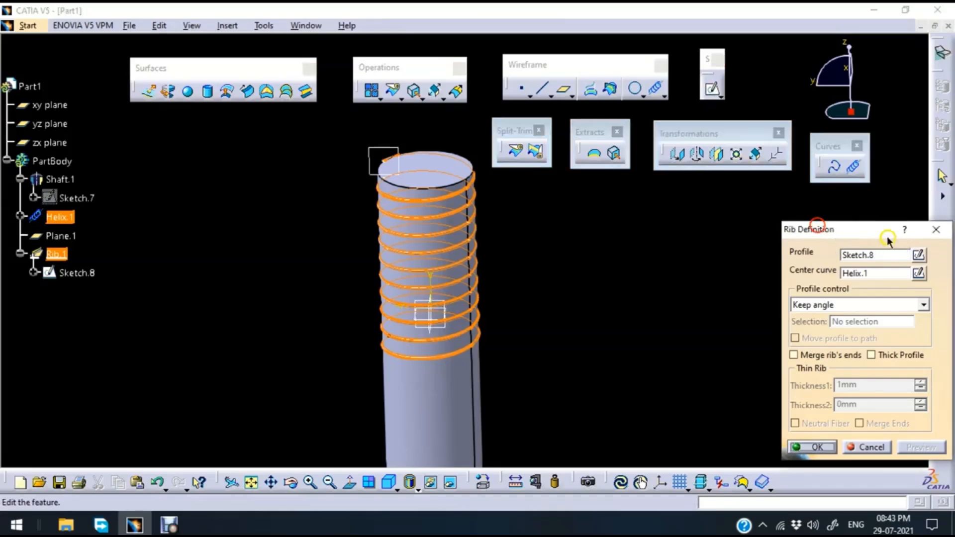
{"action": "left_click", "coordinate": [943, 229]}
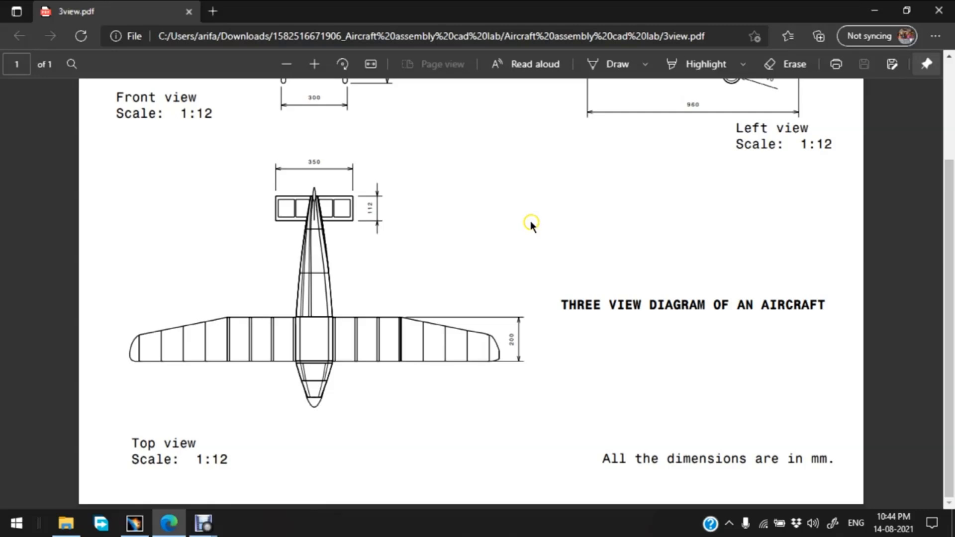
- Examine the front, left and top views and the title of the aircraft drawing in 3view.pdf
{"action": "scroll", "coordinate": [530, 221], "scroll_direction": "up", "scroll_amount": 3}
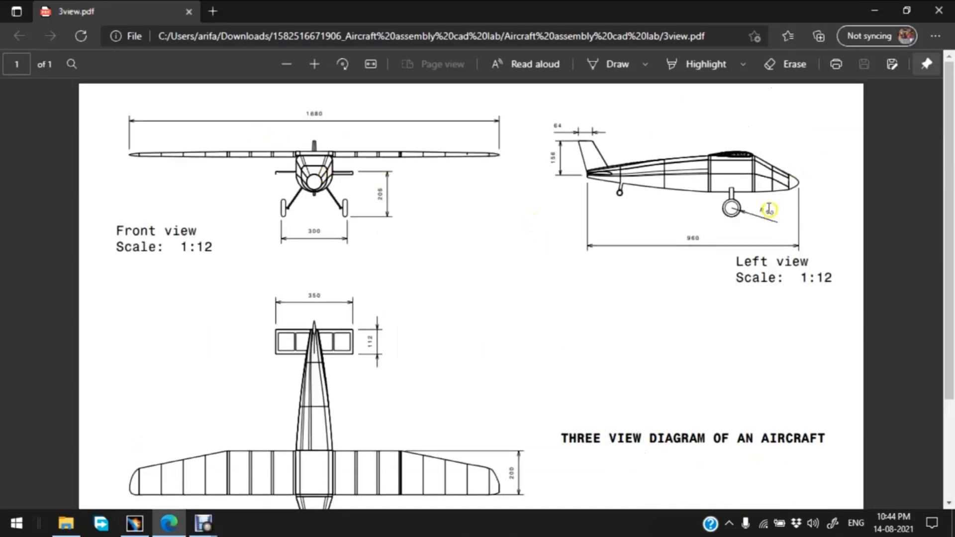
{"action": "scroll", "coordinate": [366, 376], "scroll_direction": "down", "scroll_amount": 3}
{"action": "scroll", "coordinate": [338, 374], "scroll_direction": "up", "scroll_amount": 3}
{"action": "scroll", "coordinate": [299, 367], "scroll_direction": "down", "scroll_amount": 3}
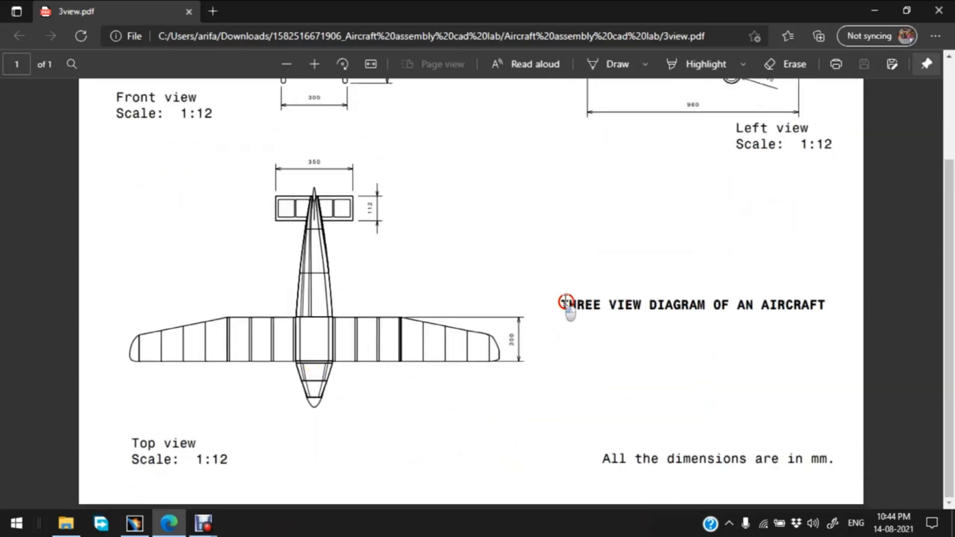
{"action": "left_click_drag", "start_coordinate": [562, 304], "coordinate": [834, 299]}
{"action": "left_click", "coordinate": [747, 323]}
- Draw freehand outlines around the fuselage and both wings in the aircraft's top view
{"action": "left_click", "coordinate": [634, 65]}
{"action": "left_click", "coordinate": [620, 65]}
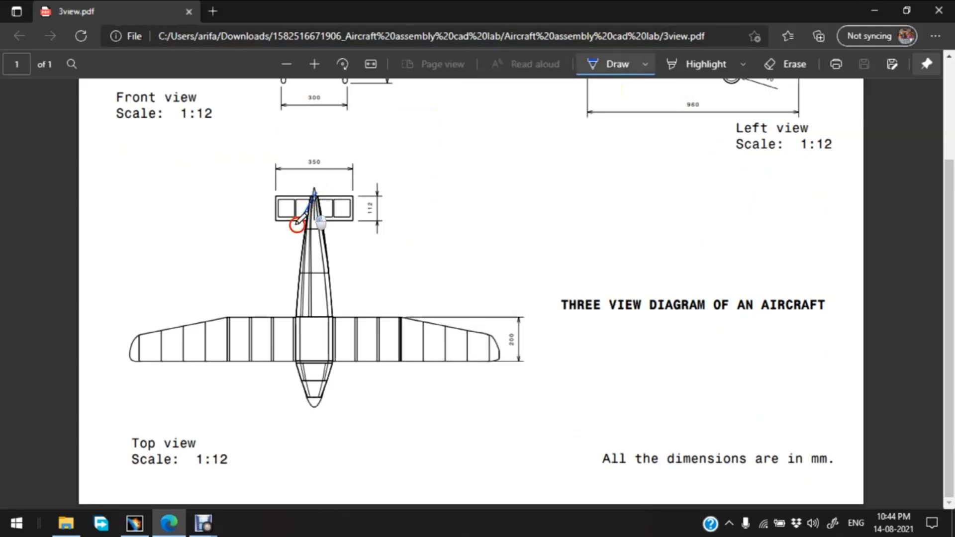
{"action": "left_click_drag", "start_coordinate": [330, 397], "coordinate": [353, 239]}
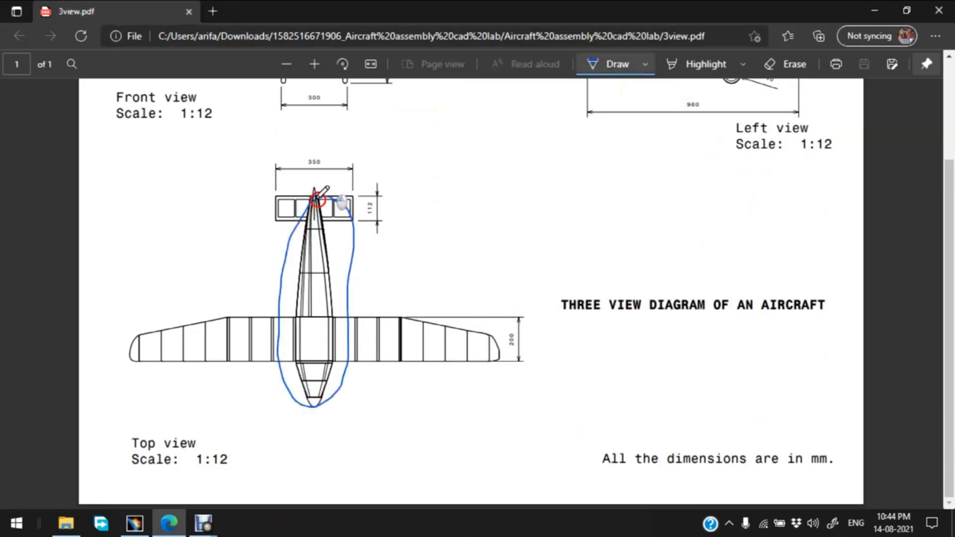
{"action": "left_click_drag", "start_coordinate": [325, 337], "coordinate": [468, 385]}
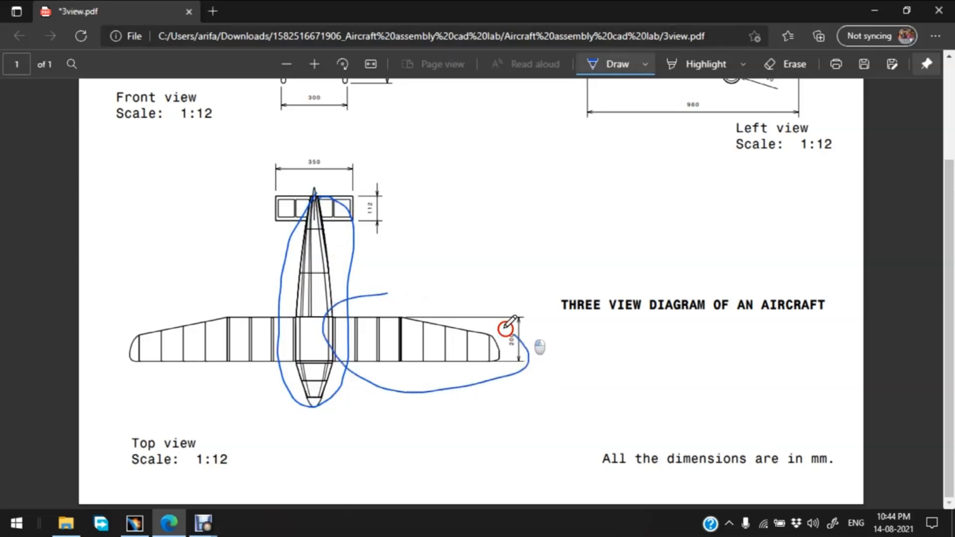
{"action": "mouse_move", "coordinate": [226, 290]}
{"action": "left_mouse_down"}
{"action": "mouse_move", "coordinate": [104, 345]}
{"action": "mouse_move", "coordinate": [280, 346]}
{"action": "left_mouse_up"}
- Switch to CATIA and inspect the fuselage, right wing and left wing models from different angles
{"action": "left_click", "coordinate": [134, 523]}
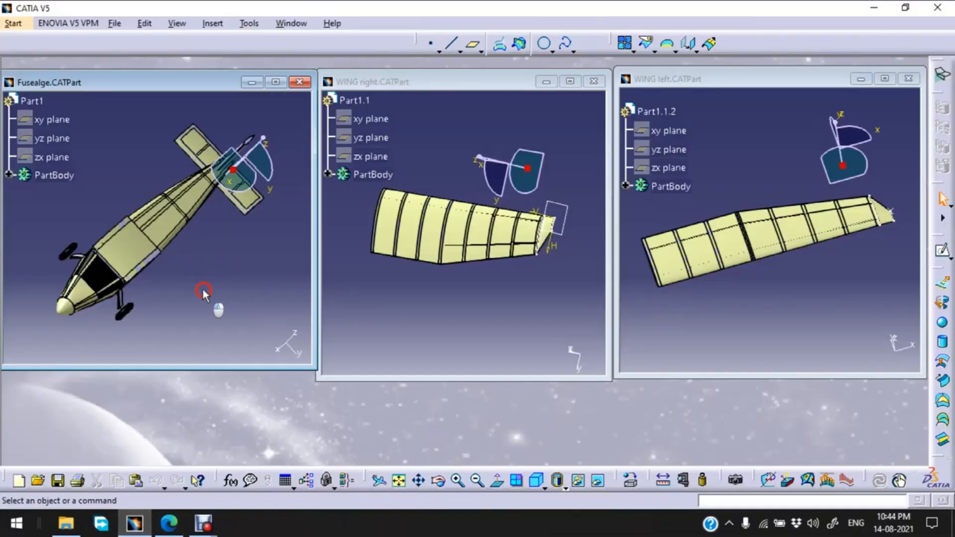
{"action": "middle_click_drag", "start_coordinate": [204, 291], "coordinate": [224, 278]}
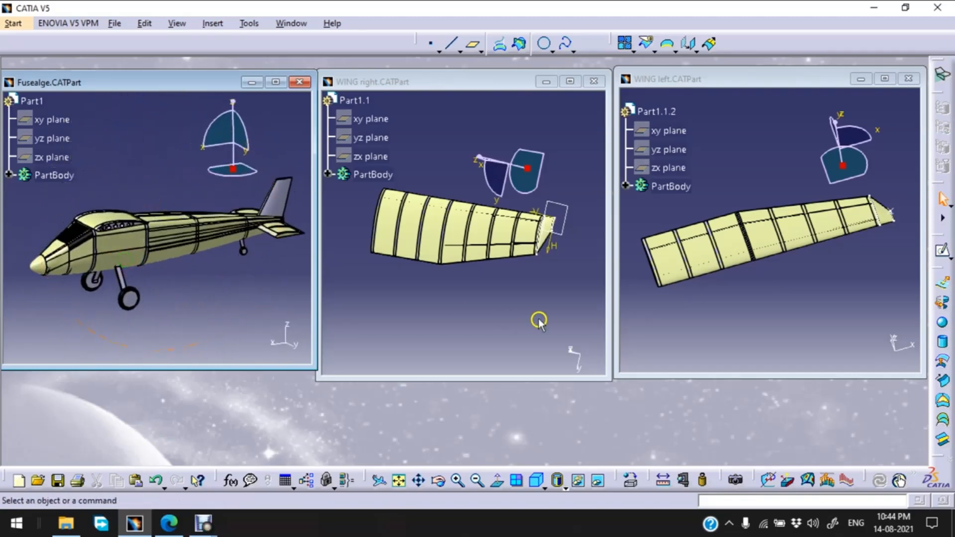
{"action": "left_click", "coordinate": [530, 134]}
{"action": "middle_click_drag", "start_coordinate": [529, 134], "coordinate": [514, 285]}
{"action": "middle_click_drag", "start_coordinate": [515, 242], "coordinate": [452, 149]}
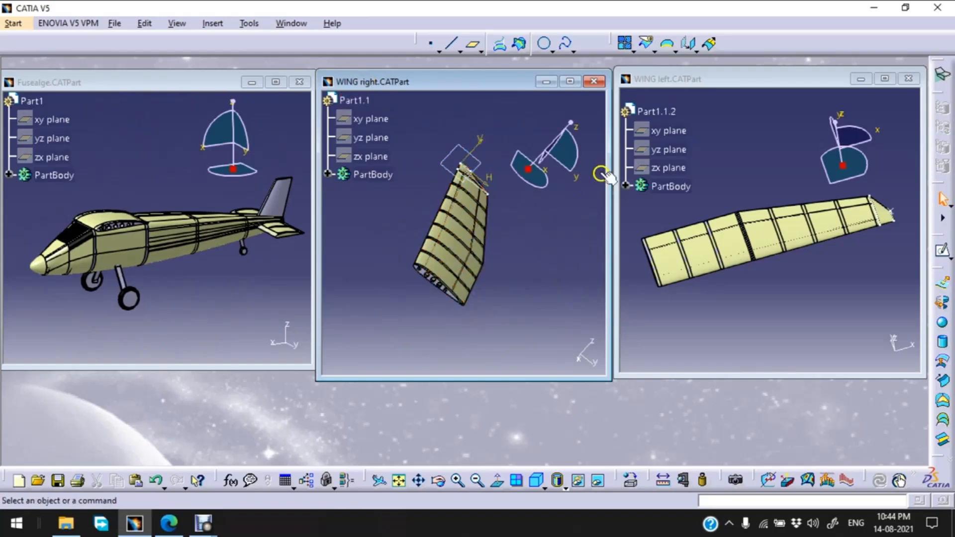
{"action": "middle_click_drag", "start_coordinate": [740, 168], "coordinate": [796, 289]}
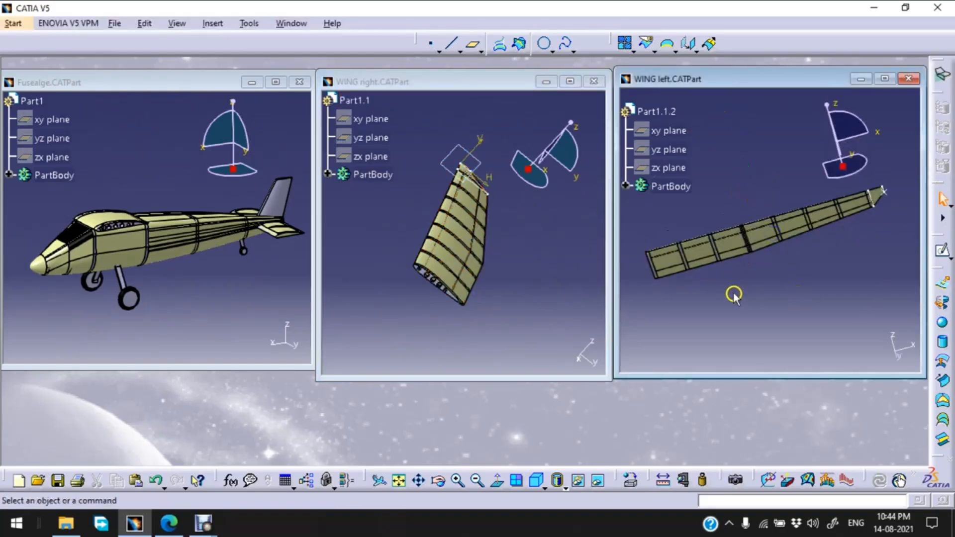
{"action": "middle_click_drag", "start_coordinate": [733, 294], "coordinate": [807, 335]}
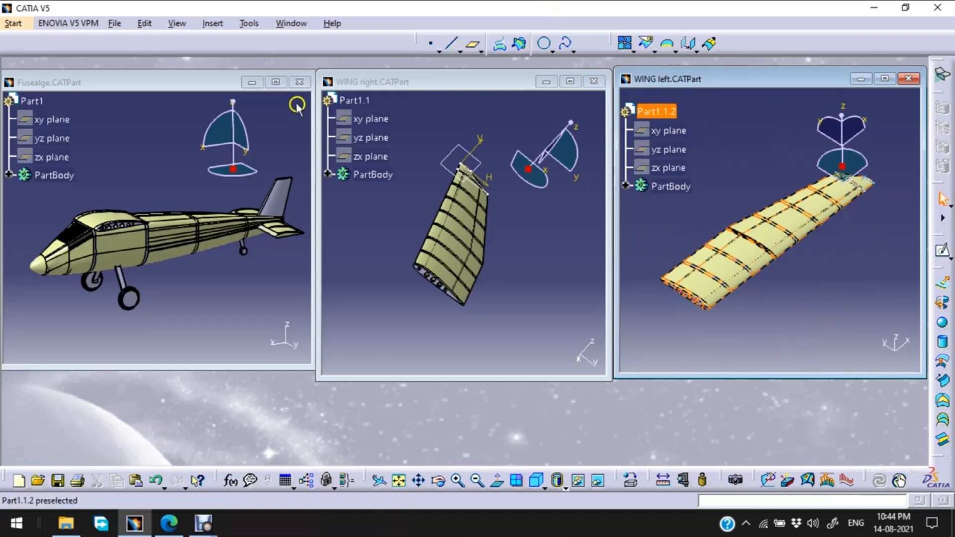
- Close the fuselage, right wing and left wing part documents
{"action": "left_click", "coordinate": [299, 83]}
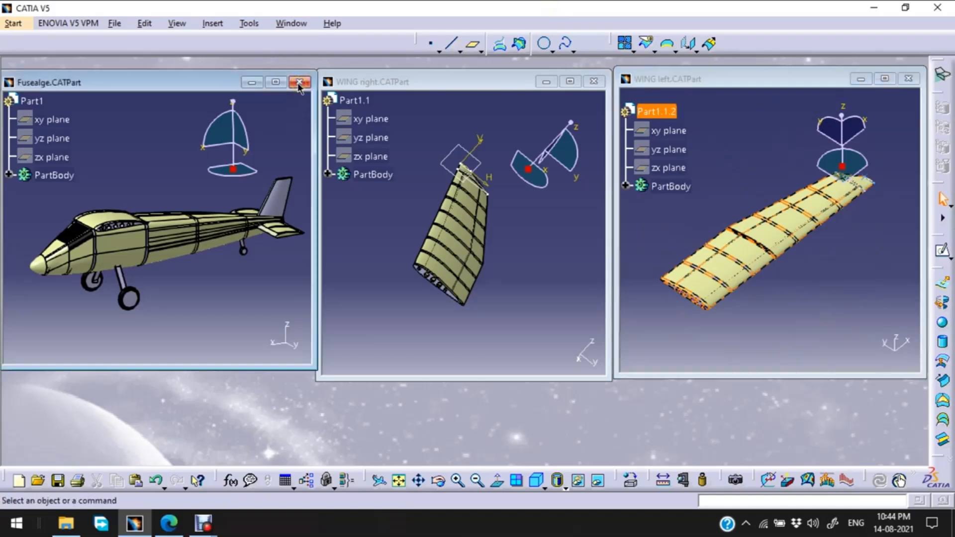
{"action": "left_click", "coordinate": [590, 81]}
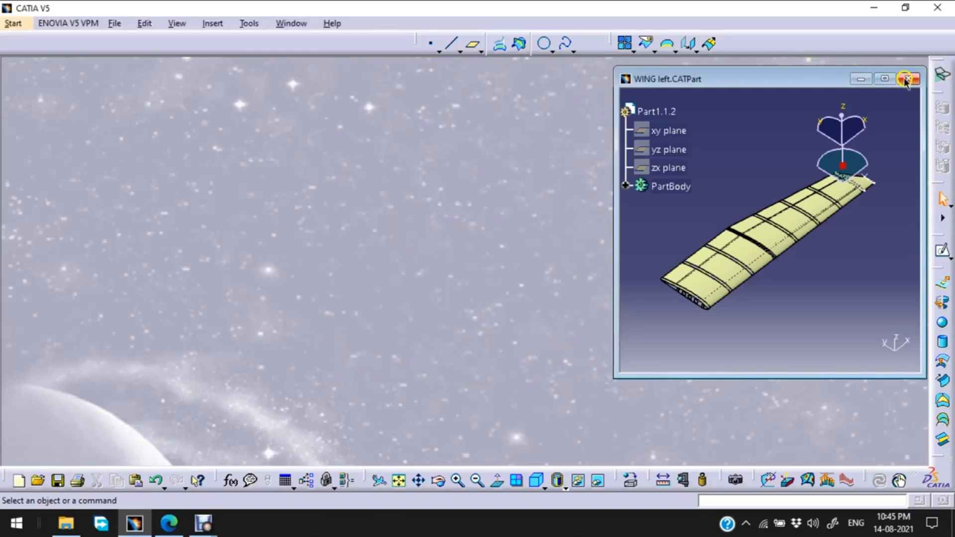
{"action": "left_click", "coordinate": [906, 80]}
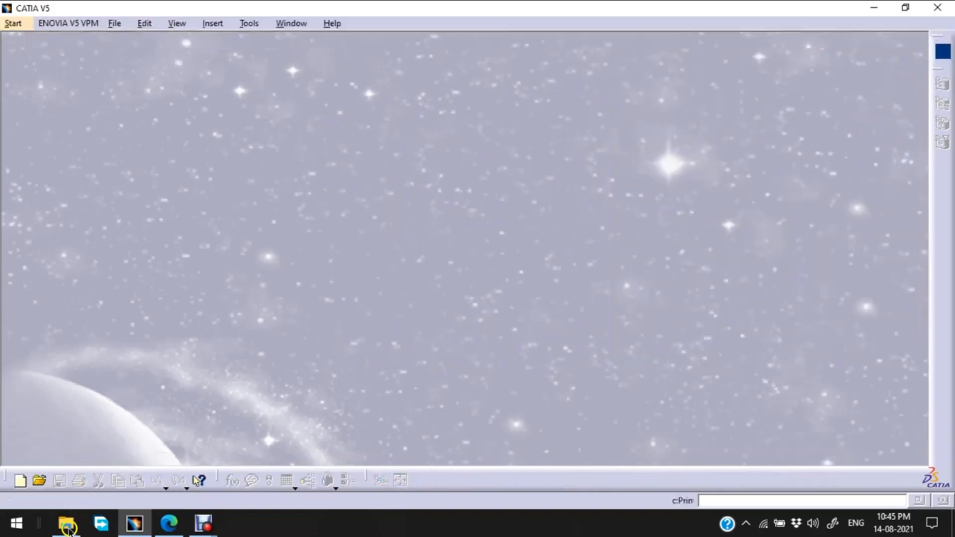
- Open Fusealge.CATPart from its folder and maximize the part window
{"action": "left_click", "coordinate": [66, 525]}
{"action": "left_click", "coordinate": [789, 341]}
{"action": "double_click", "coordinate": [904, 171]}
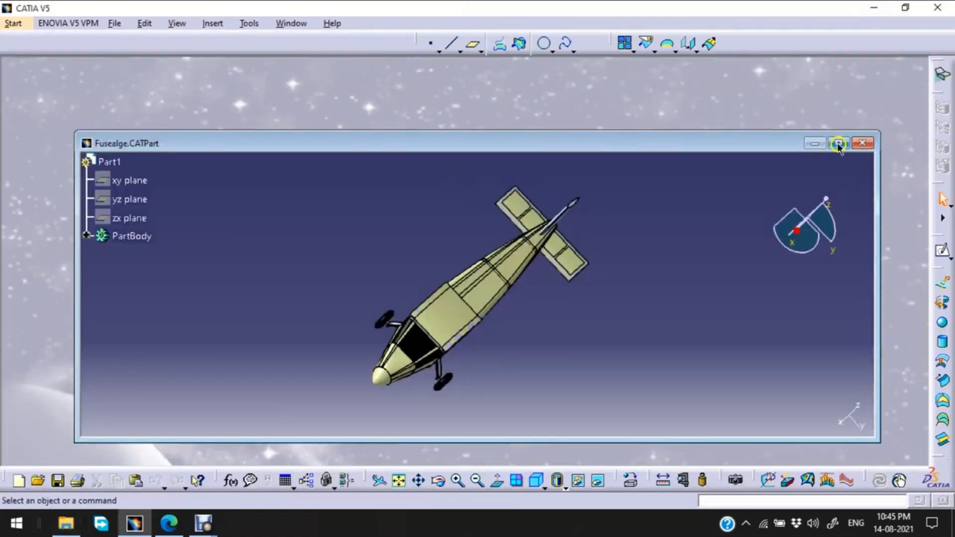
{"action": "left_click", "coordinate": [838, 144]}
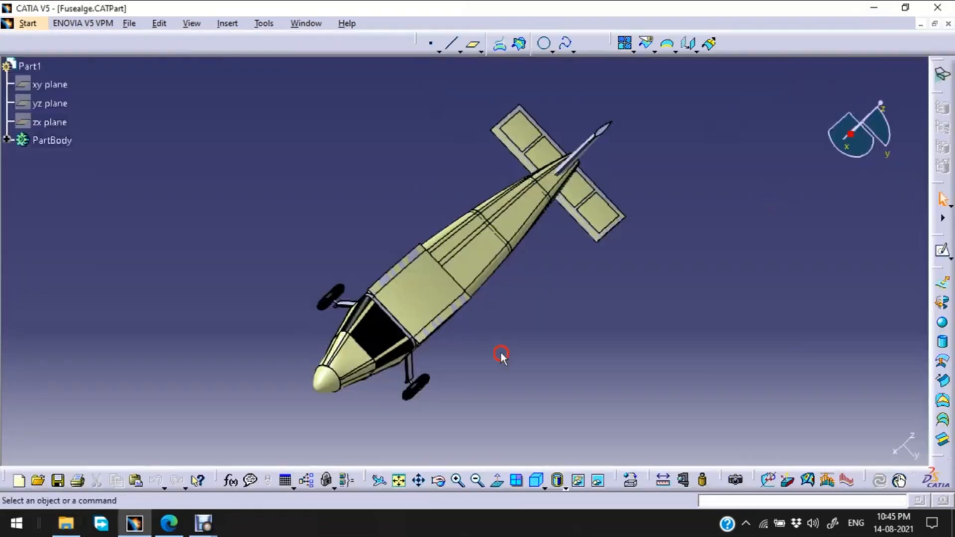
- Examine the fuselage's cabin, wing attachment holes and landing gear from several angles, and close the part
{"action": "middle_click_drag", "start_coordinate": [499, 367], "coordinate": [444, 248]}
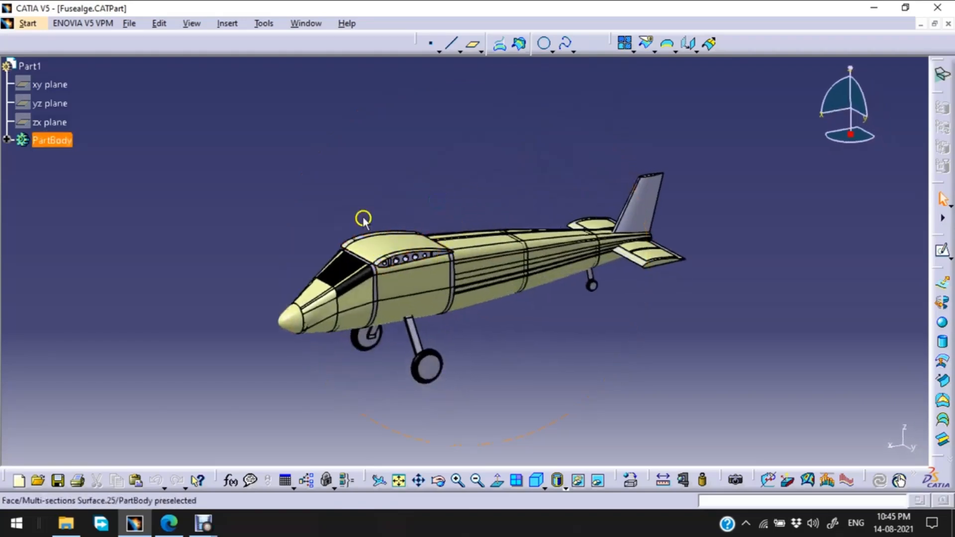
{"action": "middle_click_drag", "start_coordinate": [318, 178], "coordinate": [694, 321]}
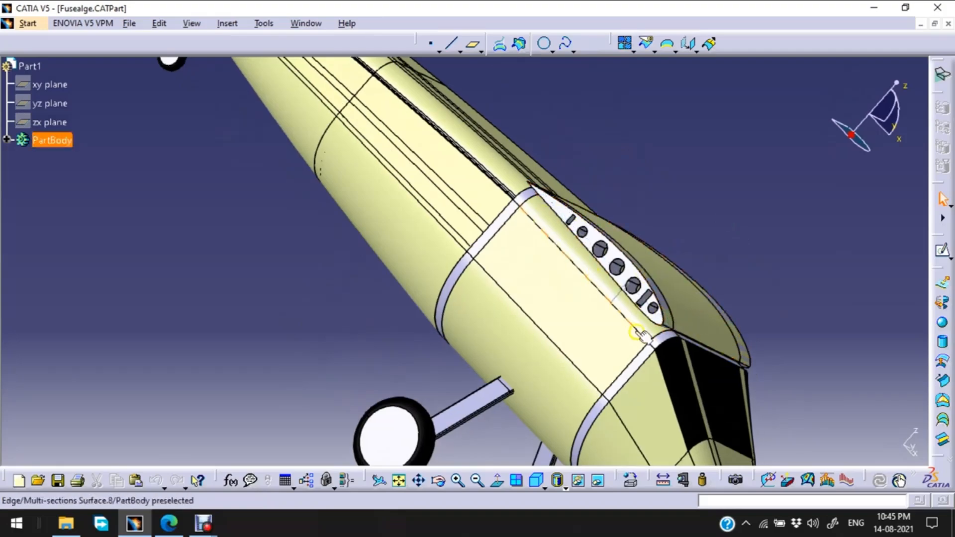
{"action": "middle_click_drag", "start_coordinate": [806, 314], "coordinate": [264, 246]}
{"action": "middle_click_drag", "start_coordinate": [396, 169], "coordinate": [437, 353], "text": "ctrl"}
{"action": "left_click", "coordinate": [950, 79]}
{"action": "left_click", "coordinate": [947, 24]}
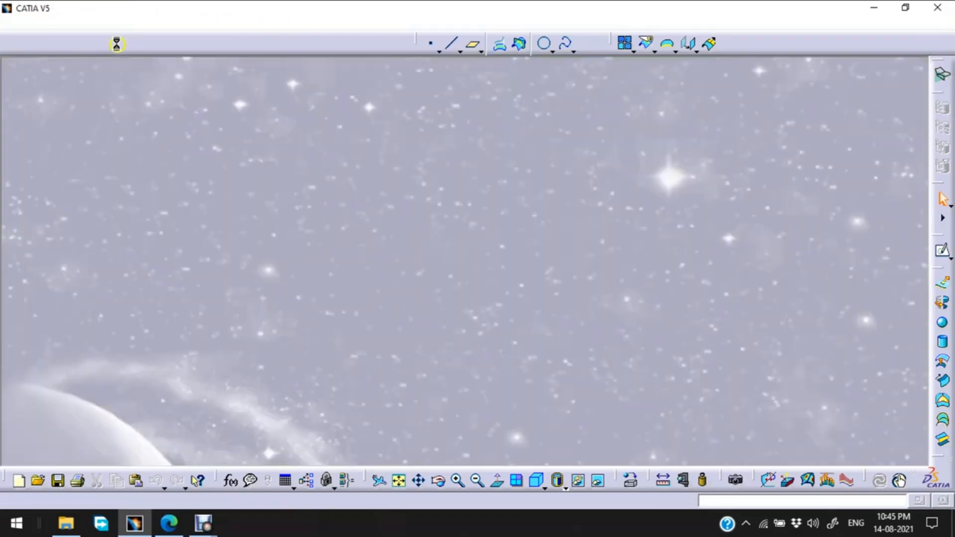
- Create a new product in the Assembly Design workbench
{"action": "left_click", "coordinate": [14, 24]}
{"action": "left_click", "coordinate": [85, 57]}
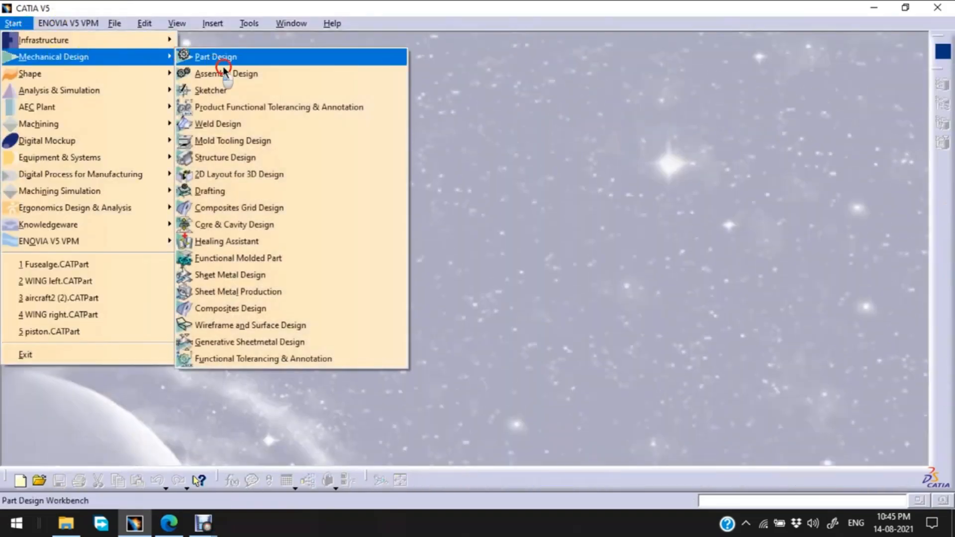
{"action": "left_click", "coordinate": [255, 73]}
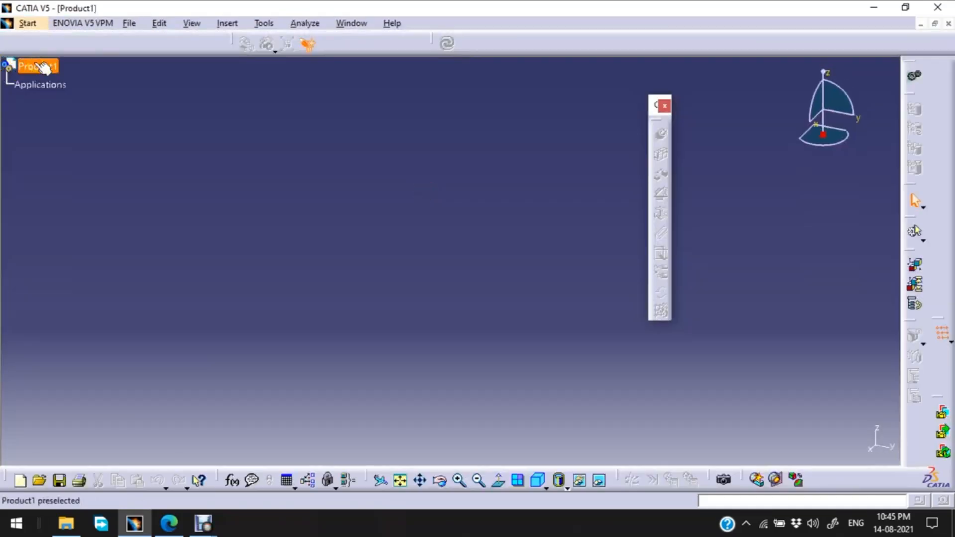
- Insert Fusealge.CATPart into the product as an existing component with positioning and fix it in place
{"action": "left_click", "coordinate": [44, 67]}
{"action": "right_click", "coordinate": [39, 66]}
{"action": "mouse_move", "coordinate": [136, 294]}
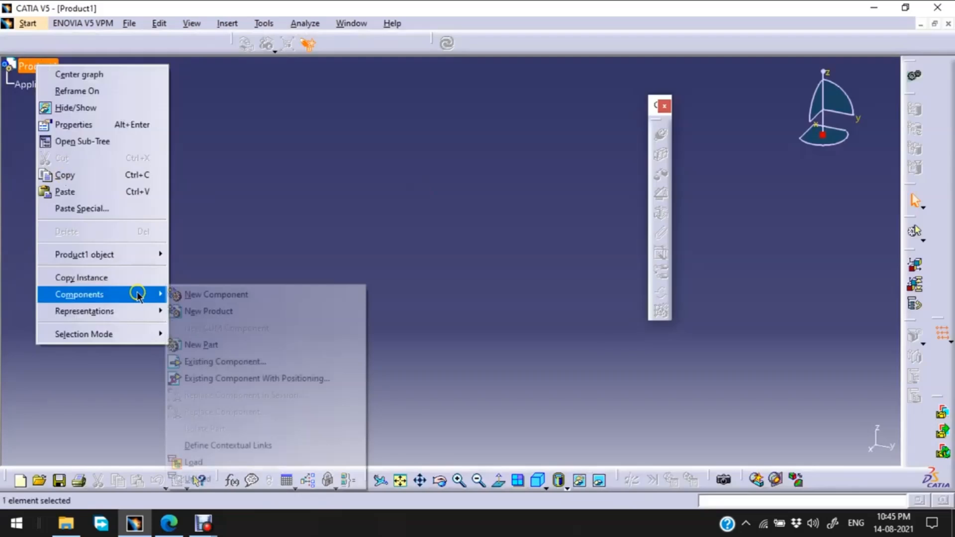
{"action": "left_click", "coordinate": [289, 379]}
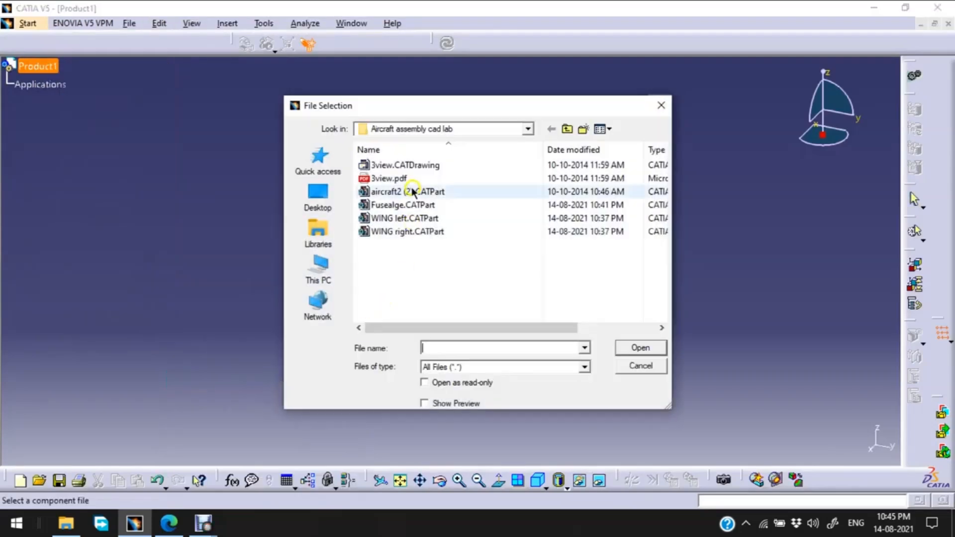
{"action": "double_click", "coordinate": [398, 205]}
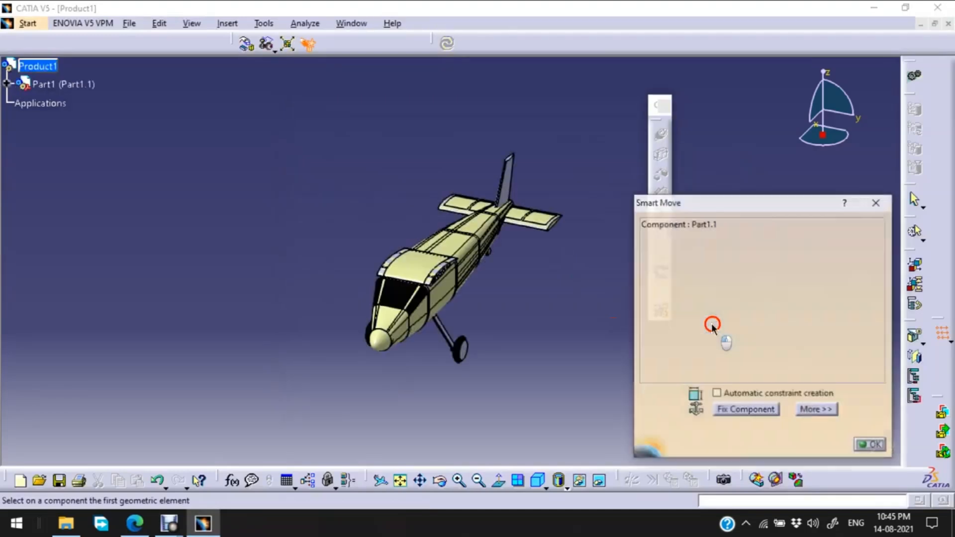
{"action": "left_click", "coordinate": [759, 411]}
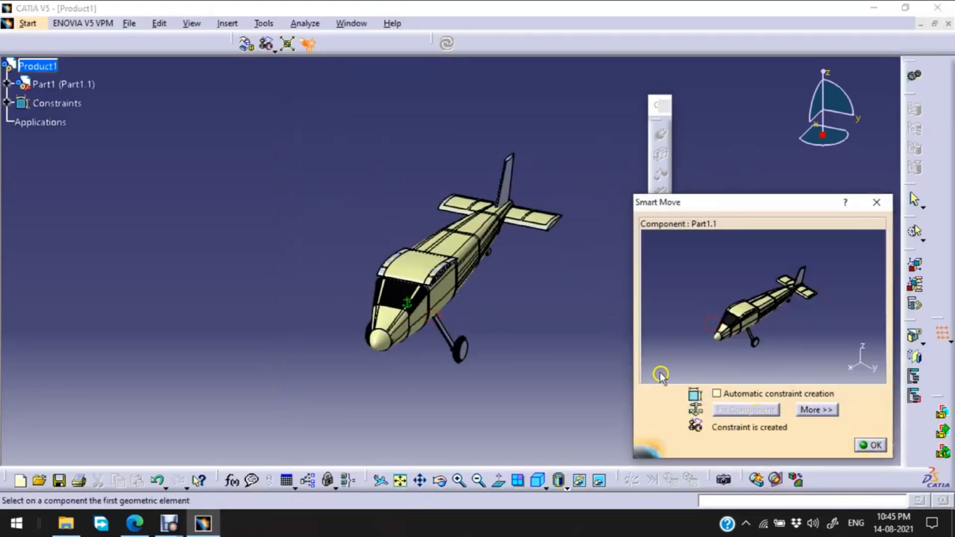
{"action": "left_click", "coordinate": [549, 300]}
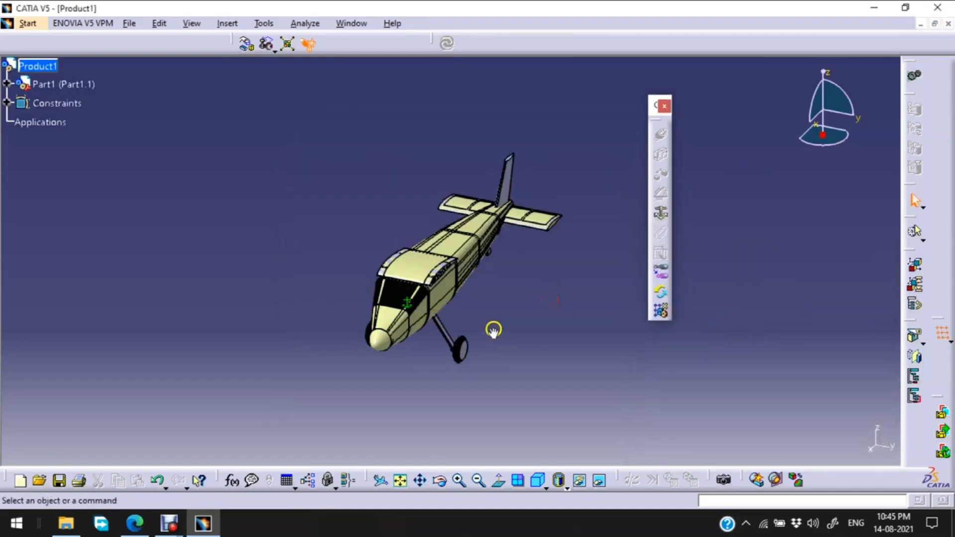
- Add WING left.CATPart to the product as an existing component
{"action": "mouse_move", "coordinate": [493, 329]}
{"action": "middle_mouse_down"}
{"action": "mouse_move", "coordinate": [489, 307]}
{"action": "mouse_move", "coordinate": [480, 330]}
{"action": "middle_mouse_up"}
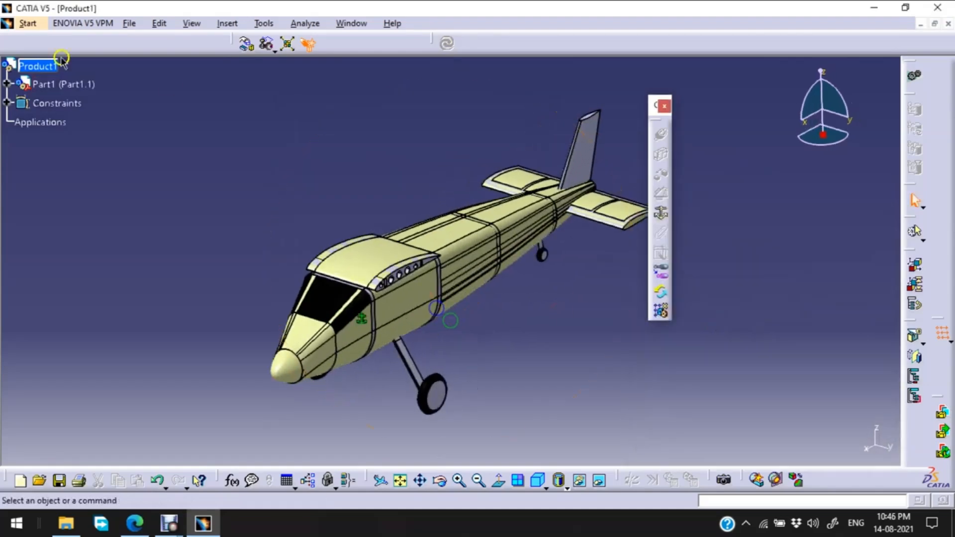
{"action": "right_click", "coordinate": [36, 65]}
{"action": "mouse_move", "coordinate": [141, 295]}
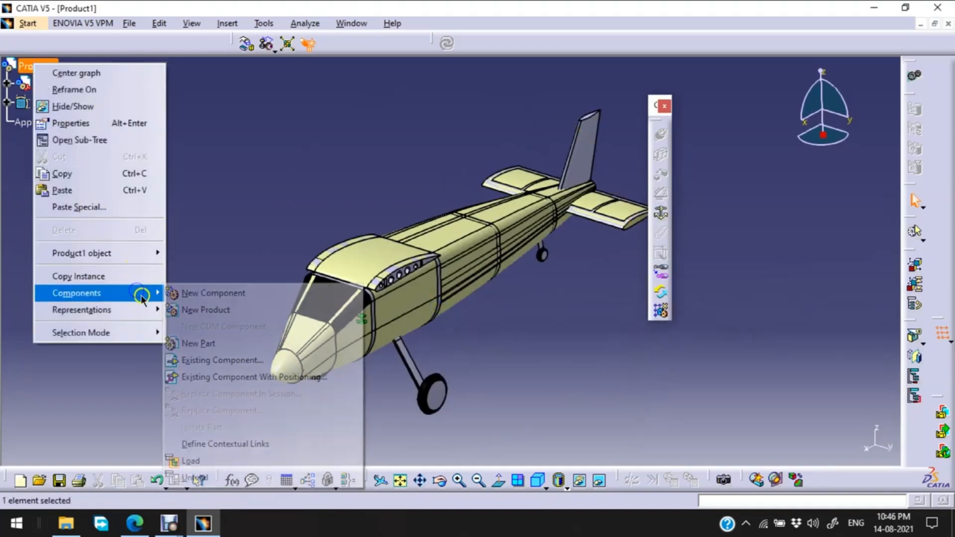
{"action": "left_click", "coordinate": [241, 359]}
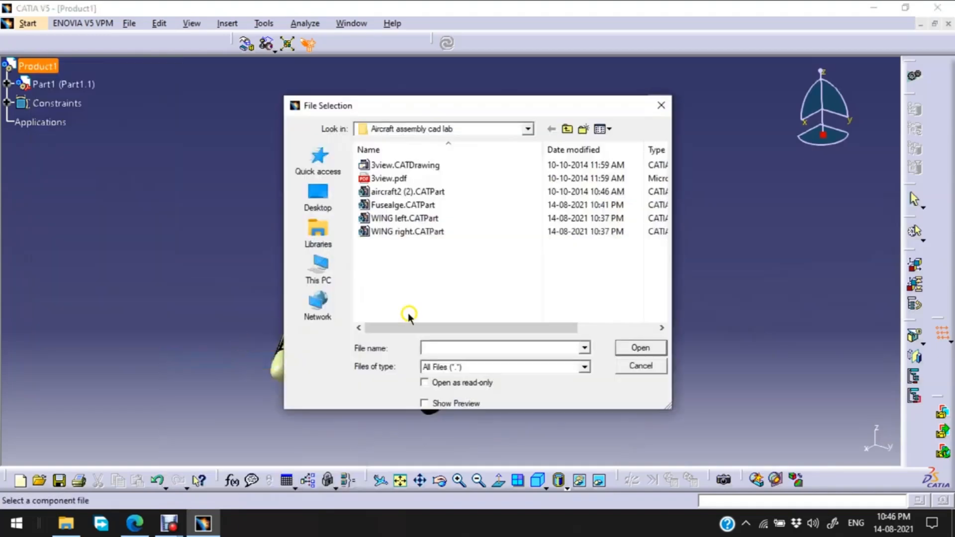
{"action": "double_click", "coordinate": [396, 217]}
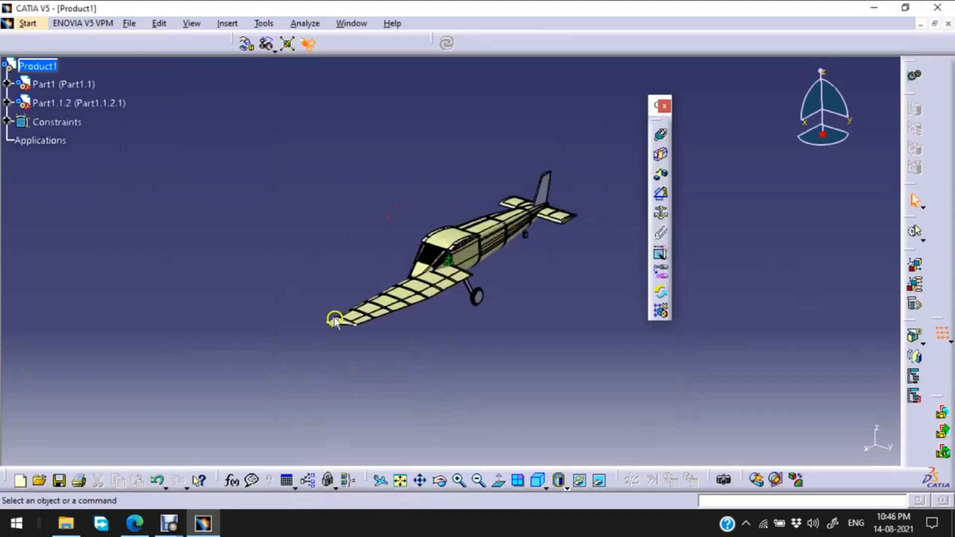
- Dock the floating set of constraint tools alongside the other assembly tools to clear the model view
{"action": "middle_click_drag", "start_coordinate": [414, 393], "coordinate": [388, 276]}
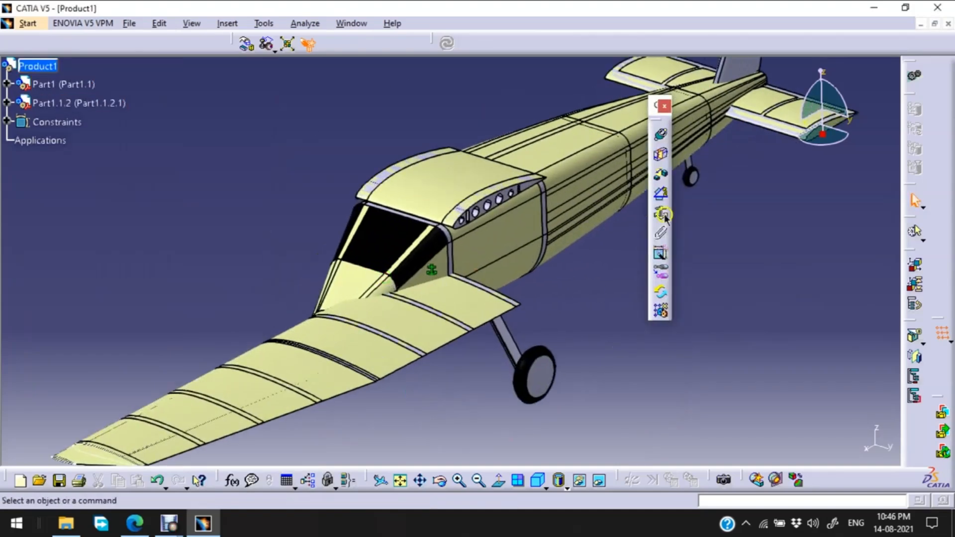
{"action": "left_click_drag", "start_coordinate": [654, 105], "coordinate": [646, 102]}
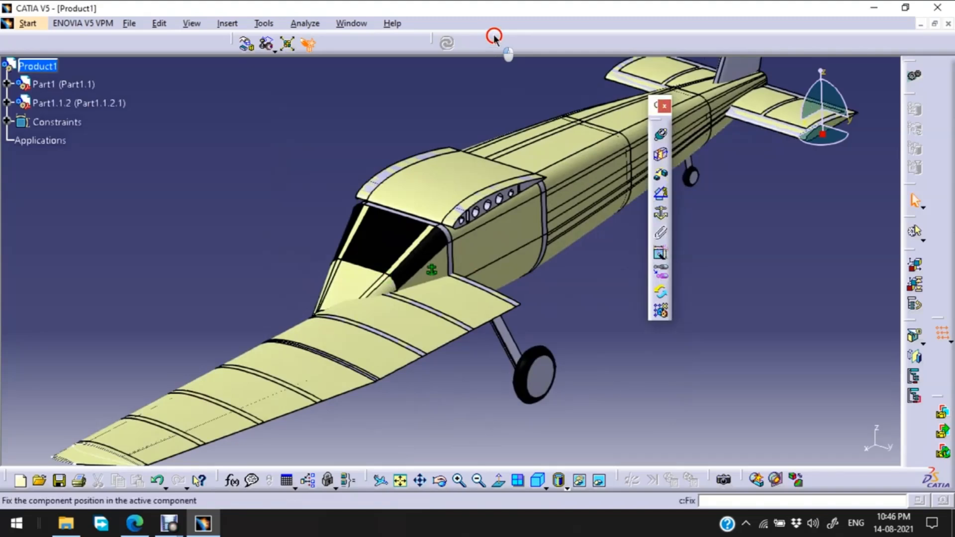
{"action": "left_click_drag", "start_coordinate": [493, 38], "coordinate": [500, 40]}
- Rotate the wing about the Z axis with Manipulation so that it extends sideways from the fuselage
{"action": "left_click", "coordinate": [246, 44]}
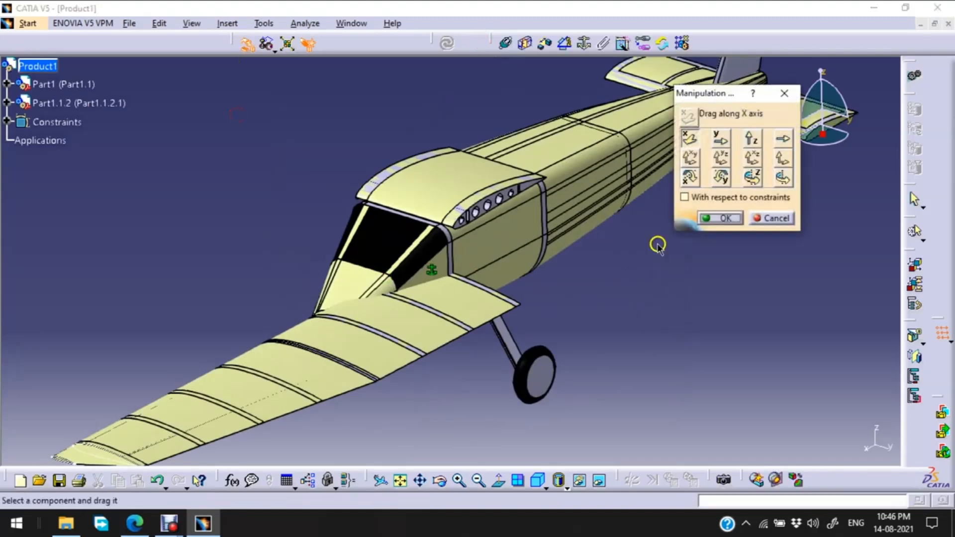
{"action": "left_click_drag", "start_coordinate": [735, 97], "coordinate": [791, 264]}
{"action": "middle_click_drag", "start_coordinate": [735, 179], "coordinate": [626, 173]}
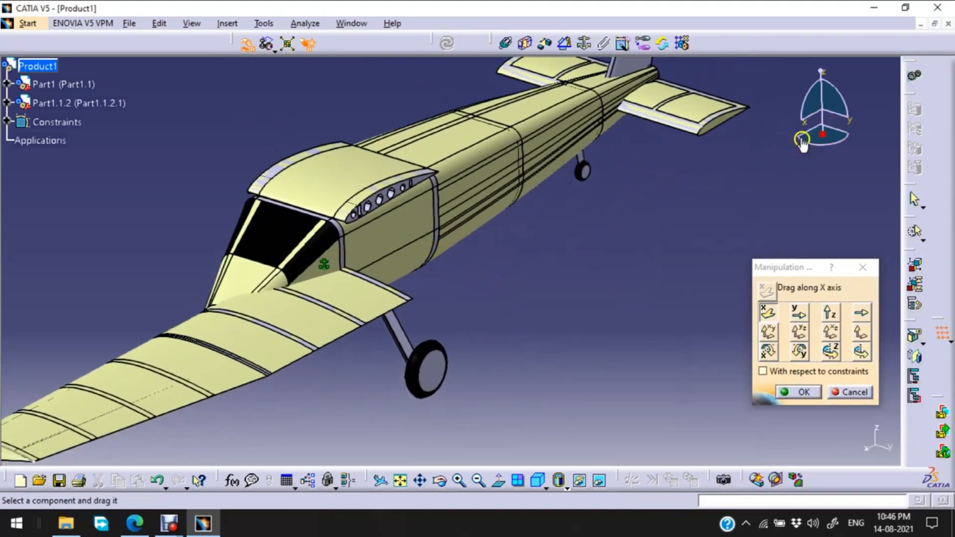
{"action": "left_click", "coordinate": [830, 351]}
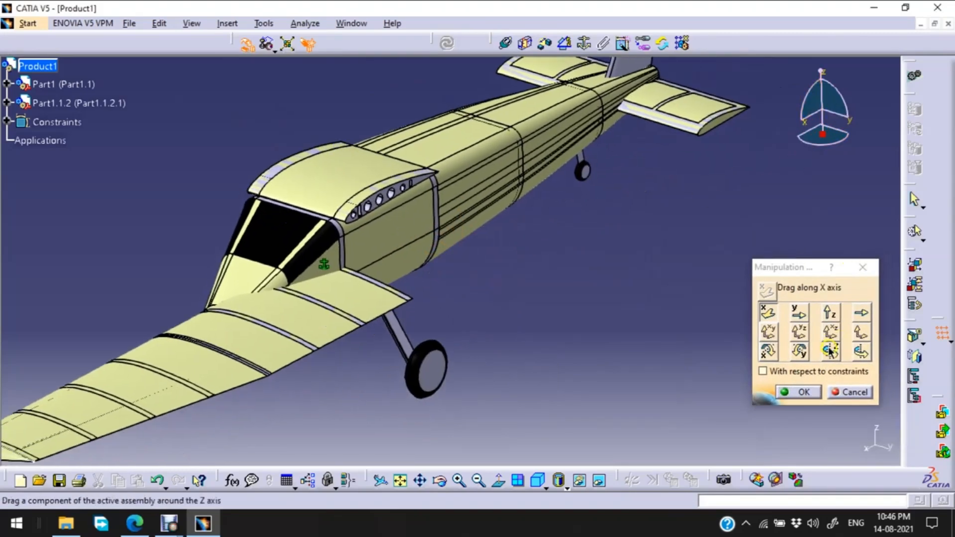
{"action": "left_click_drag", "start_coordinate": [224, 356], "coordinate": [576, 308]}
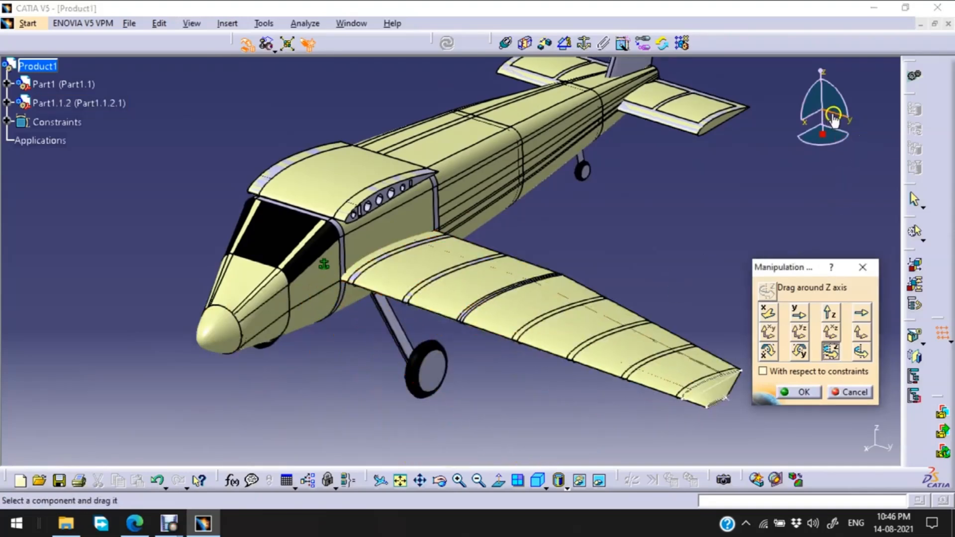
- Move the wing along the Y axis clear of the fuselage and accept the manipulation
{"action": "left_click", "coordinate": [799, 312]}
{"action": "left_click_drag", "start_coordinate": [567, 312], "coordinate": [657, 359]}
{"action": "left_click", "coordinate": [796, 392]}
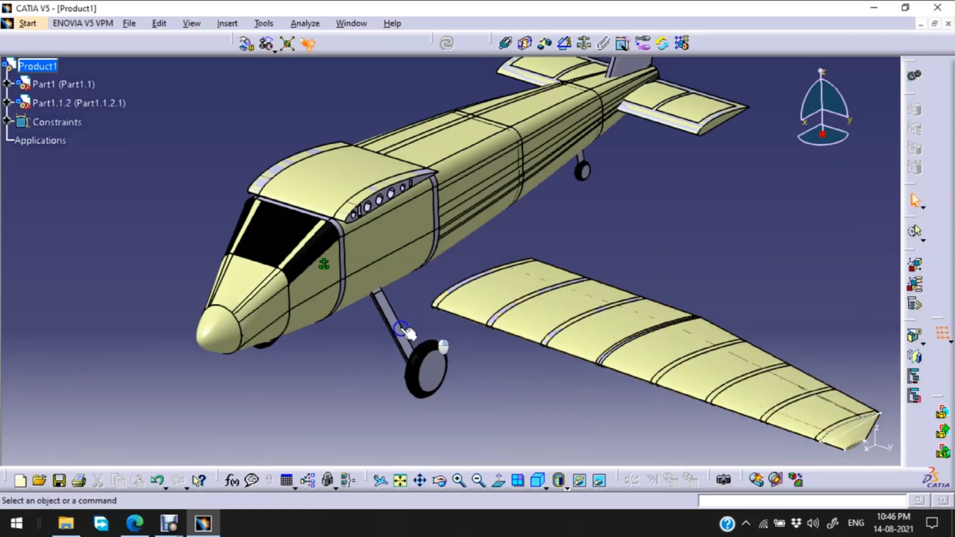
- Make the axis of the wing root's second hole from the leading edge coincident with the matching fuselage hole's axis, and update the assembly
{"action": "middle_click_drag", "start_coordinate": [337, 374], "coordinate": [534, 314]}
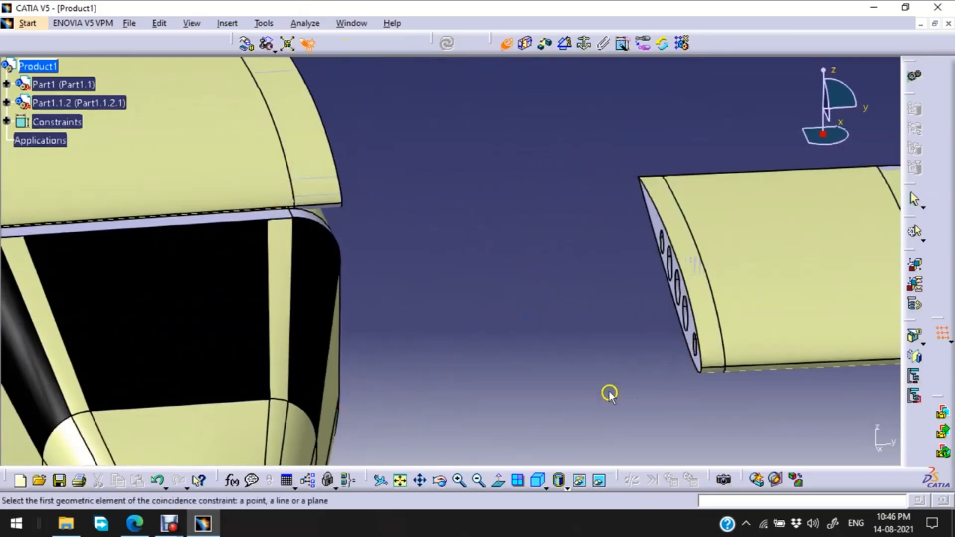
{"action": "middle_click_drag", "start_coordinate": [609, 394], "coordinate": [807, 375]}
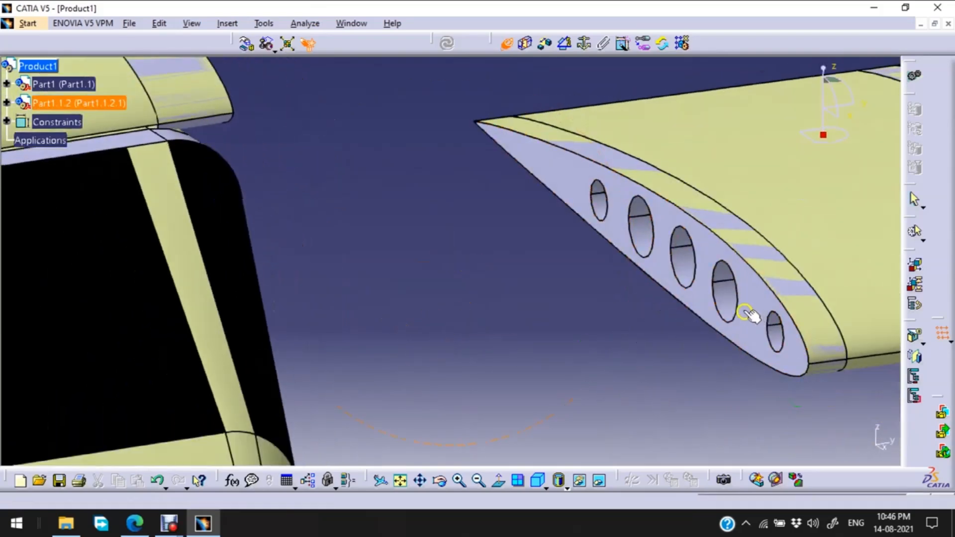
{"action": "left_click", "coordinate": [730, 288]}
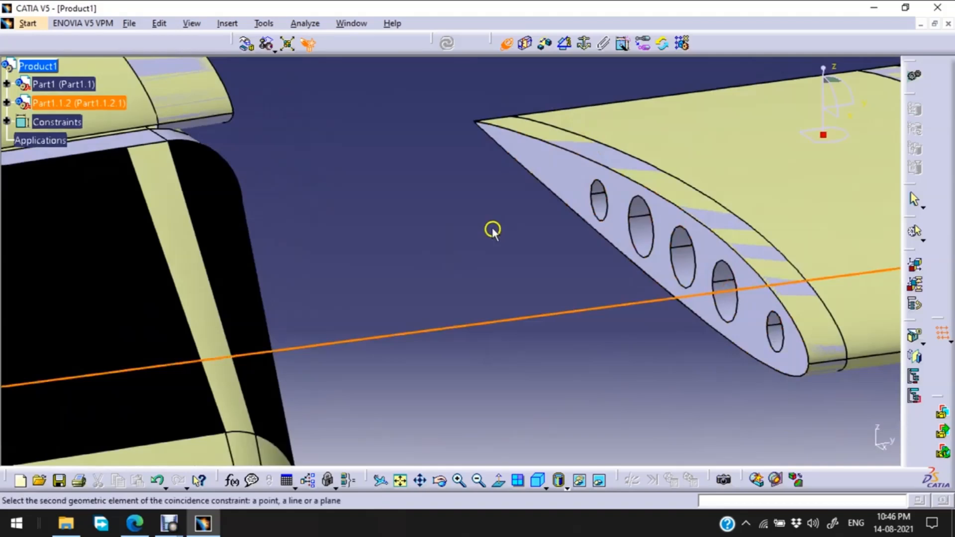
{"action": "middle_click_drag", "start_coordinate": [450, 204], "coordinate": [537, 231]}
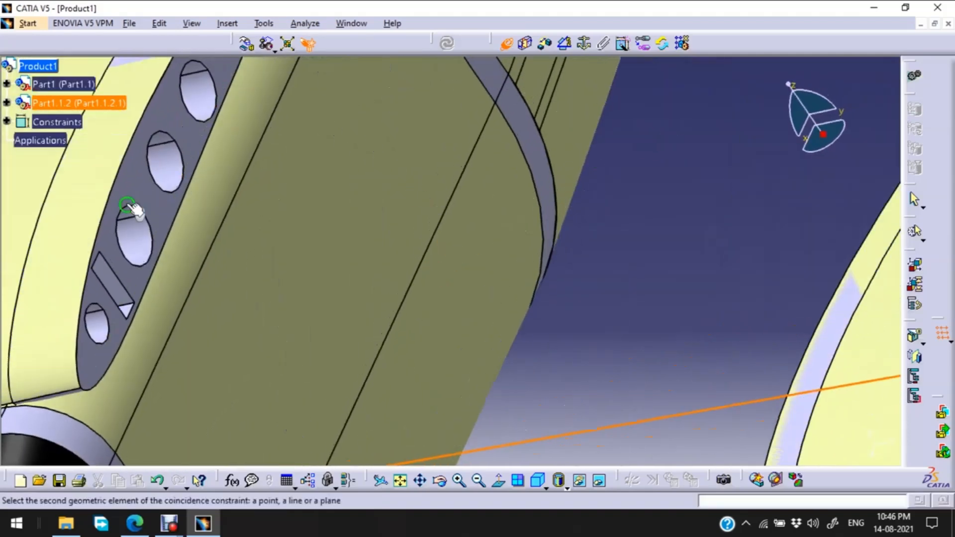
{"action": "left_click", "coordinate": [142, 230]}
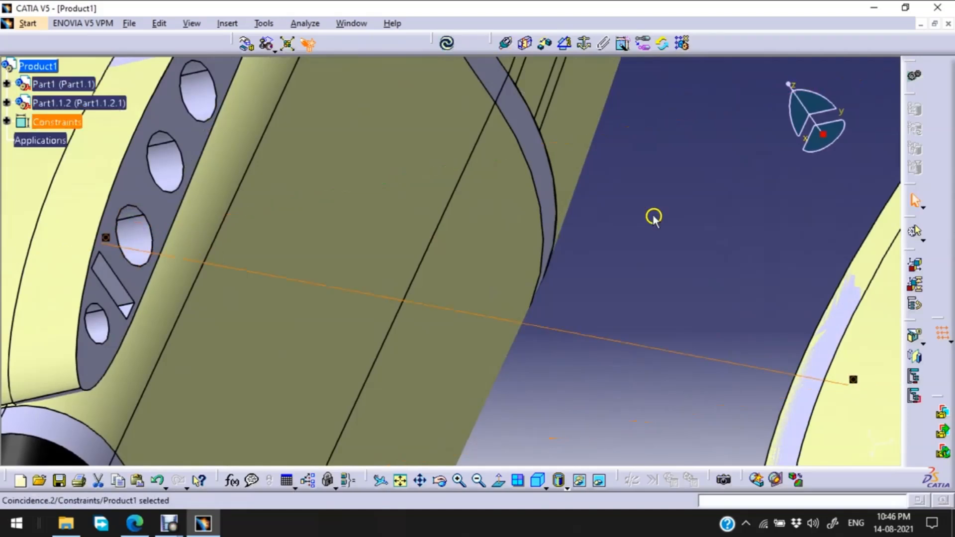
{"action": "left_click", "coordinate": [447, 44]}
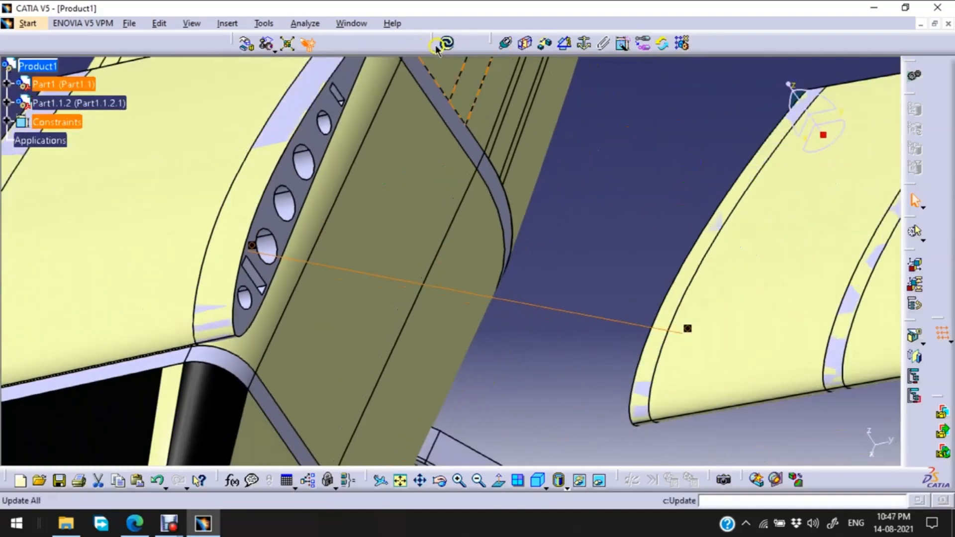
{"action": "left_click", "coordinate": [566, 348]}
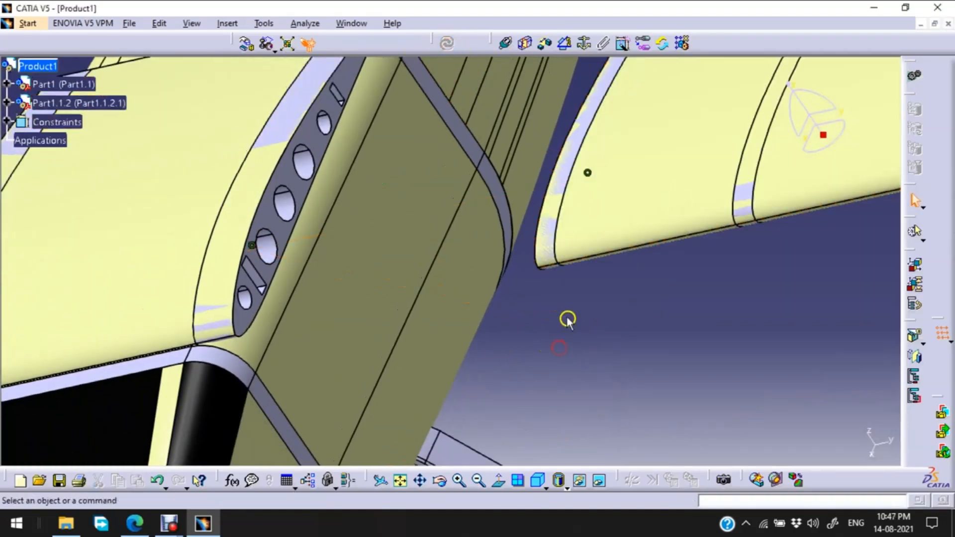
- Add a contact constraint between the fuselage's perforated wing attachment face and the wing's root end face
{"action": "middle_click_drag", "start_coordinate": [568, 323], "coordinate": [616, 337]}
{"action": "left_click", "coordinate": [525, 44]}
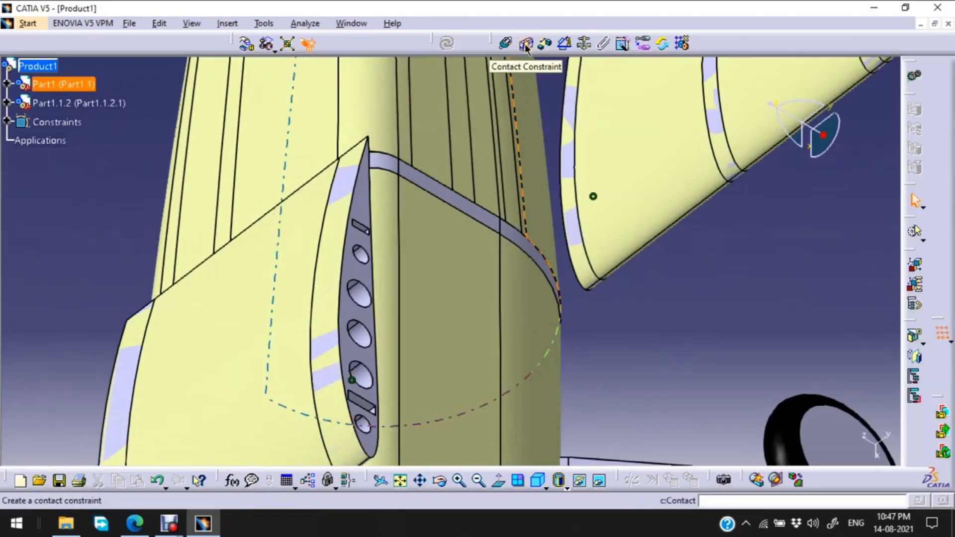
{"action": "key", "text": "Escape"}
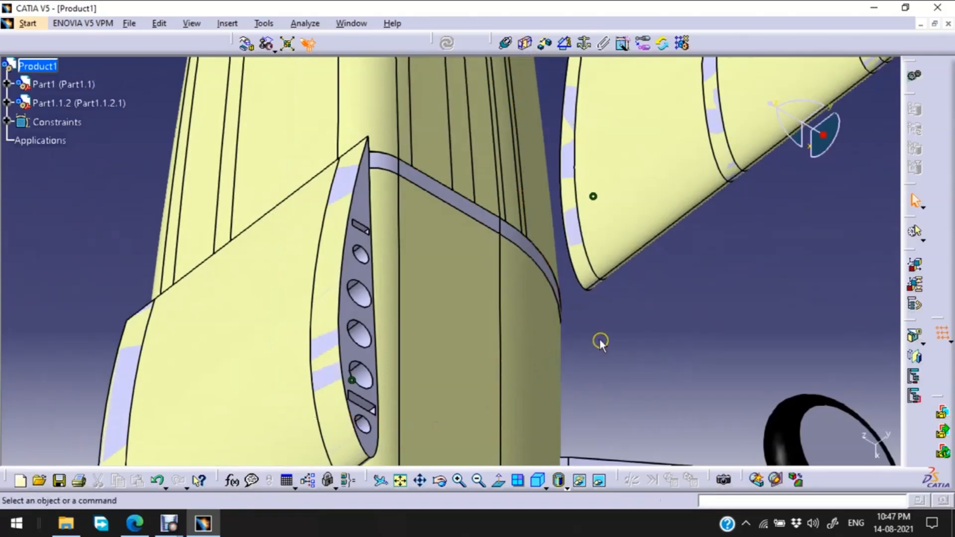
{"action": "middle_click_drag", "start_coordinate": [601, 342], "coordinate": [604, 313]}
{"action": "left_click", "coordinate": [526, 47]}
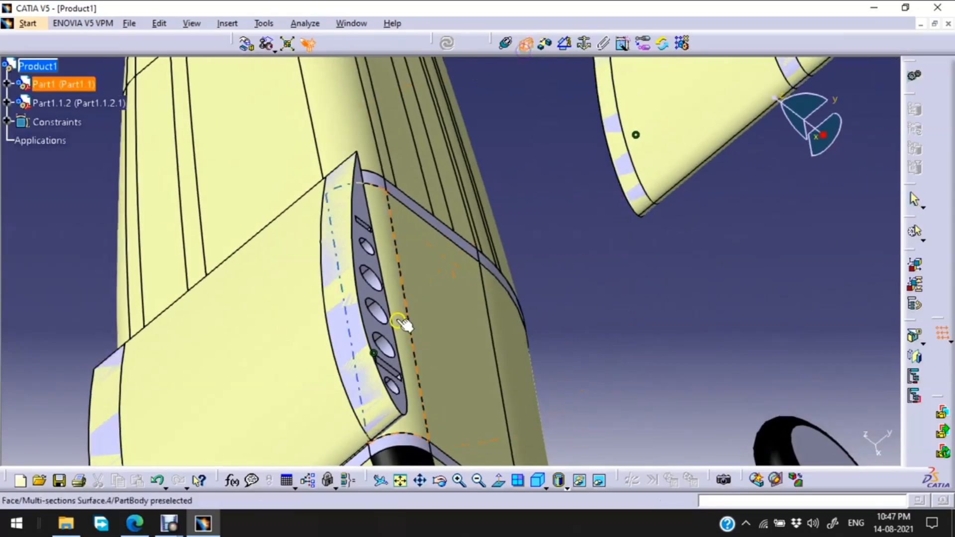
{"action": "left_click", "coordinate": [375, 325]}
{"action": "middle_click_drag", "start_coordinate": [552, 222], "coordinate": [616, 249]}
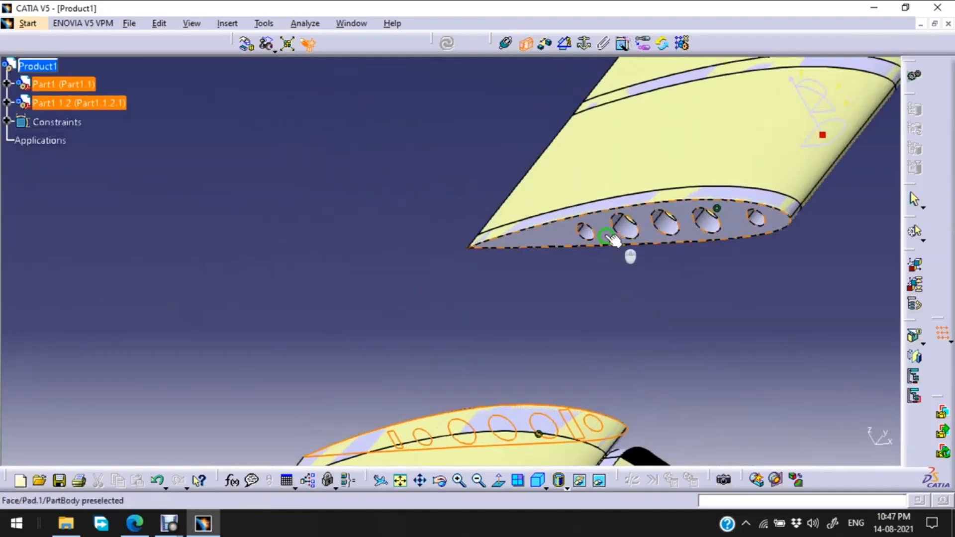
{"action": "left_click", "coordinate": [611, 243]}
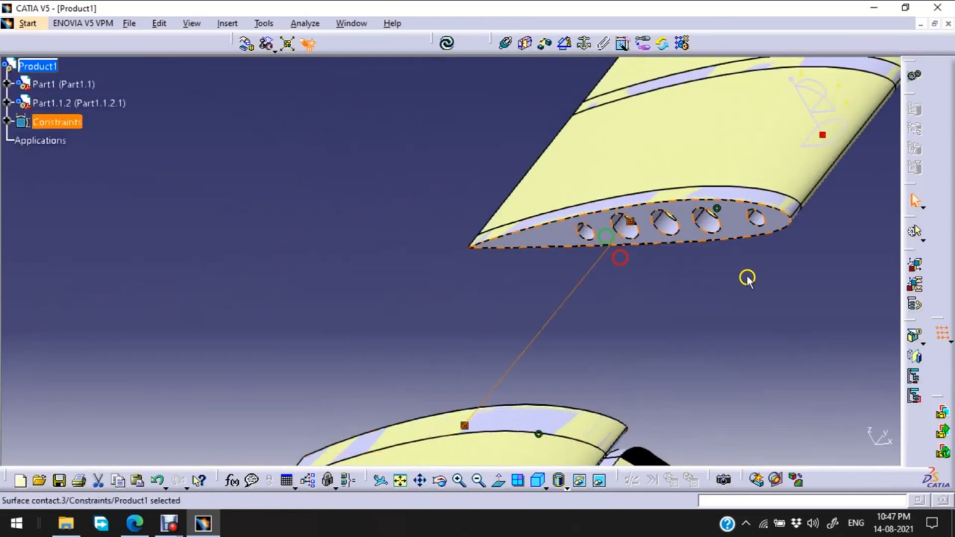
- Update the assembly to seat the wing root against the fuselage's attachment face
{"action": "left_click", "coordinate": [457, 45]}
{"action": "middle_click_drag", "start_coordinate": [420, 156], "coordinate": [477, 191]}
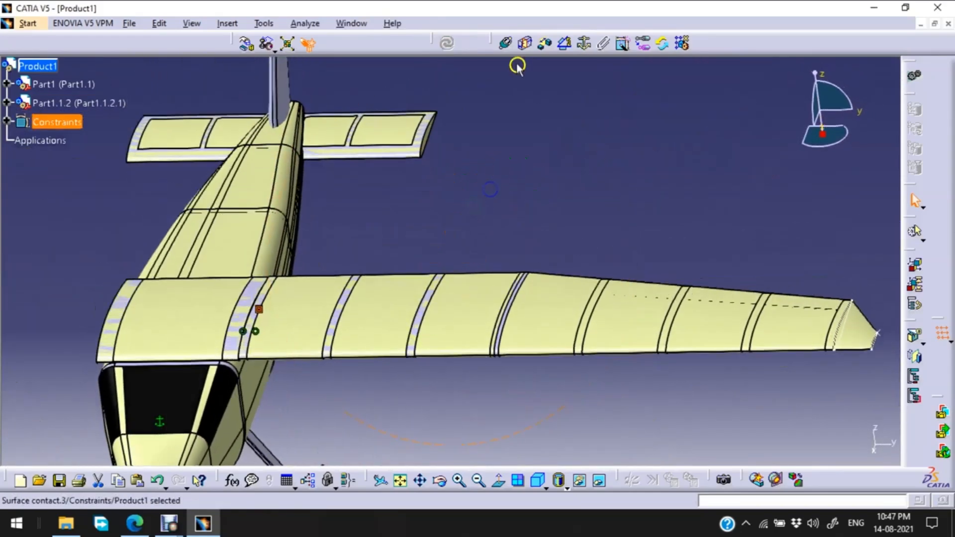
{"action": "left_click", "coordinate": [246, 44]}
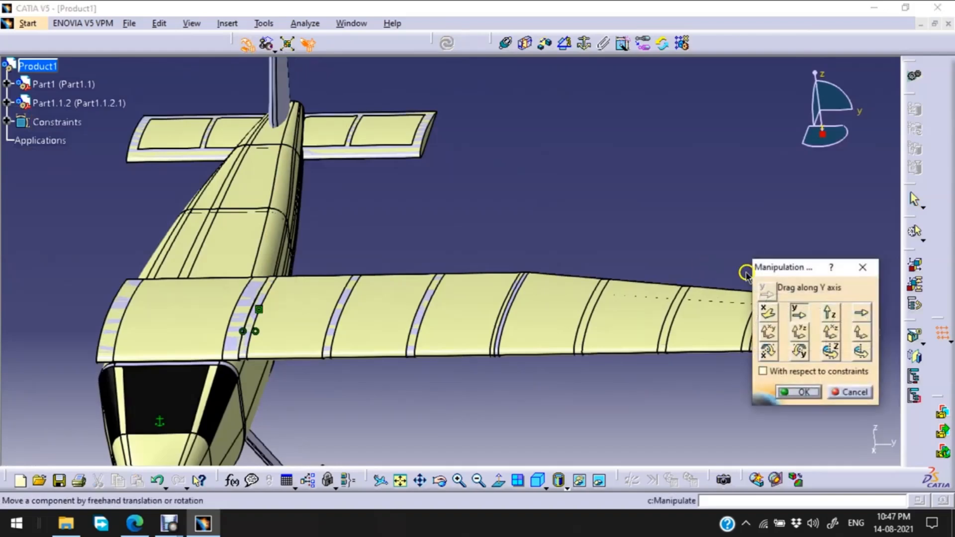
{"action": "left_click_drag", "start_coordinate": [809, 263], "coordinate": [670, 88]}
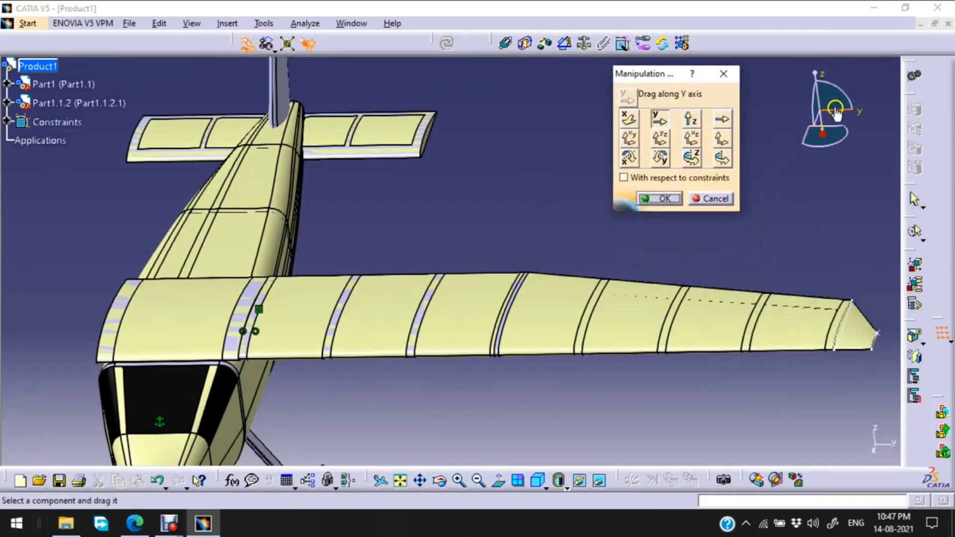
{"action": "left_click", "coordinate": [664, 160]}
{"action": "left_click_drag", "start_coordinate": [569, 315], "coordinate": [509, 358]}
{"action": "left_click", "coordinate": [716, 199]}
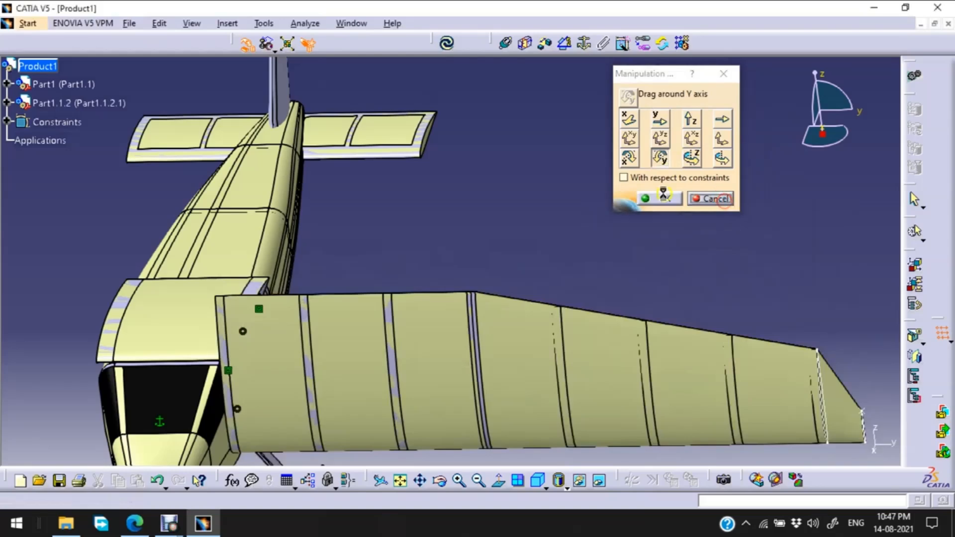
- Rotate the wing about the Y axis with Manipulation, respecting the existing constraints, to expose its root holes, and accept the manipulation
{"action": "left_click", "coordinate": [245, 46]}
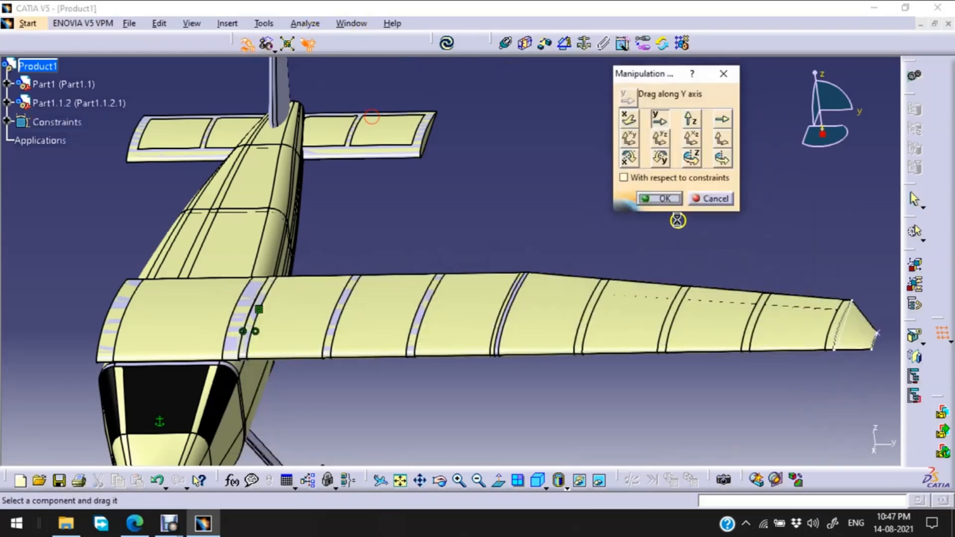
{"action": "left_click", "coordinate": [661, 158]}
{"action": "left_click_drag", "start_coordinate": [607, 308], "coordinate": [541, 334]}
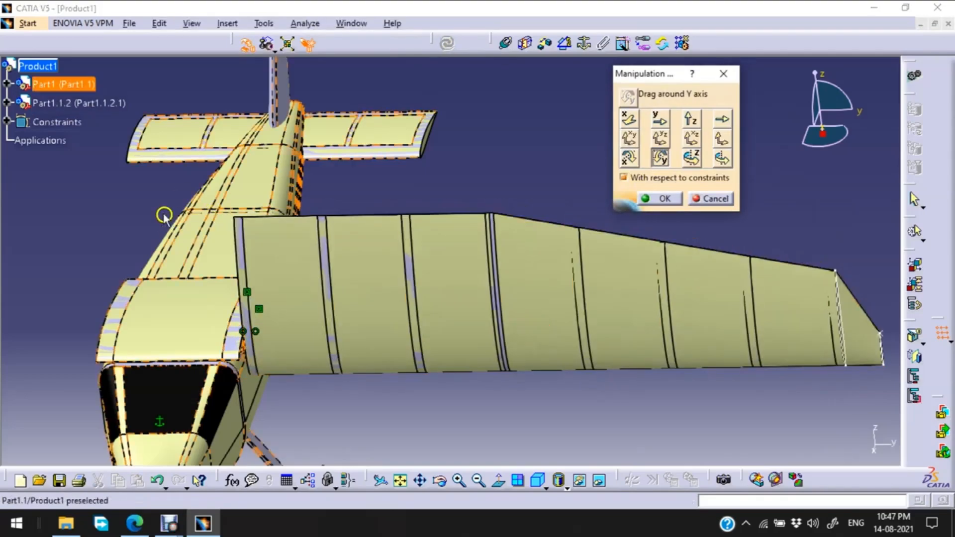
{"action": "middle_click_drag", "start_coordinate": [40, 241], "coordinate": [413, 342]}
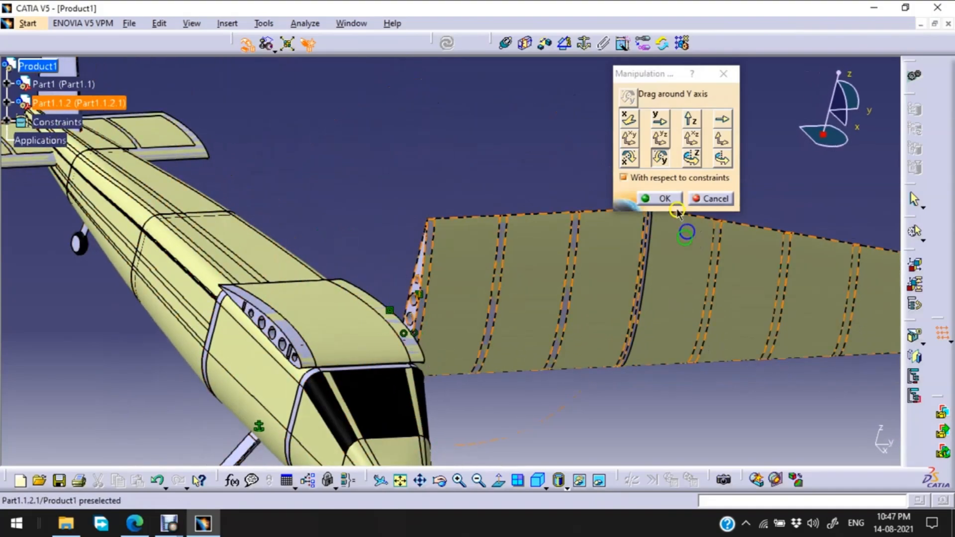
{"action": "left_click", "coordinate": [666, 199]}
- Make the axis of the wing root's second hole from the trailing edge coincident with the matching fuselage hole's axis, and update the assembly
{"action": "middle_click_drag", "start_coordinate": [496, 164], "coordinate": [505, 56], "text": "ctrl"}
{"action": "left_click", "coordinate": [507, 44]}
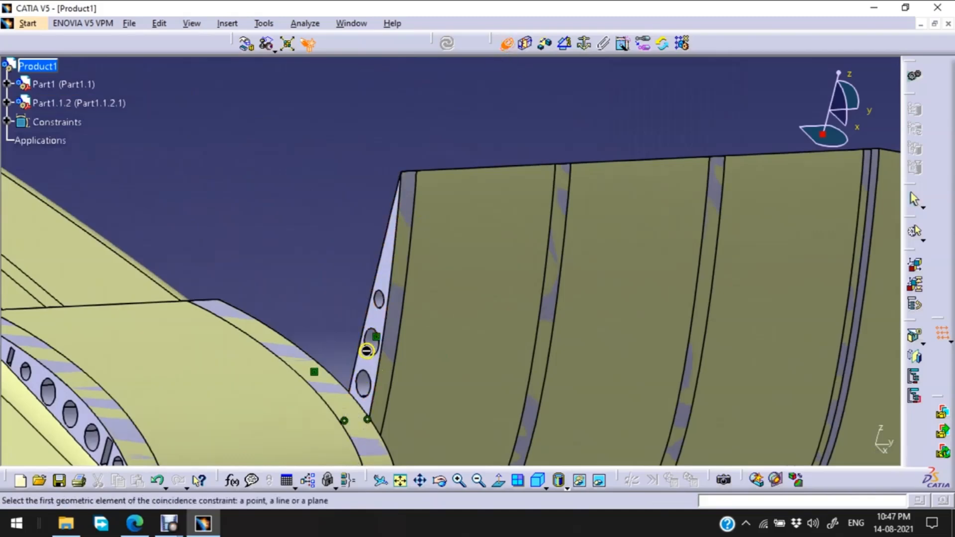
{"action": "left_click", "coordinate": [370, 339]}
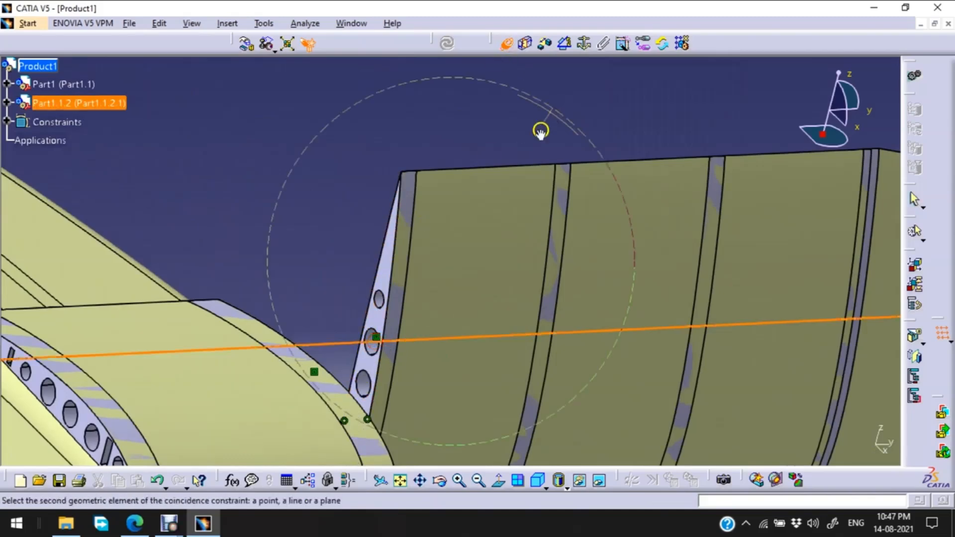
{"action": "middle_click_drag", "start_coordinate": [540, 132], "coordinate": [426, 239]}
{"action": "left_click", "coordinate": [429, 222]}
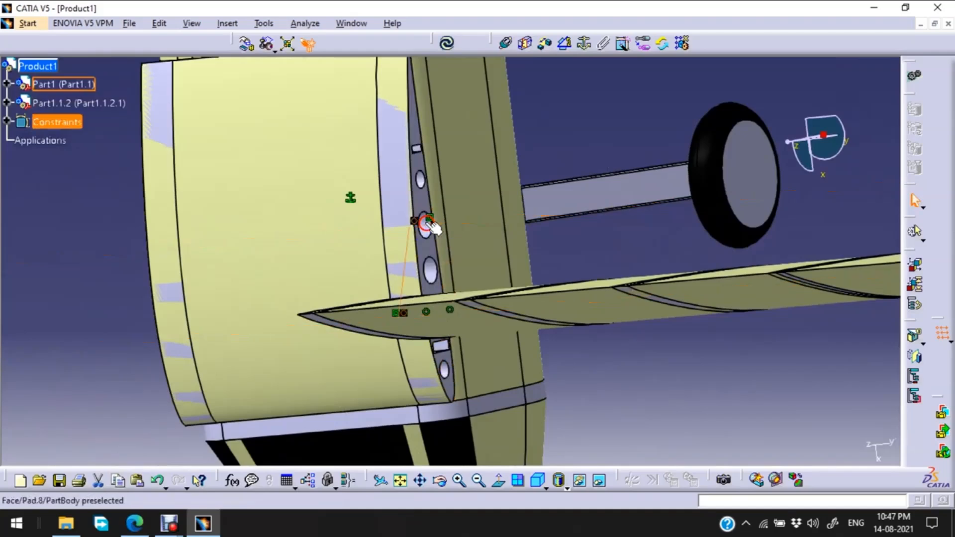
{"action": "left_click", "coordinate": [447, 44]}
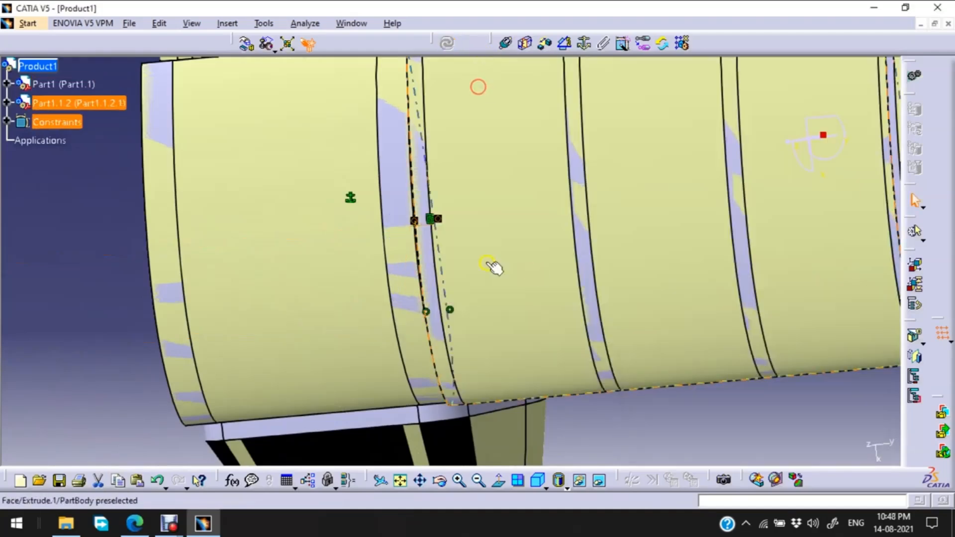
- Expand the assembly's constraints and examine the coincidence and surface contact constraints between the wing and the fuselage
{"action": "middle_click_drag", "start_coordinate": [38, 236], "coordinate": [408, 234]}
{"action": "left_click", "coordinate": [35, 107]}
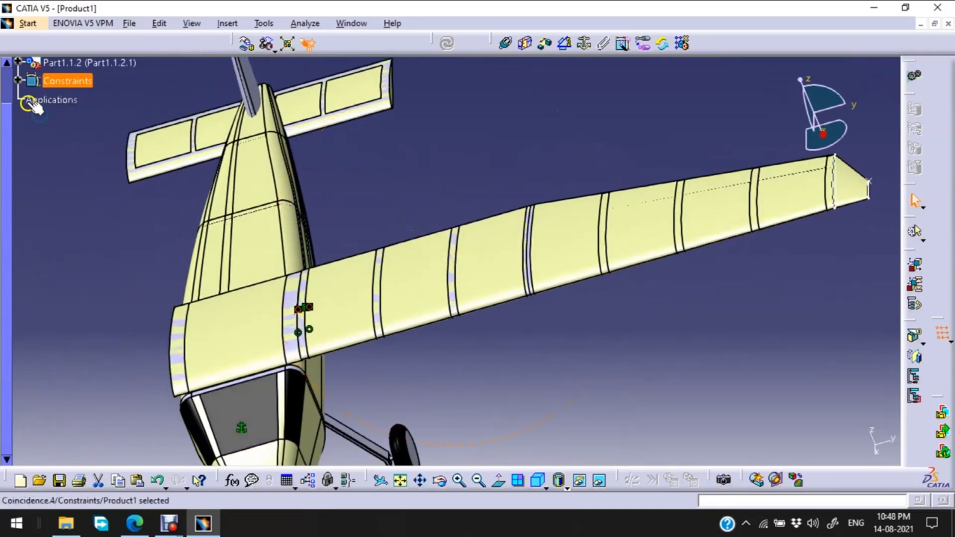
{"action": "left_click", "coordinate": [17, 80]}
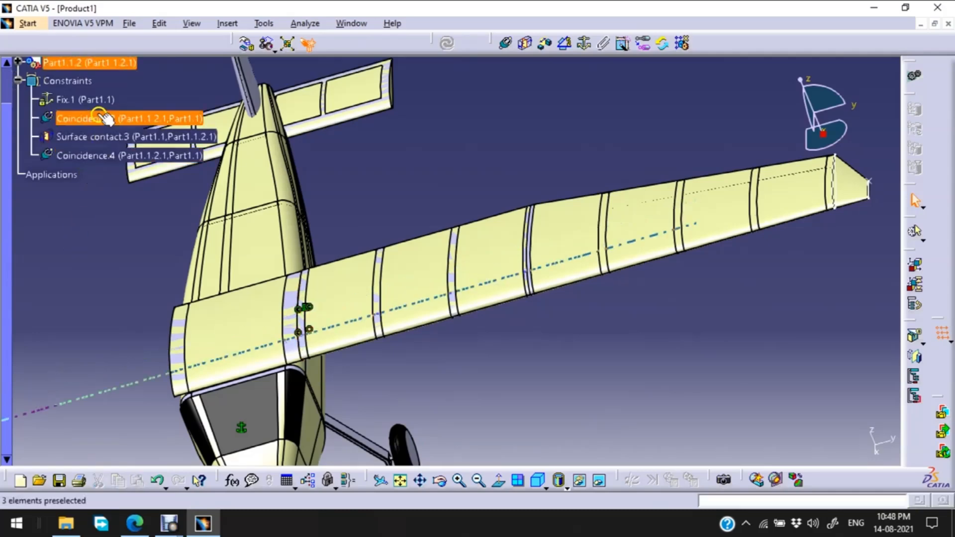
{"action": "left_click", "coordinate": [104, 118]}
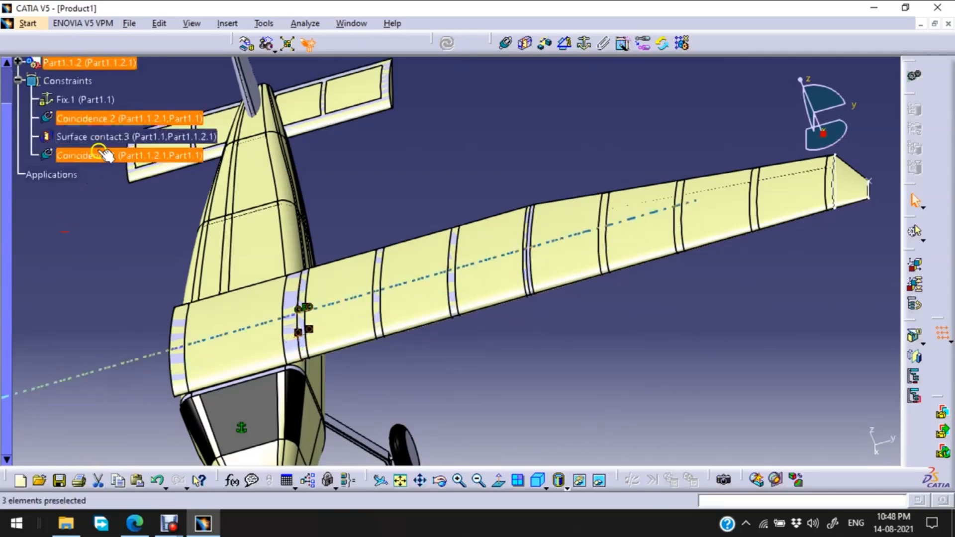
{"action": "left_click", "coordinate": [80, 202]}
{"action": "scroll", "coordinate": [82, 194], "scroll_direction": "down", "scroll_amount": 2}
{"action": "scroll", "coordinate": [82, 196], "scroll_direction": "down", "scroll_amount": 3}
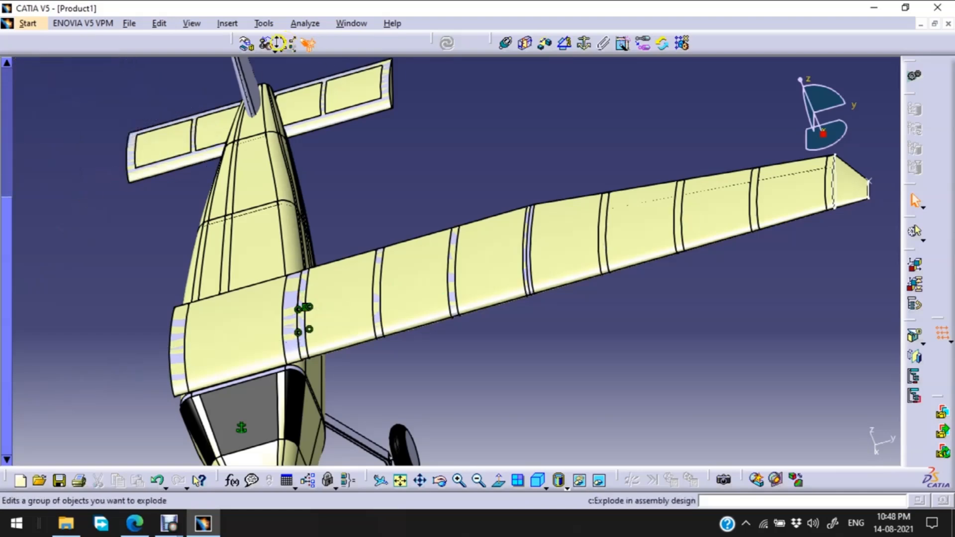
{"action": "left_click", "coordinate": [246, 44]}
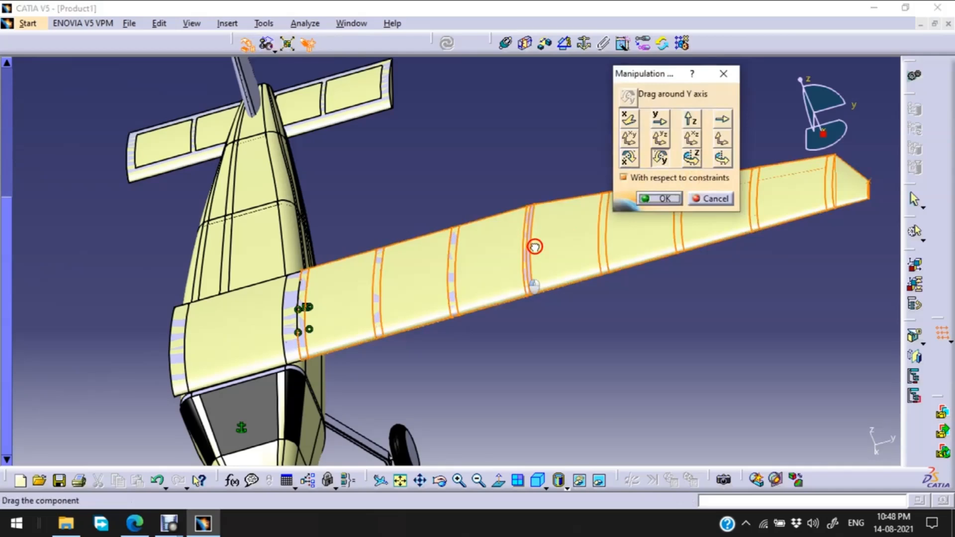
{"action": "left_click", "coordinate": [652, 178]}
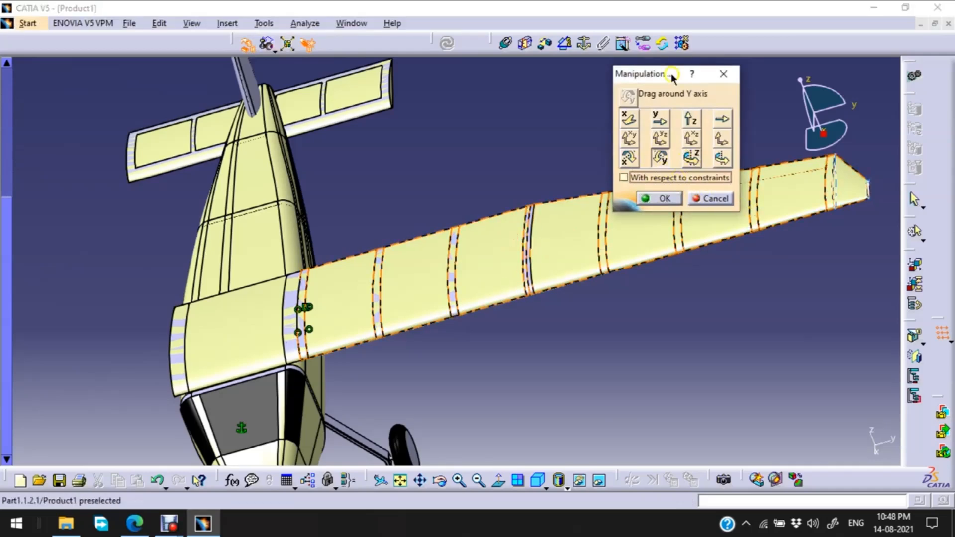
{"action": "left_click_drag", "start_coordinate": [671, 78], "coordinate": [805, 307]}
{"action": "key", "text": "F3"}
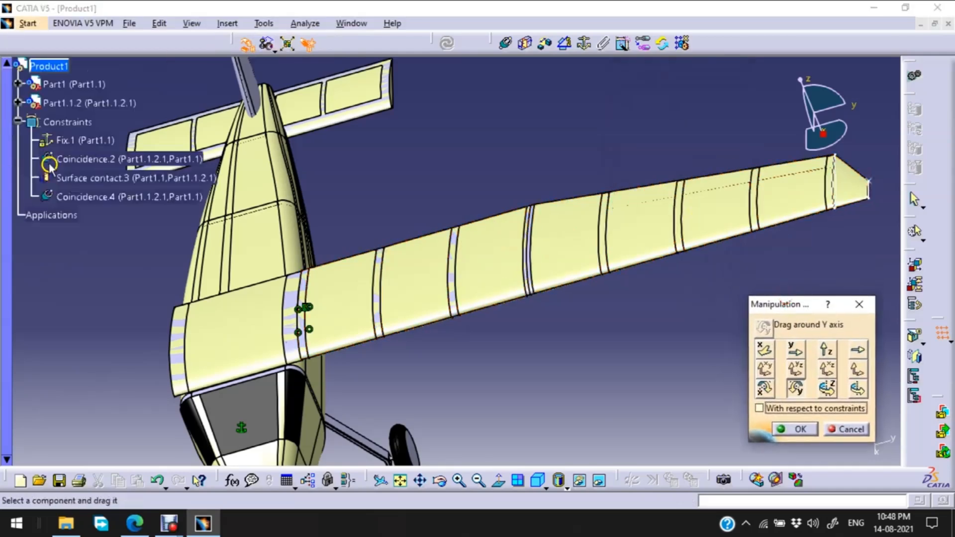
{"action": "right_click", "coordinate": [41, 67]}
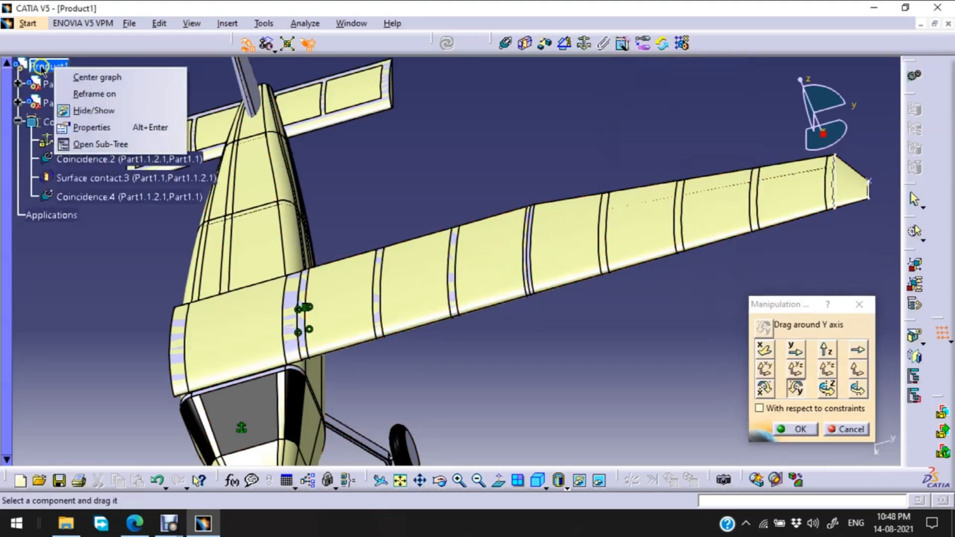
{"action": "key", "text": "Escape"}
{"action": "left_click", "coordinate": [847, 429]}
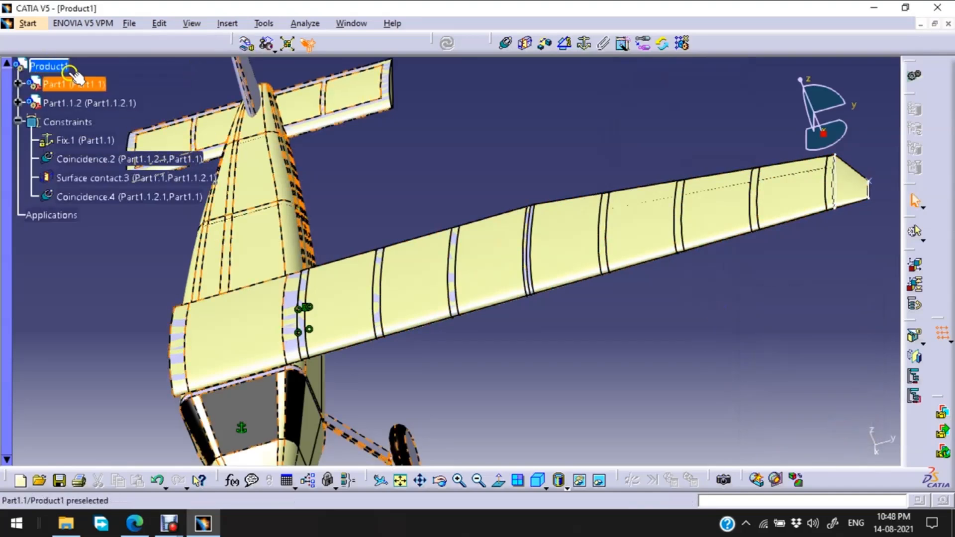
- Insert WING right.CATPart into Product1 as an existing component
{"action": "right_click", "coordinate": [50, 66]}
{"action": "left_click", "coordinate": [159, 297]}
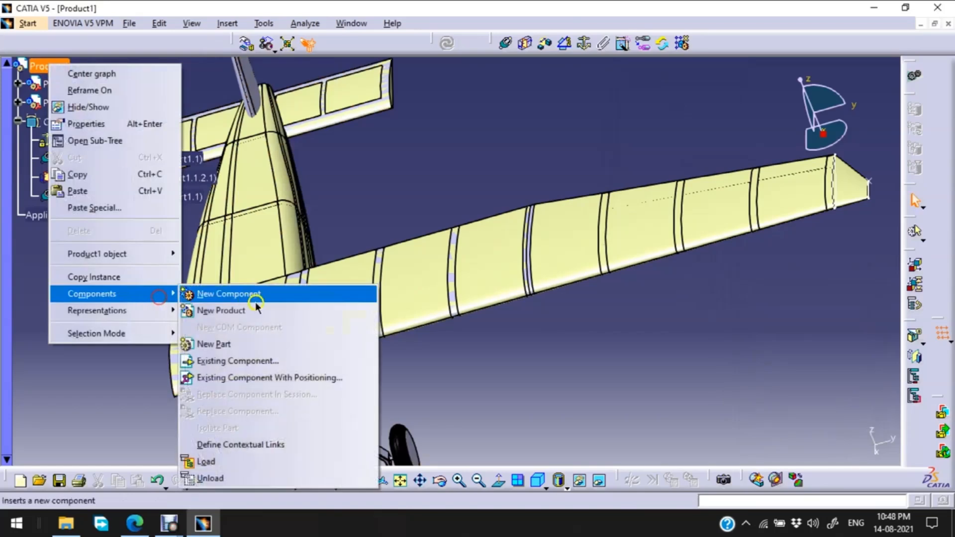
{"action": "left_click", "coordinate": [281, 367]}
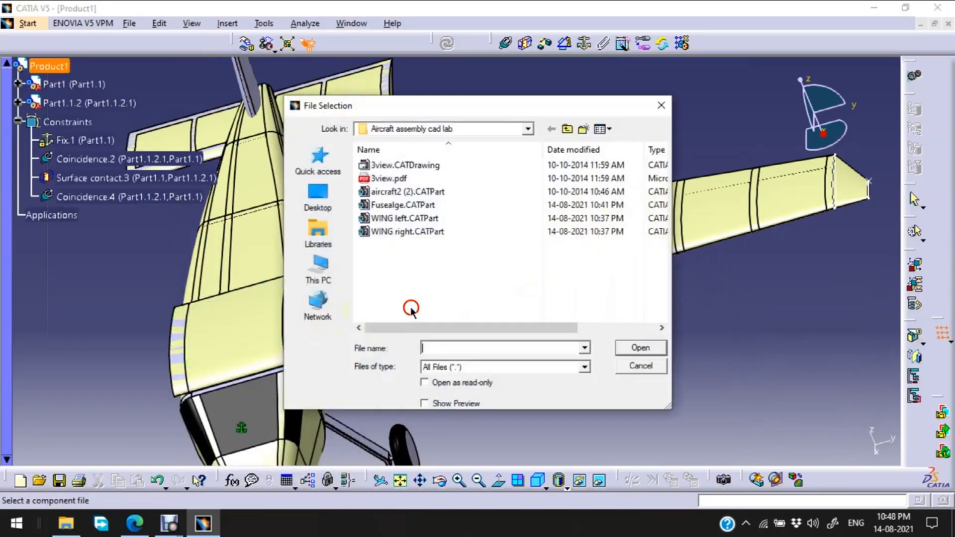
{"action": "left_click", "coordinate": [393, 231]}
{"action": "double_click", "coordinate": [393, 231]}
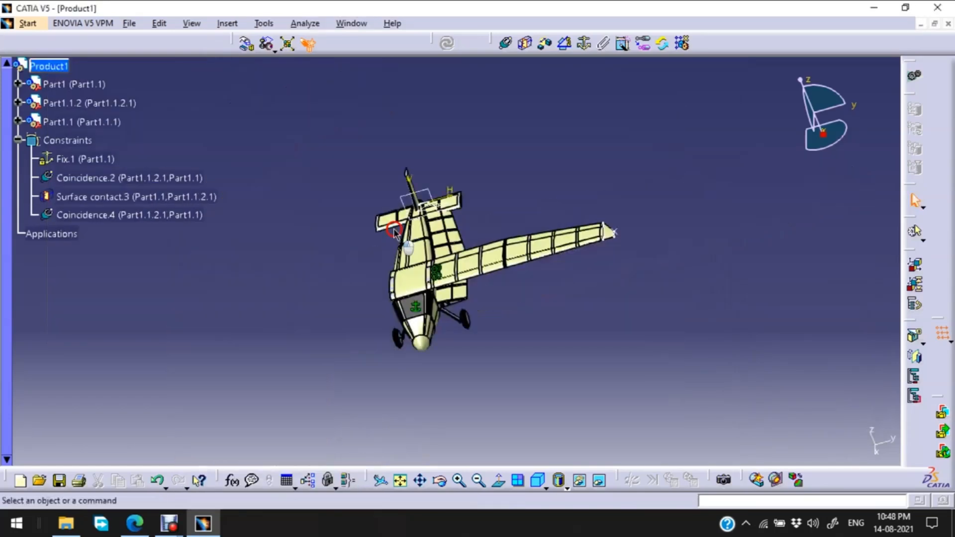
- Rotate the newly inserted wing about the Z axis with Manipulation, without respecting constraints, so that it extends opposite the attached wing
{"action": "middle_click_drag", "start_coordinate": [555, 302], "coordinate": [588, 209]}
{"action": "middle_click_drag", "start_coordinate": [606, 347], "coordinate": [610, 298]}
{"action": "middle_click_drag", "start_coordinate": [814, 271], "coordinate": [764, 271]}
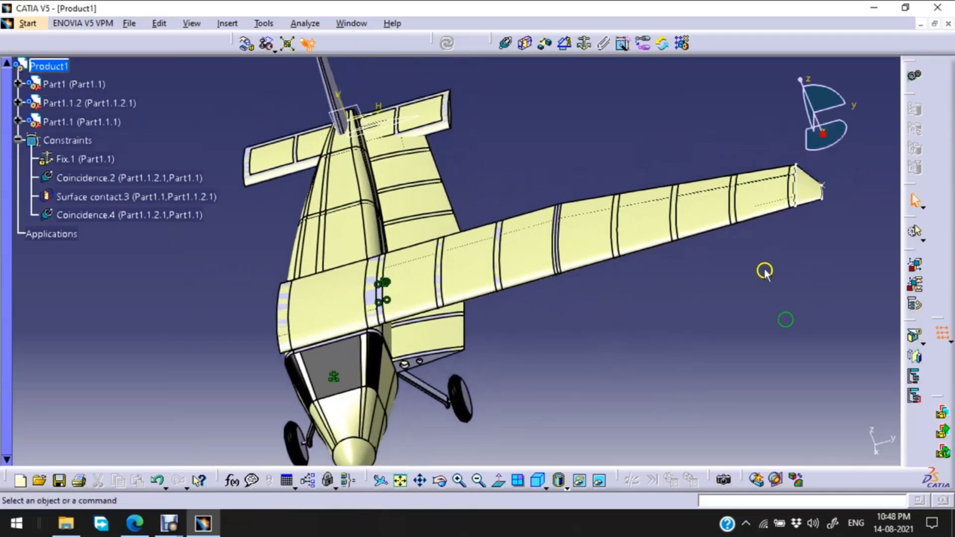
{"action": "left_click", "coordinate": [247, 45]}
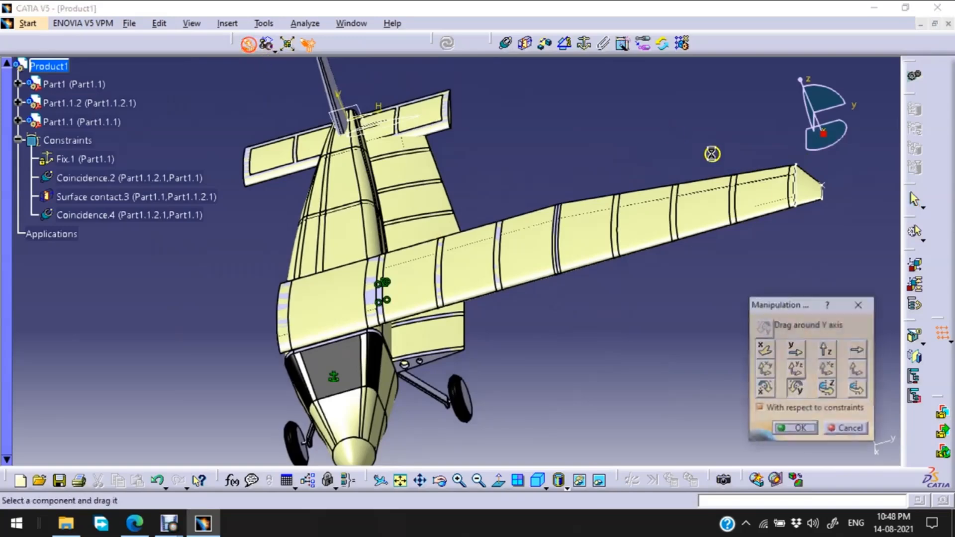
{"action": "left_click", "coordinate": [794, 388]}
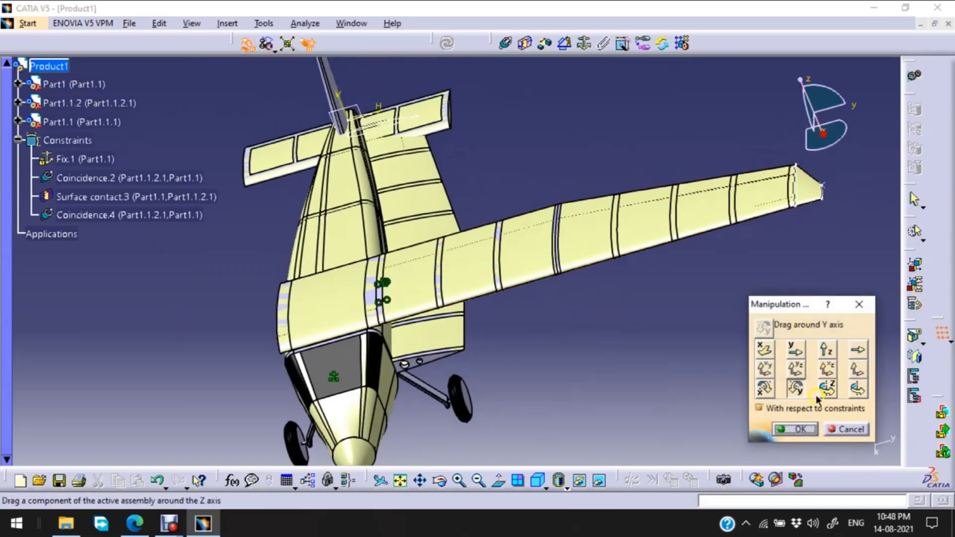
{"action": "left_click", "coordinate": [816, 408]}
{"action": "left_click", "coordinate": [827, 389]}
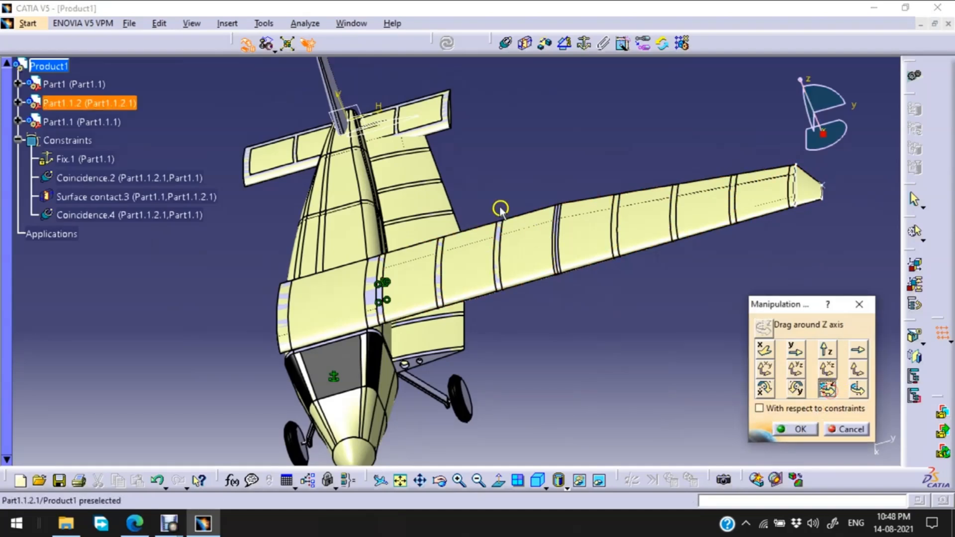
{"action": "left_click_drag", "start_coordinate": [500, 209], "coordinate": [239, 385]}
{"action": "left_click_drag", "start_coordinate": [200, 385], "coordinate": [226, 400]}
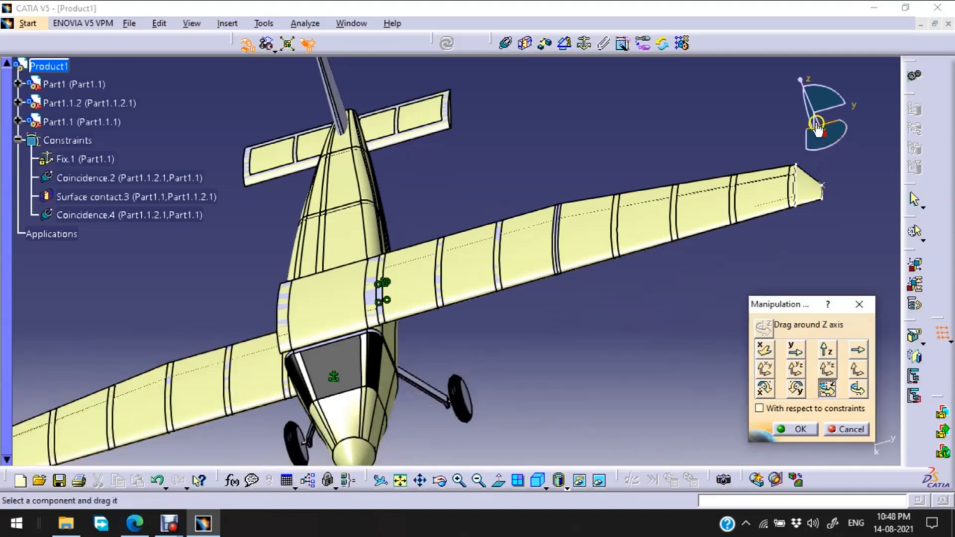
- Raise the new wing along the Z axis, shift it along the Y axis clear of the fuselage, and accept the manipulation
{"action": "left_click", "coordinate": [825, 350]}
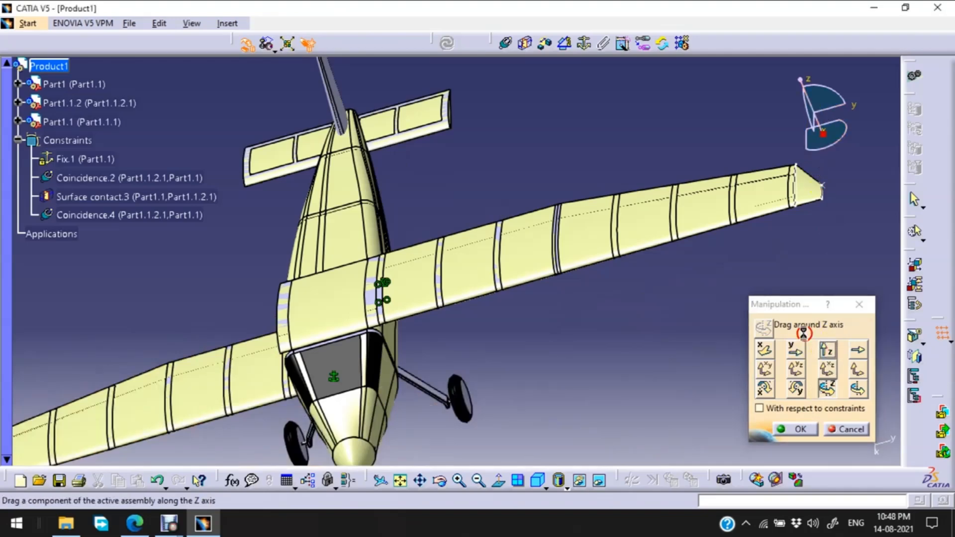
{"action": "left_click_drag", "start_coordinate": [219, 353], "coordinate": [227, 288]}
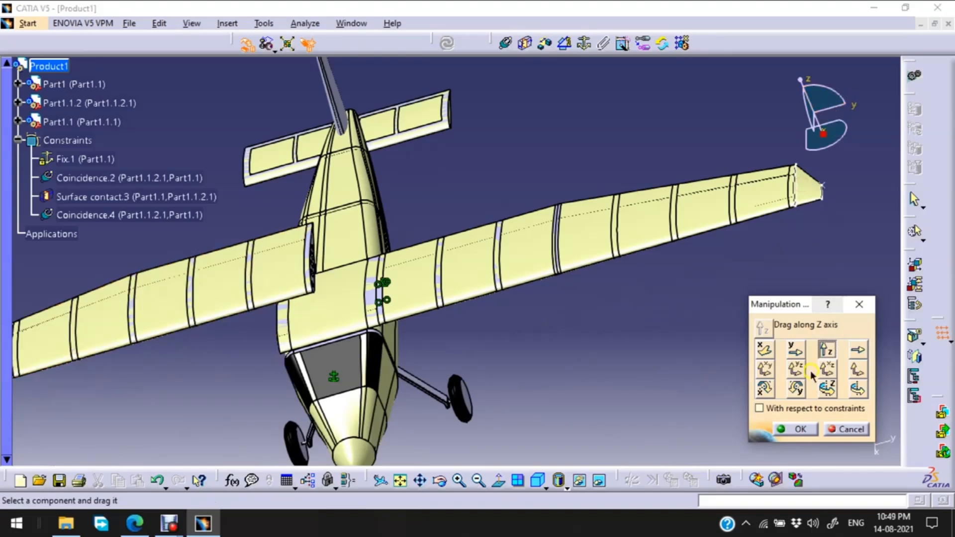
{"action": "left_click", "coordinate": [794, 350]}
{"action": "left_click_drag", "start_coordinate": [271, 285], "coordinate": [105, 318]}
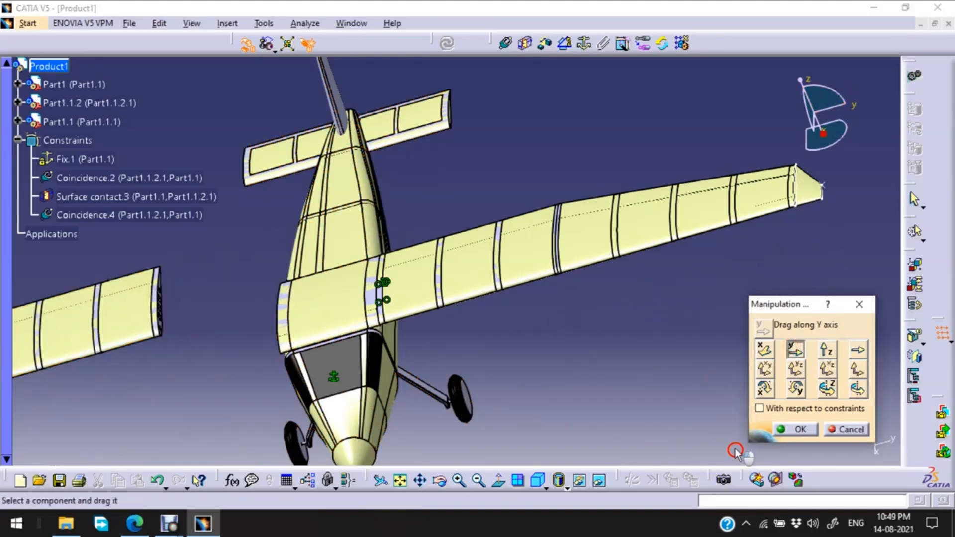
{"action": "left_click", "coordinate": [796, 428]}
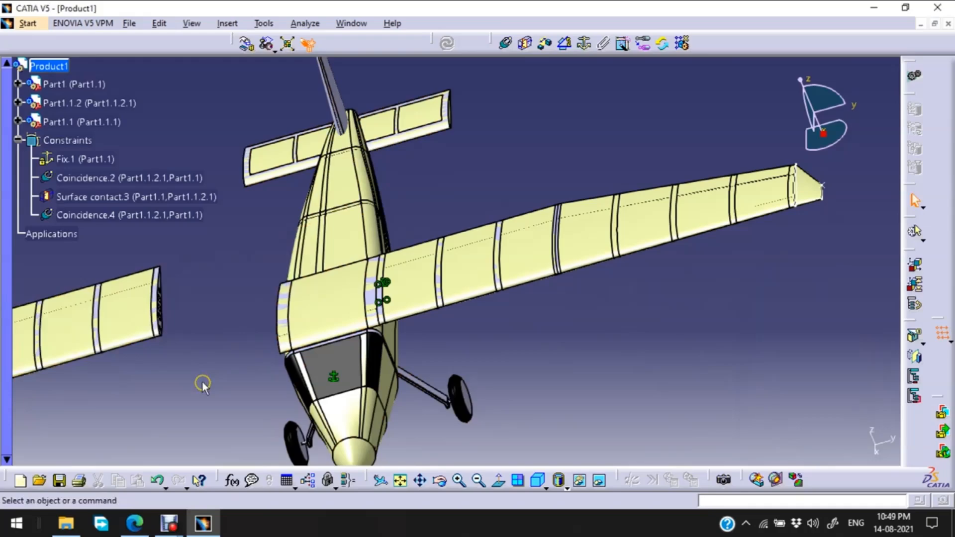
- Add a coincidence constraint between the axes of the second holes from the leading edge on the detached wing's root and the fuselage
{"action": "middle_click_drag", "start_coordinate": [206, 349], "coordinate": [224, 275]}
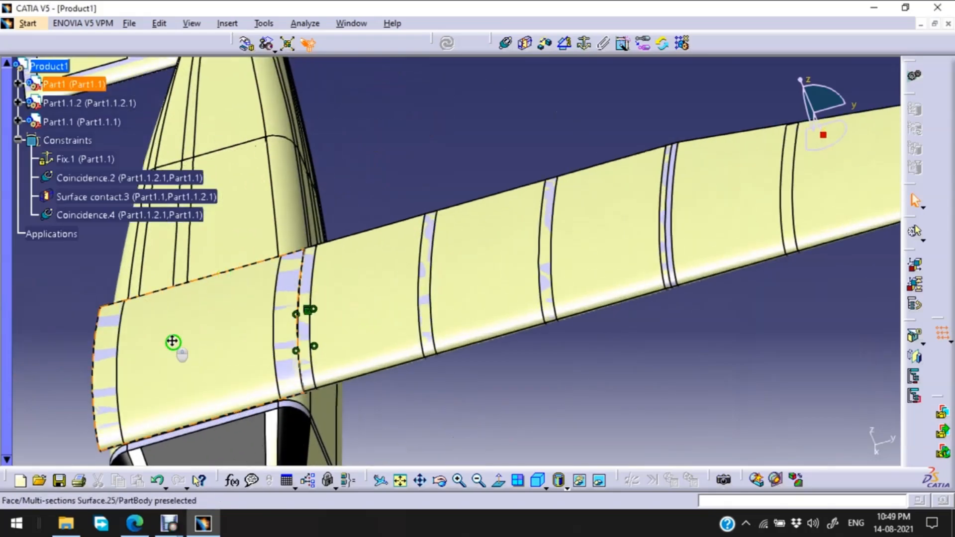
{"action": "middle_click_drag", "start_coordinate": [173, 342], "coordinate": [754, 323]}
{"action": "middle_click_drag", "start_coordinate": [575, 344], "coordinate": [459, 381]}
{"action": "left_click", "coordinate": [505, 43]}
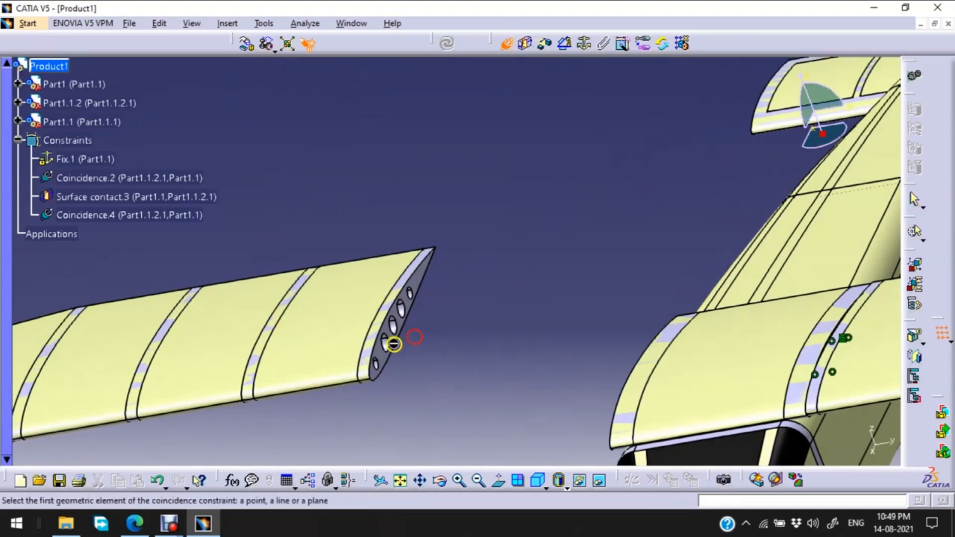
{"action": "middle_click_drag", "start_coordinate": [411, 375], "coordinate": [331, 363]}
{"action": "left_click", "coordinate": [347, 340]}
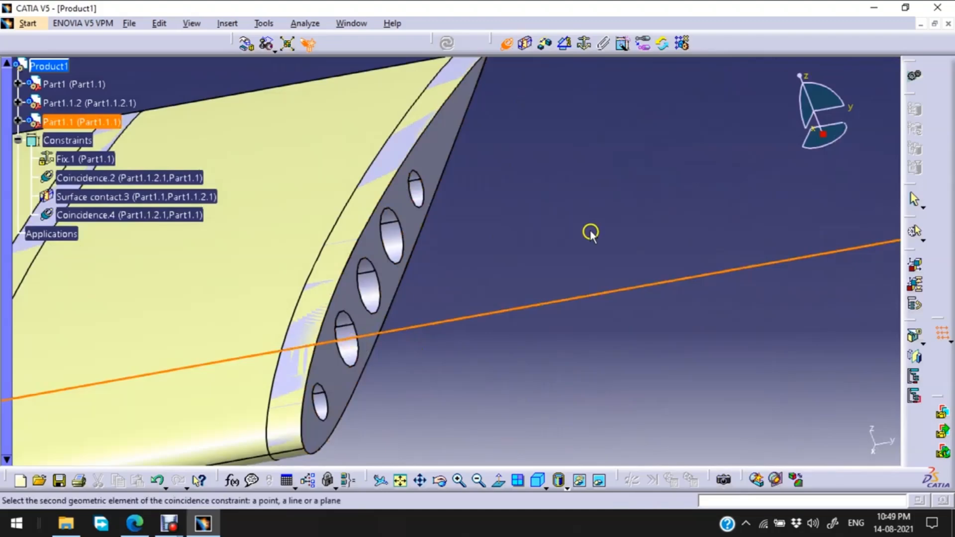
{"action": "middle_click_drag", "start_coordinate": [590, 234], "coordinate": [616, 279]}
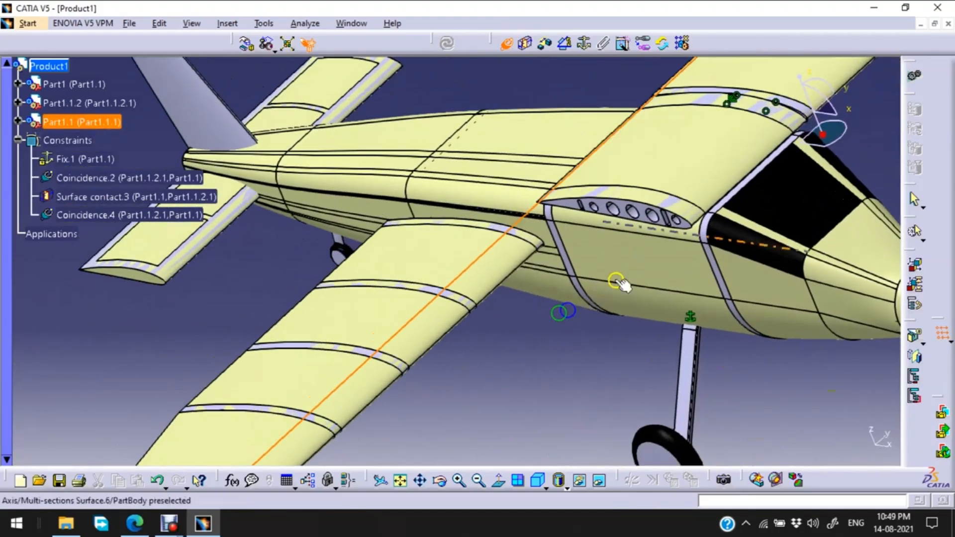
{"action": "left_click", "coordinate": [654, 218]}
{"action": "middle_click_drag", "start_coordinate": [620, 356], "coordinate": [552, 385]}
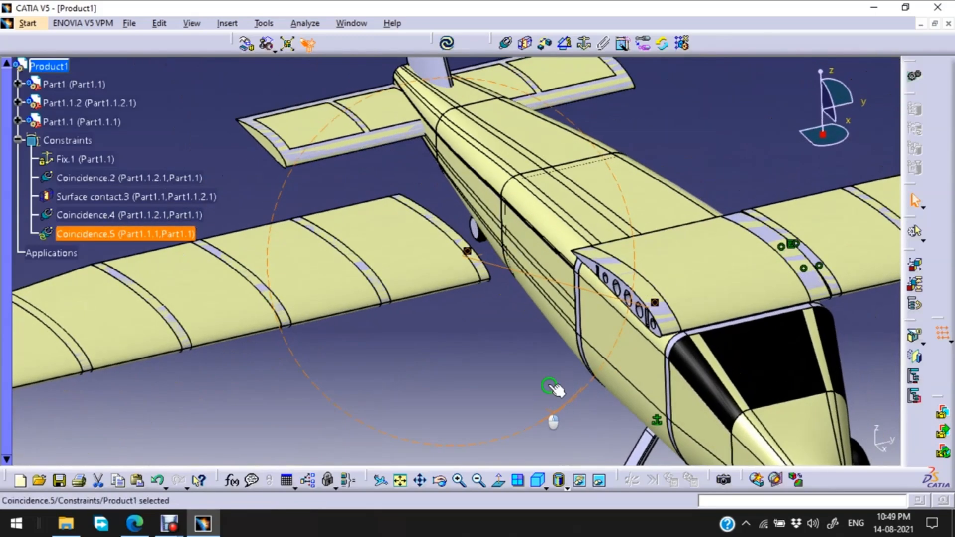
- Add a coincidence constraint between the axes of the second holes from the trailing edge on the fuselage and the detached wing
{"action": "left_click", "coordinate": [503, 44]}
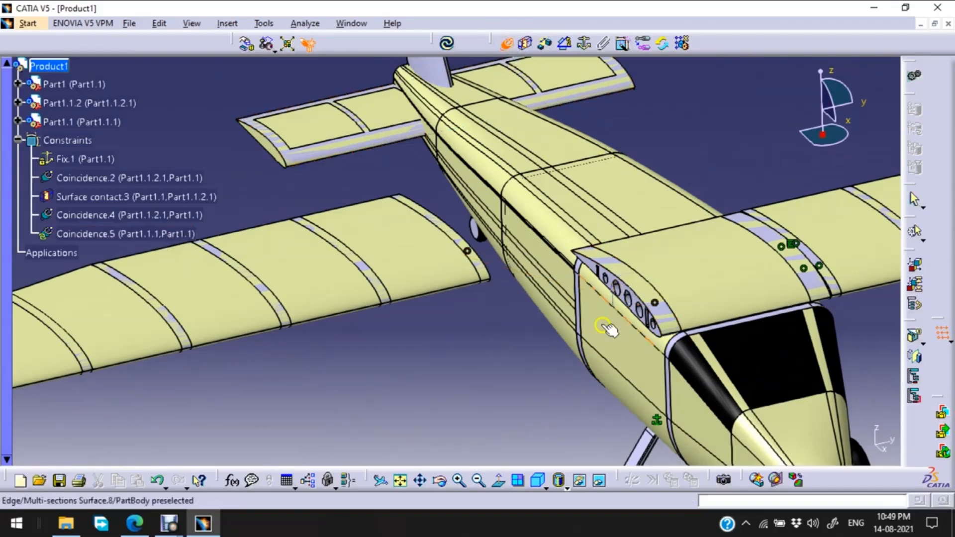
{"action": "middle_click_drag", "start_coordinate": [606, 328], "coordinate": [266, 369]}
{"action": "left_click", "coordinate": [681, 303]}
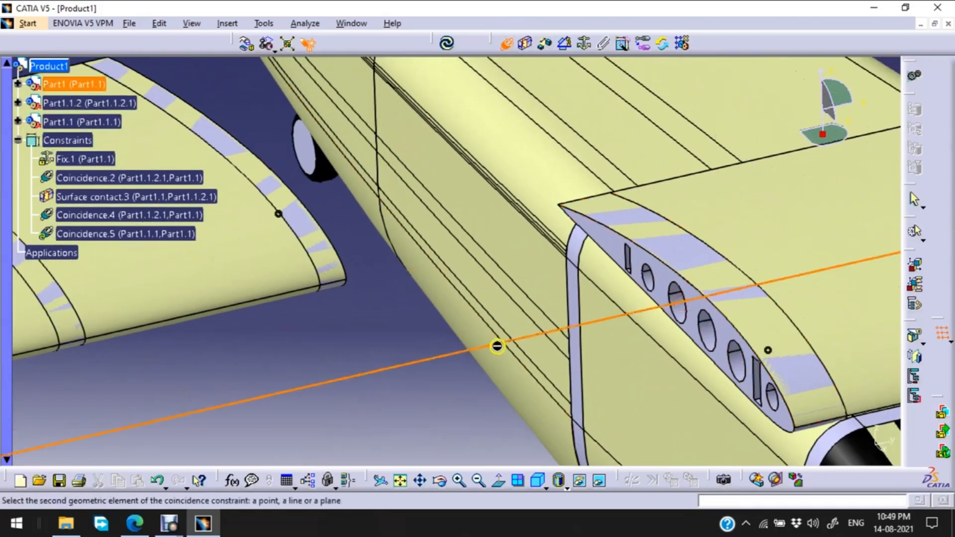
{"action": "middle_click_drag", "start_coordinate": [427, 308], "coordinate": [611, 353]}
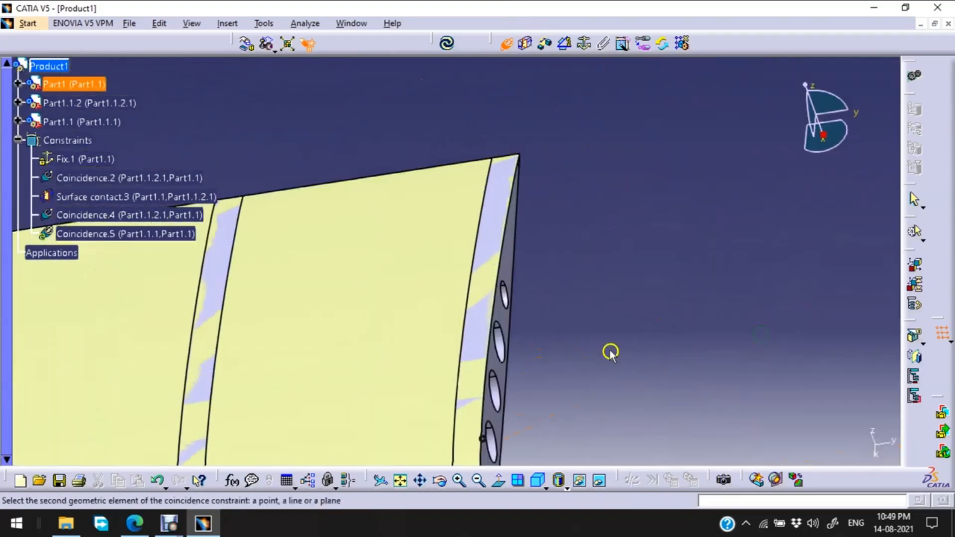
{"action": "left_click", "coordinate": [498, 339]}
{"action": "middle_click_drag", "start_coordinate": [662, 246], "coordinate": [632, 338]}
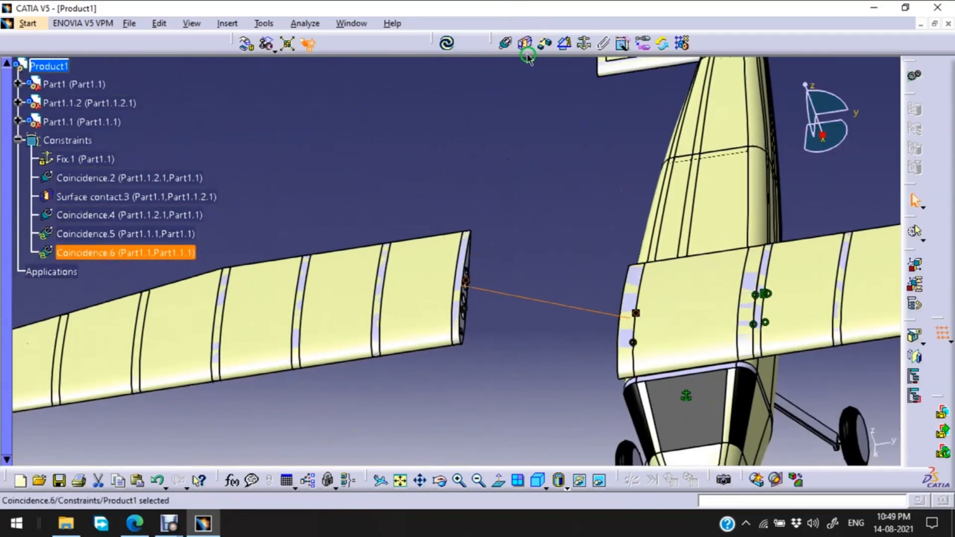
- Add a contact constraint between the detached wing's root face and the fuselage's wing mounting face, and update the assembly
{"action": "left_click", "coordinate": [525, 43]}
{"action": "middle_click_drag", "start_coordinate": [512, 348], "coordinate": [551, 184]}
{"action": "left_click", "coordinate": [551, 338]}
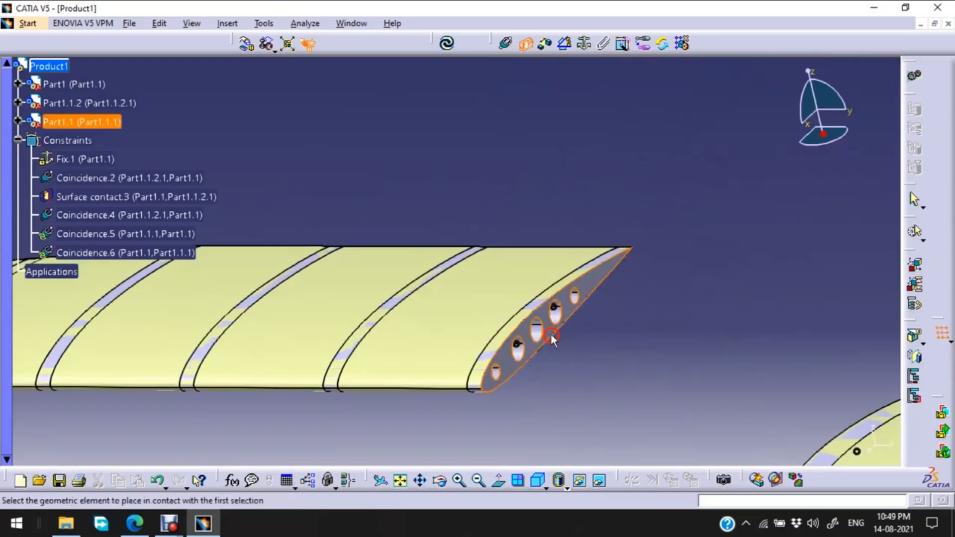
{"action": "middle_click_drag", "start_coordinate": [494, 186], "coordinate": [557, 412]}
{"action": "left_click", "coordinate": [555, 440]}
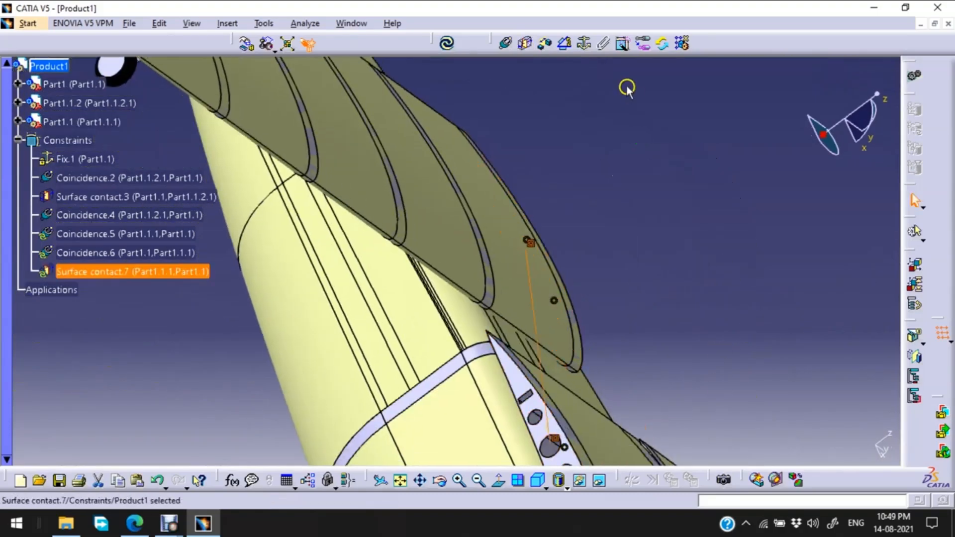
{"action": "left_click", "coordinate": [447, 43]}
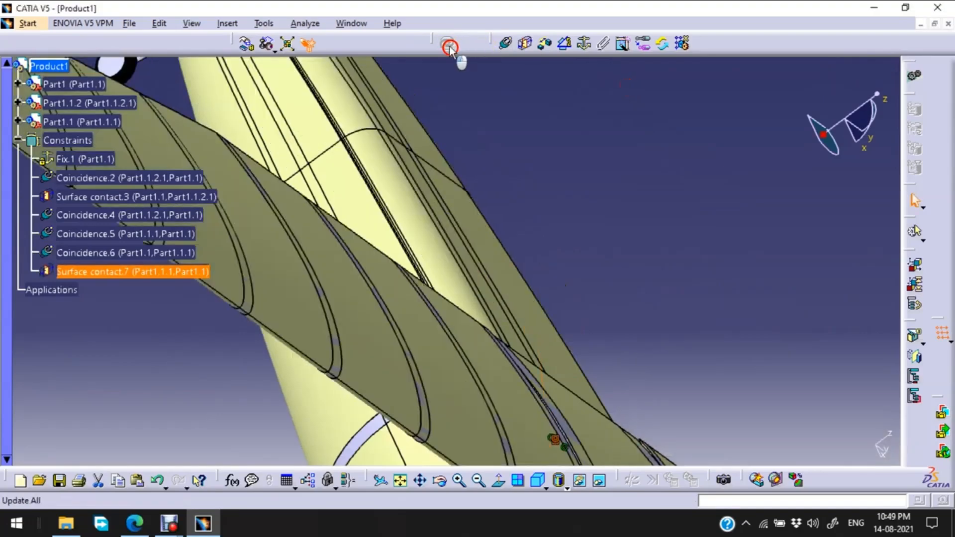
- Save the assembly as a CATProduct named aircraft in the Aircraft assembly cad lab folder
{"action": "middle_click_drag", "start_coordinate": [643, 193], "coordinate": [356, 234]}
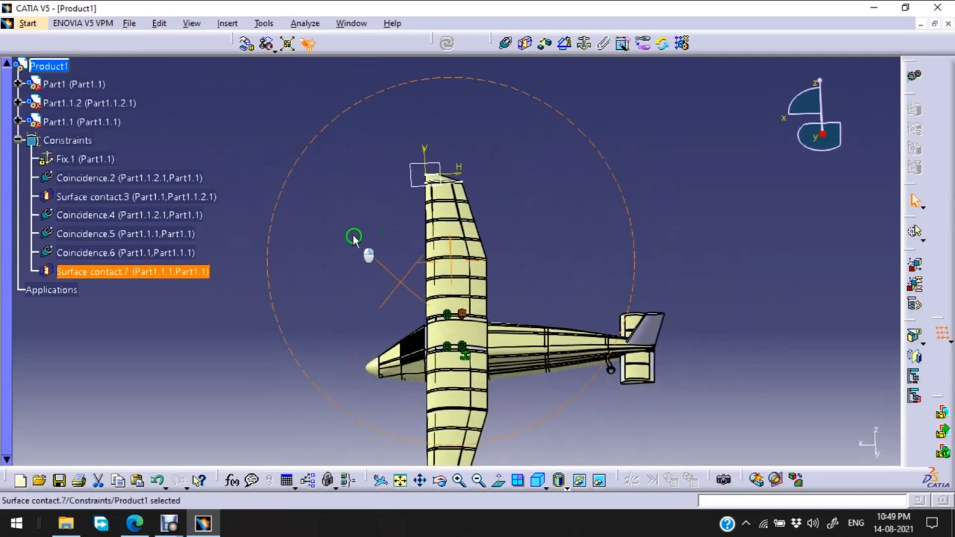
{"action": "middle_click_drag", "start_coordinate": [611, 215], "coordinate": [640, 129]}
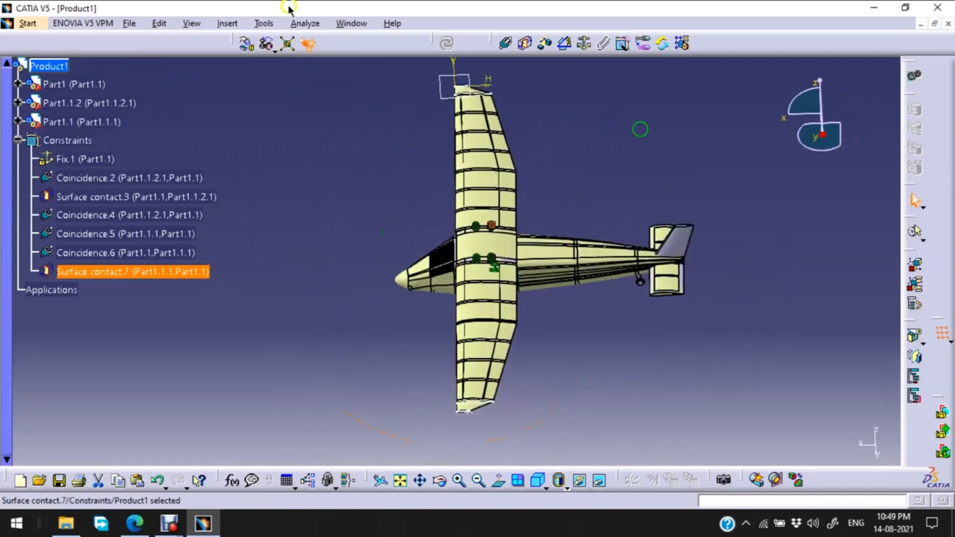
{"action": "left_click", "coordinate": [131, 23]}
{"action": "left_click", "coordinate": [180, 114]}
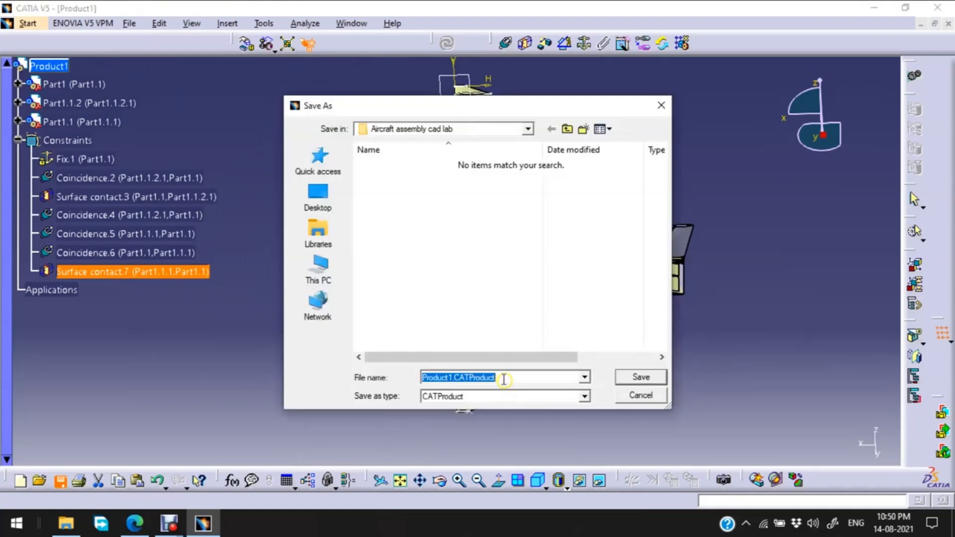
{"action": "type", "text": "a"}
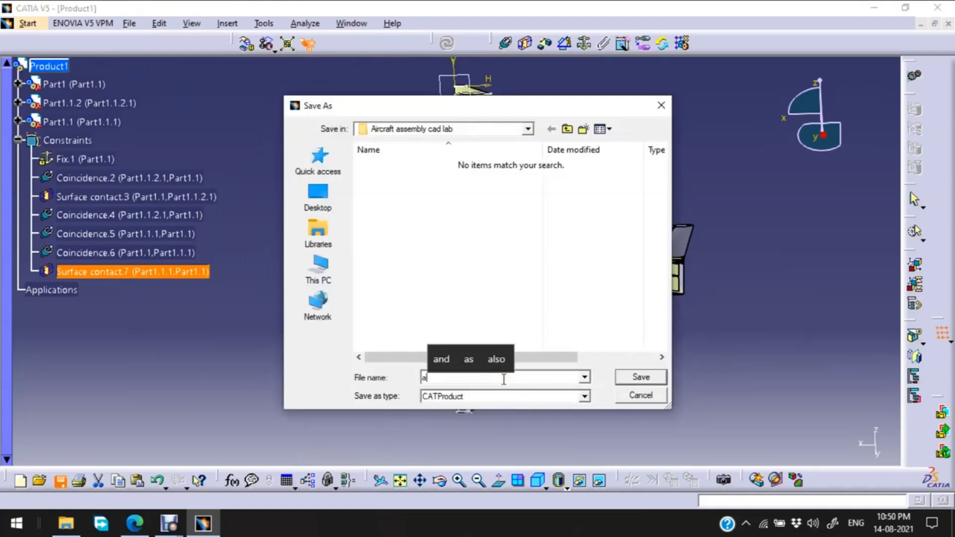
{"action": "type", "text": "irc"}
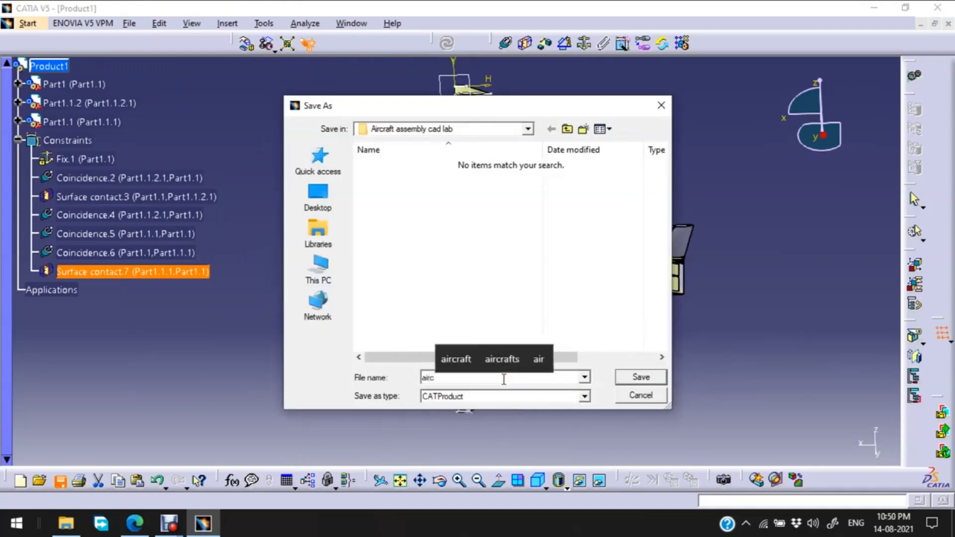
{"action": "type", "text": "raft"}
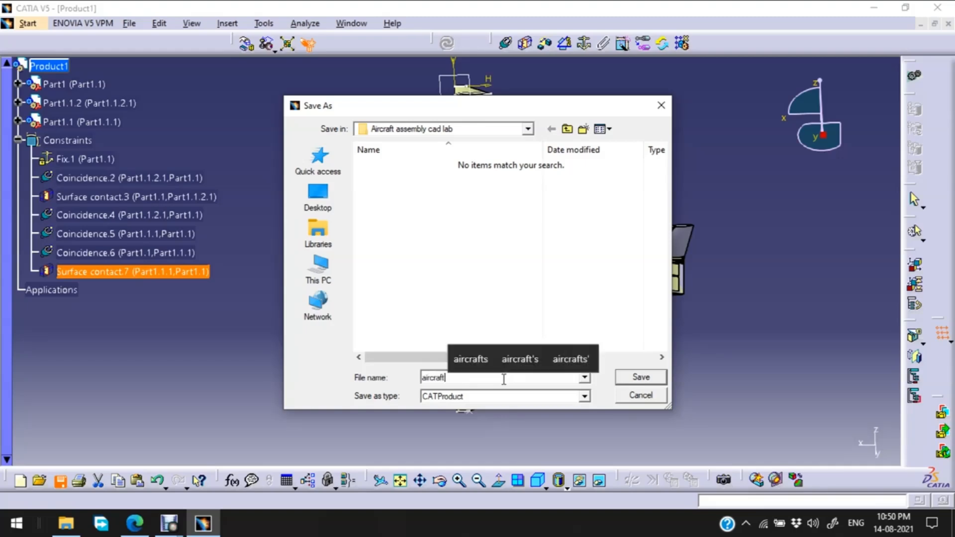
{"action": "left_click", "coordinate": [629, 379]}
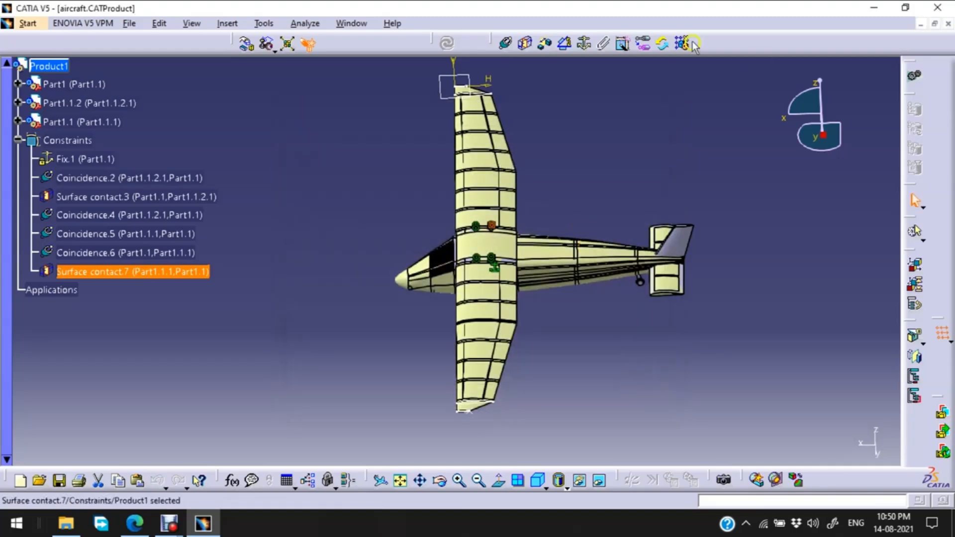
- Switch to 3view.pdf in the browser and erase the pen loops around the fuselage and both wings in the top view
{"action": "middle_click_drag", "start_coordinate": [386, 187], "coordinate": [703, 336]}
{"action": "left_click", "coordinate": [107, 463]}
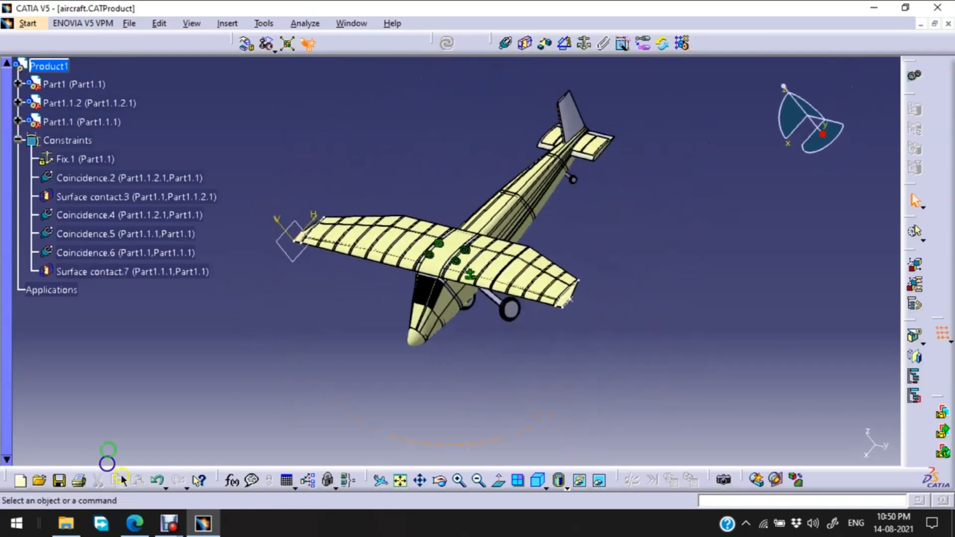
{"action": "left_click", "coordinate": [134, 523]}
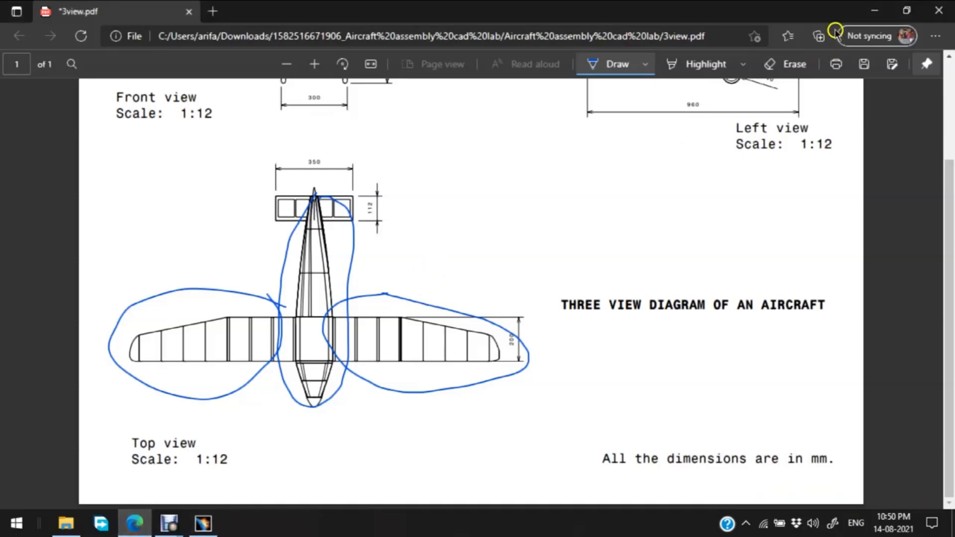
{"action": "left_click", "coordinate": [790, 63]}
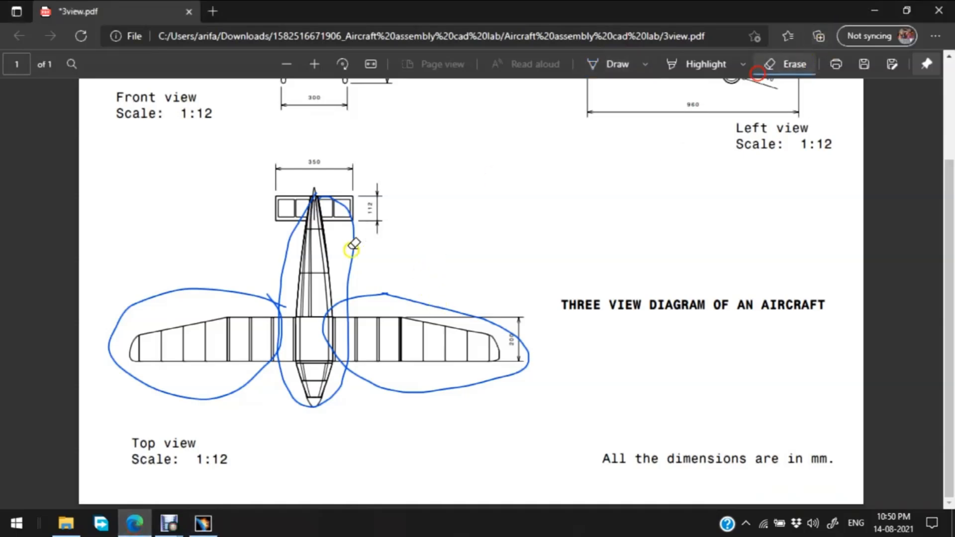
{"action": "left_click", "coordinate": [352, 300]}
{"action": "left_click", "coordinate": [366, 299]}
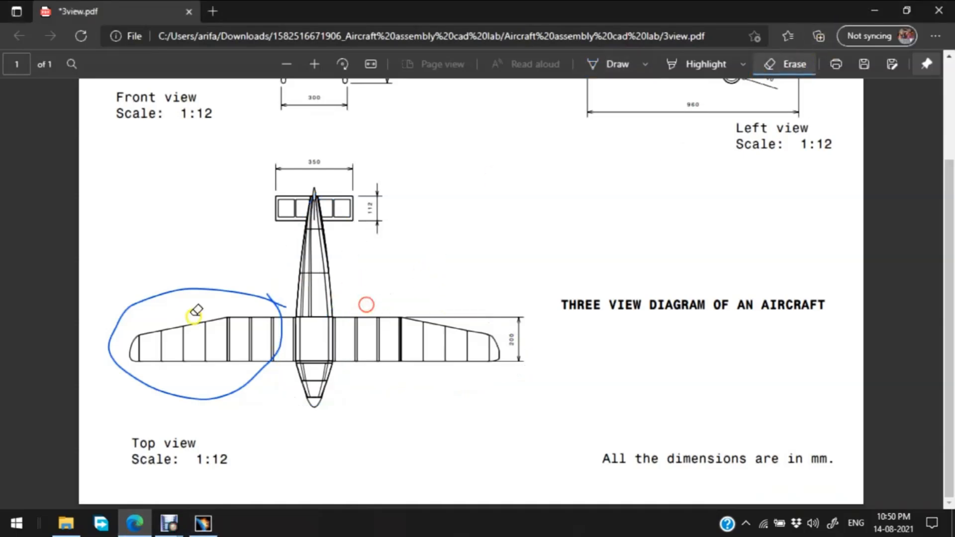
{"action": "left_click", "coordinate": [224, 287]}
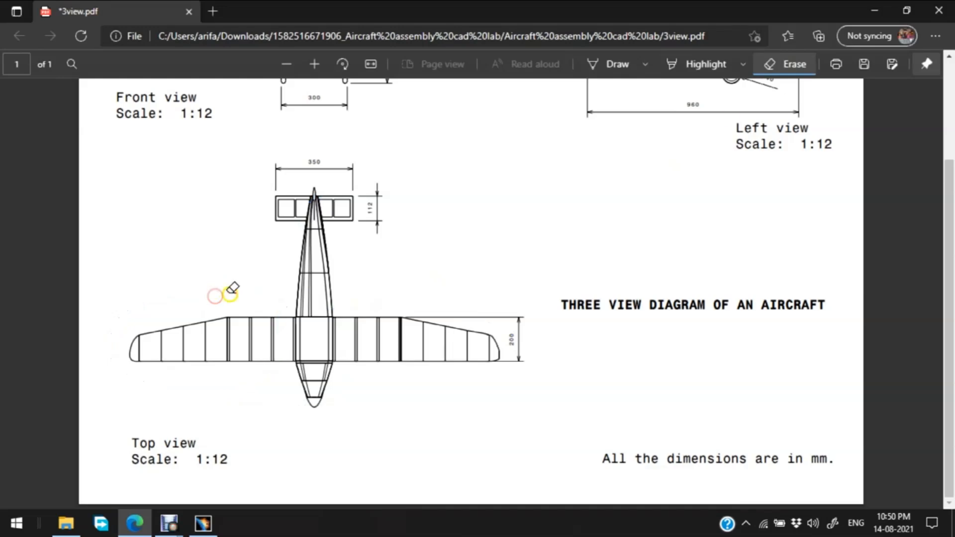
- With the Draw pen, underline the drawing title, circle the words Front, Left and Top, and box the front view's 1:12 scale
{"action": "left_click", "coordinate": [604, 74]}
{"action": "left_click_drag", "start_coordinate": [568, 315], "coordinate": [808, 311]}
{"action": "scroll", "coordinate": [663, 223], "scroll_direction": "up", "scroll_amount": 3}
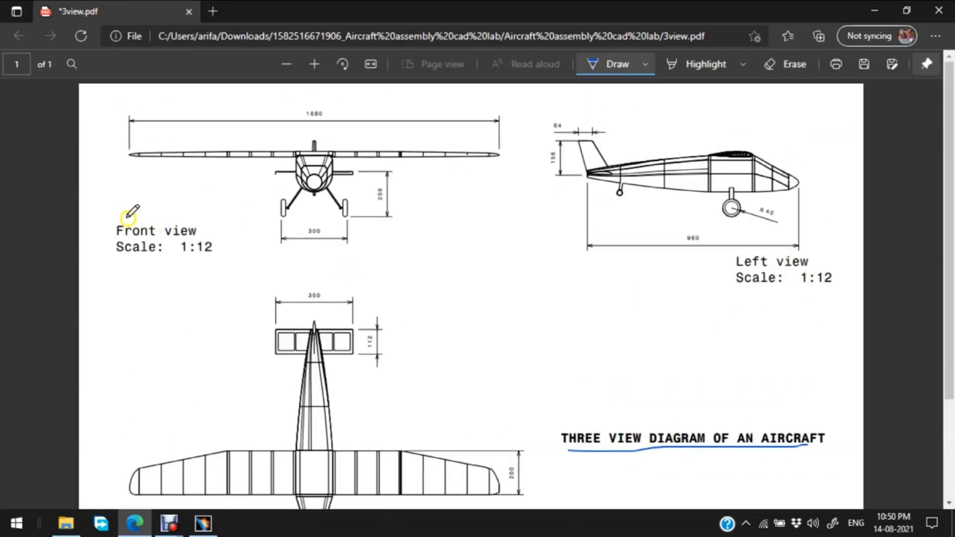
{"action": "mouse_move", "coordinate": [120, 215]}
{"action": "left_mouse_down"}
{"action": "mouse_move", "coordinate": [111, 228]}
{"action": "mouse_move", "coordinate": [144, 246]}
{"action": "mouse_move", "coordinate": [115, 218]}
{"action": "left_mouse_up"}
{"action": "mouse_move", "coordinate": [739, 256]}
{"action": "left_mouse_down"}
{"action": "mouse_move", "coordinate": [746, 250]}
{"action": "mouse_move", "coordinate": [734, 267]}
{"action": "mouse_move", "coordinate": [770, 263]}
{"action": "mouse_move", "coordinate": [748, 248]}
{"action": "left_mouse_up"}
{"action": "scroll", "coordinate": [438, 283], "scroll_direction": "down", "scroll_amount": 3}
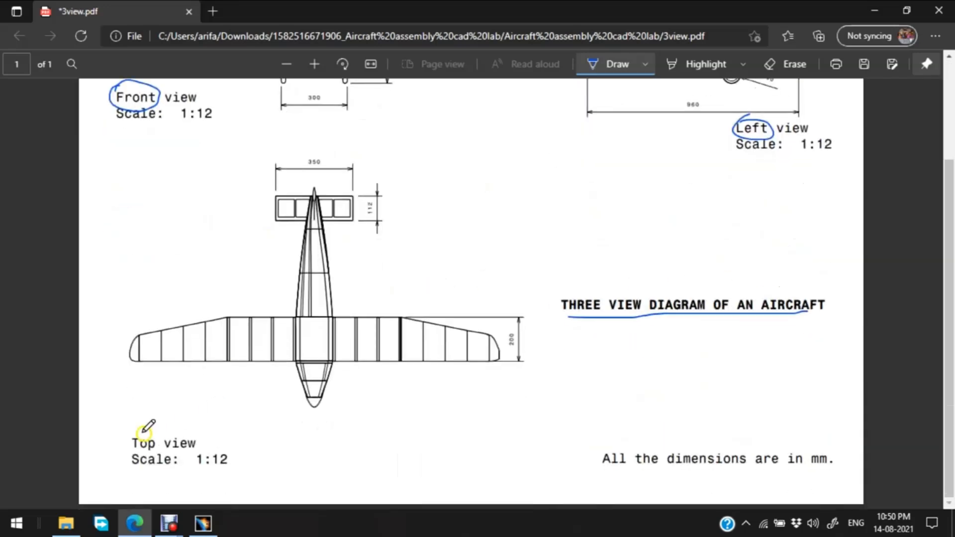
{"action": "mouse_move", "coordinate": [146, 435]}
{"action": "left_mouse_down"}
{"action": "mouse_move", "coordinate": [144, 453]}
{"action": "mouse_move", "coordinate": [114, 436]}
{"action": "left_mouse_up"}
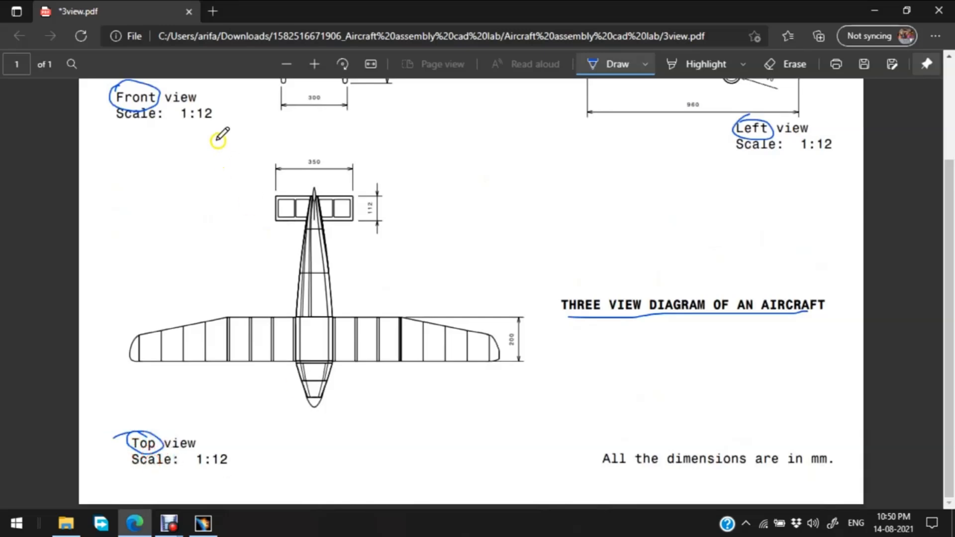
{"action": "mouse_move", "coordinate": [213, 106]}
{"action": "left_mouse_down"}
{"action": "mouse_move", "coordinate": [179, 109]}
{"action": "mouse_move", "coordinate": [217, 130]}
{"action": "mouse_move", "coordinate": [221, 114]}
{"action": "left_mouse_up"}
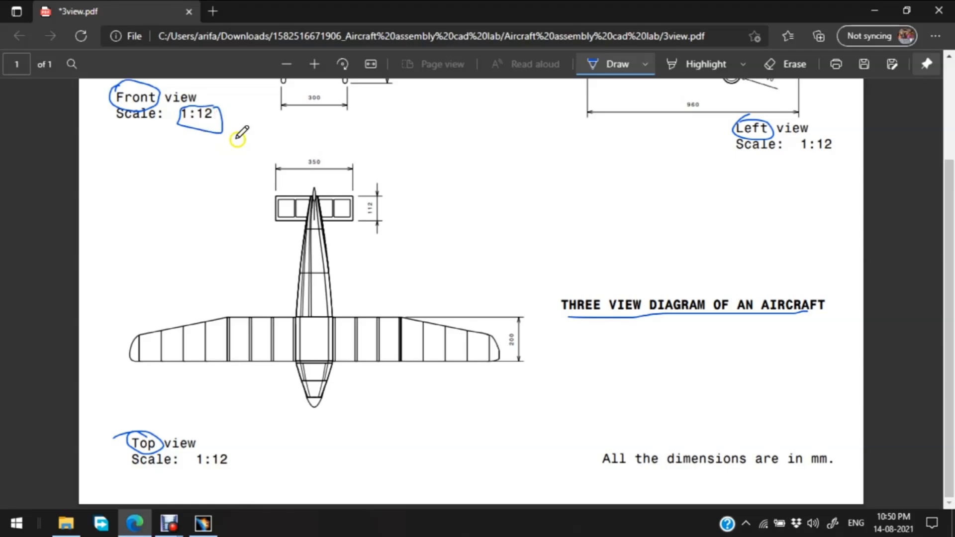
{"action": "scroll", "coordinate": [557, 223], "scroll_direction": "up", "scroll_amount": 3}
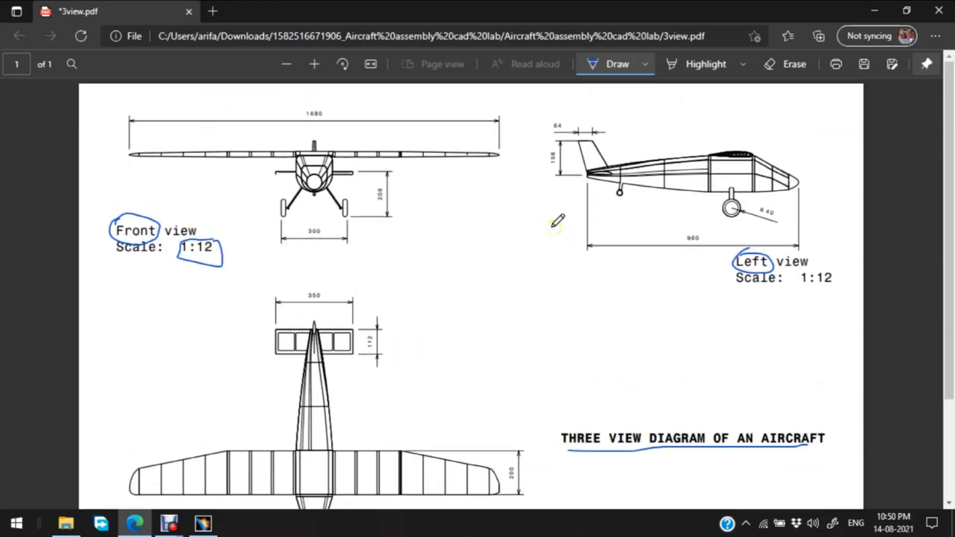
- Switch to CATIA and begin a Drafting drawing of the aircraft assembly, choosing the ISO standard and an A4 ISO sheet in landscape
{"action": "left_click", "coordinate": [212, 513]}
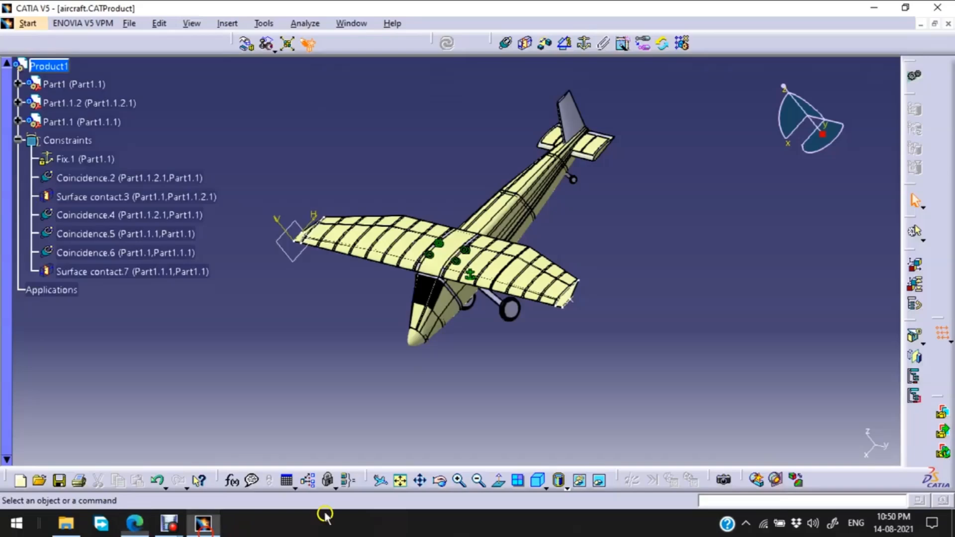
{"action": "left_click", "coordinate": [27, 23]}
{"action": "mouse_move", "coordinate": [89, 55]}
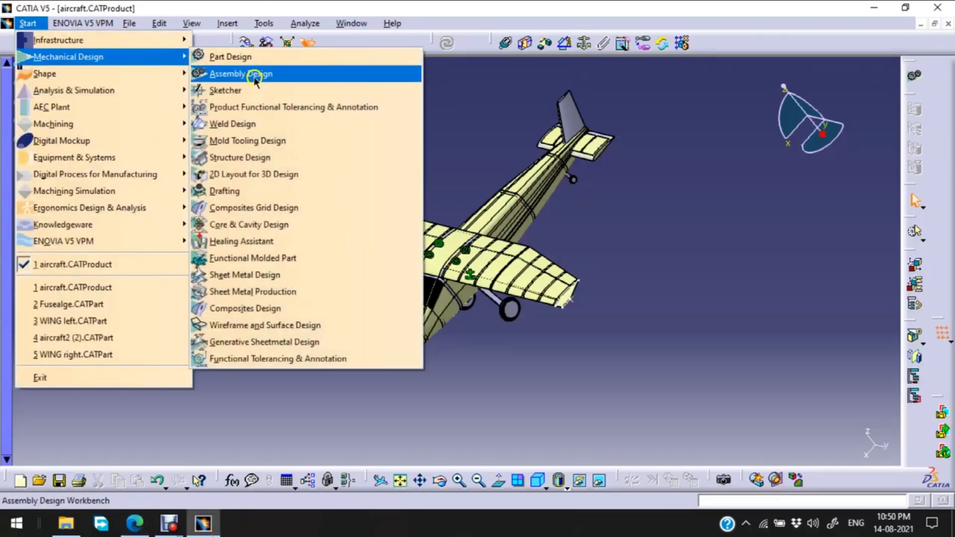
{"action": "left_click", "coordinate": [227, 195]}
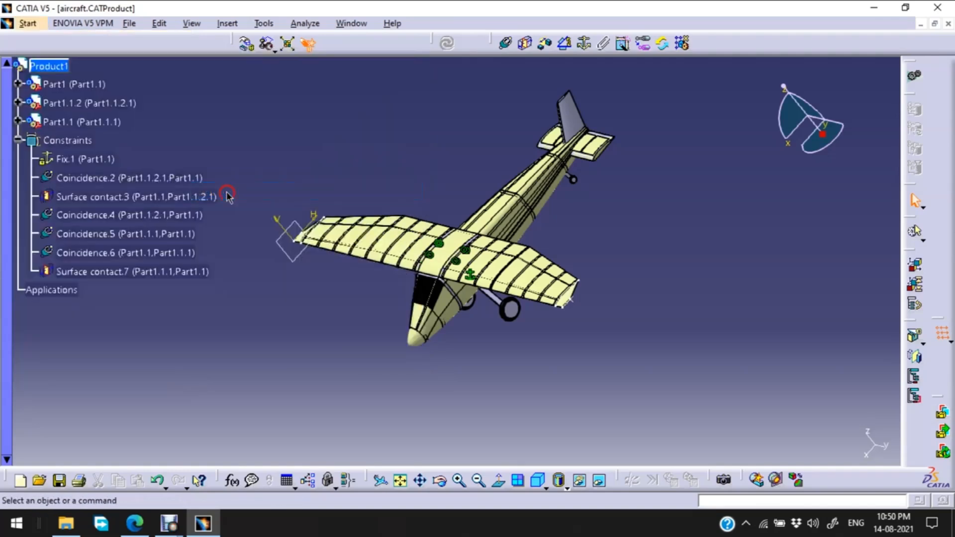
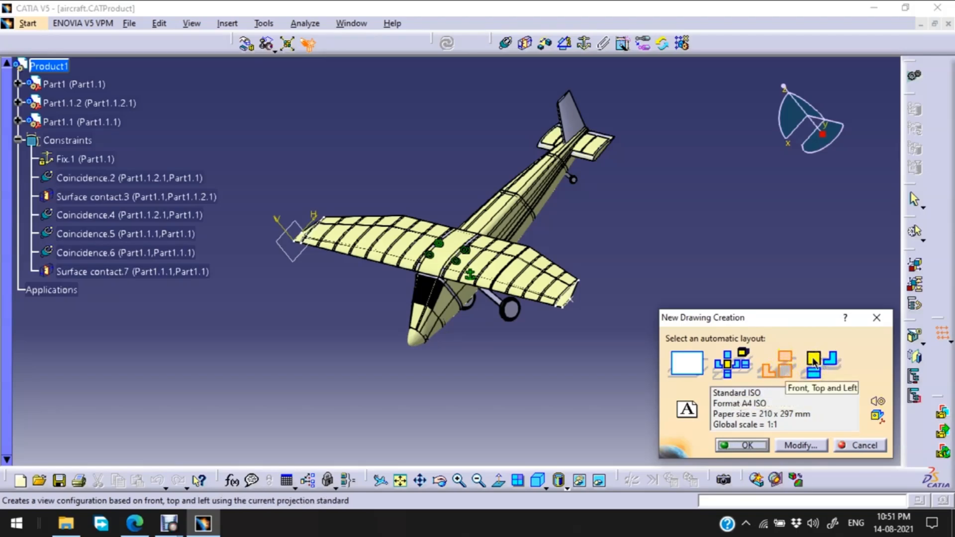
{"action": "left_click", "coordinate": [687, 367]}
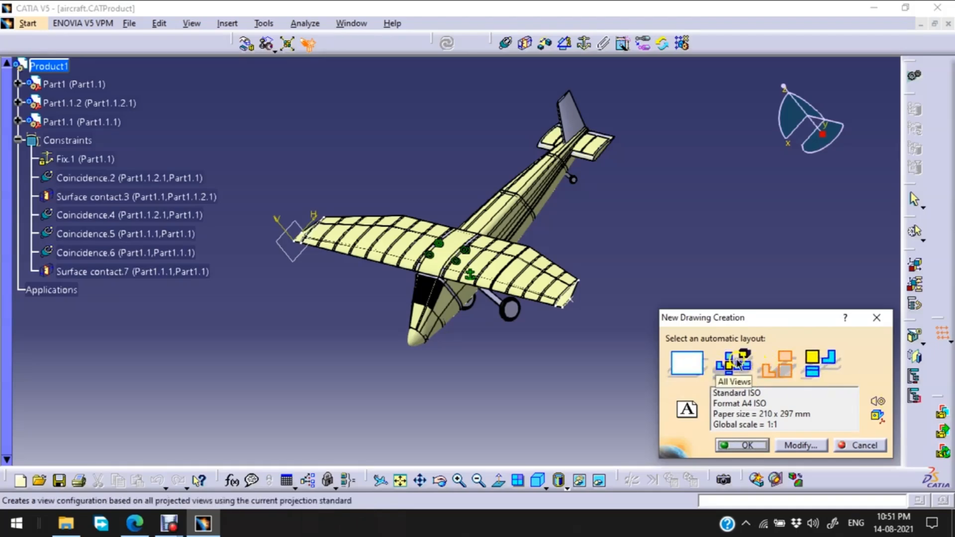
{"action": "left_click", "coordinate": [691, 367]}
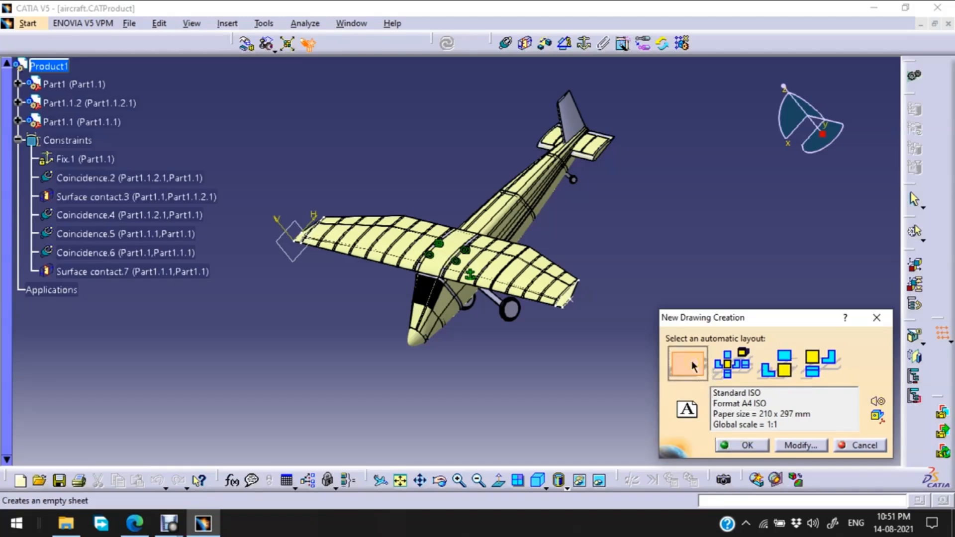
{"action": "left_click", "coordinate": [796, 422]}
{"action": "left_click", "coordinate": [806, 446]}
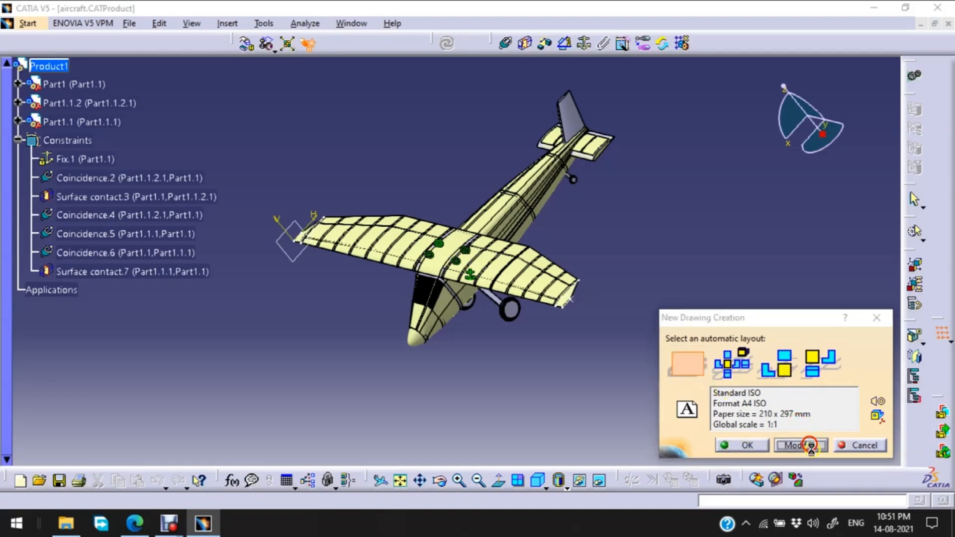
{"action": "left_click", "coordinate": [752, 336]}
{"action": "left_click", "coordinate": [755, 335]}
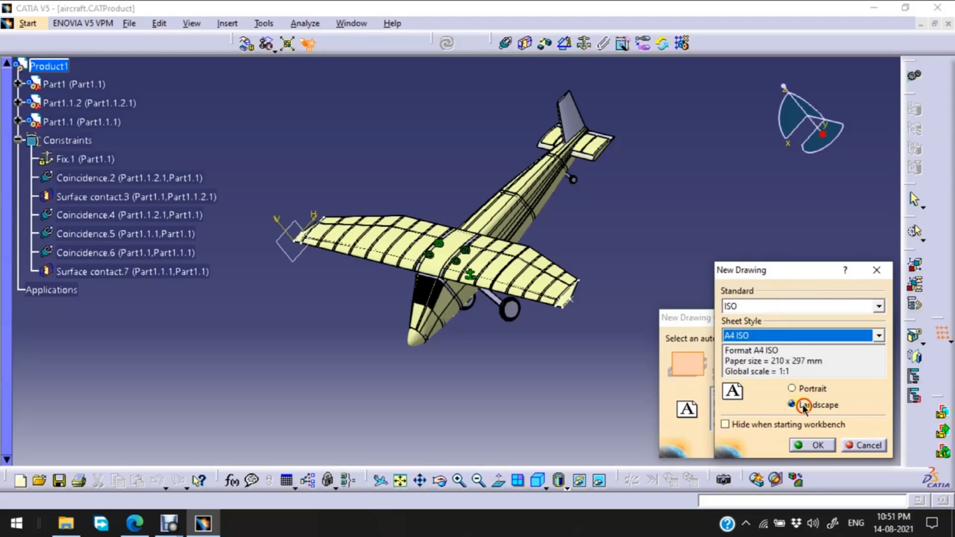
{"action": "left_click", "coordinate": [817, 445]}
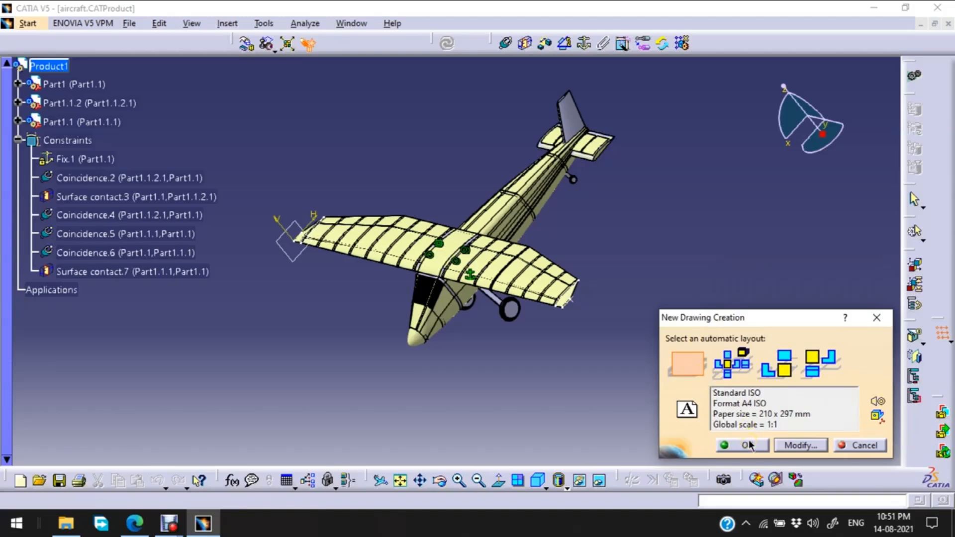
- Create the drawing with the automatic Front, Top and Left layout, and compare it with 3view.pdf in the browser
{"action": "left_click", "coordinate": [818, 366]}
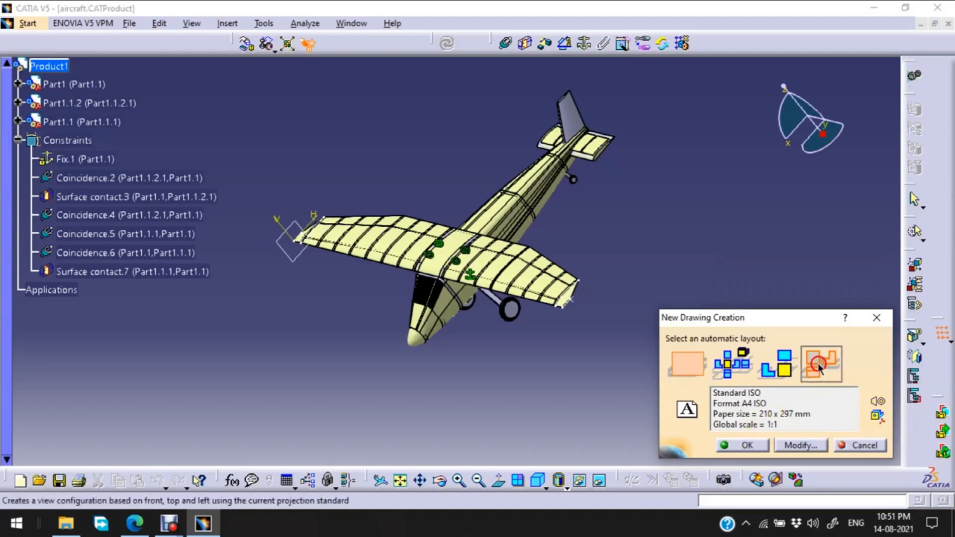
{"action": "left_click", "coordinate": [757, 446]}
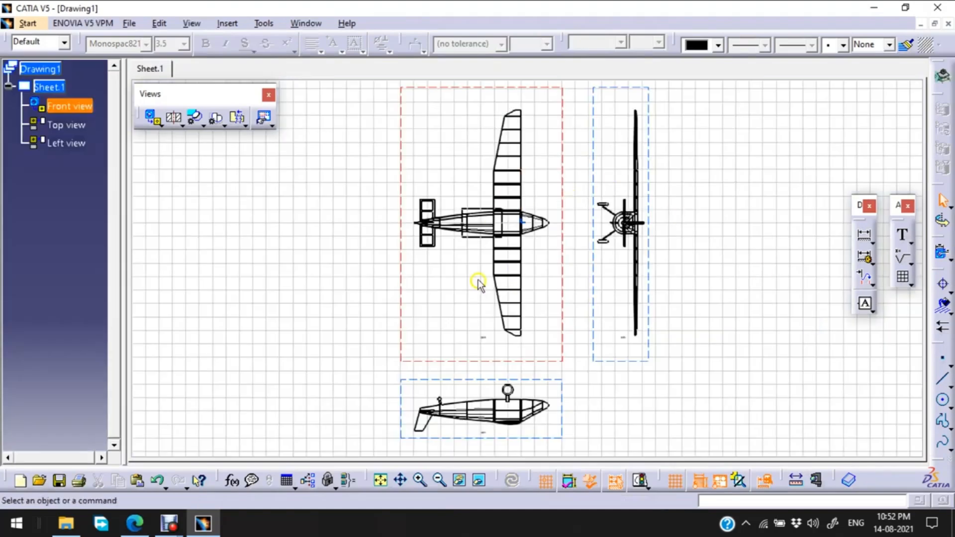
{"action": "left_click", "coordinate": [134, 525]}
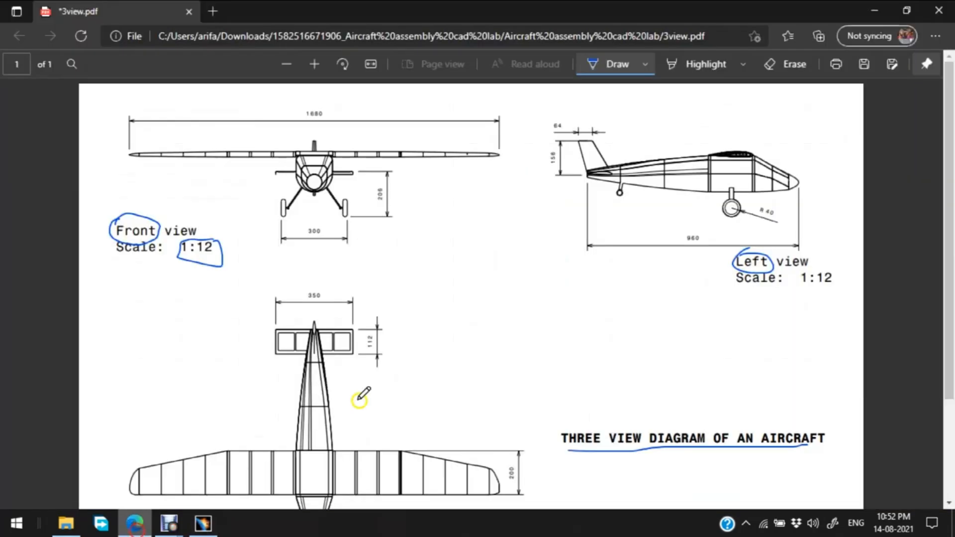
- Return to CATIA and close the automatically laid-out drawing without saving it
{"action": "left_click", "coordinate": [203, 523]}
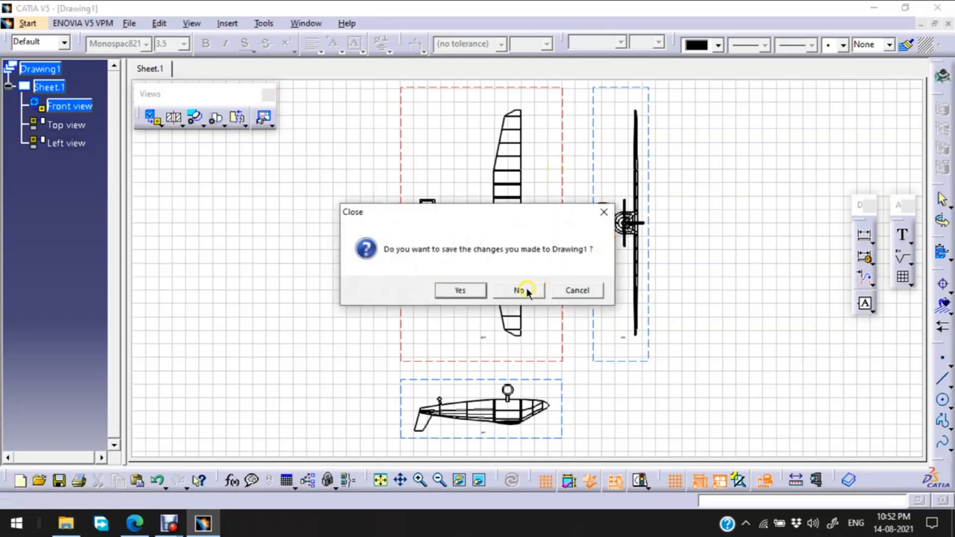
{"action": "left_click", "coordinate": [520, 290]}
{"action": "left_click", "coordinate": [800, 205]}
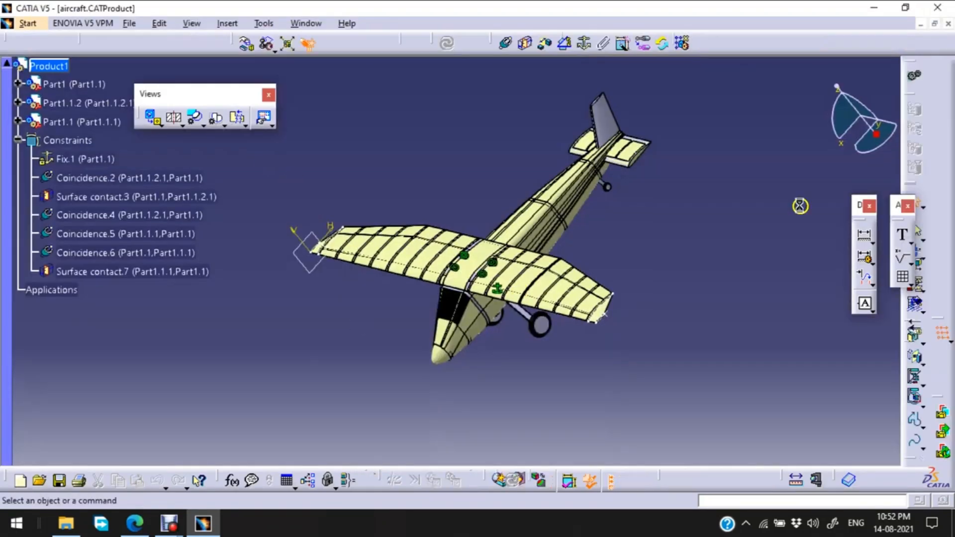
- Create a new Drafting drawing of the assembly with an empty A4 ISO sheet
{"action": "left_click", "coordinate": [158, 35]}
{"action": "left_click", "coordinate": [31, 24]}
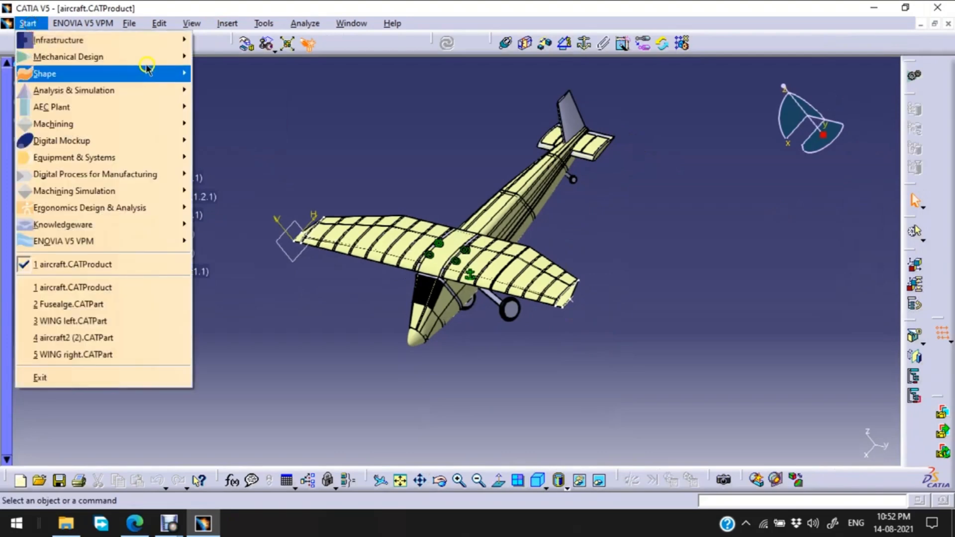
{"action": "mouse_move", "coordinate": [160, 56]}
{"action": "left_click", "coordinate": [263, 191]}
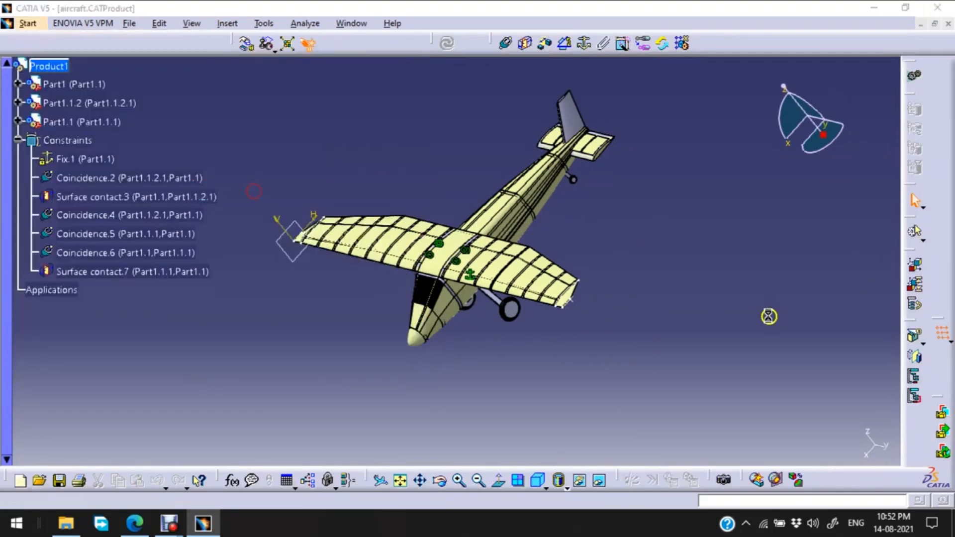
{"action": "left_click", "coordinate": [693, 363]}
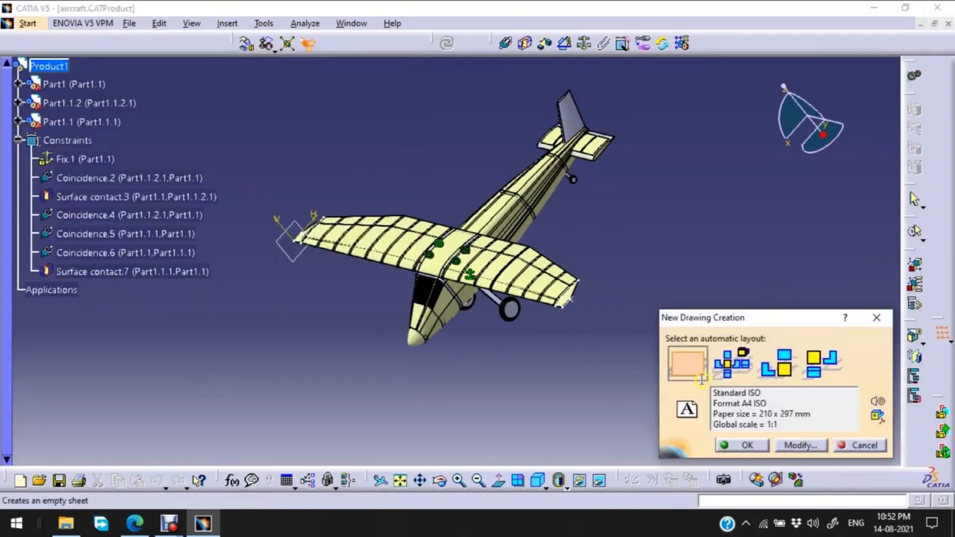
{"action": "left_click", "coordinate": [743, 445]}
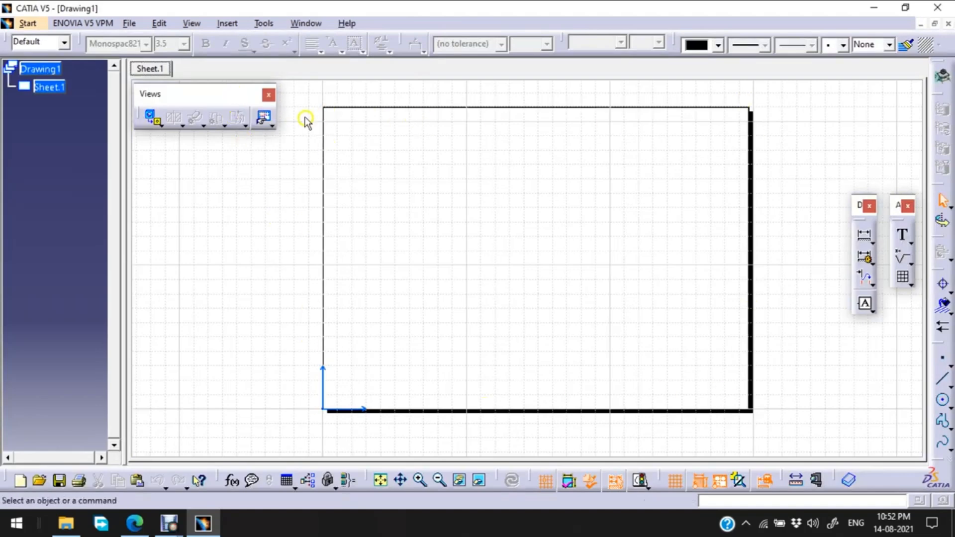
- Group the floating Views, Dimensioning and Annotations toolbars beside the sheet, with the Dimensioning toolbar laid out horizontally
{"action": "left_click_drag", "start_coordinate": [232, 103], "coordinate": [243, 105]}
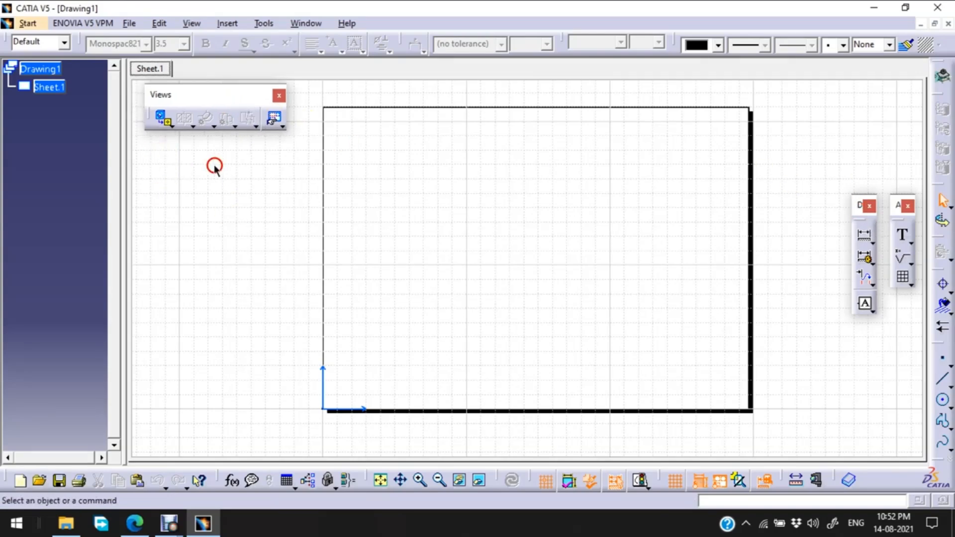
{"action": "left_click_drag", "start_coordinate": [860, 205], "coordinate": [214, 167]}
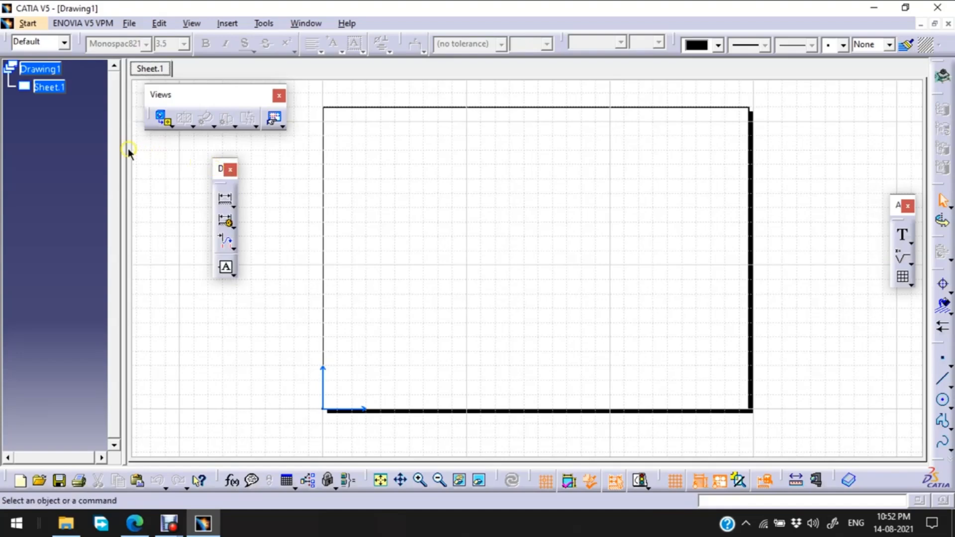
{"action": "left_click_drag", "start_coordinate": [128, 149], "coordinate": [129, 149], "text": "shift"}
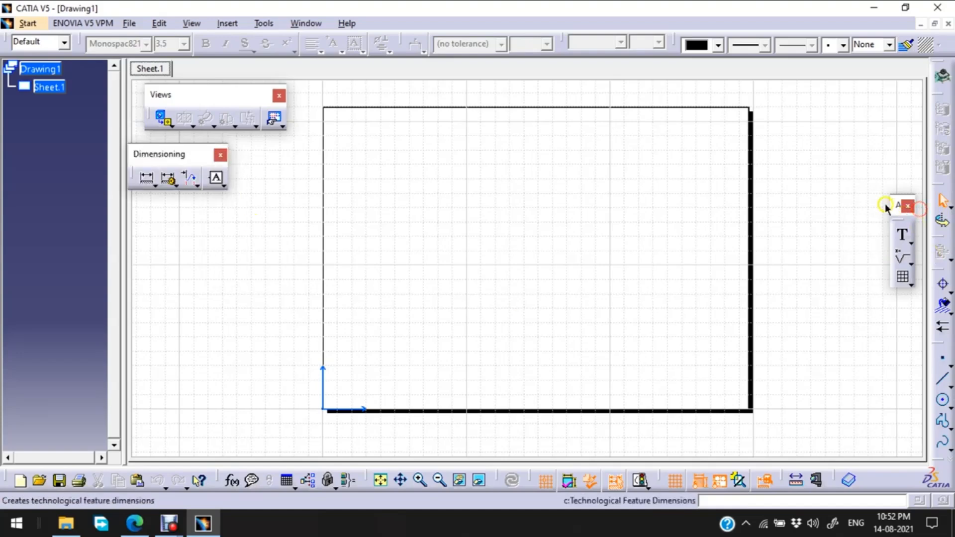
{"action": "mouse_move", "coordinate": [894, 205]}
{"action": "left_mouse_down"}
{"action": "mouse_move", "coordinate": [860, 183]}
{"action": "mouse_move", "coordinate": [147, 217]}
{"action": "left_mouse_up"}
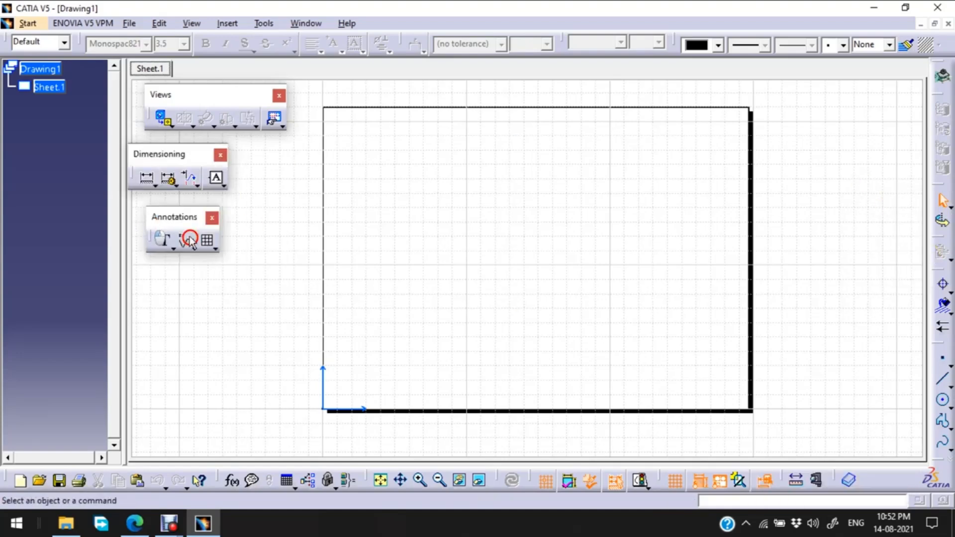
- Generate a front view on the sheet using the yz plane of Part1 in the aircraft assembly as the reference plane
{"action": "left_click", "coordinate": [163, 120]}
{"action": "left_click", "coordinate": [163, 120]}
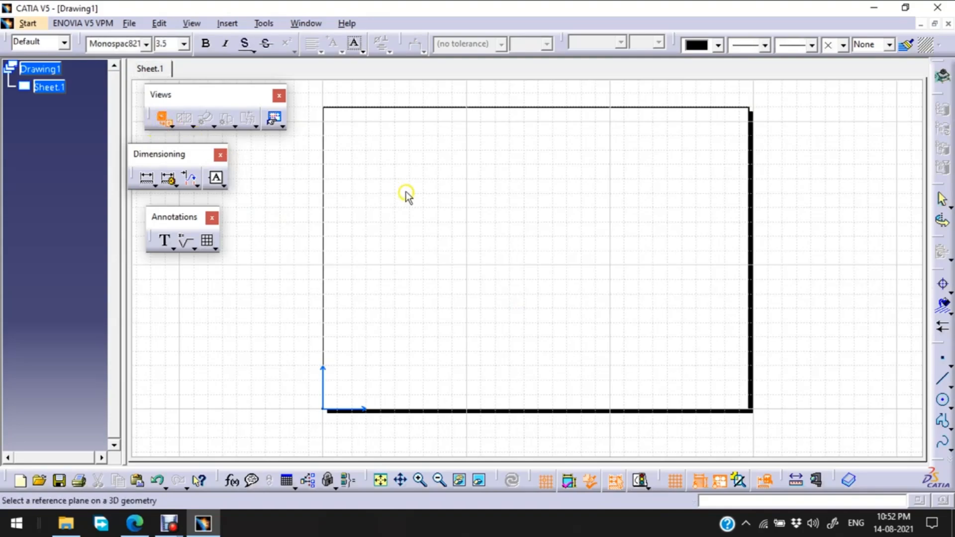
{"action": "left_click", "coordinate": [934, 24]}
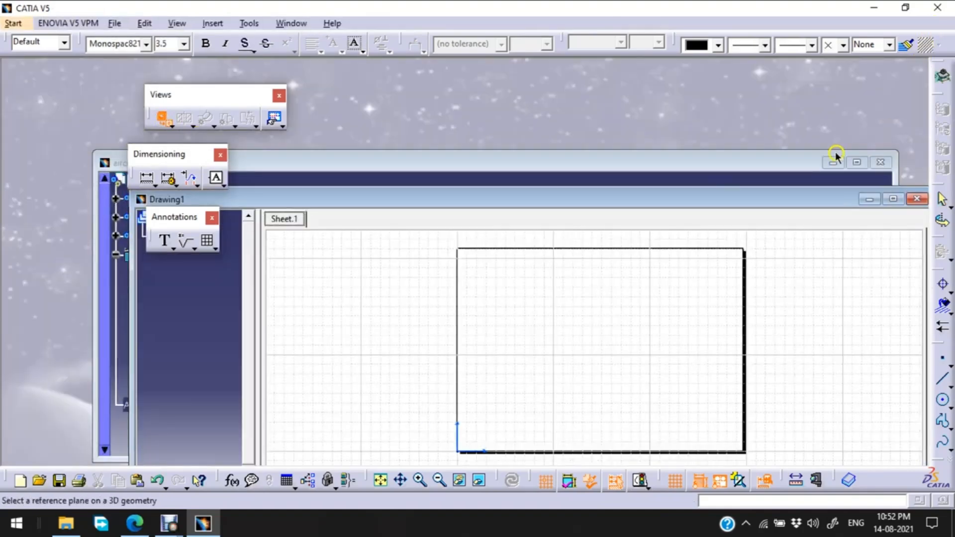
{"action": "left_click", "coordinate": [856, 163]}
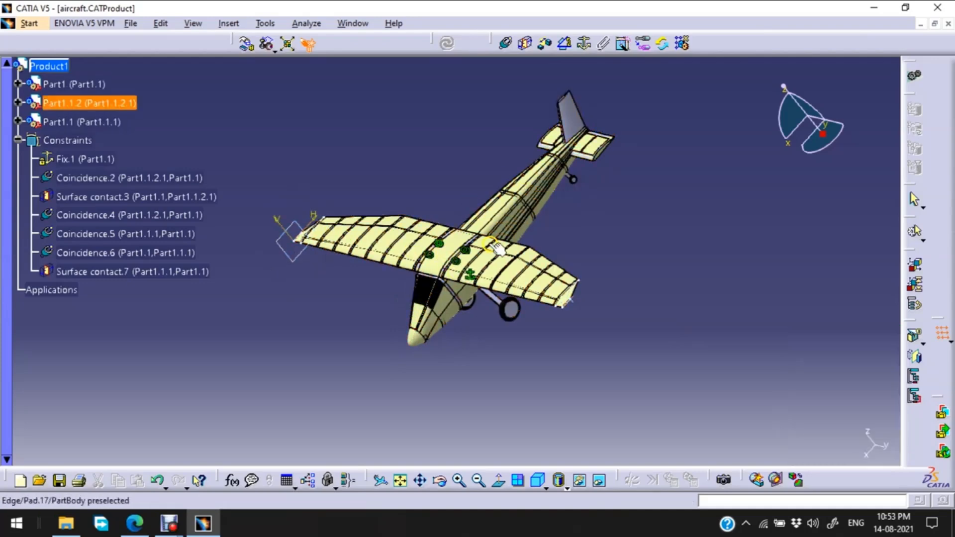
{"action": "left_click_drag", "start_coordinate": [17, 83], "coordinate": [7, 124]}
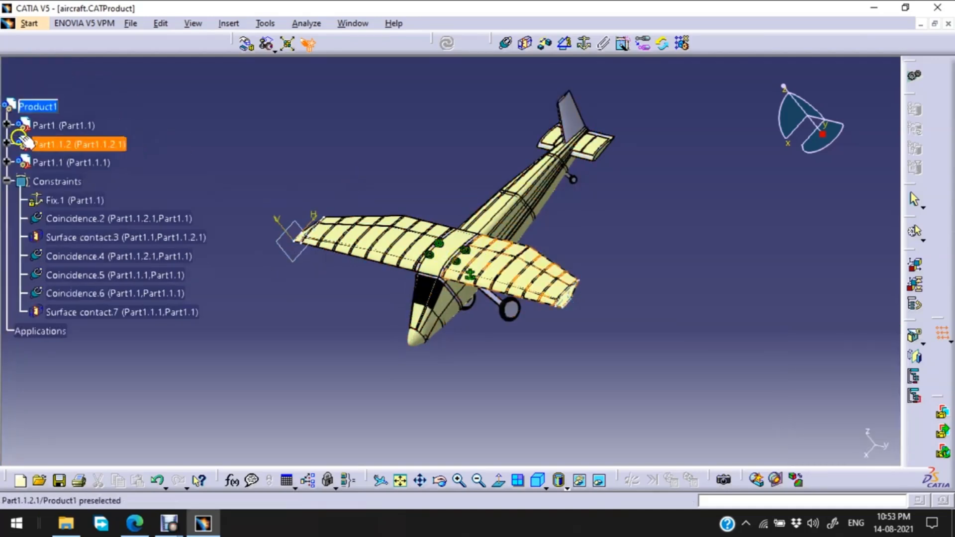
{"action": "left_click", "coordinate": [6, 124]}
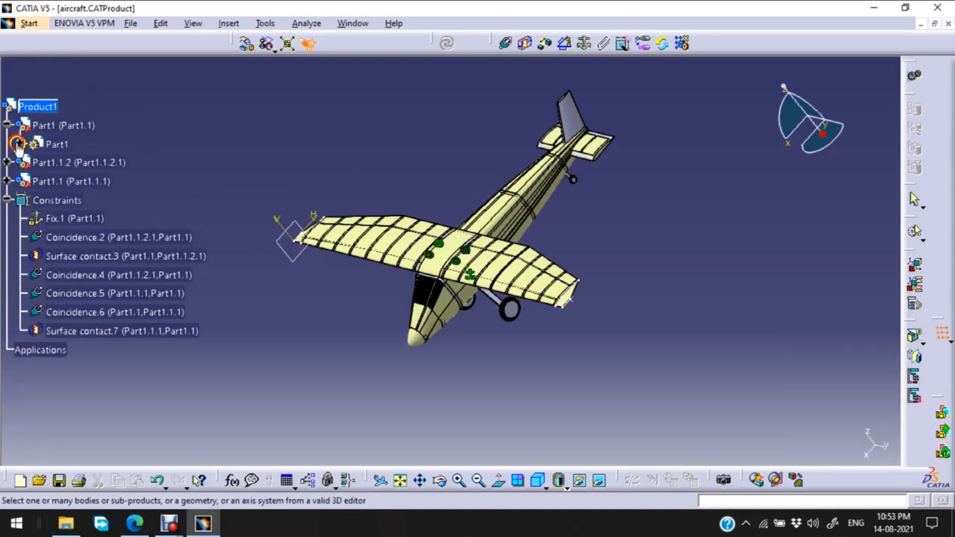
{"action": "left_click", "coordinate": [18, 144]}
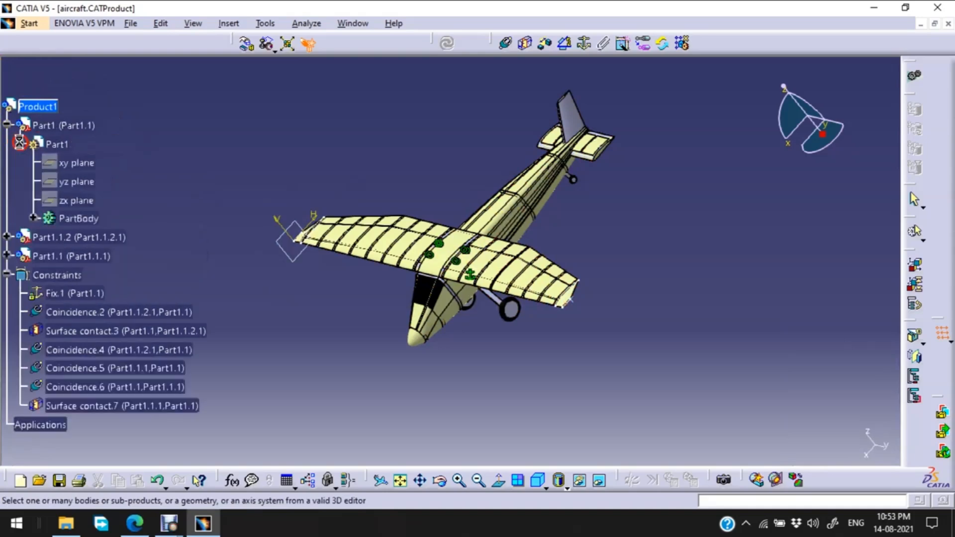
{"action": "left_click", "coordinate": [77, 182]}
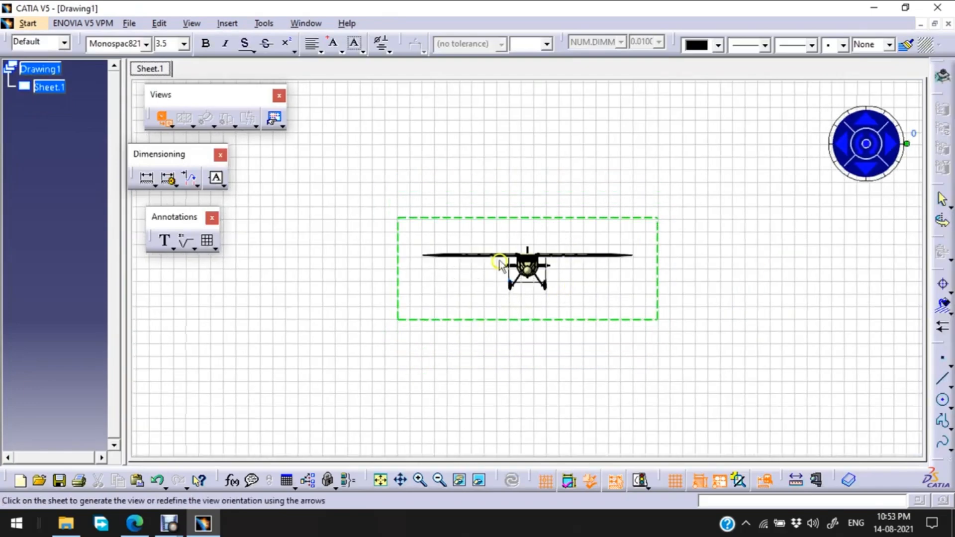
{"action": "left_click", "coordinate": [742, 290]}
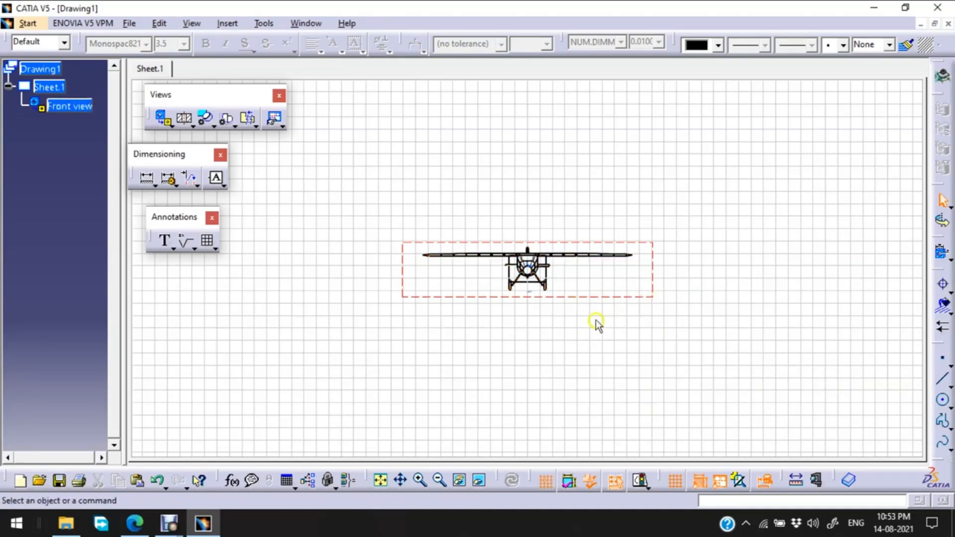
- Set the front view's scale to 1:12 in its properties, checking the scale against the reference 3view.pdf
{"action": "left_click", "coordinate": [582, 301]}
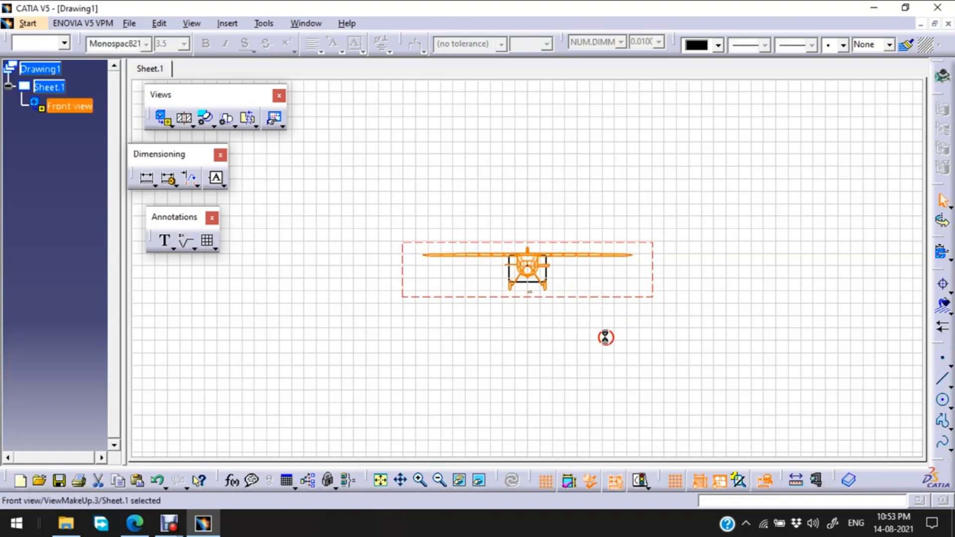
{"action": "right_click", "coordinate": [591, 301]}
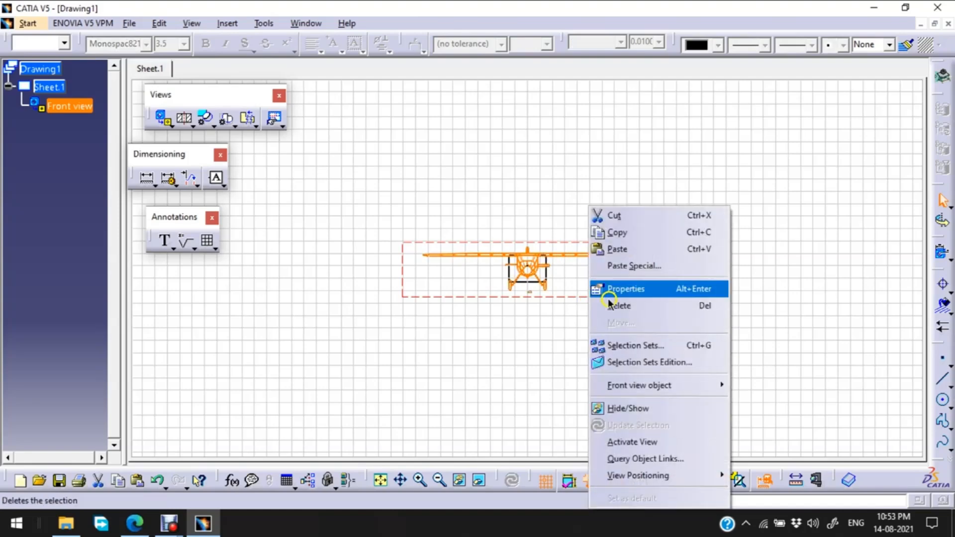
{"action": "left_click", "coordinate": [644, 290]}
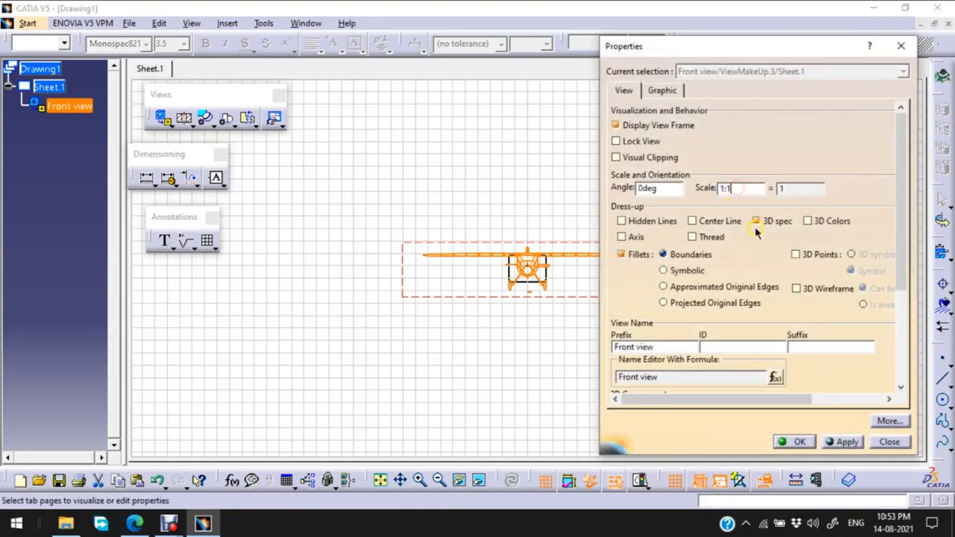
{"action": "type", "text": "2"}
{"action": "left_click", "coordinate": [134, 523]}
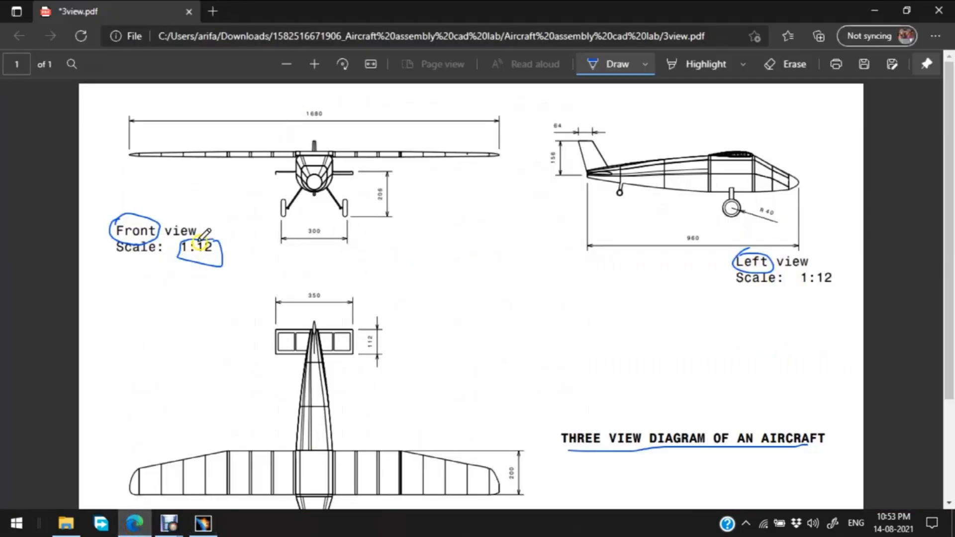
{"action": "left_click", "coordinate": [204, 512]}
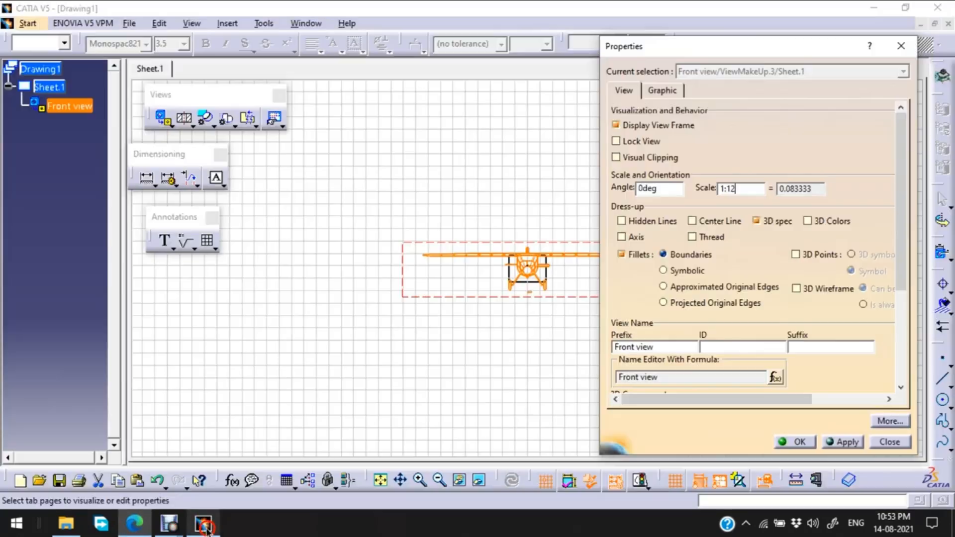
{"action": "left_click", "coordinate": [796, 440]}
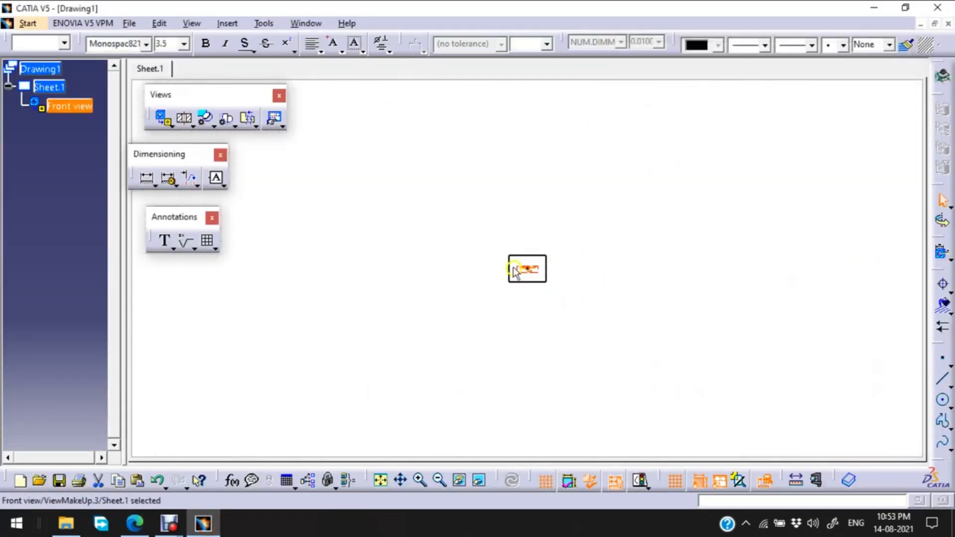
- Fit the whole sheet in the window and move the front view to the sheet's upper left area
{"action": "left_click", "coordinate": [380, 480]}
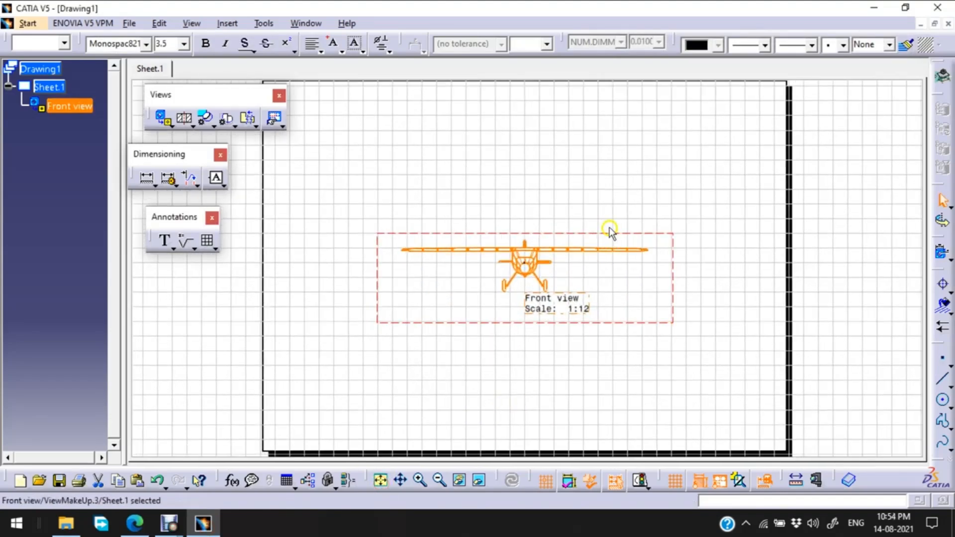
{"action": "left_click_drag", "start_coordinate": [618, 233], "coordinate": [551, 114]}
{"action": "left_click", "coordinate": [868, 225]}
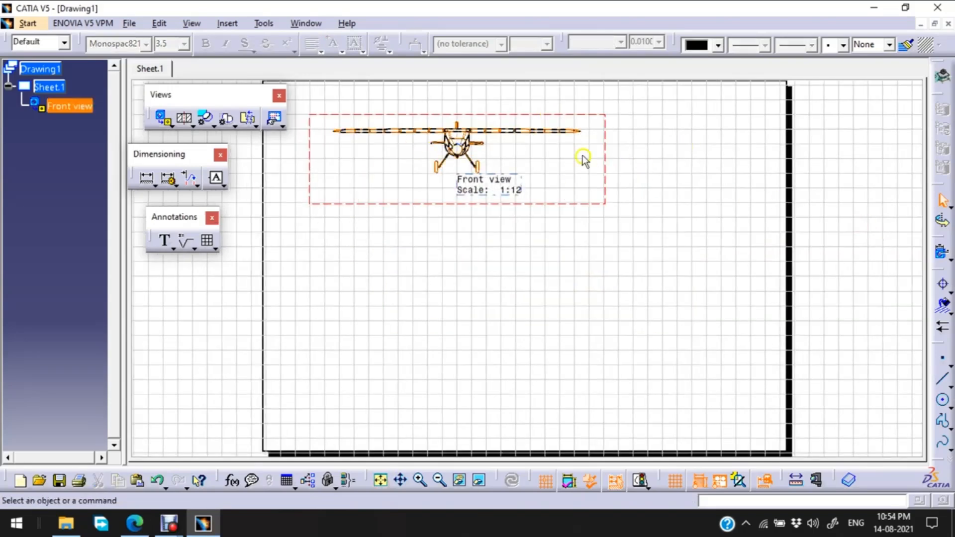
- Switch to the reference 3view.pdf, circle the left view and add a check mark beside the top view
{"action": "left_click", "coordinate": [158, 521]}
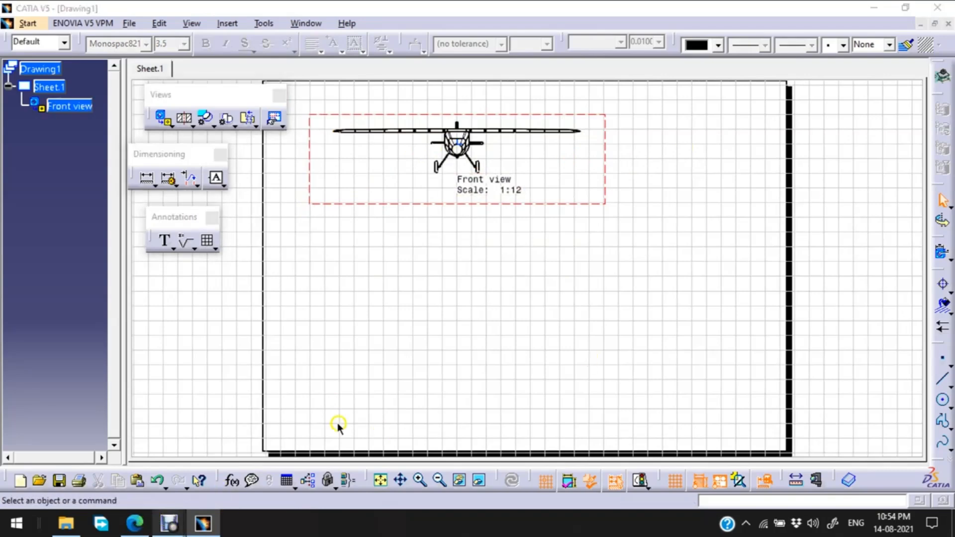
{"action": "left_click", "coordinate": [144, 521]}
{"action": "left_click", "coordinate": [203, 523]}
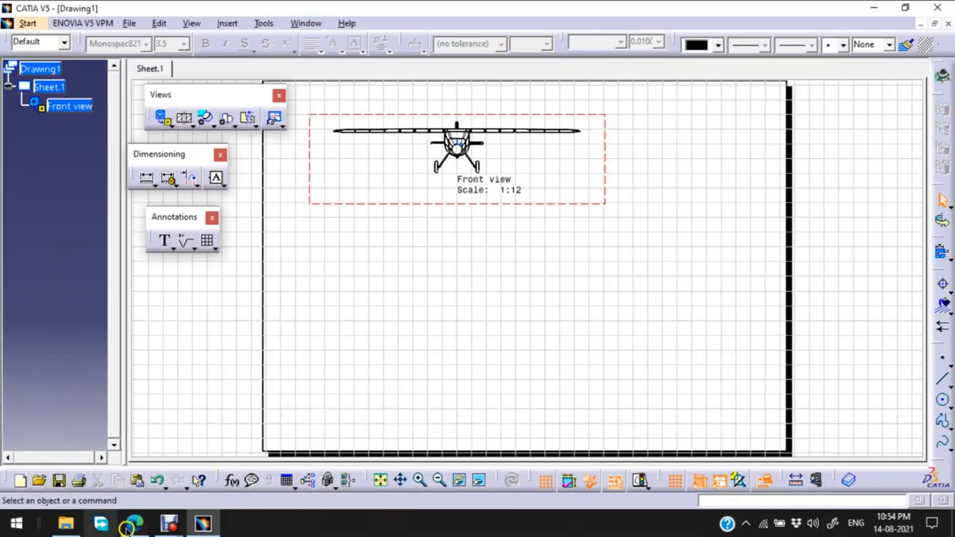
{"action": "key", "text": "alt+Tab"}
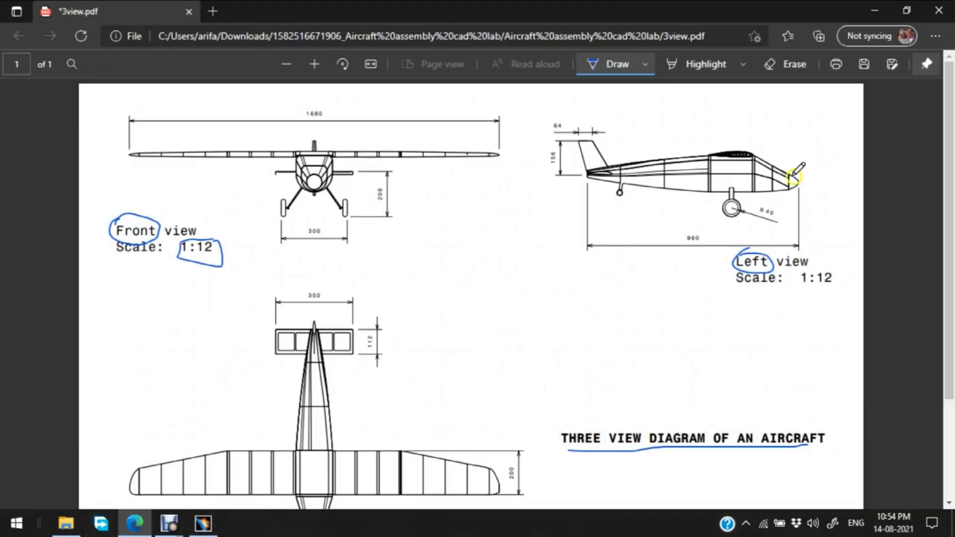
{"action": "mouse_move", "coordinate": [628, 103]}
{"action": "left_mouse_down"}
{"action": "mouse_move", "coordinate": [745, 275]}
{"action": "mouse_move", "coordinate": [642, 113]}
{"action": "left_mouse_up"}
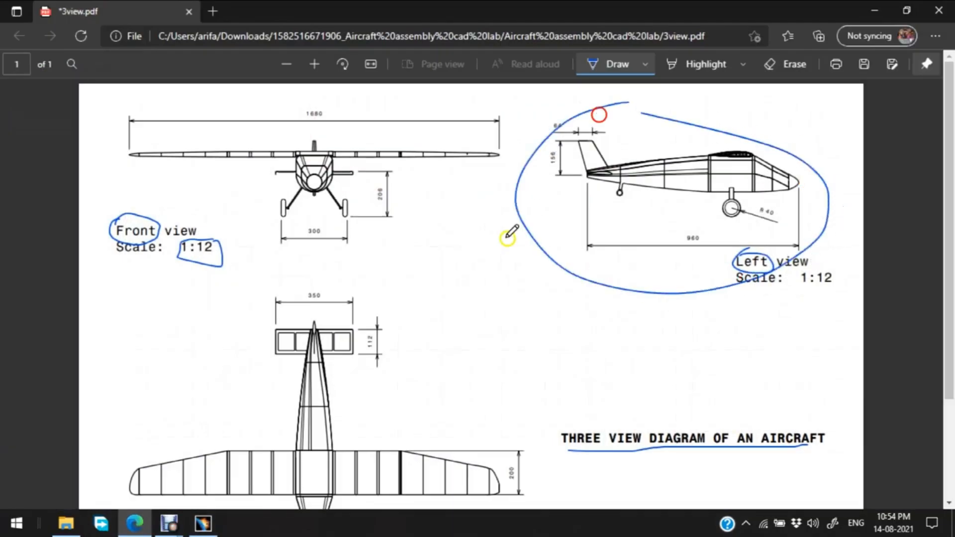
{"action": "left_click_drag", "start_coordinate": [396, 389], "coordinate": [504, 368]}
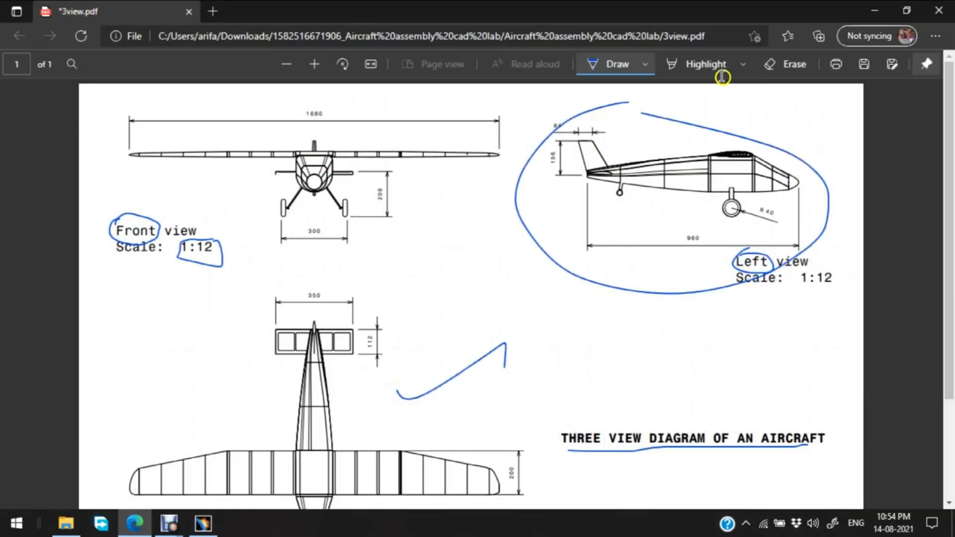
- Erase the circle around the left view in the PDF and mark that view with a check mark instead
{"action": "left_click", "coordinate": [793, 61]}
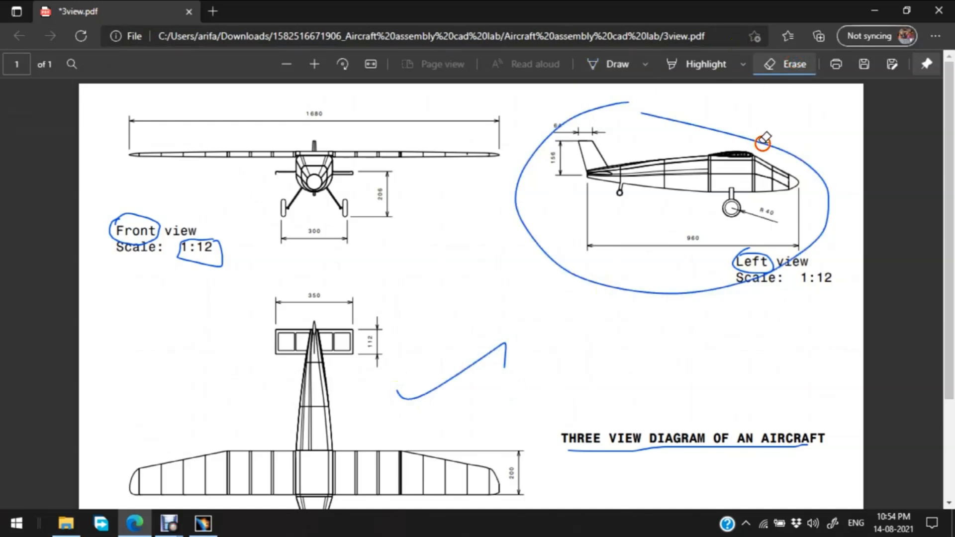
{"action": "left_click", "coordinate": [742, 134]}
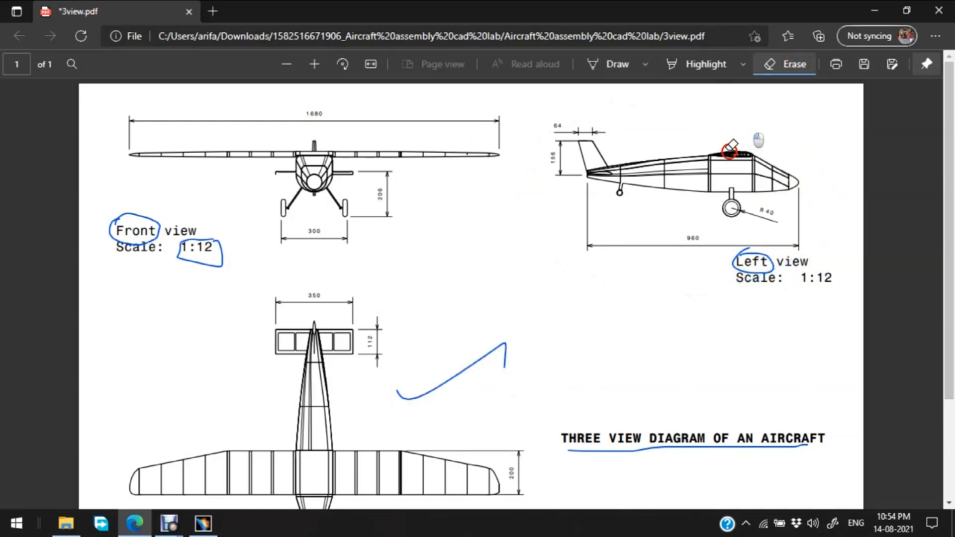
{"action": "left_click", "coordinate": [617, 63]}
{"action": "left_click_drag", "start_coordinate": [757, 134], "coordinate": [806, 123]}
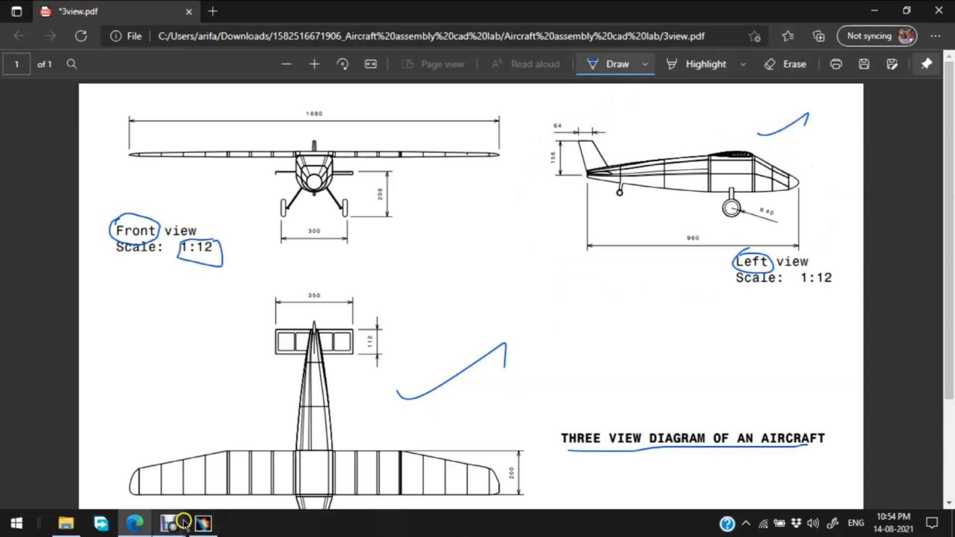
- Return to CATIA and project a left view from the front view, placing it to the right of the front view
{"action": "left_click", "coordinate": [202, 525]}
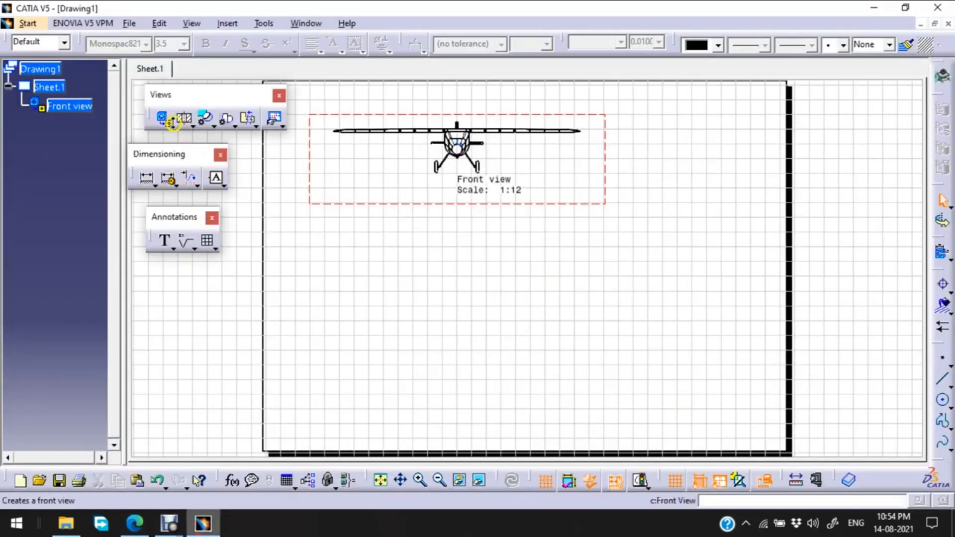
{"action": "left_click", "coordinate": [169, 124]}
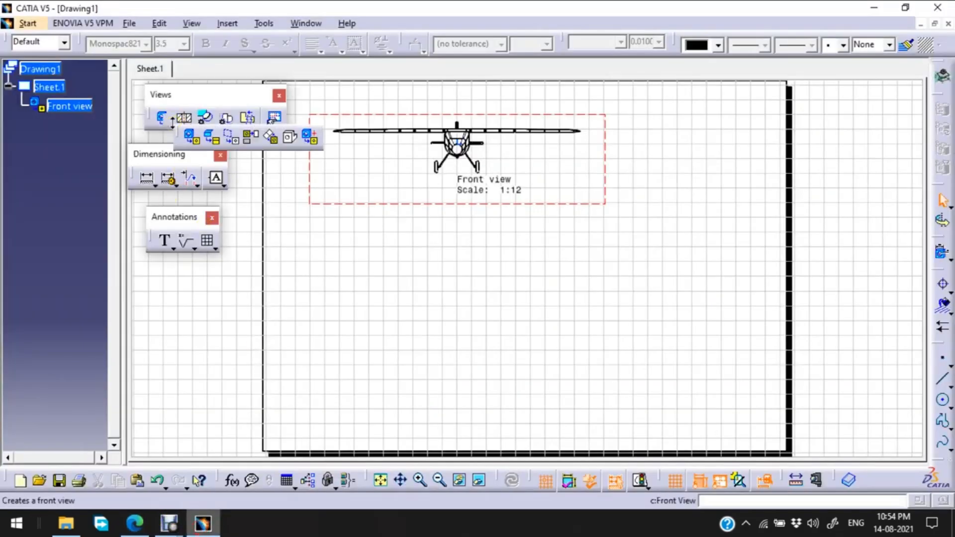
{"action": "left_click", "coordinate": [249, 138]}
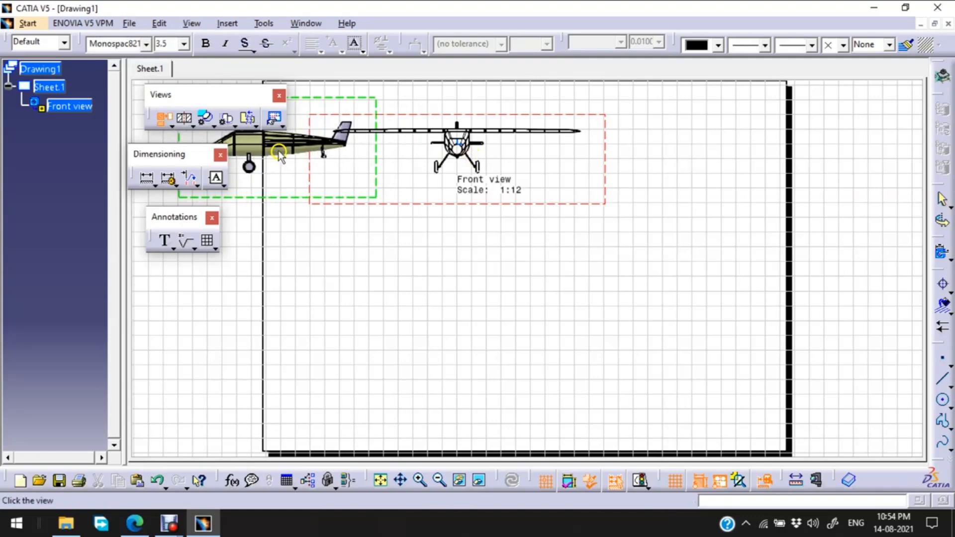
{"action": "left_click", "coordinate": [690, 168]}
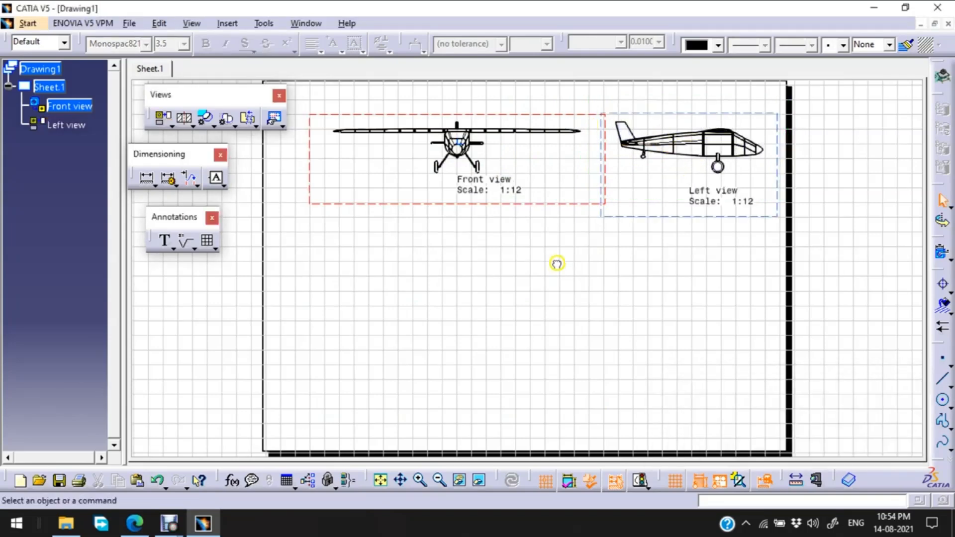
- Shift the front view slightly left and the left view slightly right so their frames no longer overlap
{"action": "left_click", "coordinate": [556, 204]}
{"action": "left_click_drag", "start_coordinate": [555, 204], "coordinate": [530, 205]}
{"action": "left_click", "coordinate": [625, 221]}
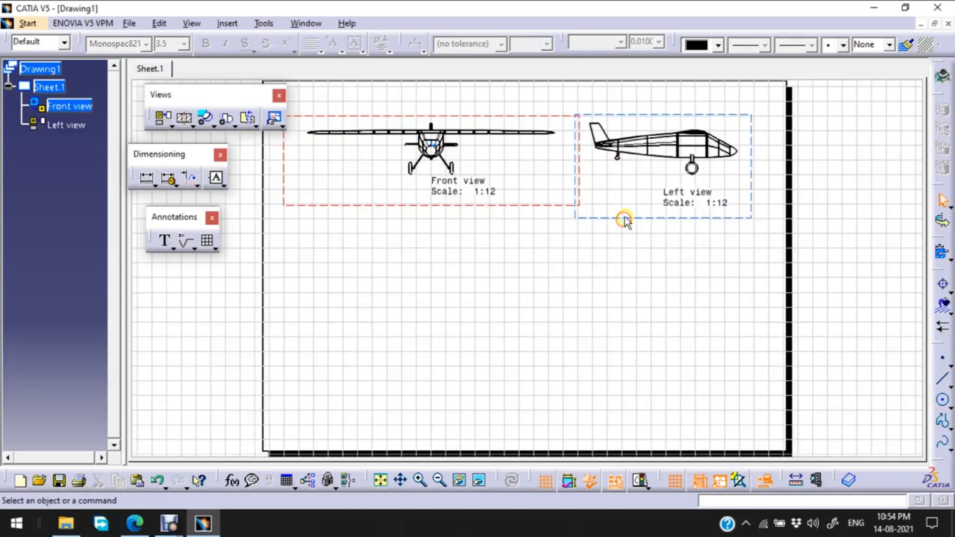
{"action": "left_click", "coordinate": [630, 216]}
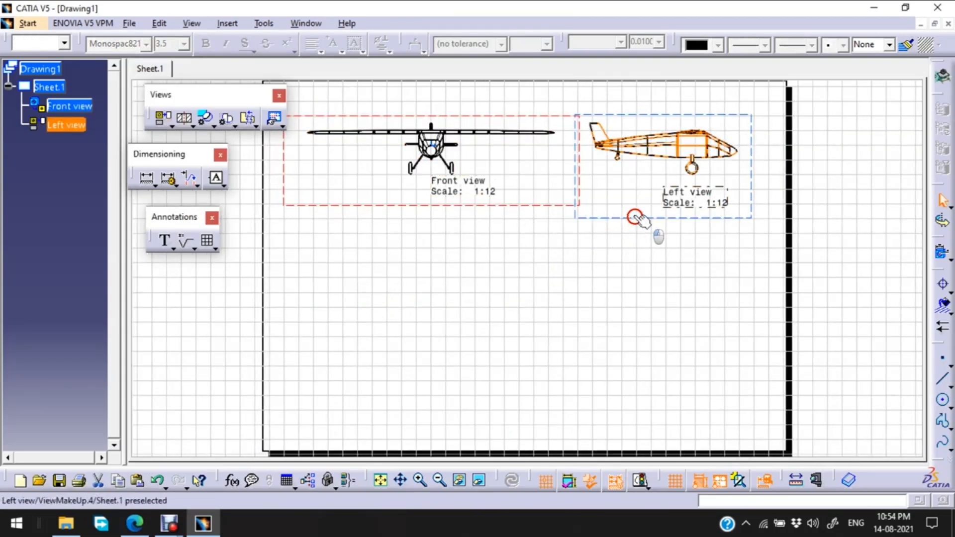
{"action": "left_click_drag", "start_coordinate": [639, 216], "coordinate": [657, 219]}
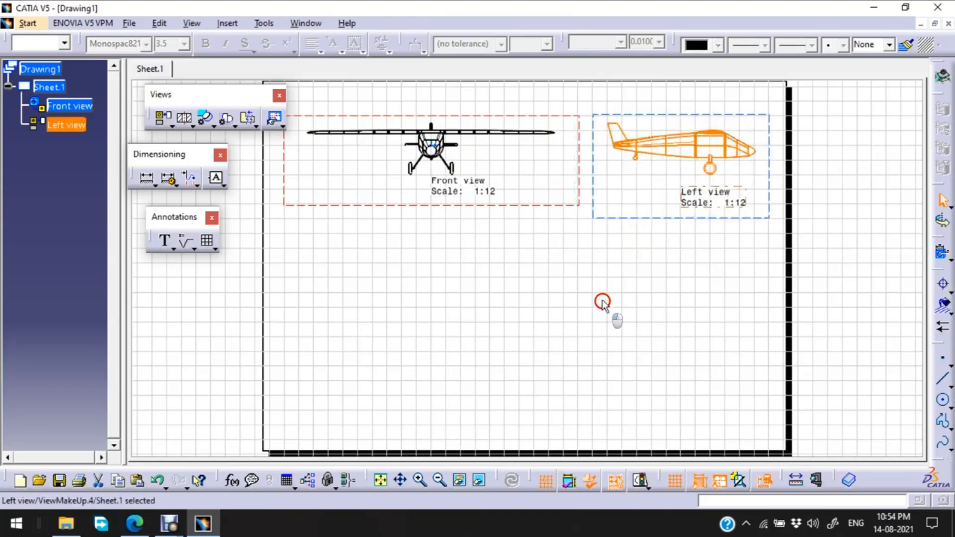
{"action": "left_click", "coordinate": [282, 459]}
- Check the top view in 3view.pdf, return to CATIA and project a top view below the front view
{"action": "left_click", "coordinate": [134, 523]}
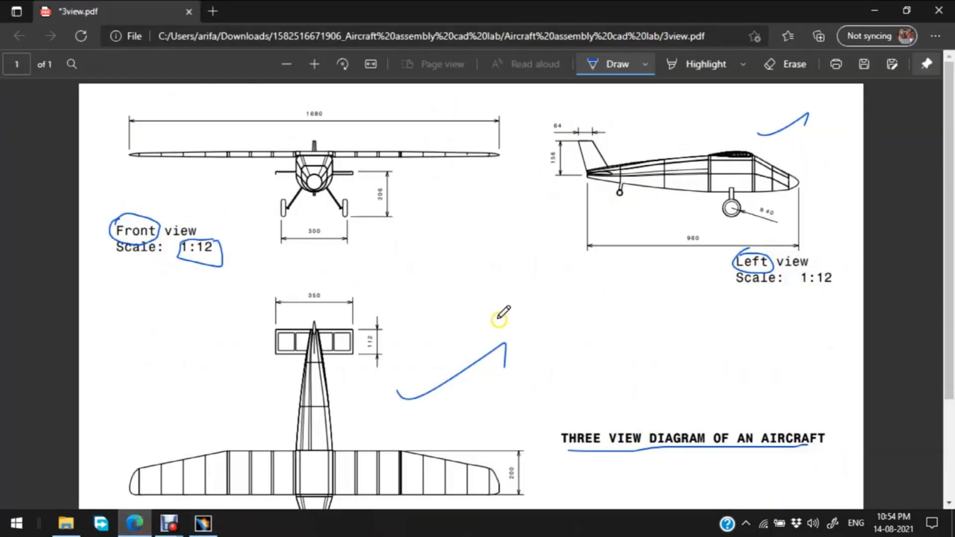
{"action": "scroll", "coordinate": [500, 316], "scroll_direction": "down", "scroll_amount": 3}
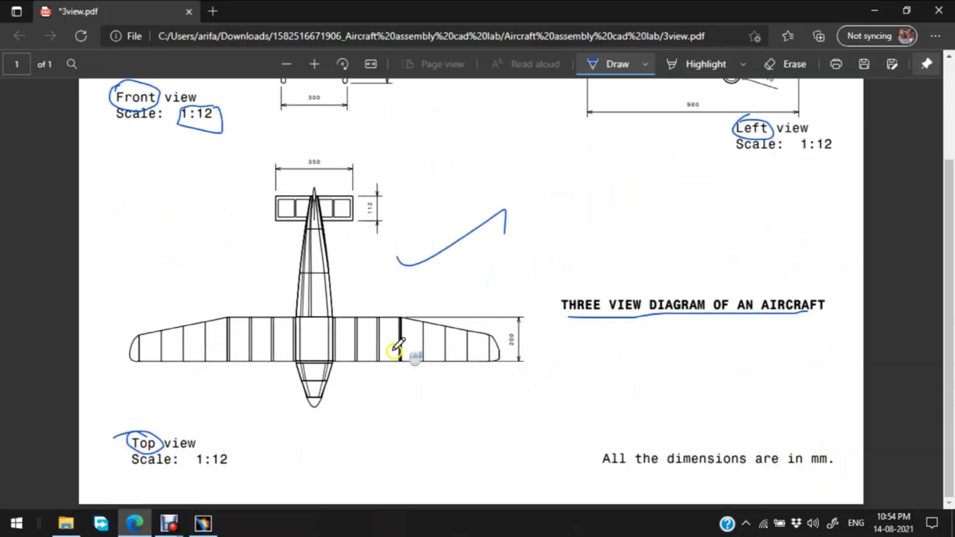
{"action": "left_click", "coordinate": [184, 525]}
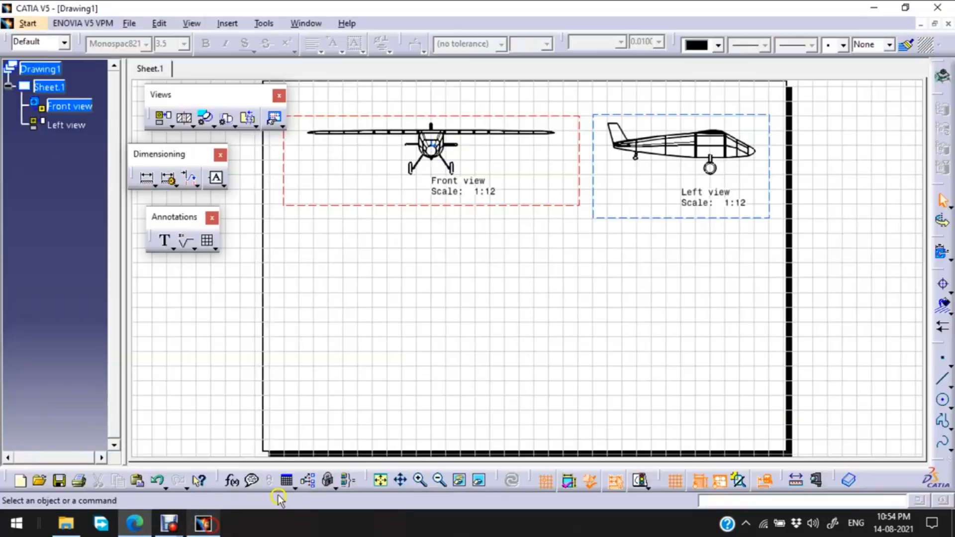
{"action": "left_click", "coordinate": [161, 120]}
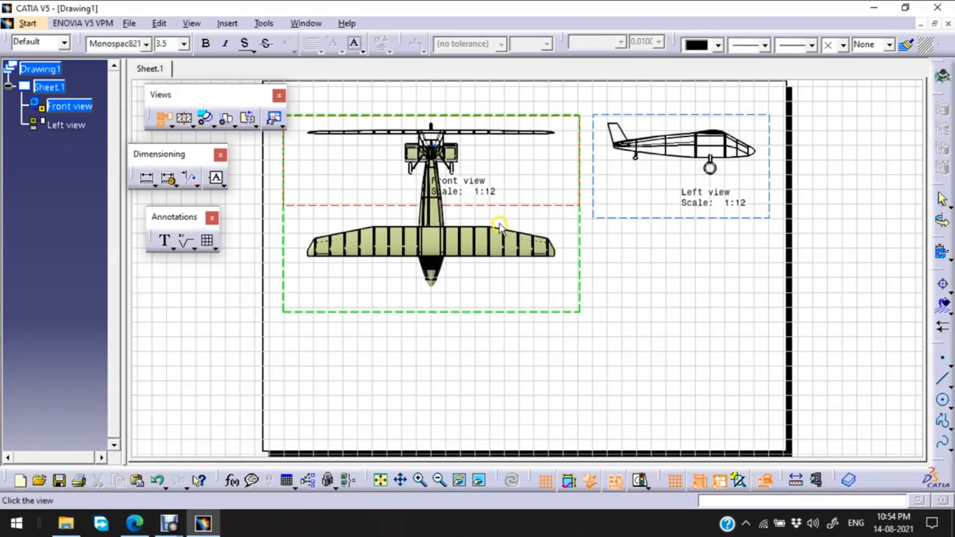
{"action": "left_click", "coordinate": [491, 325]}
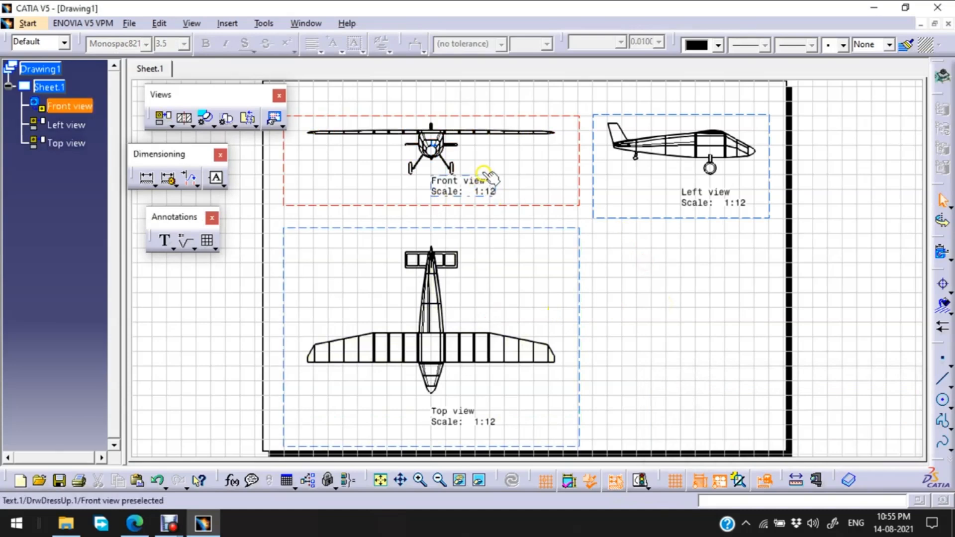
- Move the name and scale labels of the front and top views to the lower left of their view frames
{"action": "left_click_drag", "start_coordinate": [490, 177], "coordinate": [366, 173]}
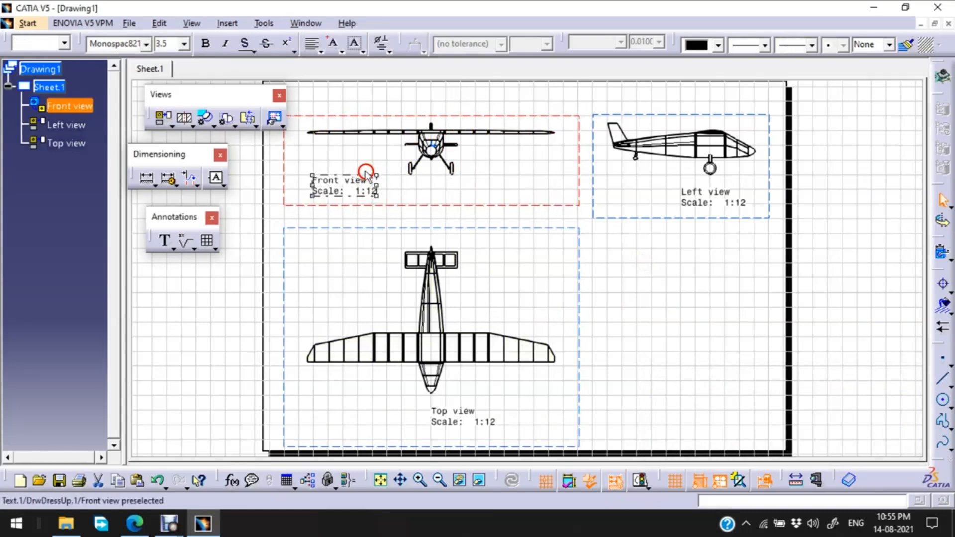
{"action": "left_click", "coordinate": [479, 405]}
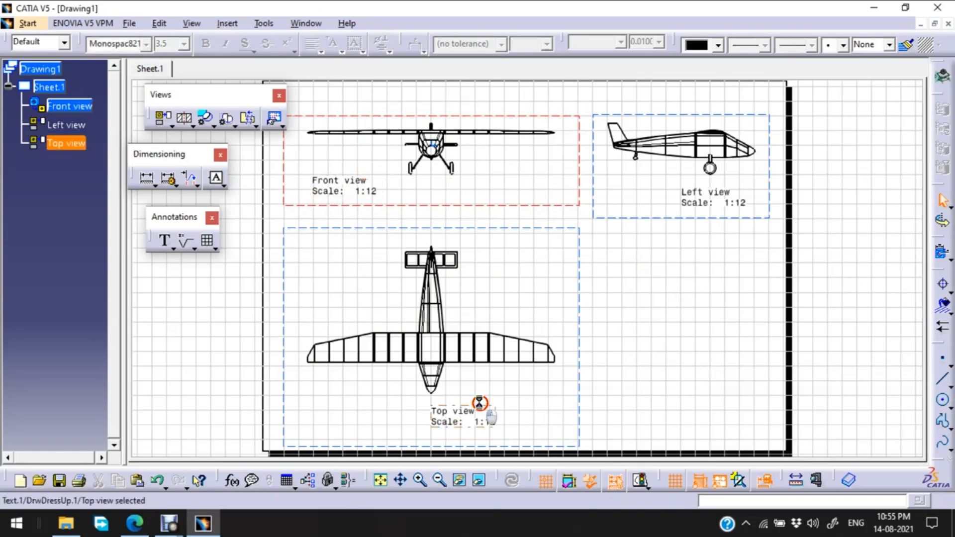
{"action": "left_click_drag", "start_coordinate": [480, 404], "coordinate": [354, 402]}
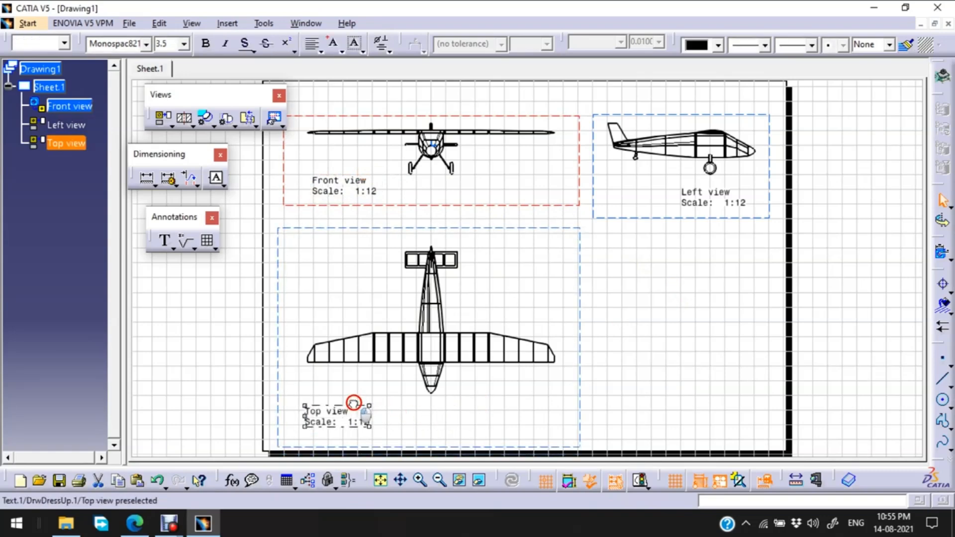
{"action": "left_click", "coordinate": [727, 359]}
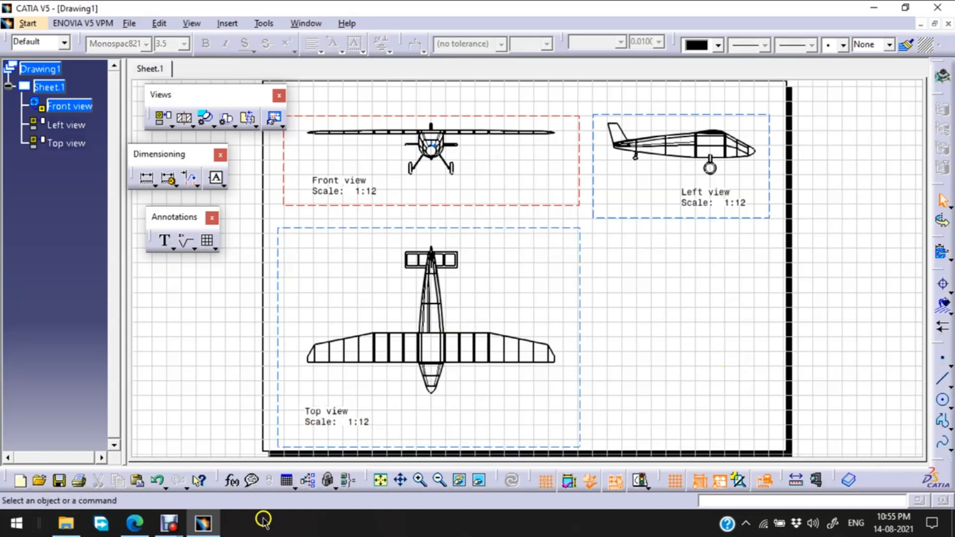
- Switch to 3view.pdf and tick the front view's wingspan, landing gear height and wheel spacing dimensions
{"action": "left_click", "coordinate": [124, 521]}
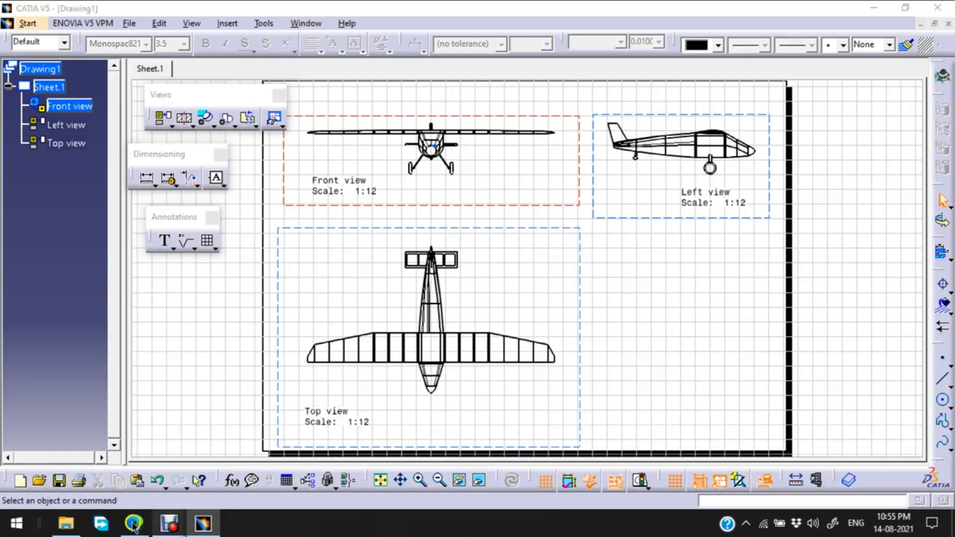
{"action": "scroll", "coordinate": [326, 247], "scroll_direction": "up", "scroll_amount": 3}
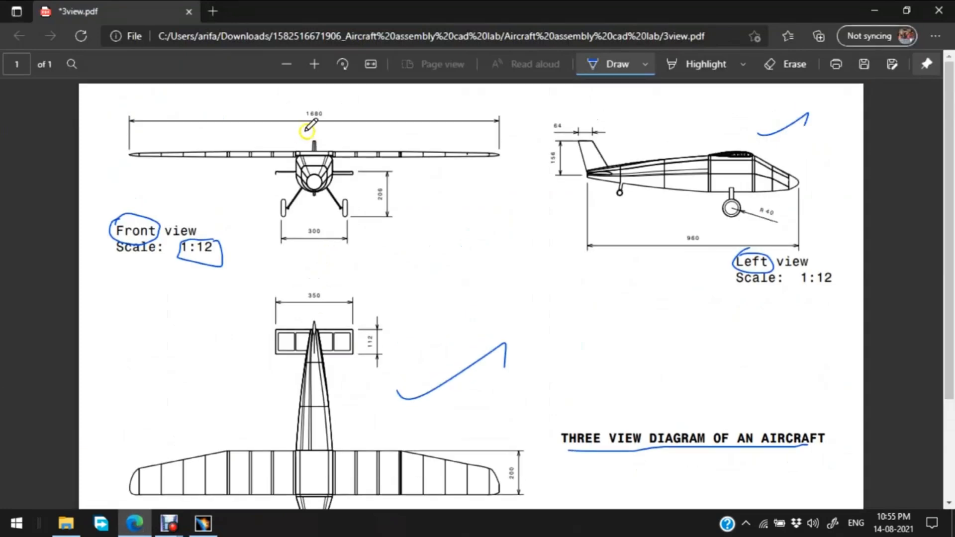
{"action": "left_click_drag", "start_coordinate": [327, 113], "coordinate": [344, 103]}
{"action": "left_click_drag", "start_coordinate": [391, 202], "coordinate": [408, 190]}
{"action": "left_click_drag", "start_coordinate": [324, 227], "coordinate": [334, 216]}
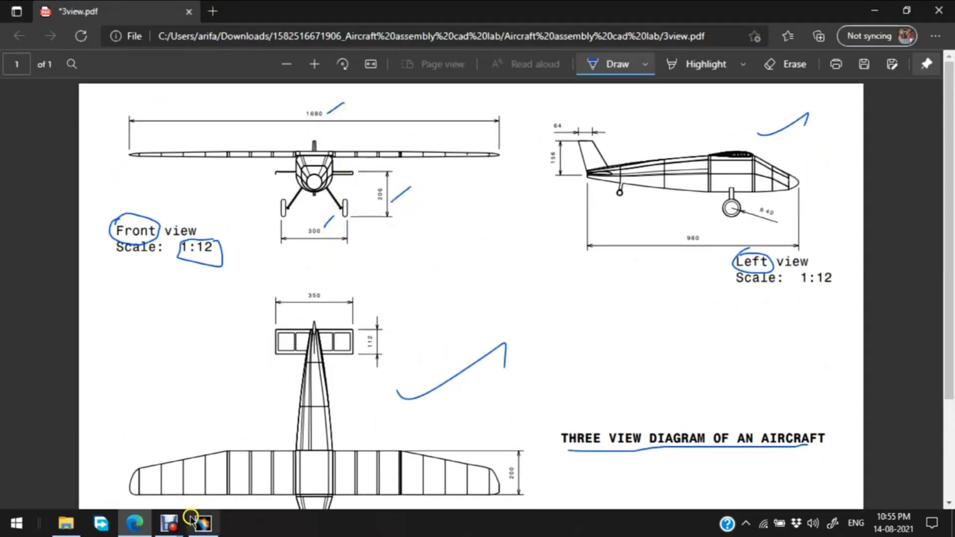
- Switch to CATIA and display the dimension creation commands as a floating Dimensions toolbar
{"action": "mouse_move", "coordinate": [203, 528]}
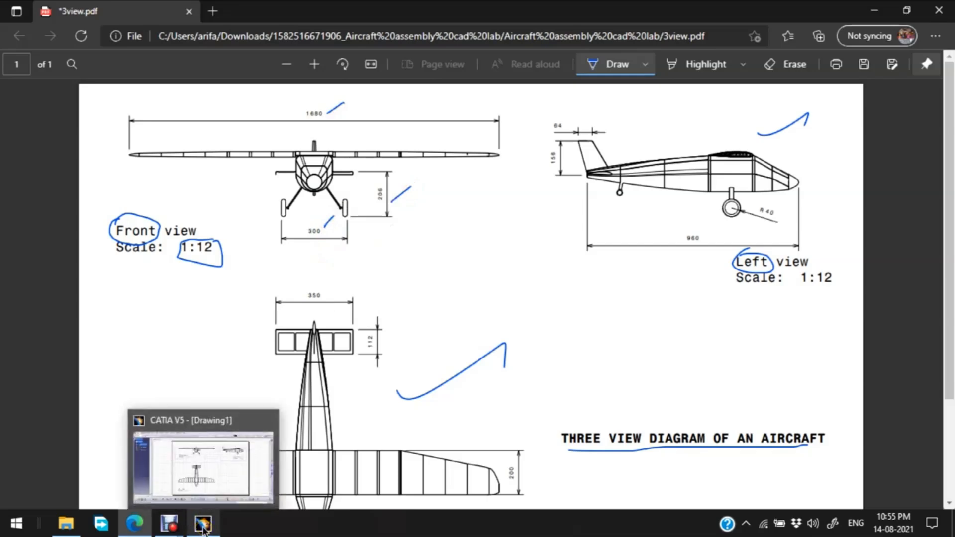
{"action": "left_click", "coordinate": [208, 528]}
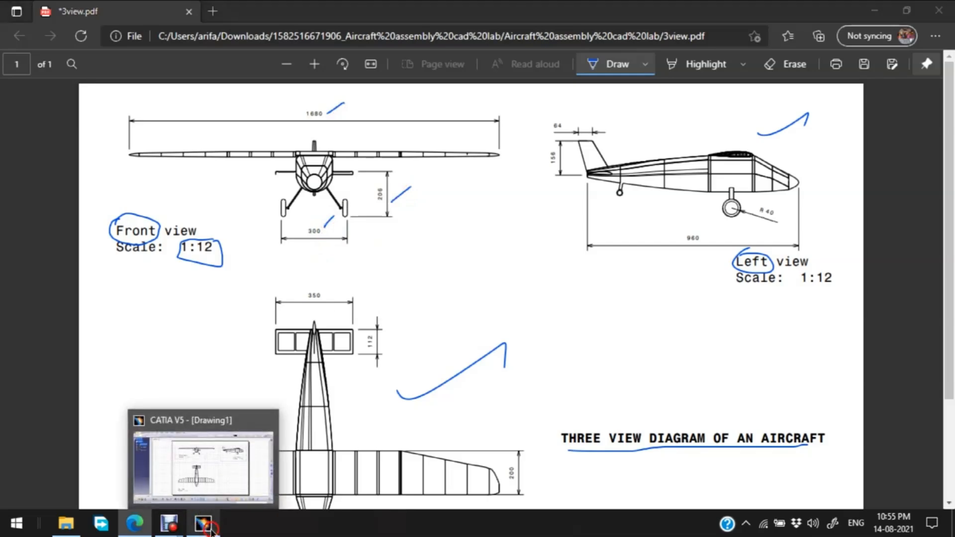
{"action": "left_click_drag", "start_coordinate": [153, 180], "coordinate": [162, 194]}
{"action": "left_click_drag", "start_coordinate": [8, 328], "coordinate": [10, 329]}
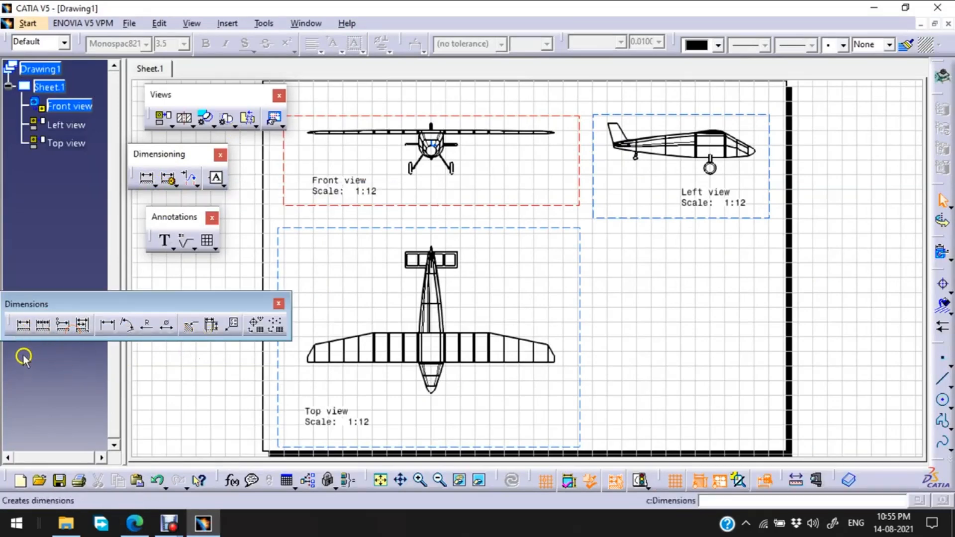
- Start a dimension in the front view from the short vertical edge at the right wing tip
{"action": "left_click", "coordinate": [24, 326]}
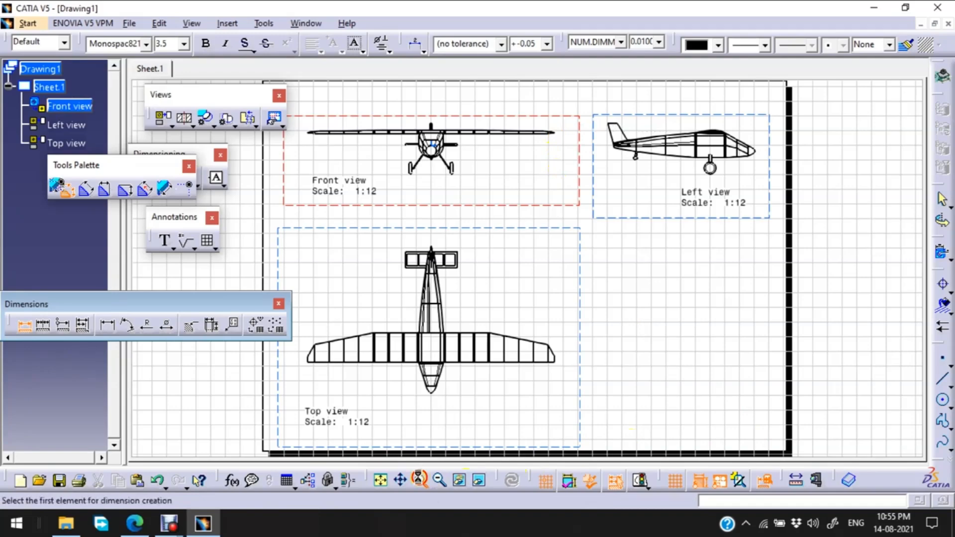
{"action": "left_click", "coordinate": [420, 479]}
{"action": "left_click", "coordinate": [423, 481]}
{"action": "scroll", "coordinate": [671, 261], "scroll_direction": "up", "scroll_amount": 3}
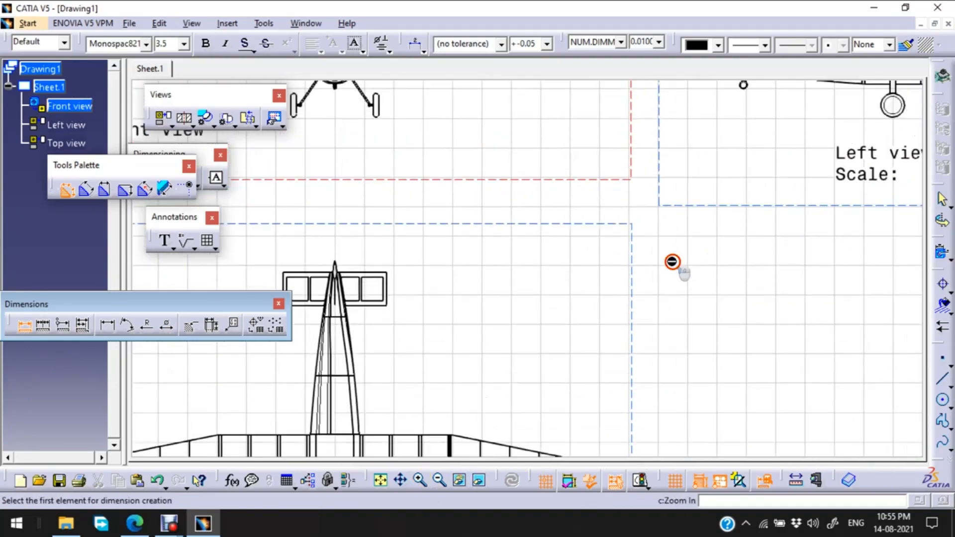
{"action": "scroll", "coordinate": [671, 262], "scroll_direction": "up", "scroll_amount": 3}
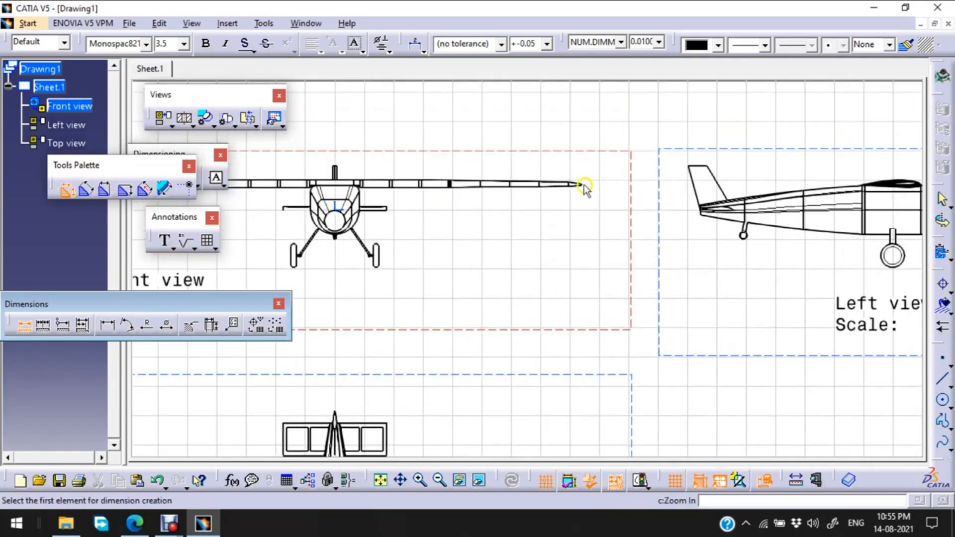
{"action": "scroll", "coordinate": [579, 219], "scroll_direction": "up", "scroll_amount": 6}
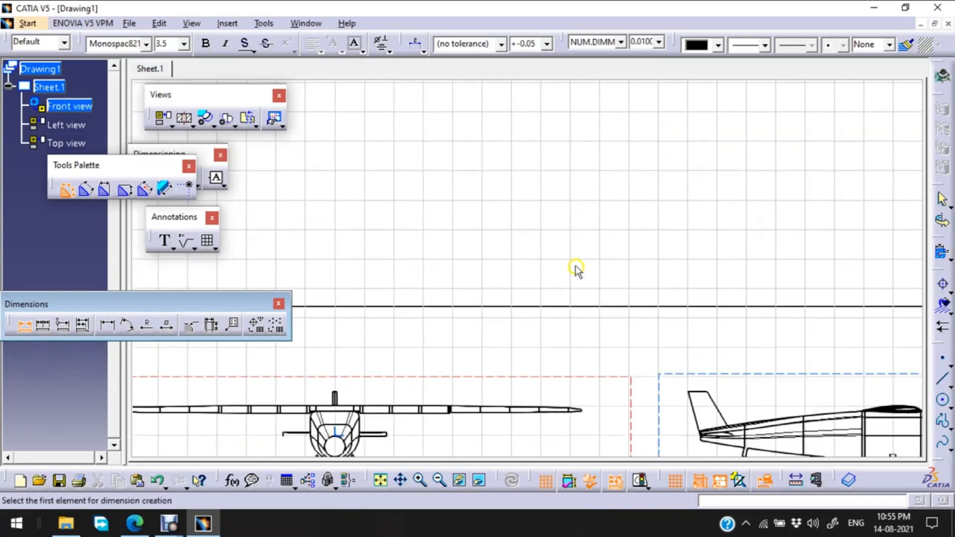
{"action": "scroll", "coordinate": [575, 268], "scroll_direction": "down", "scroll_amount": 3}
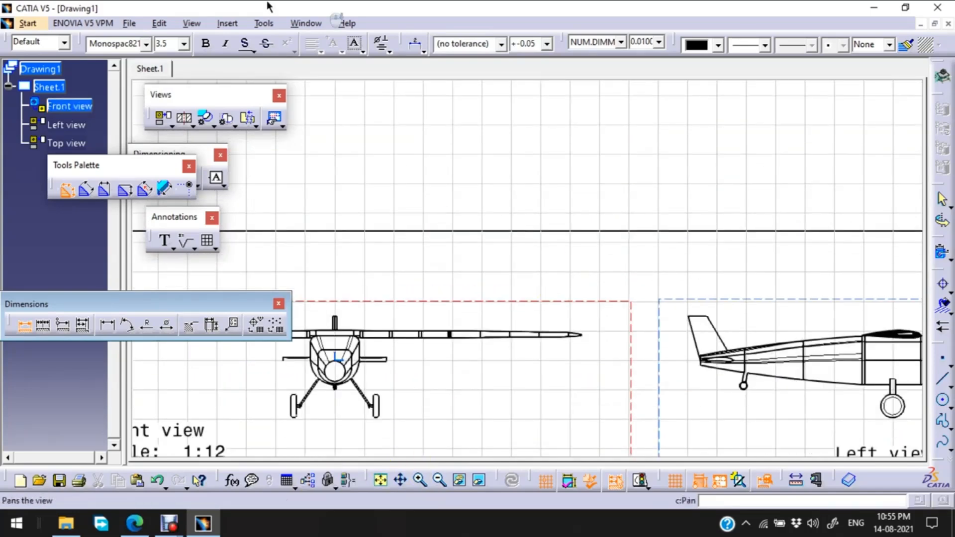
{"action": "left_click", "coordinate": [192, 23]}
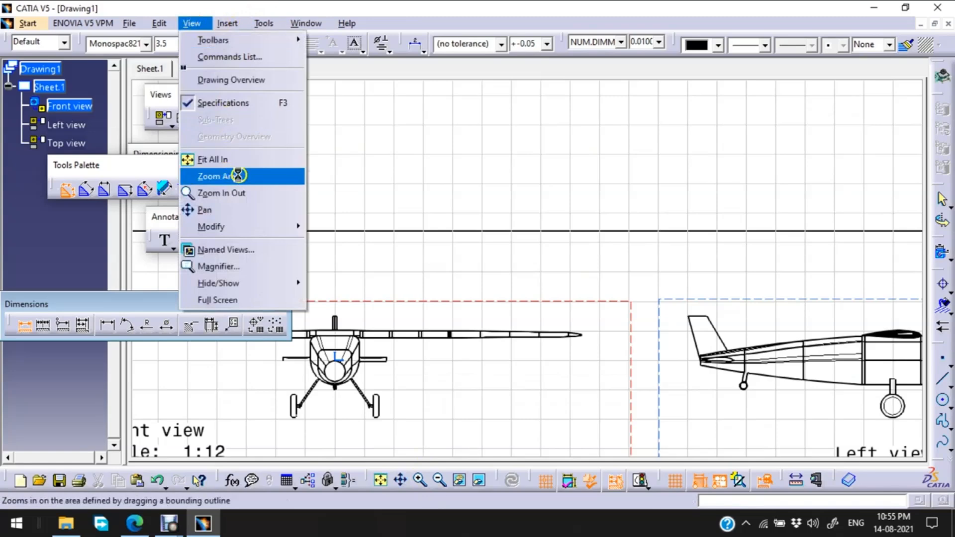
{"action": "left_click", "coordinate": [237, 175]}
{"action": "left_click_drag", "start_coordinate": [572, 324], "coordinate": [593, 347]}
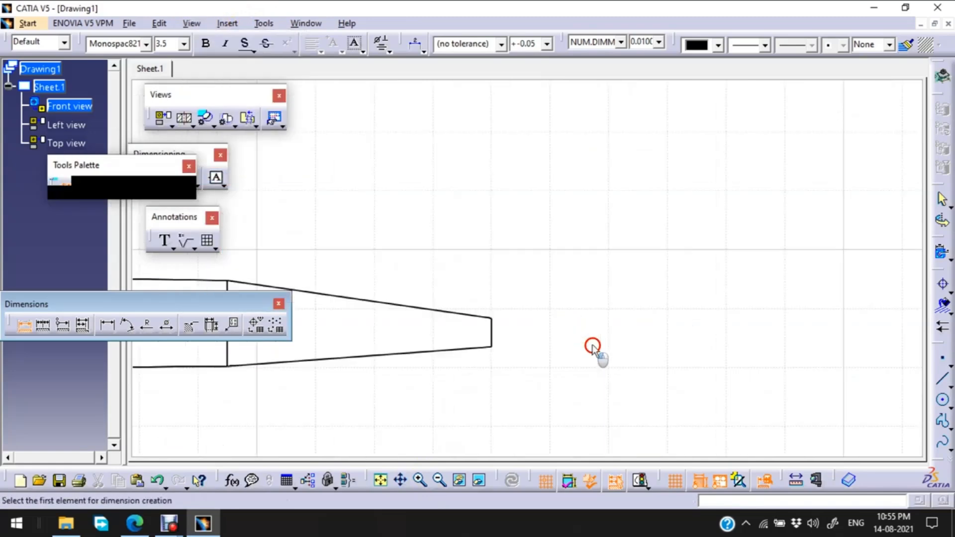
{"action": "left_click", "coordinate": [492, 334]}
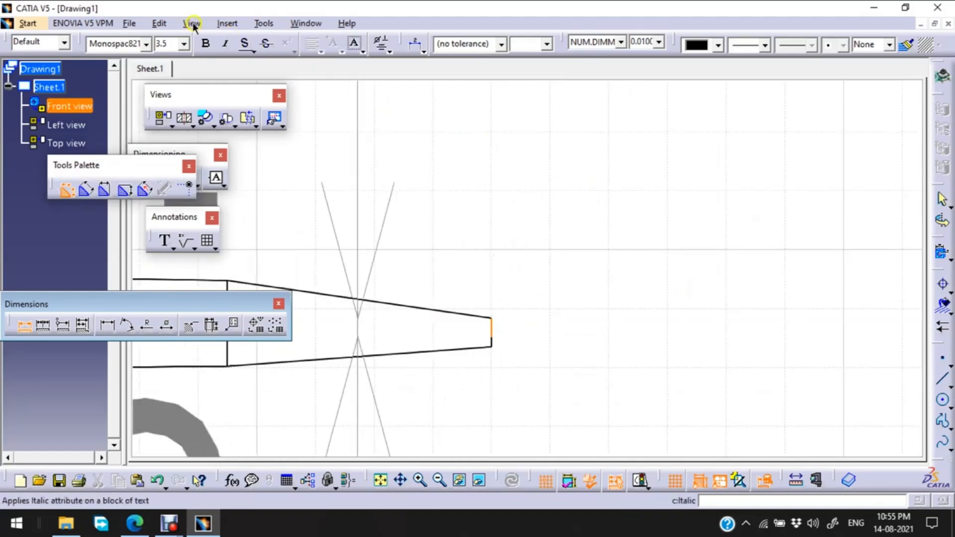
- Select the left wing tip's vertical edge as second element and place the wingspan dimension above the front view
{"action": "left_click", "coordinate": [382, 479]}
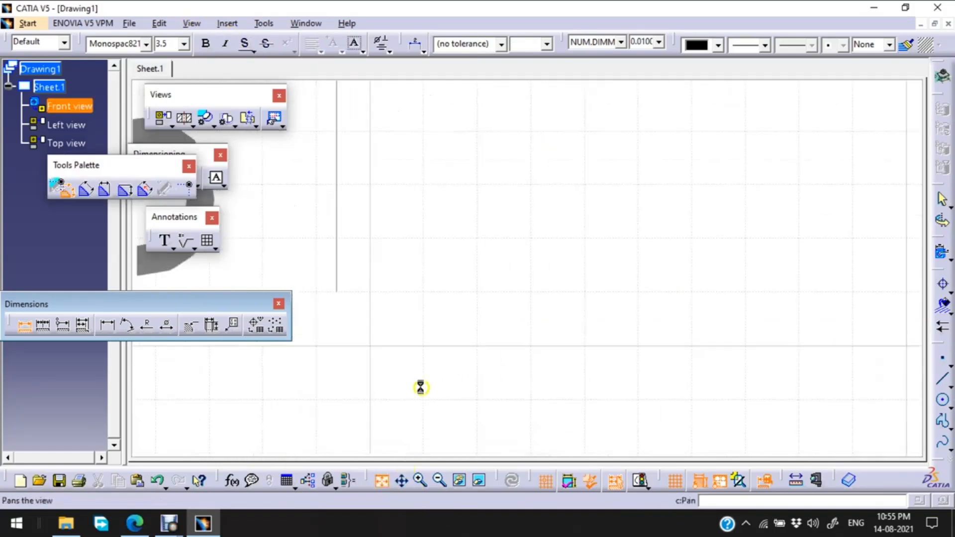
{"action": "left_click", "coordinate": [190, 23]}
{"action": "left_click", "coordinate": [230, 177]}
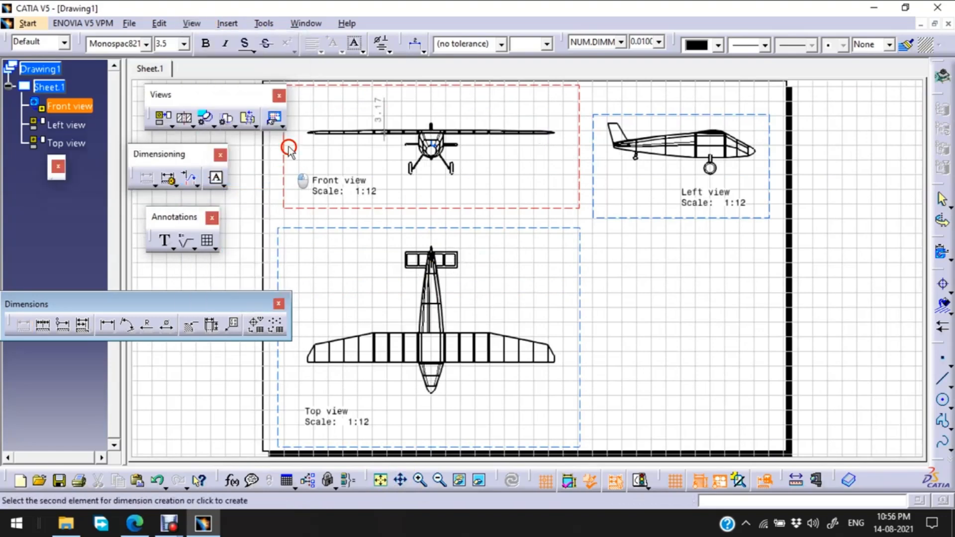
{"action": "left_click_drag", "start_coordinate": [302, 130], "coordinate": [321, 147]}
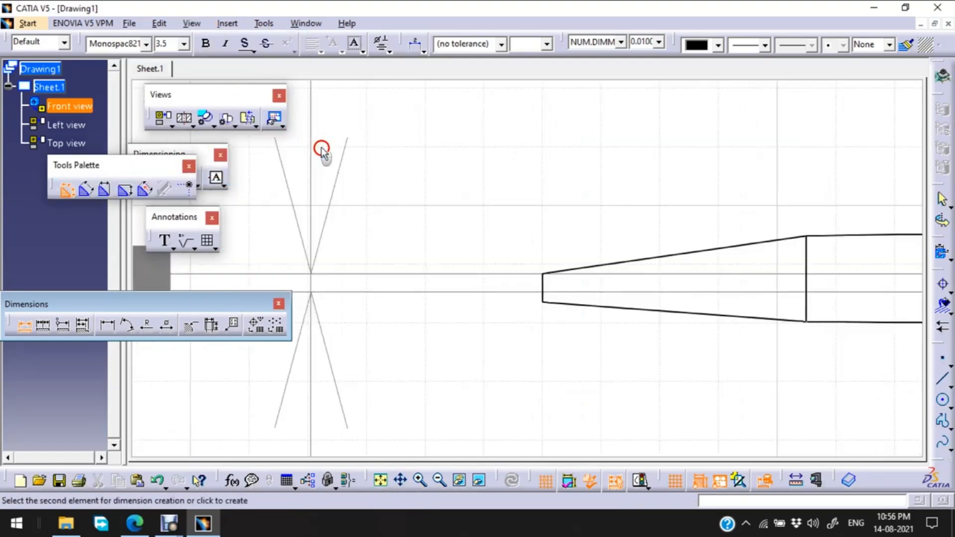
{"action": "left_click", "coordinate": [541, 291]}
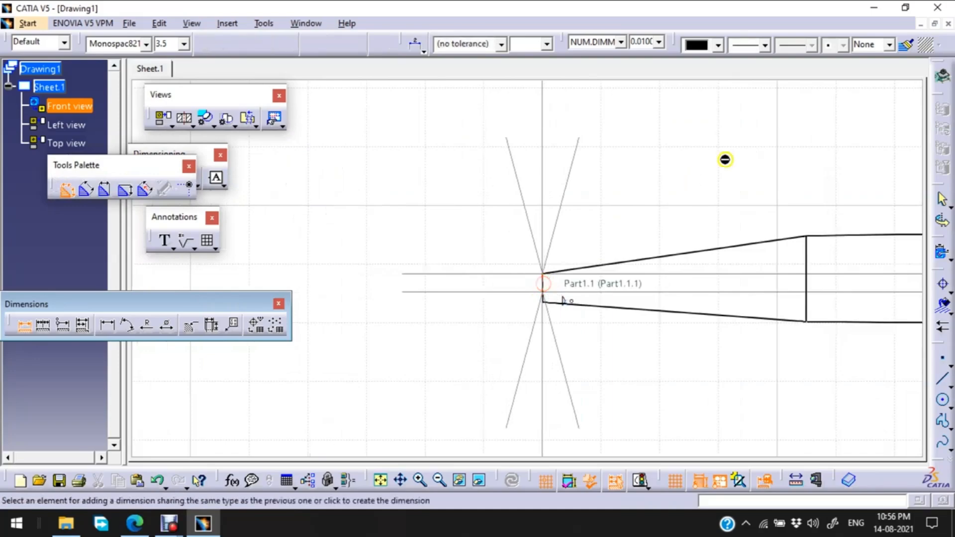
{"action": "left_click", "coordinate": [380, 479]}
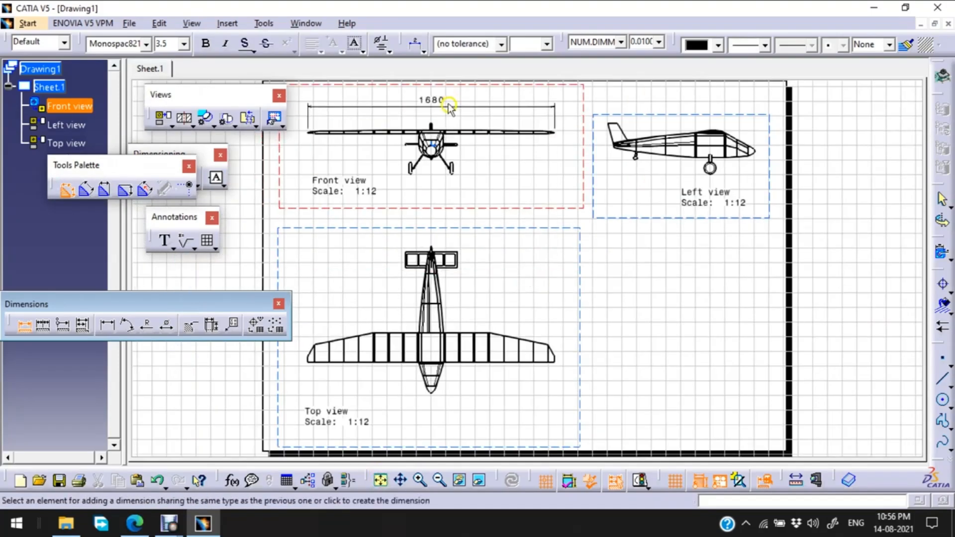
{"action": "left_click", "coordinate": [436, 108]}
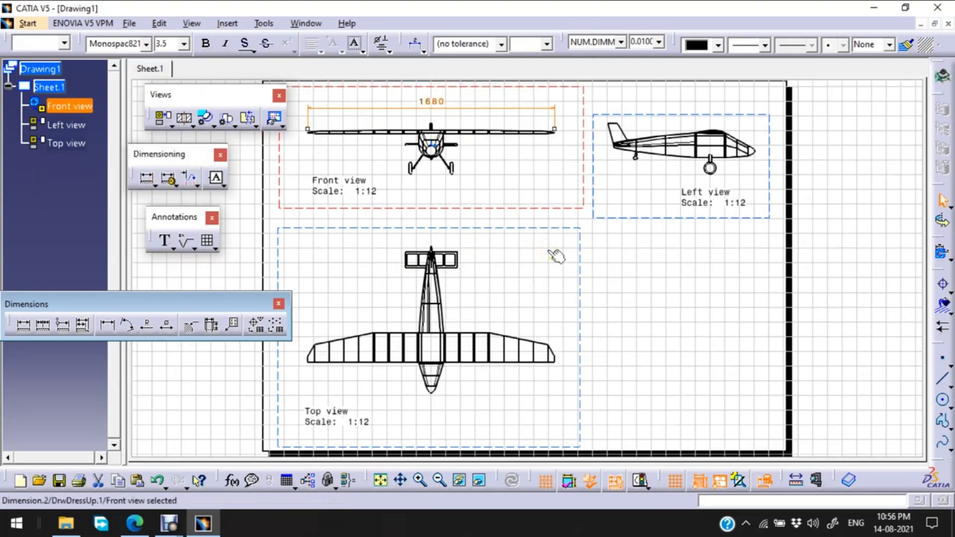
{"action": "left_click", "coordinate": [644, 277]}
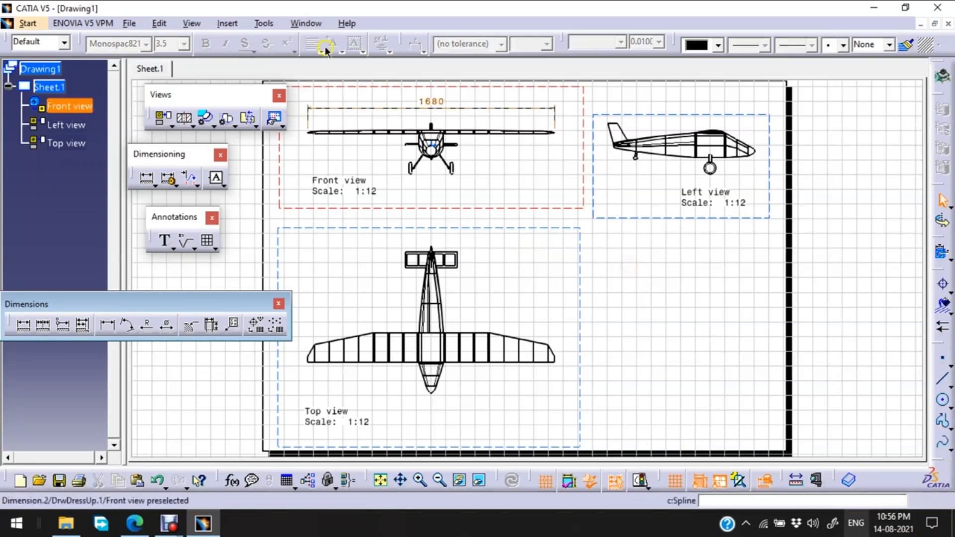
- Dimension the height from the right wheel's bottom to the tailplane's top edge, placing it beside the front view
{"action": "left_click", "coordinate": [190, 23]}
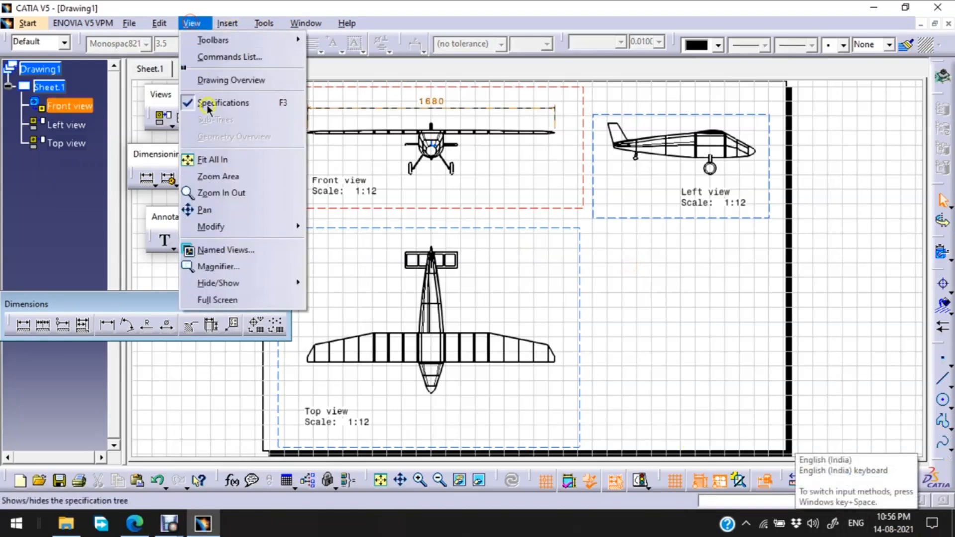
{"action": "left_click", "coordinate": [227, 177]}
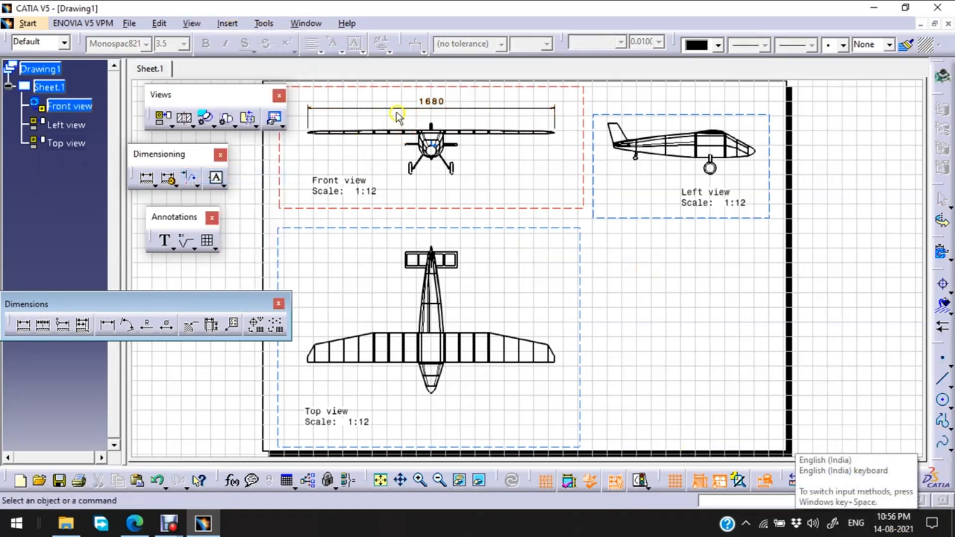
{"action": "left_click_drag", "start_coordinate": [397, 115], "coordinate": [460, 182]}
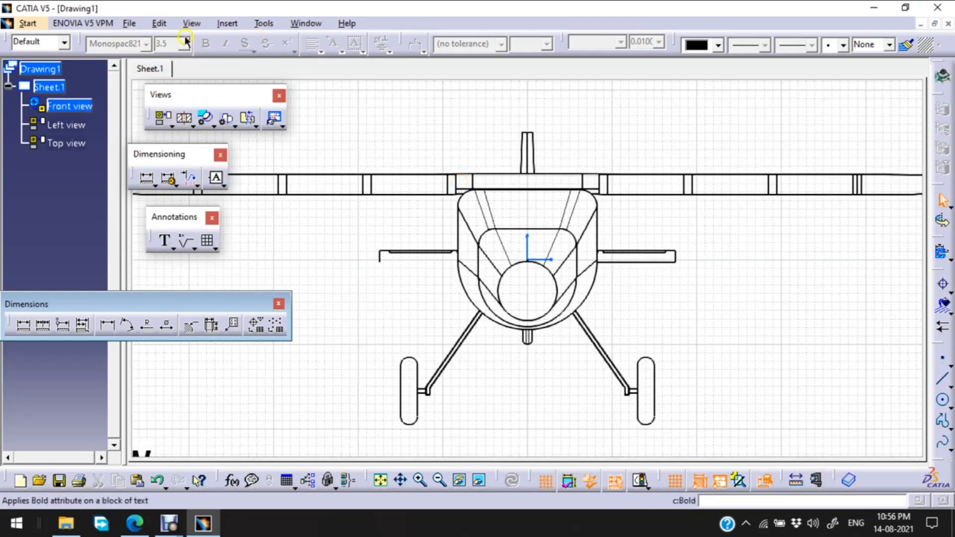
{"action": "left_click", "coordinate": [147, 180]}
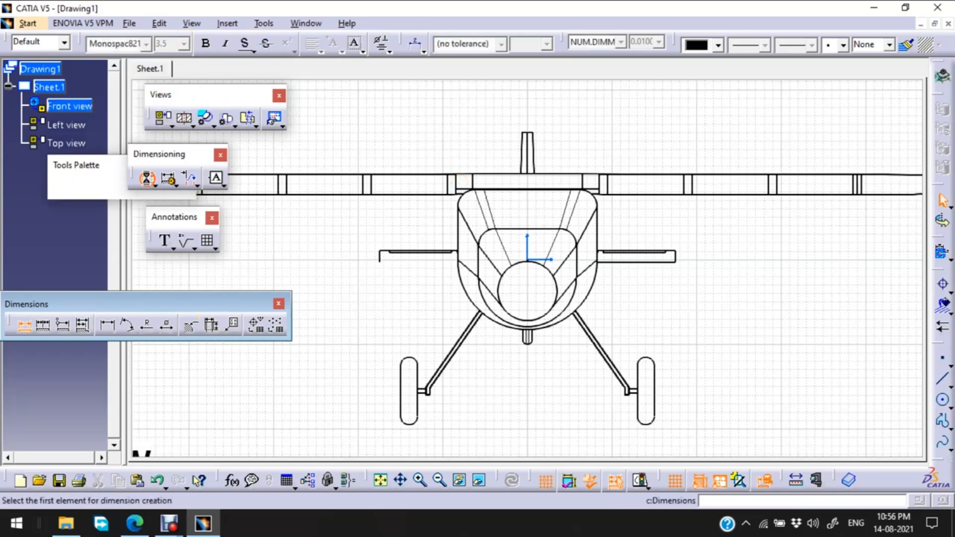
{"action": "left_click", "coordinate": [649, 422]}
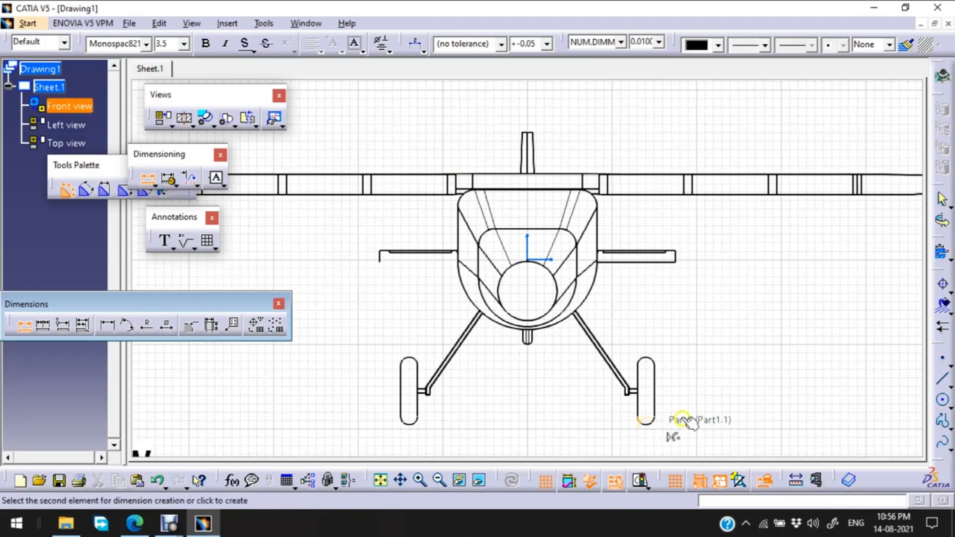
{"action": "left_click", "coordinate": [674, 252]}
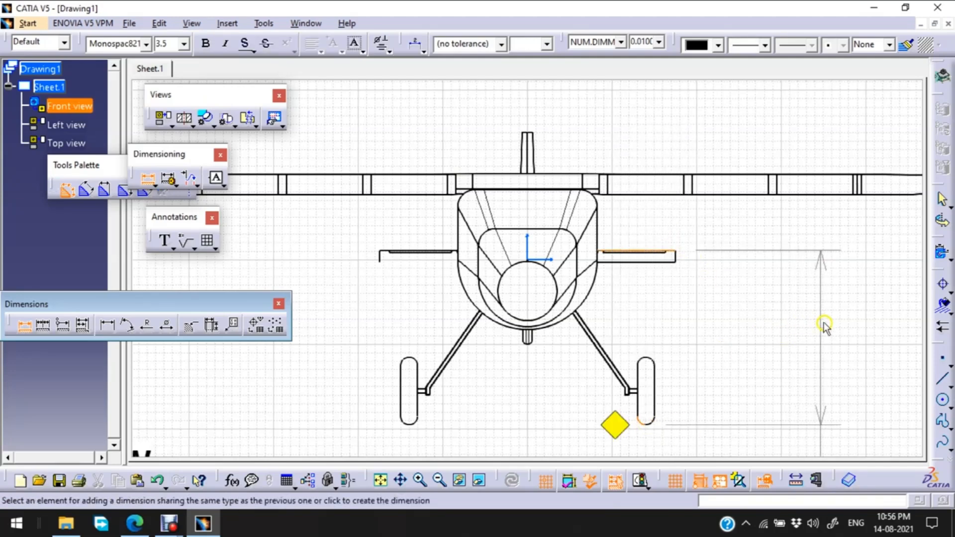
{"action": "left_click", "coordinate": [836, 326]}
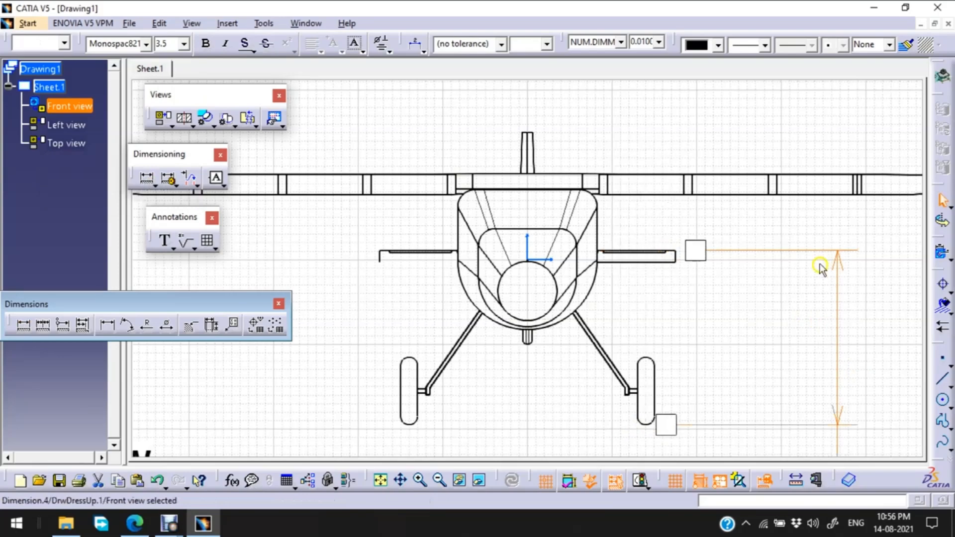
{"action": "middle_click_drag", "start_coordinate": [810, 222], "coordinate": [773, 362]}
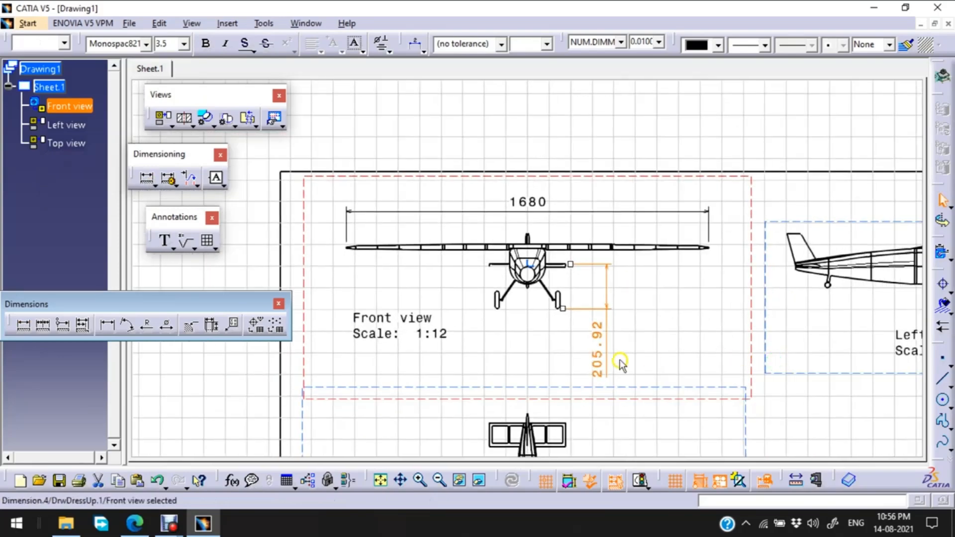
{"action": "left_click", "coordinate": [652, 355]}
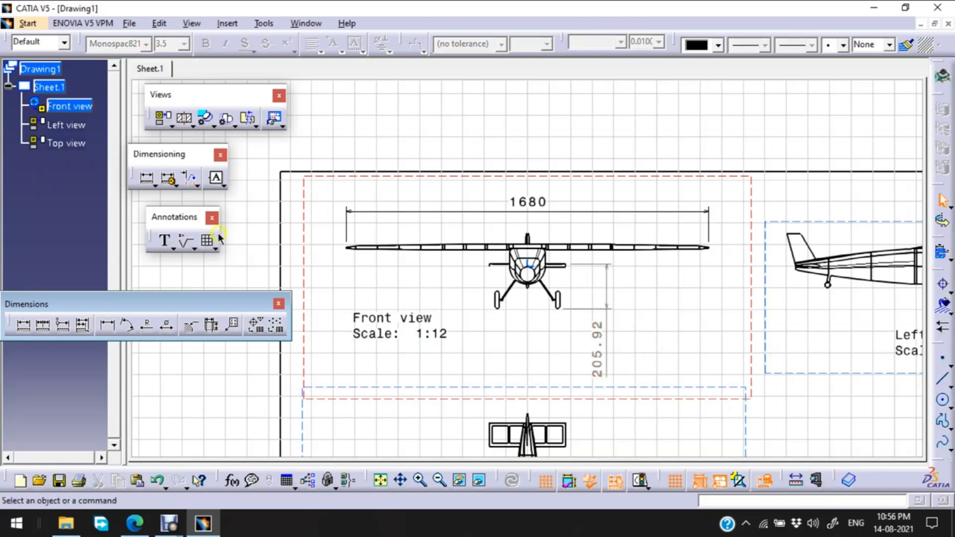
- Dimension the spacing between the outer sides of the two main wheels, placing it below the front view
{"action": "left_click", "coordinate": [146, 177]}
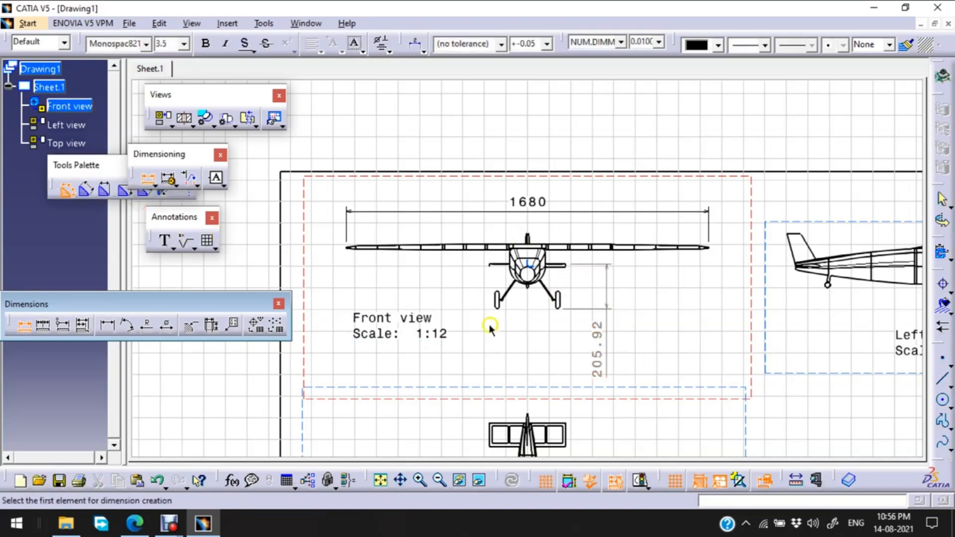
{"action": "left_click", "coordinate": [496, 300]}
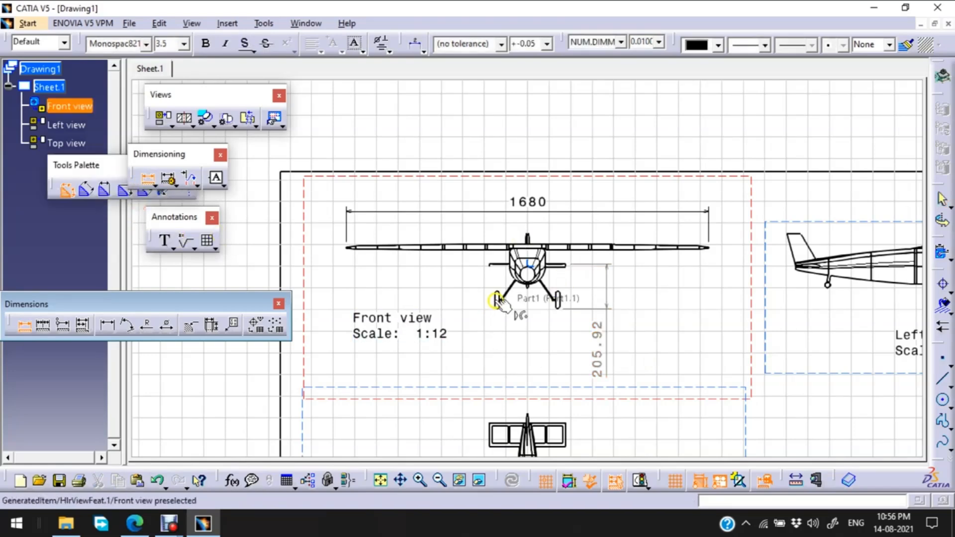
{"action": "left_click", "coordinate": [566, 302]}
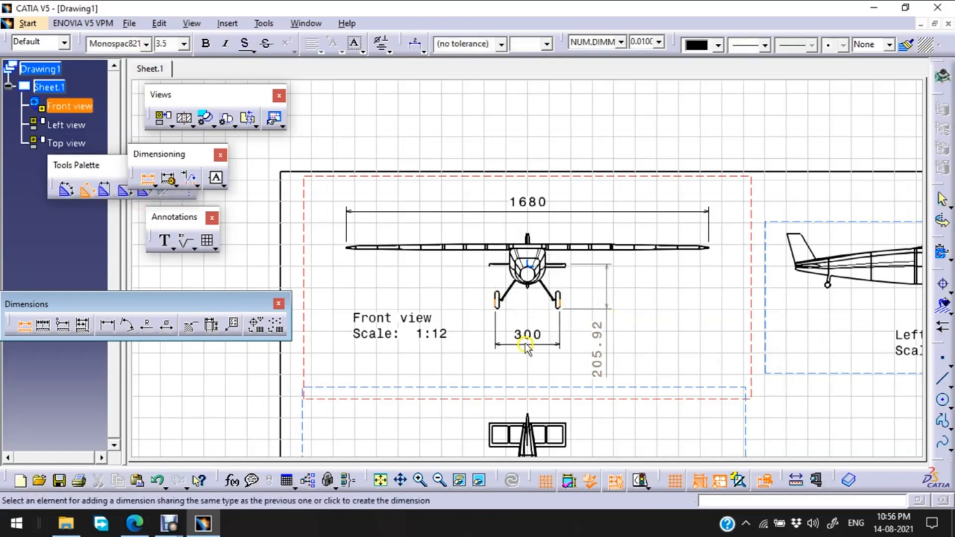
{"action": "left_click", "coordinate": [525, 345]}
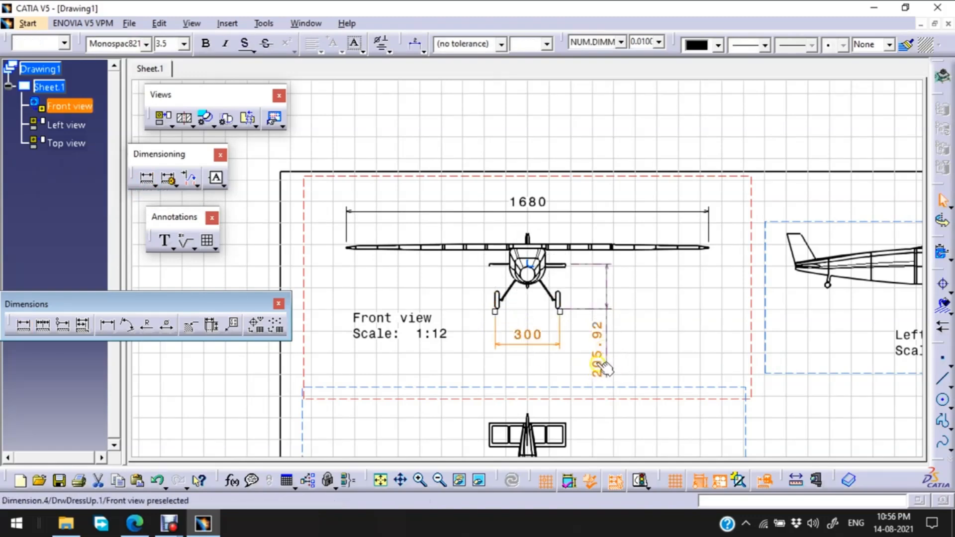
- Delete the vertical wheel-to-tailplane dimension from the front view
{"action": "left_click", "coordinate": [608, 368]}
{"action": "key", "text": "Delete"}
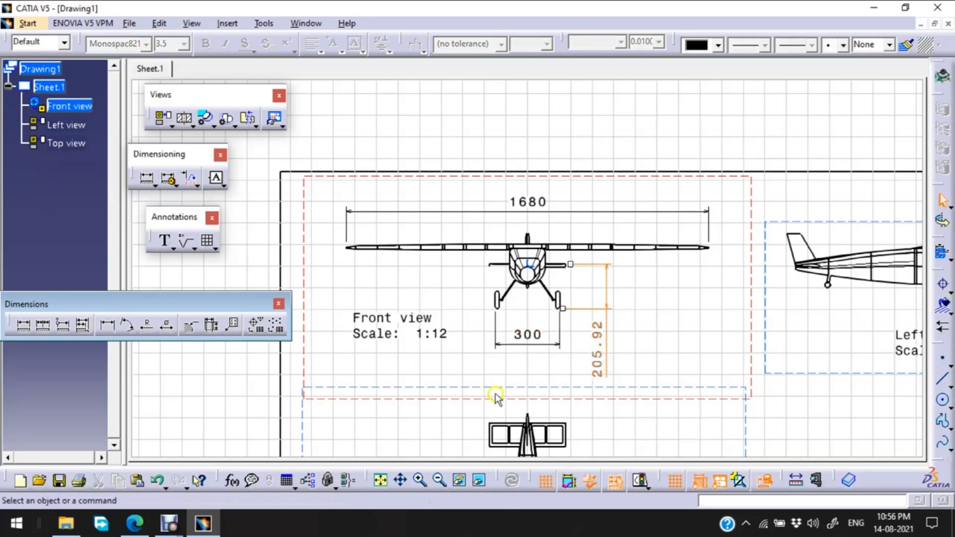
- Check the reference 3view.pdf and dimension the height from the right wheel's bottom to the tailplane's top edge, placing it beside the front view
{"action": "left_click", "coordinate": [136, 527]}
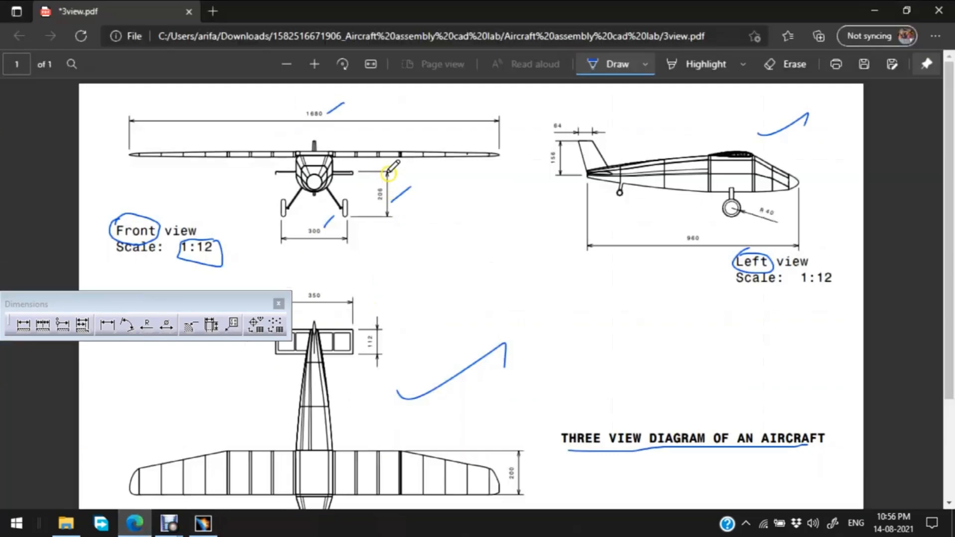
{"action": "left_click", "coordinate": [169, 520]}
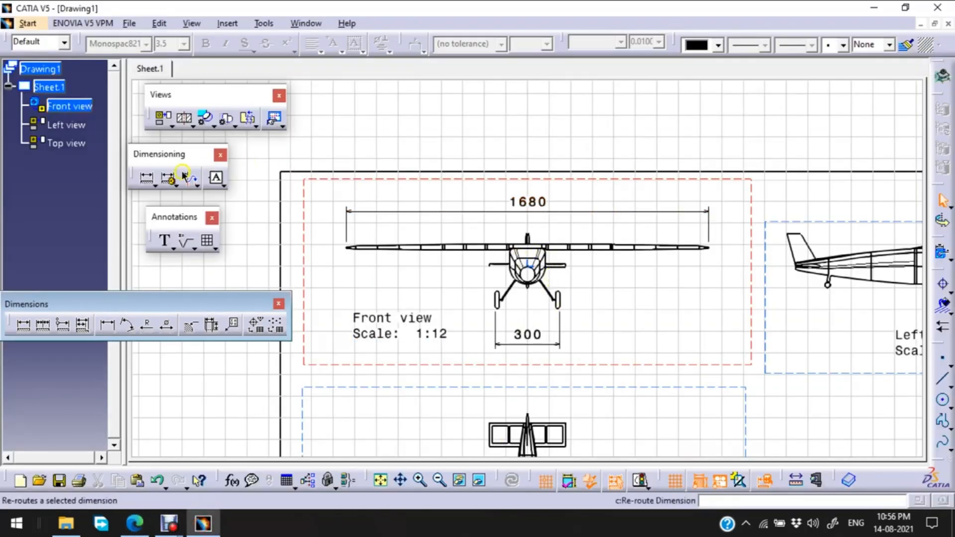
{"action": "left_click", "coordinate": [23, 325]}
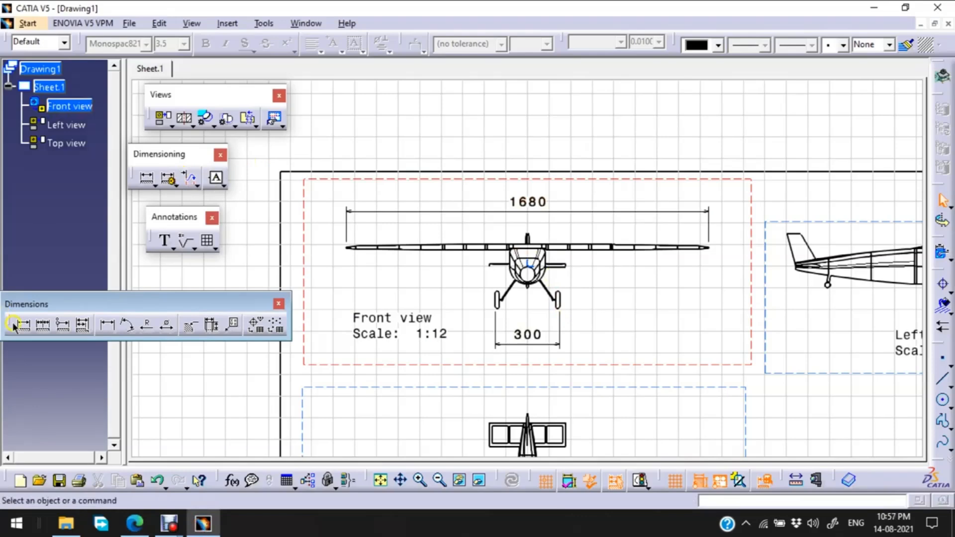
{"action": "left_click", "coordinate": [557, 307]}
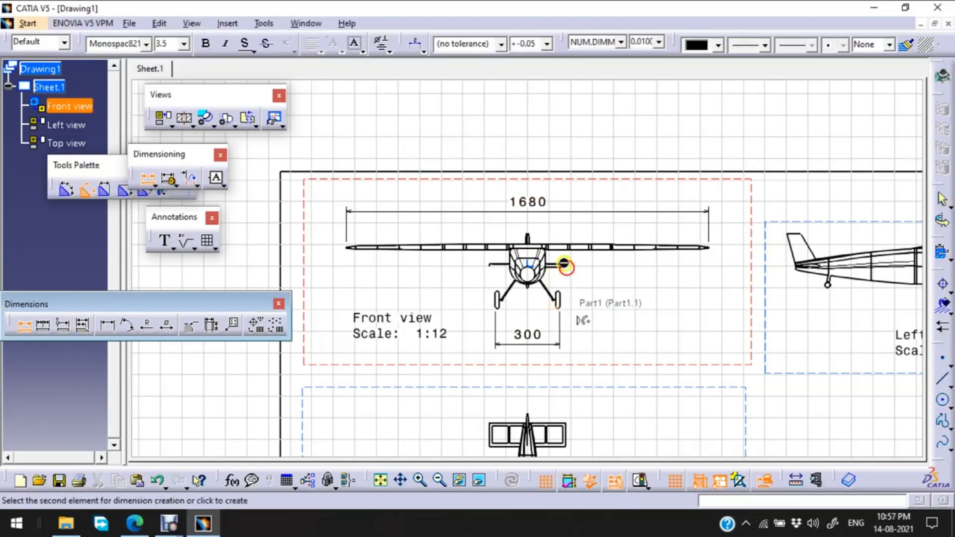
{"action": "left_click", "coordinate": [563, 264]}
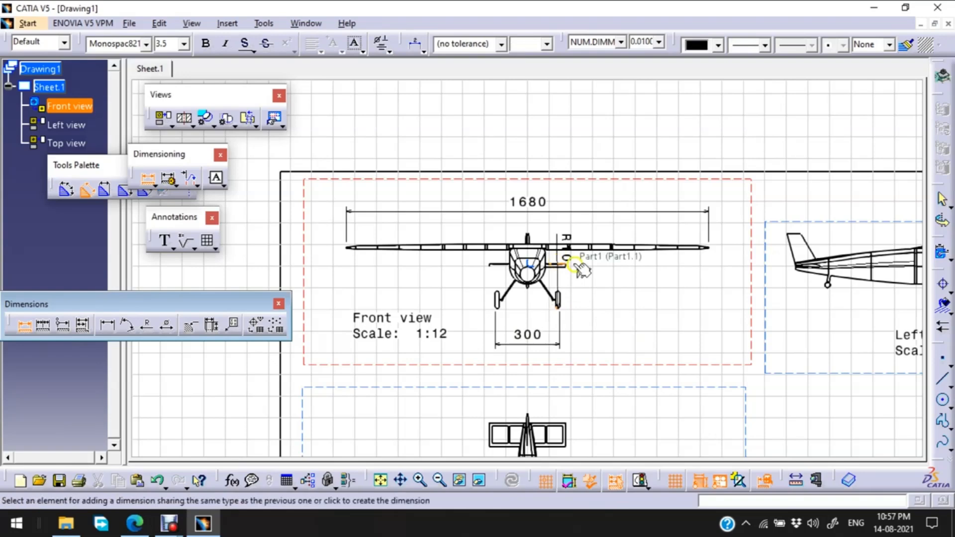
{"action": "left_click", "coordinate": [614, 289]}
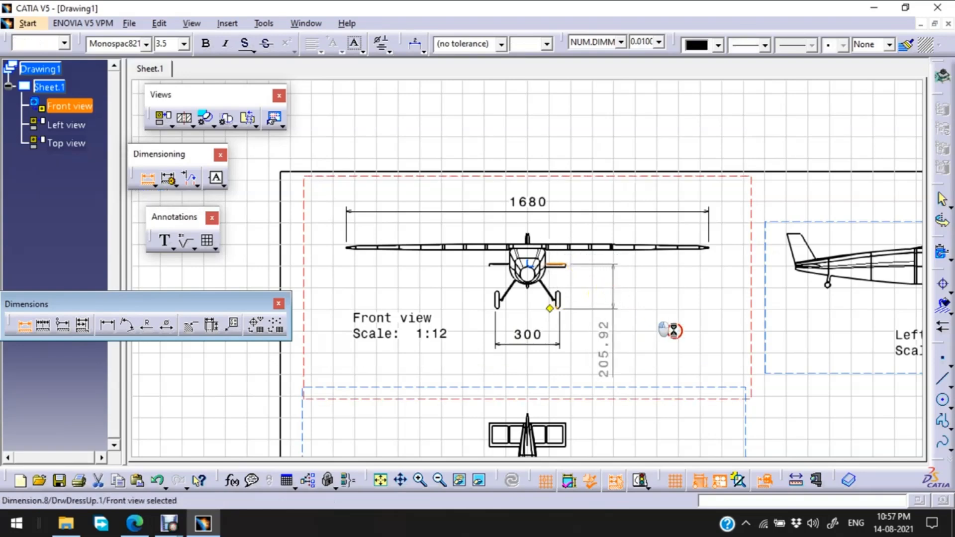
{"action": "left_click", "coordinate": [785, 406]}
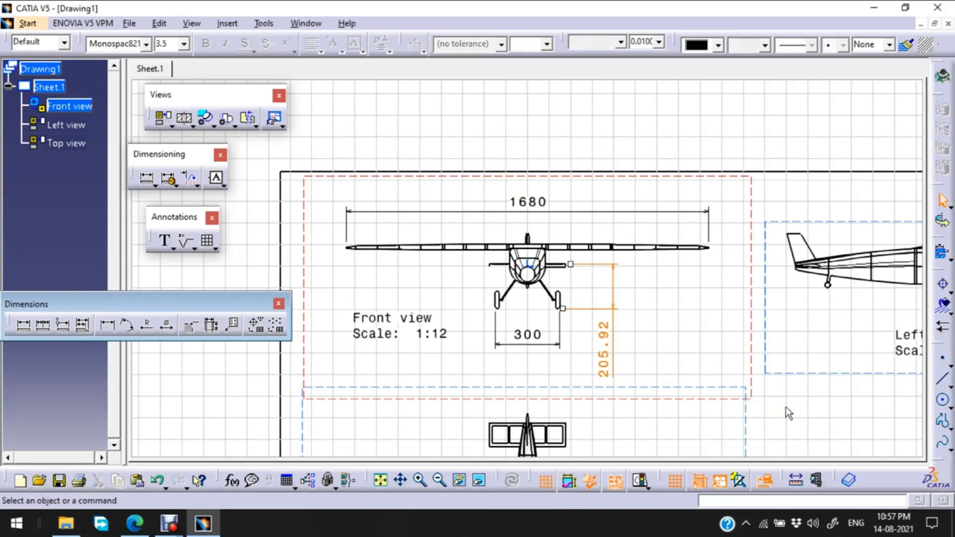
- Examine the wheel-to-tailplane dimension's value settings and its tolerance, dimension line, extension line and text properties
{"action": "left_click", "coordinate": [603, 360]}
{"action": "double_click", "coordinate": [603, 360]}
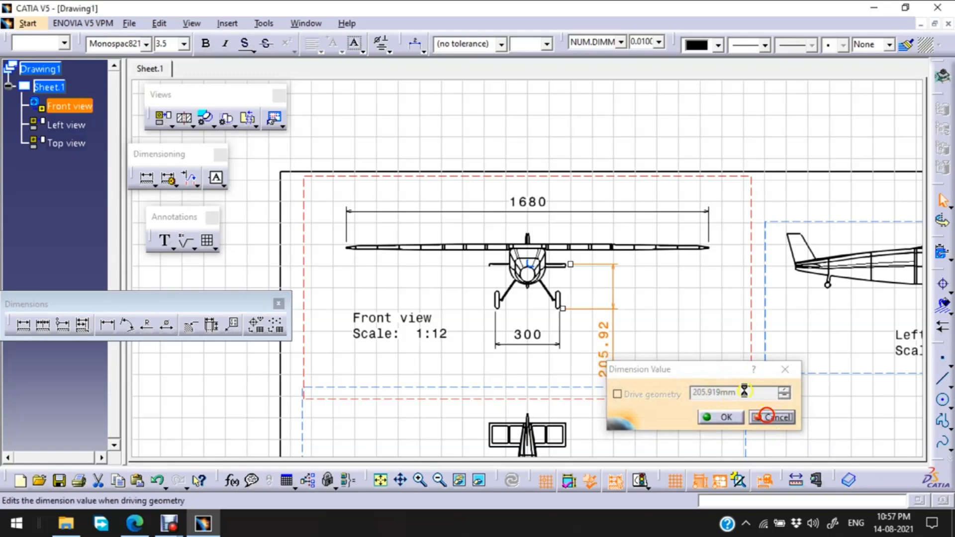
{"action": "left_click", "coordinate": [772, 416]}
{"action": "right_click", "coordinate": [604, 331]}
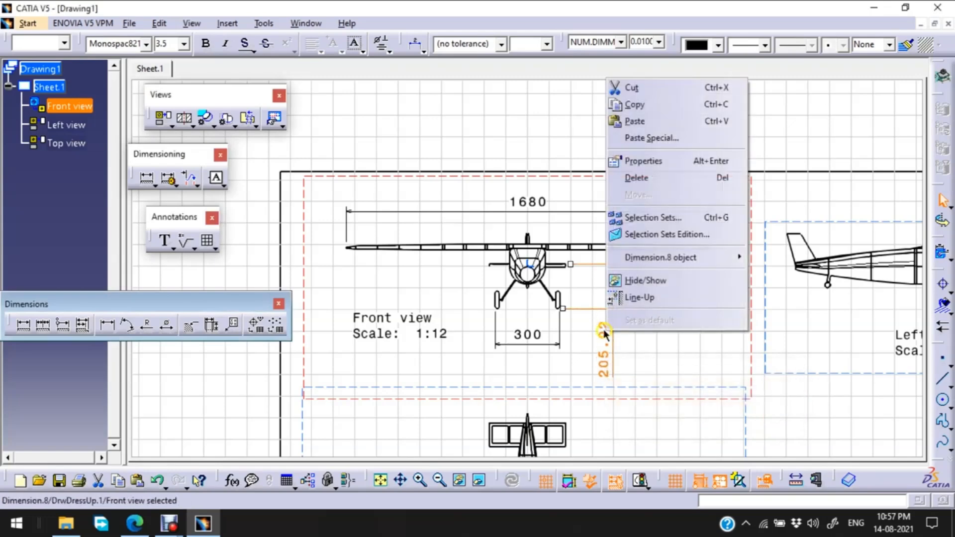
{"action": "left_click", "coordinate": [666, 160]}
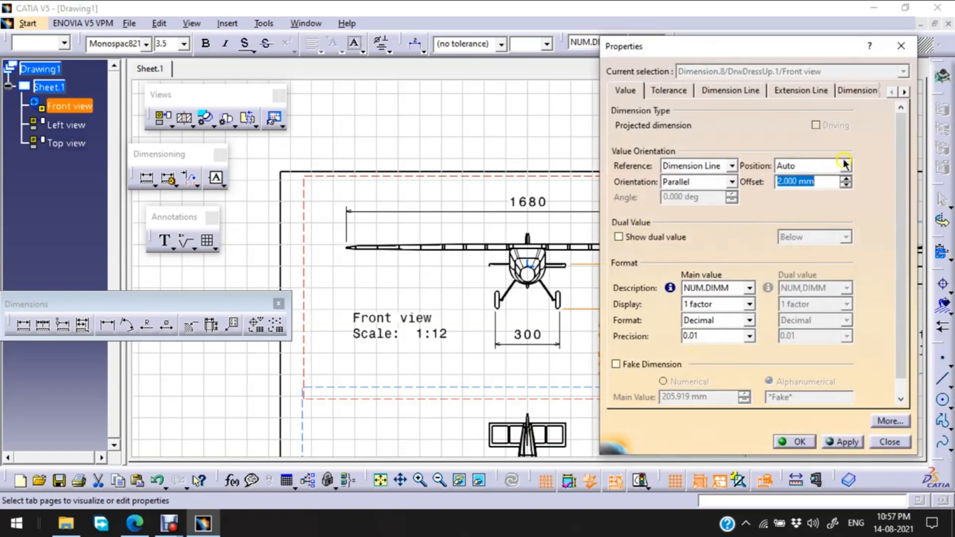
{"action": "left_click", "coordinate": [677, 88]}
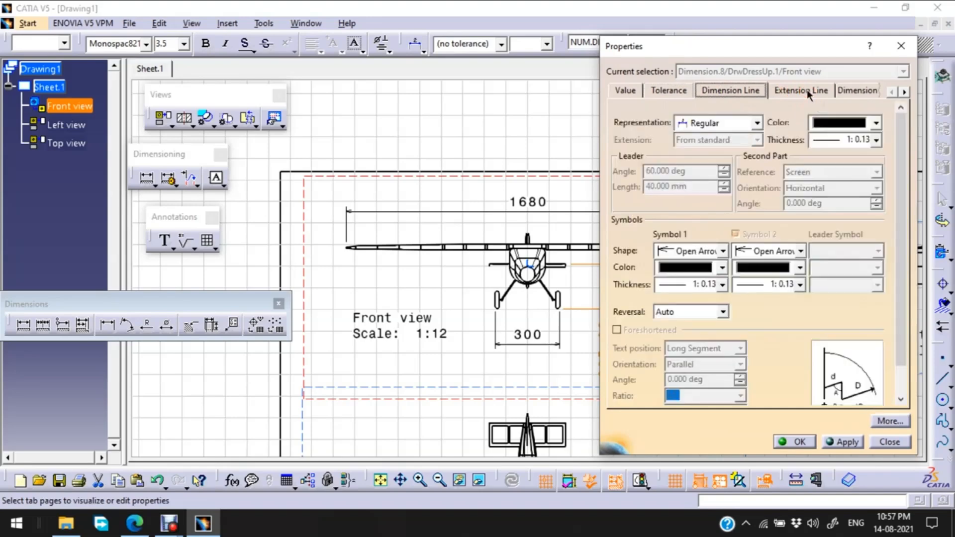
{"action": "left_click", "coordinate": [809, 93]}
{"action": "left_click", "coordinate": [860, 90]}
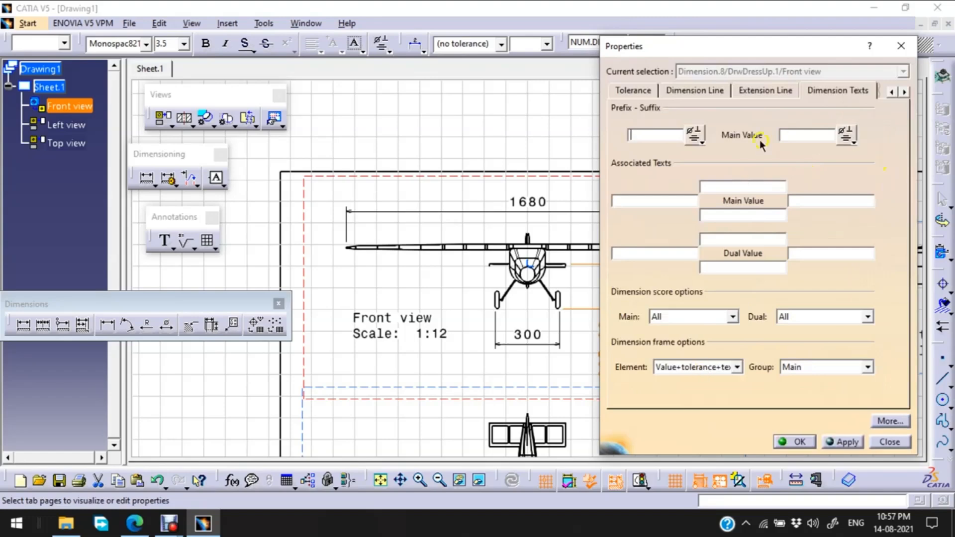
{"action": "left_click", "coordinate": [626, 91]}
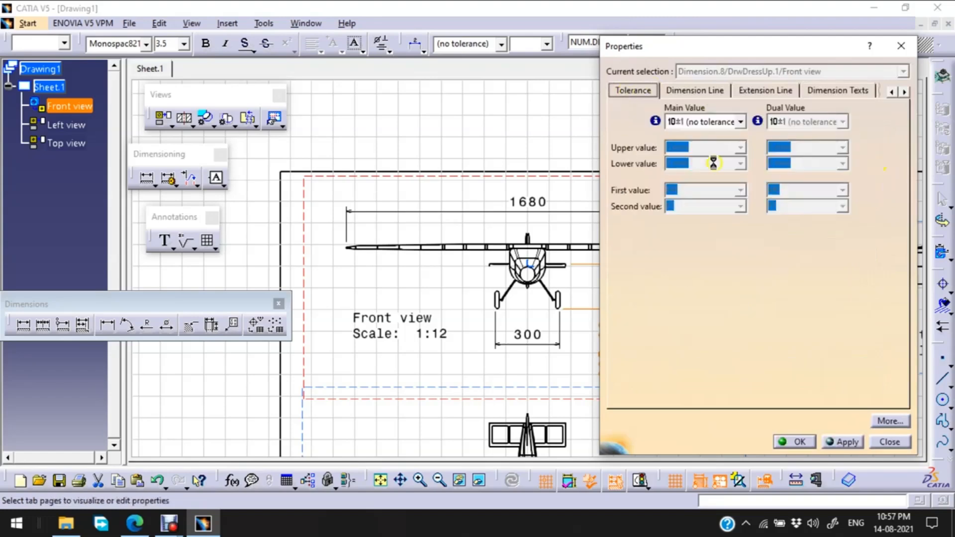
{"action": "left_click", "coordinate": [901, 46]}
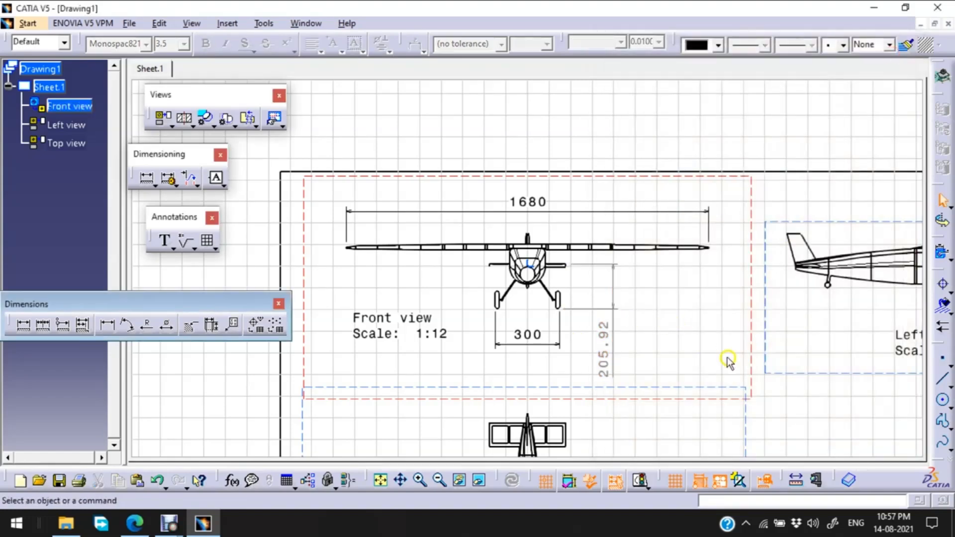
{"action": "left_click", "coordinate": [762, 386]}
- Try the visual filter on generated elements in the drawing and switch it back off
{"action": "scroll", "coordinate": [617, 334], "scroll_direction": "down", "scroll_amount": 1}
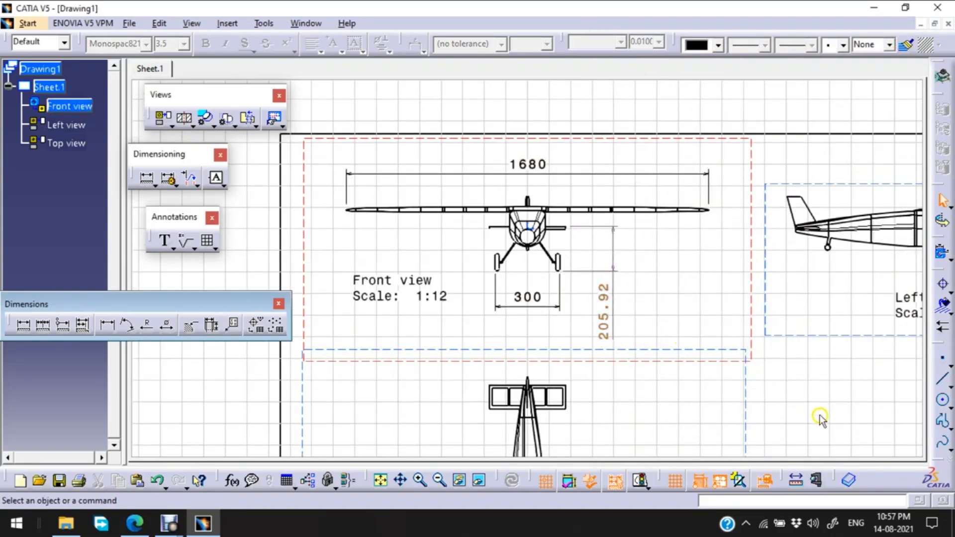
{"action": "left_click", "coordinate": [738, 481]}
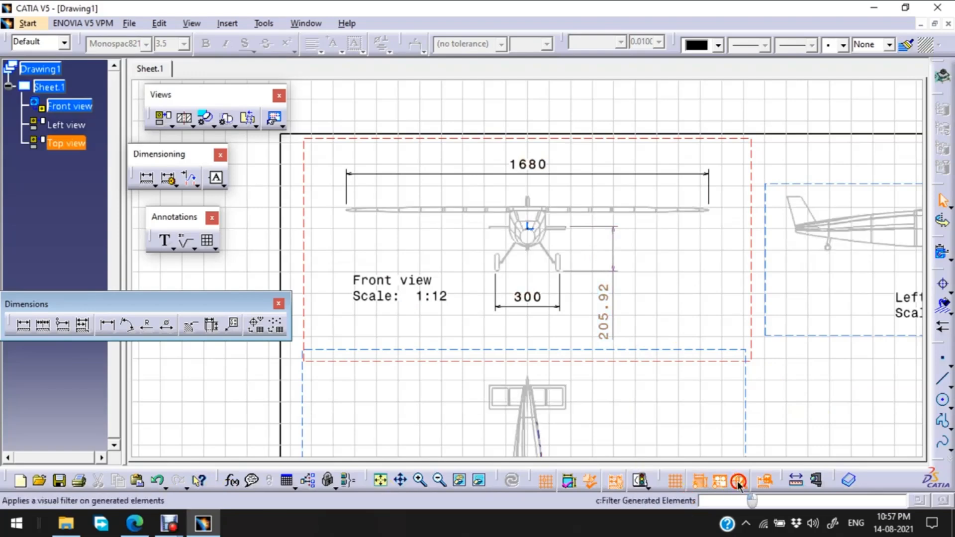
{"action": "left_click", "coordinate": [738, 481]}
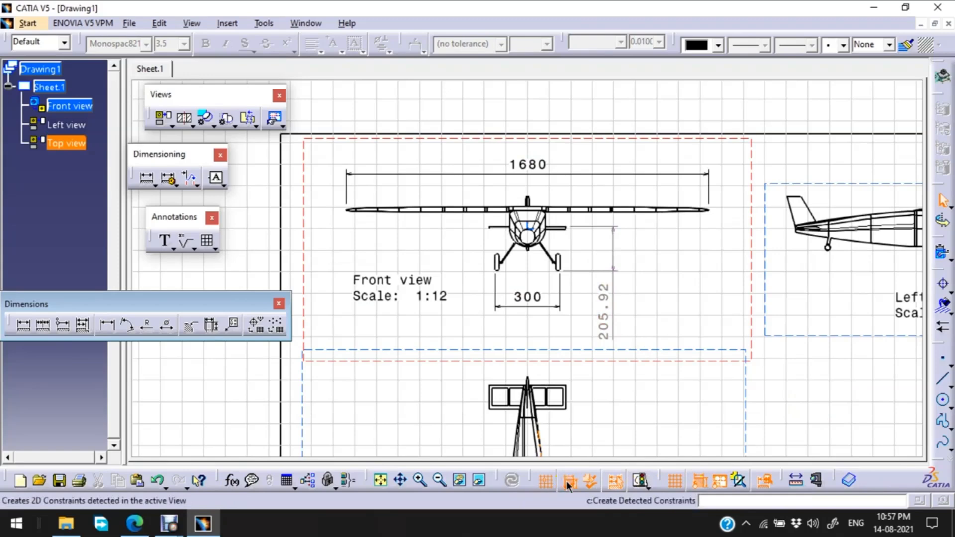
{"action": "left_click", "coordinate": [818, 400]}
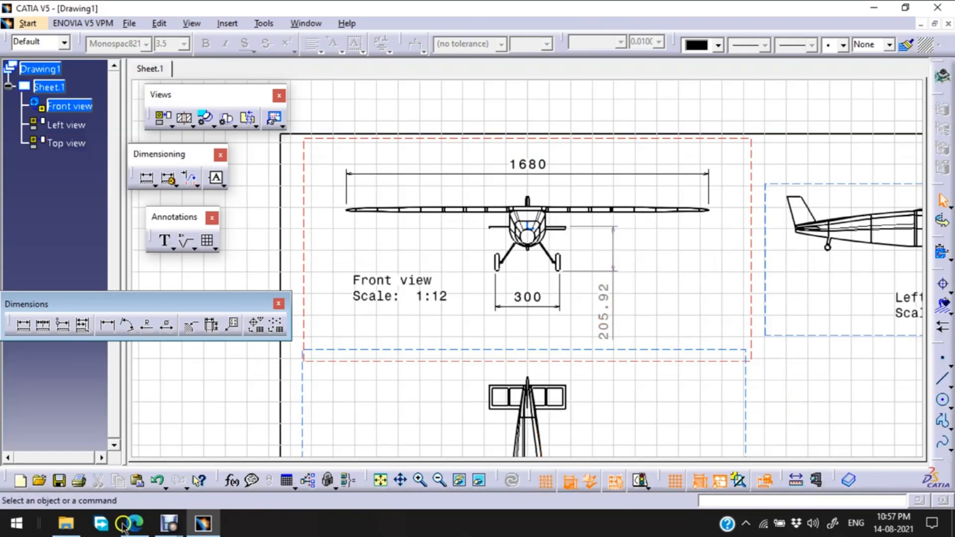
- Check the left-view dimensions in the reference 3view.pdf and make the left view active on the drawing sheet
{"action": "left_click", "coordinate": [124, 524]}
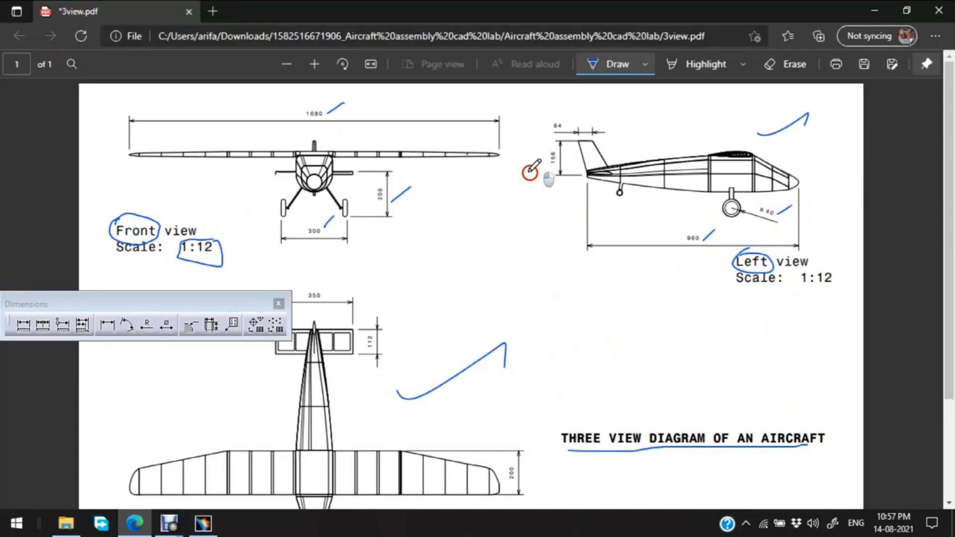
{"action": "left_click", "coordinate": [201, 523]}
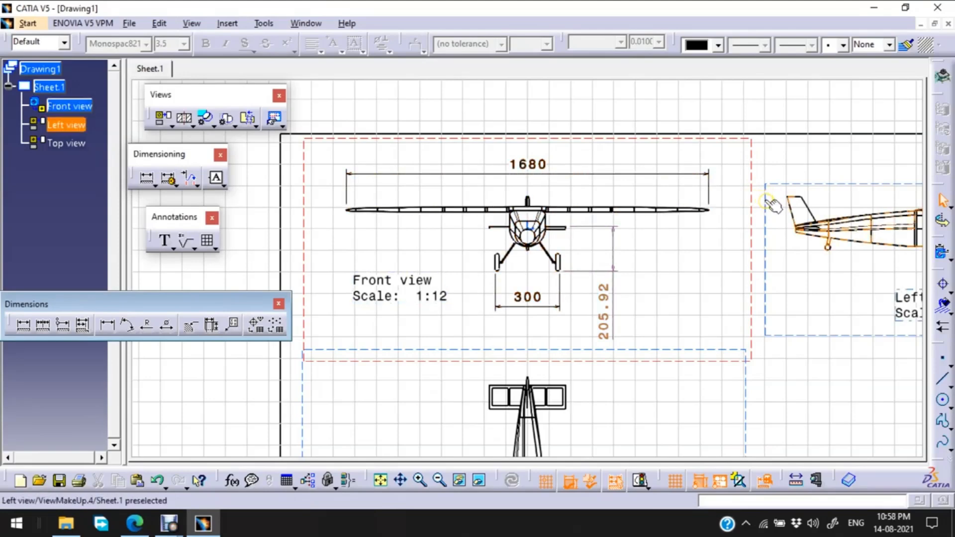
{"action": "double_click", "coordinate": [839, 185]}
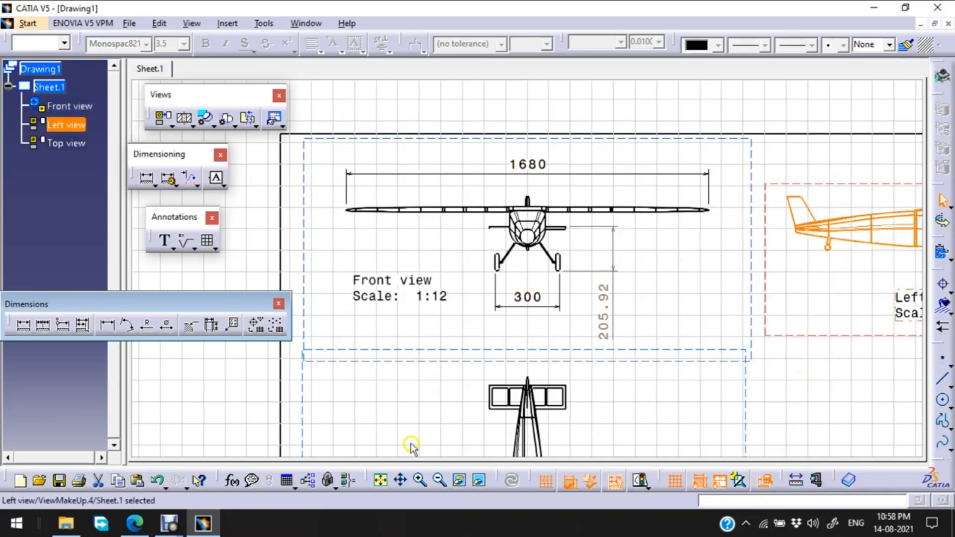
{"action": "left_click", "coordinate": [398, 476]}
{"action": "left_click_drag", "start_coordinate": [846, 377], "coordinate": [506, 381]}
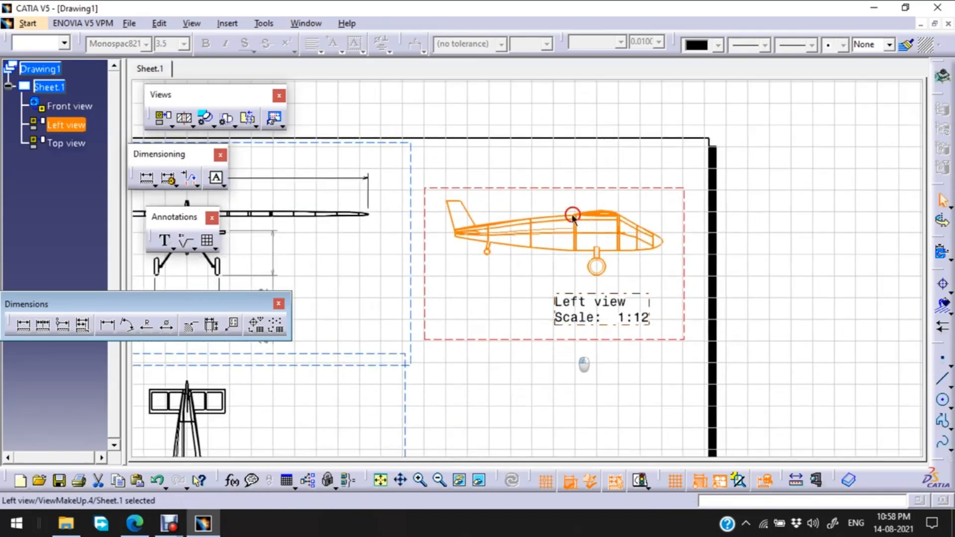
{"action": "left_click", "coordinate": [526, 161]}
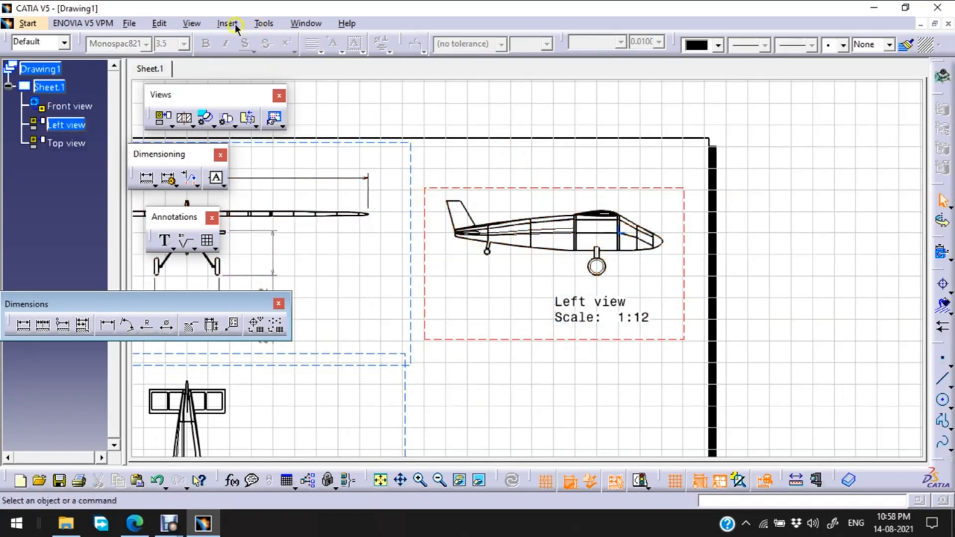
- Dimension the fuselage's overall length from the nose to the vertical tail-end edge, placing it below the aircraft in the left view
{"action": "left_click", "coordinate": [192, 23]}
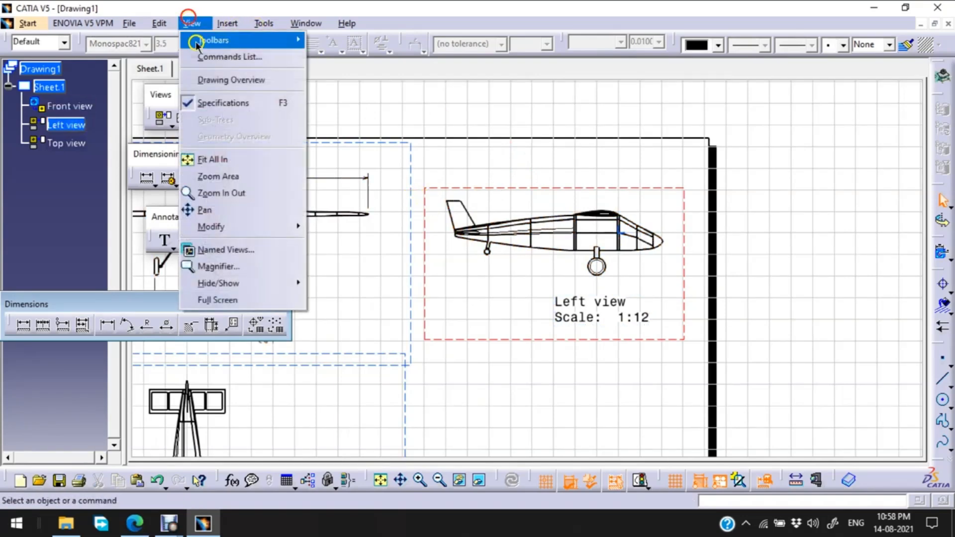
{"action": "left_click", "coordinate": [219, 177]}
{"action": "left_click_drag", "start_coordinate": [421, 176], "coordinate": [681, 281]}
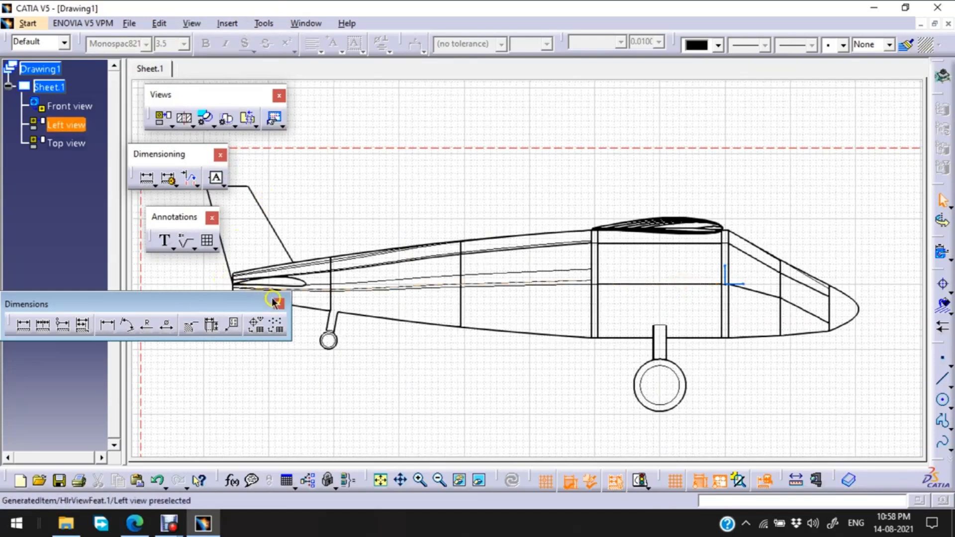
{"action": "left_click", "coordinate": [240, 411]}
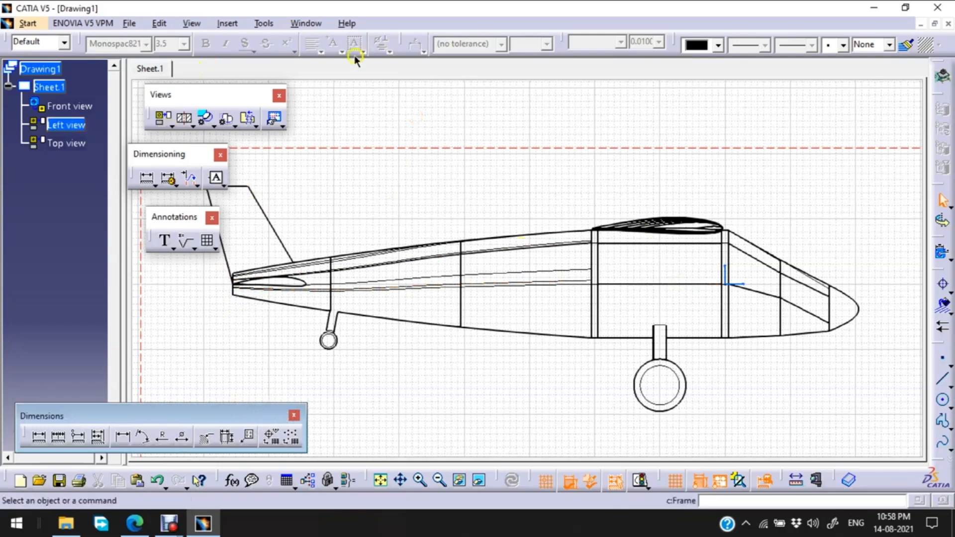
{"action": "left_click", "coordinate": [37, 437]}
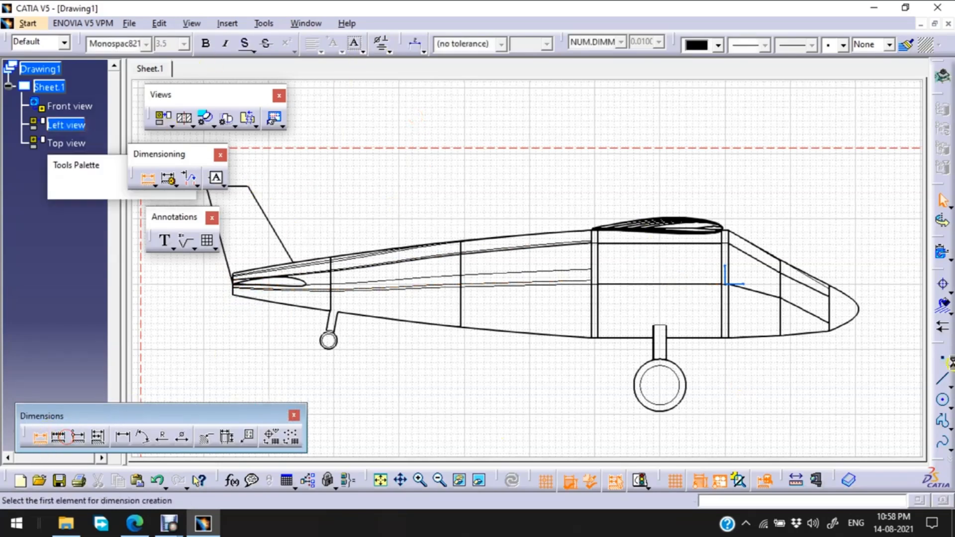
{"action": "left_click", "coordinate": [853, 311]}
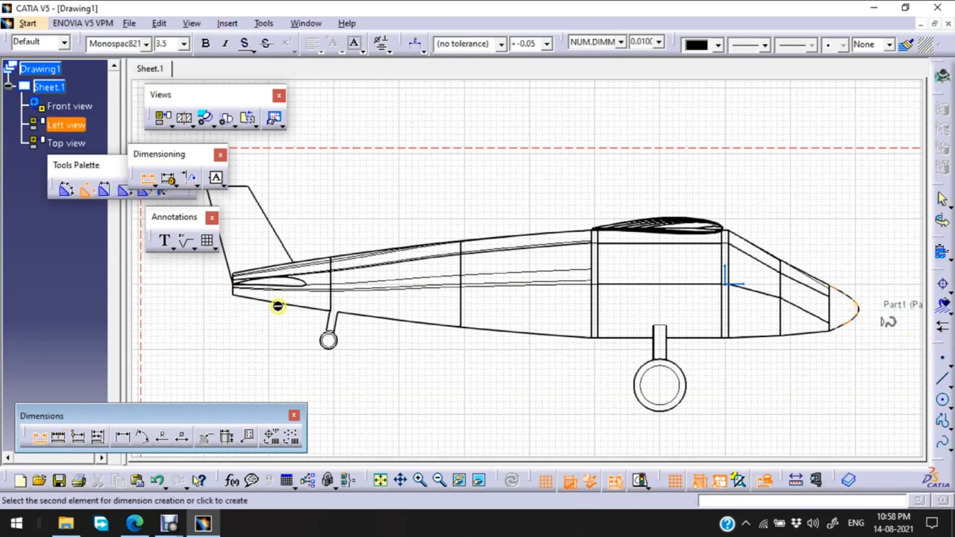
{"action": "left_click", "coordinate": [232, 288]}
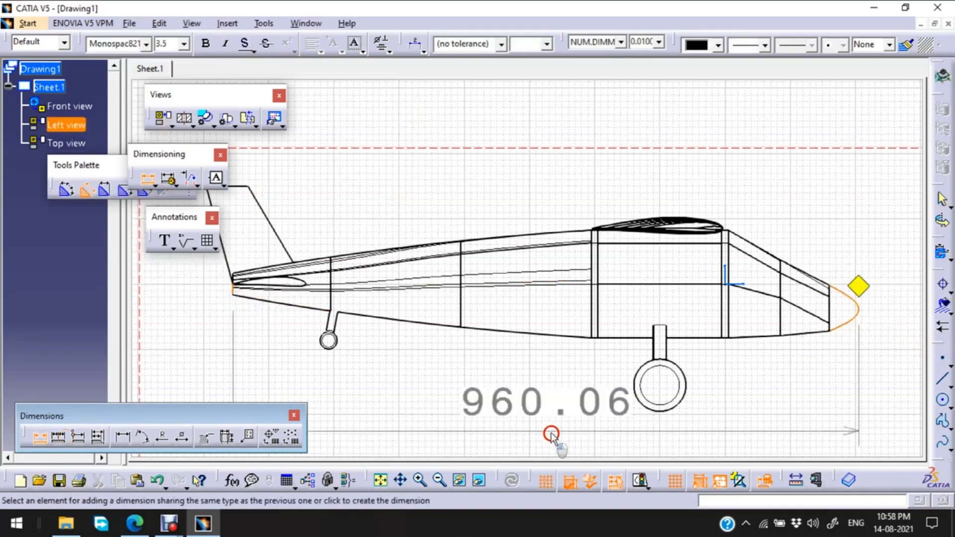
{"action": "left_click", "coordinate": [547, 453]}
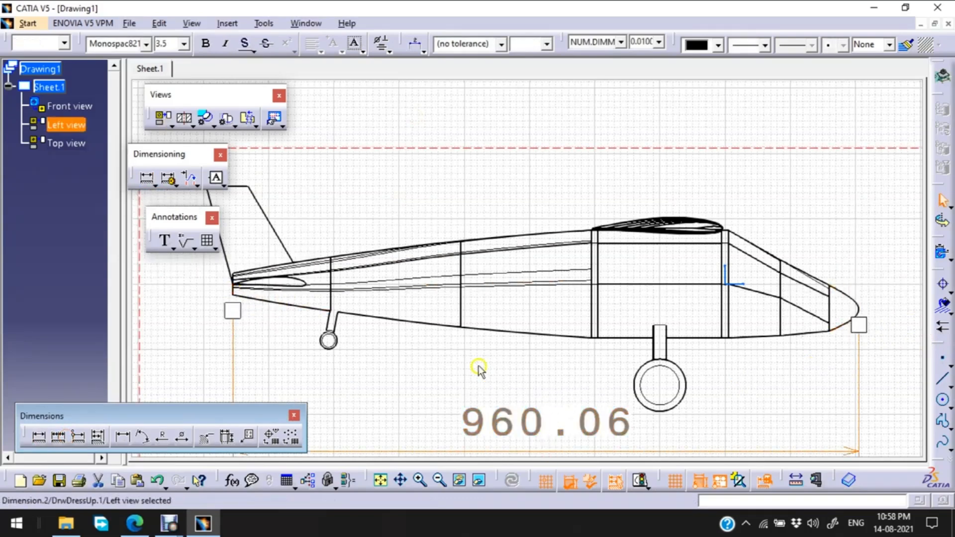
- Add a radius dimension to the main wheel's outer circle in the left view, placing it horizontally beside the wheel
{"action": "left_click", "coordinate": [158, 438]}
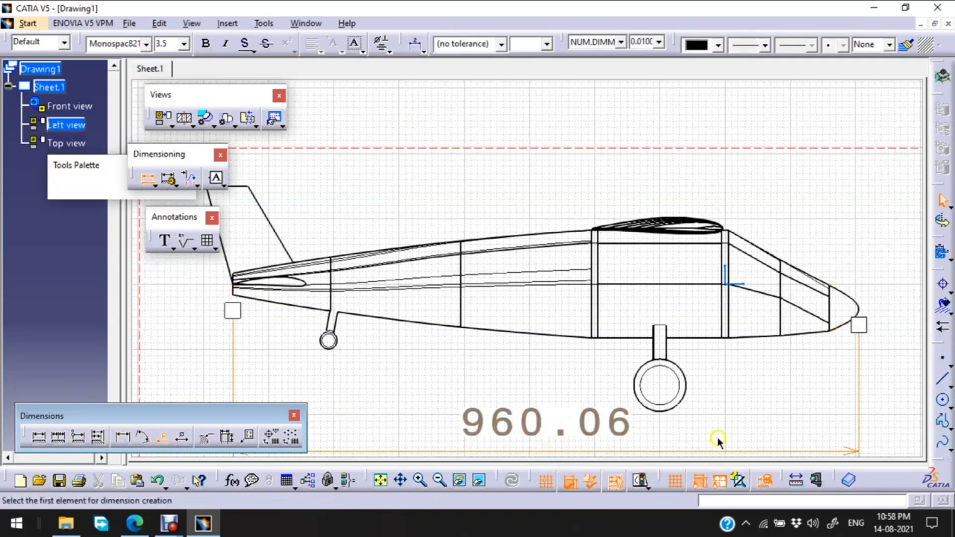
{"action": "left_click", "coordinate": [728, 384]}
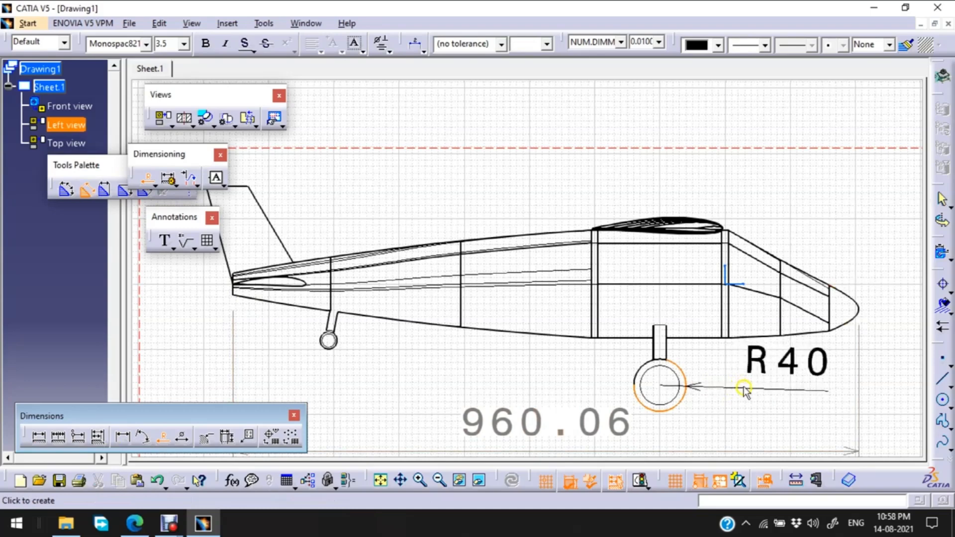
{"action": "left_click", "coordinate": [744, 387]}
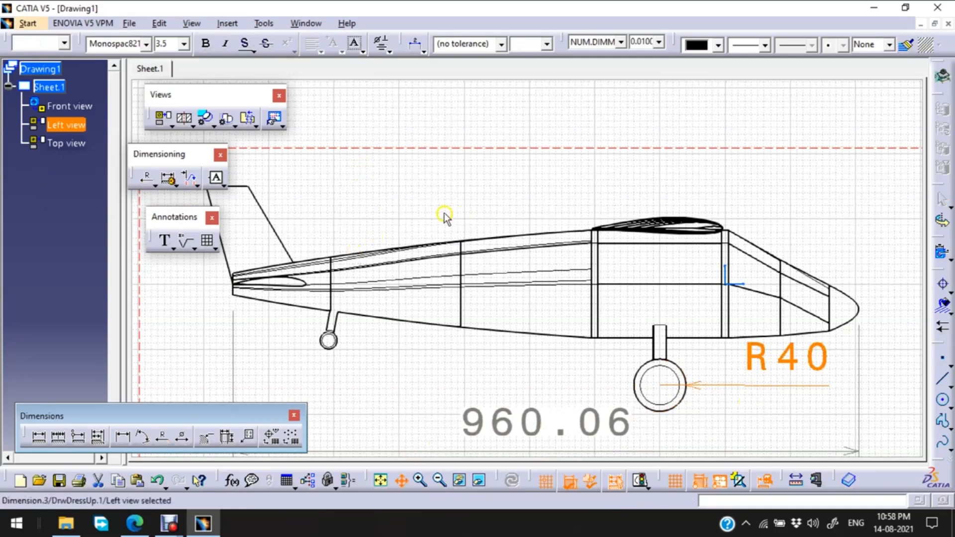
- Dimension the tail fin's height in the left view from the rear fuselage line to the fin's top edge, placing it behind the tail
{"action": "middle_click_drag", "start_coordinate": [440, 213], "coordinate": [679, 239]}
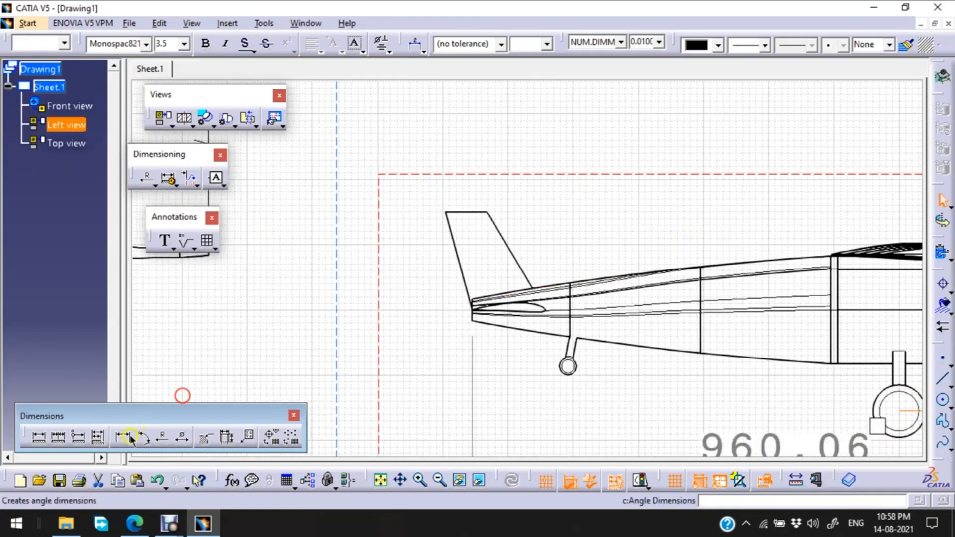
{"action": "left_click", "coordinate": [39, 437]}
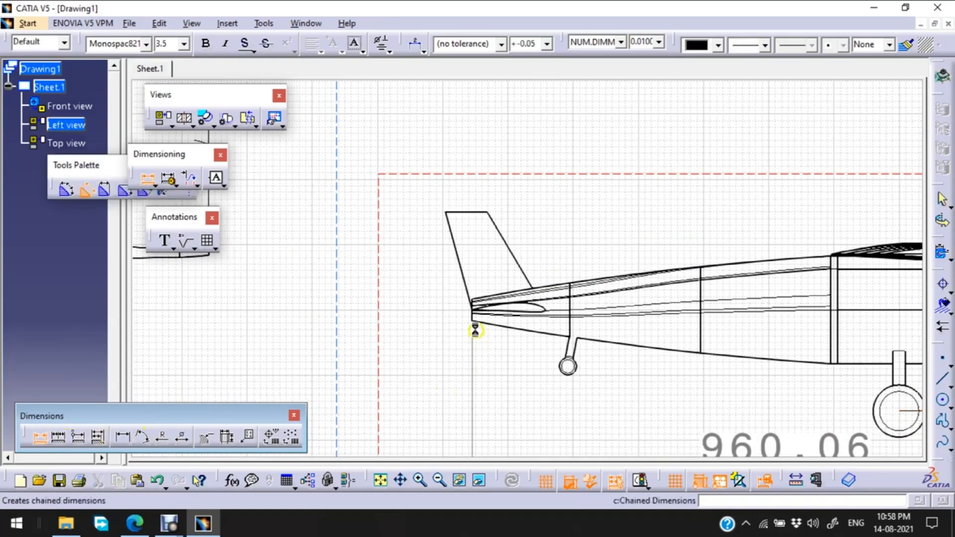
{"action": "left_click", "coordinate": [135, 523]}
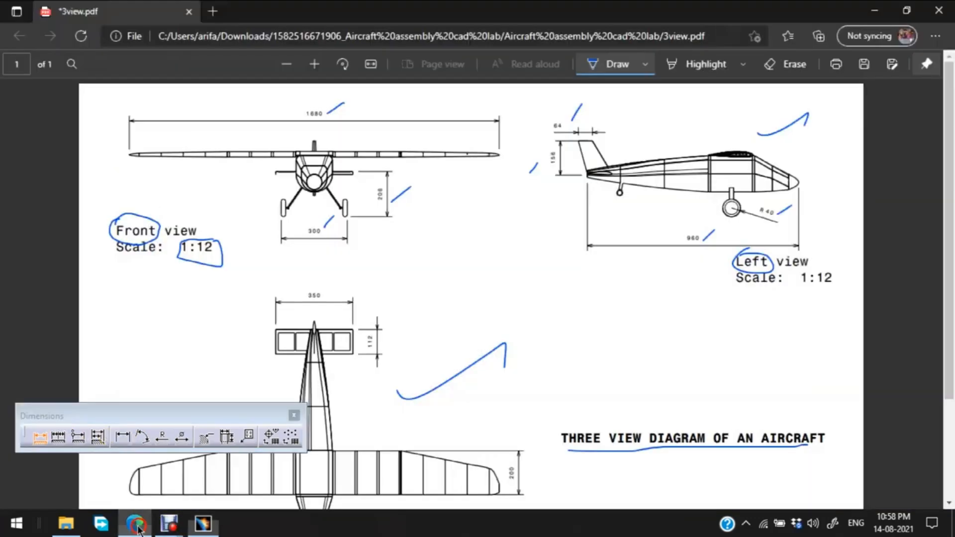
{"action": "left_click", "coordinate": [137, 526]}
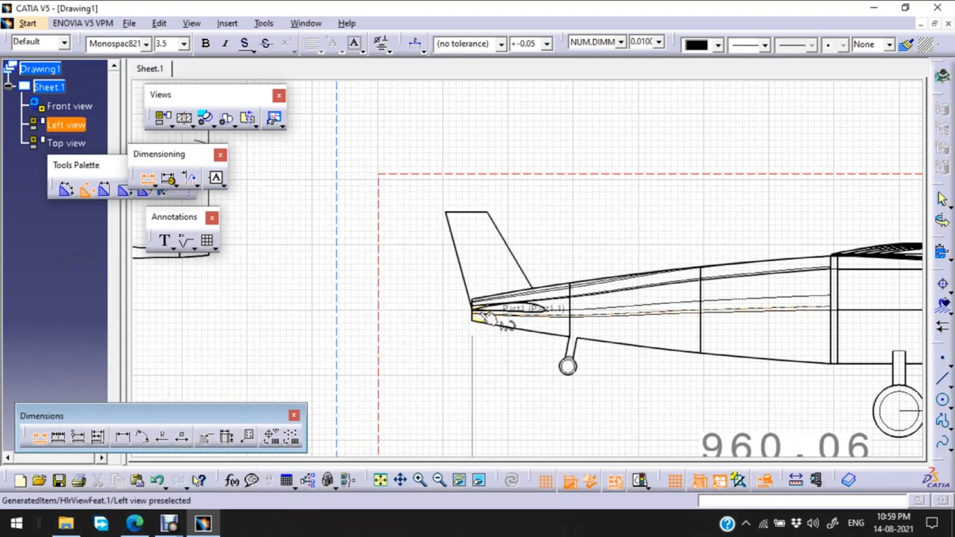
{"action": "left_click", "coordinate": [485, 312]}
{"action": "left_click", "coordinate": [469, 211]}
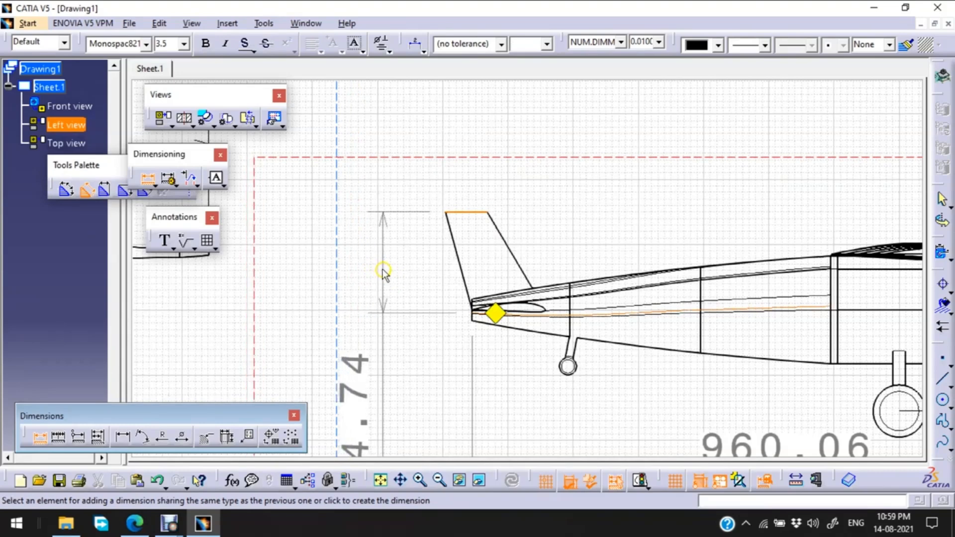
{"action": "left_click", "coordinate": [383, 271]}
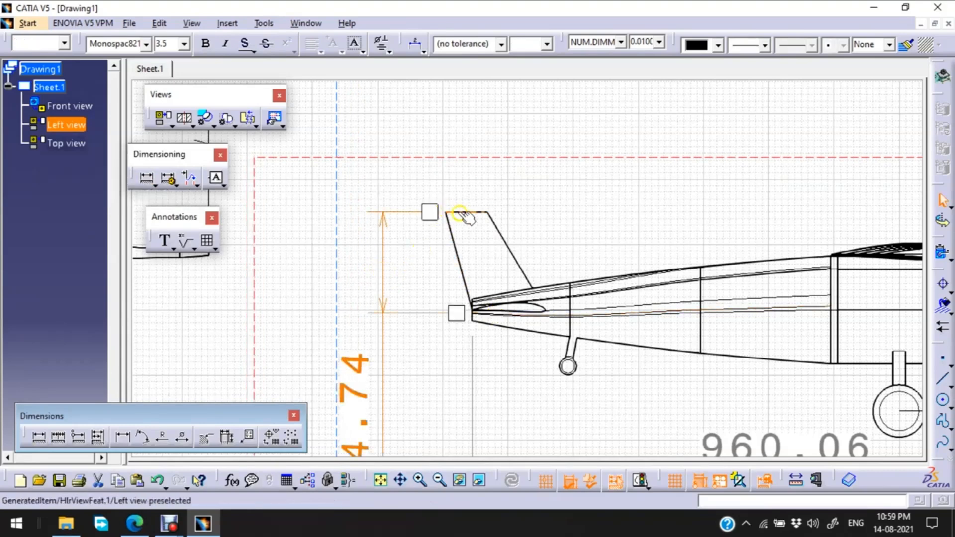
- Dimension the length of the tail fin's top edge in the left view, placing the dimension above the fin
{"action": "left_click", "coordinate": [39, 436]}
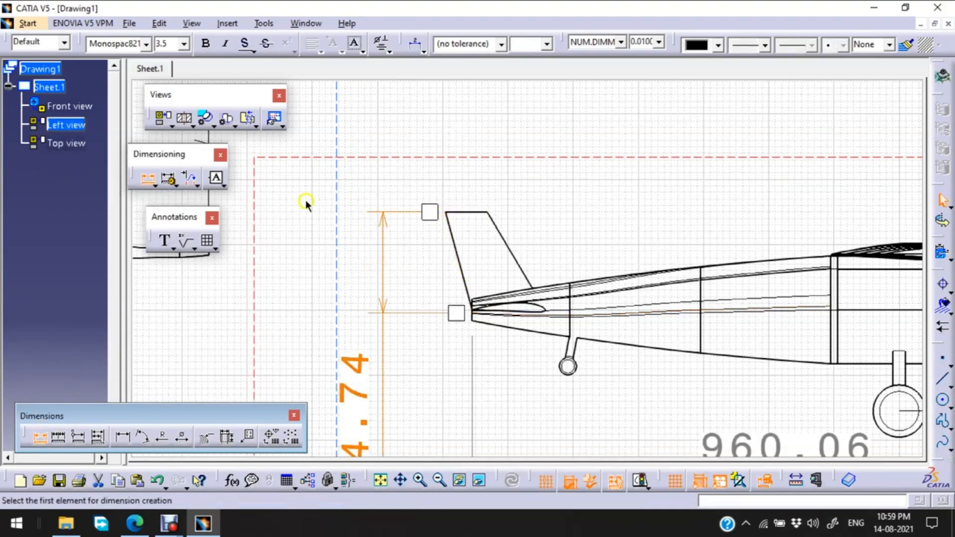
{"action": "left_click", "coordinate": [463, 213]}
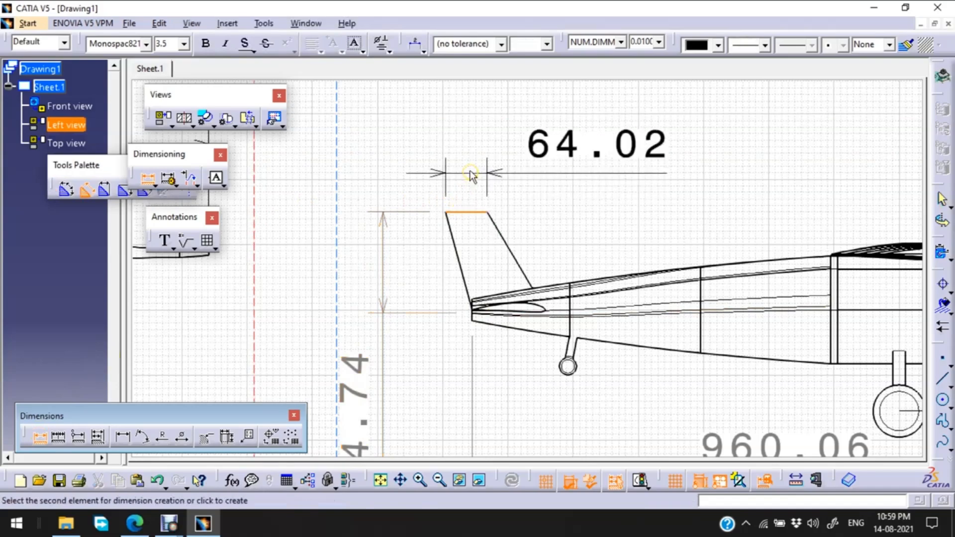
{"action": "left_click", "coordinate": [472, 175]}
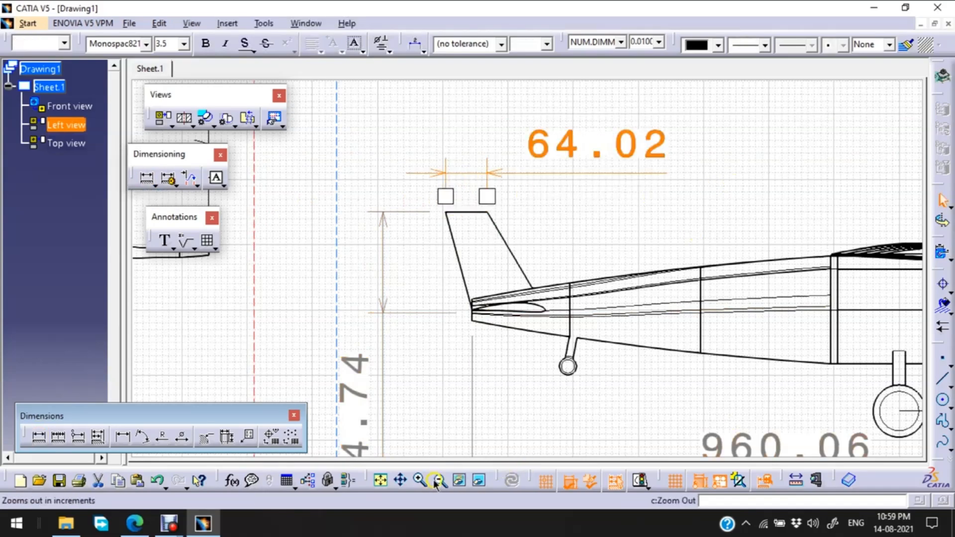
- Check the top-view dimensions in the reference 3view.pdf, ticking off the tailplane span, tailplane chord and wing chord, and return to the CATIA drawing
{"action": "left_click", "coordinate": [436, 481]}
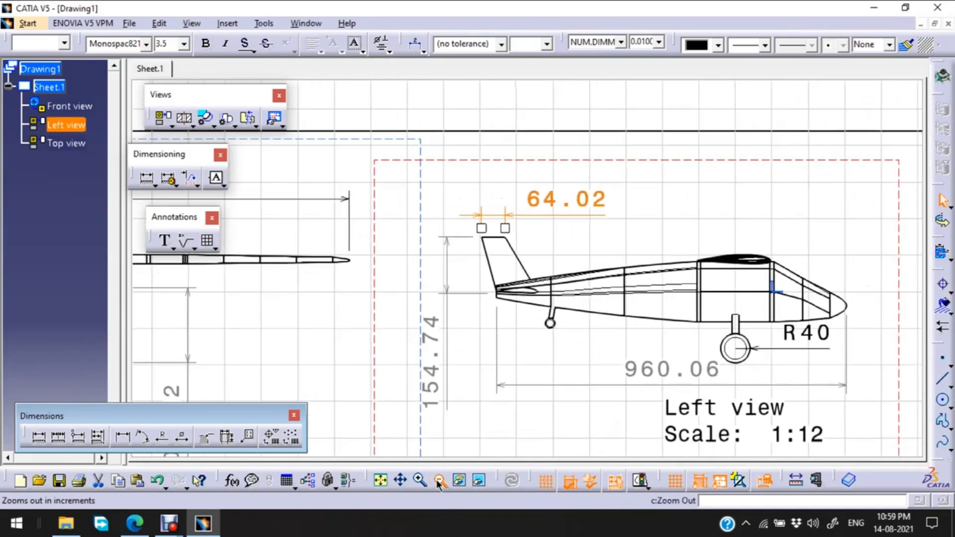
{"action": "left_click", "coordinate": [439, 482]}
{"action": "left_click", "coordinate": [438, 482]}
{"action": "left_click", "coordinate": [439, 482]}
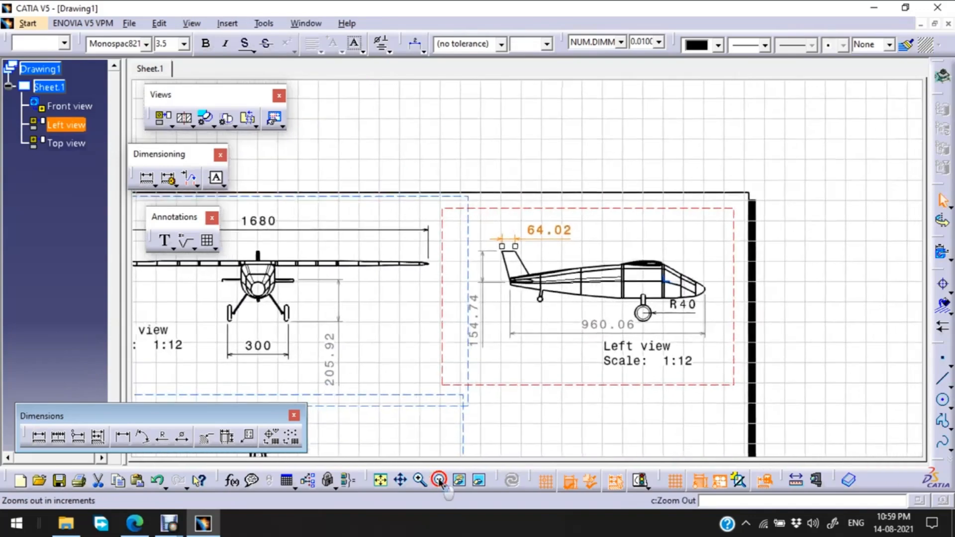
{"action": "left_click", "coordinate": [821, 338]}
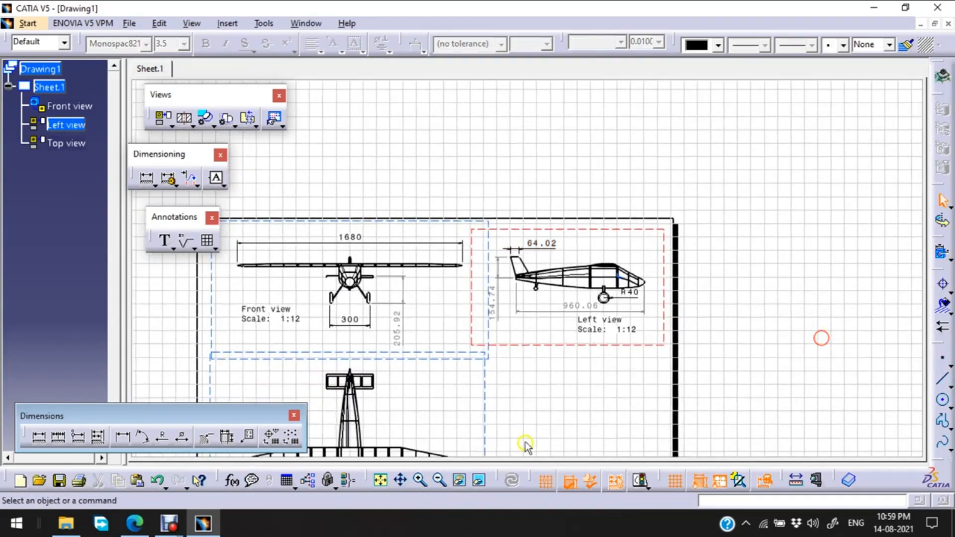
{"action": "left_click", "coordinate": [400, 480]}
{"action": "left_click_drag", "start_coordinate": [508, 455], "coordinate": [670, 305]}
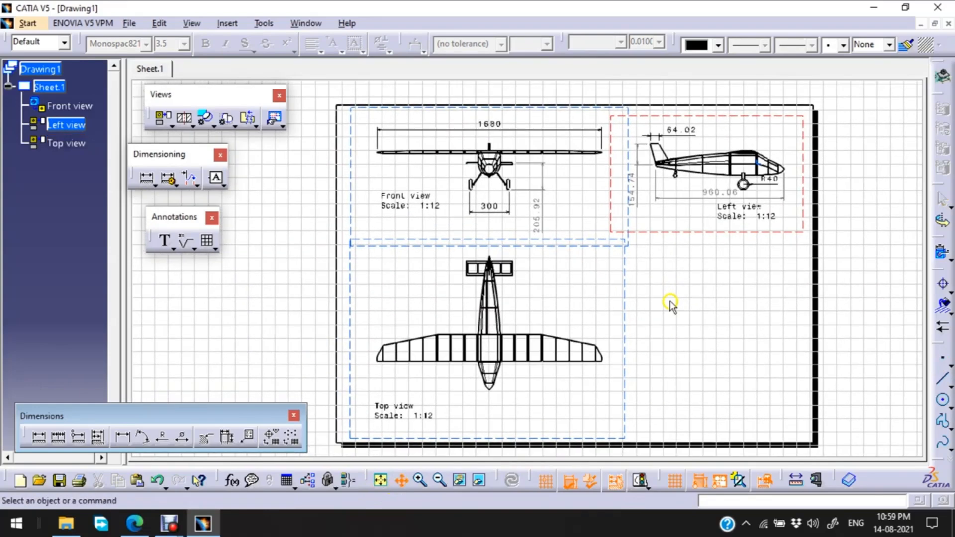
{"action": "left_click", "coordinate": [135, 523]}
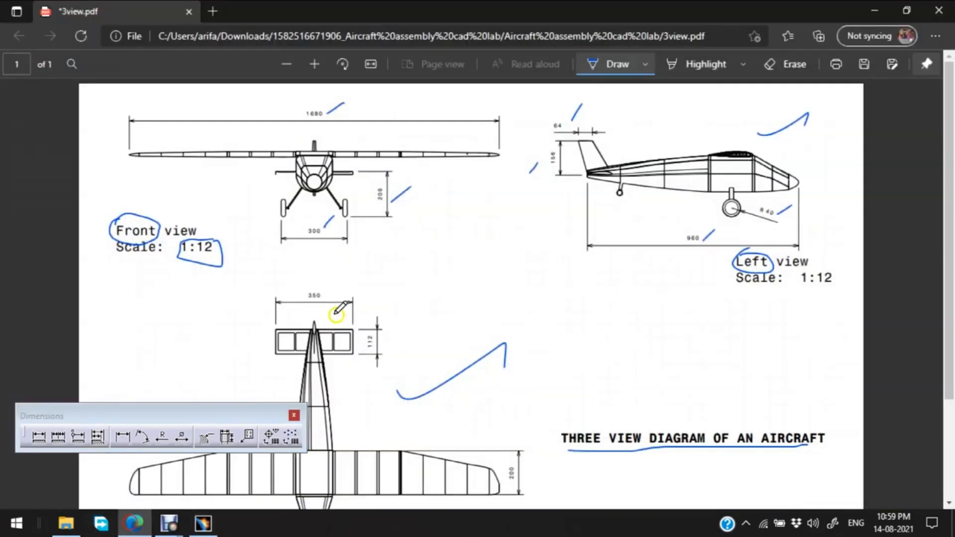
{"action": "scroll", "coordinate": [378, 268], "scroll_direction": "down", "scroll_amount": 3}
{"action": "left_click_drag", "start_coordinate": [316, 161], "coordinate": [353, 144]}
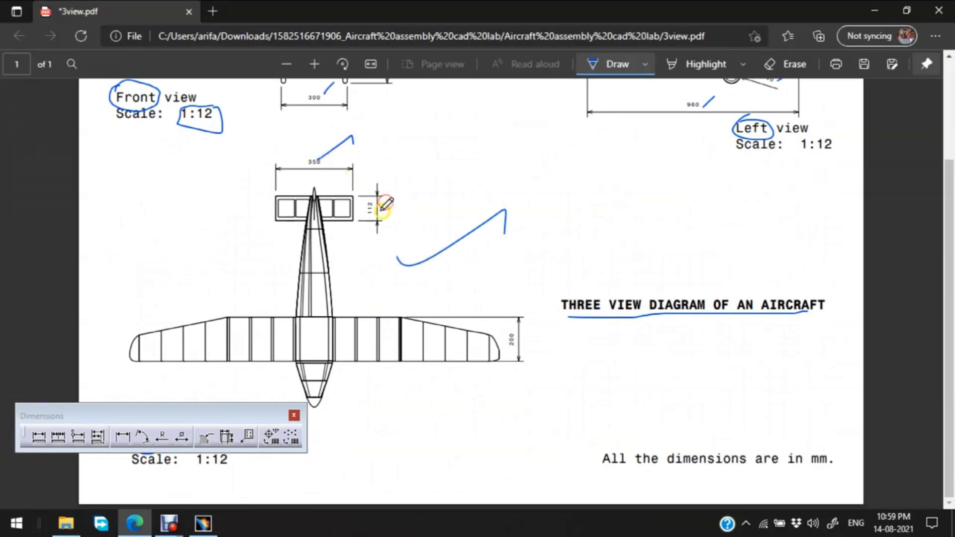
{"action": "left_click_drag", "start_coordinate": [524, 346], "coordinate": [563, 323]}
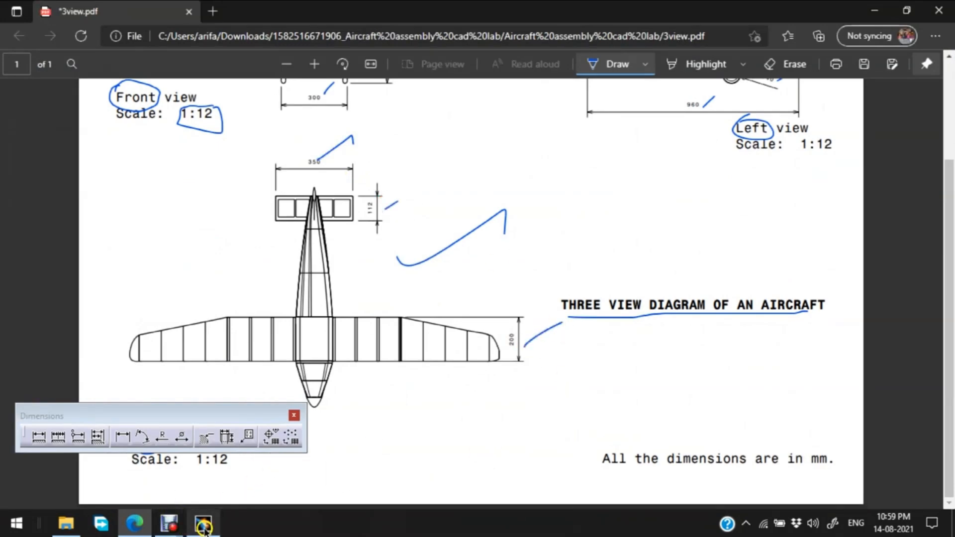
{"action": "left_click", "coordinate": [202, 524]}
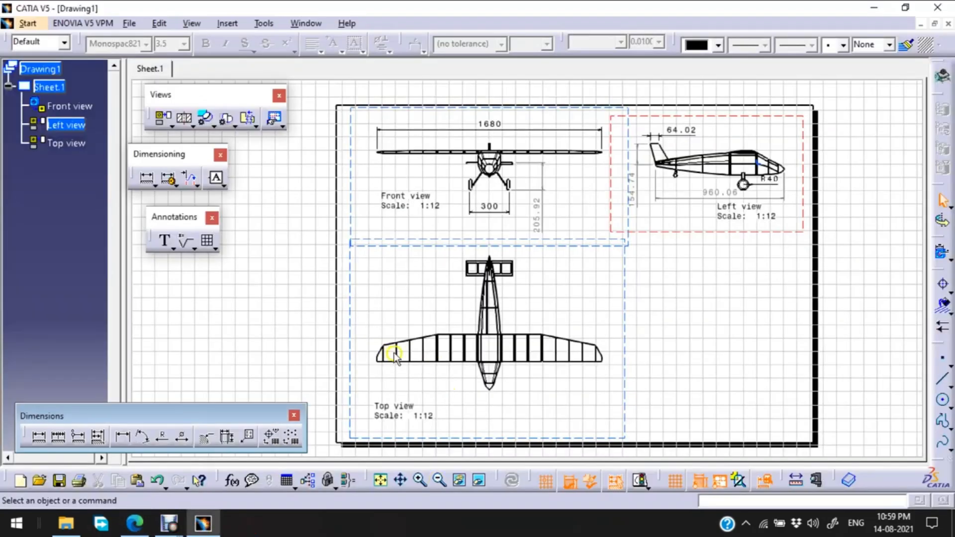
- Make the top view the active view on the drawing sheet
{"action": "left_click", "coordinate": [623, 278]}
{"action": "double_click", "coordinate": [624, 281]}
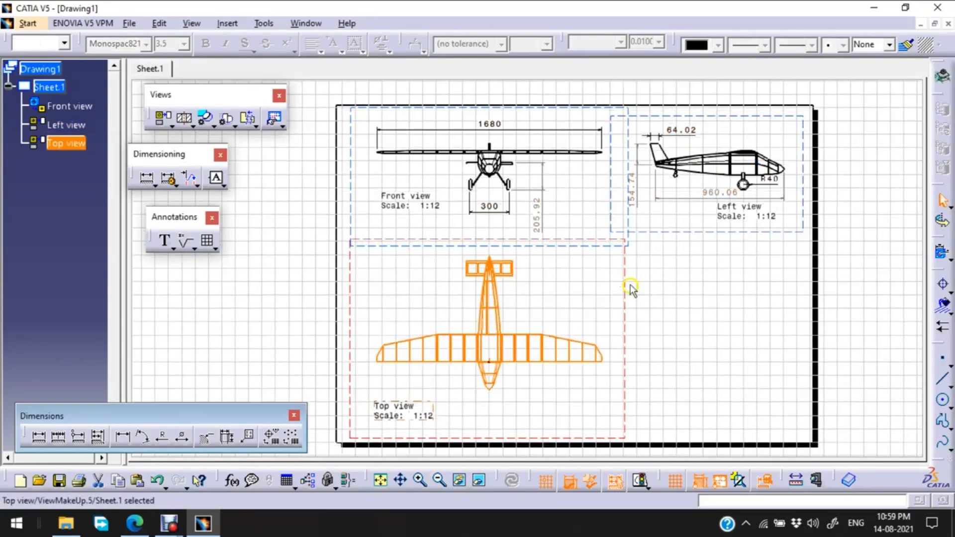
{"action": "left_click", "coordinate": [680, 316]}
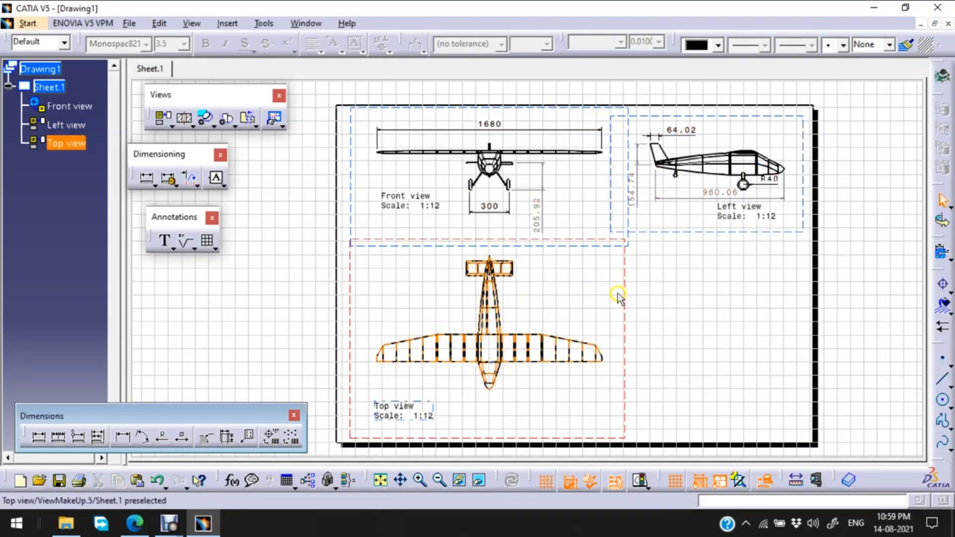
- Dimension the tailplane's span between its two outer side edges in the top view, placing it above the tail
{"action": "left_click", "coordinate": [191, 23]}
{"action": "left_click", "coordinate": [229, 176]}
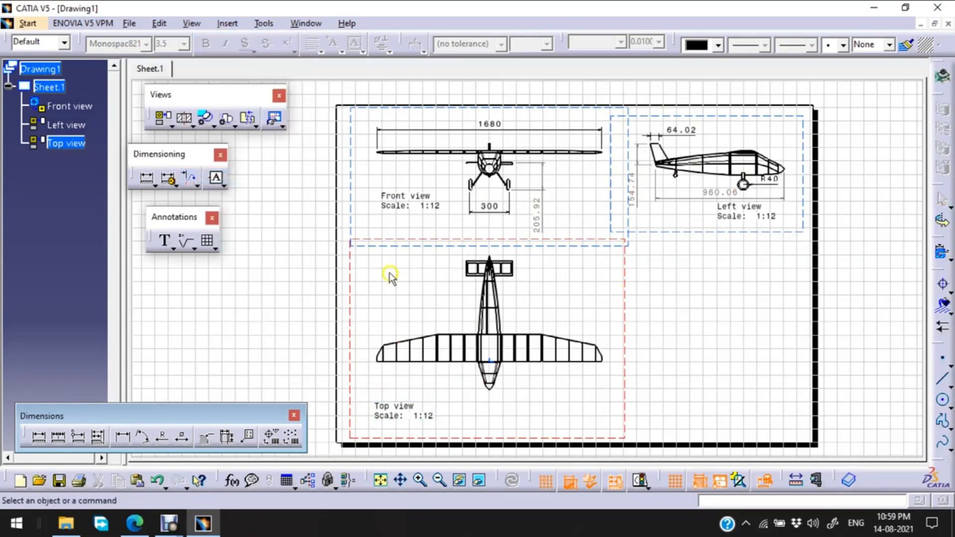
{"action": "left_click_drag", "start_coordinate": [346, 243], "coordinate": [621, 395]}
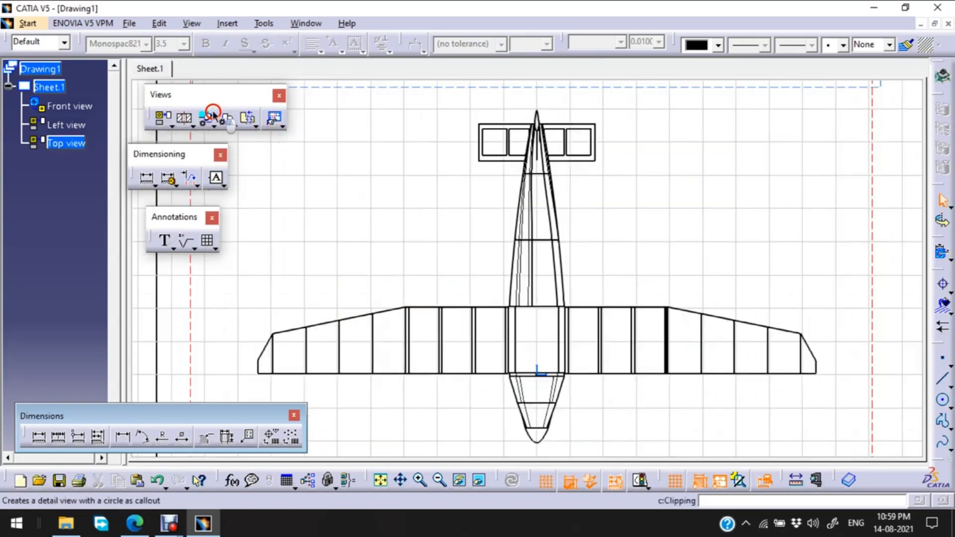
{"action": "left_click", "coordinate": [40, 436]}
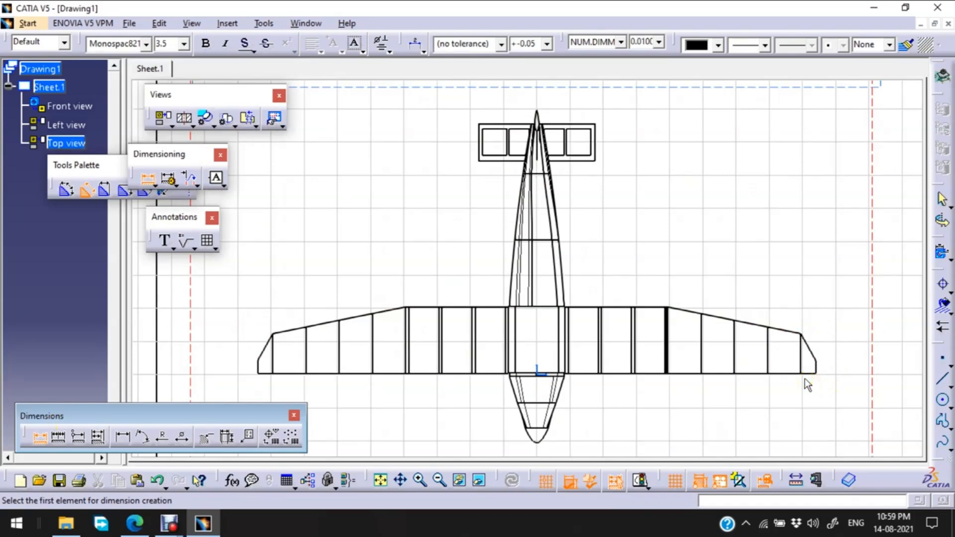
{"action": "left_click", "coordinate": [136, 523]}
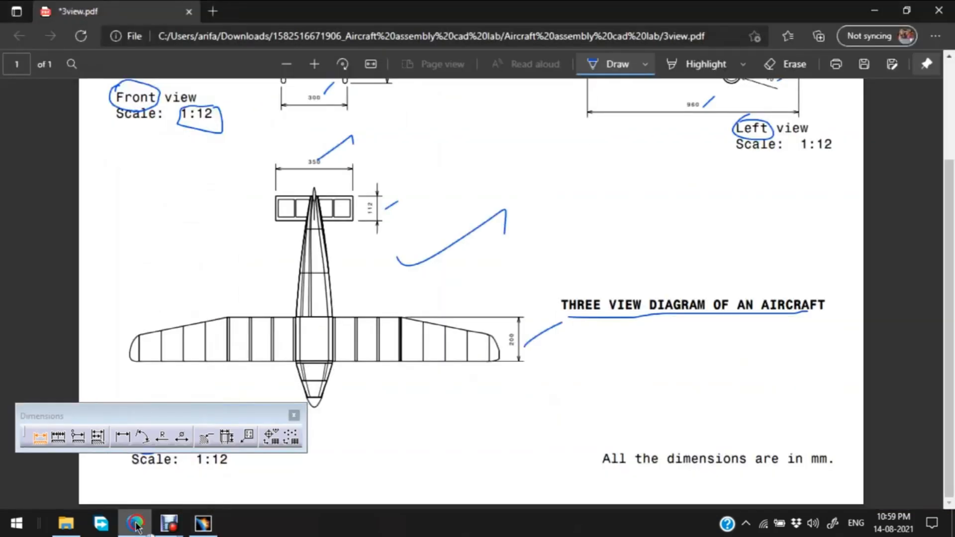
{"action": "left_click", "coordinate": [135, 523]}
{"action": "left_click", "coordinate": [591, 142]}
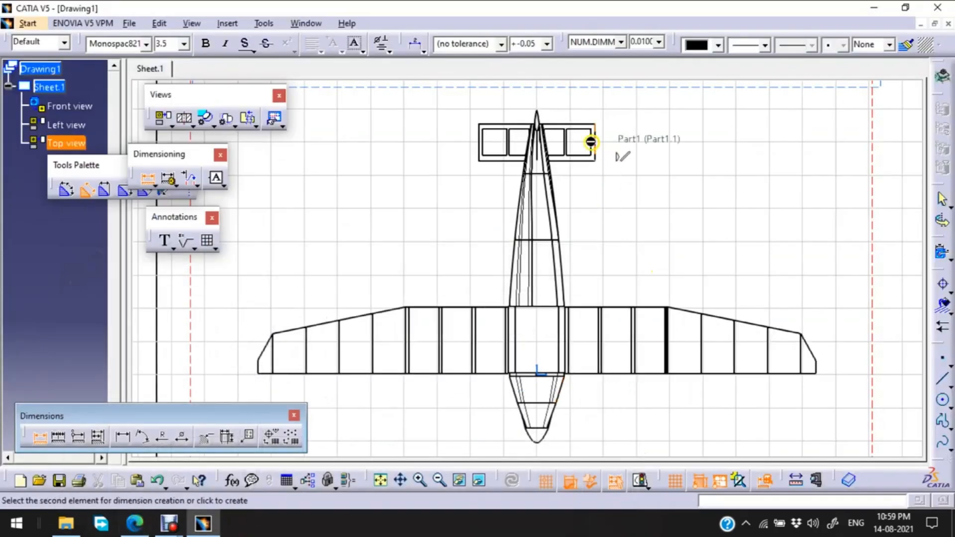
{"action": "left_click", "coordinate": [479, 142]}
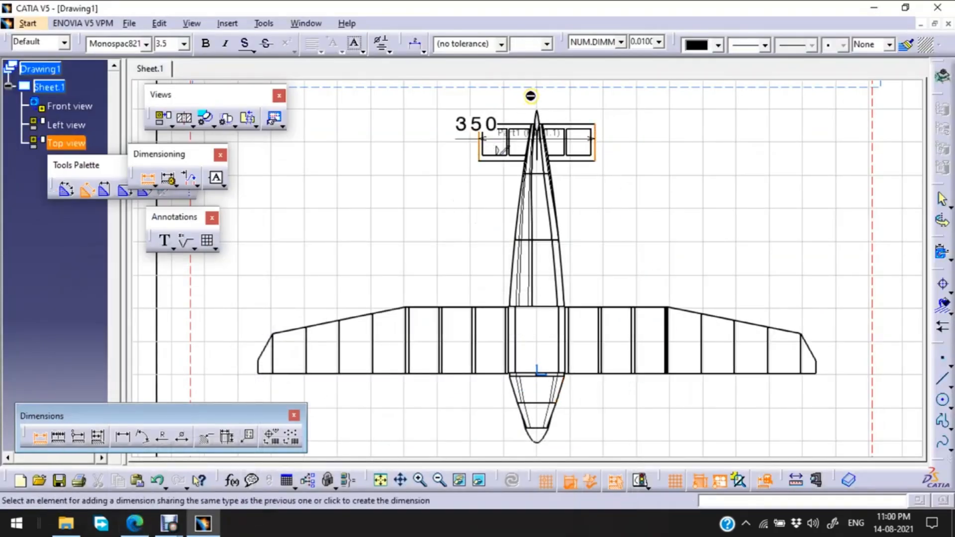
{"action": "left_click", "coordinate": [532, 85]}
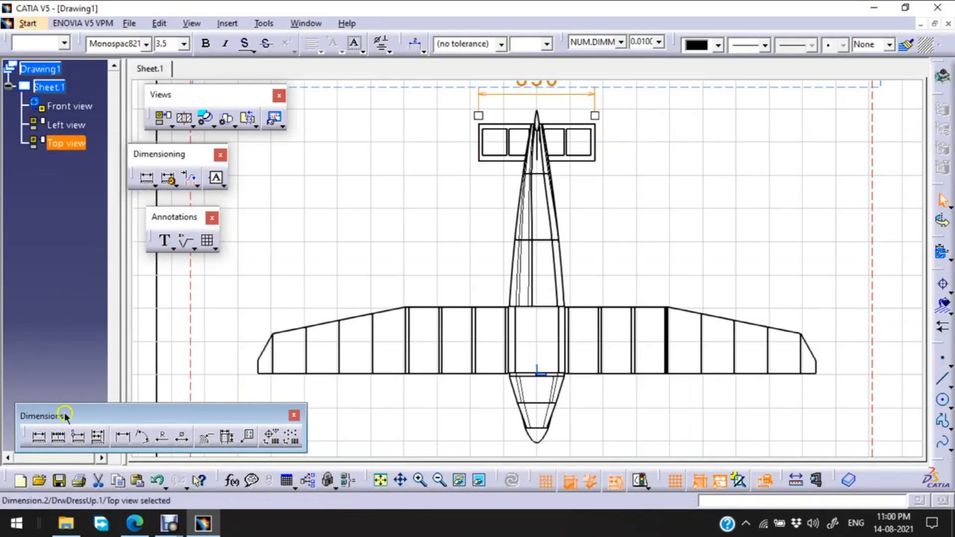
- Dimension the tailplane's chord along its outer side edge in the top view, placing it beside the tailplane
{"action": "left_click", "coordinate": [39, 437]}
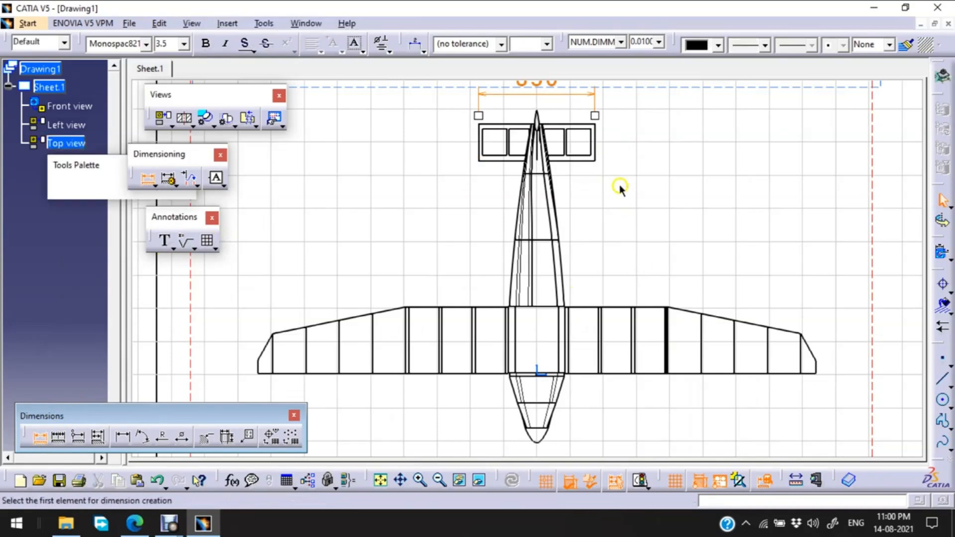
{"action": "left_click", "coordinate": [595, 143]}
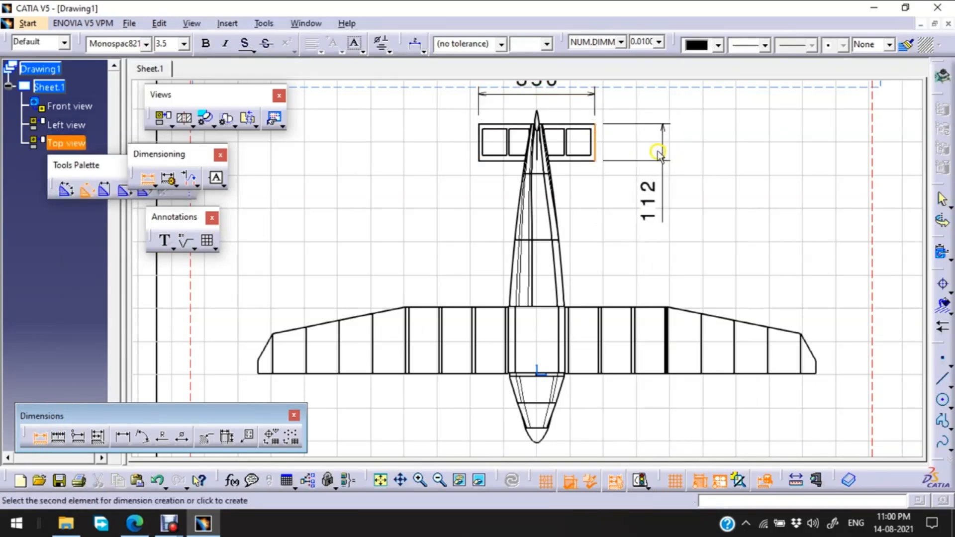
{"action": "left_click", "coordinate": [664, 171]}
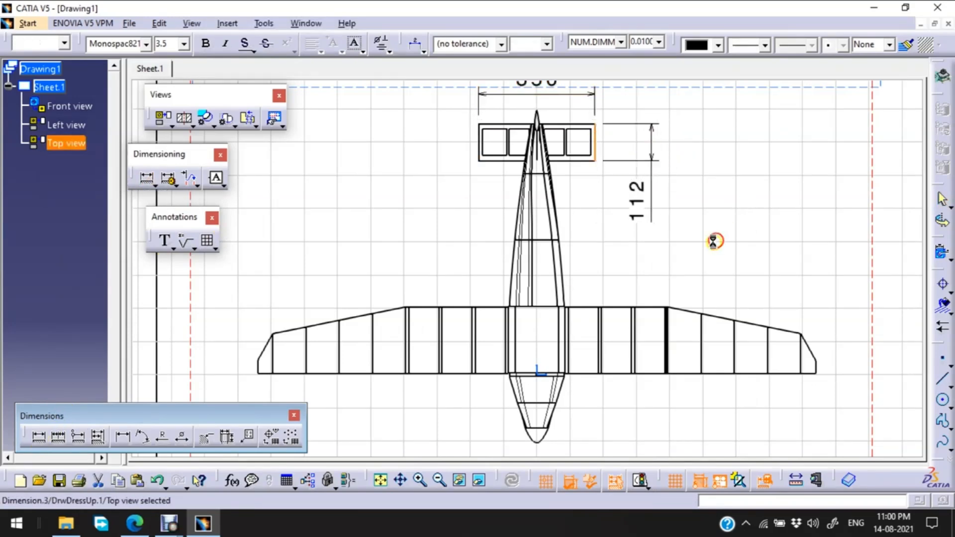
- Dimension the wing's chord between its leading and trailing edges in the top view, placing it beyond the wing tip
{"action": "left_click", "coordinate": [44, 435]}
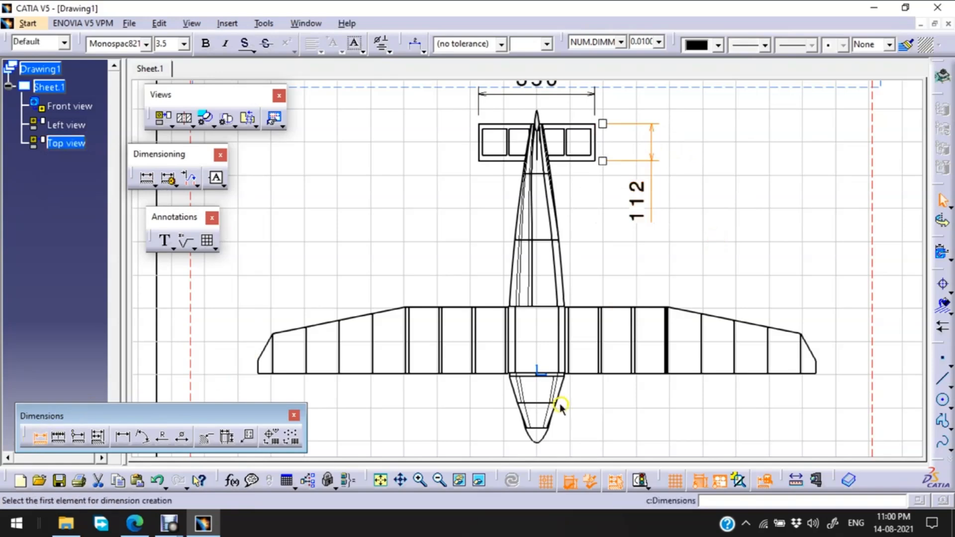
{"action": "left_click", "coordinate": [644, 374]}
{"action": "left_click", "coordinate": [651, 308]}
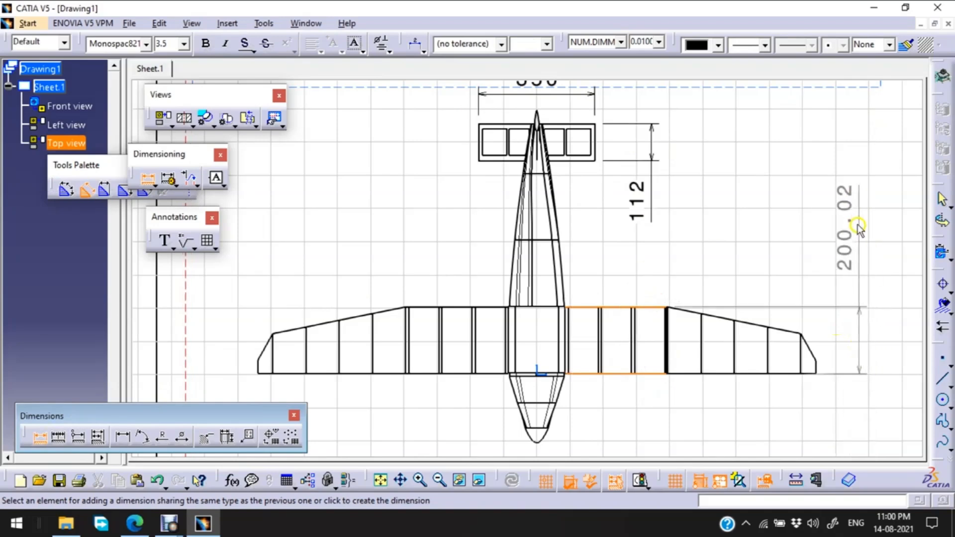
{"action": "left_click", "coordinate": [860, 226]}
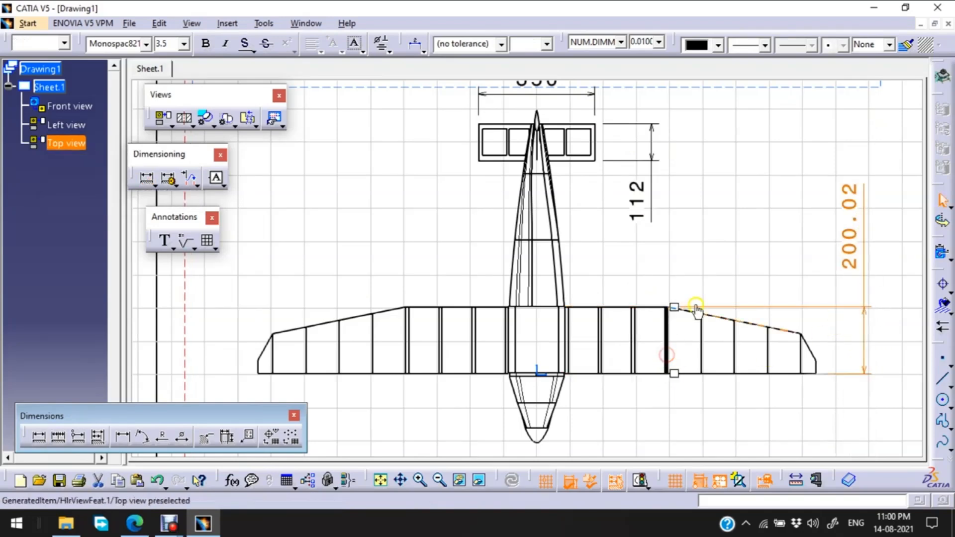
{"action": "left_click", "coordinate": [712, 233]}
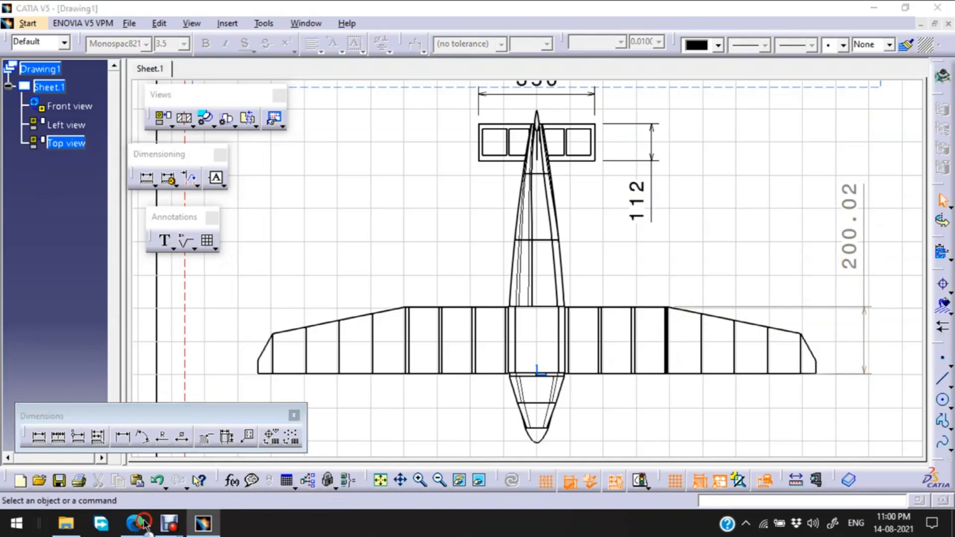
- Switch to the reference 3view.pdf in the browser and bracket the title THREE VIEW DIAGRAM OF AN AIRCRAFT with ink strokes
{"action": "left_click", "coordinate": [134, 523]}
{"action": "left_click_drag", "start_coordinate": [568, 286], "coordinate": [535, 352]}
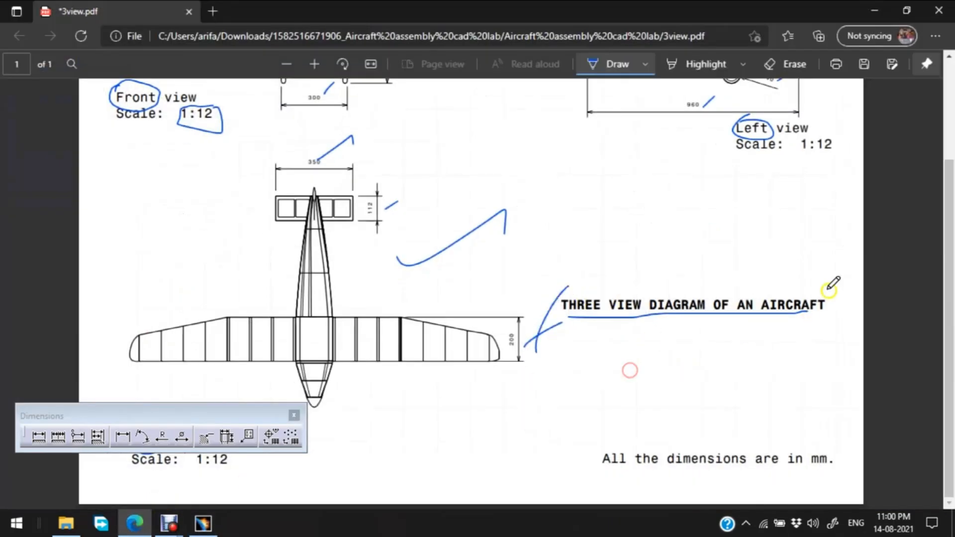
{"action": "mouse_move", "coordinate": [818, 282]}
{"action": "left_mouse_down"}
{"action": "mouse_move", "coordinate": [838, 293]}
{"action": "mouse_move", "coordinate": [823, 314]}
{"action": "left_mouse_up"}
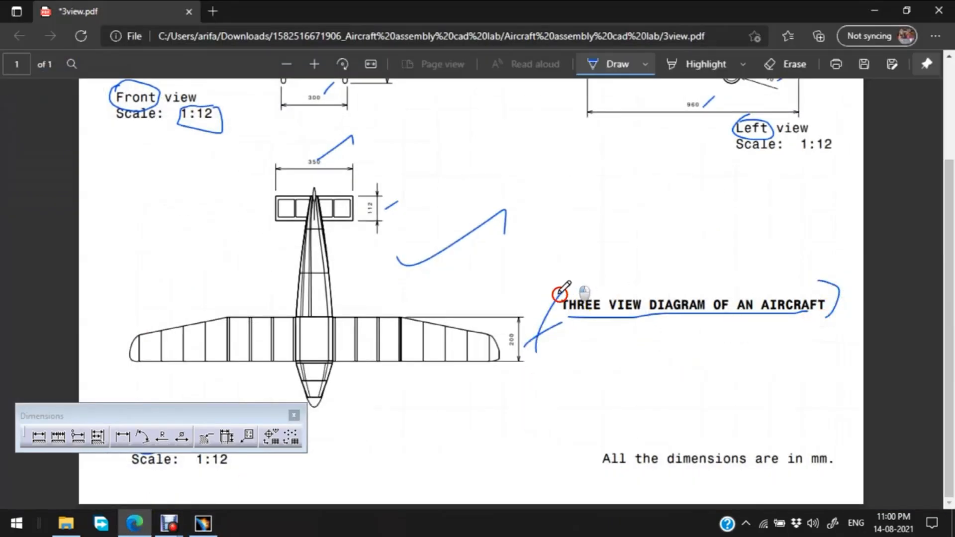
{"action": "left_click_drag", "start_coordinate": [569, 285], "coordinate": [571, 323]}
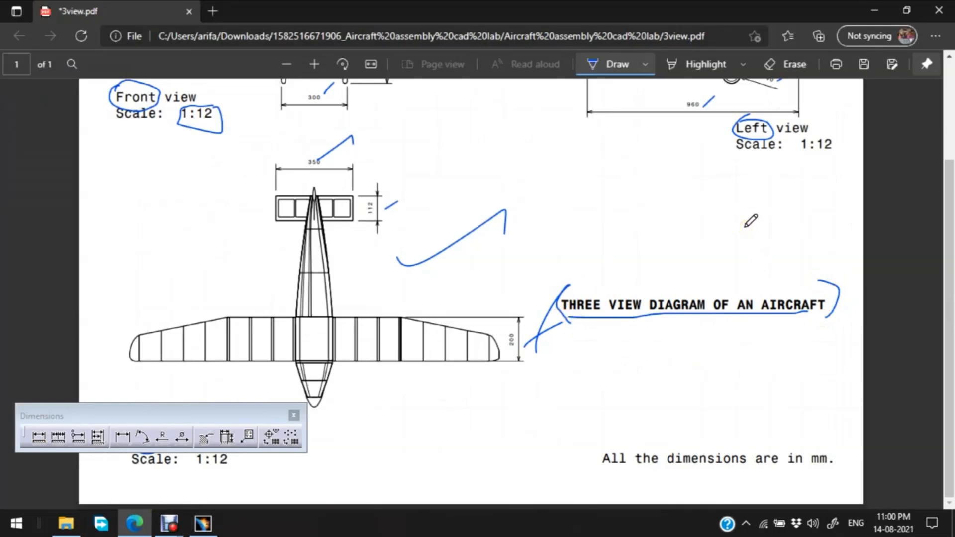
- Switch to CATIA and add the text "THREE VIEW DIAGRAM OF AN AIRCRAFT" beside the top view's wing, moving it inside the sheet border
{"action": "left_click", "coordinate": [204, 522]}
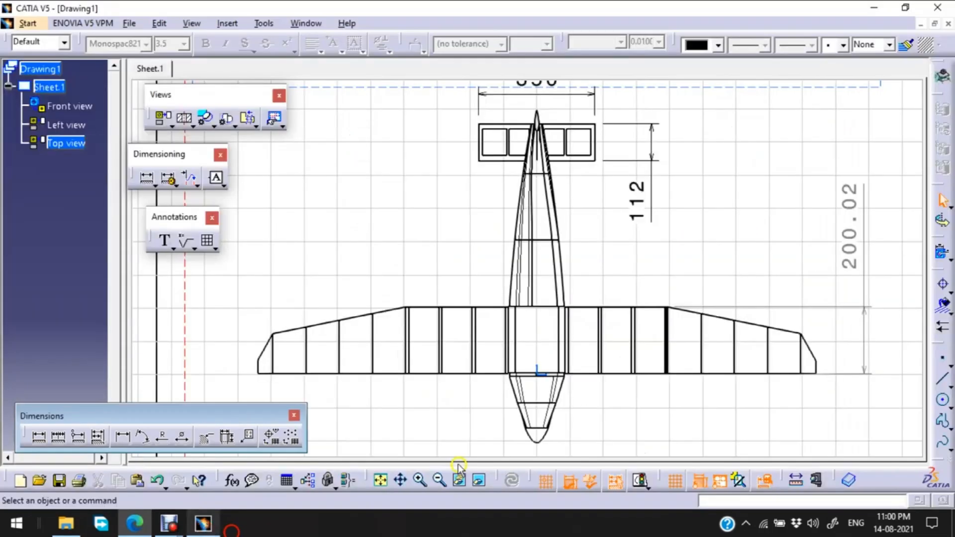
{"action": "left_click", "coordinate": [381, 481]}
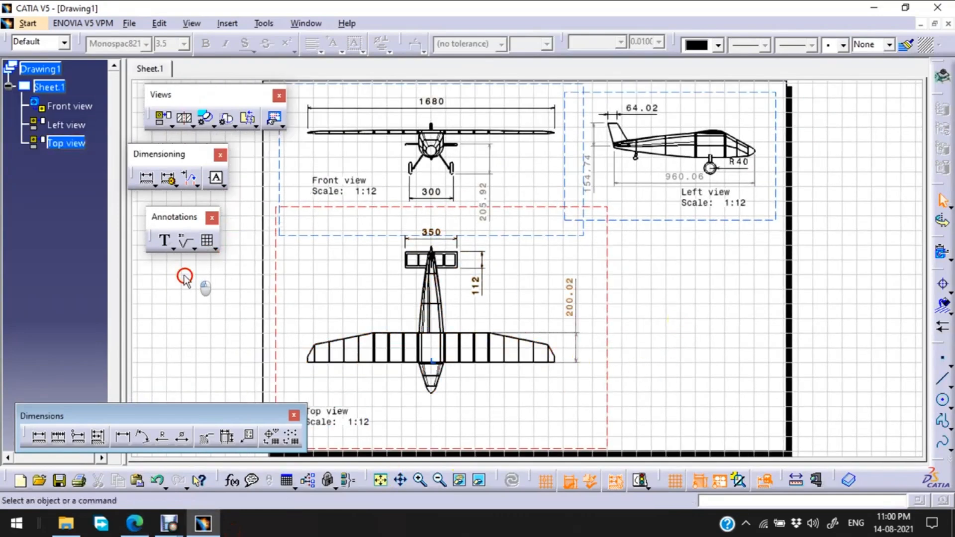
{"action": "left_click", "coordinate": [165, 242]}
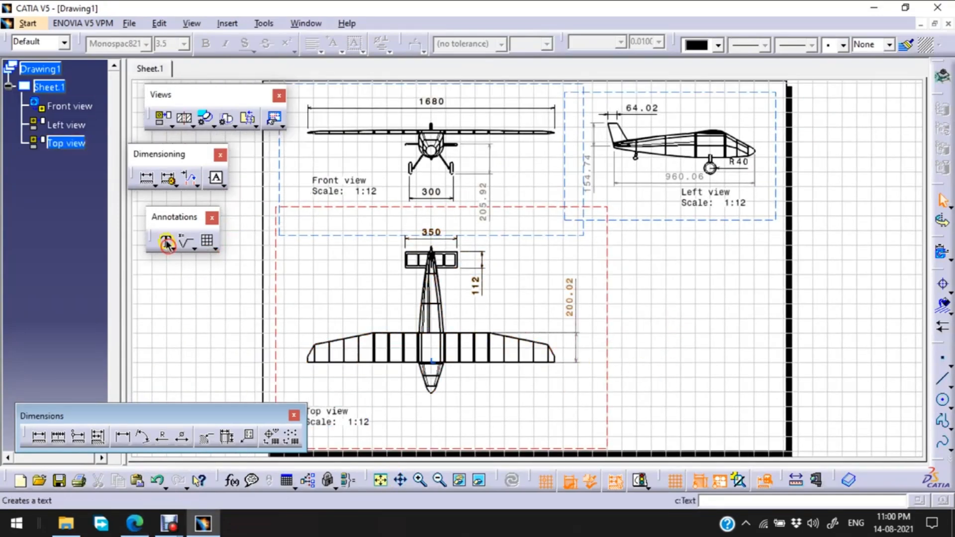
{"action": "left_click", "coordinate": [619, 349]}
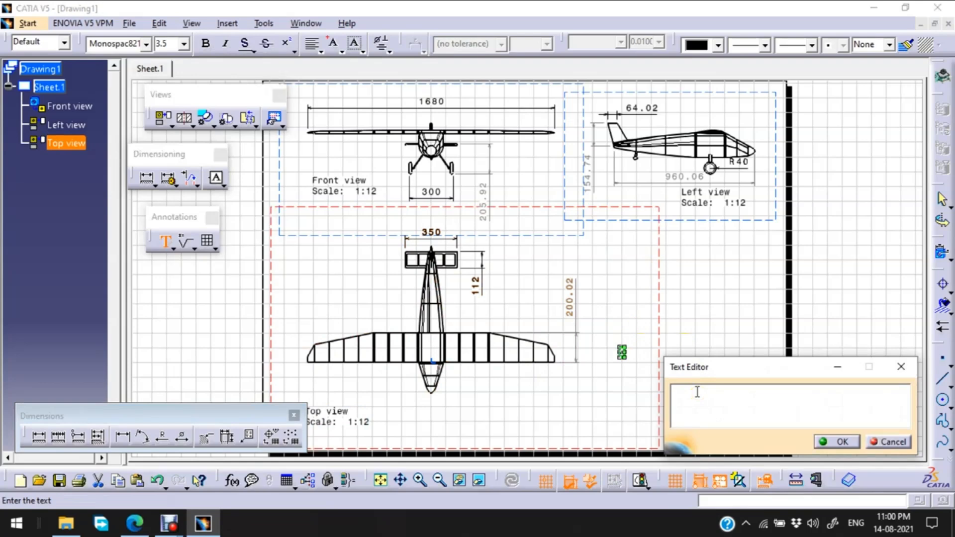
{"action": "type", "text": "THREE"}
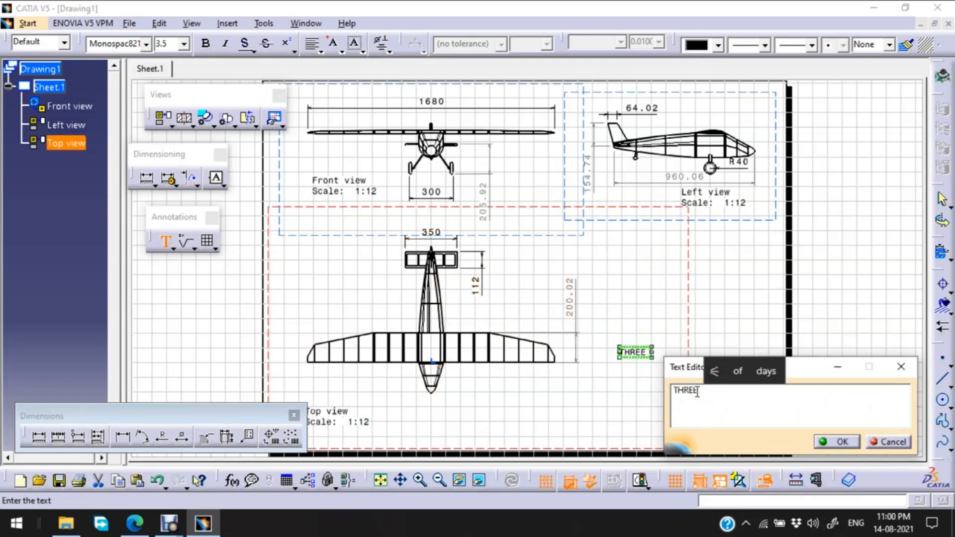
{"action": "type", "text": " VIEW DI"}
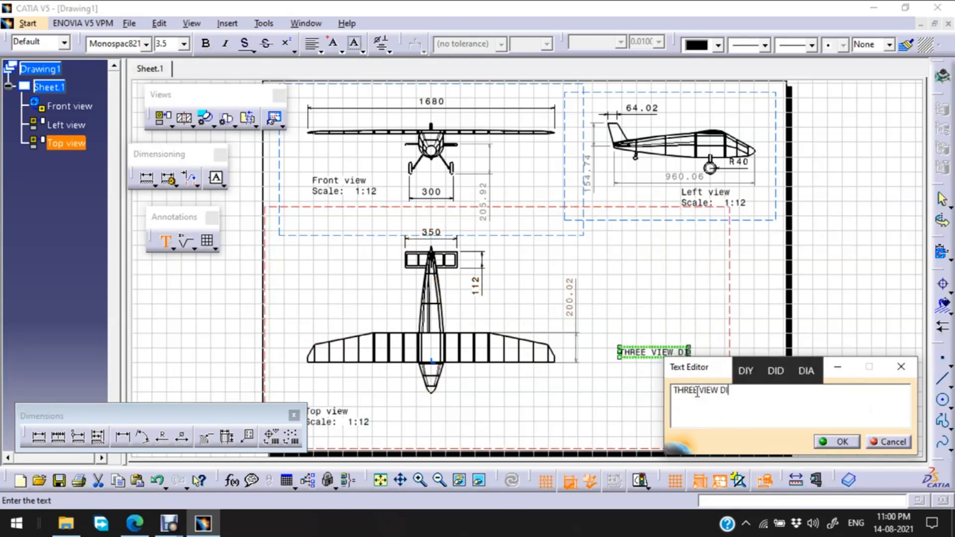
{"action": "type", "text": "GRA"}
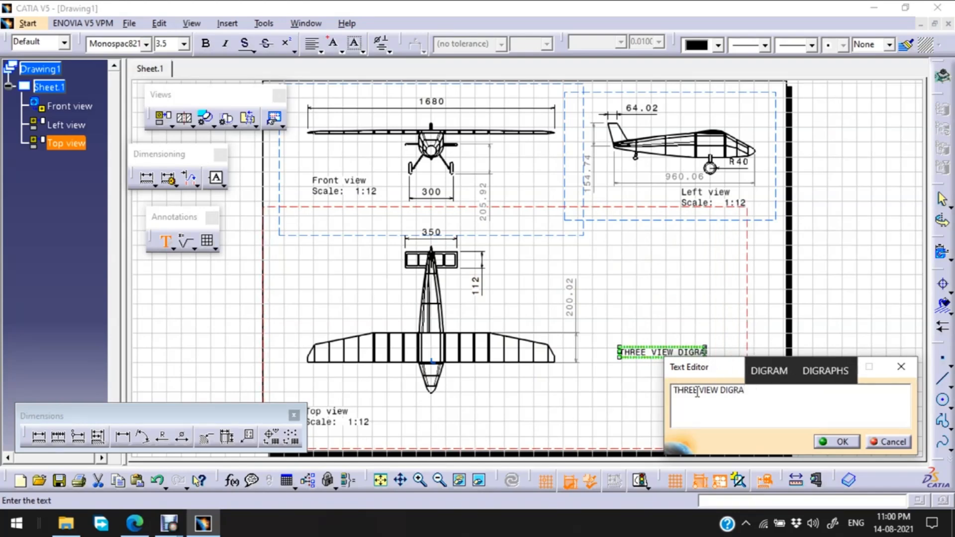
{"action": "key", "text": "BackSpace"}
{"action": "key", "text": "BackSpace"}
{"action": "key", "text": "BackSpace"}
{"action": "type", "text": "AGRA"}
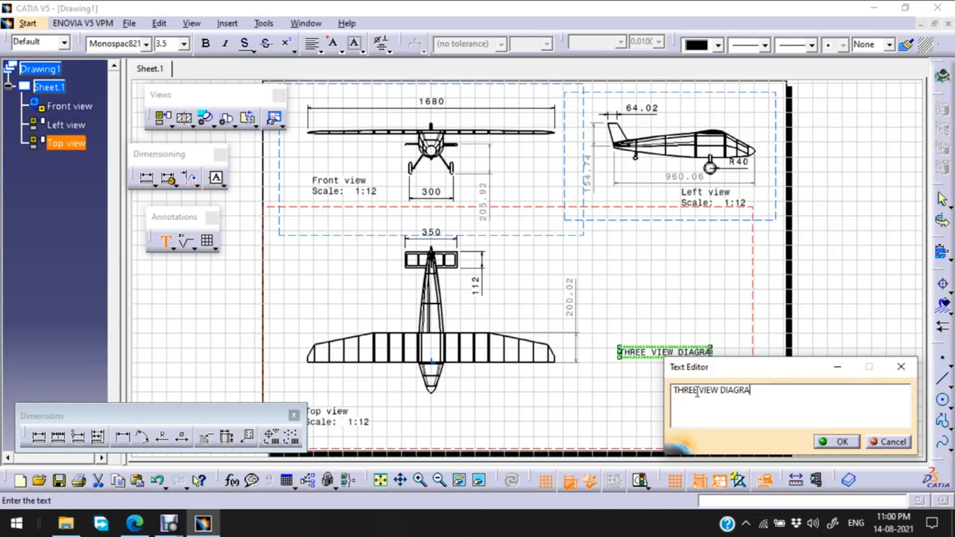
{"action": "type", "text": "M OF AN AI"}
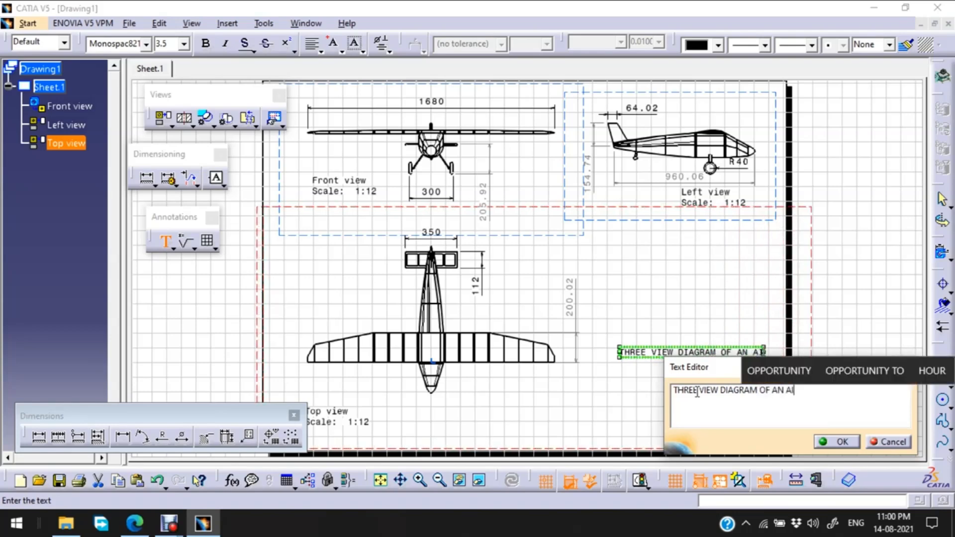
{"action": "type", "text": "RCRAFT"}
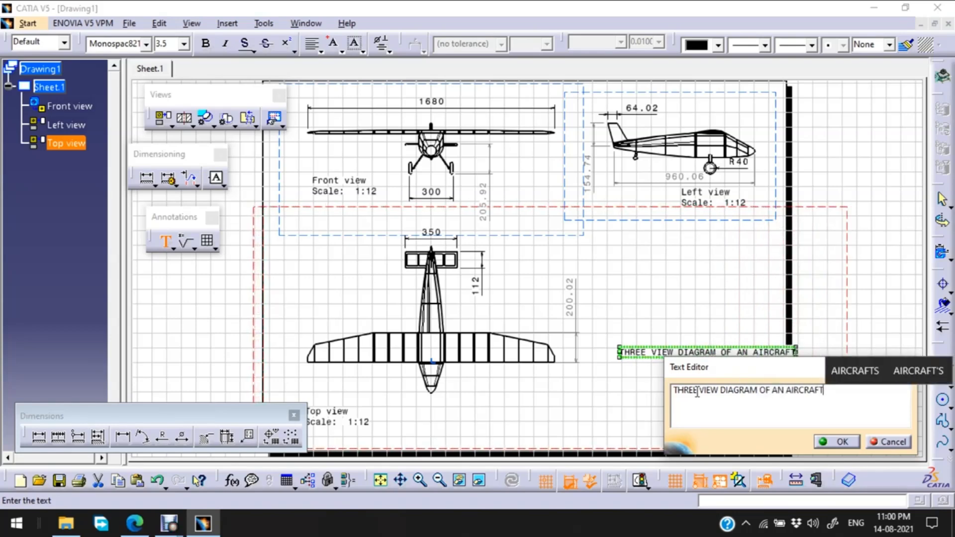
{"action": "left_click", "coordinate": [844, 442]}
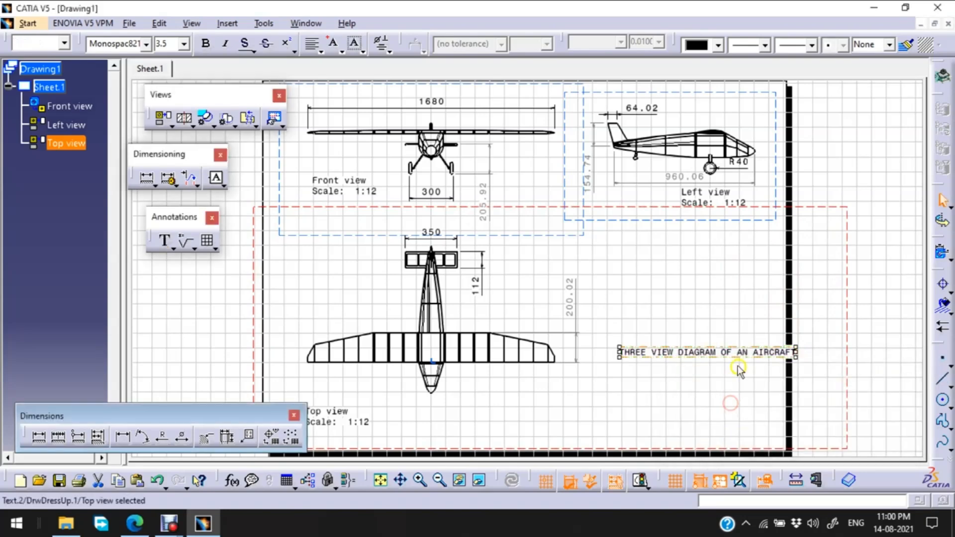
{"action": "left_click_drag", "start_coordinate": [745, 349], "coordinate": [722, 341]}
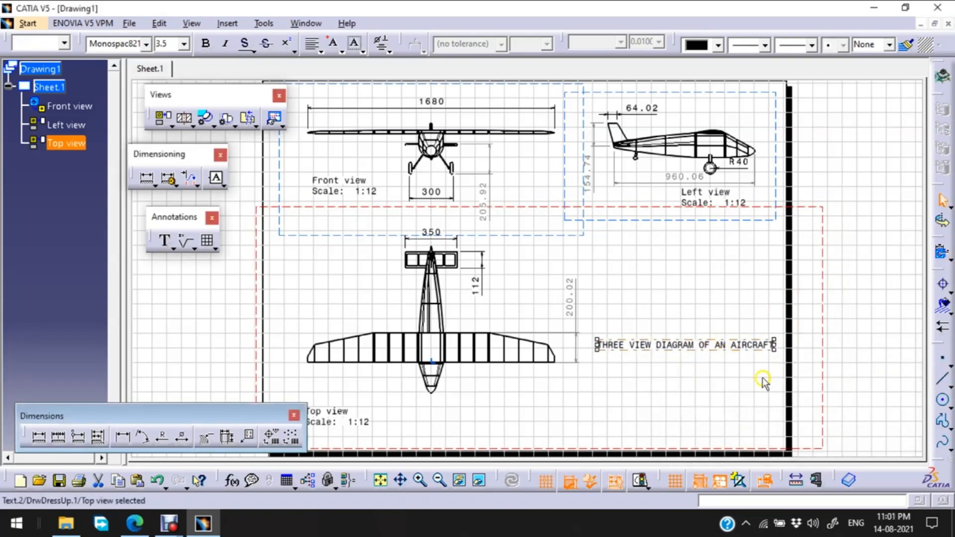
{"action": "left_click", "coordinate": [762, 379]}
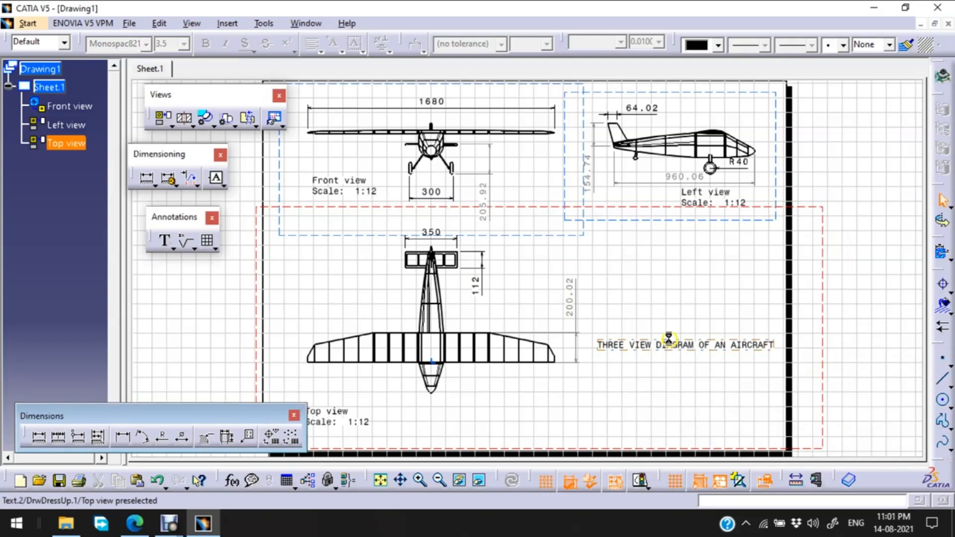
{"action": "left_click", "coordinate": [688, 342]}
{"action": "right_click", "coordinate": [689, 343]}
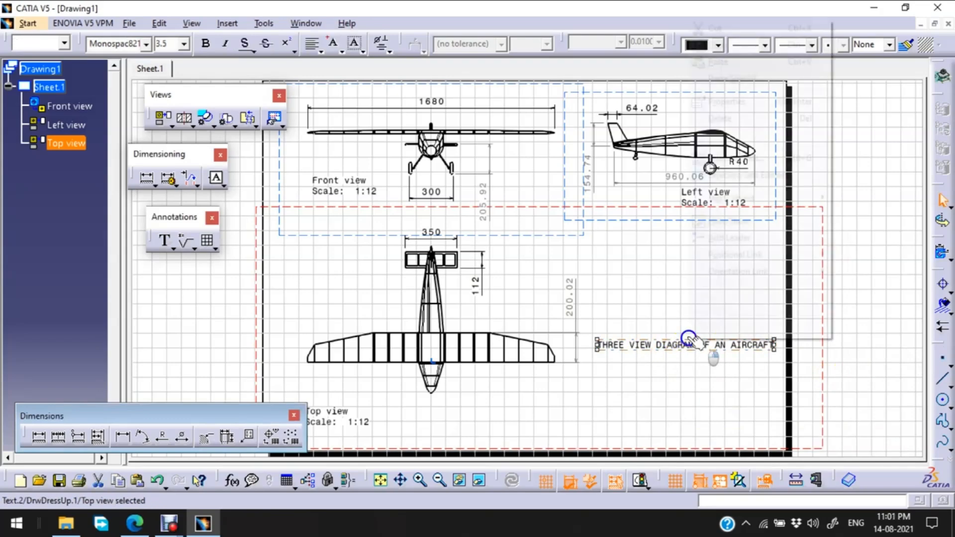
{"action": "left_click", "coordinate": [729, 104]}
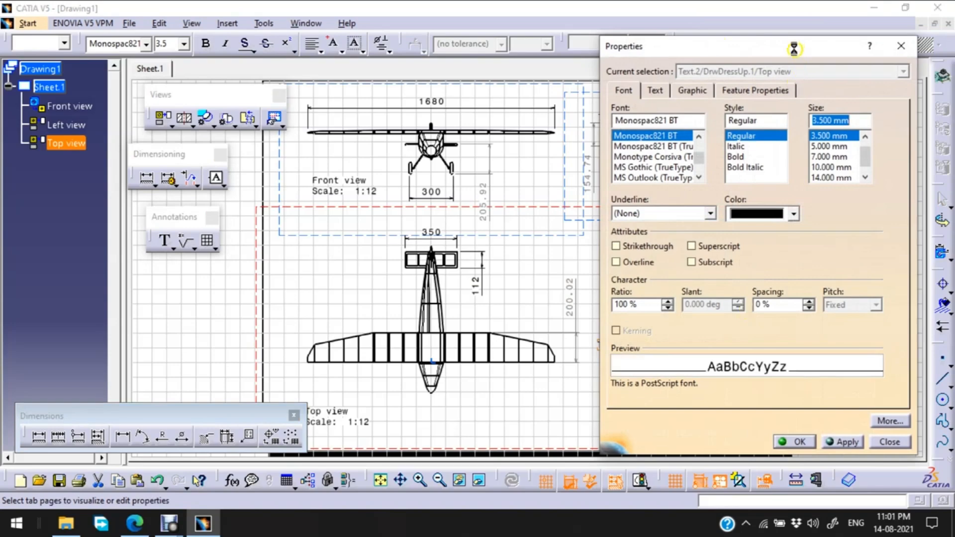
{"action": "left_click_drag", "start_coordinate": [784, 46], "coordinate": [373, 26]}
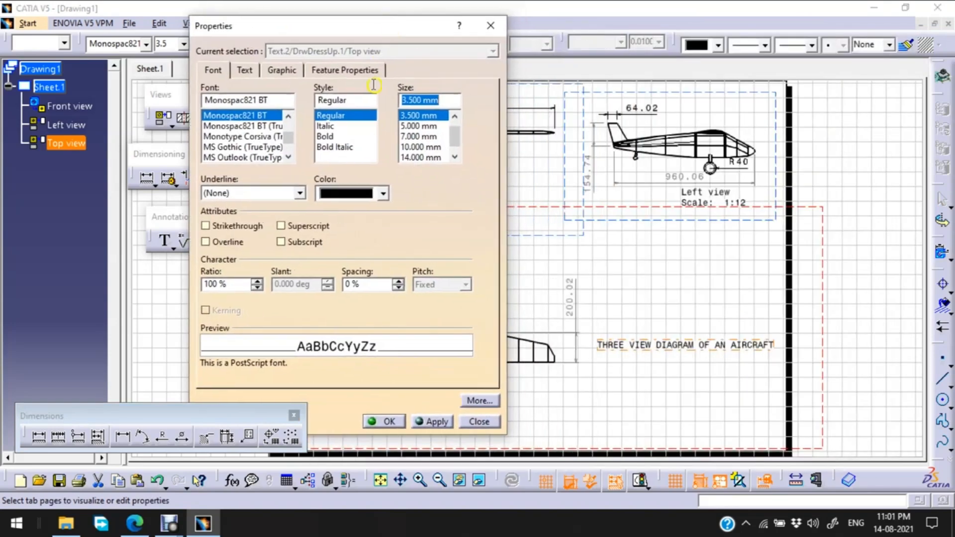
{"action": "left_click", "coordinate": [326, 136]}
{"action": "left_click", "coordinate": [417, 127]}
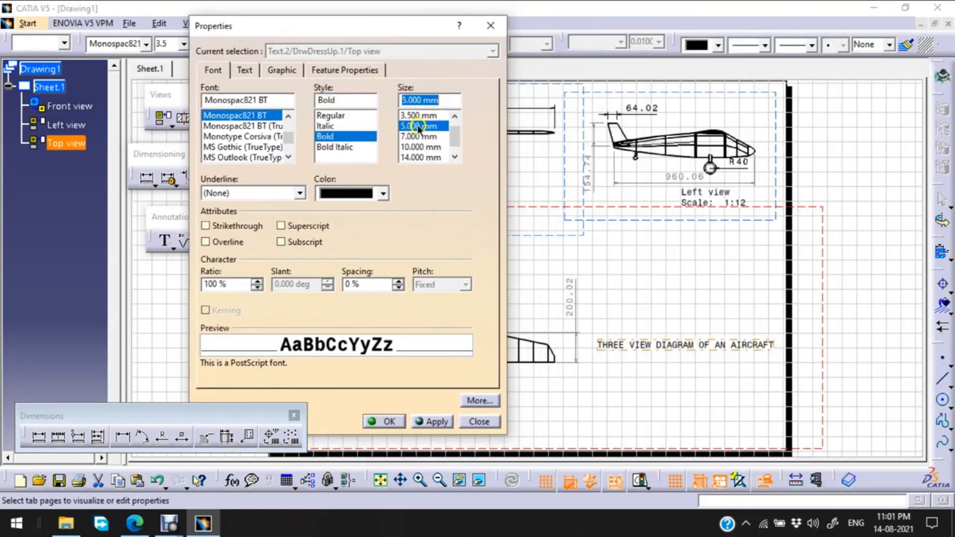
{"action": "left_click", "coordinate": [242, 135]}
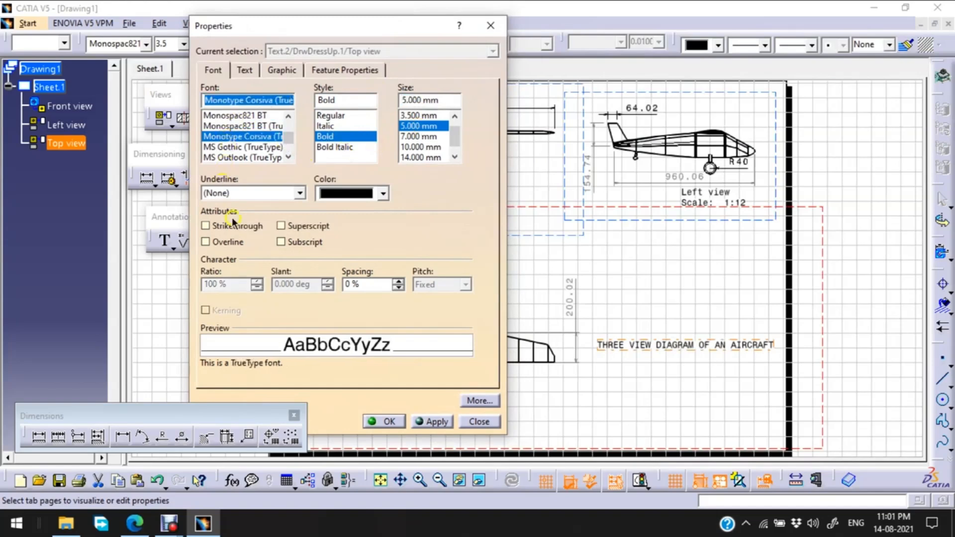
{"action": "left_click", "coordinate": [382, 194]}
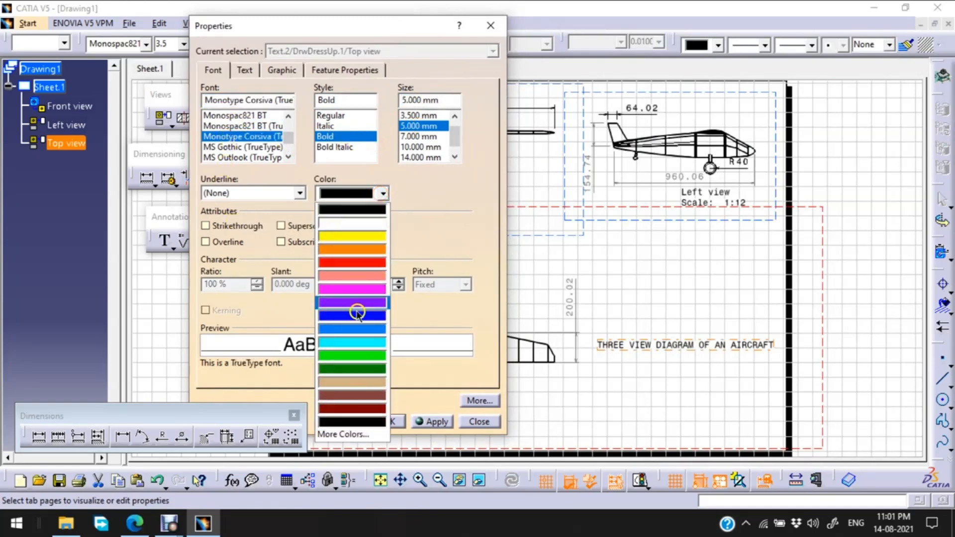
{"action": "left_click", "coordinate": [351, 263]}
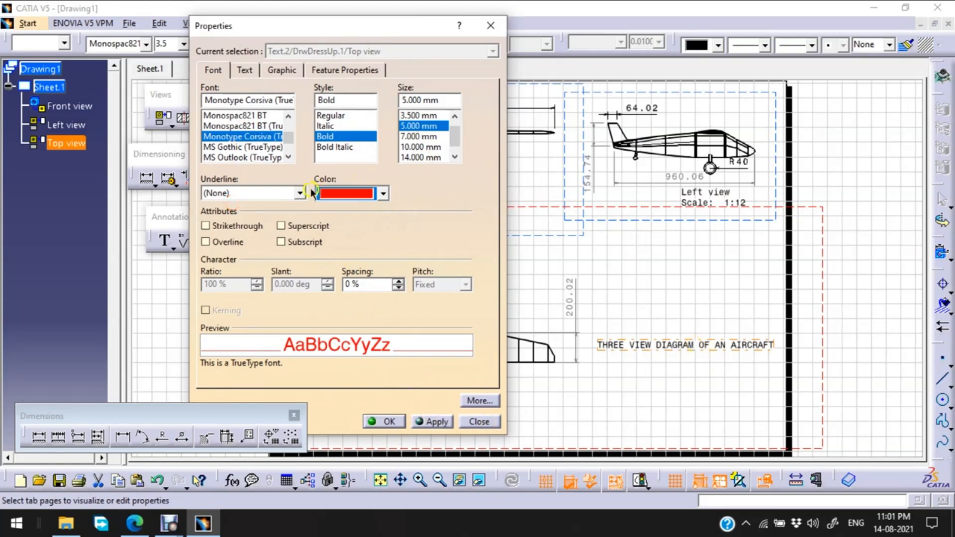
{"action": "left_click", "coordinate": [469, 421]}
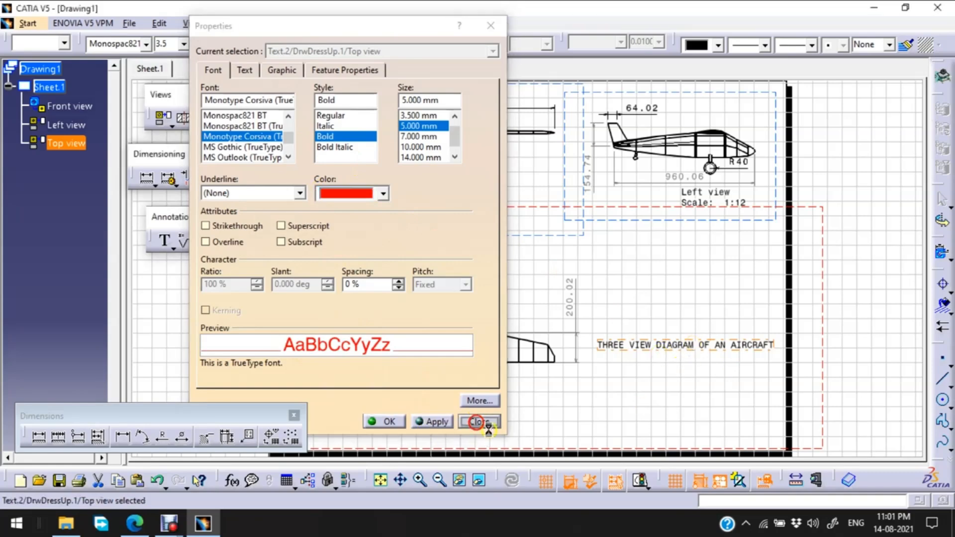
{"action": "left_click", "coordinate": [619, 420]}
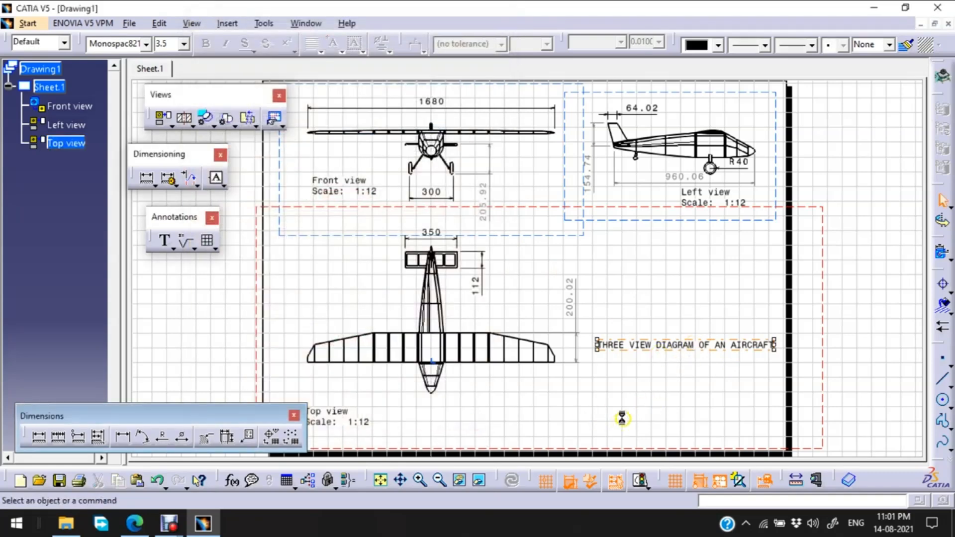
- Add the note 'All the dimensions are in "mm"' below the title, bracketing the corresponding note in the reference 3view.pdf for its wording
{"action": "left_click", "coordinate": [164, 241]}
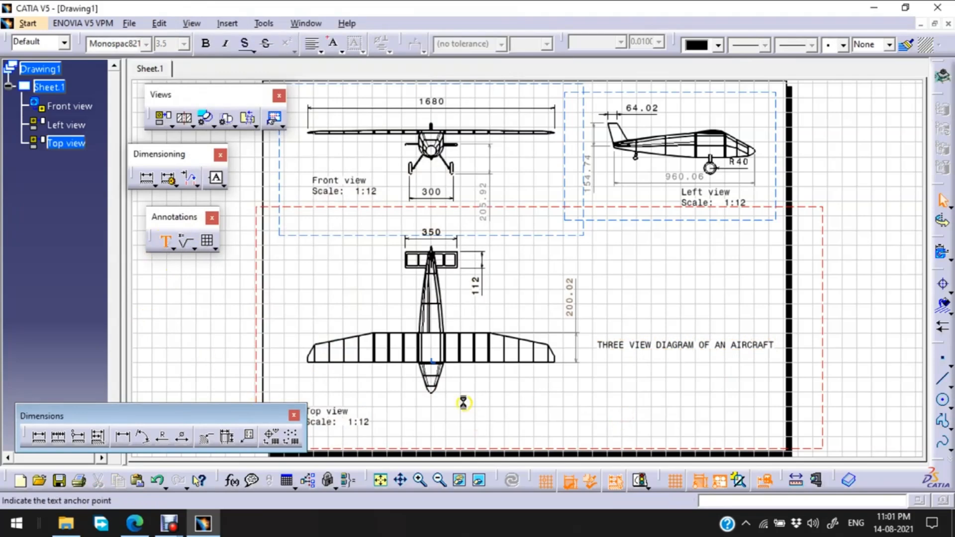
{"action": "left_click", "coordinate": [606, 416]}
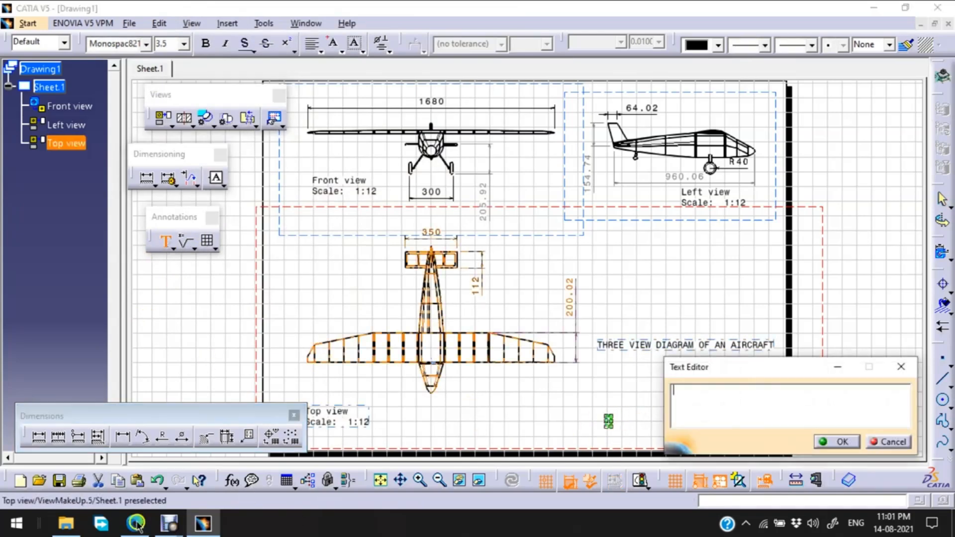
{"action": "key", "text": "alt+Tab"}
{"action": "left_click_drag", "start_coordinate": [603, 445], "coordinate": [607, 477]}
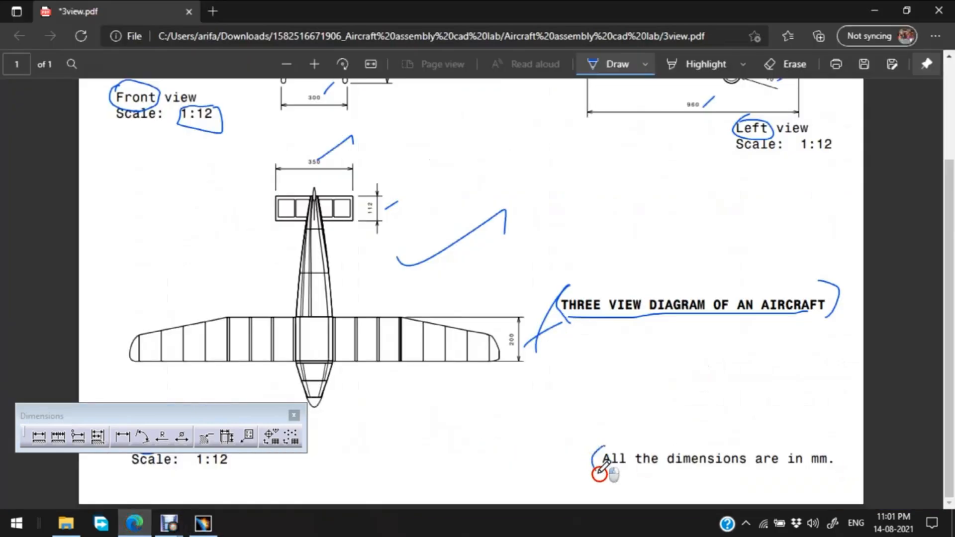
{"action": "left_click_drag", "start_coordinate": [828, 446], "coordinate": [820, 481]}
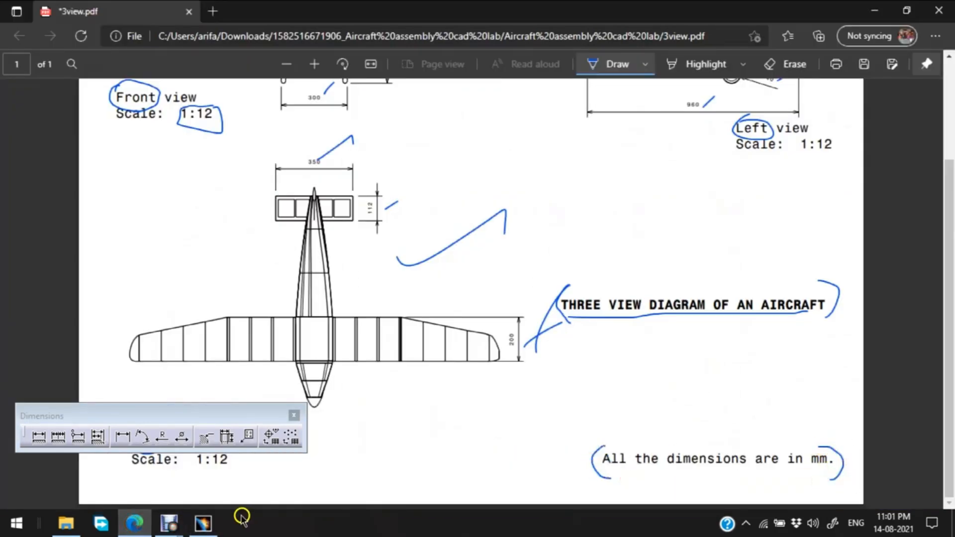
{"action": "left_click", "coordinate": [204, 523]}
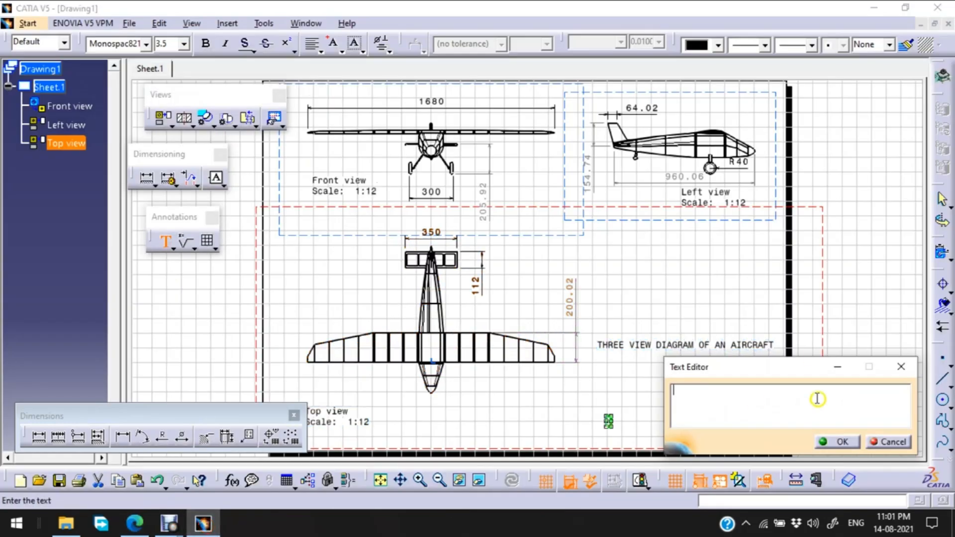
{"action": "type", "text": "All "}
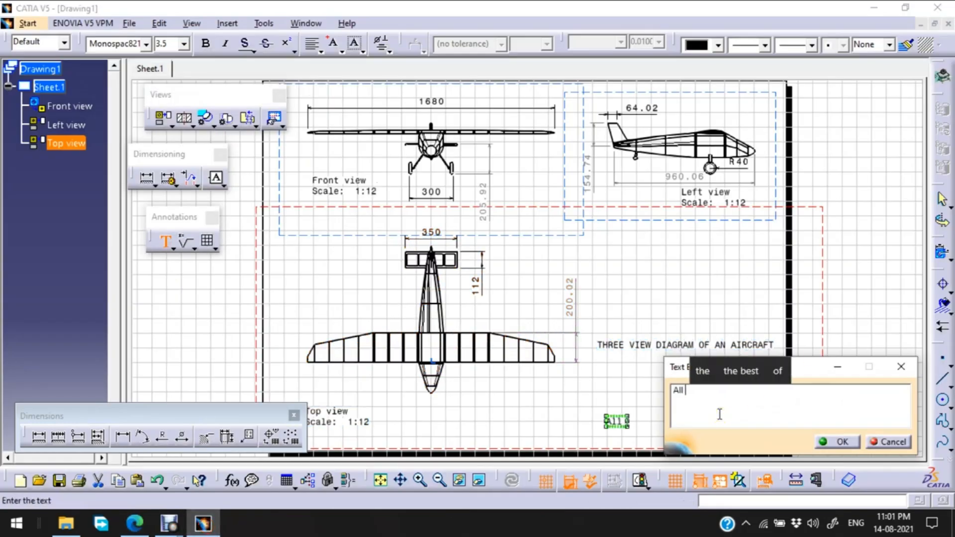
{"action": "type", "text": "the dimensi"}
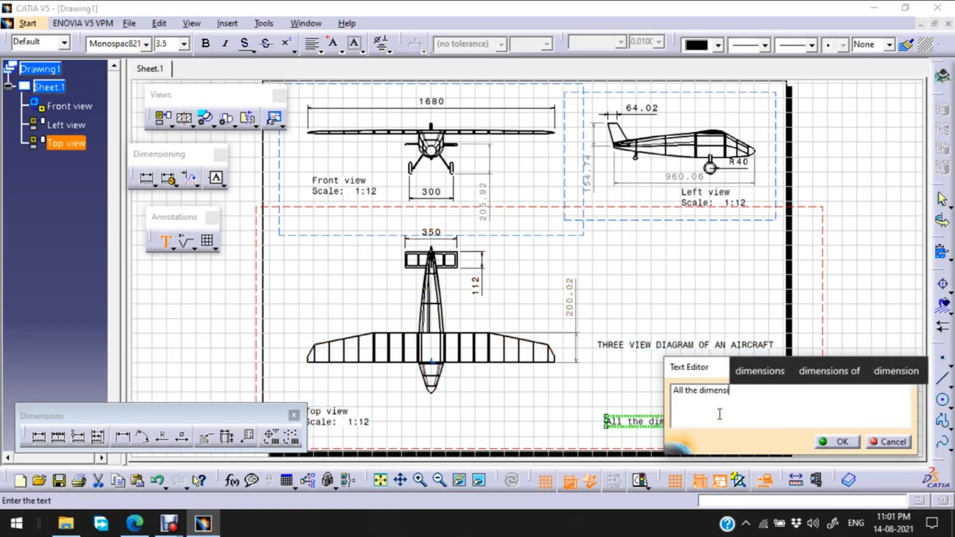
{"action": "type", "text": "ons are in "}
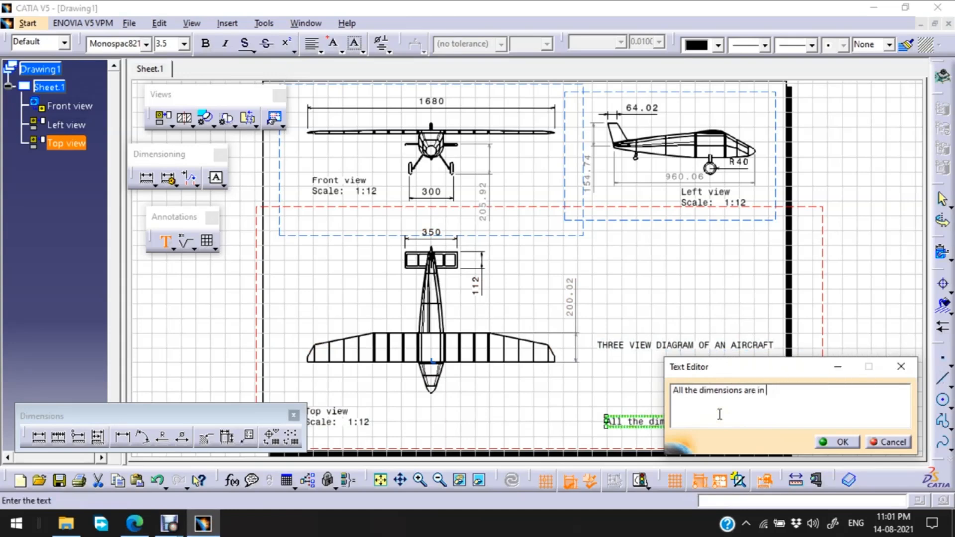
{"action": "type", "text": "\"mm\""}
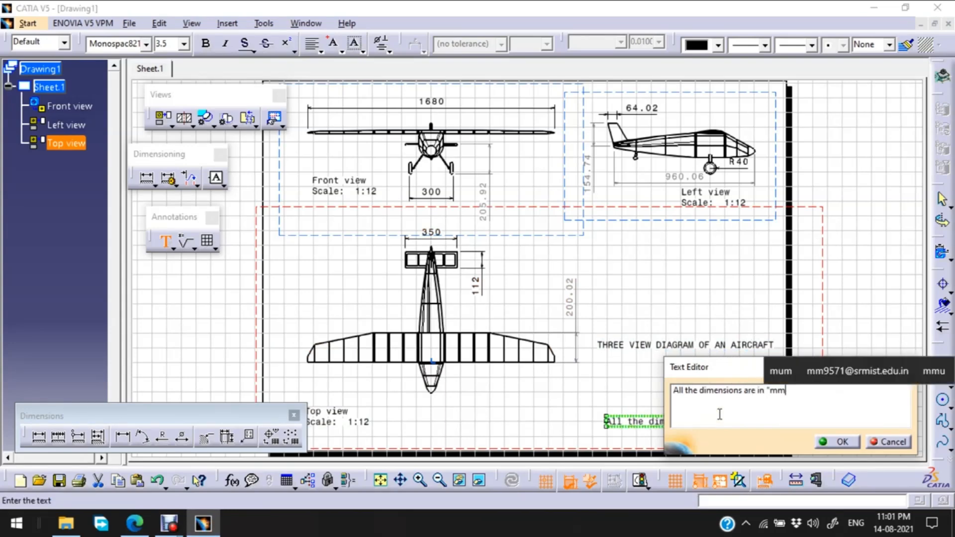
{"action": "left_click", "coordinate": [839, 442]}
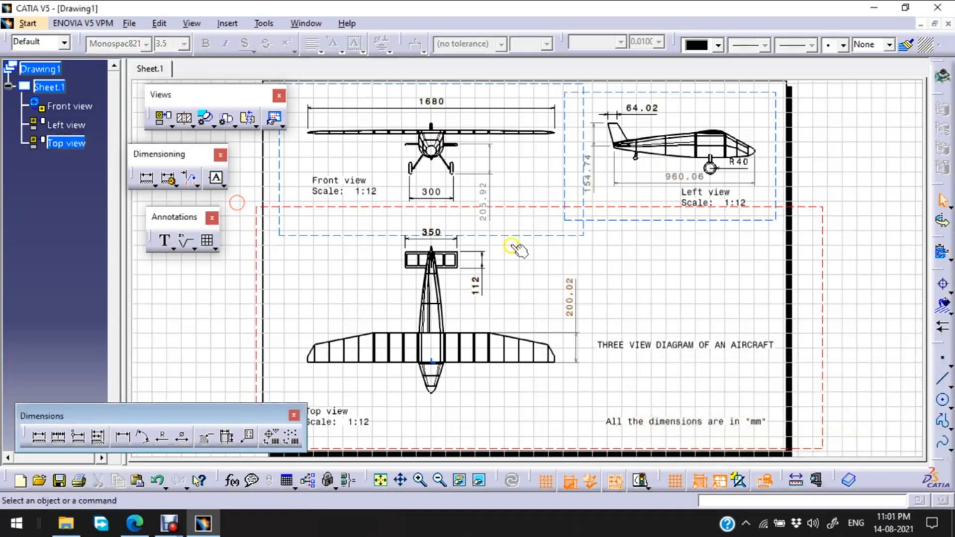
- Close the floating Dimensions, Annotations, Dimensioning and Views toolbars to clear the drawing area
{"action": "left_click", "coordinate": [294, 414]}
{"action": "left_click", "coordinate": [212, 220]}
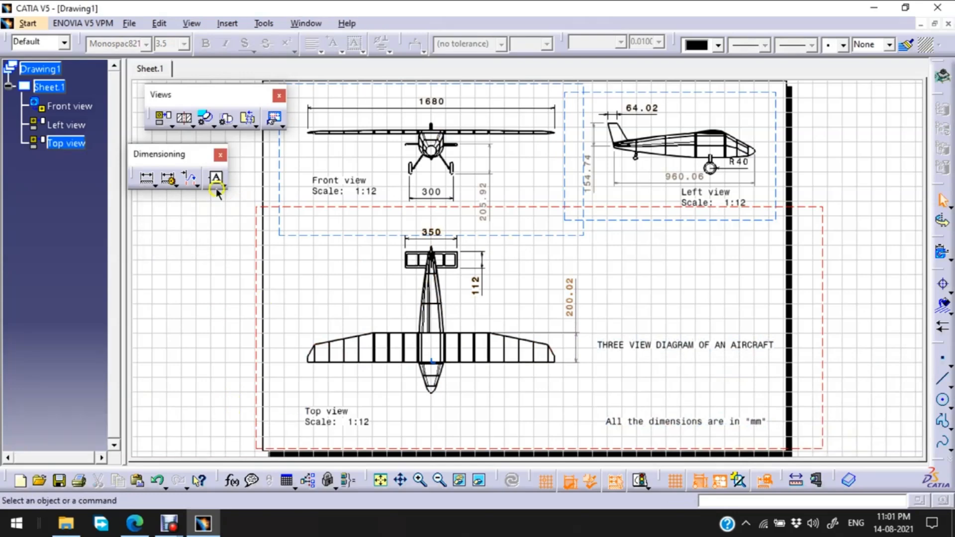
{"action": "left_click", "coordinate": [220, 155]}
{"action": "left_click", "coordinate": [279, 96]}
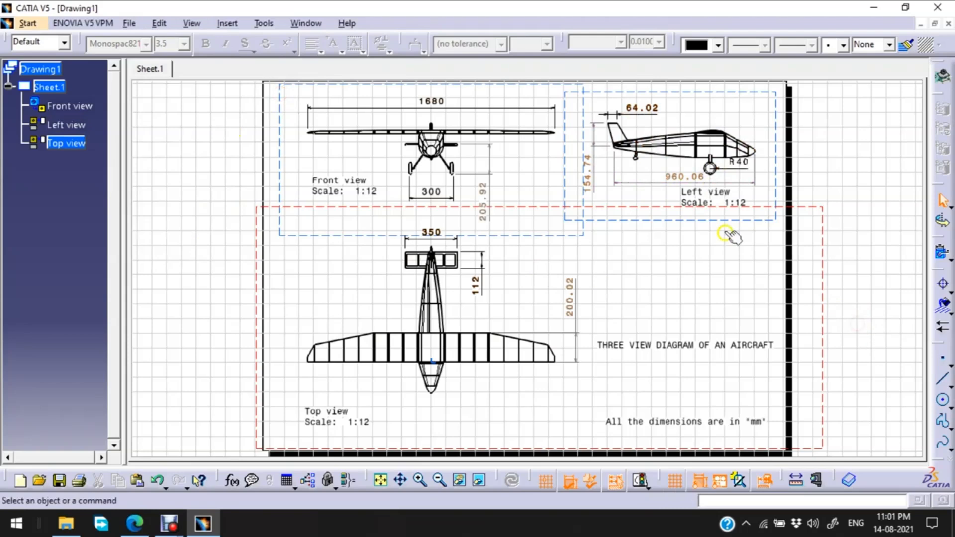
- Save the drawing as a CATDrawing named "Aircraft 3 view diagram" in the Aircraft assembly cad lab folder
{"action": "left_click", "coordinate": [130, 24]}
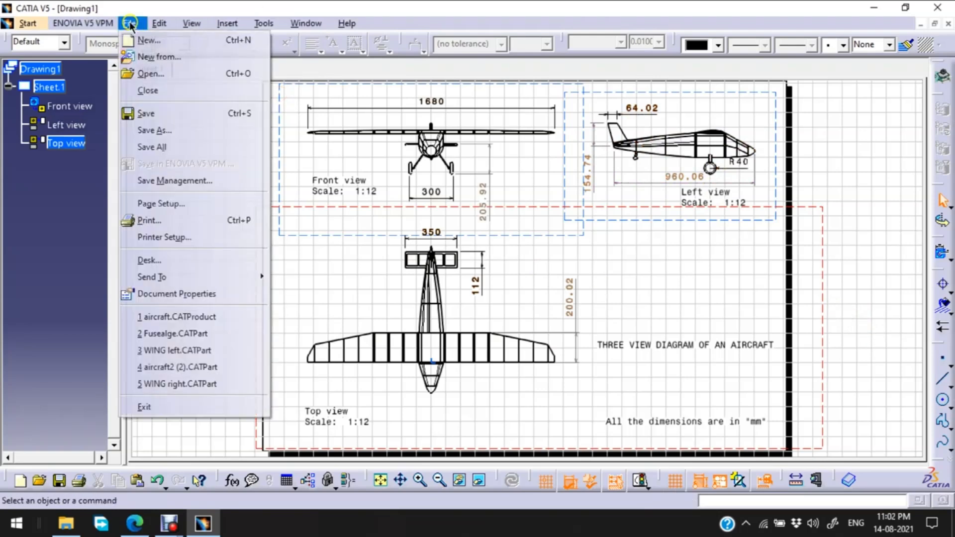
{"action": "left_click", "coordinate": [163, 129]}
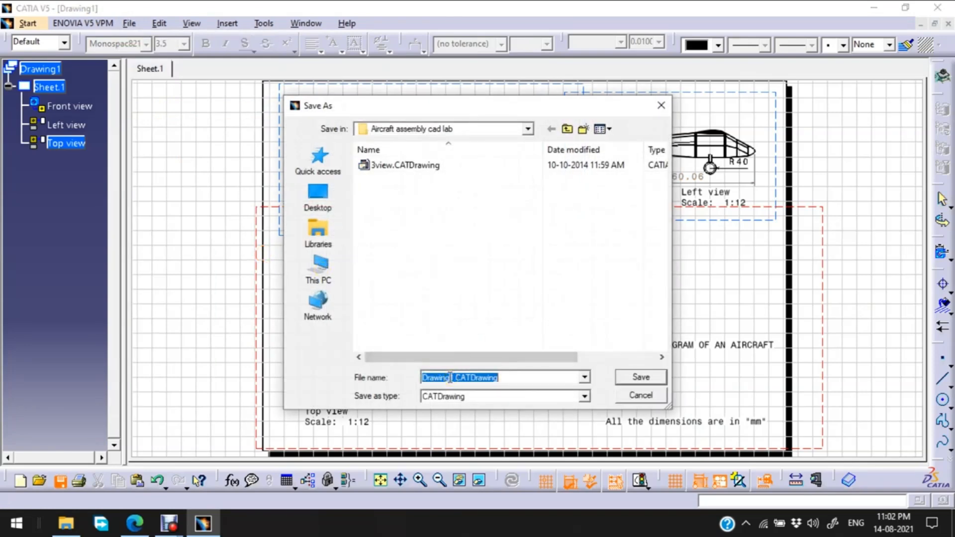
{"action": "type", "text": "3"}
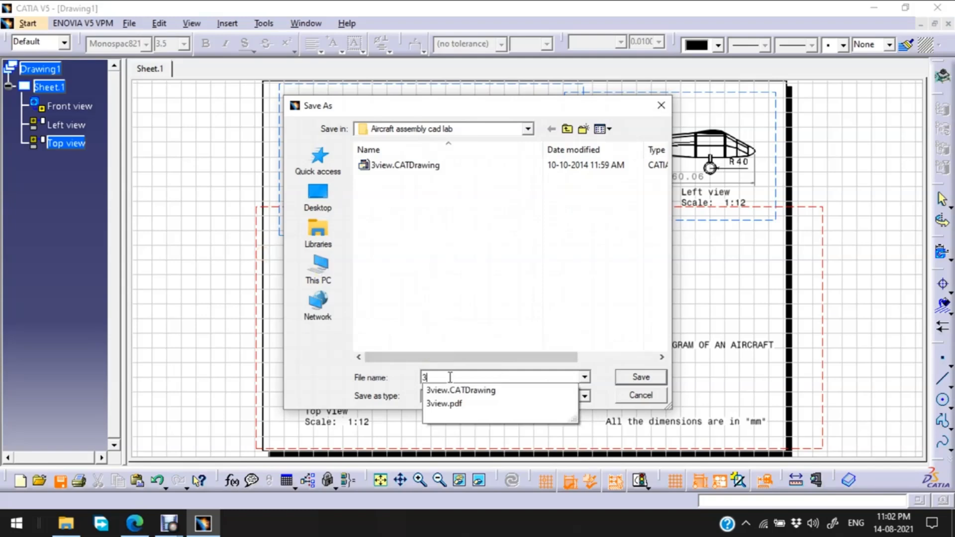
{"action": "key", "text": "BackSpace"}
{"action": "type", "text": "a"}
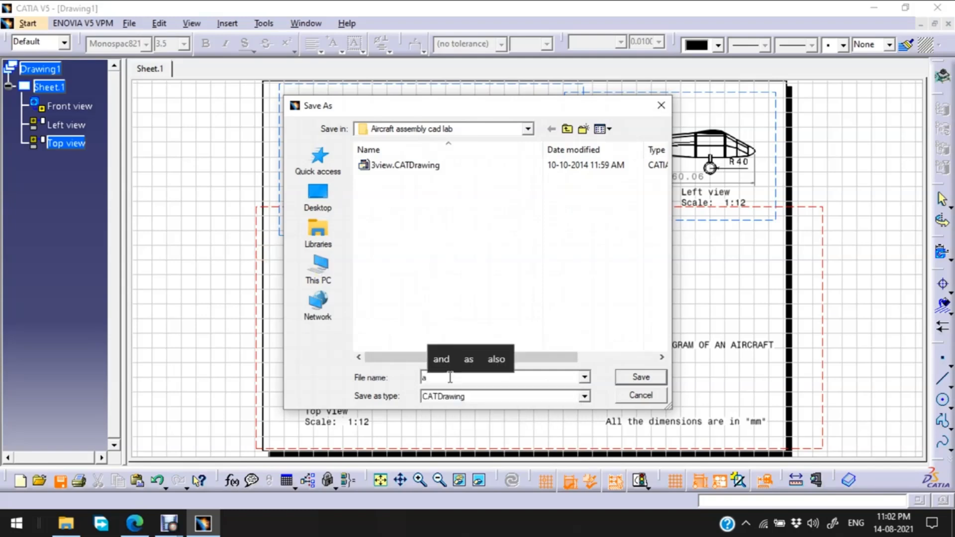
{"action": "type", "text": "rcraft "}
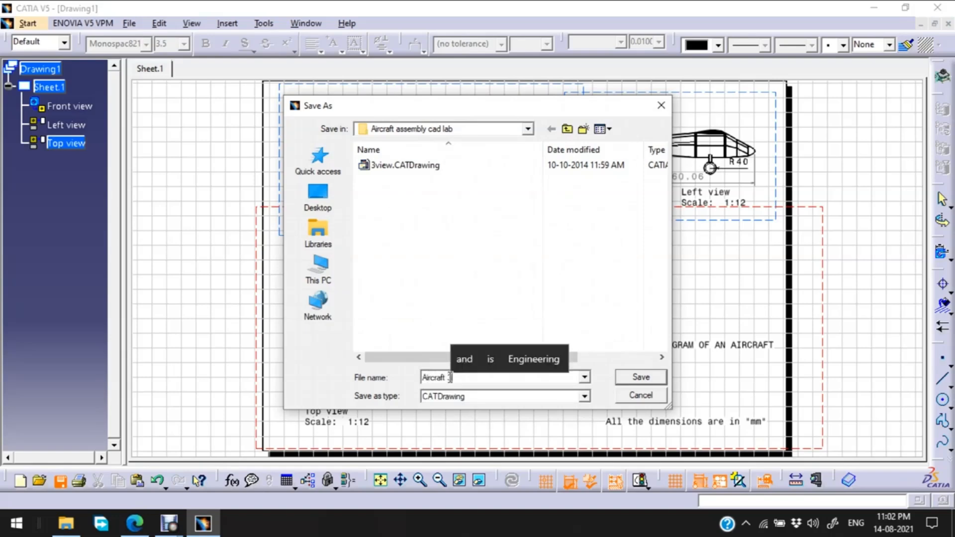
{"action": "type", "text": "3 view"}
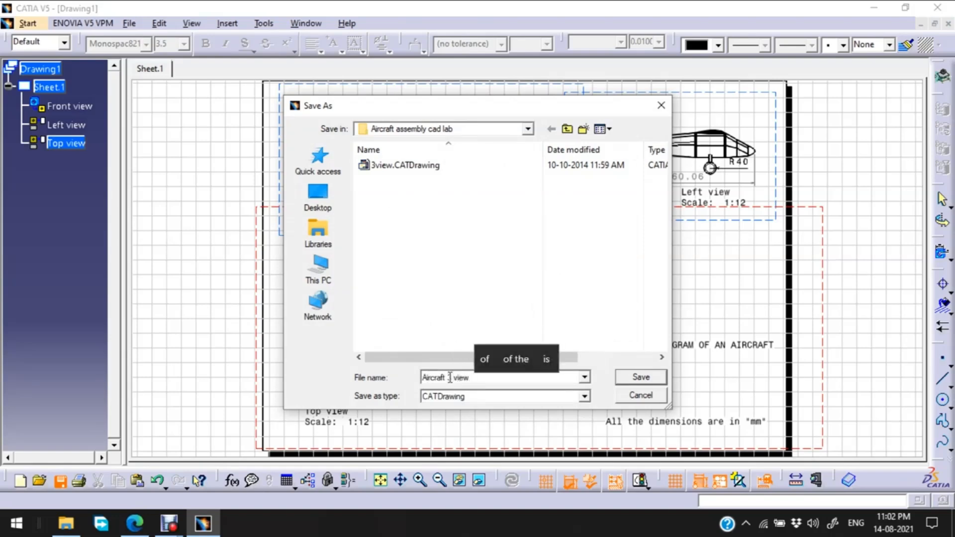
{"action": "type", "text": " diagram"}
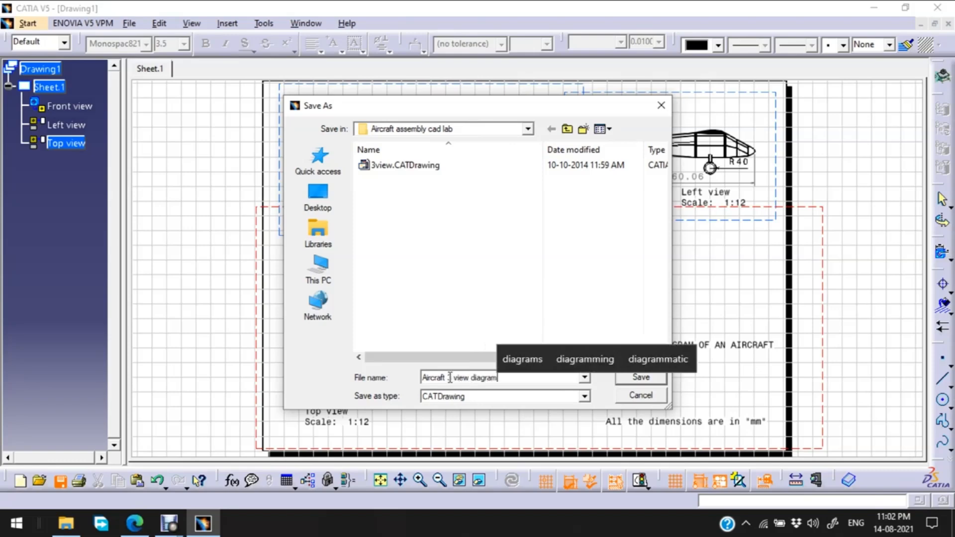
{"action": "left_click", "coordinate": [641, 377]}
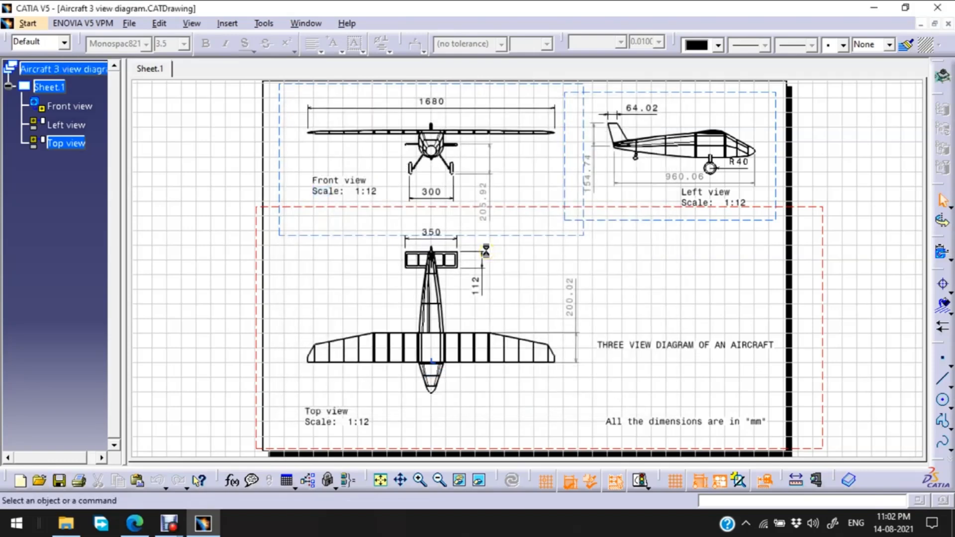
- Save a PDF copy of the drawing as Aircraft 3 view diagram.pdf in the same folder
{"action": "left_click", "coordinate": [129, 24]}
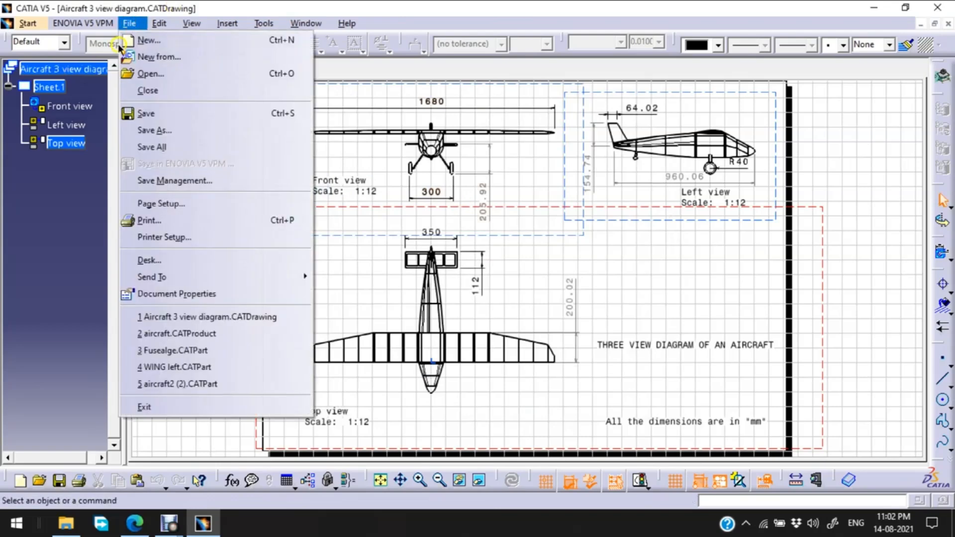
{"action": "left_click", "coordinate": [165, 132]}
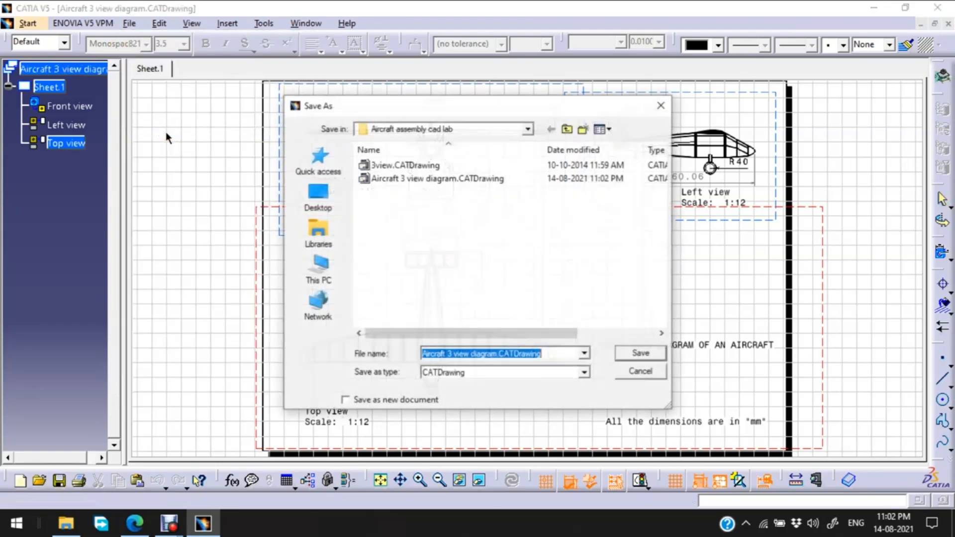
{"action": "left_click", "coordinate": [485, 372]}
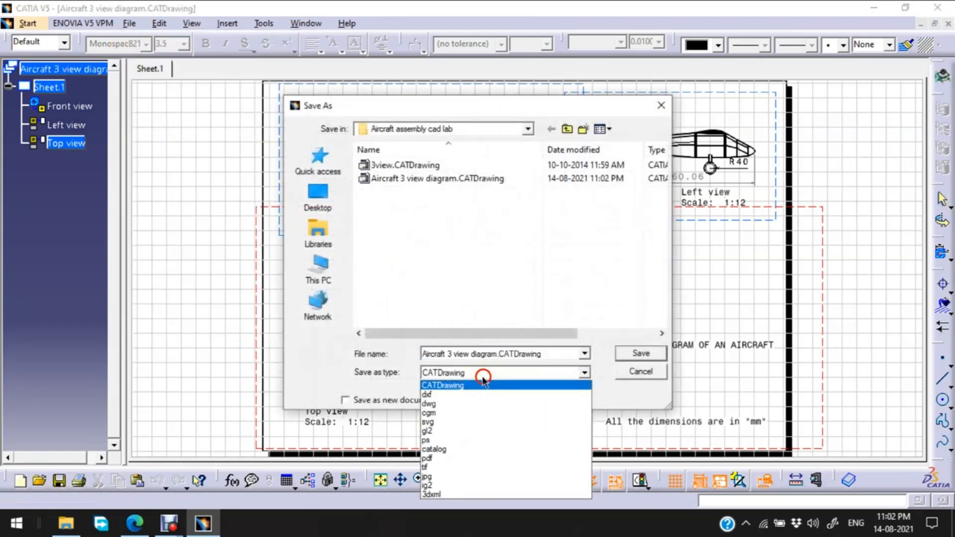
{"action": "left_click", "coordinate": [433, 458]}
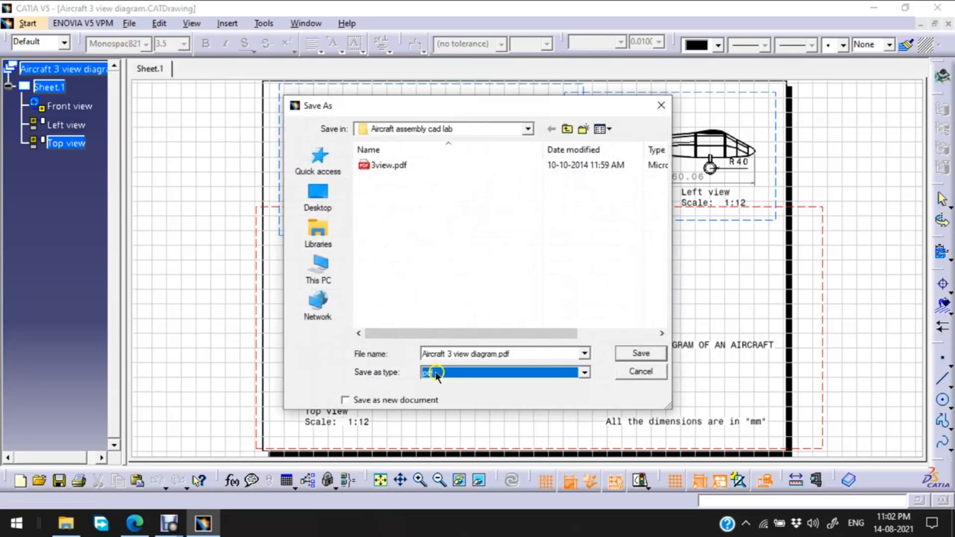
{"action": "left_click", "coordinate": [631, 353]}
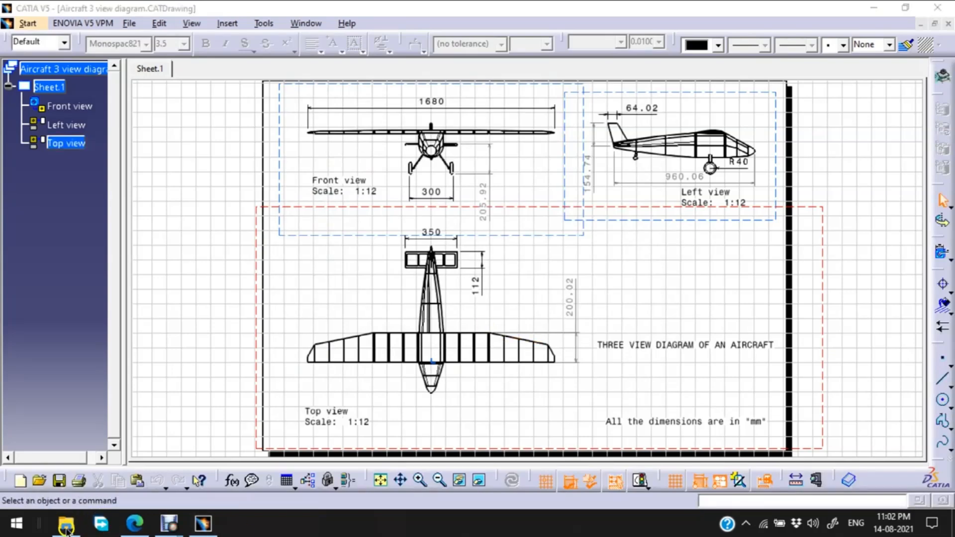
- Switch to File Explorer, open Aircraft 3 view diagram.pdf to review the whole exported sheet, and return to CATIA
{"action": "left_click", "coordinate": [66, 522]}
{"action": "left_click", "coordinate": [913, 178]}
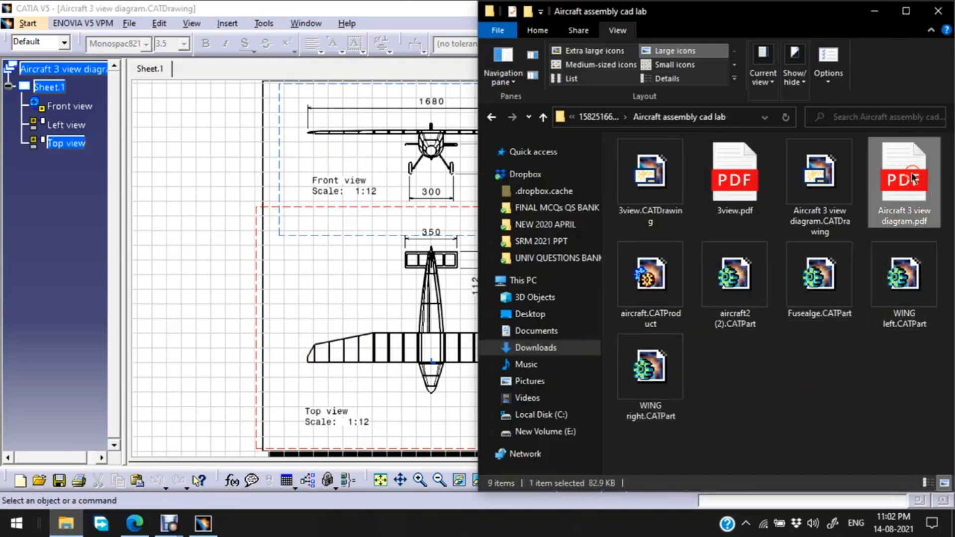
{"action": "double_click", "coordinate": [913, 177]}
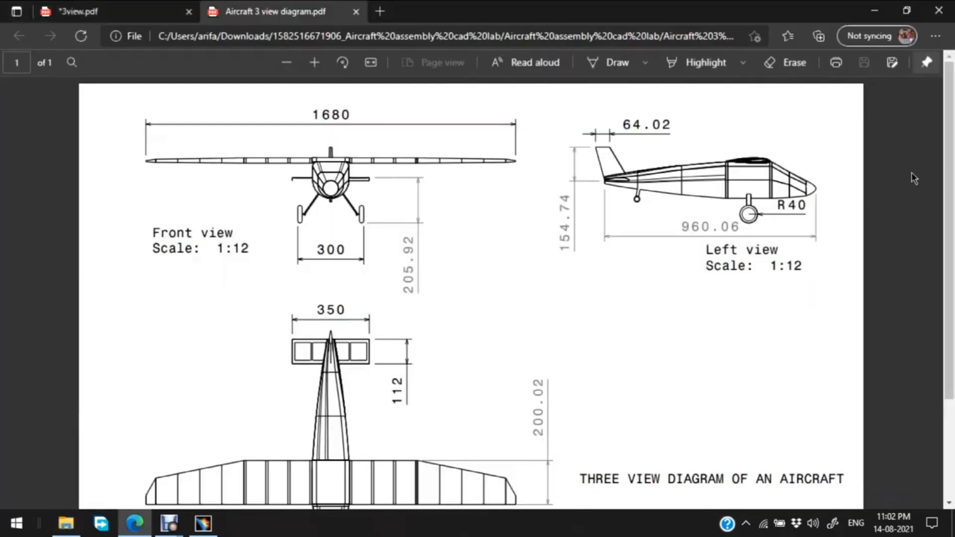
{"action": "scroll", "coordinate": [676, 277], "scroll_direction": "down", "scroll_amount": 3}
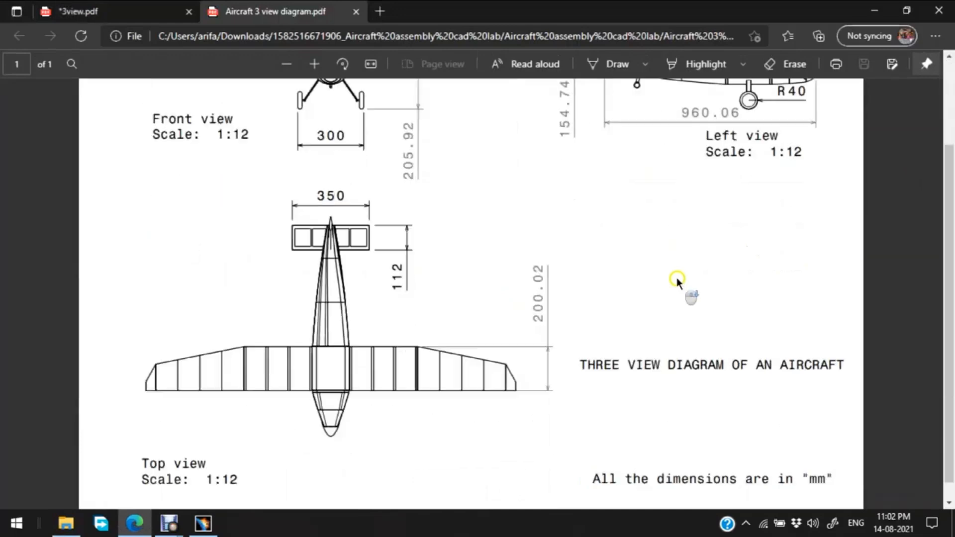
{"action": "scroll", "coordinate": [511, 284], "scroll_direction": "up", "scroll_amount": 3}
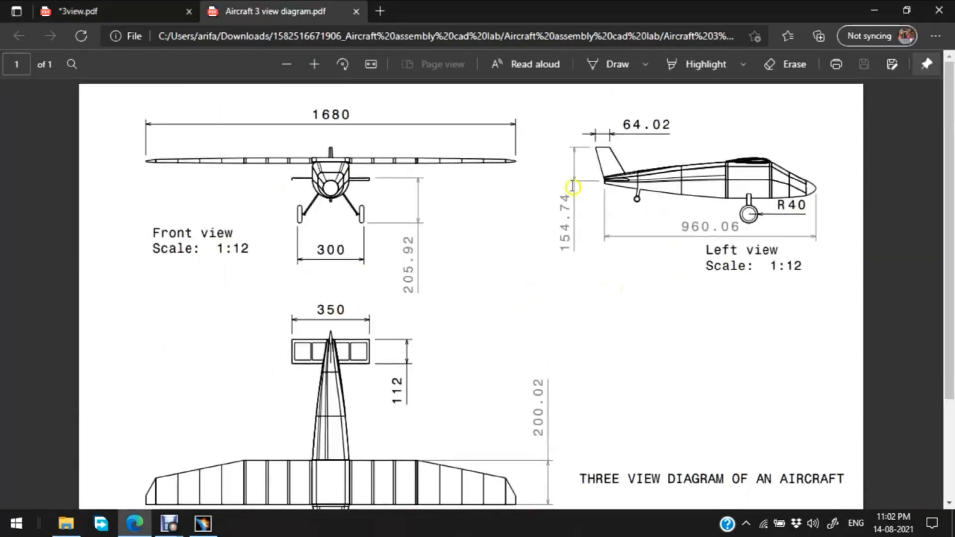
{"action": "left_click", "coordinate": [876, 10]}
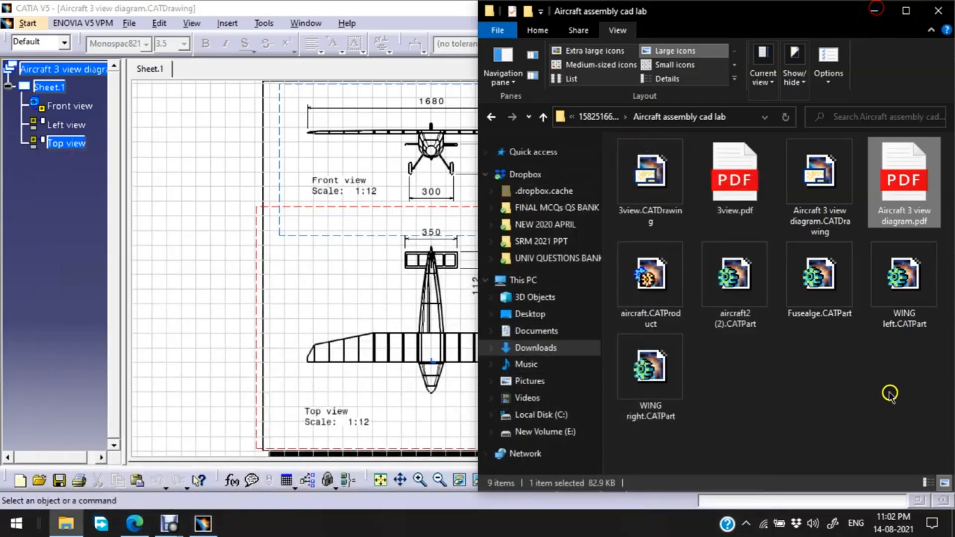
{"action": "left_click", "coordinate": [941, 7]}
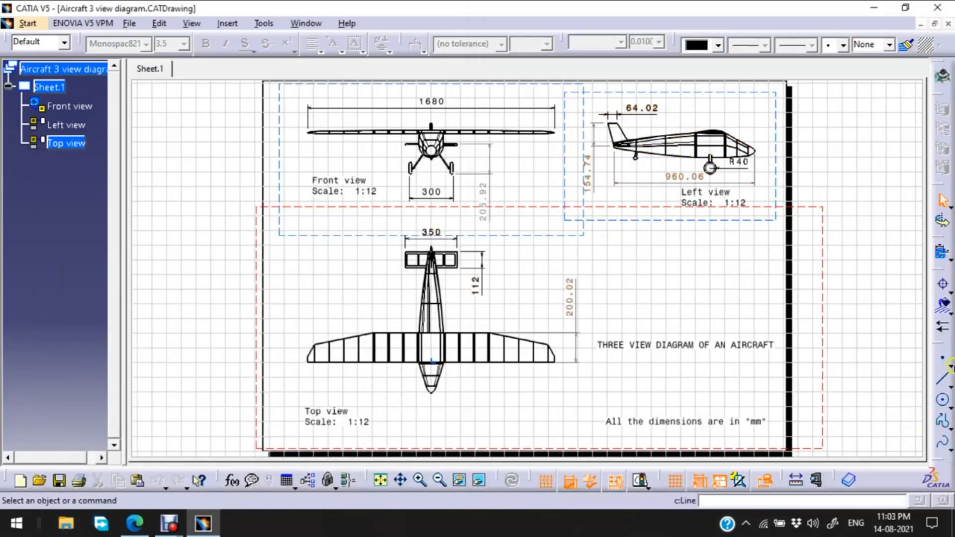
- Float the Geometry Creation and Geometry Modification toolbars beside the sheet
{"action": "left_click", "coordinate": [942, 357]}
{"action": "left_click_drag", "start_coordinate": [882, 280], "coordinate": [883, 280]}
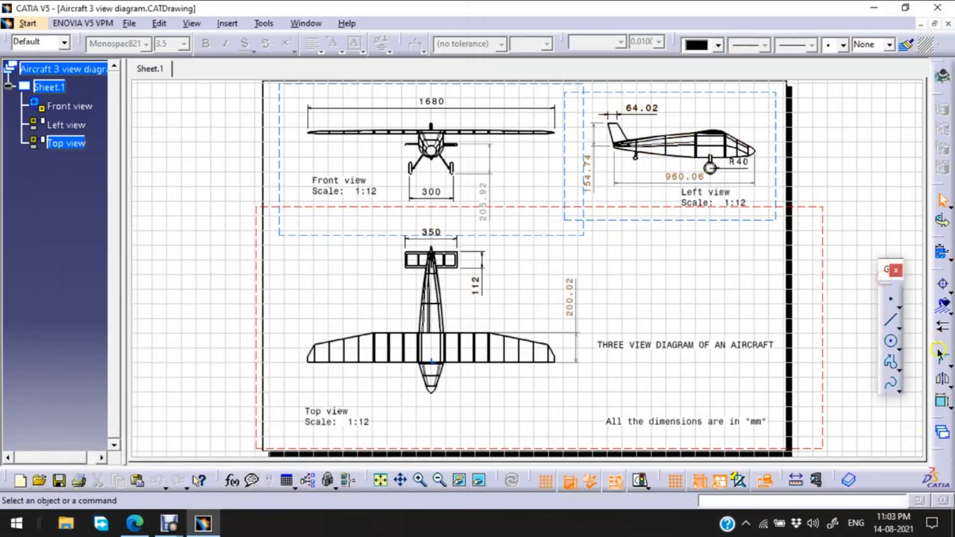
{"action": "left_click_drag", "start_coordinate": [939, 343], "coordinate": [875, 164]}
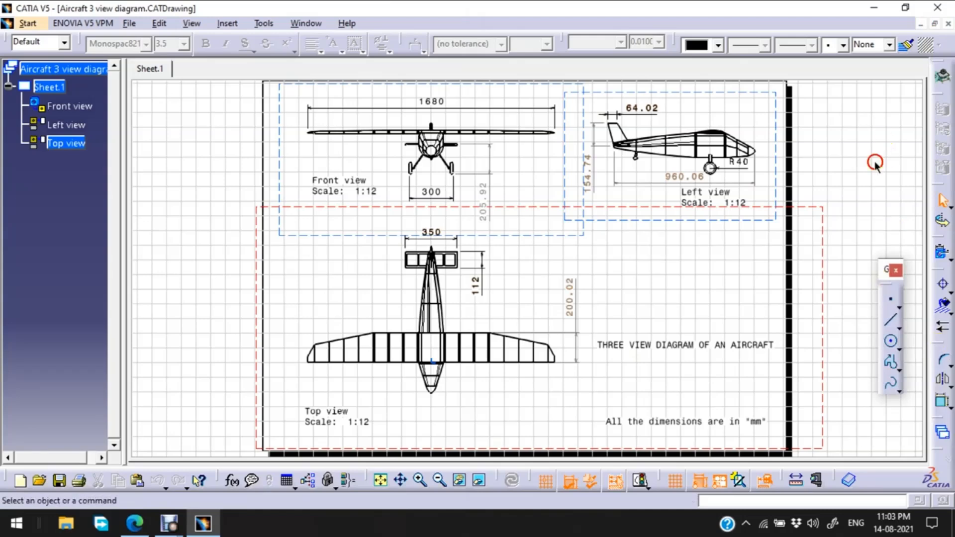
- With grid snapping off, draw a horizontal line from the open end of the front view's tailplane outline to the fuselage edge
{"action": "left_click", "coordinate": [890, 326]}
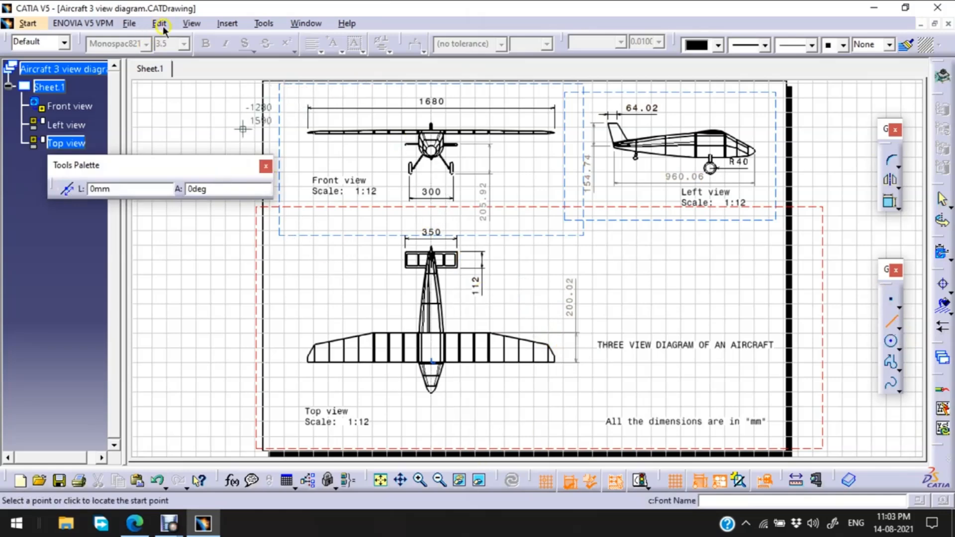
{"action": "left_click", "coordinate": [192, 24]}
{"action": "left_click", "coordinate": [214, 169]}
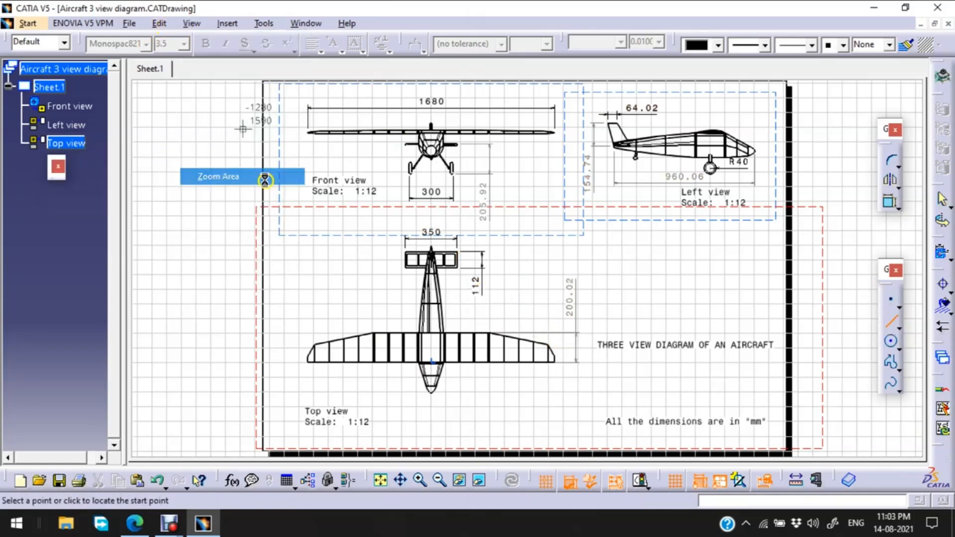
{"action": "left_click_drag", "start_coordinate": [426, 148], "coordinate": [489, 242]}
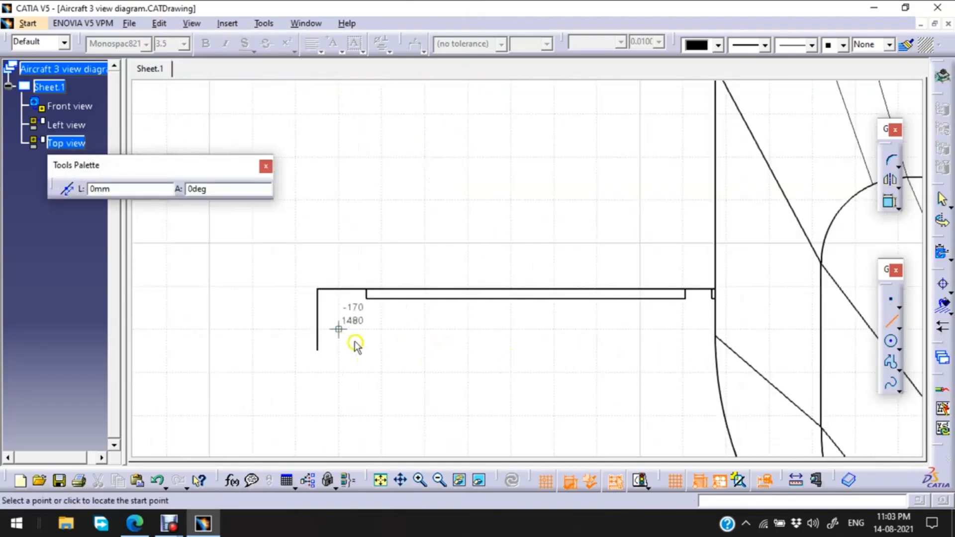
{"action": "left_click", "coordinate": [545, 479]}
{"action": "left_click", "coordinate": [317, 349]}
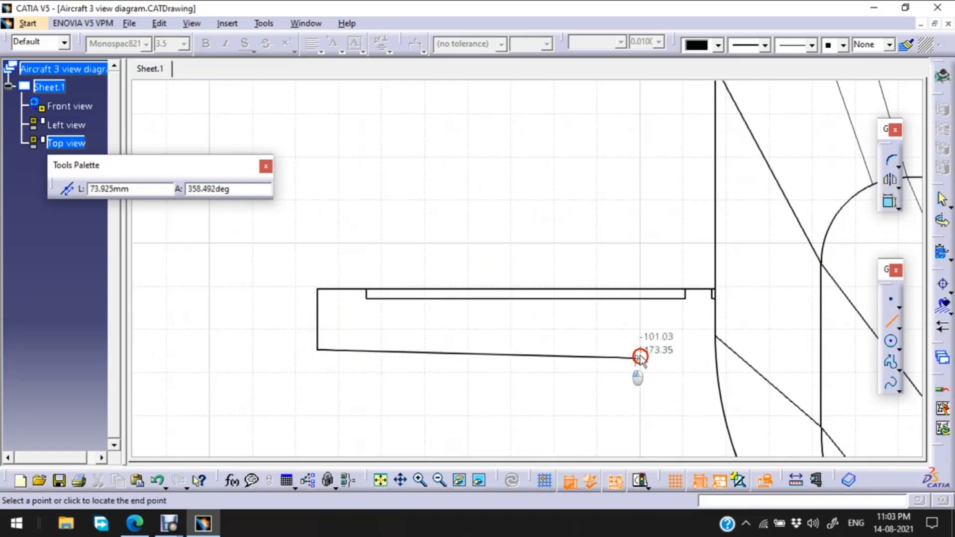
{"action": "left_click", "coordinate": [715, 349]}
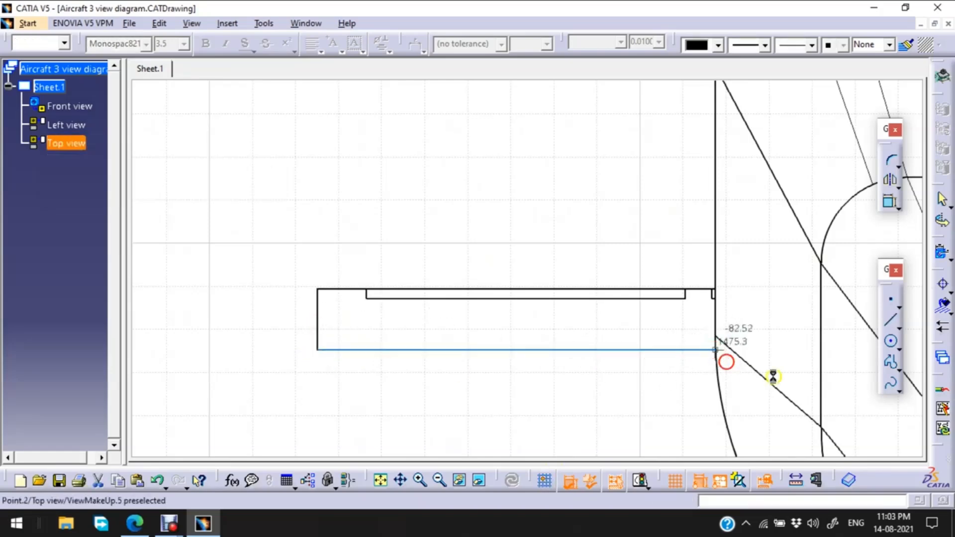
- Set the new tailplane line's colour to black in its properties and delete its horizontal constraint symbol
{"action": "key", "text": "h"}
{"action": "left_click", "coordinate": [578, 350]}
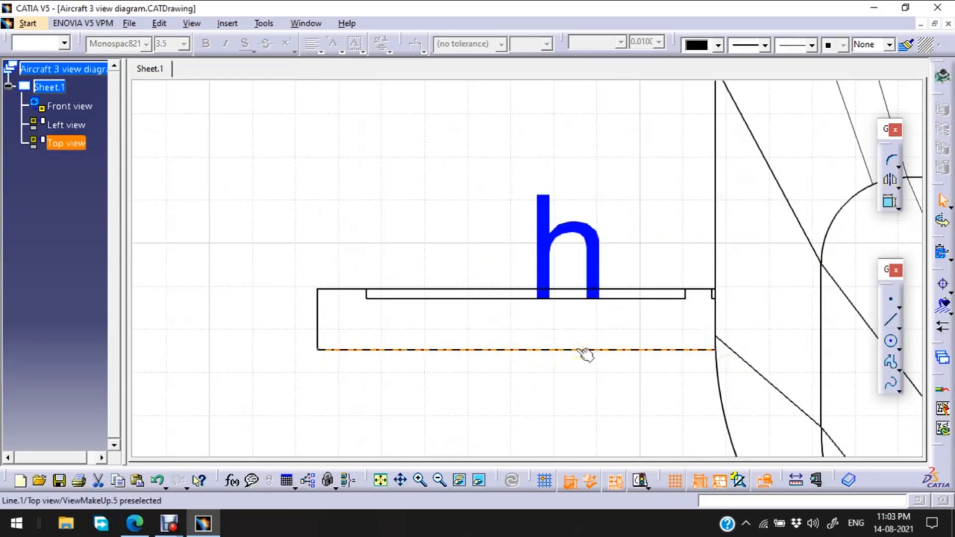
{"action": "right_click", "coordinate": [578, 349]}
{"action": "left_click", "coordinate": [637, 221]}
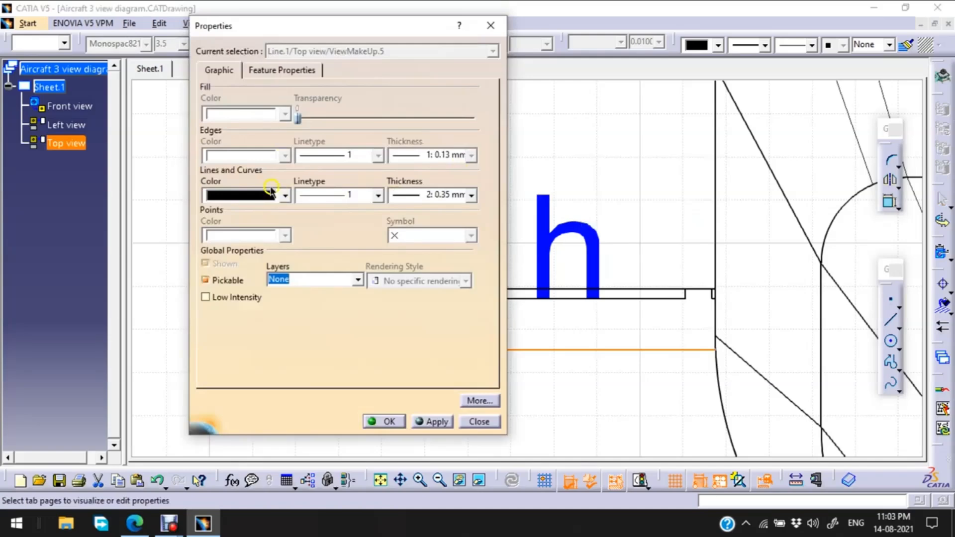
{"action": "left_click", "coordinate": [285, 191]}
{"action": "left_click", "coordinate": [258, 205]}
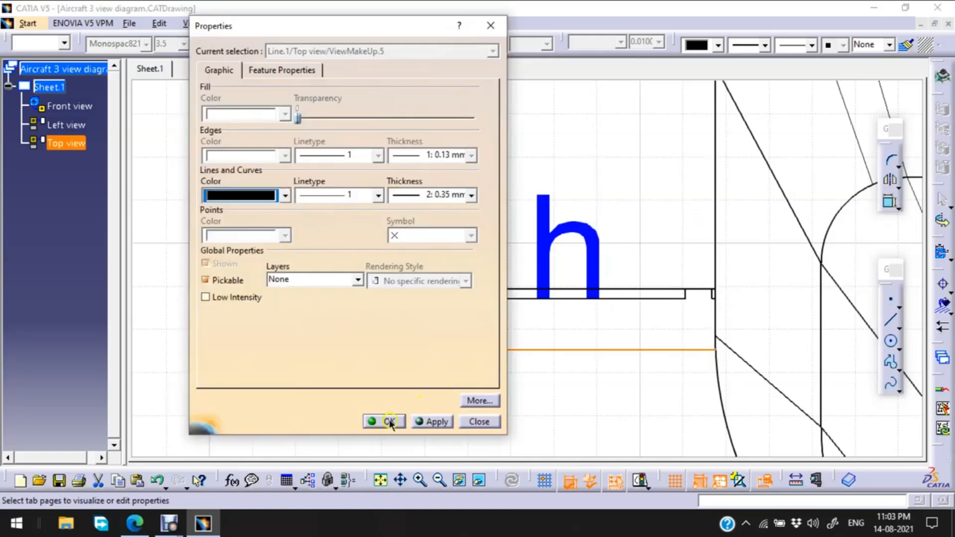
{"action": "left_click", "coordinate": [384, 421]}
{"action": "left_click", "coordinate": [594, 234]}
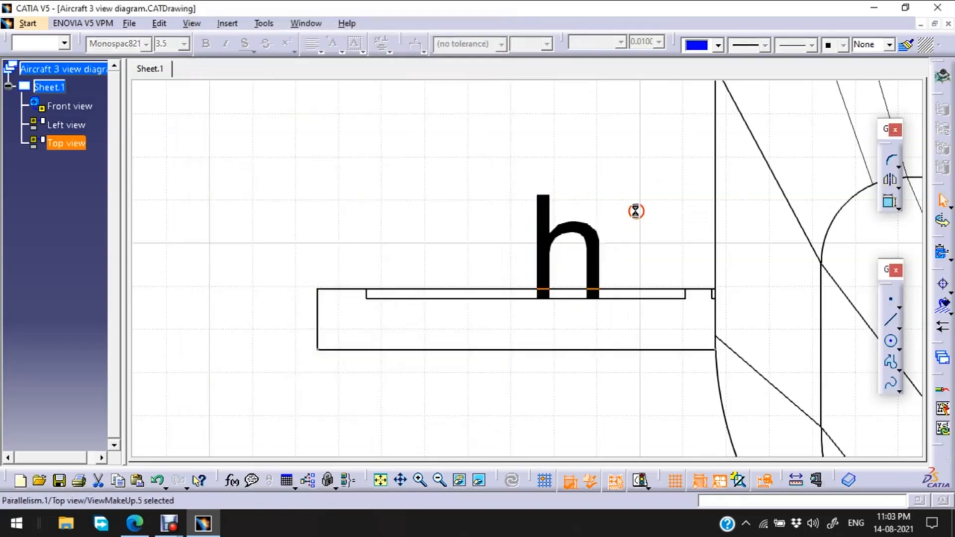
{"action": "key", "text": "Delete"}
- Draw a circle in the empty area of the sheet just below the left view
{"action": "mouse_move", "coordinate": [648, 158]}
{"action": "middle_mouse_down", "text": "ctrl"}
{"action": "mouse_move", "coordinate": [607, 300]}
{"action": "mouse_move", "coordinate": [586, 426]}
{"action": "mouse_move", "coordinate": [591, 450]}
{"action": "middle_mouse_up", "text": "ctrl"}
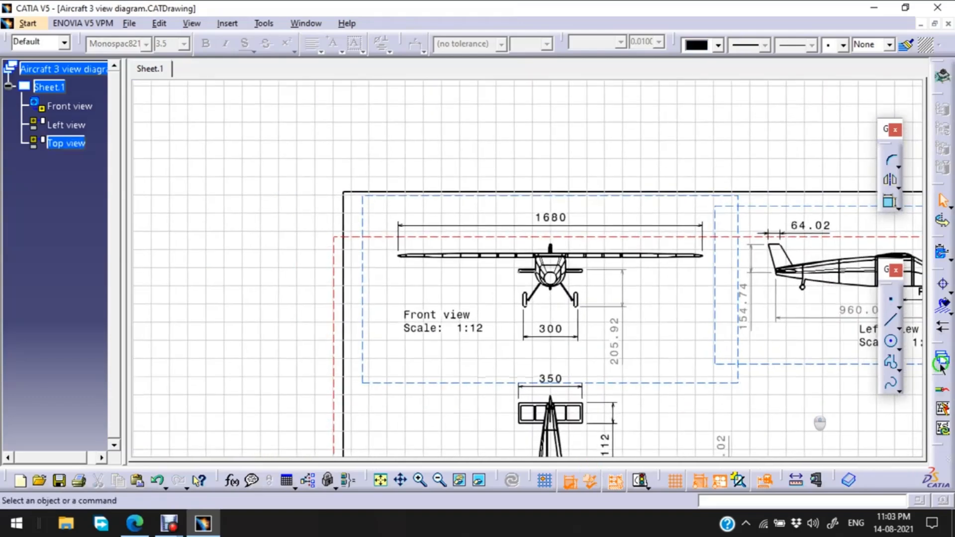
{"action": "left_click", "coordinate": [890, 342]}
{"action": "left_click", "coordinate": [794, 397]}
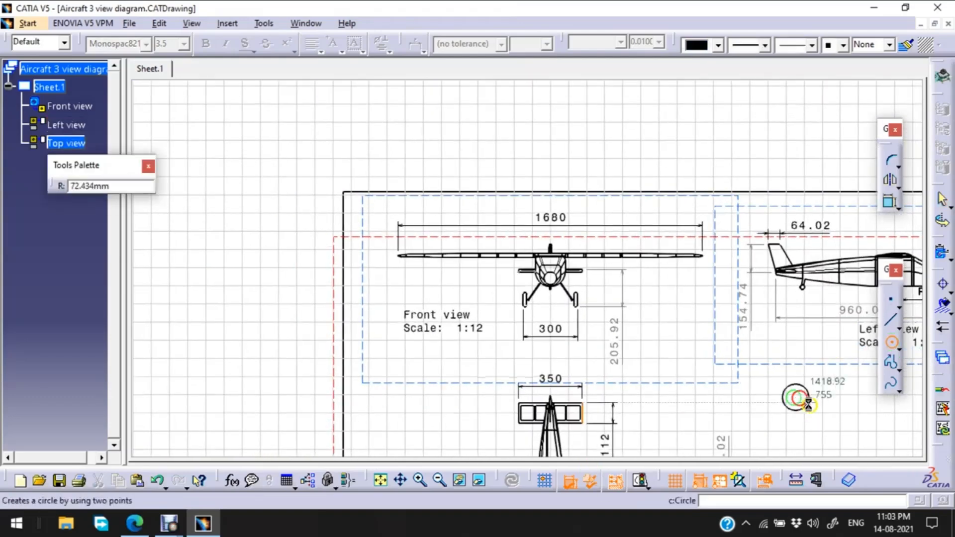
{"action": "left_click", "coordinate": [816, 404]}
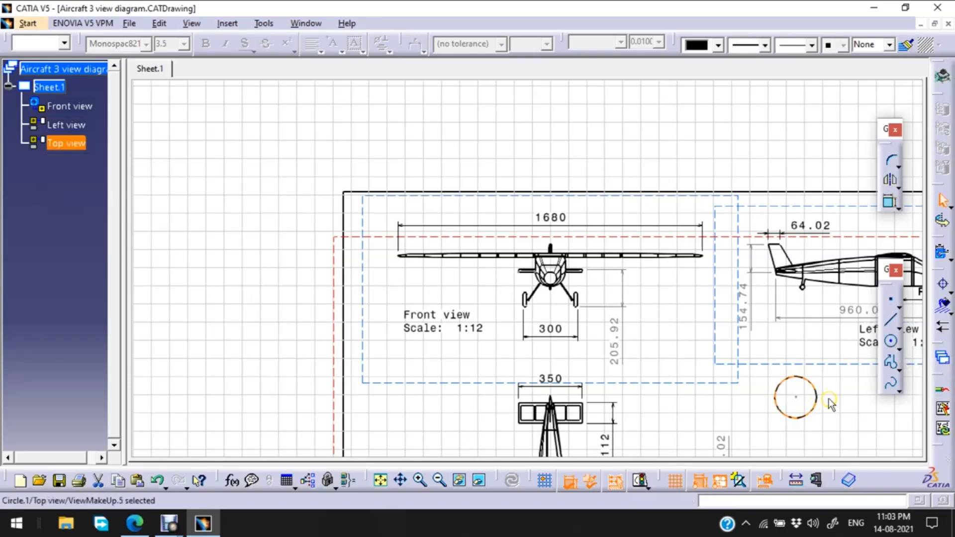
- Delete the trial circle below the left view and close the floating Geometry Creation and Geometry Modification toolbars
{"action": "key", "text": "Delete"}
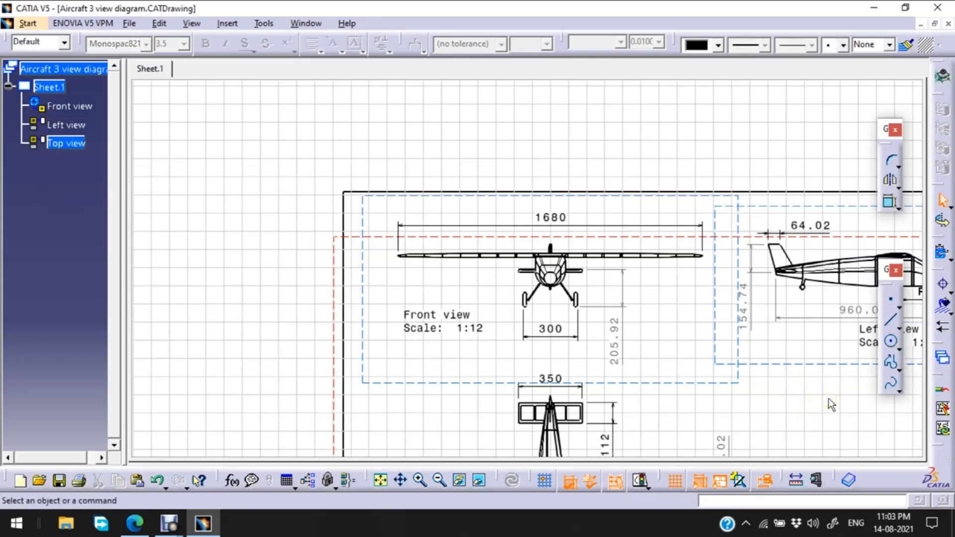
{"action": "left_click", "coordinate": [895, 270]}
{"action": "left_click", "coordinate": [893, 129]}
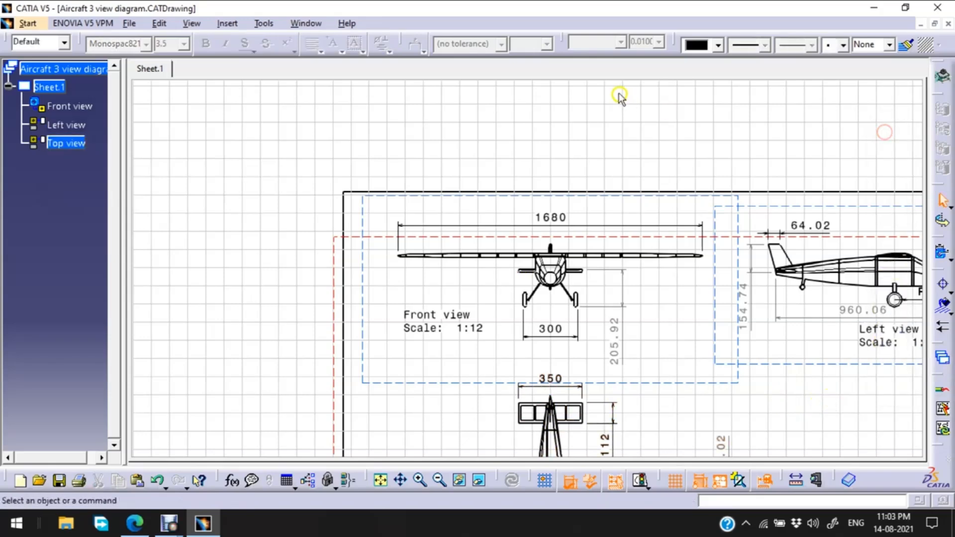
- Save the three-view aircraft drawing under its existing file name
{"action": "mouse_move", "coordinate": [659, 143]}
{"action": "middle_mouse_down"}
{"action": "mouse_move", "coordinate": [577, 109]}
{"action": "mouse_move", "coordinate": [575, 132]}
{"action": "mouse_move", "coordinate": [571, 98]}
{"action": "mouse_move", "coordinate": [542, 63]}
{"action": "middle_mouse_up"}
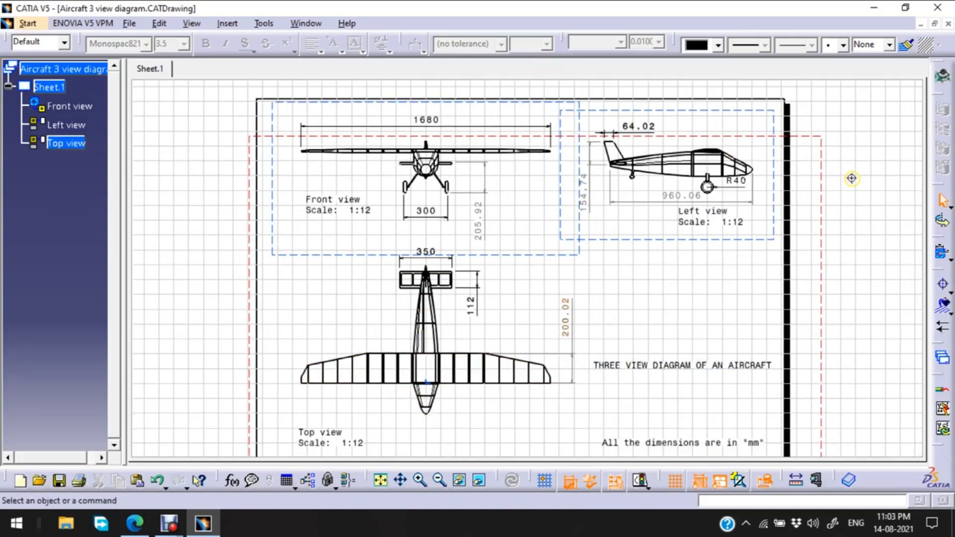
{"action": "middle_click_drag", "start_coordinate": [852, 178], "coordinate": [850, 228], "text": "ctrl"}
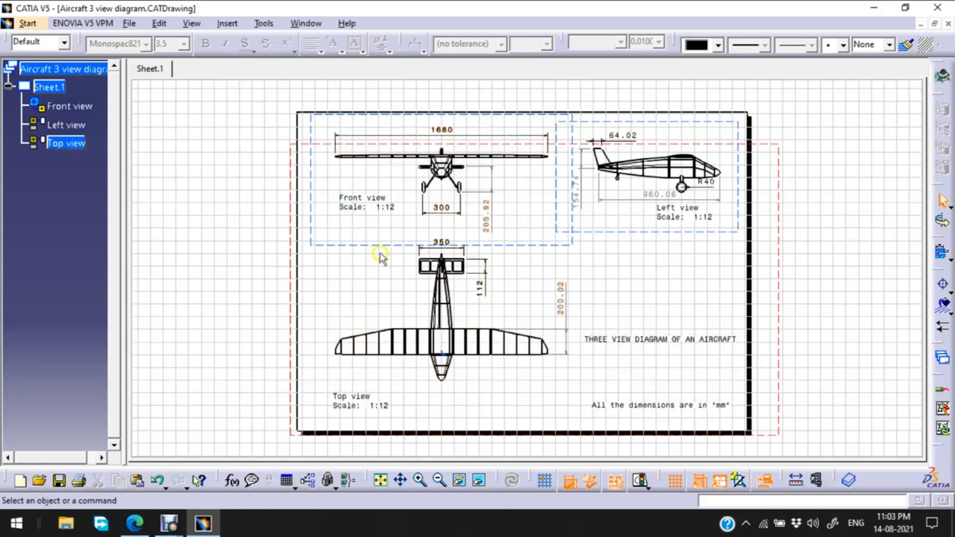
{"action": "left_click", "coordinate": [128, 24]}
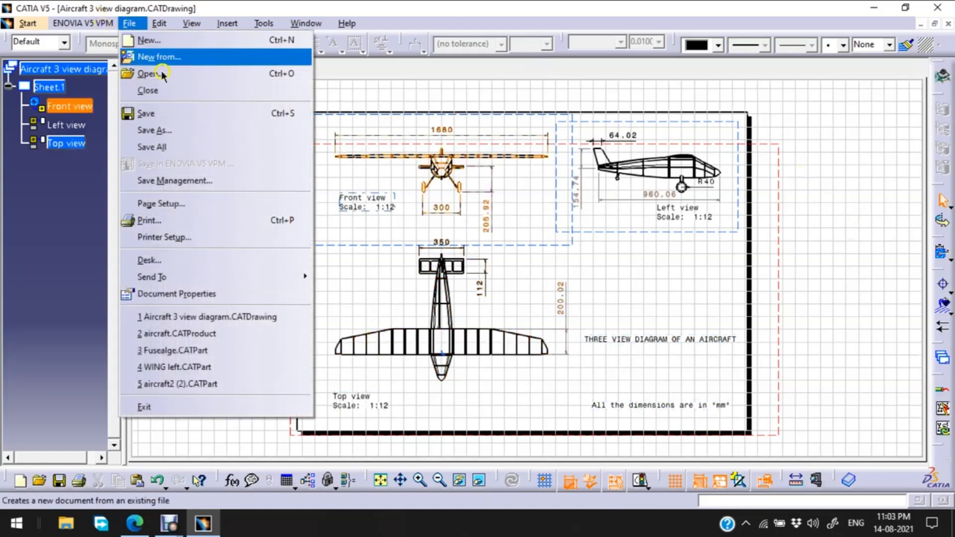
{"action": "left_click", "coordinate": [159, 113]}
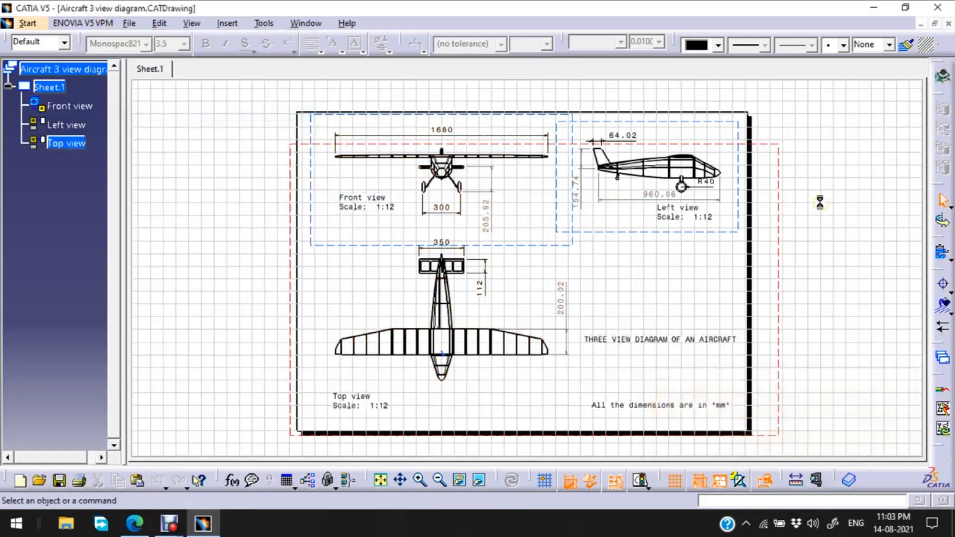